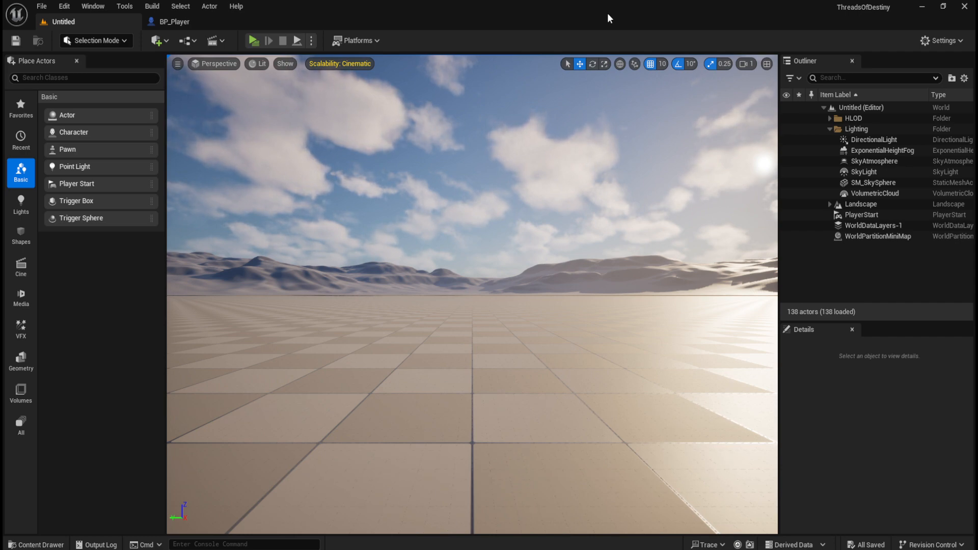
Open the BP_HealthComponent blueprint from the project's Components folder
key("ctrl+space")
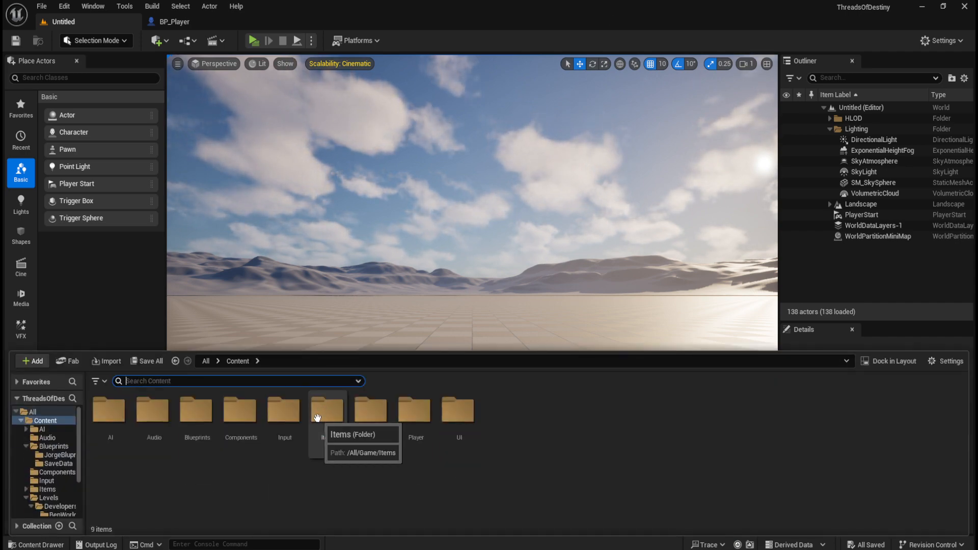
double_click(236, 411)
left_click(113, 417)
double_click(114, 419)
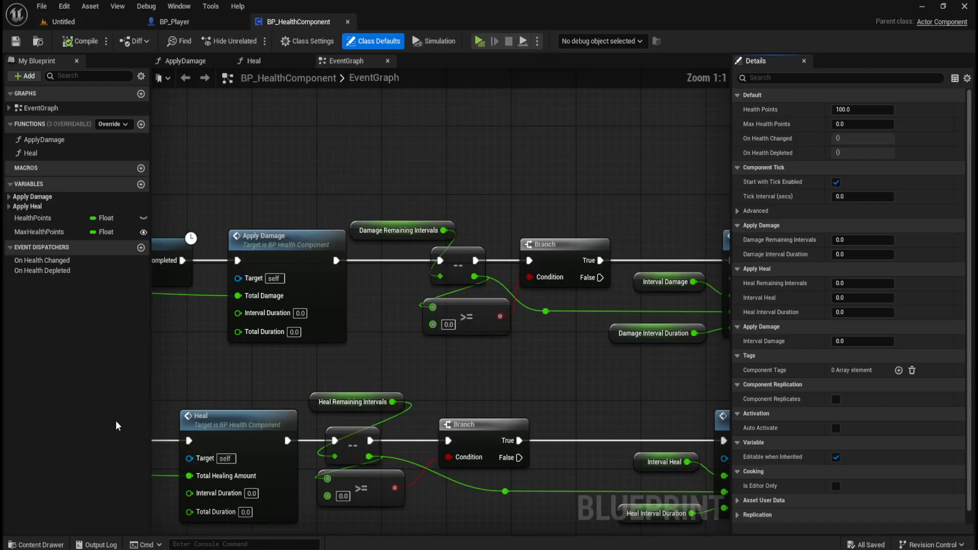
Examine the Begin Play, damage and healing logic in the BP_HealthComponent event graph and close the blueprint
scroll(483, 326, "down", 4)
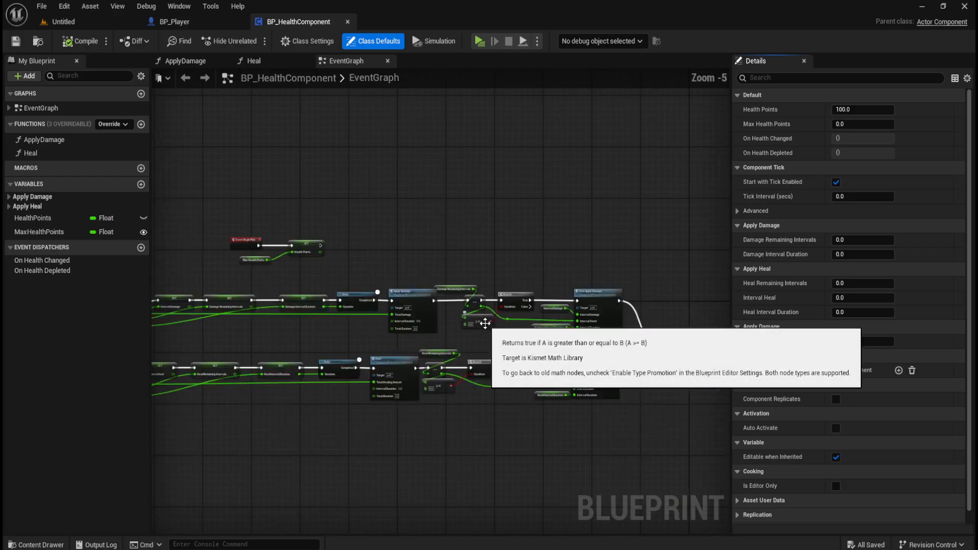
scroll(320, 295, "up", 2)
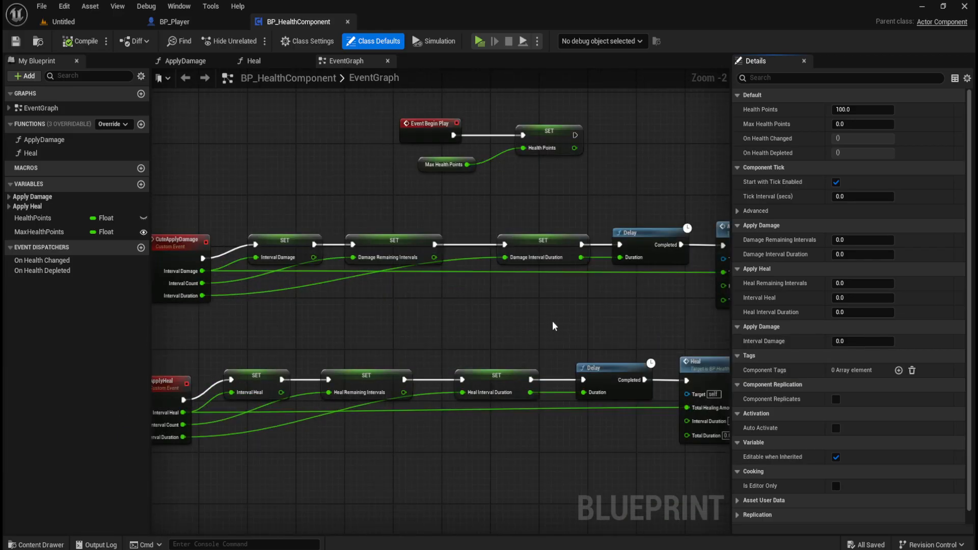
scroll(510, 331, "down", 3)
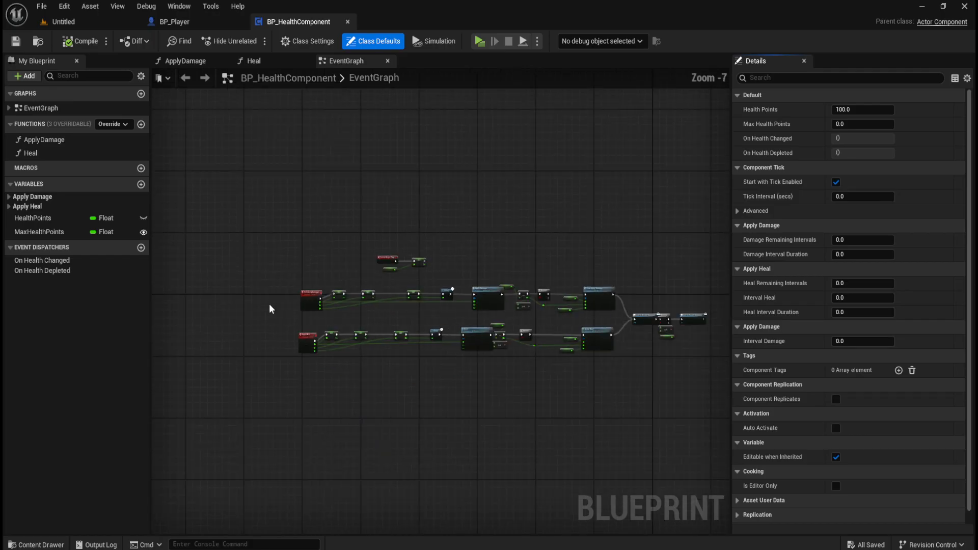
scroll(484, 247, "up", 1)
right_click_drag(484, 247, 415, 274)
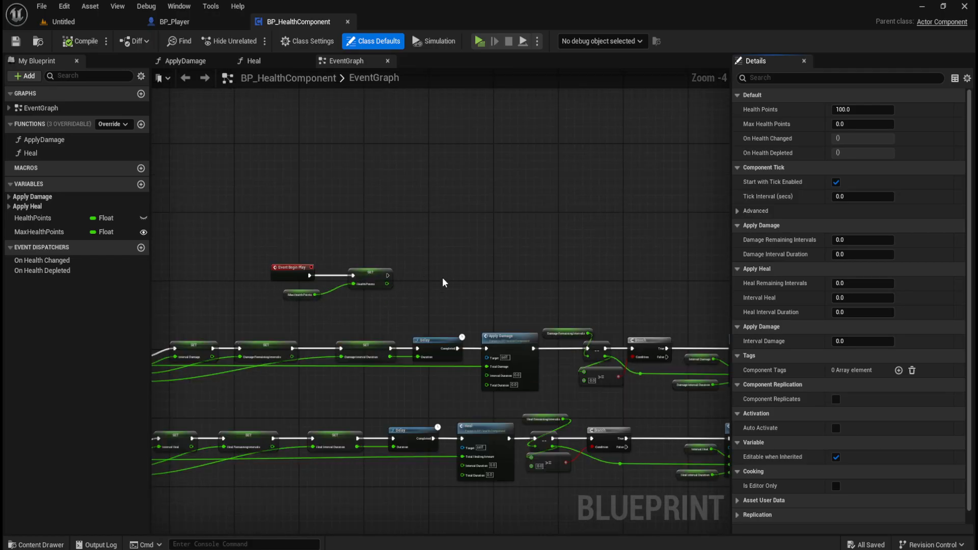
scroll(394, 301, "up", 2)
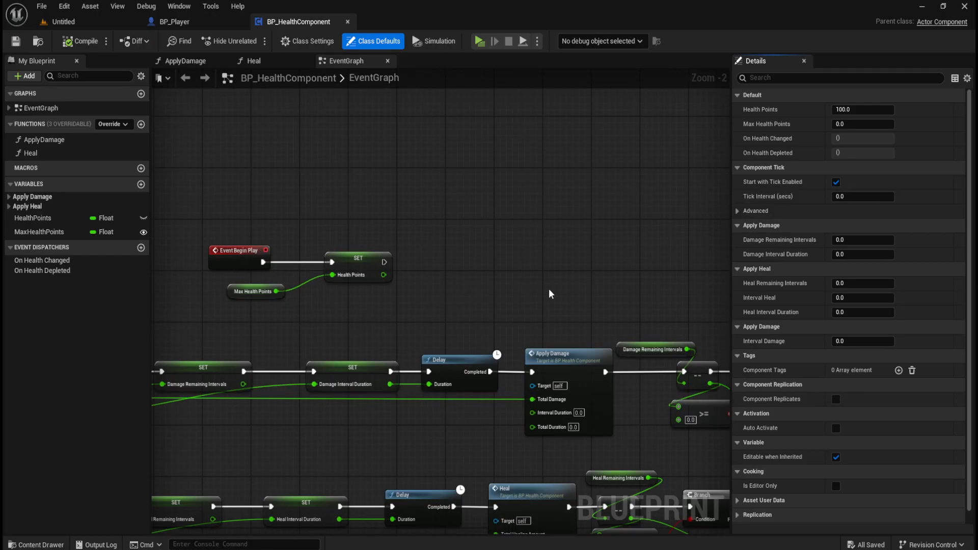
scroll(593, 287, "down", 4)
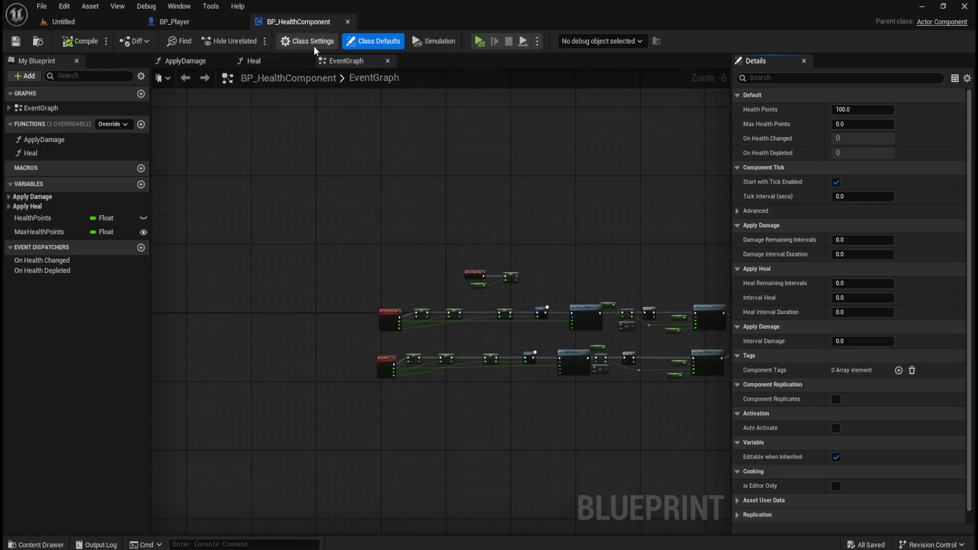
left_click(348, 22)
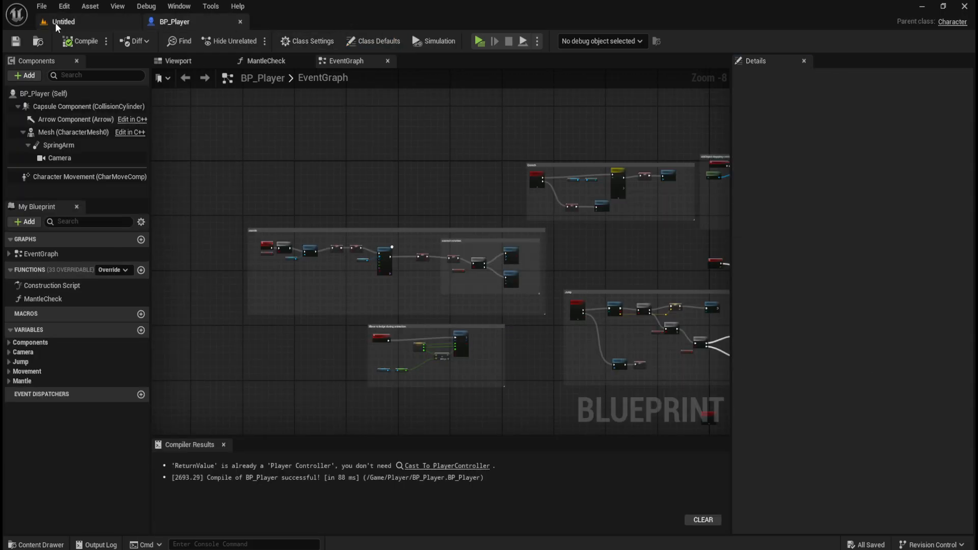
Open the BP_HealthPickup blueprint from the Items/Pickups folder
left_click(95, 21)
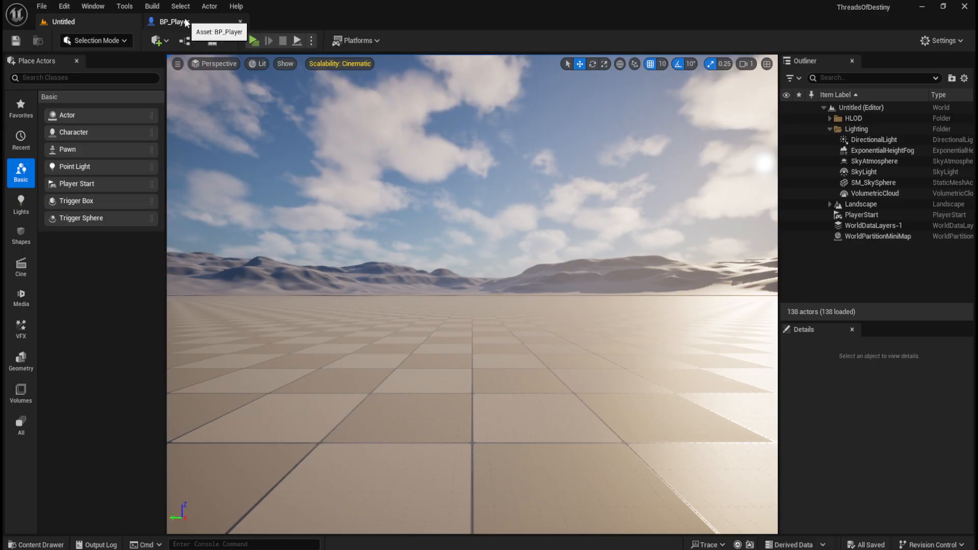
left_click(186, 23)
key("ctrl+space")
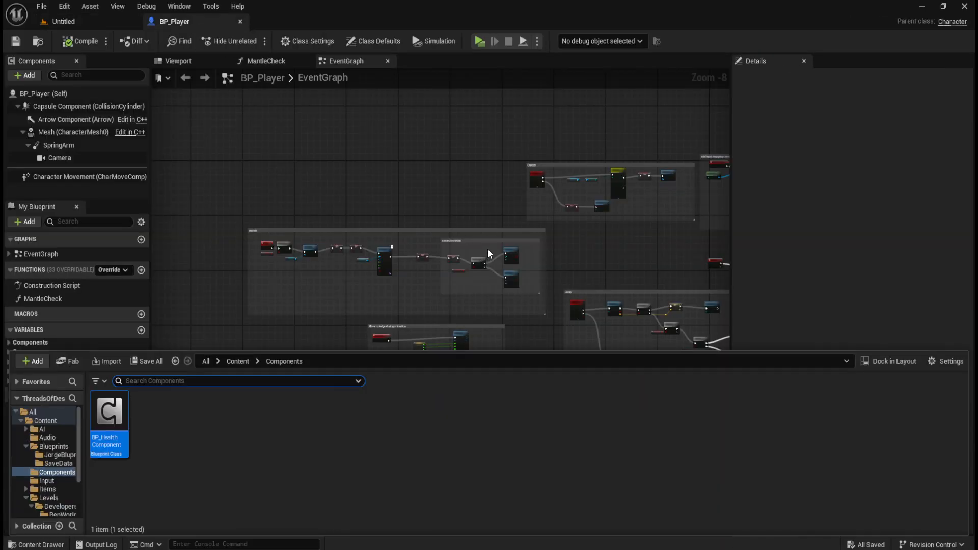
left_click(243, 361)
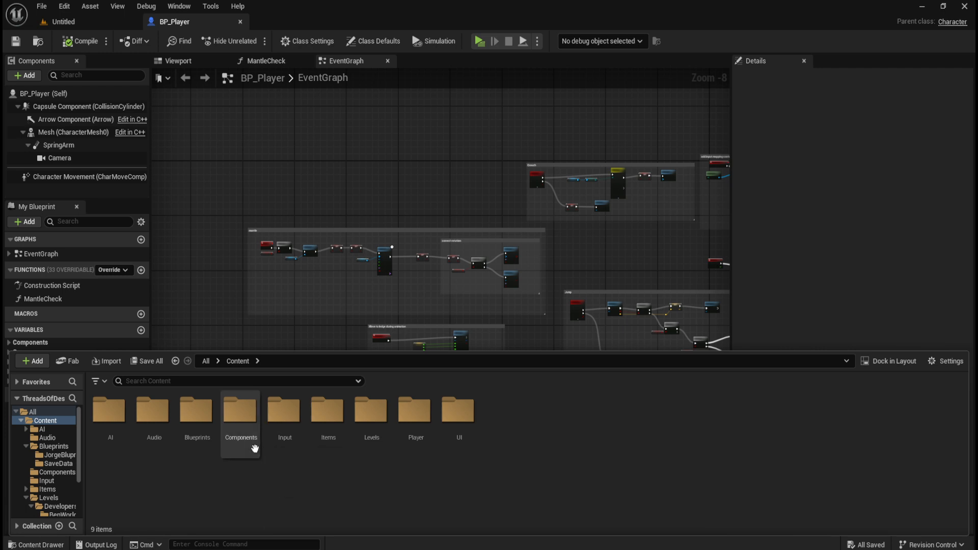
double_click(324, 410)
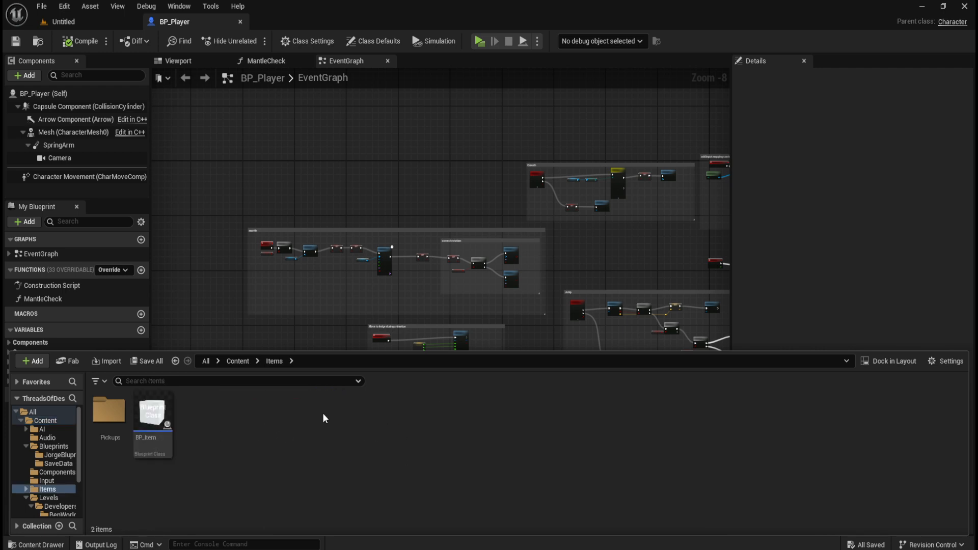
double_click(123, 420)
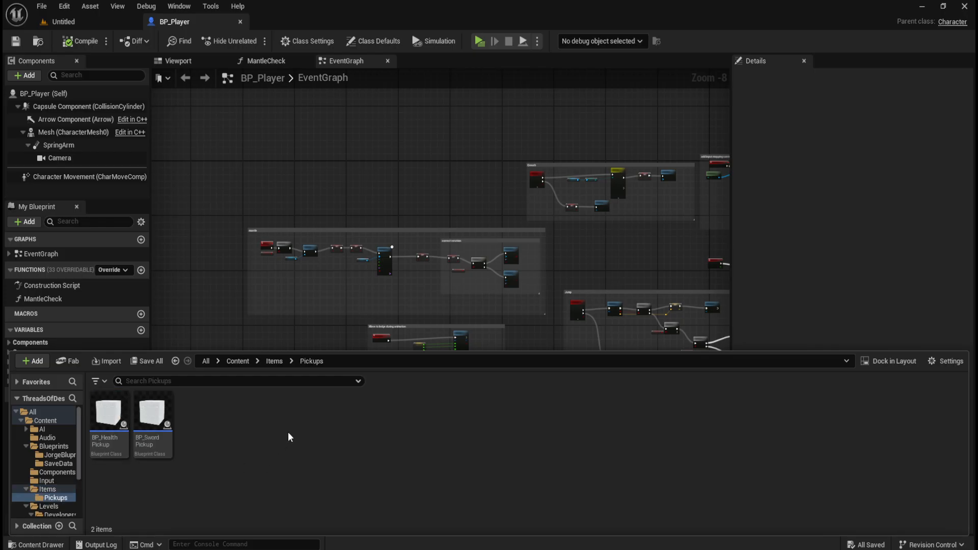
double_click(113, 423)
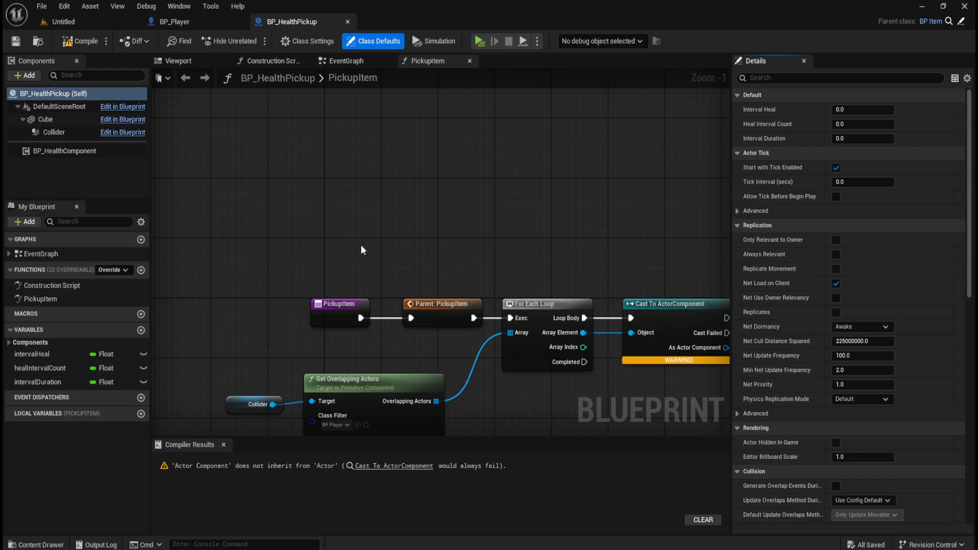
Inspect the health component's details and the pickup's 3D preview in BP_HealthPickup, and close the blueprint
left_click(61, 152)
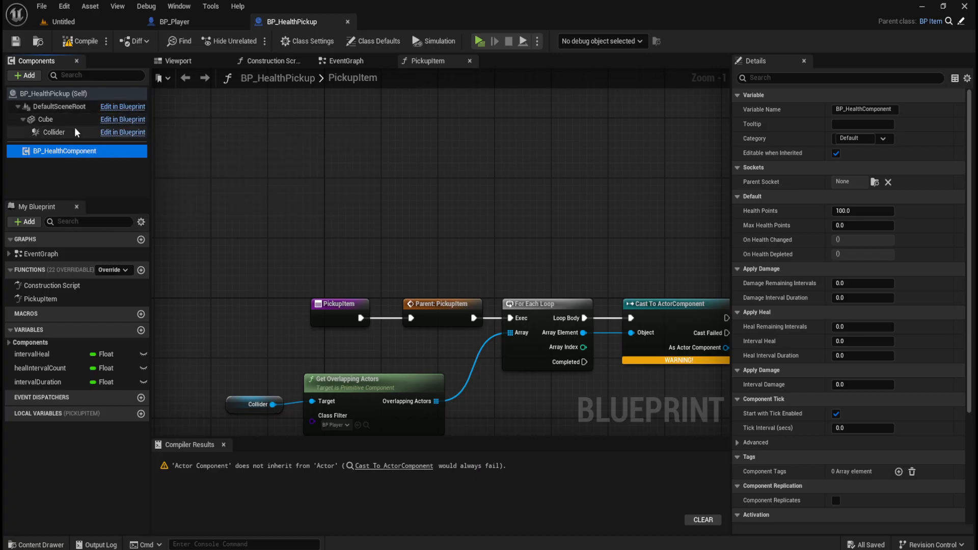
left_click(178, 61)
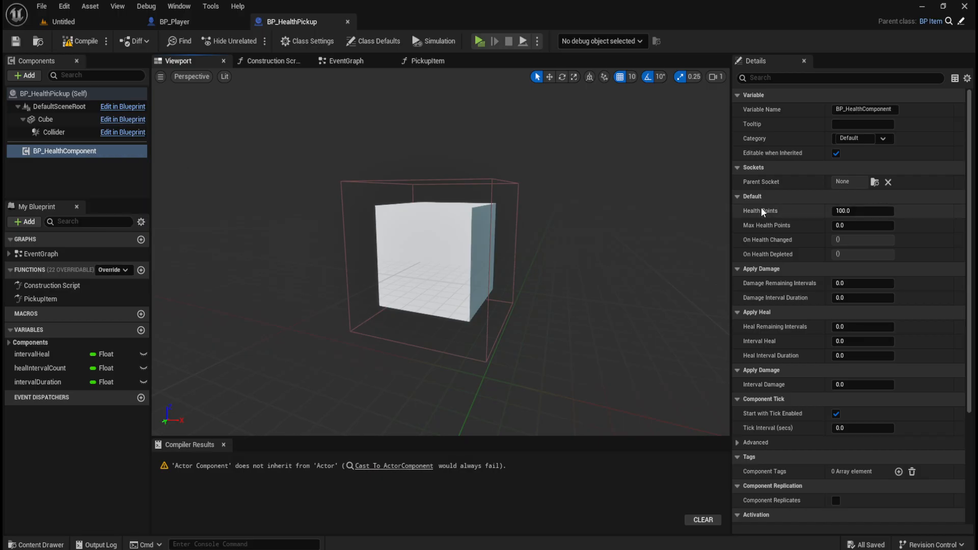
left_click(348, 22)
View the BP_Item blueprint from the Items folder and close it again
key("ctrl+space")
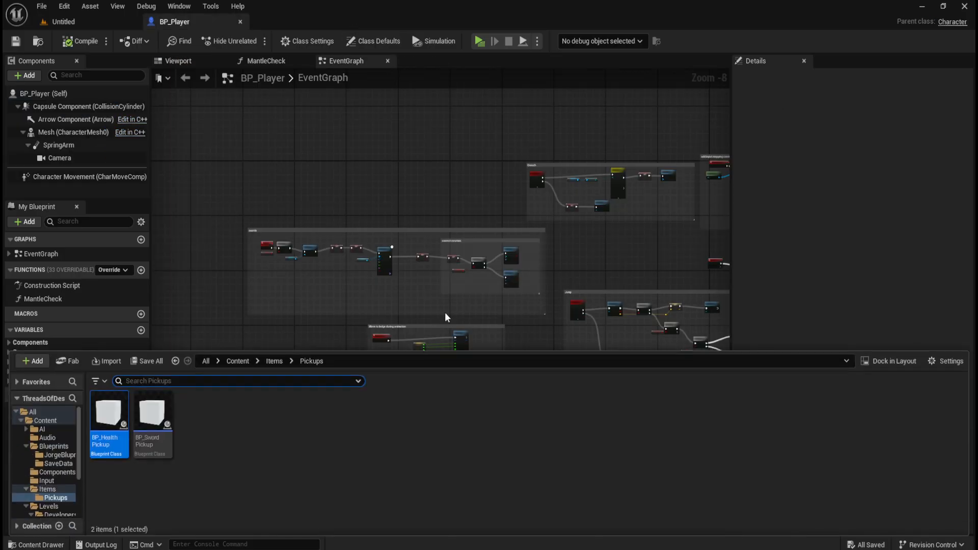
left_click(274, 361)
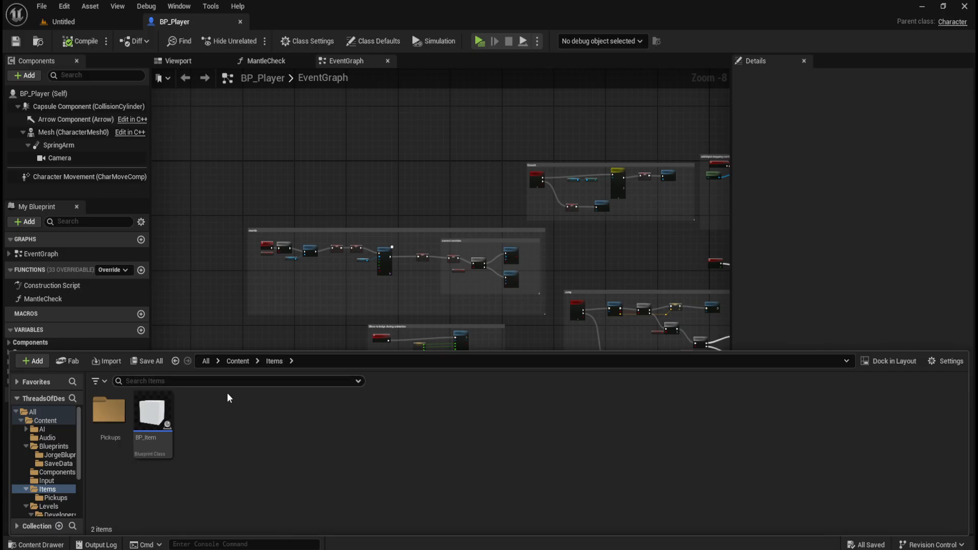
double_click(162, 410)
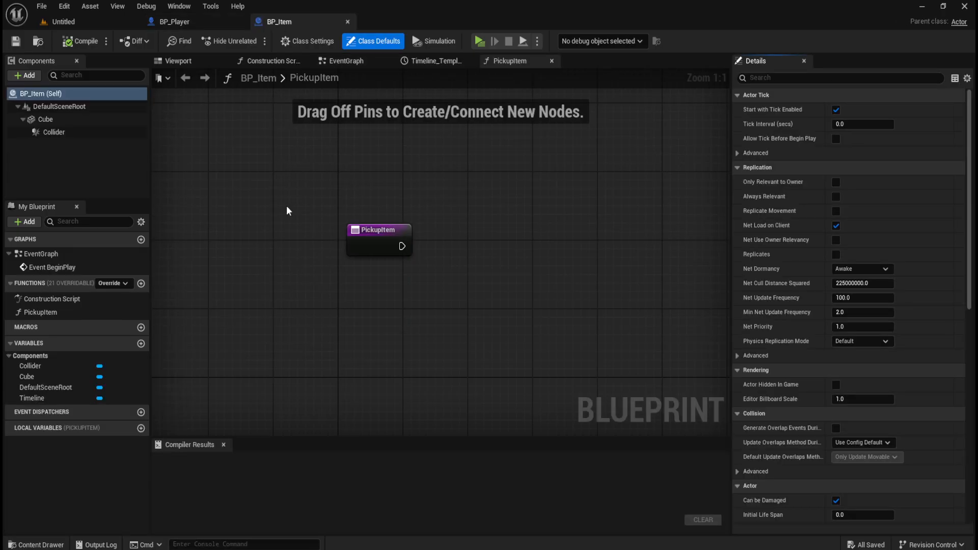
left_click(348, 22)
Create a new blueprint class with Actor as its parent in the Items/Pickups folder
key("ctrl+space")
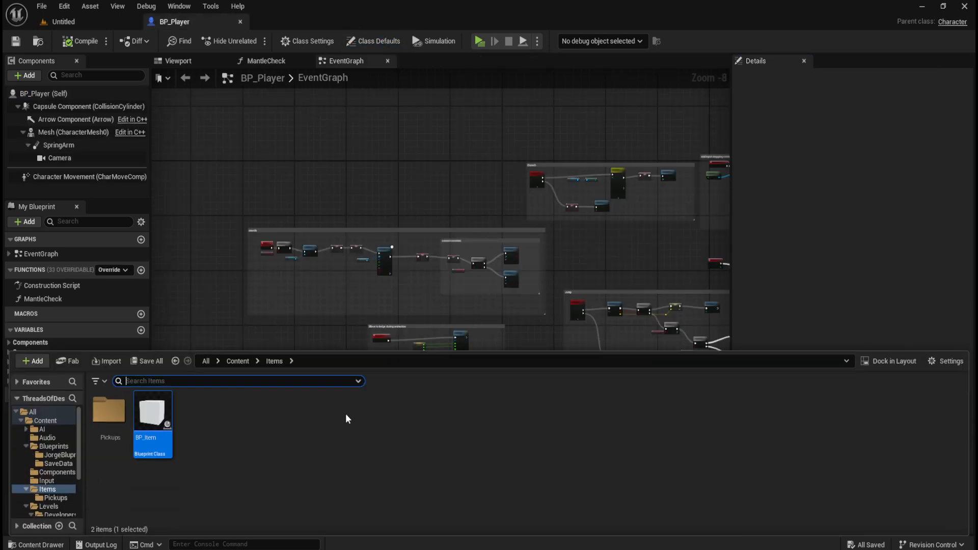
double_click(122, 418)
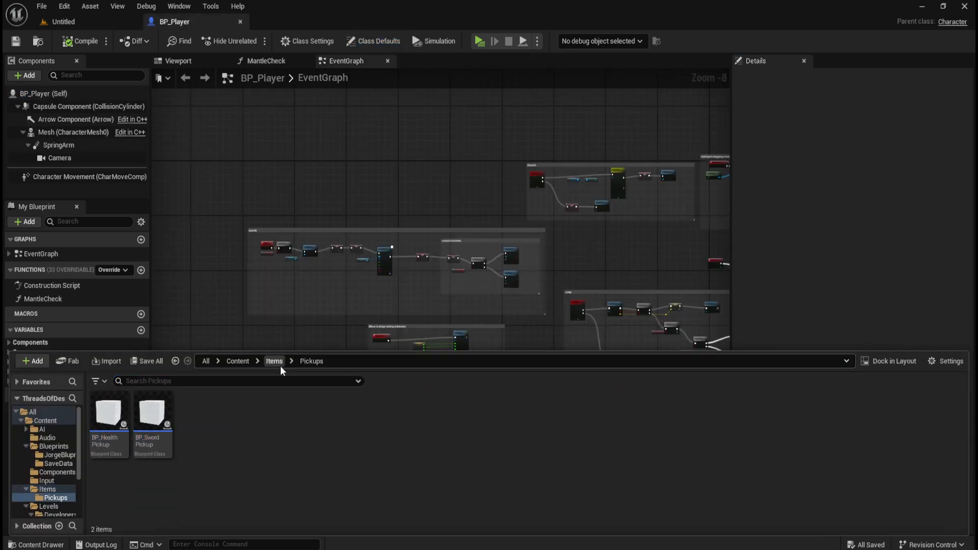
left_click(274, 361)
double_click(108, 412)
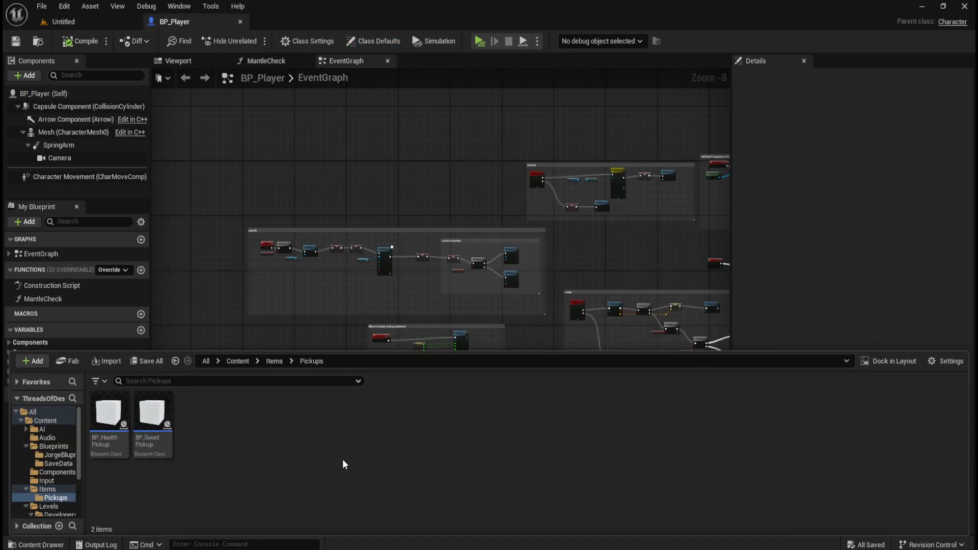
right_click(344, 460)
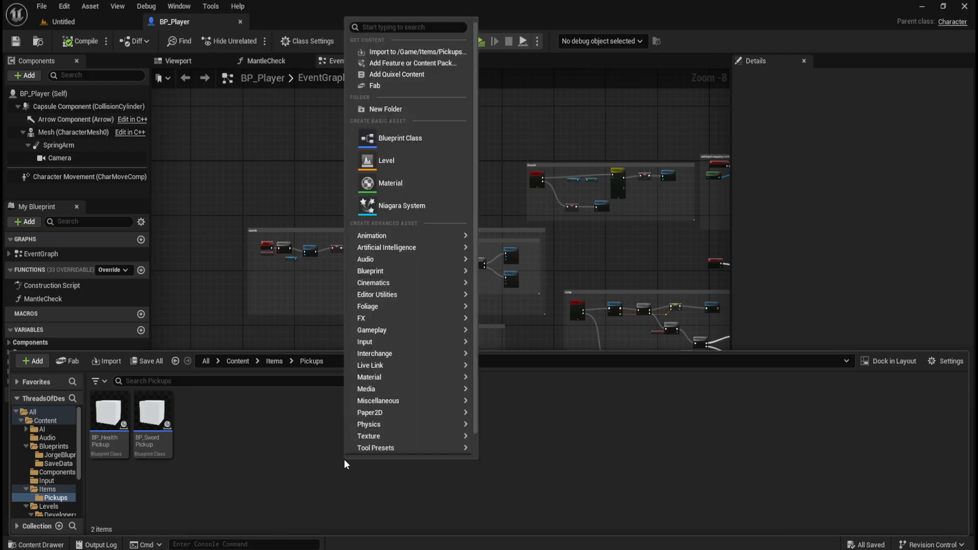
left_click(420, 137)
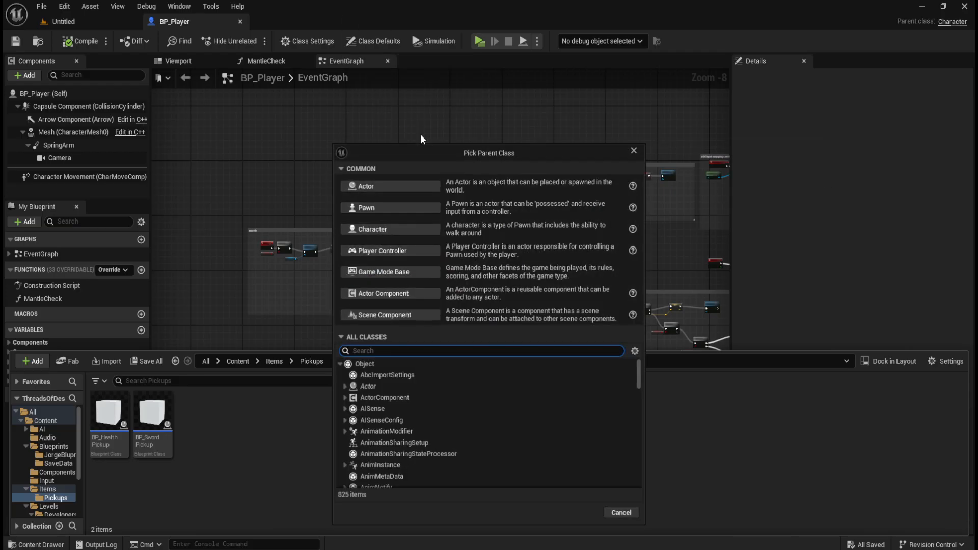
left_click(402, 186)
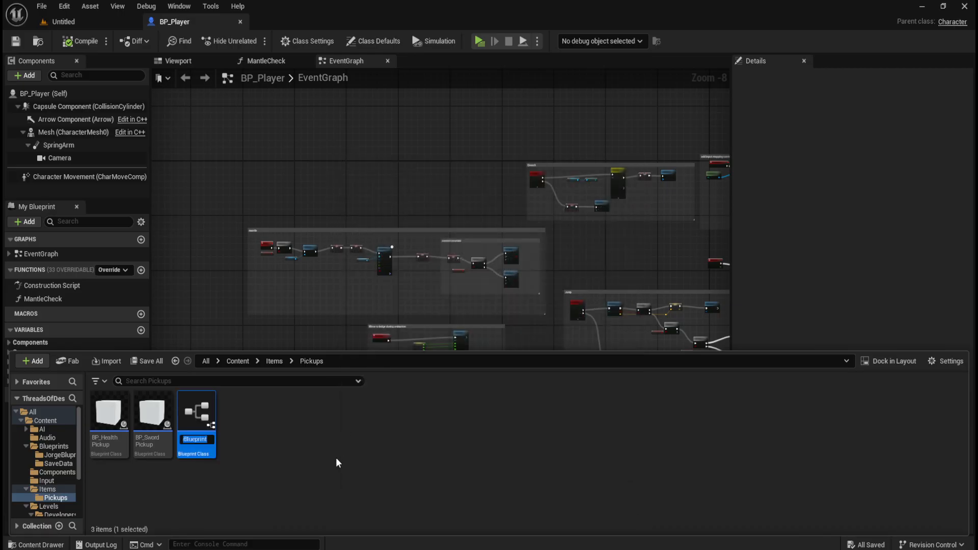
Name the new blueprint BP_Health_Medieval
type("B")
type("P")
type("_")
type("Health")
type("_Medic")
type("val")
key("Return")
left_click(327, 454)
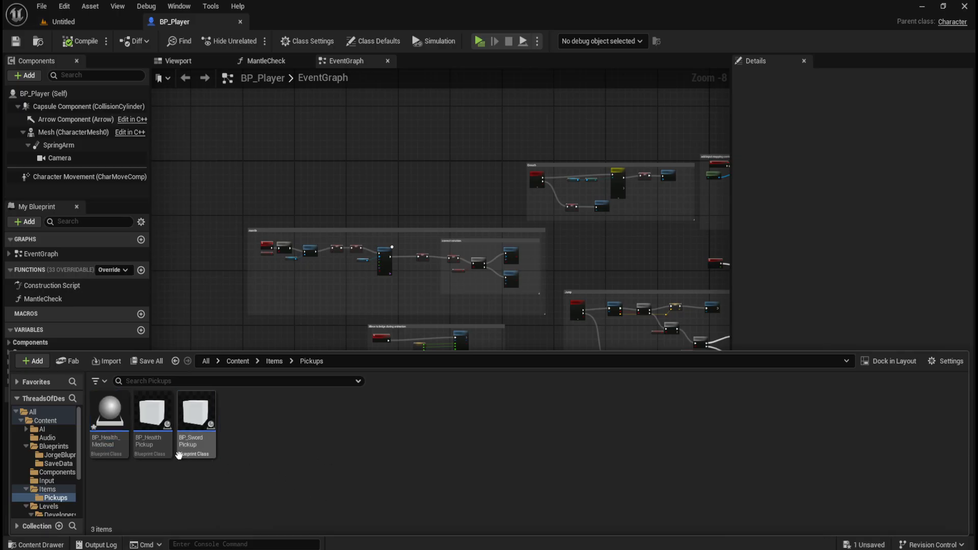
Open BP_Health_Medieval and add a basic-shape Sphere component under DefaultSceneRoot, keeping its default name
left_click(109, 415)
double_click(109, 416)
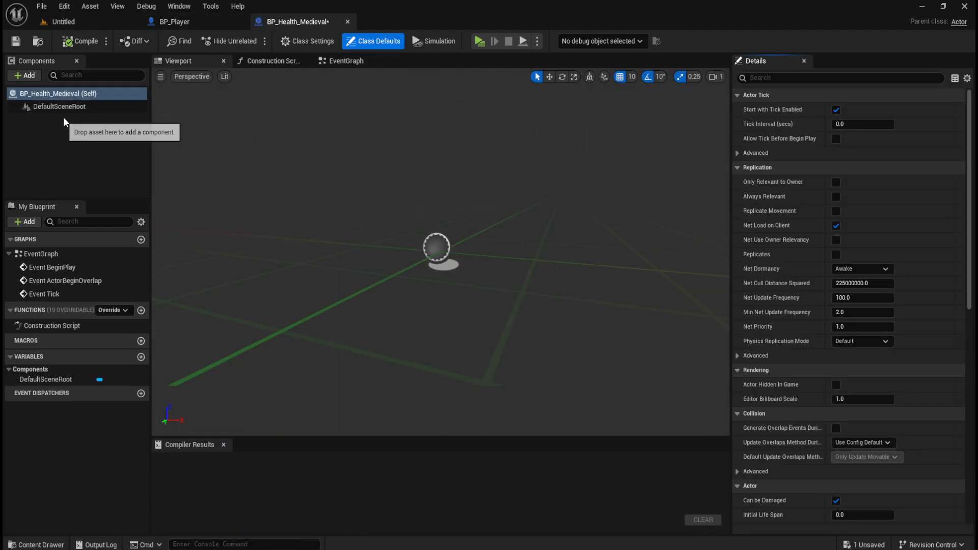
left_click(33, 76)
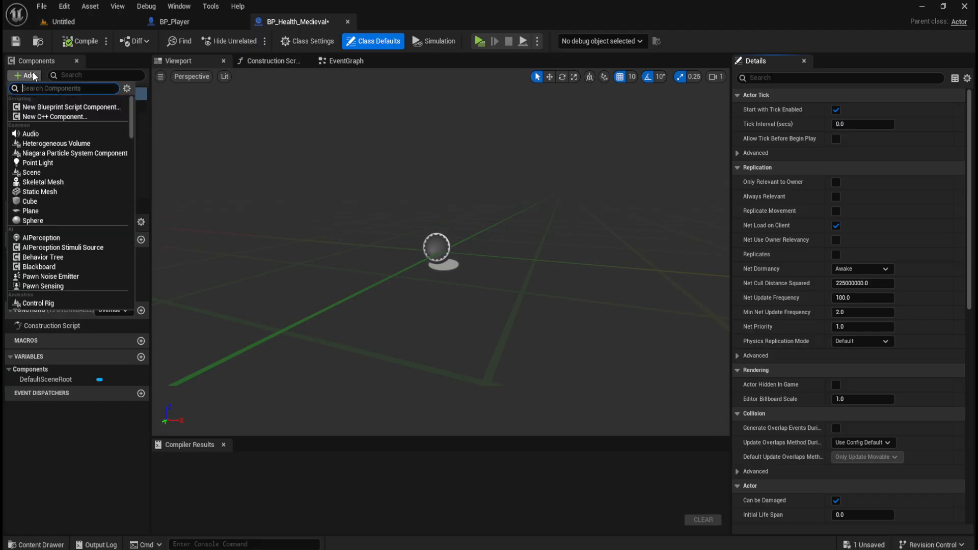
type("spher")
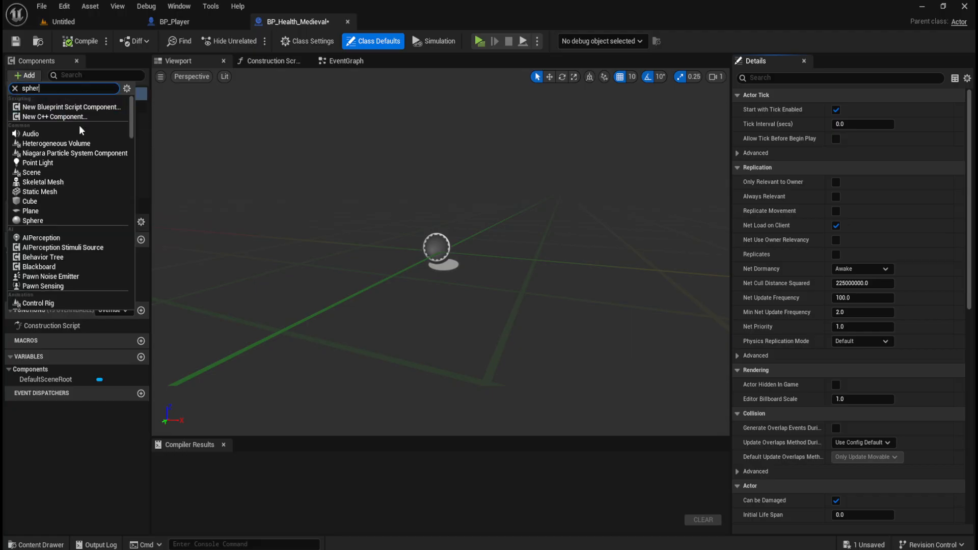
type("e")
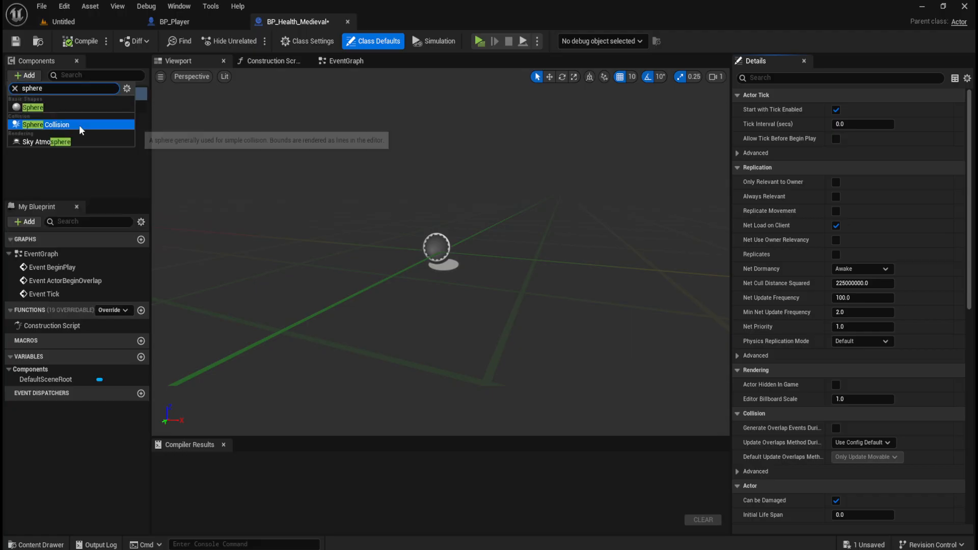
left_click(105, 106)
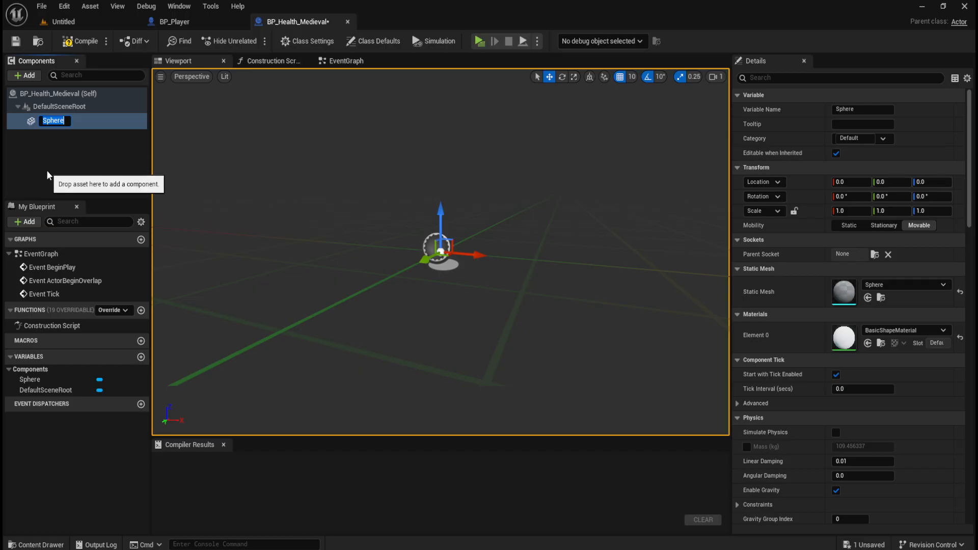
left_click(60, 143)
Compile and save the BP_Health_Medieval blueprint with its Sphere component selected
scroll(439, 185, "up", 6)
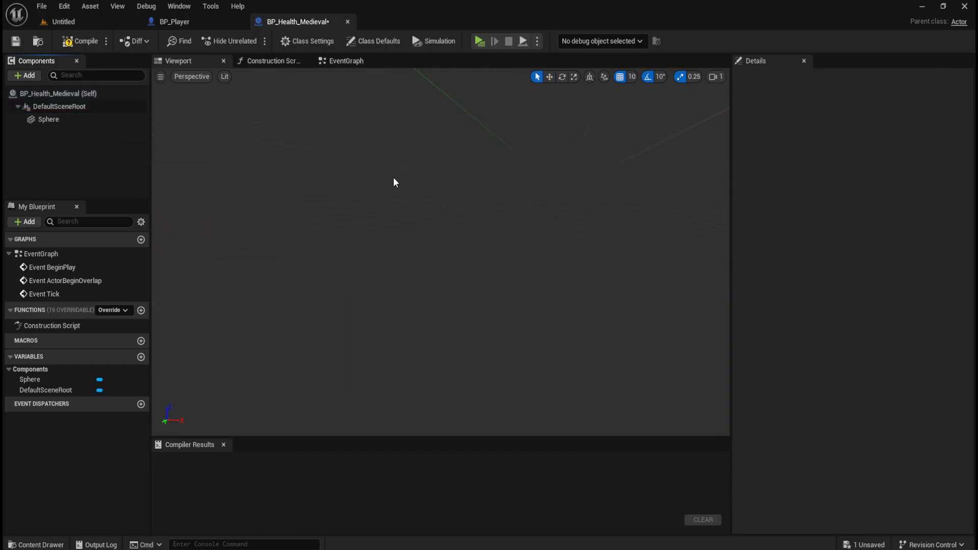
scroll(395, 175, "down", 10)
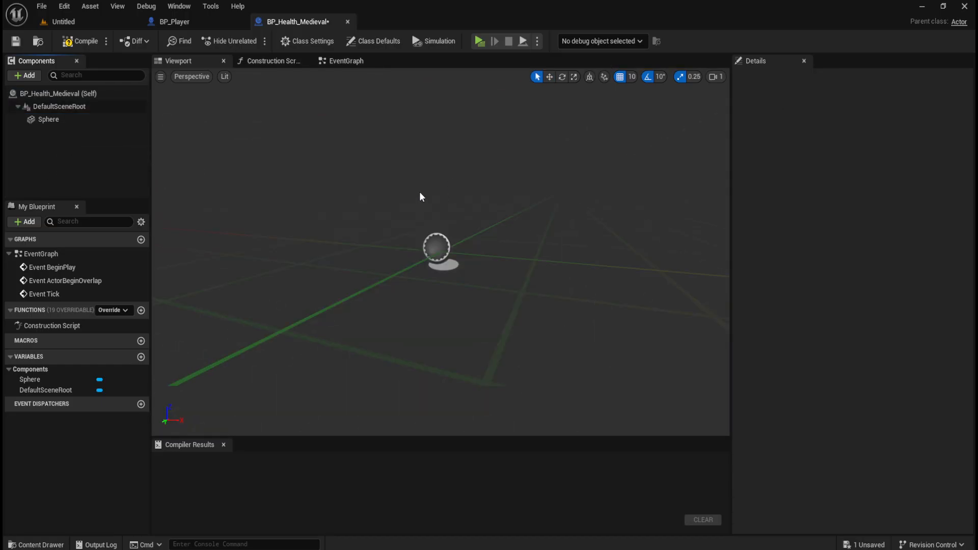
scroll(423, 195, "up", 8)
left_click(79, 123)
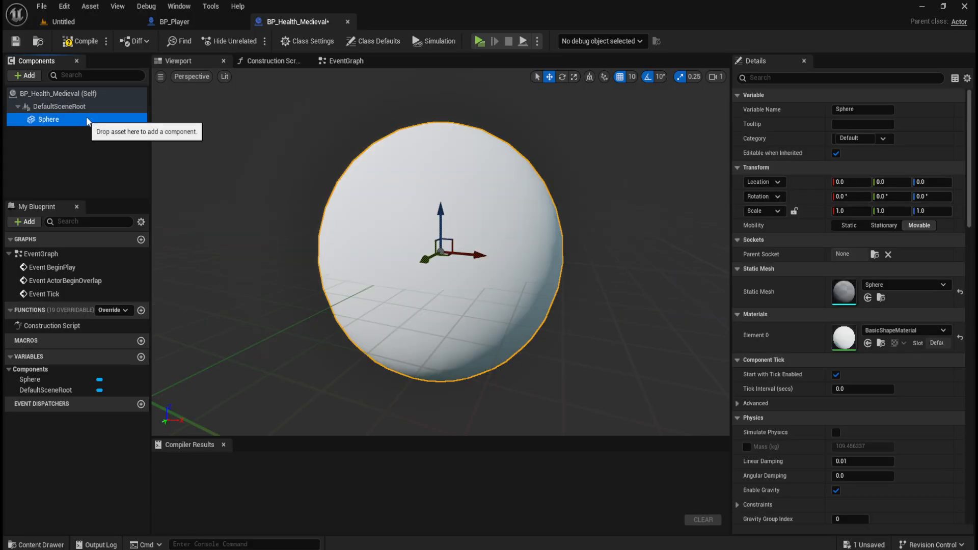
left_click(84, 42)
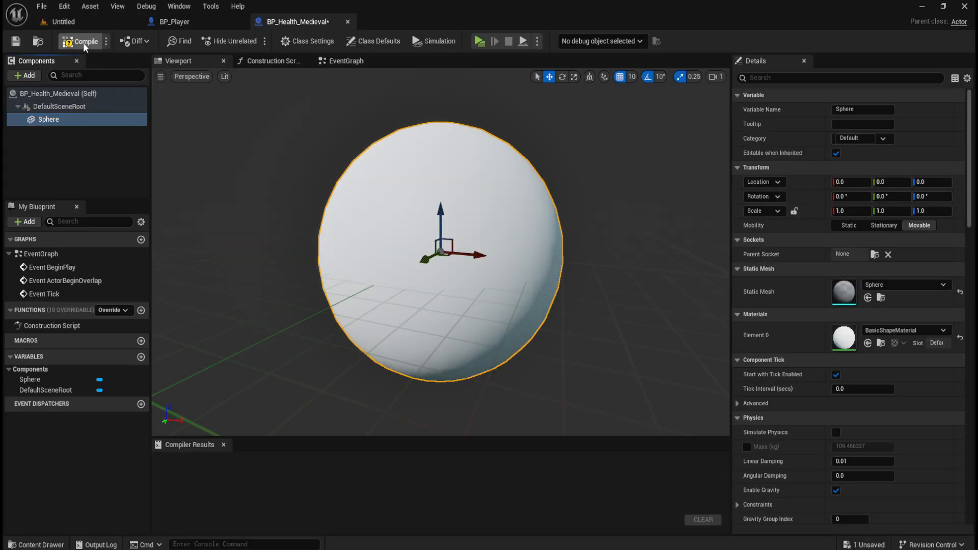
left_click(15, 43)
Return to the untitled level and save it as MikeLevel in the Levels/Developers folder
left_click(101, 23)
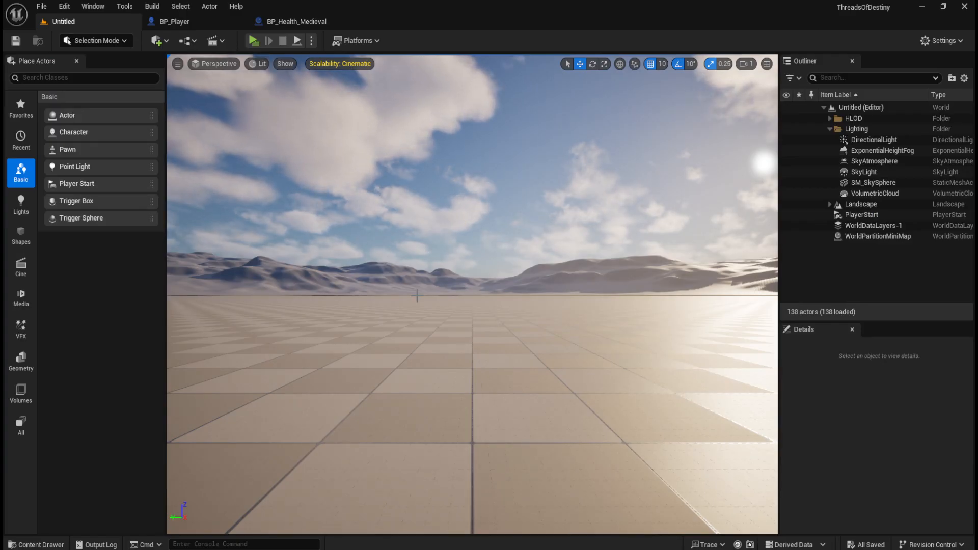
key("ctrl+space")
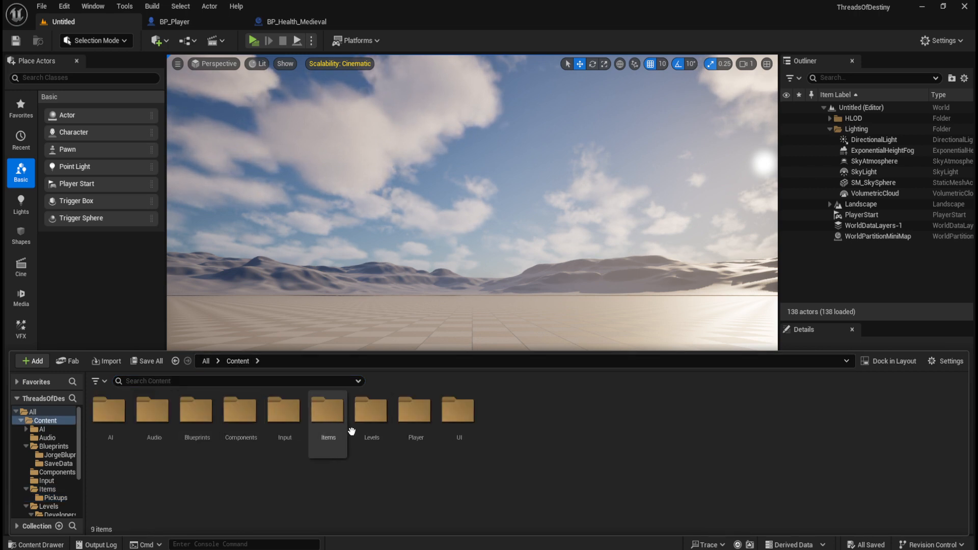
double_click(372, 417)
double_click(108, 412)
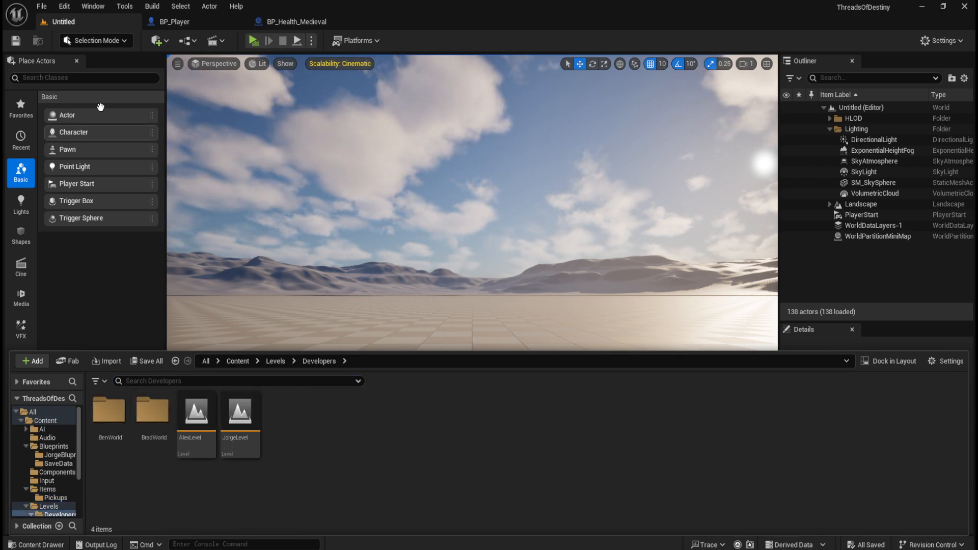
left_click(42, 6)
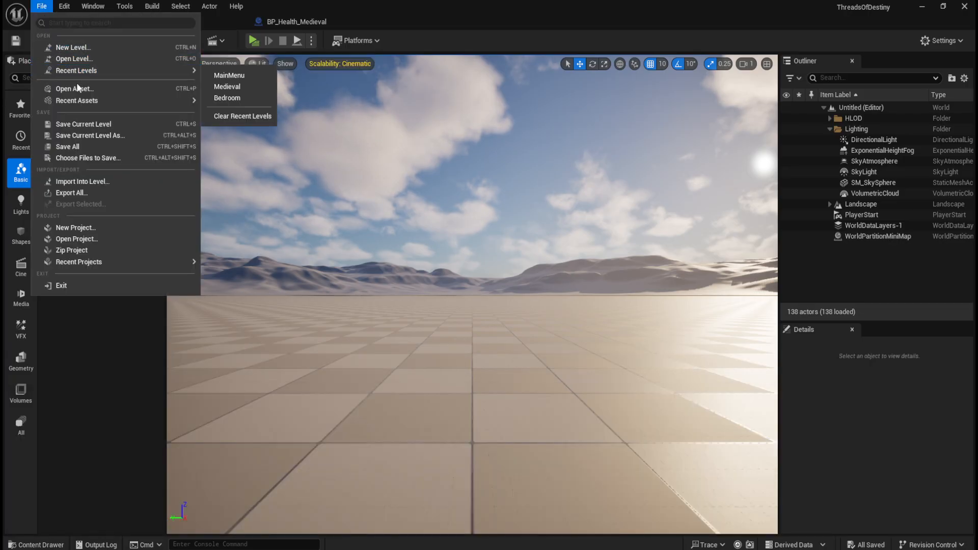
left_click(104, 127)
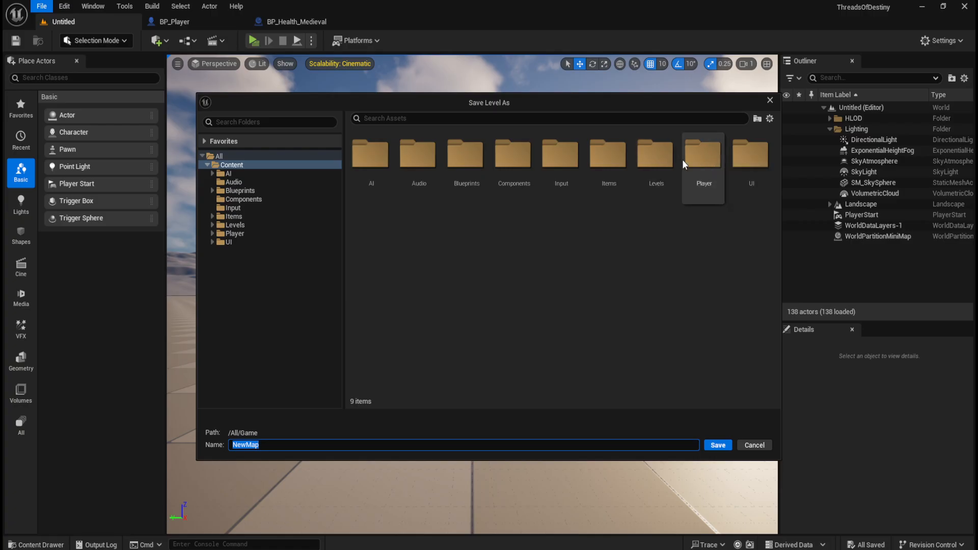
double_click(650, 175)
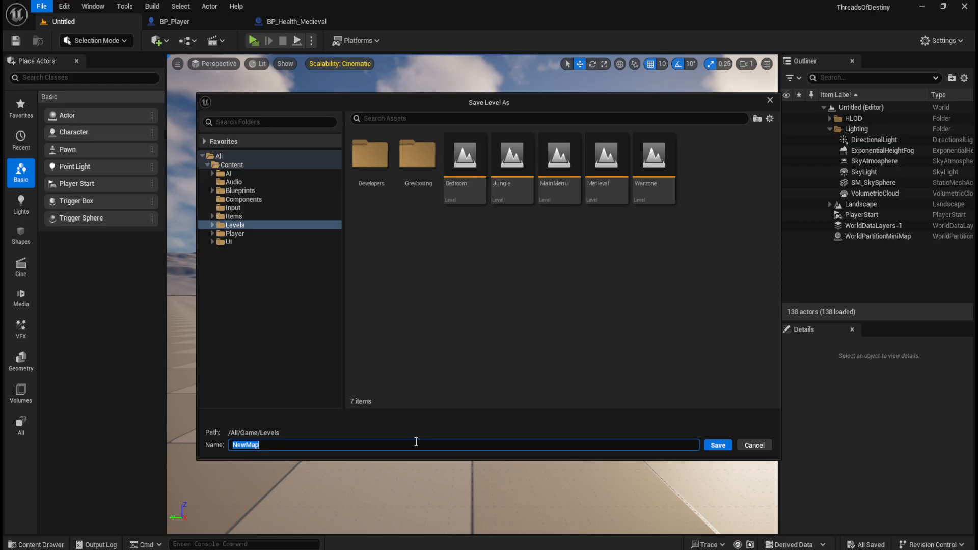
double_click(370, 158)
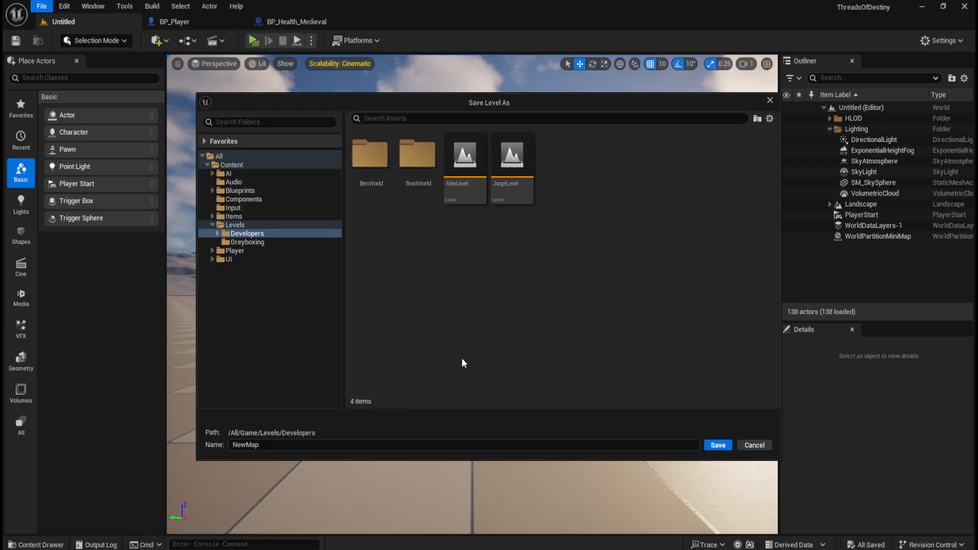
left_click(360, 446)
type("MikeLevel")
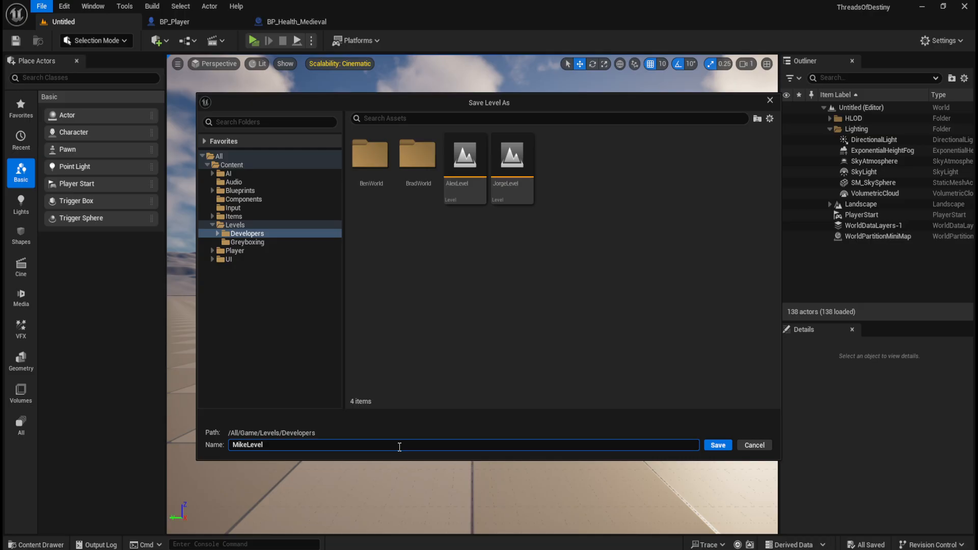
left_click(720, 446)
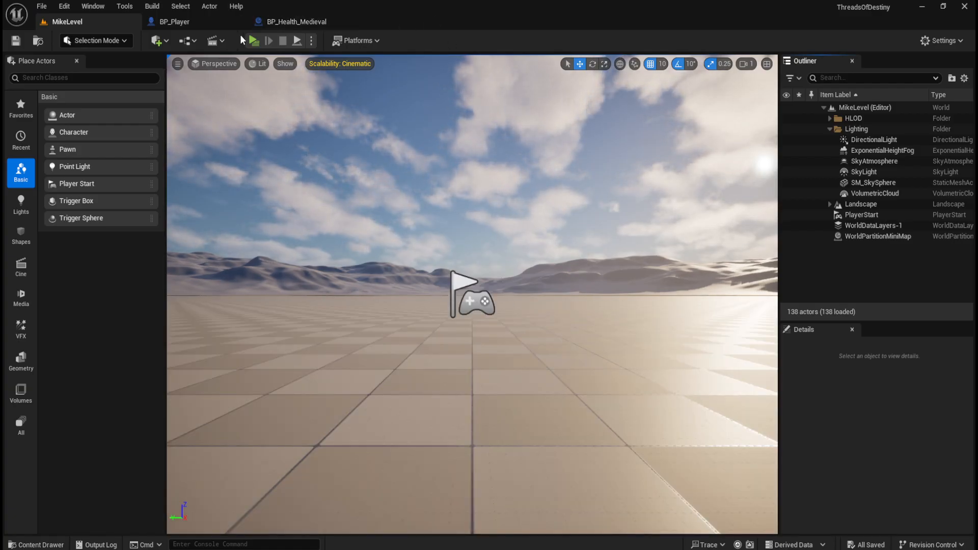
Play-test MikeLevel in a preview window, moving forward and backward, and stop the session
left_click(254, 41)
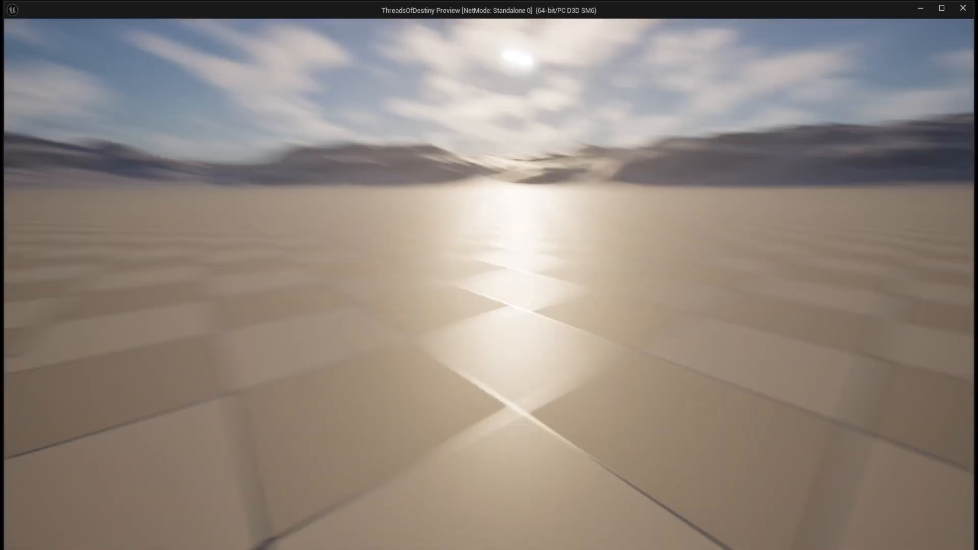
key("w")
key("s")
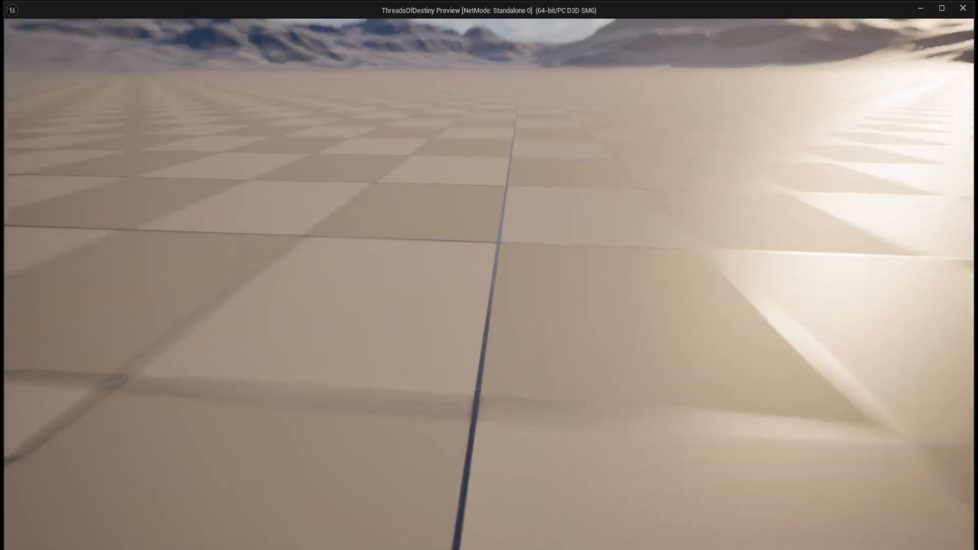
key("Escape")
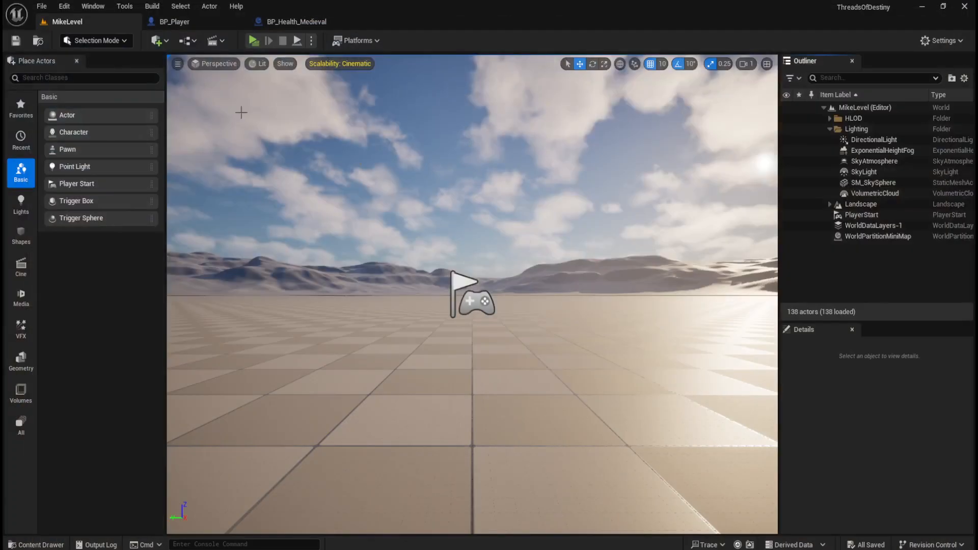
Try to delete the MikeLevel level from the Developers folder while it is still the open level
key("ctrl+space")
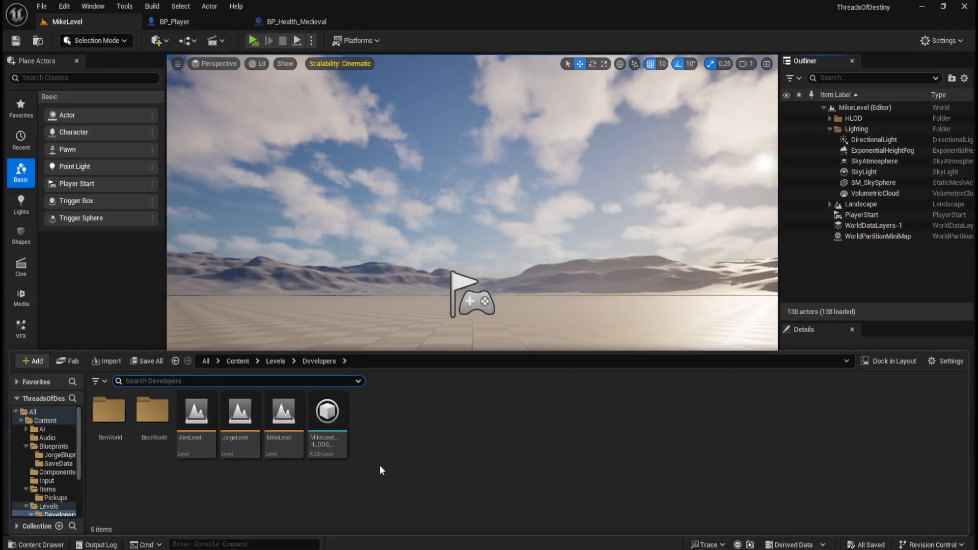
left_click(295, 417)
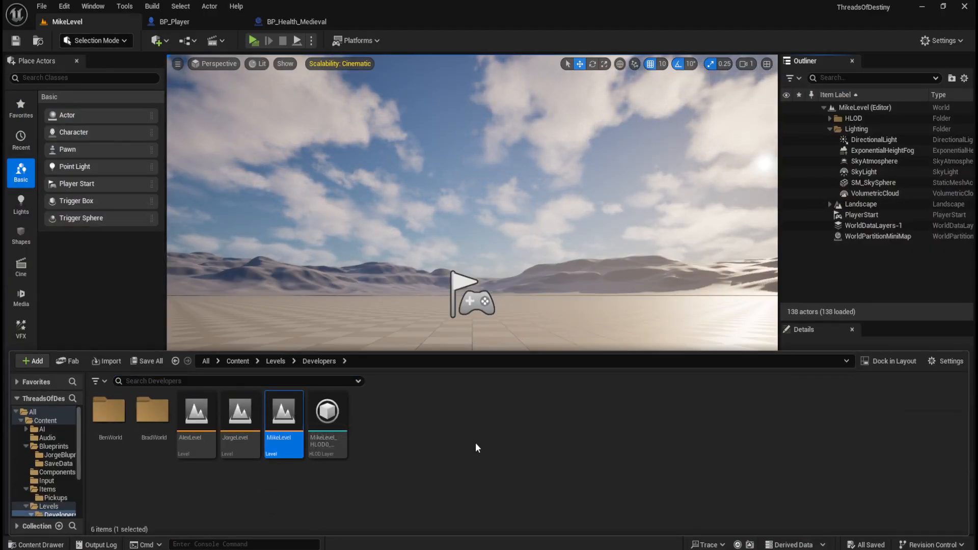
left_click(485, 442)
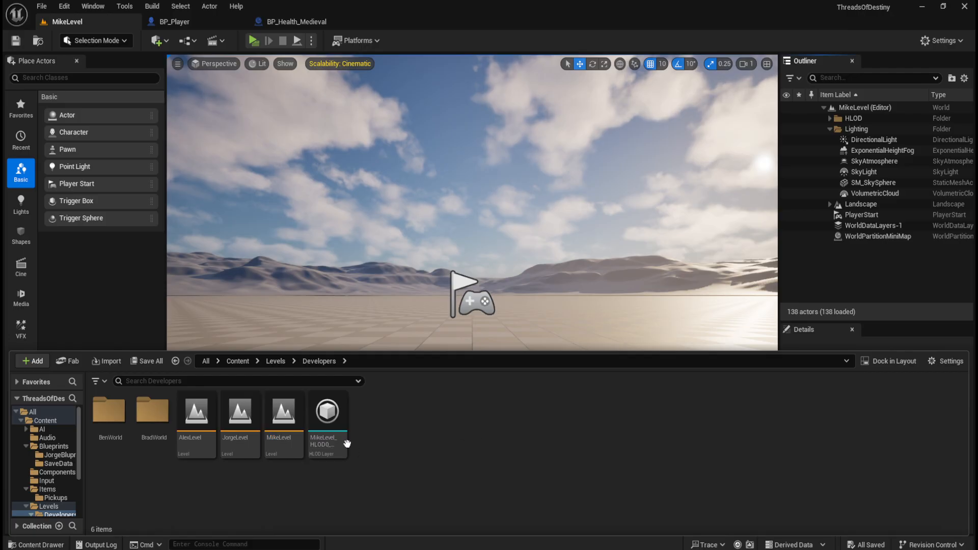
left_click(281, 424)
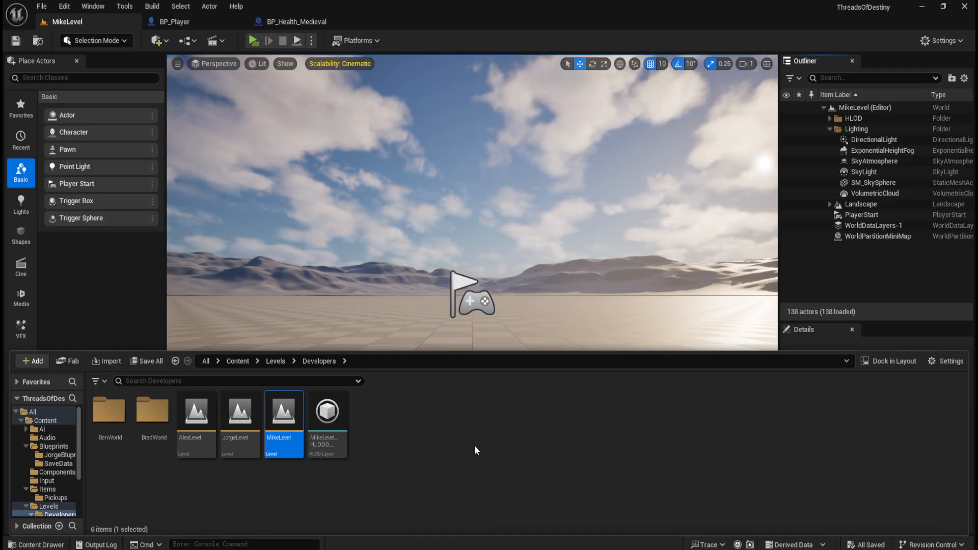
key("Delete")
left_click(532, 302)
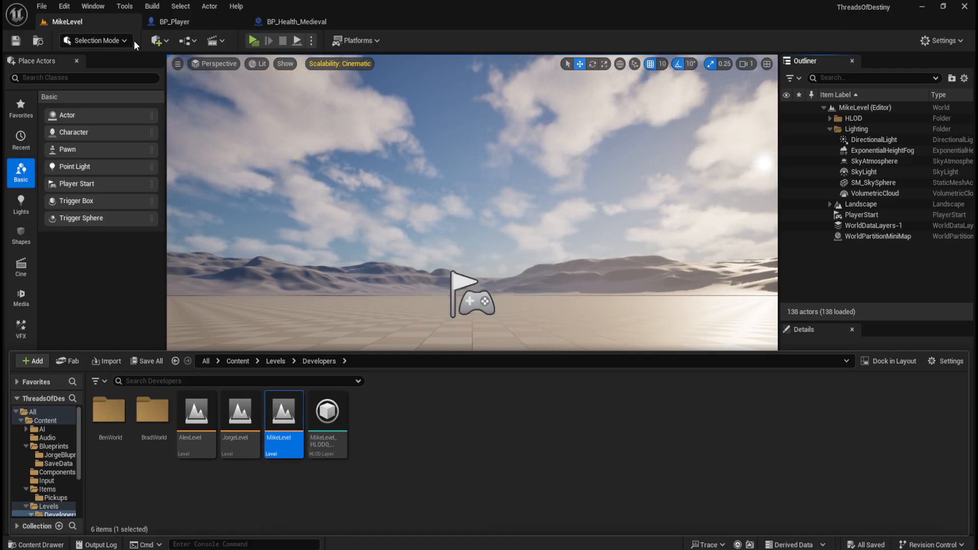
Open JorgeLevel from the Developers folder in place of the current level
right_click(115, 22)
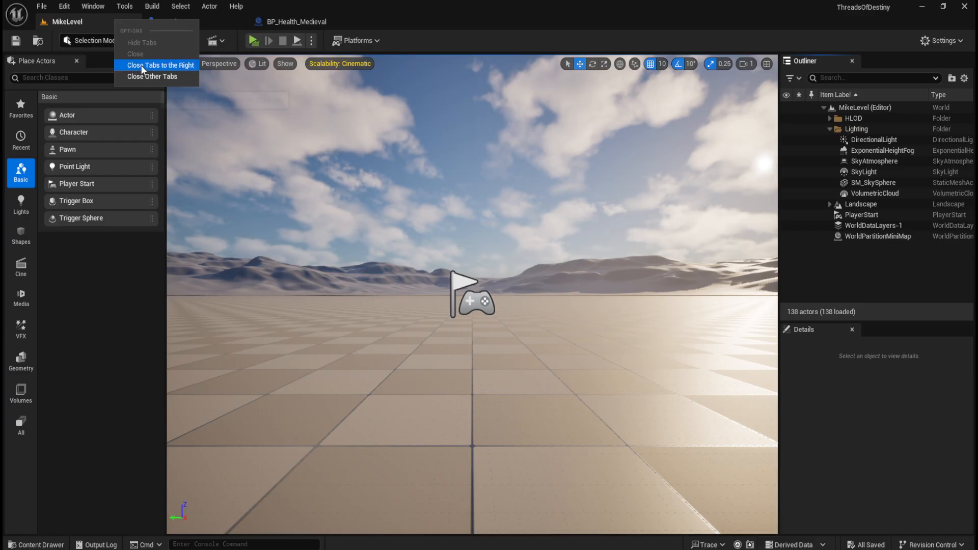
left_click(100, 23)
key("ctrl+space")
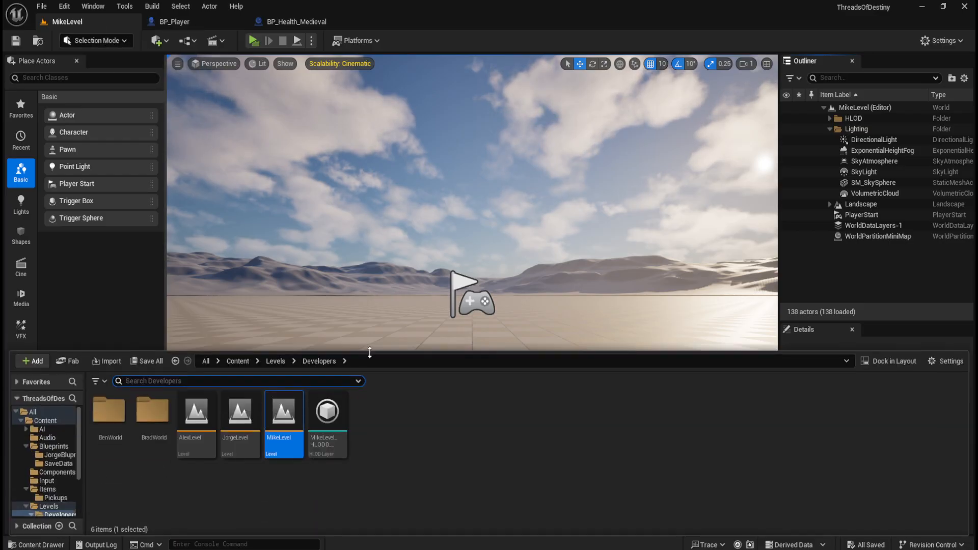
double_click(240, 419)
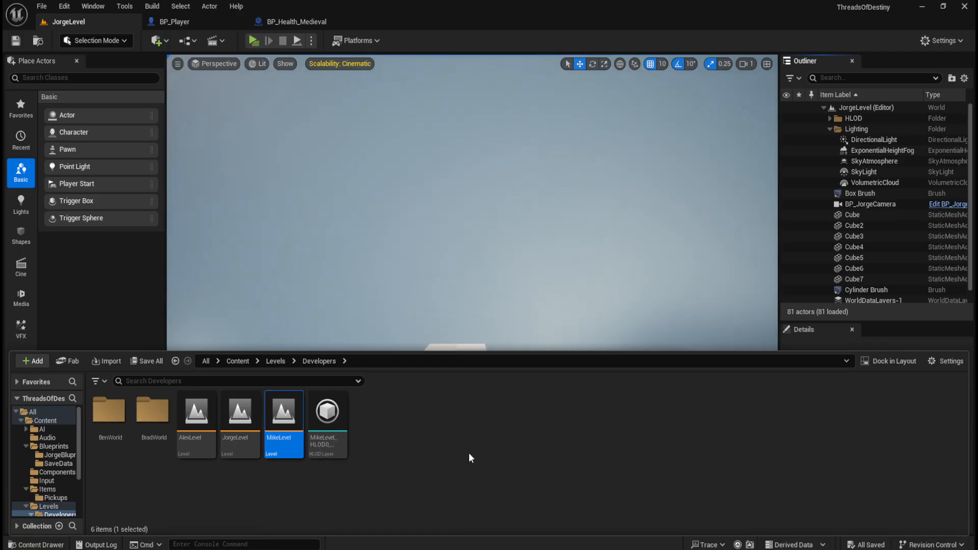
Force-delete the MikeLevel level from the Developers folder
key("Delete")
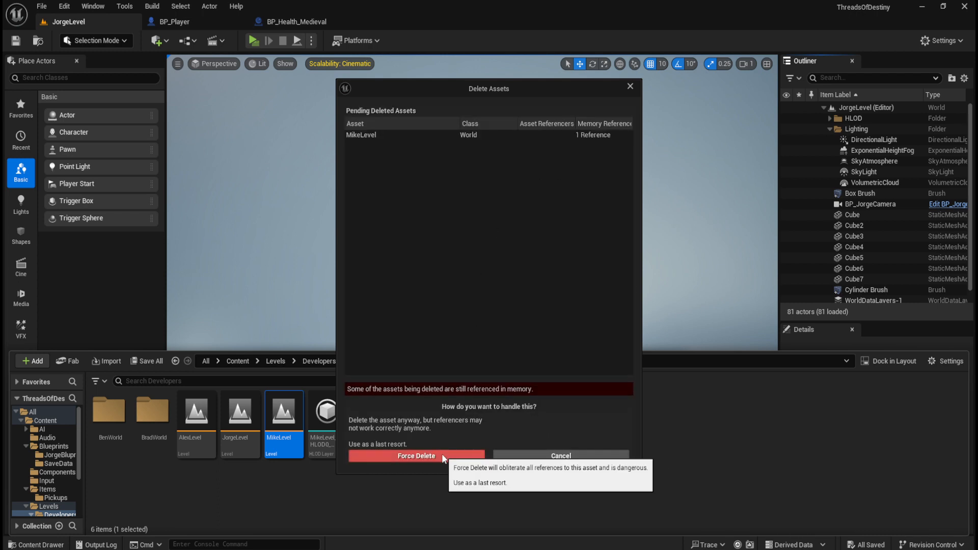
left_click(442, 454)
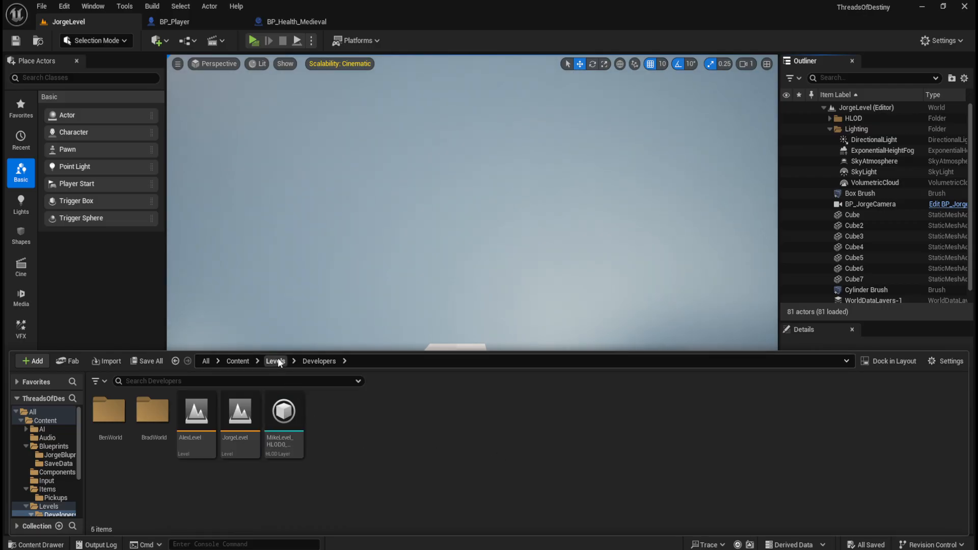
Look through the BenWorld, Levels, root Content and Items folders
double_click(118, 411)
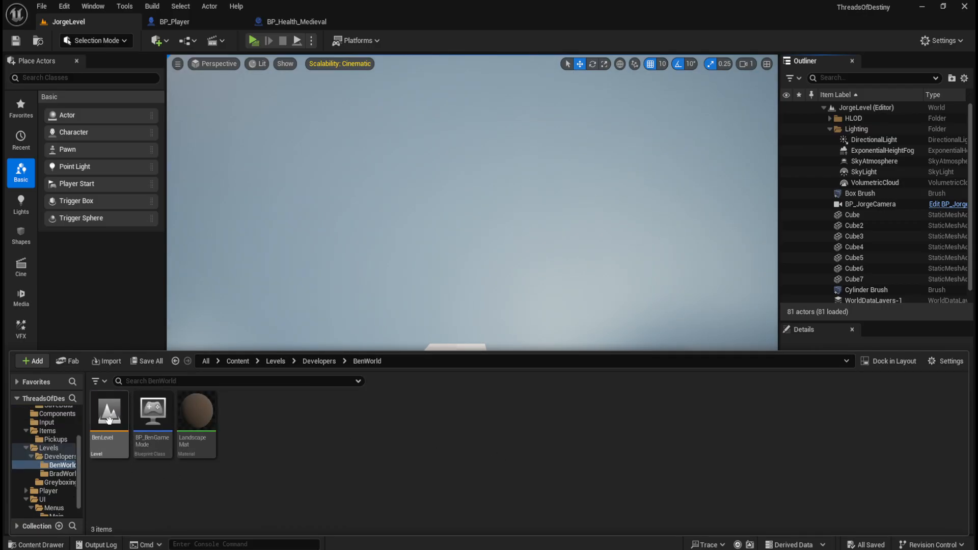
left_click(318, 361)
left_click(275, 361)
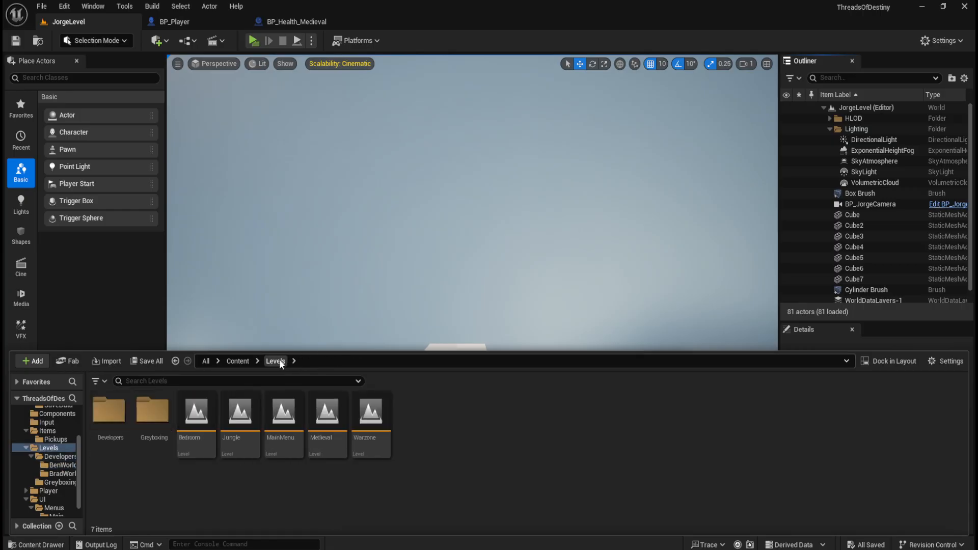
left_click(239, 361)
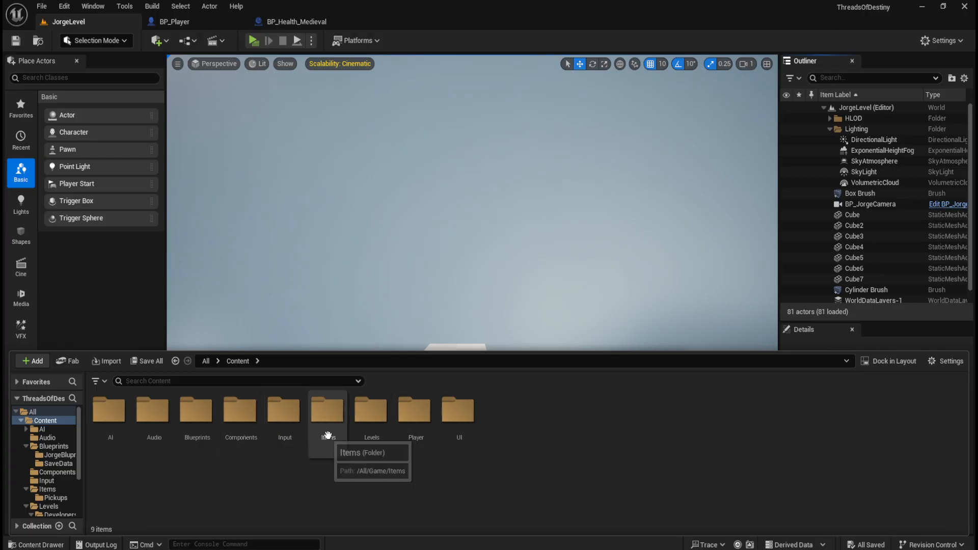
double_click(326, 415)
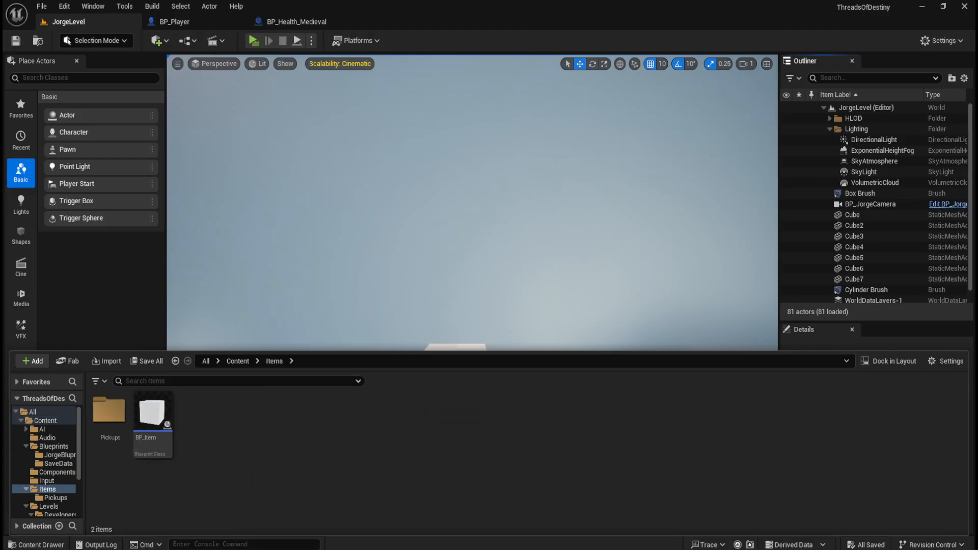
Check the BP_Player event graph and return to the BP_Health_Medieval blueprint
left_click(215, 21)
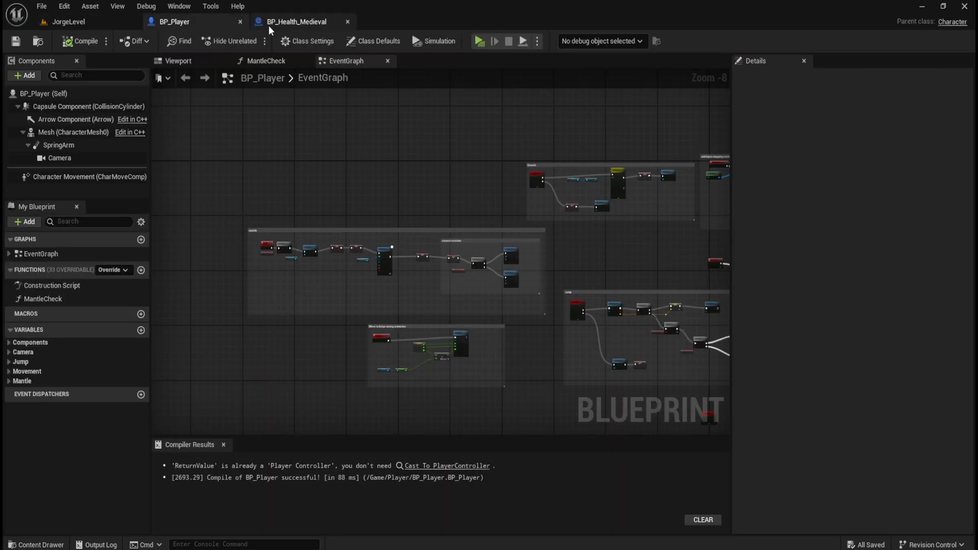
left_click(288, 22)
left_click(207, 23)
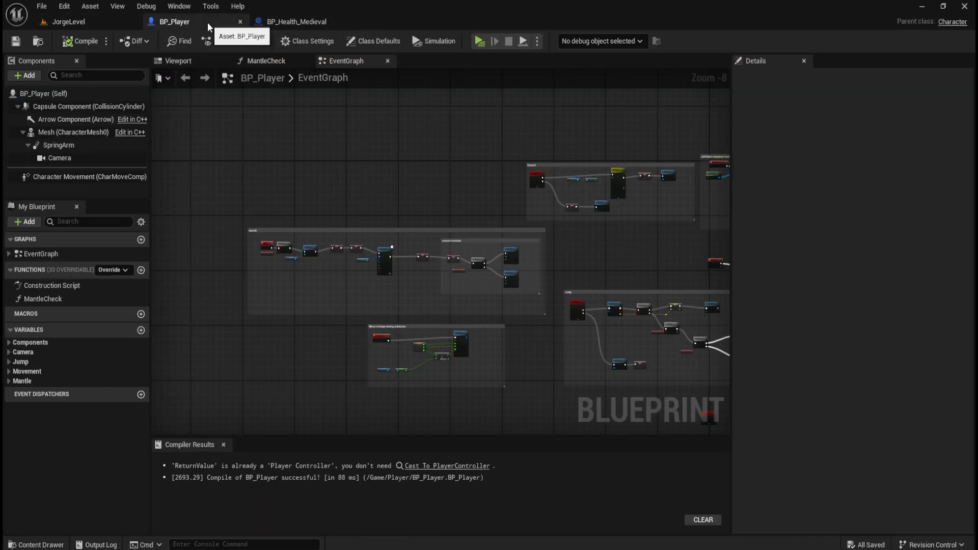
left_click(273, 21)
Create a folder named Materials in the root Content folder and open it
key("ctrl+space")
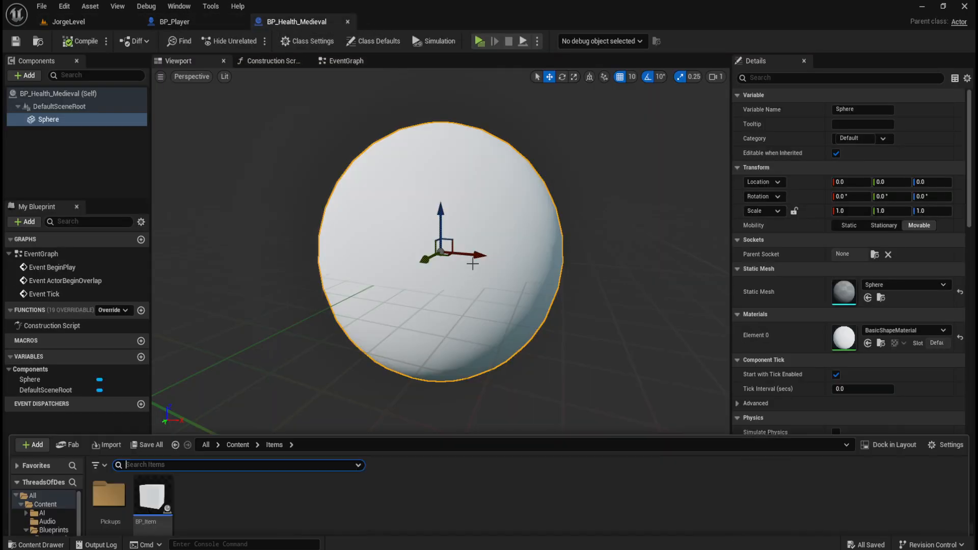
left_click(243, 361)
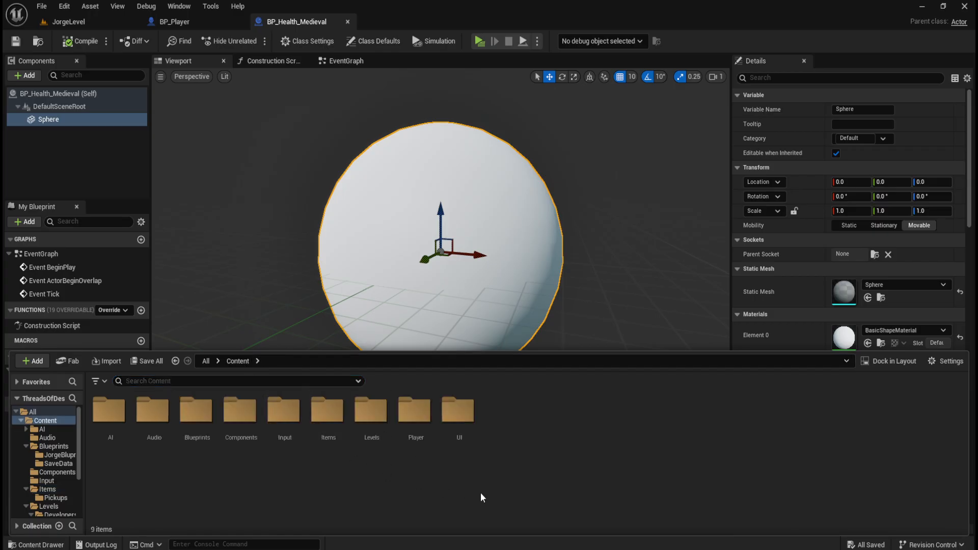
right_click(564, 459)
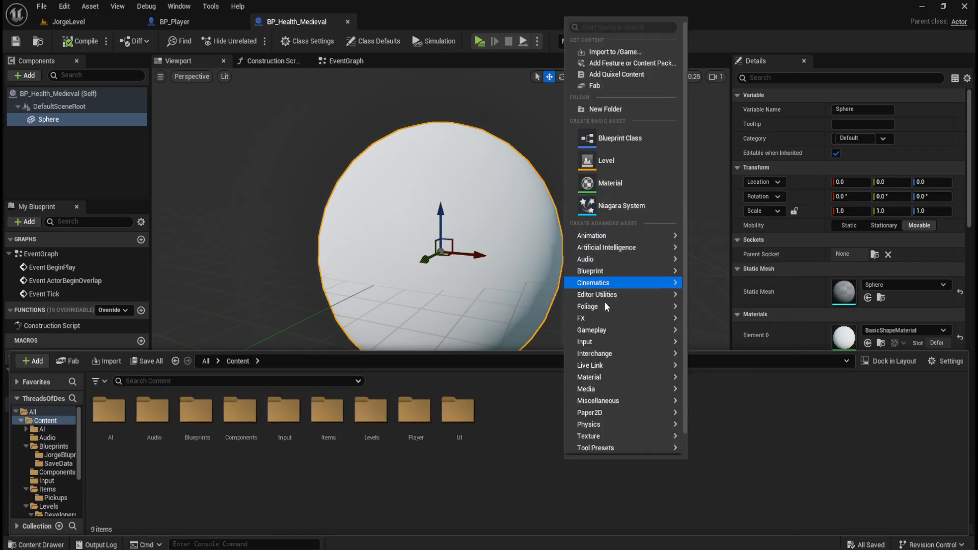
left_click(605, 108)
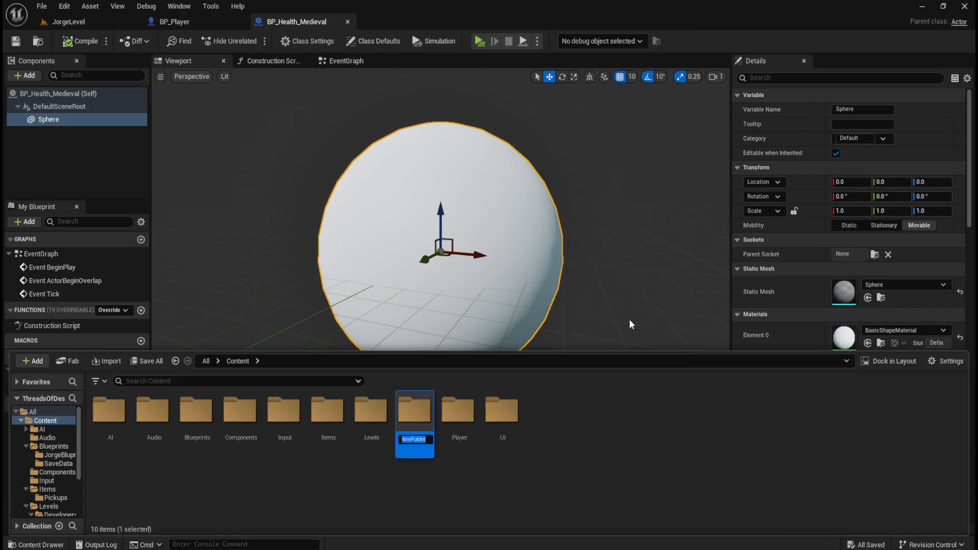
type("Materials")
key("Return")
double_click(421, 424)
Create a material named M_HealthOrb in the Materials folder and open it for editing
right_click(283, 453)
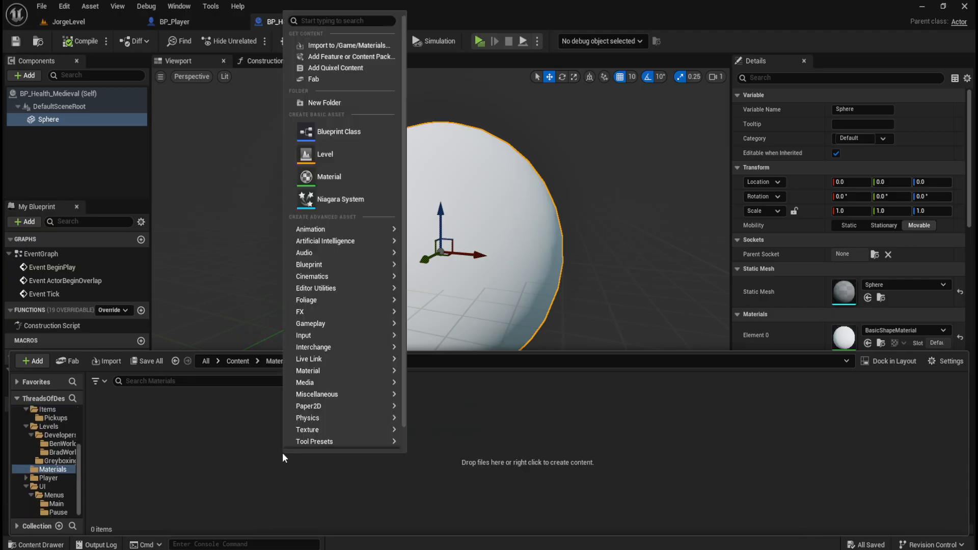
mouse_move(349, 245)
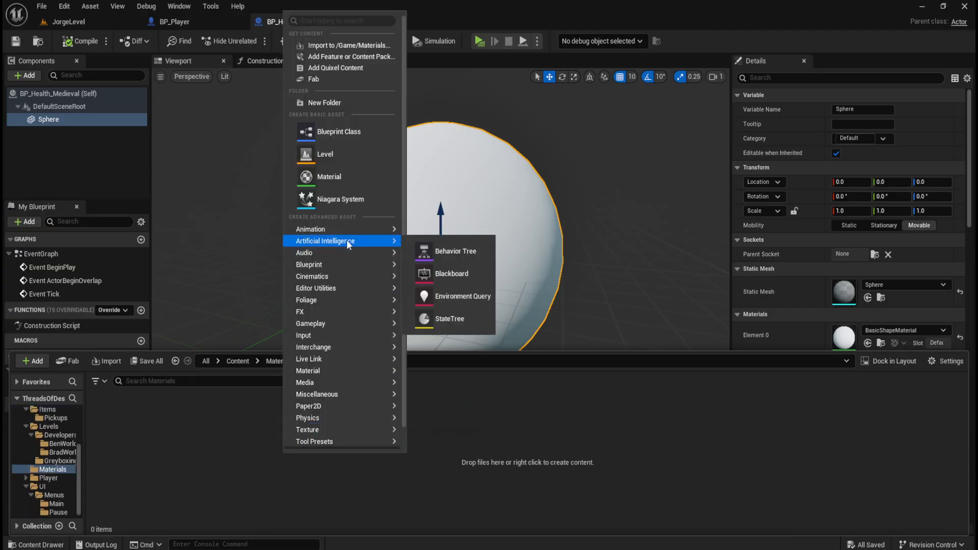
left_click(344, 178)
type("M")
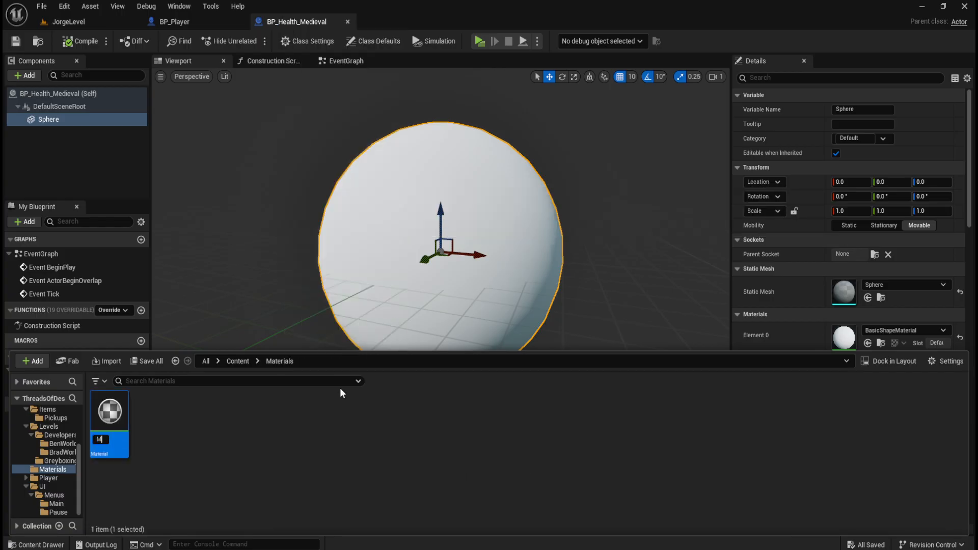
type("_Healt")
type("hOrb")
key("Return")
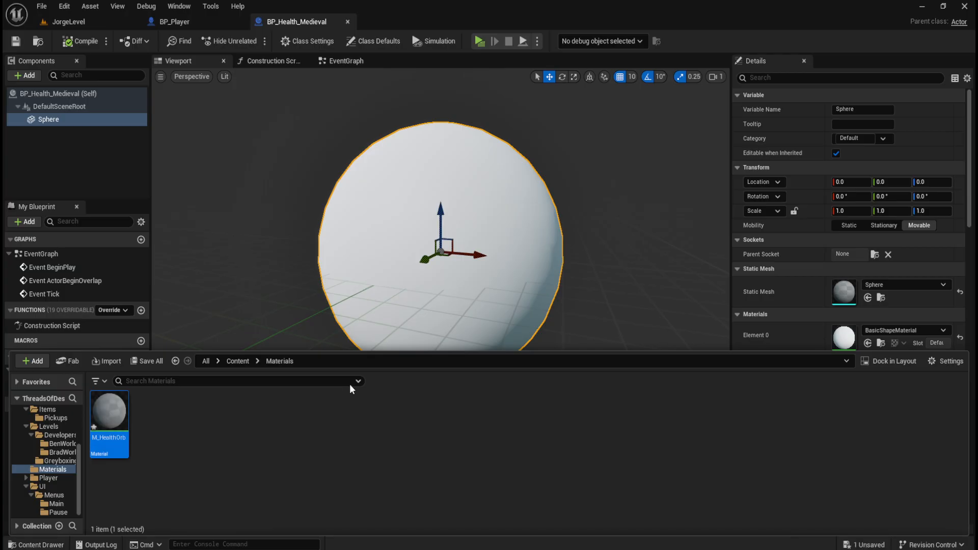
double_click(106, 414)
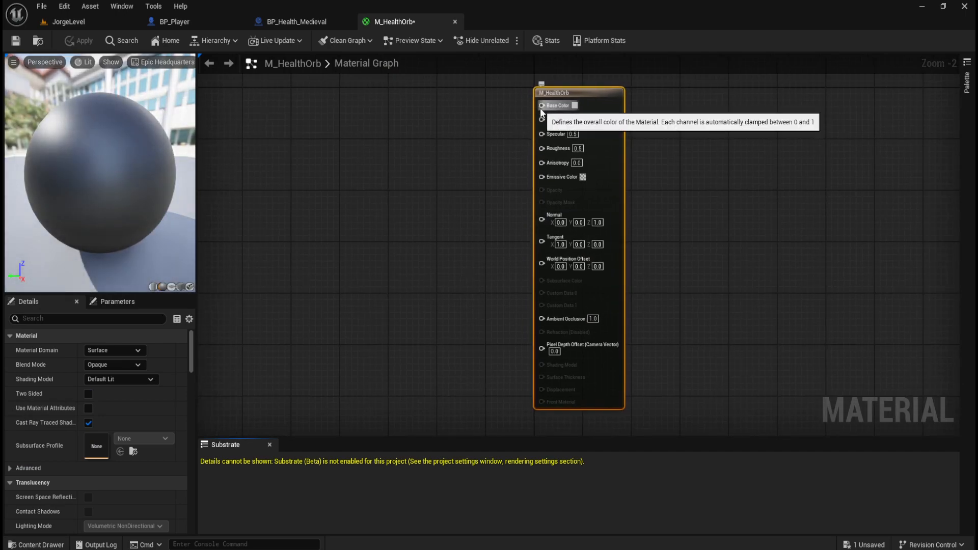
Set the material's Base Color to pure red with a value of 0.501961
left_click_drag(542, 106, 473, 137)
left_click(478, 97)
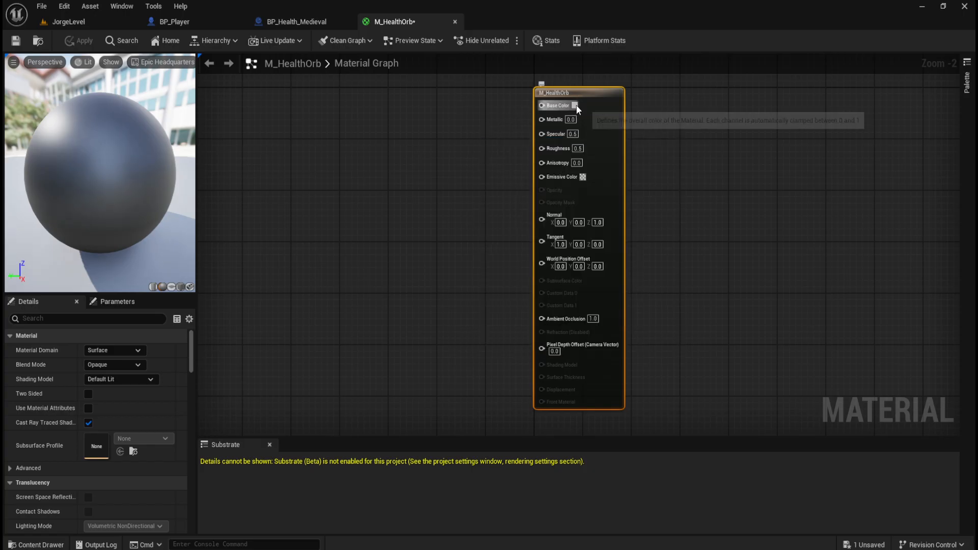
left_click(576, 106)
left_click_drag(700, 185, 721, 115)
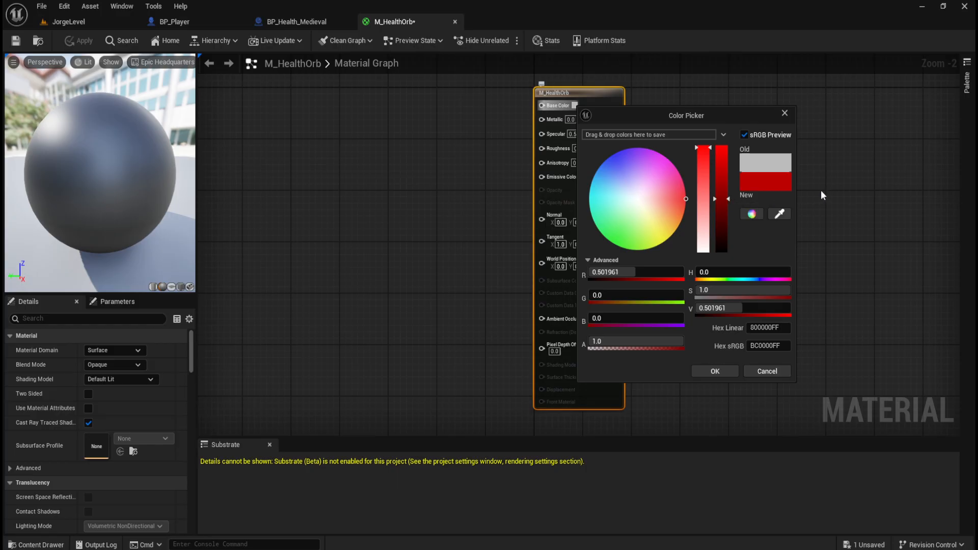
left_click(728, 368)
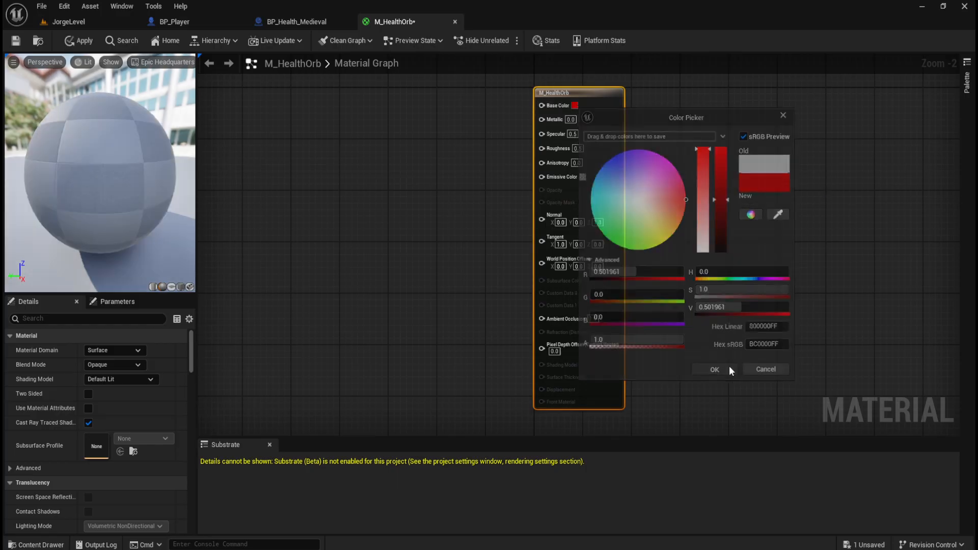
left_click(436, 188)
Set the material's Metallic value to 1 and inspect the preview sphere up close
mouse_move(559, 120)
left_mouse_down()
mouse_move(613, 128)
mouse_move(532, 126)
mouse_move(541, 126)
left_mouse_up()
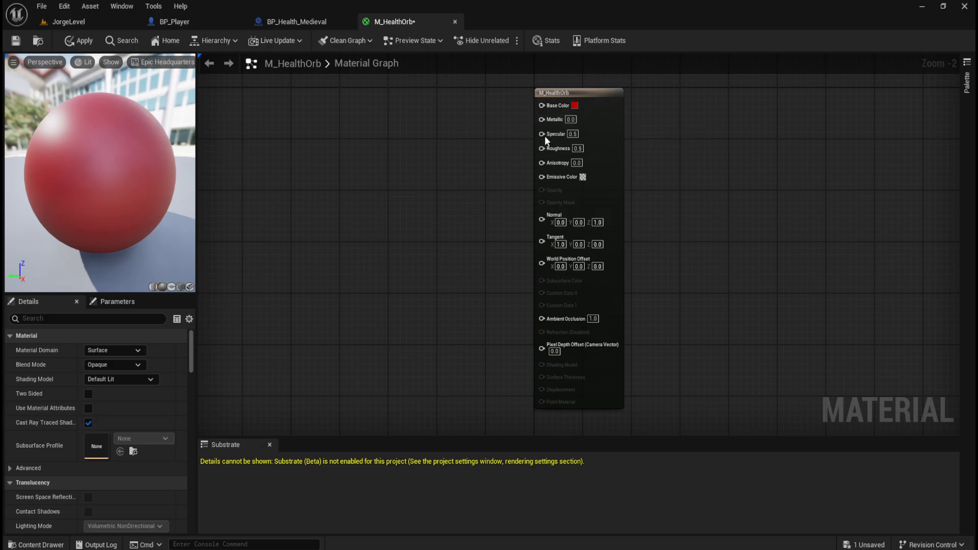
left_click(571, 120)
type("1")
key("Return")
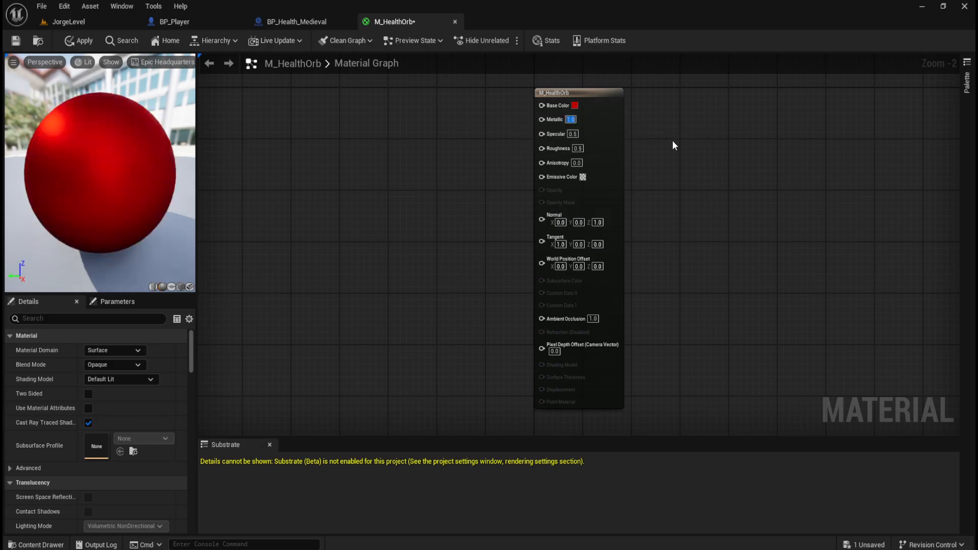
mouse_move(80, 183)
left_mouse_down()
mouse_move(85, 122)
mouse_move(76, 180)
left_mouse_up()
scroll(80, 175, "up", 2)
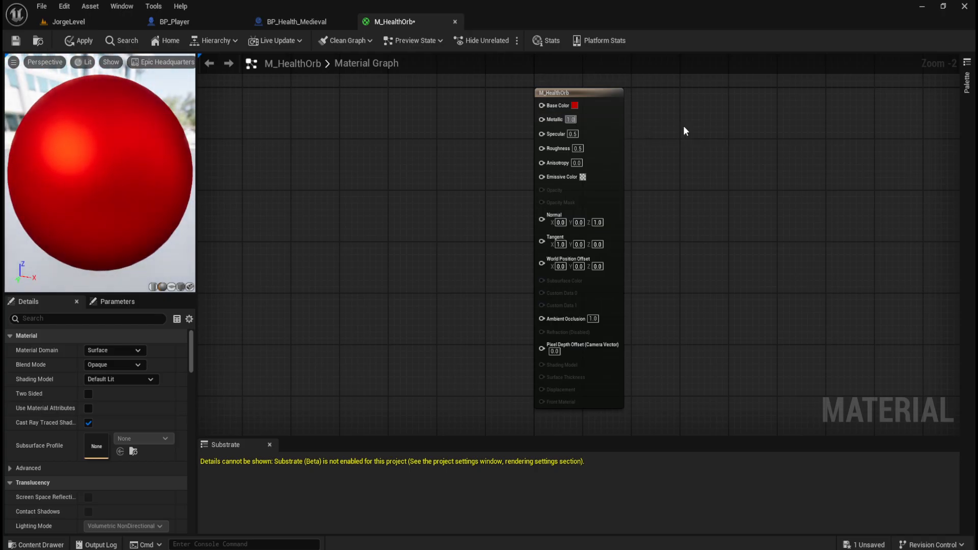
Try a Metallic value of 0 and a light blue Emissive Color, hex sRGB 8688FFFF, on the material
type("0")
key("Return")
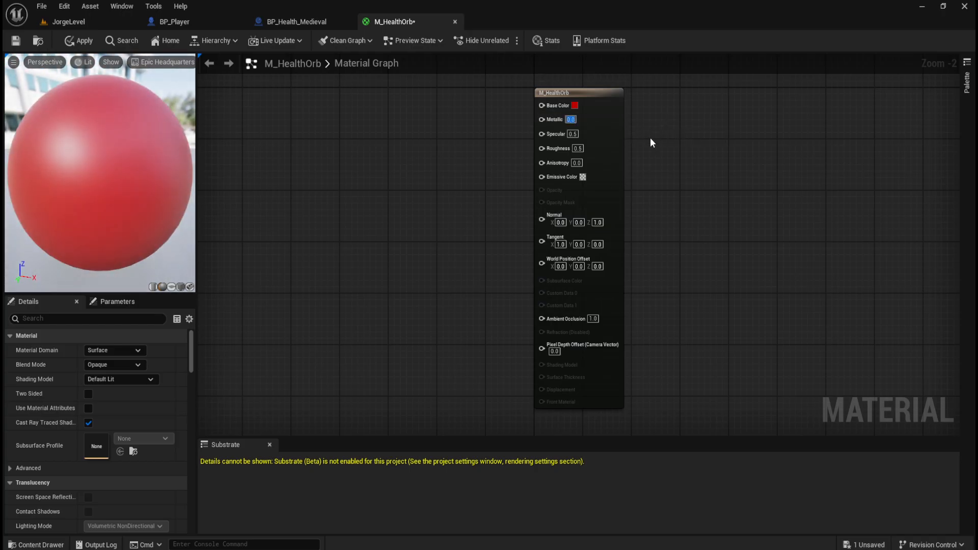
left_click(583, 177)
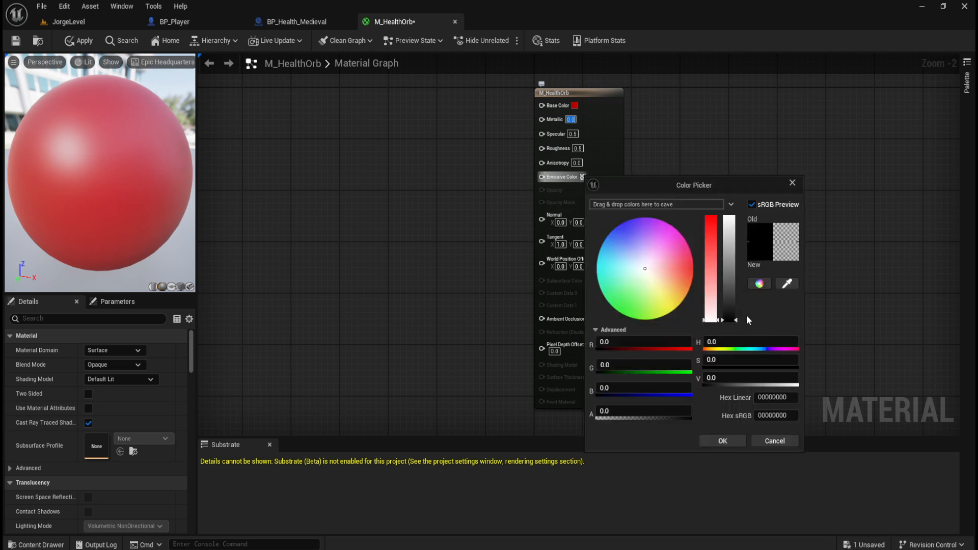
left_click(626, 235)
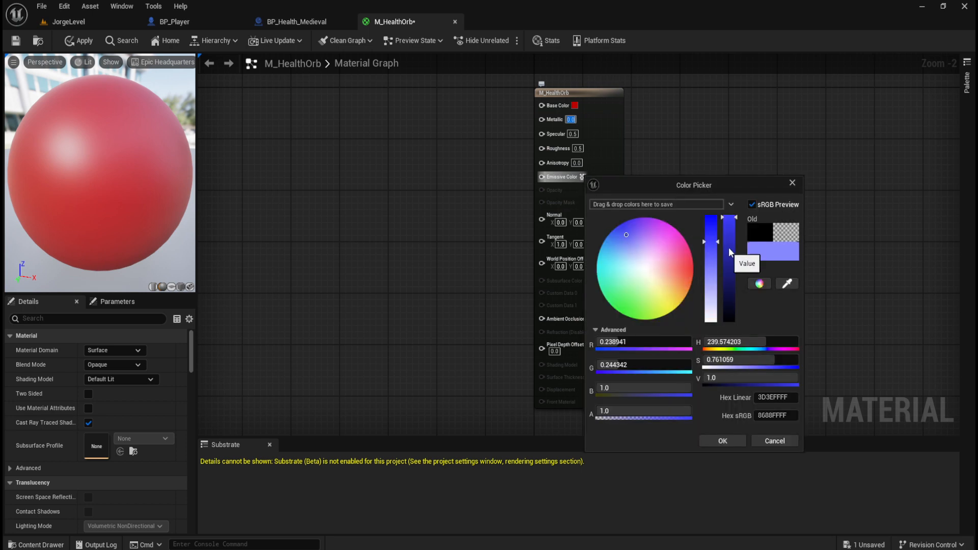
left_click(723, 441)
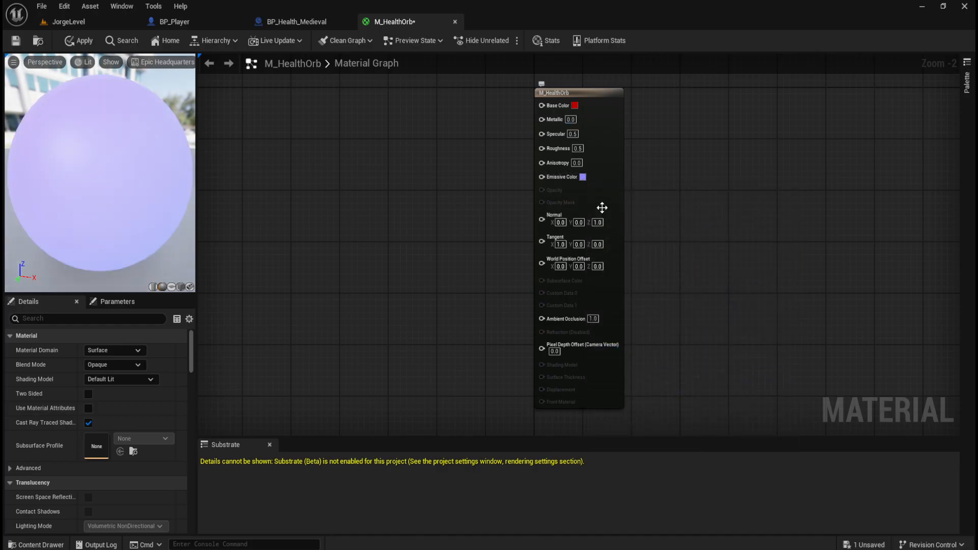
Recheck the Emissive Color without changing it, and undo the emissive and last Metallic edits
left_click(584, 179)
left_click(770, 445)
key("ctrl+z")
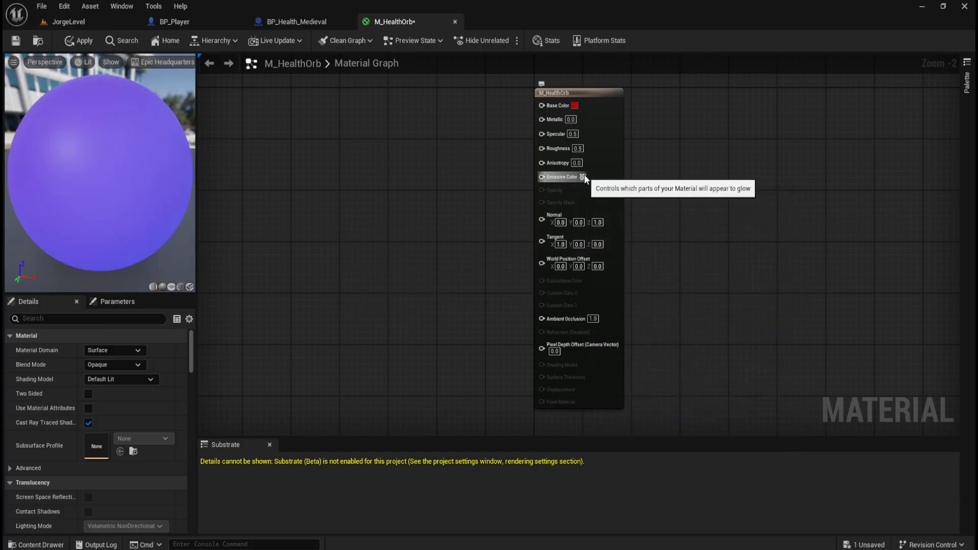
key("ctrl+z")
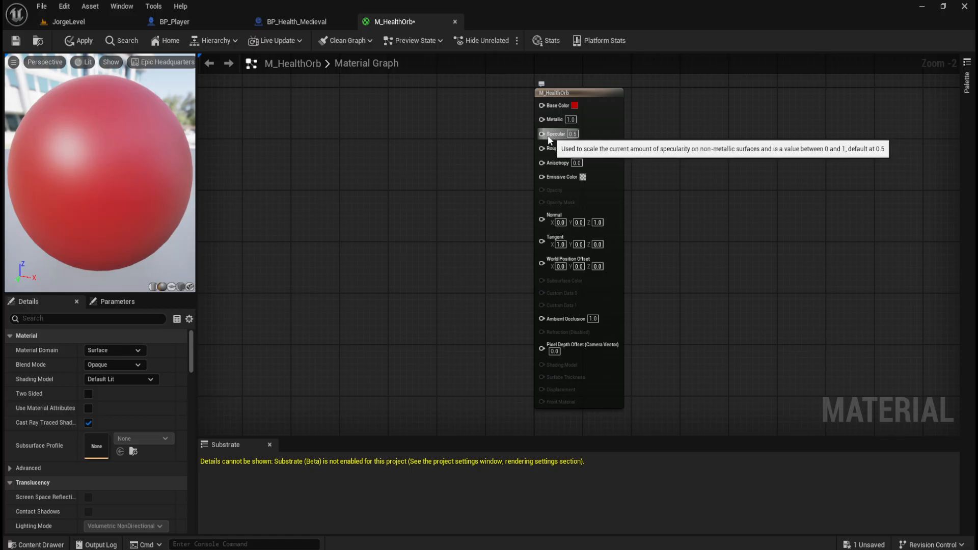
Save the M_HealthOrb material after checking its preview sphere
scroll(93, 186, "up", 3)
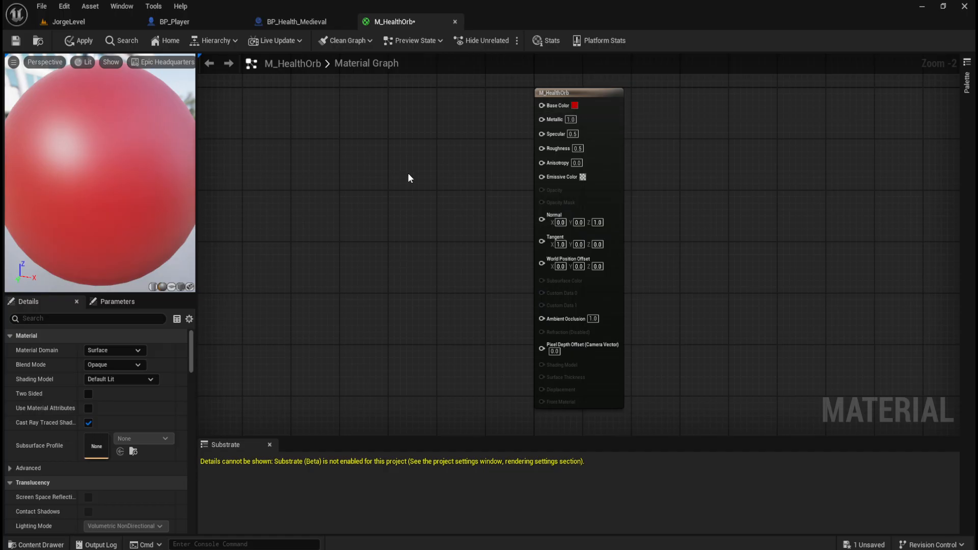
key("ctrl+s")
scroll(102, 176, "down", 3)
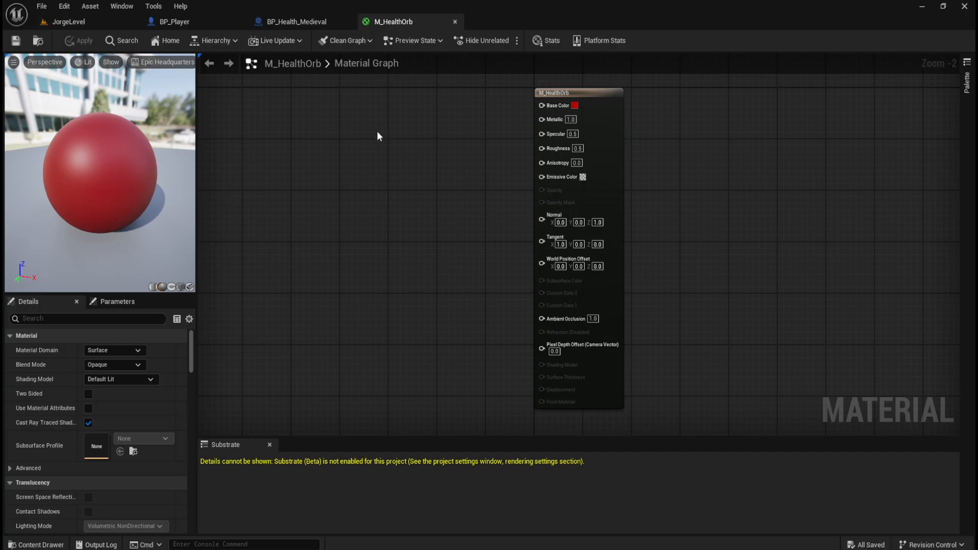
Assign M_HealthOrb as the material of the Sphere component in BP_Health_Medieval and save the blueprint
left_click(317, 23)
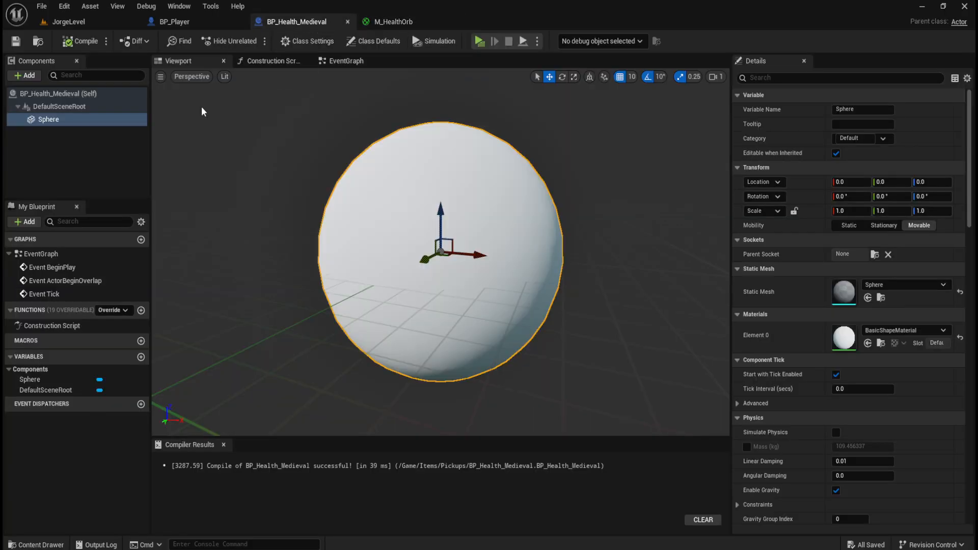
left_click(48, 120, "ctrl")
left_click(63, 119)
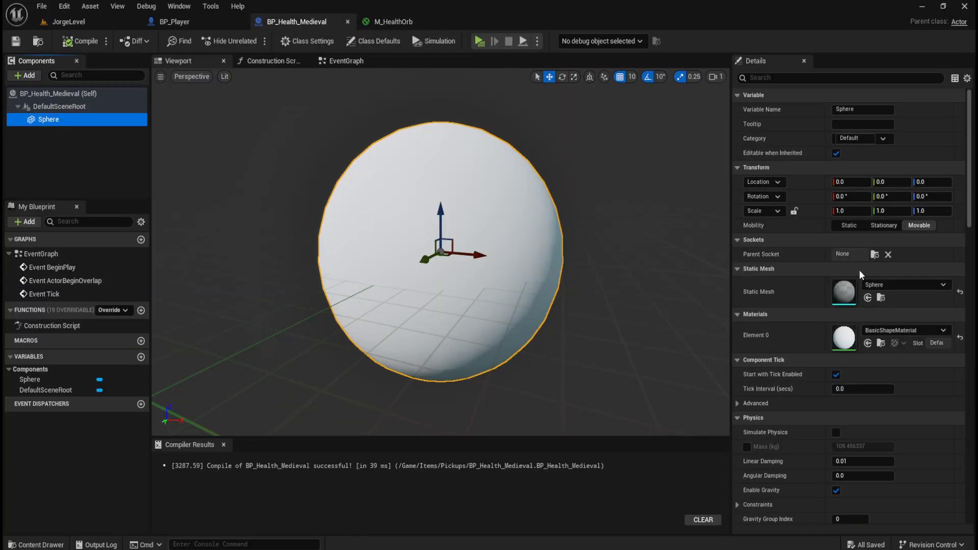
left_click(943, 330)
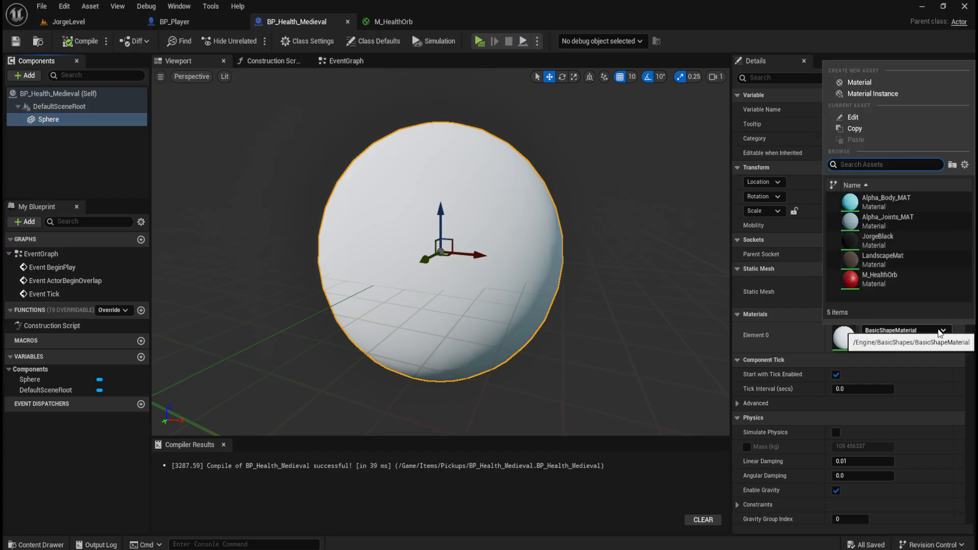
left_click(885, 281)
left_click(266, 198)
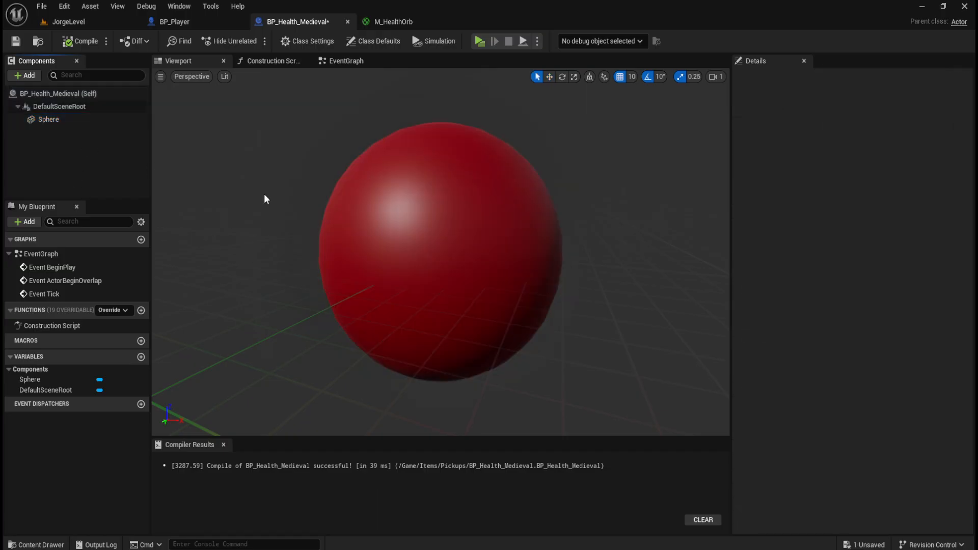
key("ctrl+s")
scroll(412, 214, "down", 5)
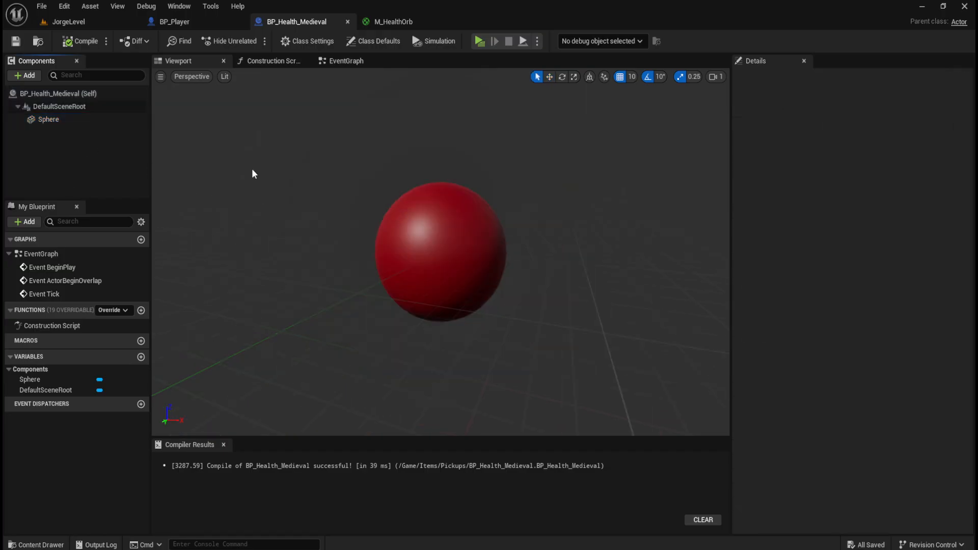
Add a Niagara Particle System component to BP_Health_Medieval with its default name and review its settings
left_click(25, 75)
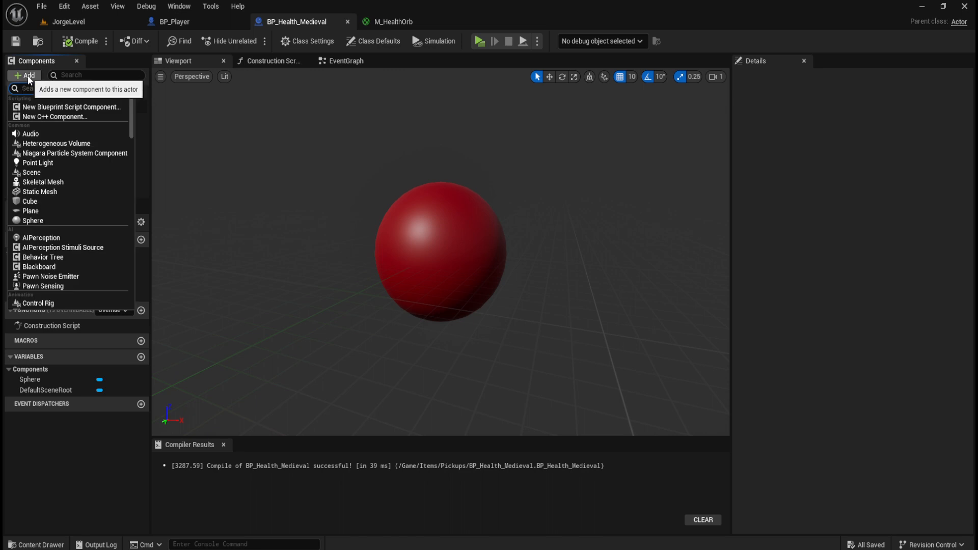
type("niag")
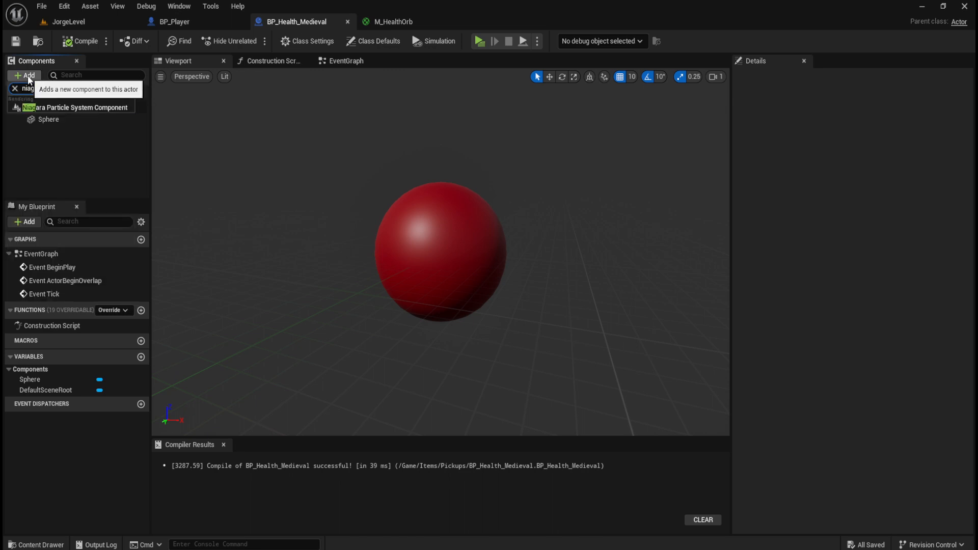
left_click(87, 109)
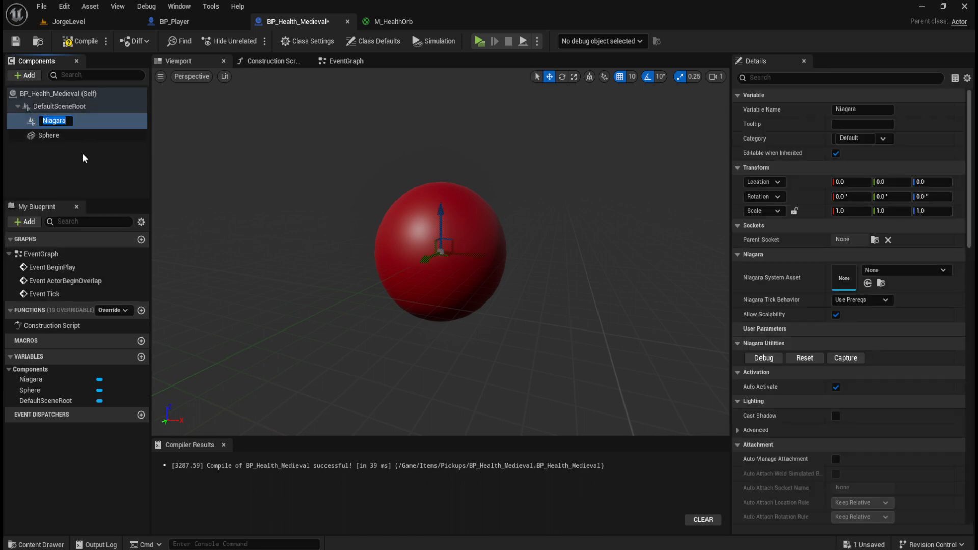
left_click(58, 143)
left_click(66, 121)
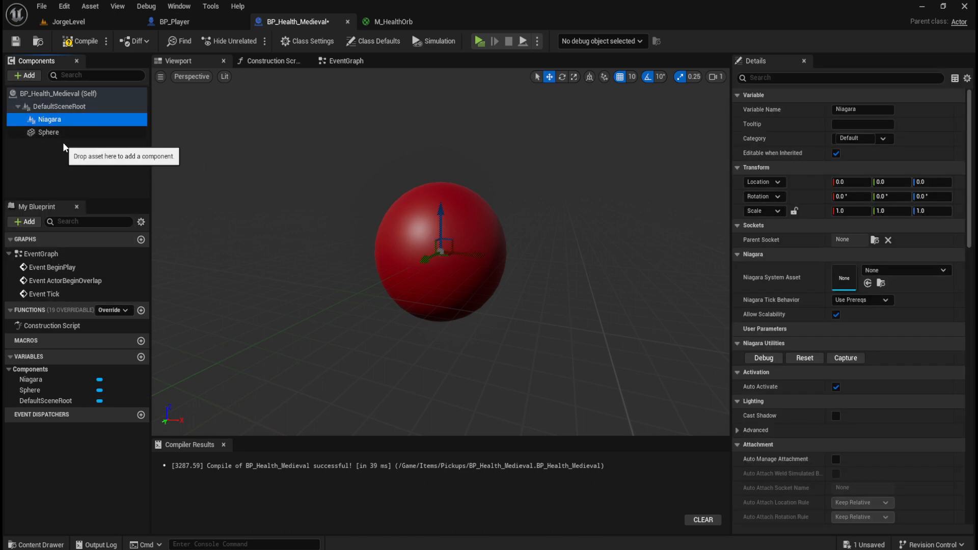
scroll(796, 279, "down", 5)
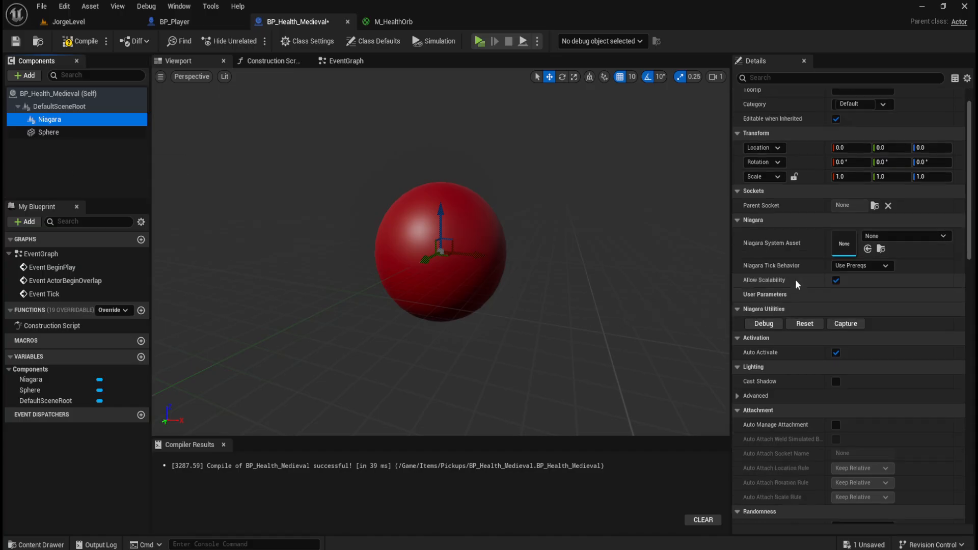
scroll(800, 281, "up", 5)
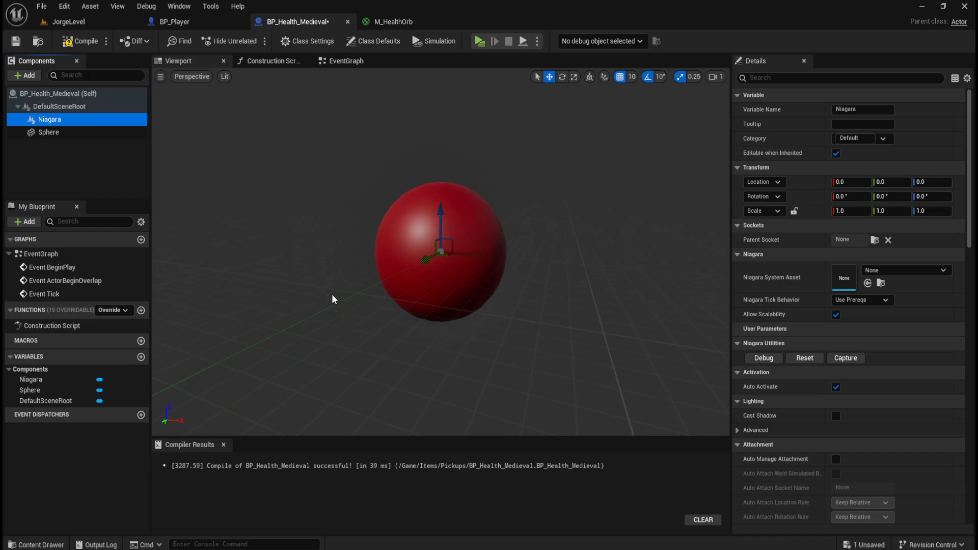
Create a folder named VFX in the Content folder and open it
key("ctrl+space")
left_click(240, 364)
right_click(534, 461)
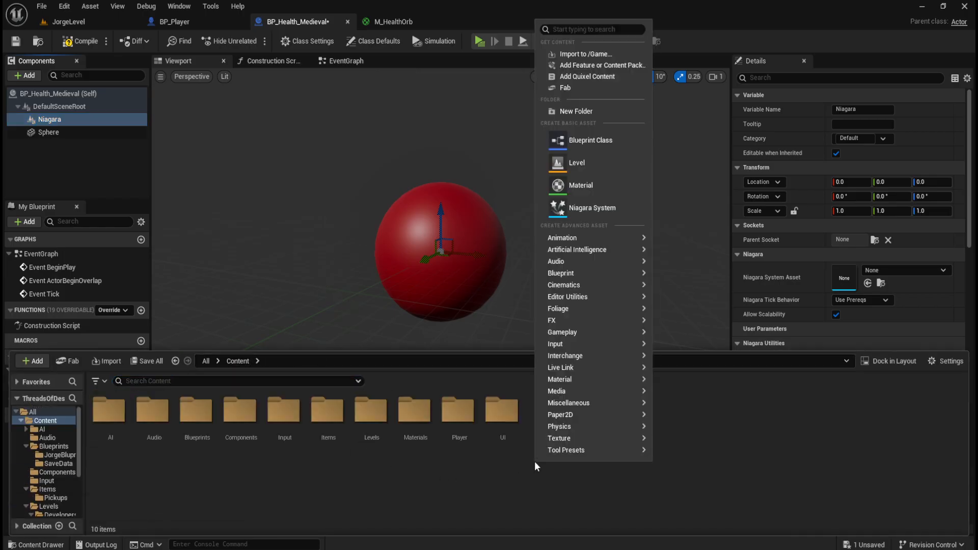
left_click(611, 110)
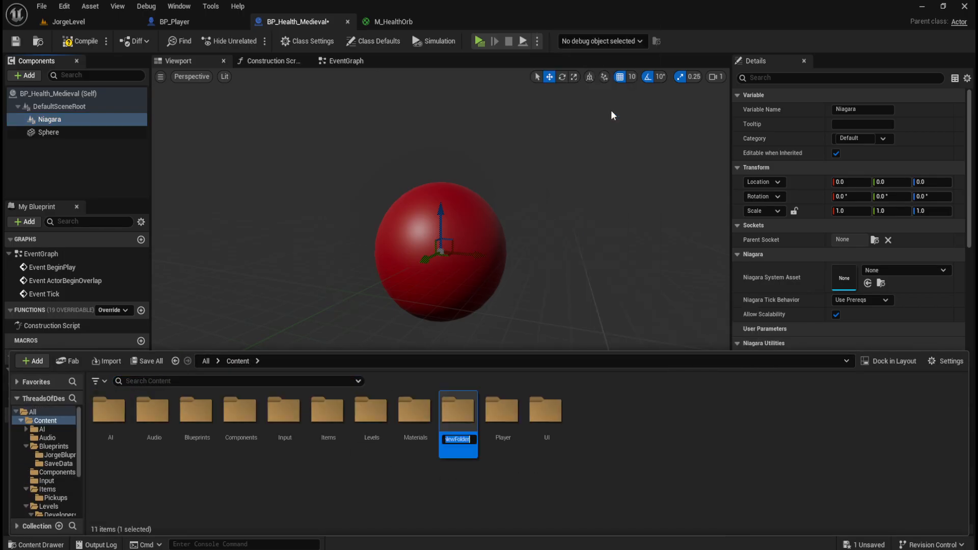
type("VFX")
key("Return")
key("Return")
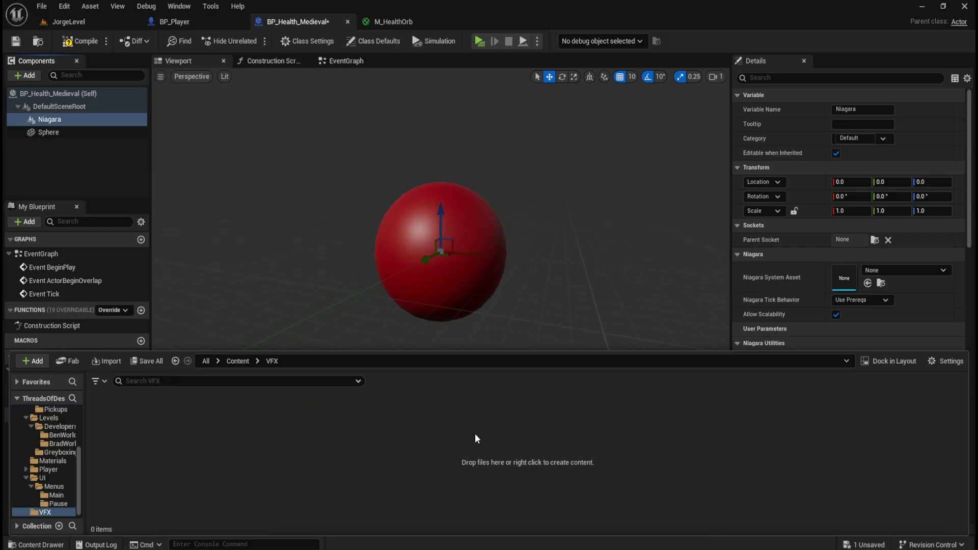
right_click(430, 476)
mouse_move(466, 418)
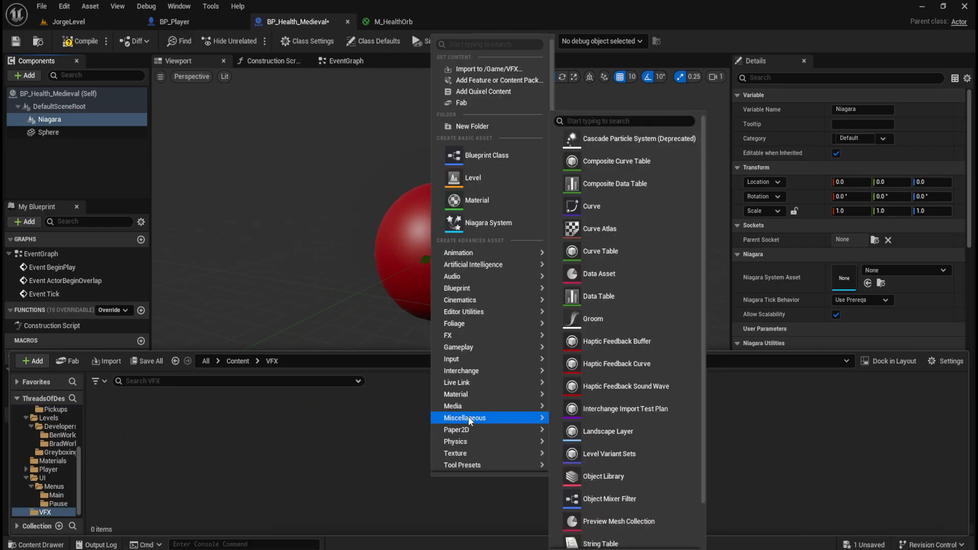
scroll(470, 420, "down", 1)
mouse_move(487, 316)
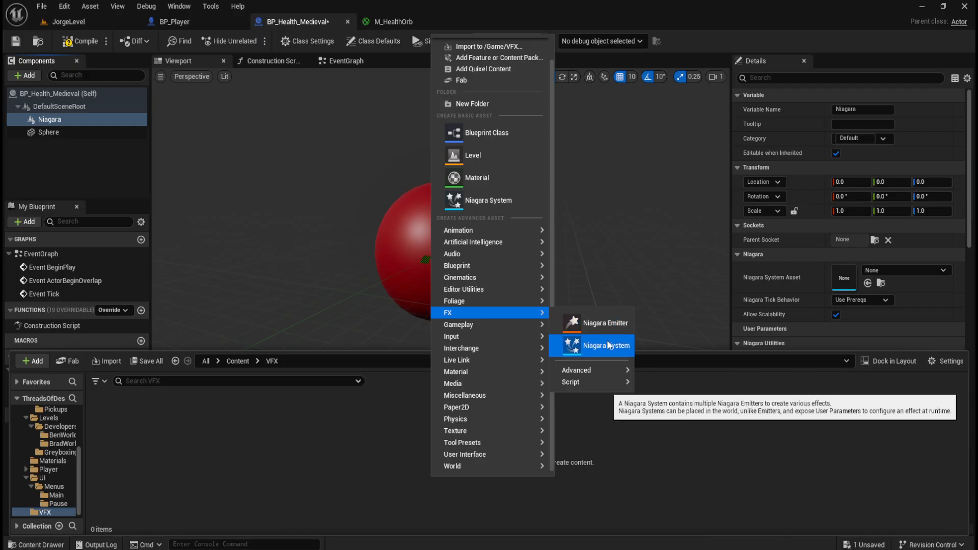
left_click(292, 438)
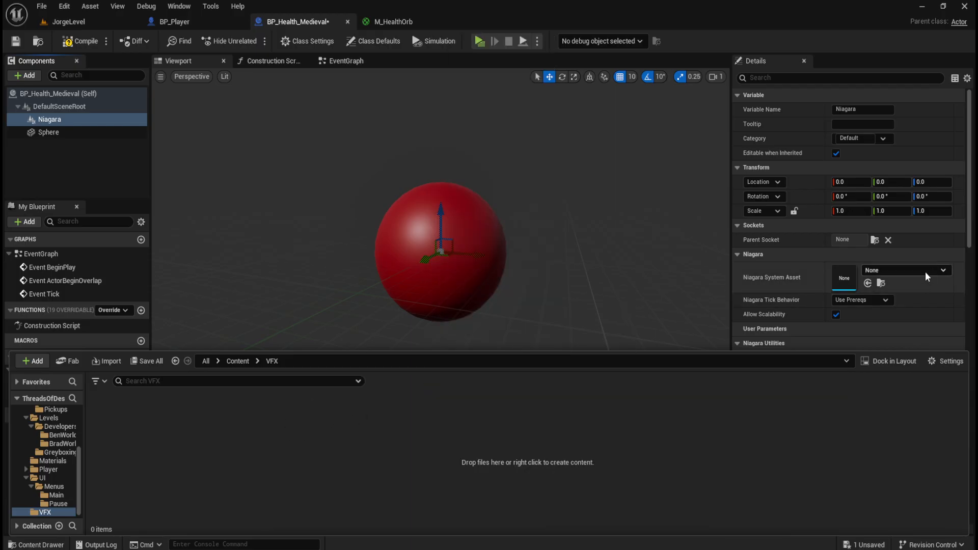
Check which existing assets can be assigned as the Niagara component's system asset
left_click(941, 270)
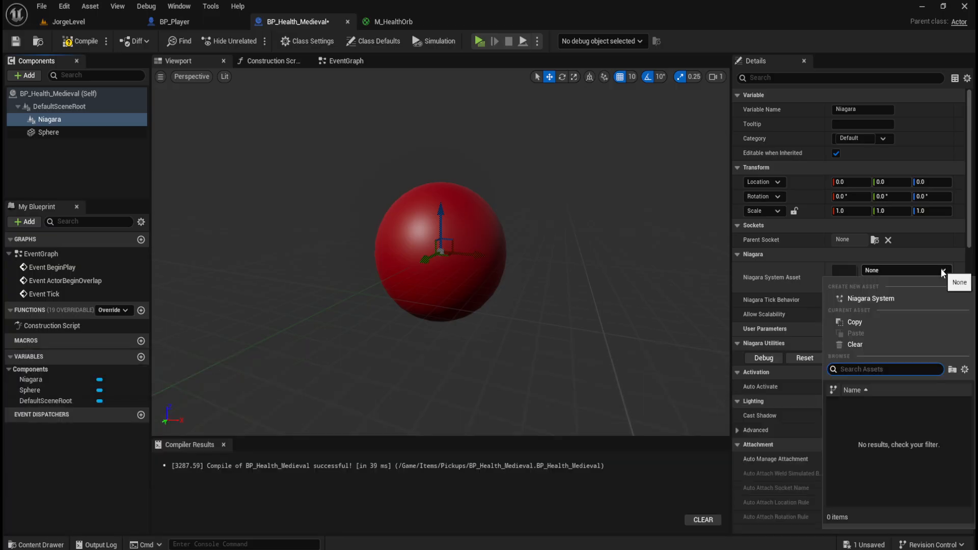
left_click(941, 271)
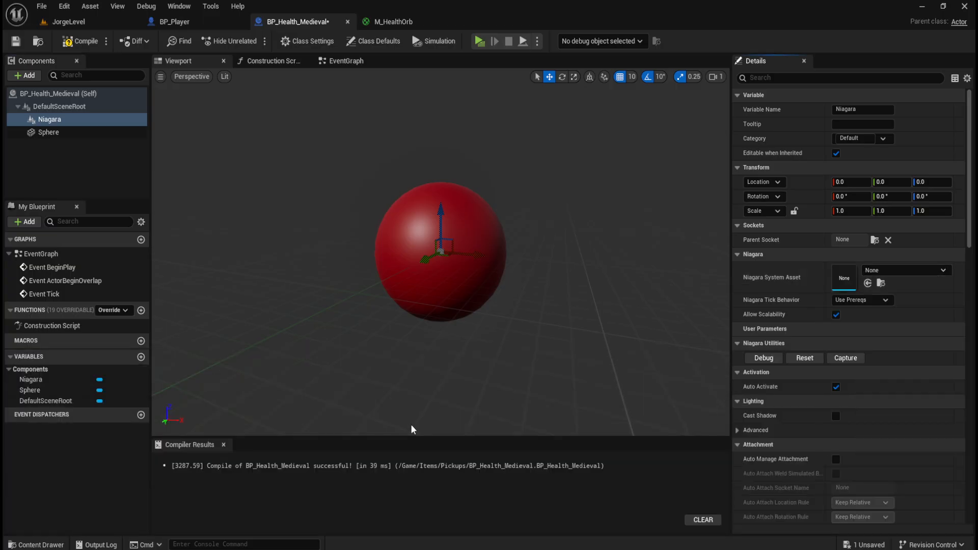
left_click(303, 472)
Start creating a new Niagara System asset in the VFX folder
key("ctrl+space")
right_click(344, 441)
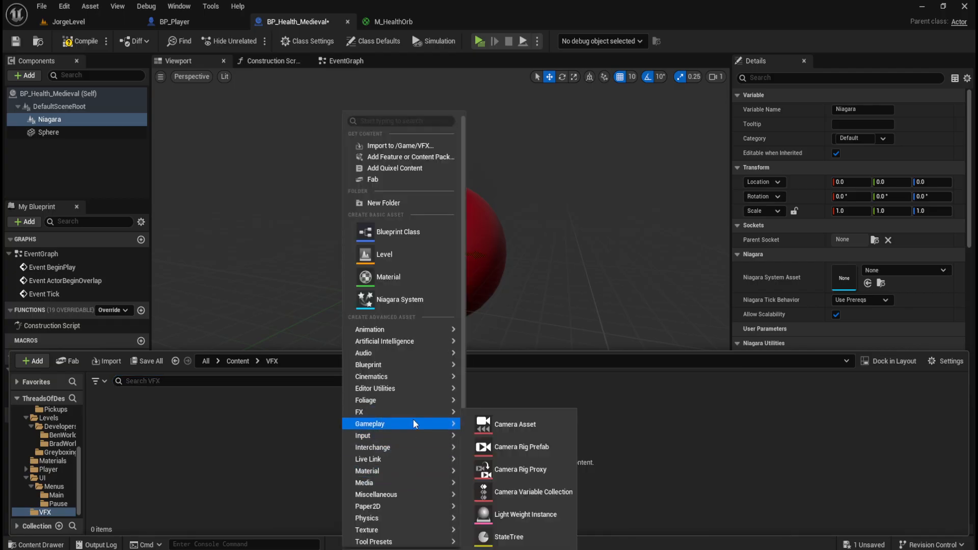
mouse_move(417, 412)
left_click(513, 448)
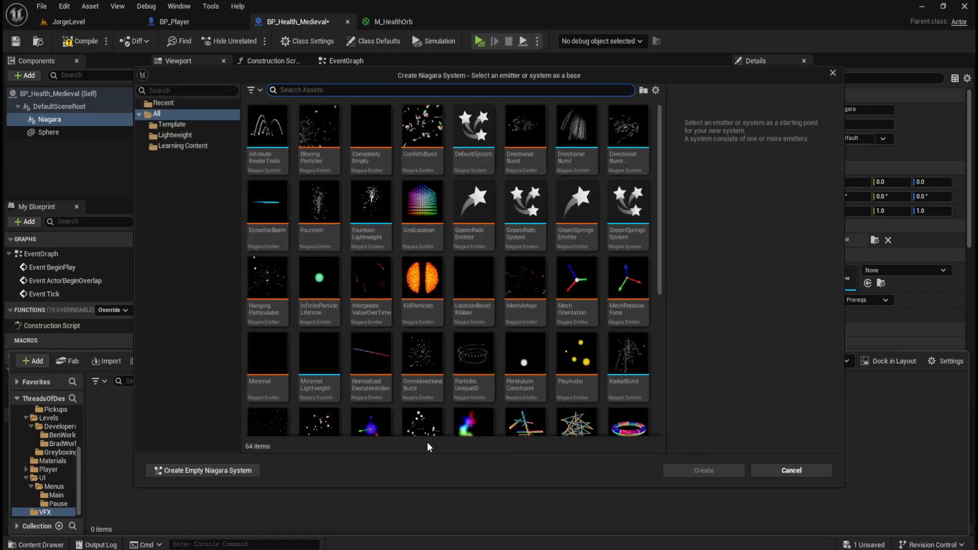
Browse the base templates and preview FountainLightweight, BlowingParticles, DirectionalBurstLightweight, OmnidirectionalBurst and SpawnGroups
left_click(369, 206)
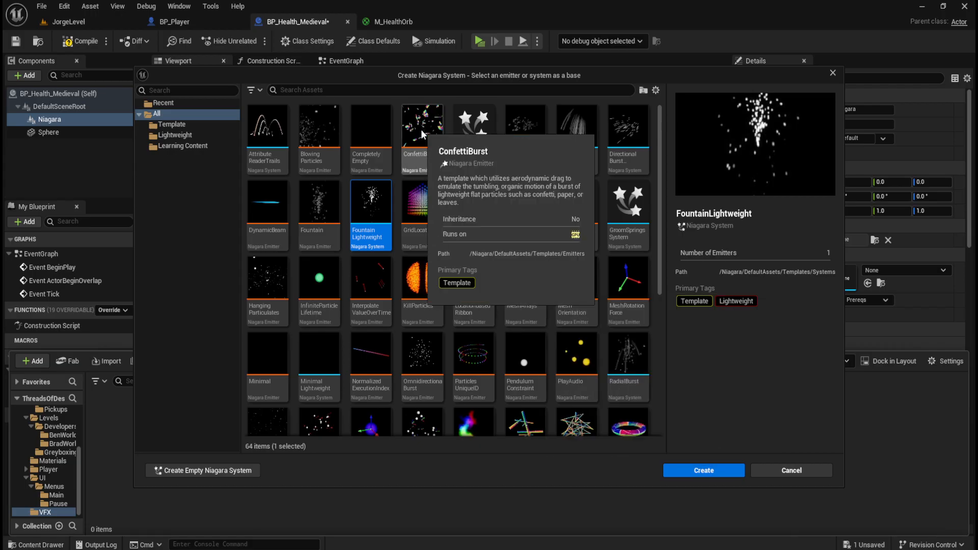
left_click(326, 137)
left_click(619, 134)
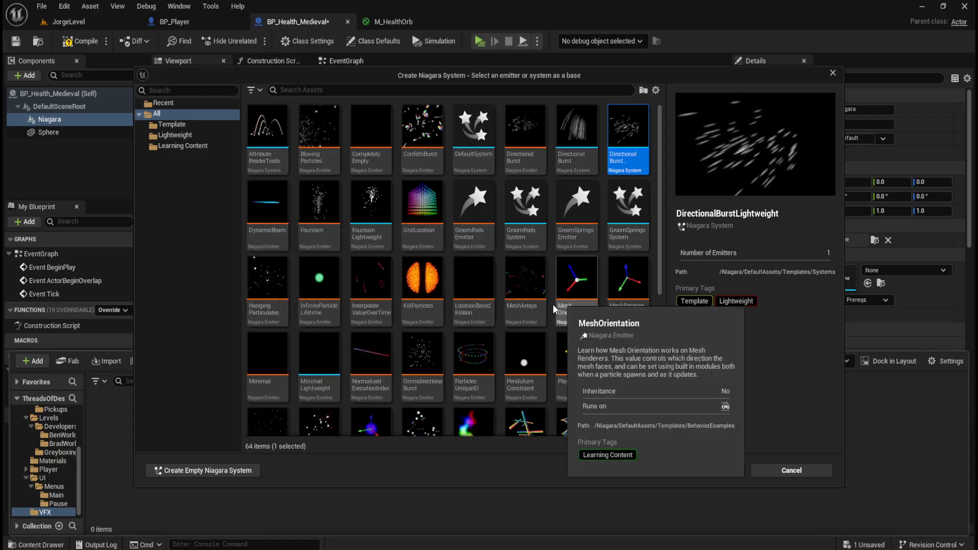
left_click(430, 367)
scroll(430, 362, "down", 2)
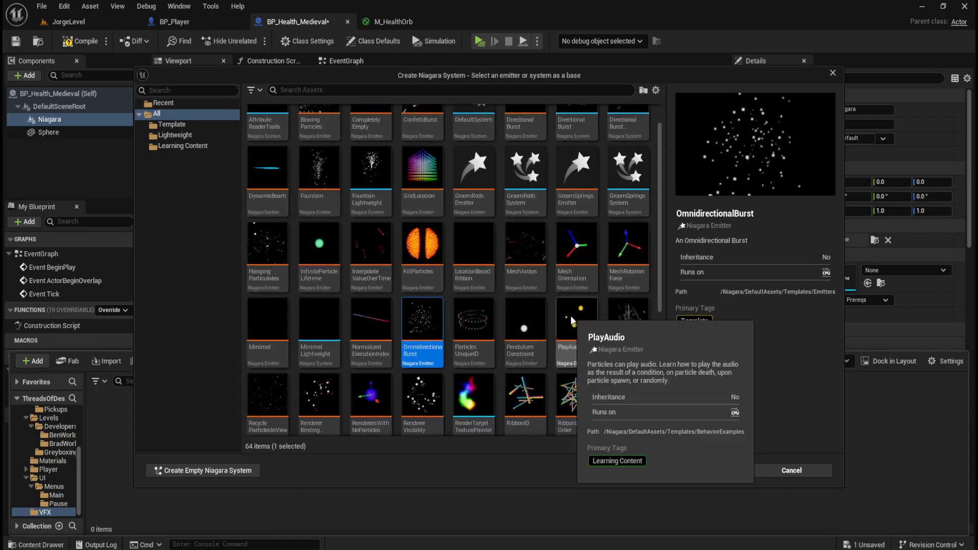
scroll(586, 326, "down", 2)
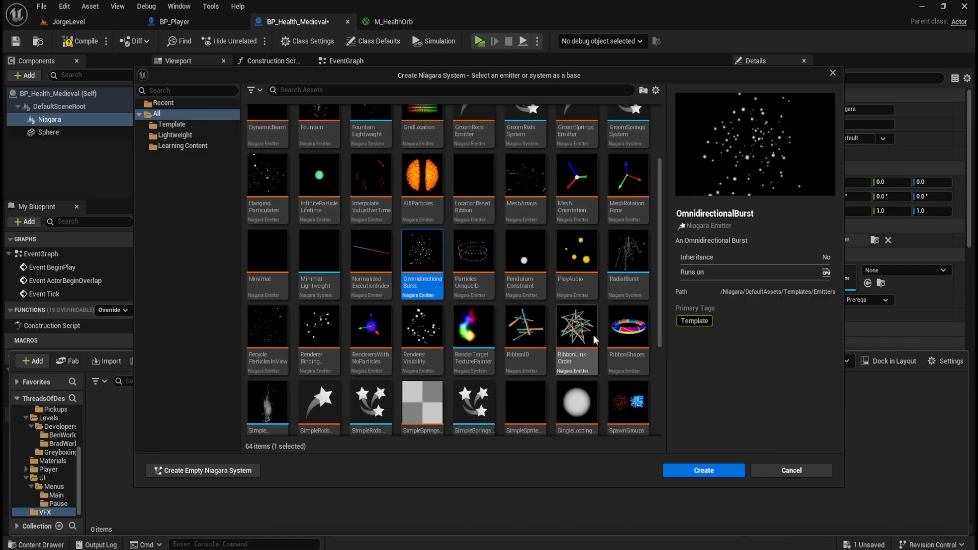
scroll(577, 364, "down", 1)
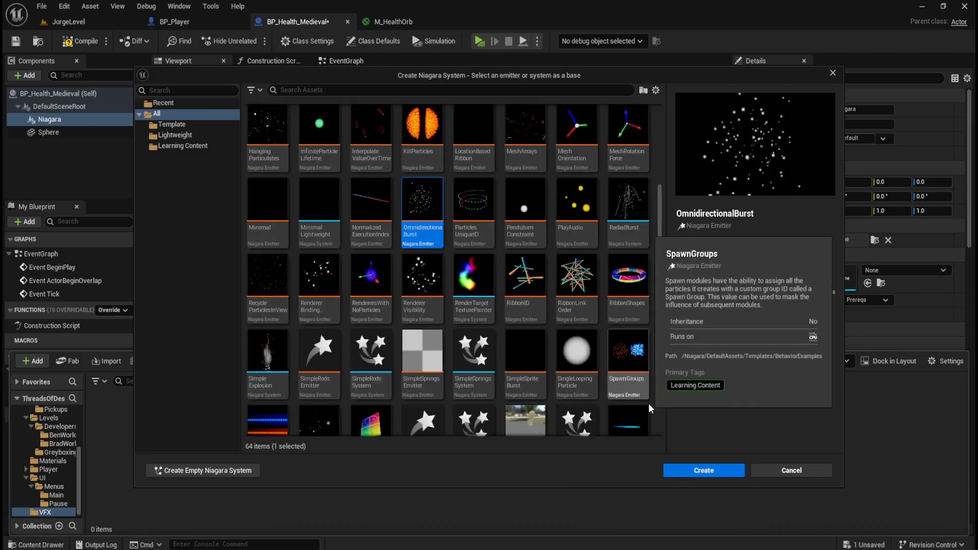
left_click(630, 355)
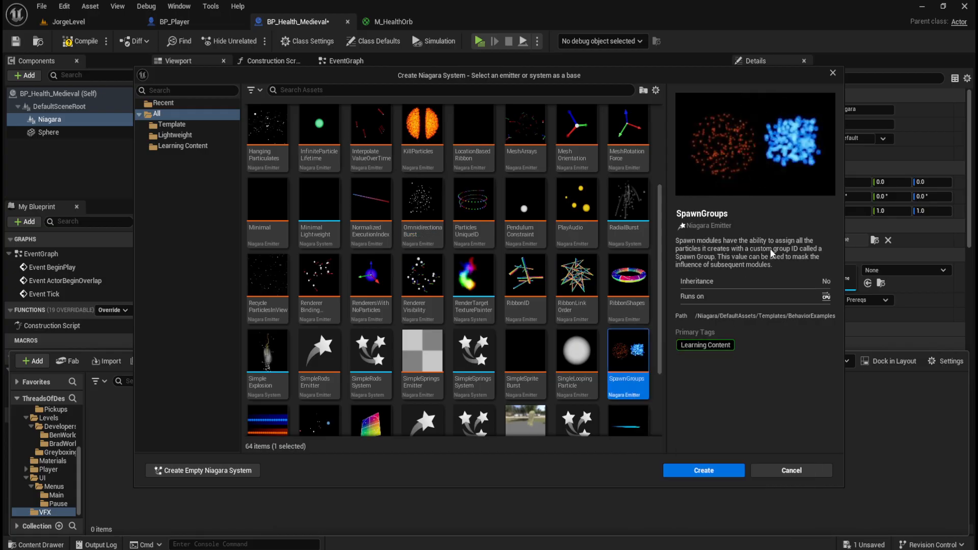
scroll(514, 273, "down", 3)
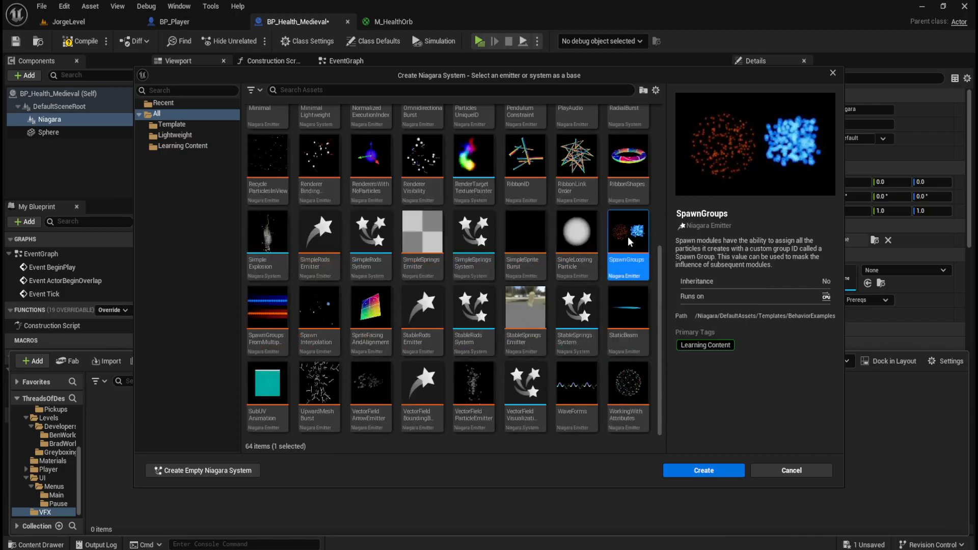
scroll(485, 354, "up", 5)
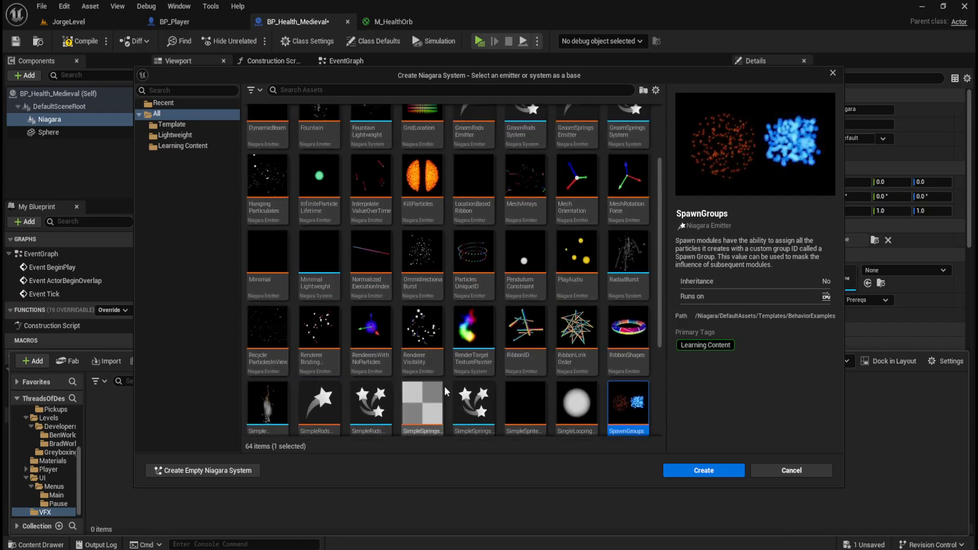
scroll(362, 367, "up", 2)
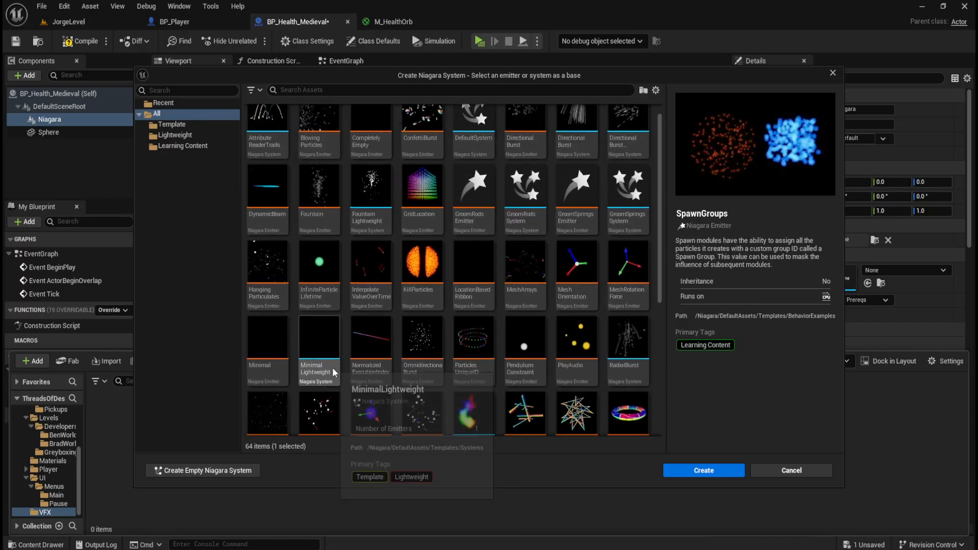
Compare the previews of HangingParticulates, Fountain, DirectionalBurst, GroomSpringsSystem, MeshArrays, RadialBurst and ParticlesUniqueID as possible bases
left_click(261, 269)
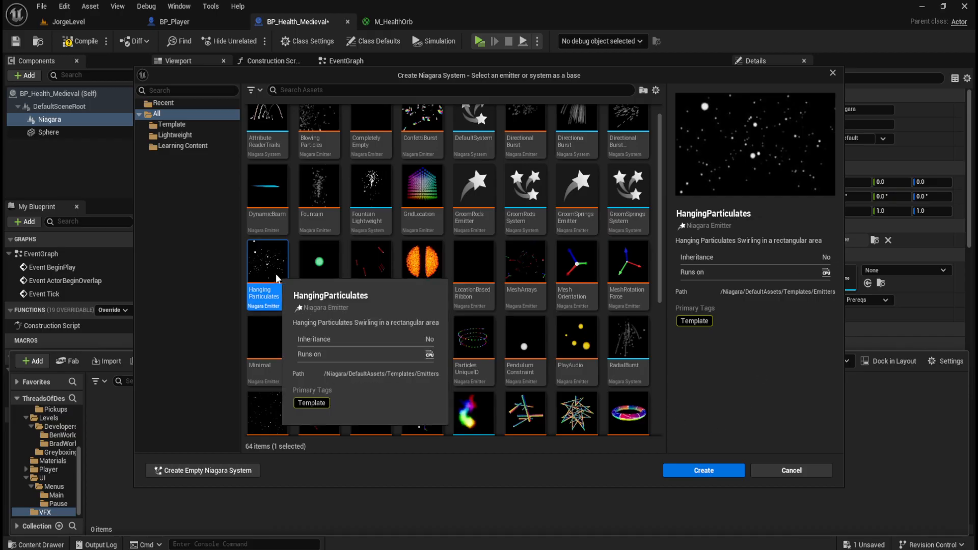
scroll(445, 332, "up", 1)
left_click(315, 229)
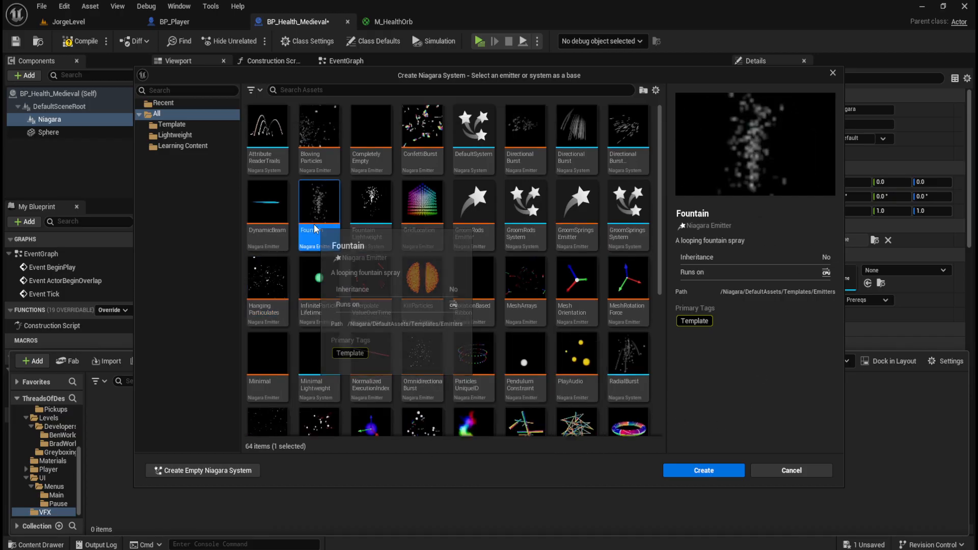
left_click(323, 131)
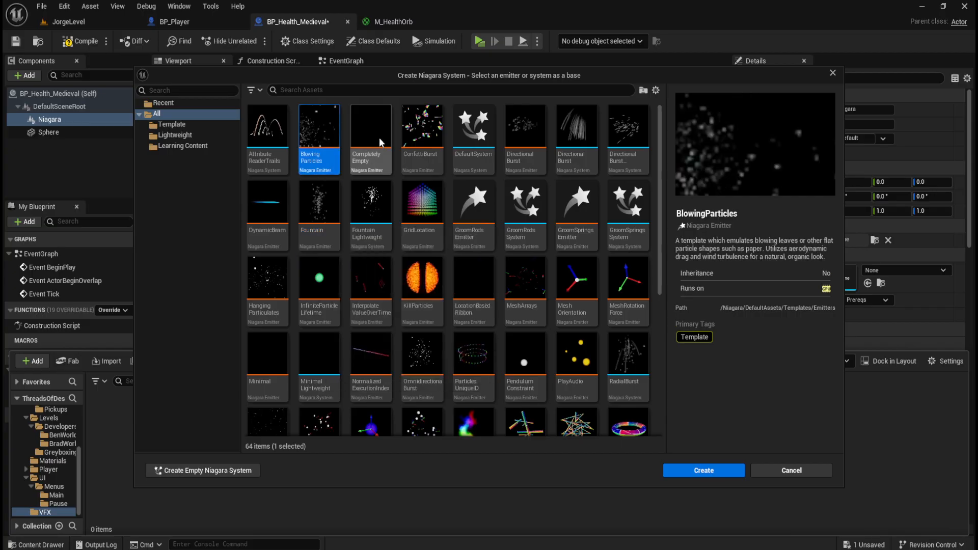
left_click(525, 129)
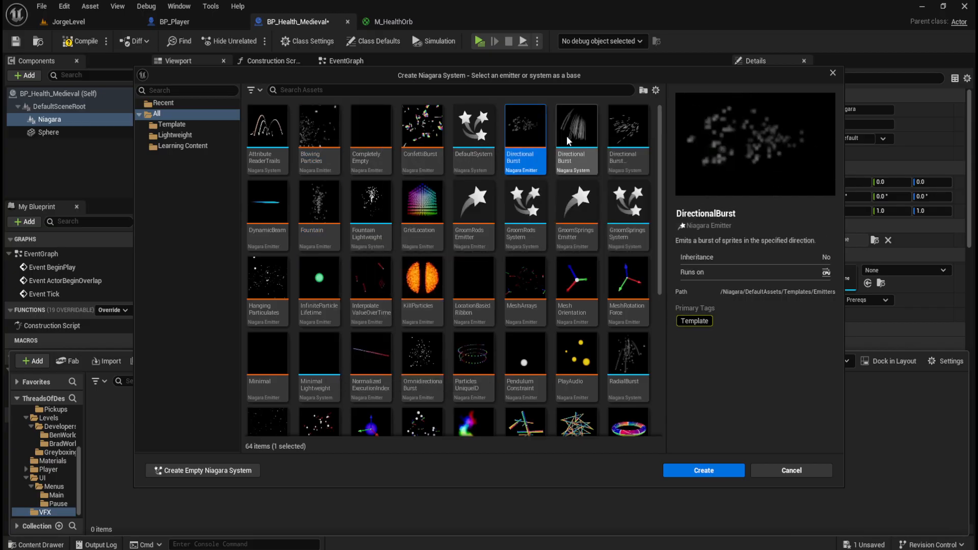
left_click(632, 232)
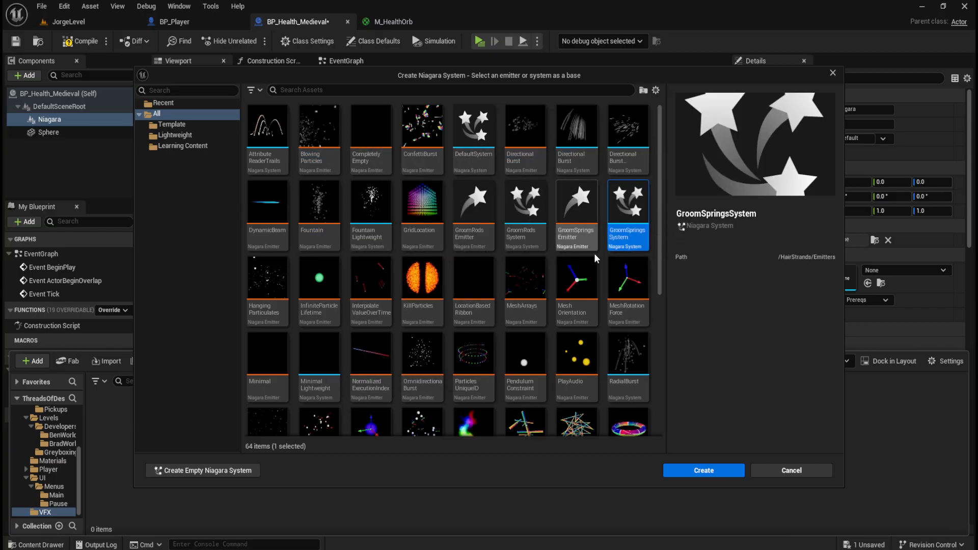
left_click(626, 283)
left_click(541, 285)
left_click(636, 364)
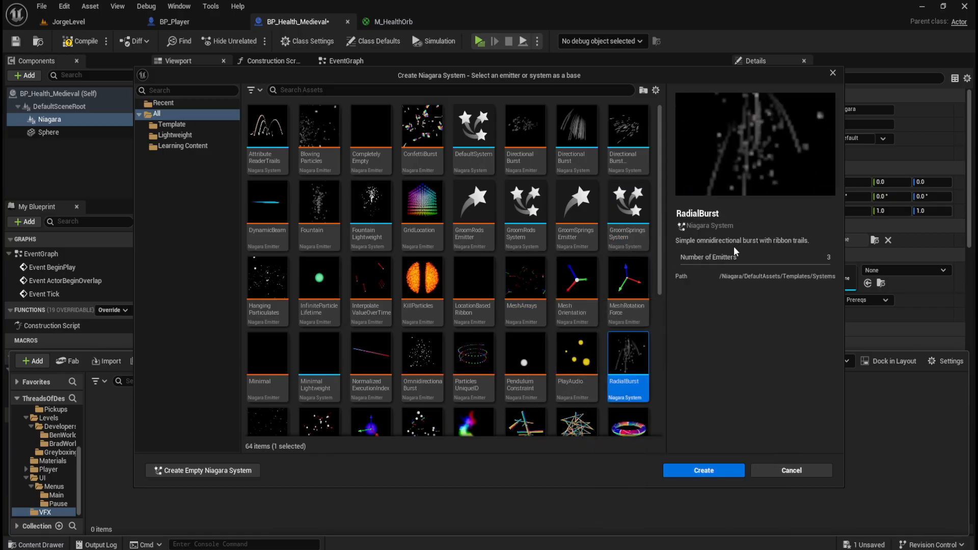
left_click(473, 356)
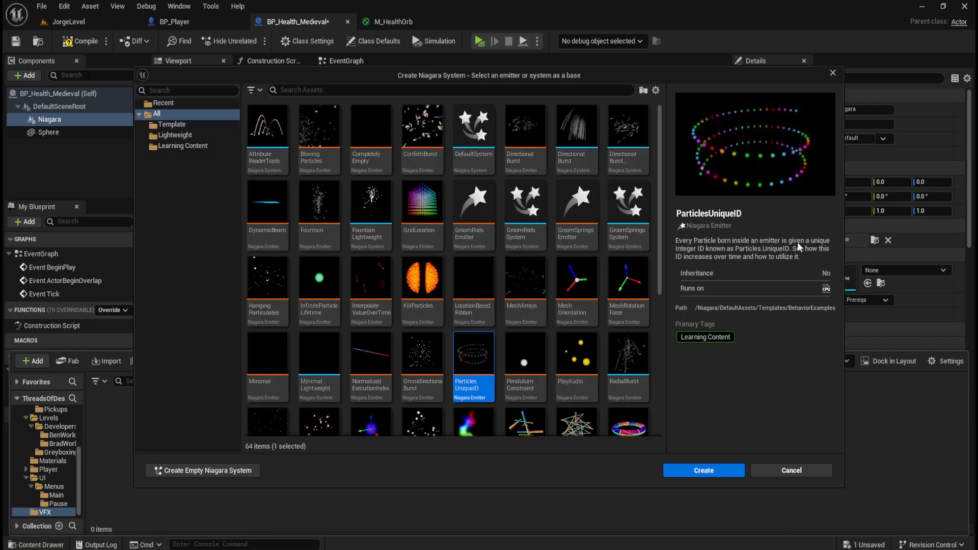
Create the Niagara System from the HangingParticulates template, name it NS_HealthOrb and open it for editing
left_click(267, 285)
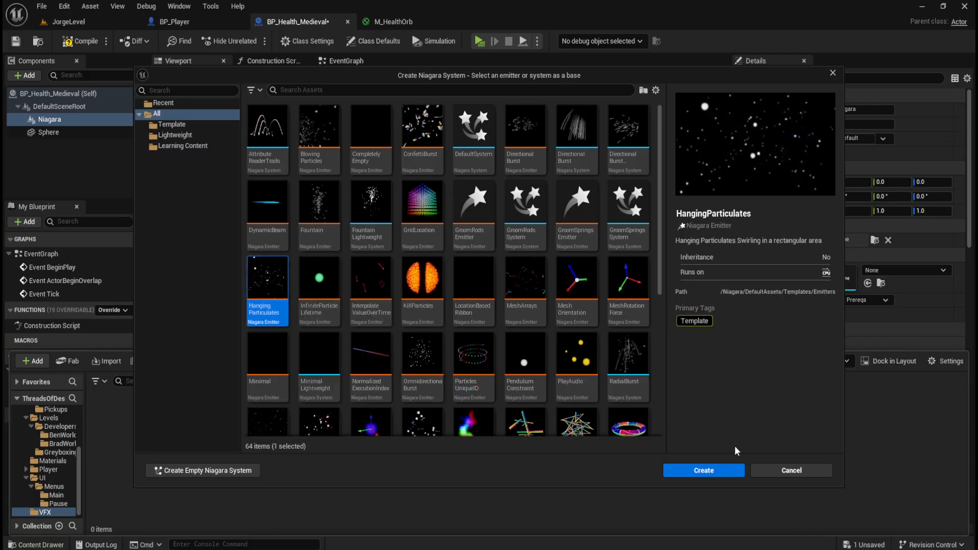
left_click(704, 470)
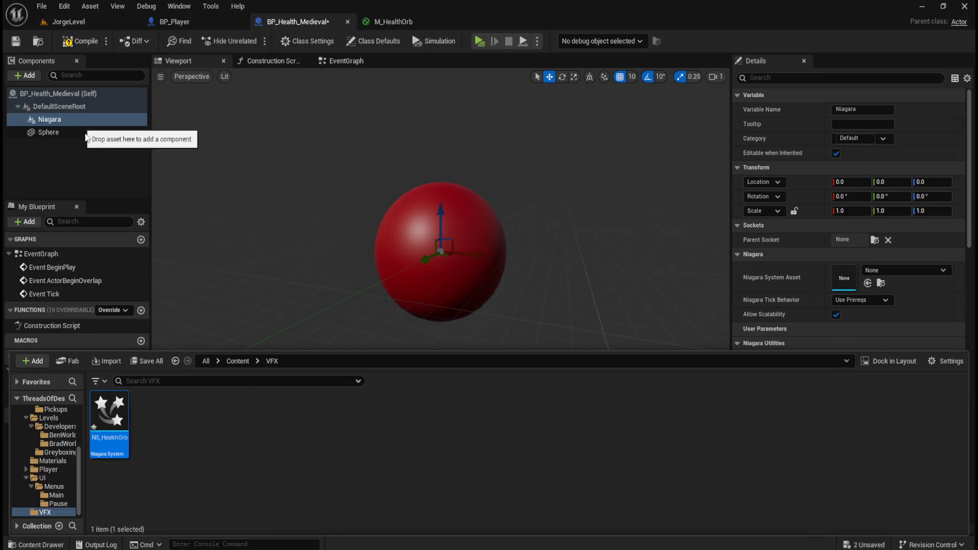
double_click(116, 420)
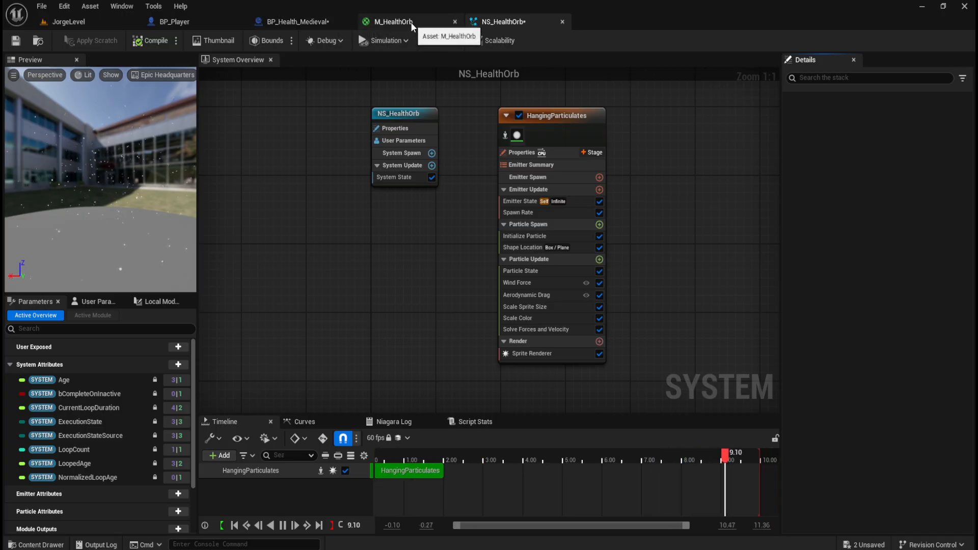
Assign NS_HealthOrb as the system asset of the Niagara component in BP_Health_Medieval and inspect the particles around the sphere
left_click(299, 21)
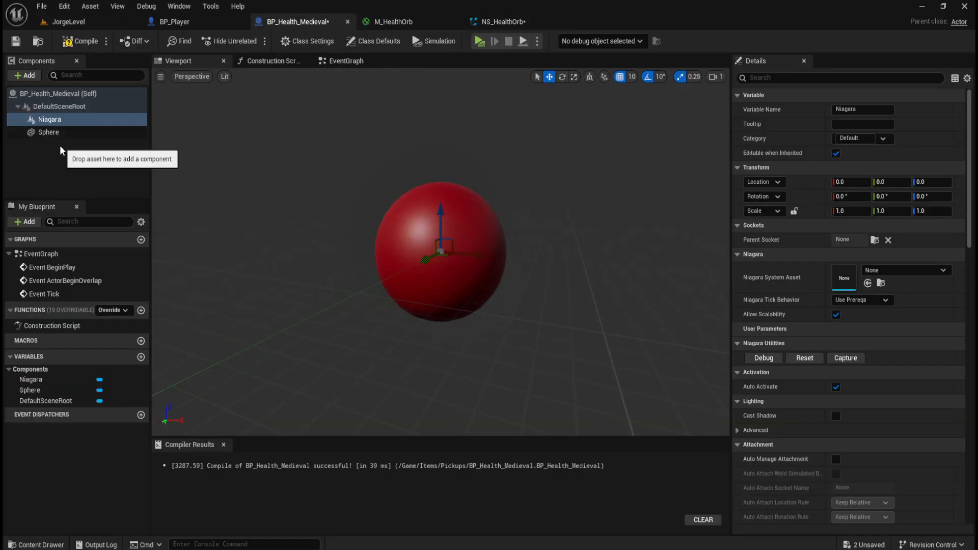
left_click(73, 124)
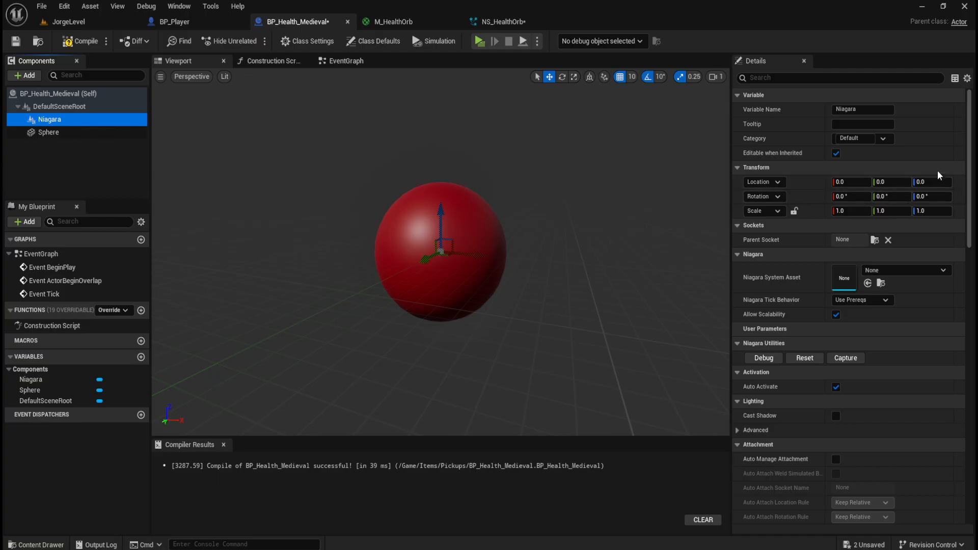
left_click(944, 271)
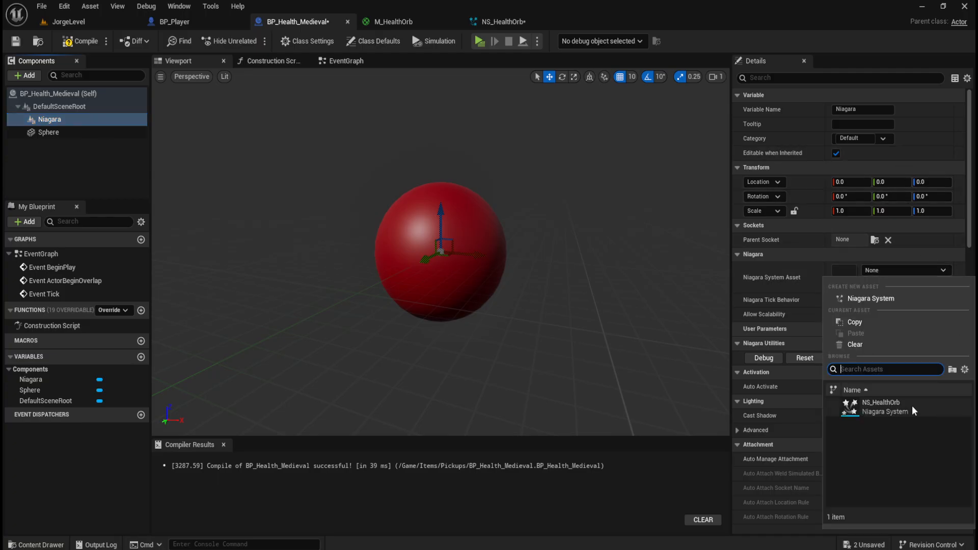
left_click(911, 406)
left_click(90, 170)
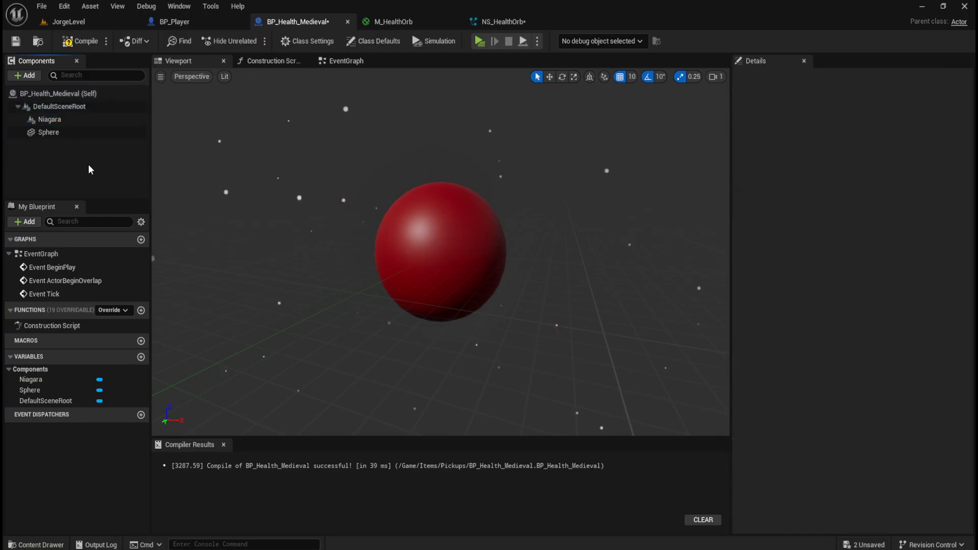
scroll(515, 237, "down", 6)
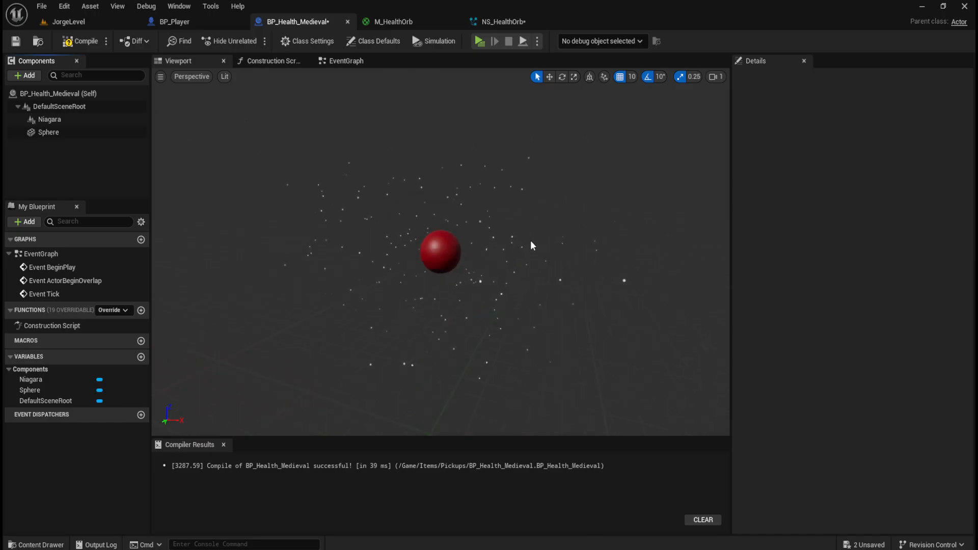
scroll(532, 246, "up", 1)
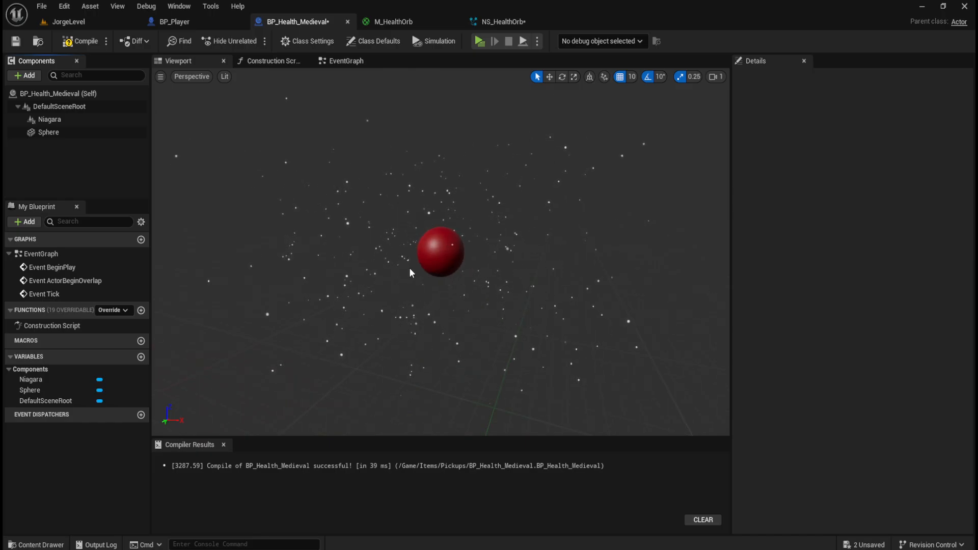
Try scaling the Niagara component down slightly with locked proportions, undo the scale change and unlock the proportions
right_click_drag(411, 273, 446, 275)
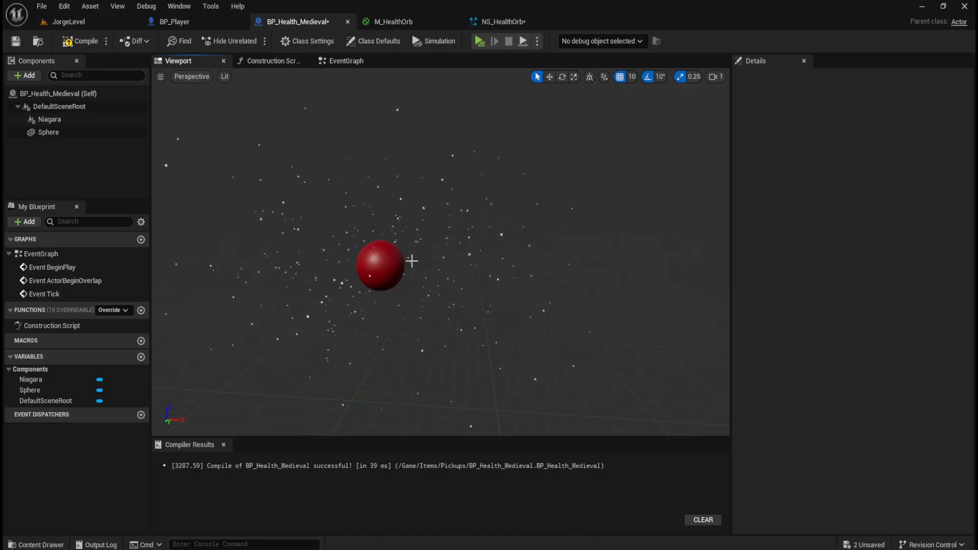
left_click(43, 119)
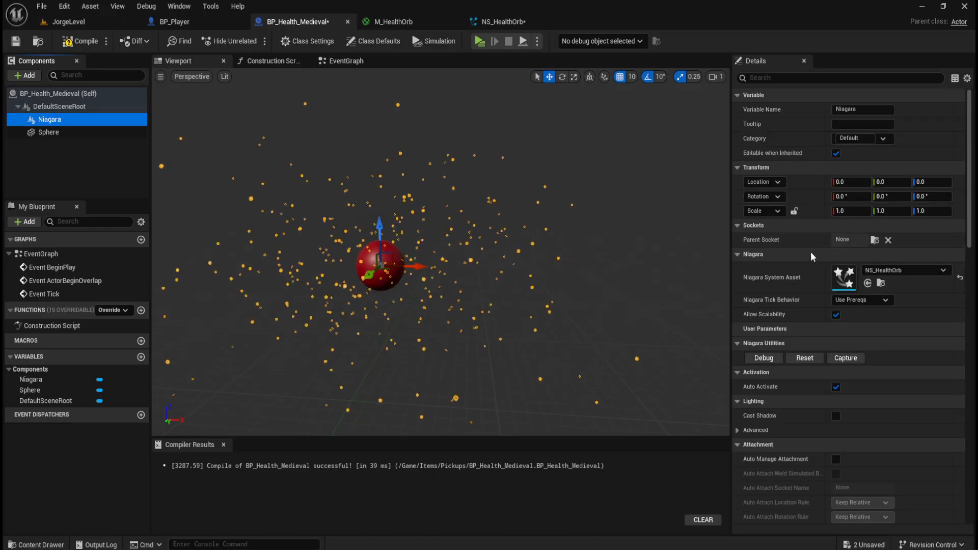
left_click(794, 211)
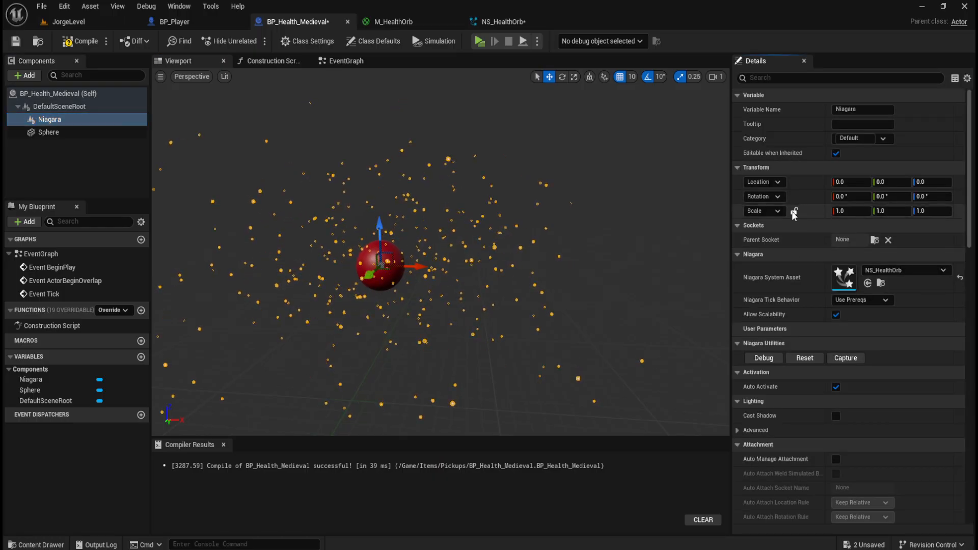
left_click_drag(837, 214, 835, 214)
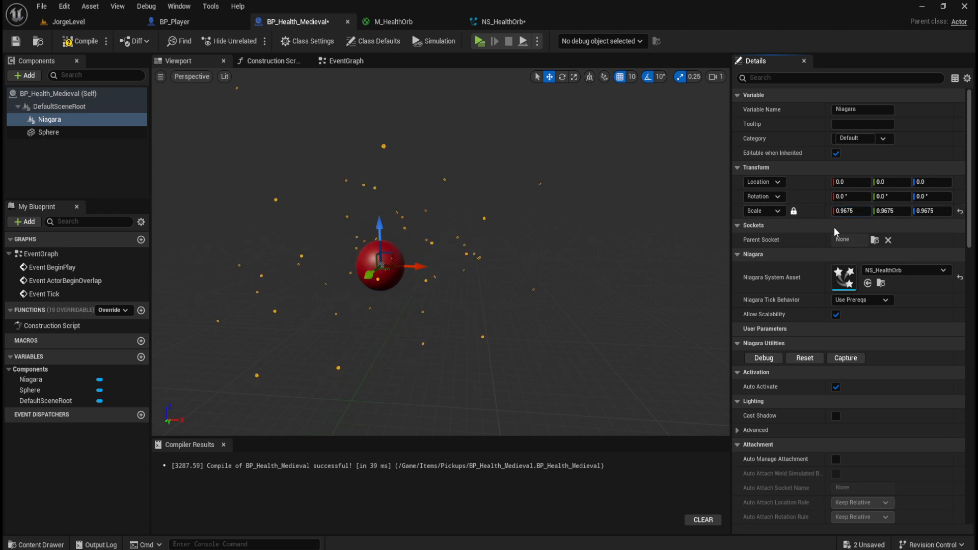
key("ctrl+z")
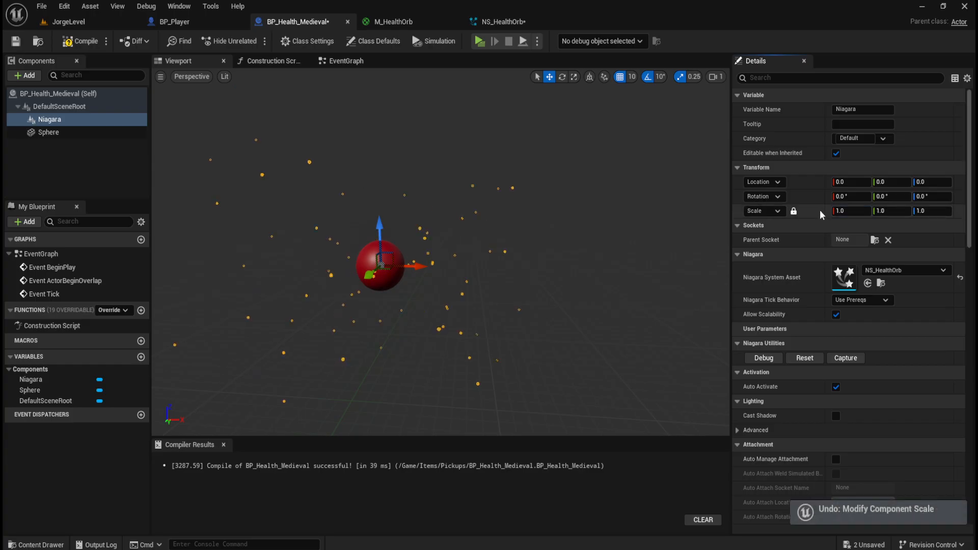
left_click(794, 211)
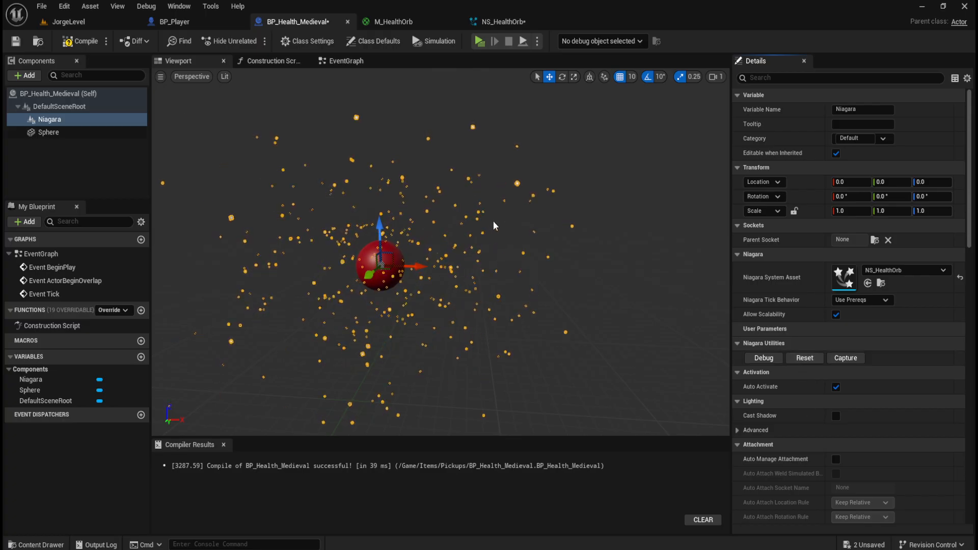
Compile and save BP_Health_Medieval, and return to the NS_HealthOrb system
left_click(100, 194)
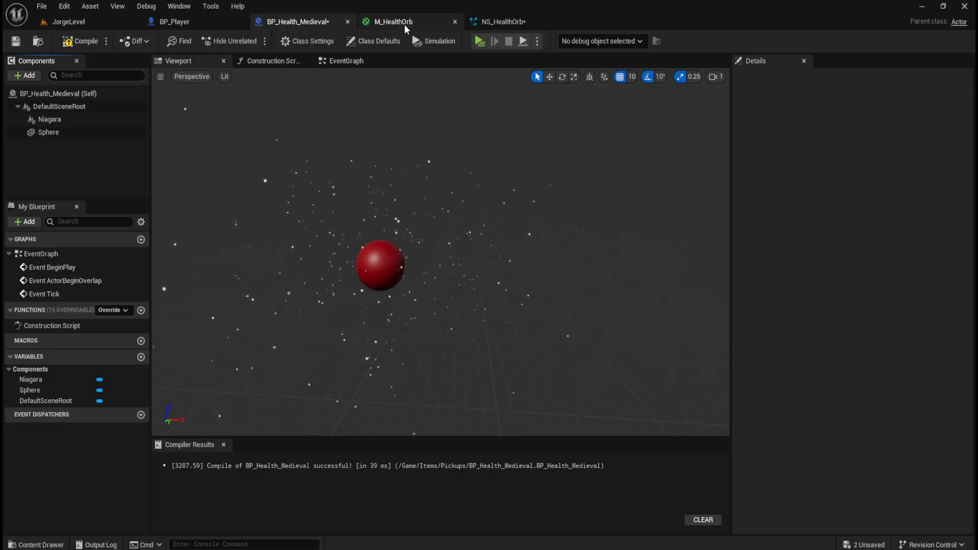
left_click(77, 41)
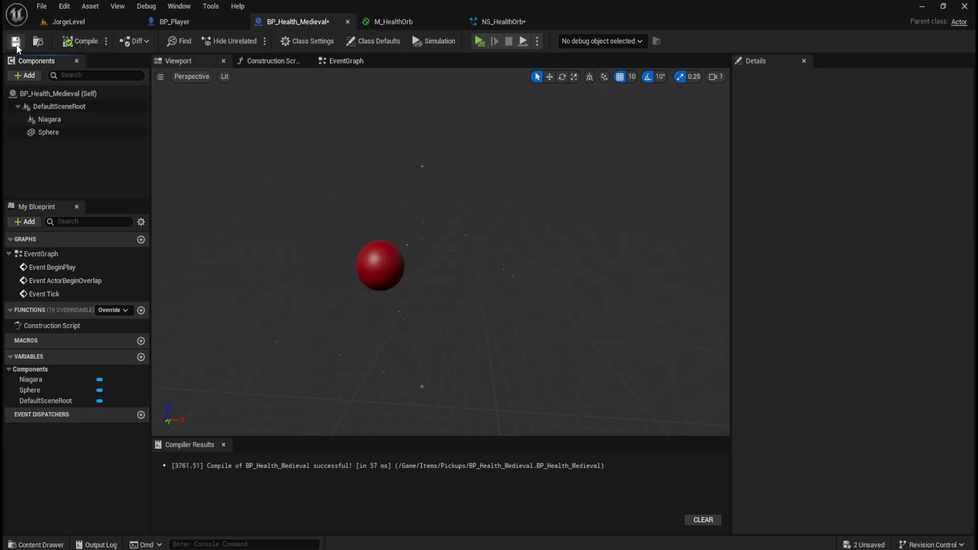
left_click(504, 20)
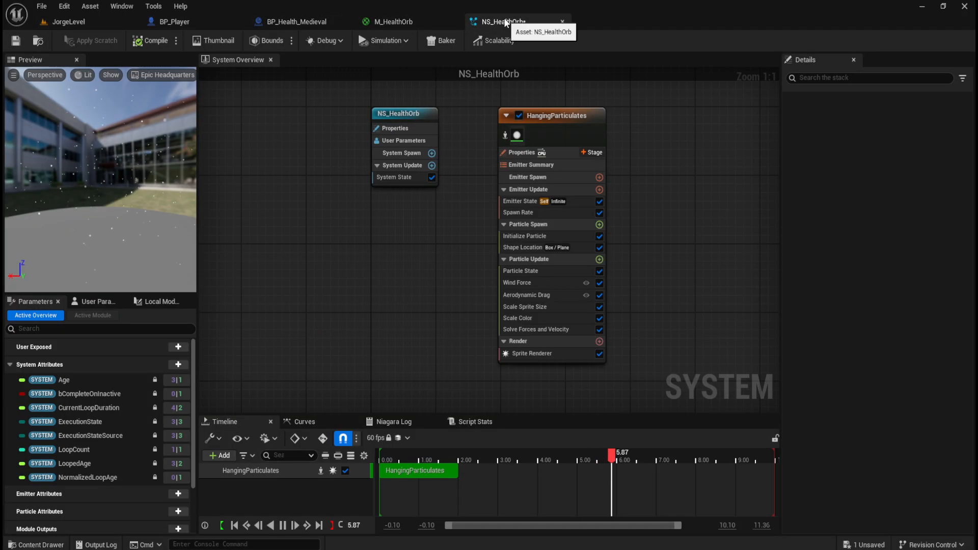
Undock the NS_HealthOrb editor into an enlarged floating window beside the BP_Health_Medieval preview, keeping the red sphere in view
left_click_drag(507, 20, 443, 118)
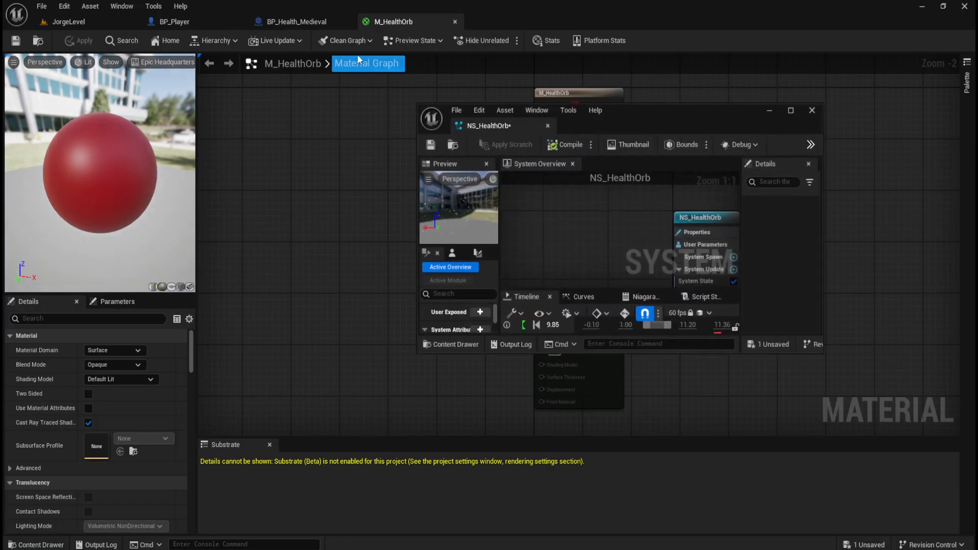
left_click(315, 22)
left_click_drag(637, 123, 744, 118)
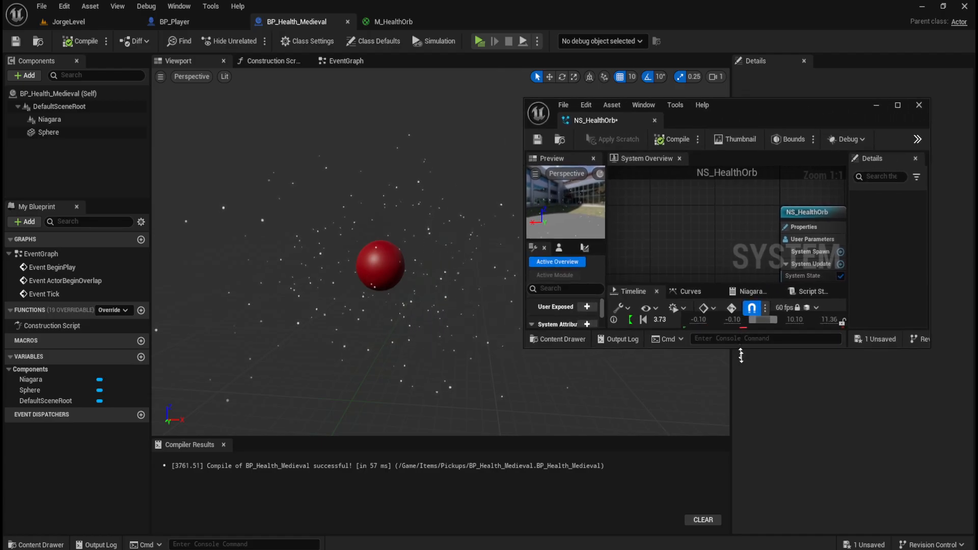
left_click_drag(741, 349, 742, 521)
left_click_drag(523, 281, 406, 280)
left_click_drag(754, 110, 710, 87)
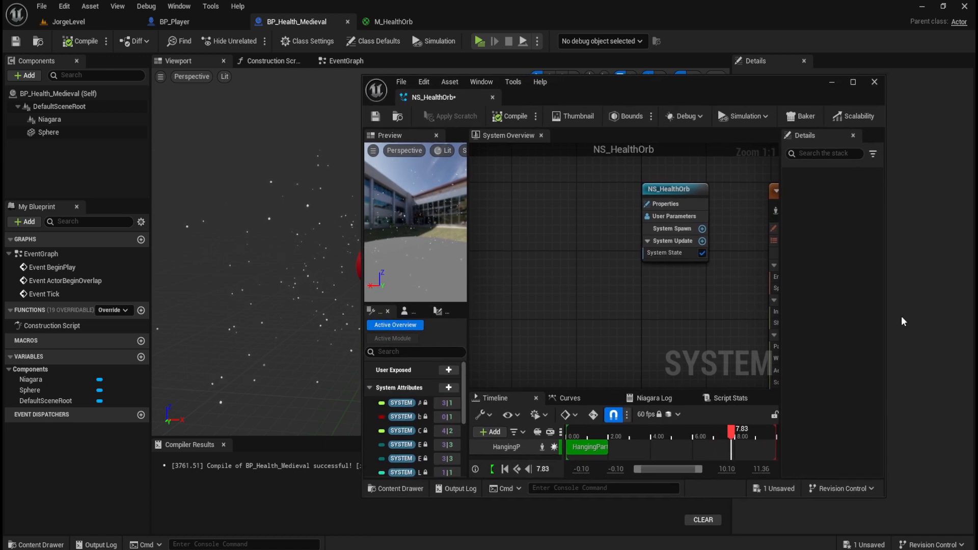
left_click_drag(887, 300, 953, 302)
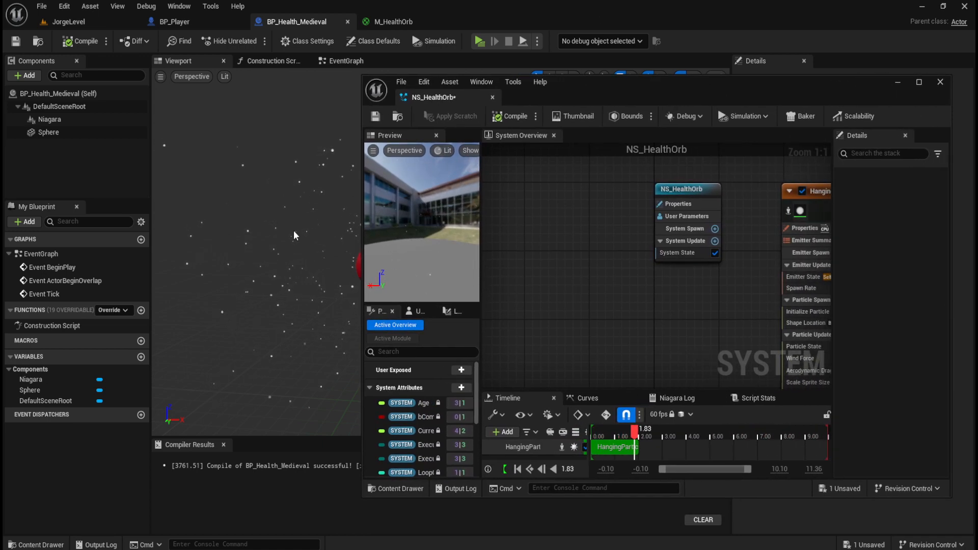
middle_click_drag(329, 186, 325, 187)
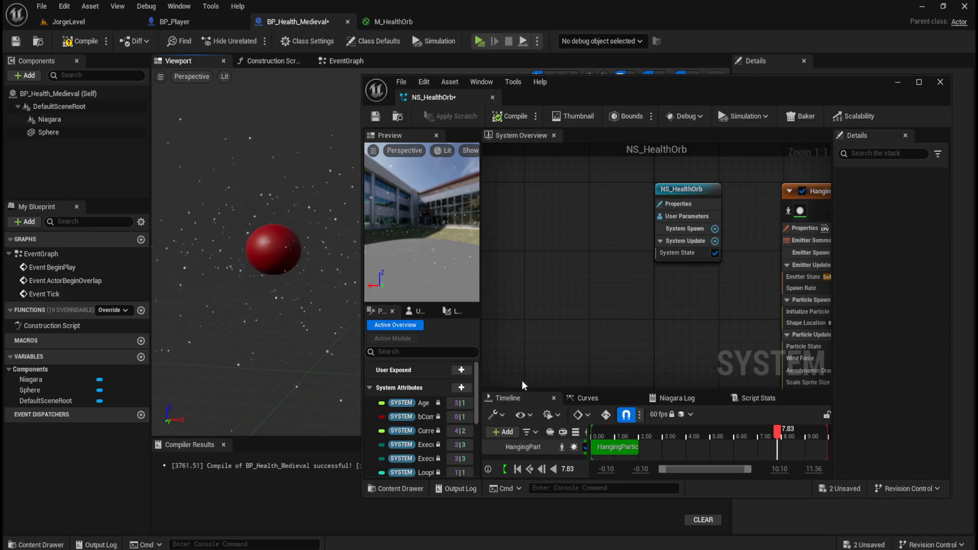
left_click_drag(669, 498, 669, 544)
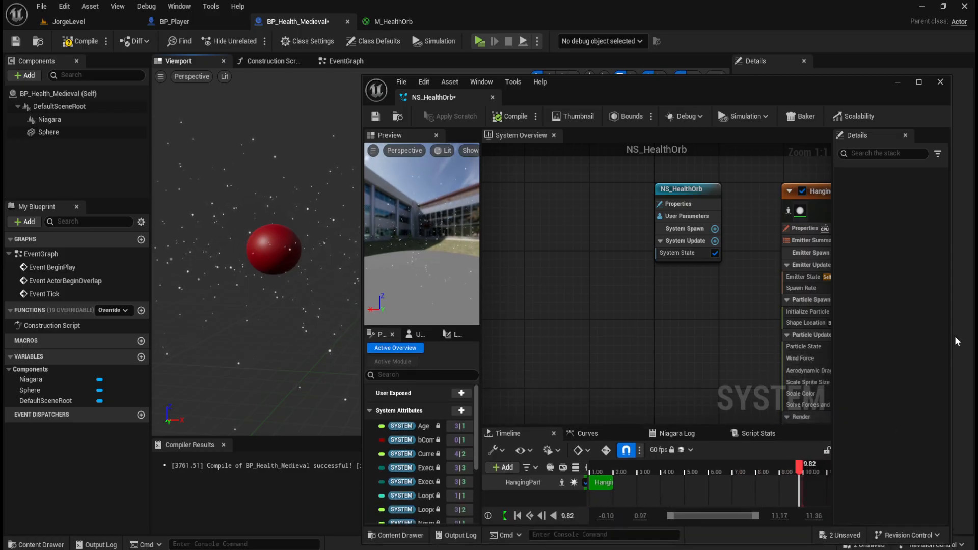
left_click_drag(952, 340, 970, 340)
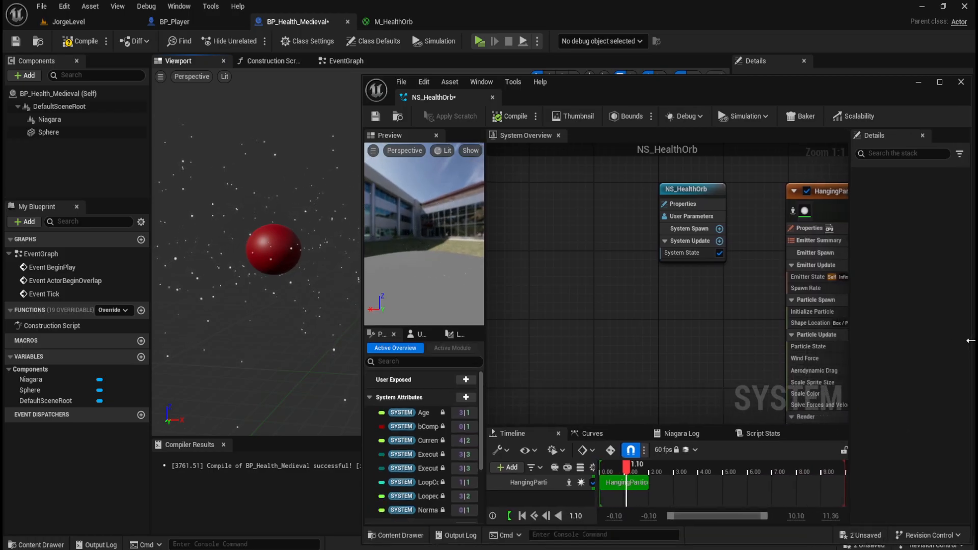
Examine the Emitter Spawn and Emitter Update settings of the HangingParticulates emitter, with the details area widened to read them
scroll(579, 298, "down", 5)
scroll(696, 336, "up", 5)
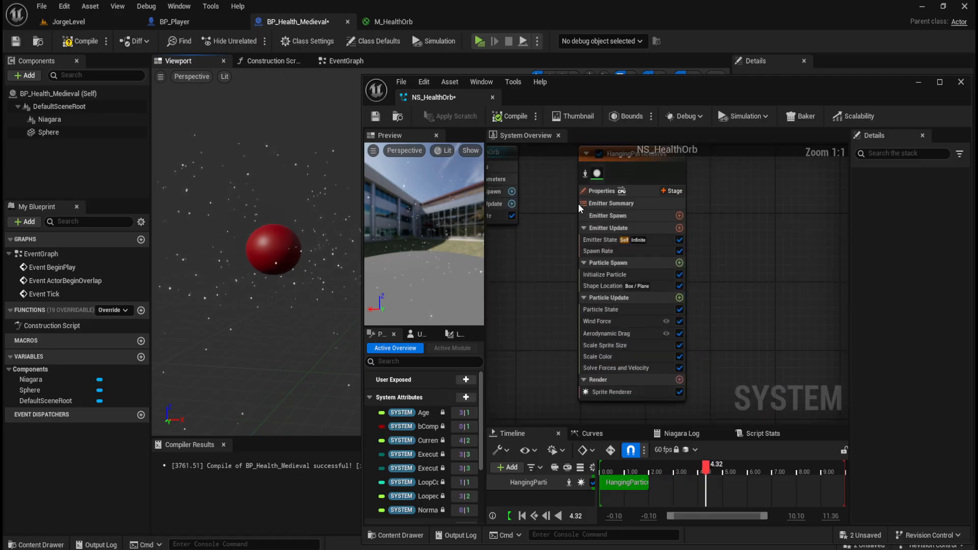
left_click(612, 203)
left_click(635, 215)
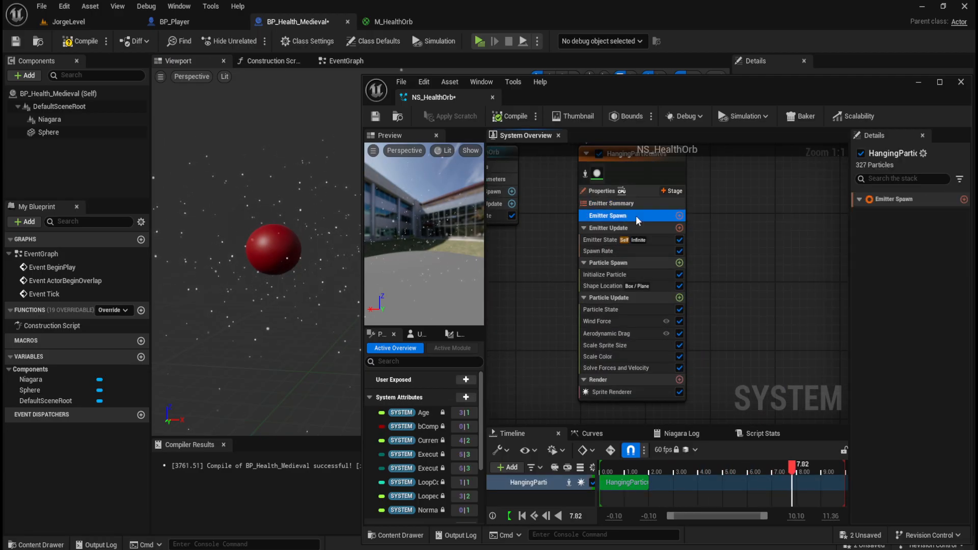
left_click(859, 202)
left_click(859, 203)
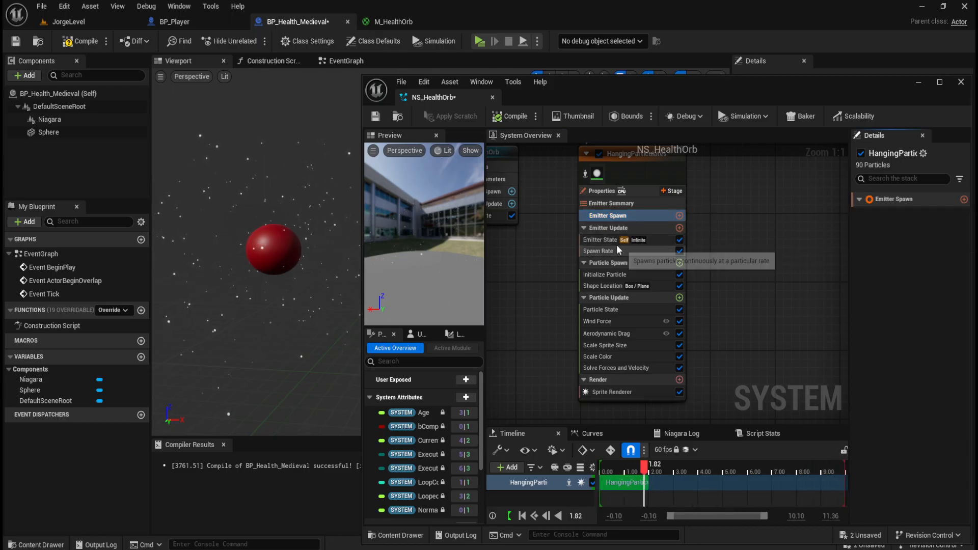
left_click(609, 231)
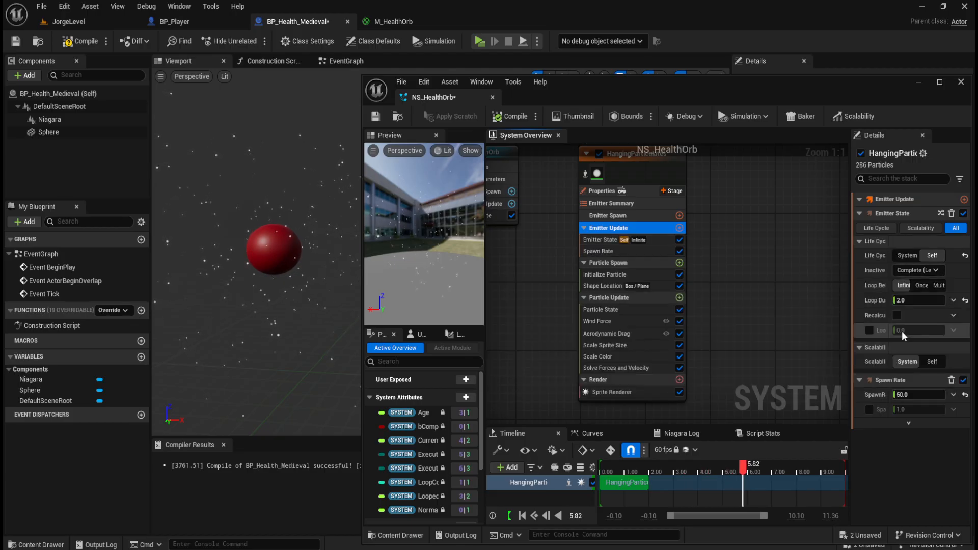
left_click_drag(850, 281, 793, 281)
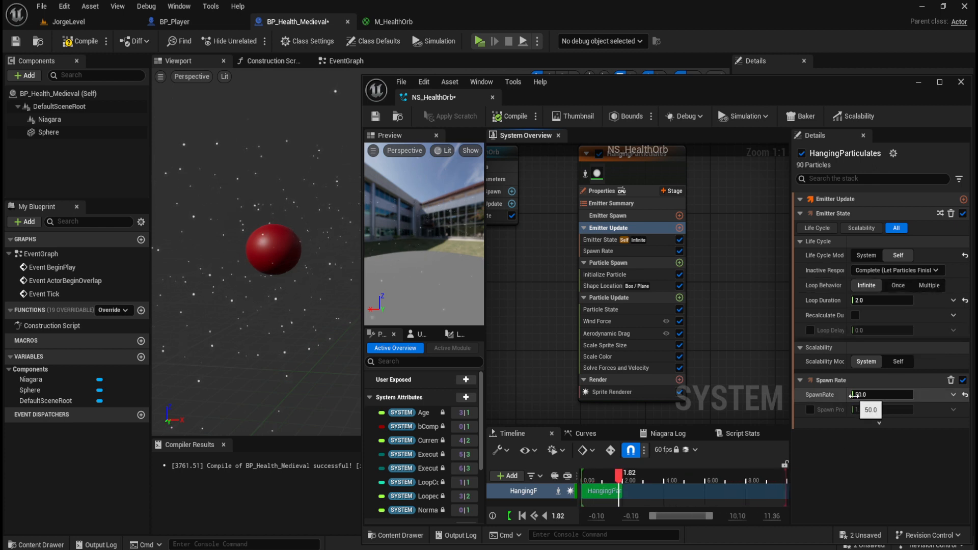
Lower the HangingParticulates Spawn Rate to 5 and check the particle density around the sphere
left_click_drag(875, 396, 856, 396)
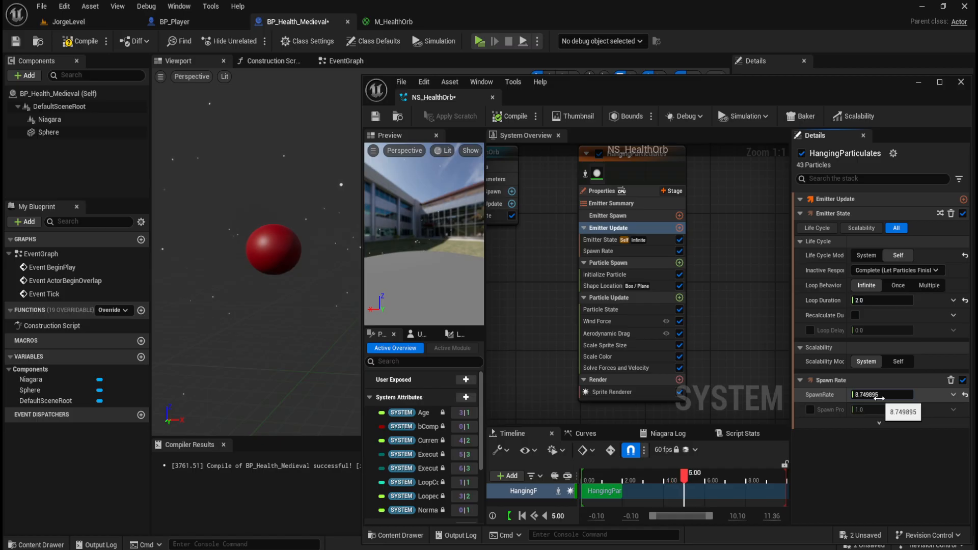
left_click(880, 396)
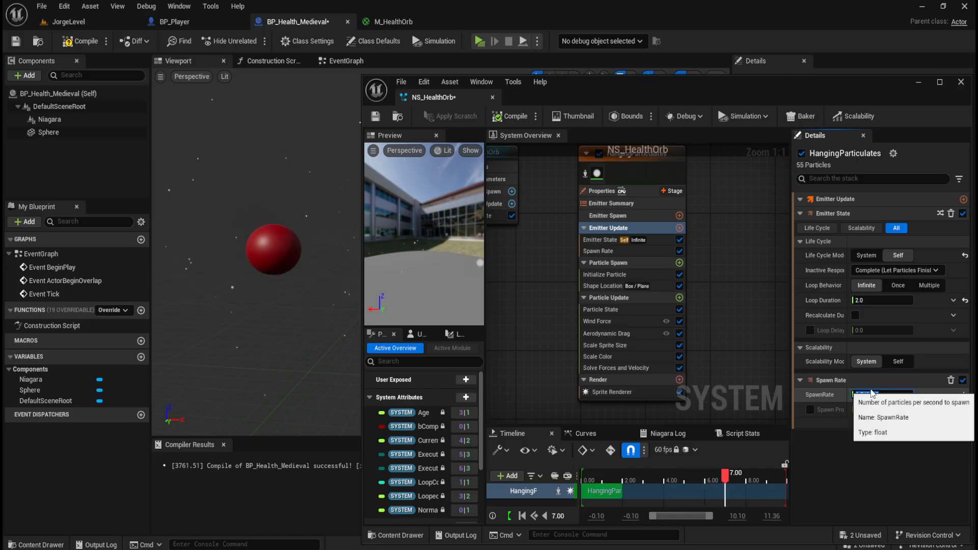
type("5")
key("Return")
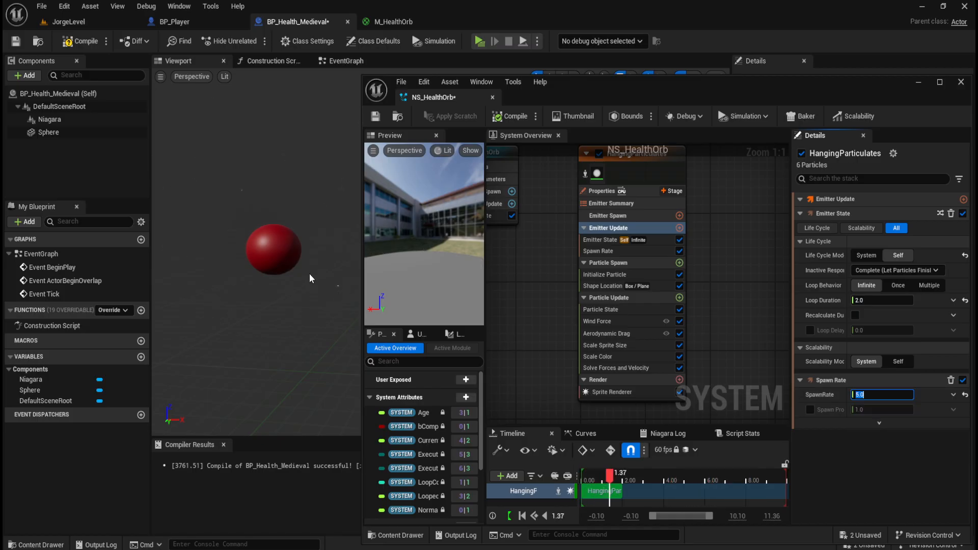
left_click_drag(310, 274, 309, 273)
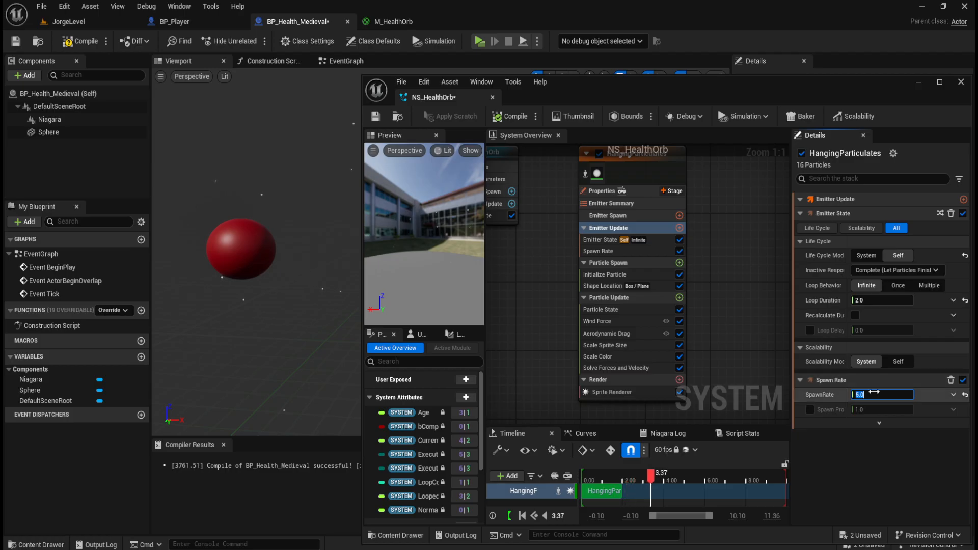
Set the HangingParticulates emitter's Spawn Rate to 15
left_click(891, 395)
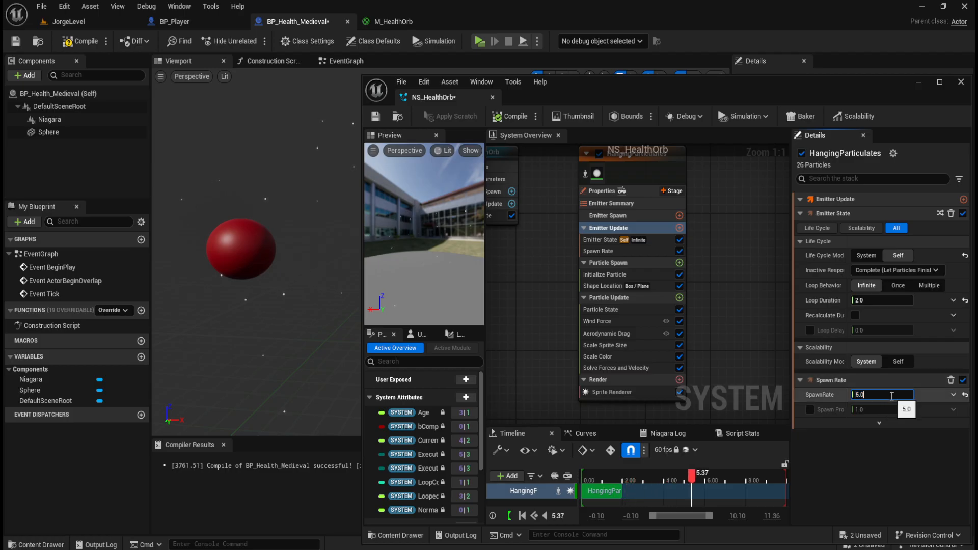
double_click(891, 396)
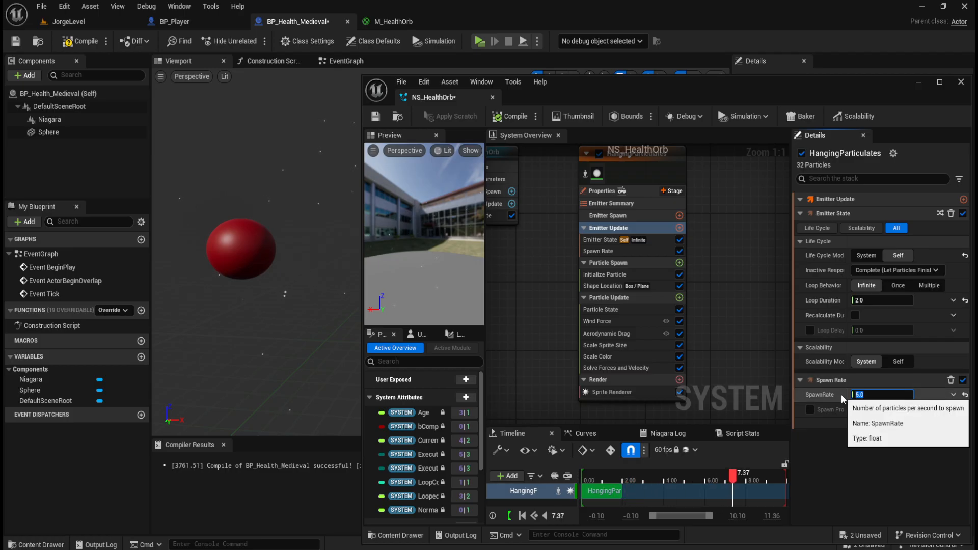
type("15")
key("Return")
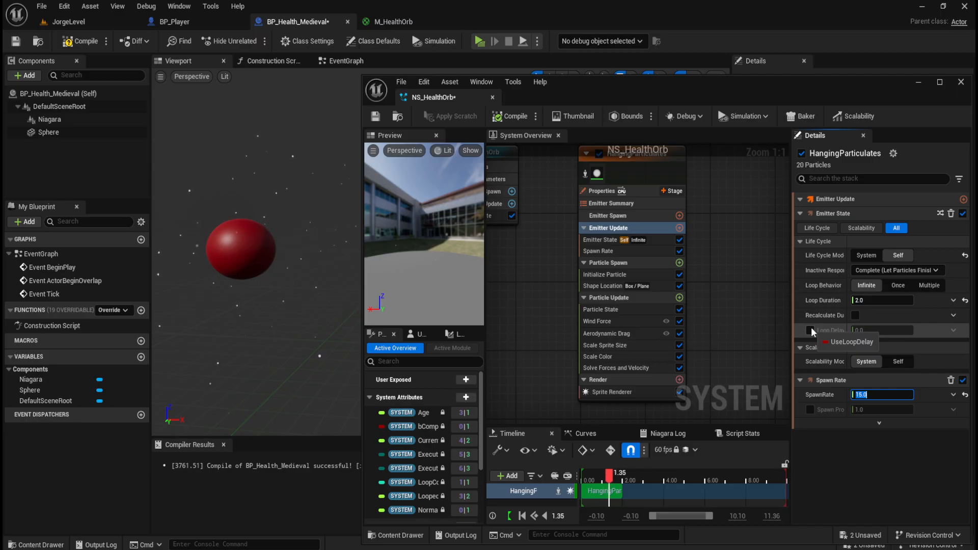
Set the HangingParticulates Particle Spawn color to a darkened crimson red, hex sRGB D20043FF
left_click(608, 241)
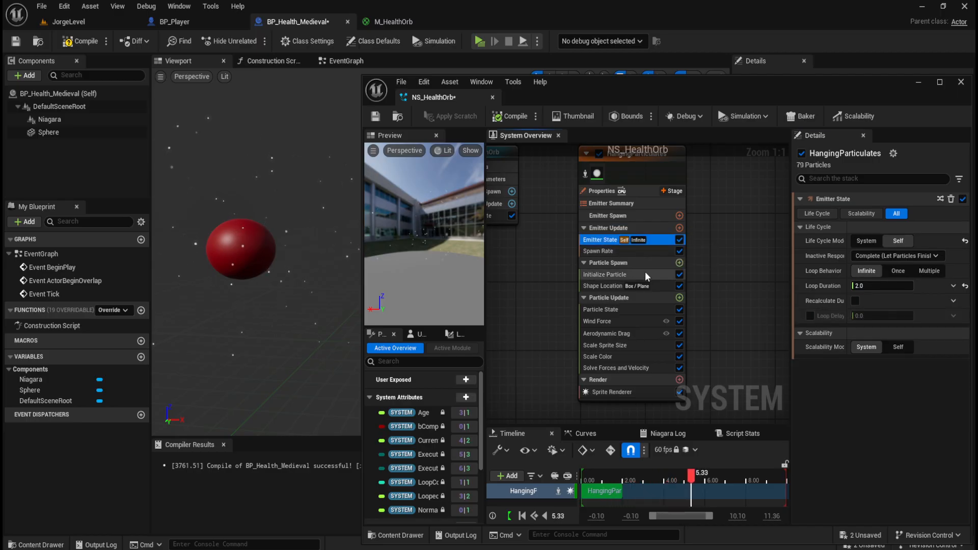
left_click(621, 254)
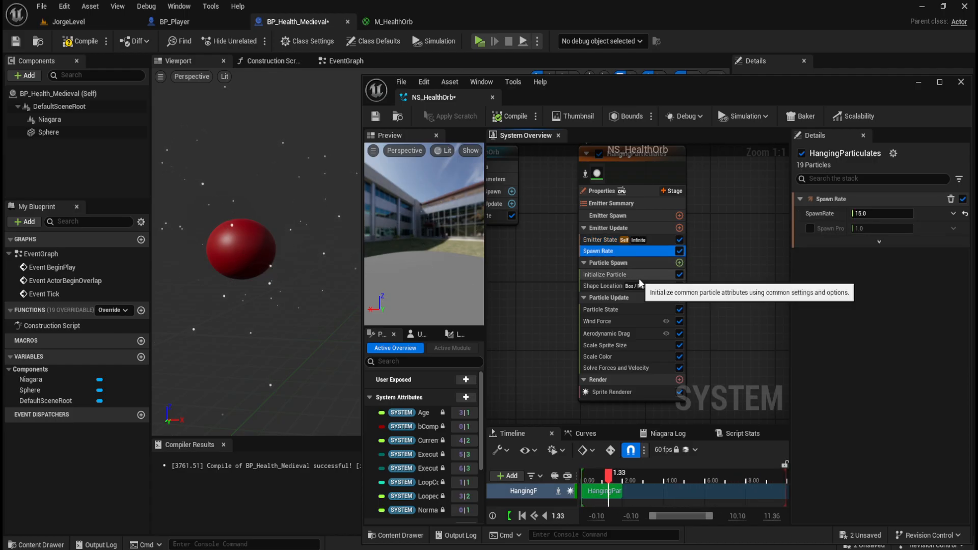
left_click(643, 266)
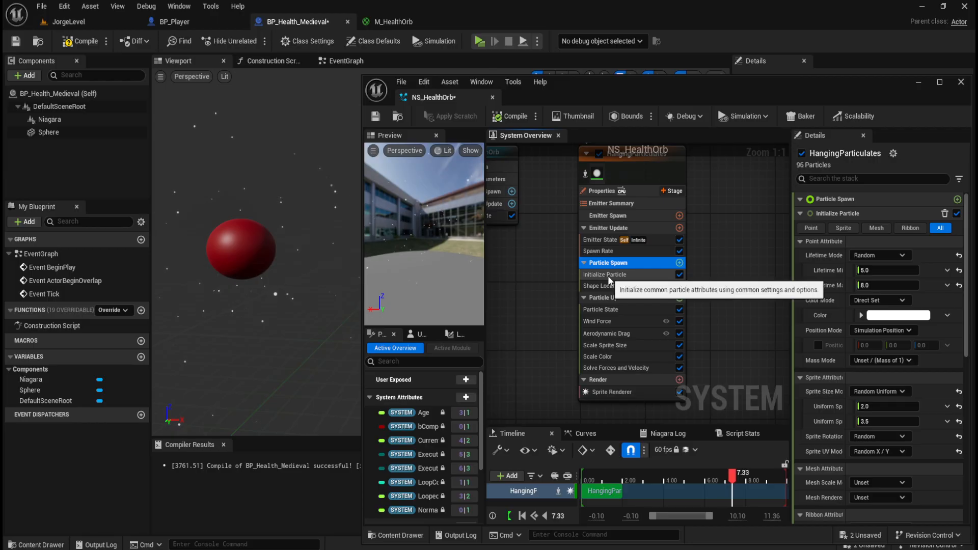
scroll(840, 326, "down", 2)
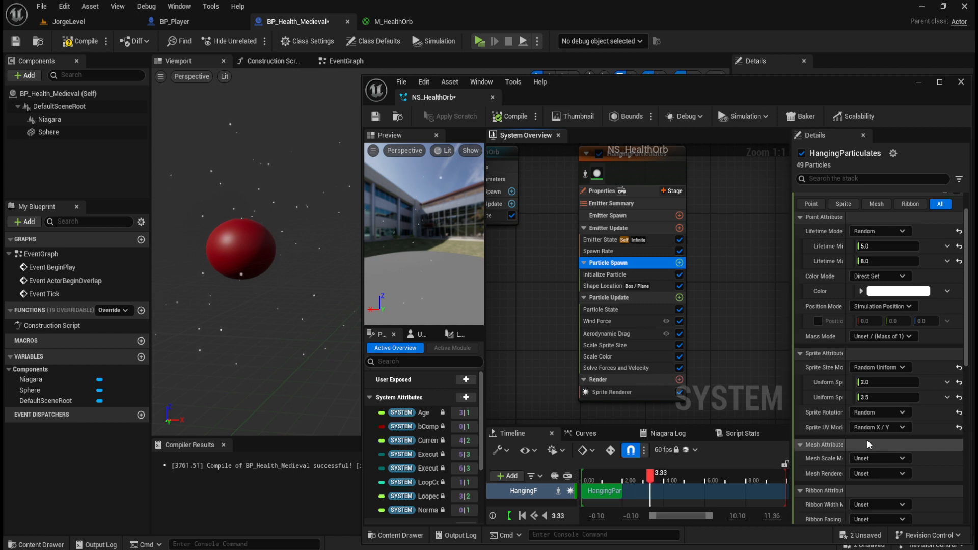
left_click_drag(314, 286, 331, 230)
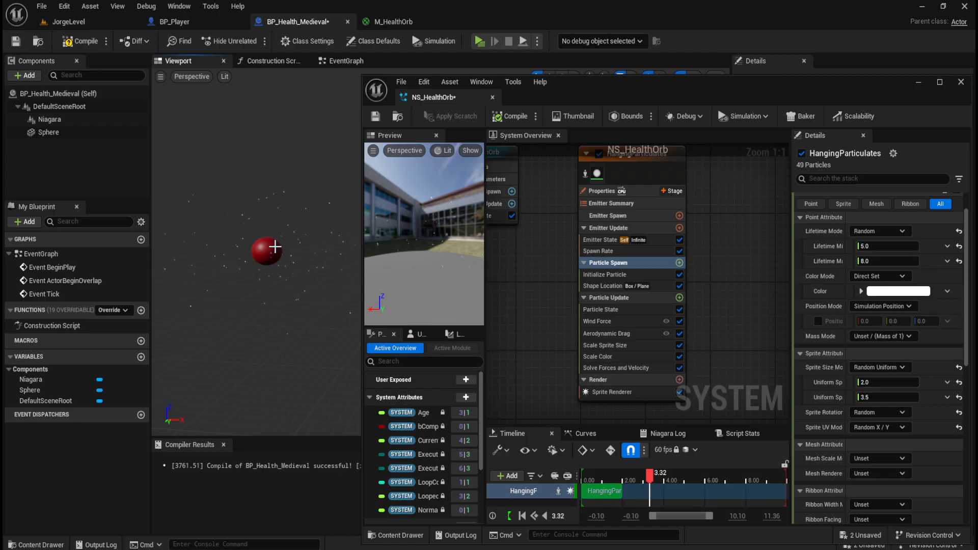
left_click(888, 291)
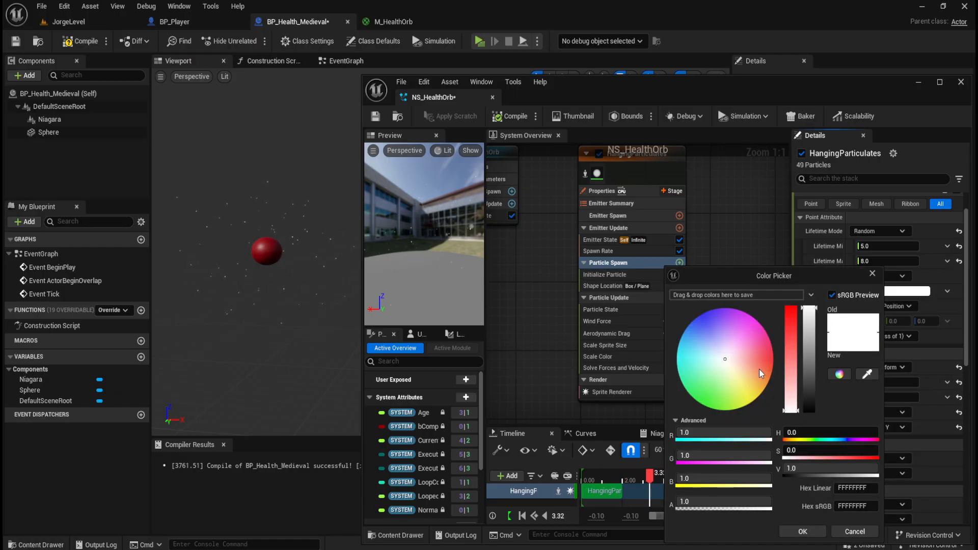
left_click_drag(759, 369, 772, 388)
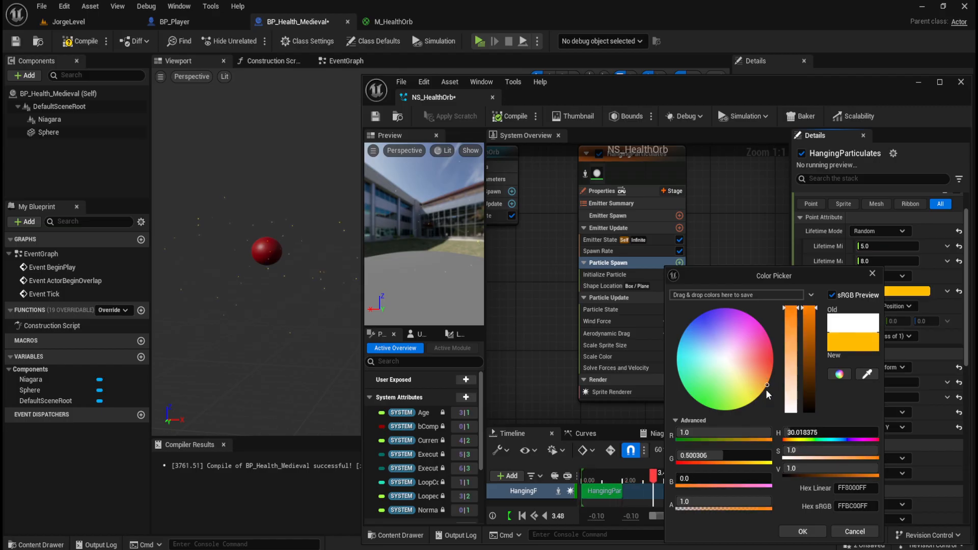
left_click(774, 355)
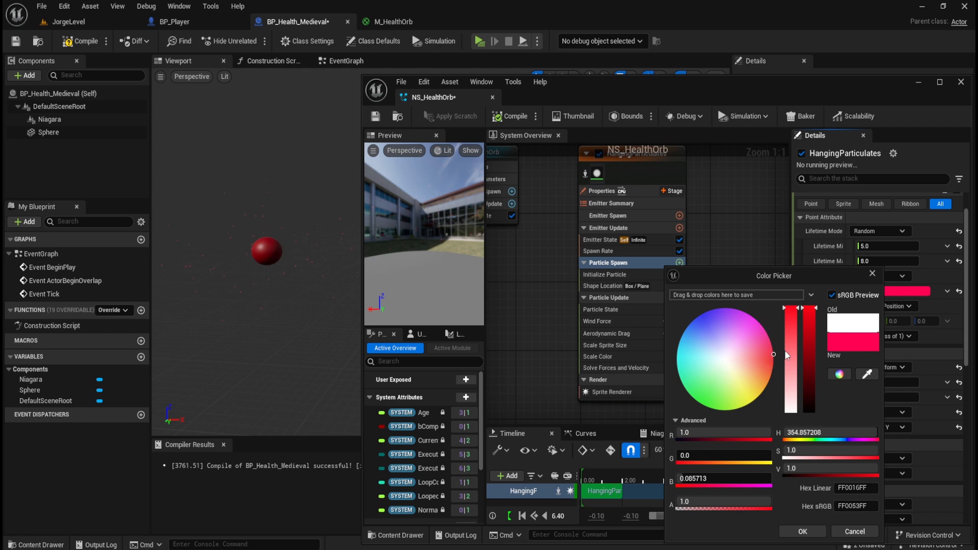
left_click_drag(814, 310, 806, 344)
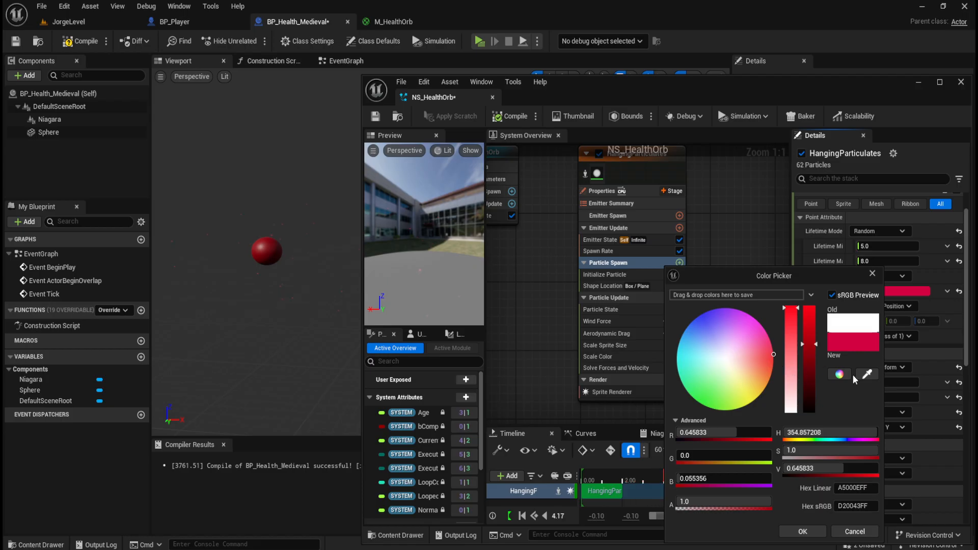
left_click(810, 531)
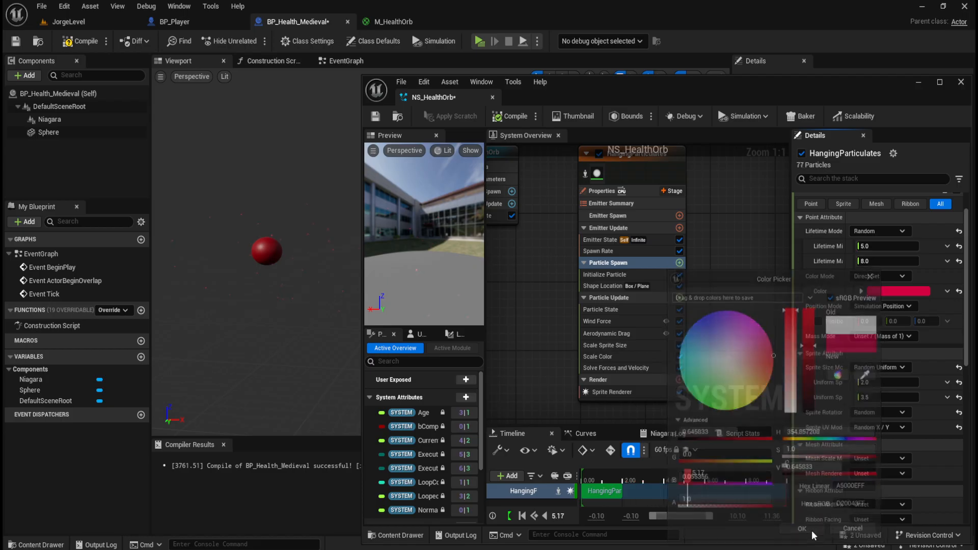
left_click(907, 307)
left_click(908, 307)
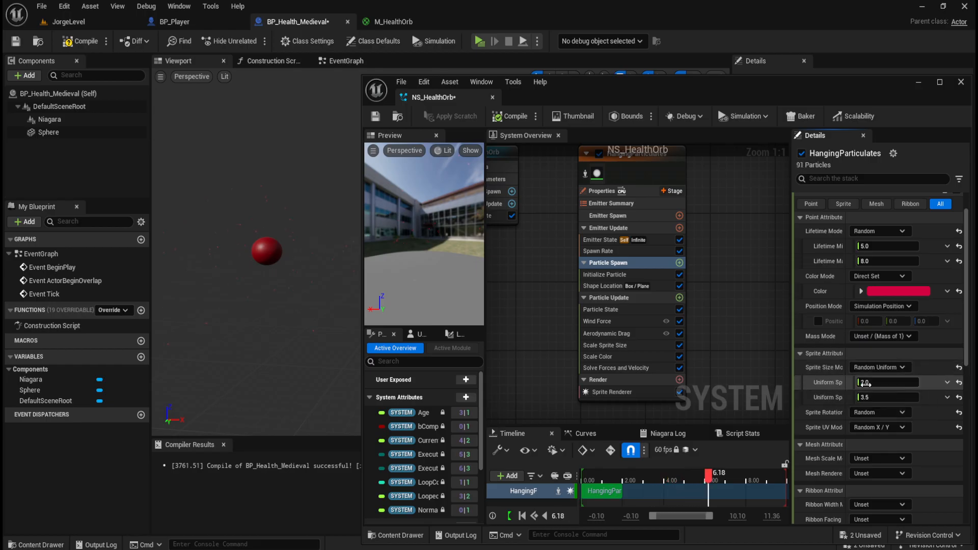
Try an enlarged Uniform Sprite Size Min of about 128 for the particles, and restore it to 2
left_click_drag(863, 383, 943, 385)
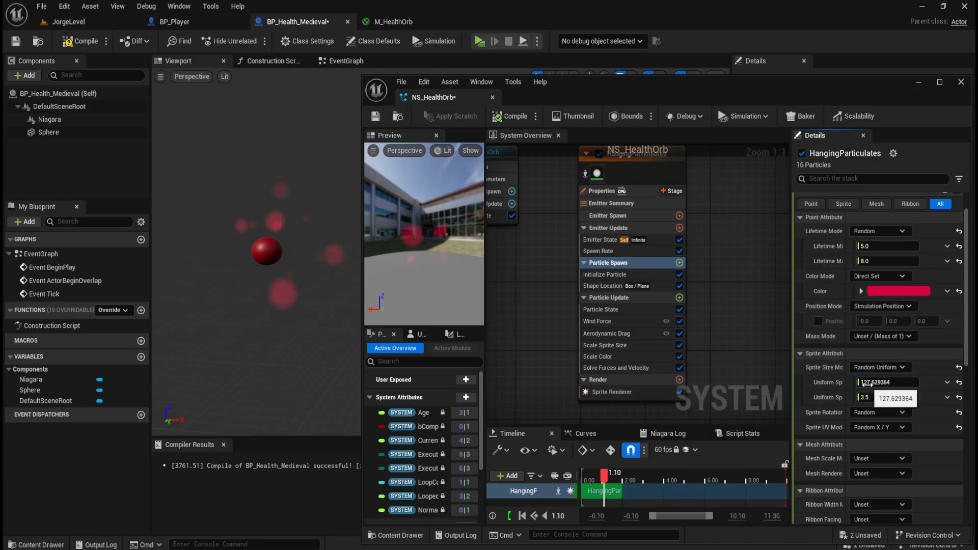
left_click(897, 383)
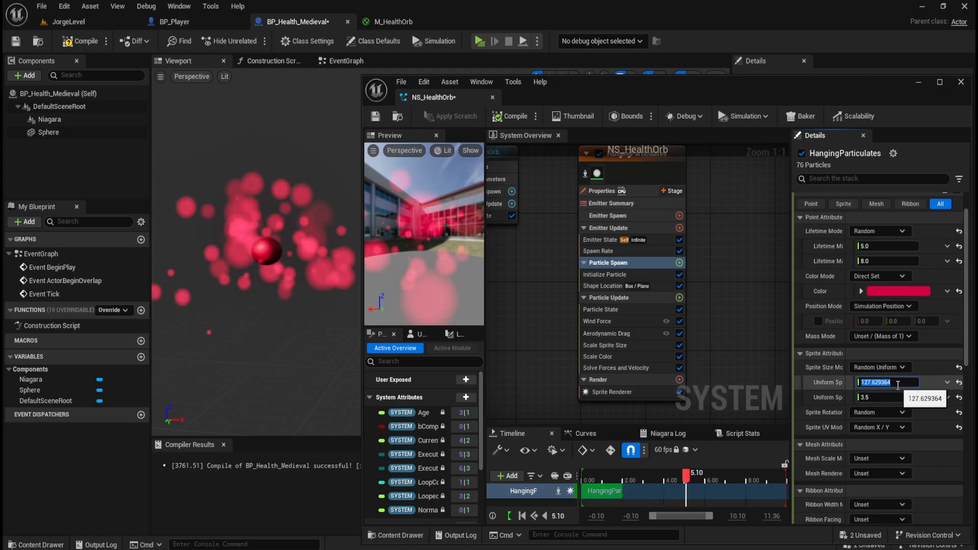
type("2")
key("Return")
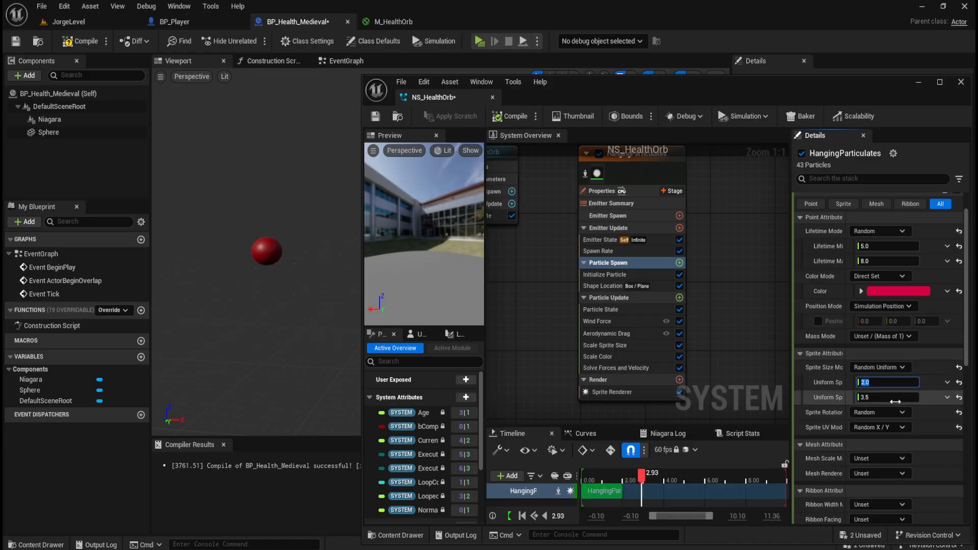
Try a Uniform Sprite Size of 5 for both Min and Max on the HangingParticulates particles
type("5")
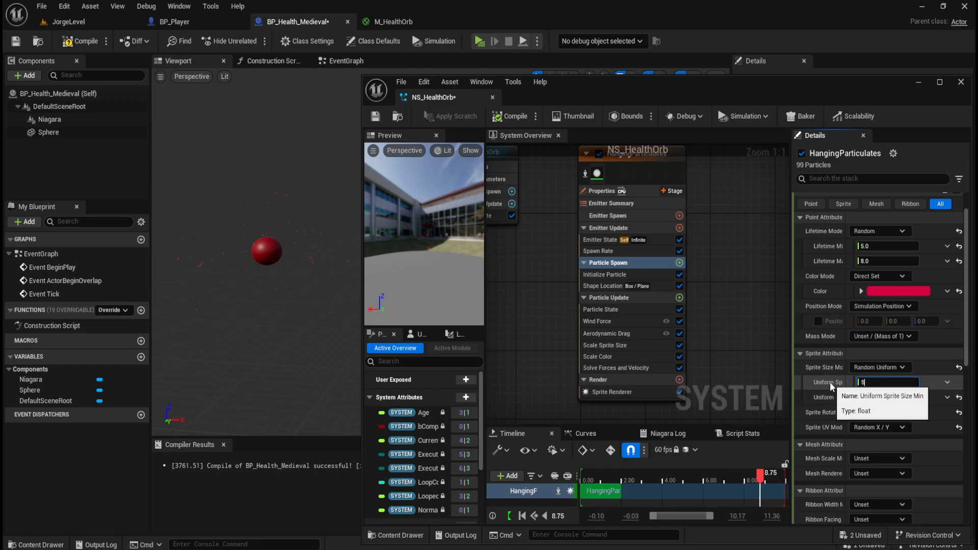
left_click(866, 396)
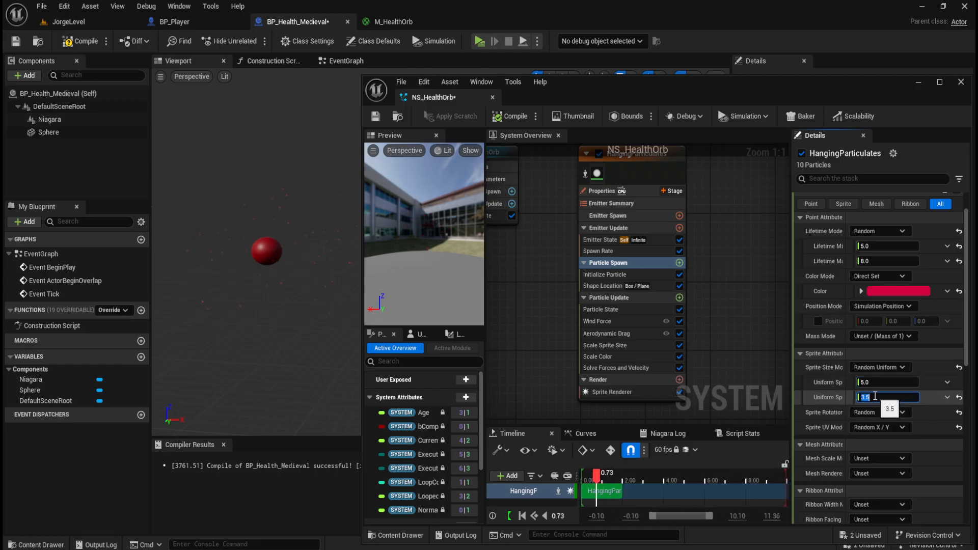
type("5")
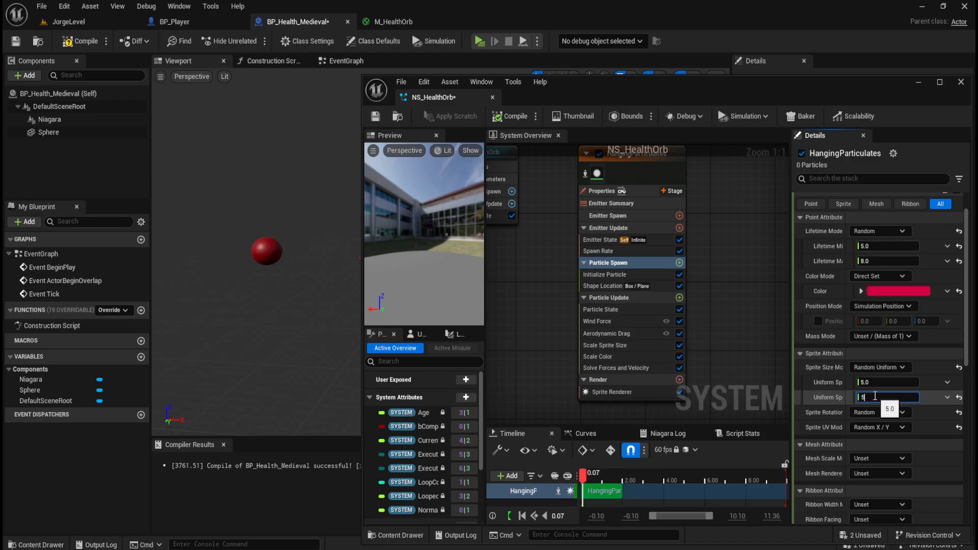
key("Return")
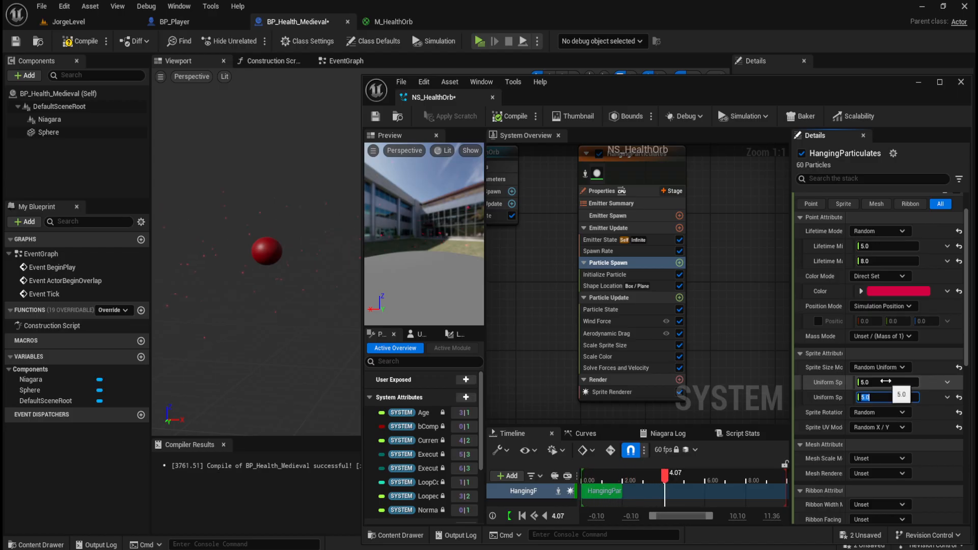
Set the particles' Uniform Sprite Size Min to 1 and Max to 7
left_click(886, 382)
type("1")
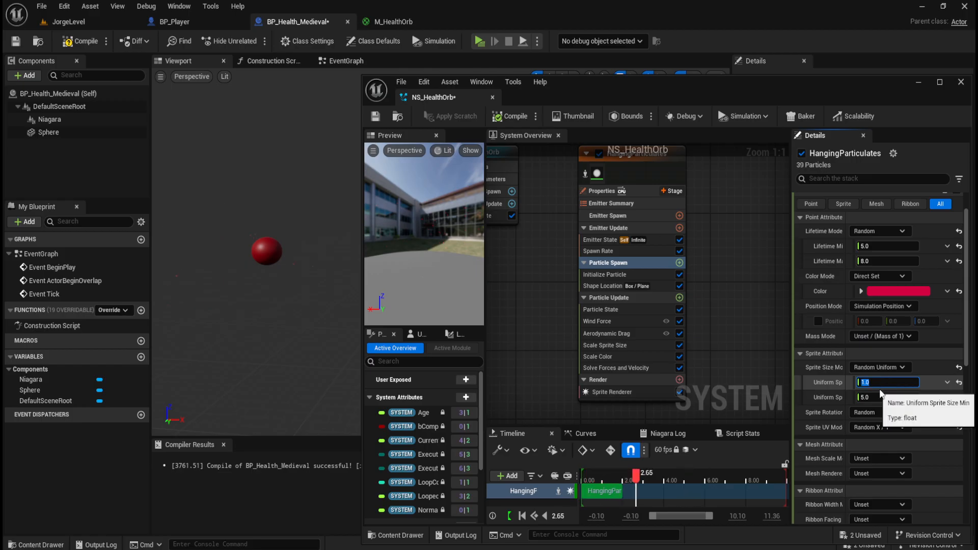
left_click(874, 397)
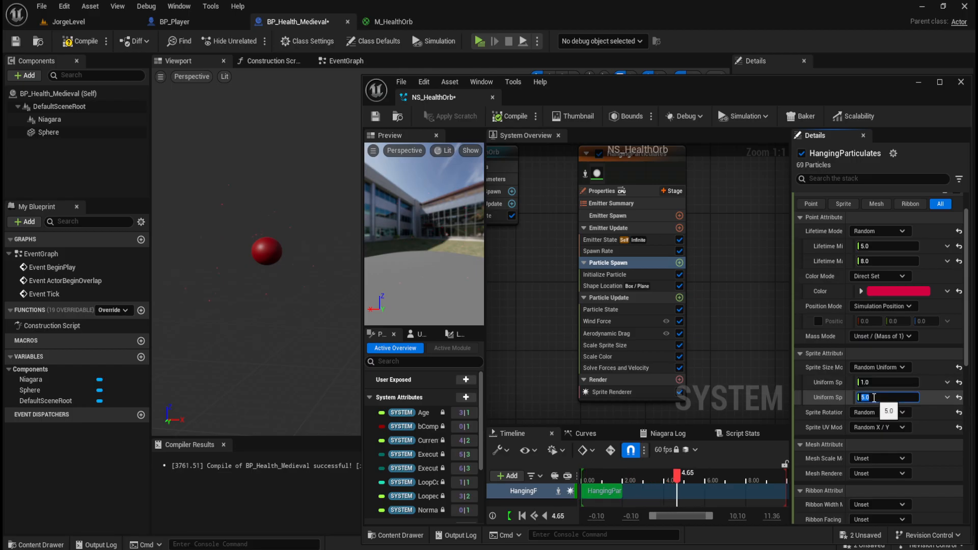
type("7")
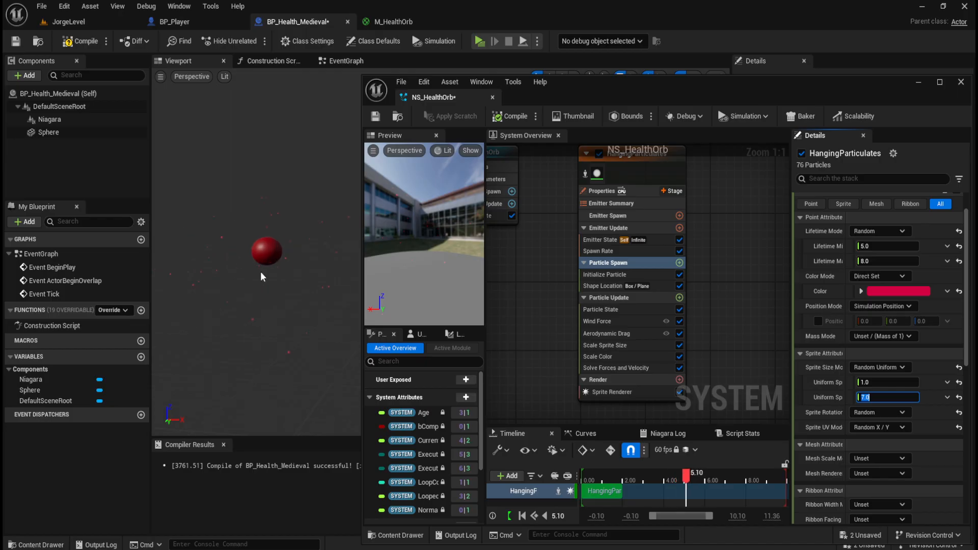
Change the Shape Primitive of the HangingParticulates Shape Location from Box / Plane to Sphere
scroll(841, 377, "down", 8)
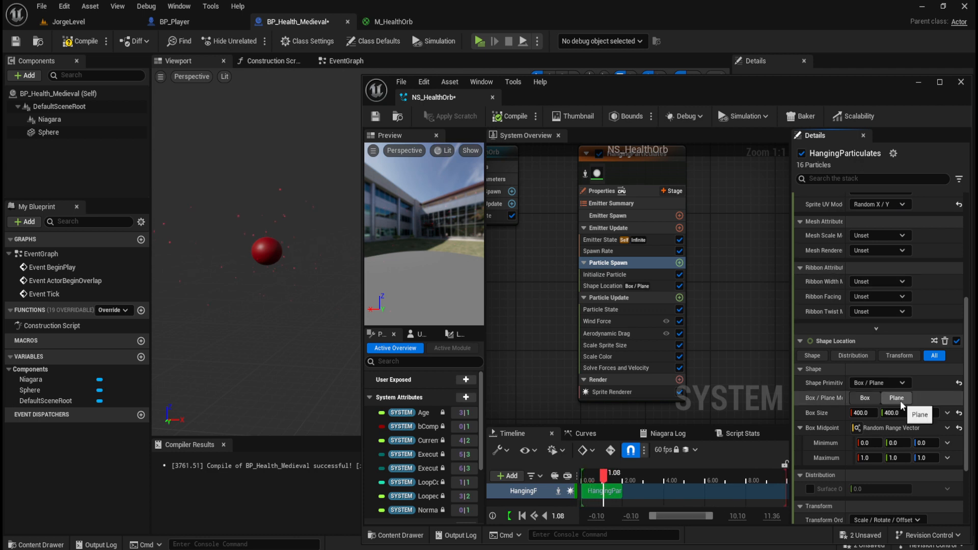
left_click(903, 383)
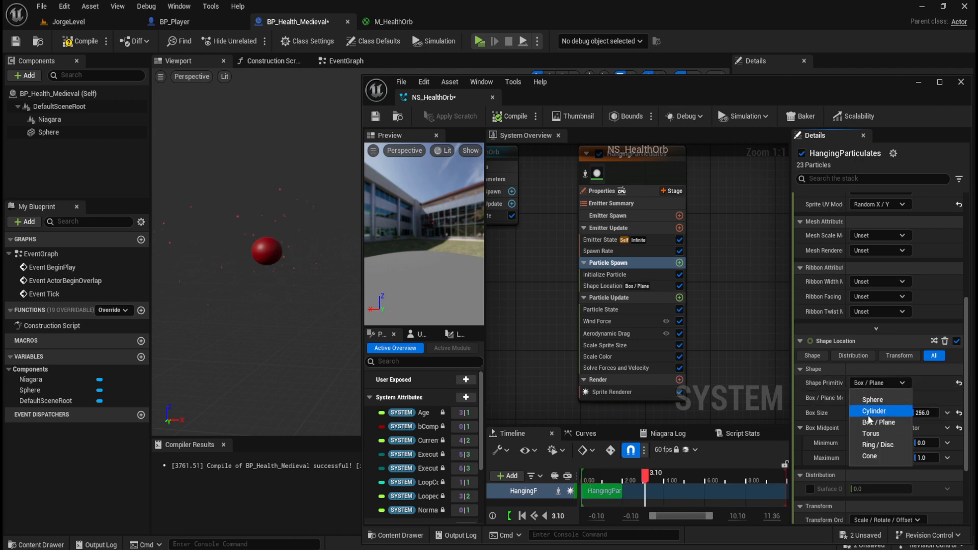
left_click(880, 405)
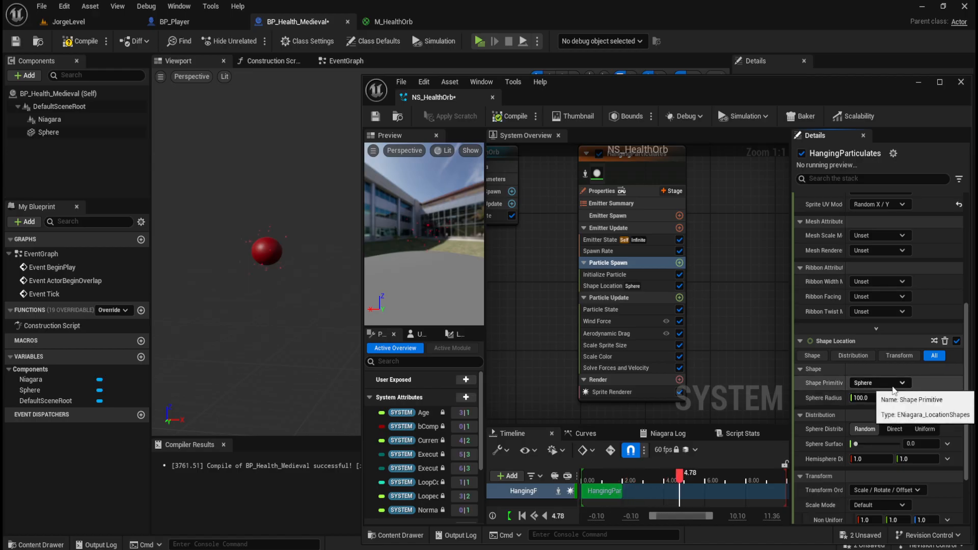
Switch the Shape Primitive back to Box / Plane and return it to Sphere, comparing the particle spread around the orb
left_click(891, 384)
left_click(883, 401)
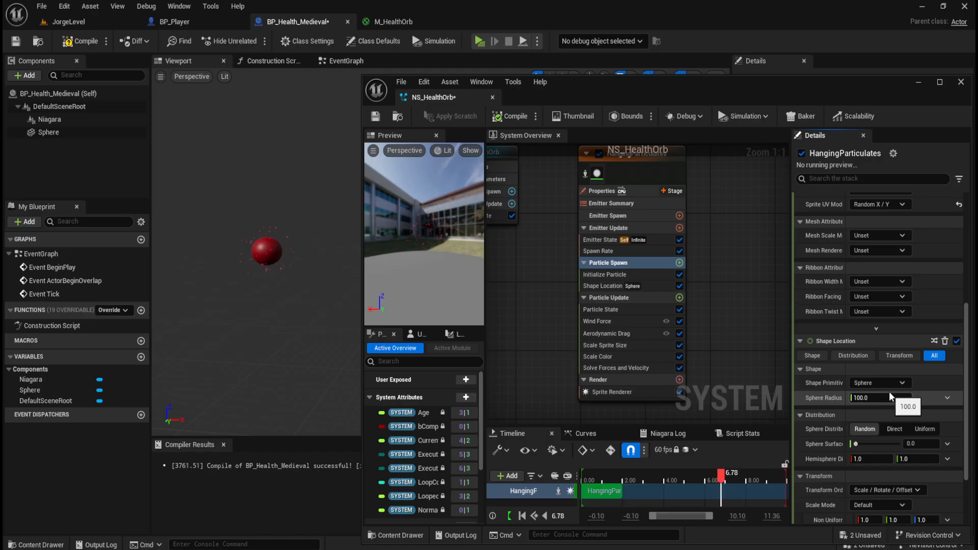
left_click(888, 384)
left_click(888, 422)
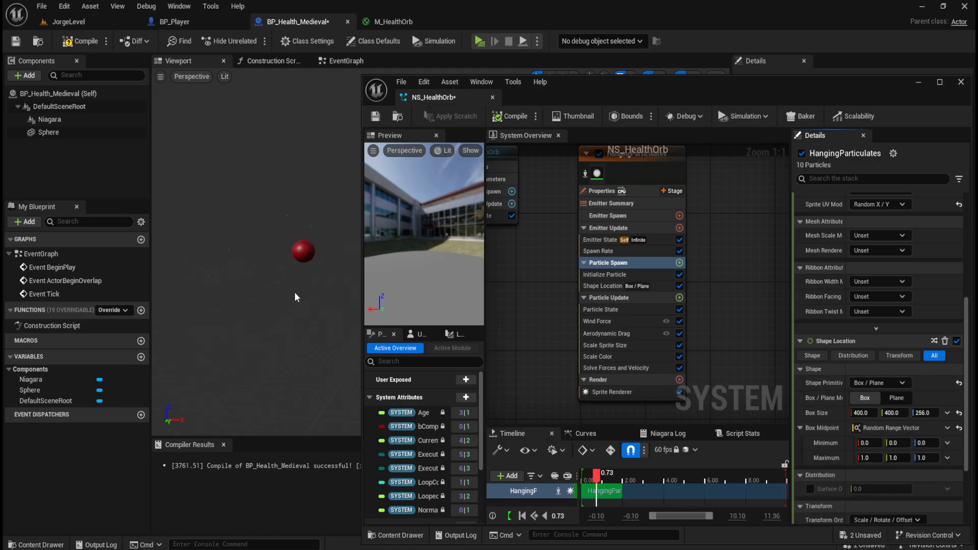
left_click(887, 382)
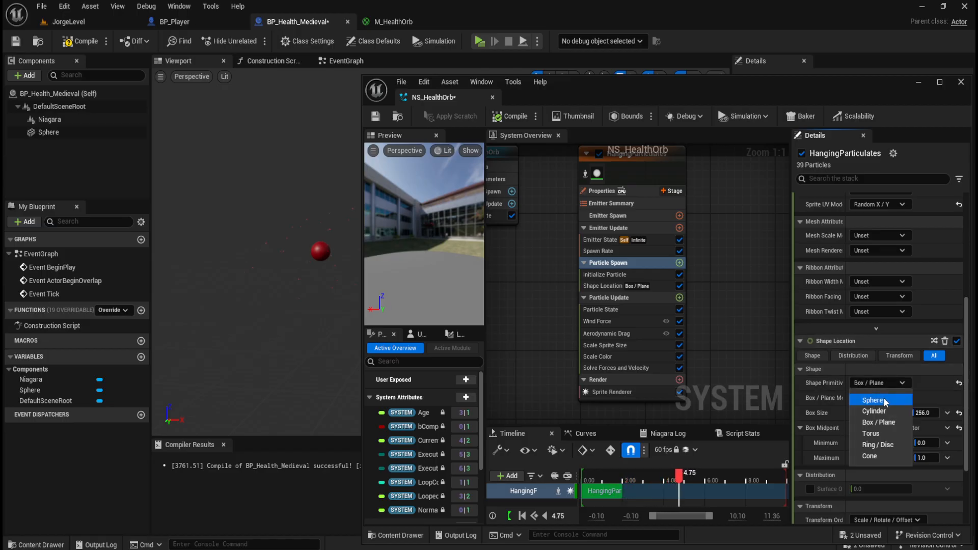
left_click(873, 401)
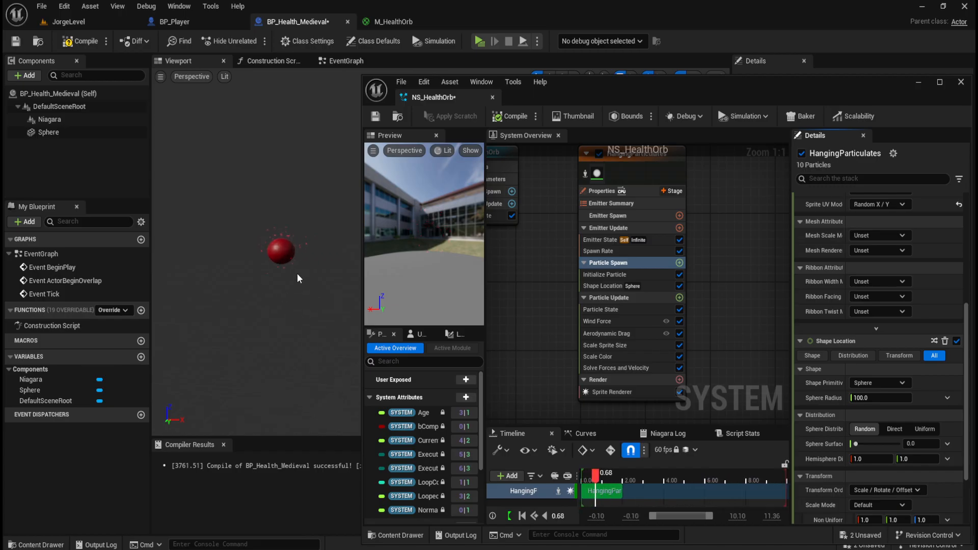
scroll(241, 247, "up", 3)
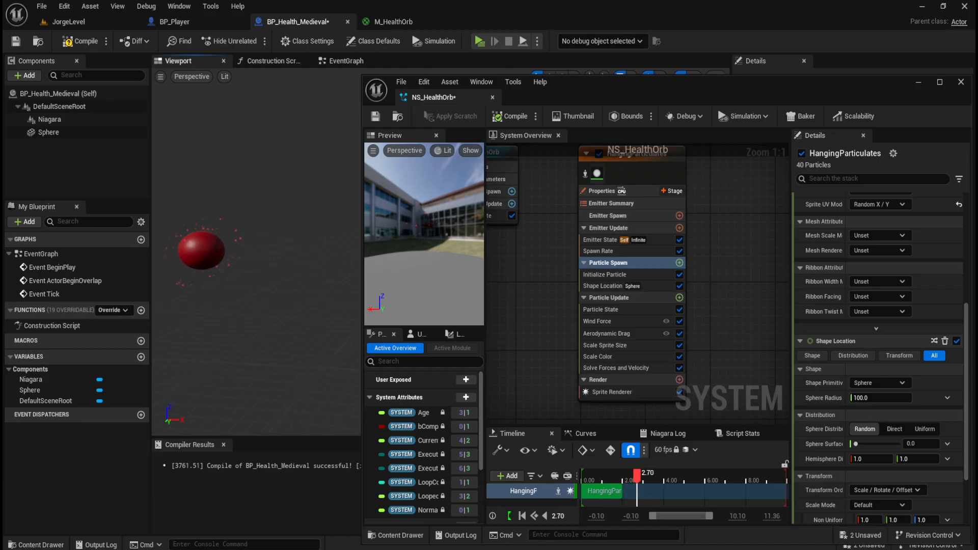
key("d")
key("a")
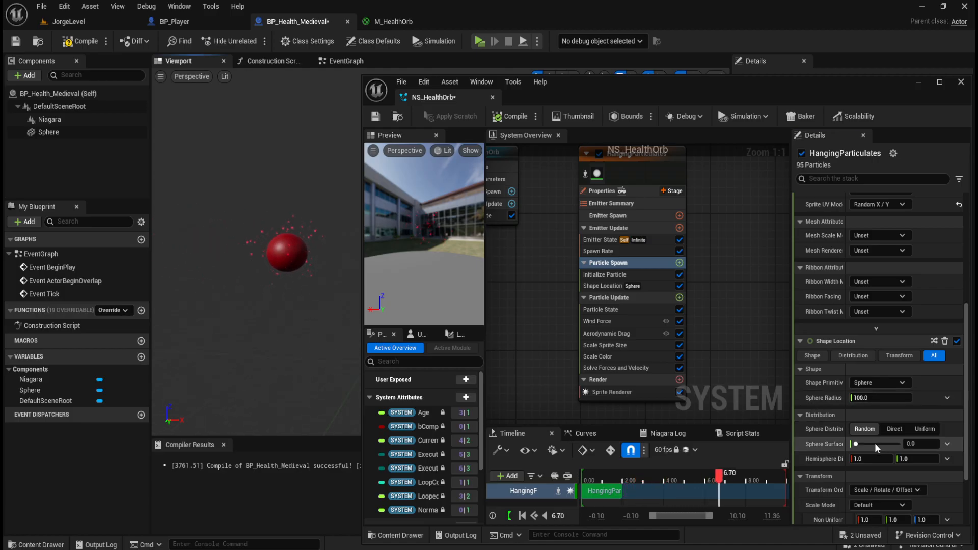
Try Sphere Radius values of about 125, 48 and 247 for the Shape Location
left_click_drag(866, 398, 889, 398)
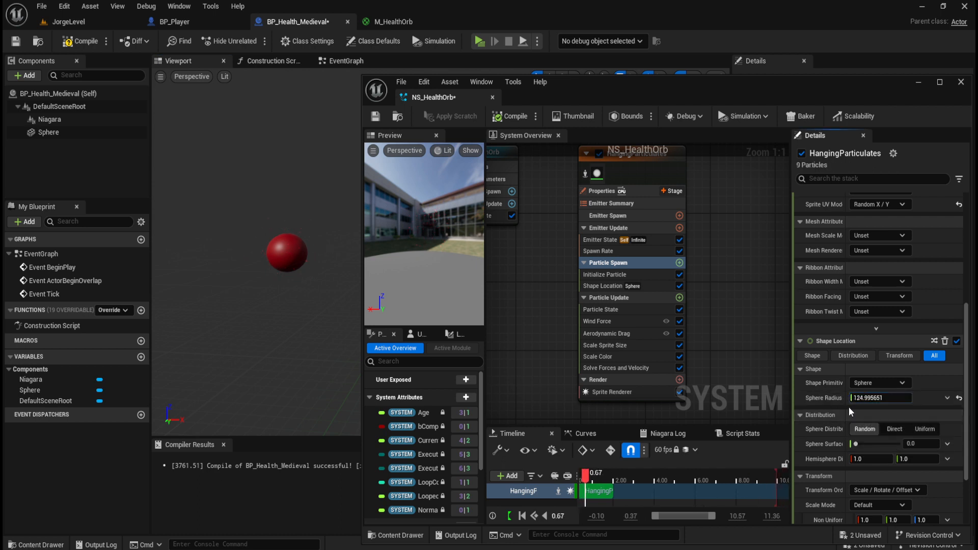
left_click_drag(857, 400, 892, 401)
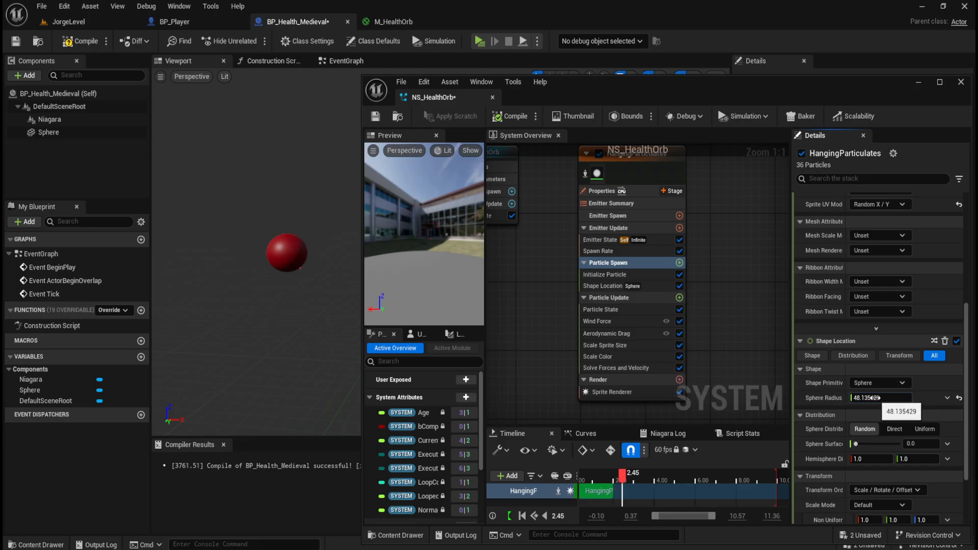
left_click_drag(866, 398, 885, 399)
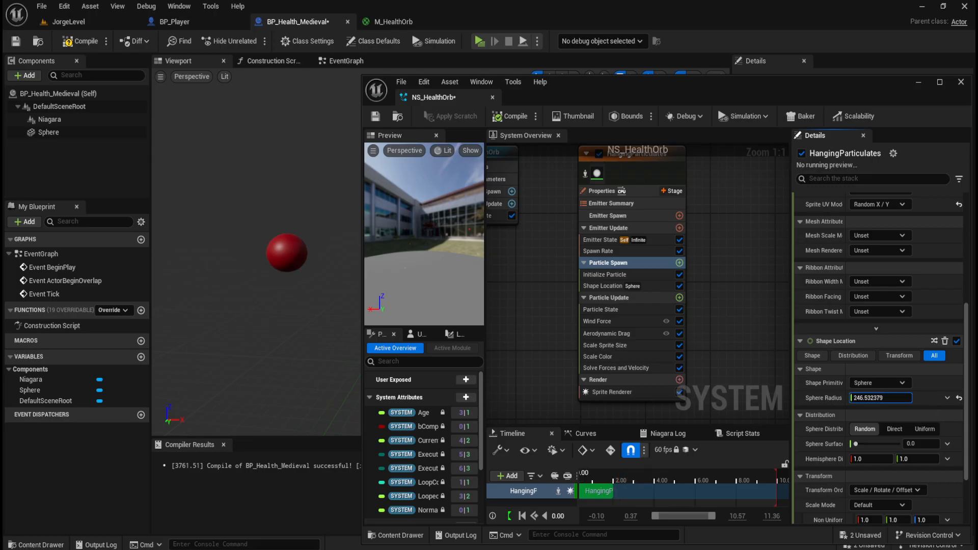
Set the Shape Location's Sphere Radius to 200 and check the particle spread around the red sphere
left_click(874, 399)
type("200.0")
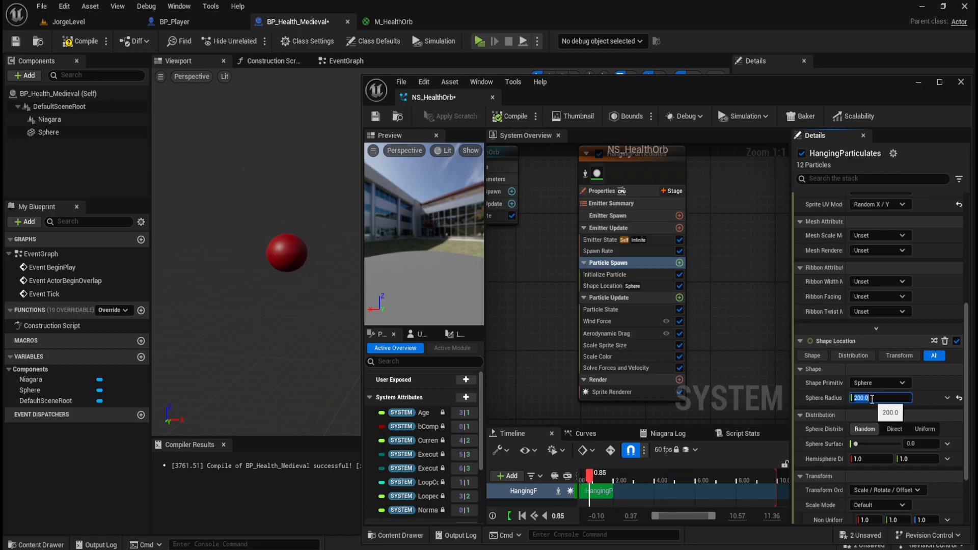
left_click_drag(255, 325, 258, 304)
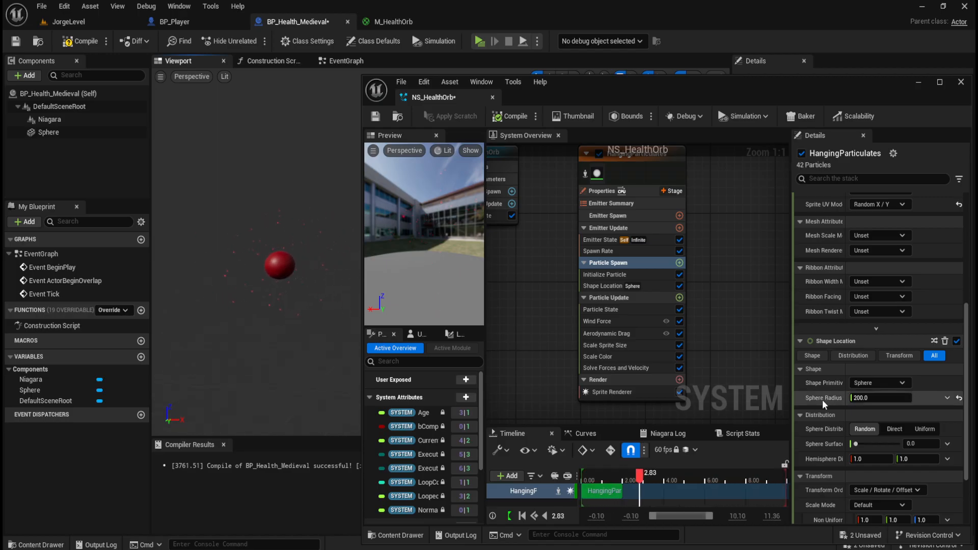
Set the Shape Location's Sphere Radius to 150 and look over the particle and sprite attributes above it
left_click(886, 399)
type("150")
key("Return")
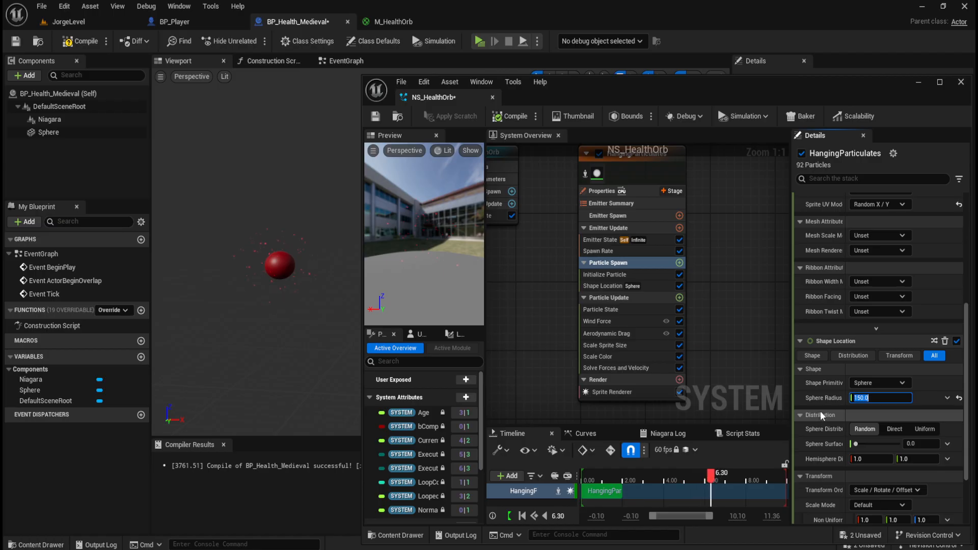
scroll(836, 314, "up", 5)
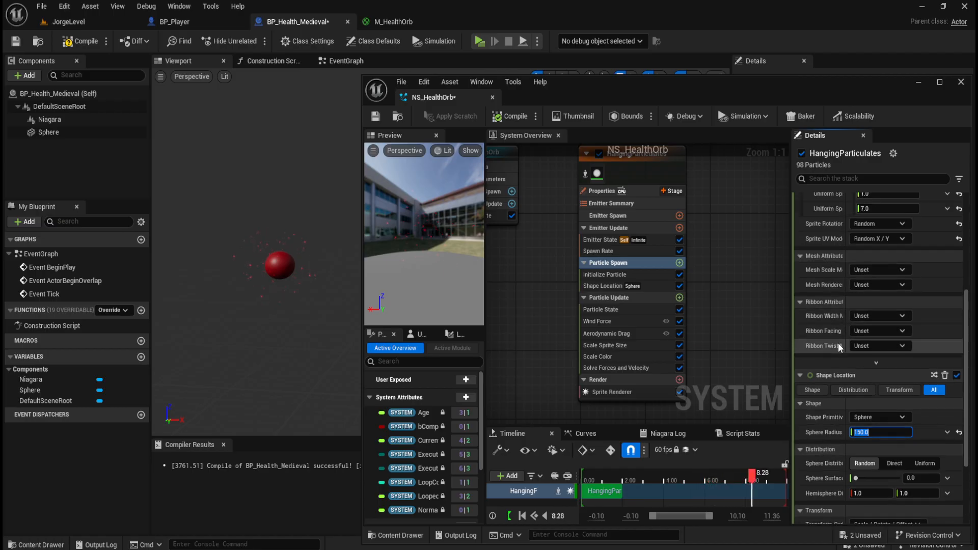
scroll(841, 391, "up", 3)
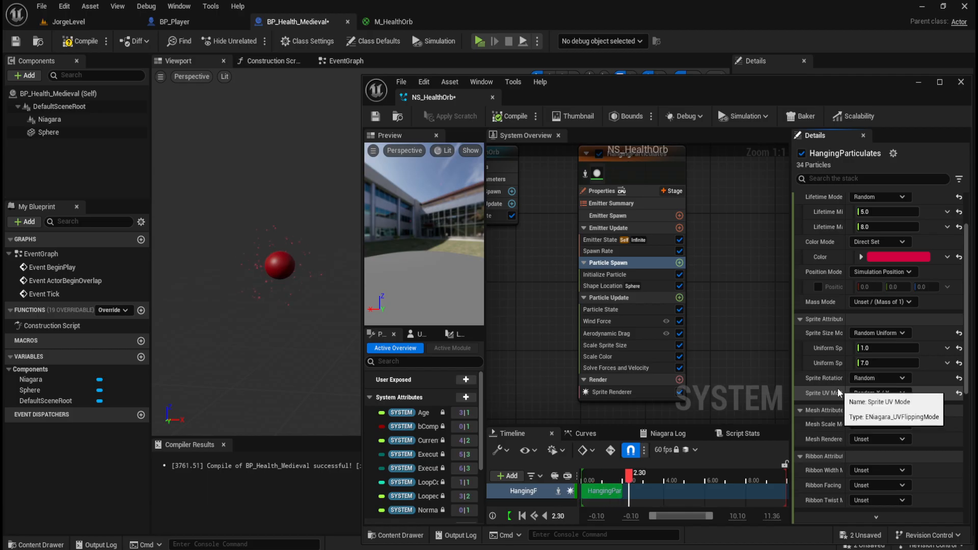
scroll(837, 388, "up", 1)
scroll(838, 387, "down", 3)
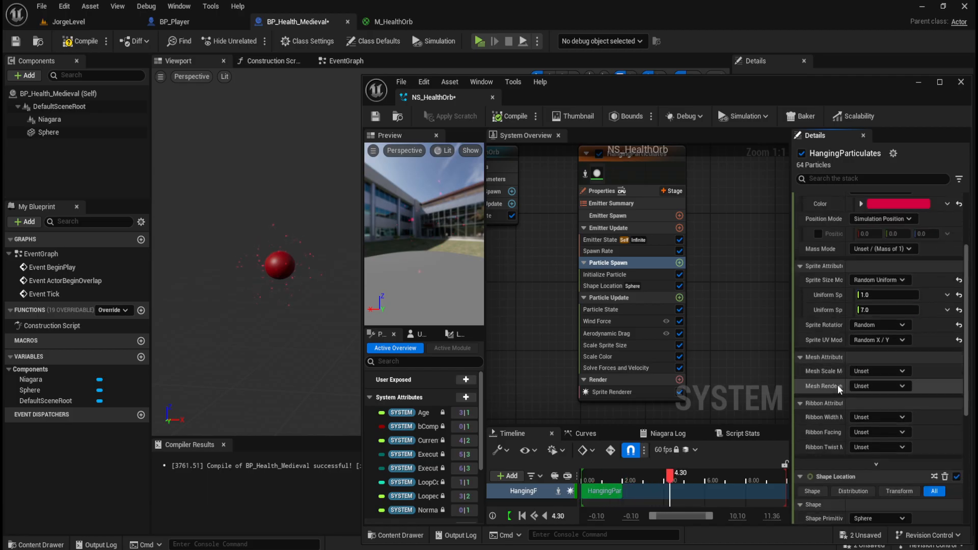
Try Sphere Surface Distribution values of 1.0 and 0.0 to compare the particle spread, leaving it at 0.0
scroll(840, 388, "down", 8)
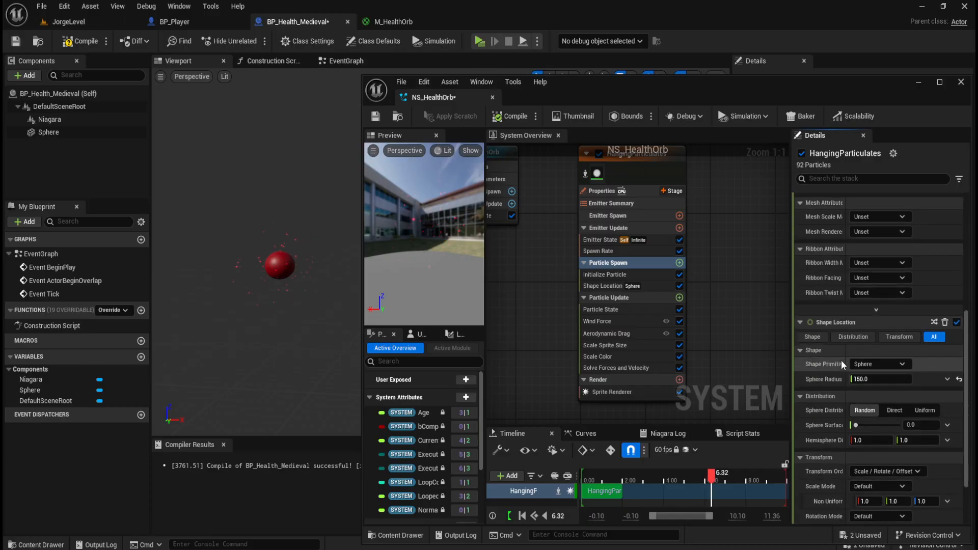
scroll(828, 390, "down", 1)
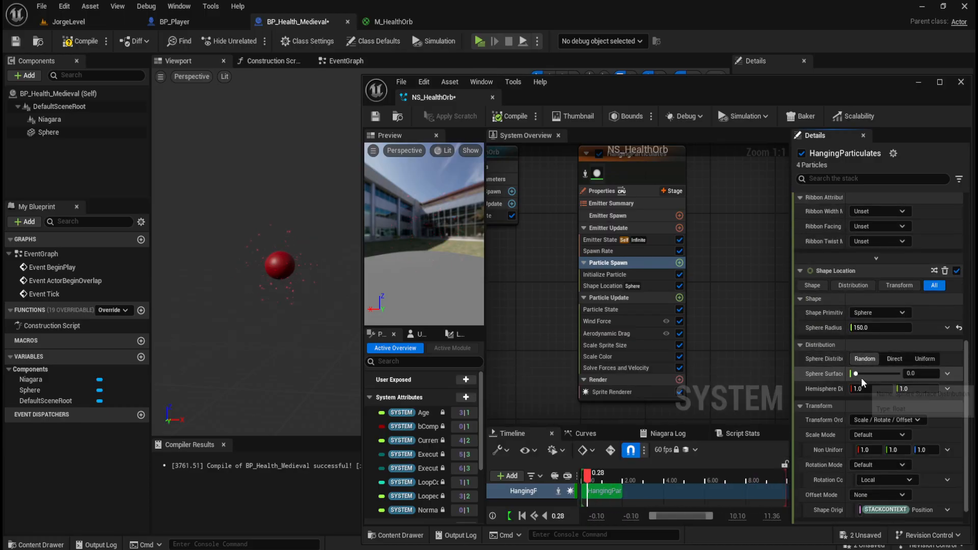
left_click_drag(858, 375, 908, 379)
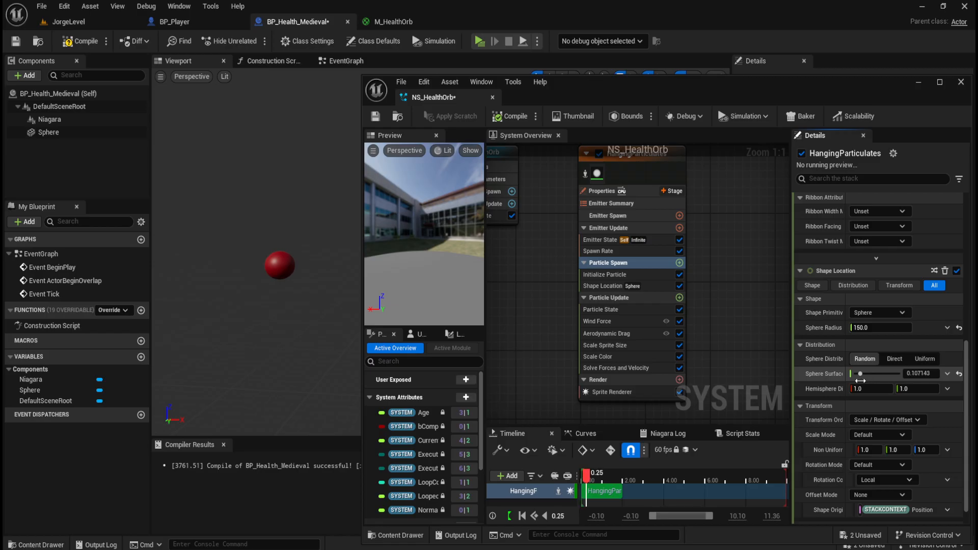
left_click_drag(856, 373, 901, 374)
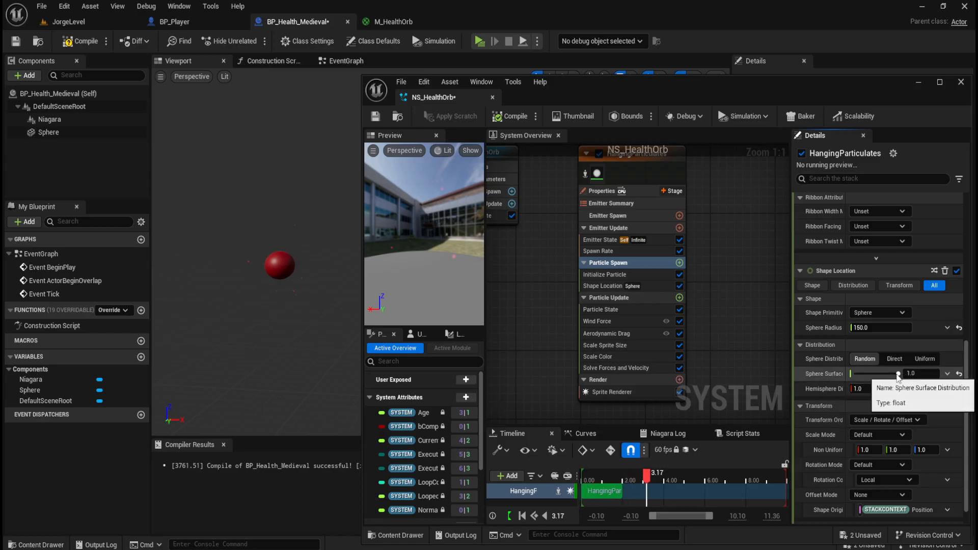
left_click_drag(898, 374, 828, 377)
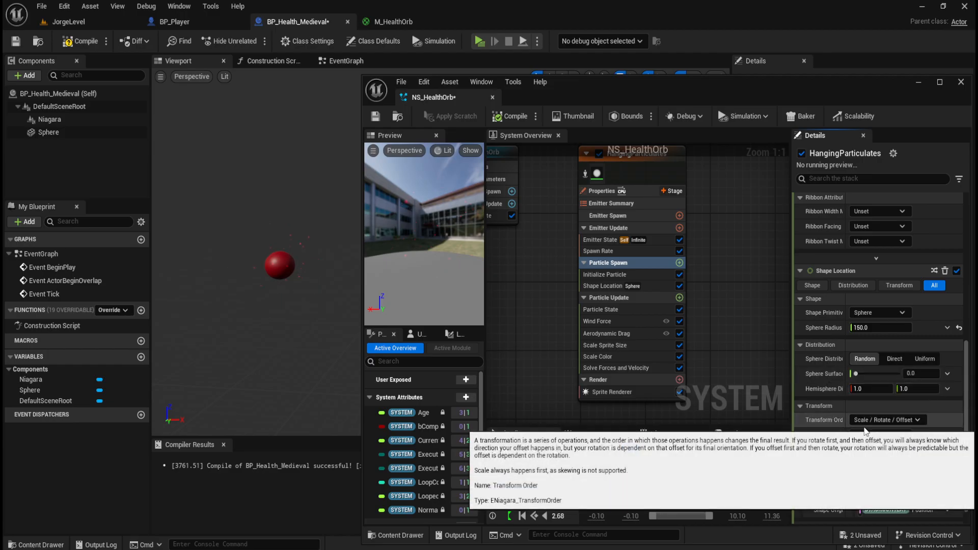
left_click_drag(857, 374, 907, 377)
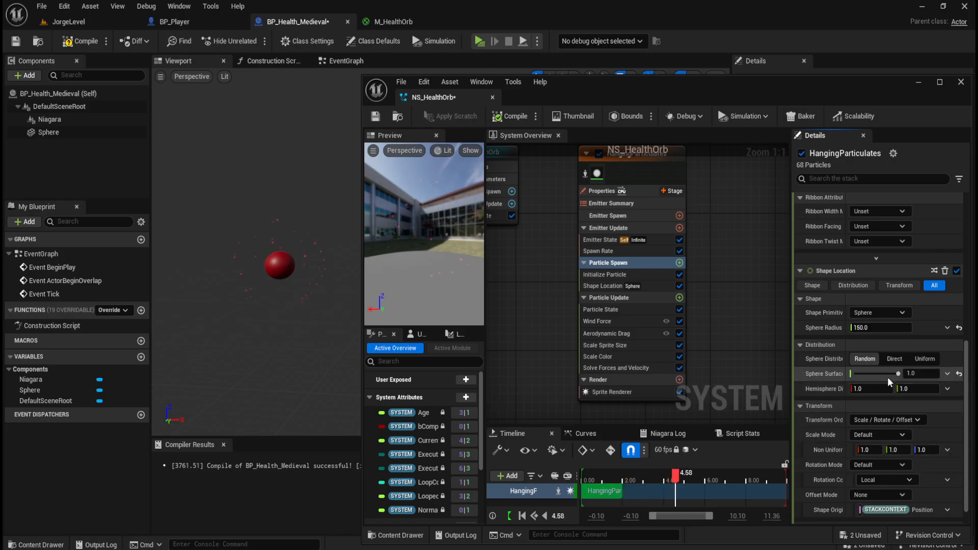
left_click_drag(889, 375, 870, 378)
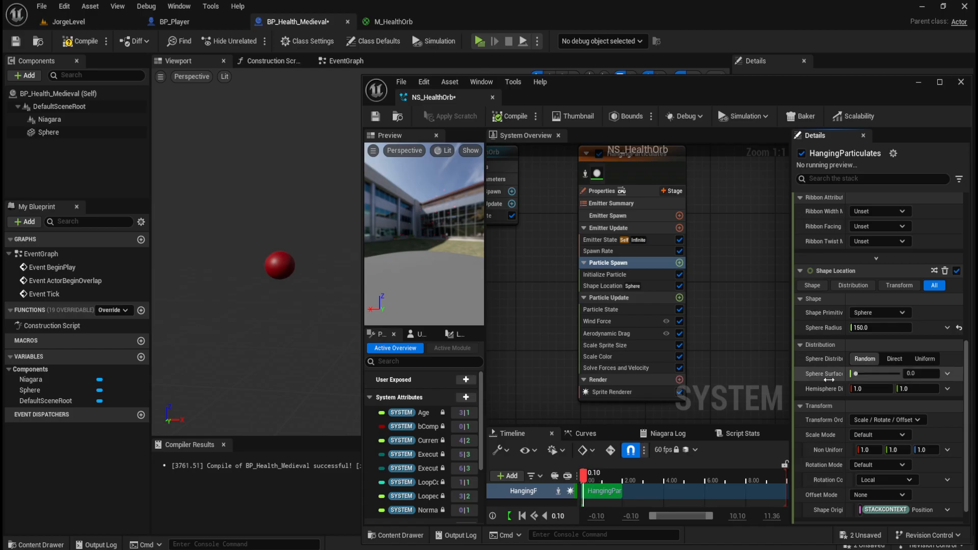
right_click(861, 382)
left_click(872, 392)
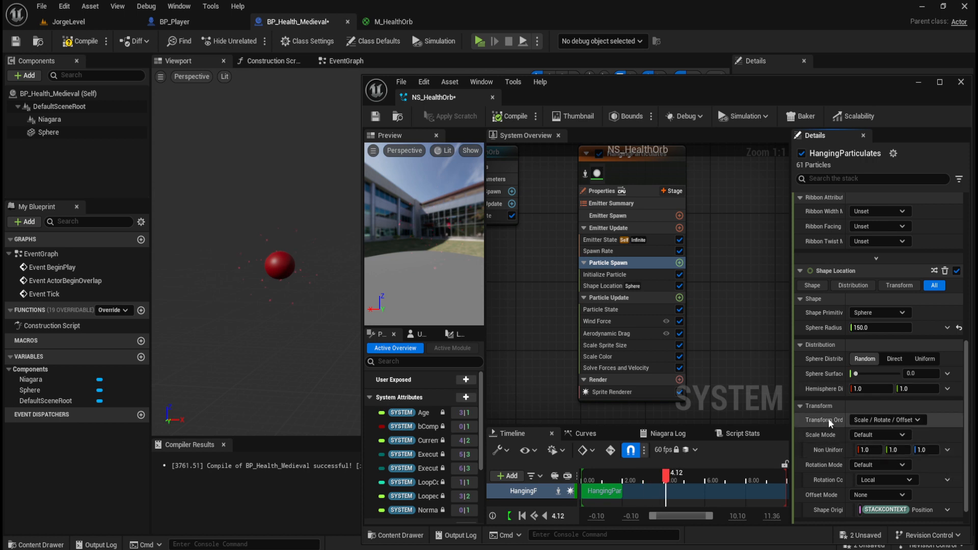
Try Yaw / Pitch / Roll as the Shape Location's Rotation Mode and switch it to Axis Angle
scroll(828, 418, "down", 1)
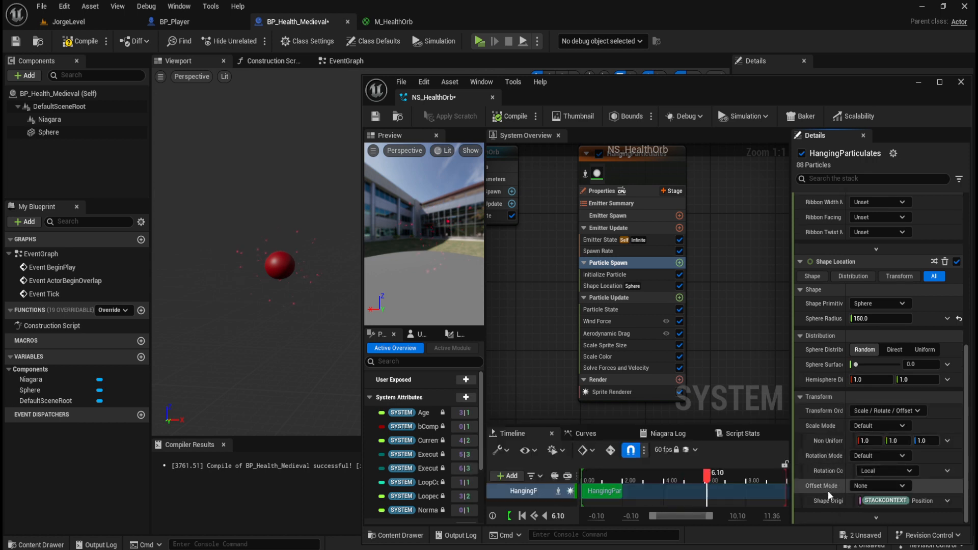
left_click(885, 455)
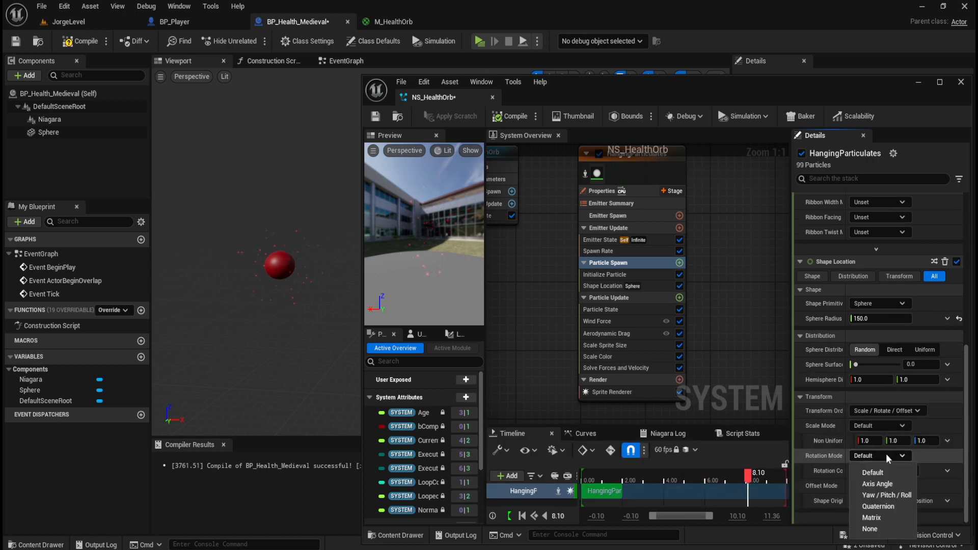
left_click(896, 496)
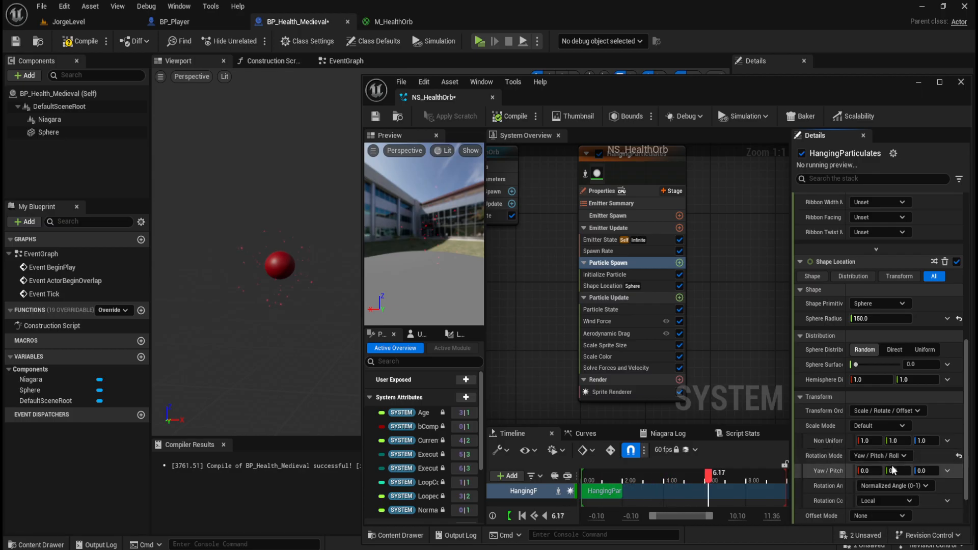
left_click(881, 456)
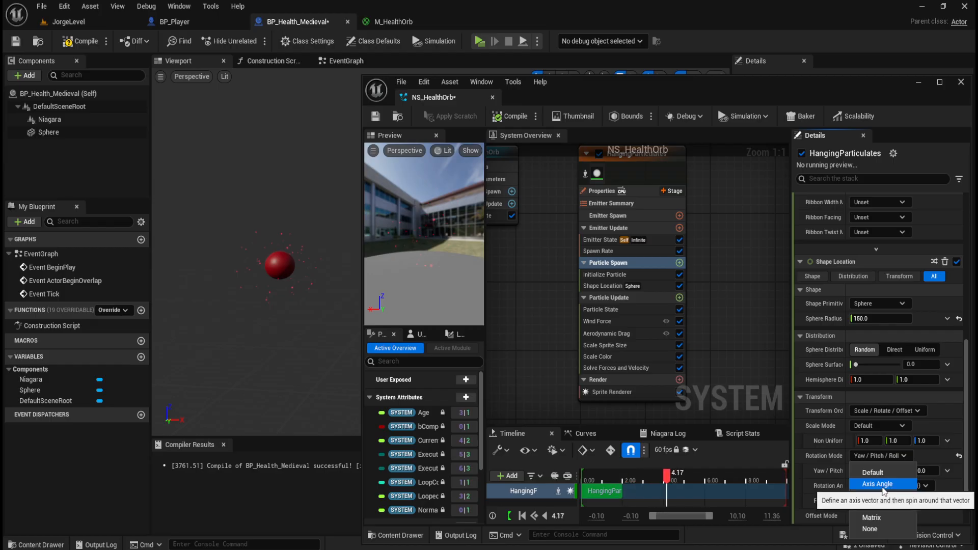
left_click(885, 485)
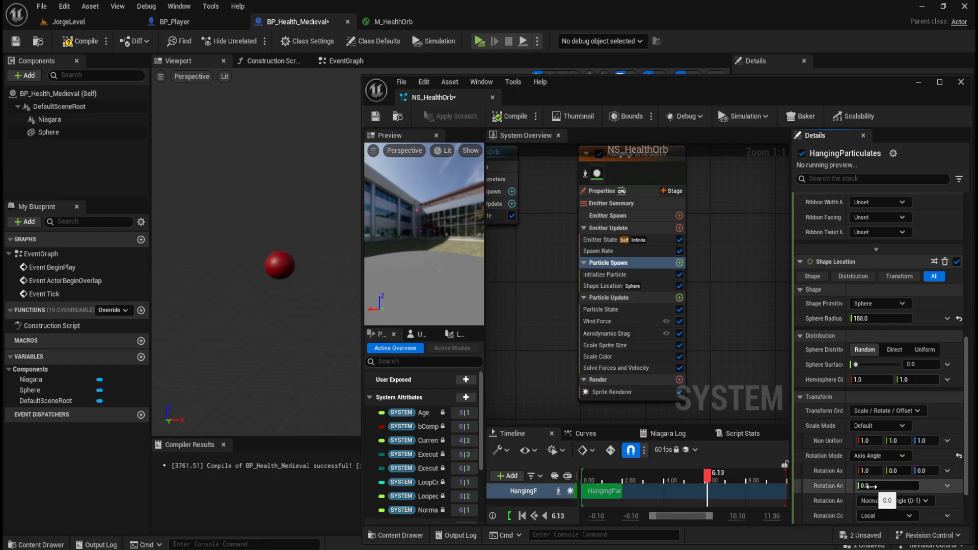
Try Rotation Angle values of about 700 and 0.78 and reset the angle to 0
mouse_move(872, 485)
left_mouse_down()
mouse_move(897, 485)
mouse_move(868, 487)
left_mouse_up()
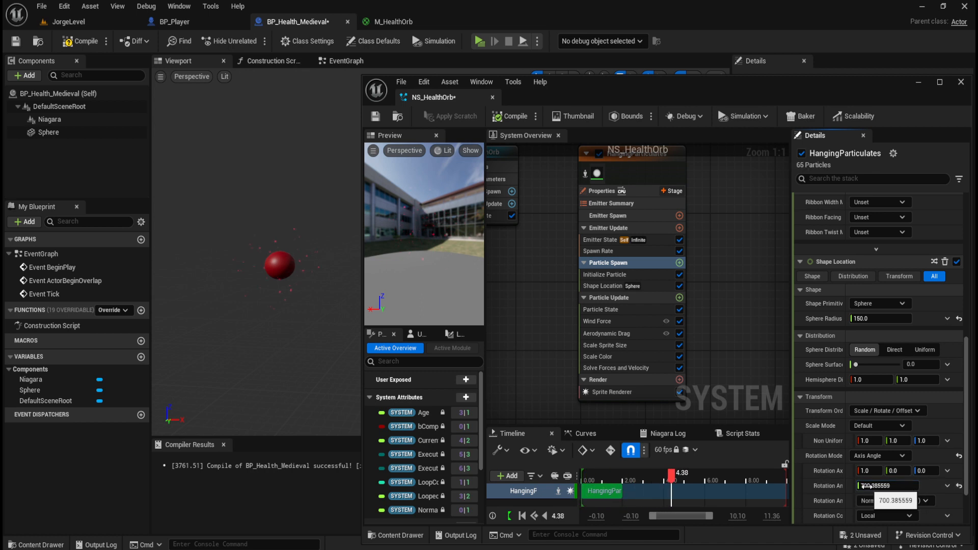
left_click_drag(866, 487, 863, 487)
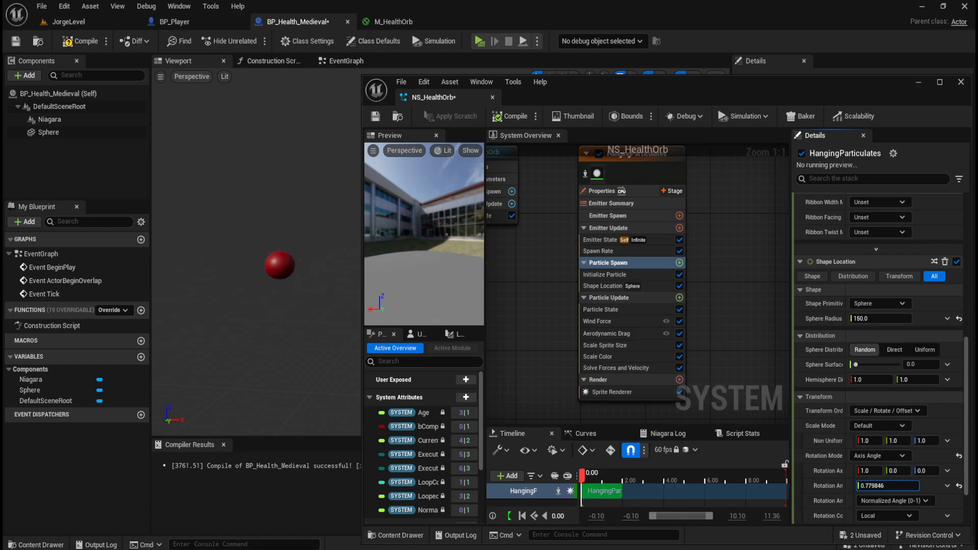
left_click(959, 486)
left_click(891, 486)
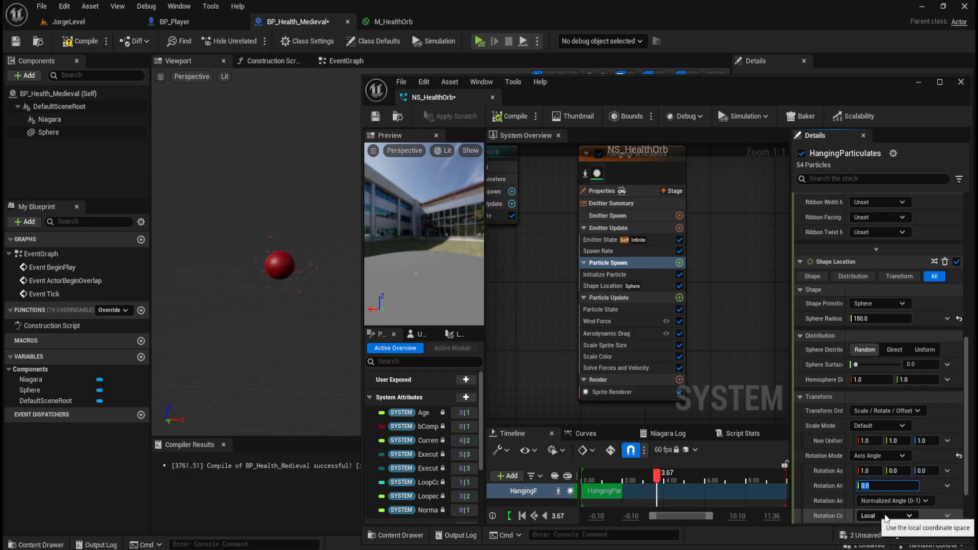
Switch the Rotation Mode back to Yaw / Pitch / Roll, try a pitch of 90 and return it to 0
left_click(889, 456)
left_click(882, 495)
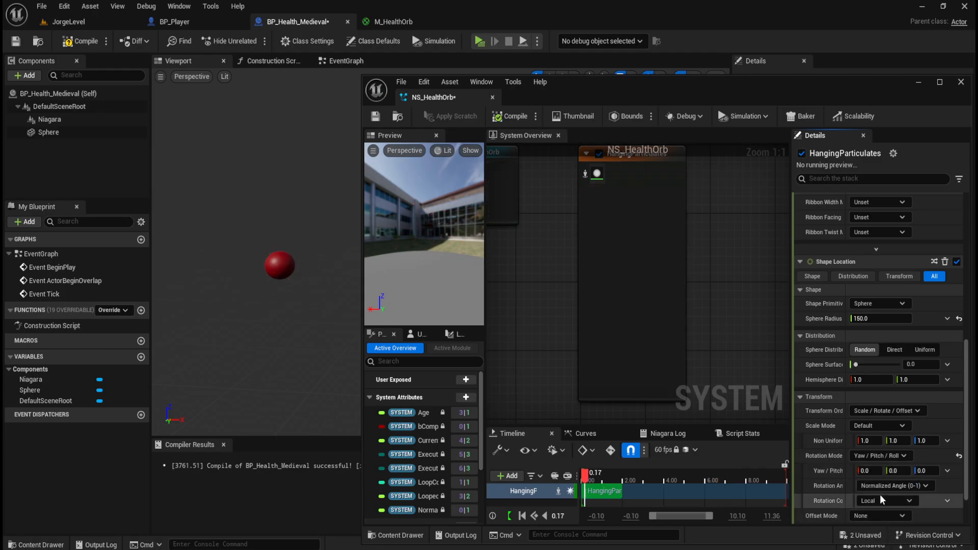
left_click(897, 471)
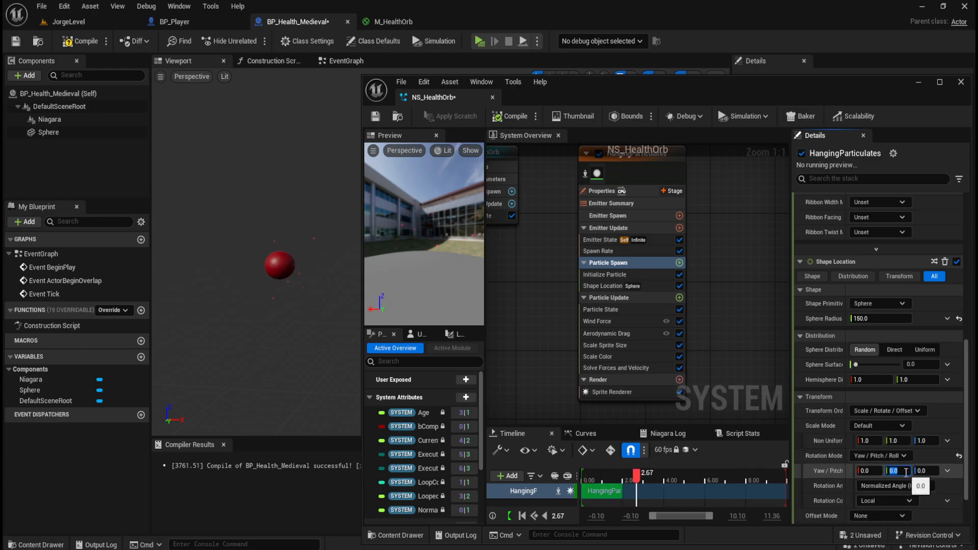
type("90")
key("Return")
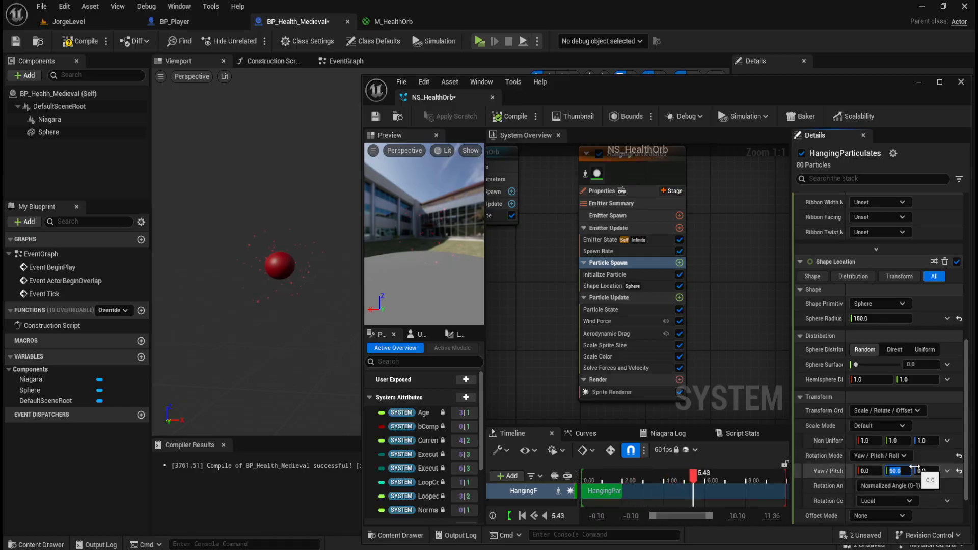
type("0")
key("Return")
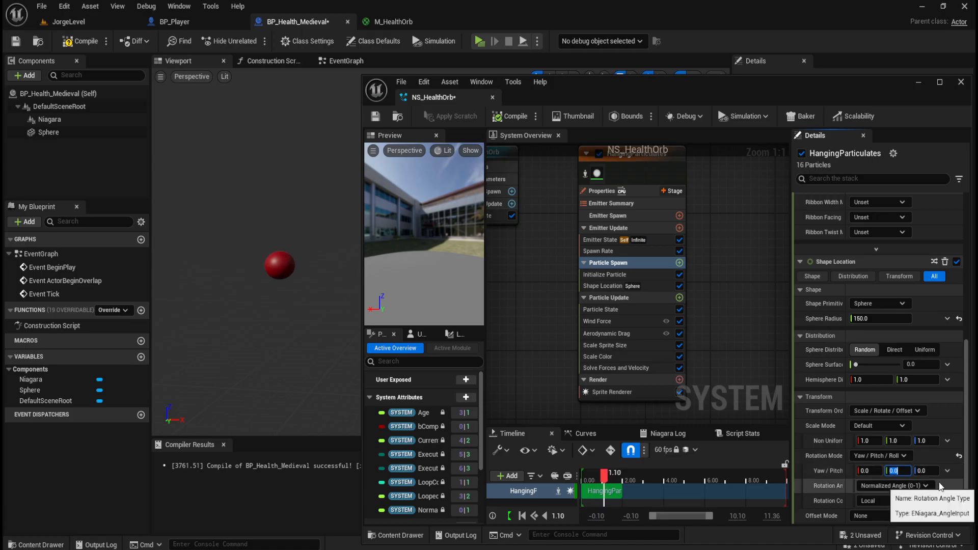
Set the roll component of Yaw / Pitch / Roll to 360 and inspect the particles around the red sphere up close
left_click(924, 471)
type("36")
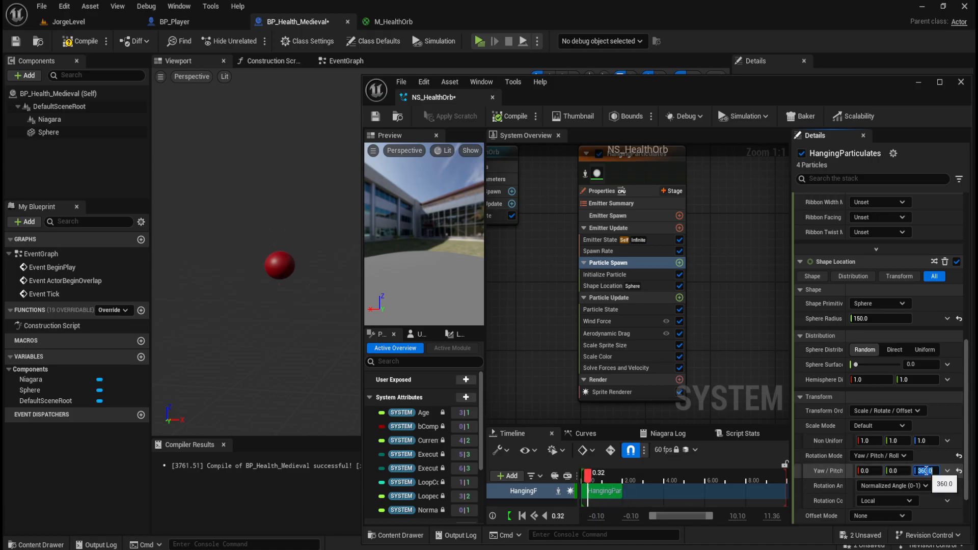
type("0")
key("Return")
scroll(234, 267, "up", 4)
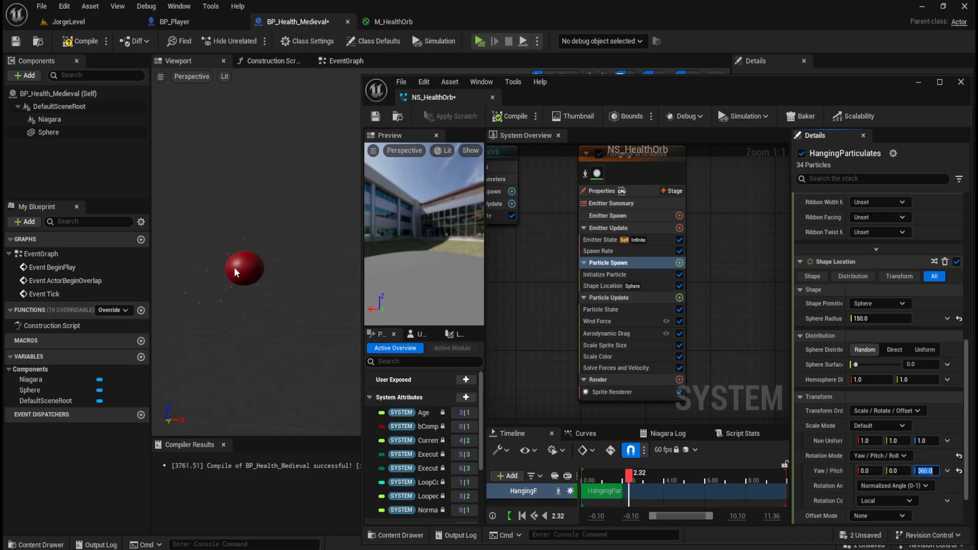
right_click_drag(231, 277, 225, 304)
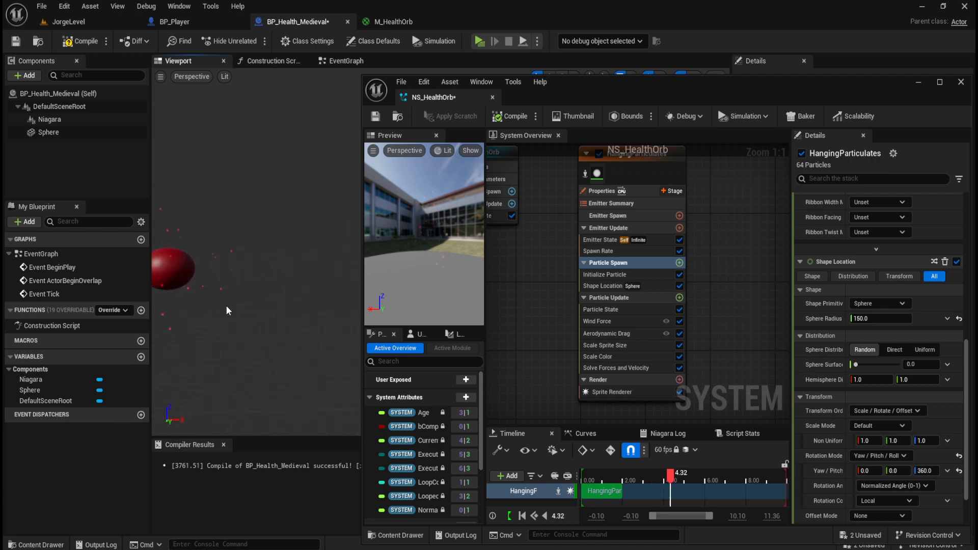
middle_click_drag(225, 304, 173, 303)
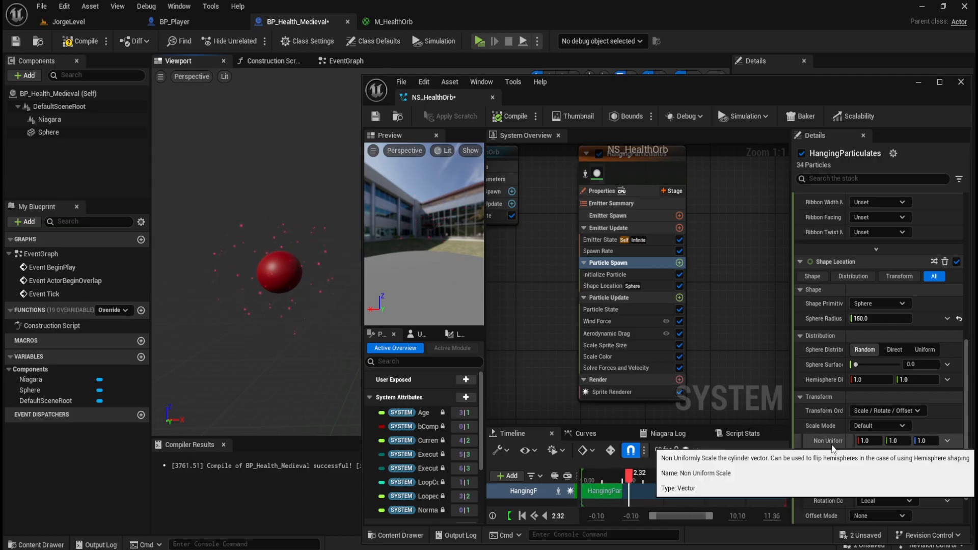
scroll(833, 447, "down", 1)
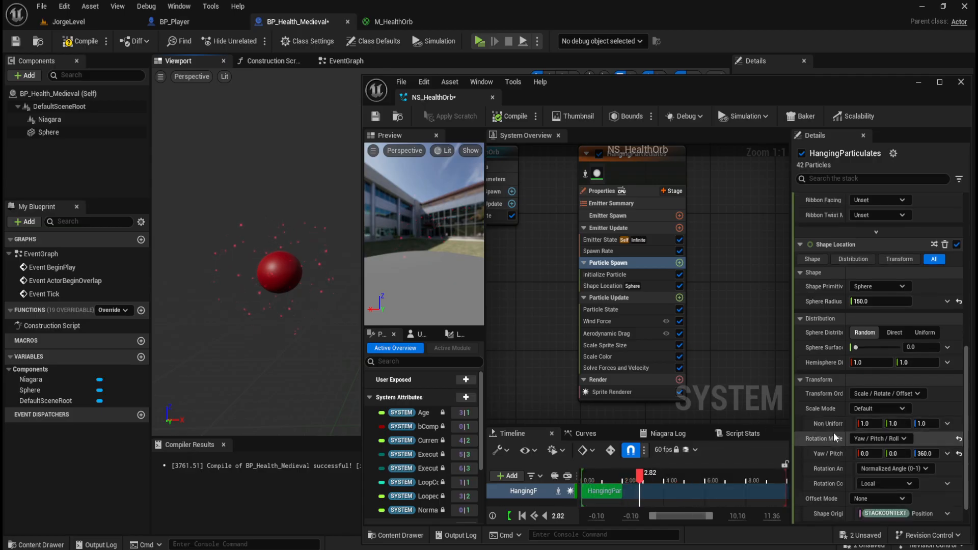
left_click(903, 396)
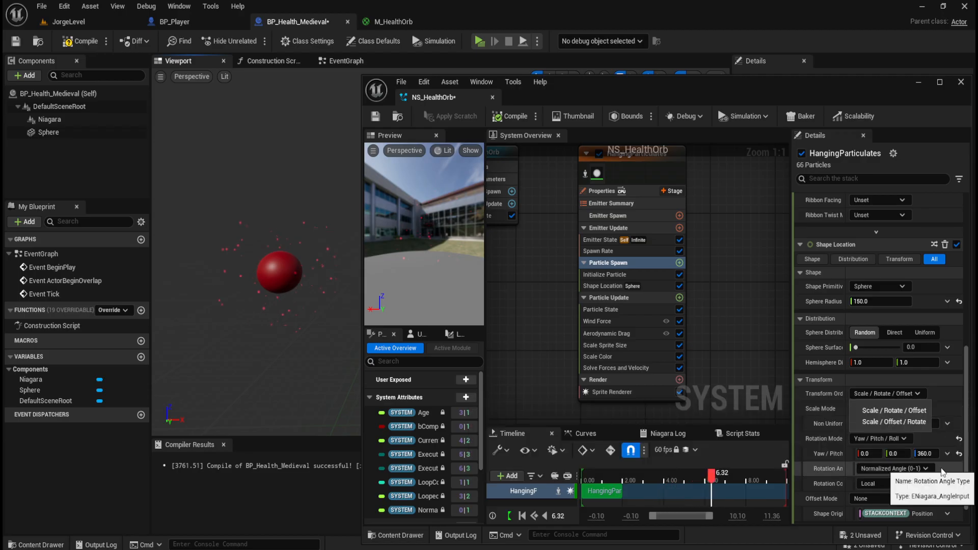
scroll(967, 419, "down", 1)
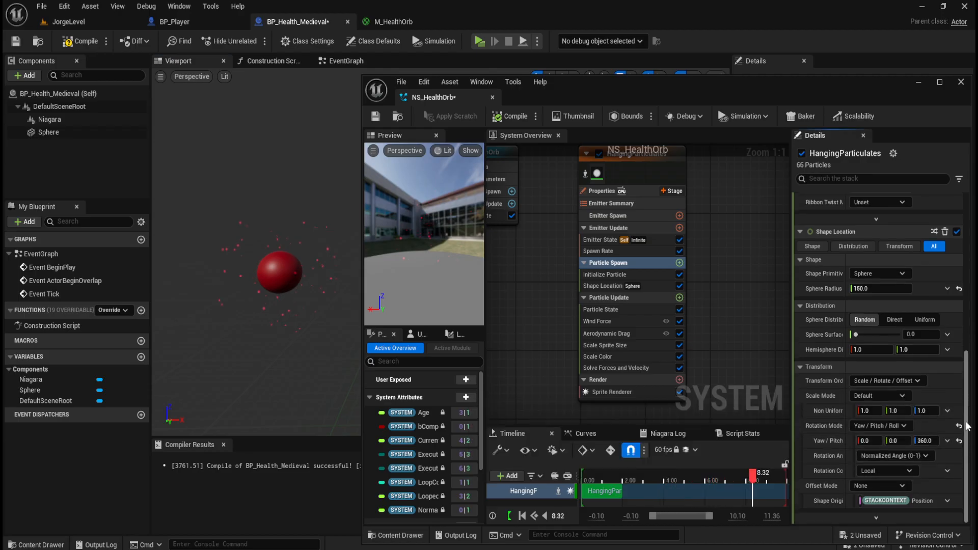
Switch the Shape Location's Rotation Mode to Axis Angle and set its Rotation Axis to 0, 0, 360
left_click(892, 425)
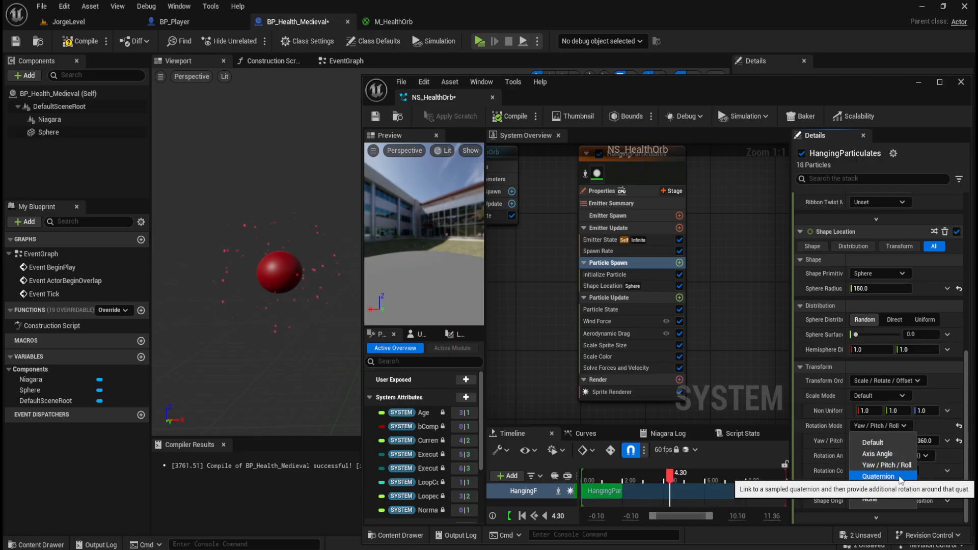
left_click(897, 455)
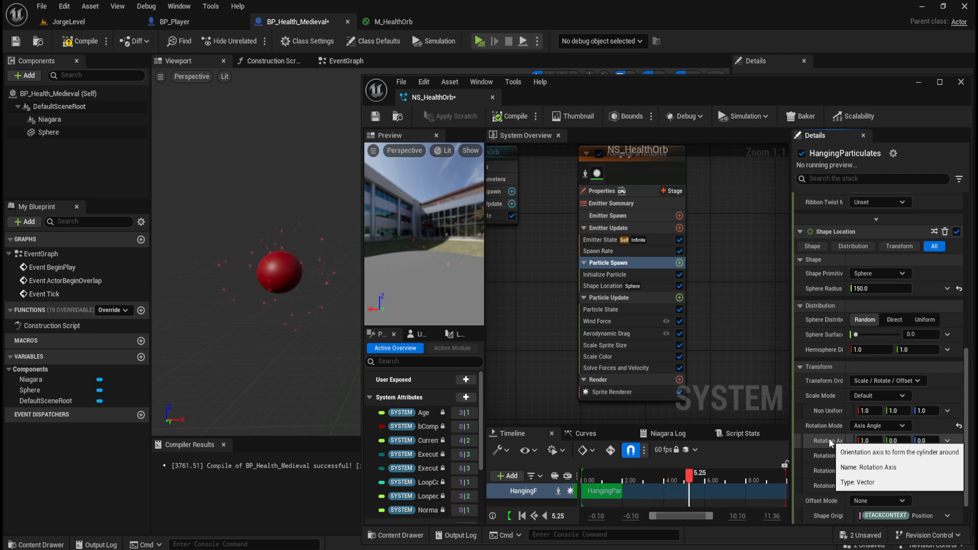
left_click(869, 441)
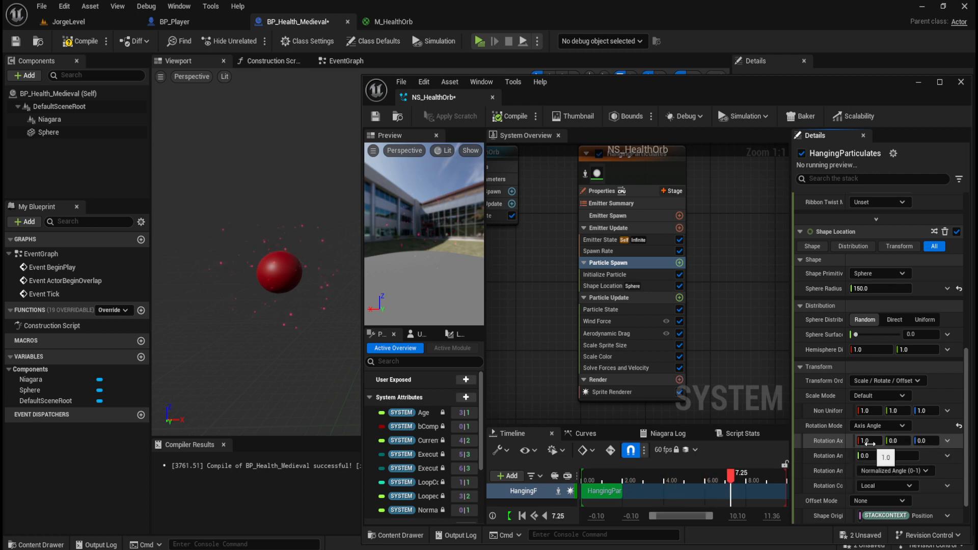
type("0")
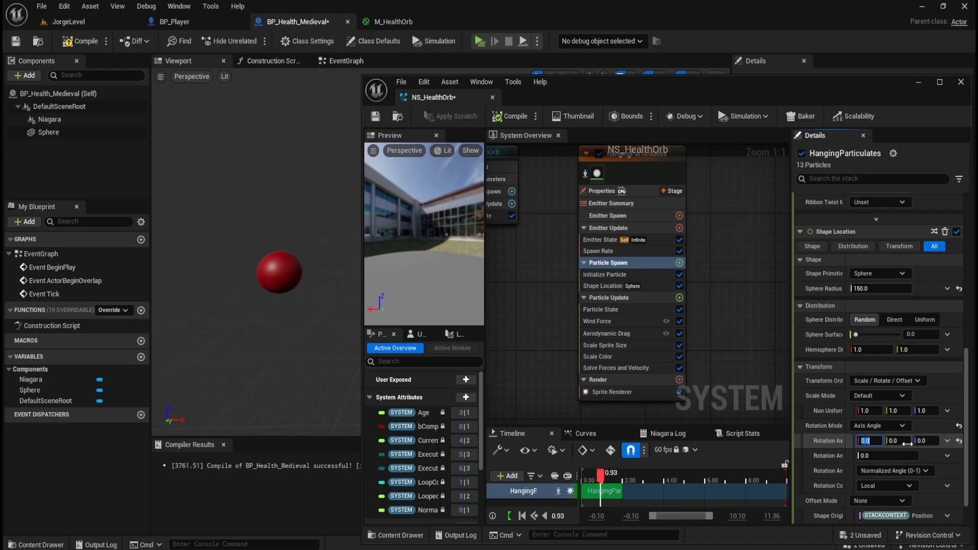
left_click(922, 442)
type("36")
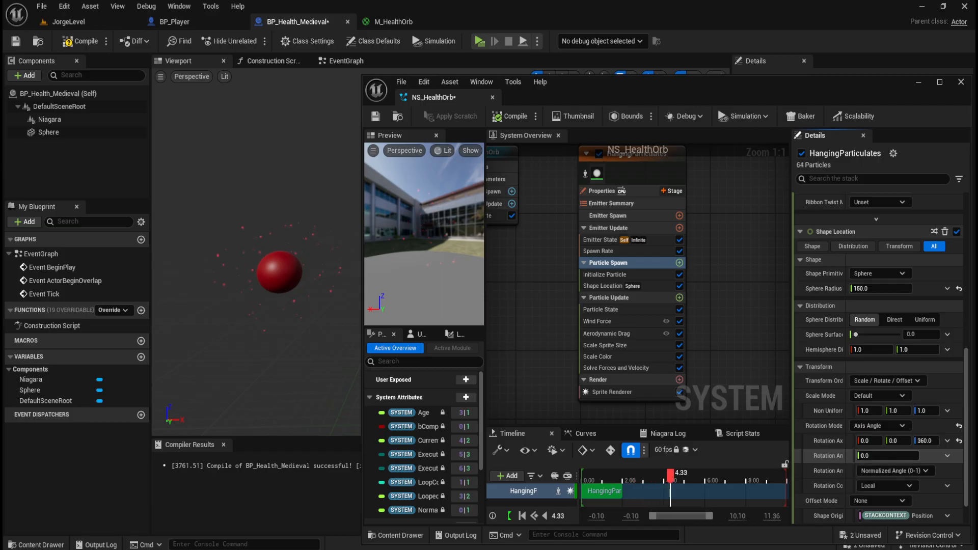
Try a Rotation Angle of about 820 and the World rotation coordinate space, restoring the angle to 0 and the space to Local
left_click_drag(861, 454, 873, 454)
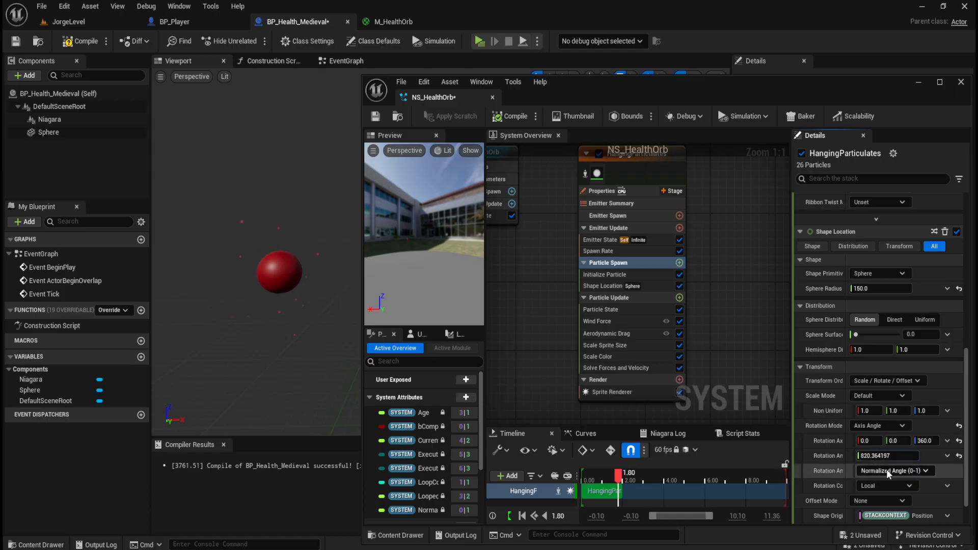
left_click_drag(874, 456, 834, 487)
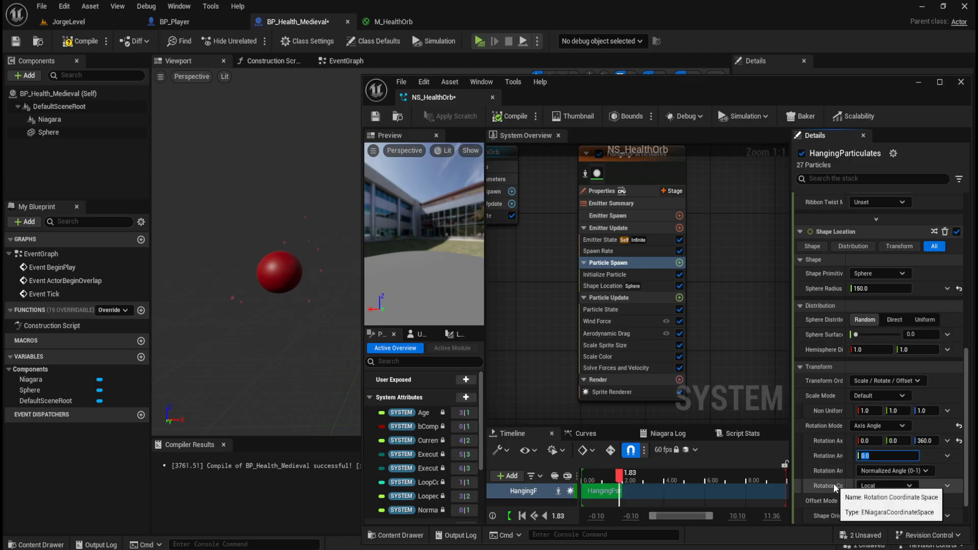
left_click(895, 486)
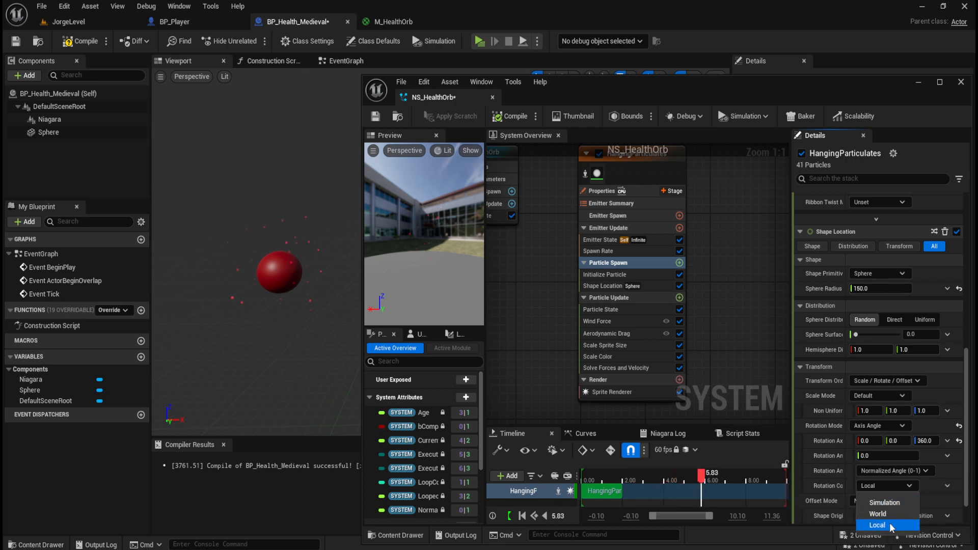
left_click(895, 516)
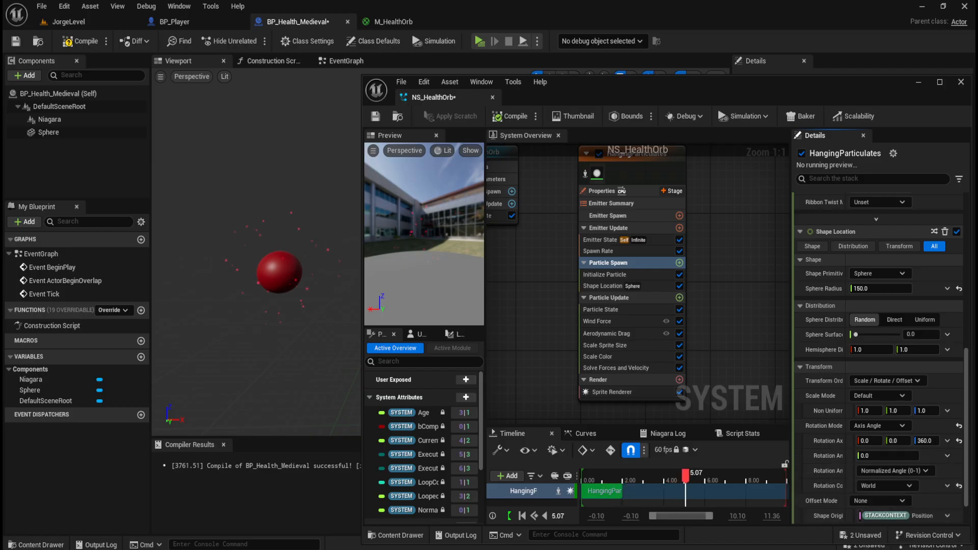
left_click(894, 489)
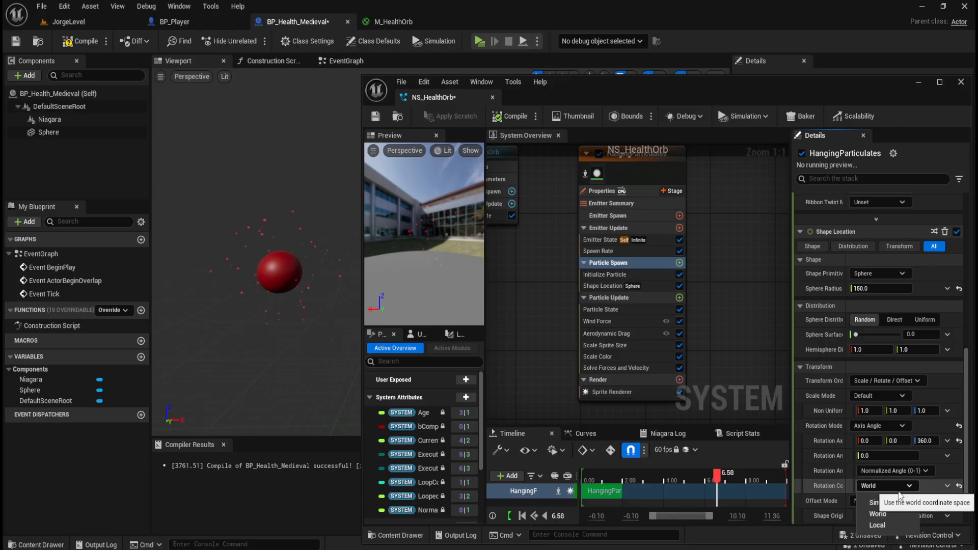
left_click(877, 526)
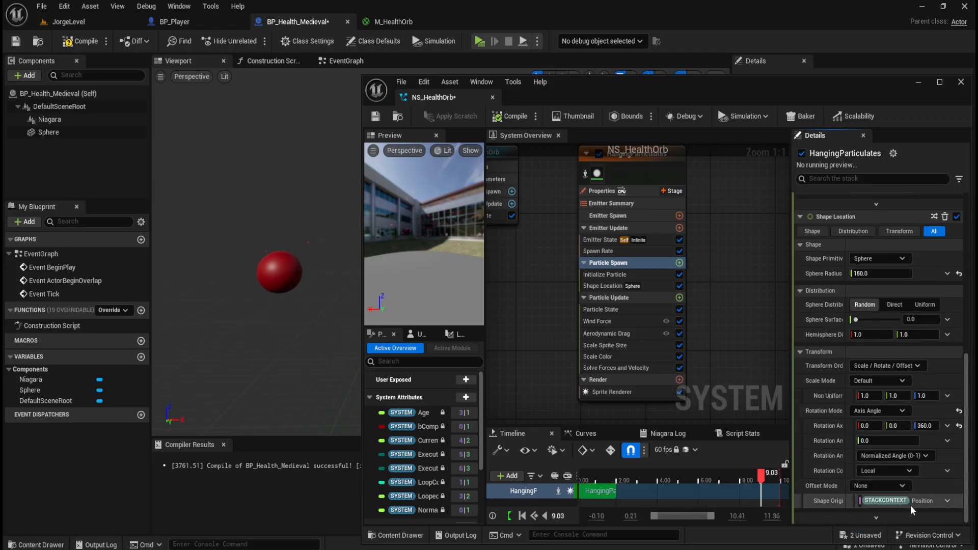
Change the rotation angle's input unit to Degrees and inspect the particles around the red sphere up close
left_click(892, 456)
left_click(914, 475)
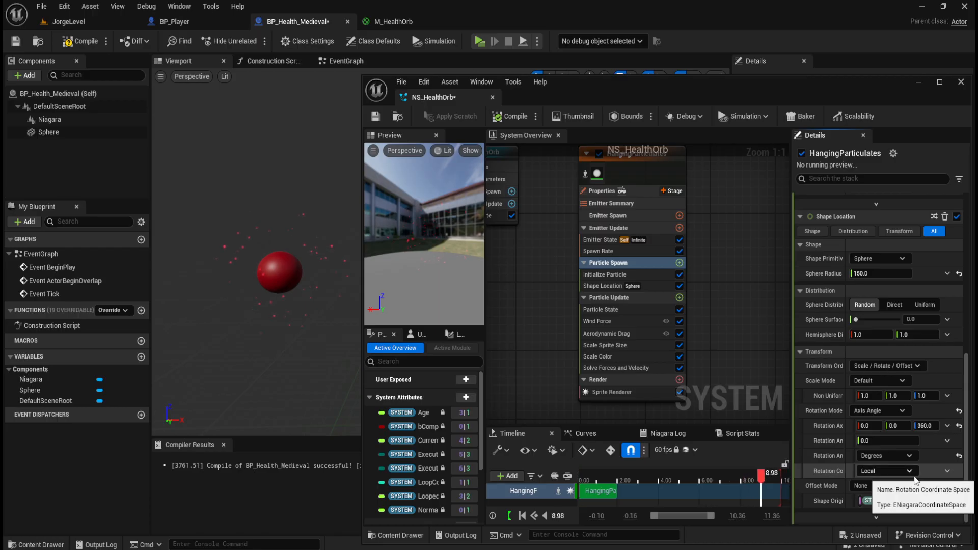
left_click_drag(276, 297, 235, 298)
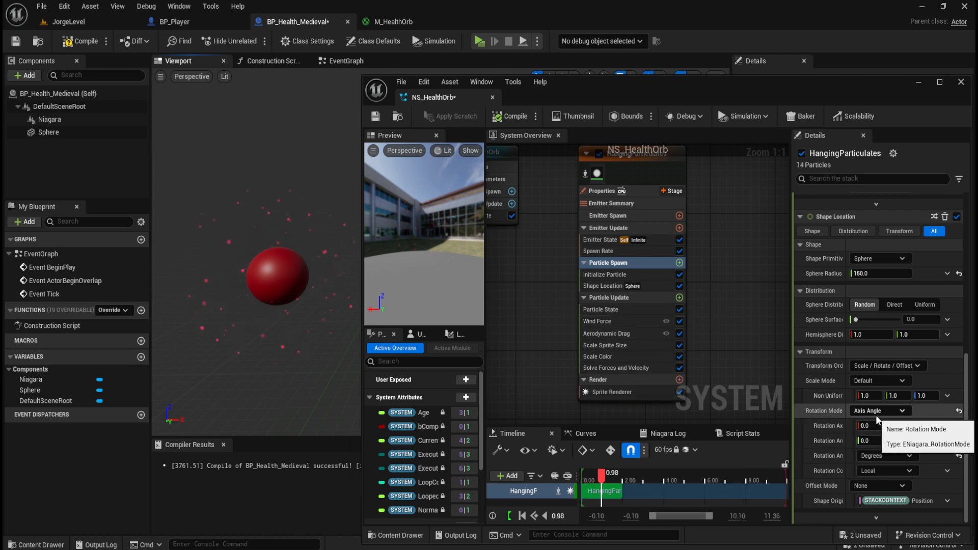
scroll(833, 426, "up", 3)
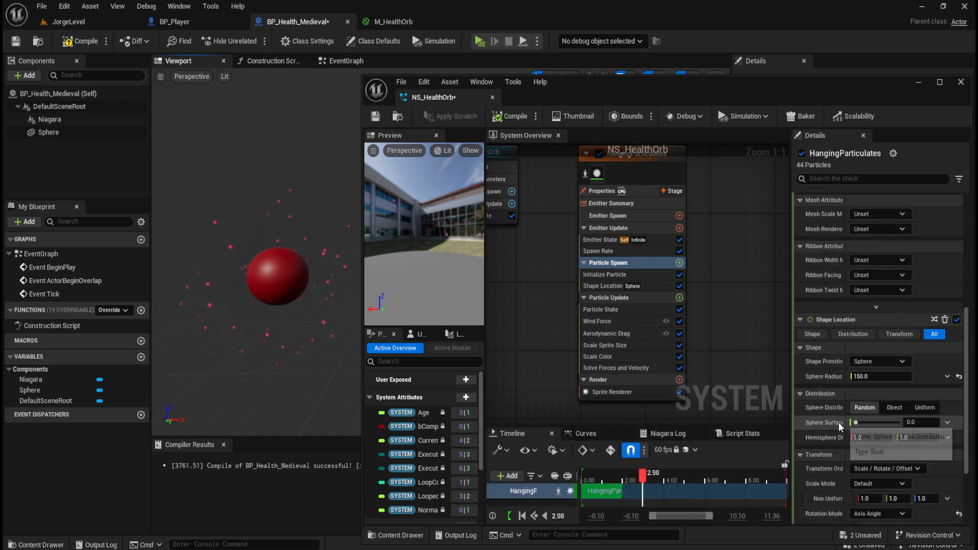
scroll(839, 423, "down", 2)
Reset the Shape Location's Rotation Mode to Default in the Particle Spawn settings
left_click(610, 299)
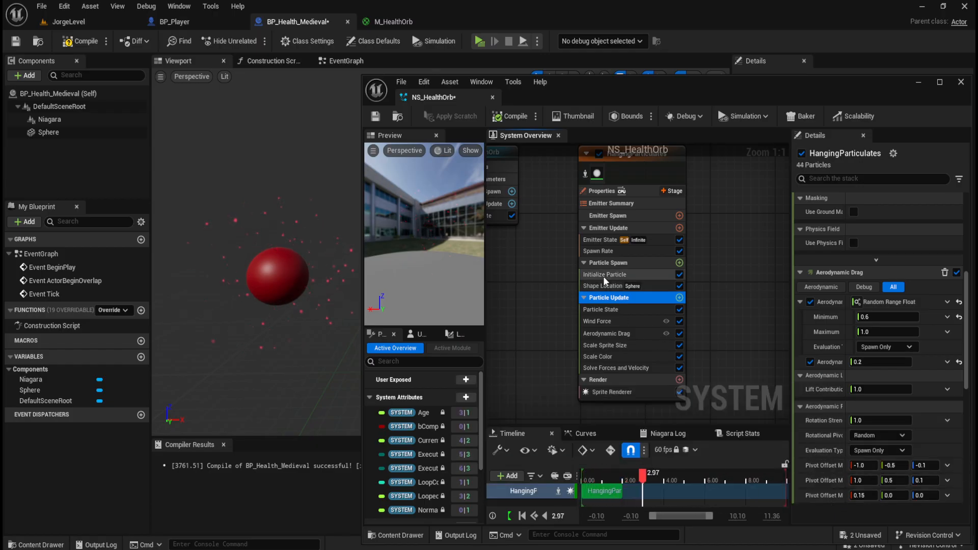
left_click(608, 262)
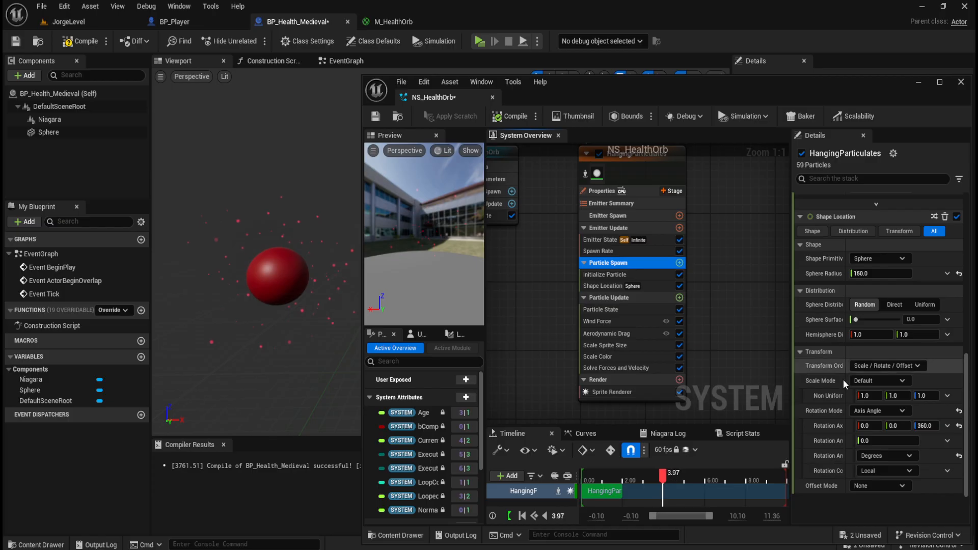
left_click(886, 366)
left_click(886, 383)
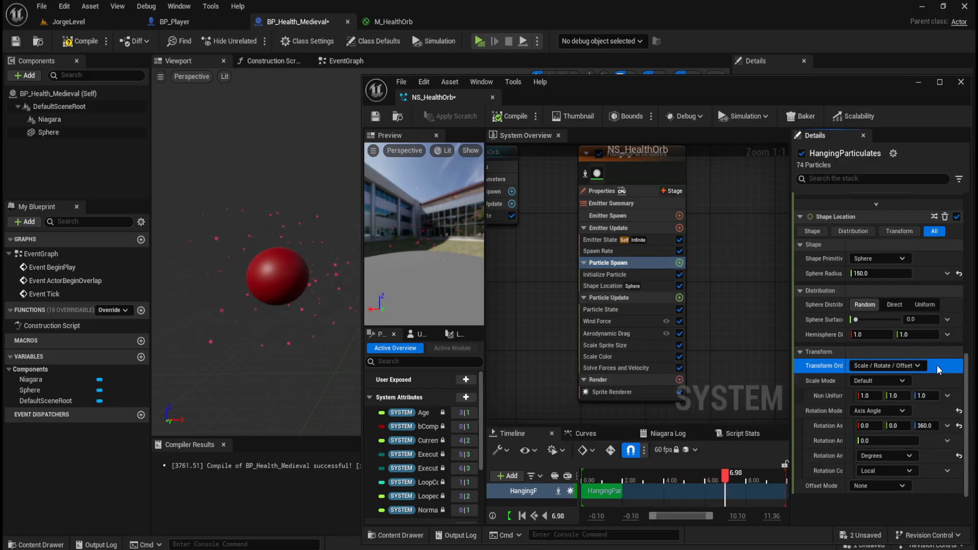
left_click(894, 410)
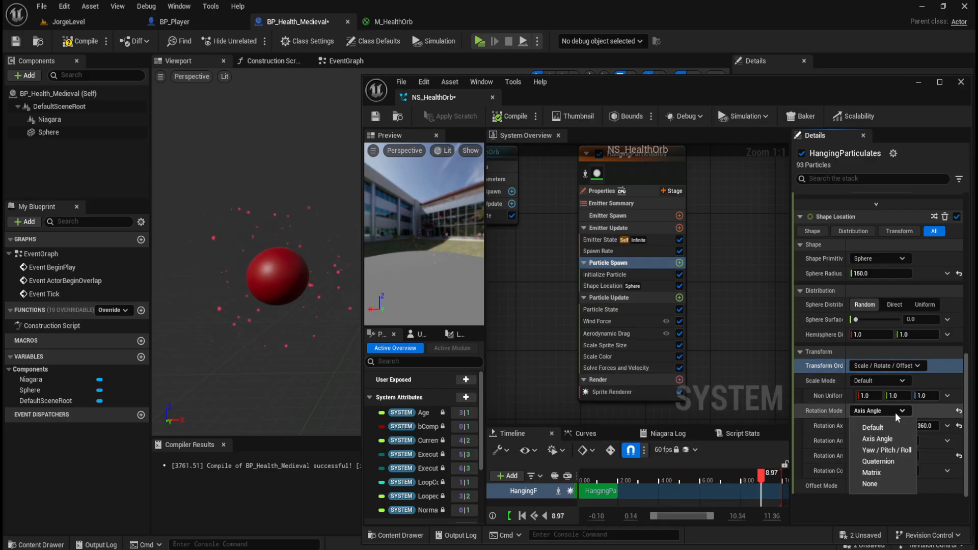
left_click(871, 424)
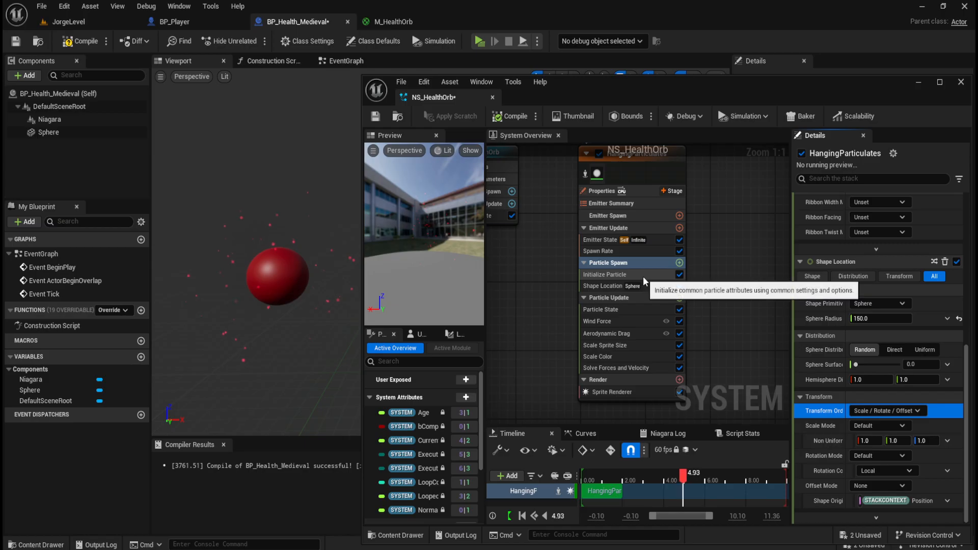
Compare the settings of Initialize Particle, Shape Location and Particle Update in the HangingParticulates emitter
left_click(604, 275)
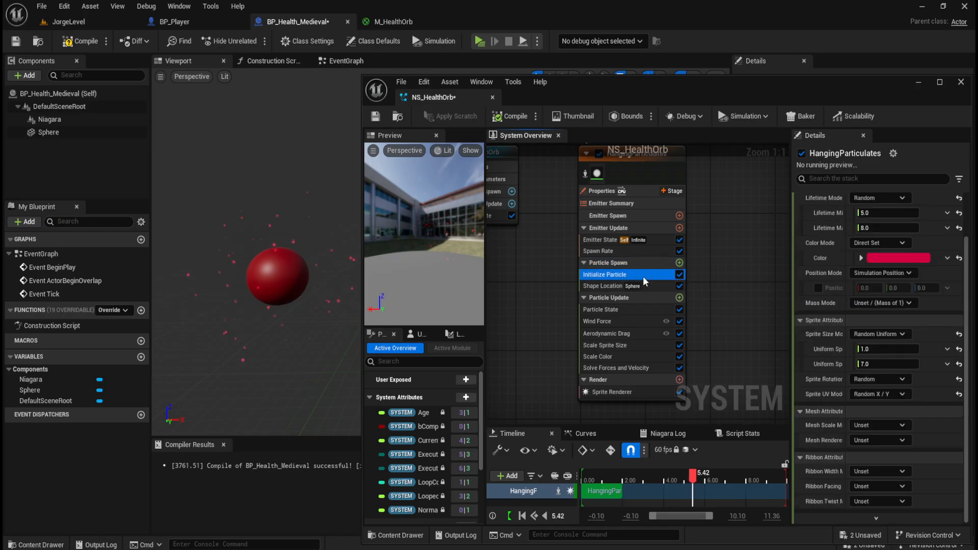
left_click(604, 287)
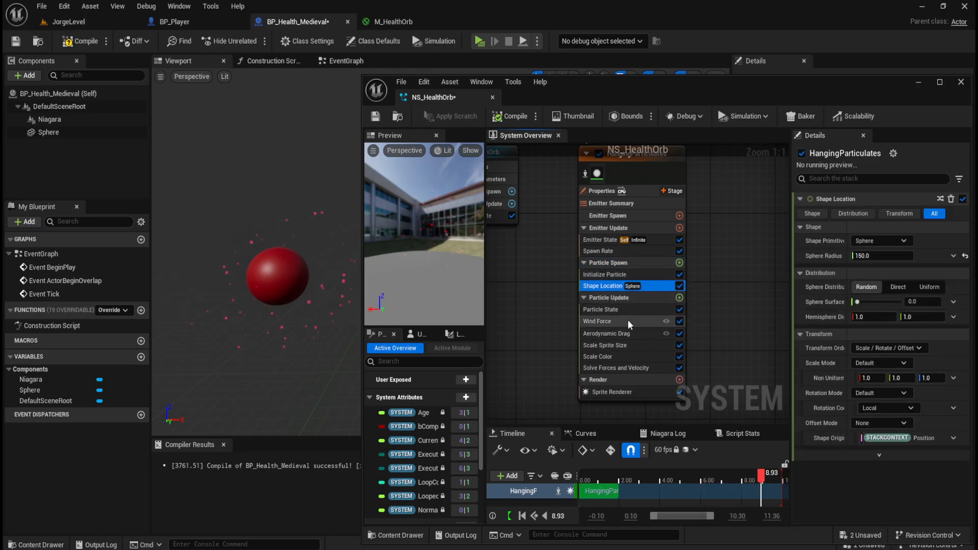
left_click(617, 297)
scroll(633, 335, "down", 2)
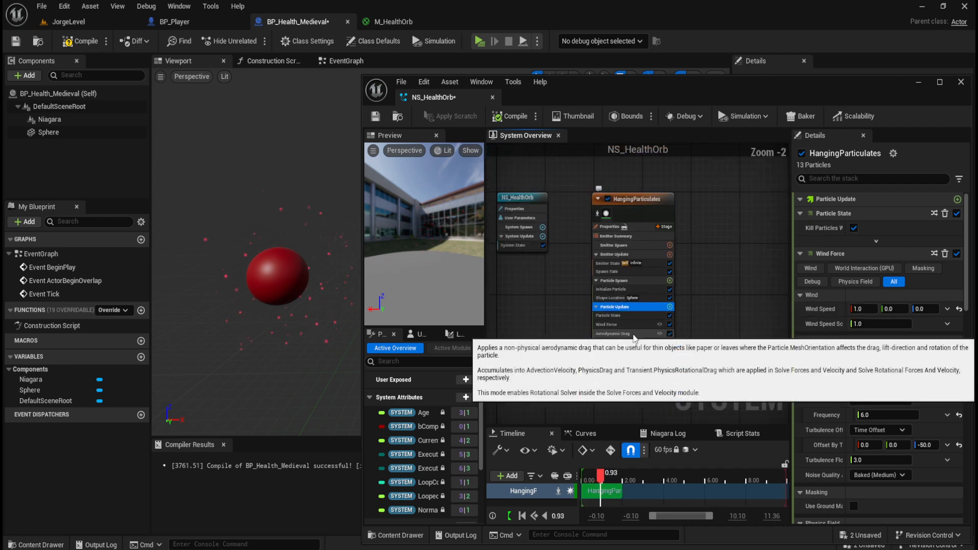
scroll(609, 376, "up", 2)
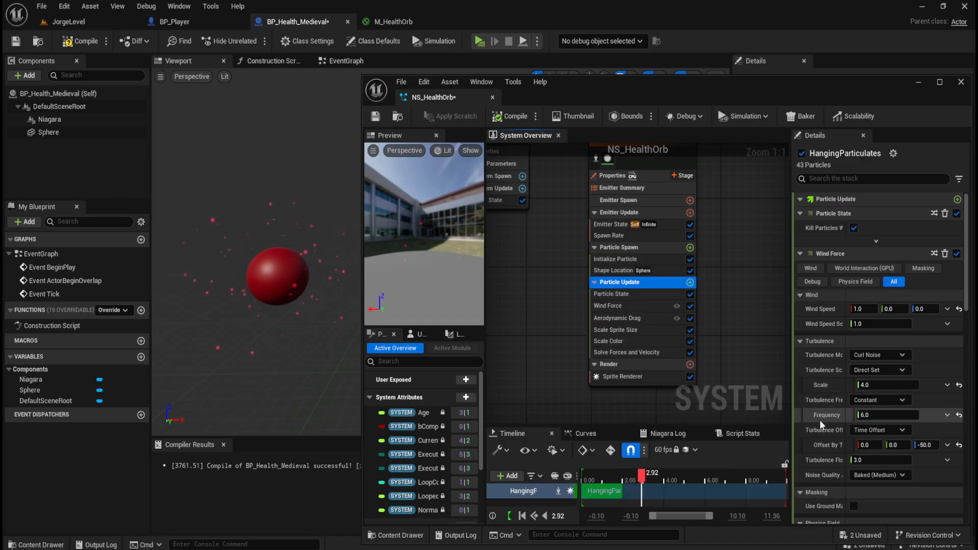
Examine the Particle Update modules from Wind Force and Aerodynamic Drag through Scale Sprite Size, Scale Color and Solve Forces and Velocity
left_click(612, 273)
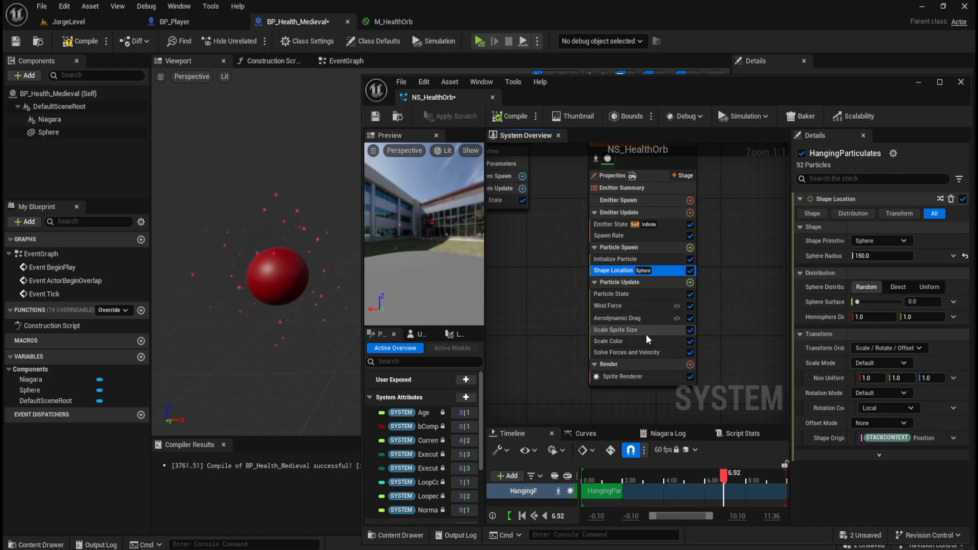
left_click(617, 280)
scroll(829, 339, "down", 2)
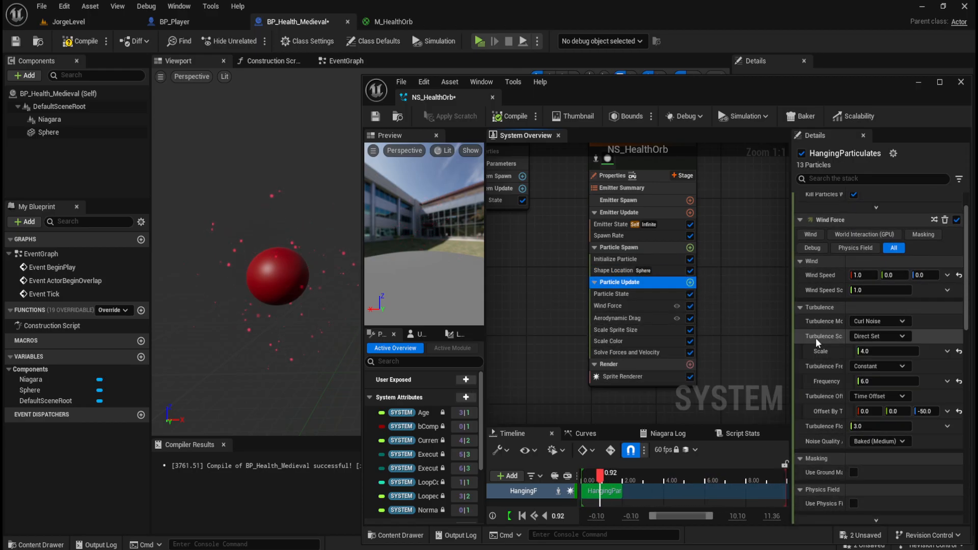
mouse_move(819, 341)
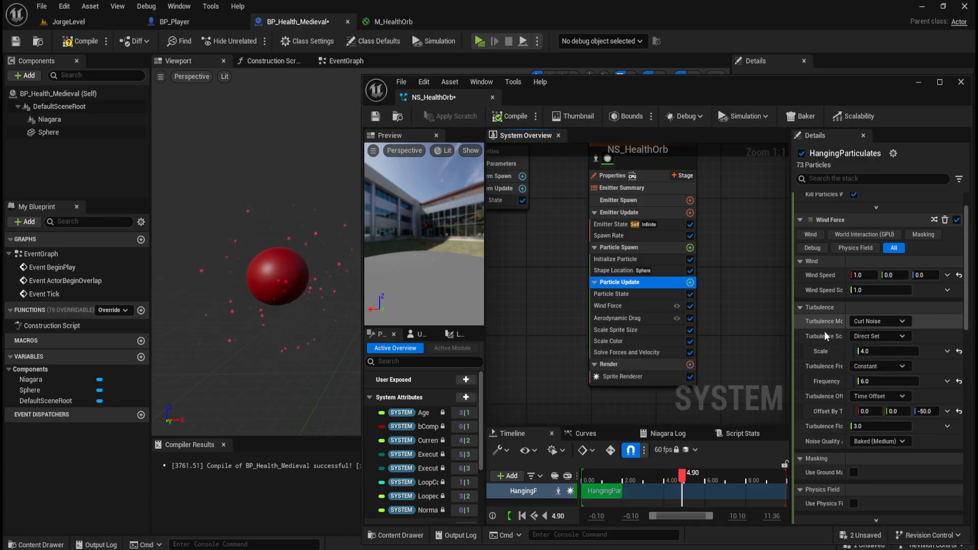
scroll(882, 374, "down", 5)
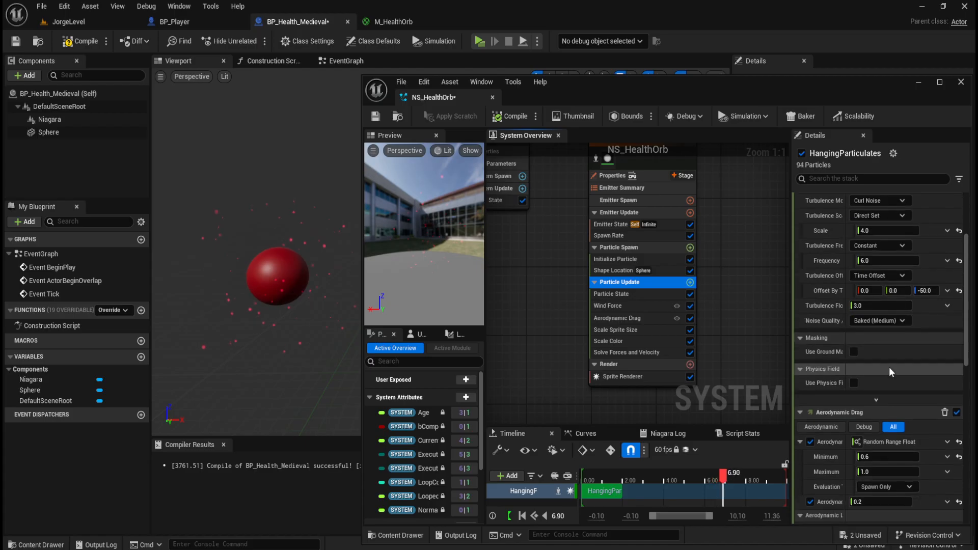
scroll(842, 262, "down", 3)
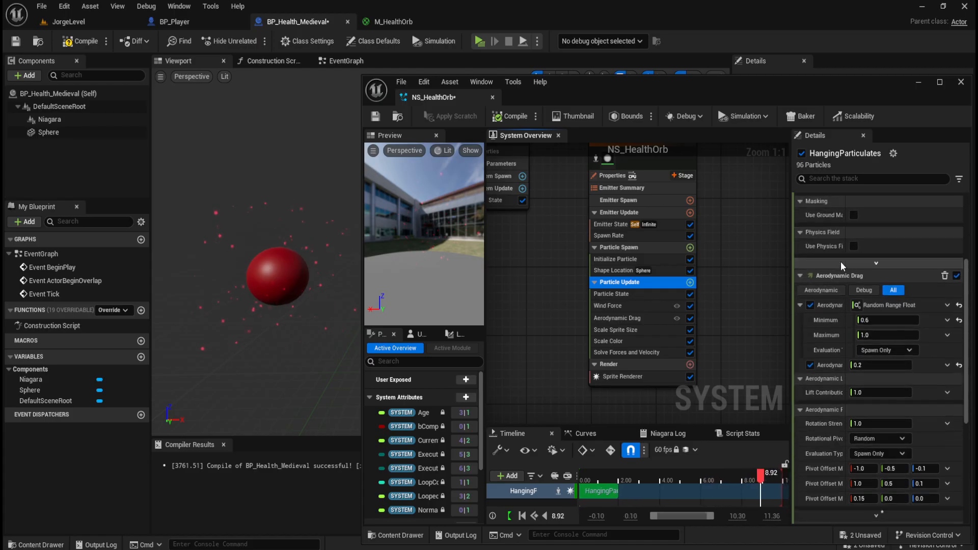
scroll(844, 256, "down", 2)
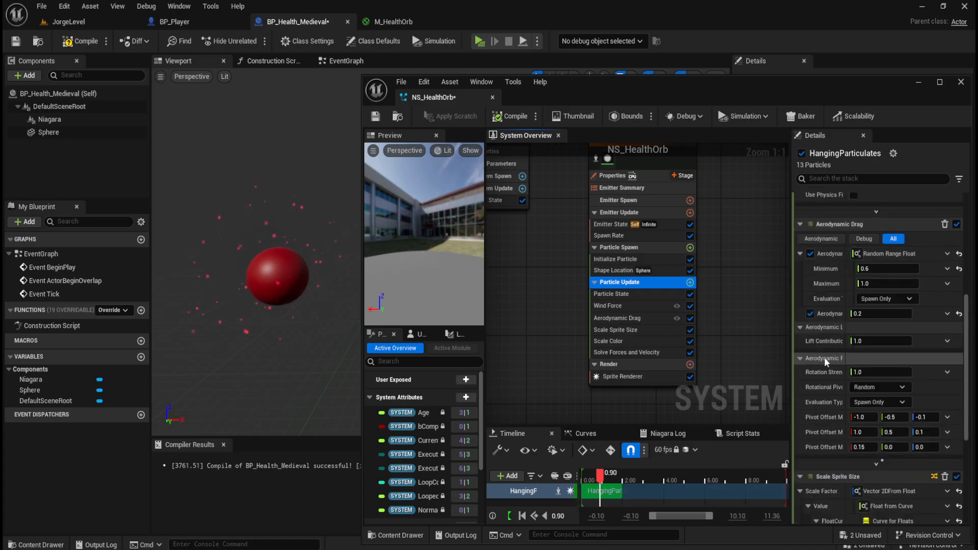
mouse_move(825, 375)
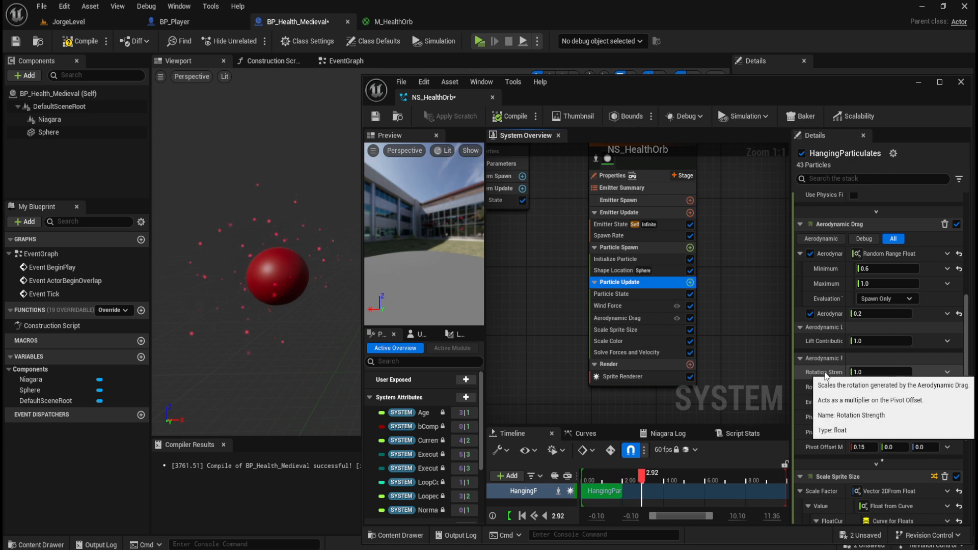
scroll(833, 398, "down", 3)
scroll(841, 331, "down", 5)
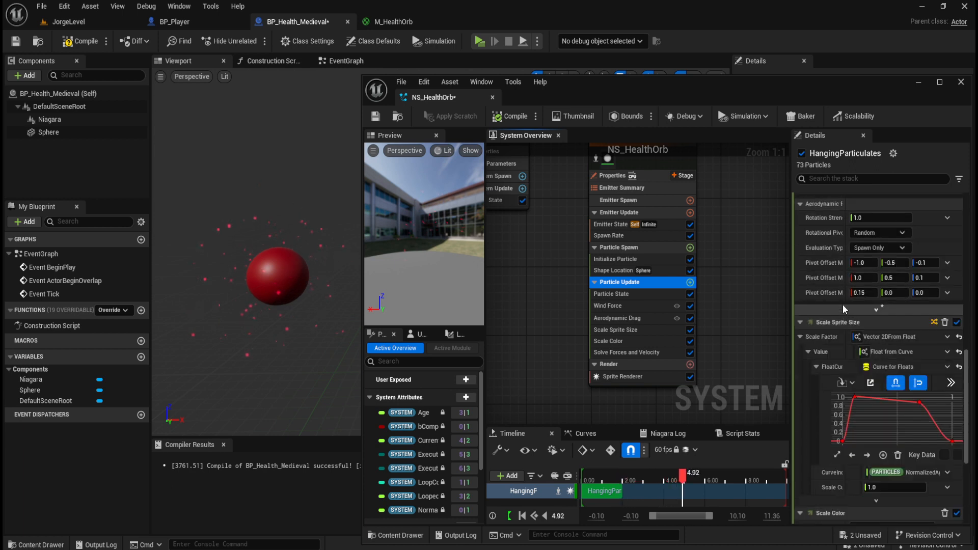
scroll(834, 234, "down", 4)
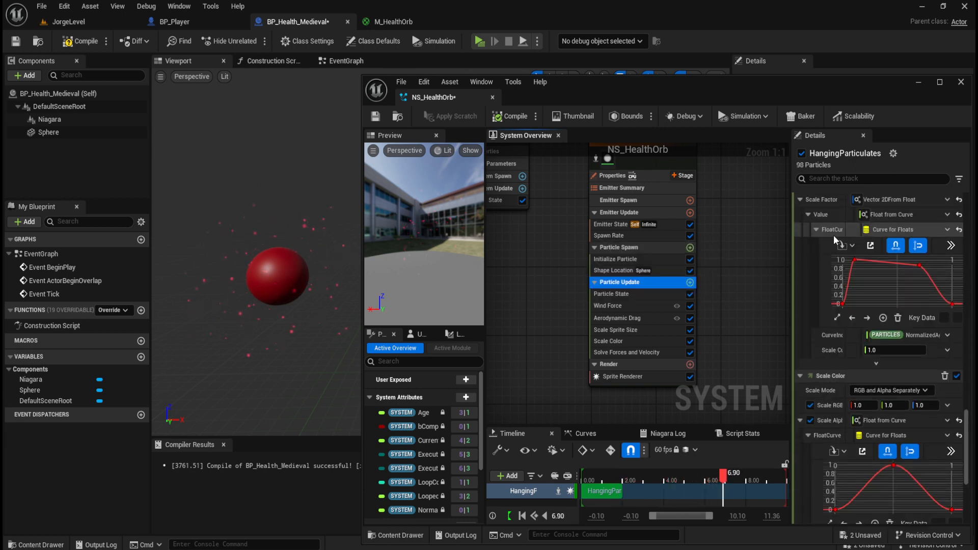
scroll(838, 351, "down", 2)
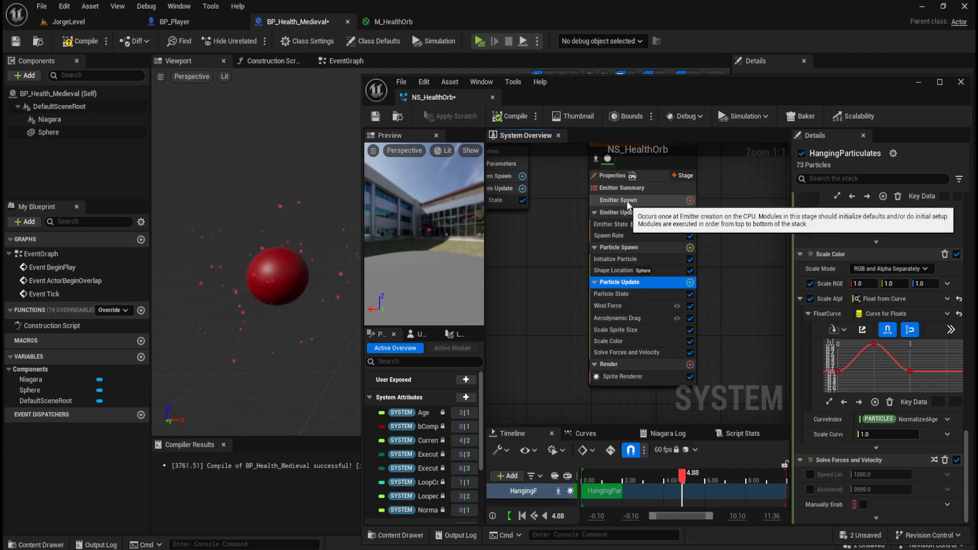
Examine the HangingParticulates Emitter Properties and the Particle Spawn settings from Initialize Particle down to the Shape Location transform
left_click(617, 178)
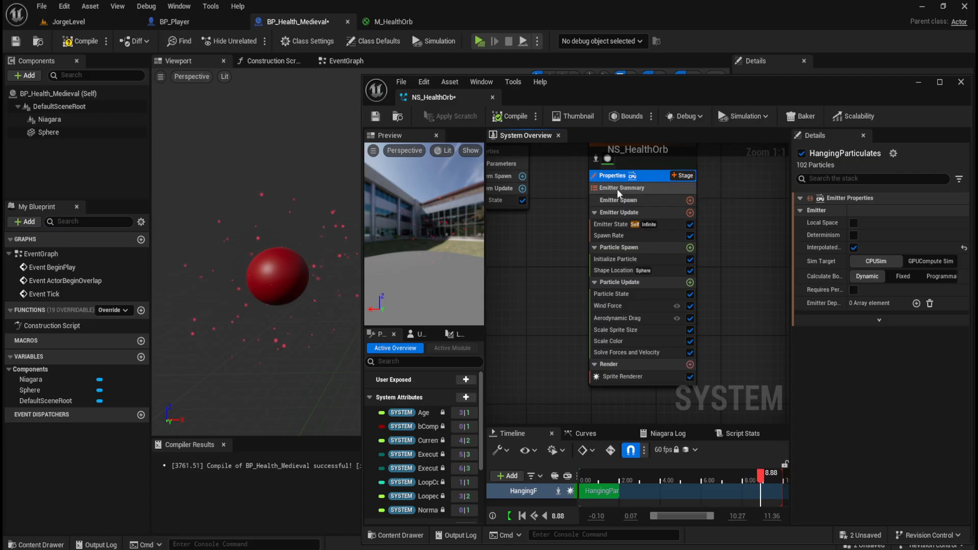
left_click(621, 249)
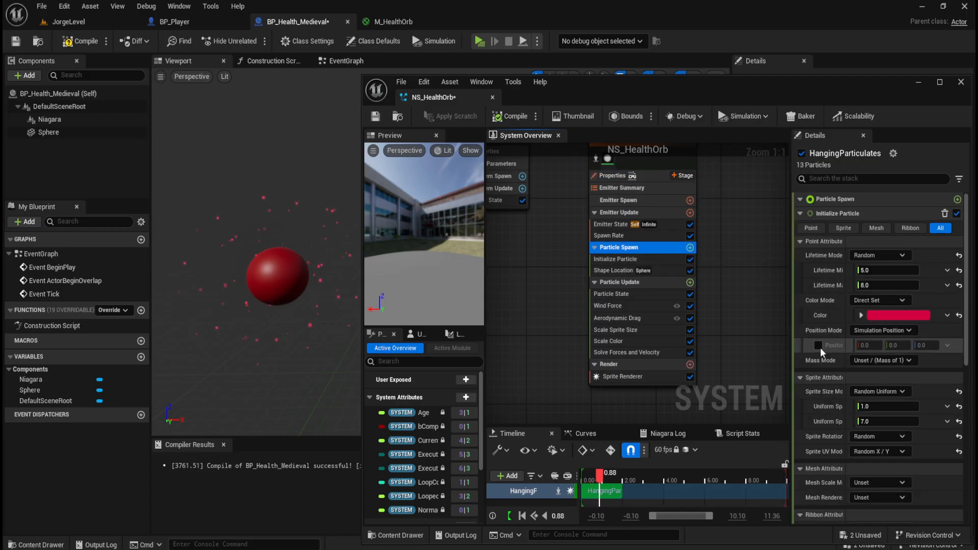
scroll(833, 461, "down", 10)
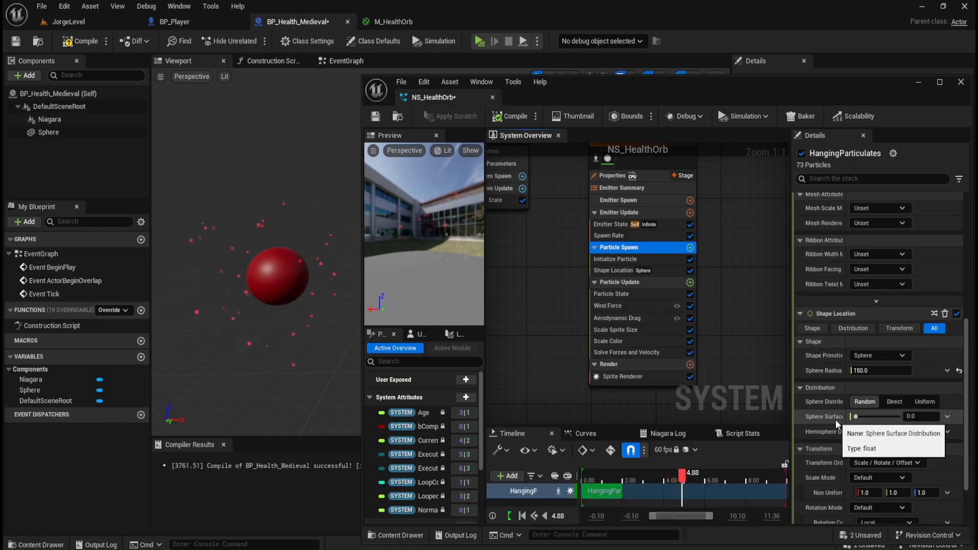
scroll(835, 420, "down", 2)
scroll(817, 408, "down", 1)
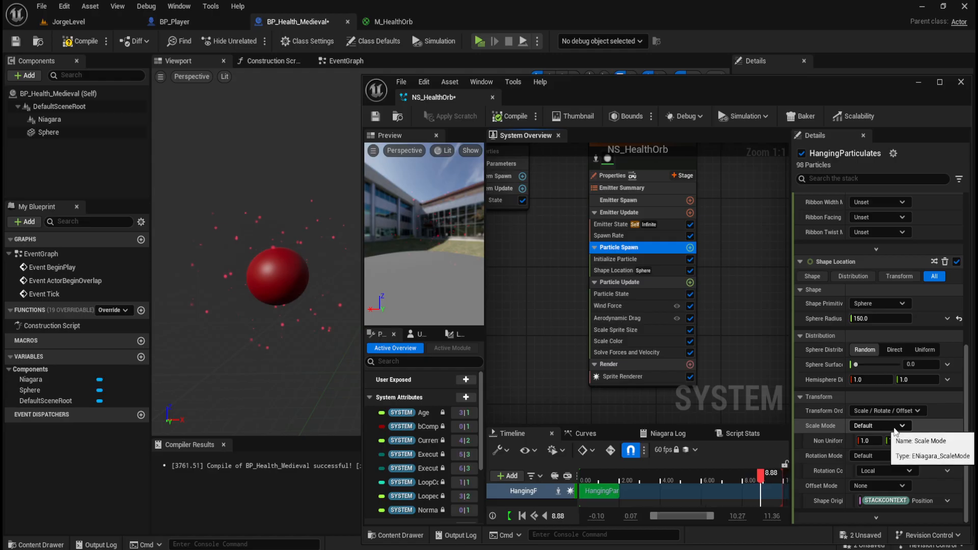
Review the Shape Location's Rotation Coordinate Space and Rotation Mode options, keeping Local and Default selected
left_click(910, 471)
left_click(910, 471)
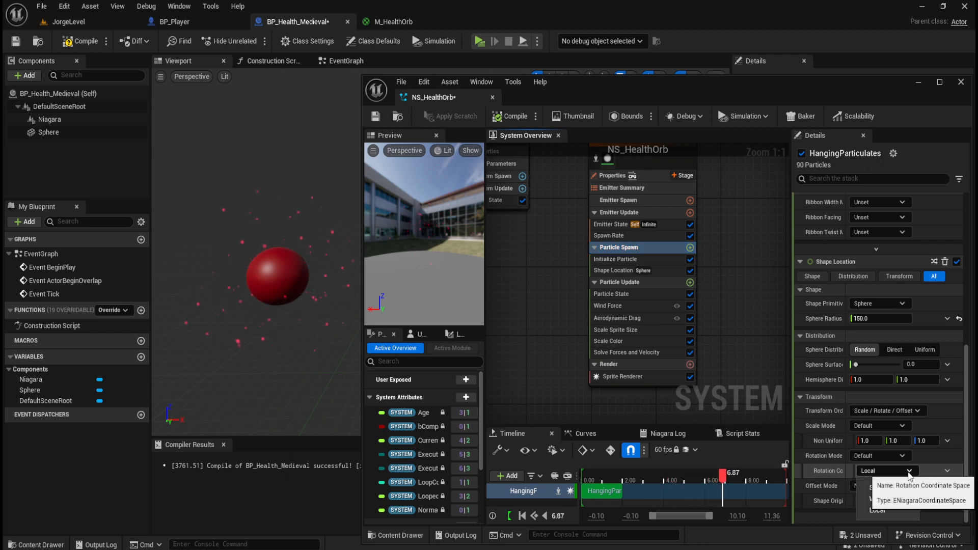
left_click(910, 471)
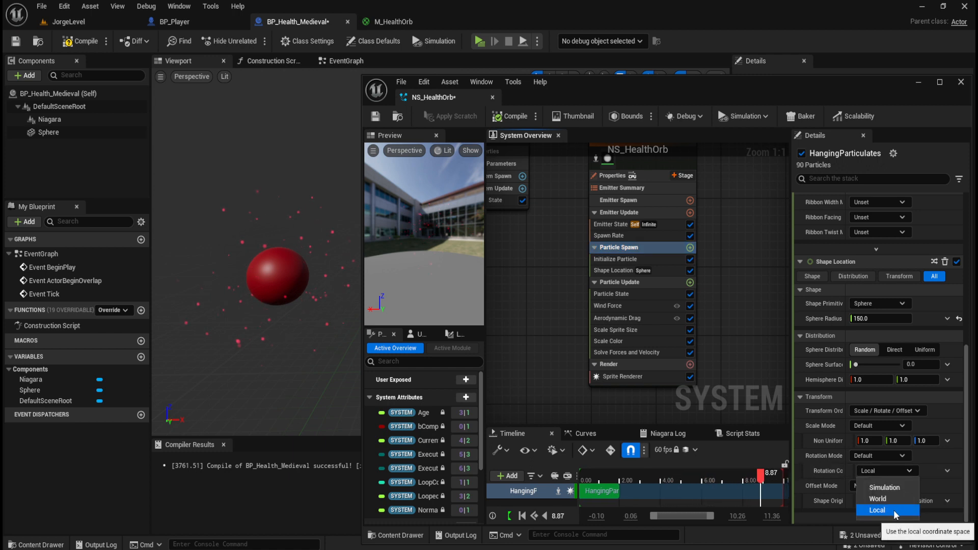
left_click(886, 510)
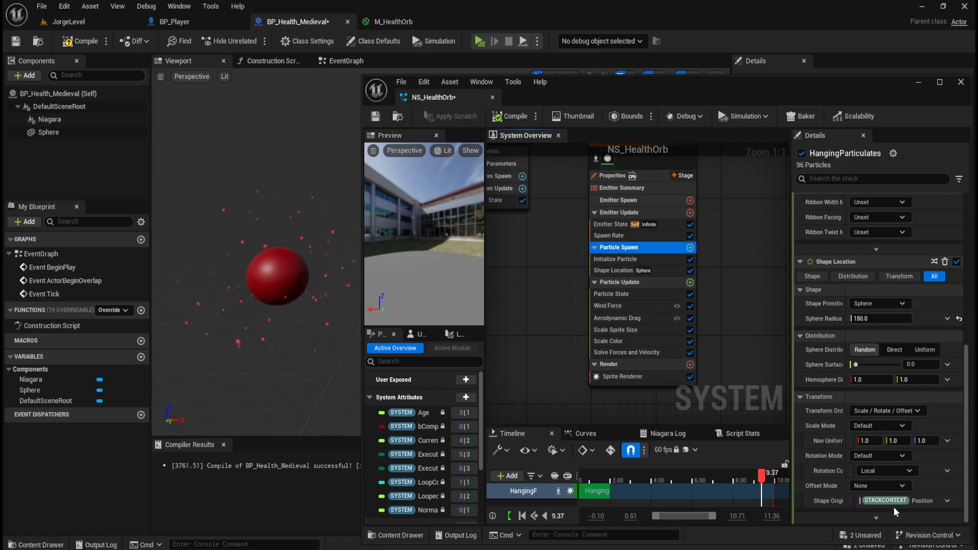
left_click(945, 470)
key("Escape")
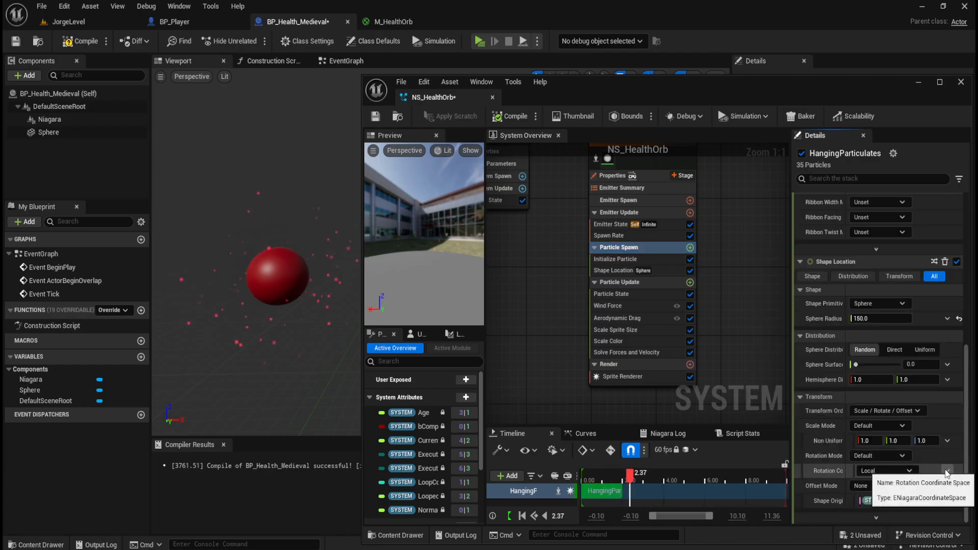
left_click(889, 454)
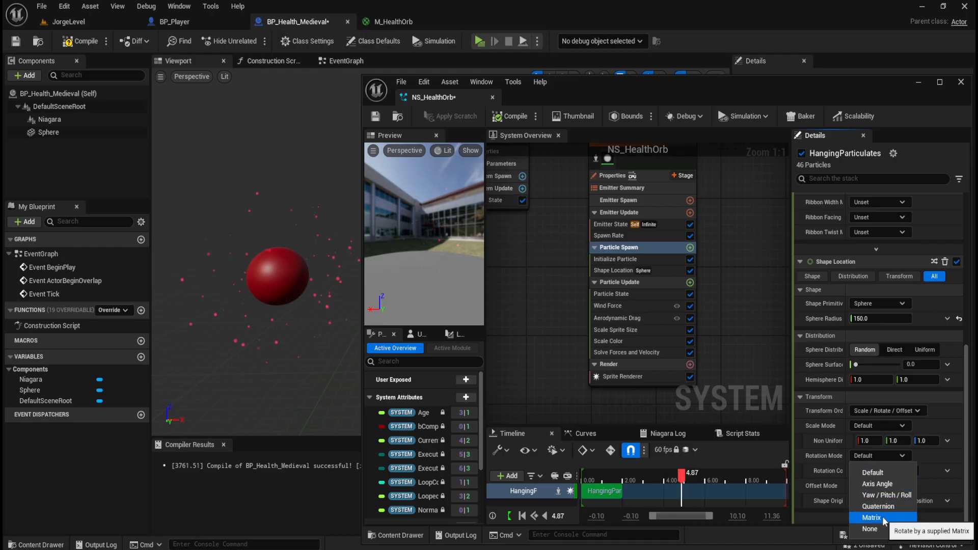
left_click(879, 471)
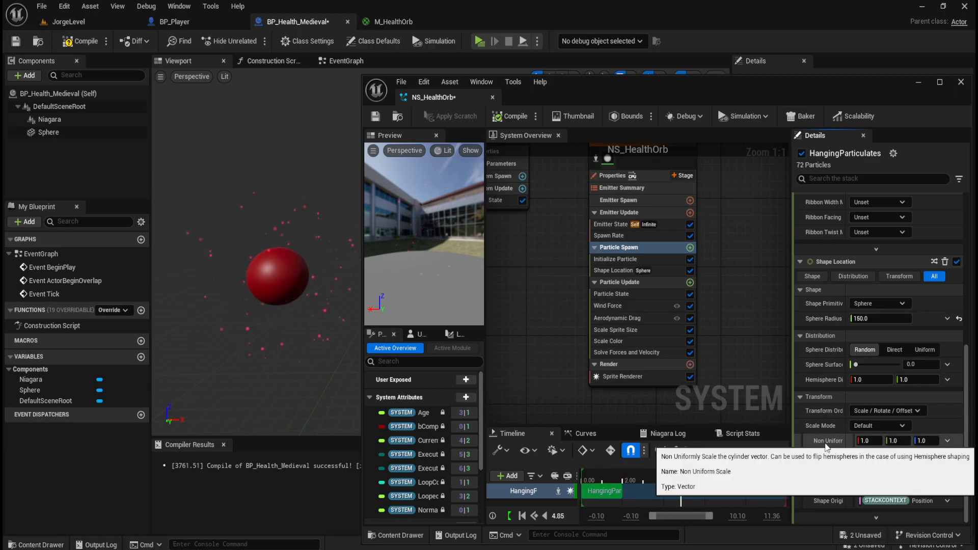
Set the Shape Location's Rotation Mode to Quaternion and enable its additional rotation values
left_click(878, 456)
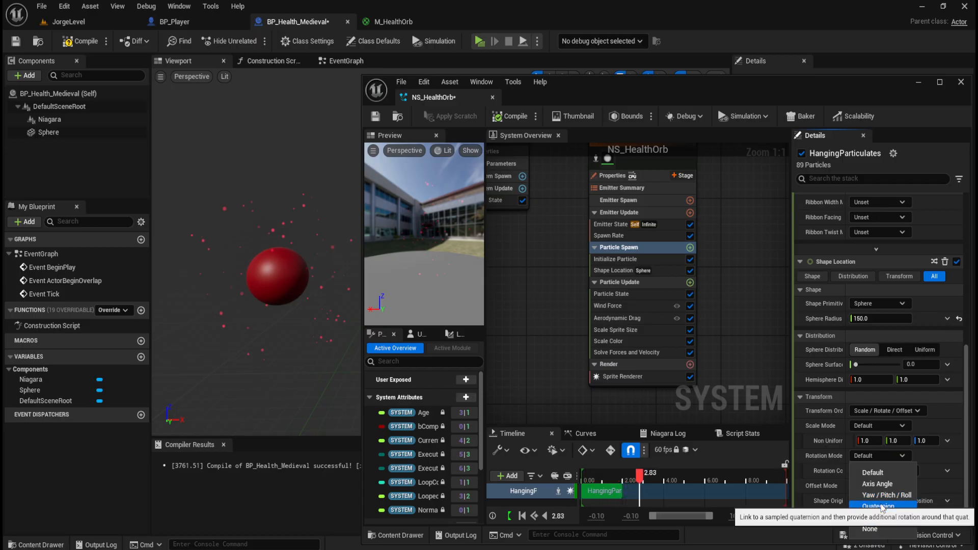
left_click(882, 506)
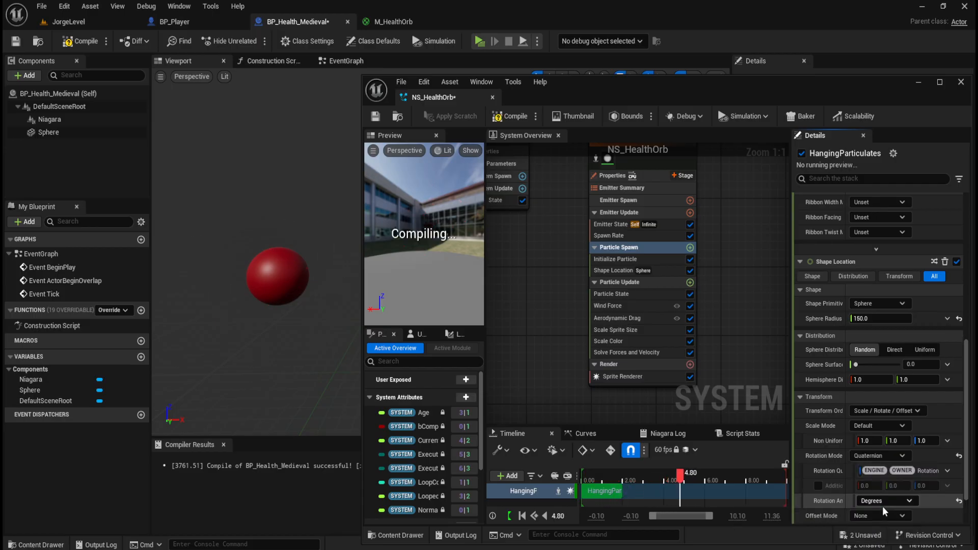
left_click(818, 486)
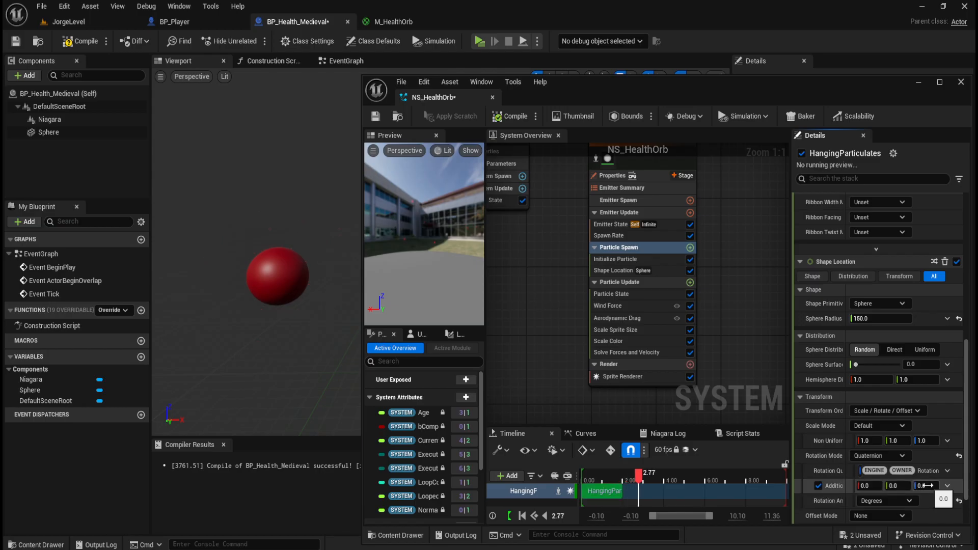
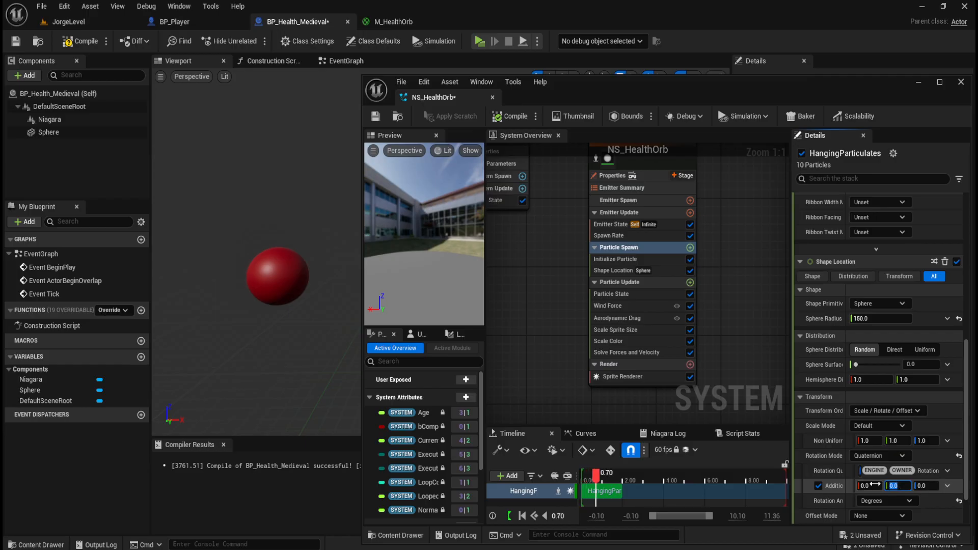
Change the rotation angle's input unit to Normalized Angle (0-1) and set the additional rotation's Z value to 360
left_click(888, 502)
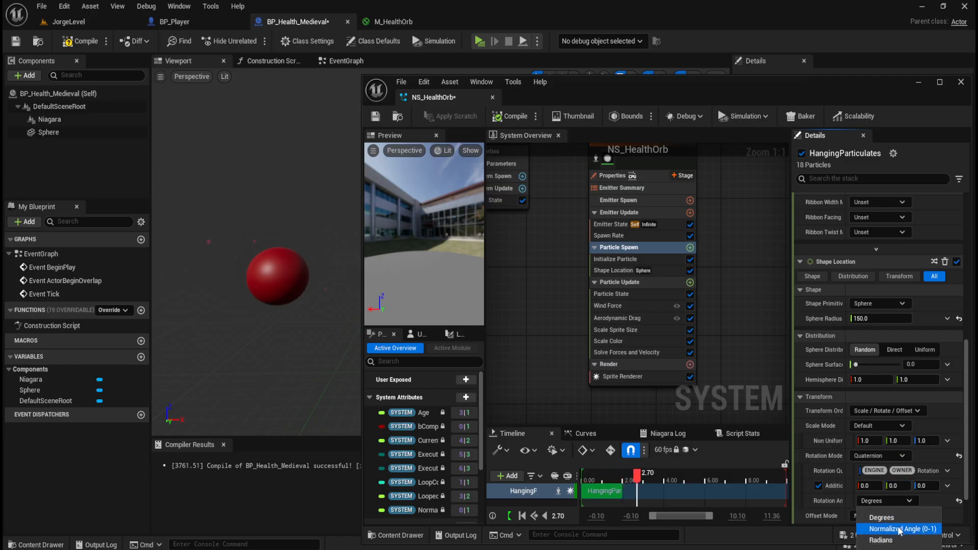
left_click(900, 530)
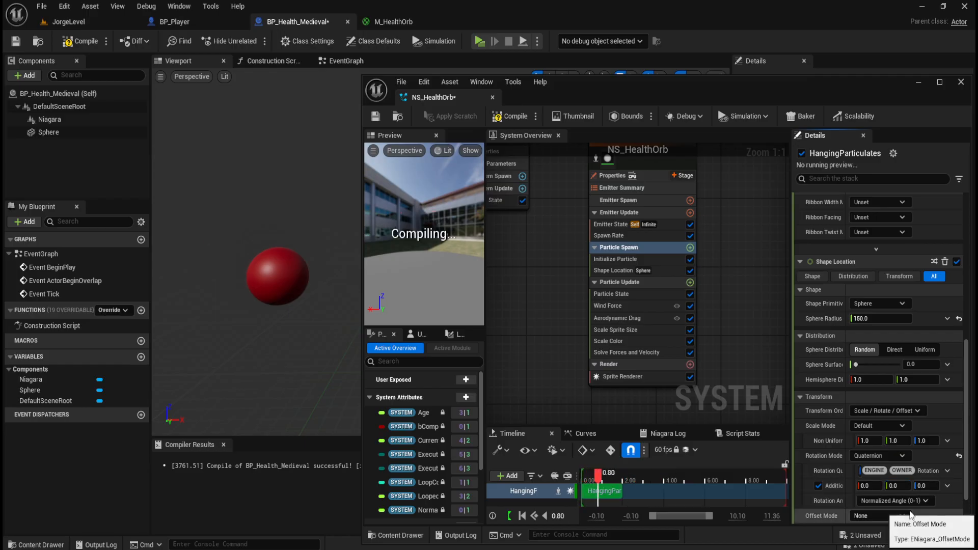
left_click(922, 486)
type("360")
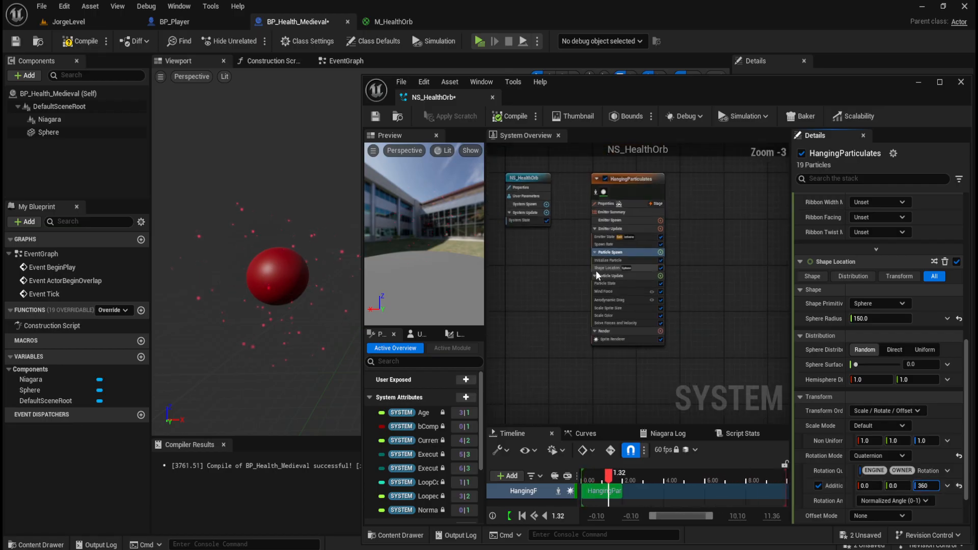
Open the library for adding an emitter to NS_HealthOrb and examine its lower-row templates, such as VectorFieldParticleEmitter, UpwardMeshBurst and SpawnGroups
scroll(605, 258, "down", 4)
right_click(683, 244)
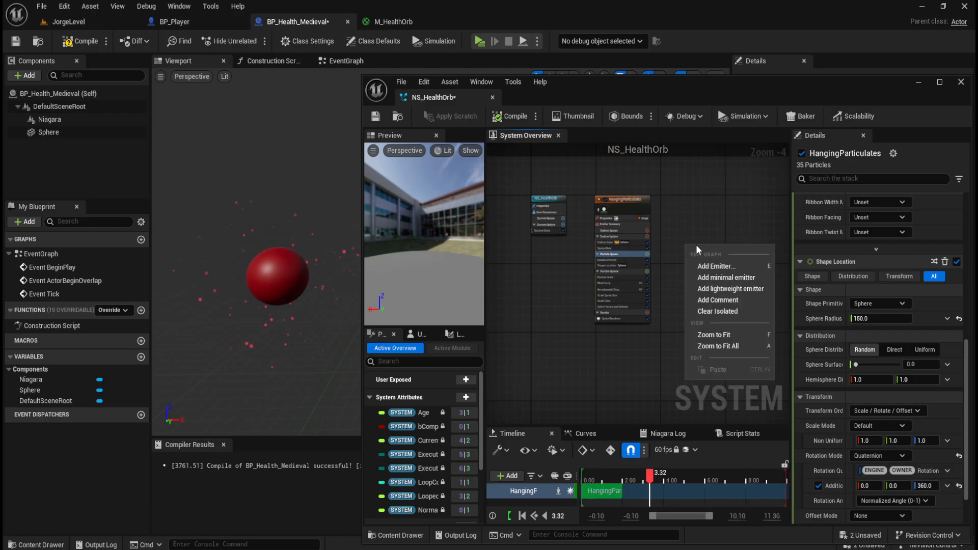
left_click(716, 266)
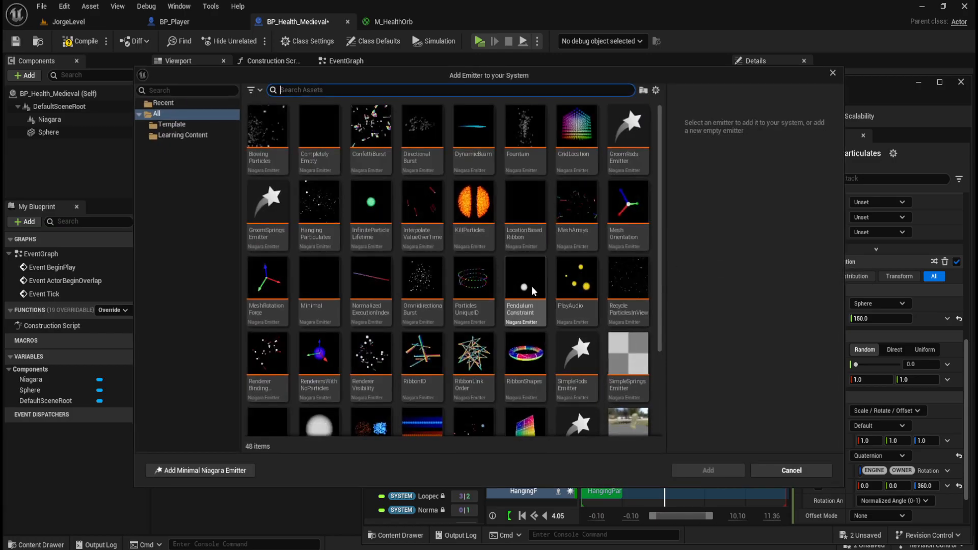
scroll(497, 298, "down", 2)
scroll(520, 293, "down", 1)
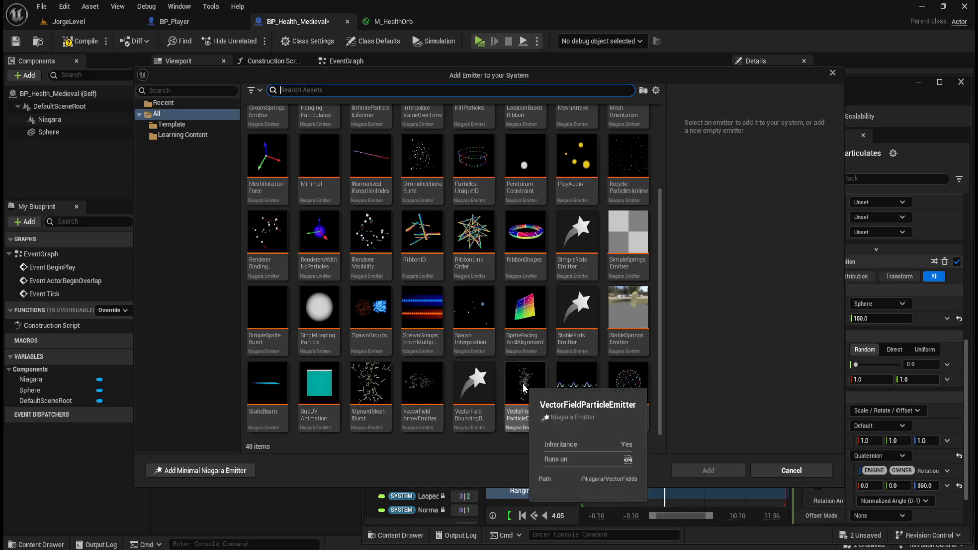
mouse_move(625, 391)
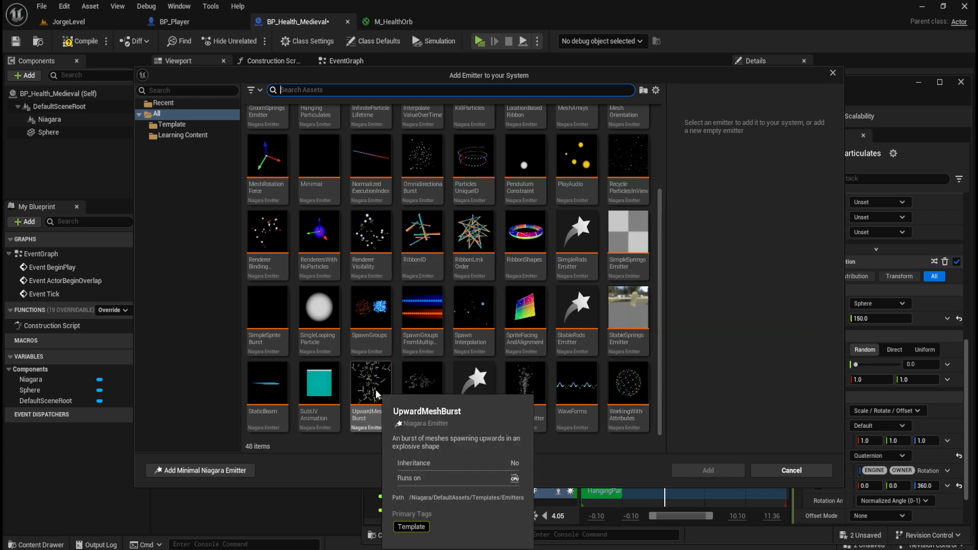
mouse_move(264, 390)
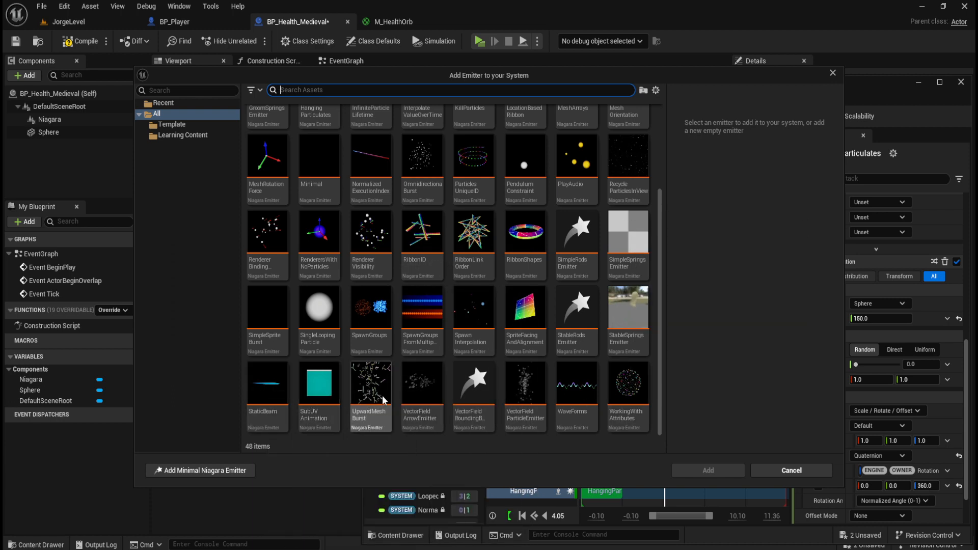
mouse_move(426, 330)
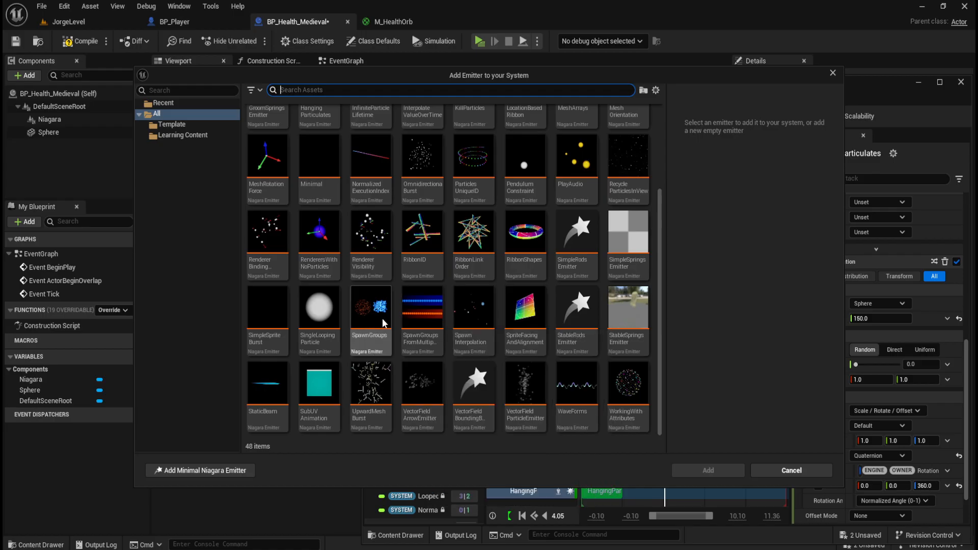
mouse_move(381, 317)
scroll(393, 336, "up", 2)
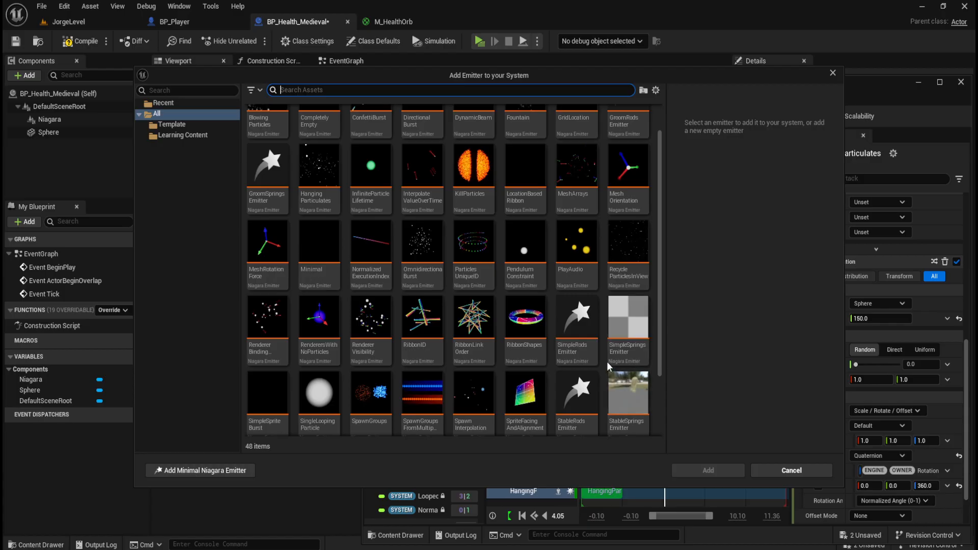
scroll(607, 362, "down", 1)
mouse_move(430, 272)
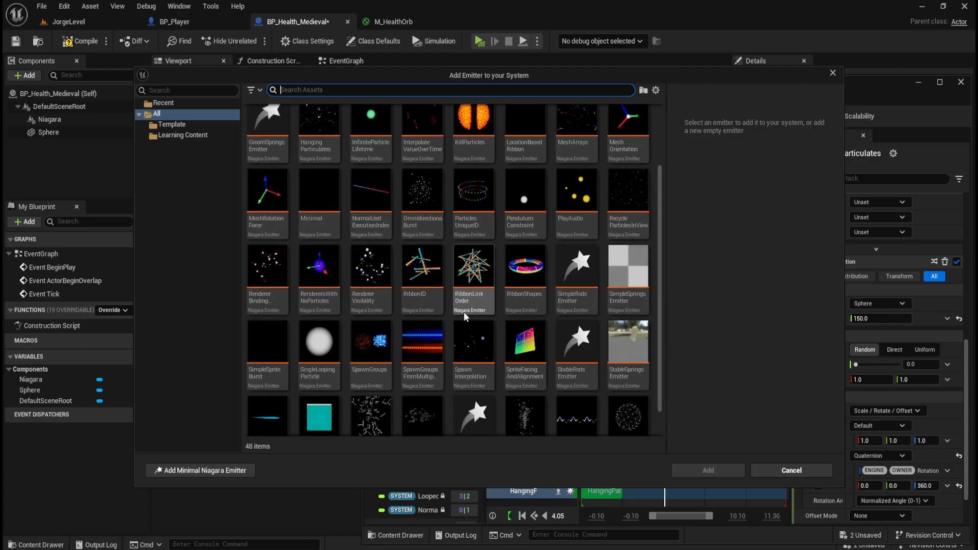
Examine the remaining emitter templates, including BlowingParticles, InfiniteParticleLifetime, MeshArrays and DirectionalBurst, and close the library without adding one
scroll(464, 312, "up", 2)
mouse_move(425, 218)
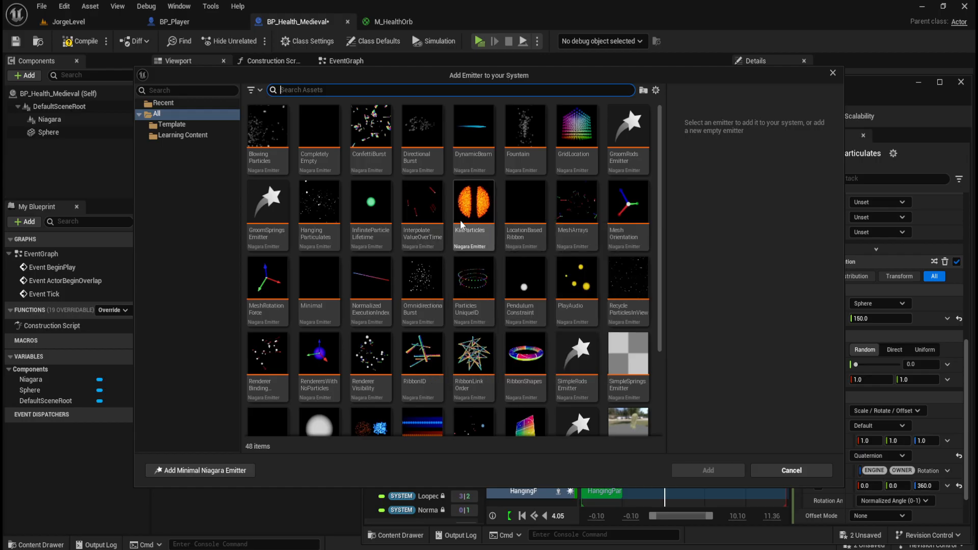
mouse_move(587, 204)
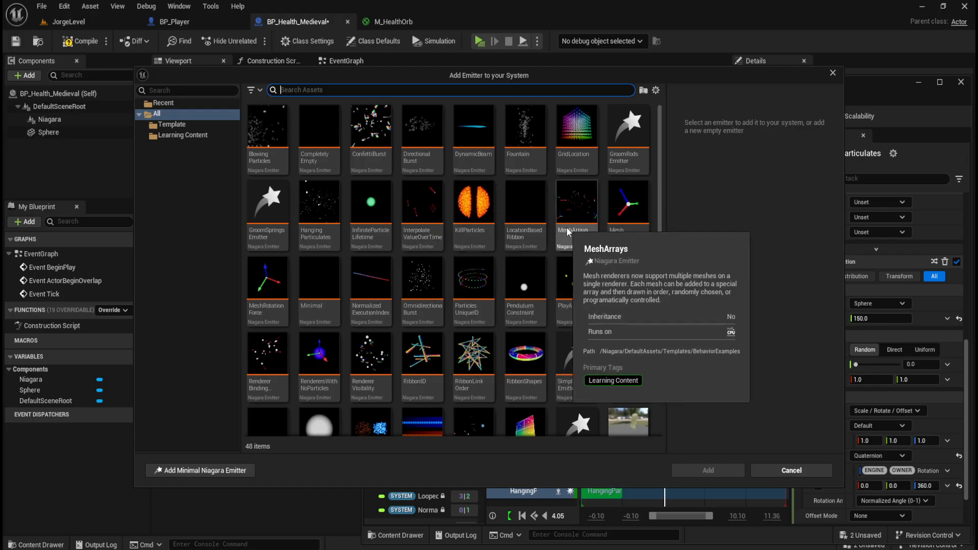
mouse_move(277, 139)
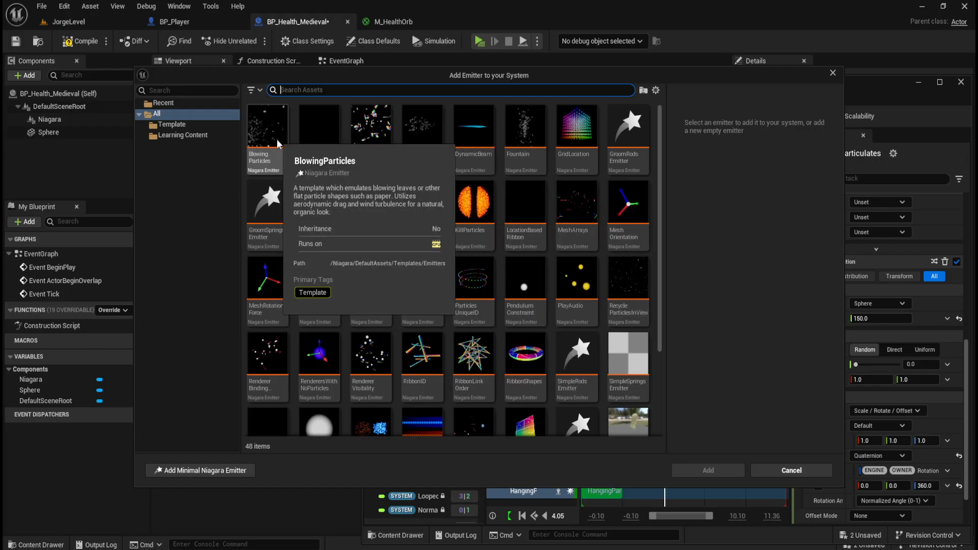
mouse_move(328, 303)
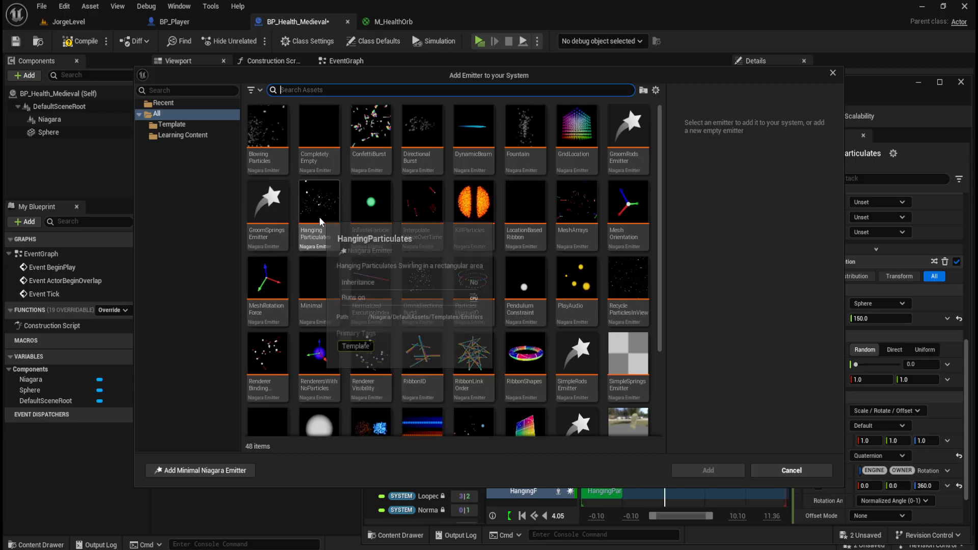
mouse_move(369, 213)
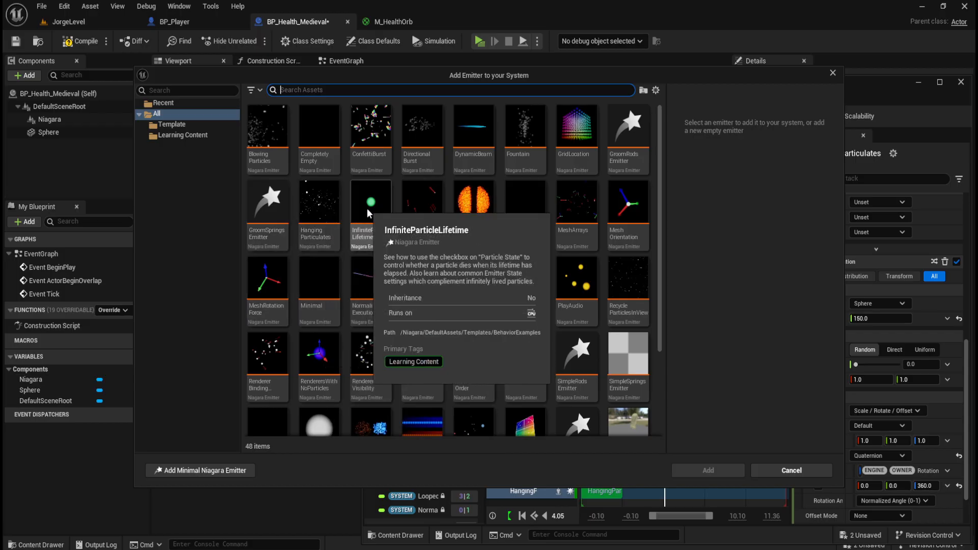
mouse_move(319, 206)
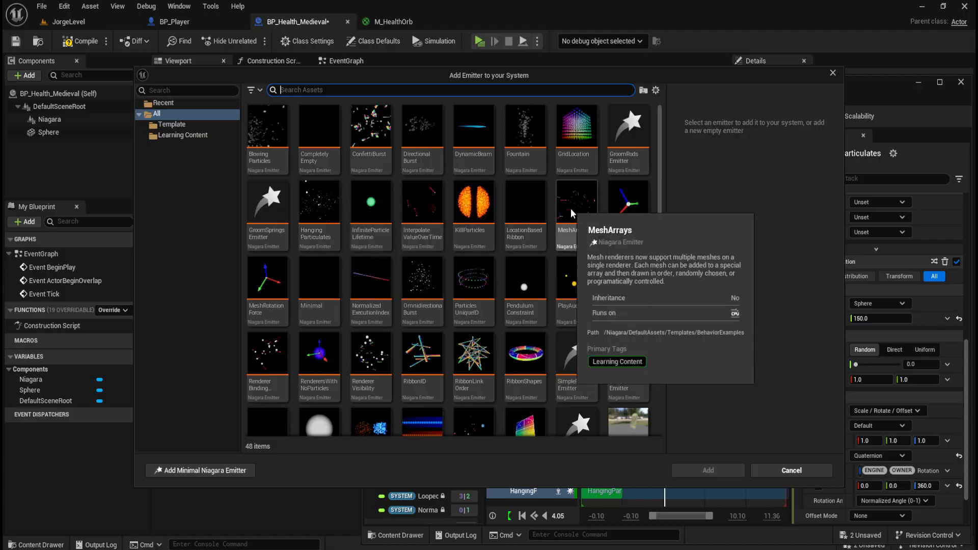
mouse_move(470, 213)
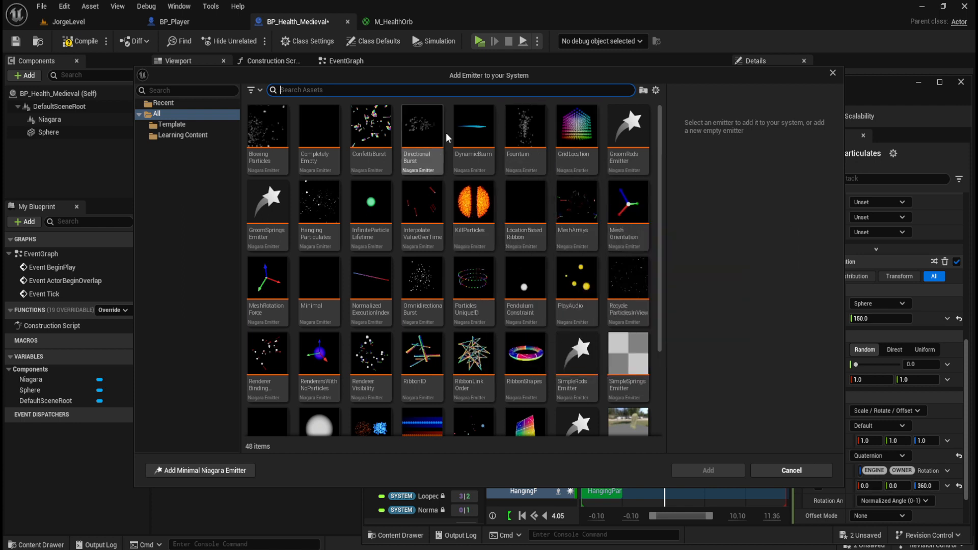
mouse_move(474, 137)
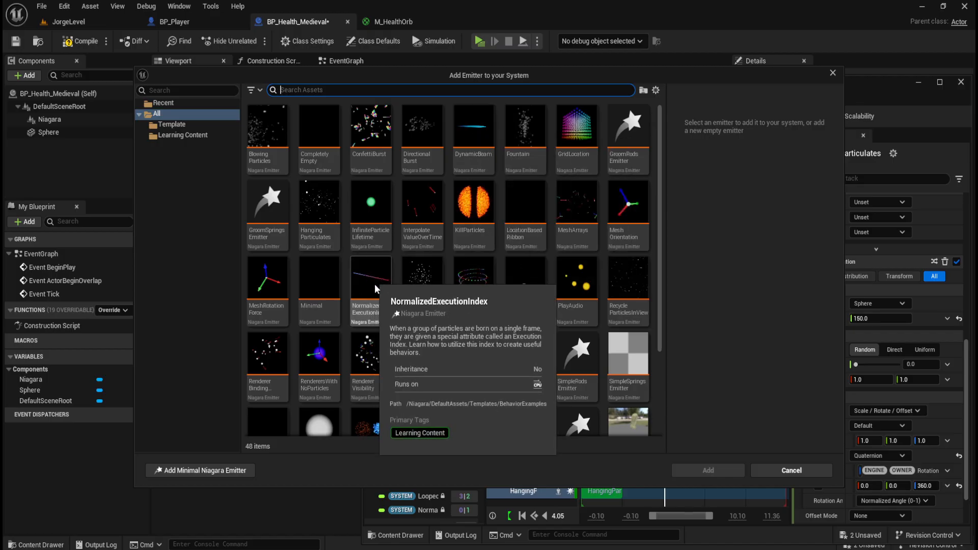
mouse_move(380, 368)
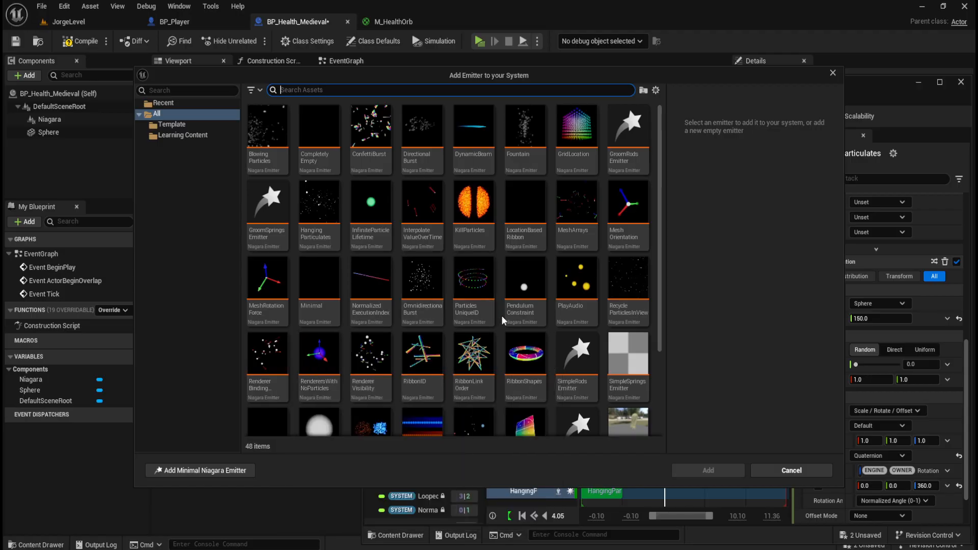
scroll(372, 232, "down", 1)
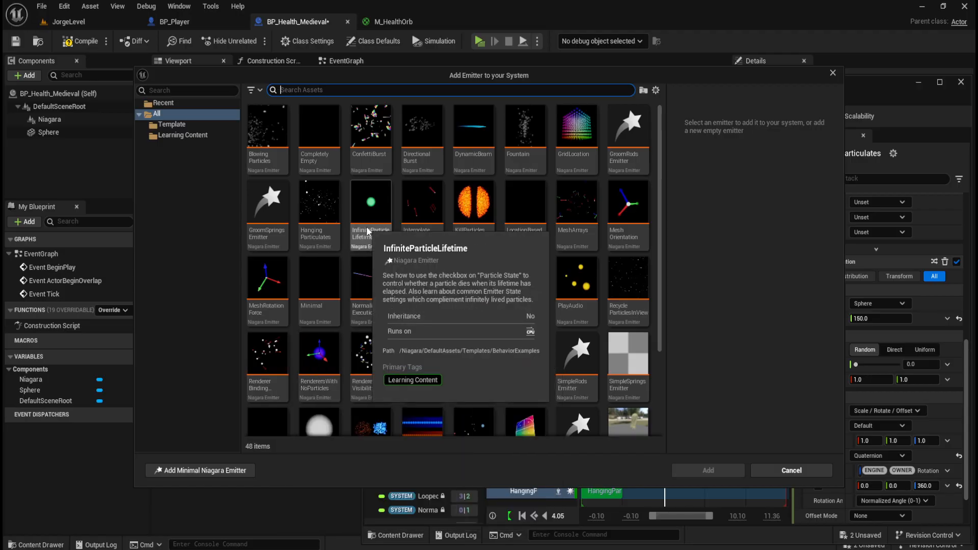
scroll(380, 358, "down", 1)
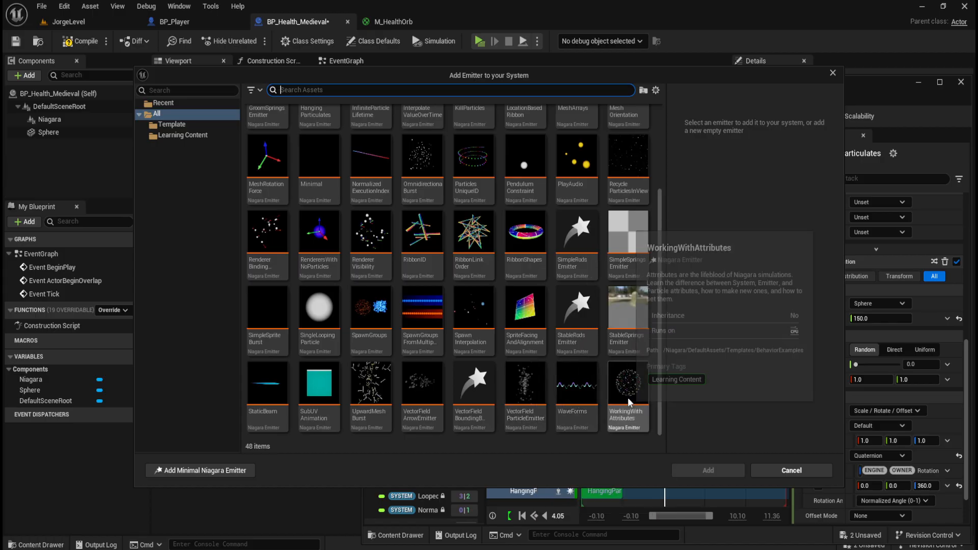
scroll(628, 397, "up", 3)
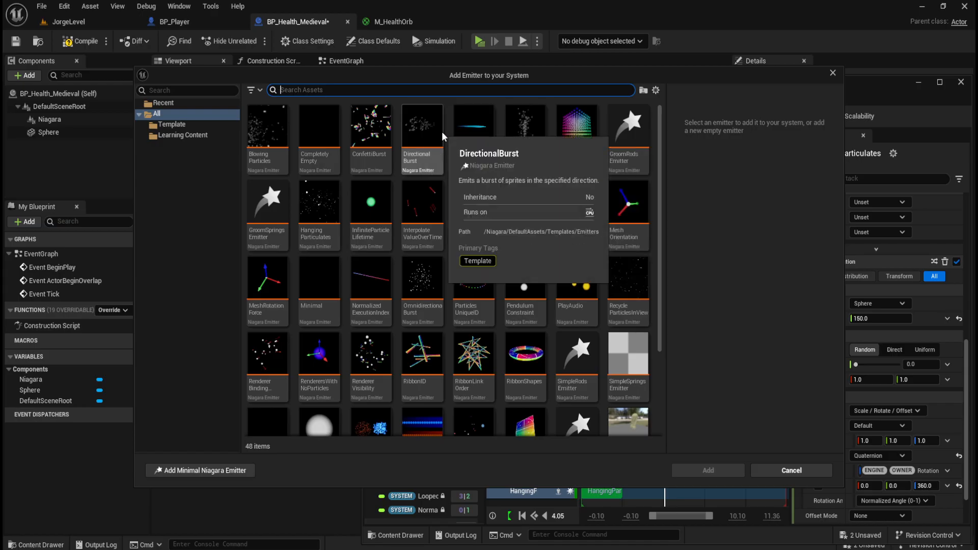
left_click(789, 469)
Set the Rotation Mode of the HangingParticulates Shape Location to Yaw / Pitch / Roll
scroll(647, 240, "up", 4)
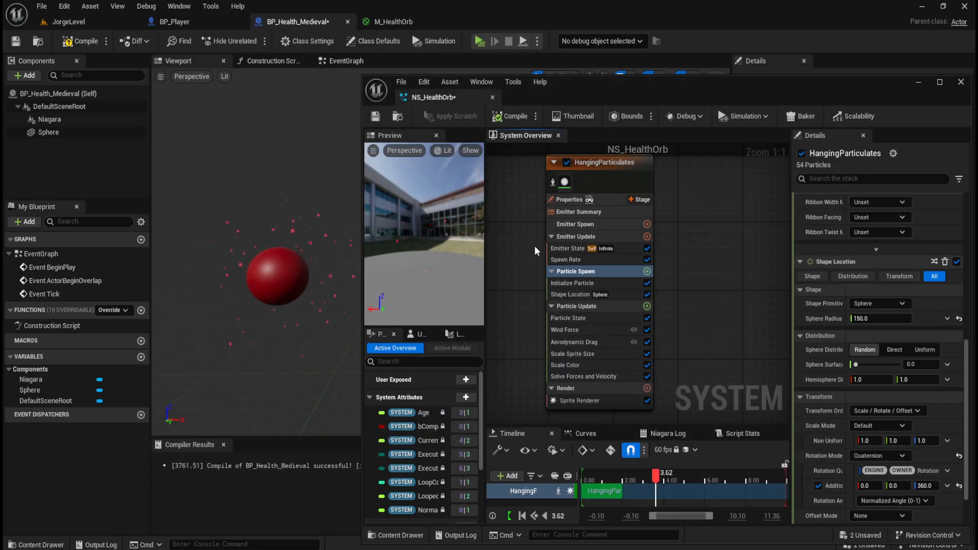
scroll(836, 426, "down", 2)
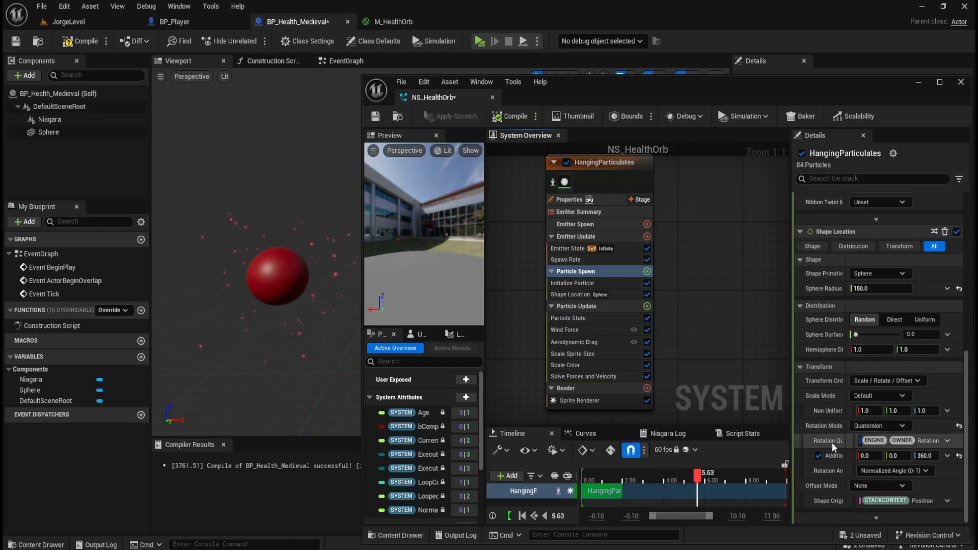
left_click(891, 427)
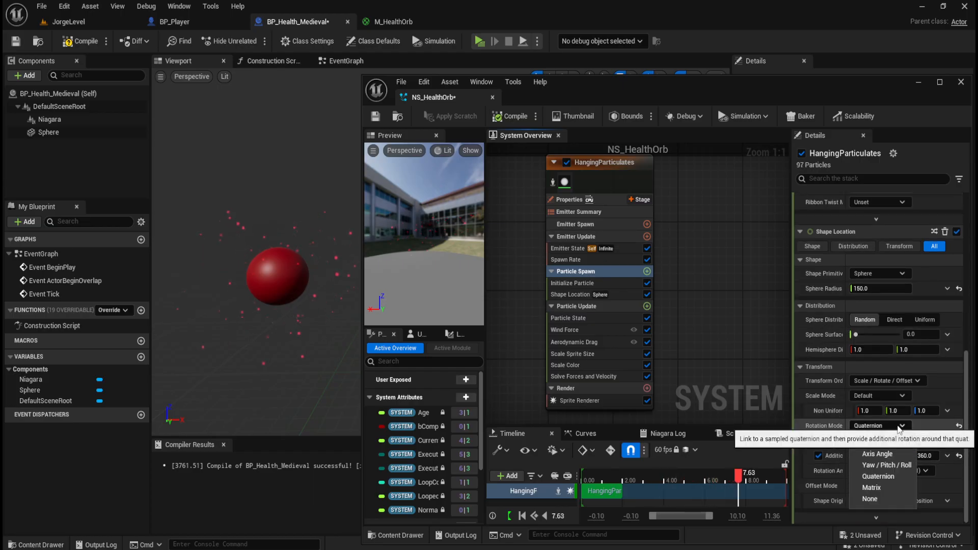
left_click(891, 465)
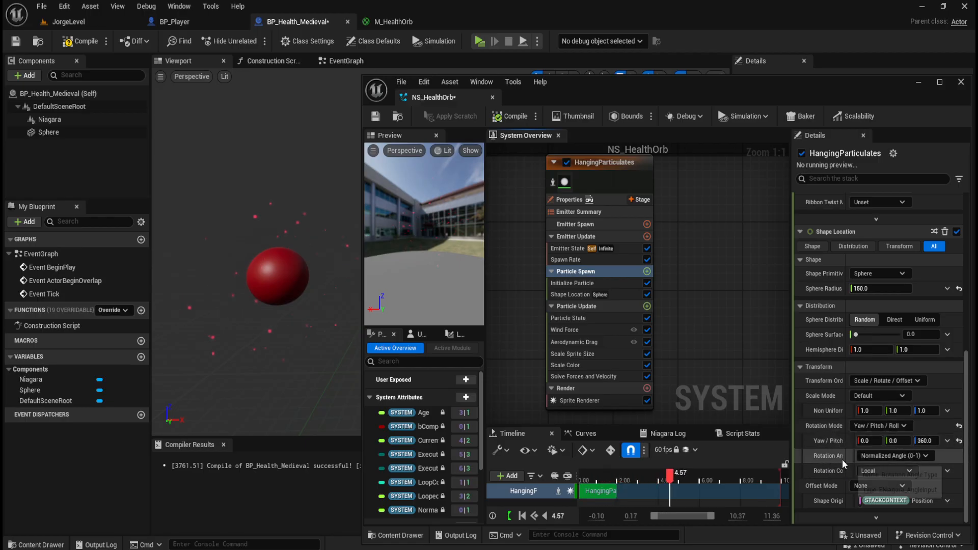
Change the Shape Location's rotation angle unit to Radians and set the first two Yaw / Pitch / Roll values to about 7.5 and 229
left_click(898, 456)
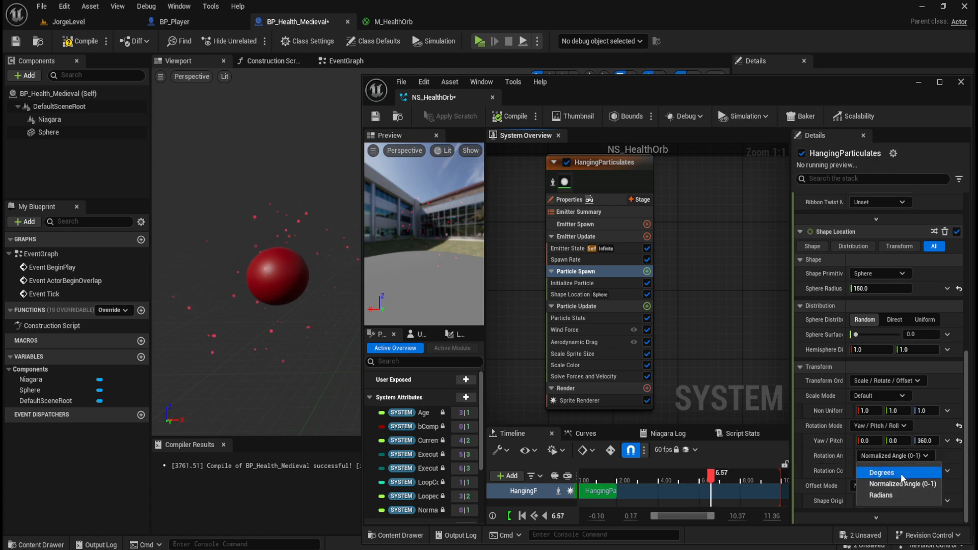
left_click(895, 493)
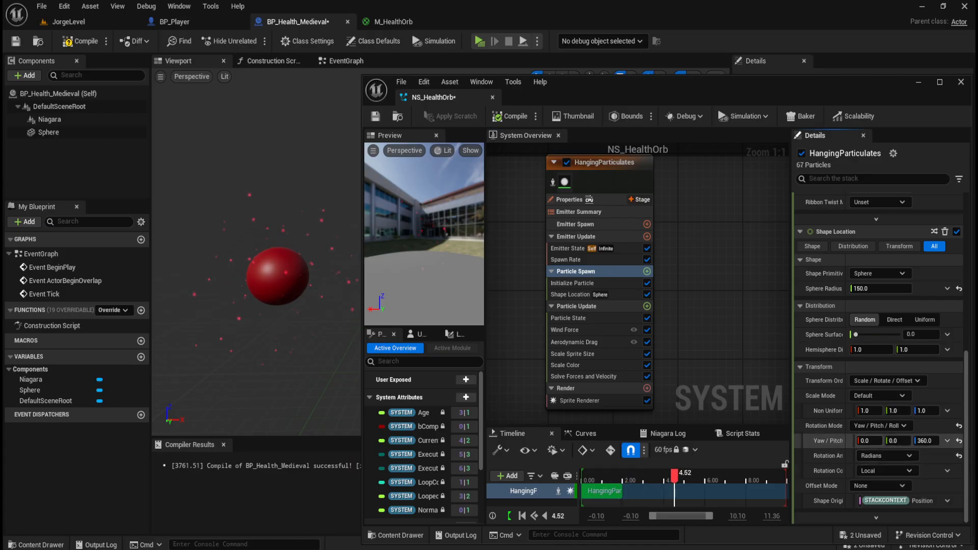
left_click_drag(869, 441, 896, 439)
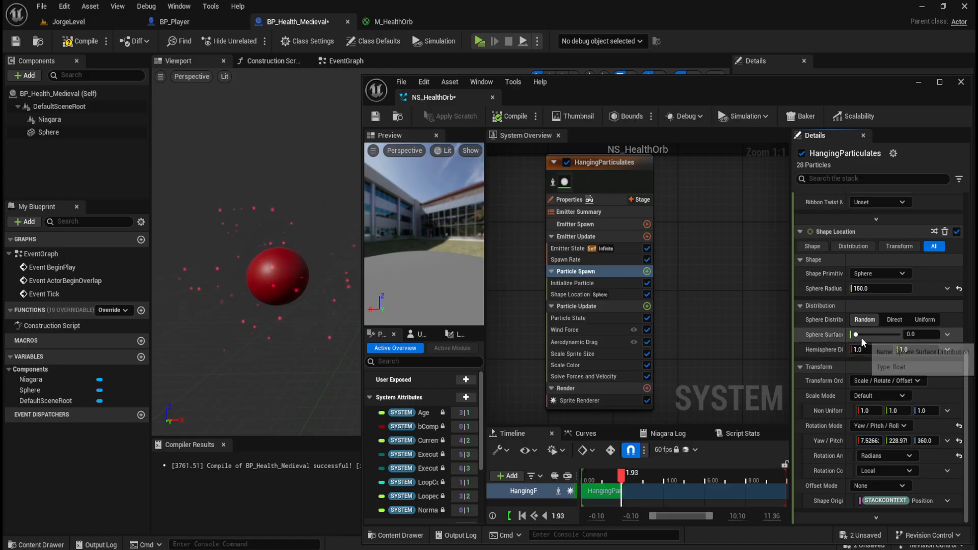
Try a Sphere Surface Distribution of 1.0 in Shape Location, and return it to 0
left_click_drag(858, 335, 961, 342)
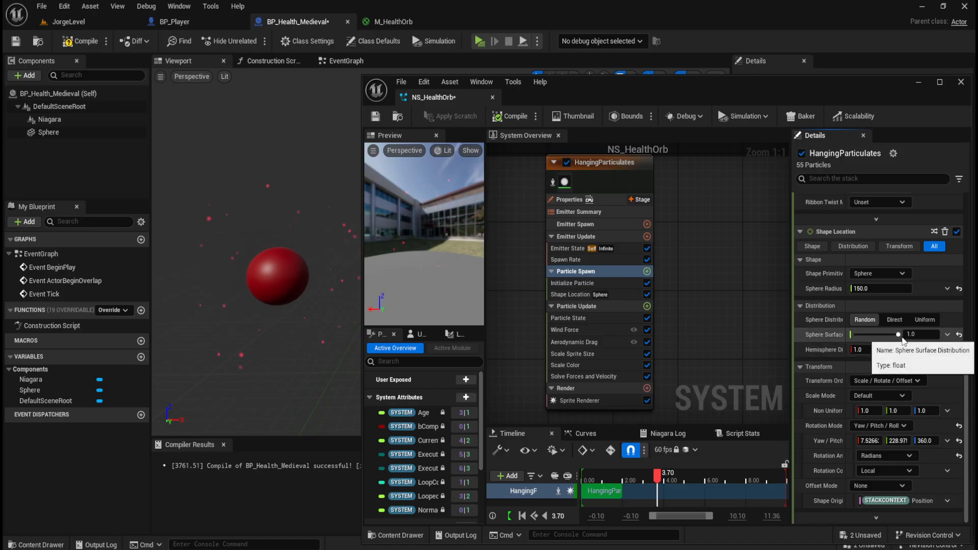
left_click_drag(898, 335, 848, 340)
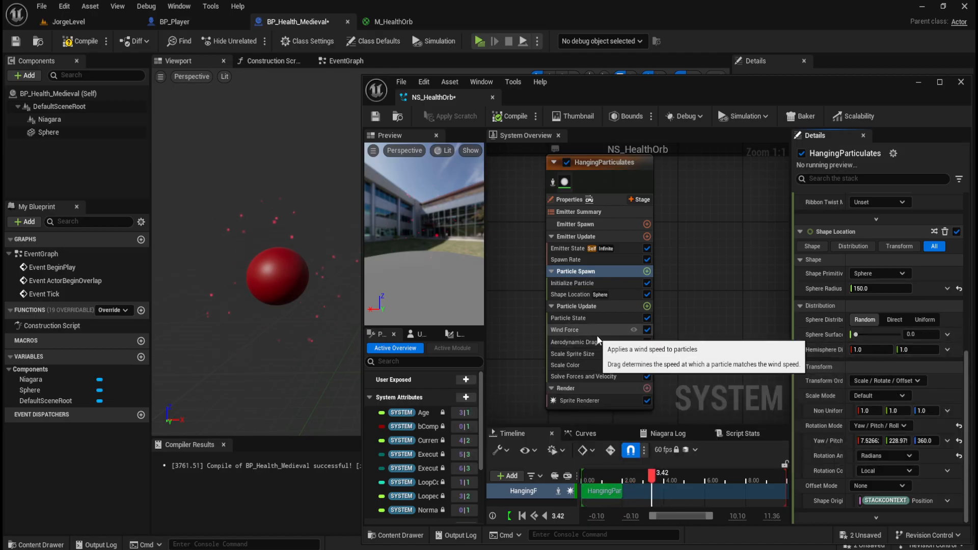
Review the Particle Update settings of Particle State, Solve Forces and Velocity, and Scale Sprite Size
left_click(607, 322)
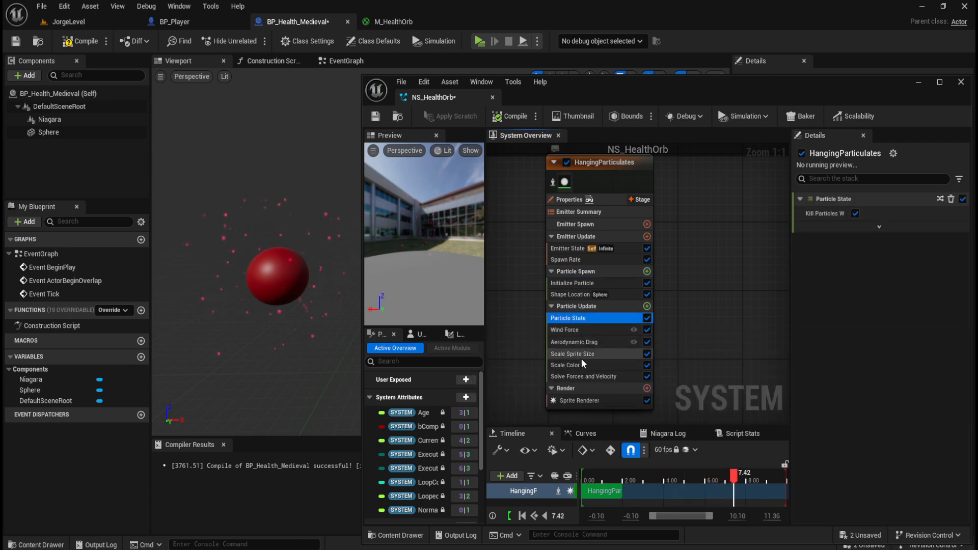
left_click(614, 378)
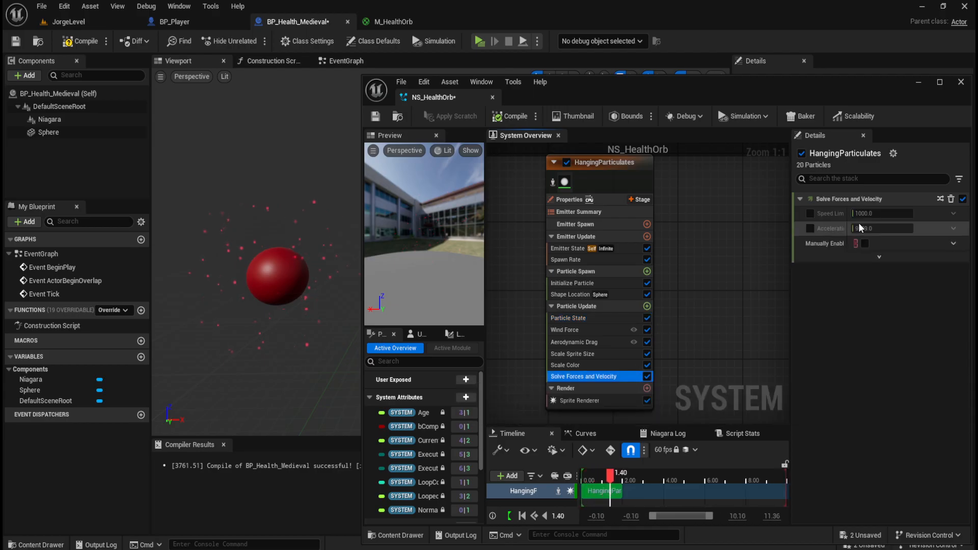
left_click(585, 356)
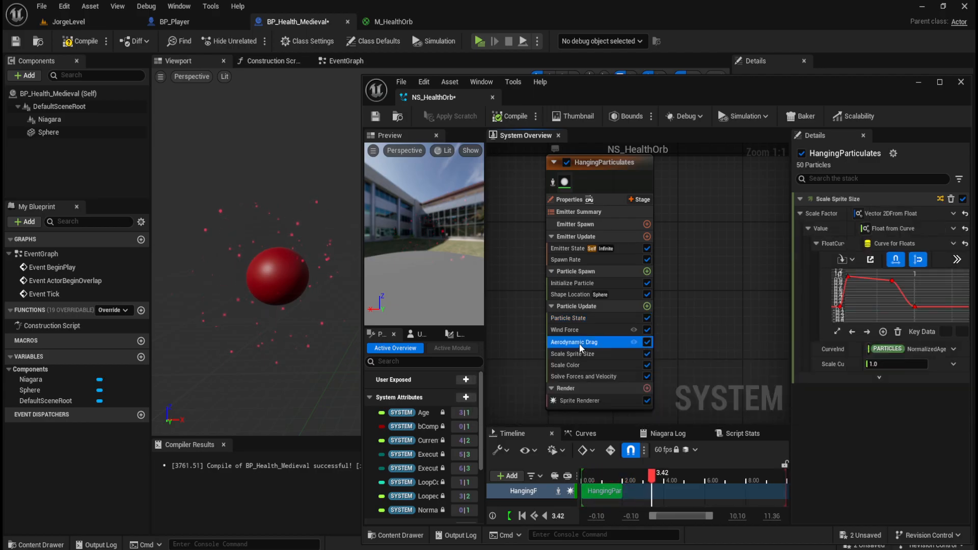
Try an Aerodynamic Drag Rotation Strength of about 261526, and set it back to 1
left_click(580, 342)
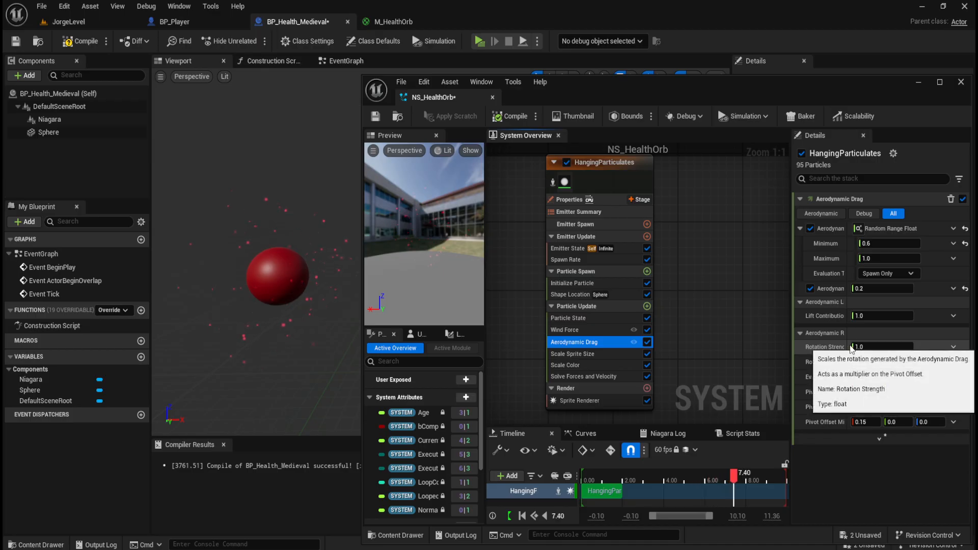
left_click_drag(859, 347, 860, 347)
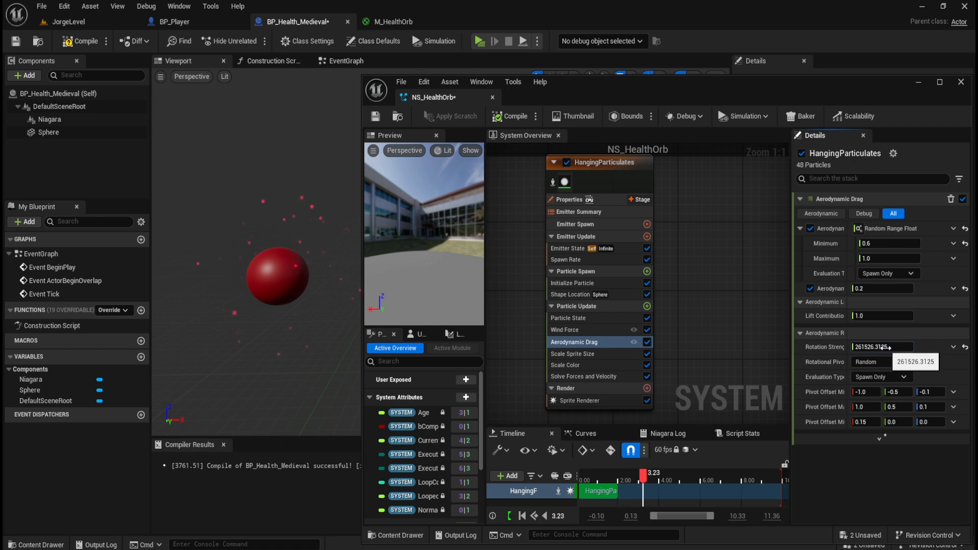
left_click(887, 347)
type("1")
key("Return")
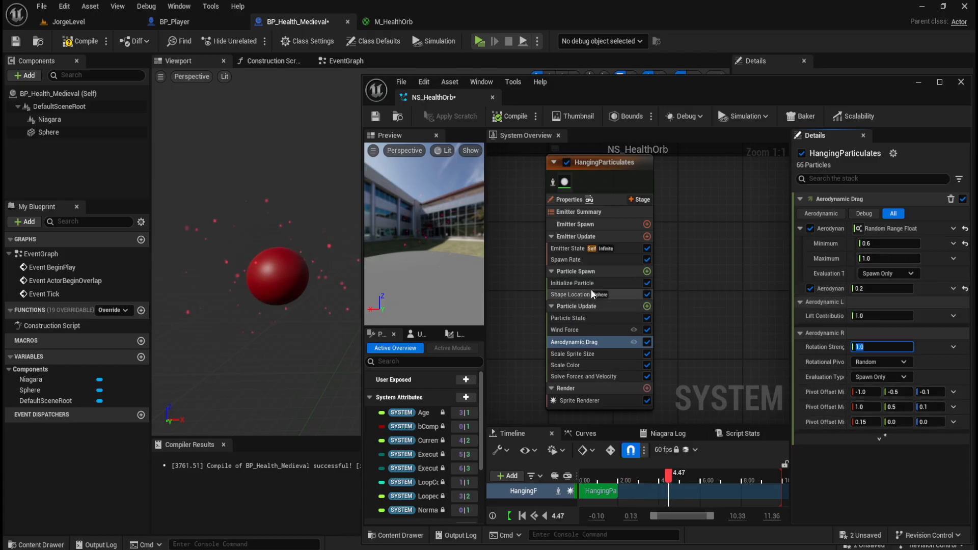
Try a Wind Speed Scale of about 46 in the Wind Force module, and reduce it to about 30
left_click(607, 270)
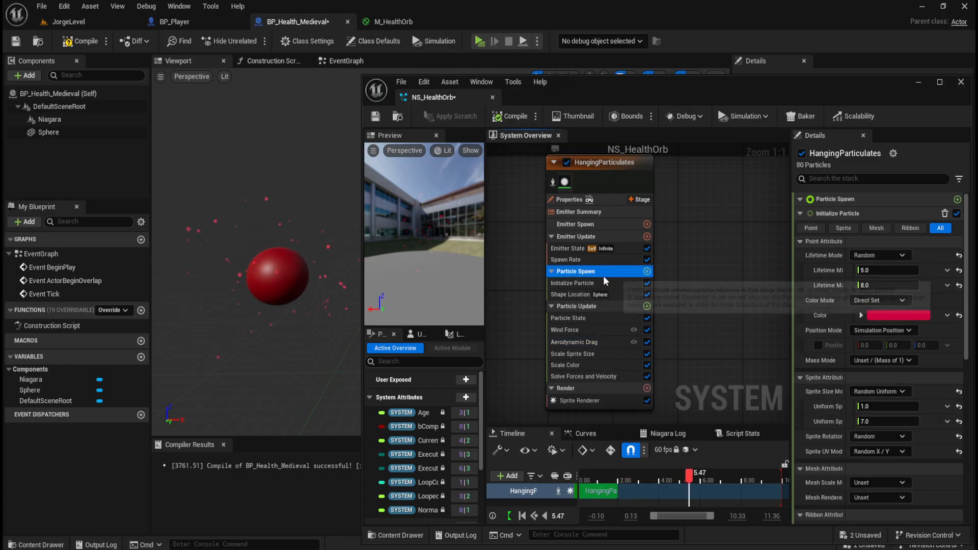
left_click(607, 307)
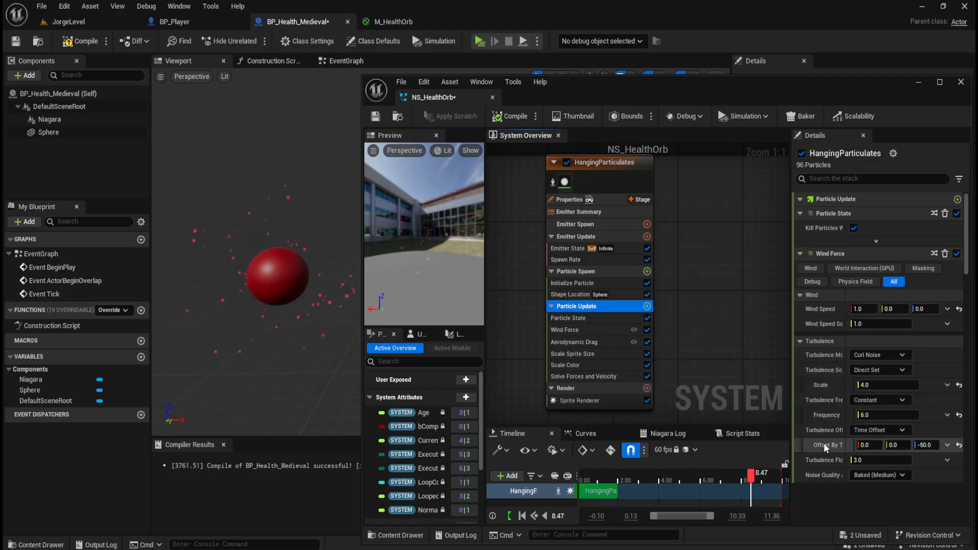
left_click_drag(861, 324, 869, 325)
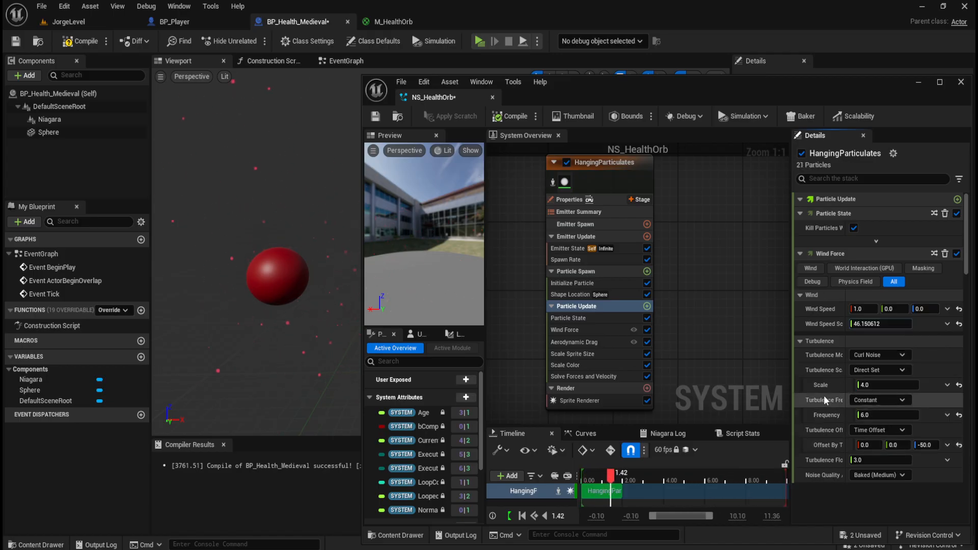
left_click(588, 307)
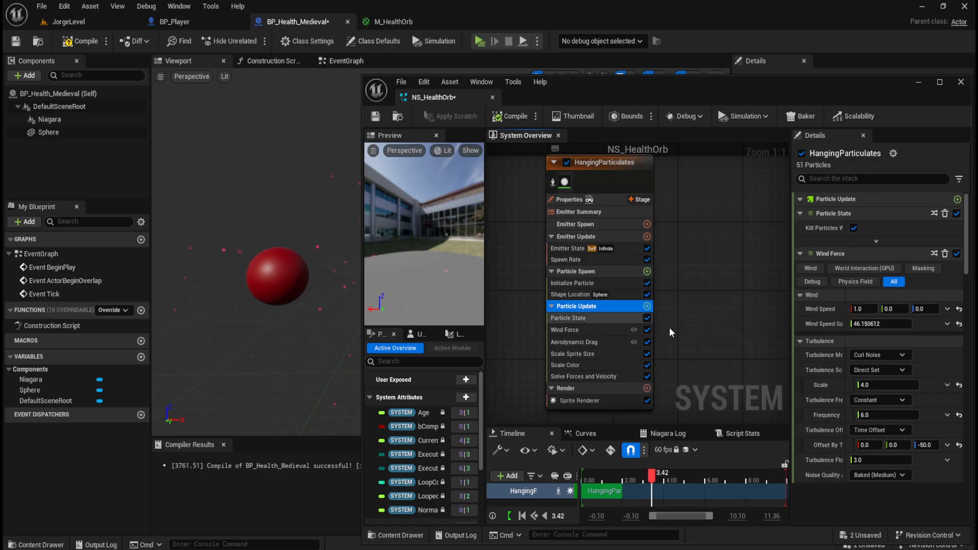
left_click_drag(874, 325, 856, 325)
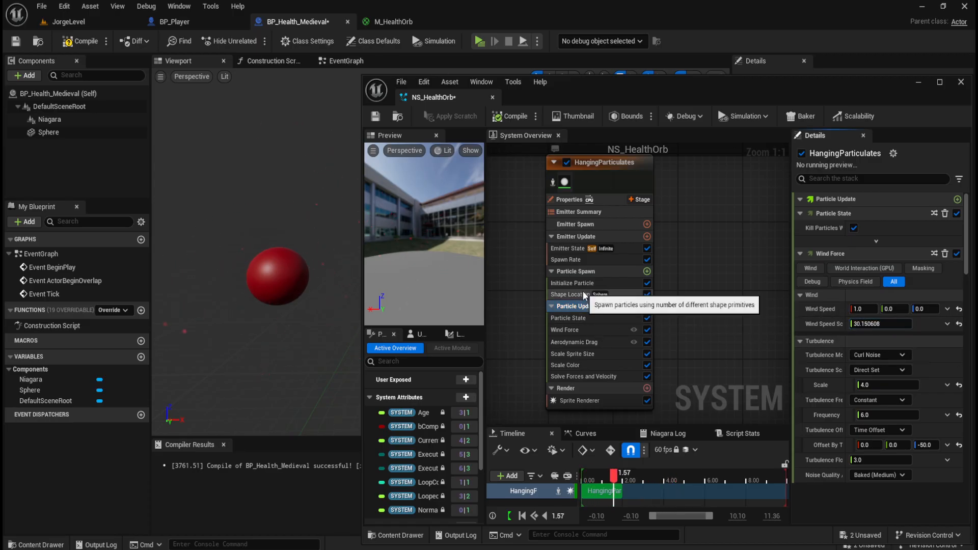
Set the Shape Location's Rotation Mode to Default and check the particles around the sphere in the blueprint viewport
left_click(596, 271)
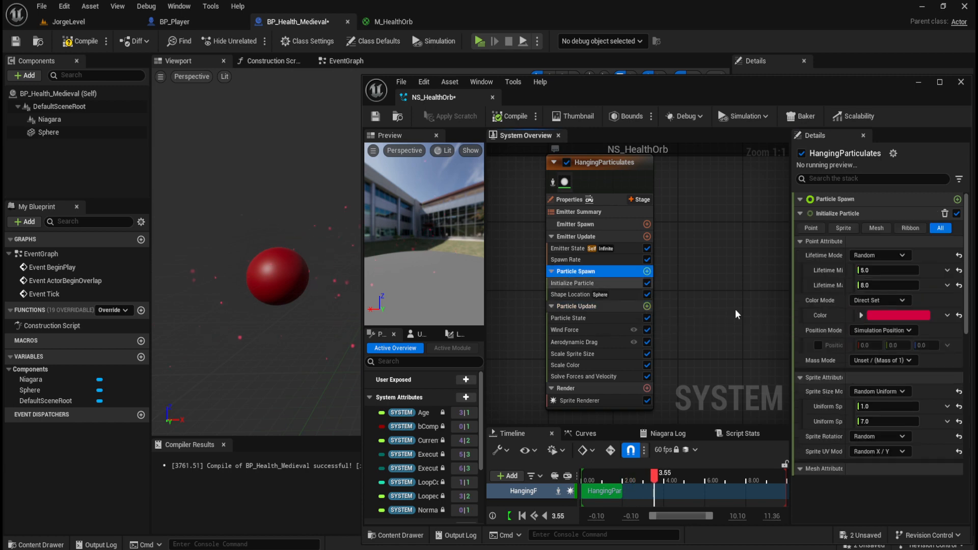
scroll(892, 408, "down", 10)
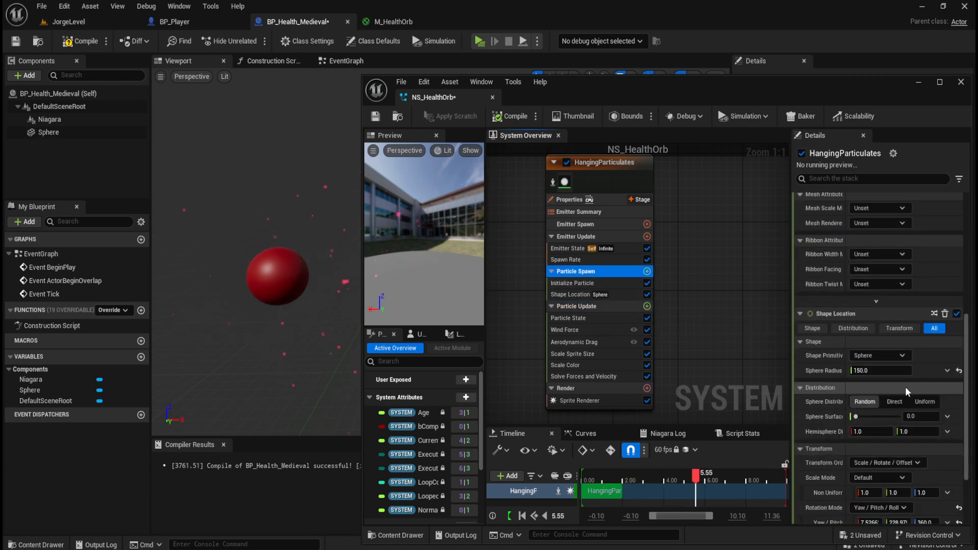
scroll(906, 387, "down", 3)
left_click(903, 426)
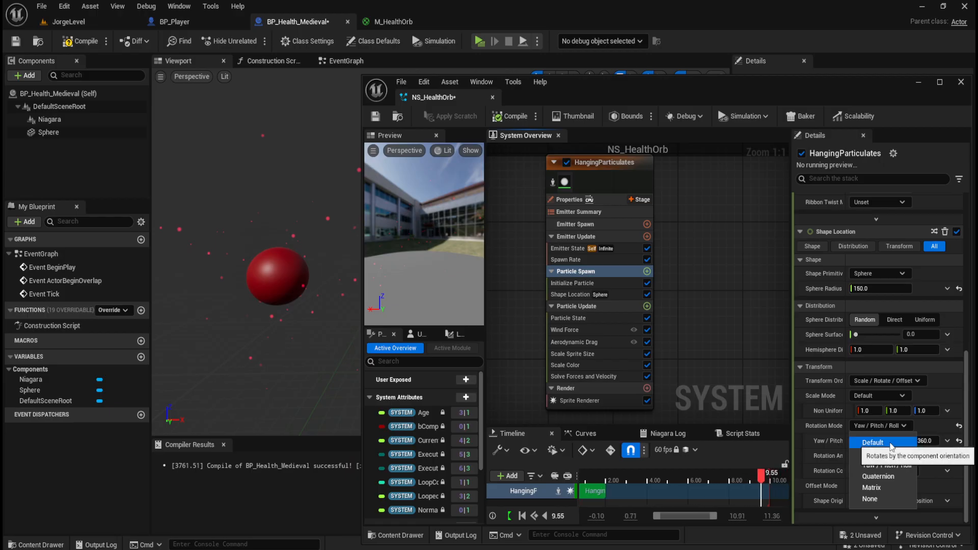
left_click(891, 443)
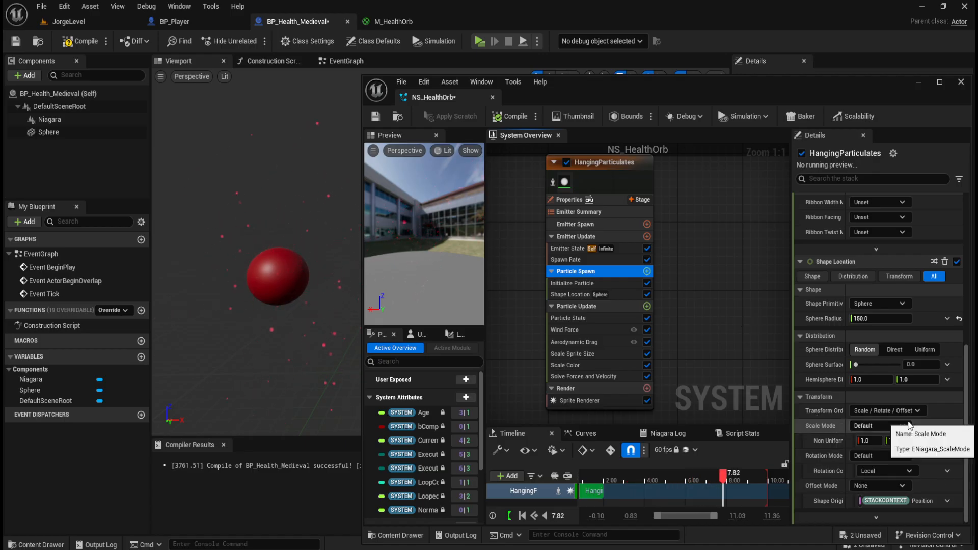
scroll(311, 316, "down", 5)
scroll(281, 293, "up", 2)
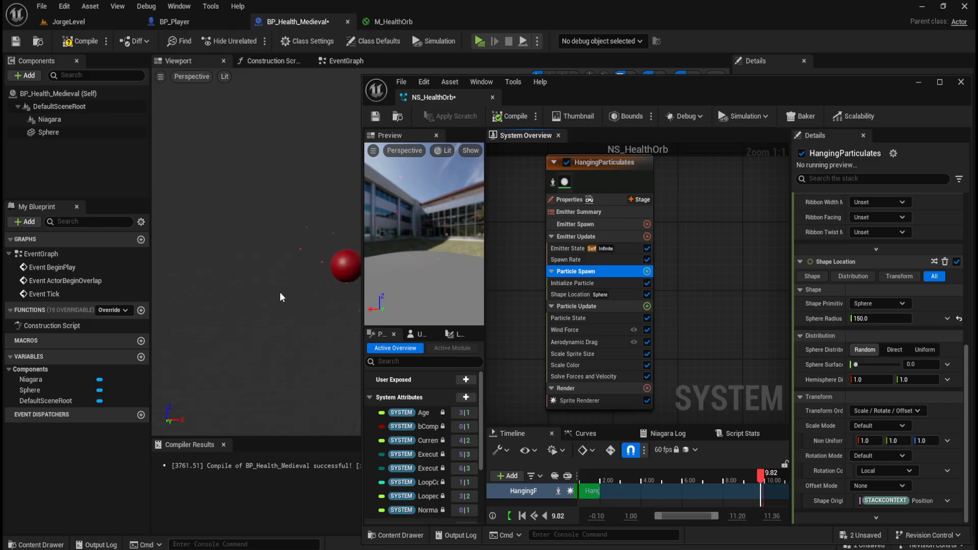
right_click_drag(279, 293, 379, 293)
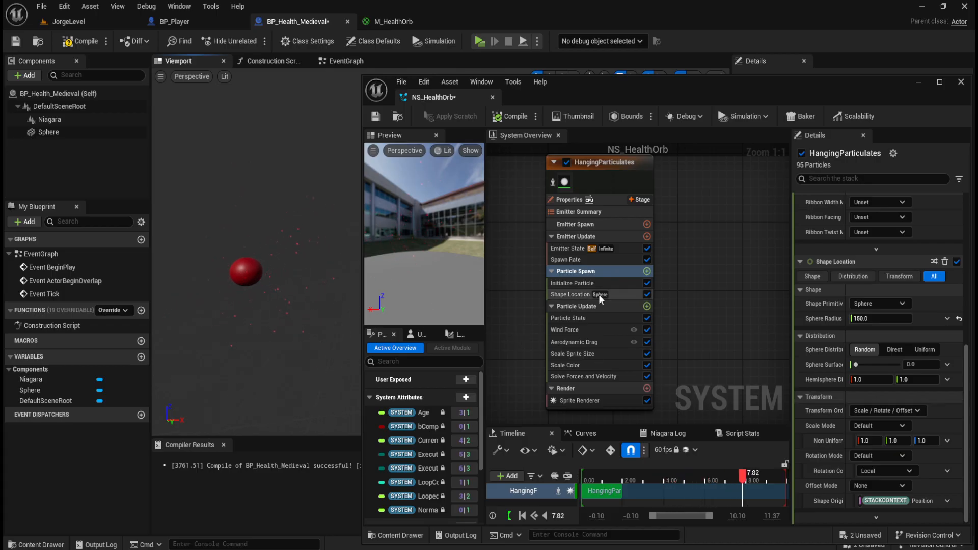
Try a Wind Speed X value of about 19.6 in the Wind Force module, and set it to 0
left_click(579, 307)
scroll(893, 418, "down", 3)
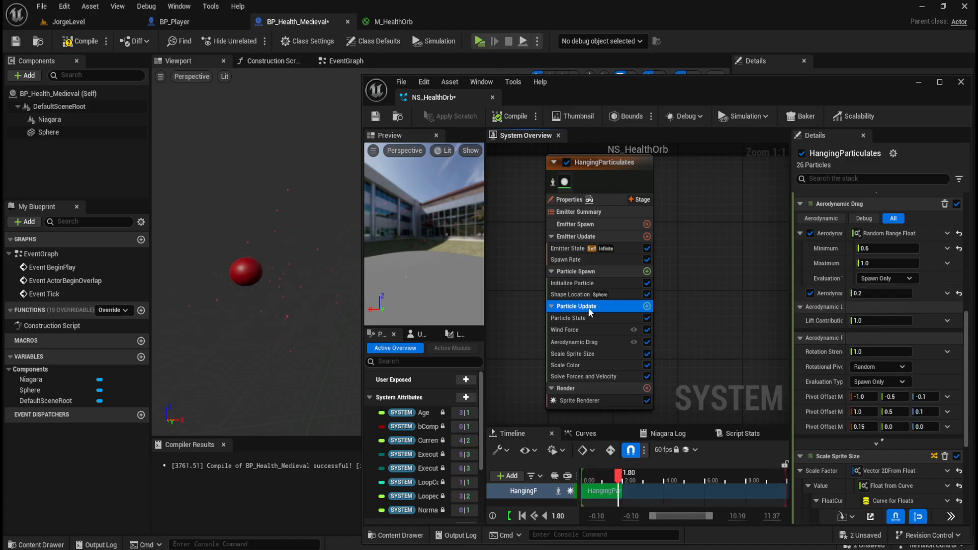
scroll(833, 358, "up", 8)
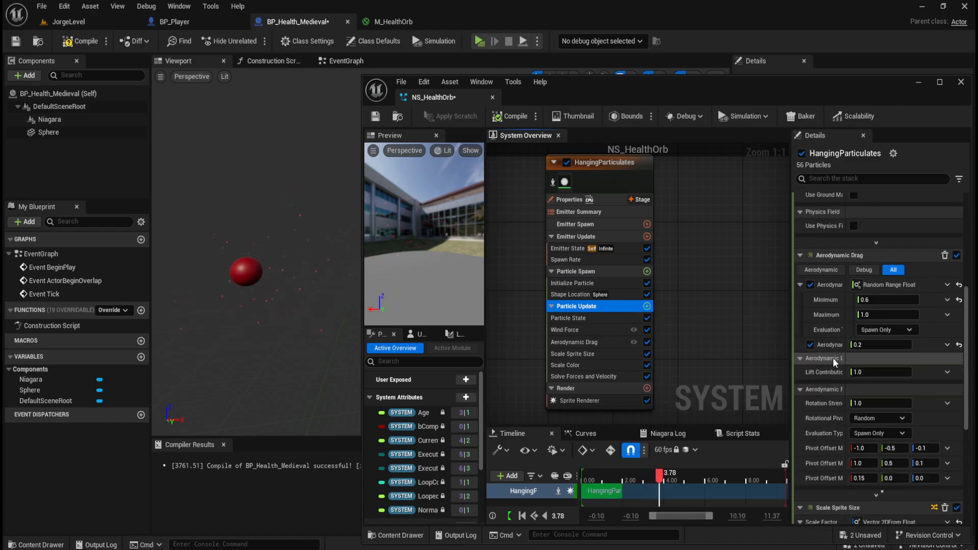
scroll(850, 425, "up", 6)
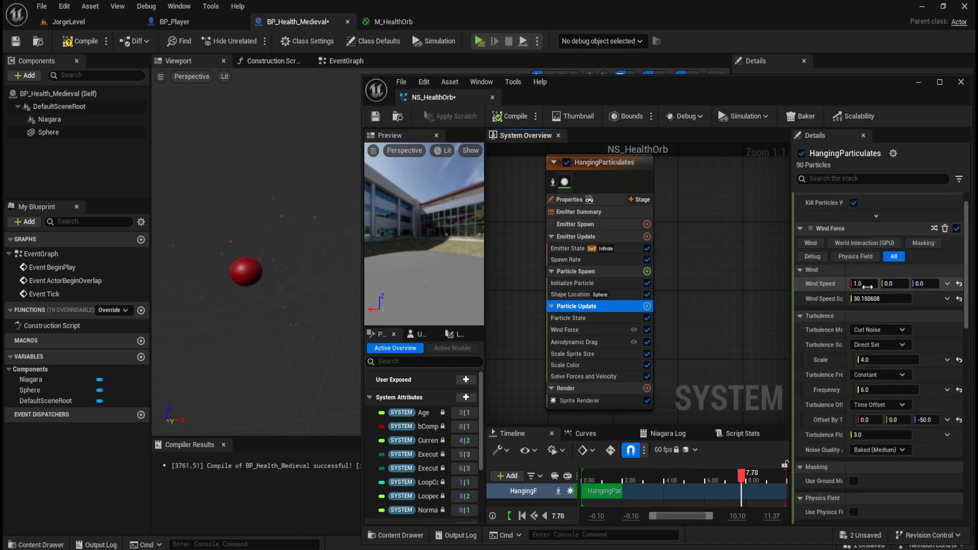
left_click_drag(868, 286, 889, 285)
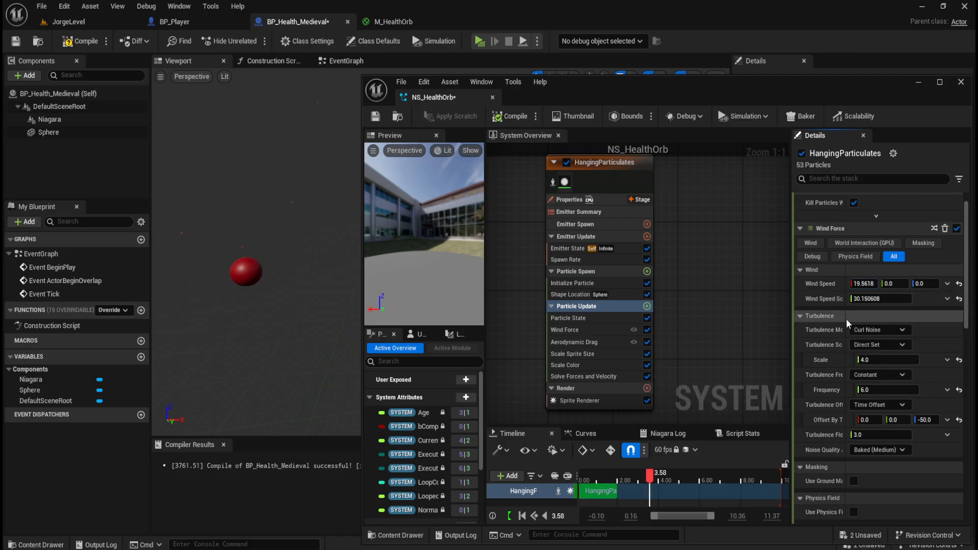
left_click(875, 284)
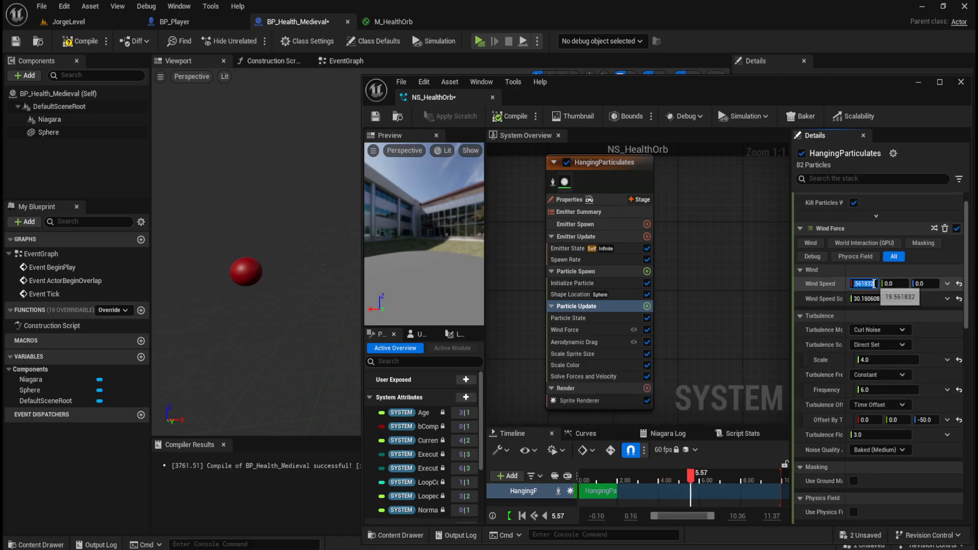
type("0")
key("Return")
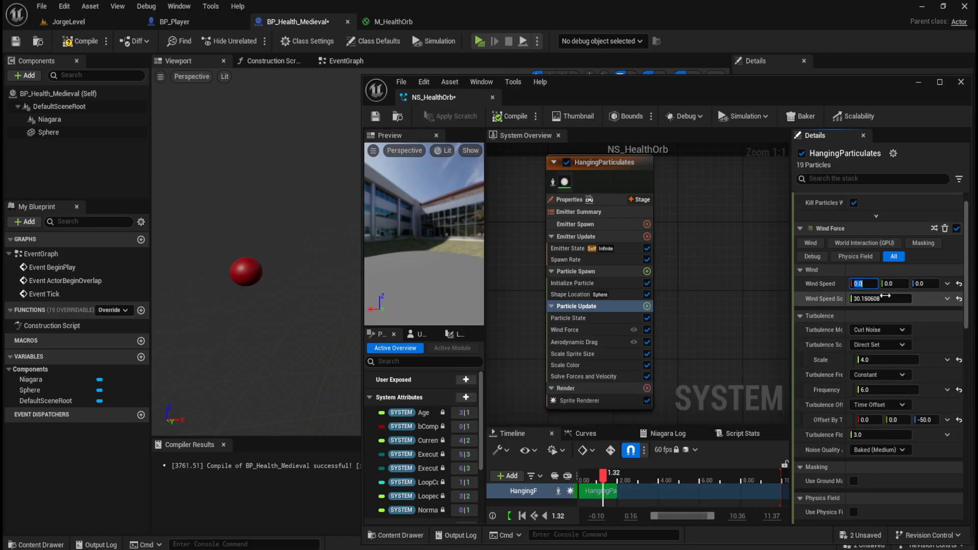
Try a Wind Speed Z value of 50 in the Wind Force module, and return it to 0
left_click(924, 286)
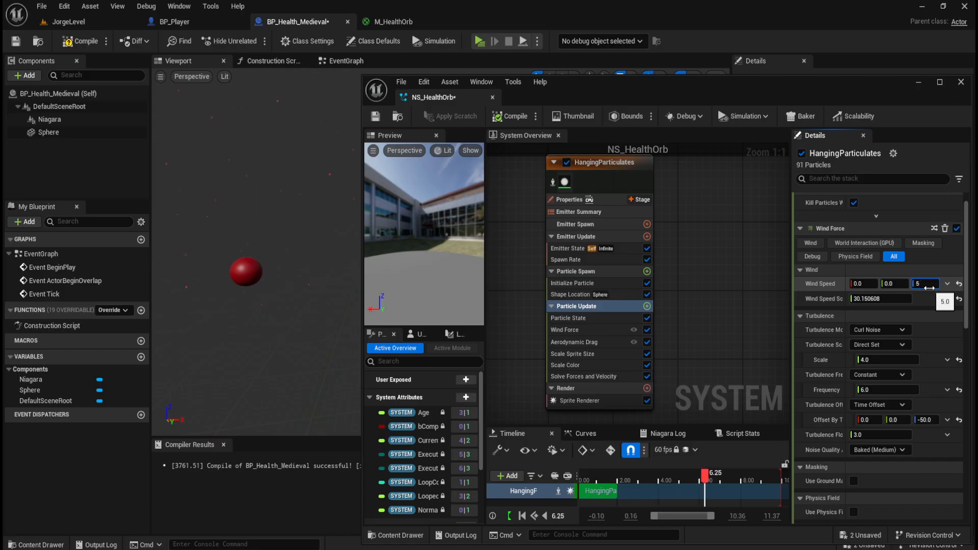
type("0")
key("BackSpace")
key("BackSpace")
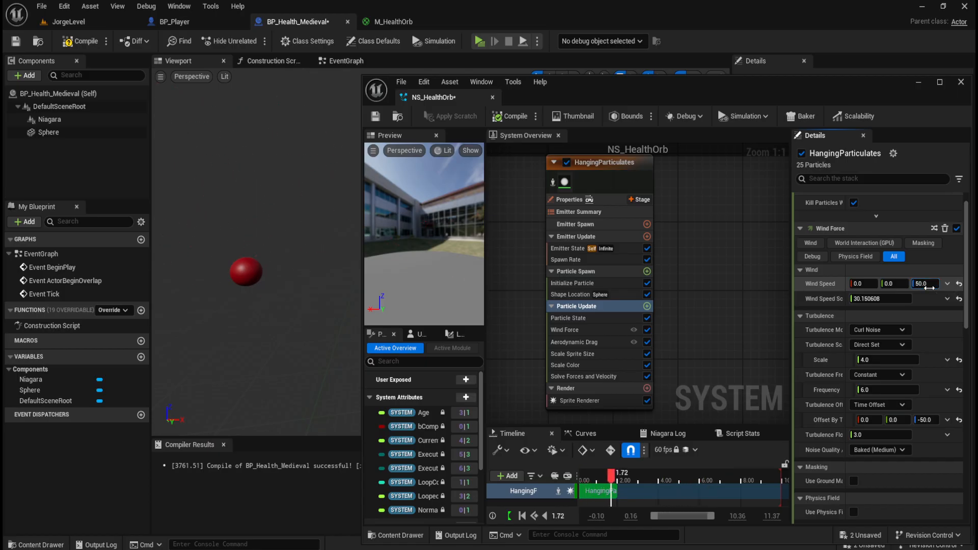
key("Return")
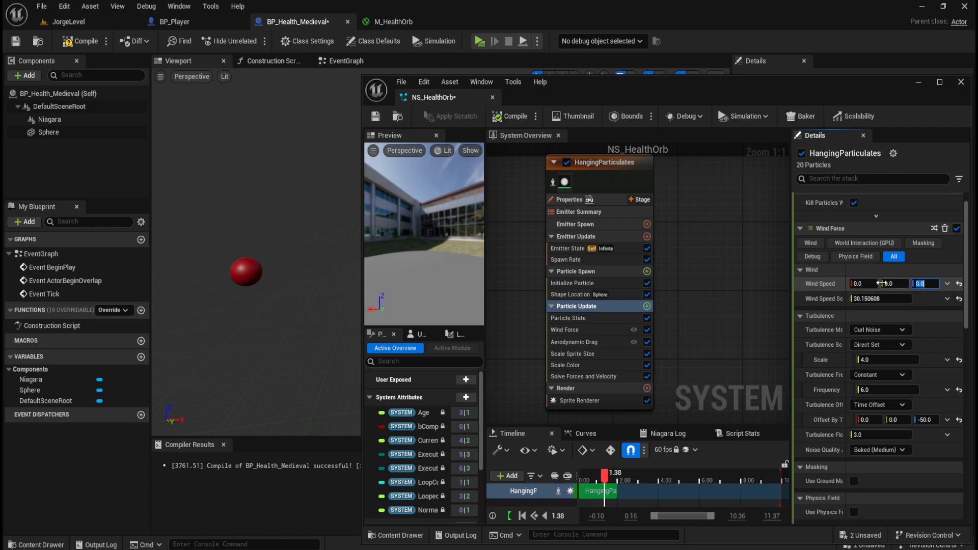
Try a Wind Speed Y value of 5, and set both the X and Y values to 1.0
left_click(899, 287)
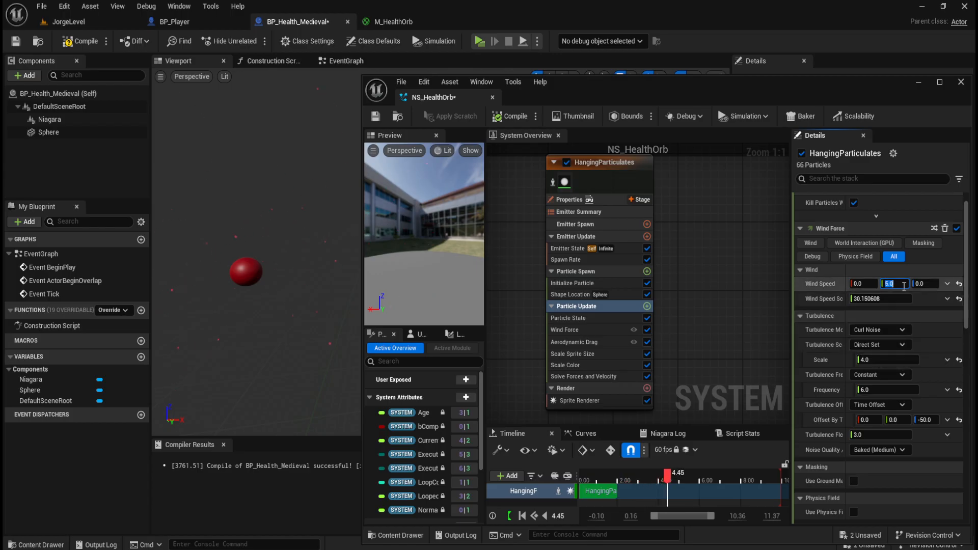
left_click(869, 284)
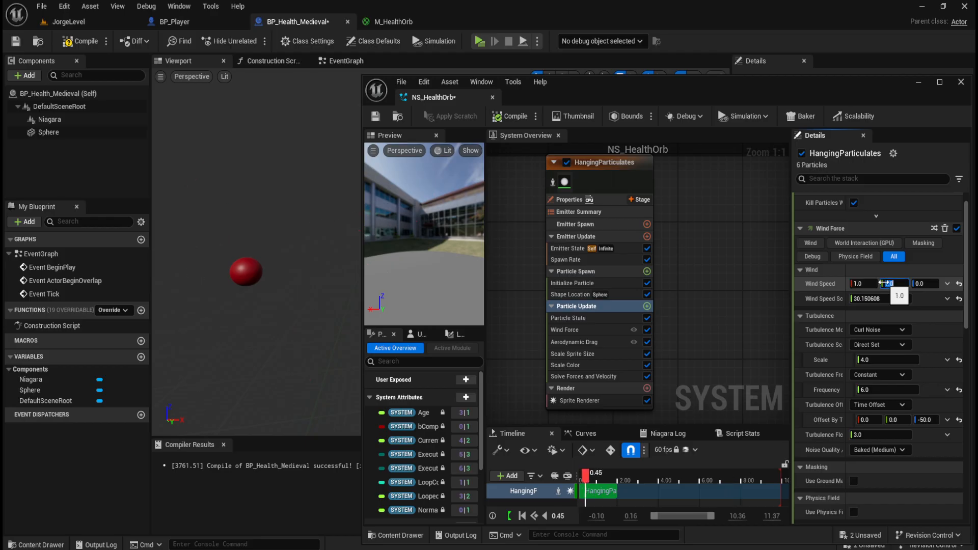
left_click(885, 283)
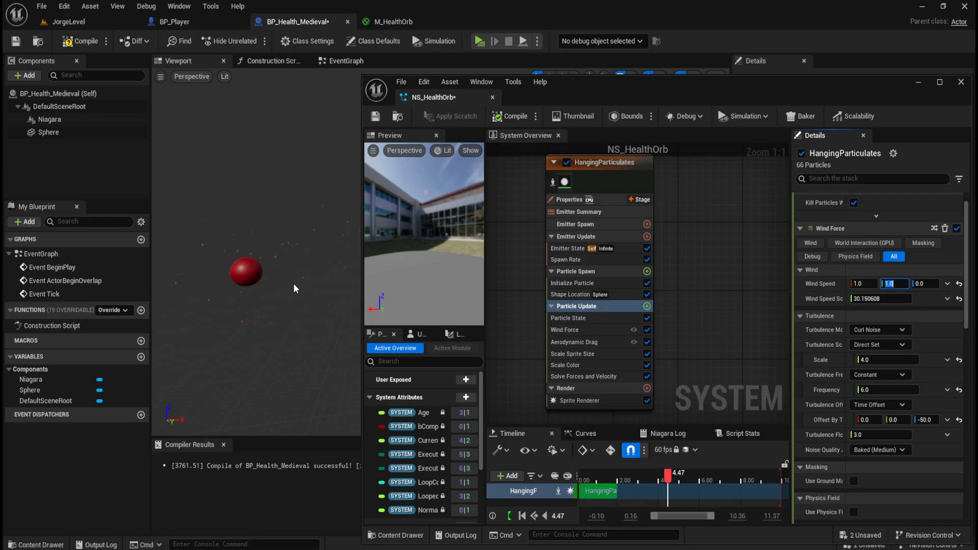
Lower the Wind Speed Scale to about 17.6, try 5, and set it to 10
left_click_drag(878, 299, 851, 299)
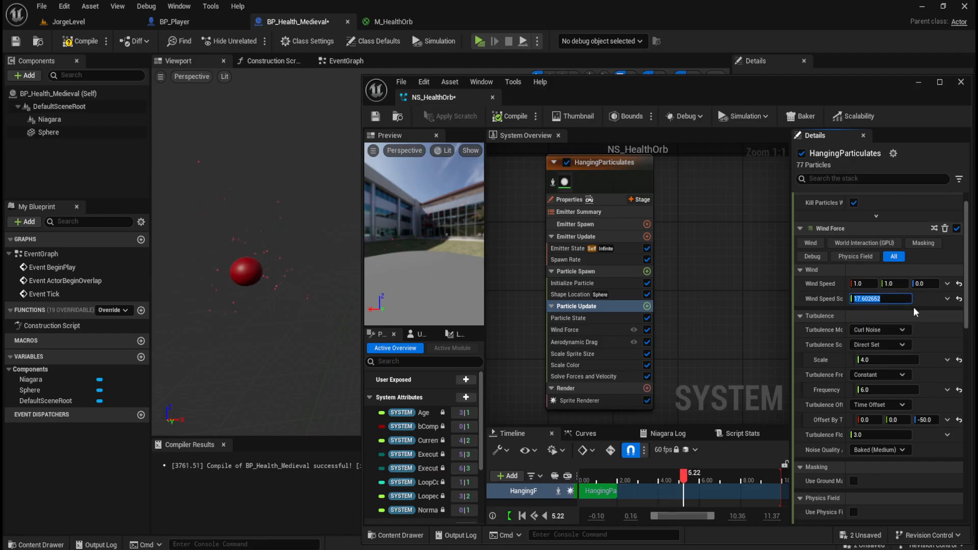
type("5")
key("Return")
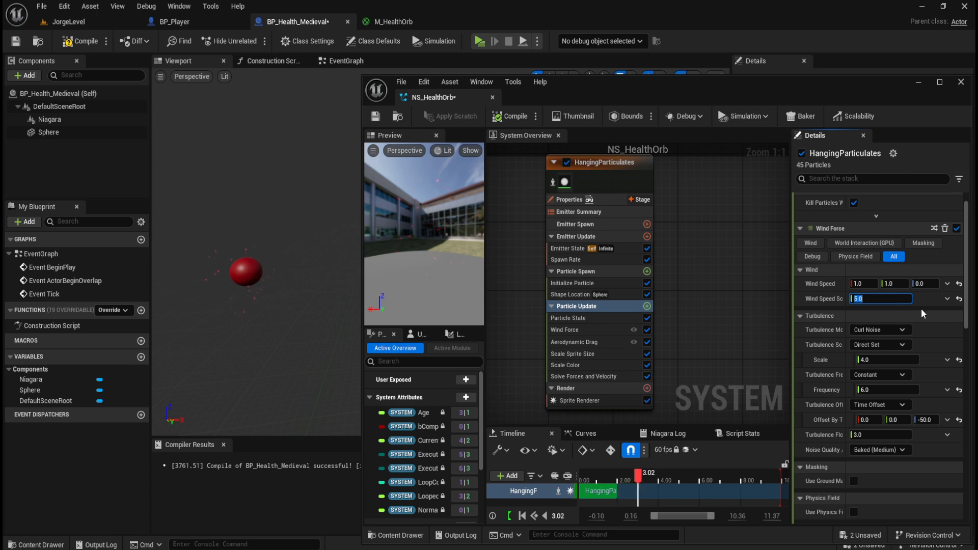
type("10")
key("Return")
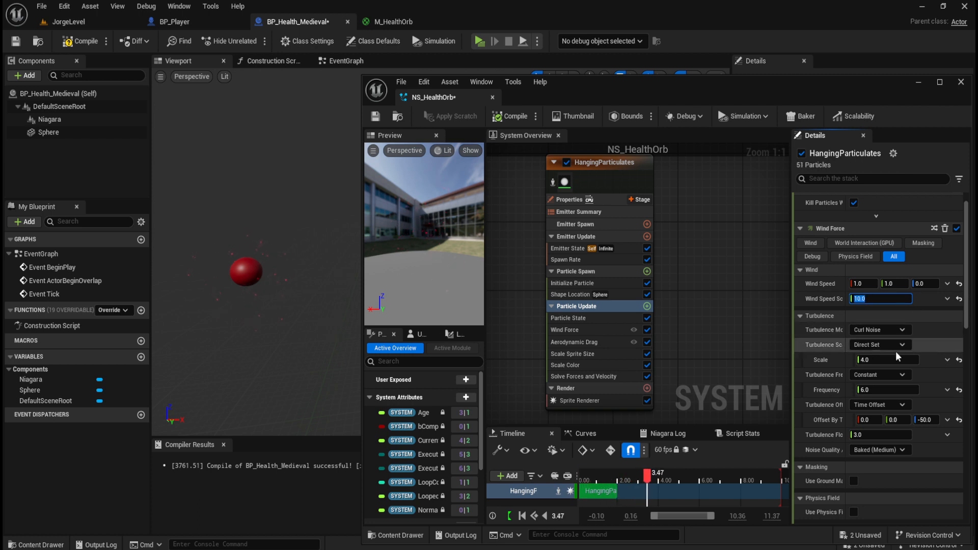
Check the Turbulence Mode and Scale Mode options, try a turbulence Scale of about 61.5, and set it back to 4
left_click(900, 330)
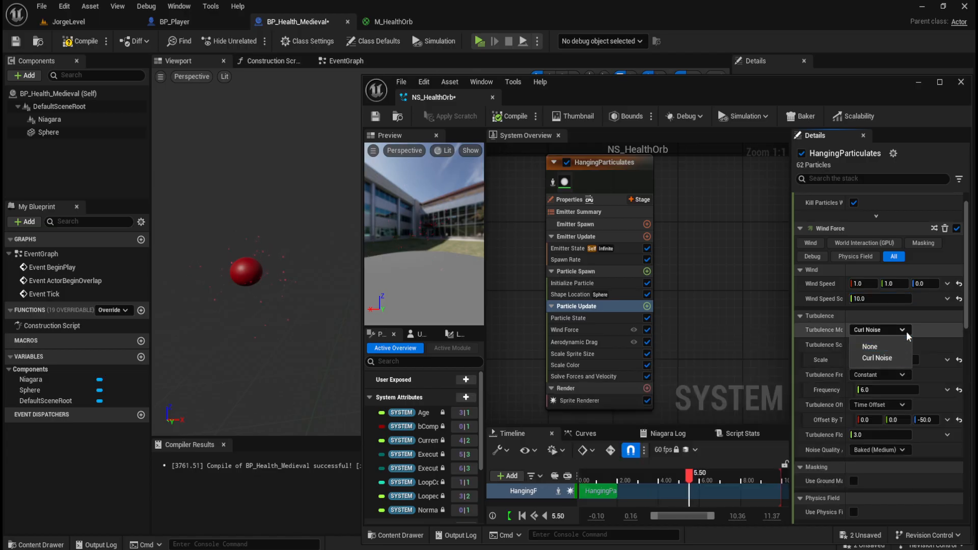
left_click(877, 358)
left_click(902, 345)
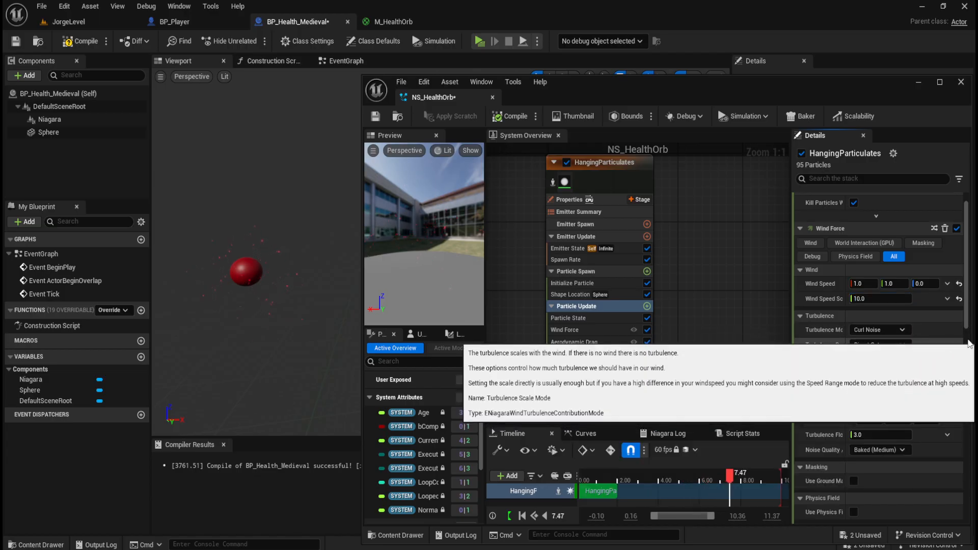
left_click(905, 355)
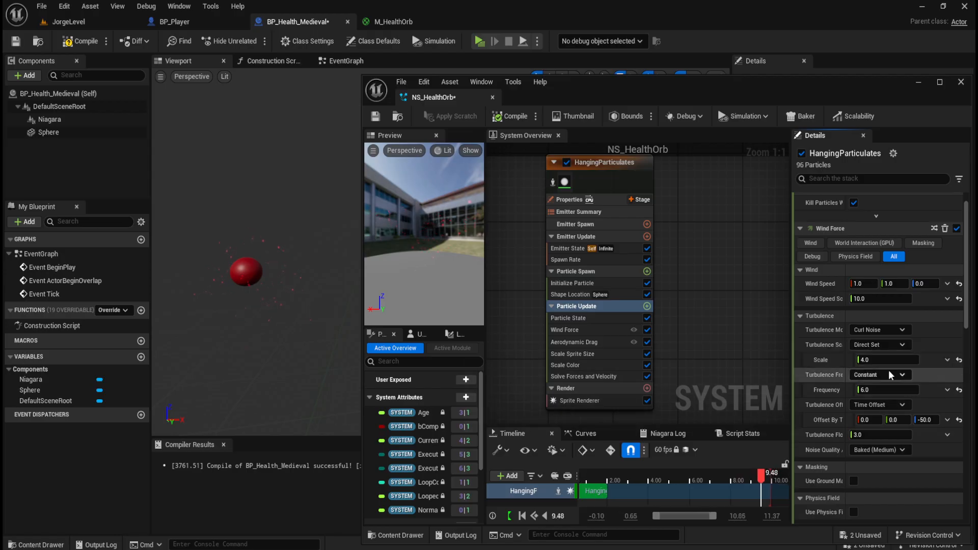
left_click_drag(869, 360, 882, 360)
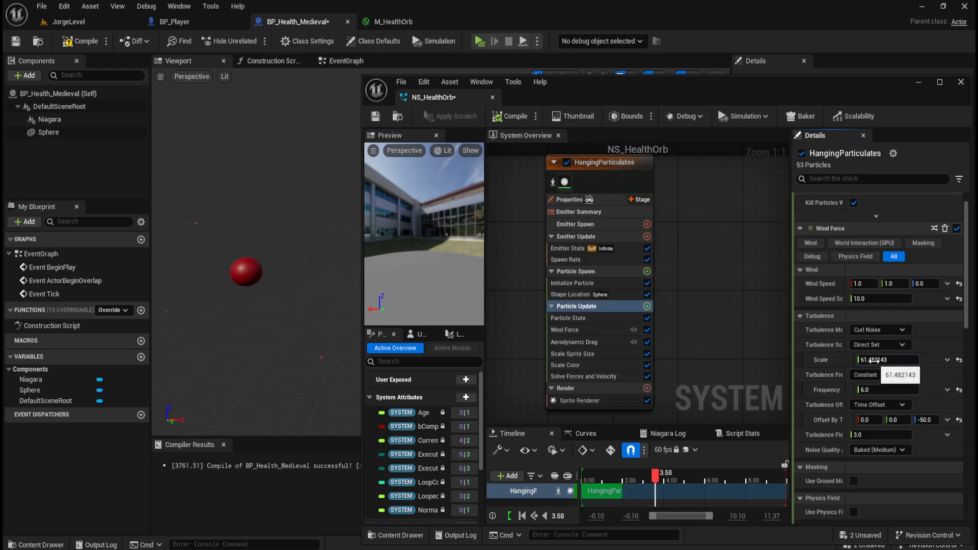
left_click(871, 360)
type("4")
key("Return")
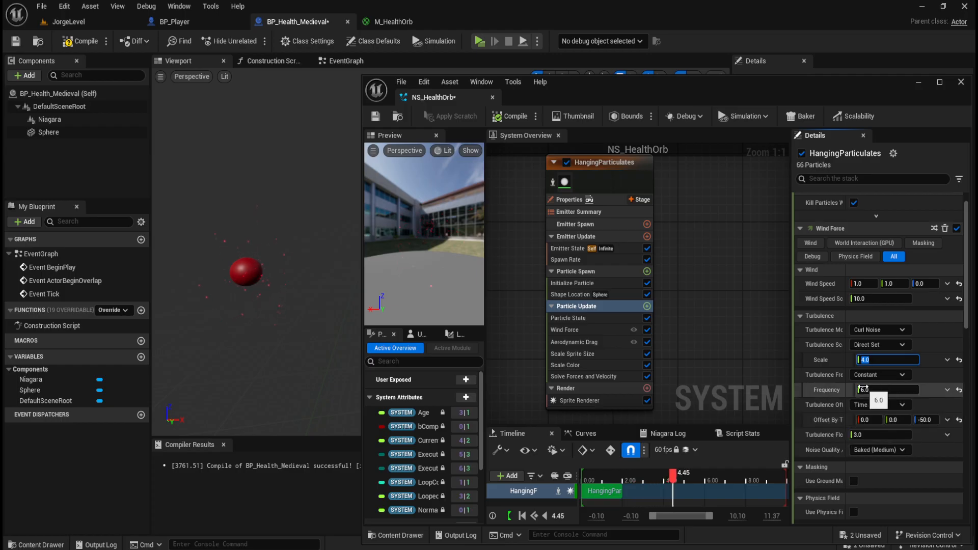
Try a turbulence Frequency of about 18.3 in the Wind Force module, and set it back to 6
left_click_drag(866, 391, 872, 390)
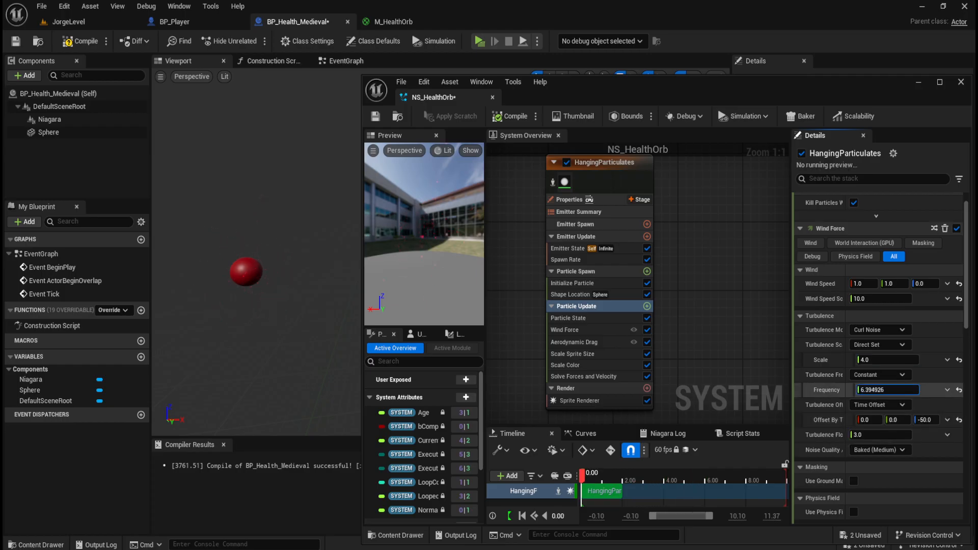
left_click(896, 391)
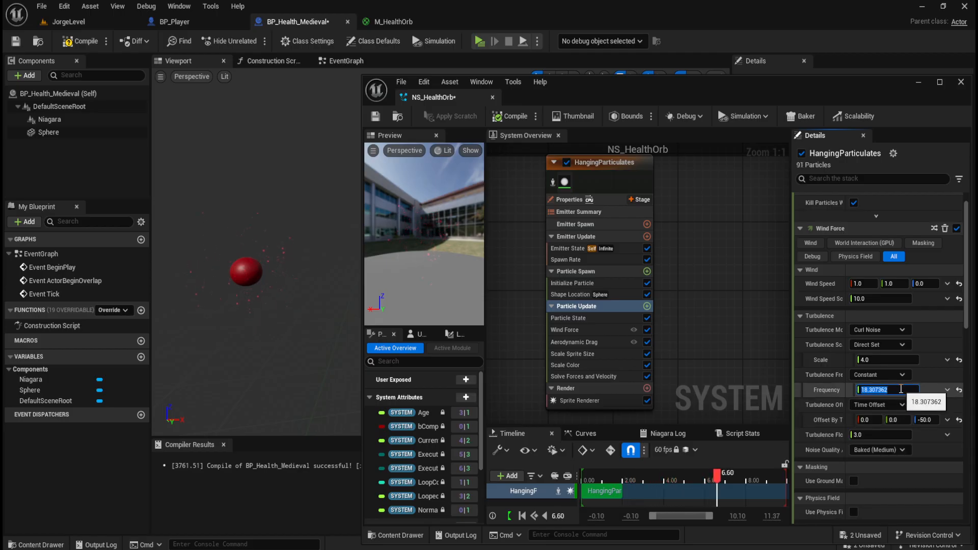
type("6")
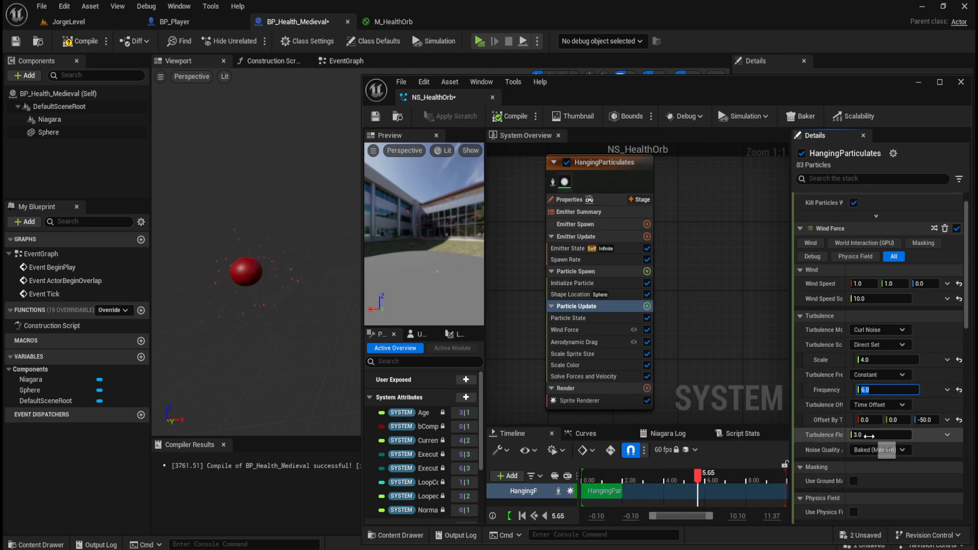
Try a turbulence flow value of about 12.8 in the Wind Force module, and set it back to 3
left_click_drag(856, 435, 865, 438)
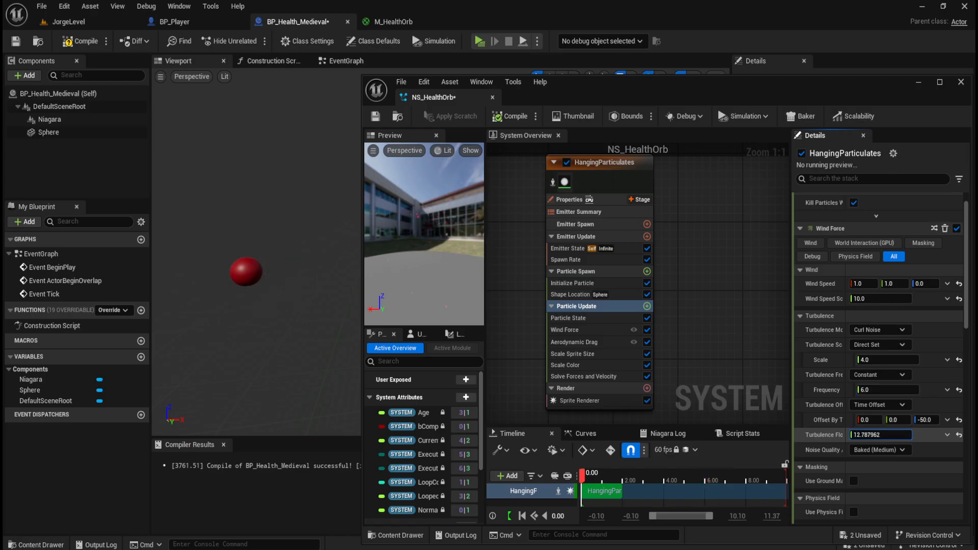
left_click(872, 435)
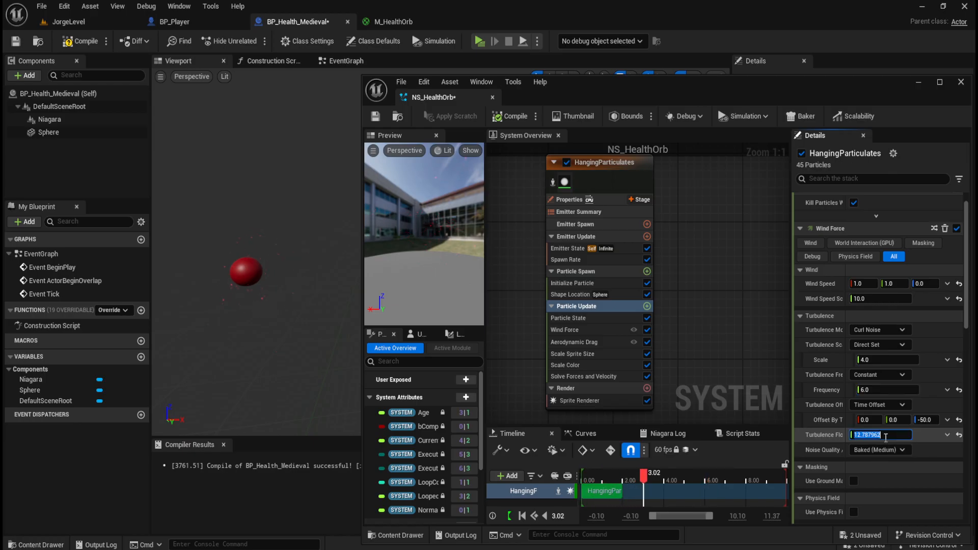
type("3")
key("Return")
Try a random-range Maximum of about 4.3 in the Aerodynamic Drag module, and set it back to 1
scroll(836, 426, "down", 10)
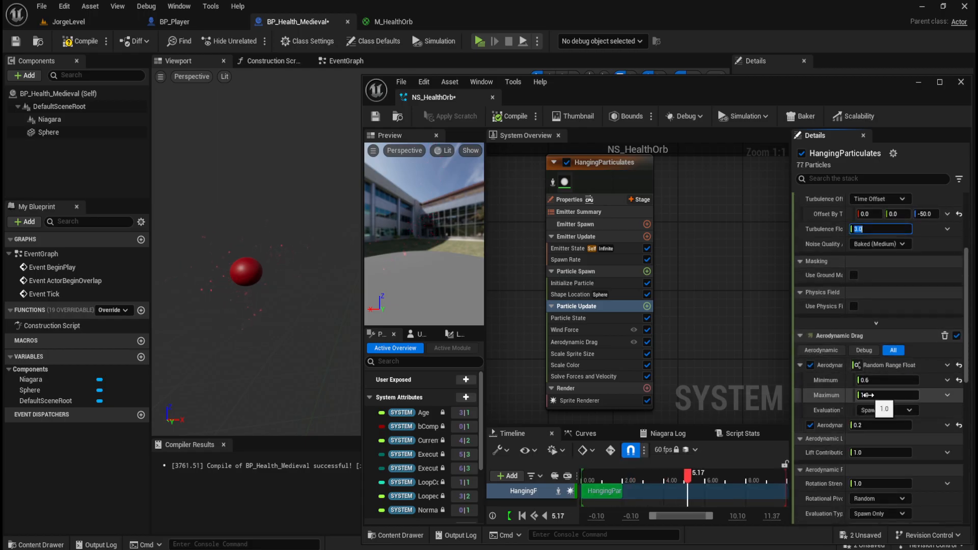
left_click_drag(852, 396, 873, 396)
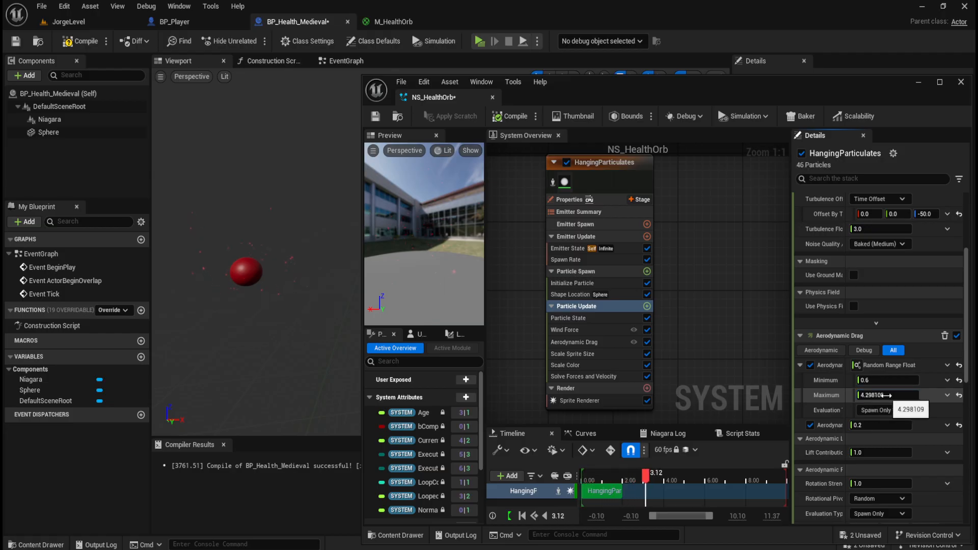
left_click(881, 395)
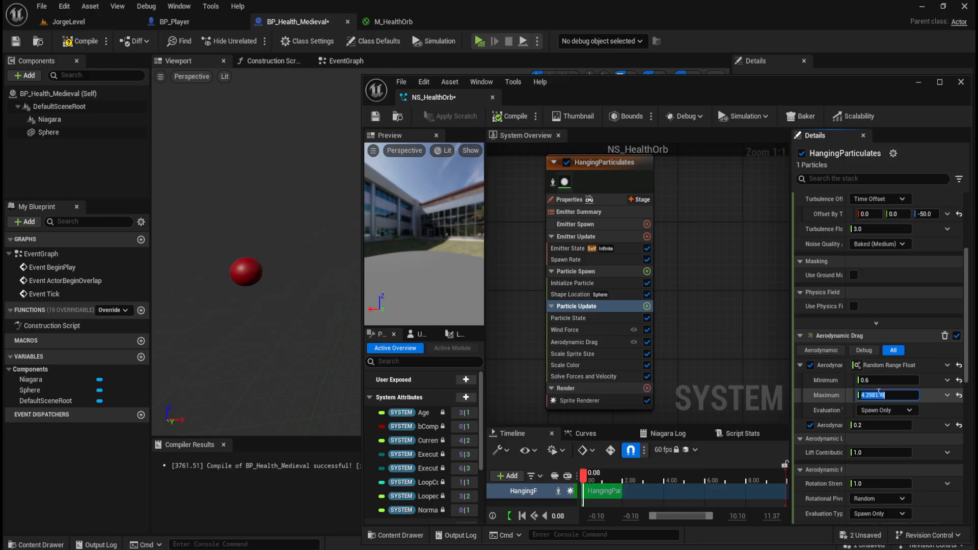
type("1")
key("Return")
Try the Direct option for the rotational pivot in Aerodynamic Drag, check its Pivot Offset, and switch back to Random
scroll(831, 440, "down", 2)
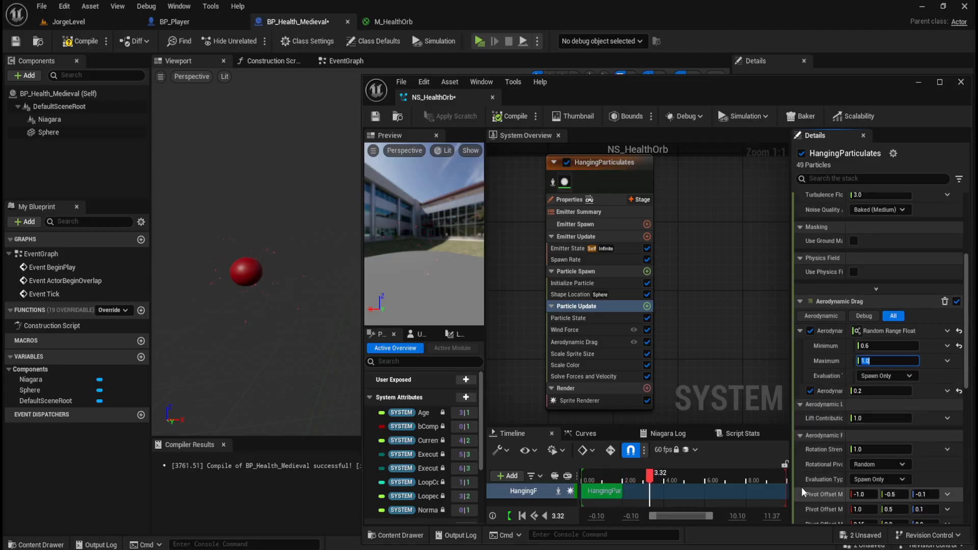
scroll(808, 483, "down", 2)
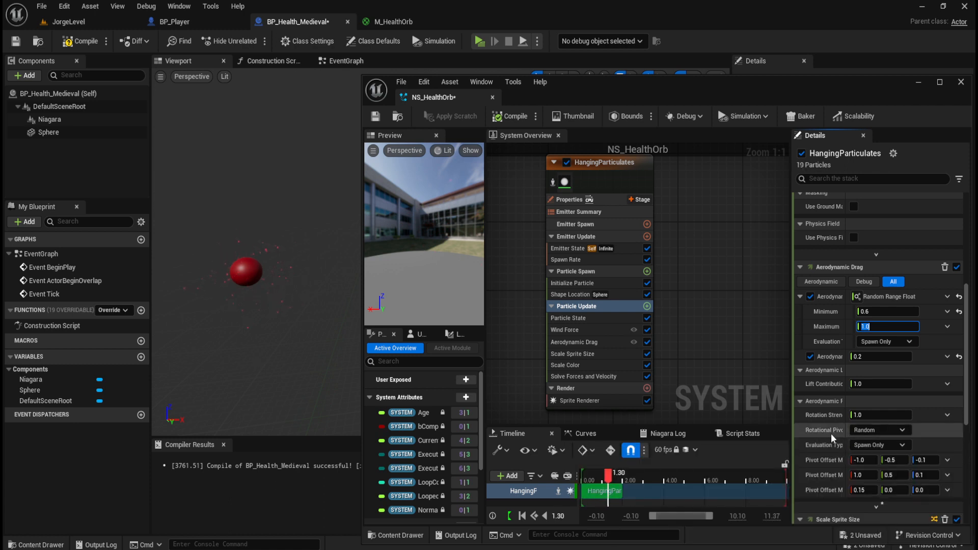
left_click(872, 430)
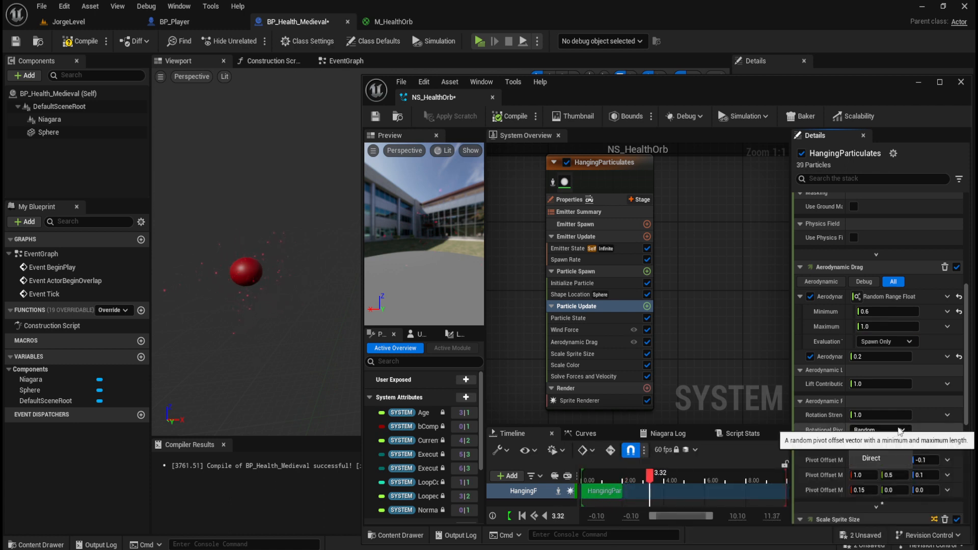
left_click(879, 459)
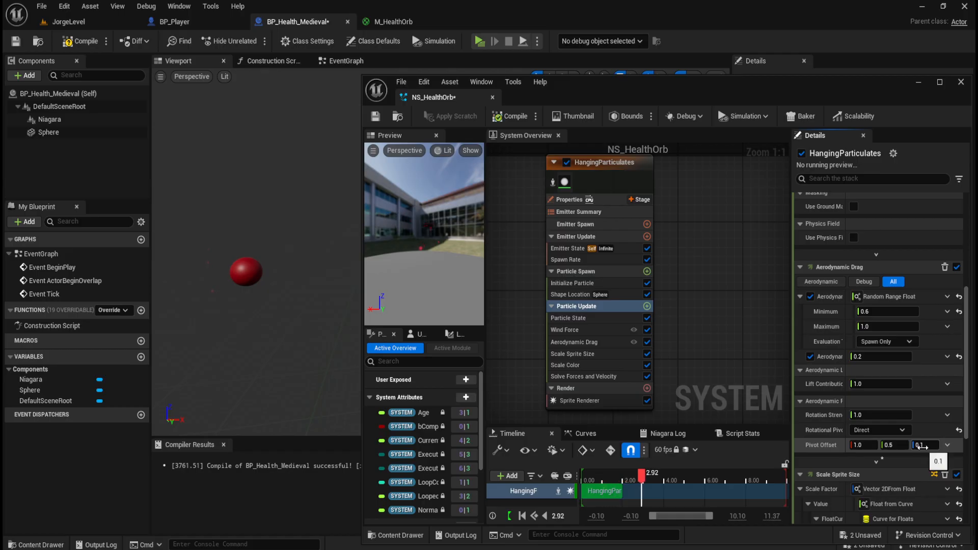
left_click(922, 446)
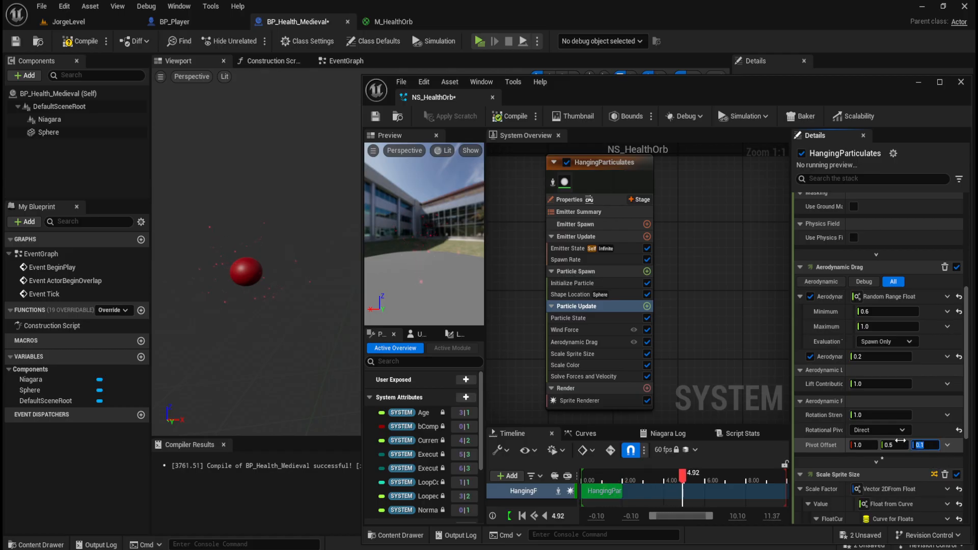
left_click(878, 430)
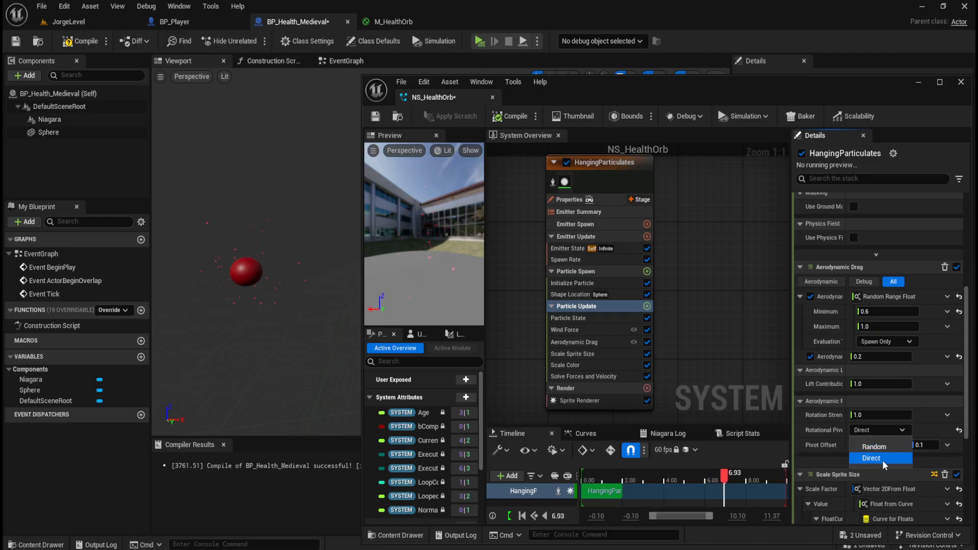
left_click(882, 446)
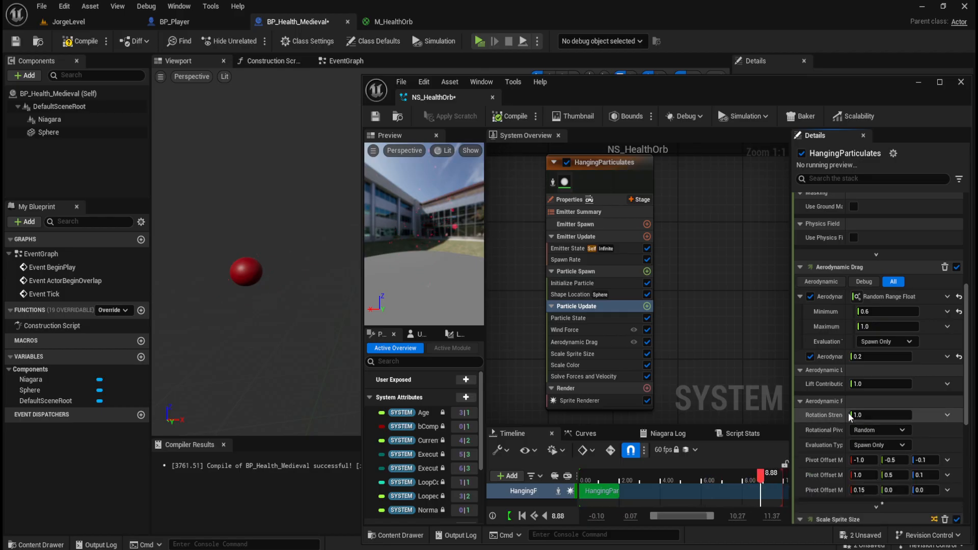
Try an aerodynamic rotation strength of about 931.6, and reset it to its default
mouse_move(850, 415)
left_mouse_down()
mouse_move(912, 416)
mouse_move(869, 417)
left_mouse_up()
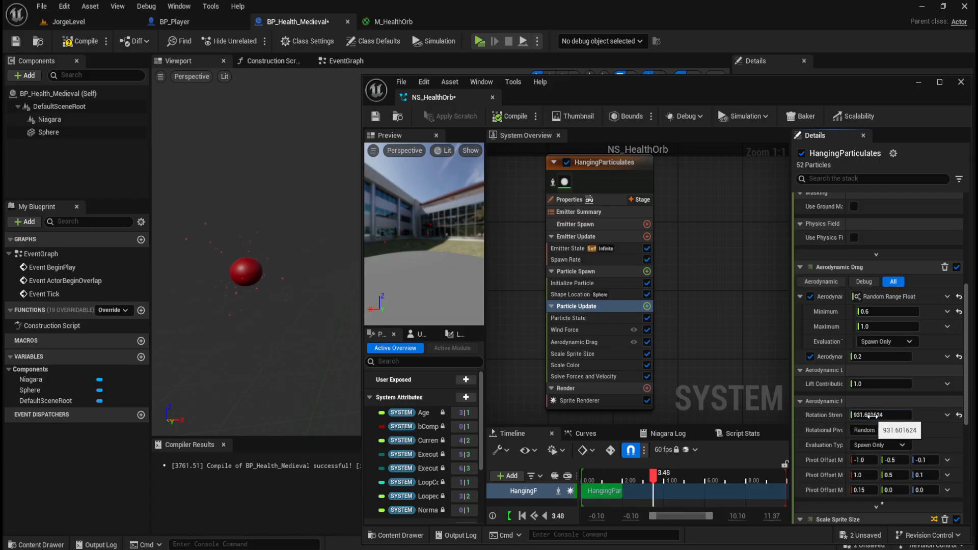
left_click(958, 415)
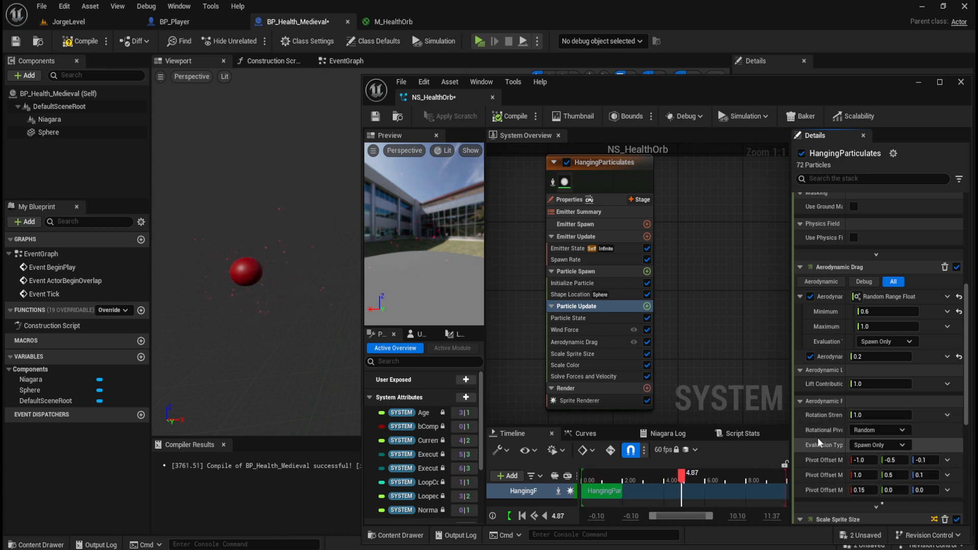
Look through the Scale Sprite Size, Scale Color, and Solve Forces and Velocity module settings
scroll(819, 440, "down", 2)
scroll(818, 440, "down", 5)
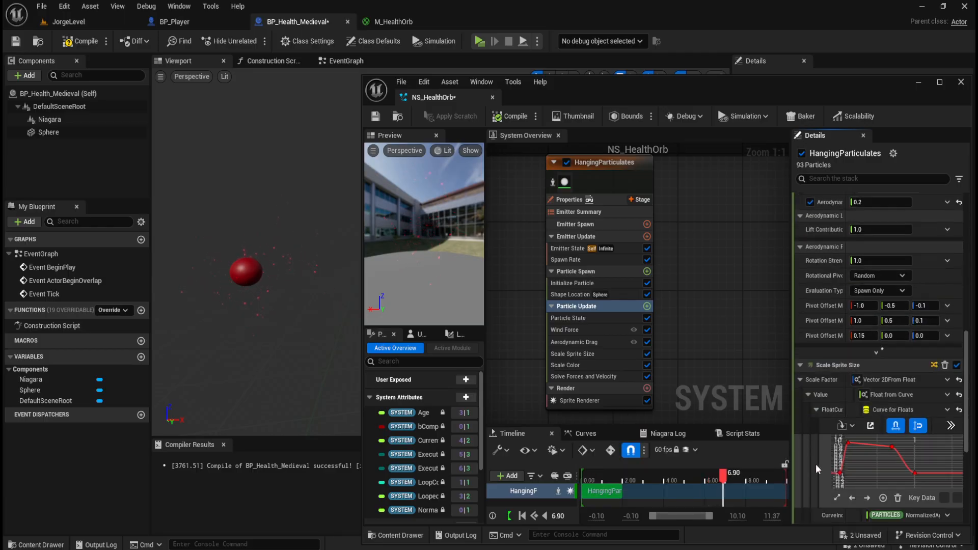
scroll(819, 450, "down", 4)
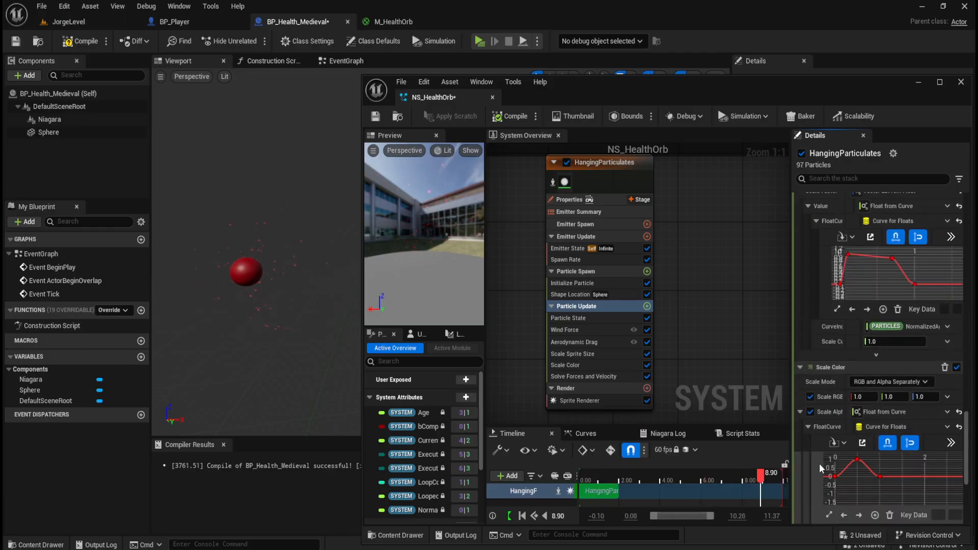
scroll(814, 443, "down", 1)
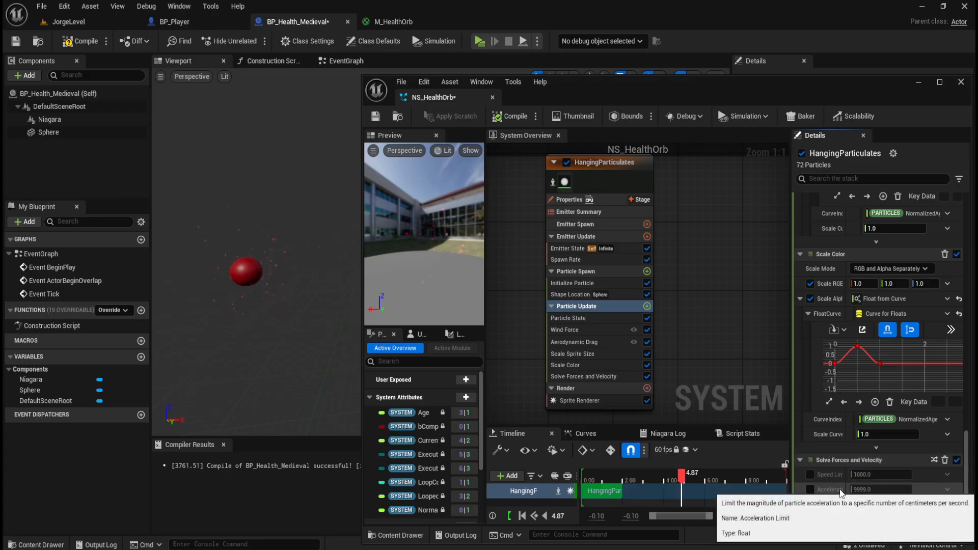
Examine the HangingParticulates update modules from Scale Color and Scale Sprite Size back to Aerodynamic Drag
scroll(838, 487, "up", 1)
scroll(840, 488, "up", 1)
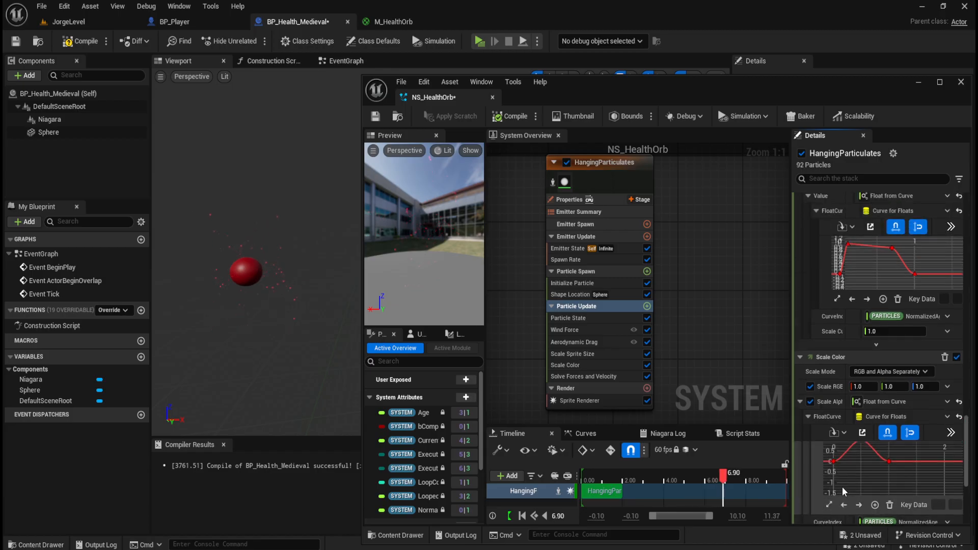
mouse_move(228, 291)
right_mouse_down()
mouse_move(265, 288)
mouse_move(229, 289)
right_mouse_up()
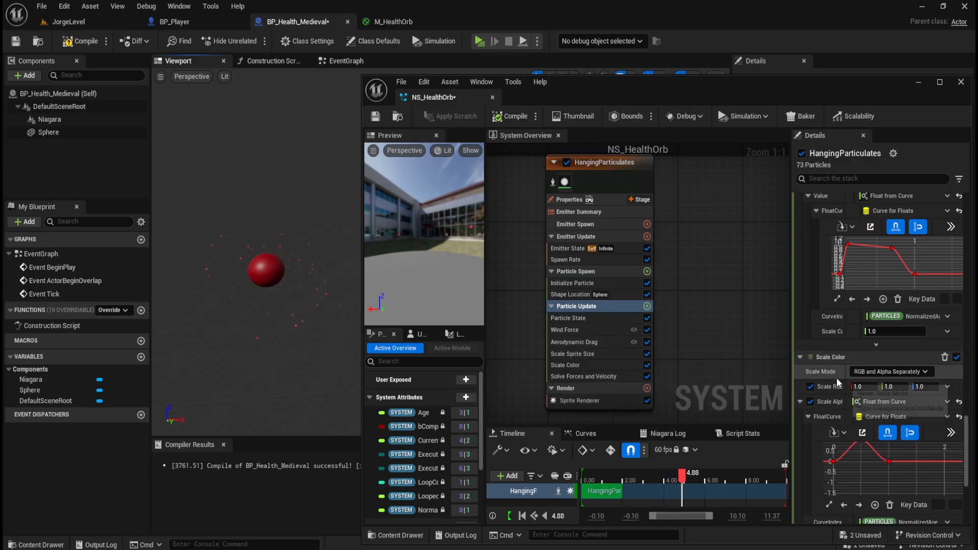
scroll(837, 377, "up", 2)
scroll(839, 392, "up", 4)
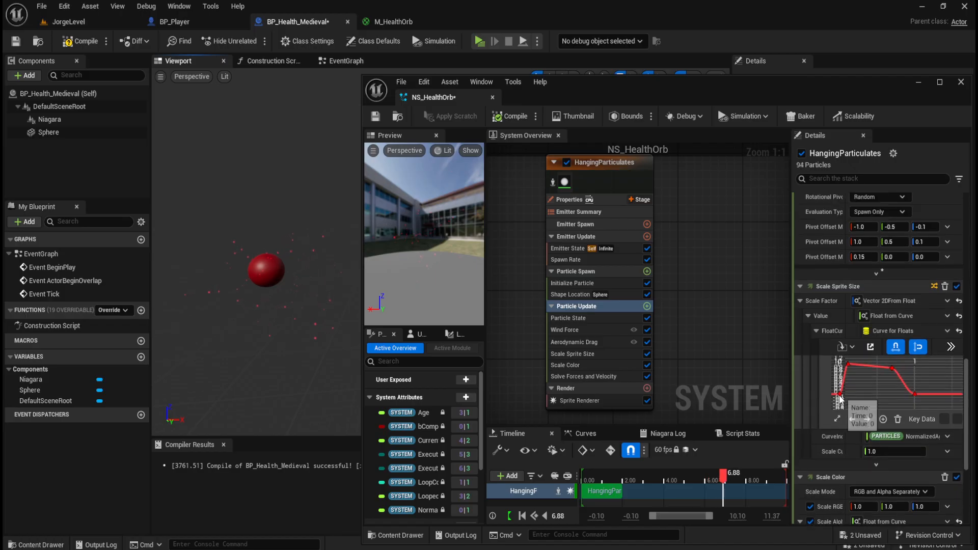
scroll(819, 433, "up", 5)
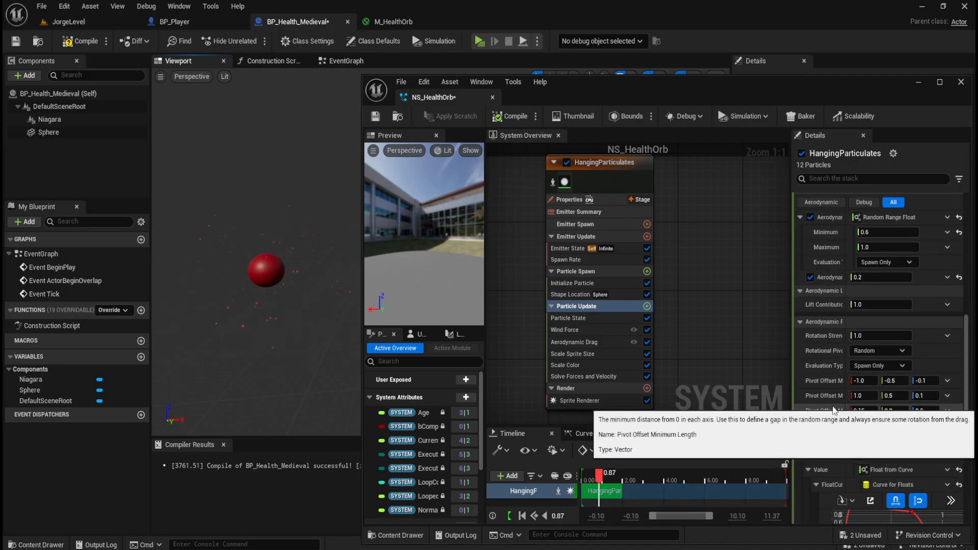
scroll(838, 392, "up", 2)
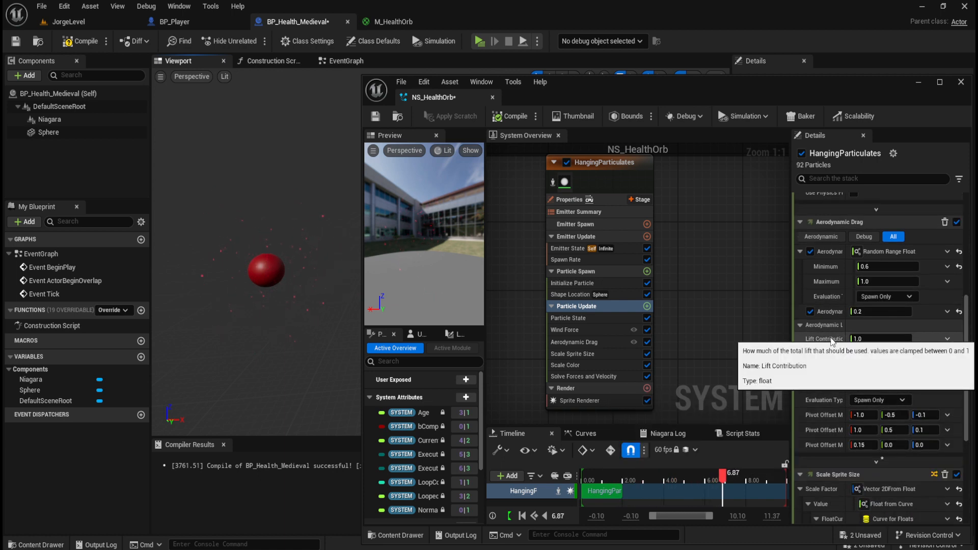
Try a Lift Contribution of about 2.75 in Aerodynamic Drag and set it back to 1
mouse_move(866, 339)
left_mouse_down()
mouse_move(902, 339)
mouse_move(862, 339)
left_mouse_up()
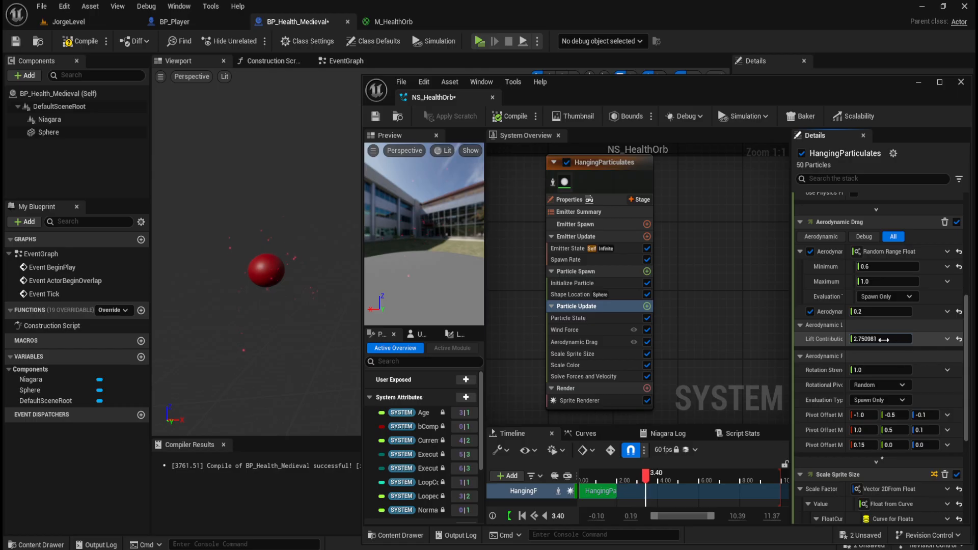
left_click(884, 340)
type("1")
key("Return")
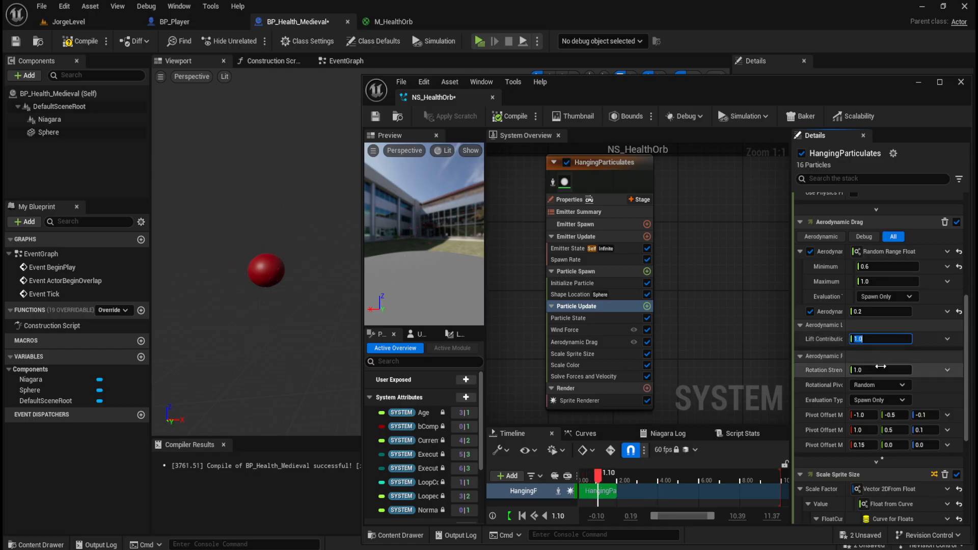
Set the Rotation Strength of the Aerodynamic Drag module to 100
mouse_move(866, 369)
left_mouse_down()
mouse_move(892, 372)
mouse_move(874, 371)
left_mouse_up()
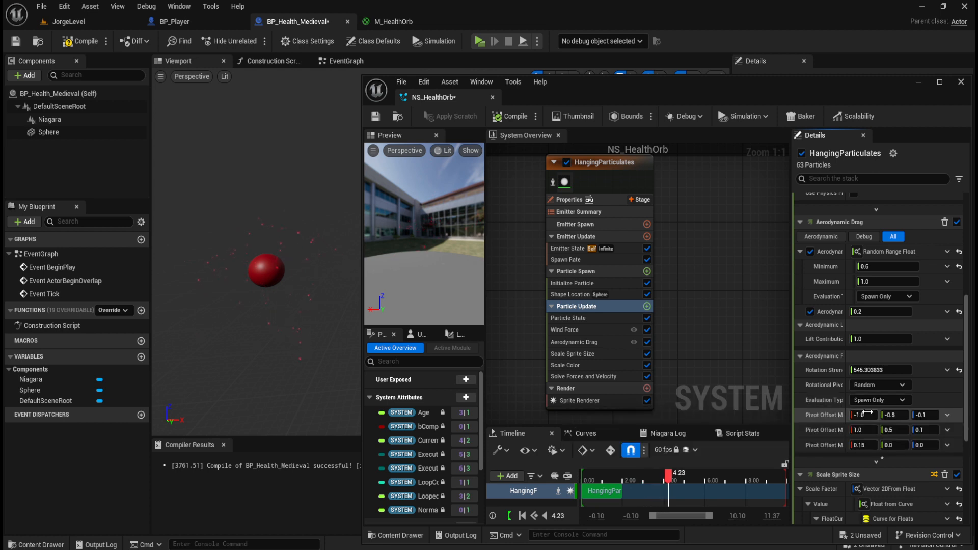
left_click(959, 370)
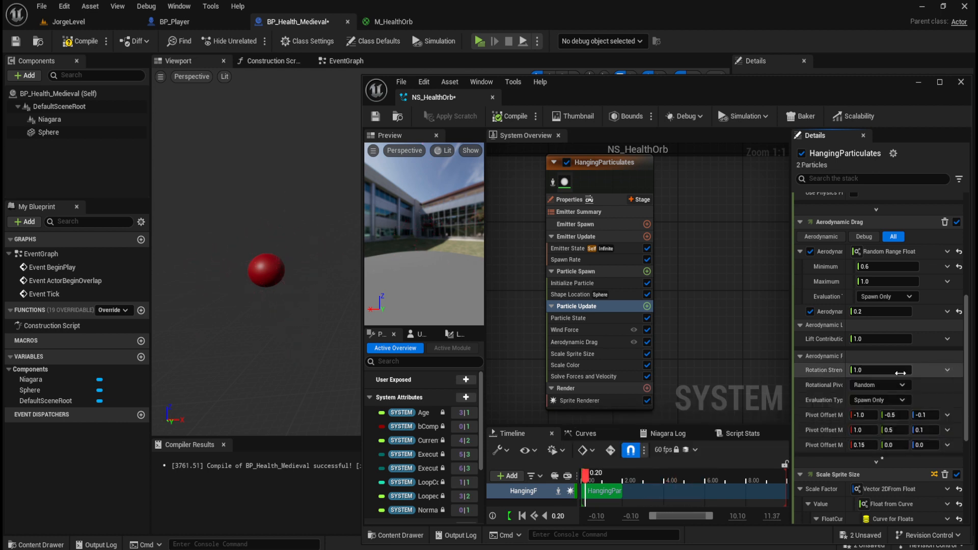
left_click(883, 369)
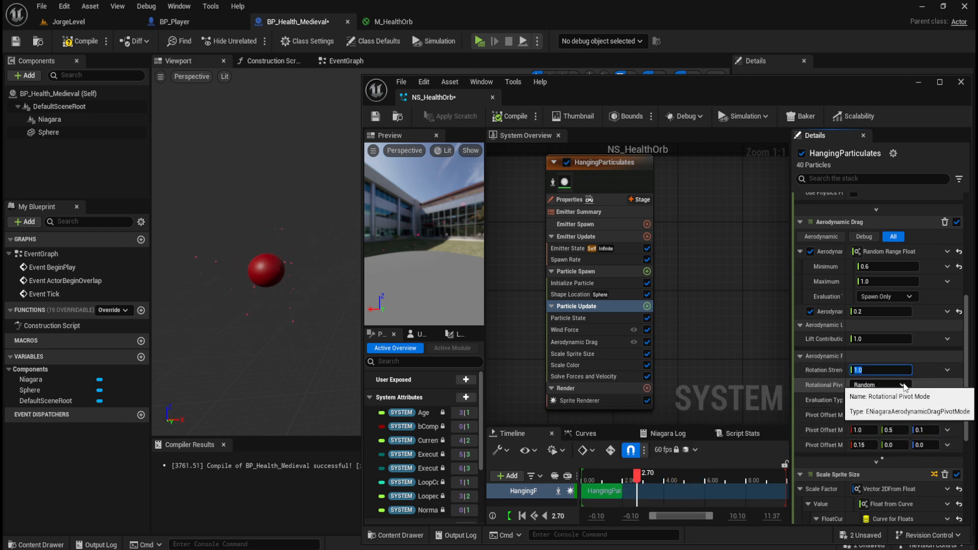
type("100")
key("Return")
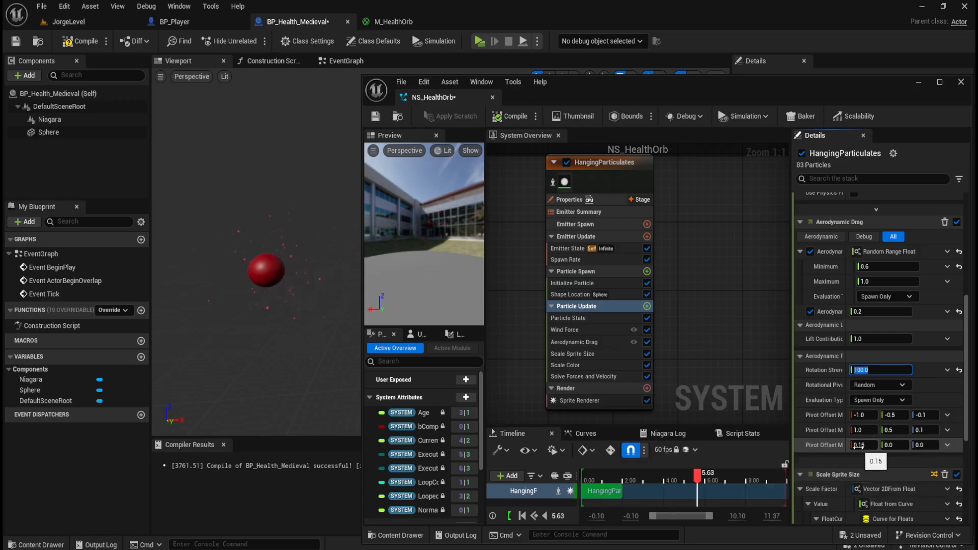
Try larger X values for the pivot offset minimum length and maximum, and a larger maximum Y, restoring each default
left_click_drag(859, 446, 880, 446)
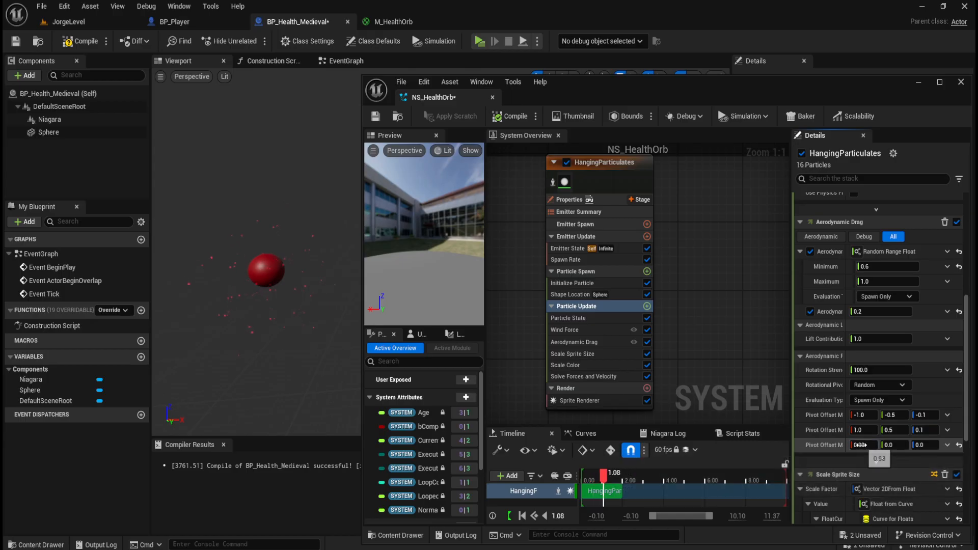
left_click_drag(860, 445, 856, 445)
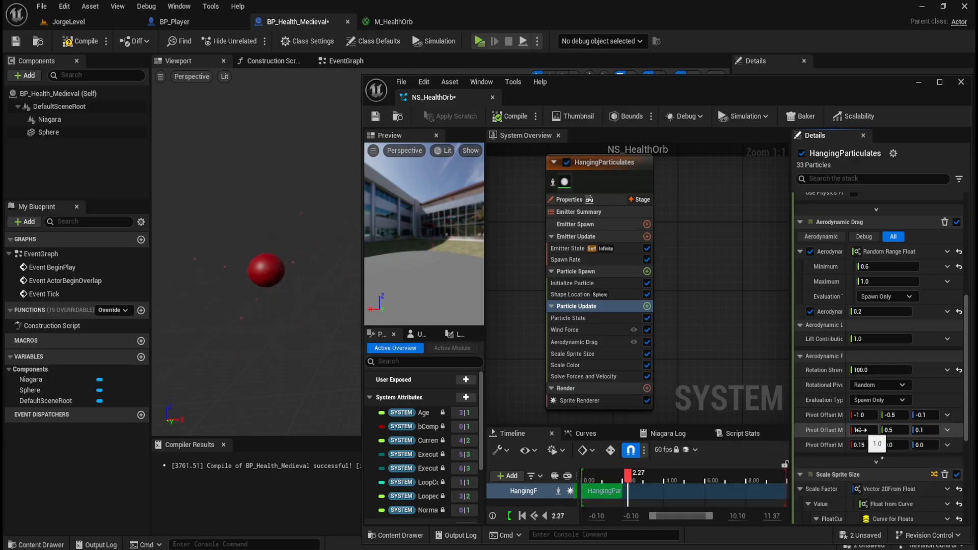
left_click_drag(861, 430, 861, 431)
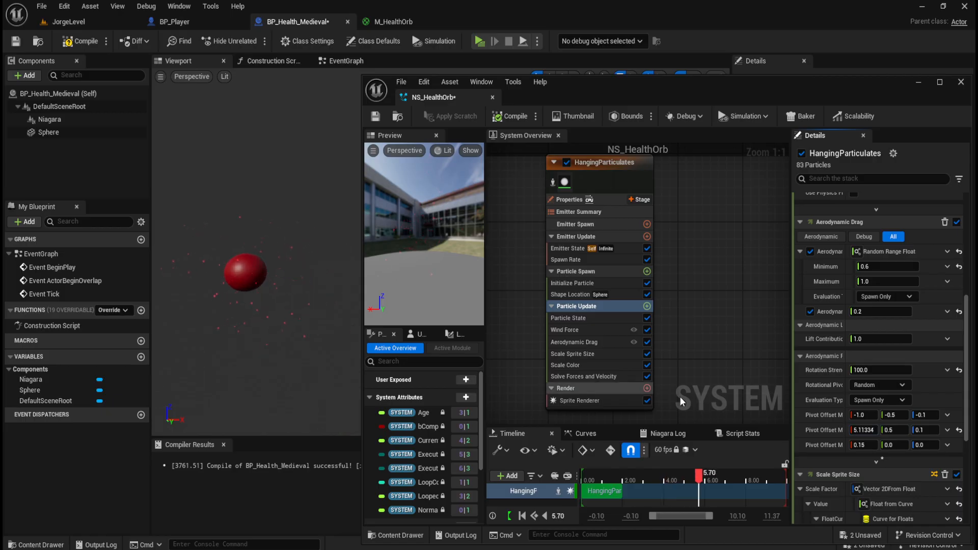
left_click(959, 430)
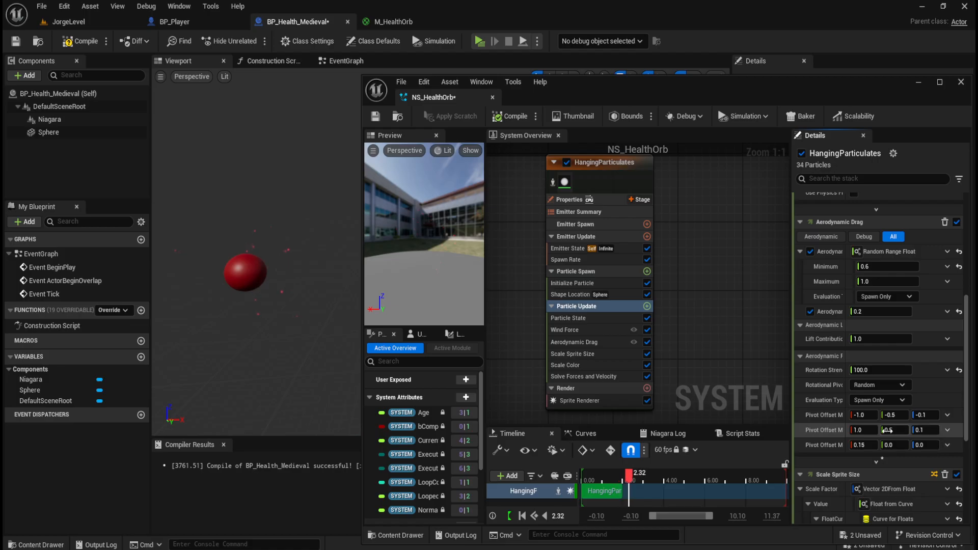
left_click_drag(887, 430, 901, 430)
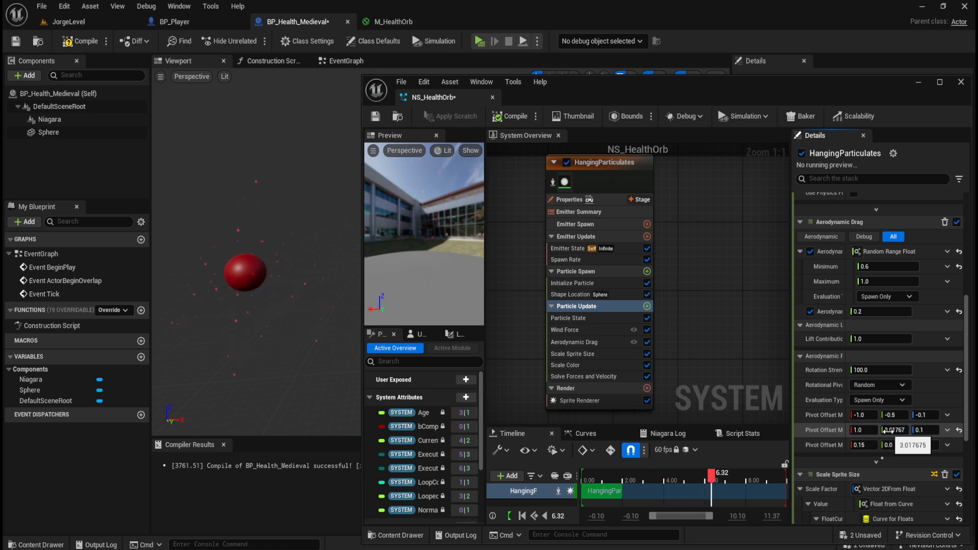
left_click(960, 431)
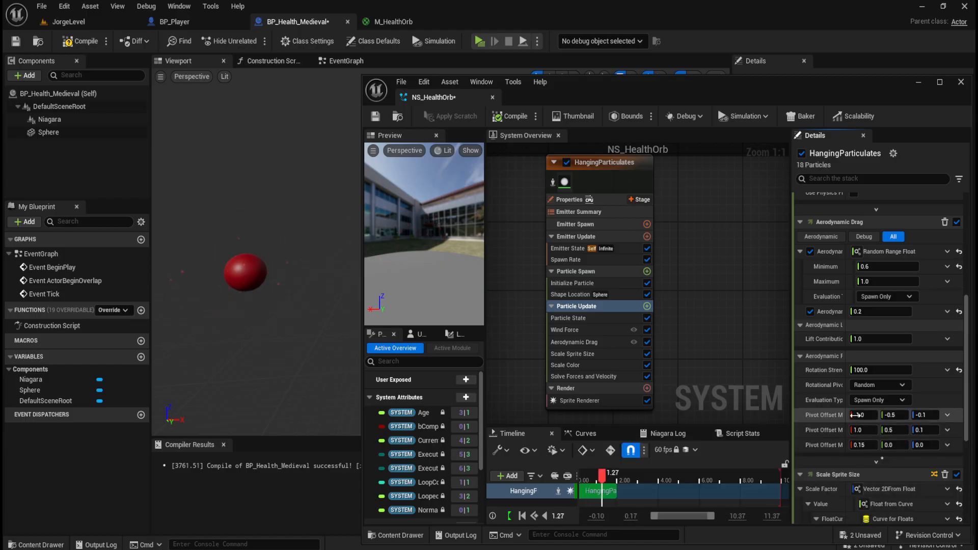
Try different values for the pivot offset minimum Y and maximum Z in Aerodynamic Drag, restoring the defaults
left_click_drag(900, 415, 920, 414)
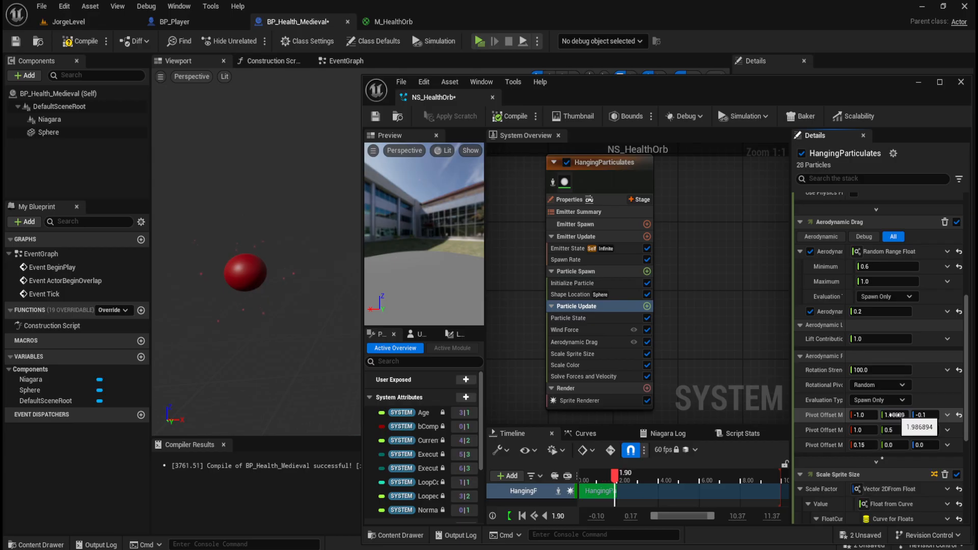
left_click(959, 415)
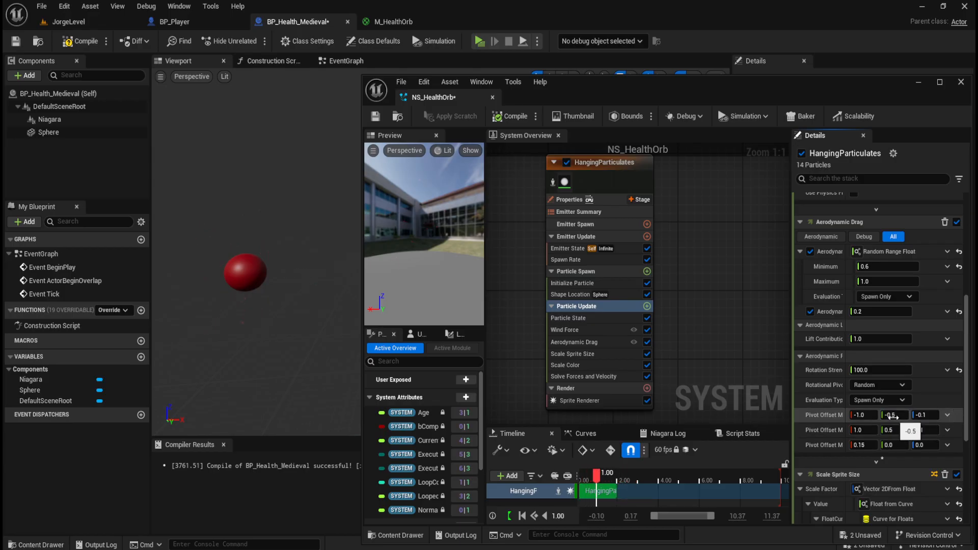
mouse_move(830, 417)
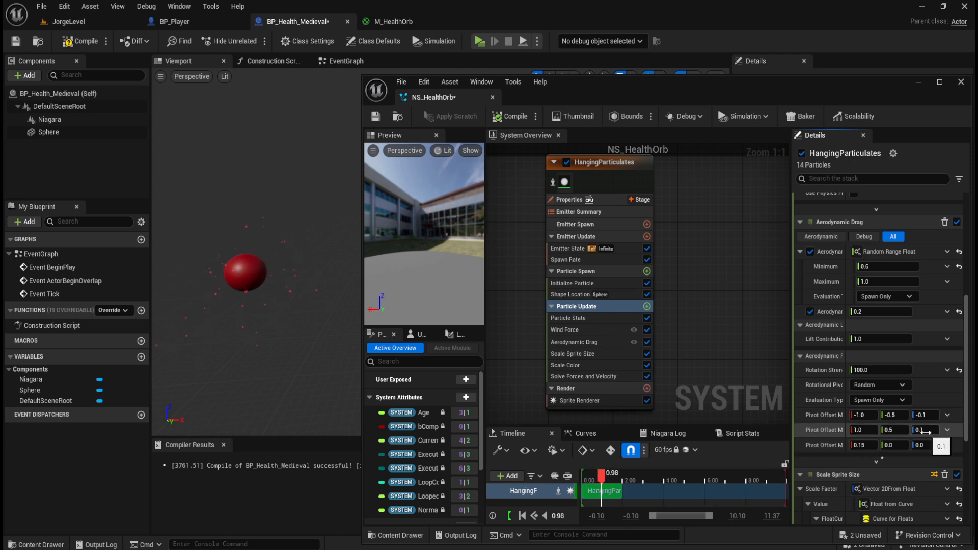
left_click_drag(926, 432, 897, 432)
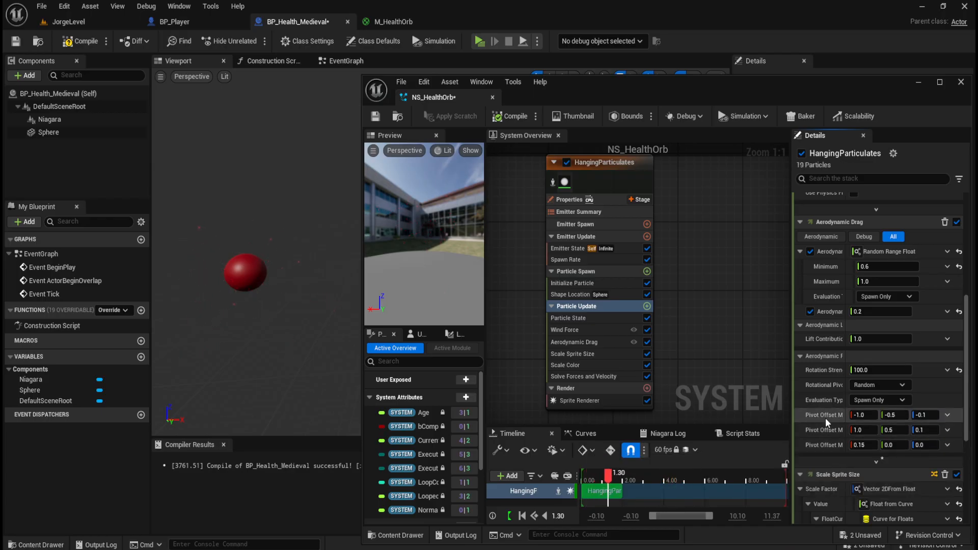
Try a Maximum of about 6.82 for Aerodynamic Drag's random range float and restore its default
scroll(830, 389, "up", 4)
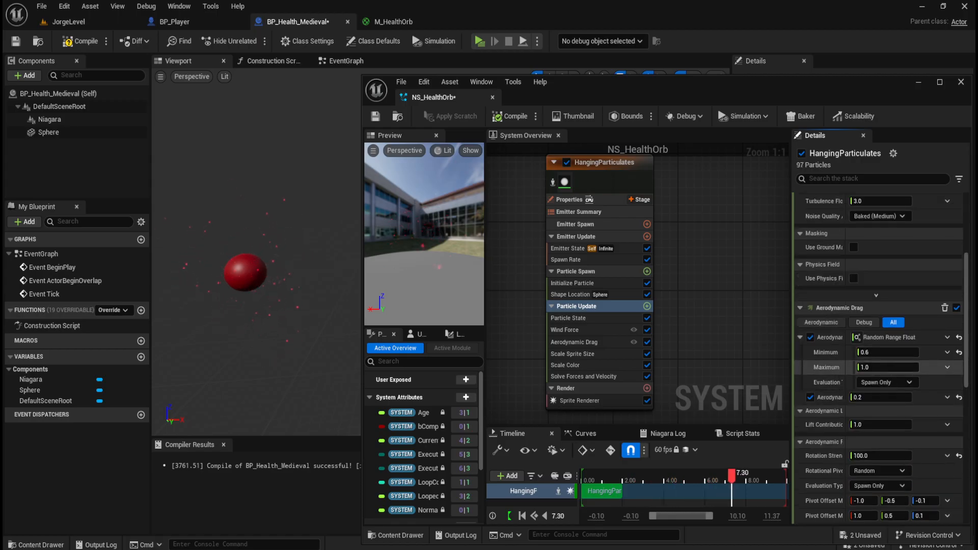
left_click_drag(869, 368, 907, 368)
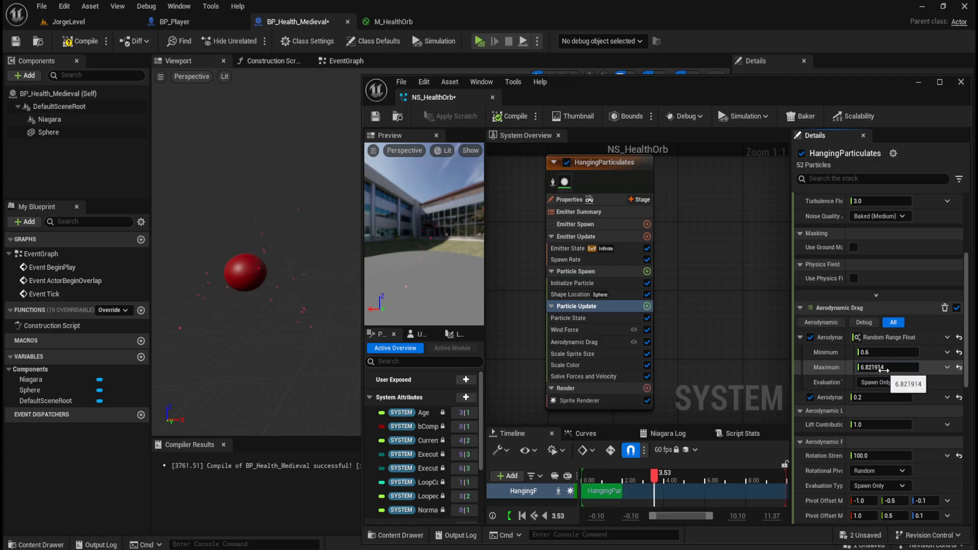
left_click(958, 367)
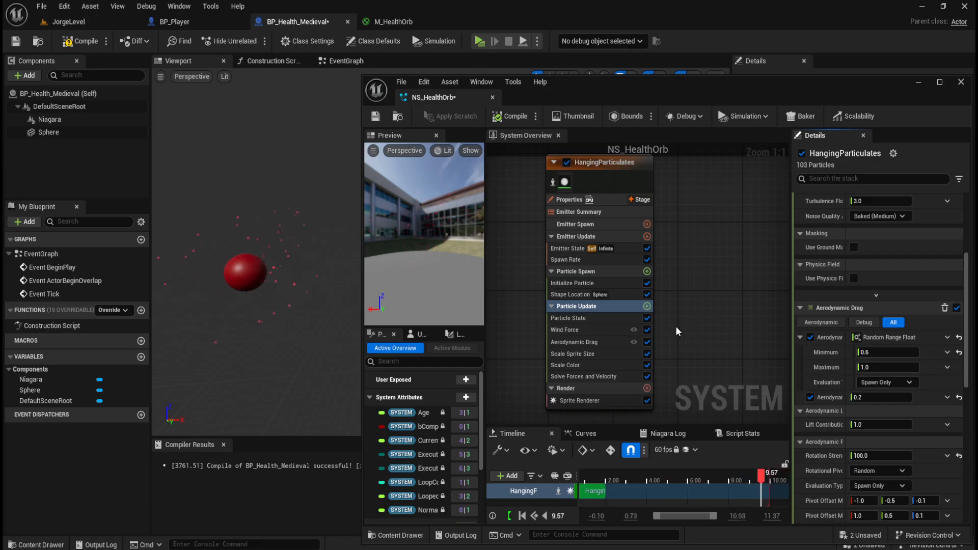
Set the SpawnRate in the HangingParticulates Emitter Update stage to 10
left_click(595, 236)
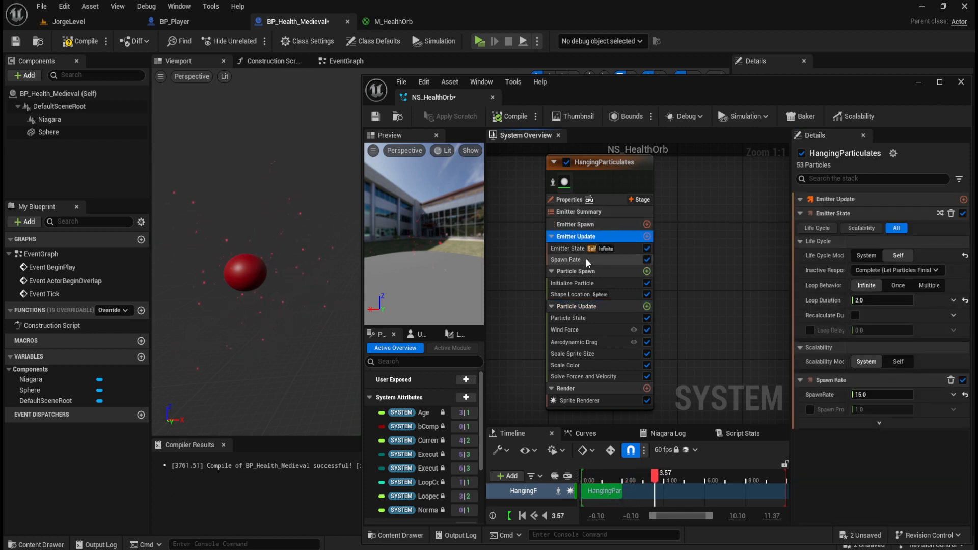
left_click_drag(873, 394, 868, 394)
left_click(873, 394)
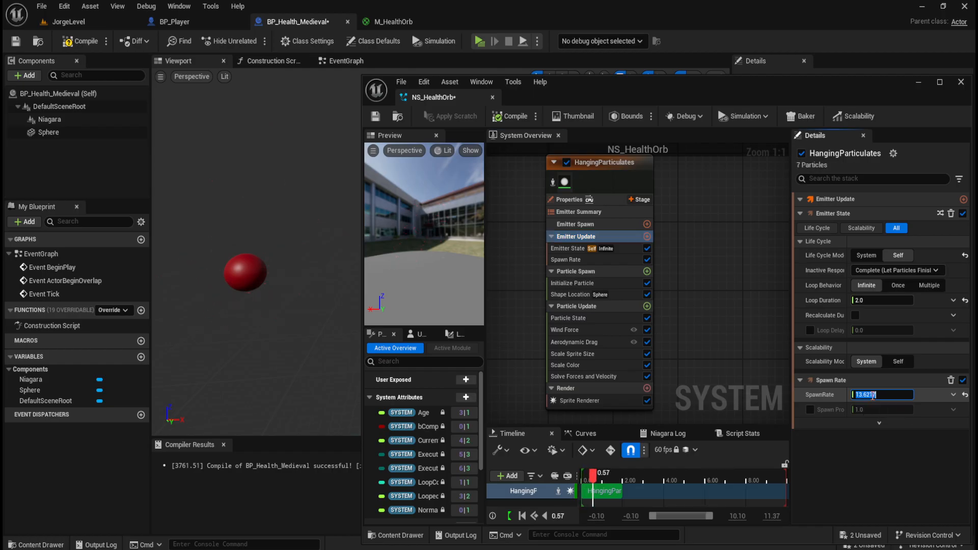
type("10")
key("Return")
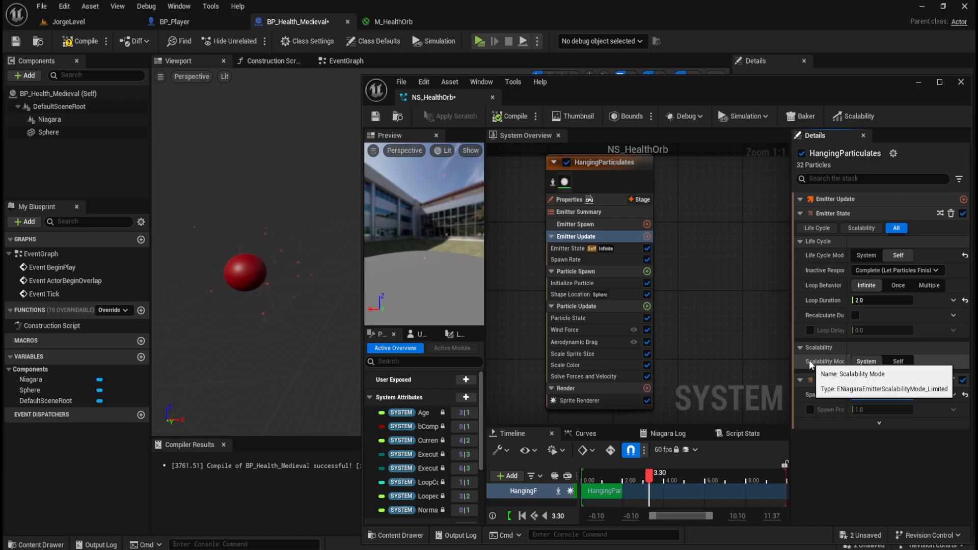
Examine the Emitter State, Spawn Rate and Particle Spawn settings, including the Sprite Rotation Mode and Sprite UV Mode options
left_click(561, 249)
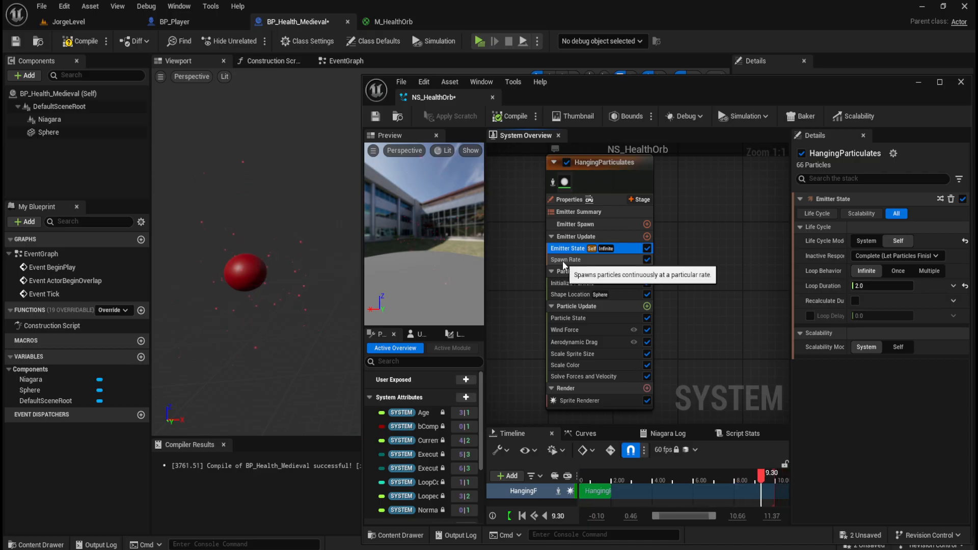
left_click(562, 261)
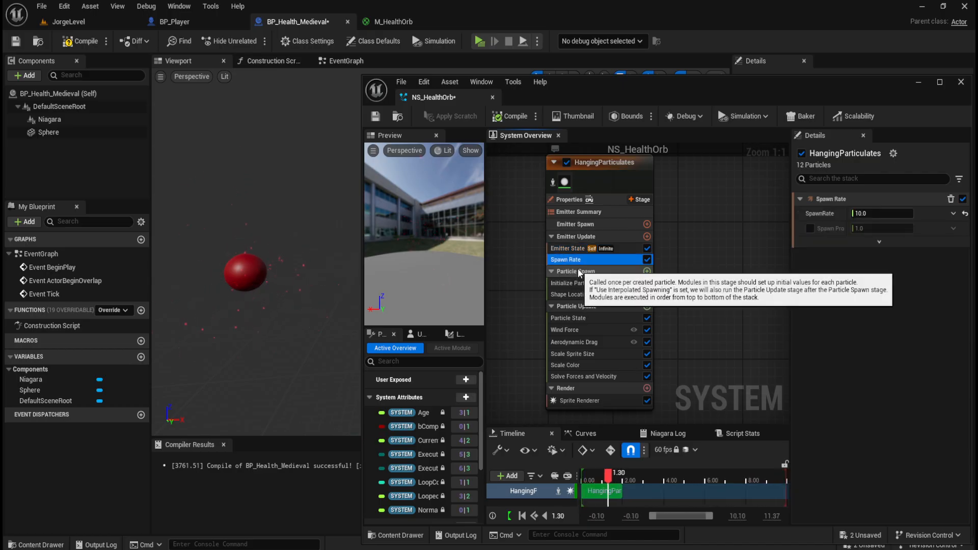
left_click(580, 274)
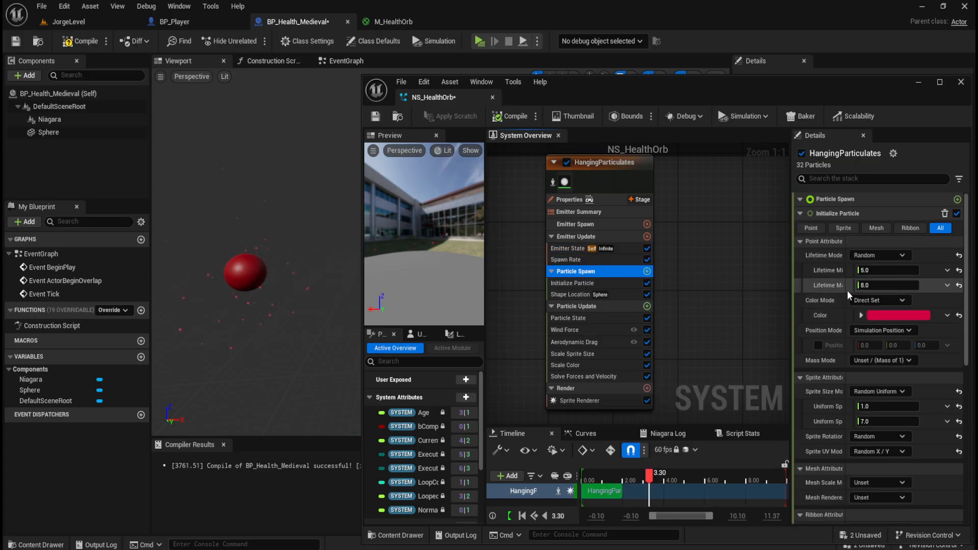
scroll(843, 308, "down", 1)
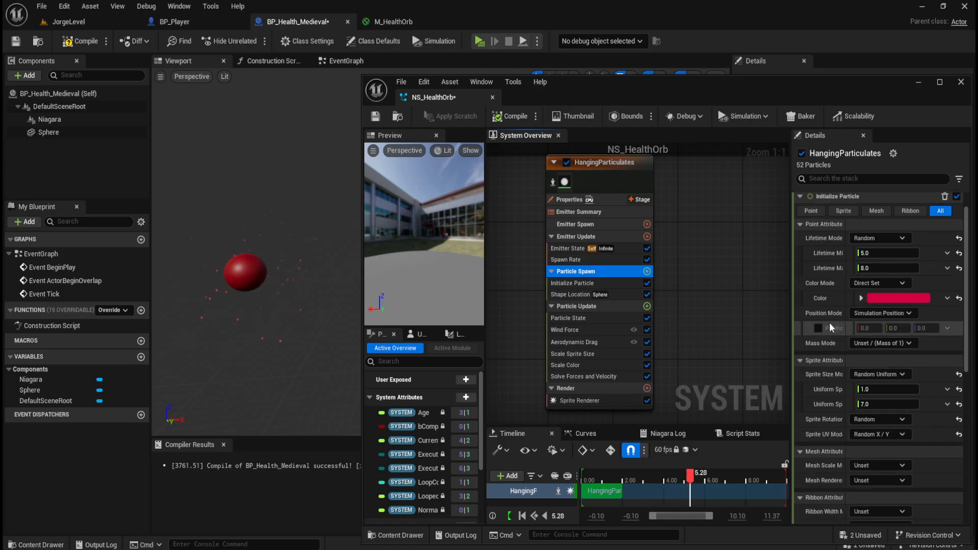
scroll(830, 331, "up", 1)
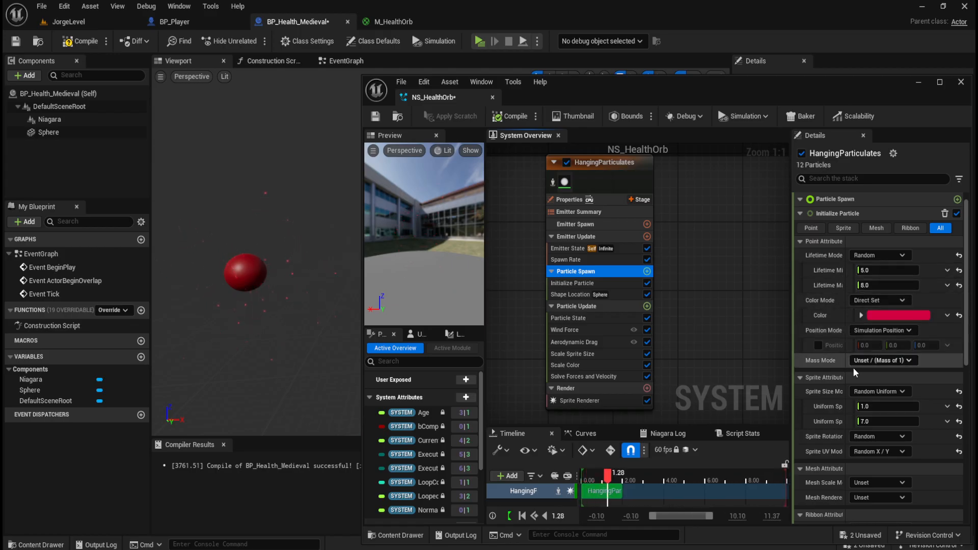
scroll(845, 379, "down", 2)
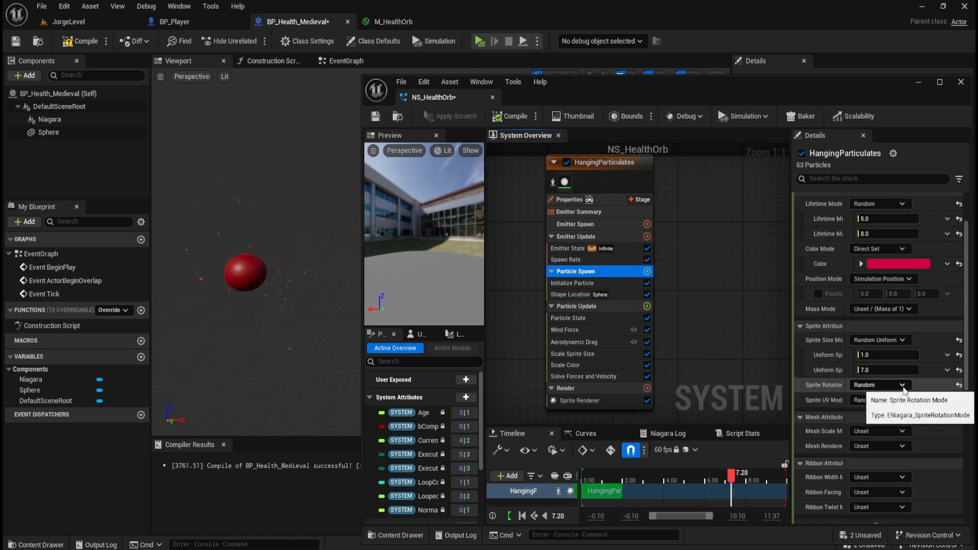
left_click(900, 385)
left_click(835, 390)
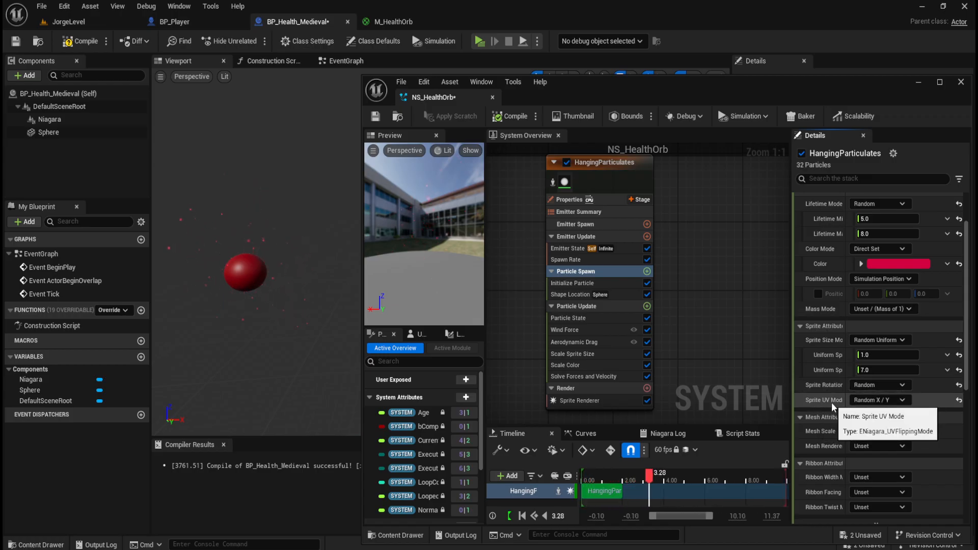
left_click(877, 400)
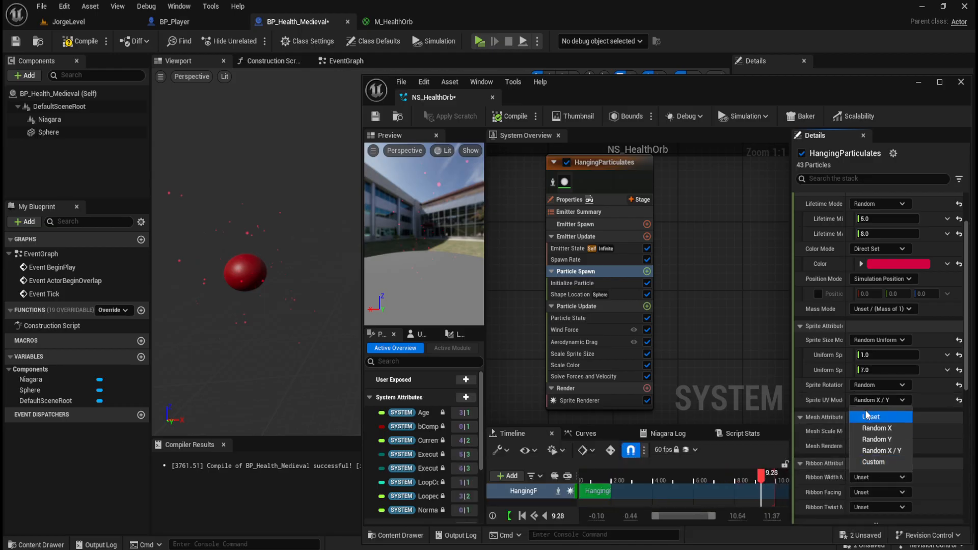
left_click(822, 402)
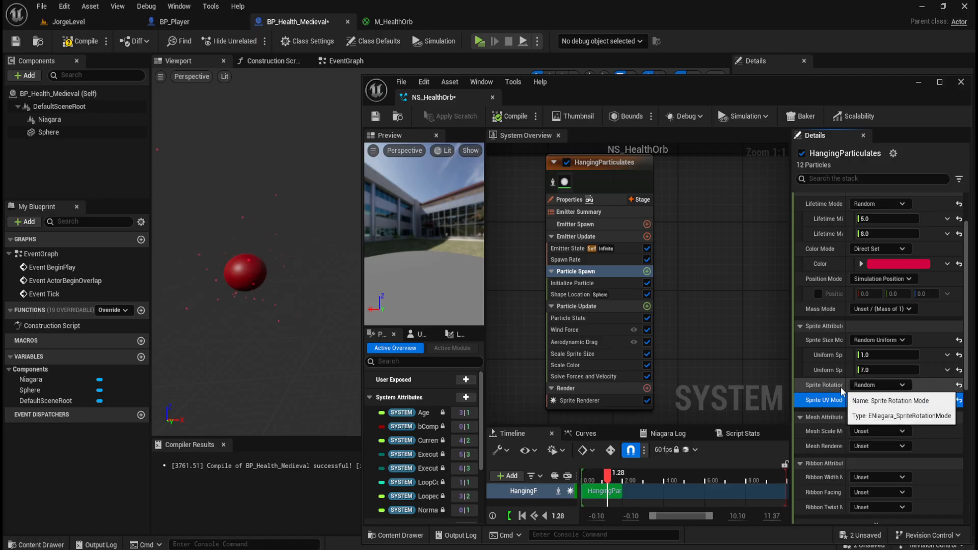
Set the Sprite Rotation Mode in Initialize Particle to Direct Angle (Degrees) with a sprite rotation angle of 360
left_click(877, 385)
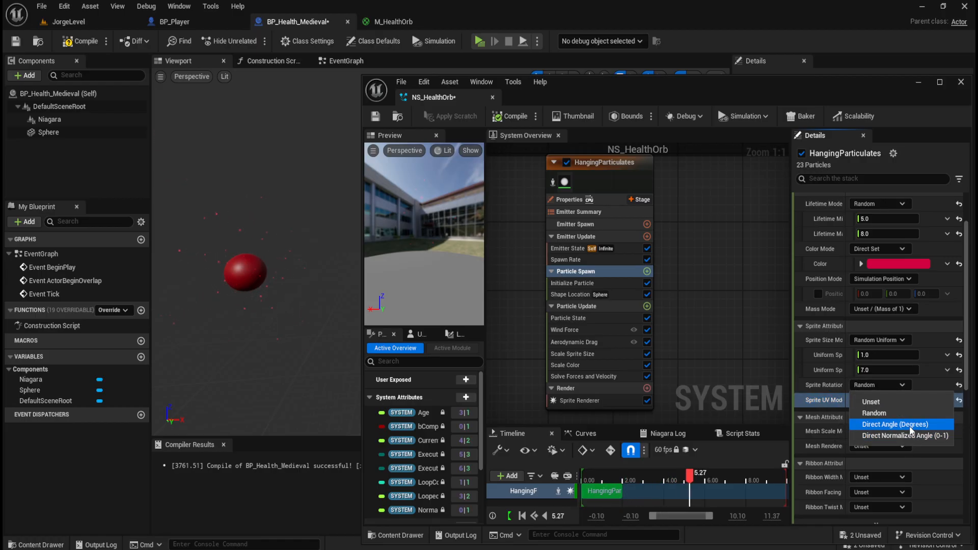
left_click(909, 426)
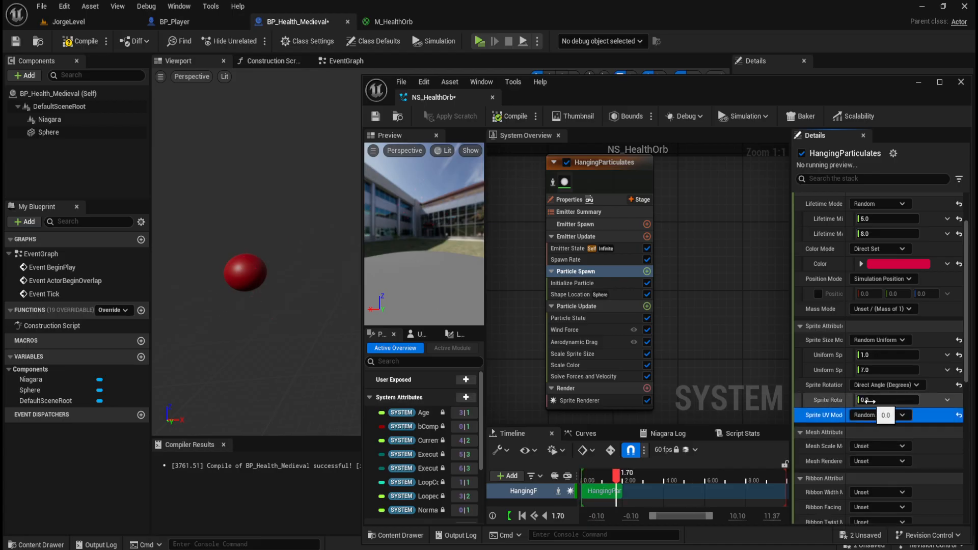
left_click_drag(874, 404, 877, 403)
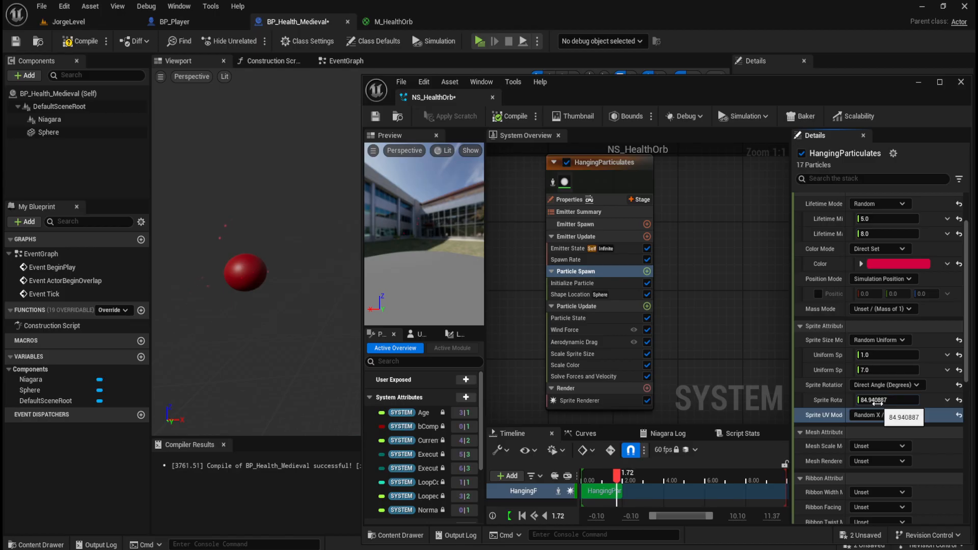
left_click_drag(874, 404, 877, 404)
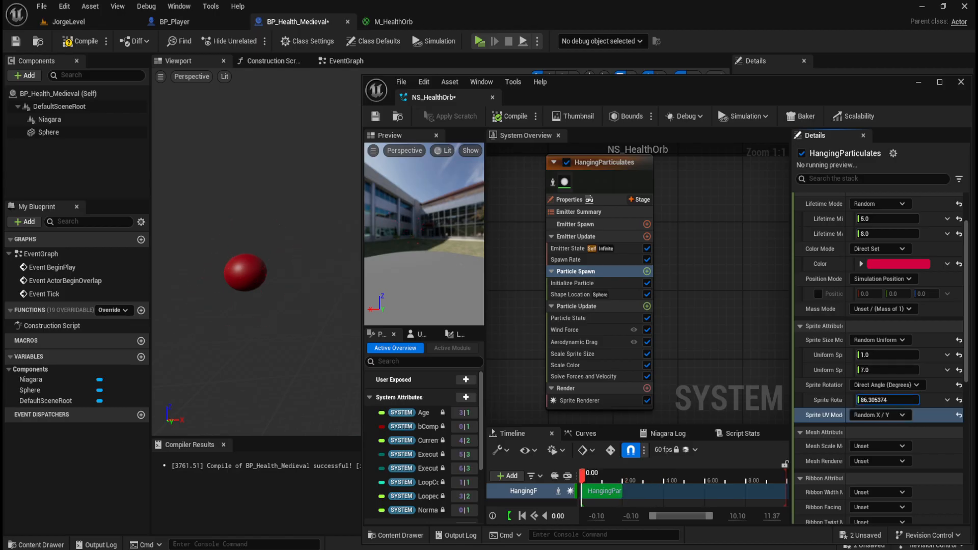
left_click(891, 401)
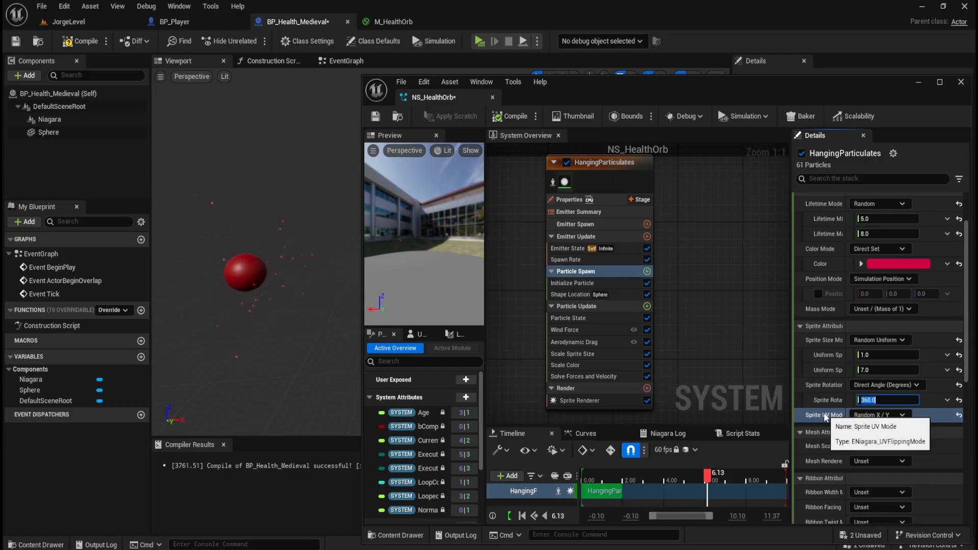
Try Random X and Random Y as the Sprite UV Mode in Initialize Particle
left_click(876, 415)
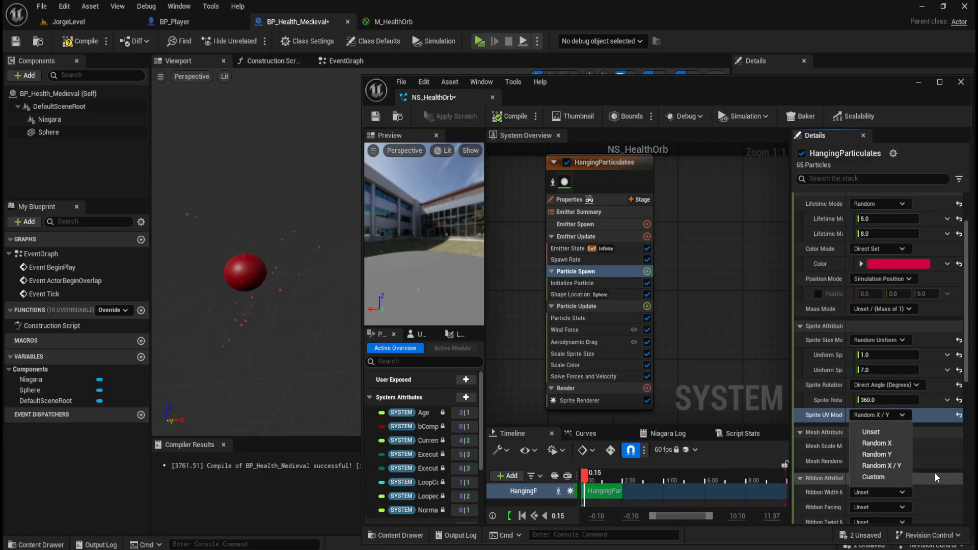
left_click(876, 443)
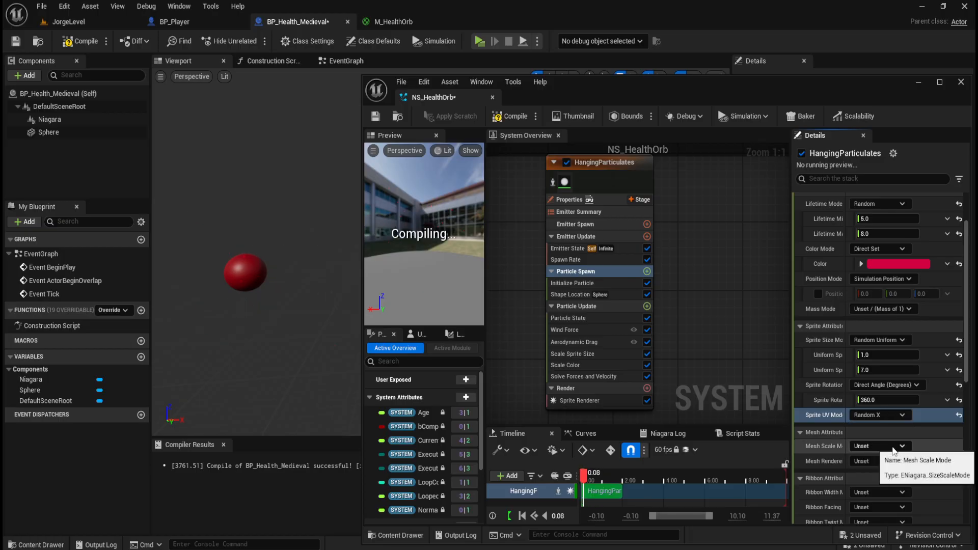
left_click(896, 415)
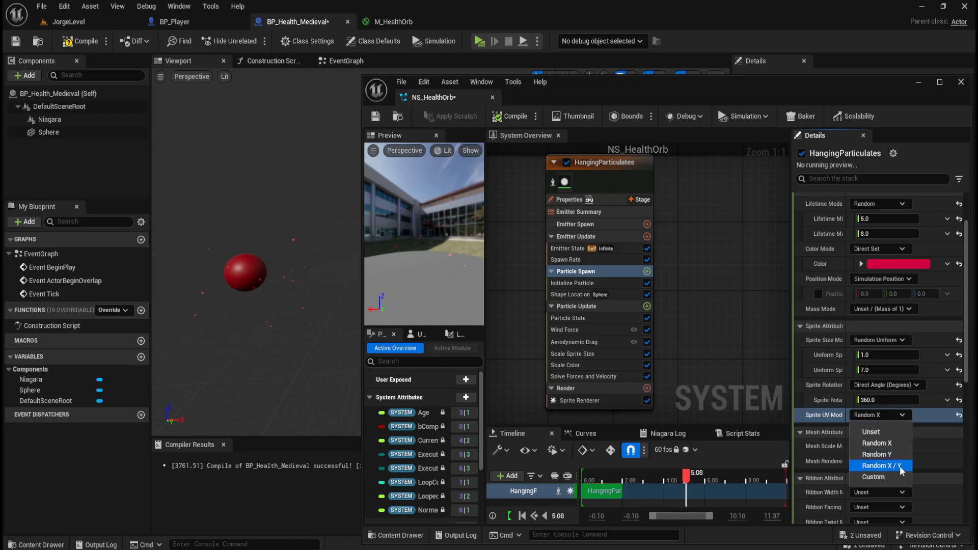
left_click(896, 457)
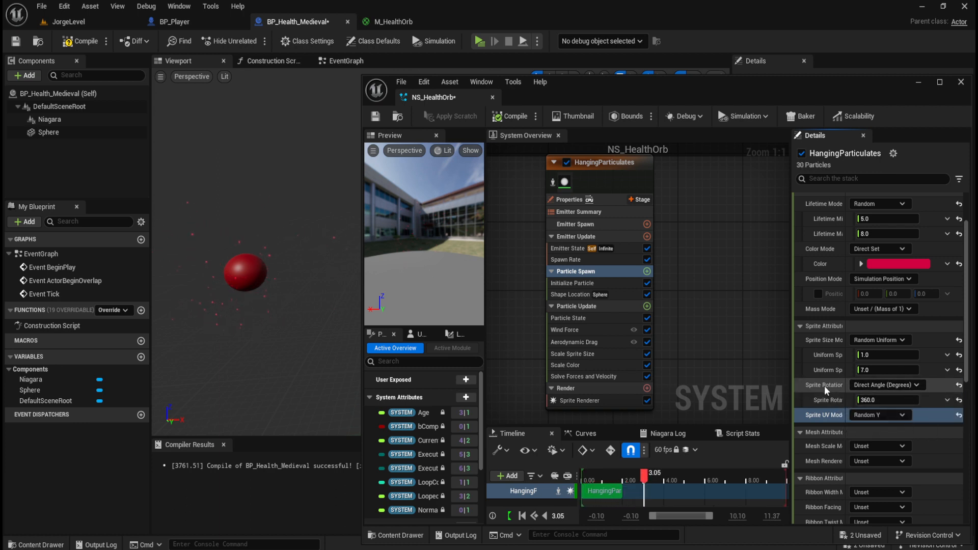
Try Direct Normalized Angle (0-1) as the Sprite Rotation Mode and inspect the particles around the orb in the blueprint viewport
left_click(890, 386)
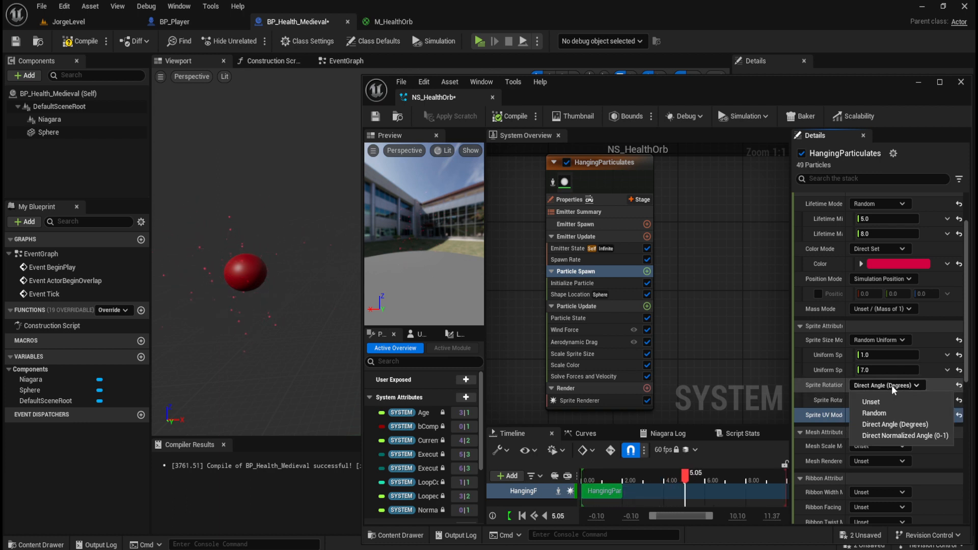
left_click(915, 437)
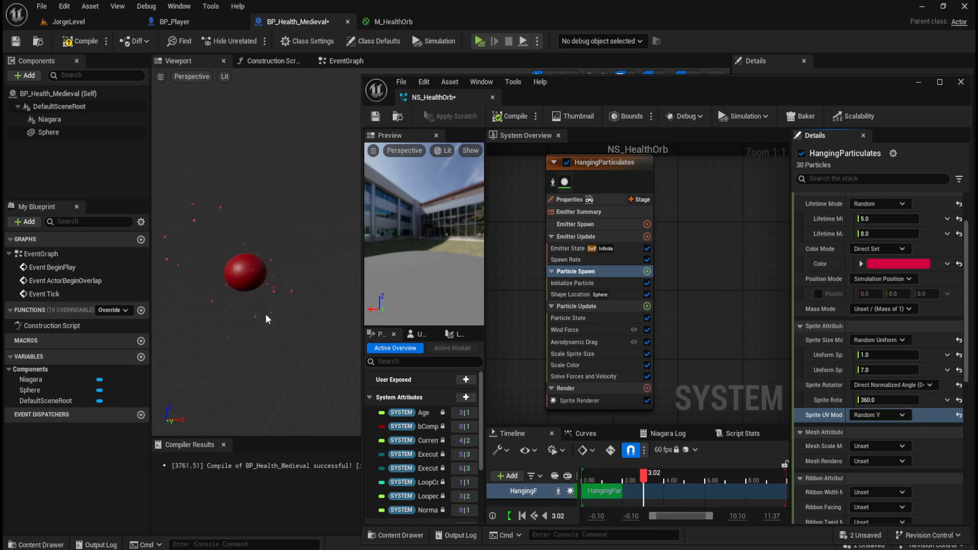
mouse_move(313, 296)
right_mouse_down()
mouse_move(296, 311)
mouse_move(306, 303)
right_mouse_up()
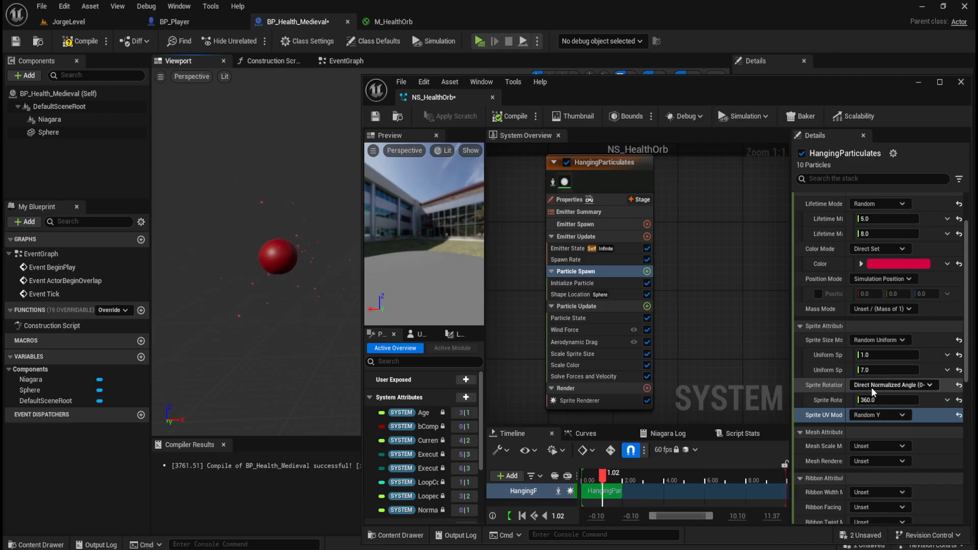
Try Direct Set as the Ribbon Width Mode with a width of about 40.65, and restore the mode's default
scroll(846, 438, "down", 2)
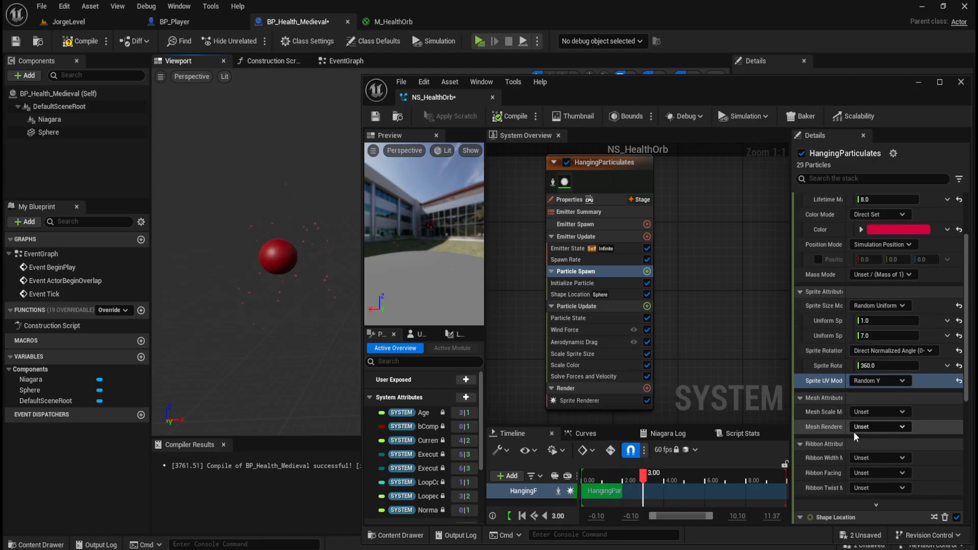
left_click(884, 457)
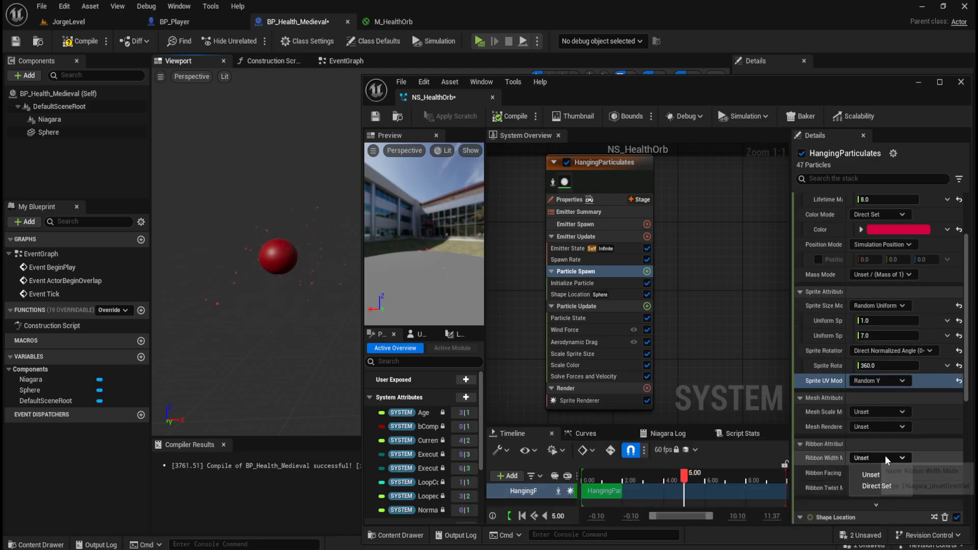
left_click(894, 486)
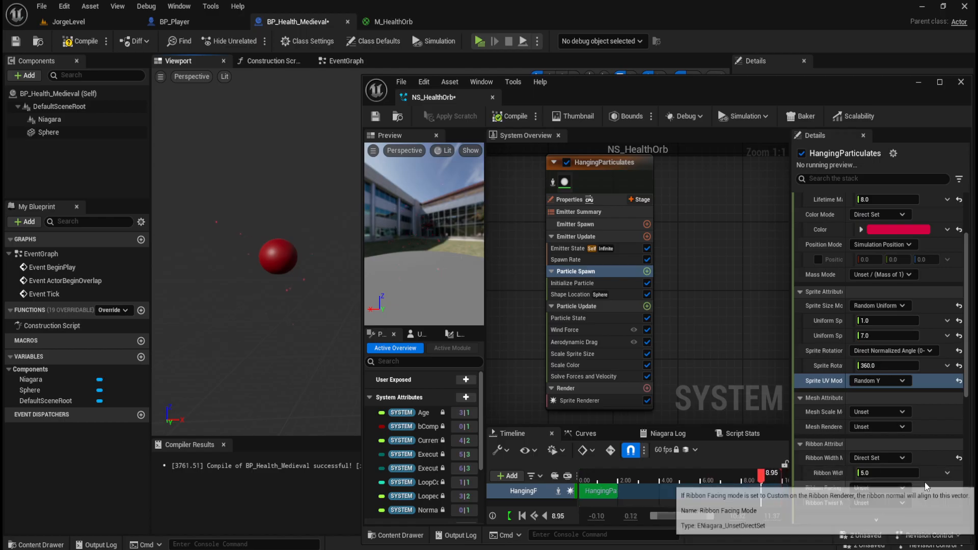
left_click_drag(889, 472, 920, 472)
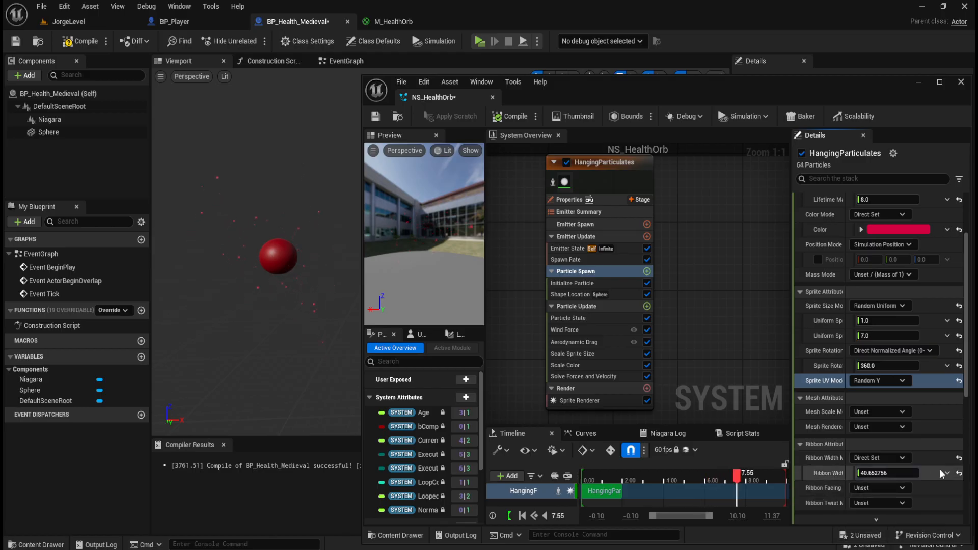
left_click(959, 457)
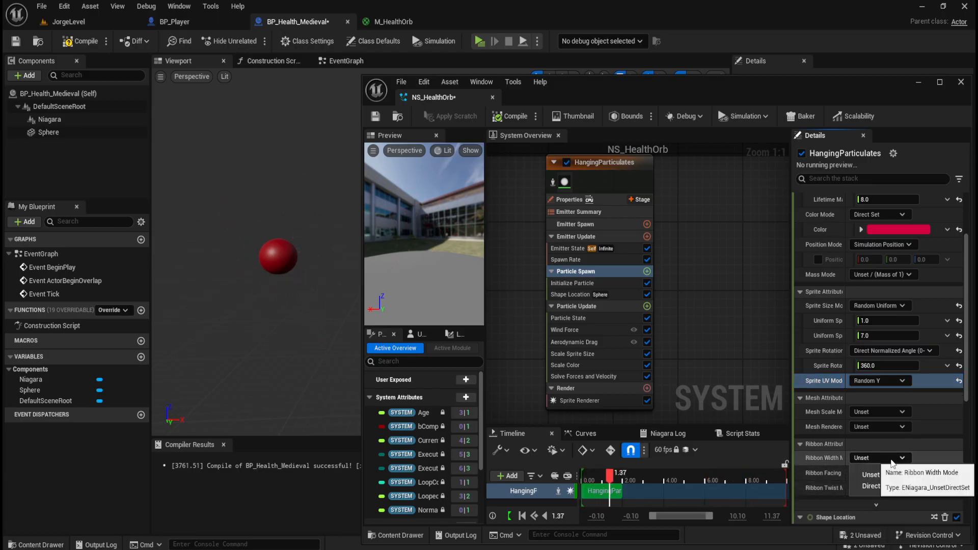
Reset the Sprite UV Mode and Sprite Rotation Mode in Initialize Particle to their default, Unset
scroll(926, 441, "down", 3)
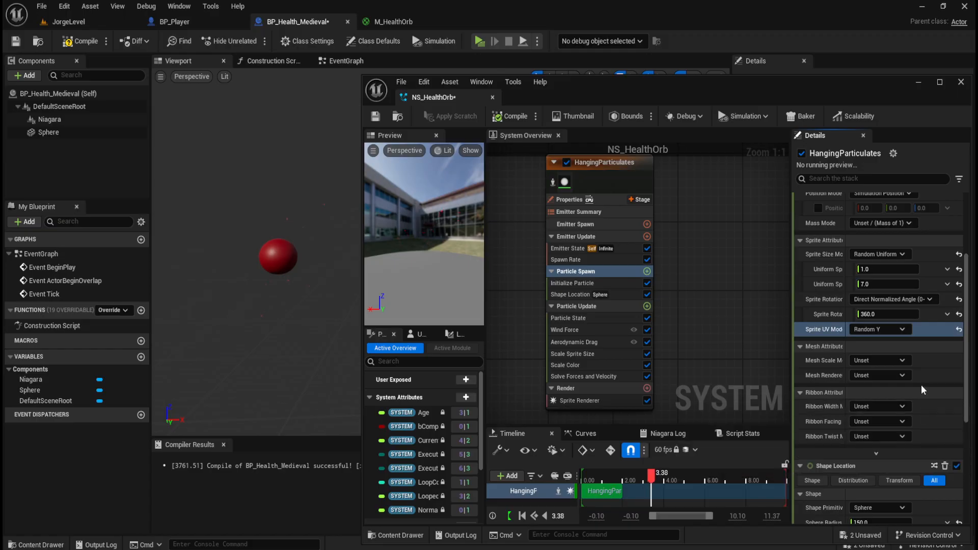
scroll(922, 383, "down", 5)
scroll(923, 380, "down", 4)
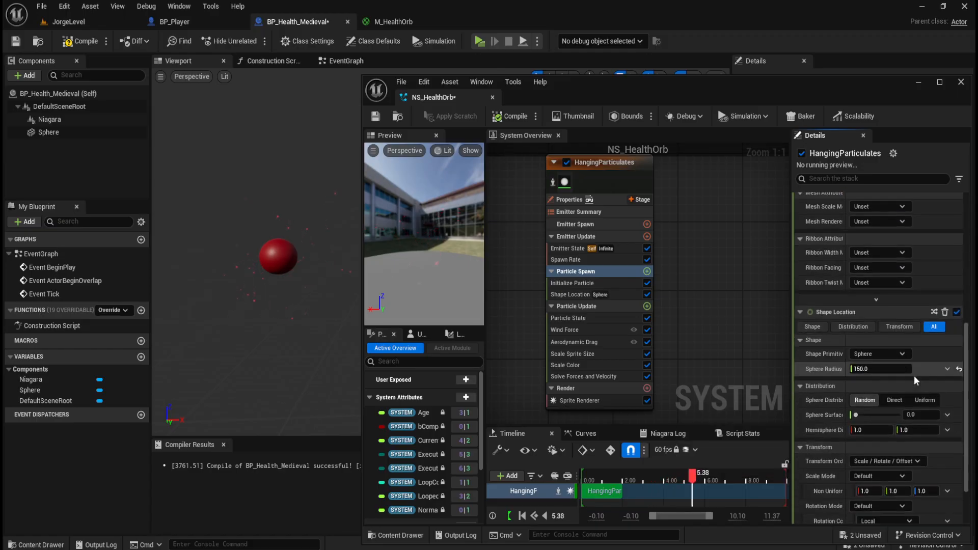
scroll(920, 377, "up", 7)
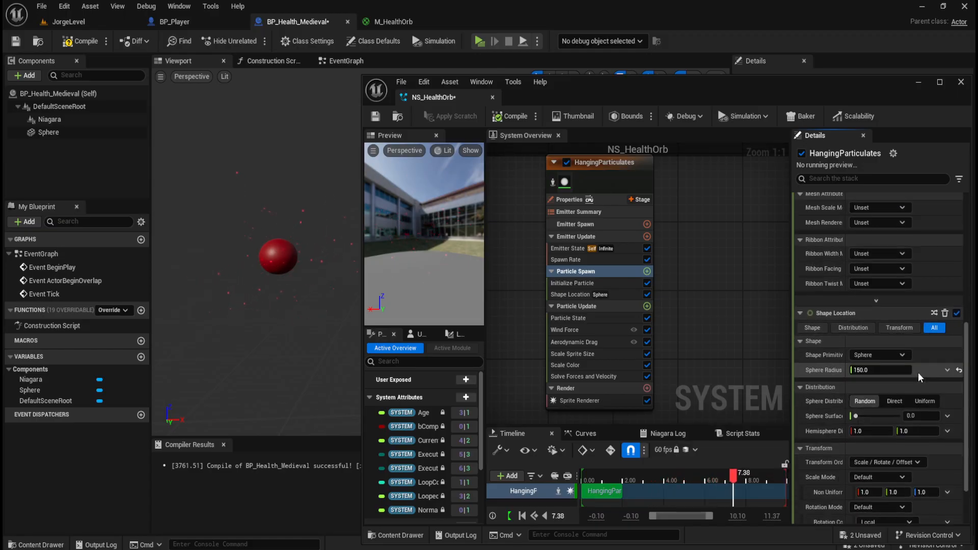
scroll(918, 372, "up", 2)
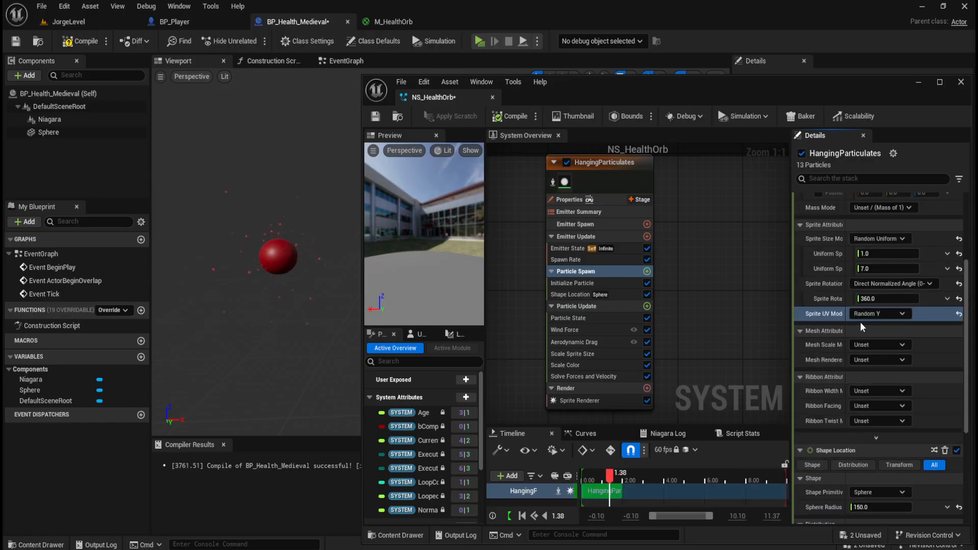
left_click(960, 313)
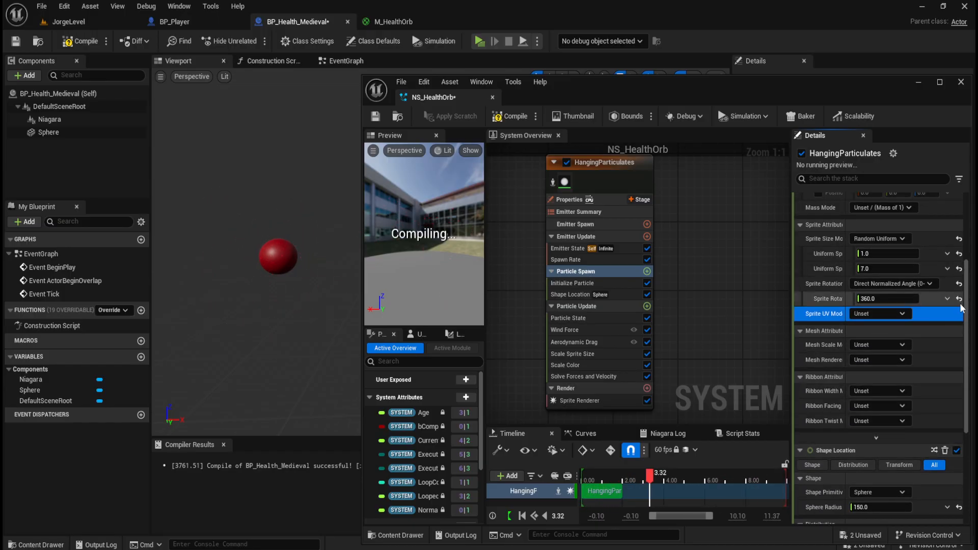
left_click(960, 284)
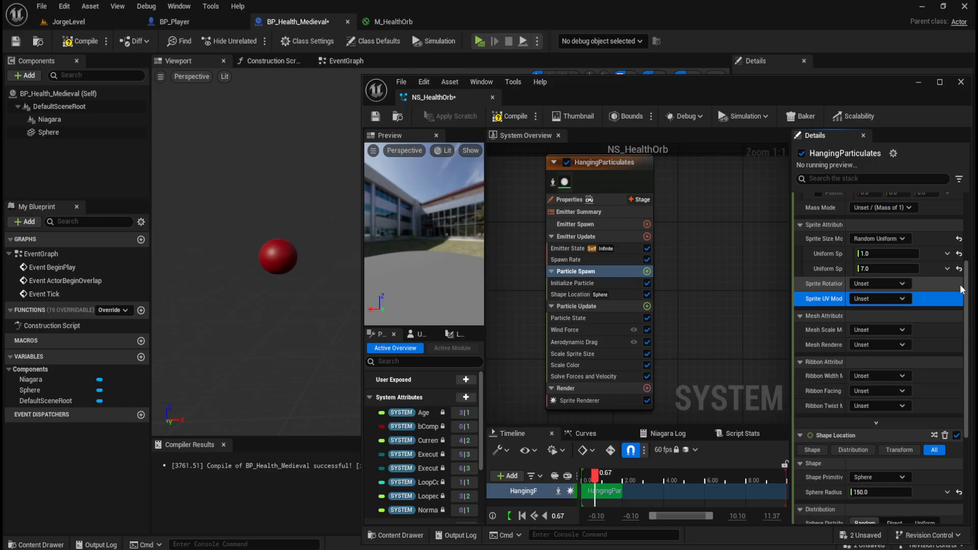
Try Random as the Sprite Rotation Mode and restore its default
left_click(876, 284)
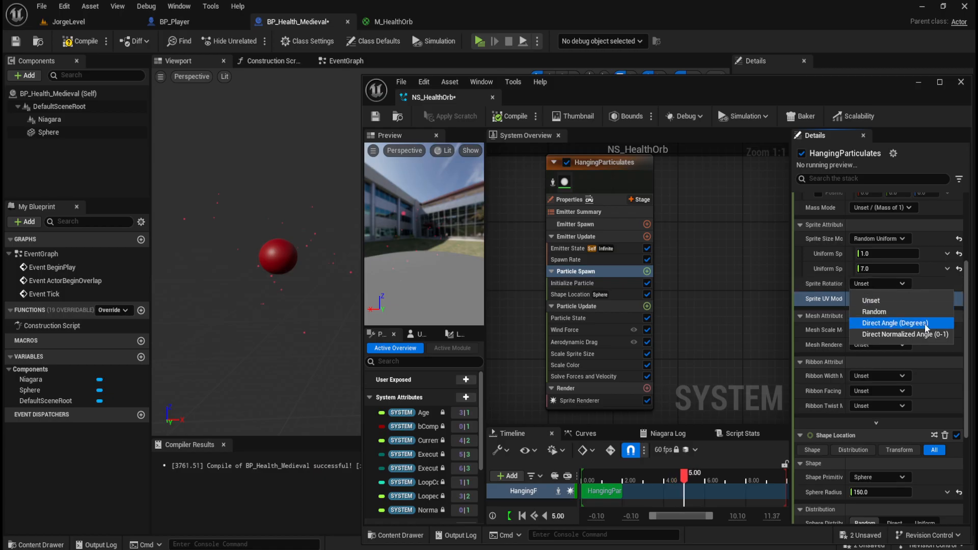
left_click(912, 313)
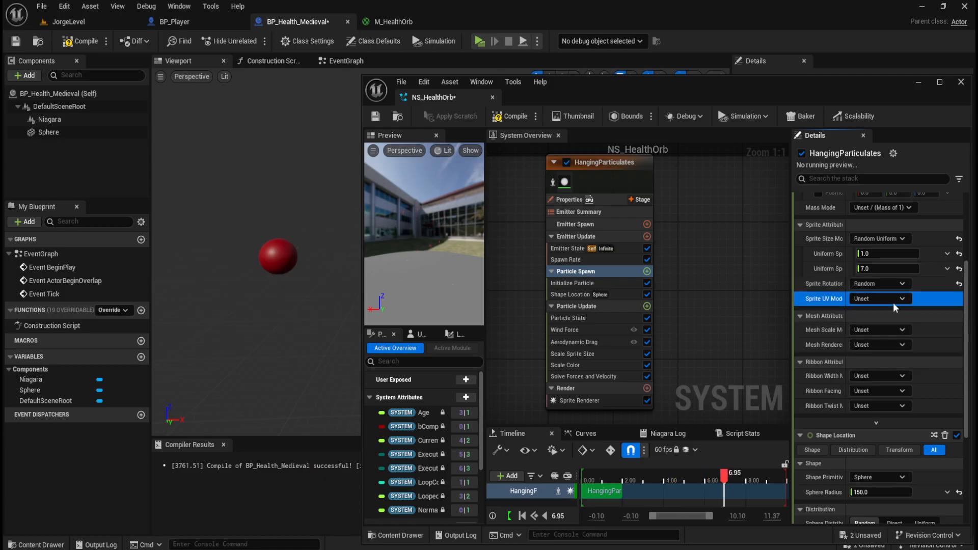
left_click(959, 283)
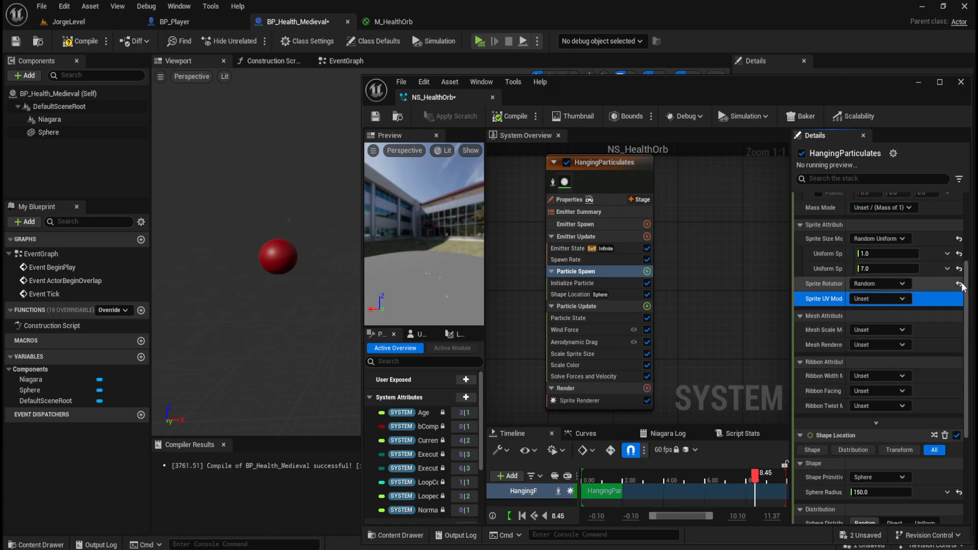
Set the Sprite Rotation Mode in Initialize Particle to Direct Angle (Degrees) with a sprite rotation angle of 45
left_click(892, 298)
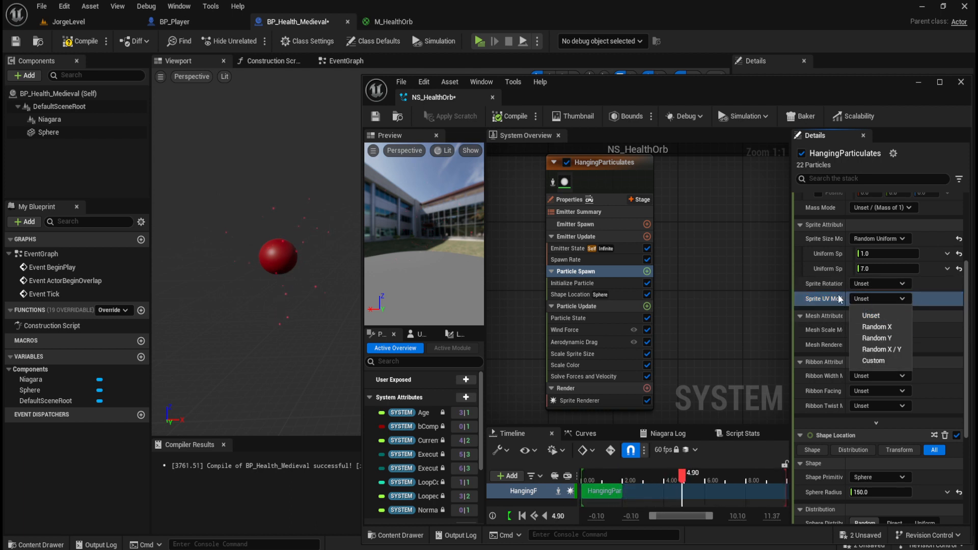
left_click(900, 284)
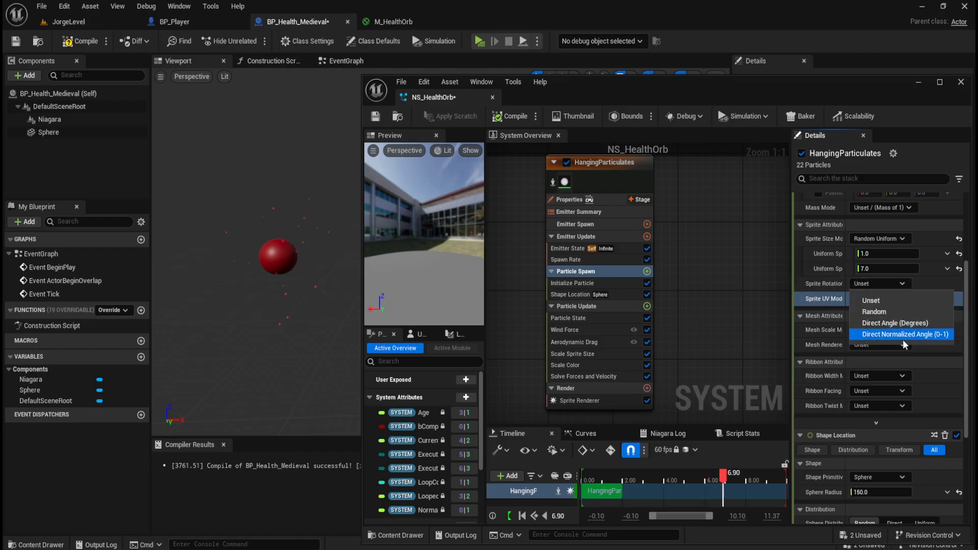
left_click(903, 323)
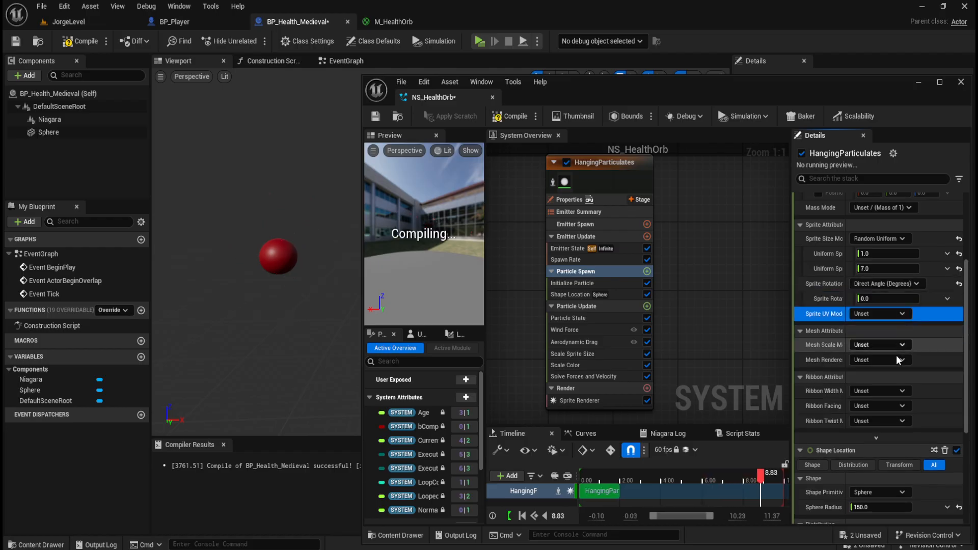
left_click(880, 300)
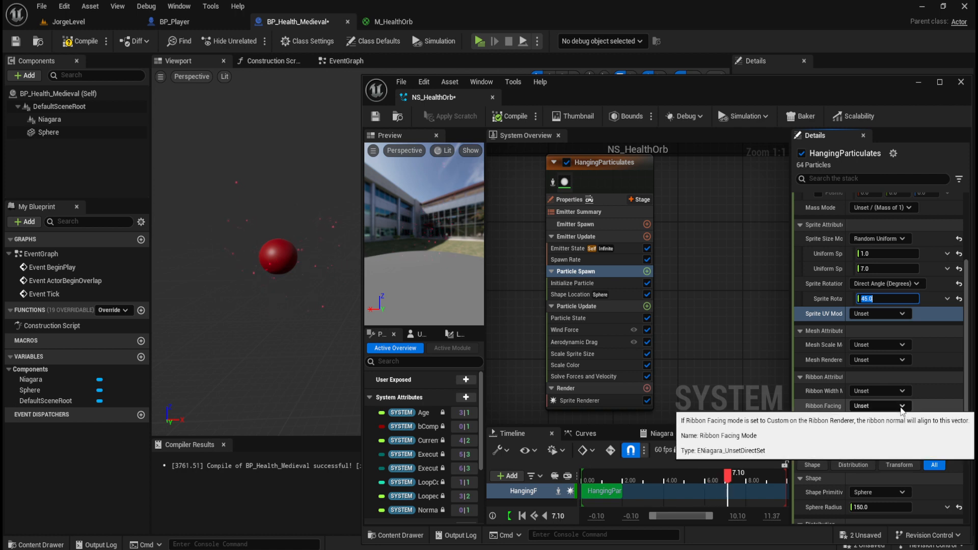
Try Direct Set for the Ribbon Width and Ribbon Facing modes with a ribbon width of about 559.04, and restore both defaults
left_click(869, 406)
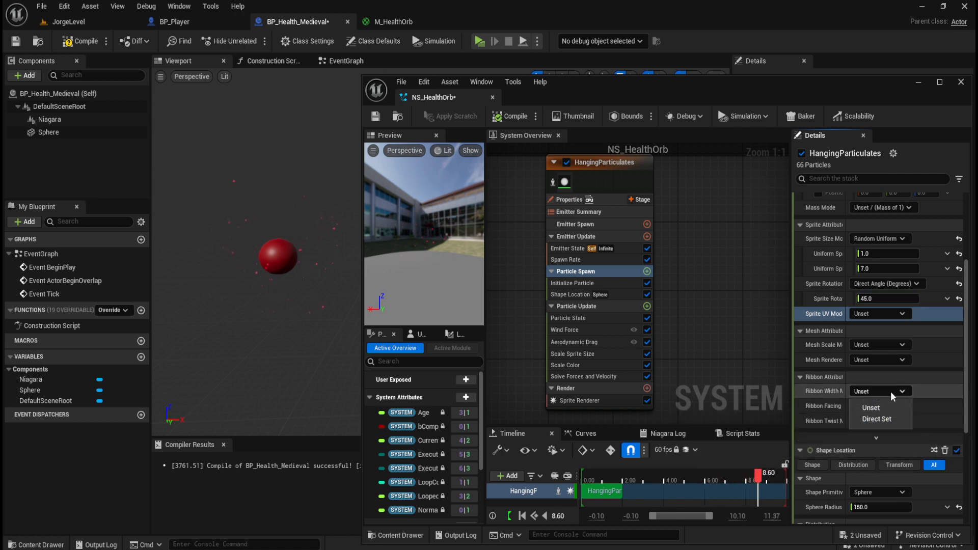
left_click(881, 418)
left_click(889, 423)
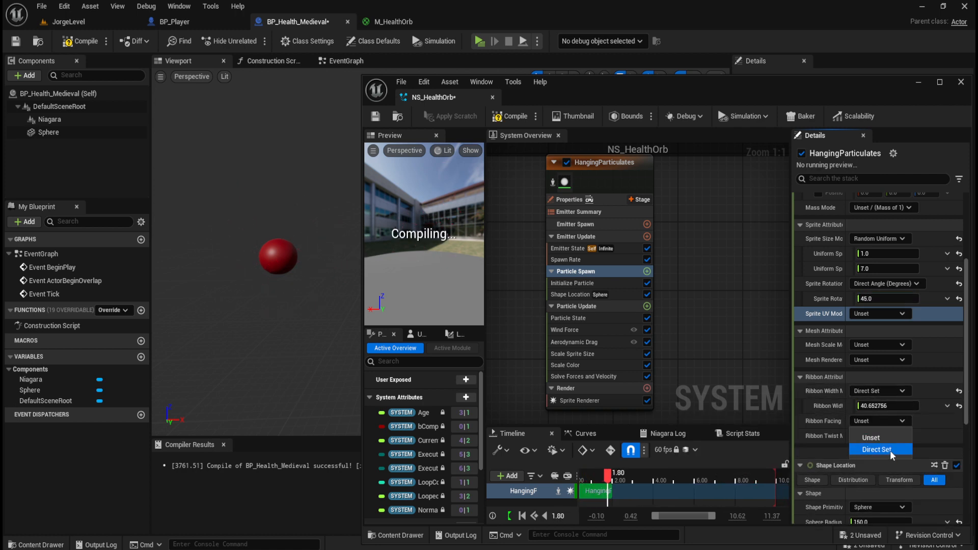
left_click(890, 450)
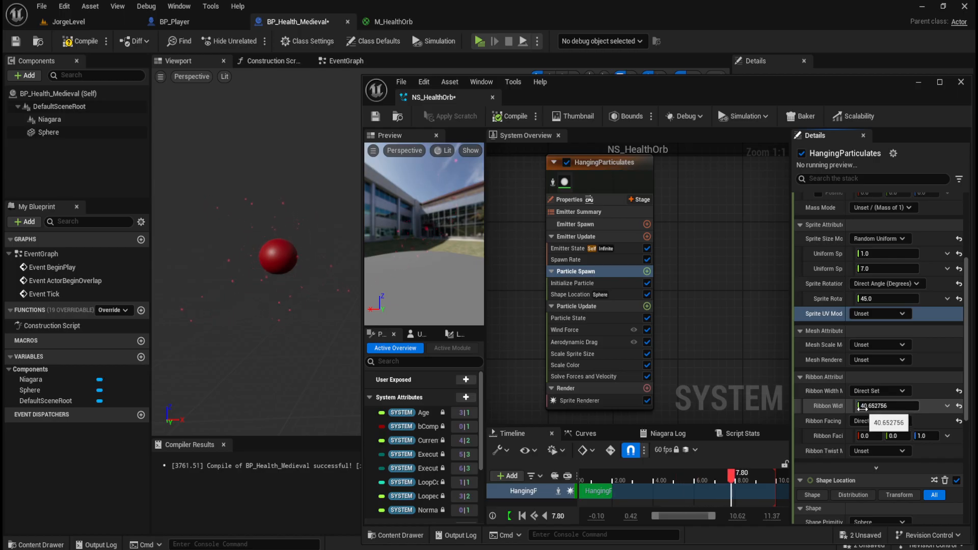
left_click_drag(862, 407, 872, 407)
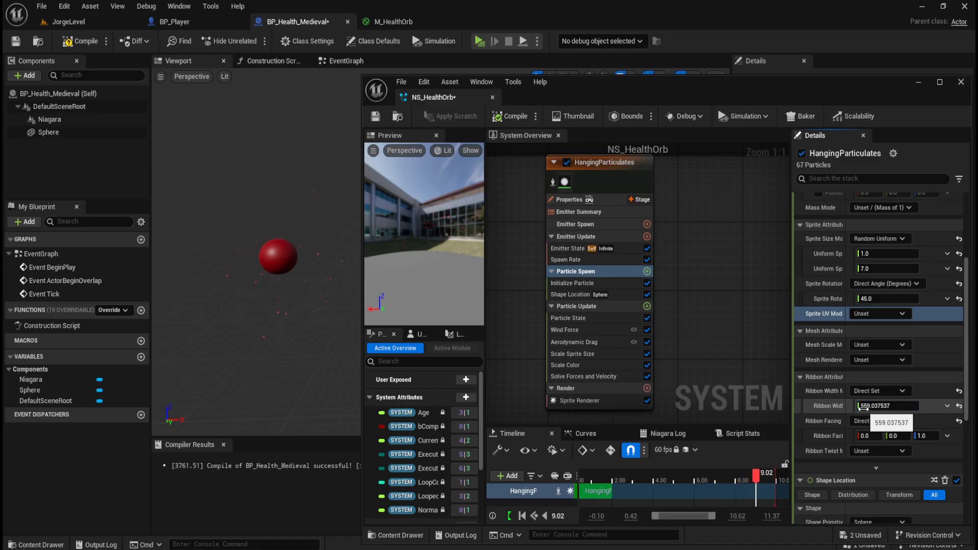
left_click(958, 392)
left_click(960, 405)
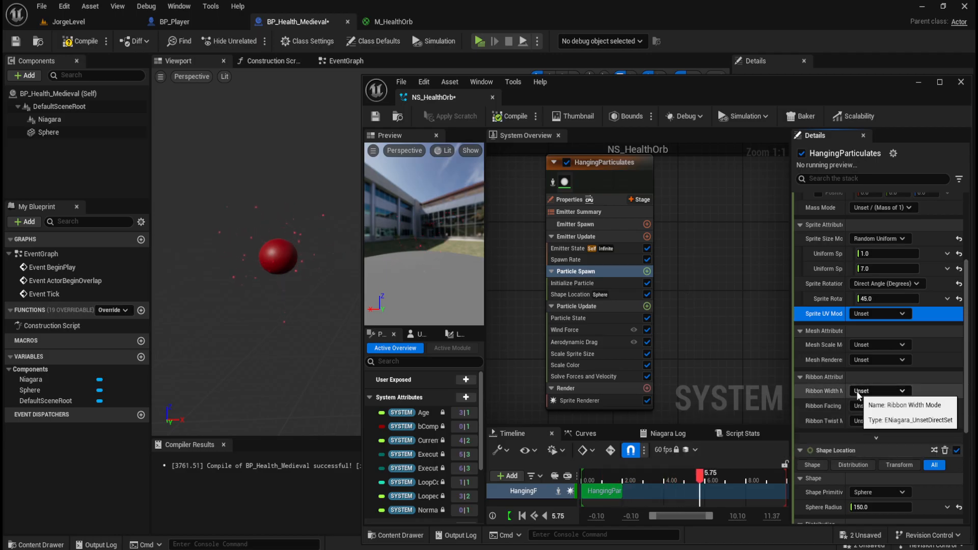
scroll(830, 341, "down", 3)
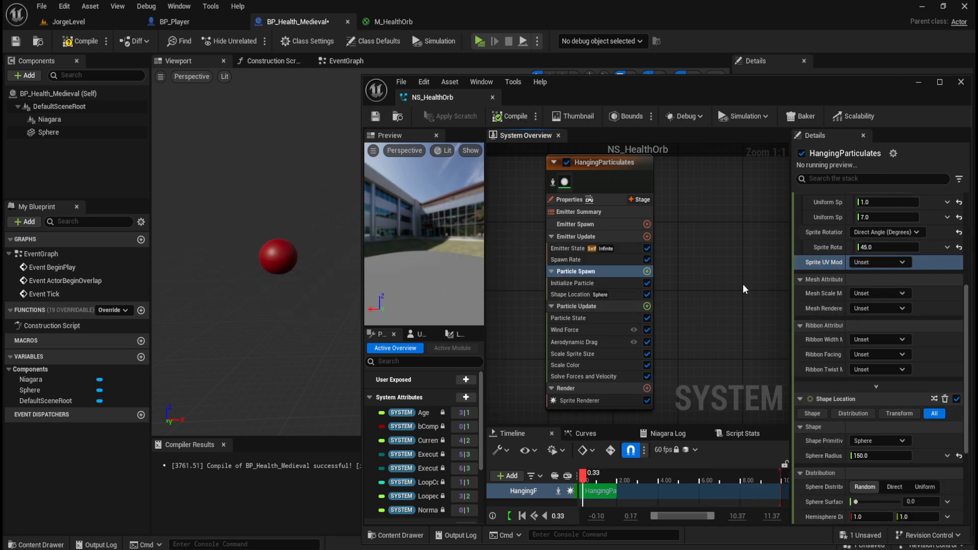
Browse the emitter templates and add a StaticBeam emitter to the NS_HealthOrb system
right_click(700, 282)
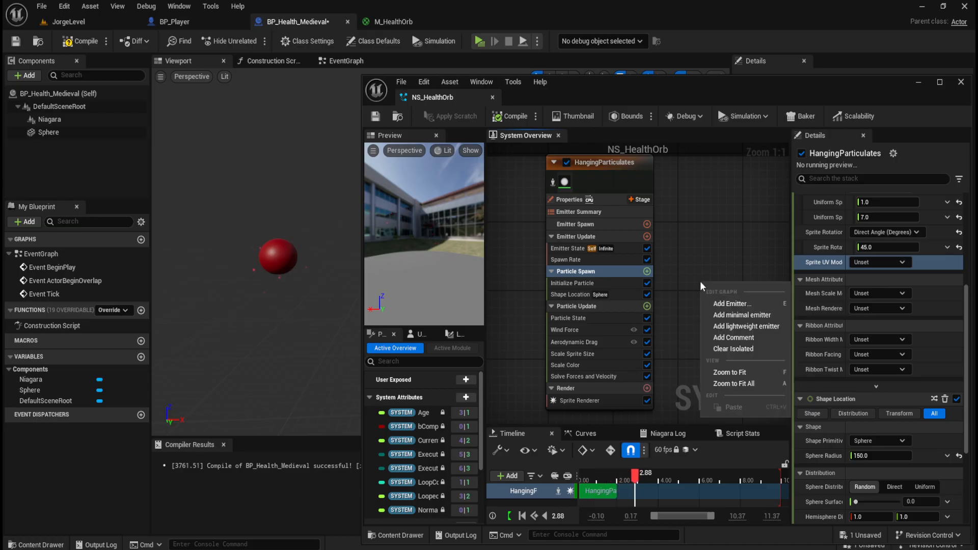
left_click(741, 304)
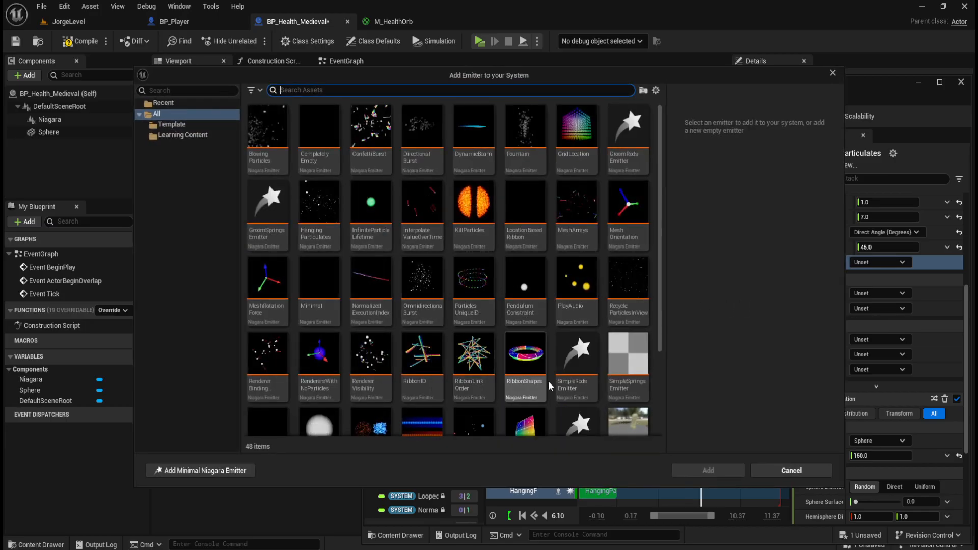
mouse_move(414, 361)
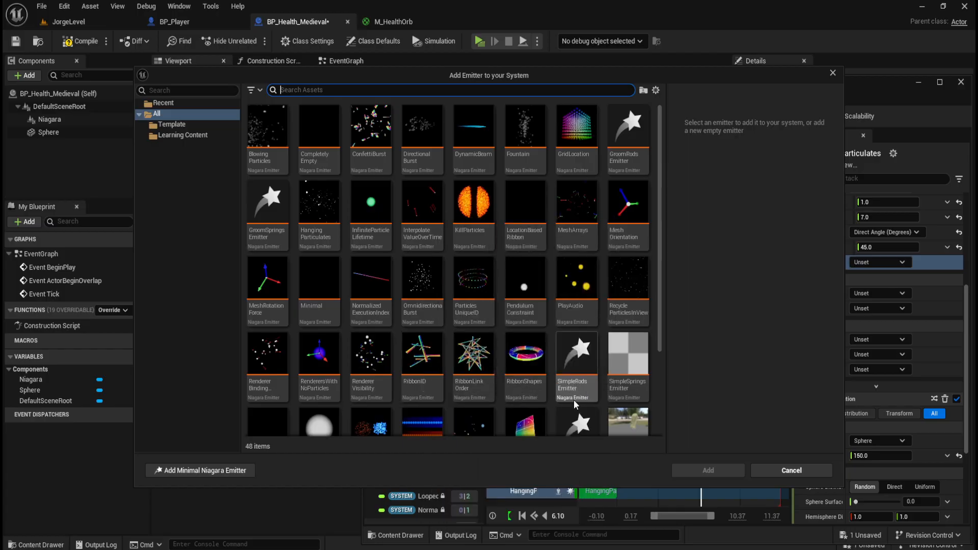
scroll(631, 325, "down", 4)
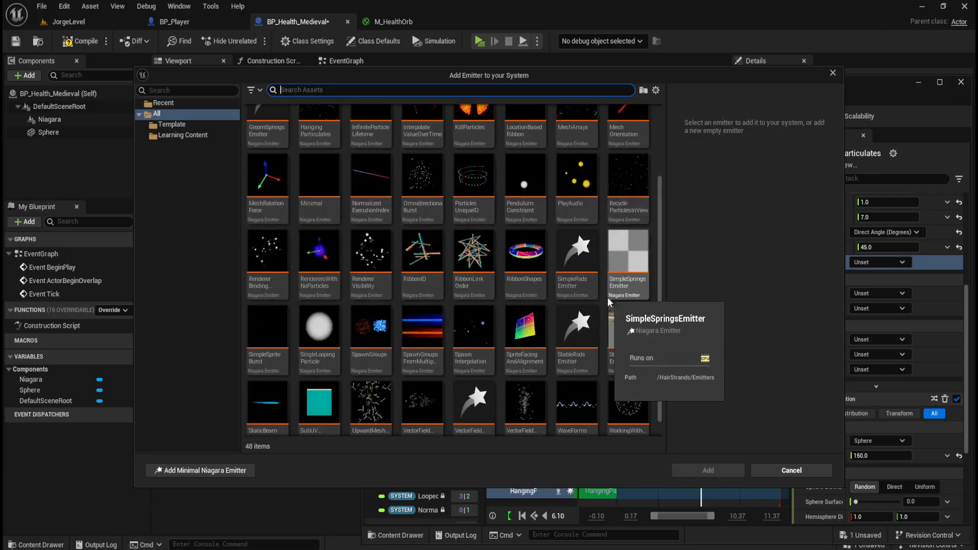
mouse_move(592, 342)
scroll(592, 344, "up", 3)
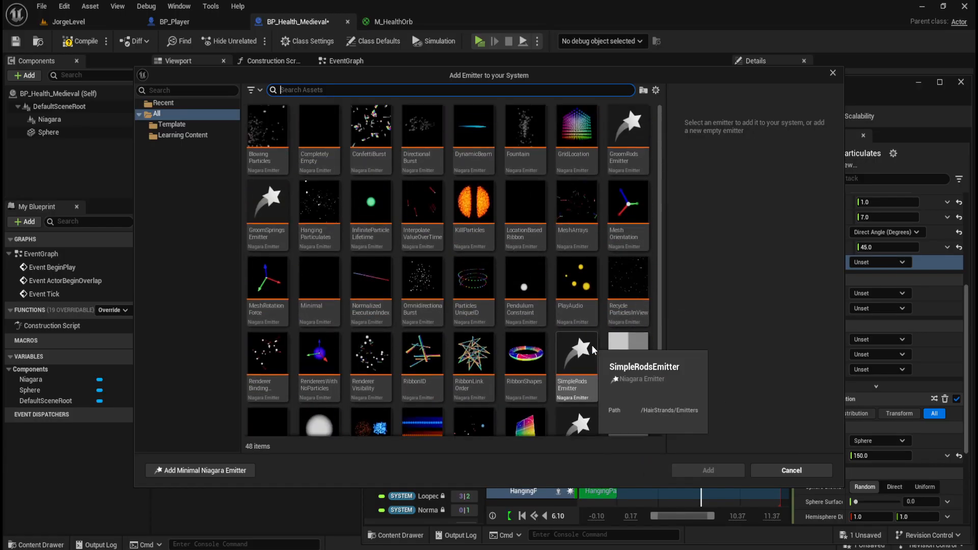
scroll(573, 334, "down", 2)
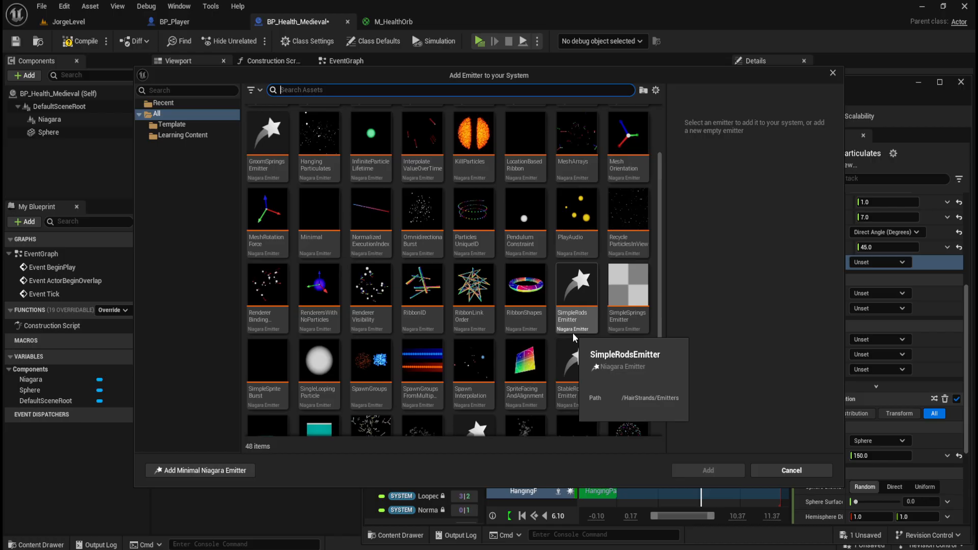
scroll(572, 336, "down", 2)
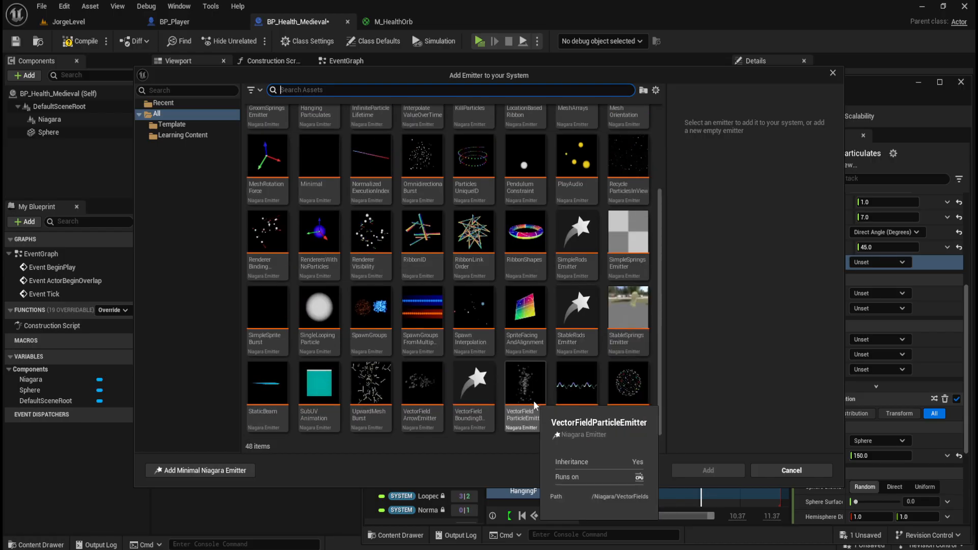
left_click(267, 389)
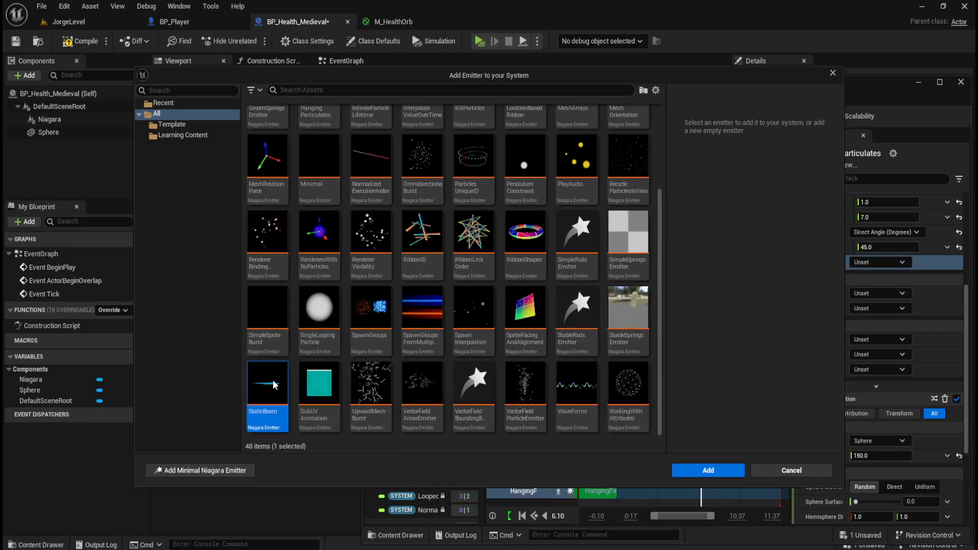
left_click(708, 471)
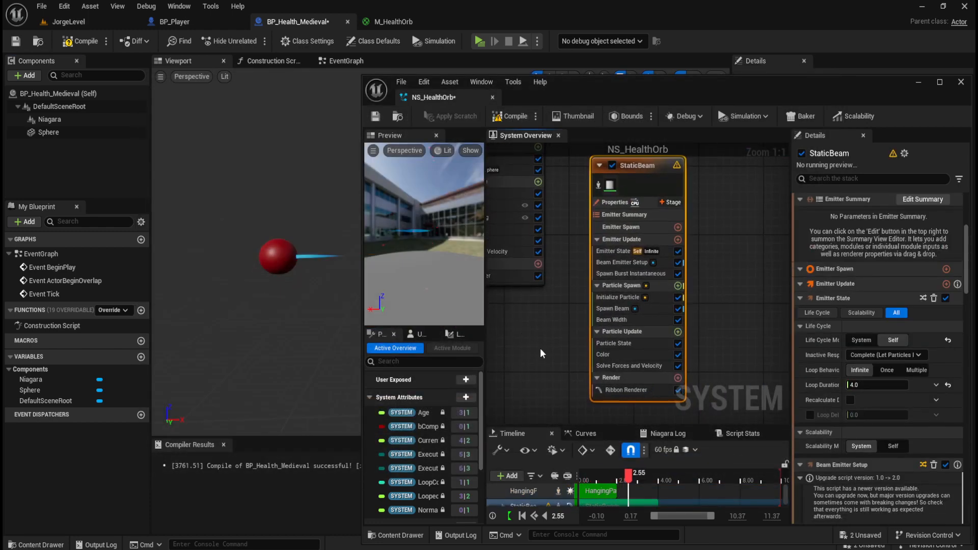
Delete the StaticBeam emitter from the NS_HealthOrb system overview
left_click(551, 335)
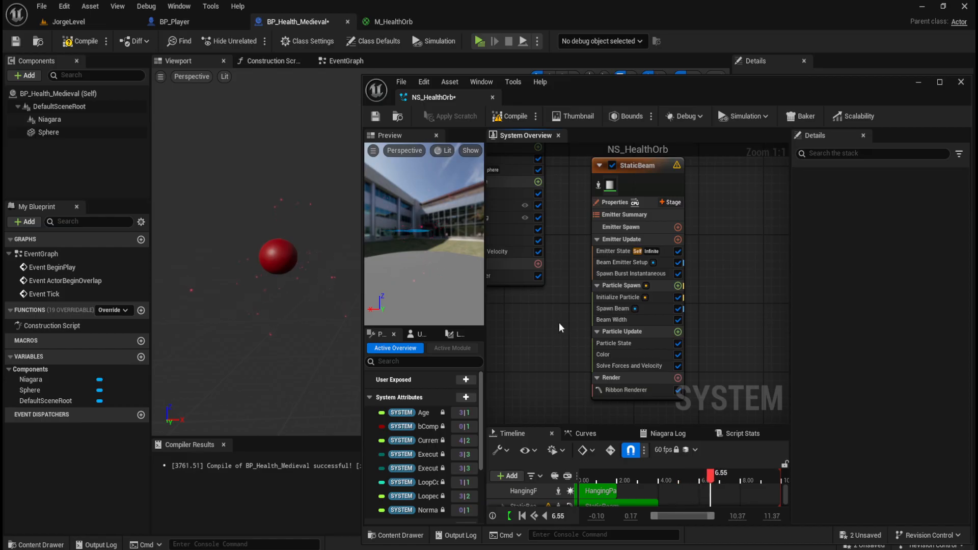
left_click_drag(547, 320, 557, 333)
right_click_drag(551, 314, 624, 368)
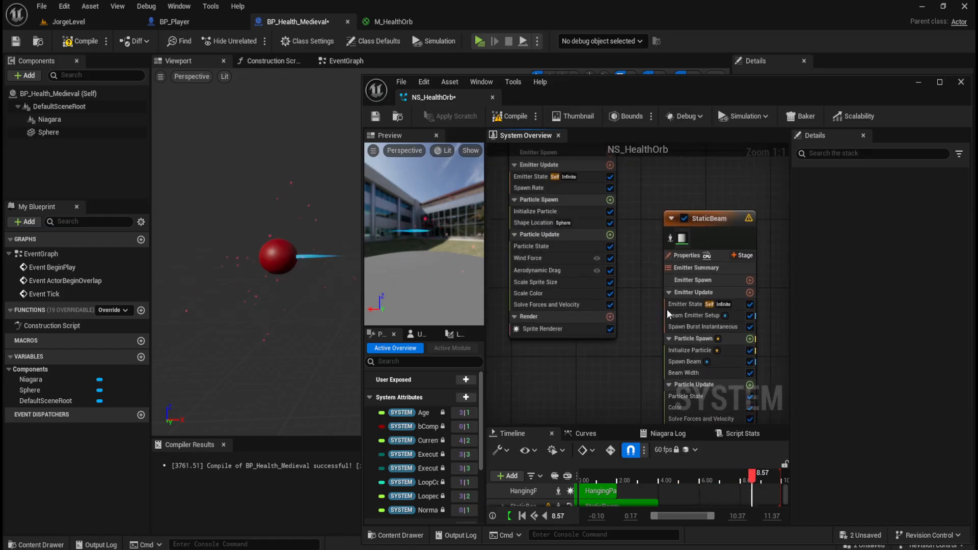
left_click(727, 219)
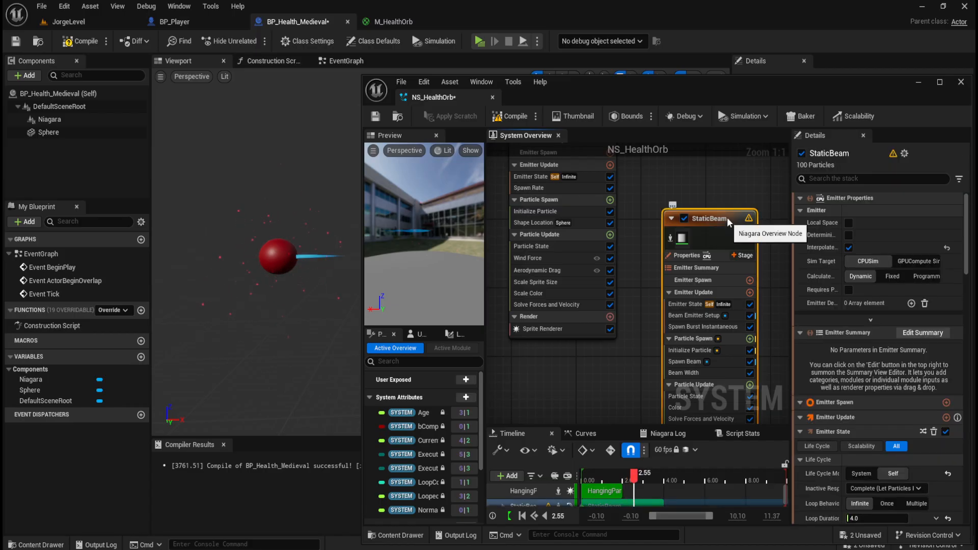
key("Delete")
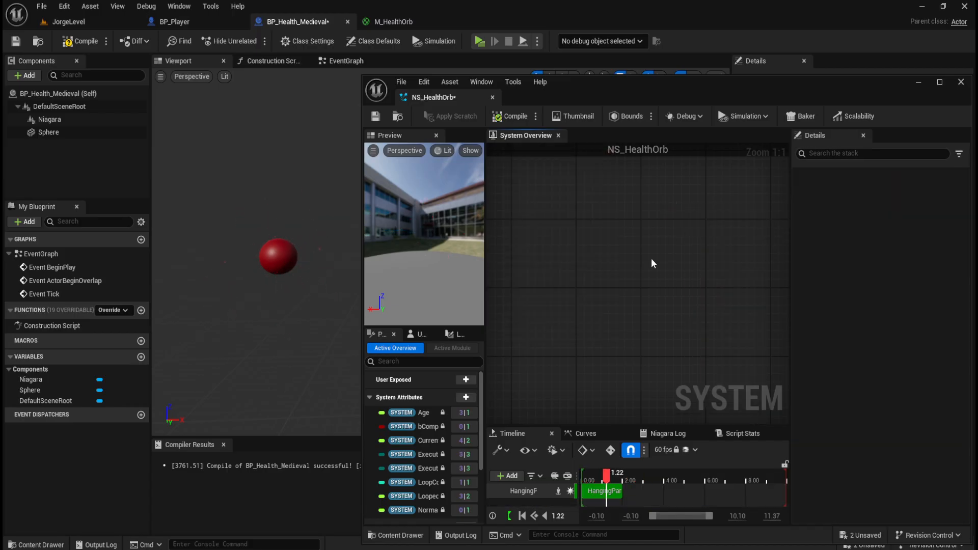
Inspect the Properties and System Spawn settings of the NS_HealthOrb system node
scroll(642, 286, "down", 3)
scroll(509, 235, "up", 1)
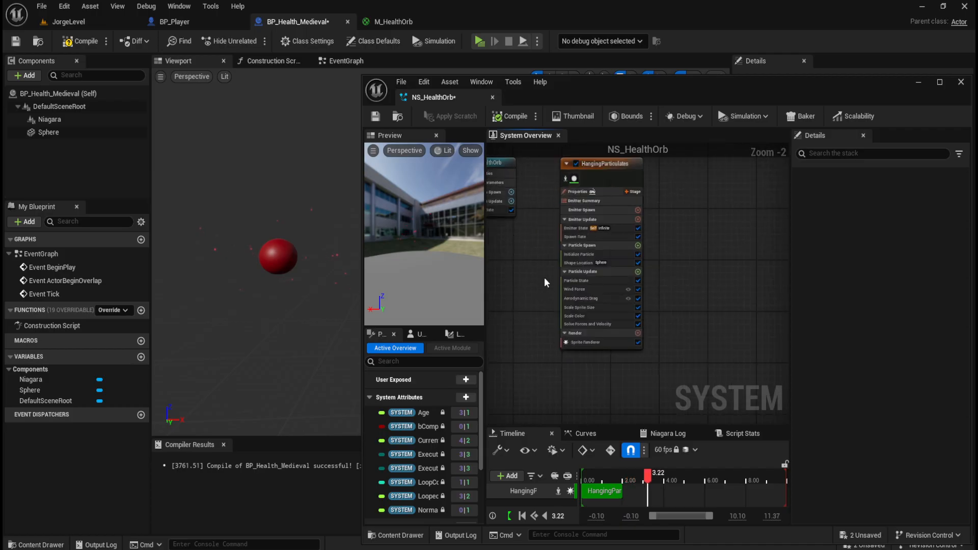
right_click_drag(511, 191, 617, 256)
scroll(617, 256, "up", 2)
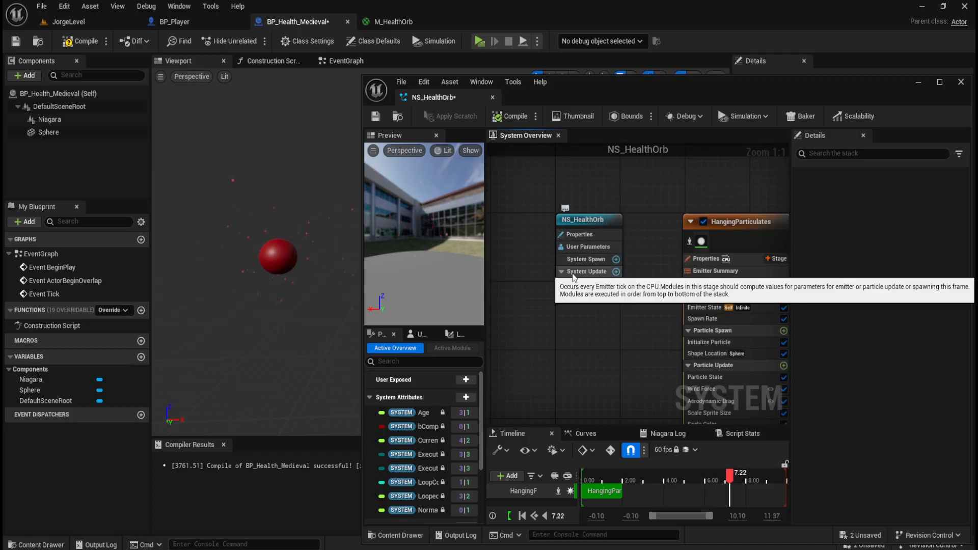
left_click(599, 238)
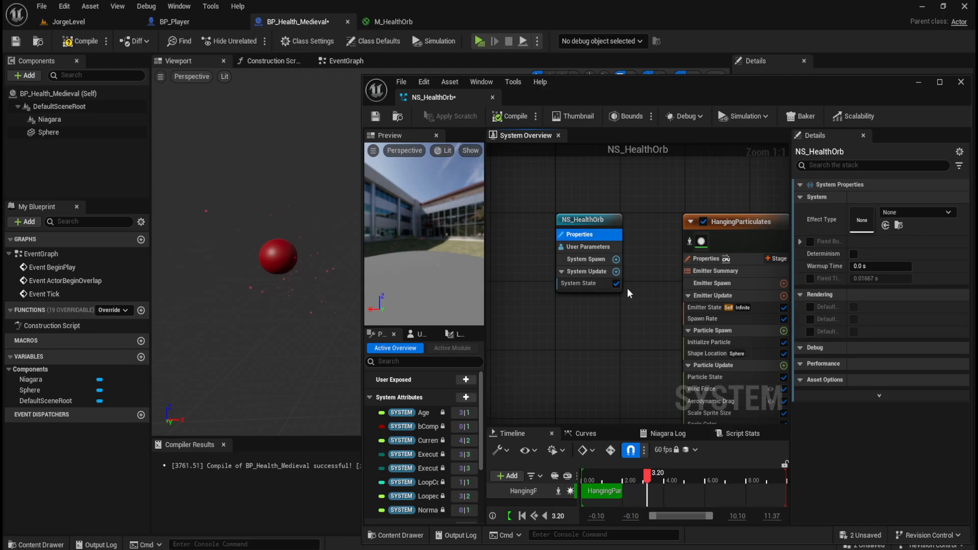
left_click(583, 257)
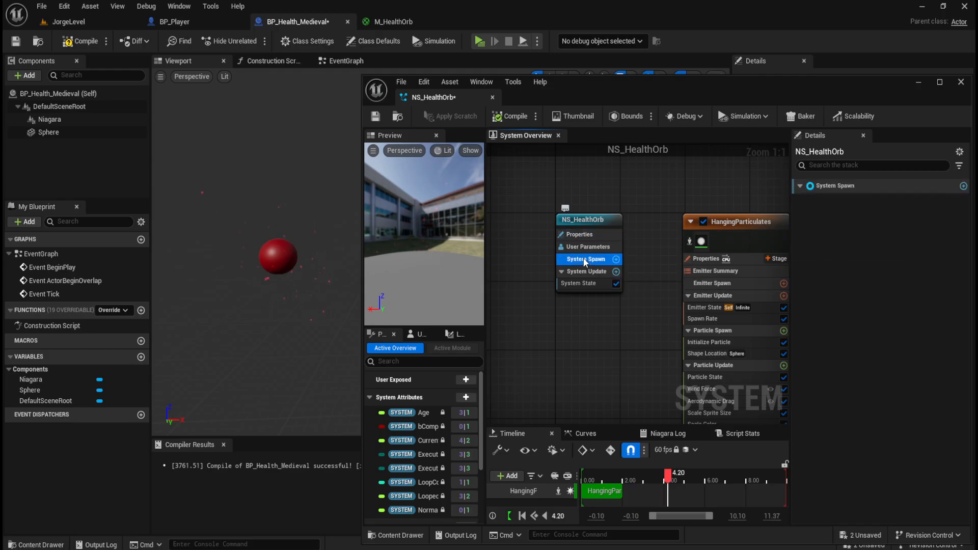
left_click(649, 265)
Add a RibbonID emitter beside HangingParticulates in the system overview
right_click_drag(650, 310, 515, 308)
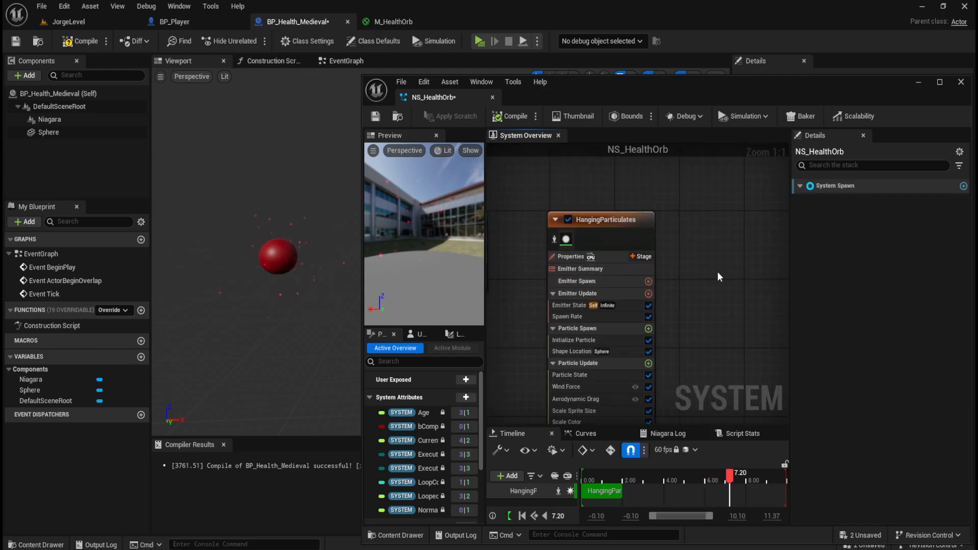
right_click_drag(717, 271, 693, 243)
right_click(693, 243)
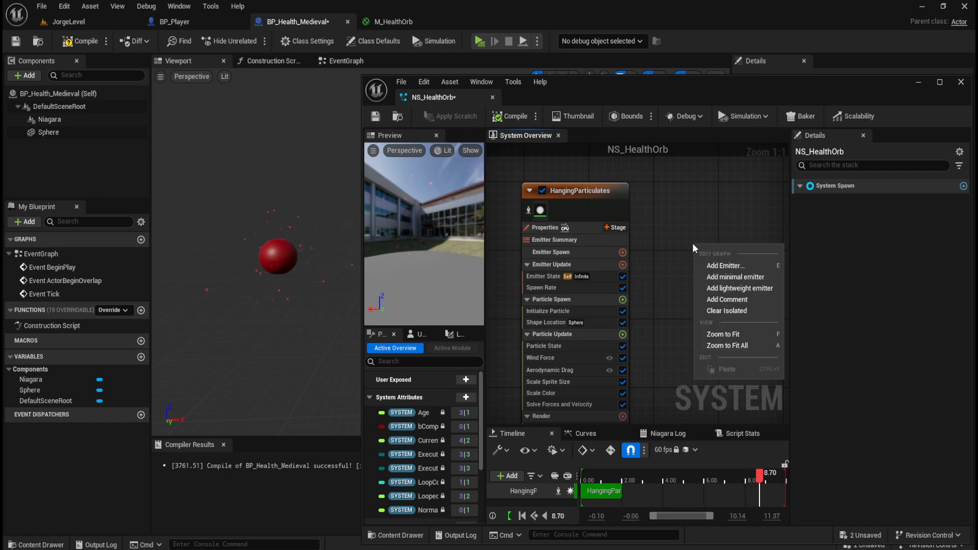
left_click(723, 265)
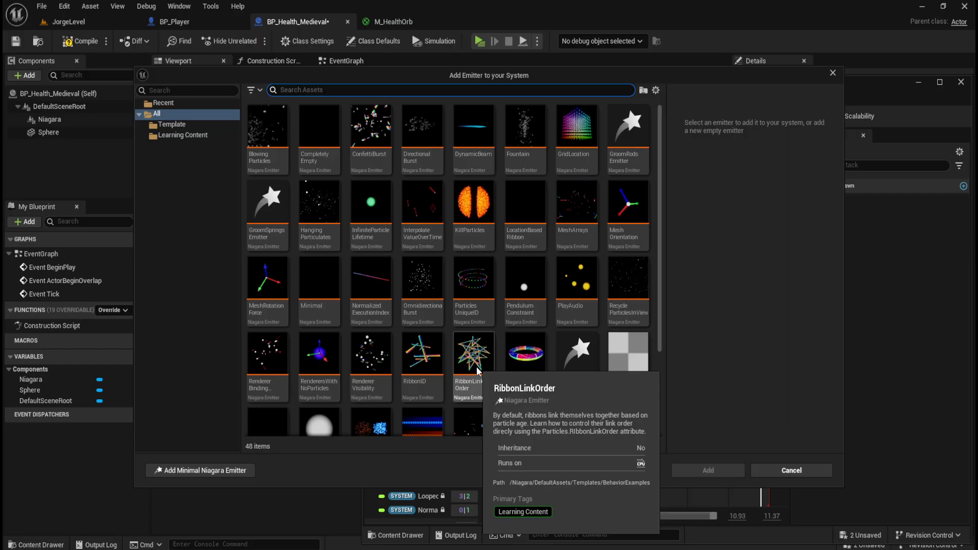
left_click(418, 366)
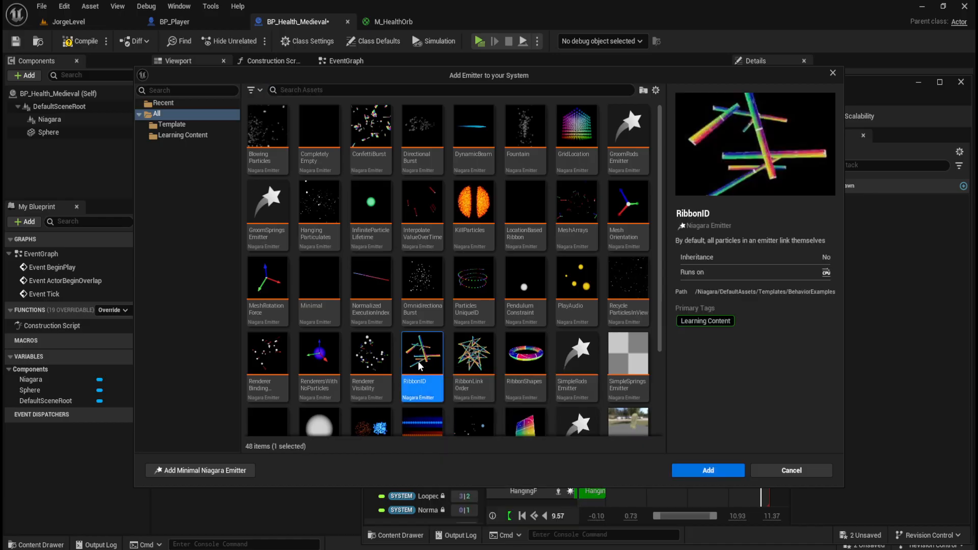
left_click(693, 469)
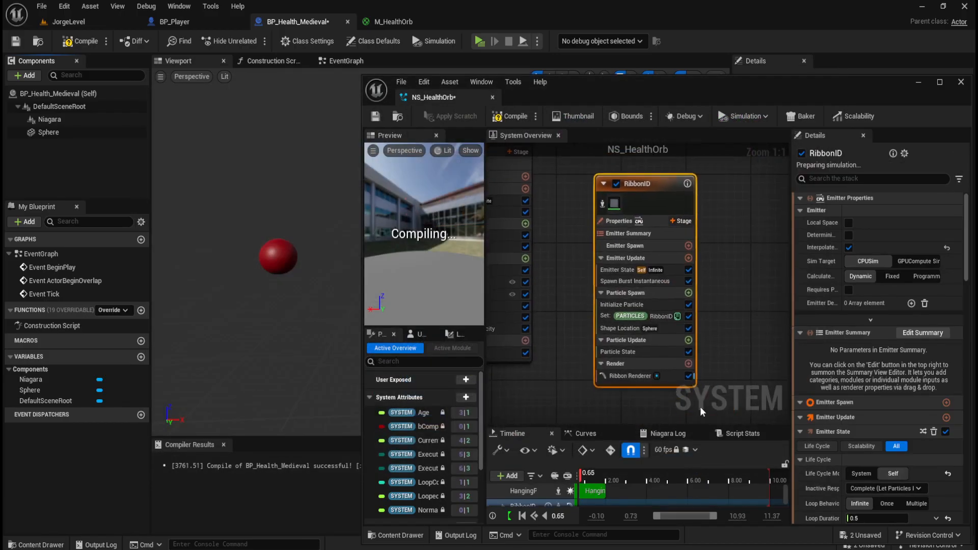
Delete the RibbonID emitter and return to the HangingParticulates emitter
left_click(722, 237)
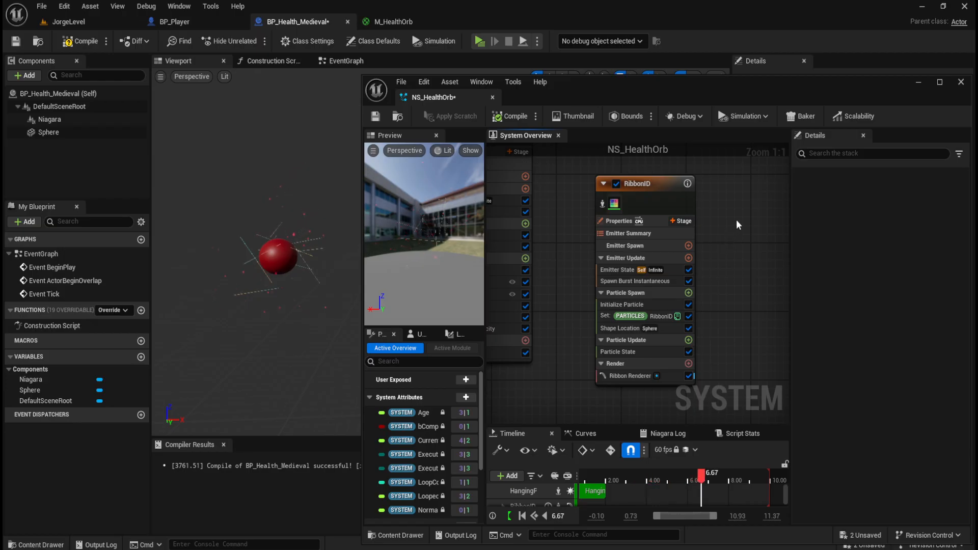
left_click(671, 186)
key("Delete")
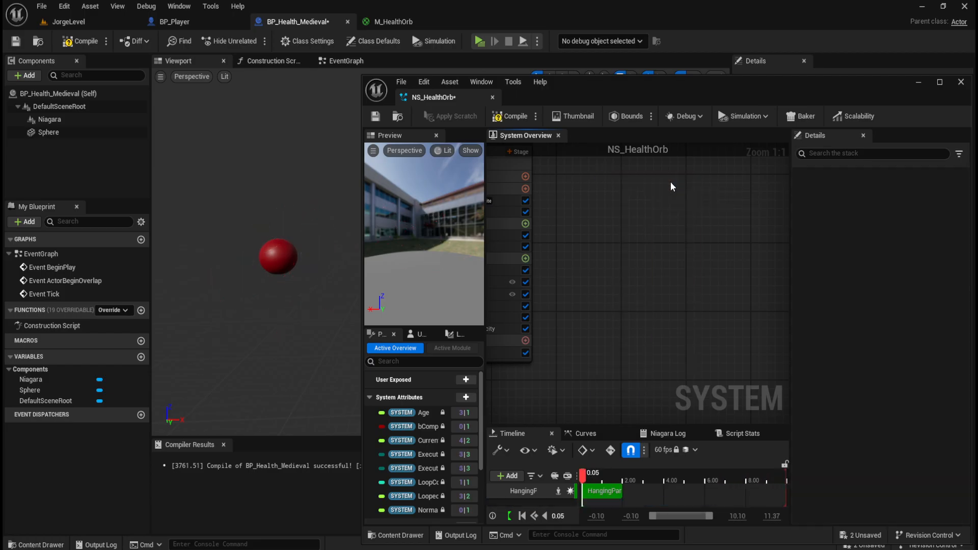
right_click(616, 244)
left_click(594, 228)
right_click_drag(595, 228, 726, 289)
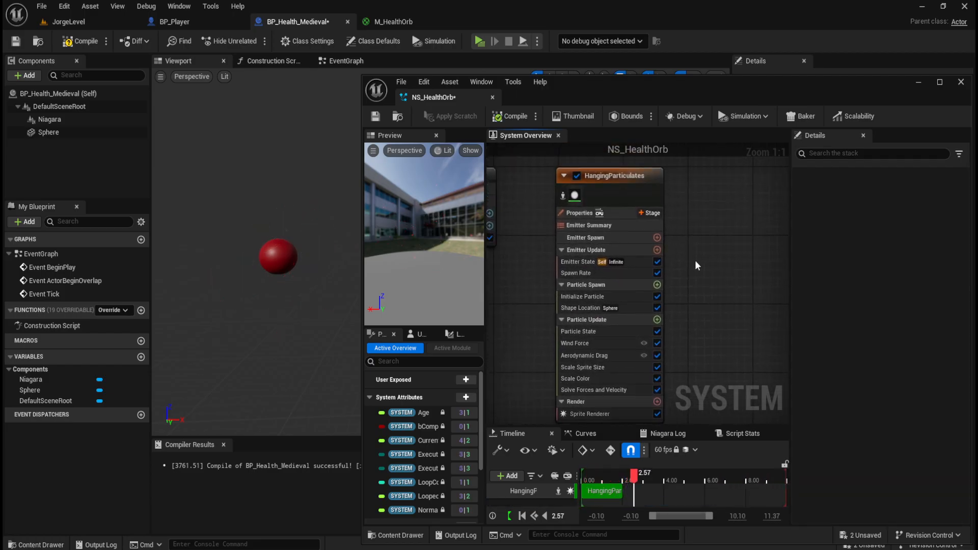
Inspect the Properties, Emitter Summary, Emitter Update and Emitter State settings of the HangingParticulates emitter
left_click(655, 180)
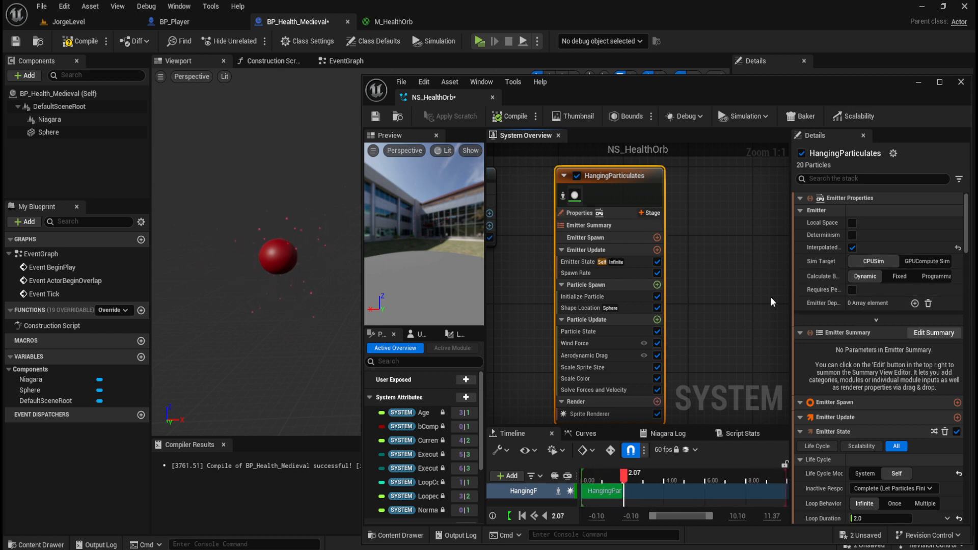
left_click(615, 214)
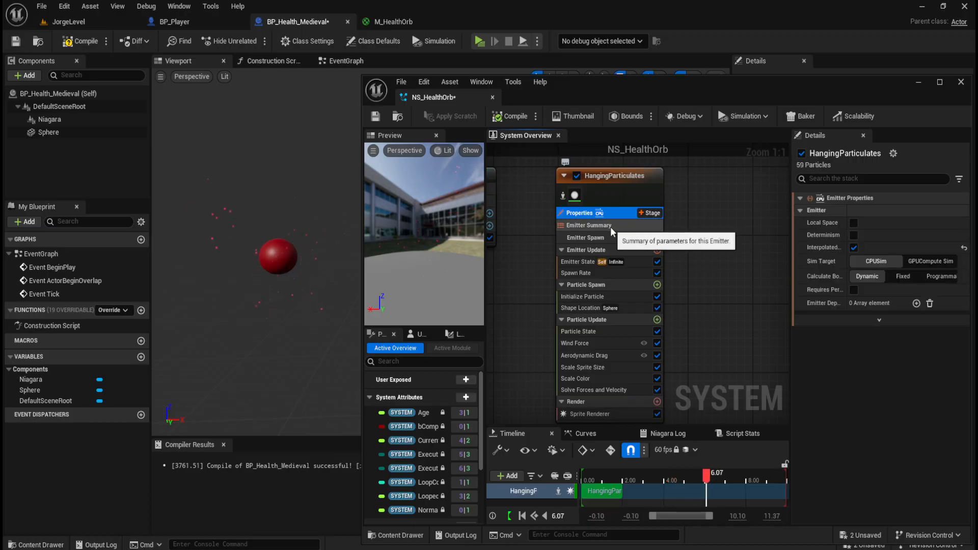
left_click(612, 229)
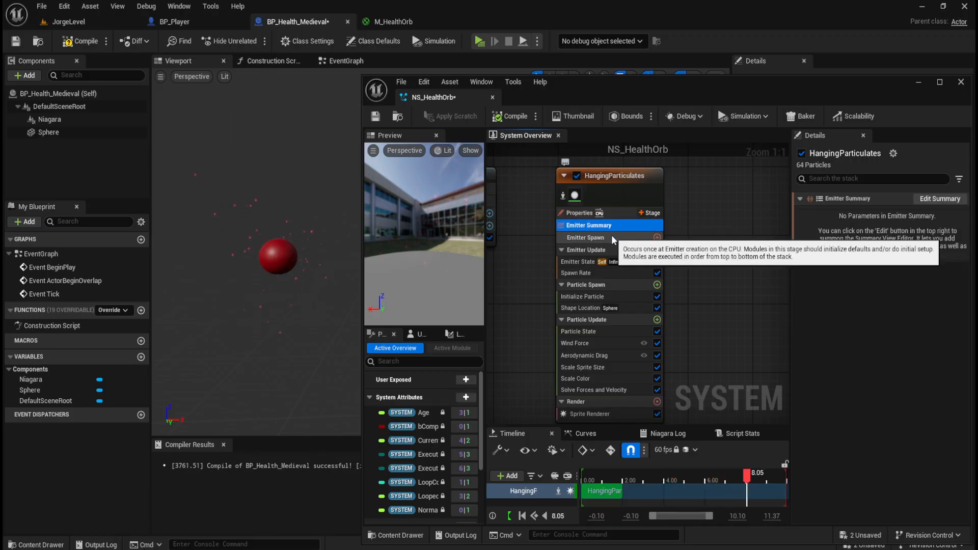
left_click(609, 248)
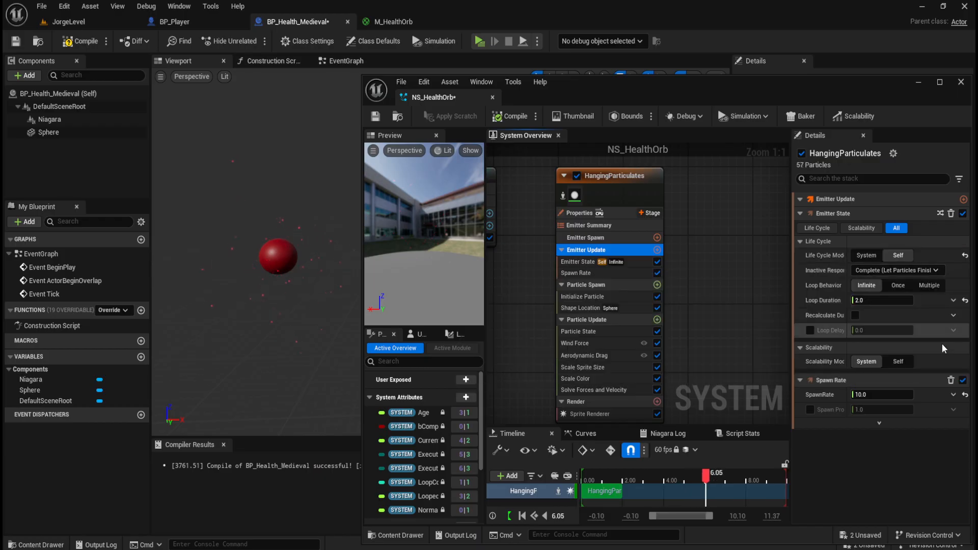
left_click(573, 262)
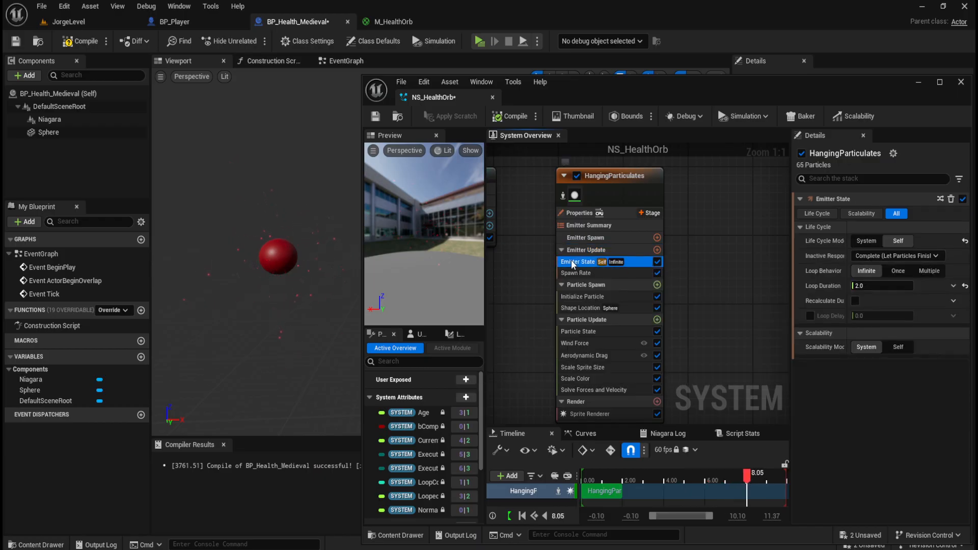
Set the Spawn Rate of the HangingParticulates emitter to 7
left_click(579, 272)
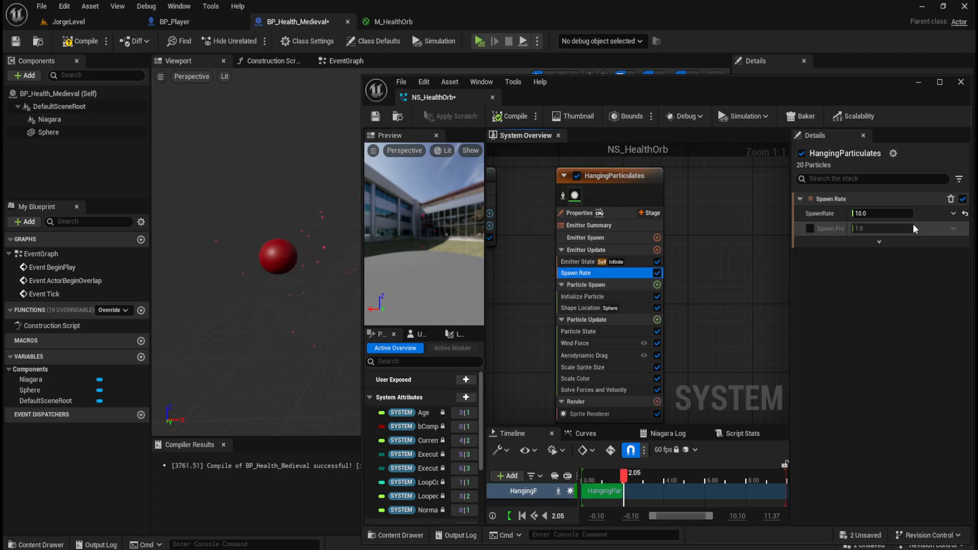
left_click(887, 214)
type("7")
key("Return")
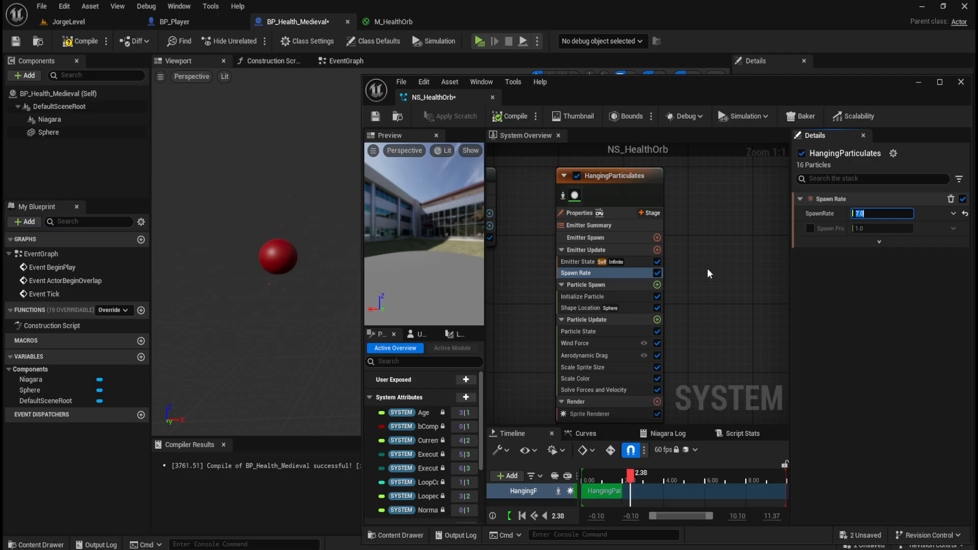
Set the minimum lifetime to 4 in HangingParticulates' Particle Spawn settings, keeping the Simulation Position mode
left_click(613, 286)
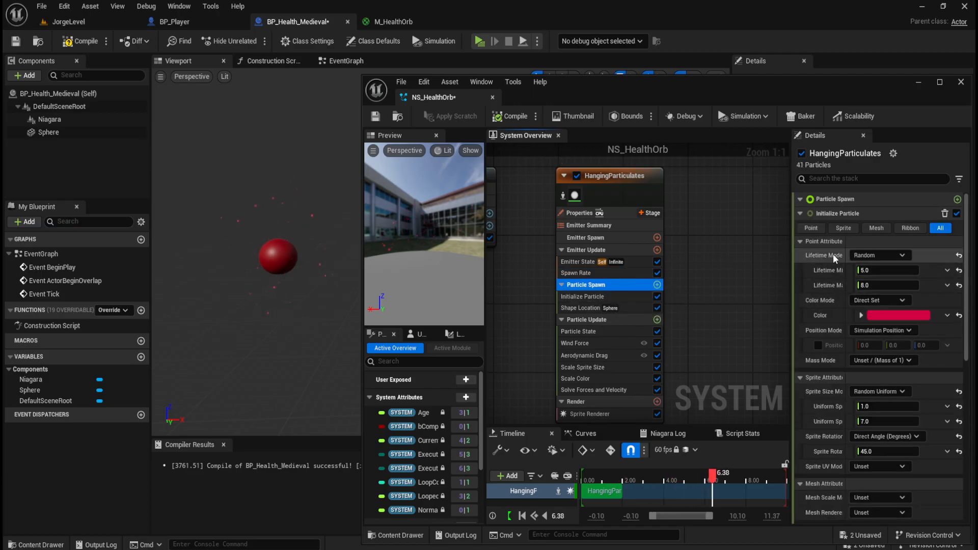
left_click(882, 271)
type("4")
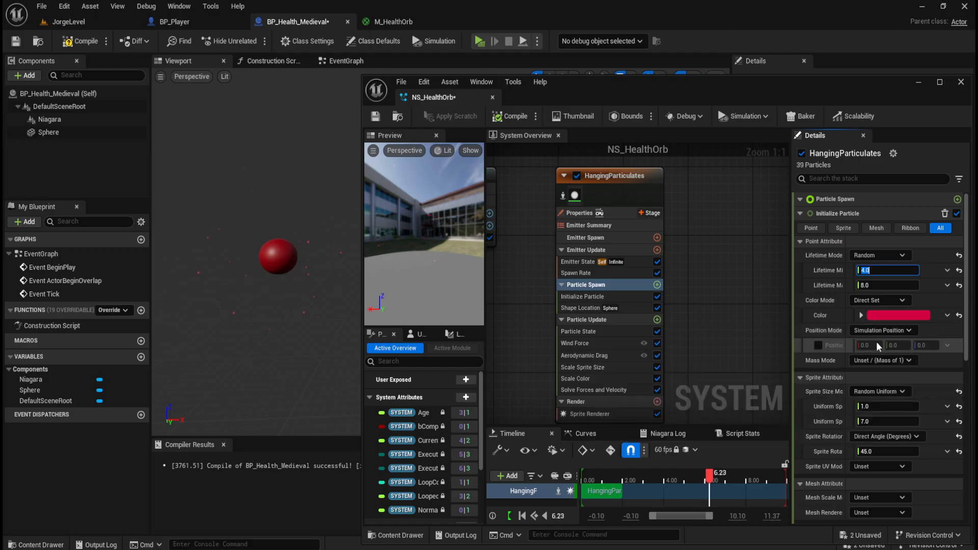
left_click(883, 330)
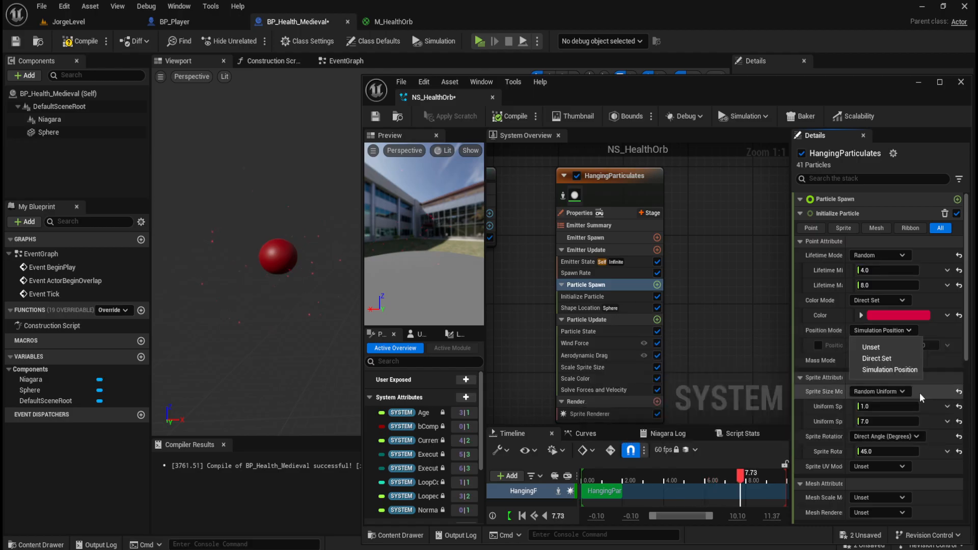
left_click(912, 332)
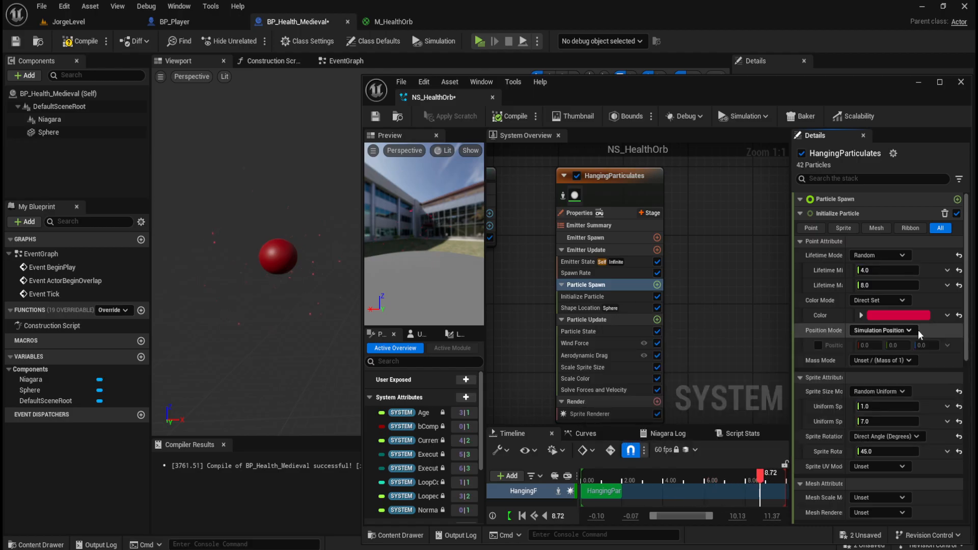
Enable the position offset in Initialize Particle, try a Z offset of about 123, and set Z to 0
left_click(819, 346)
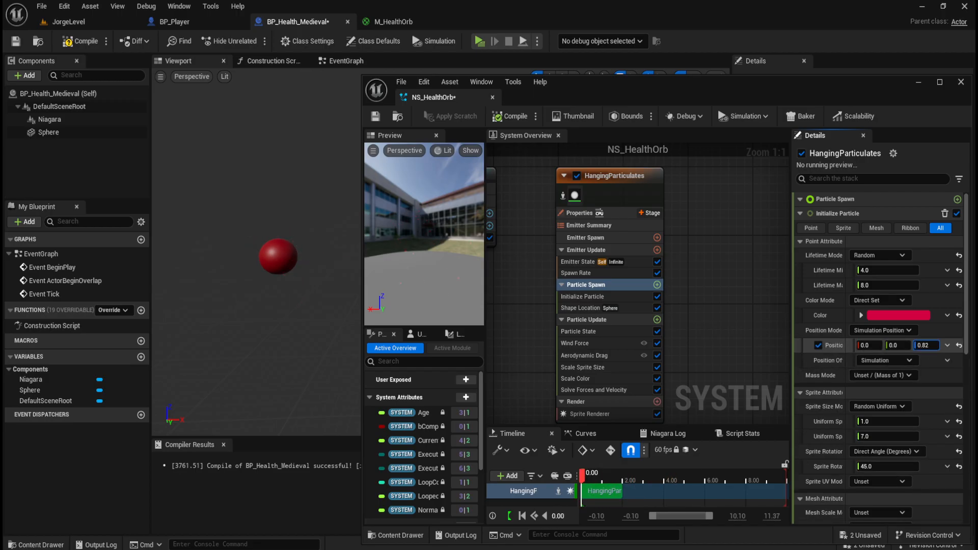
left_click_drag(926, 345, 943, 346)
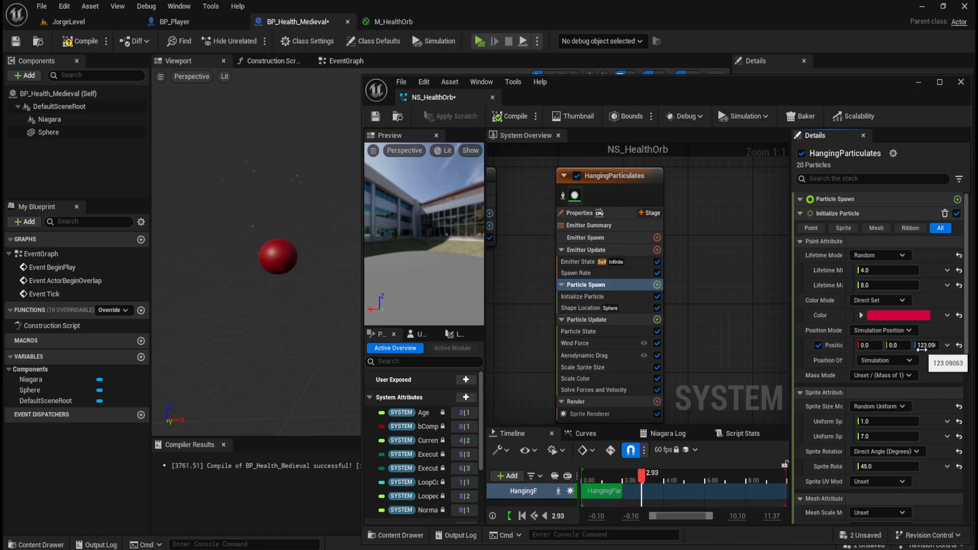
left_click(926, 346)
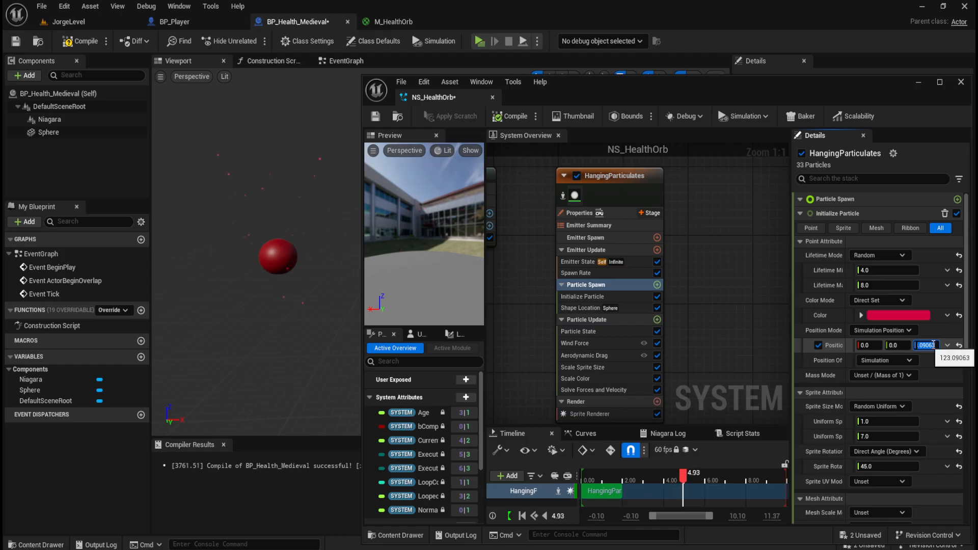
type("0")
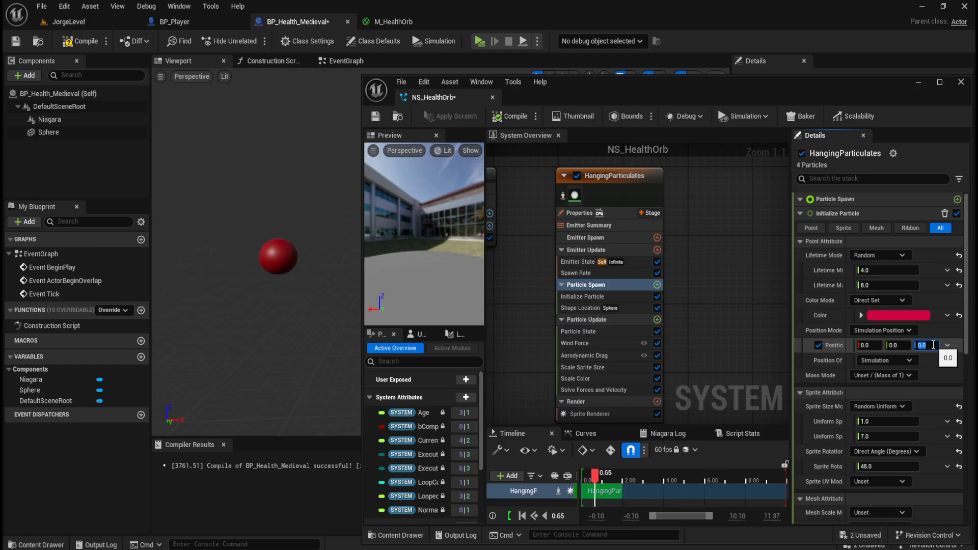
Try a particle position offset of 5 in Y and X and view the orb closely in the Blueprint viewport
left_click(896, 345)
type("5")
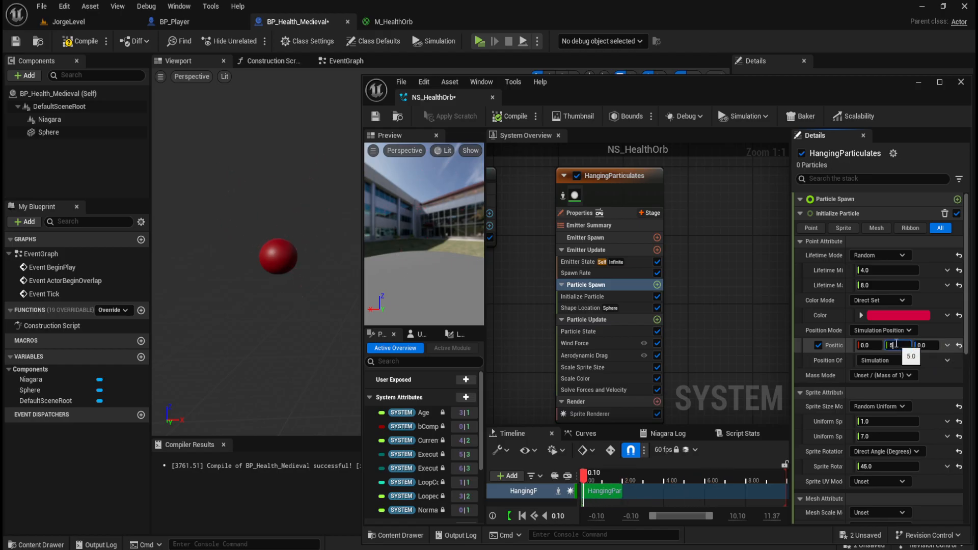
left_click(868, 345)
type("5")
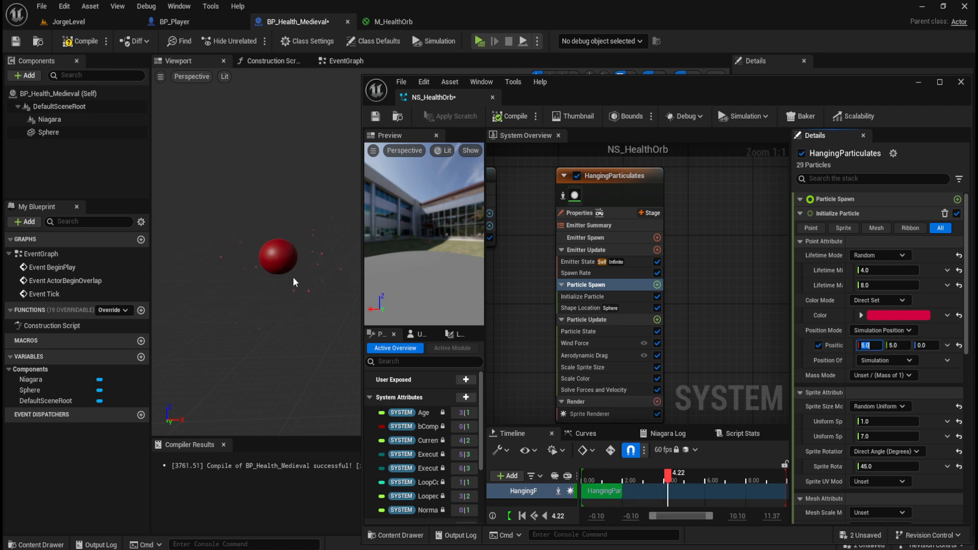
right_click_drag(272, 280, 238, 275)
scroll(245, 276, "up", 2)
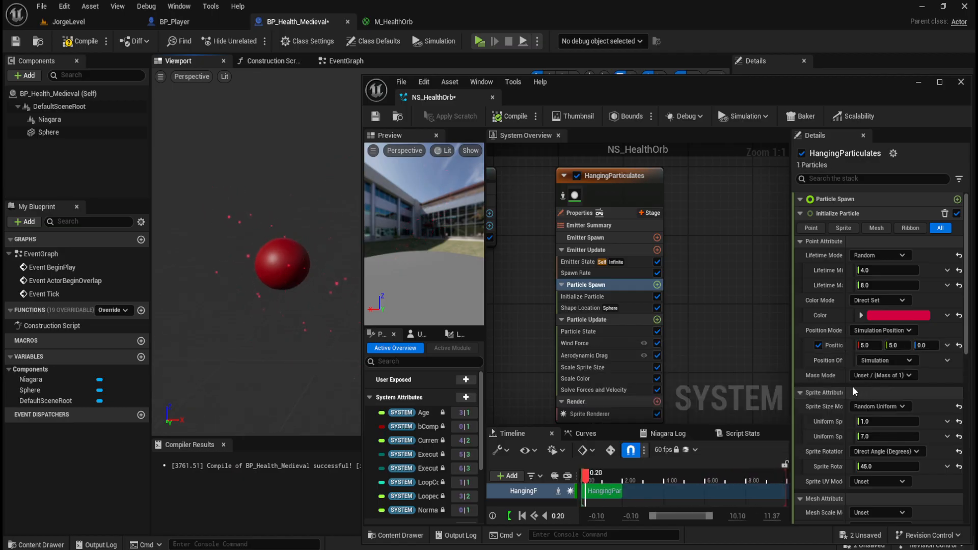
Set the particle position offset to 3 in X and Y and widen the Blueprint viewport area
left_click(876, 346)
type("3")
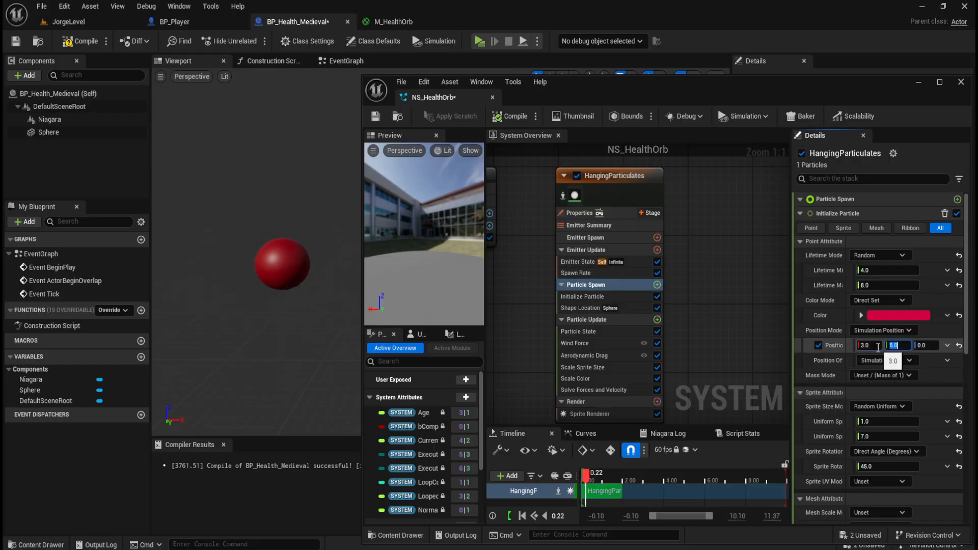
key("Tab")
type("3")
key("Return")
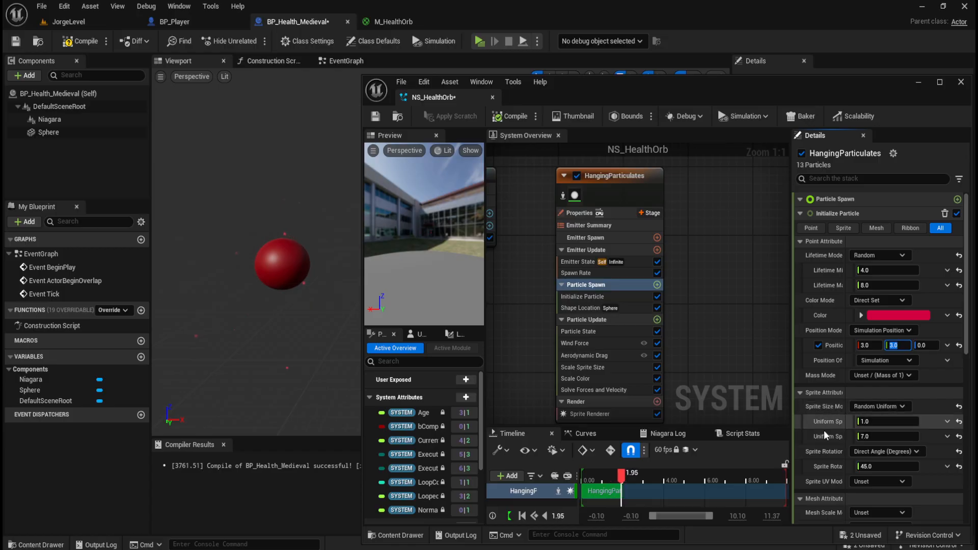
scroll(826, 407, "down", 2)
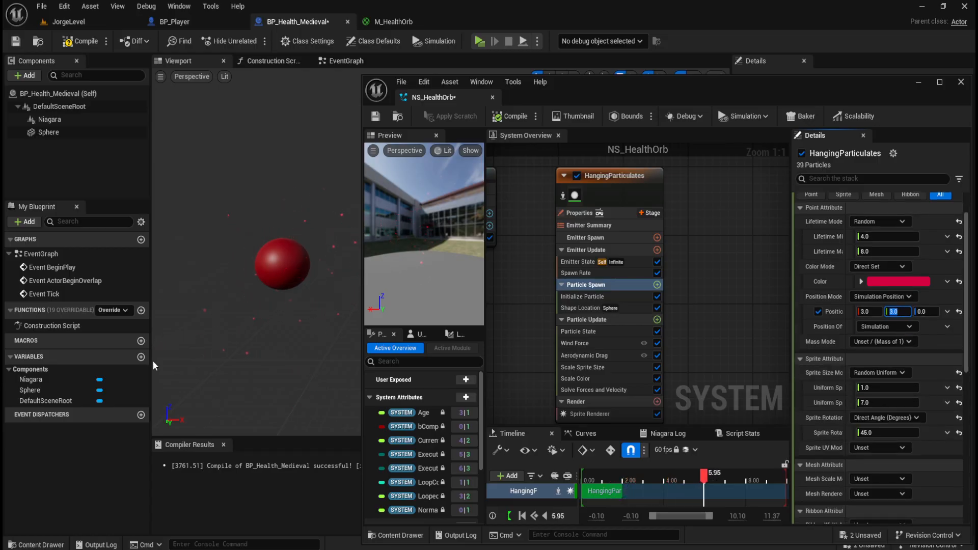
left_click_drag(153, 284, 86, 283)
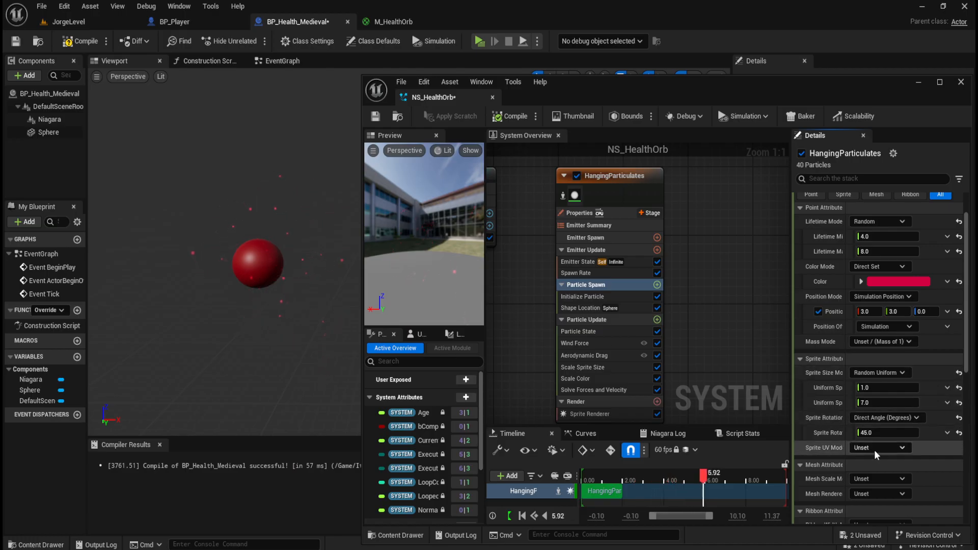
Reset the Sprite Rotation Mode to its default, leaving the Sprite Size Mode at Random Uniform
left_click(959, 417)
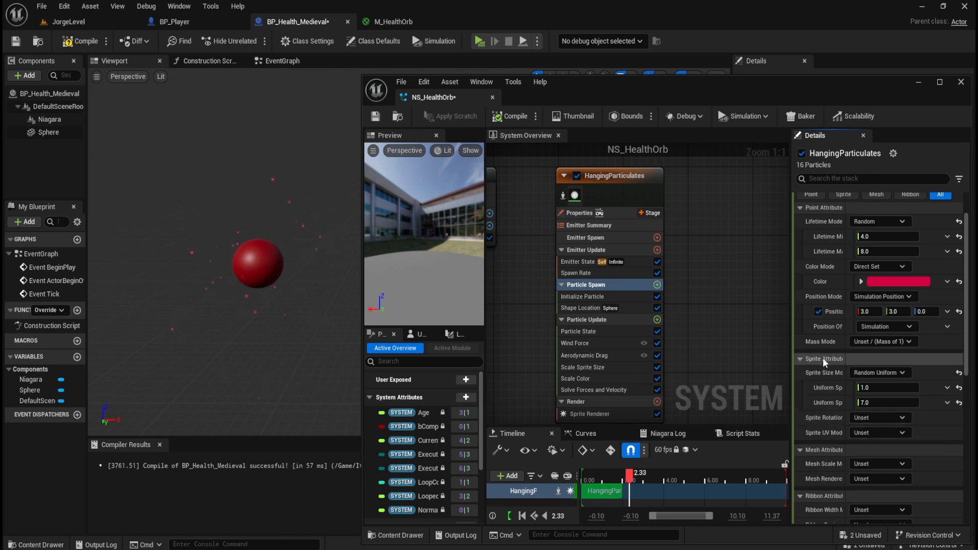
left_click(897, 374)
left_click(899, 377)
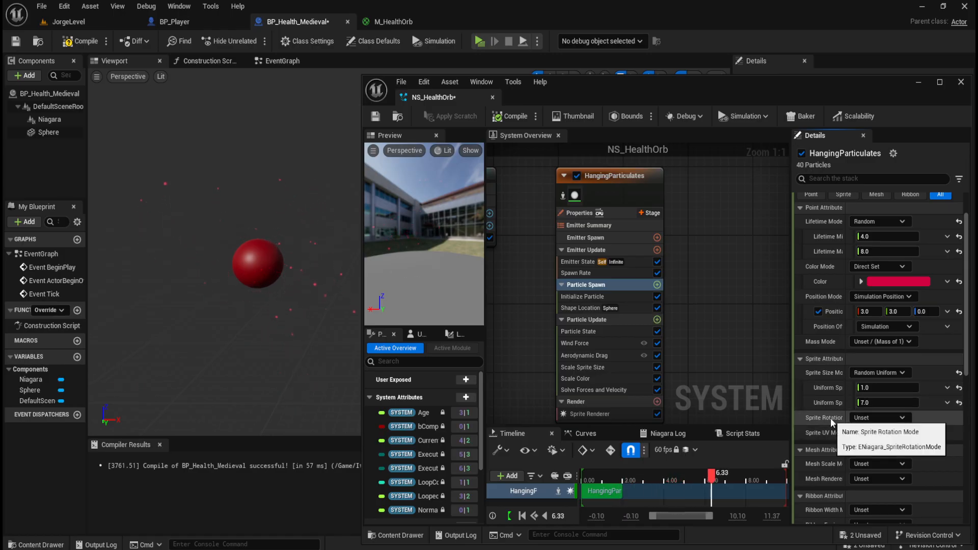
Set the Sprite Rotation Mode to Direct Normalized Angle (0-1) with a rotation value of 150
left_click(889, 419)
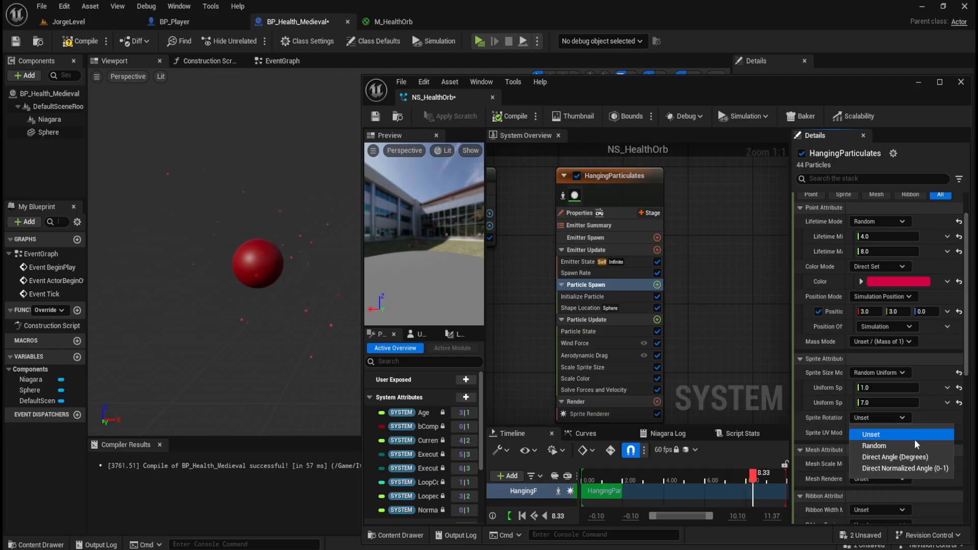
left_click(899, 467)
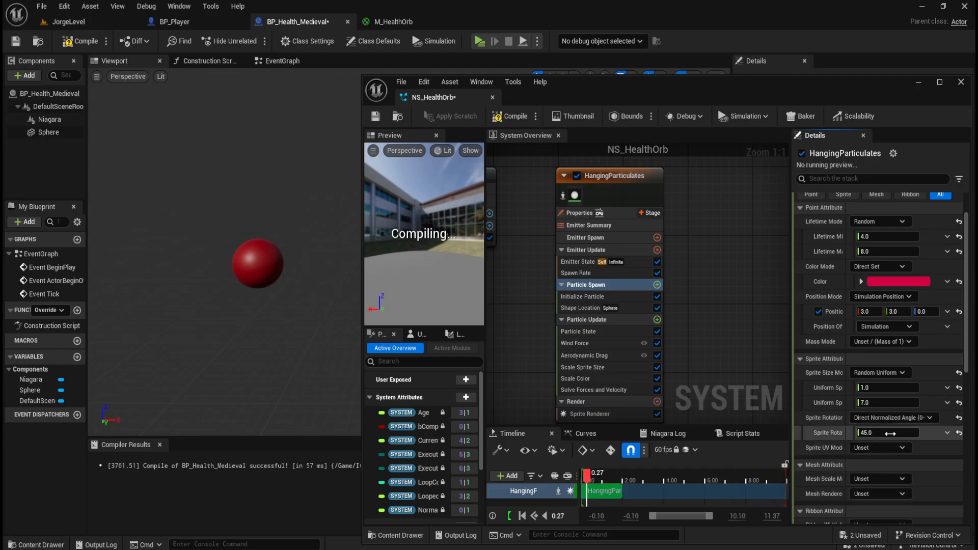
left_click(884, 433)
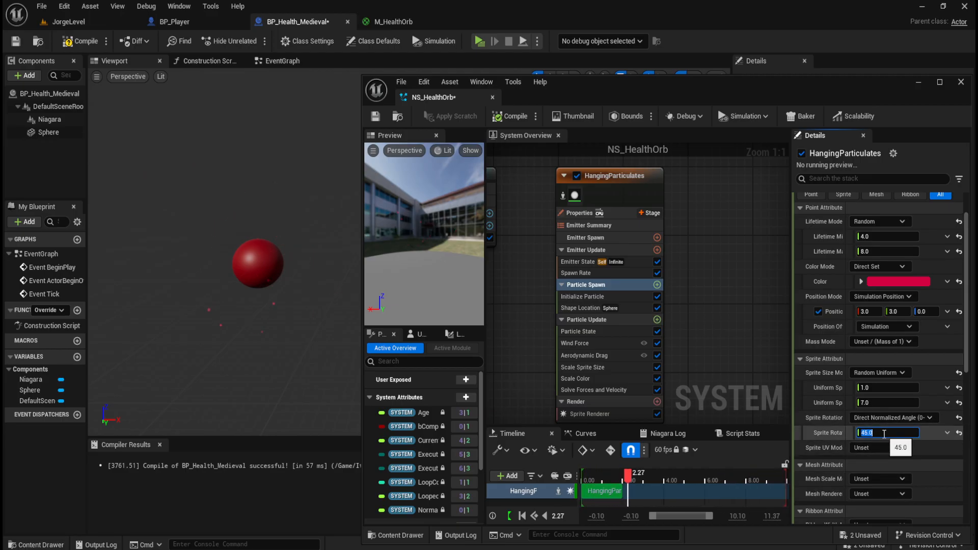
type("150")
key("Return")
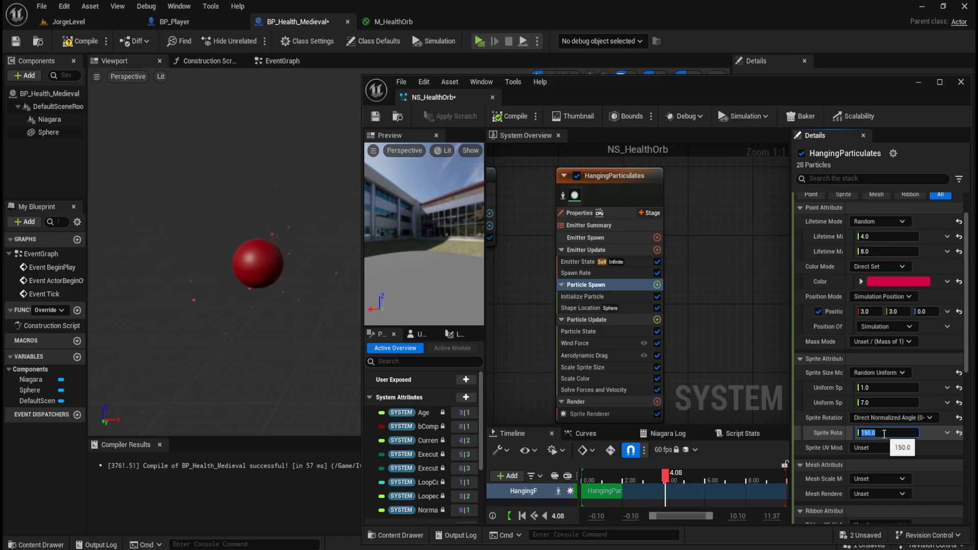
Switch the Sprite Rotation Mode to Direct Angle (Degrees) and check the particles around the orb in the viewport
left_click(877, 415)
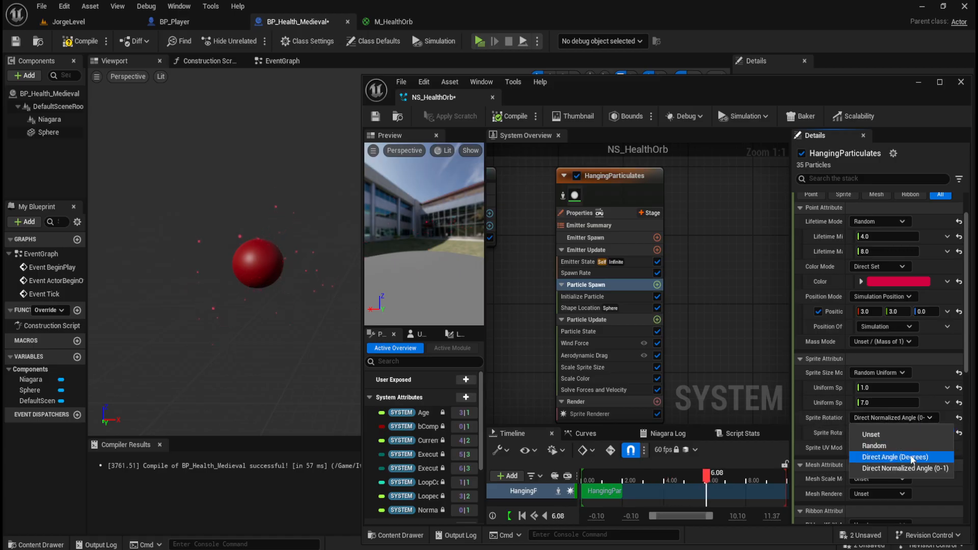
left_click(911, 458)
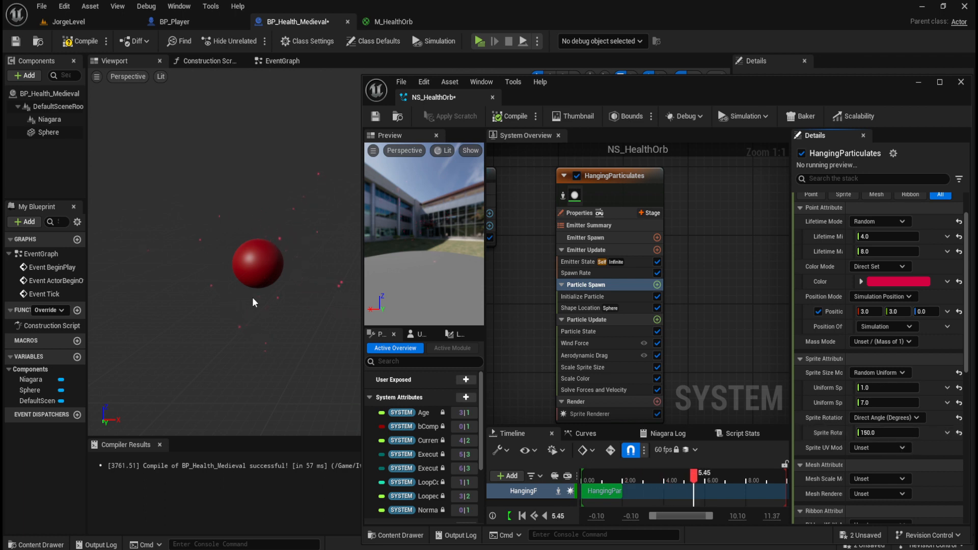
middle_click_drag(311, 291, 273, 269)
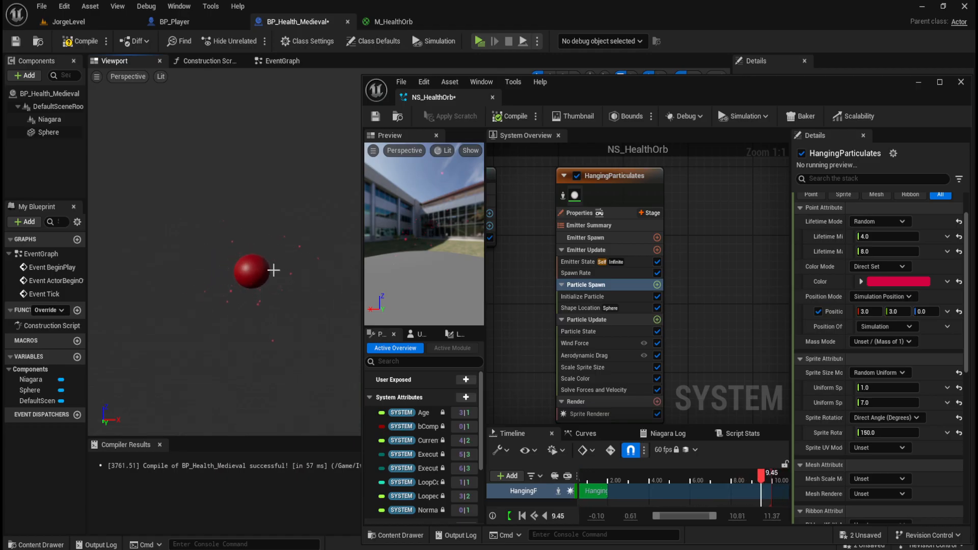
scroll(274, 270, "up", 1)
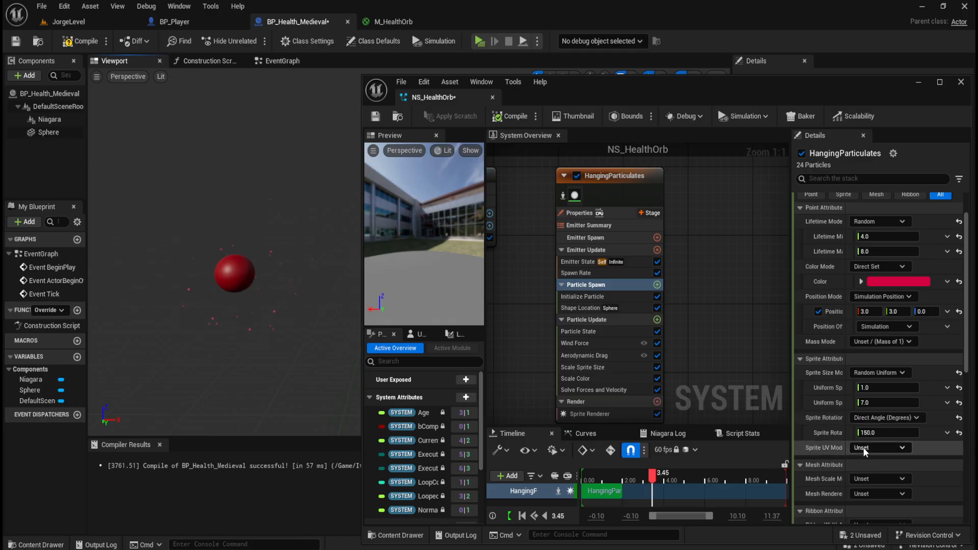
Change the Shape Location's Shape Primitive from Sphere to Ring / Disc
scroll(828, 424, "down", 3)
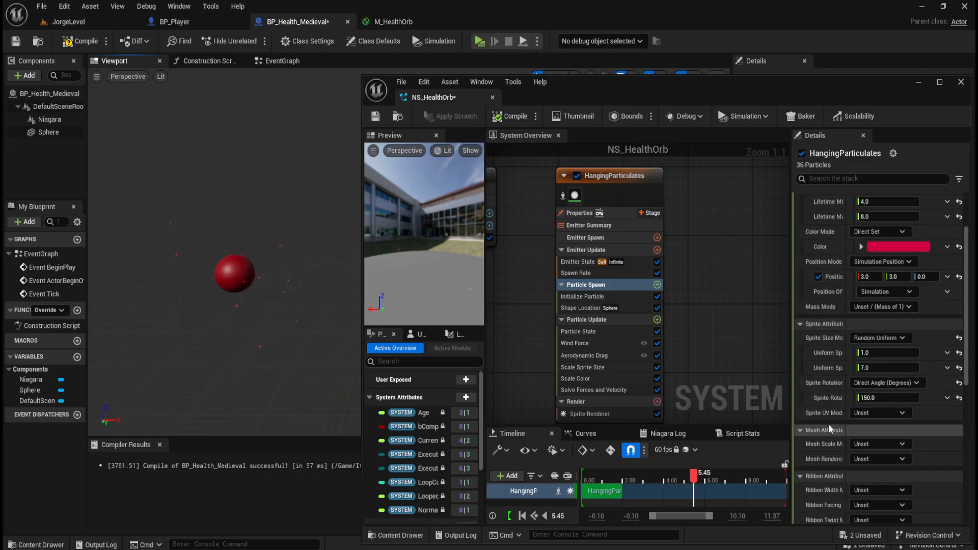
scroll(825, 372, "down", 4)
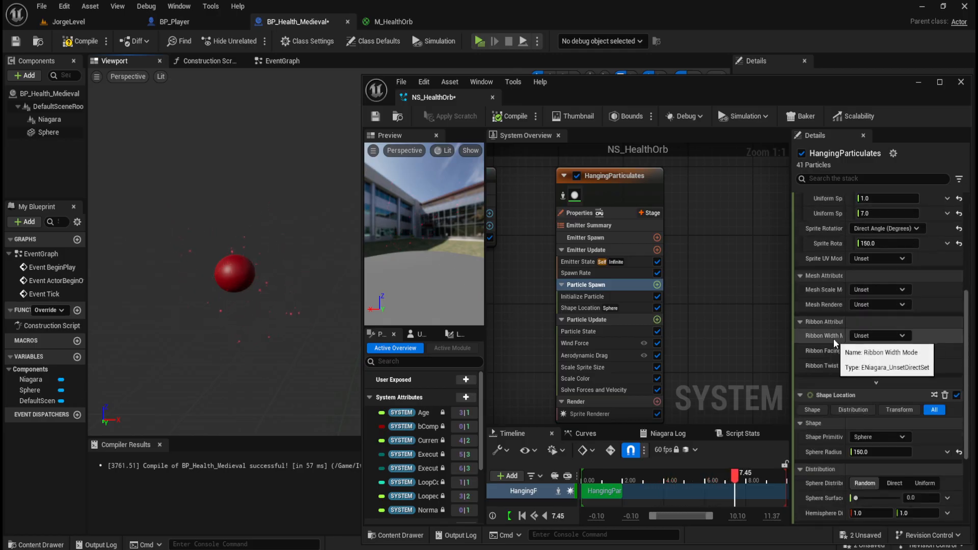
scroll(835, 369, "down", 1)
left_click(874, 402)
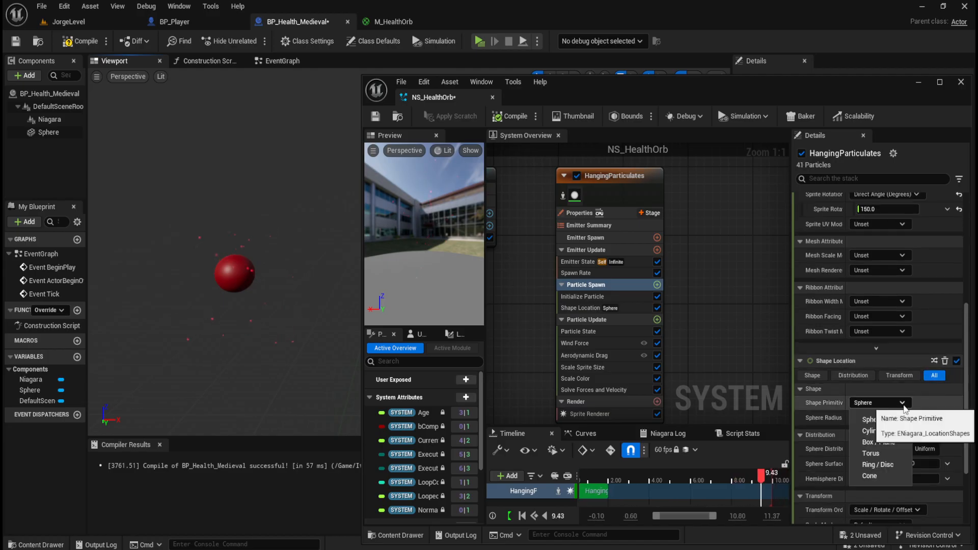
left_click(885, 465)
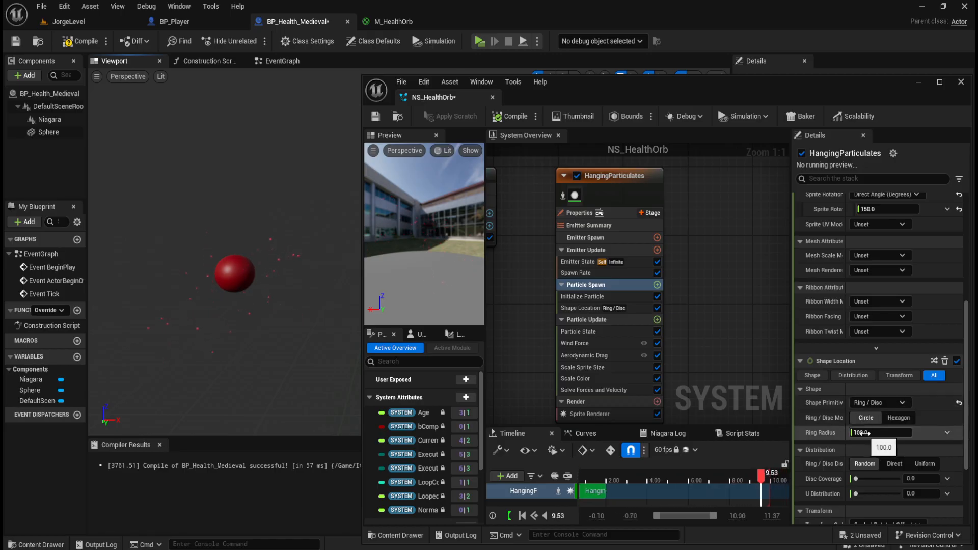
Switch the Shape Primitive to Torus and set its Large Radius to 20
left_click(896, 403)
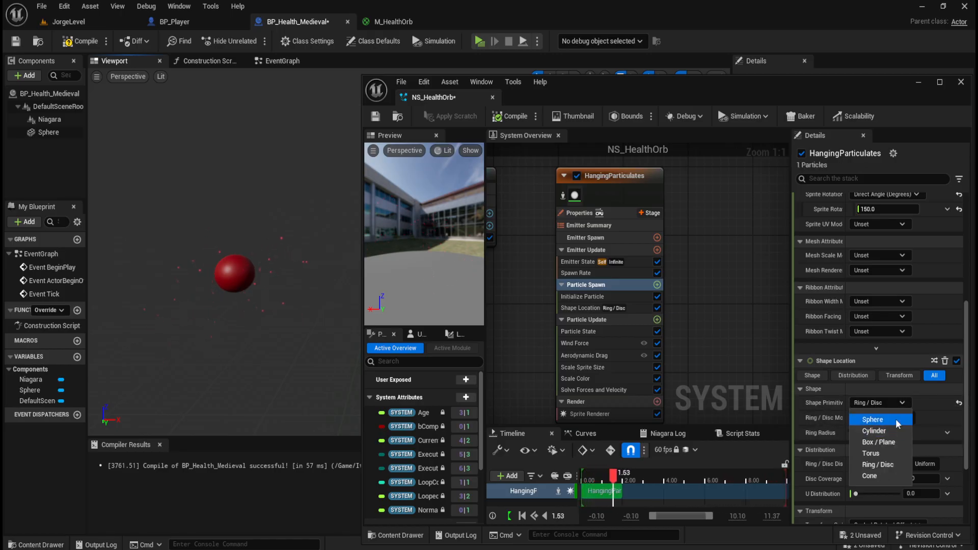
left_click(882, 454)
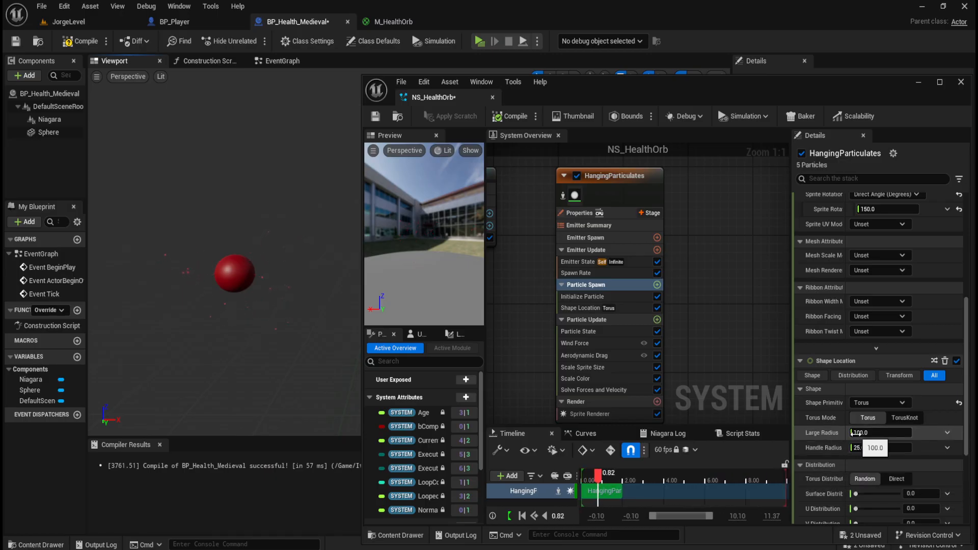
mouse_move(854, 433)
left_mouse_down()
mouse_move(873, 433)
mouse_move(859, 433)
left_mouse_up()
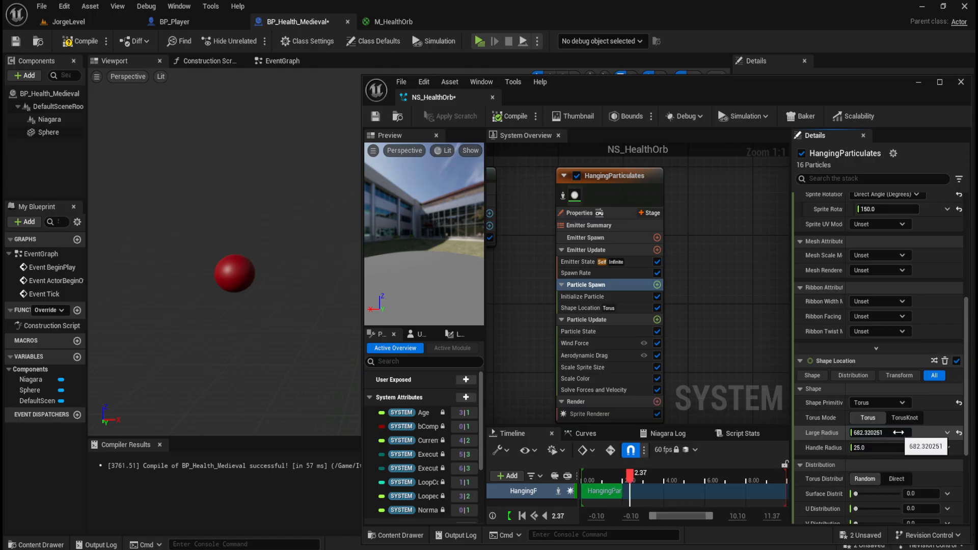
left_click(959, 433)
left_click(910, 433)
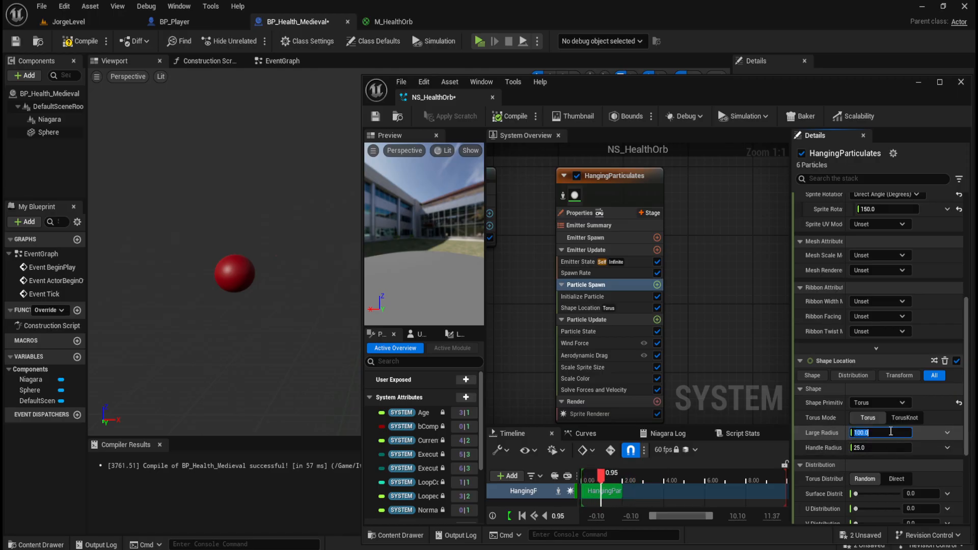
type("20")
key("Return")
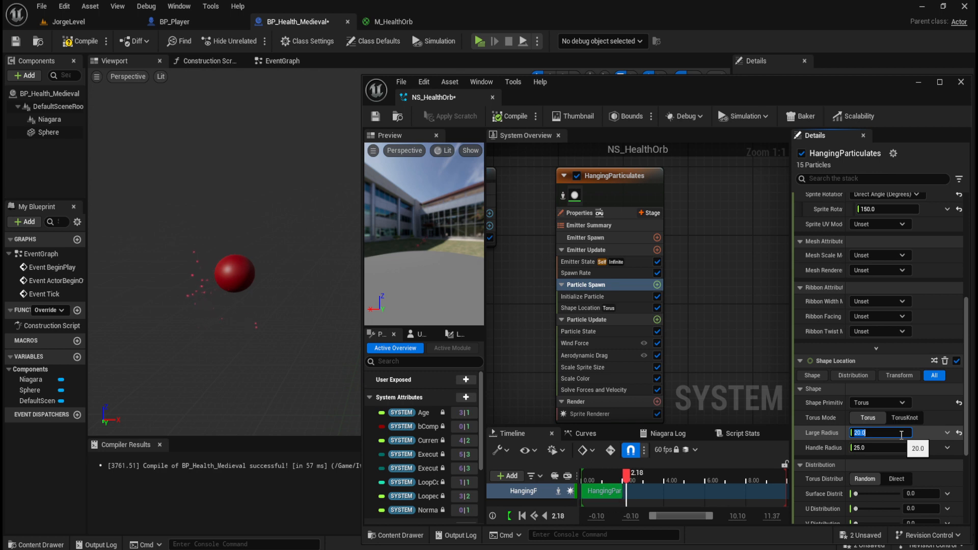
Set the torus's Large Radius to 50 and its Handle Radius to 40
type("50")
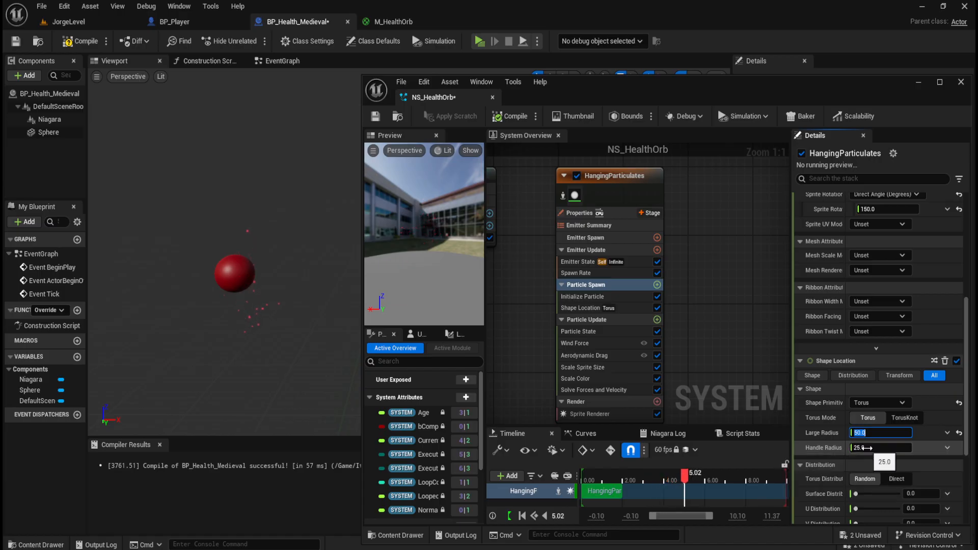
left_click_drag(873, 447, 884, 448)
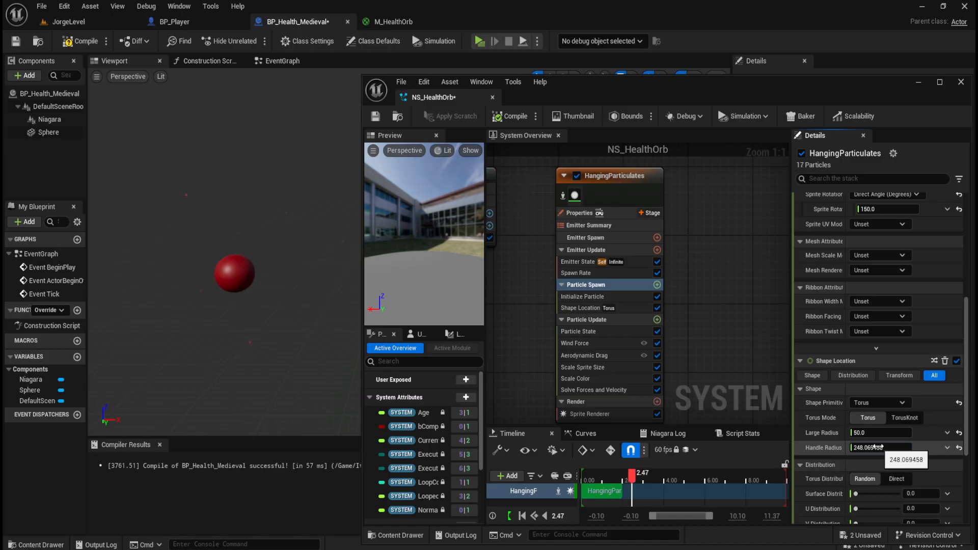
left_click(877, 448)
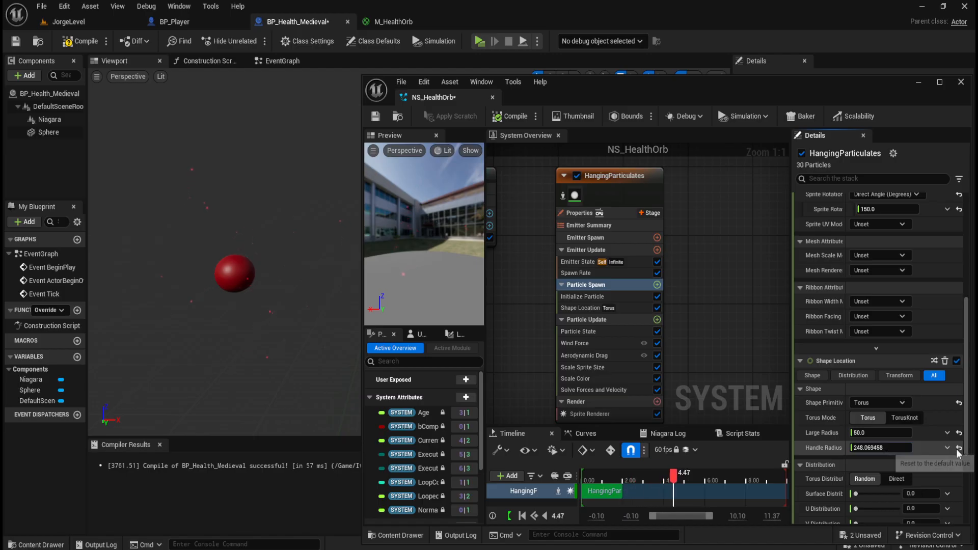
type("25")
key("Return")
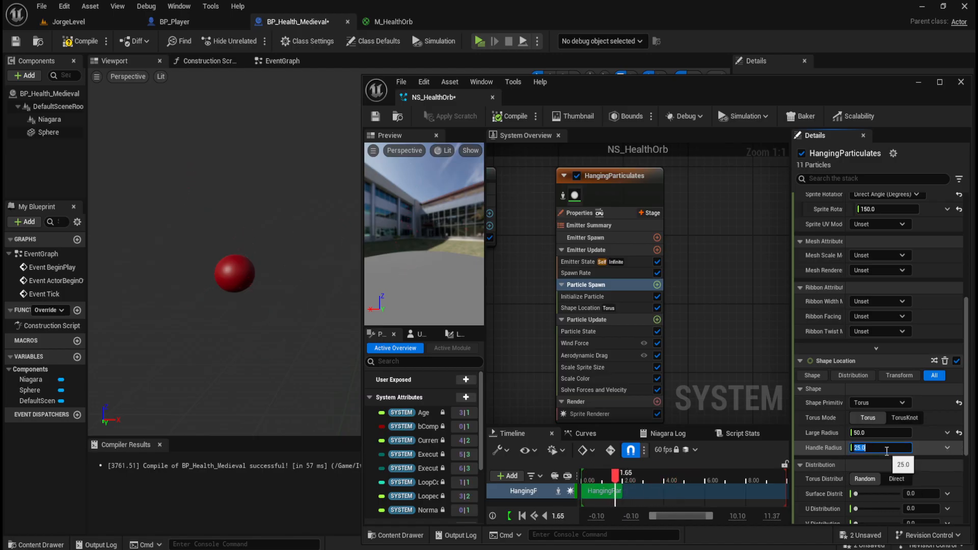
type("40")
key("Return")
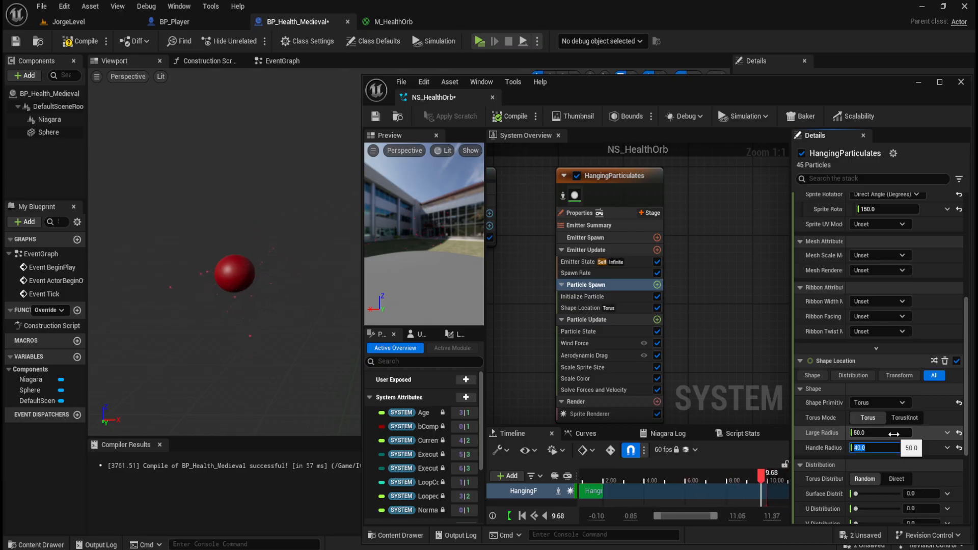
Change the Torus Mode to TorusKnot and check the particles around the orb in the Blueprint viewport
scroll(830, 434, "down", 2)
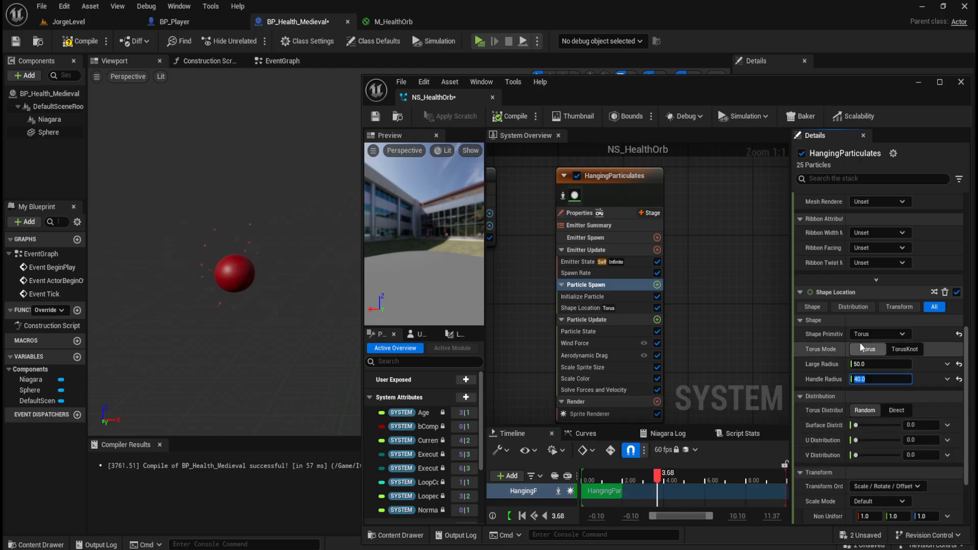
left_click(906, 349)
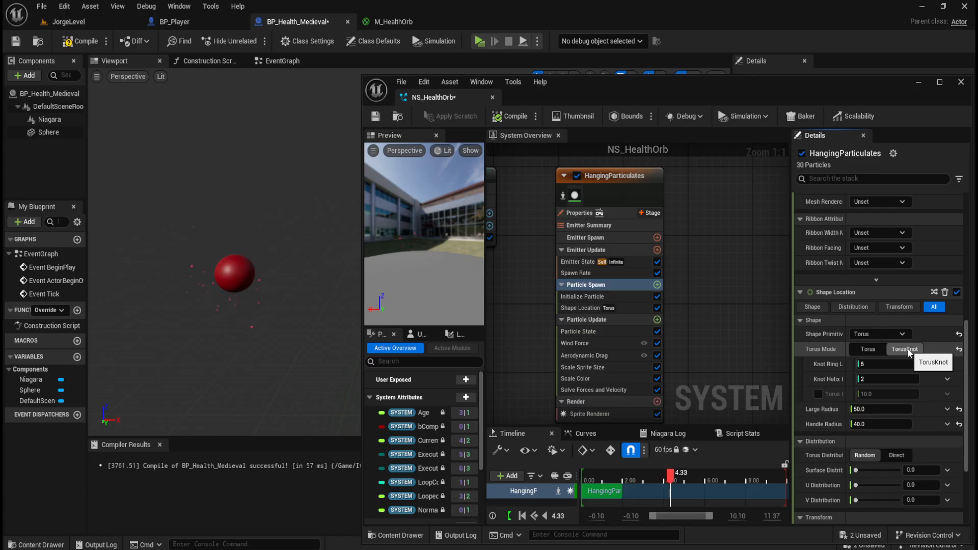
mouse_move(229, 262)
middle_mouse_down()
mouse_move(220, 265)
mouse_move(265, 254)
mouse_move(233, 259)
middle_mouse_up()
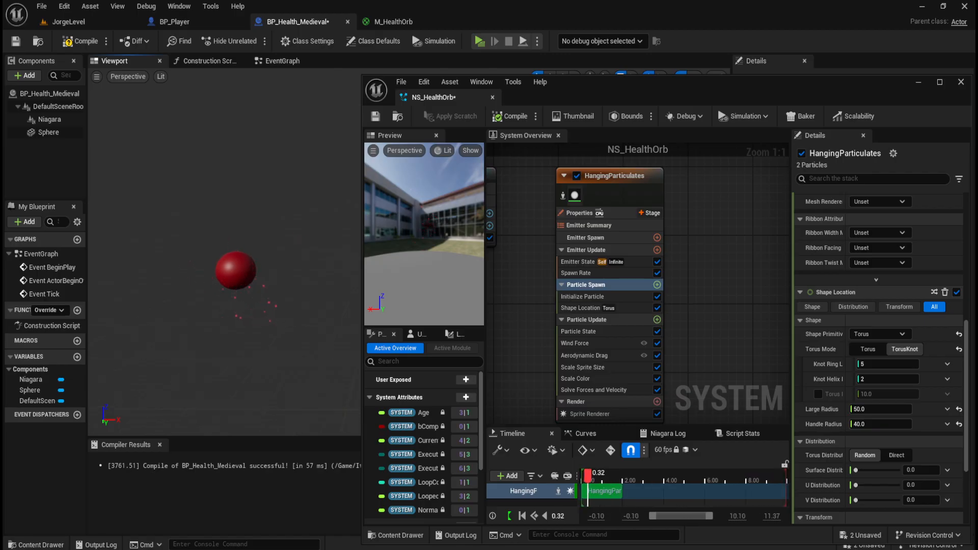
Set the Shape Primitive to Ring / Disc and raise its Disc Coverage to 1.0
left_click(902, 334)
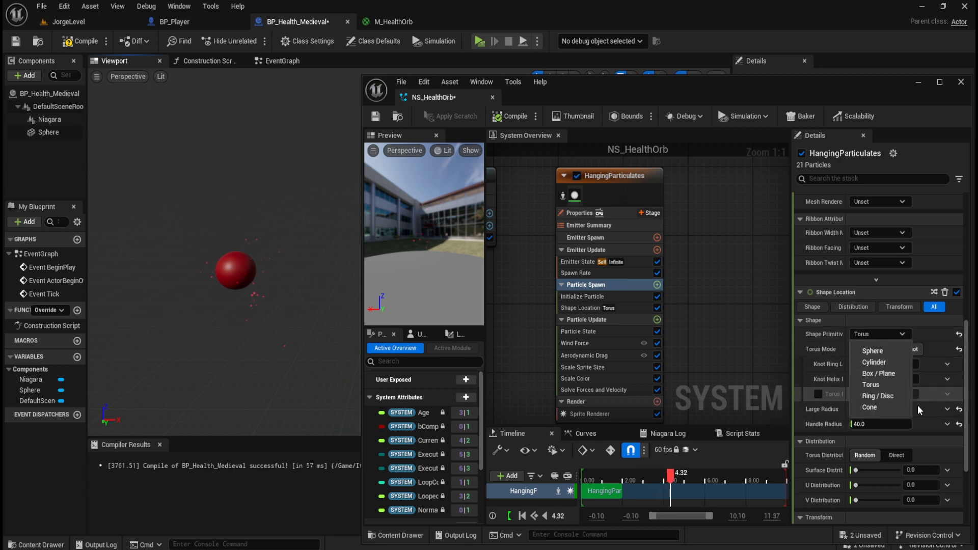
left_click(882, 396)
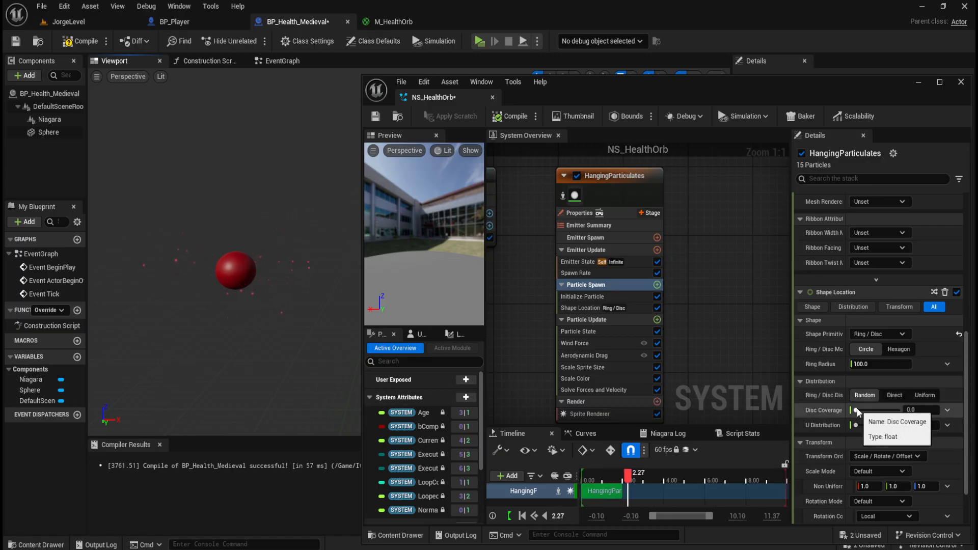
left_click_drag(858, 412, 958, 409)
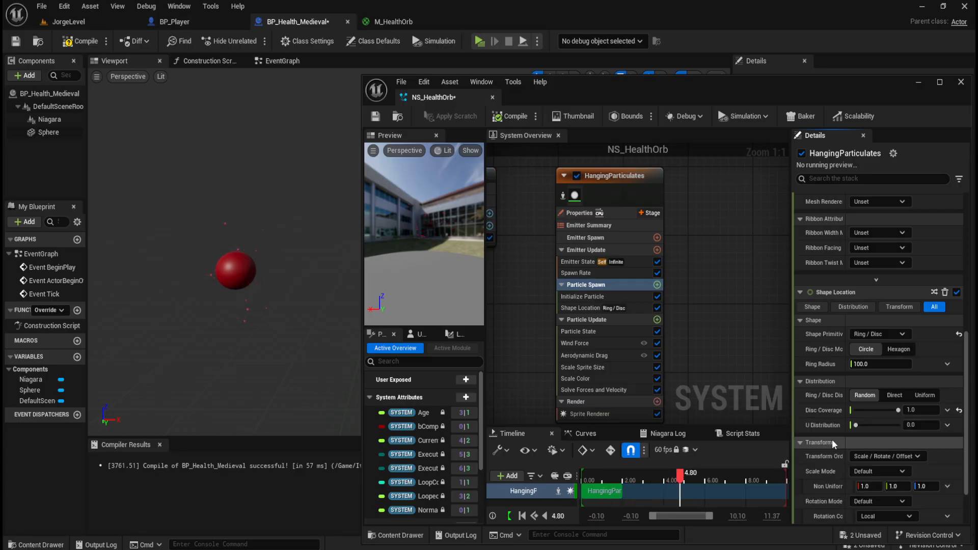
Try a higher U Distribution on the ring, bring it back to 0.0 and check the particles around the orb
left_click_drag(856, 425, 948, 426)
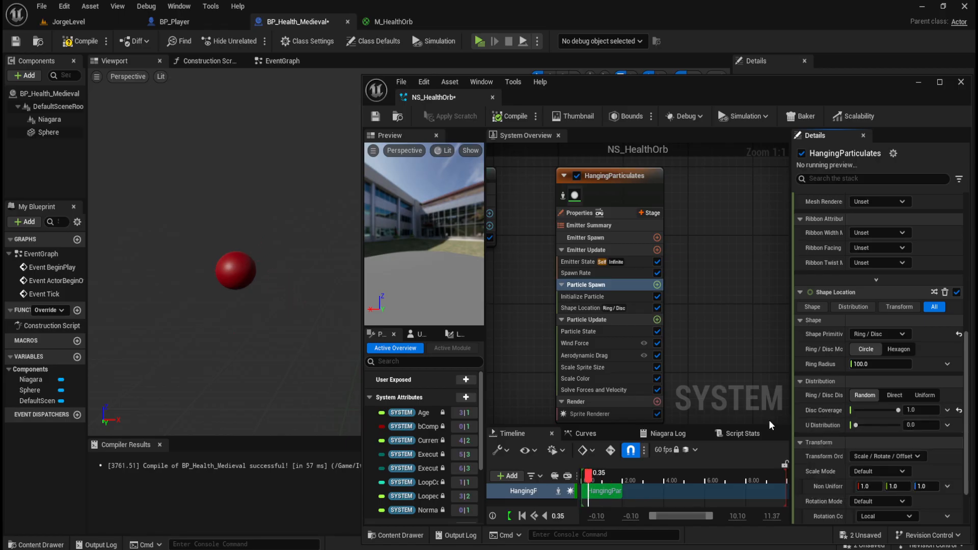
left_click_drag(898, 425, 863, 427)
mouse_move(826, 427)
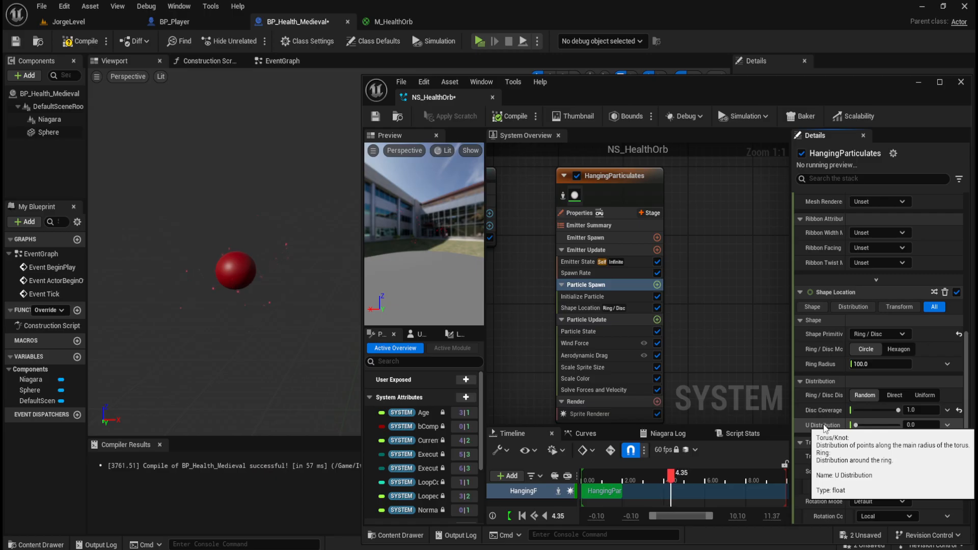
mouse_move(228, 265)
right_mouse_down()
mouse_move(216, 265)
mouse_move(230, 265)
right_mouse_up()
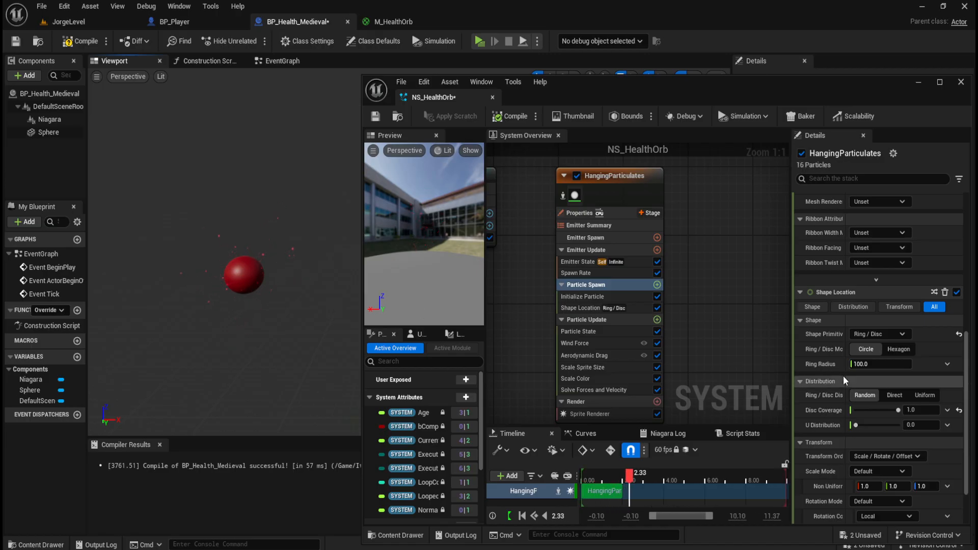
Review the emitter's Initialize Particle settings and the Wind Force module's Noise Quality options under Particle Update
scroll(856, 402, "down", 3)
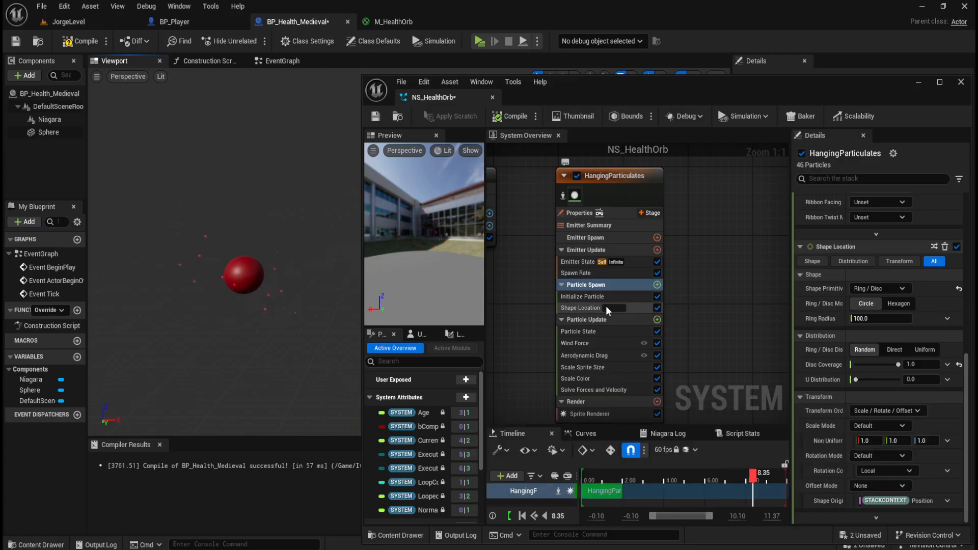
left_click(620, 297)
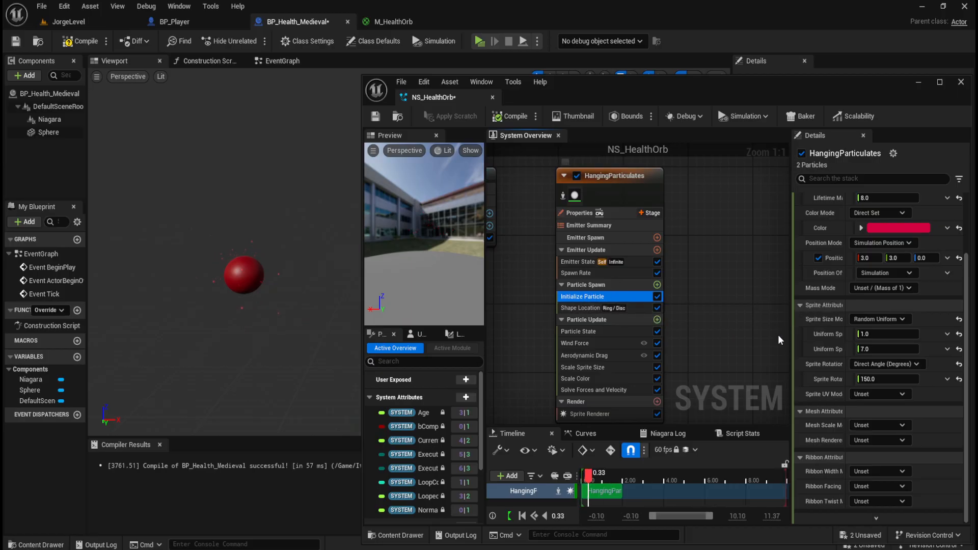
left_click(607, 287)
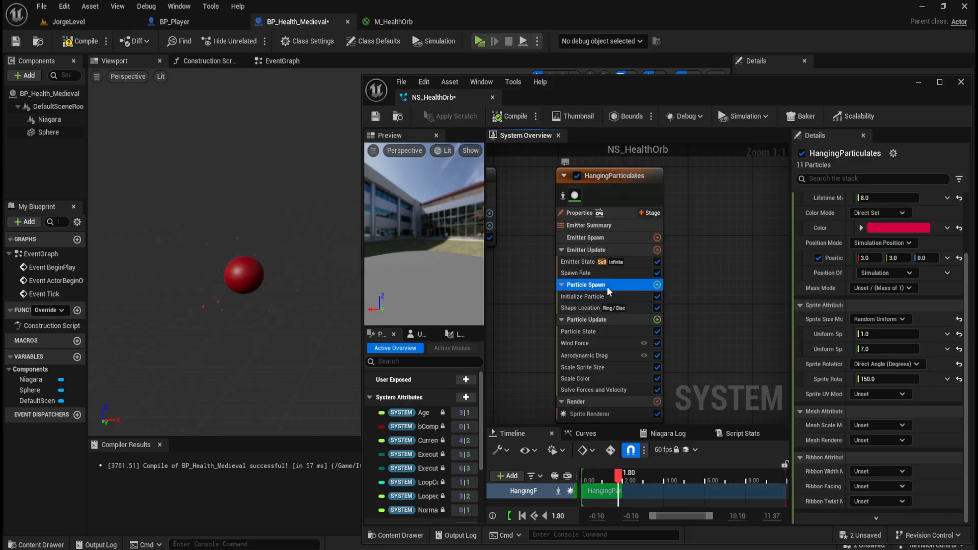
left_click(586, 319)
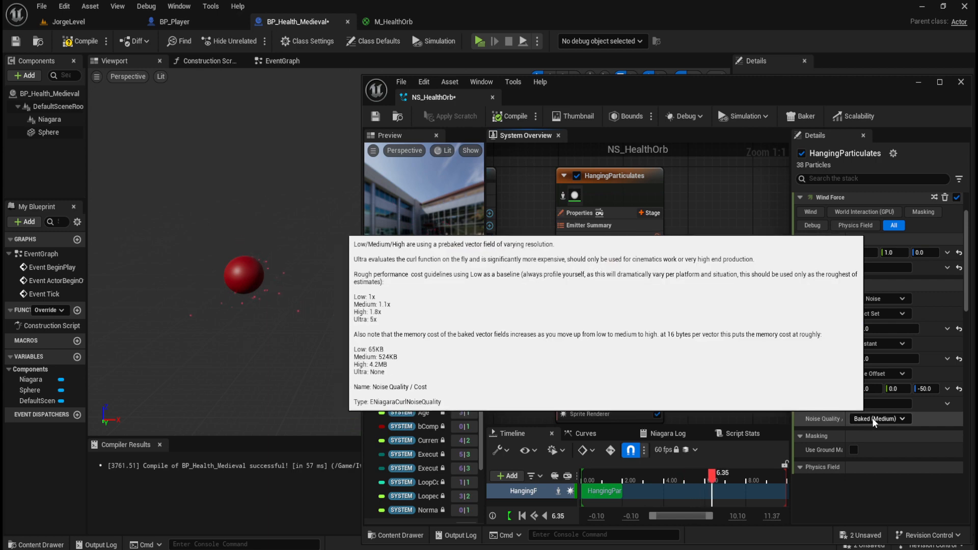
left_click(887, 417)
left_click(895, 417)
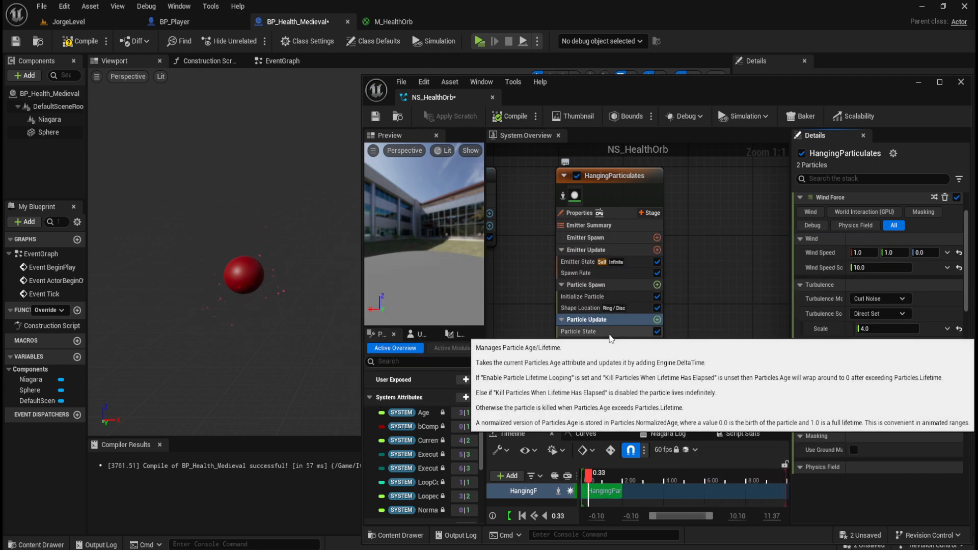
scroll(634, 381, "down", 2)
scroll(601, 386, "up", 2)
Turn off shadow casting in the Sprite Renderer's Rendering settings
left_click(610, 402)
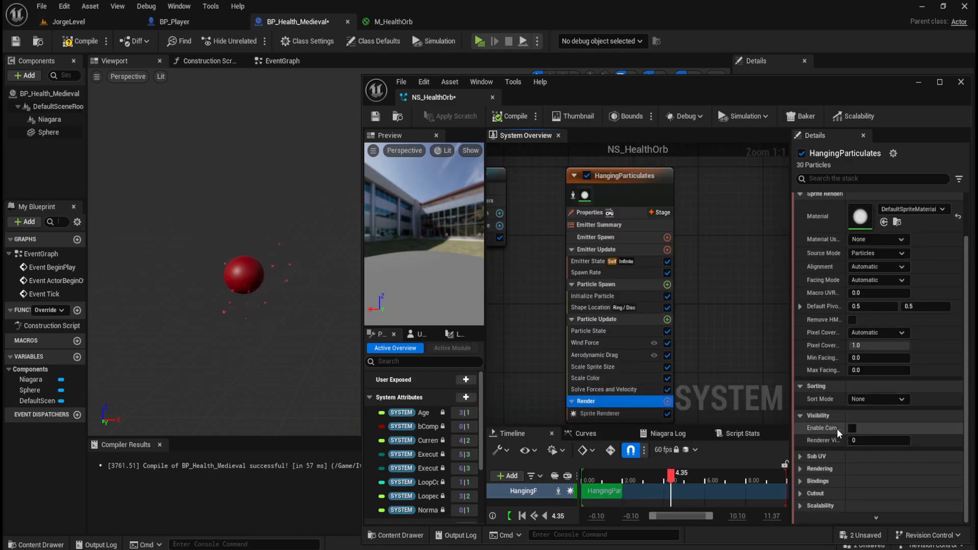
scroll(836, 436, "up", 2)
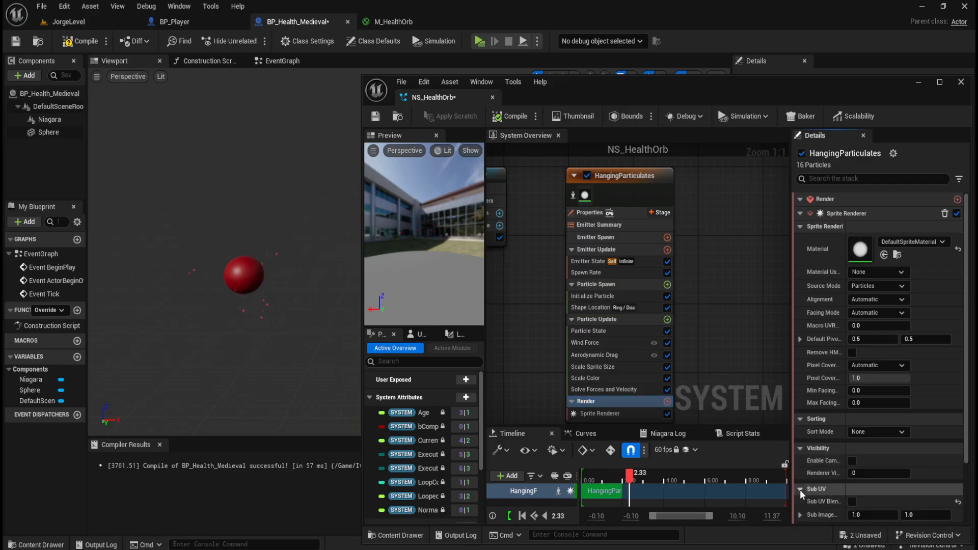
scroll(824, 476, "down", 1)
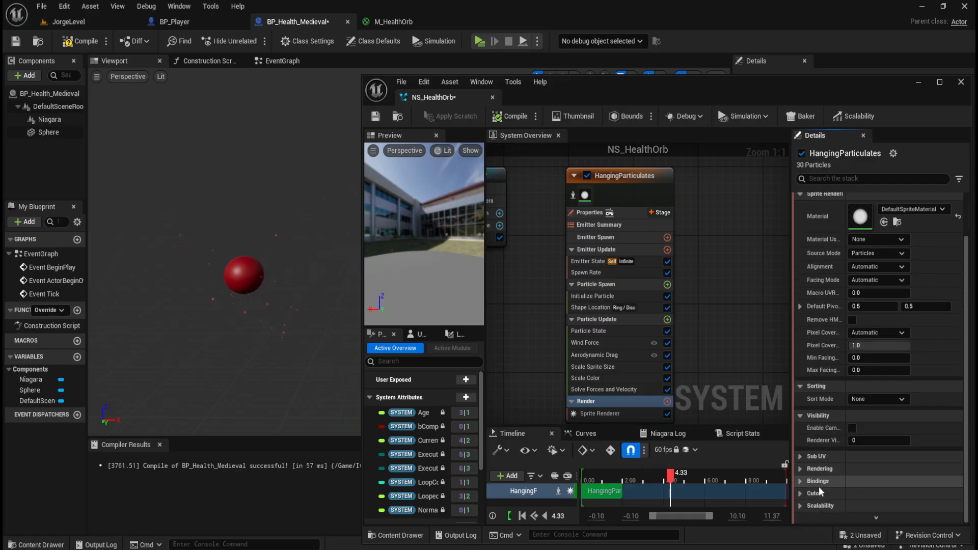
left_click(801, 469)
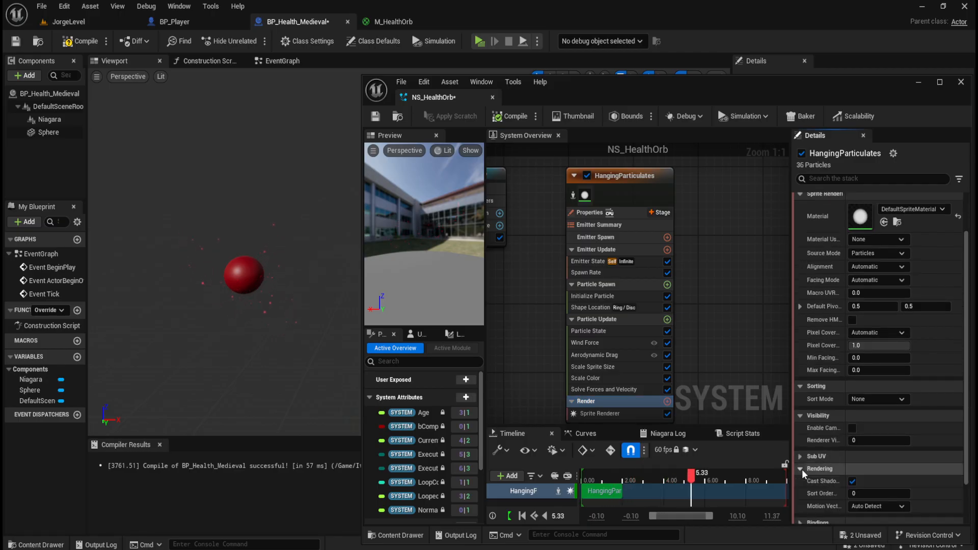
left_click(851, 482)
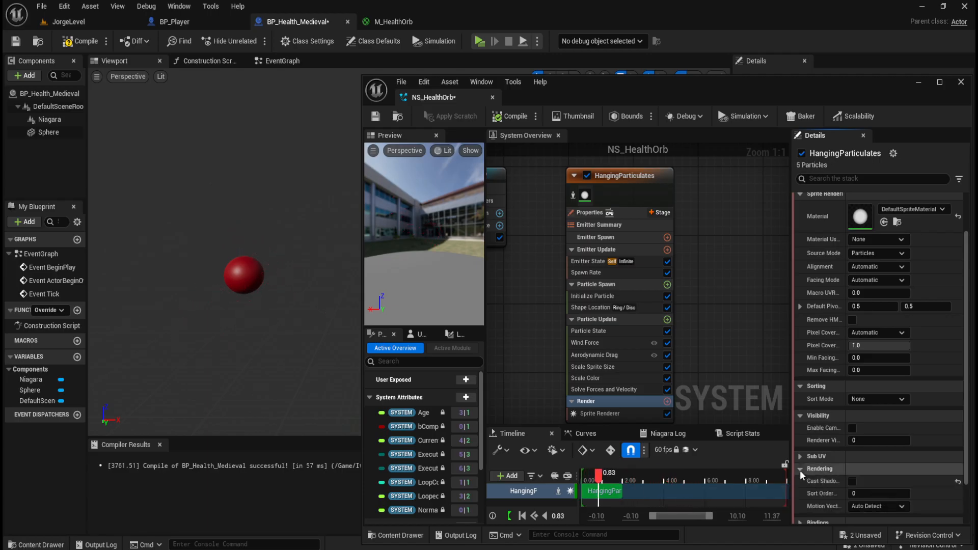
left_click(800, 470)
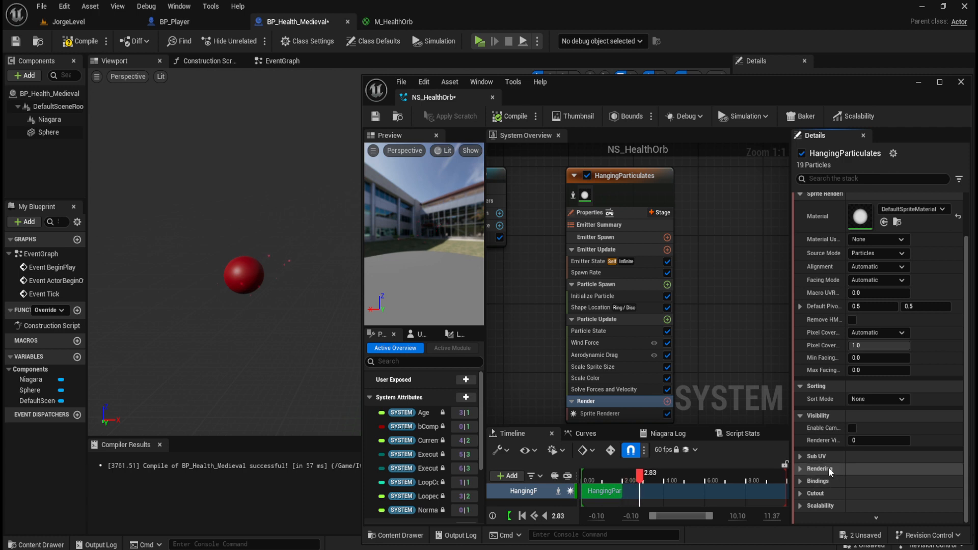
Examine the Sprite Renderer's Scalability, Cutout, Bindings, Rendering and Sub UV settings
left_click(798, 505)
scroll(796, 505, "down", 2)
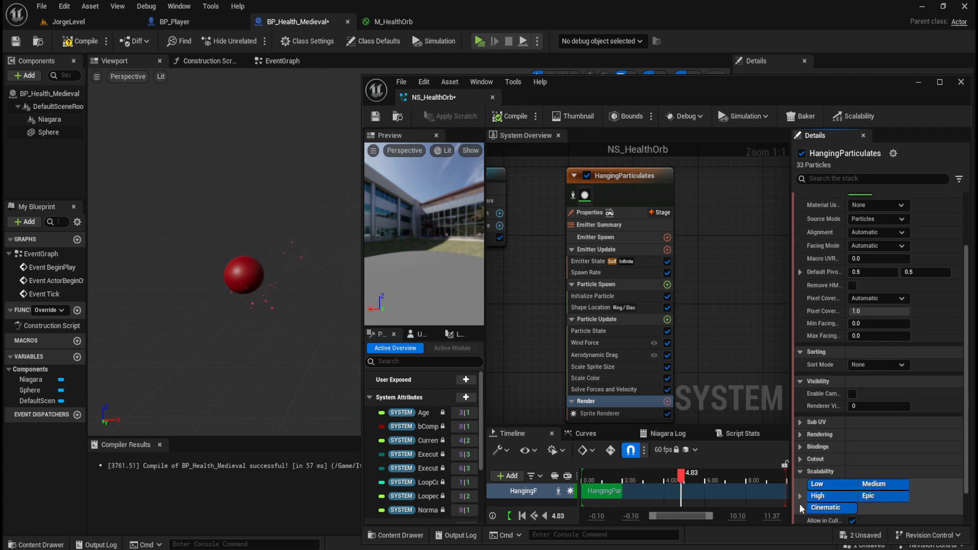
left_click(799, 475)
left_click(806, 493)
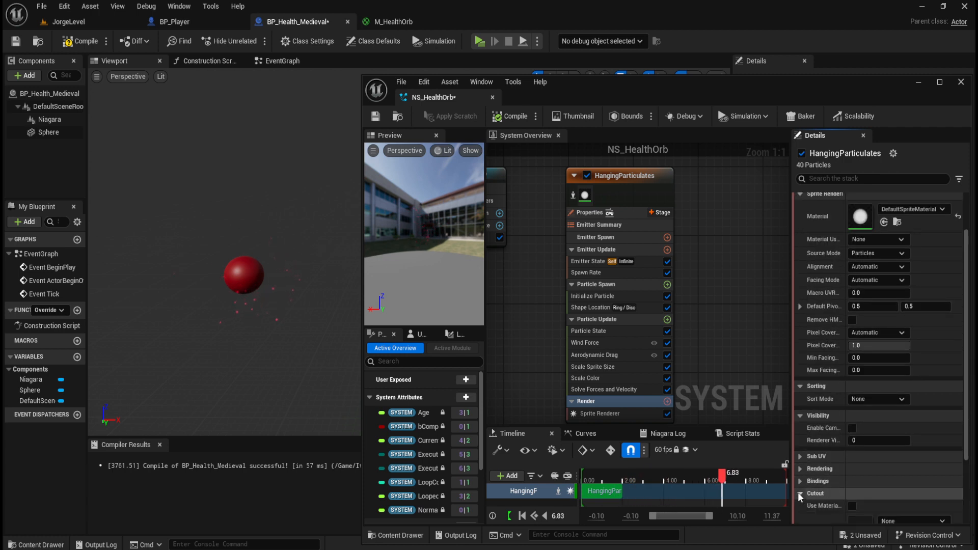
scroll(803, 490, "down", 2)
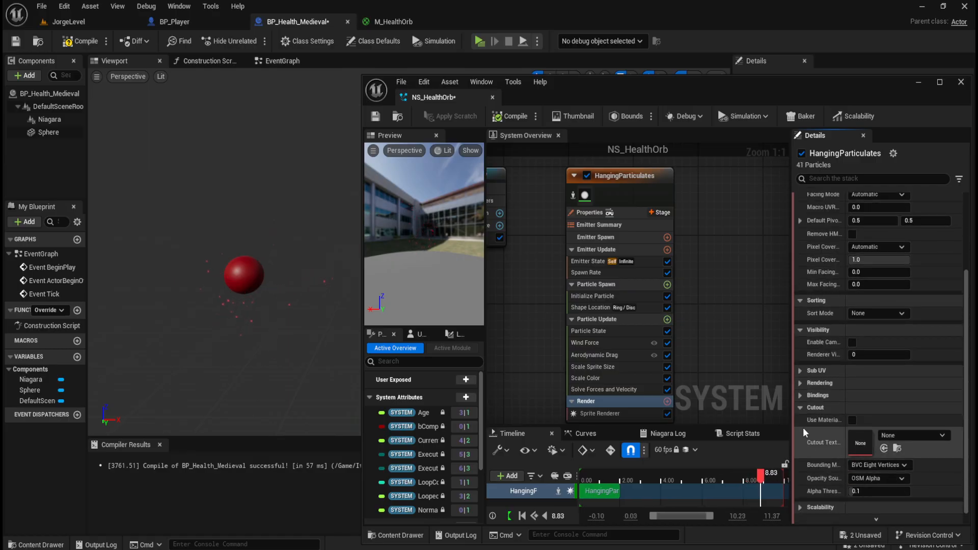
left_click(801, 410)
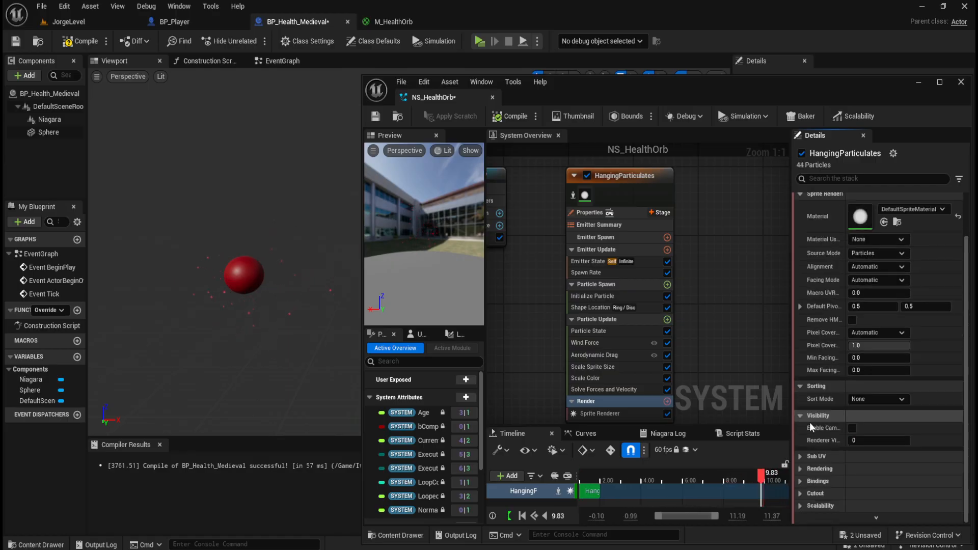
left_click(799, 481)
scroll(802, 482, "down", 2)
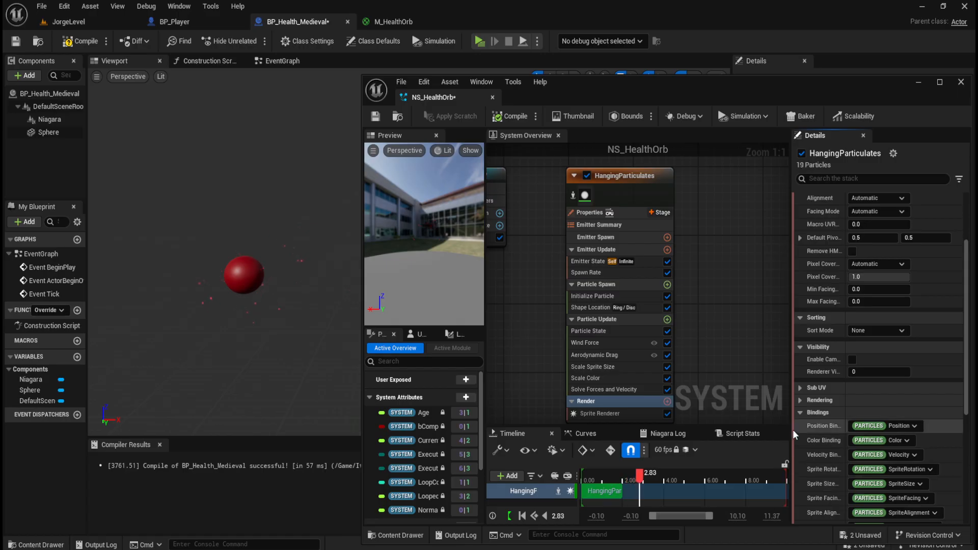
scroll(810, 423, "down", 5)
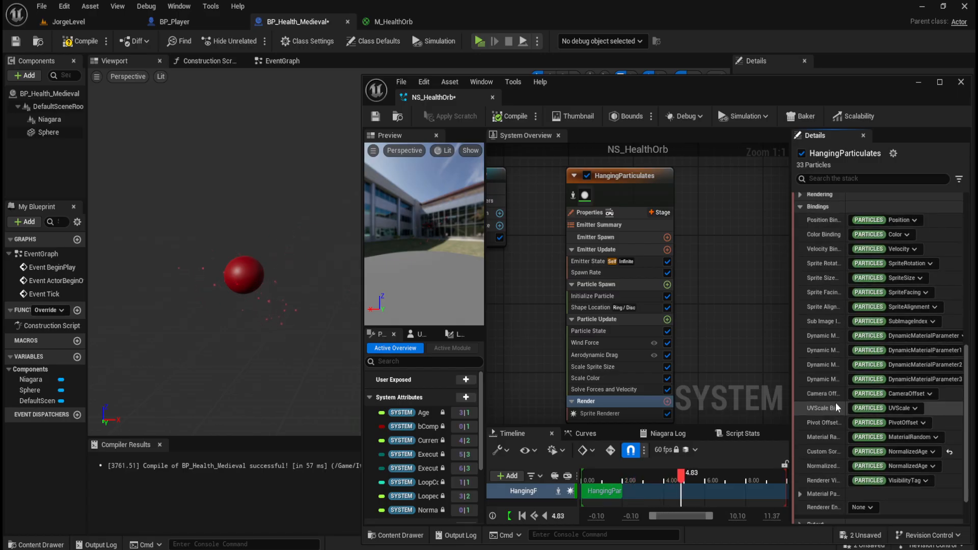
scroll(836, 402, "up", 2)
left_click(800, 277)
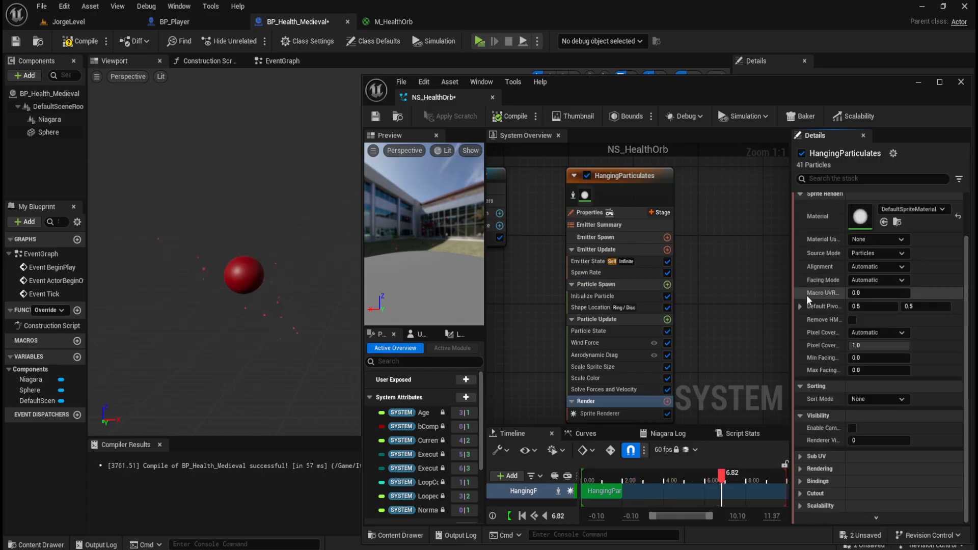
left_click(799, 469)
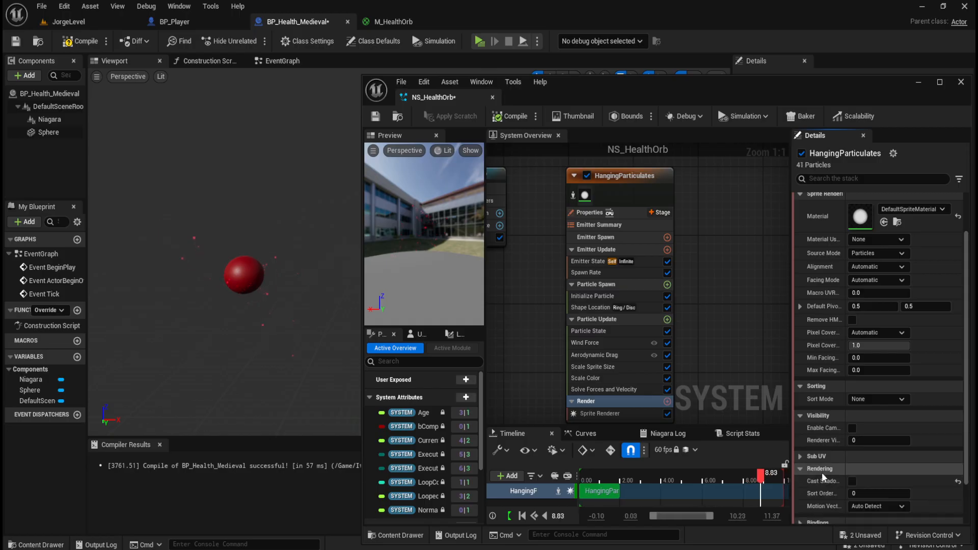
left_click(800, 468)
left_click(800, 456)
left_click(800, 457)
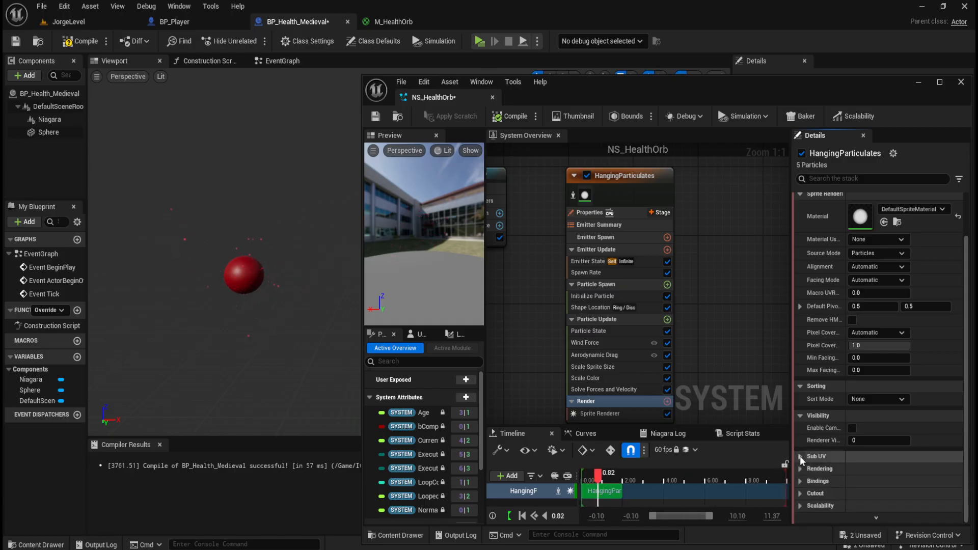
Review the Material Usage and Facing Mode options of the HangingParticulates Sprite Renderer
left_click(627, 416)
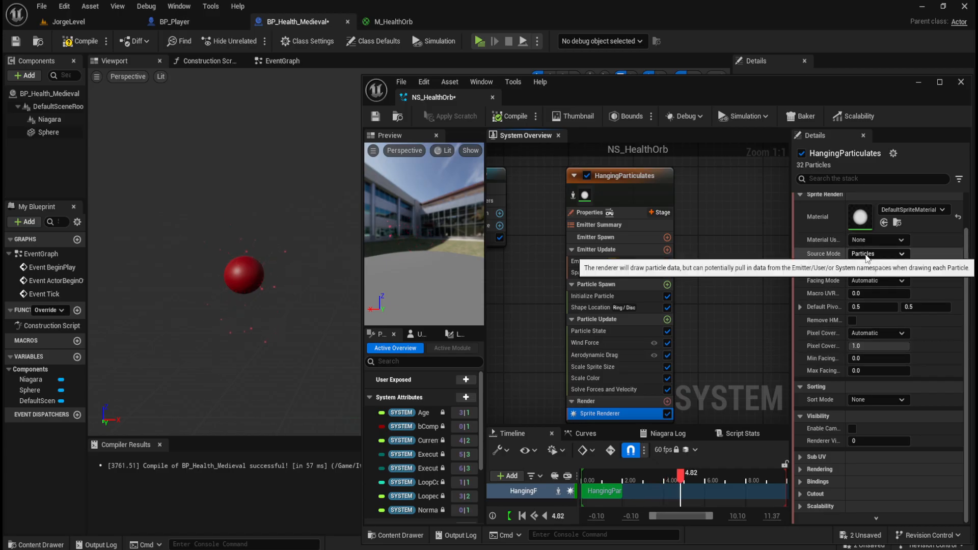
left_click(904, 242)
left_click(905, 242)
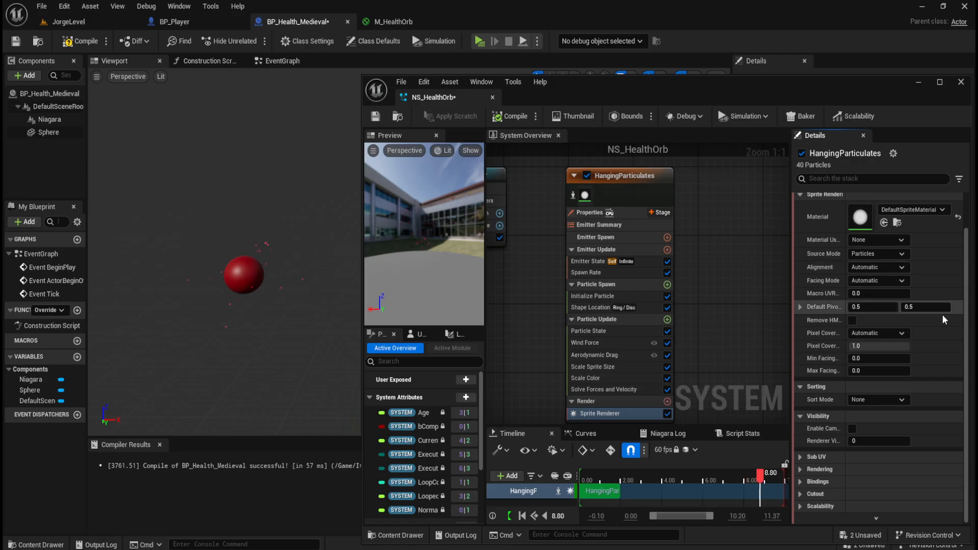
left_click(898, 282)
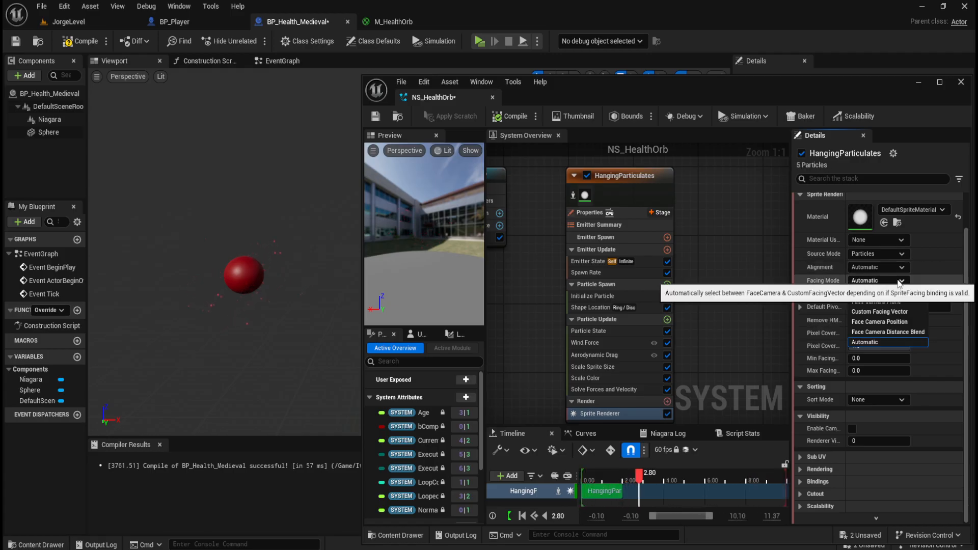
left_click(898, 281)
Review the Solve Forces and Velocity, Scale Color, Scale Sprite Size and Aerodynamic Drag modules under Particle Update
left_click(629, 387)
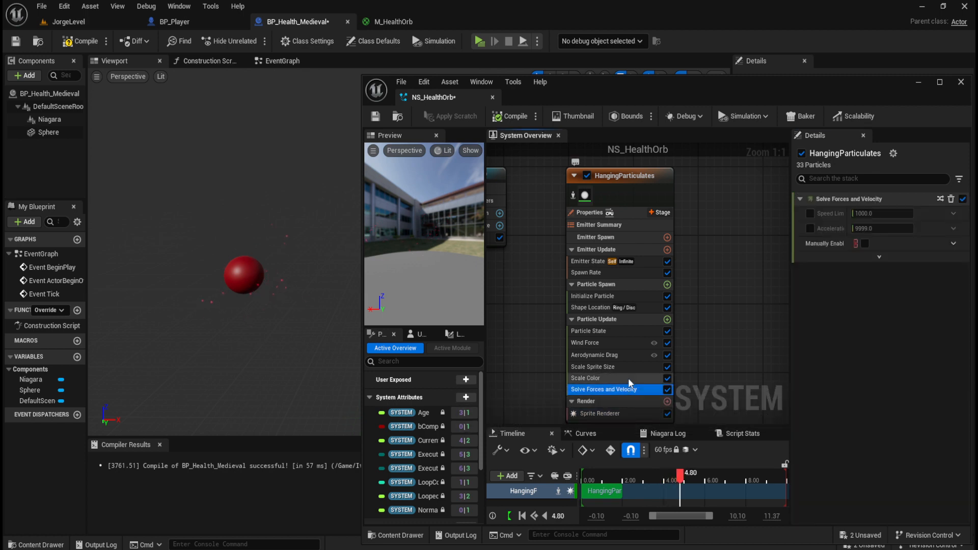
left_click(626, 379)
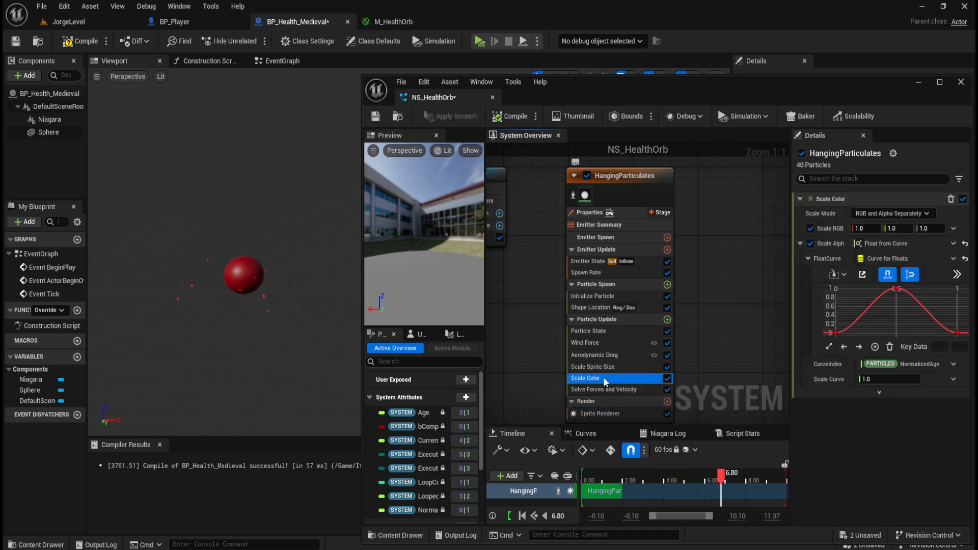
left_click(879, 392)
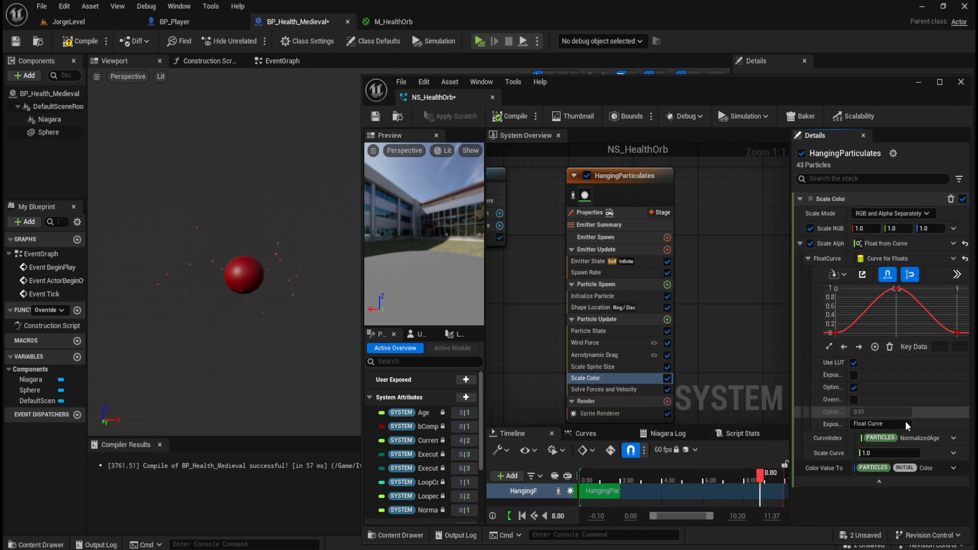
left_click(867, 479)
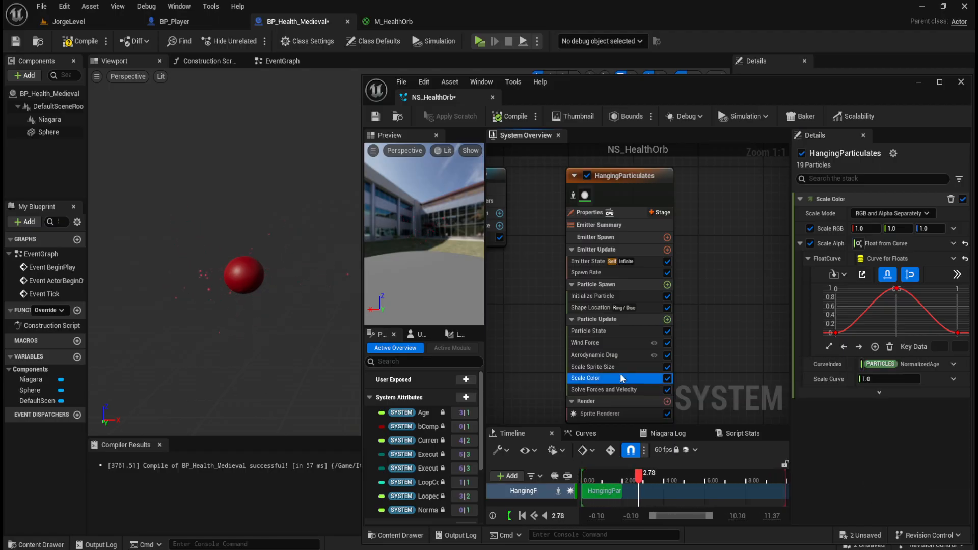
left_click(619, 368)
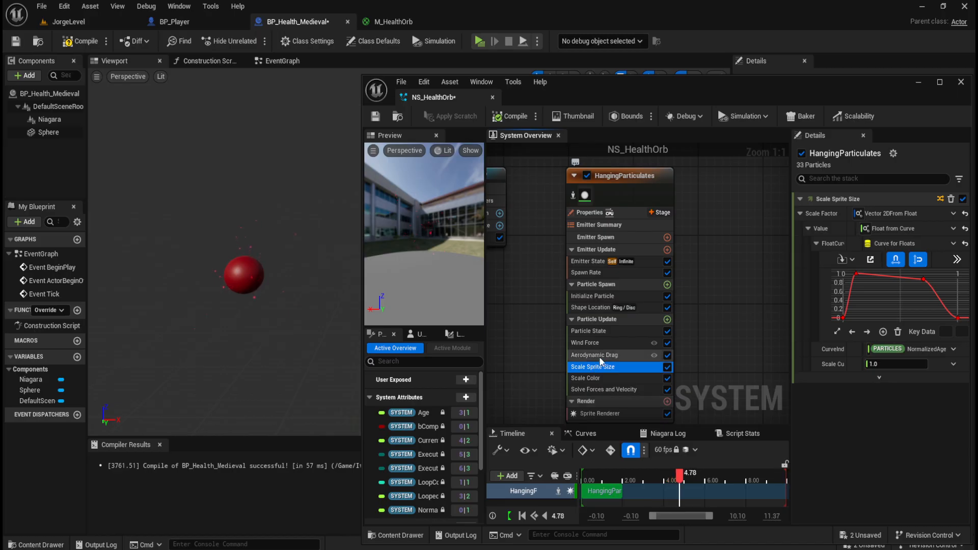
left_click(600, 355)
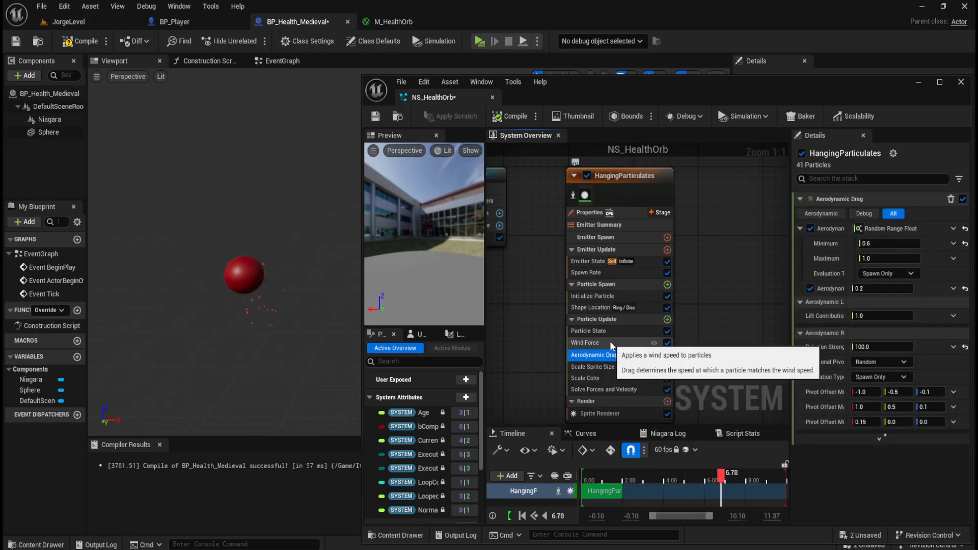
Check the Wind Force module's turbulence mode and turbulence scale mode options
left_click(610, 341)
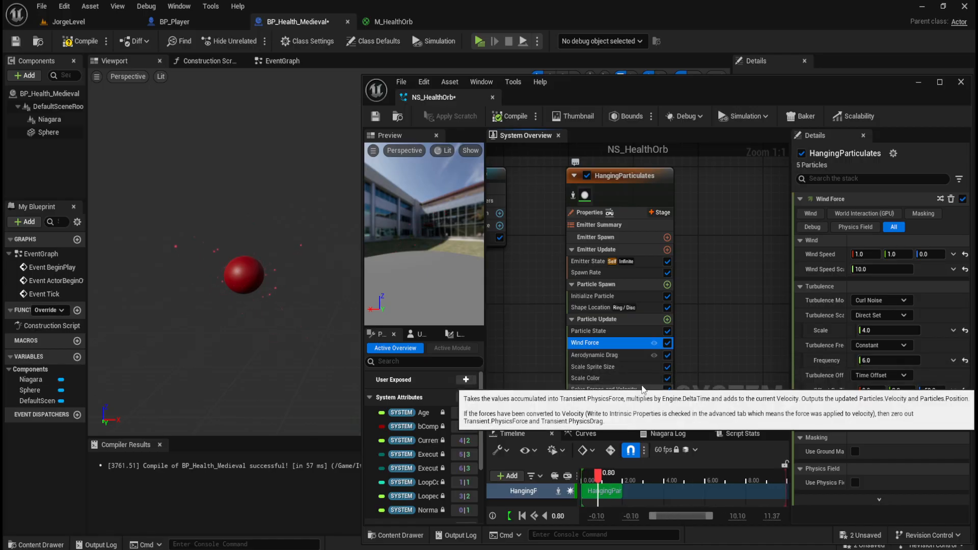
left_click(892, 303)
left_click(904, 301)
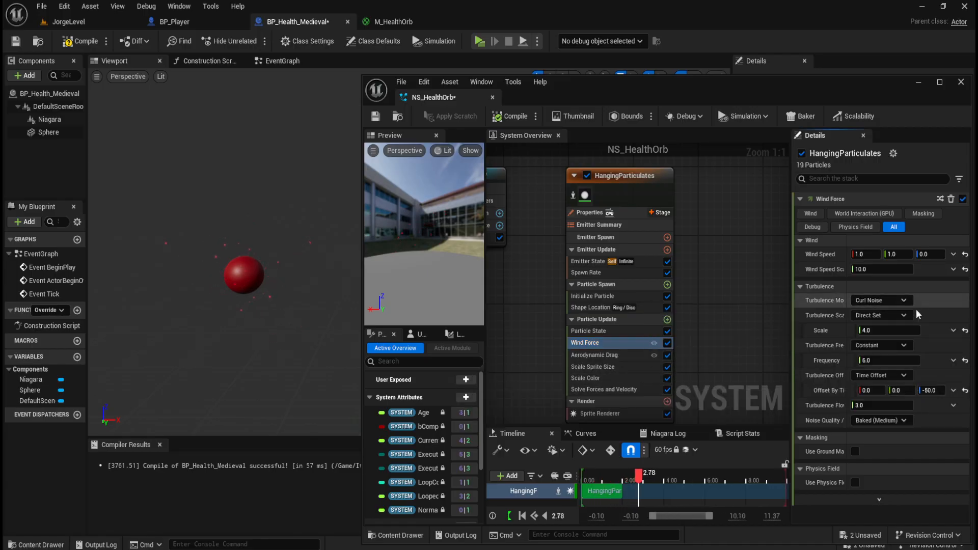
left_click(898, 316)
left_click(903, 316)
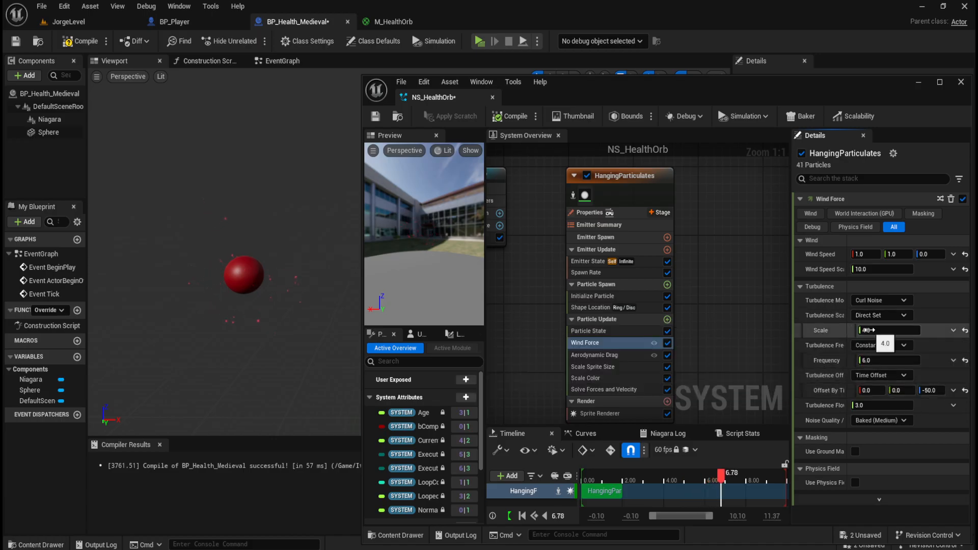
Try Wind Force turbulence Scale values of about 46.9, 0.5 and 5.0, and put the Scale back to 4.0
left_click_drag(888, 333, 893, 331)
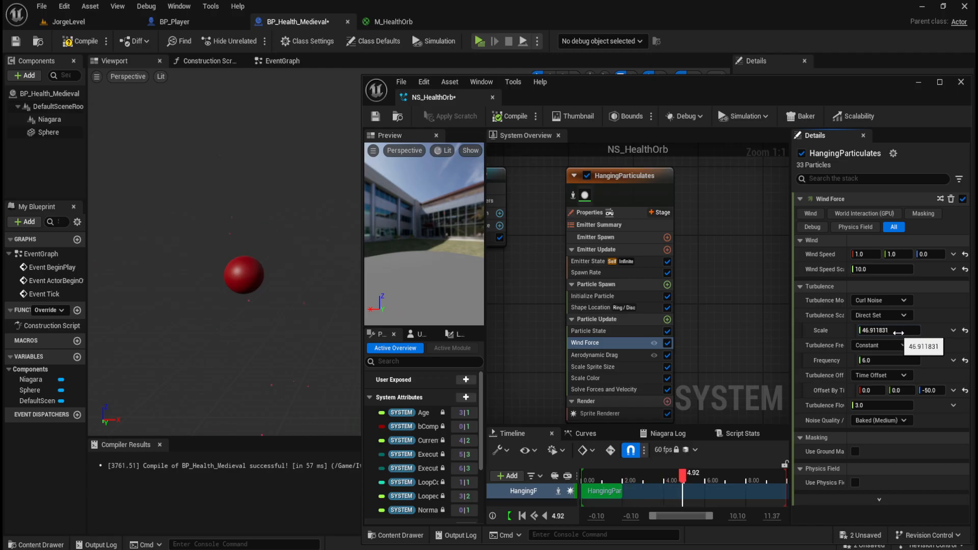
left_click(901, 333)
type("0.5")
key("Return")
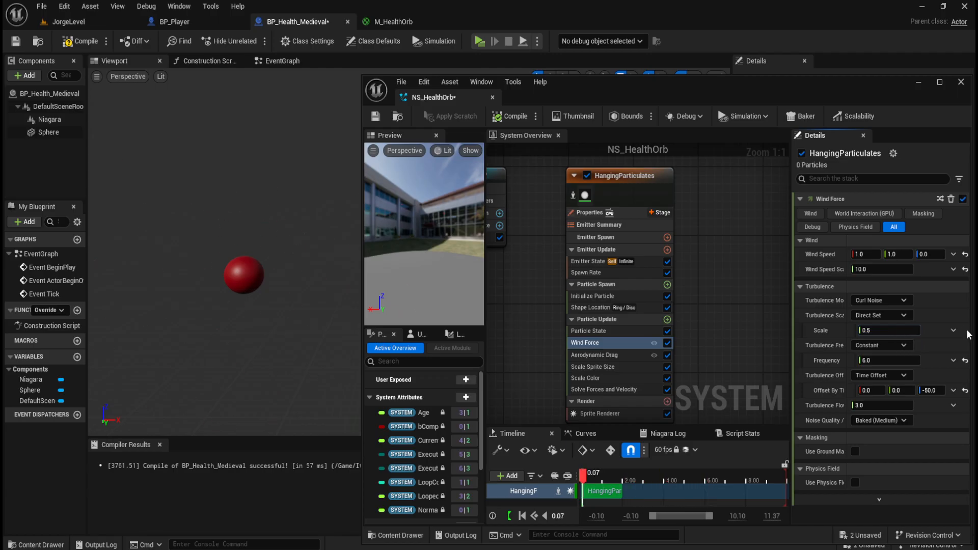
left_click(888, 333)
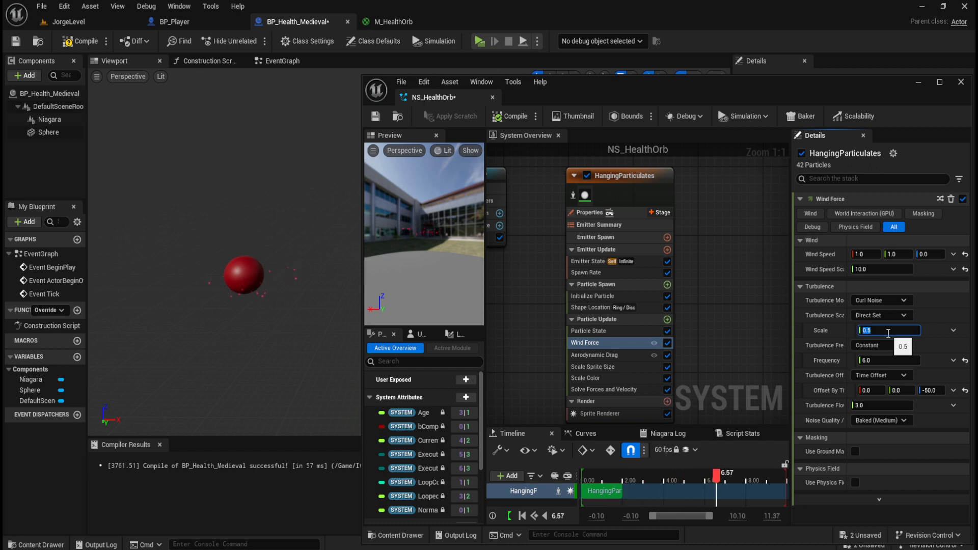
type("5")
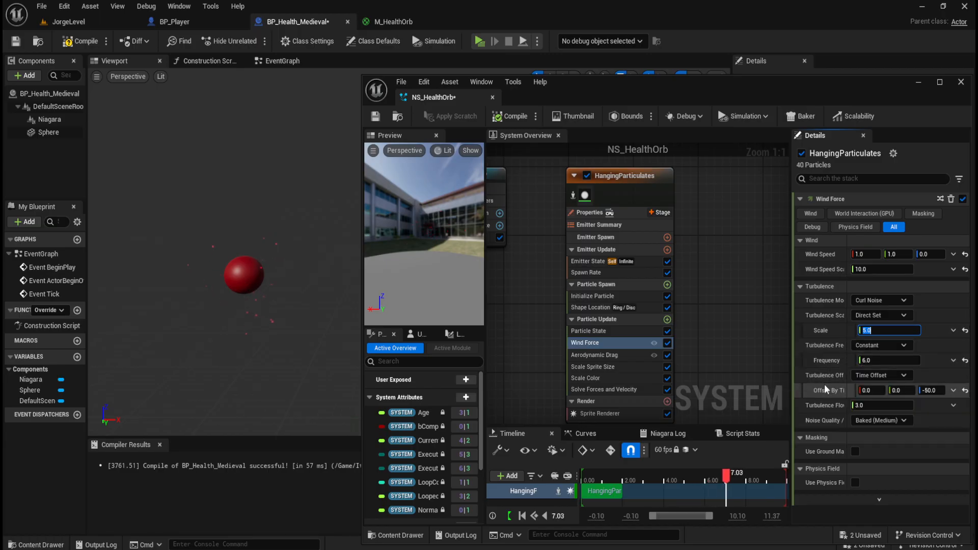
type("4")
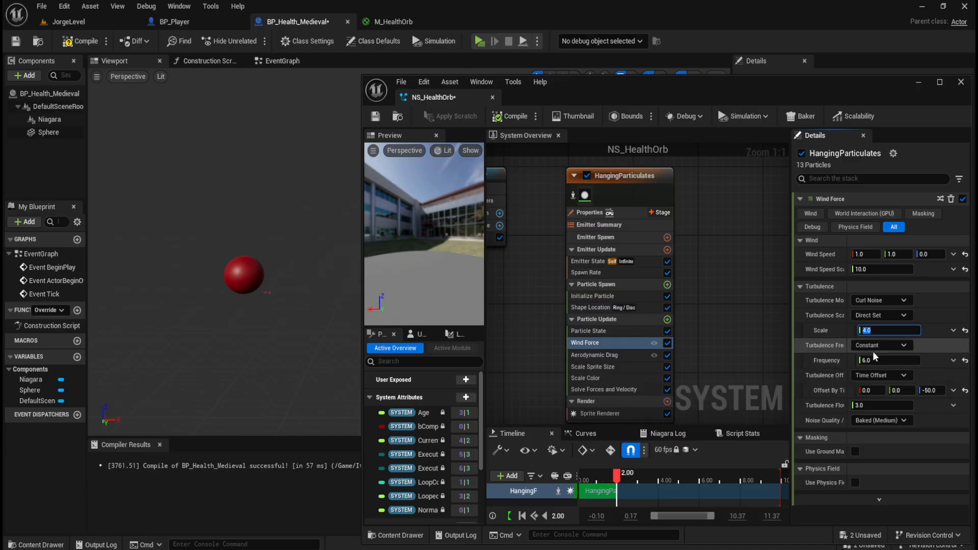
key("Return")
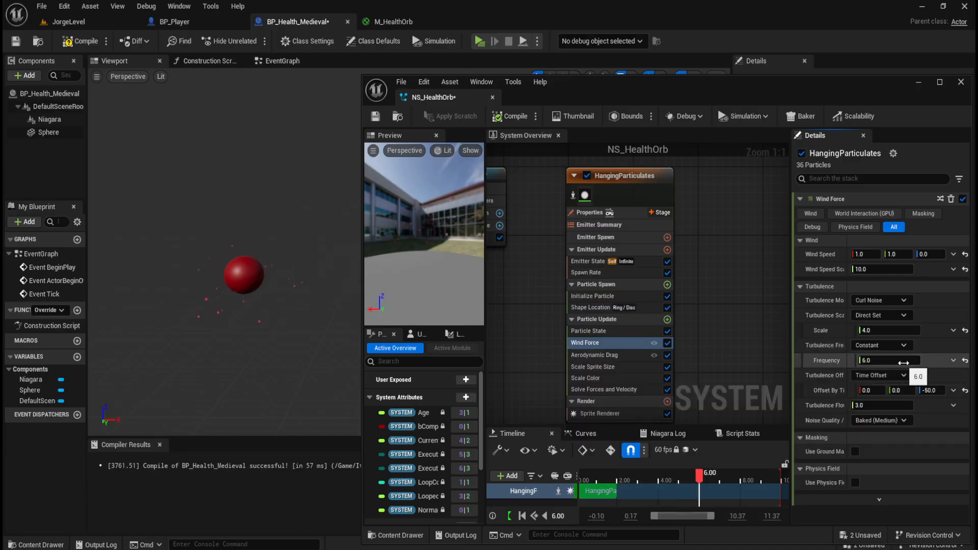
Try different Wind Force turbulence Frequency values while watching the particles, and settle on 7.0
left_click_drag(903, 363, 883, 361)
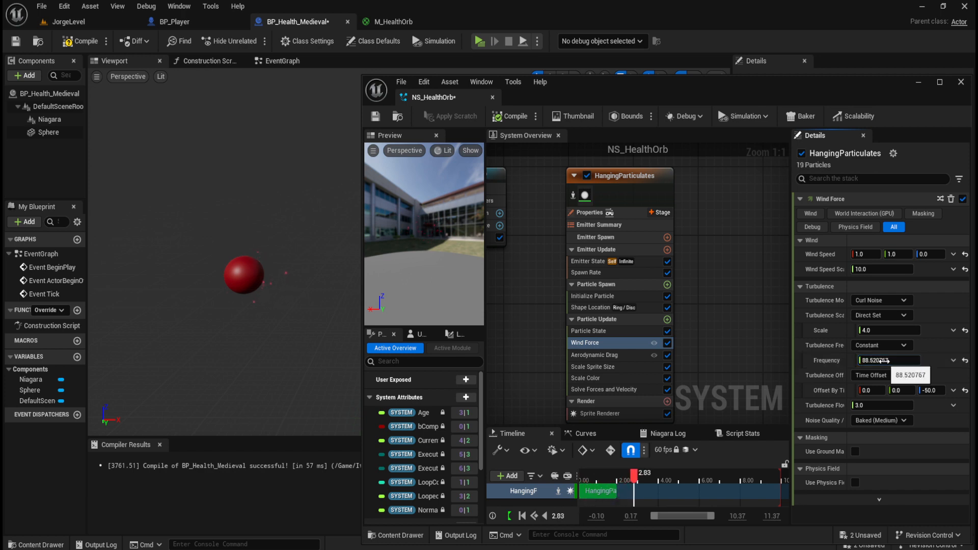
left_click_drag(881, 361, 904, 363)
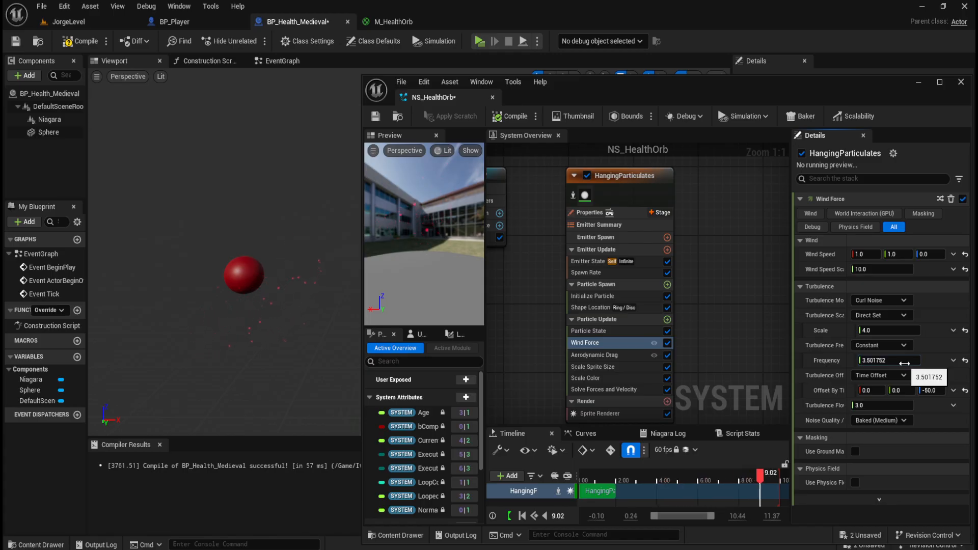
left_click(904, 363)
type("7")
key("Return")
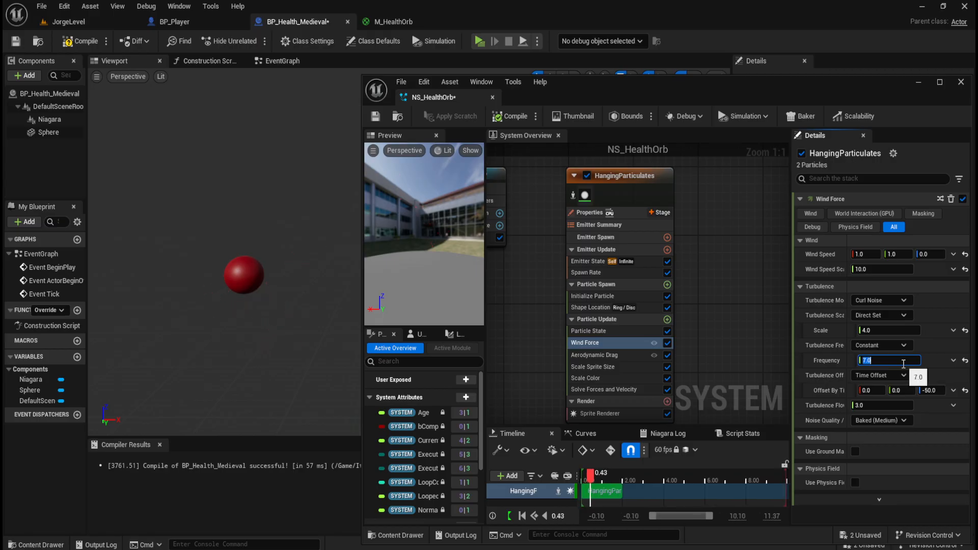
Set the Z component of the Wind Force turbulence Offset By Time to -100
left_click(919, 388)
type("-100")
key("Return")
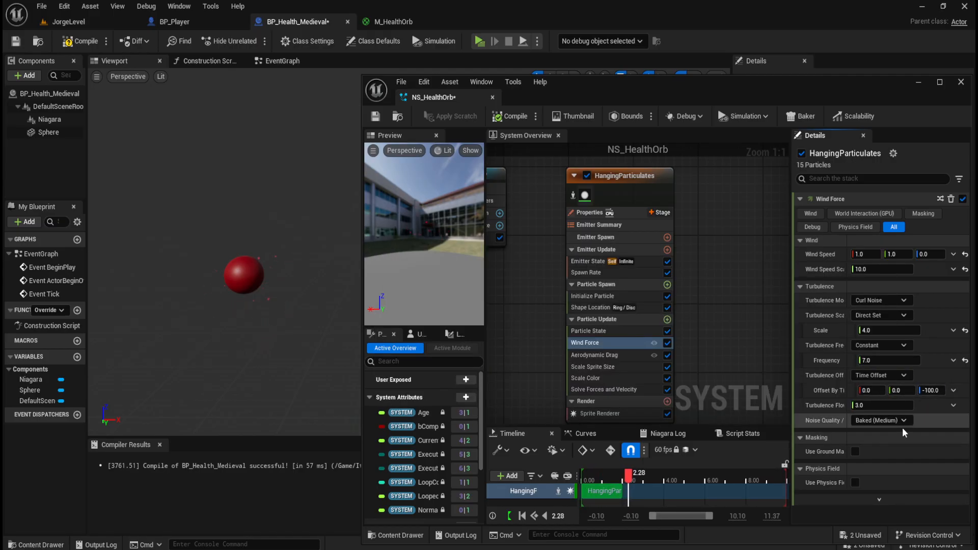
Check the turbulence offset options, try a Turbulence Flow Loop Duration of about 13.2 and reset that duration to its default
left_click(903, 376)
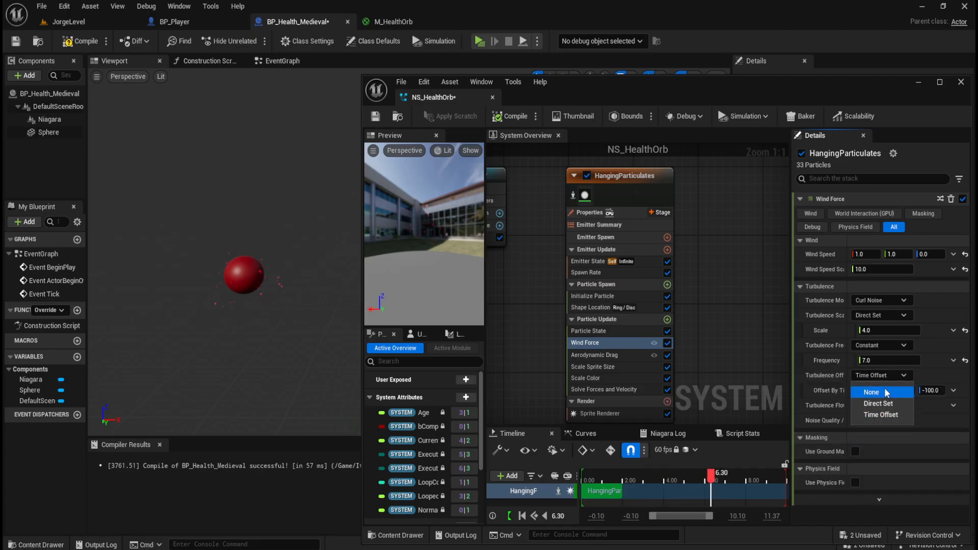
left_click(790, 90)
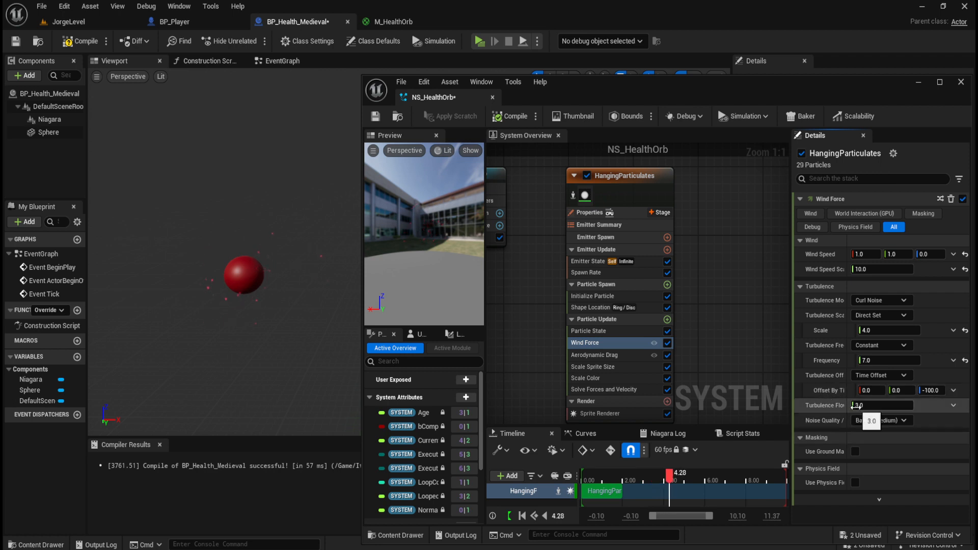
left_click_drag(853, 406, 884, 406)
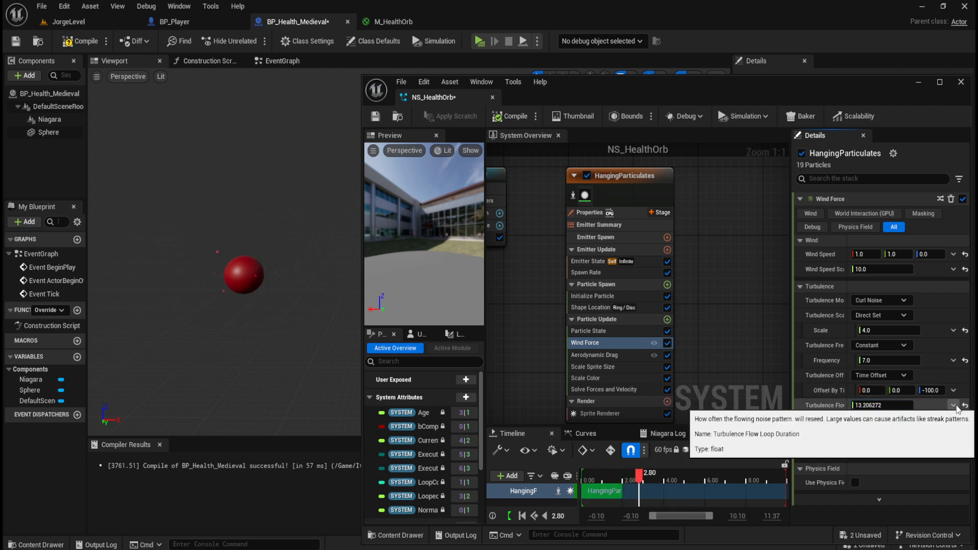
left_click(964, 406)
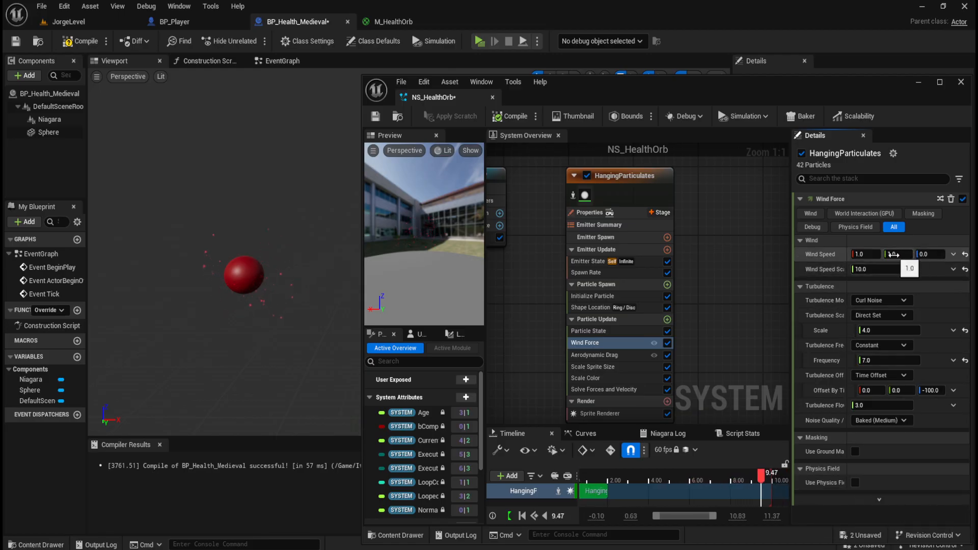
Try a Wind Force Wind Speed Y of about 40.4, reset the vector to its default, and set its X to 1.0
left_click_drag(893, 255, 906, 268)
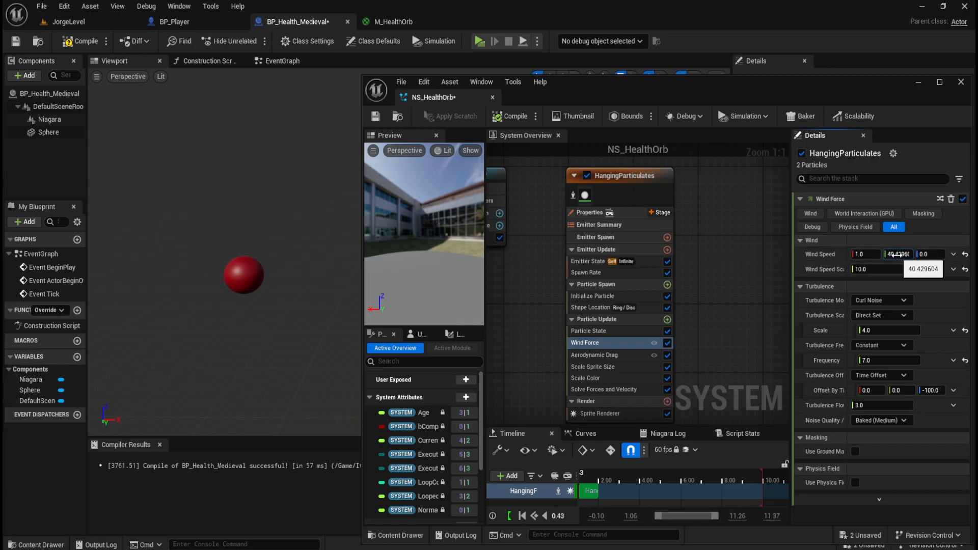
left_click(965, 255)
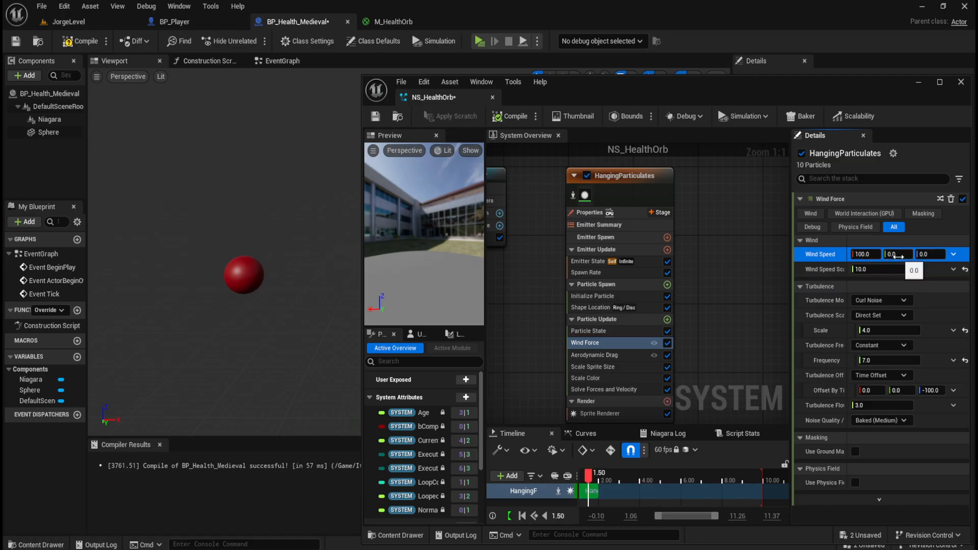
left_click(869, 254)
type("1")
key("Return")
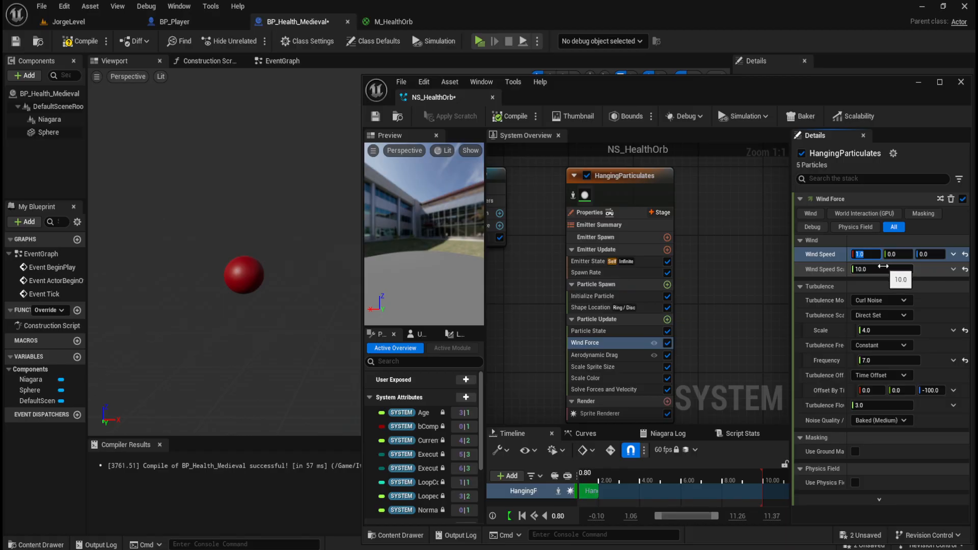
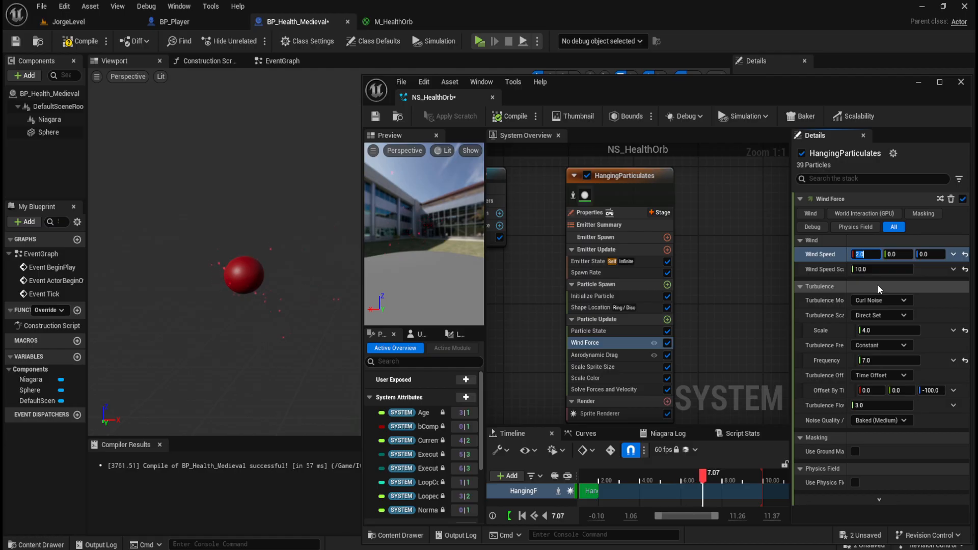
Set the Wind Speed Y component to 1.0, and try an X component of 0 before settling on 0.5
type("0")
key("Tab")
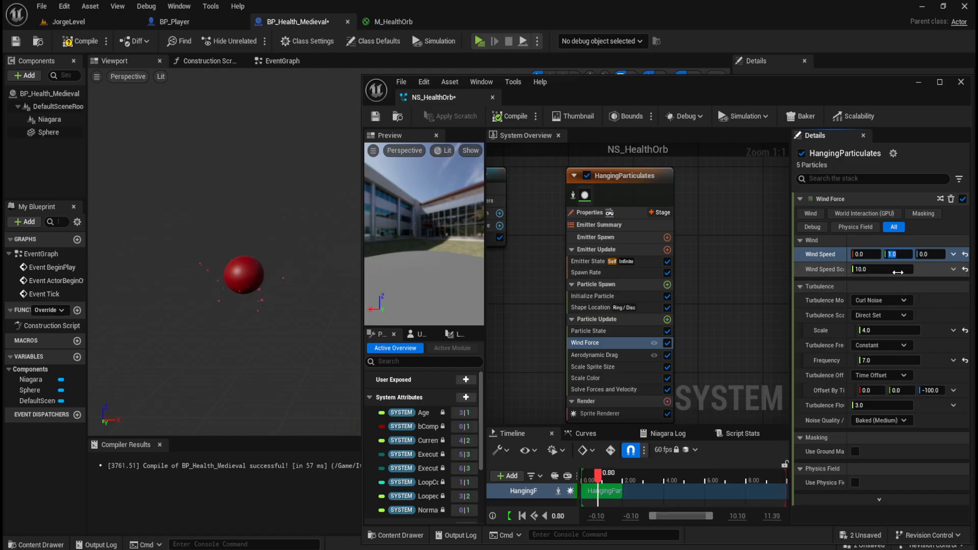
left_click(869, 254)
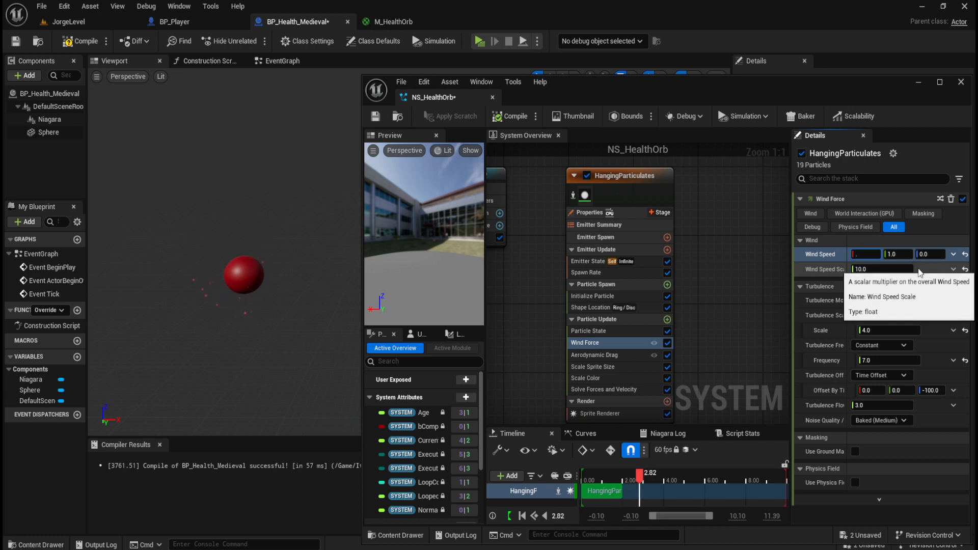
type(".5")
key("Return")
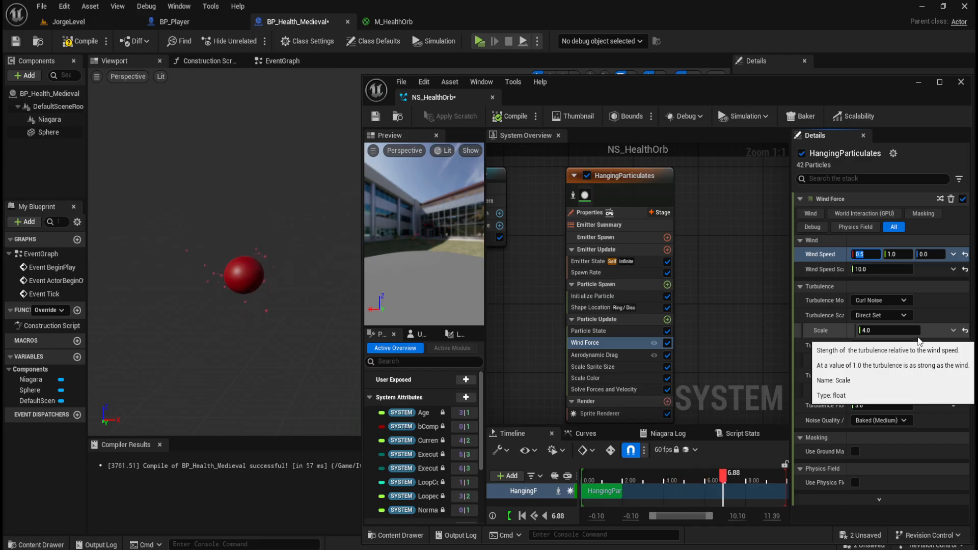
Set the Wind Speed Z component to 0.5 and save the Niagara system
left_click(933, 255)
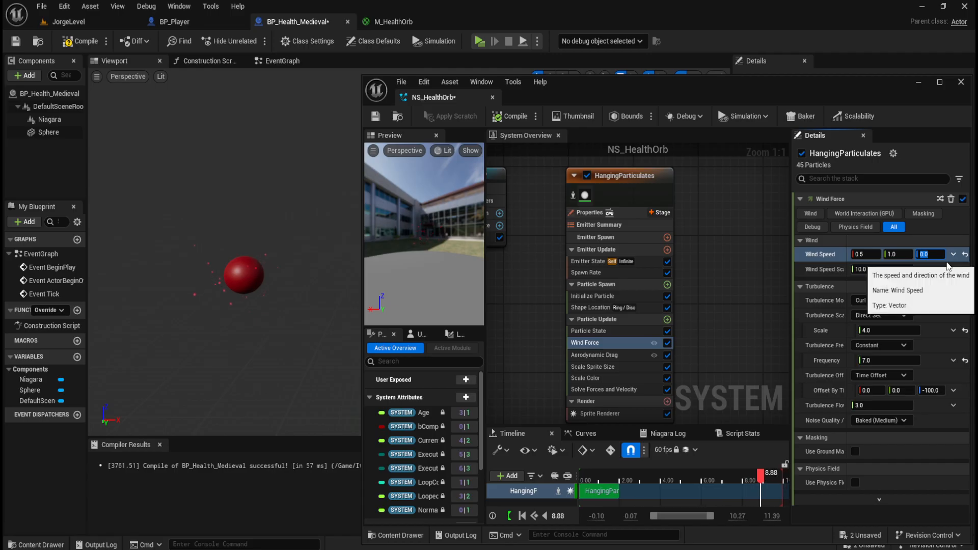
type(".5")
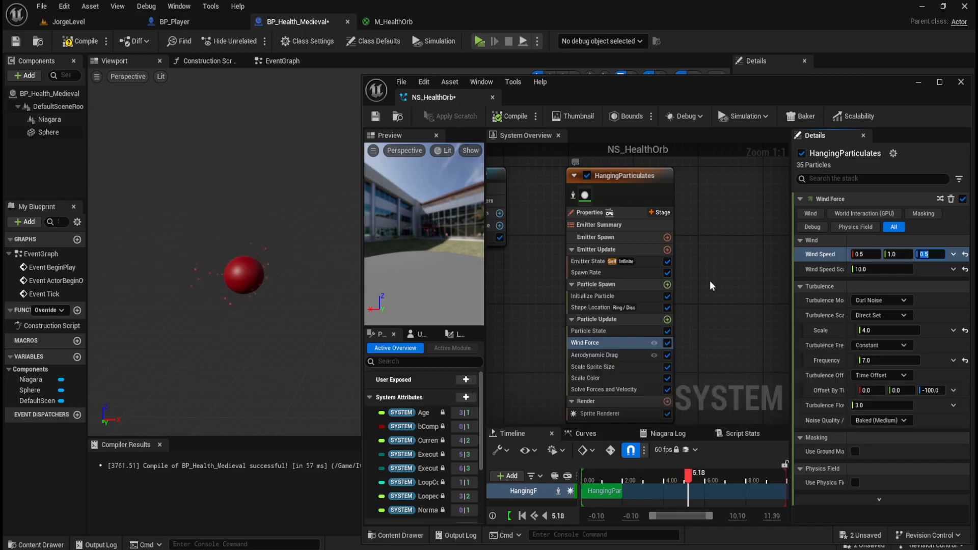
left_click(738, 248)
key("ctrl+s")
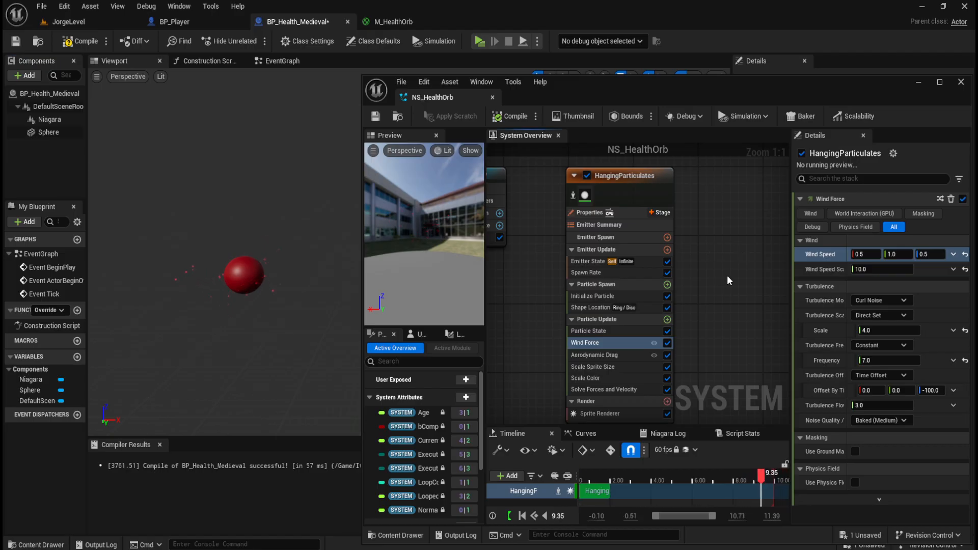
Review the HangingParticulates settings across the Particle Update, Particle Spawn, Emitter Update and Render stages for further adjustments
left_click(612, 330)
left_click(625, 318)
scroll(852, 355, "down", 10)
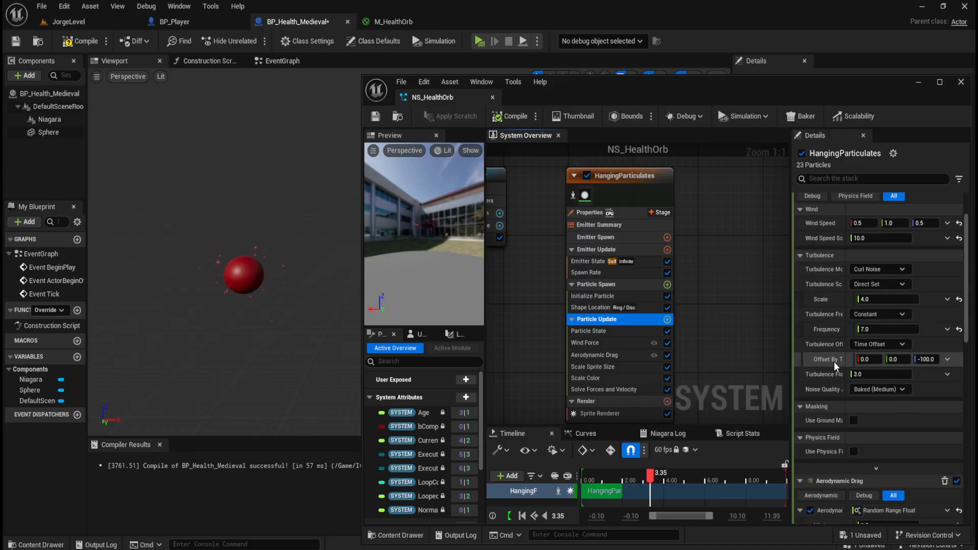
scroll(827, 276, "down", 8)
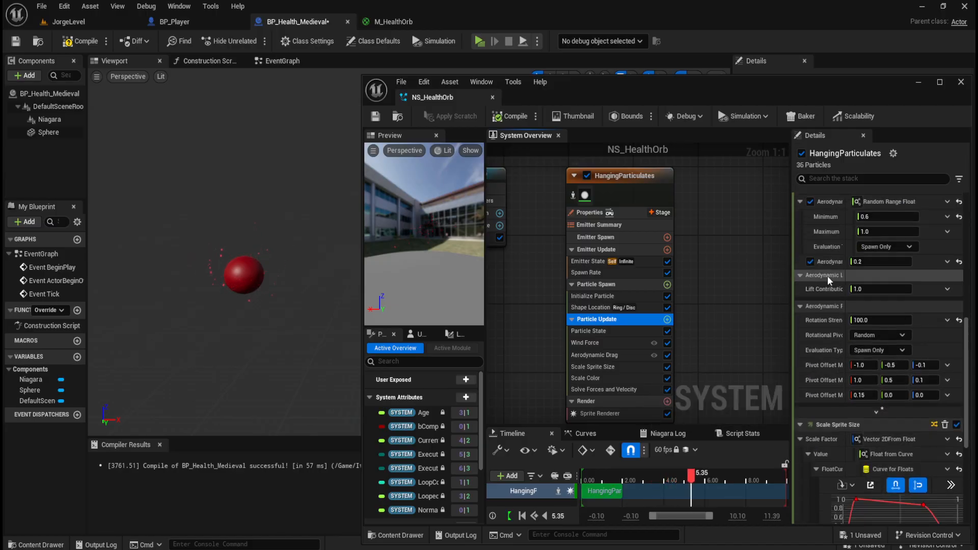
left_click(606, 284)
scroll(822, 307, "down", 10)
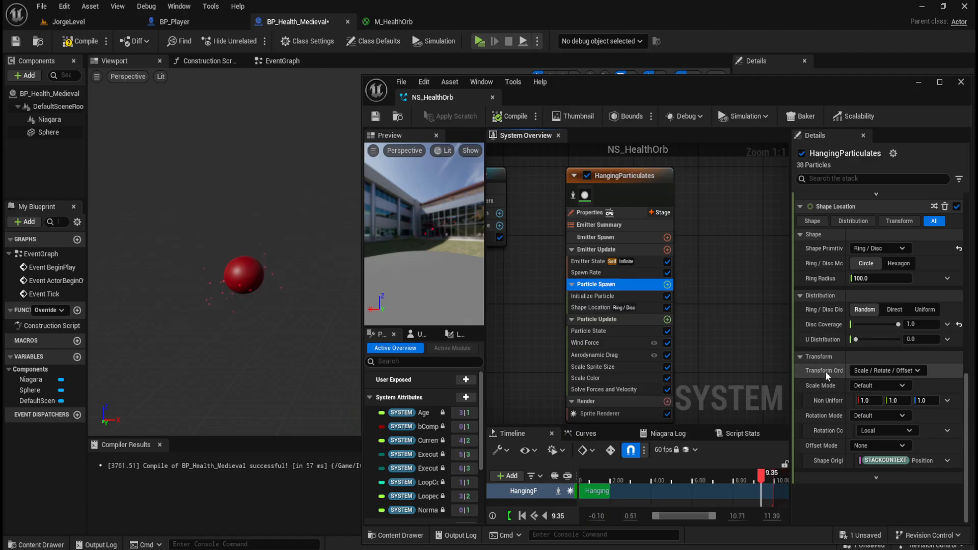
left_click(610, 249)
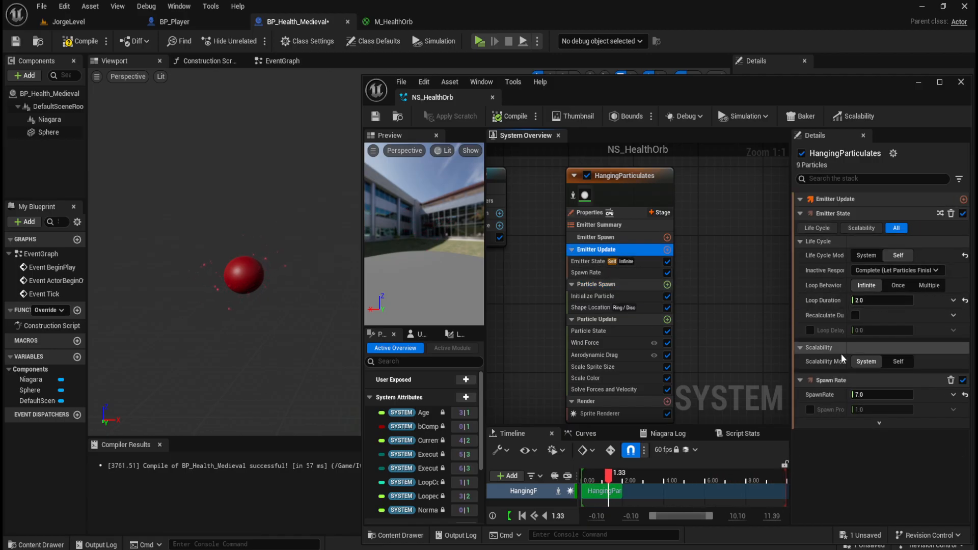
scroll(632, 380, "down", 1)
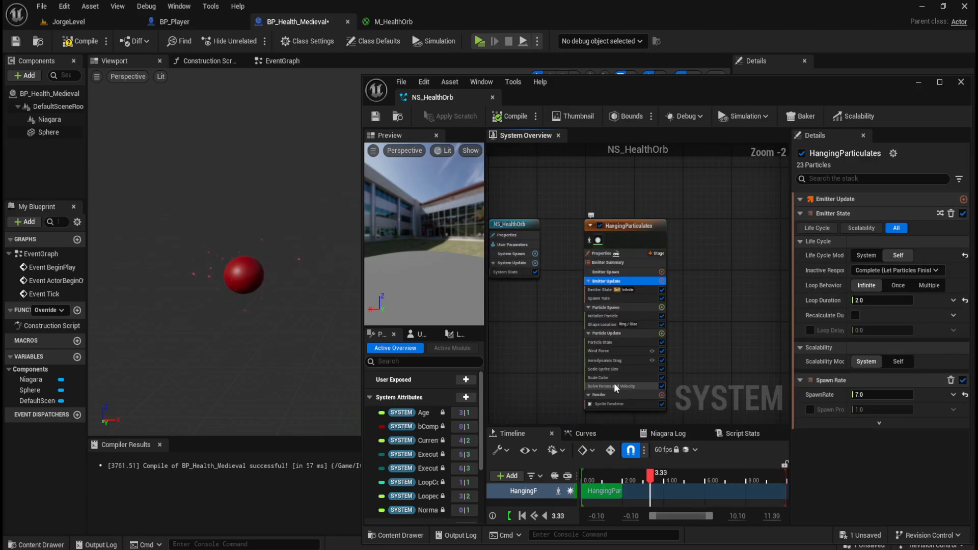
scroll(614, 383, "up", 2)
left_click(660, 399)
scroll(787, 346, "down", 3)
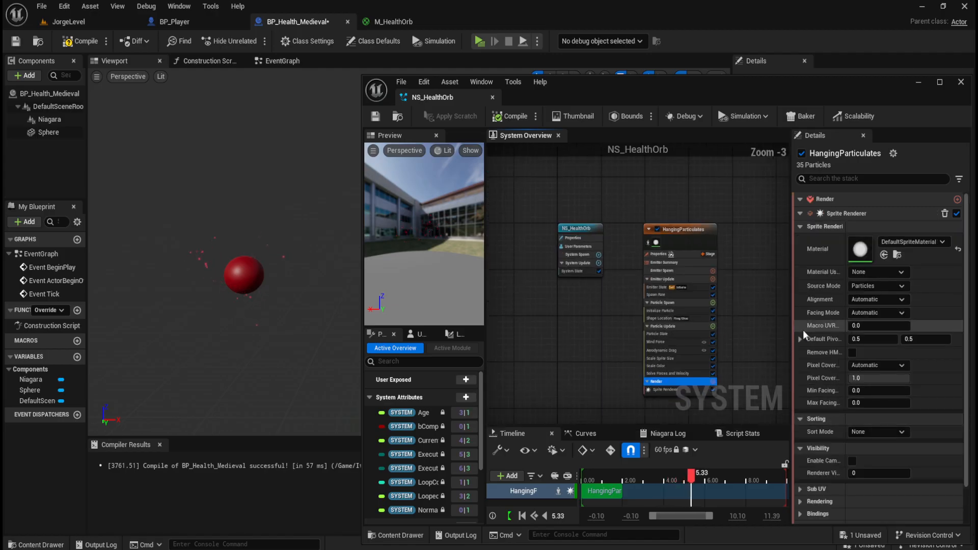
scroll(751, 379, "up", 3)
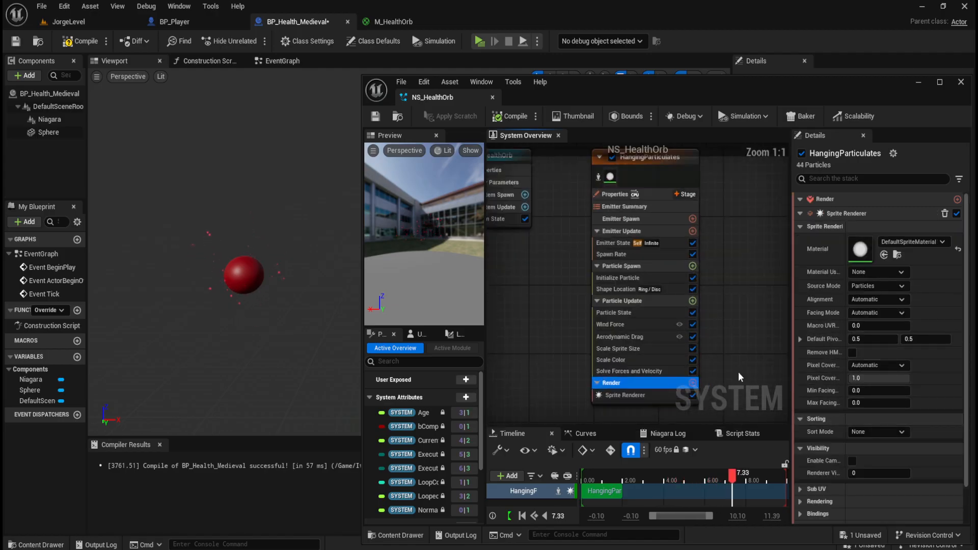
left_click(646, 301)
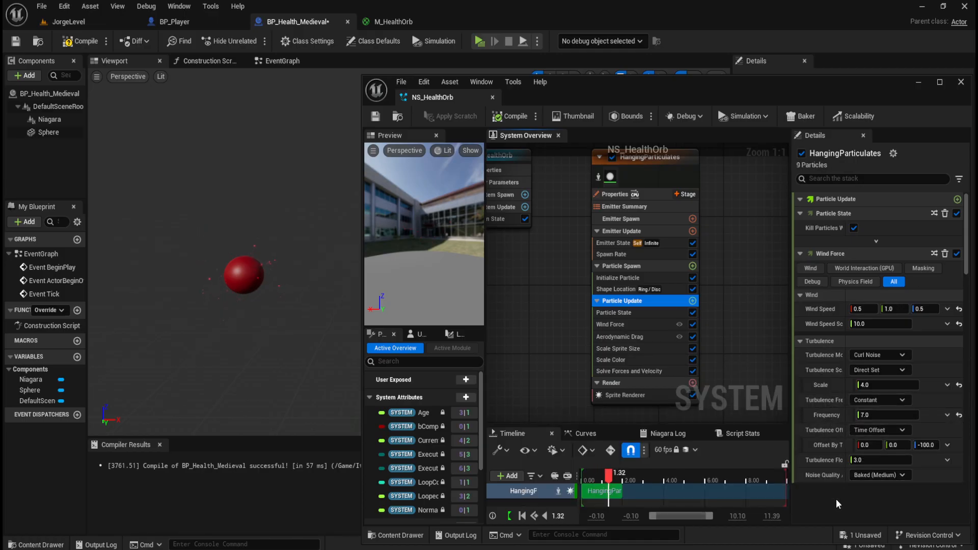
Try the Hexagon Ring / Disc Mode in Shape Location and switch it back to Circle
left_click(622, 289)
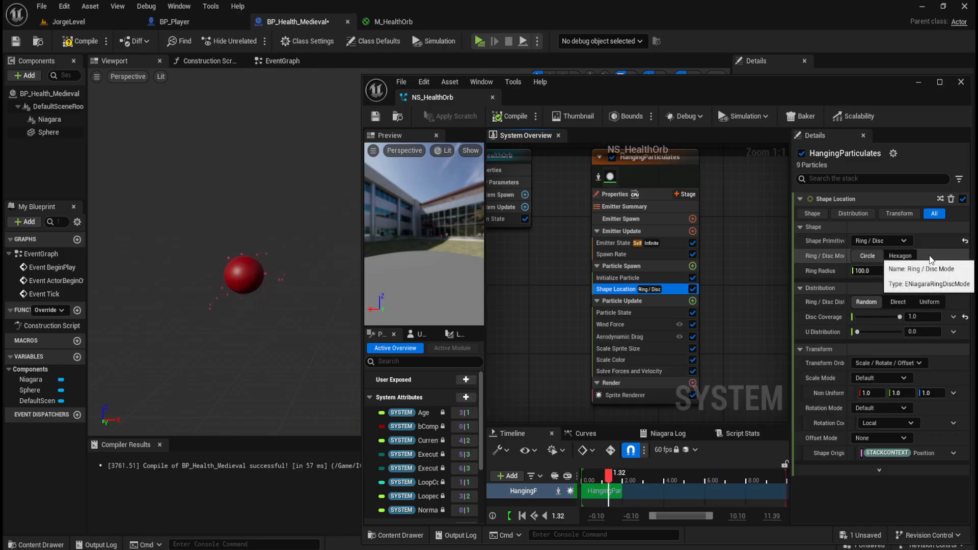
left_click(901, 257)
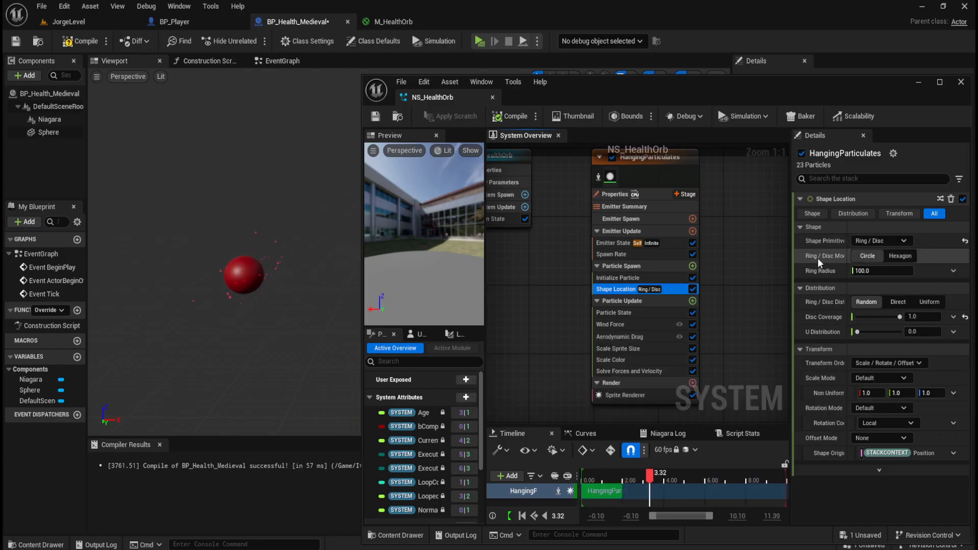
left_click(901, 256)
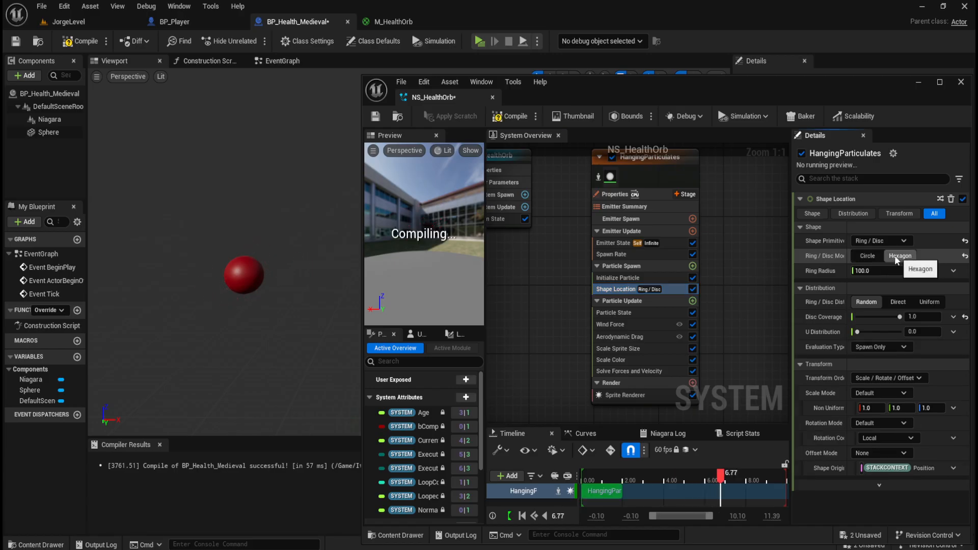
left_click(869, 257)
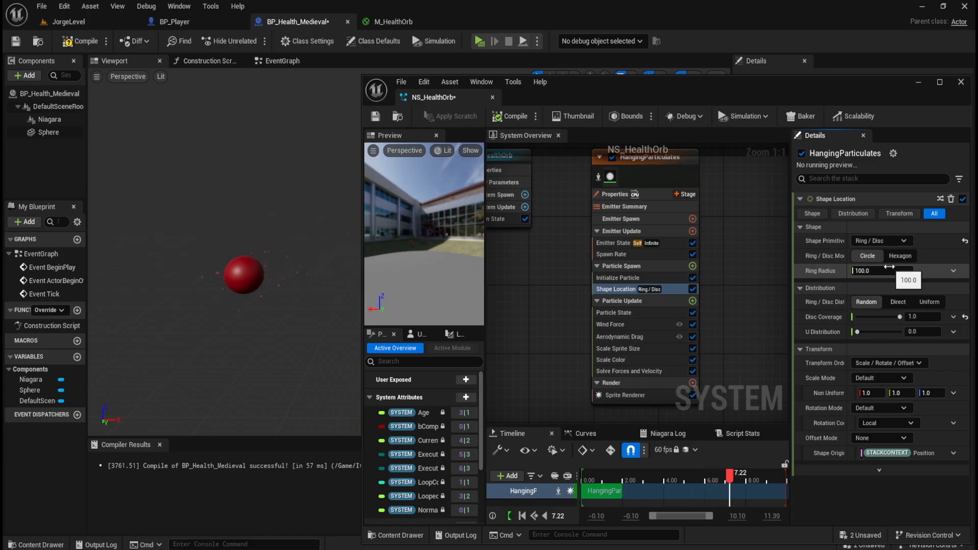
Set the Ribbon Width Mode in Initialize Particle to Direct Set, try a width of about 559, and reset the width to its default
left_click(617, 277)
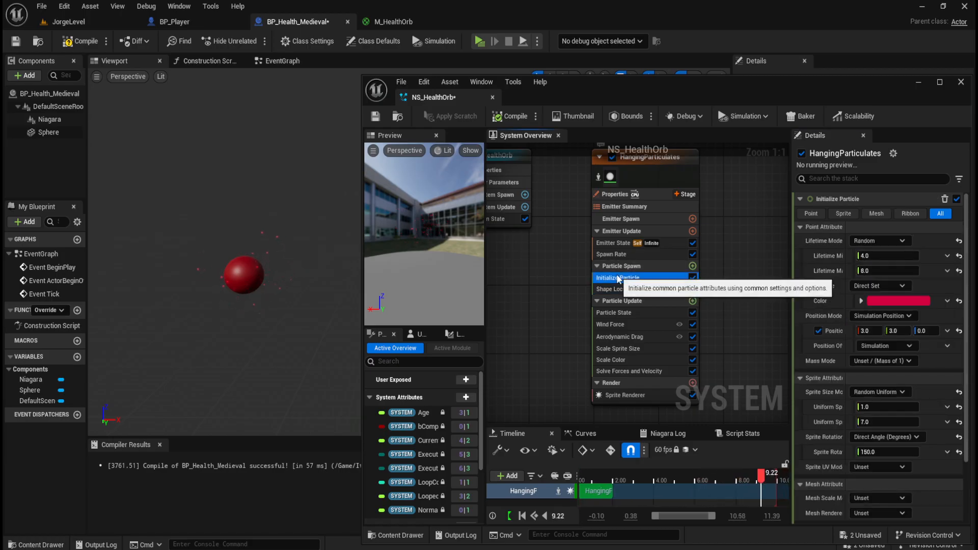
scroll(828, 301, "down", 3)
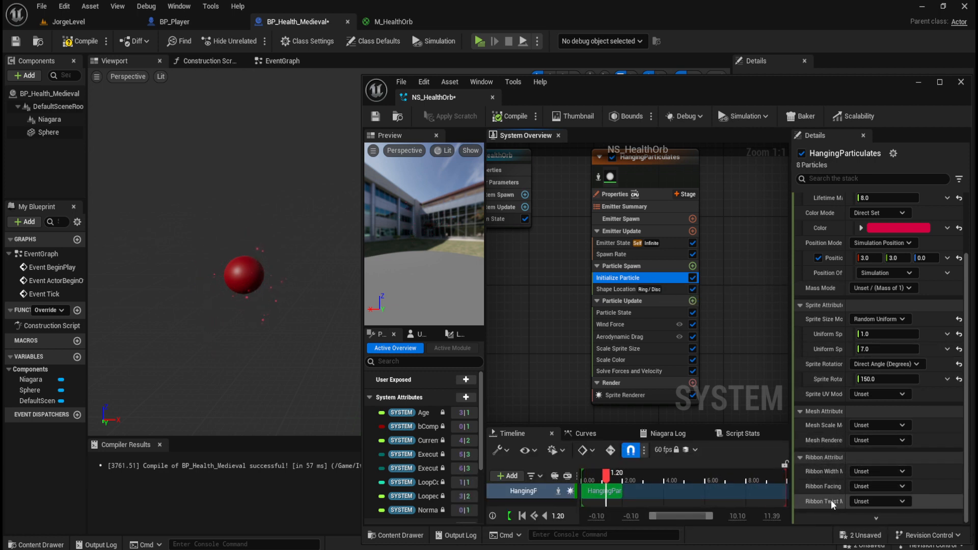
left_click(879, 502)
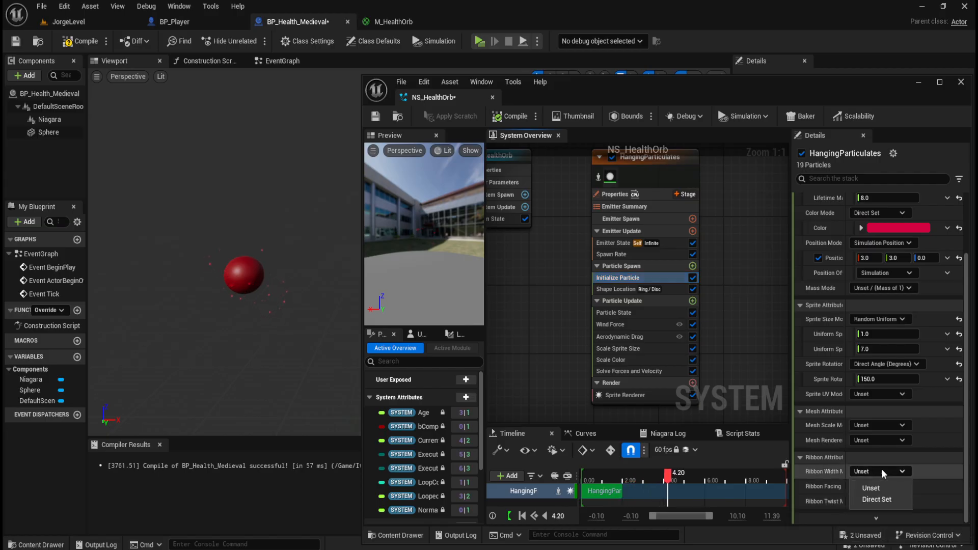
left_click(878, 501)
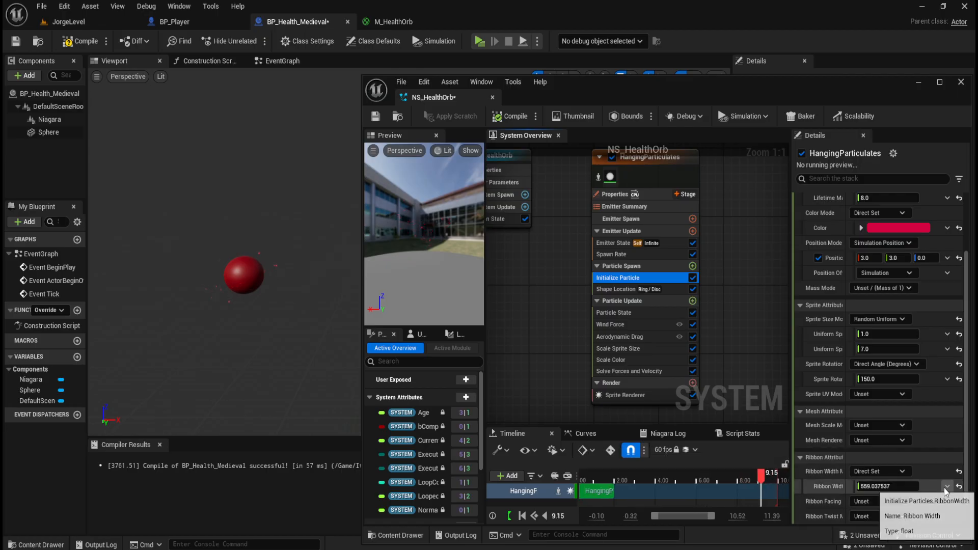
left_click(959, 486)
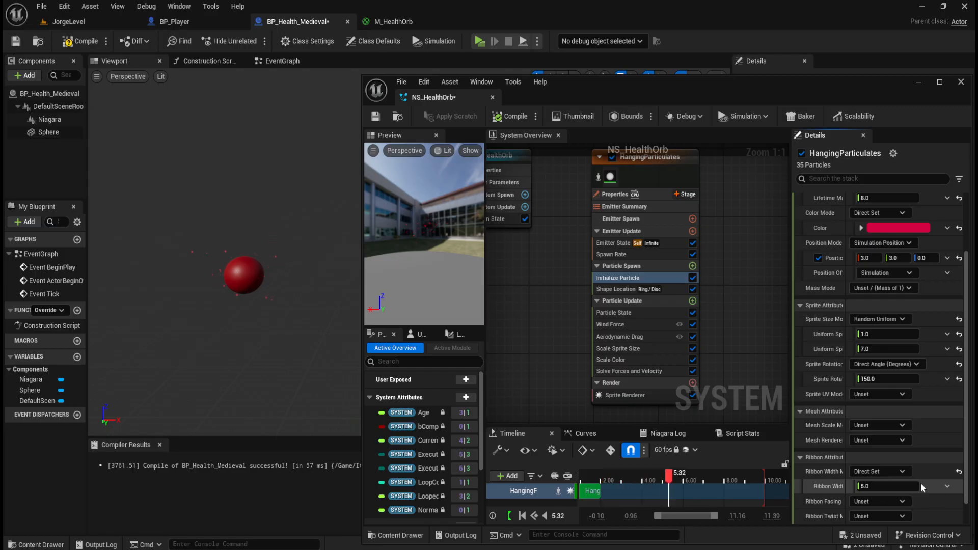
Set the ribbon facing mode to Direct Set and give its vector an X and Y of 5.0
scroll(907, 489, "down", 1)
left_click(904, 489)
left_click(897, 517)
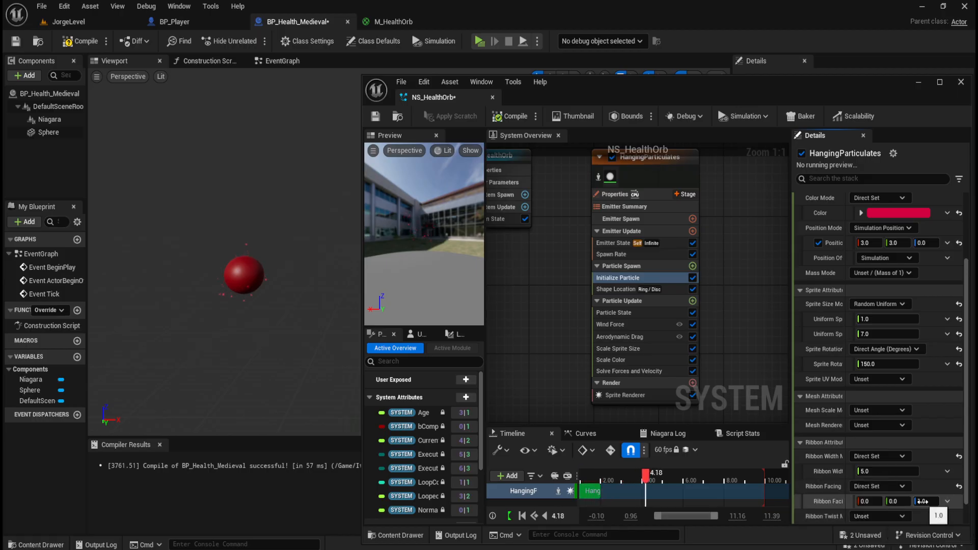
left_click(869, 502)
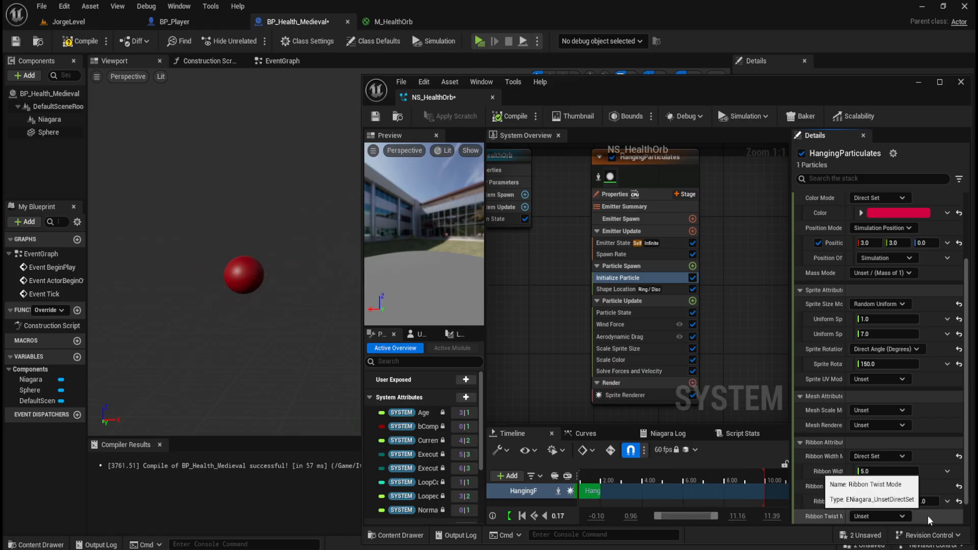
left_click(902, 501)
type("5")
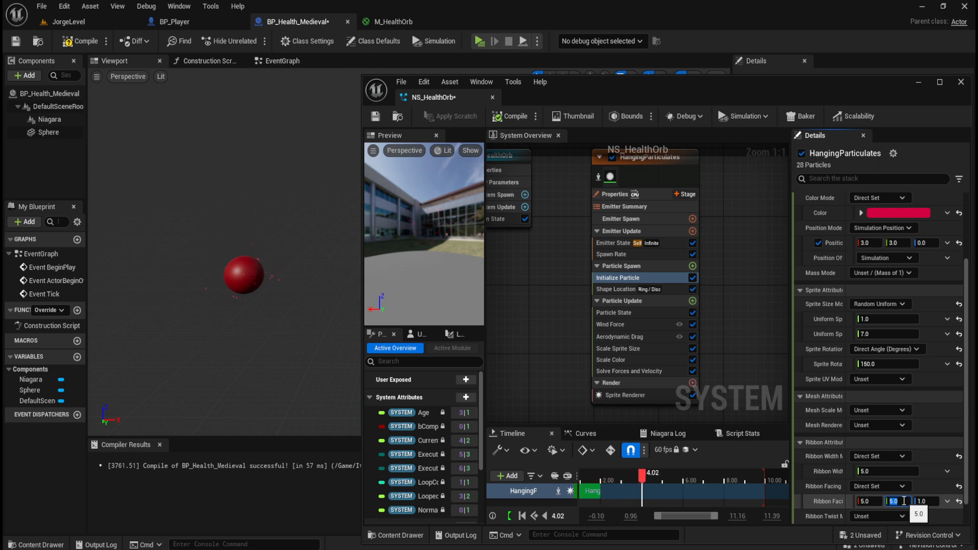
Set the Ribbon Twist Mode to Direct Set with a ribbon twist of 5.0
scroll(886, 505, "down", 1)
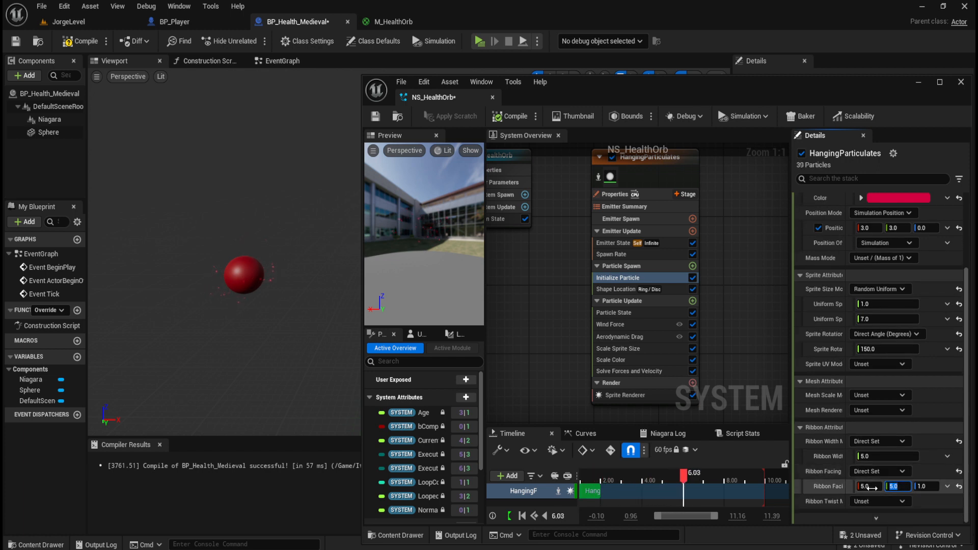
left_click(870, 502)
left_click(877, 529)
scroll(882, 507, "down", 1)
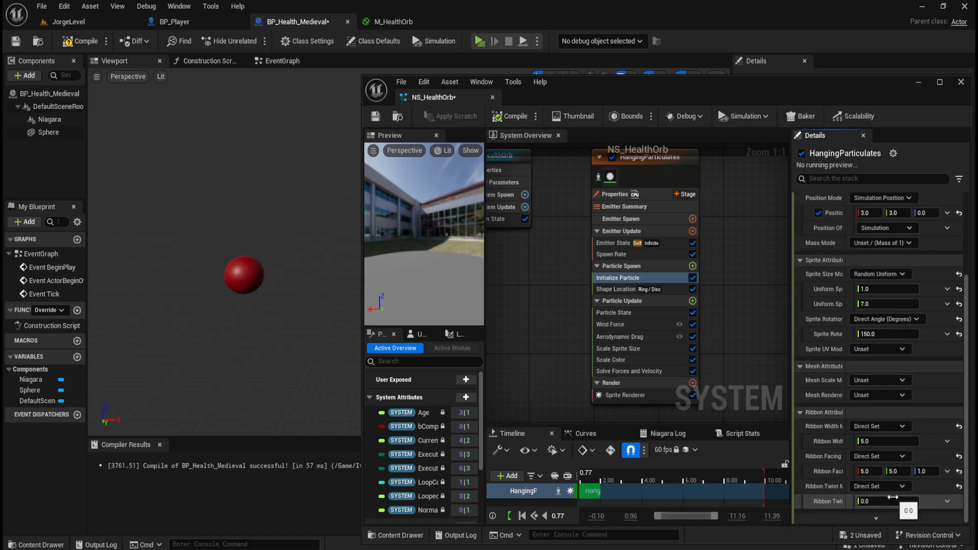
left_click_drag(887, 501, 897, 502)
left_click(888, 501)
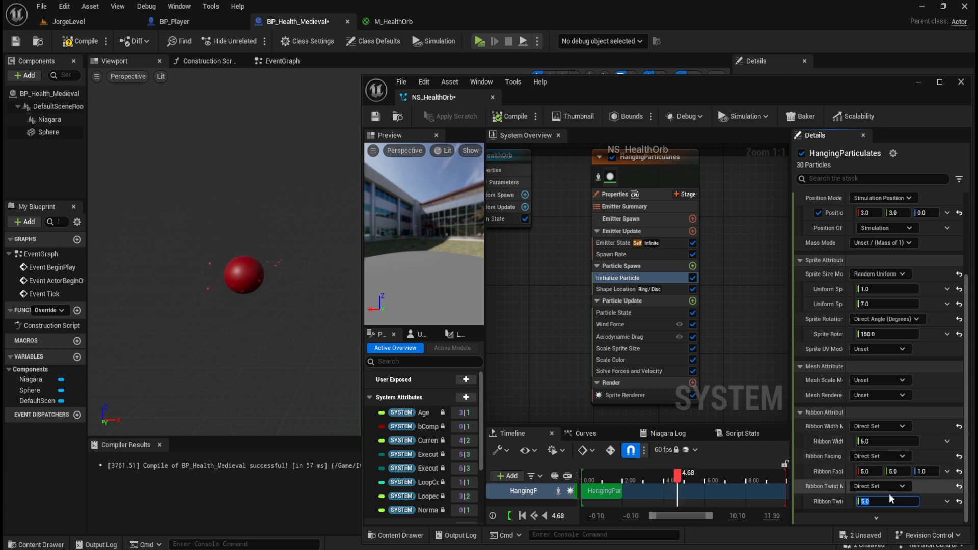
Try Ribbon Width values of about 42.3 and 143 while watching the particles around the orb
mouse_move(887, 441)
left_mouse_down()
mouse_move(927, 442)
mouse_move(873, 442)
left_mouse_up()
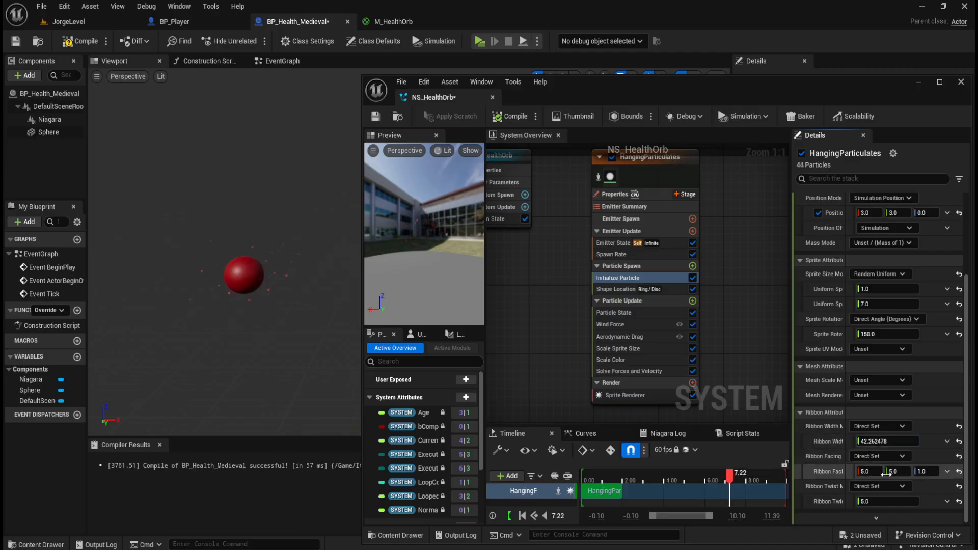
left_click_drag(880, 439, 881, 440)
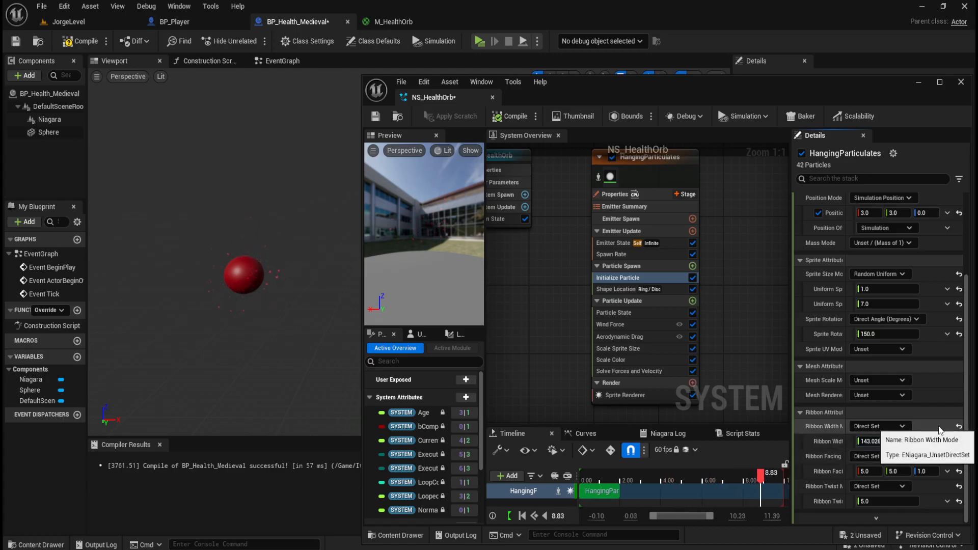
Restore the ribbon width, facing and twist modes to Unset, compile NS_HealthOrb and close its editor
left_click(958, 426)
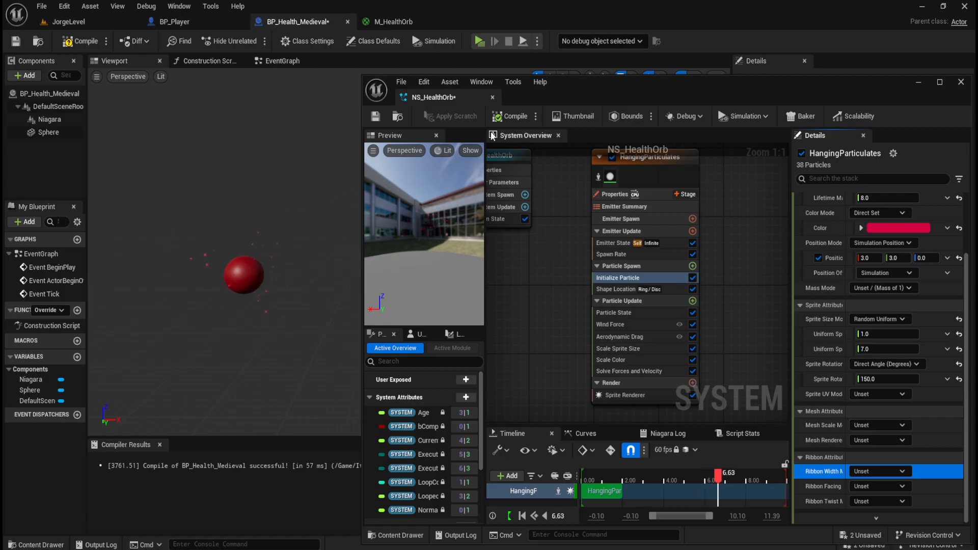
left_click(498, 117)
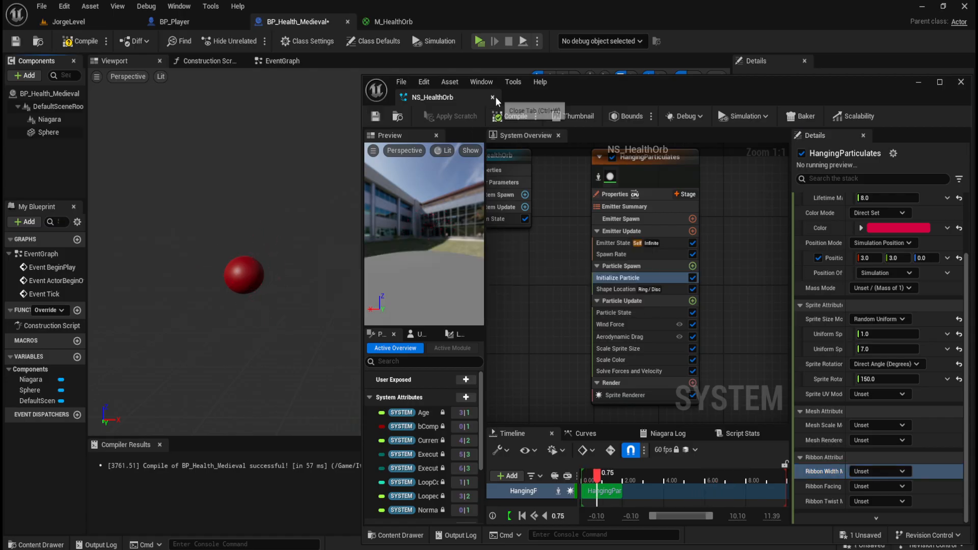
left_click(492, 97)
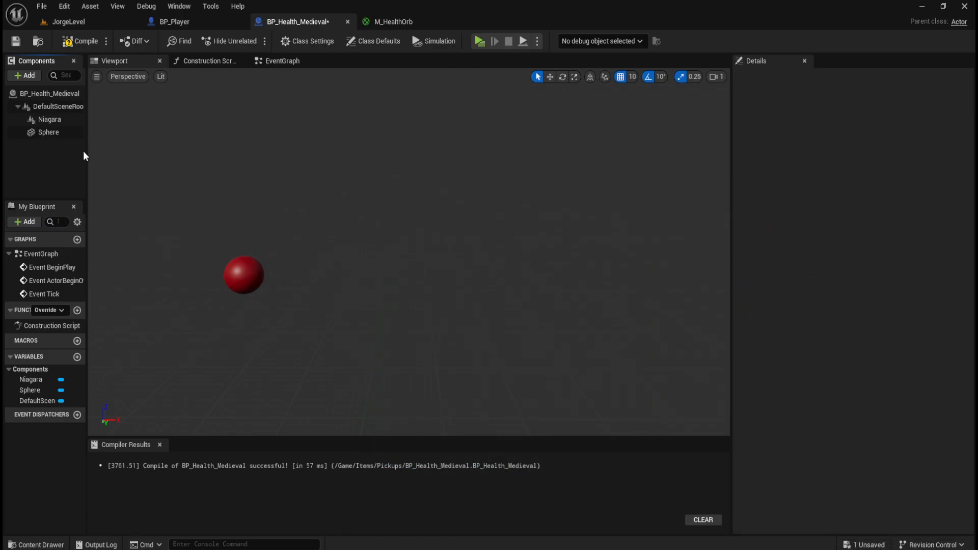
Rename the Sphere component of BP_Health_Medieval to Orb
left_click_drag(86, 151, 226, 151)
left_click(102, 133)
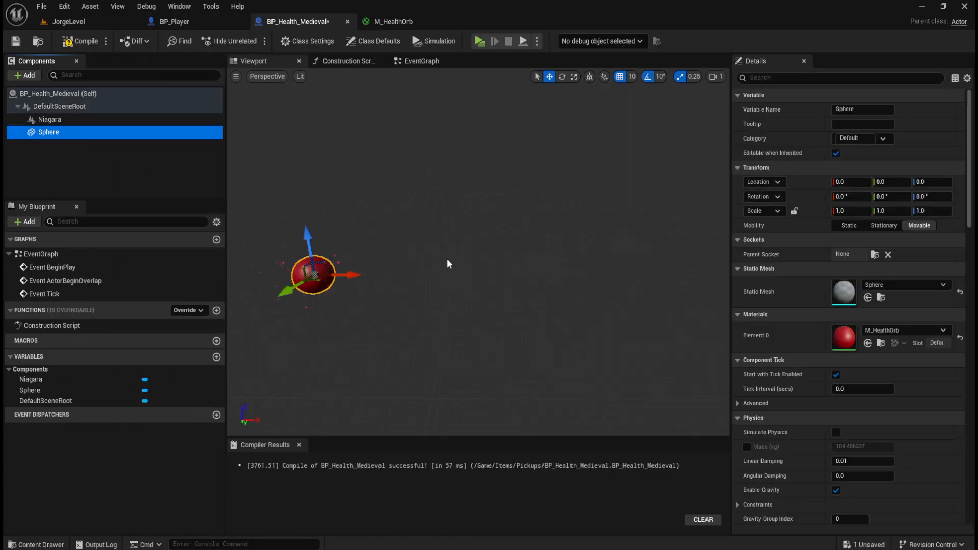
right_click_drag(447, 258, 461, 240)
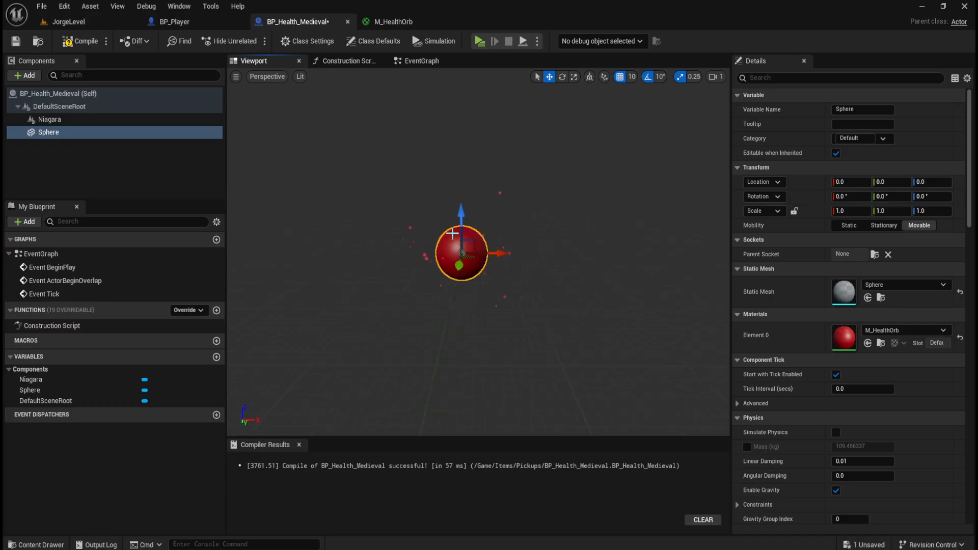
scroll(481, 240, "up", 3)
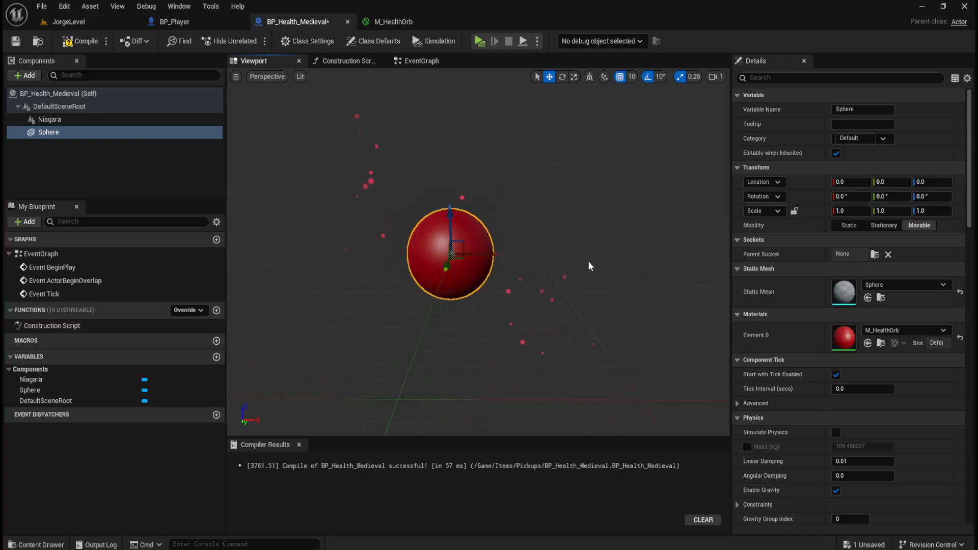
scroll(590, 266, "down", 2)
left_click(108, 164)
left_click(105, 136)
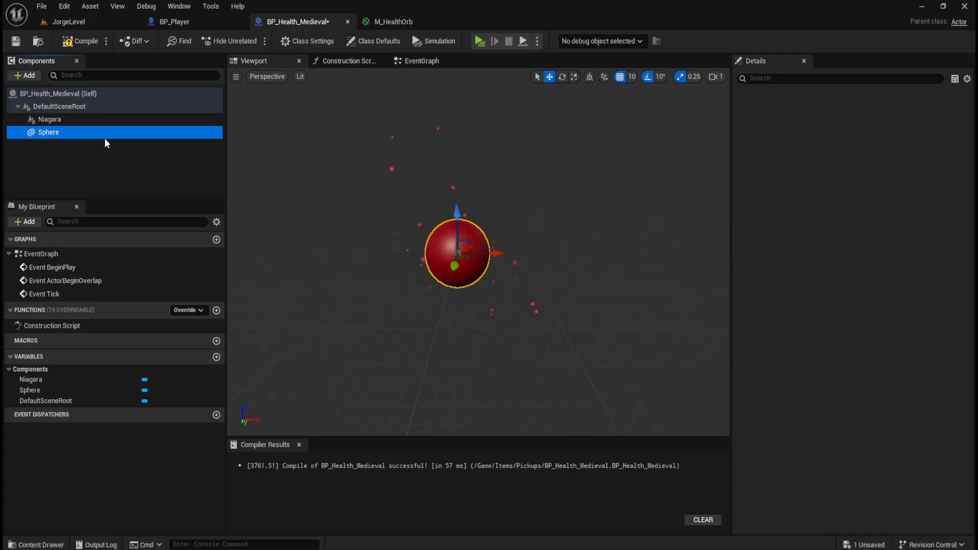
key("F2")
type("Orb")
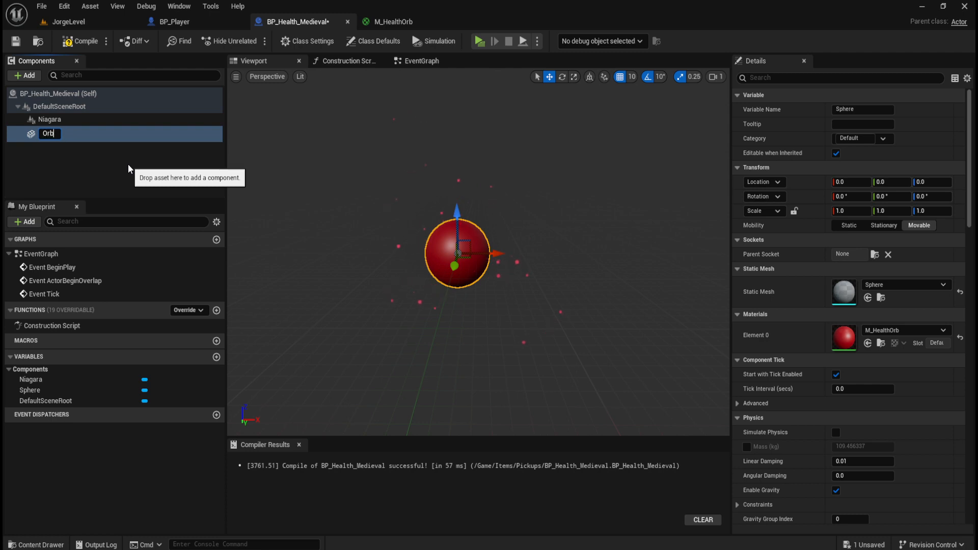
key("Return")
left_click(127, 164)
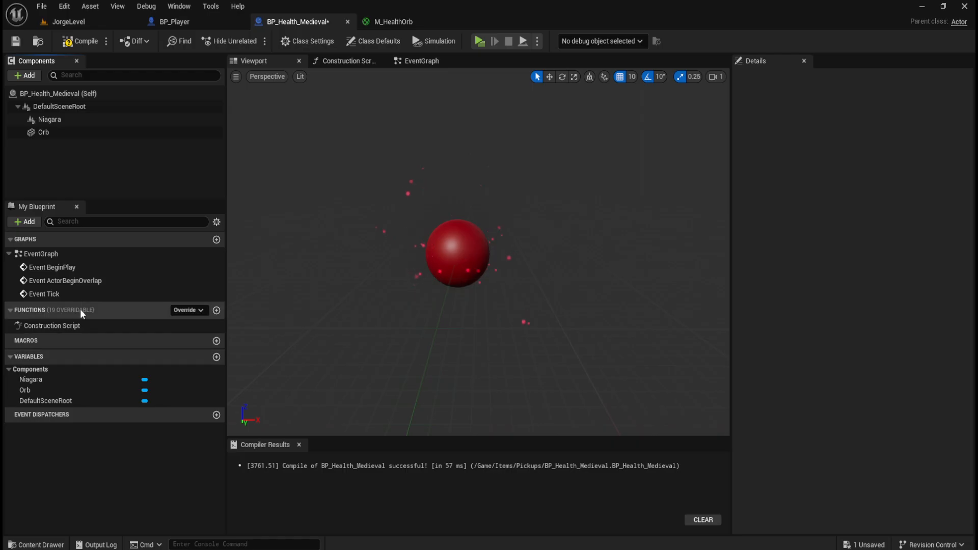
Add an Interp To Movement component to BP_Health_Medieval
left_click(32, 75)
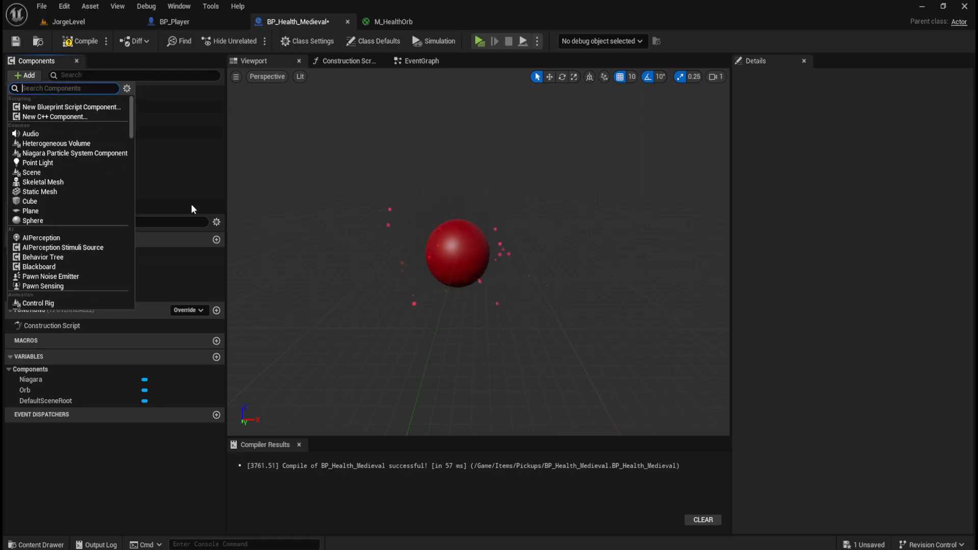
type("lerp")
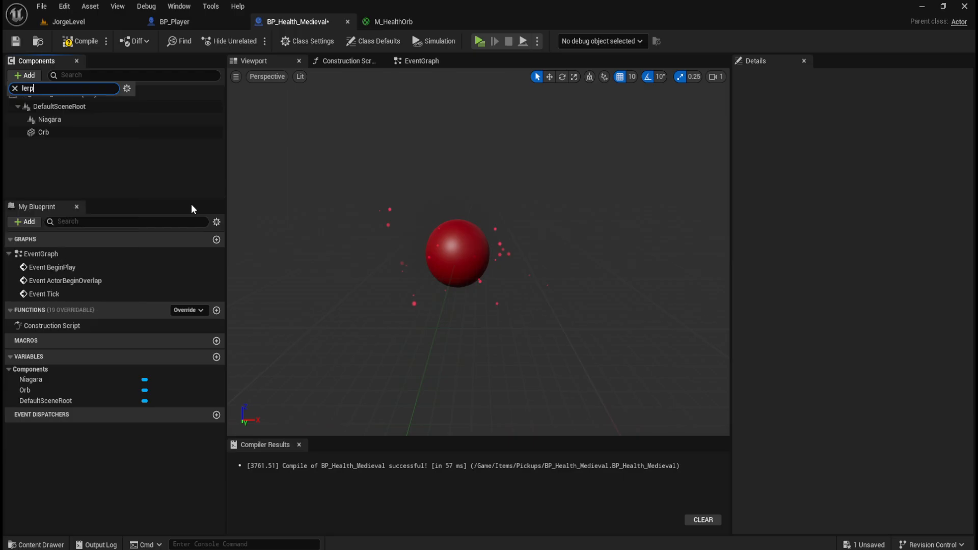
type("mo")
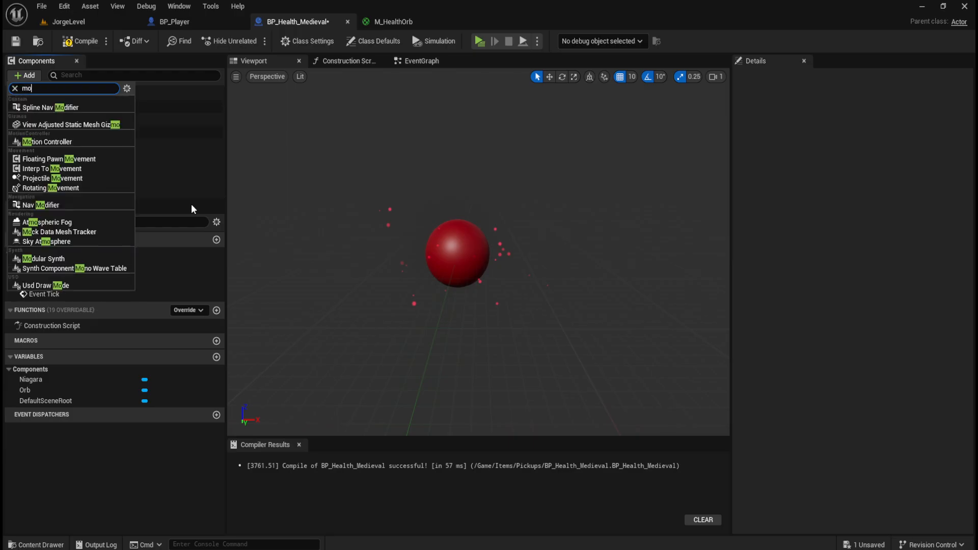
left_click(90, 169)
left_click(88, 170)
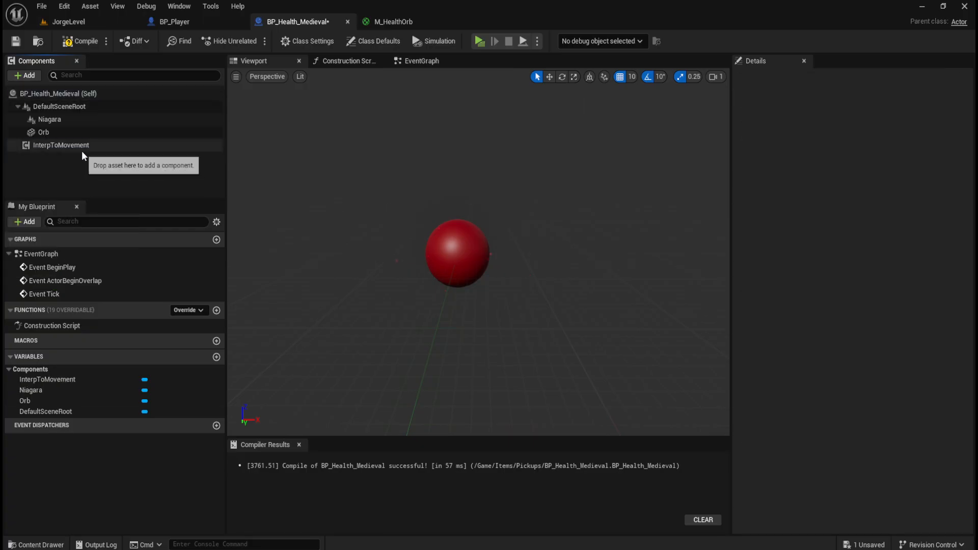
Set the Behaviour Type of the InterpToMovement component to Ping Pong
left_click(82, 147)
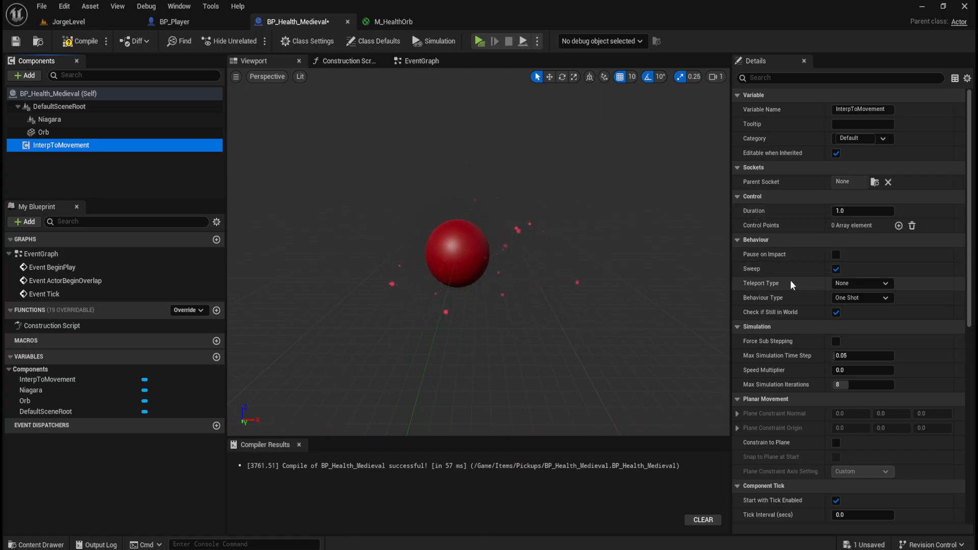
left_click(879, 300)
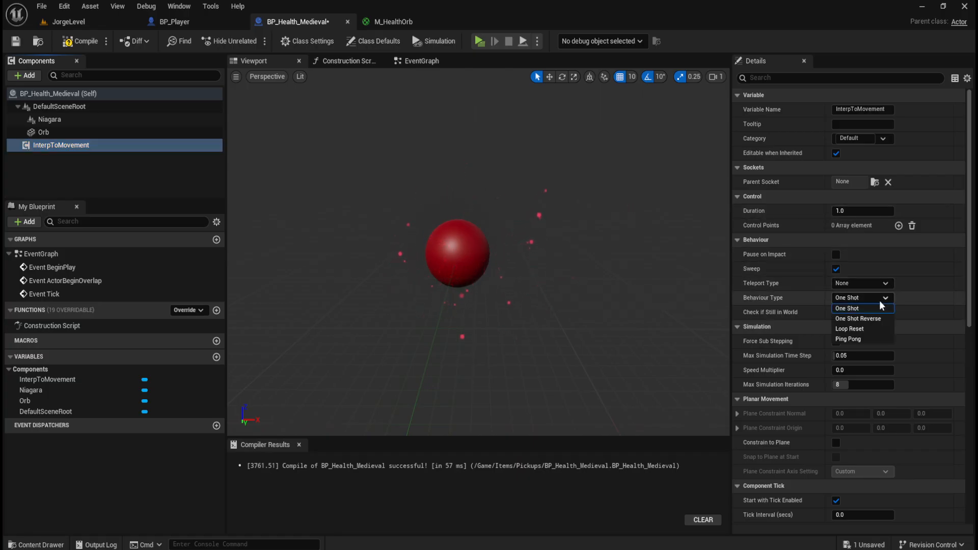
left_click(861, 336)
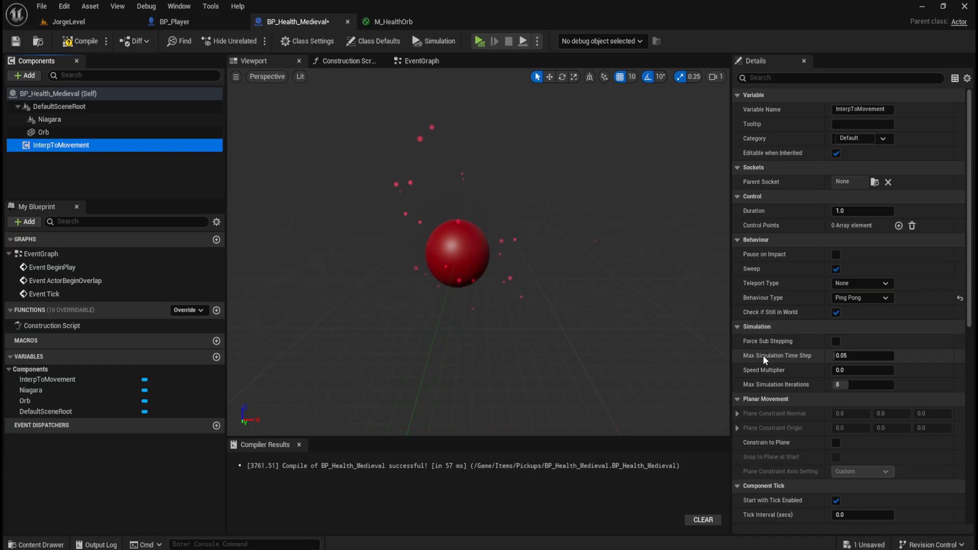
Try a Tick Interval of 0.312 seconds on the InterpToMovement component and reset it to the default
scroll(812, 356, "down", 2)
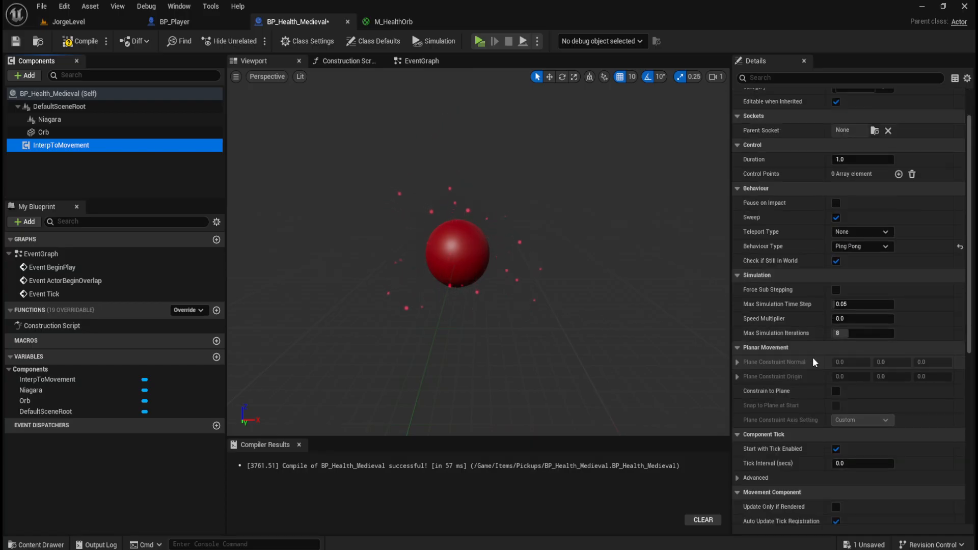
scroll(812, 356, "down", 10)
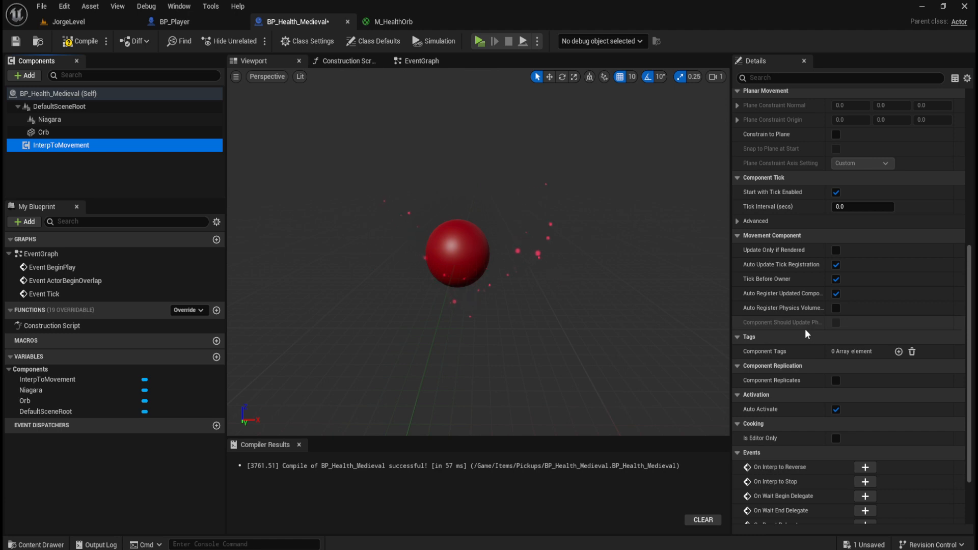
scroll(806, 331, "down", 2)
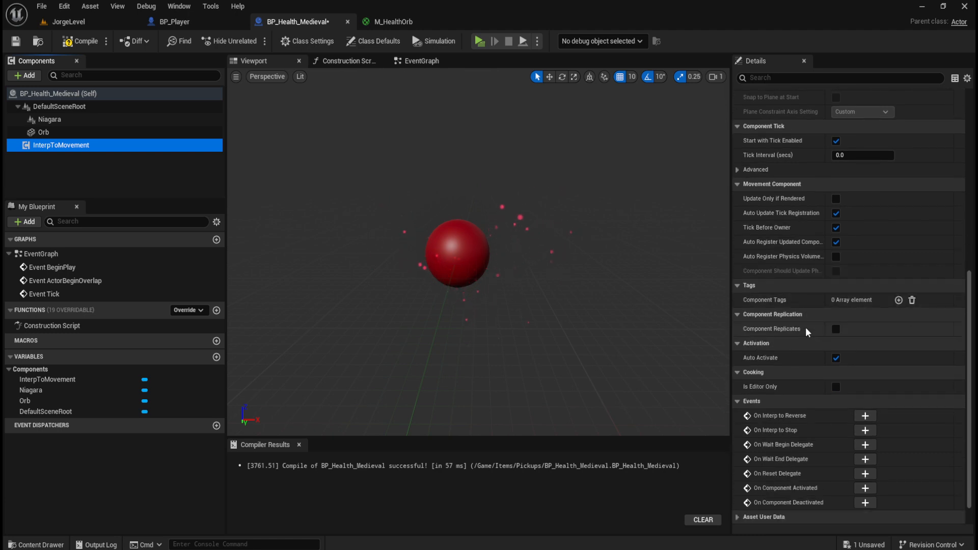
scroll(806, 333, "up", 2)
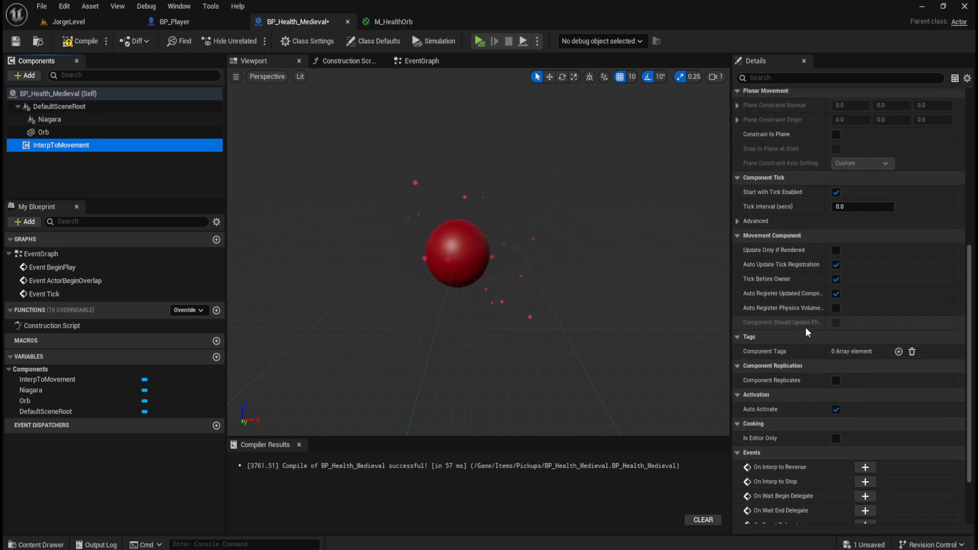
scroll(806, 332, "up", 2)
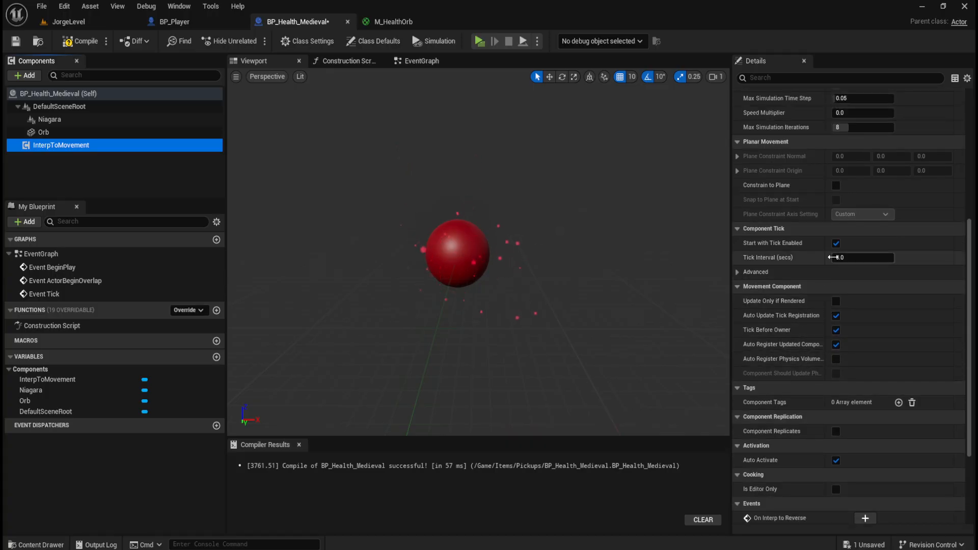
left_click_drag(843, 258, 866, 258)
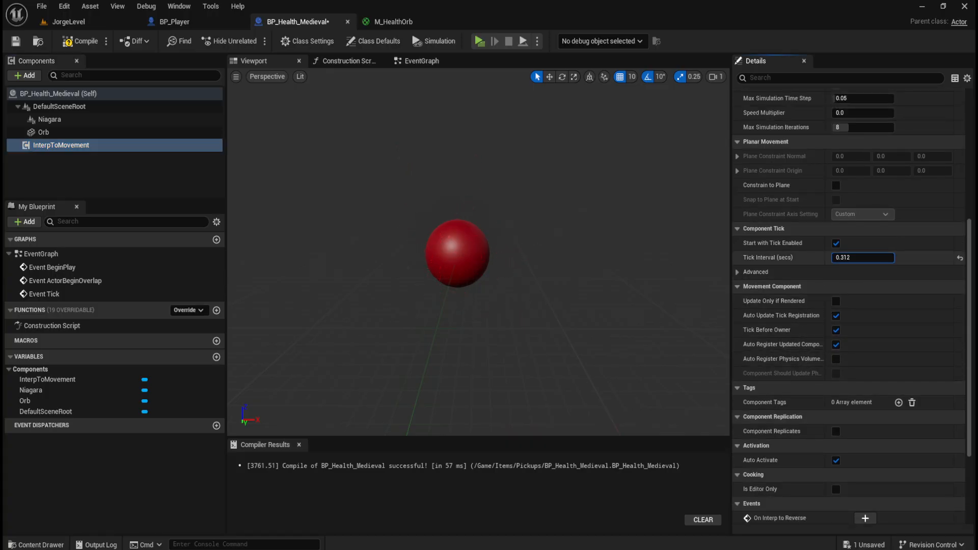
left_click(960, 258)
Review the InterpToMovement component's Behaviour and Simulation settings, including its Teleport Type
scroll(900, 297, "up", 3)
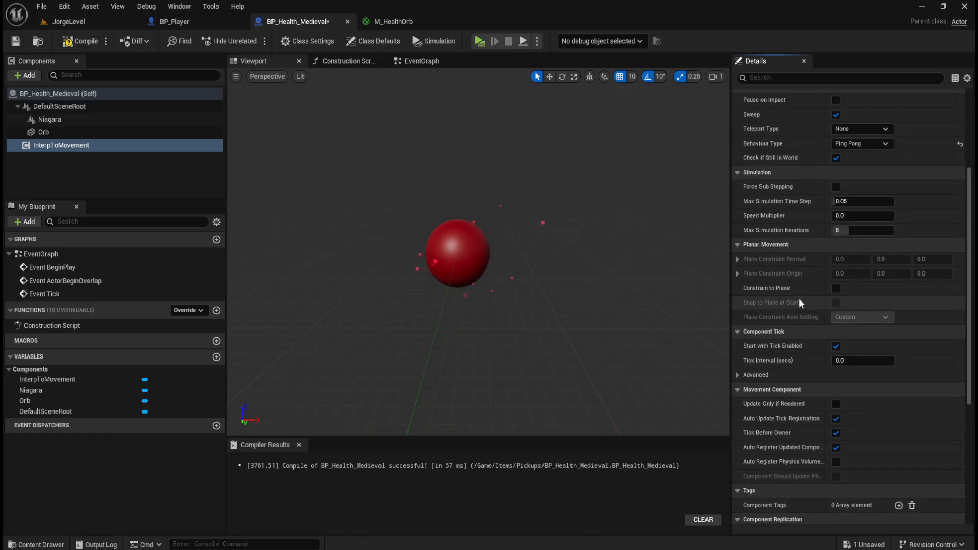
scroll(802, 310, "up", 2)
scroll(802, 311, "up", 3)
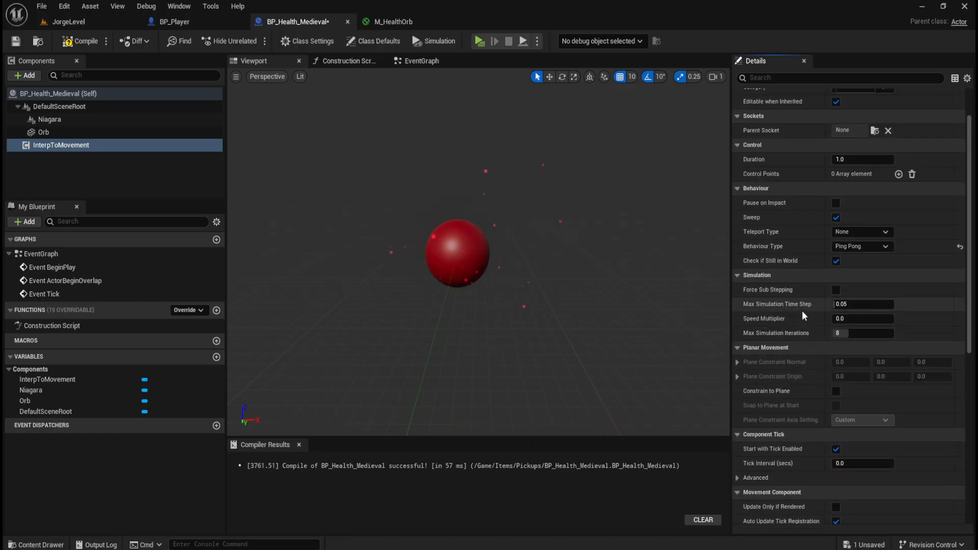
left_click(885, 233)
left_click(876, 242)
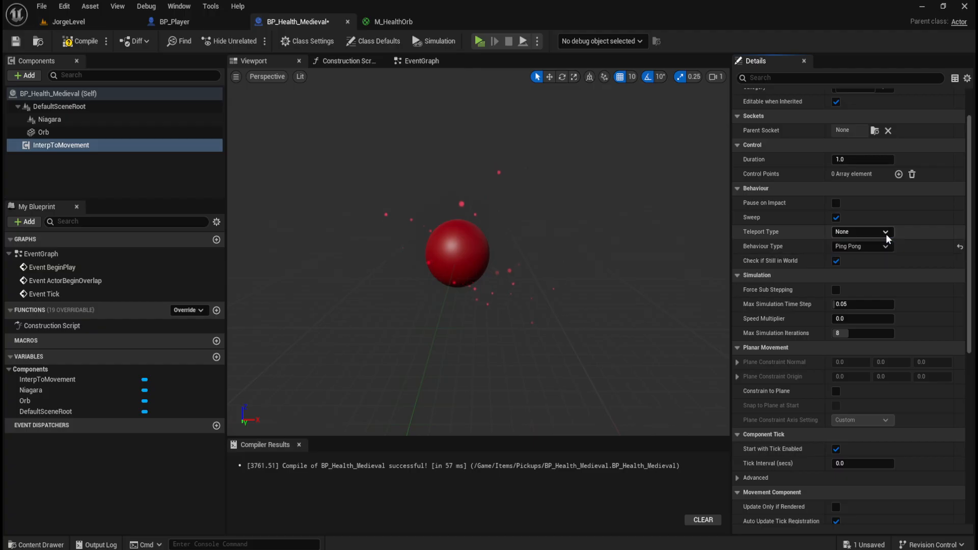
scroll(807, 282, "up", 3)
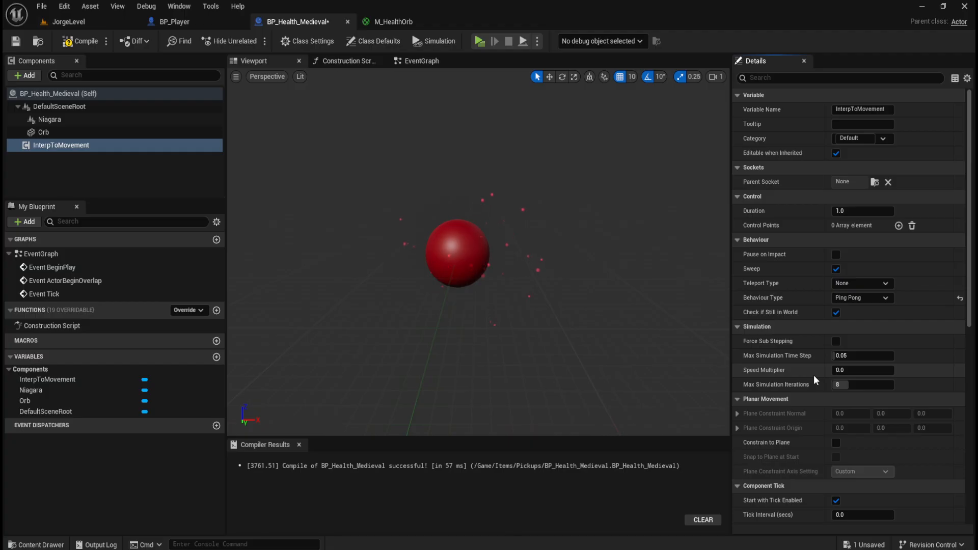
Enable Constrain to Plane in the InterpToMovement component's Planar Movement settings
scroll(814, 377, "down", 2)
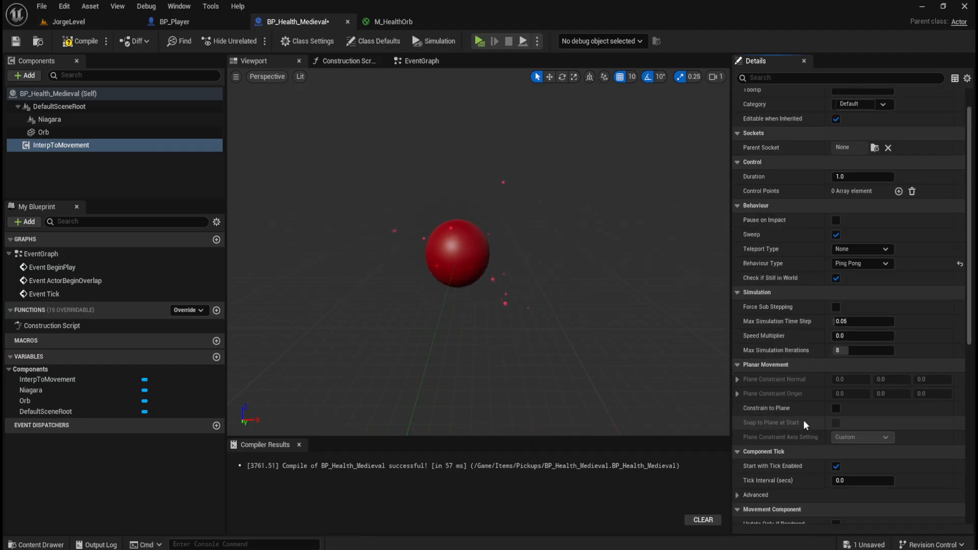
left_click(835, 410)
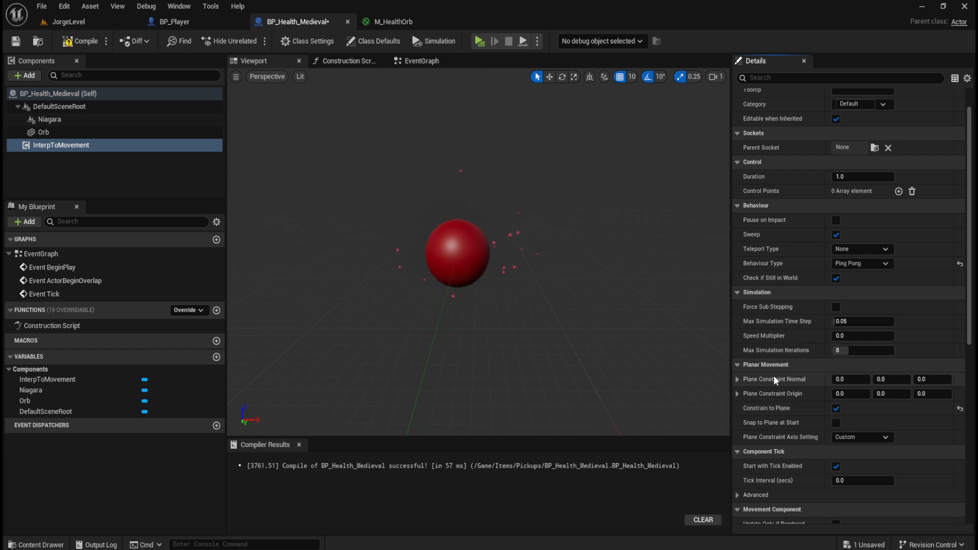
mouse_move(799, 385)
left_click(837, 409)
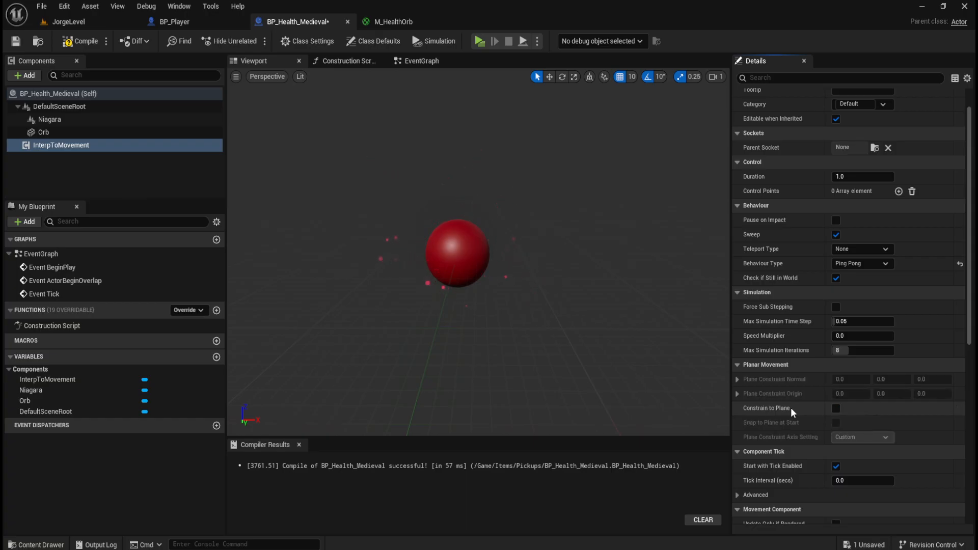
left_click(836, 408)
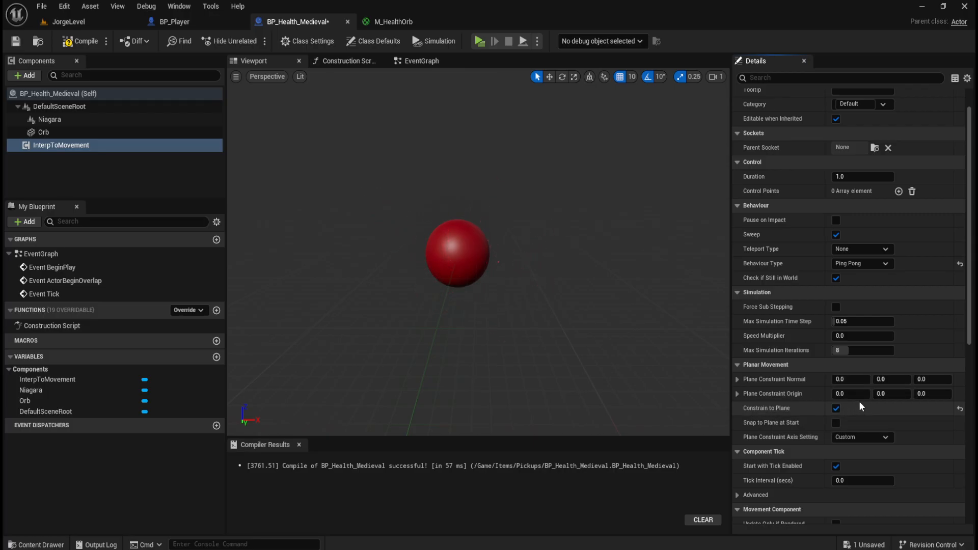
Try a Plane Constraint Normal Z of 10 and a Plane Constraint Origin Z of -10, and reset both to default
left_click(738, 379)
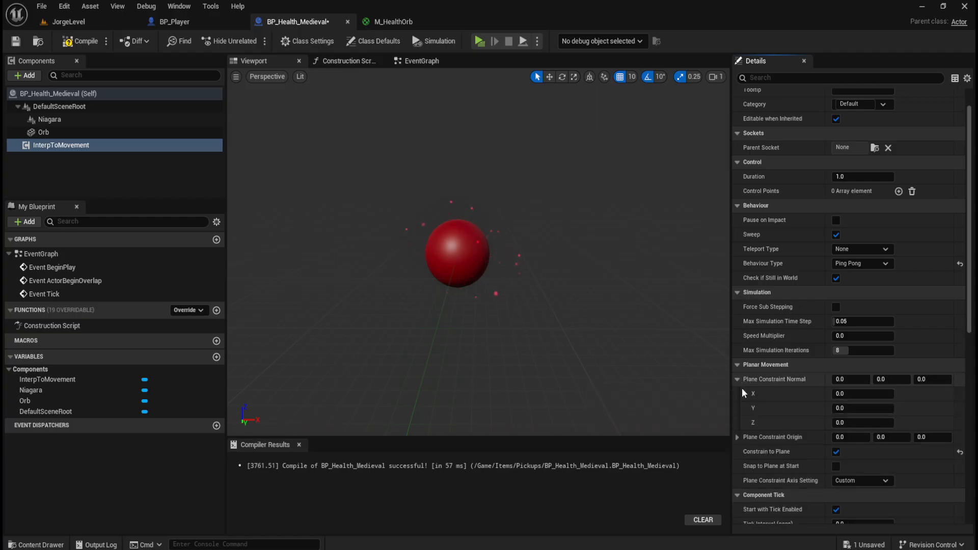
left_click(863, 422)
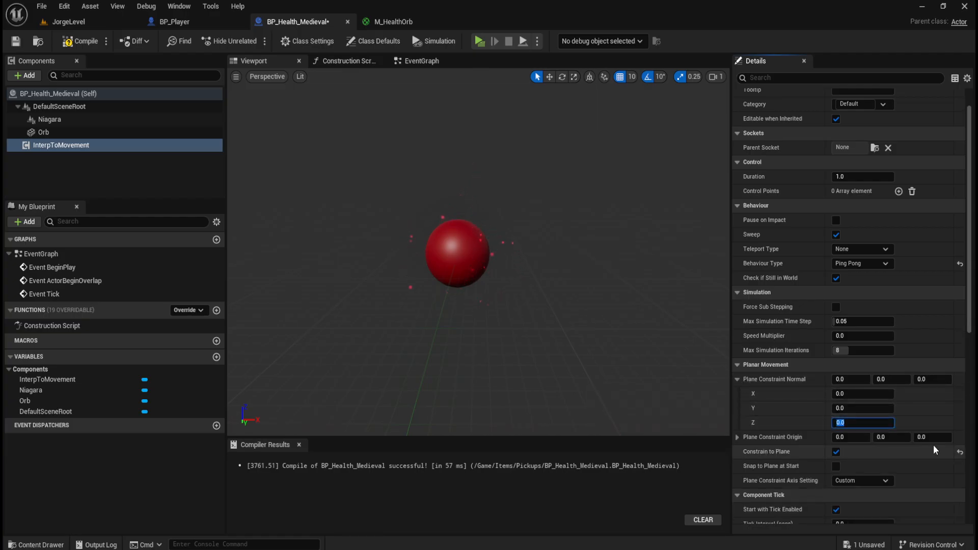
type("10")
key("Return")
left_click(737, 379)
left_click(932, 394)
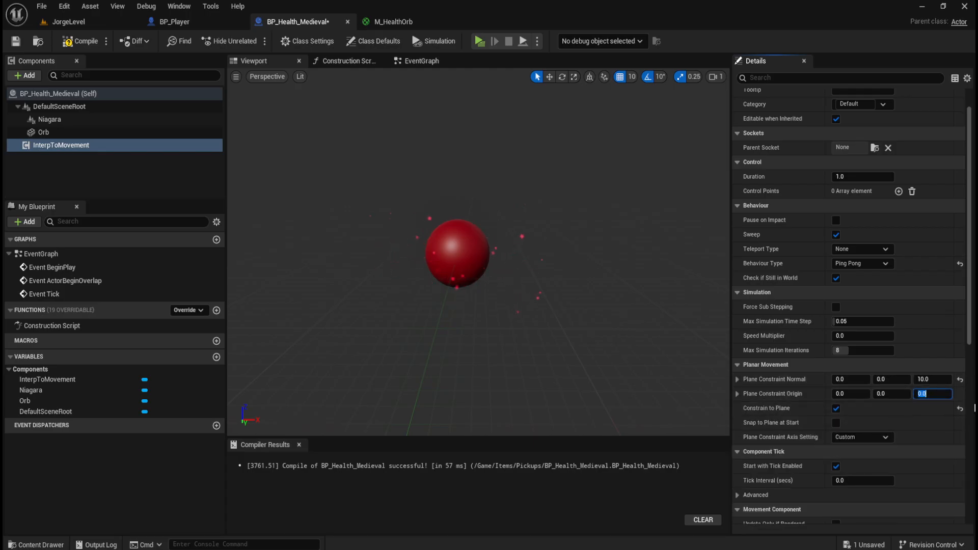
type("-10")
key("Return")
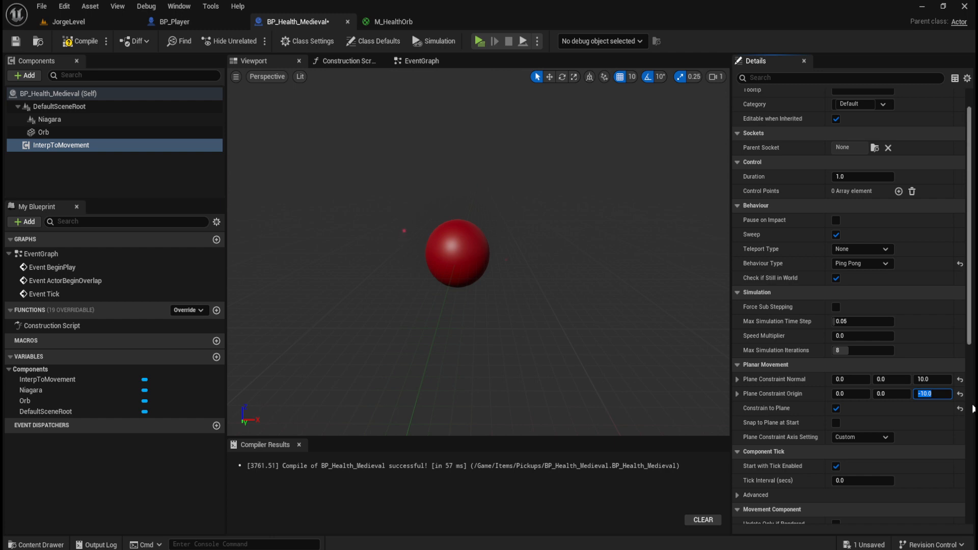
left_click(960, 379)
left_click(960, 394)
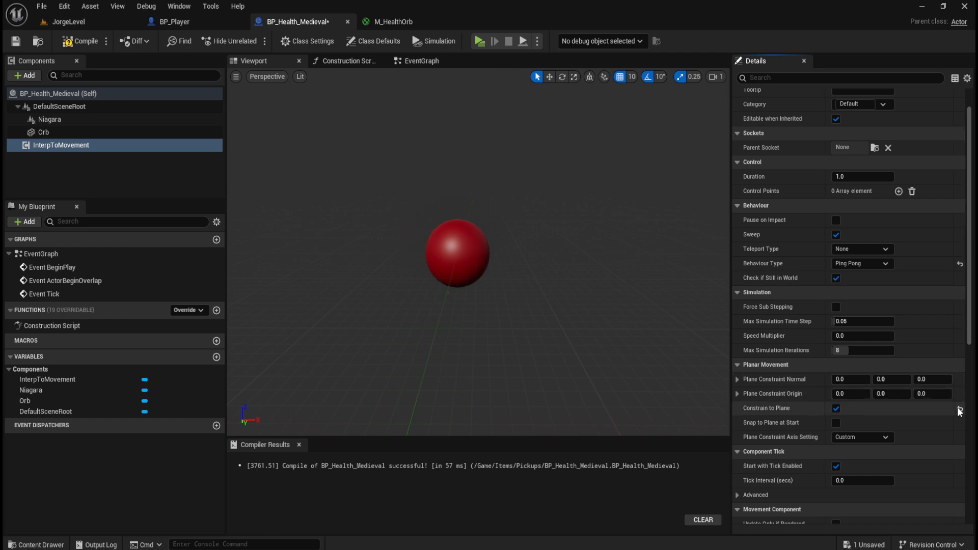
Reset Constrain to Plane to its default on the InterpToMovement component, and try Force Sub Stepping before turning it back off
left_click(960, 409)
scroll(820, 390, "up", 2)
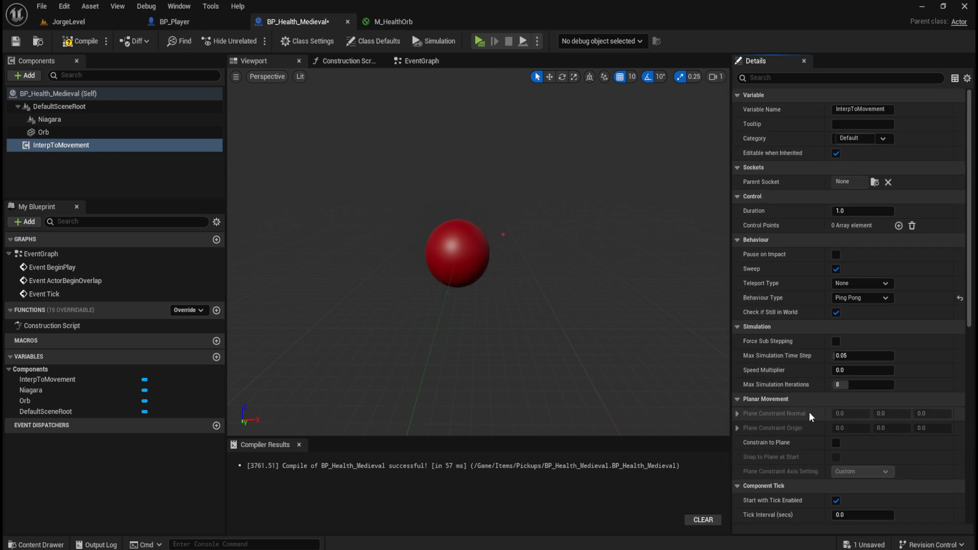
left_click(836, 342)
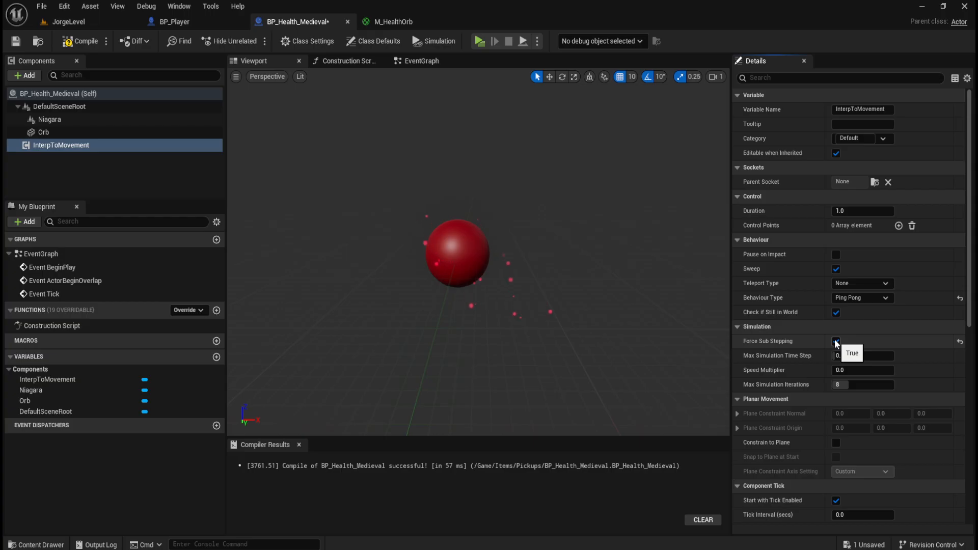
left_click(836, 341)
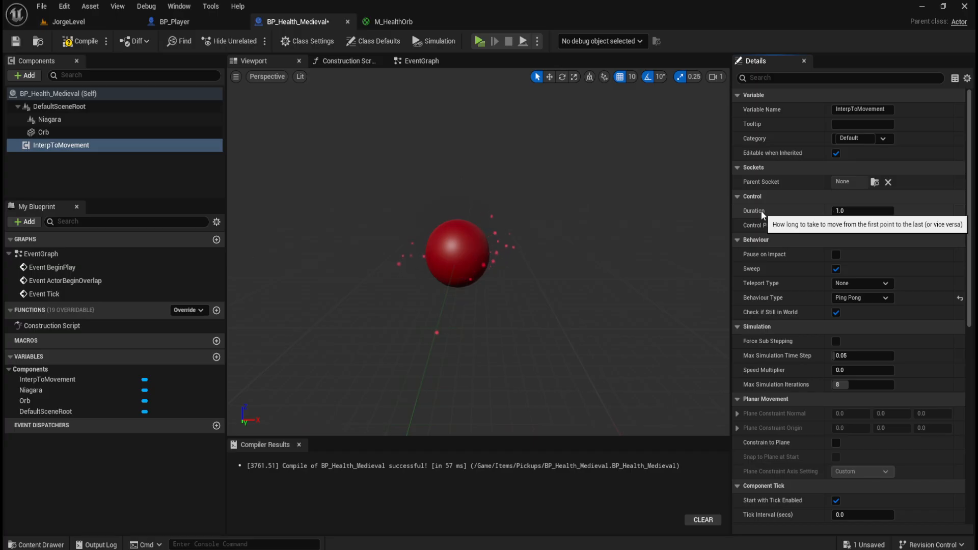
Set the InterpToMovement component's Duration to 5.0
left_click_drag(838, 211, 864, 216)
left_click(874, 213)
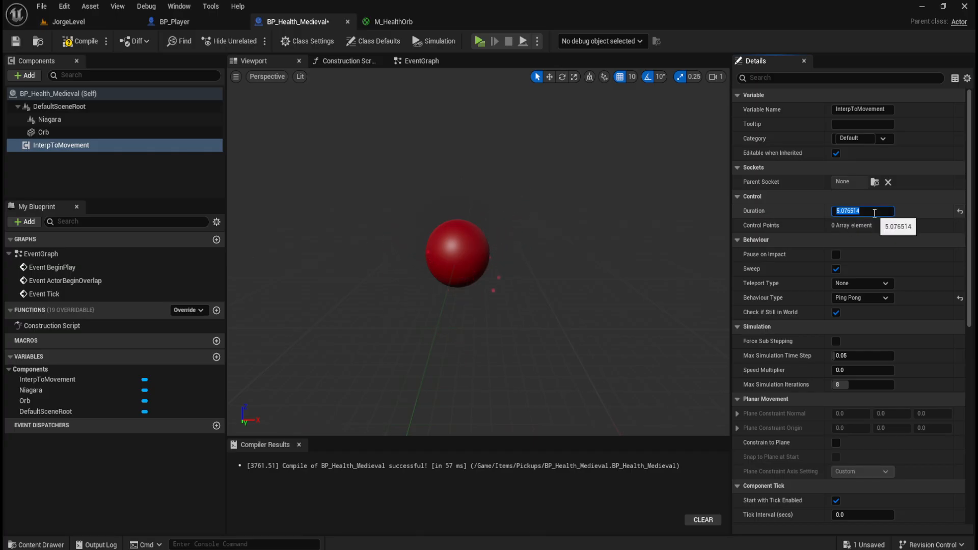
type("5")
key("Return")
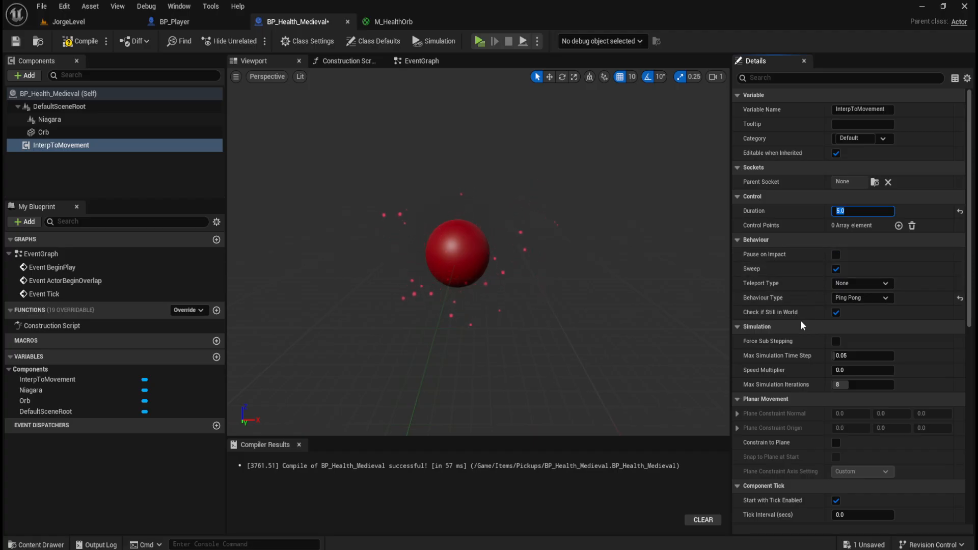
Try the One Shot Reverse Behaviour Type on the InterpToMovement component and switch it back to Ping Pong
left_click(879, 298)
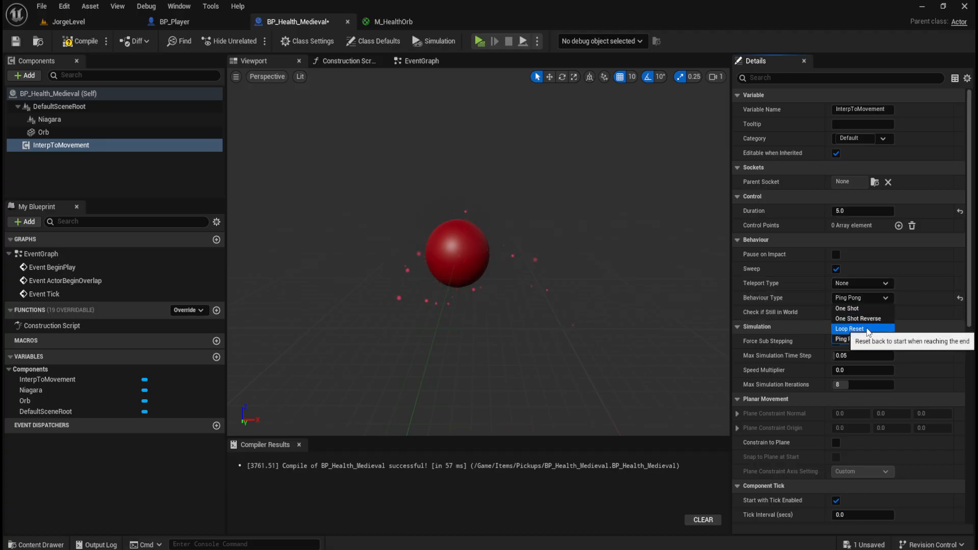
left_click(871, 318)
left_click(879, 298)
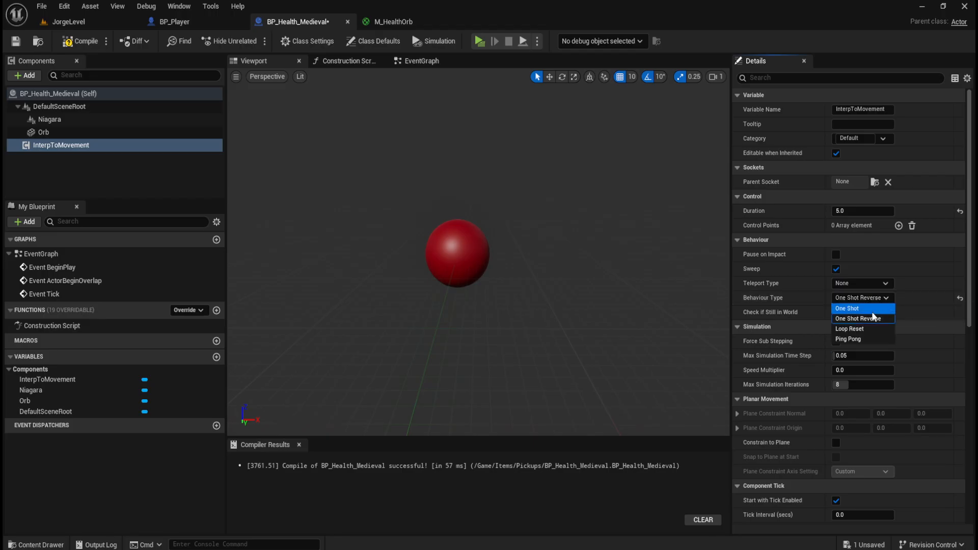
left_click(860, 340)
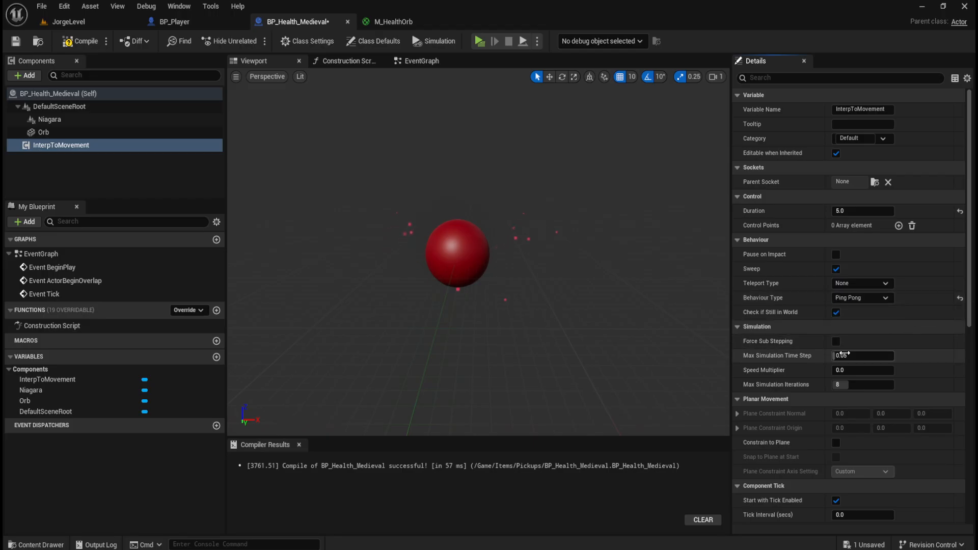
Review the InterpToMovement component's remaining settings, from Simulation and Planar Movement to Activation and Events
scroll(788, 363, "down", 10)
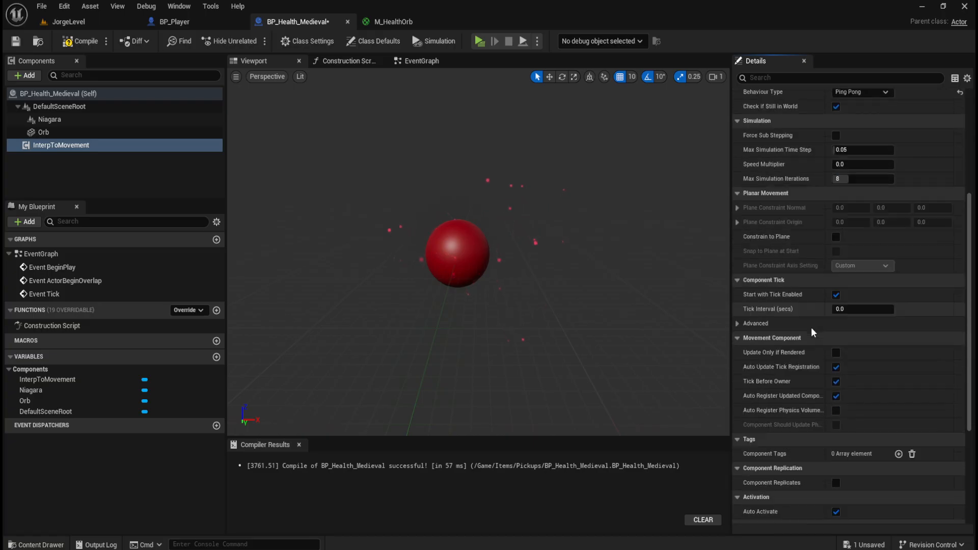
scroll(811, 331, "down", 6)
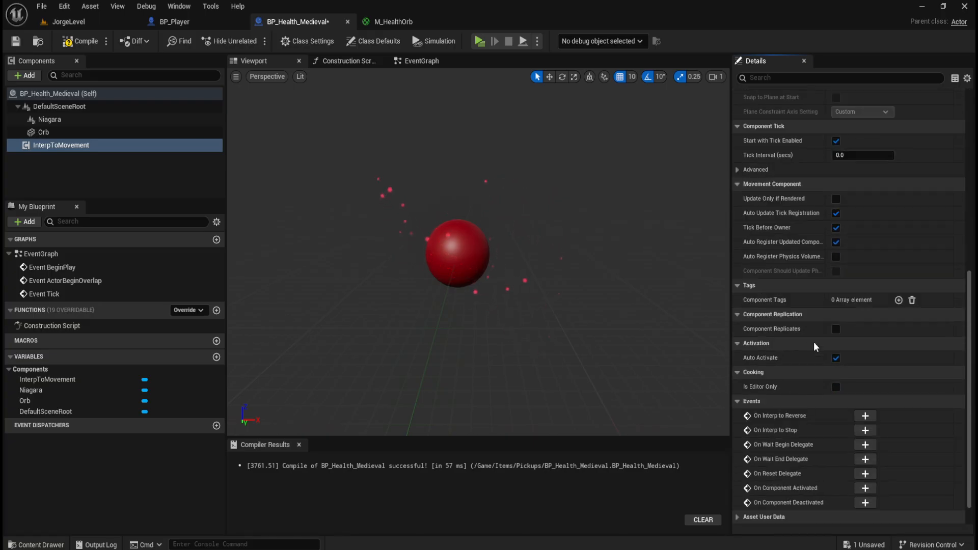
scroll(815, 341, "down", 2)
scroll(779, 346, "up", 3)
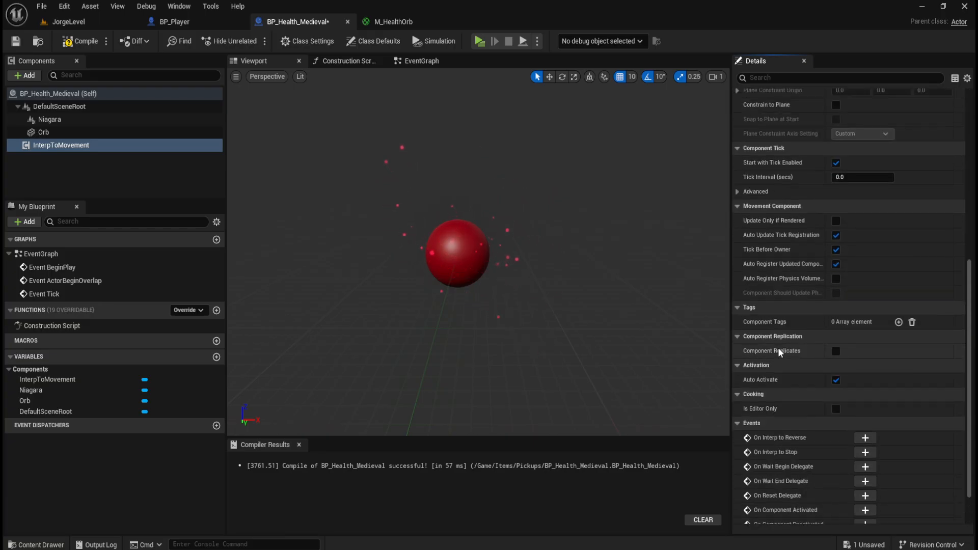
scroll(780, 352, "up", 3)
scroll(783, 351, "up", 5)
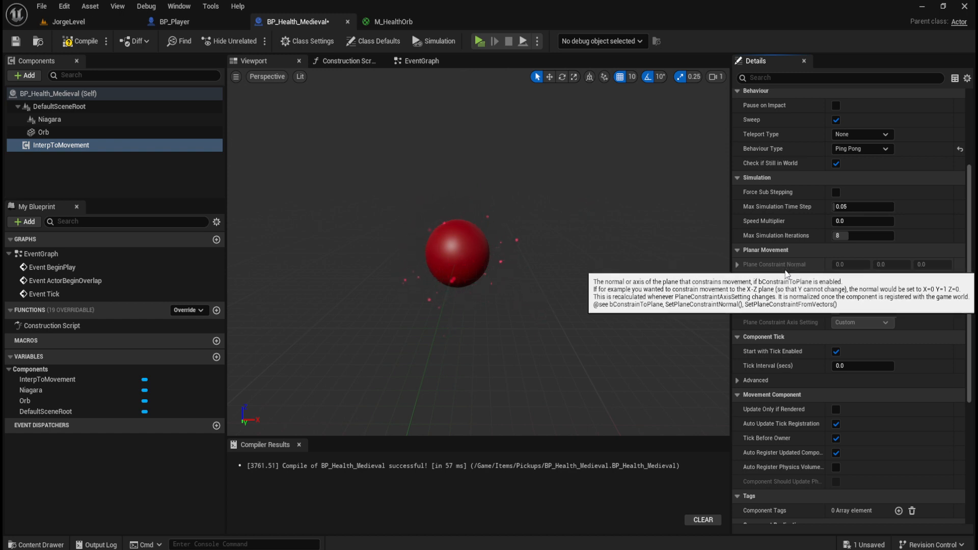
scroll(833, 346, "up", 3)
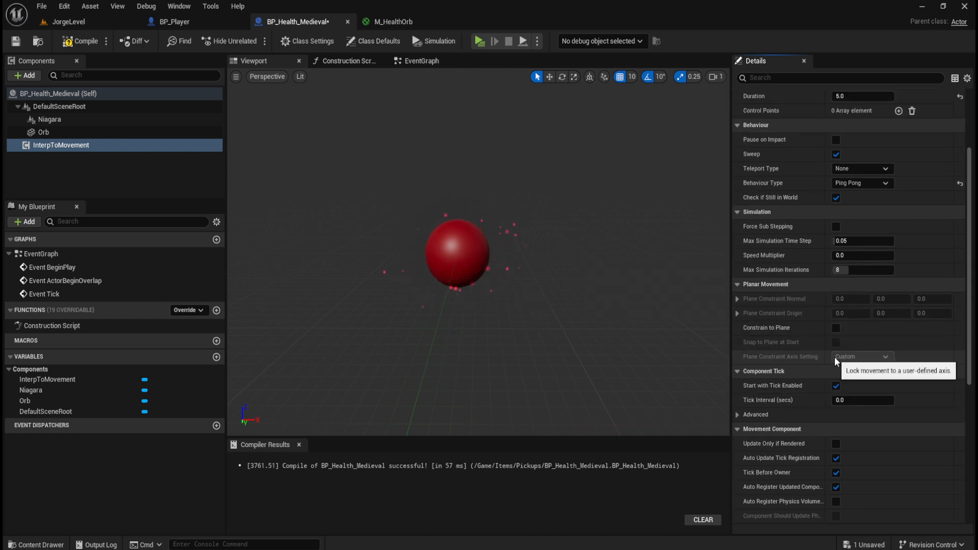
Browse the addable components down to the Movement category, examine Interp To Movement, and return to the existing component's settings
left_click(25, 75)
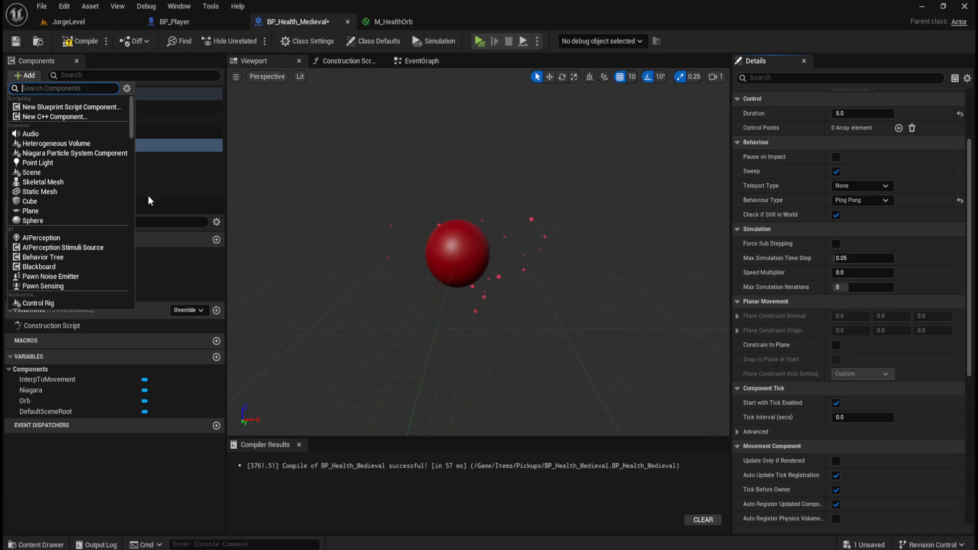
scroll(97, 188, "down", 5)
scroll(101, 185, "down", 10)
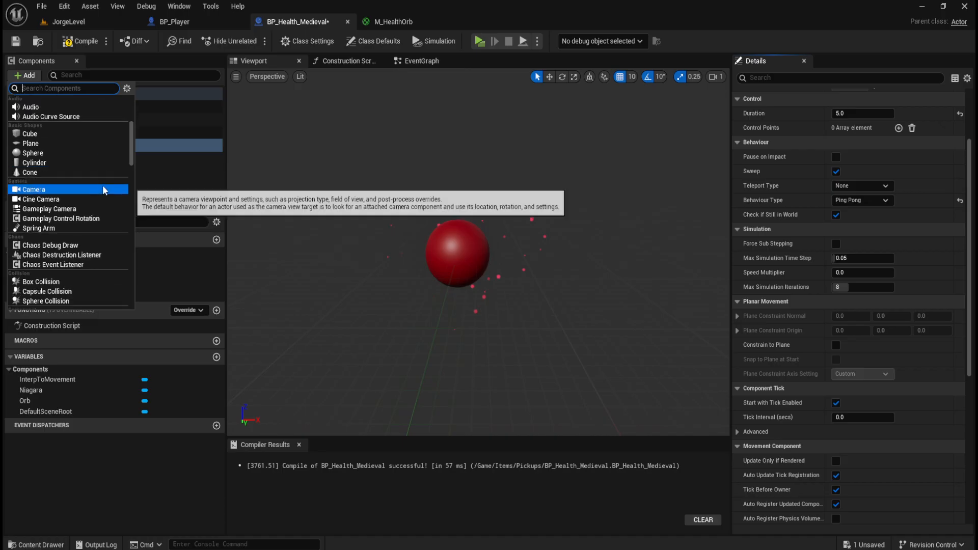
scroll(107, 185, "down", 4)
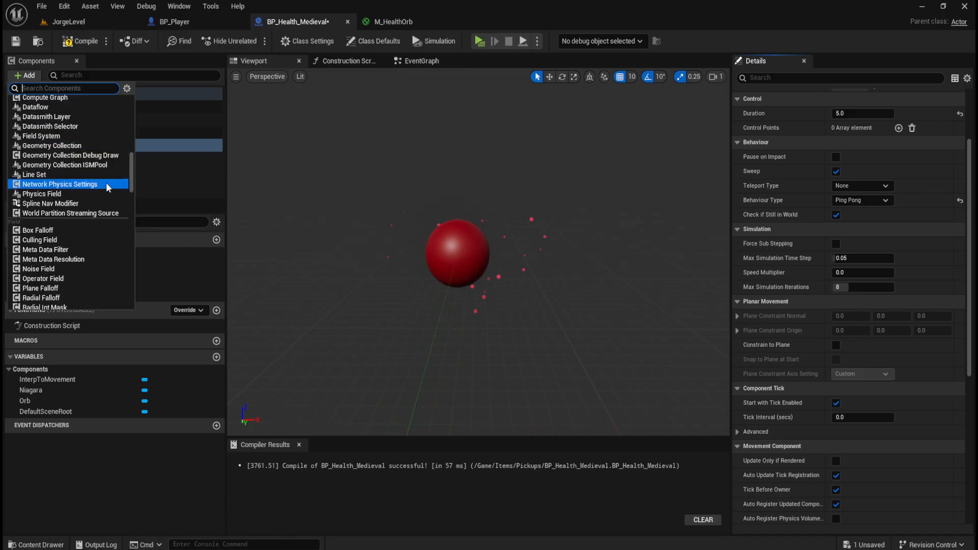
scroll(107, 187, "down", 7)
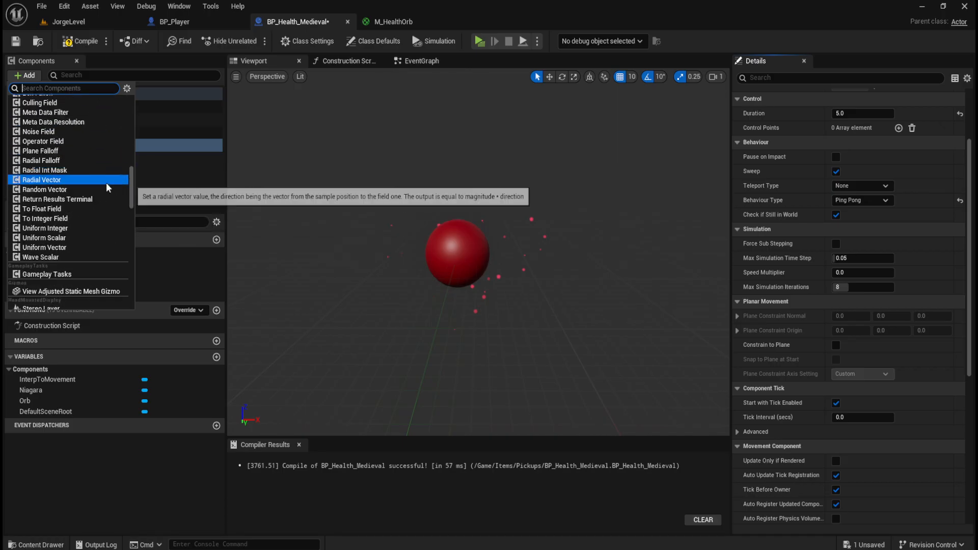
scroll(106, 183, "down", 5)
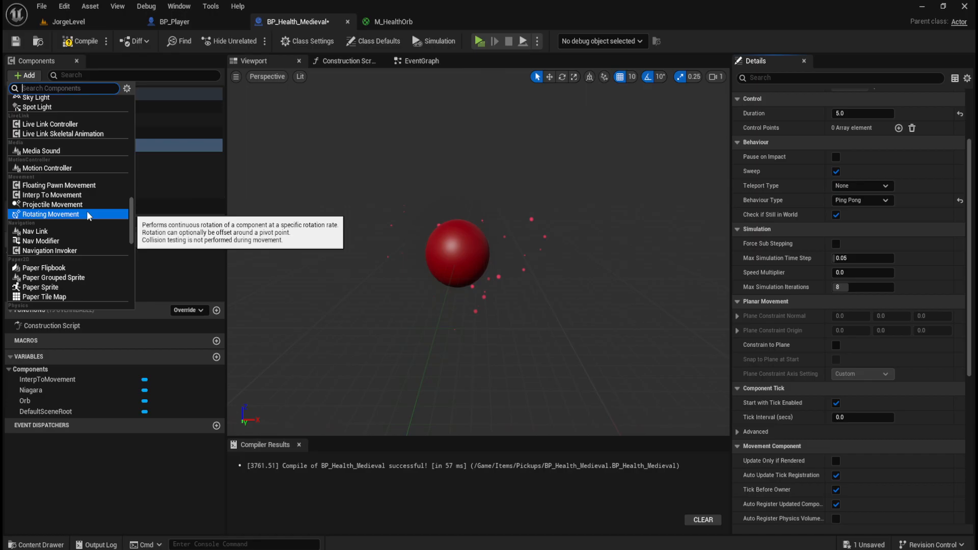
scroll(89, 215, "down", 3)
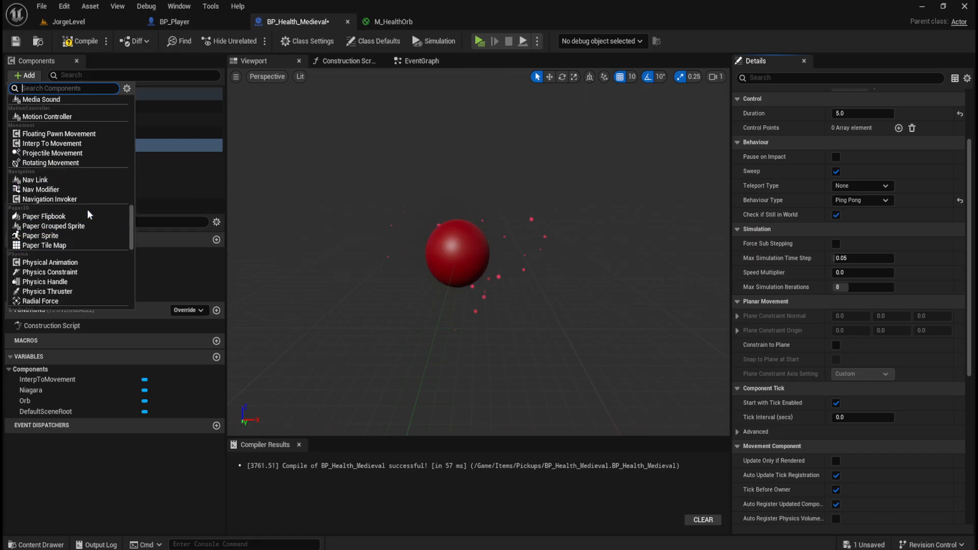
scroll(88, 214, "up", 3)
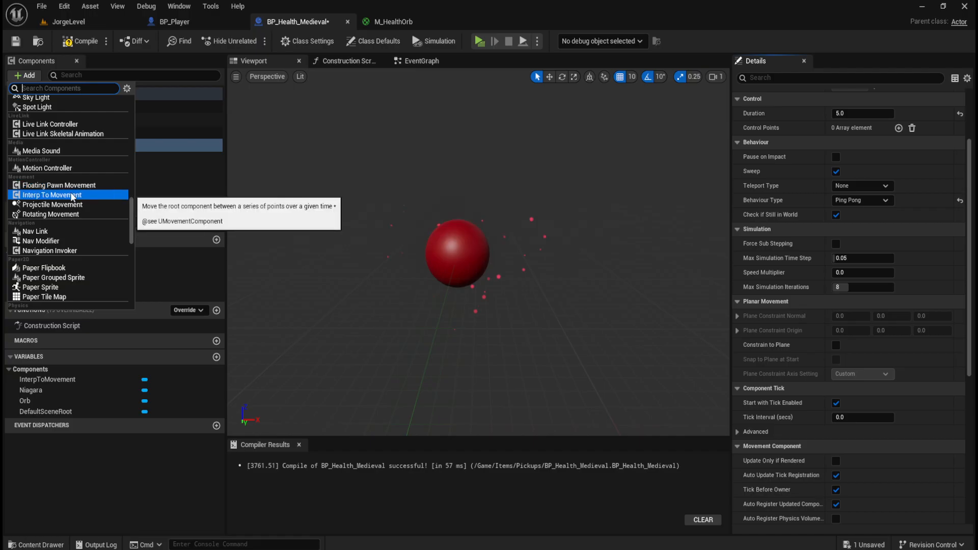
left_click(73, 196)
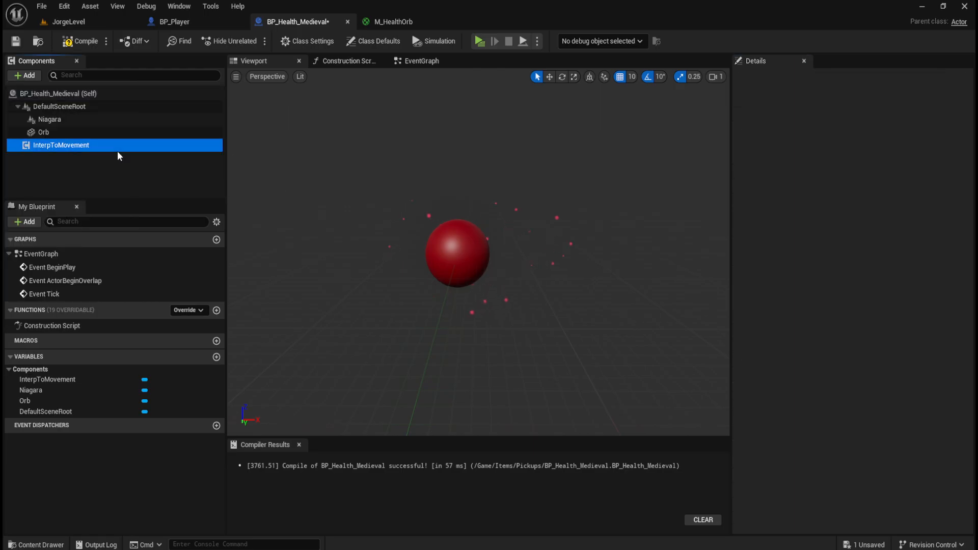
scroll(766, 213, "up", 4)
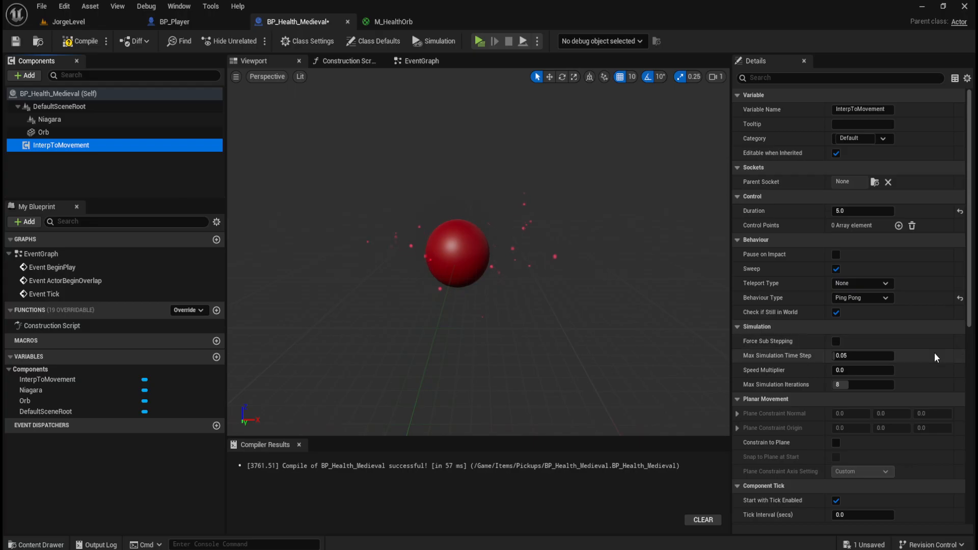
Delete the default BeginPlay, ActorBeginOverlap and Tick event nodes from the blueprint's event graph
left_click(418, 61)
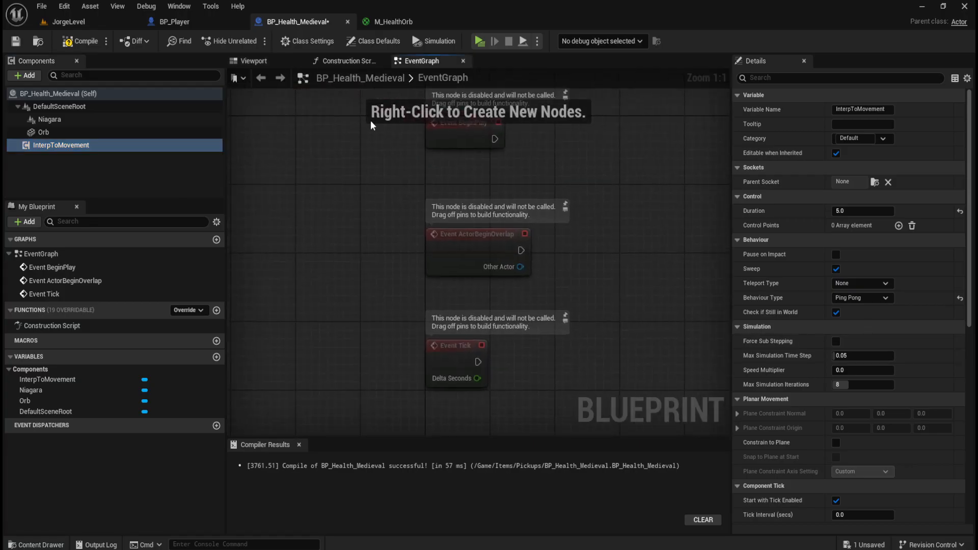
left_click_drag(371, 122, 521, 375)
key("Delete")
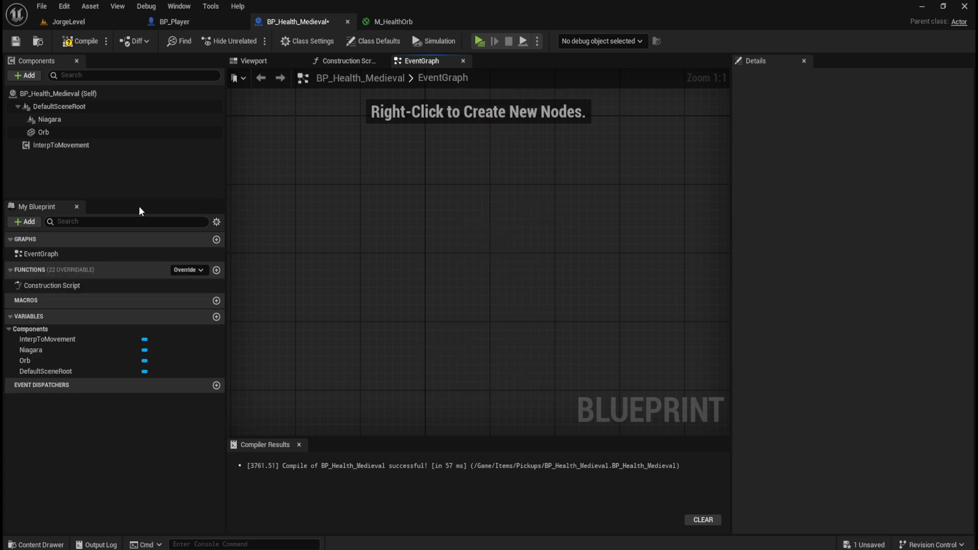
Try an Interp to Movement reference node in the empty event graph, delete it, and reselect the component in the viewport
left_click_drag(40, 146, 472, 229)
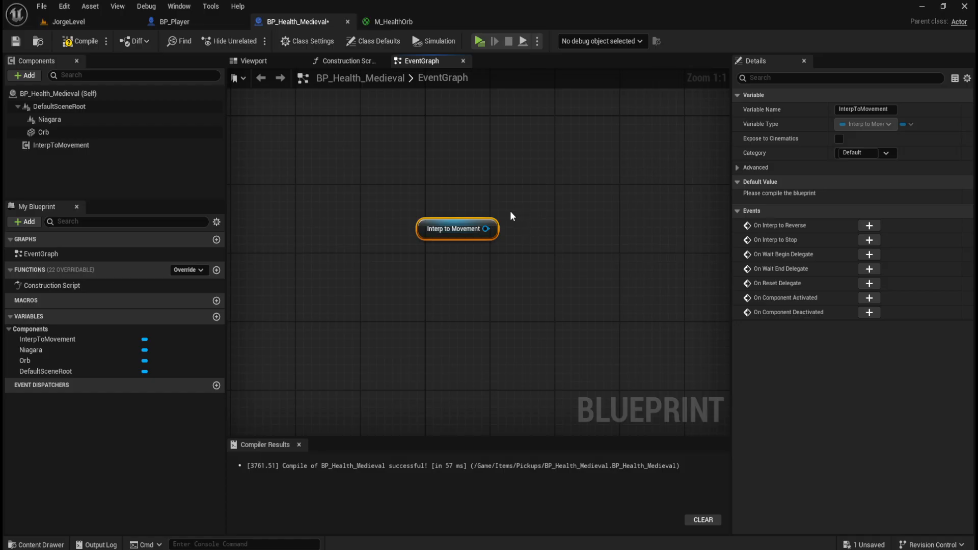
left_click_drag(518, 211, 404, 256)
left_click_drag(404, 256, 405, 254)
key("Delete")
left_click(254, 61)
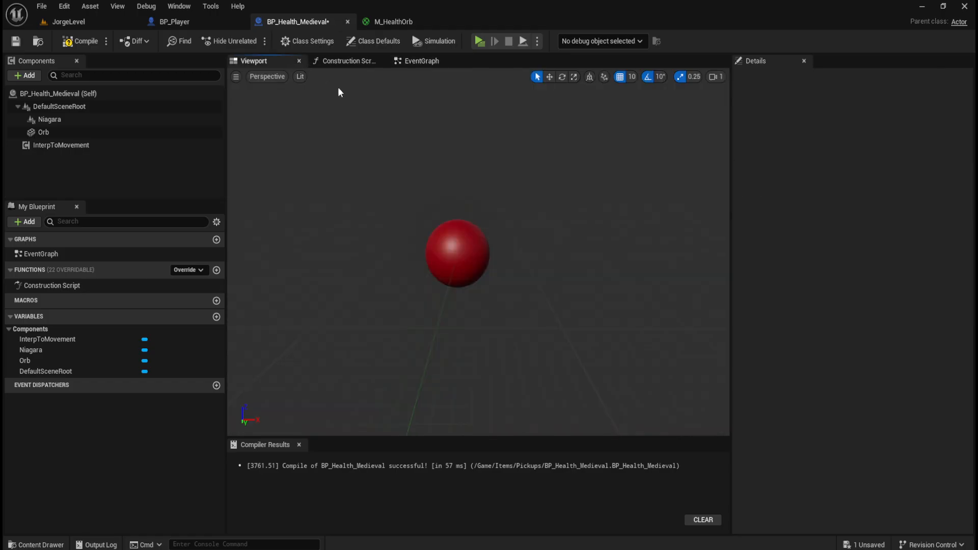
left_click(114, 149)
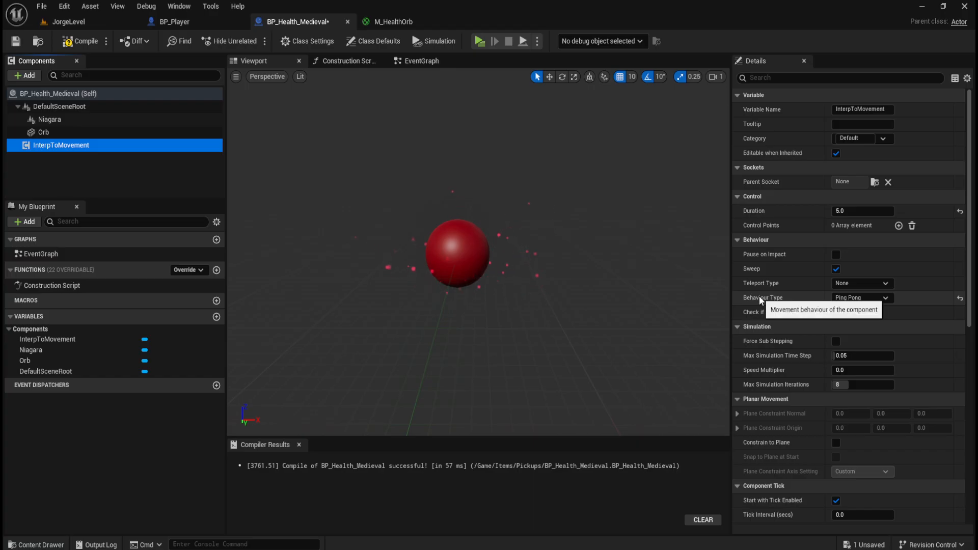
Add an Event BeginPlay node to the event graph and move it slightly to the left
left_click(398, 63)
right_click(468, 237)
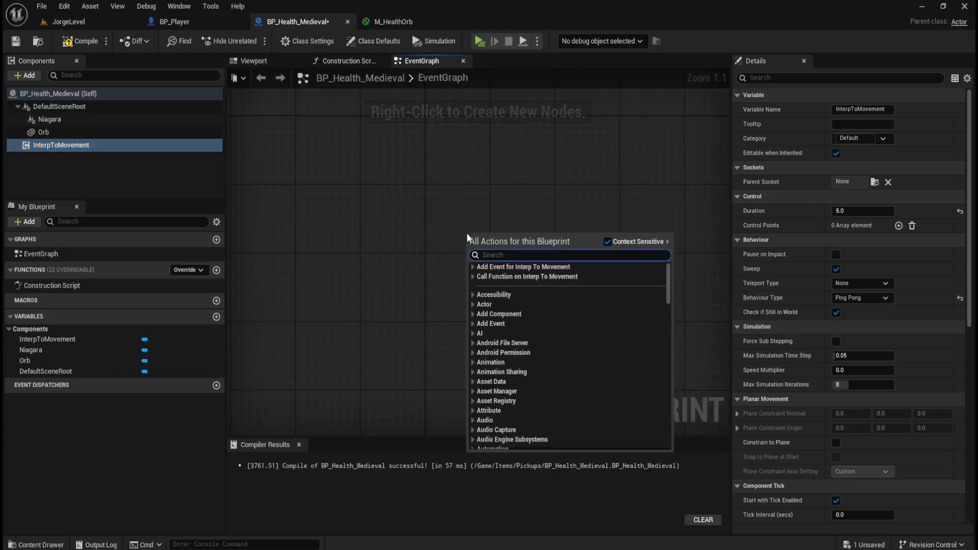
type("begin")
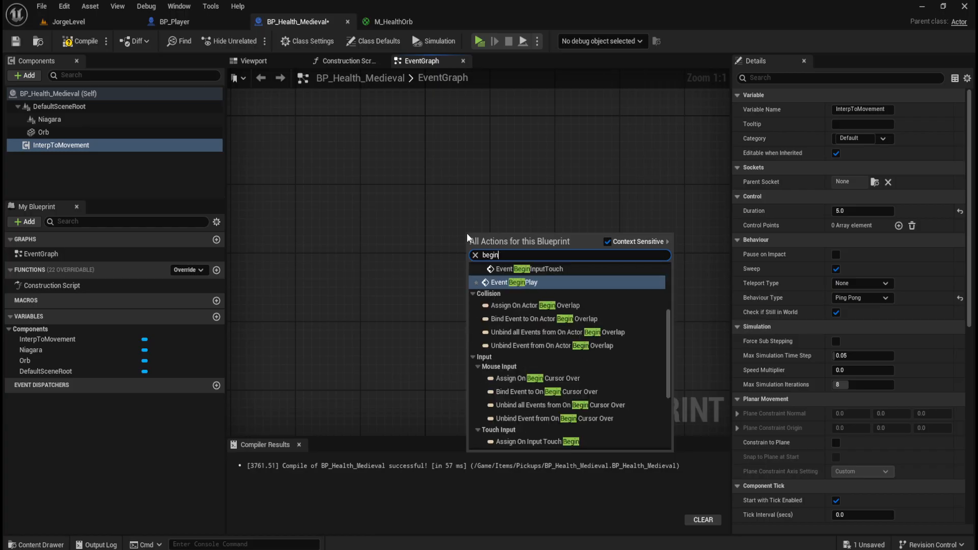
key("Return")
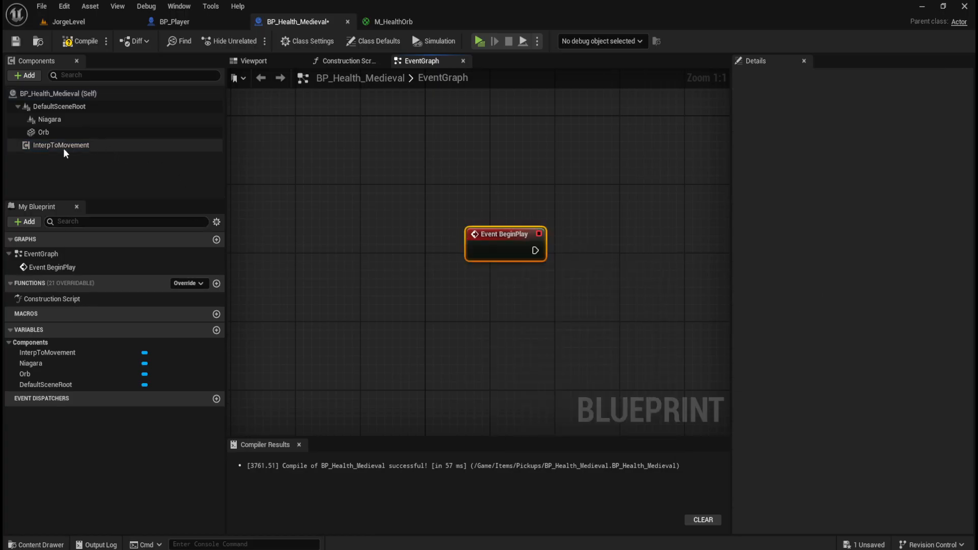
left_click_drag(505, 234, 423, 234)
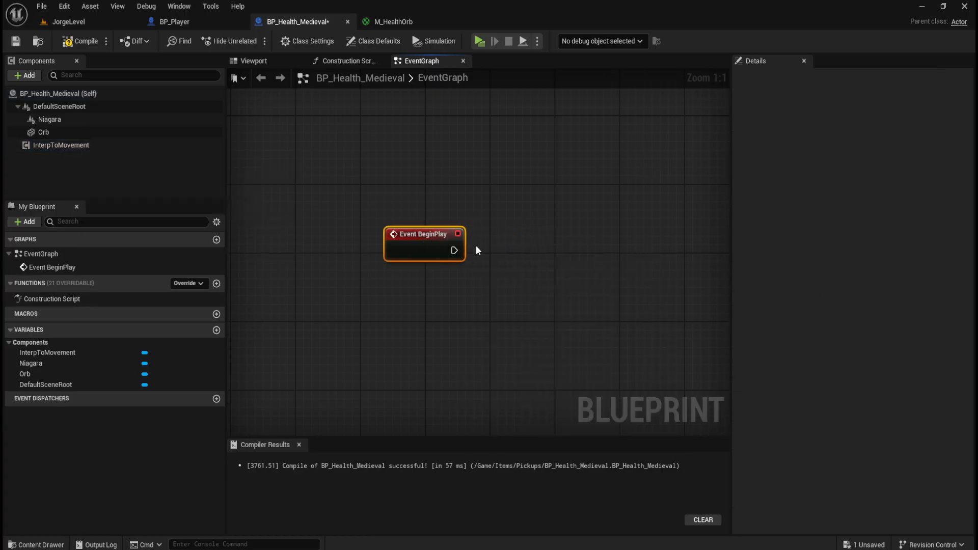
Place an Interp to Movement reference below the Event BeginPlay node and compile the blueprint
left_click_drag(55, 146, 443, 282)
left_click_drag(511, 289, 541, 264)
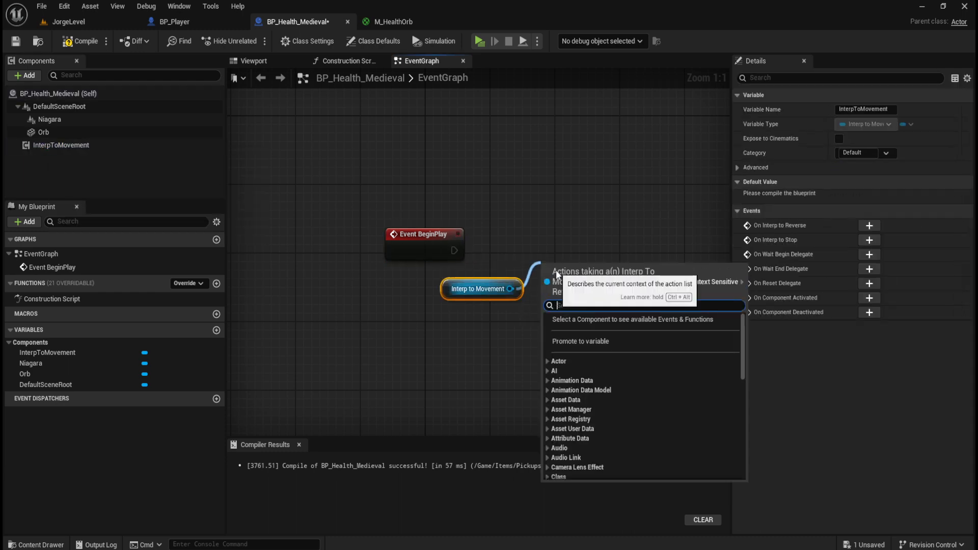
scroll(655, 347, "down", 10)
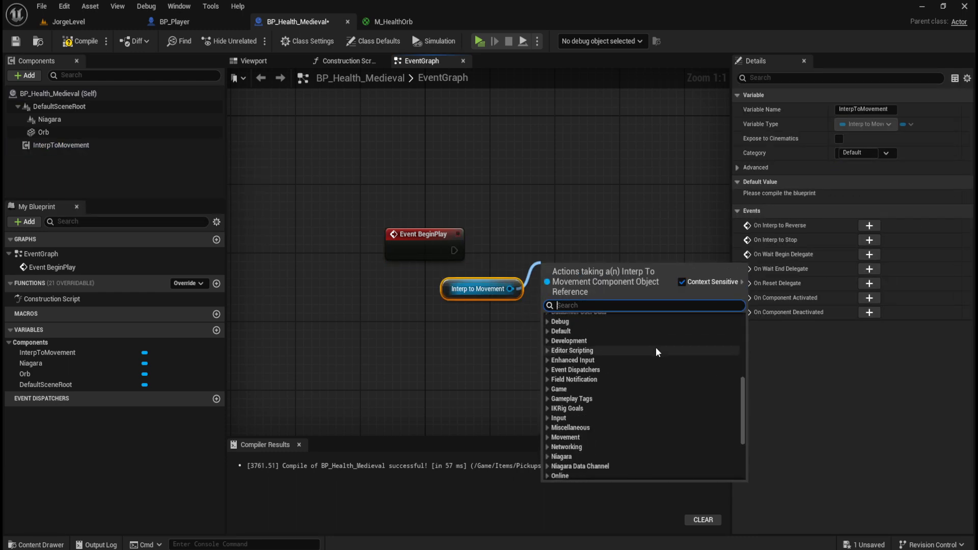
key("Escape")
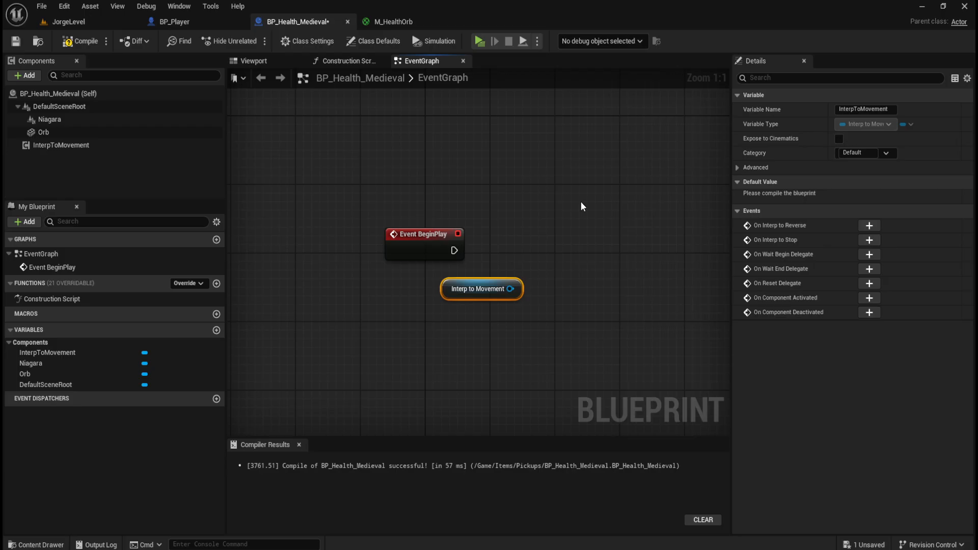
left_click(91, 43)
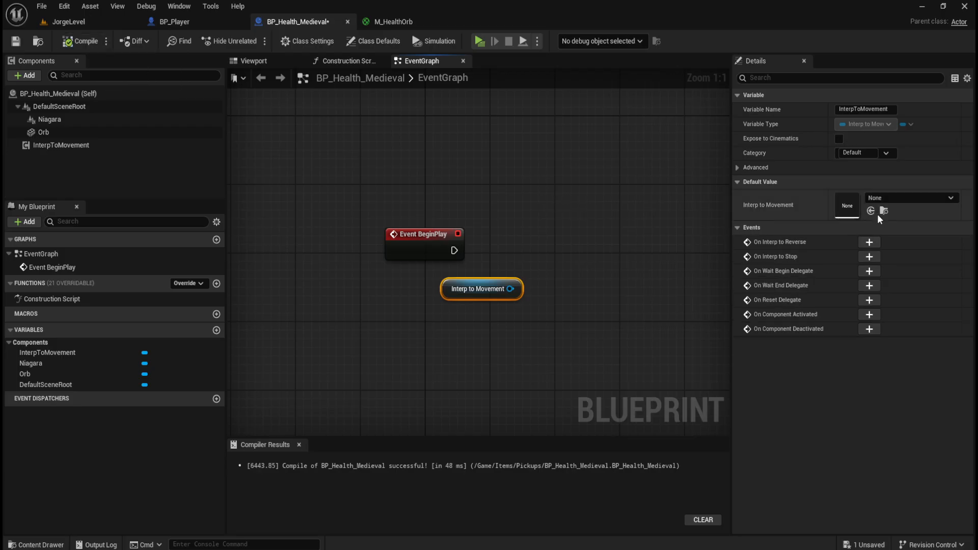
Delete the Interp to Movement reference node from the event graph and compile the blueprint with the InterpToMovement component selected
left_click(912, 196)
left_click(591, 205)
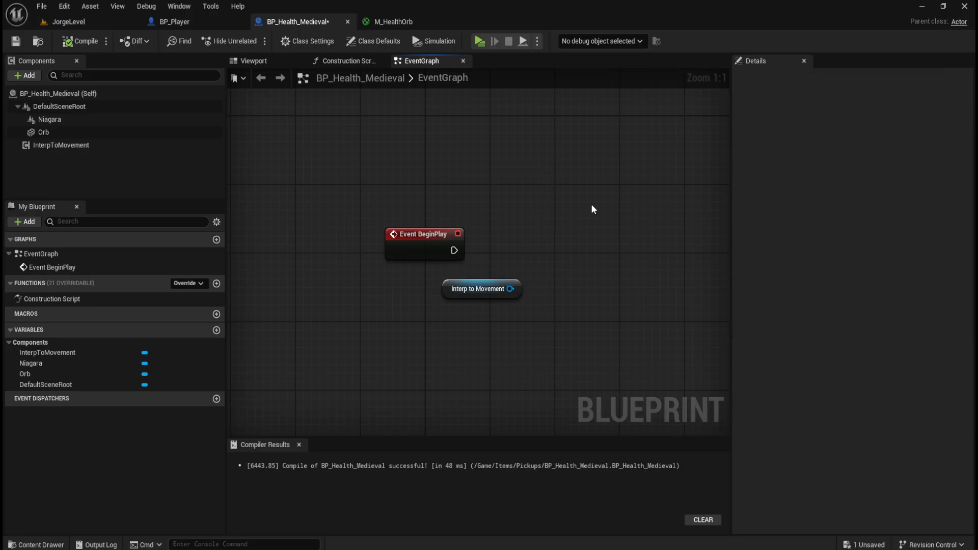
left_click(517, 284)
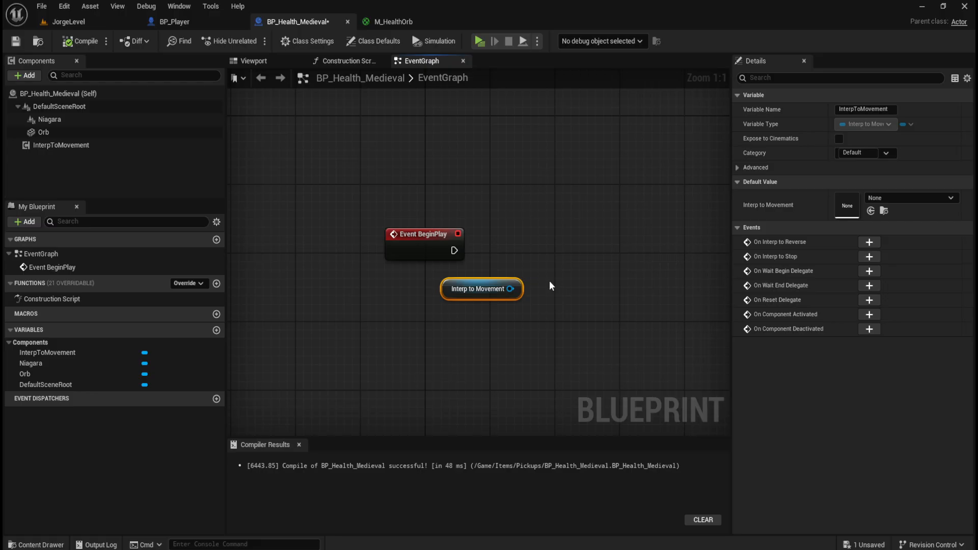
key("Delete")
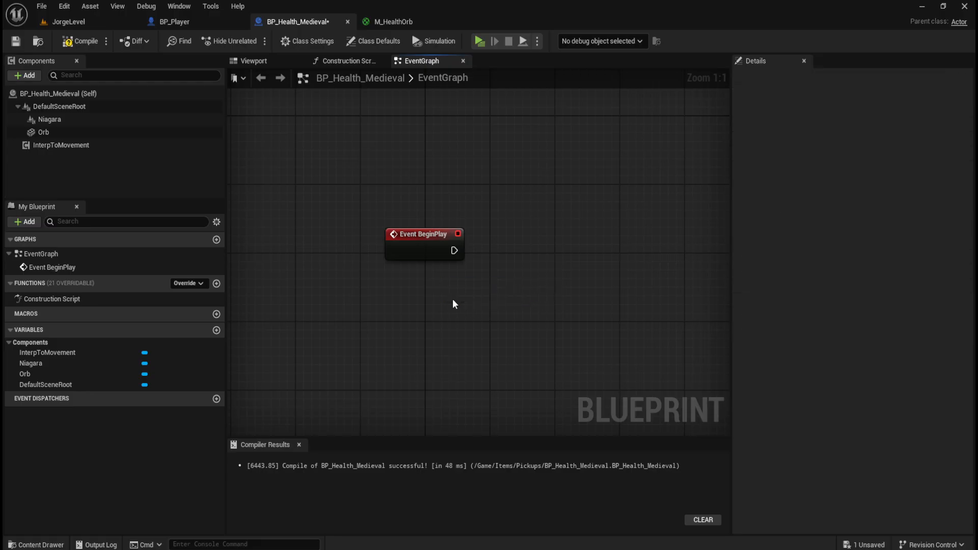
left_click(50, 145)
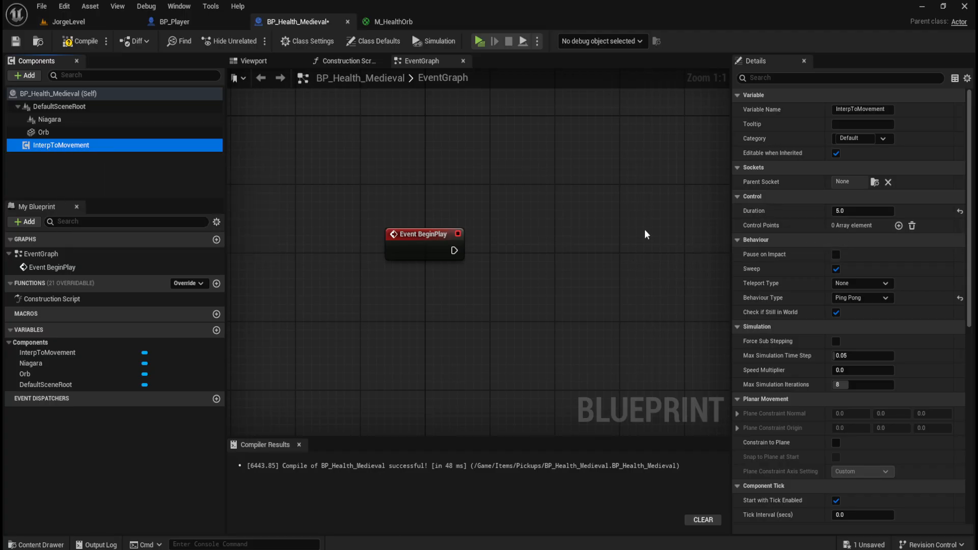
left_click(81, 41)
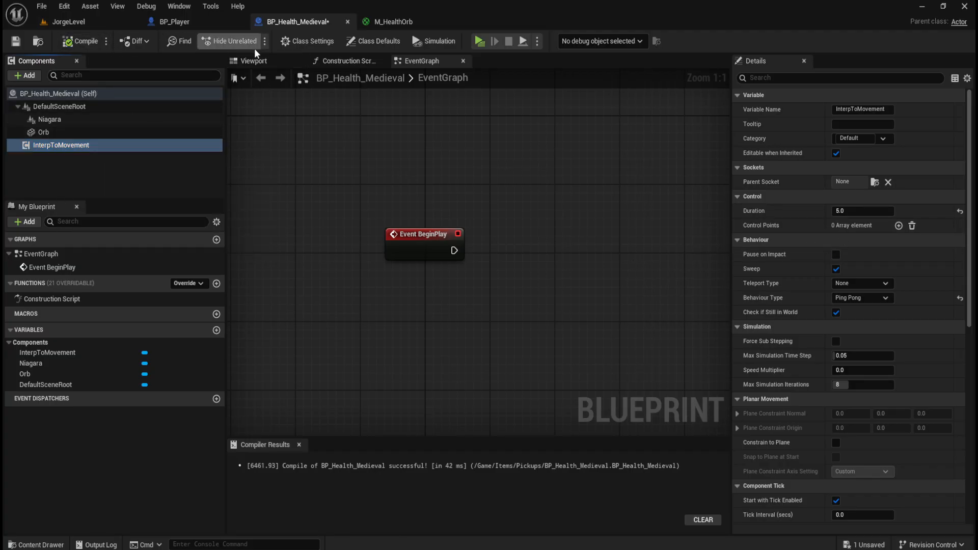
Examine the orb and its particles in the viewport and review the Niagara component's settings
left_click(252, 61)
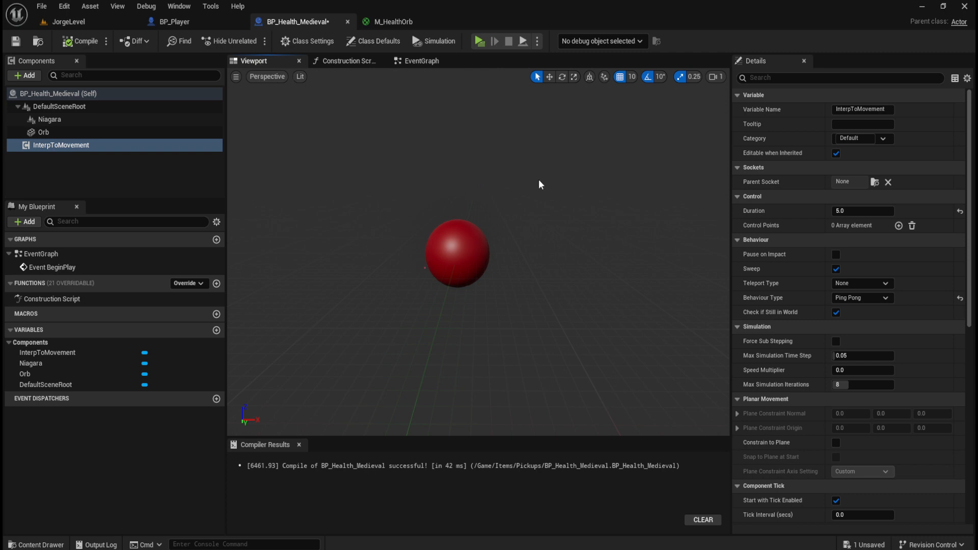
scroll(530, 181, "down", 1)
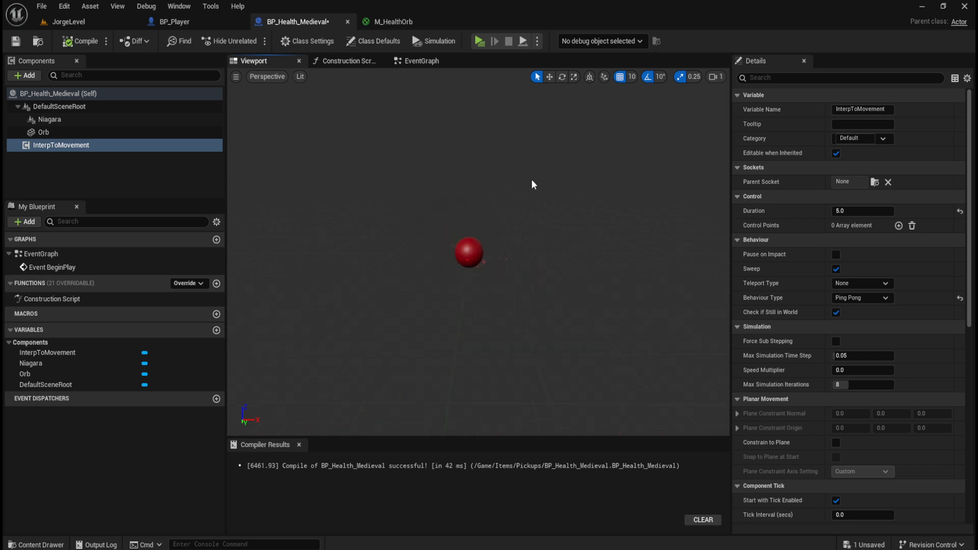
scroll(520, 193, "up", 5)
scroll(518, 194, "down", 5)
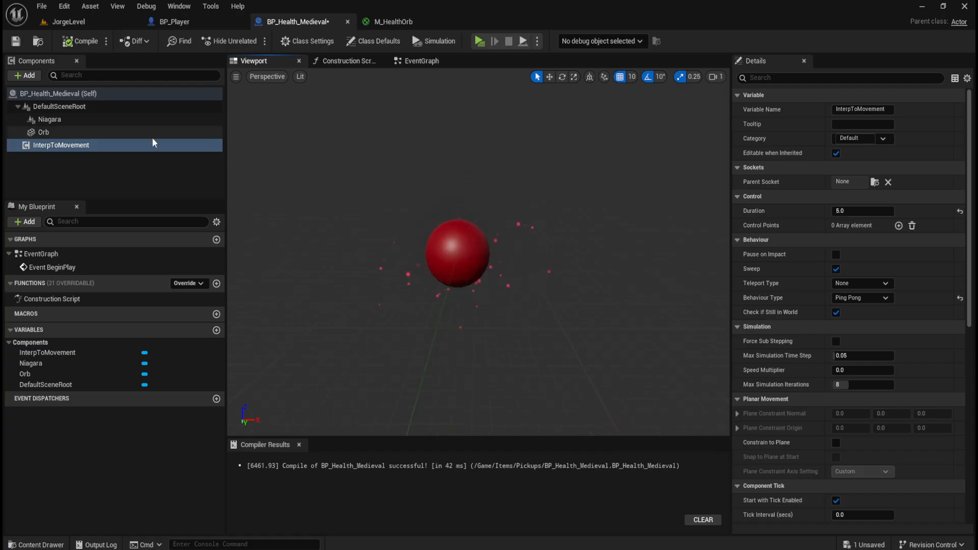
left_click(158, 125)
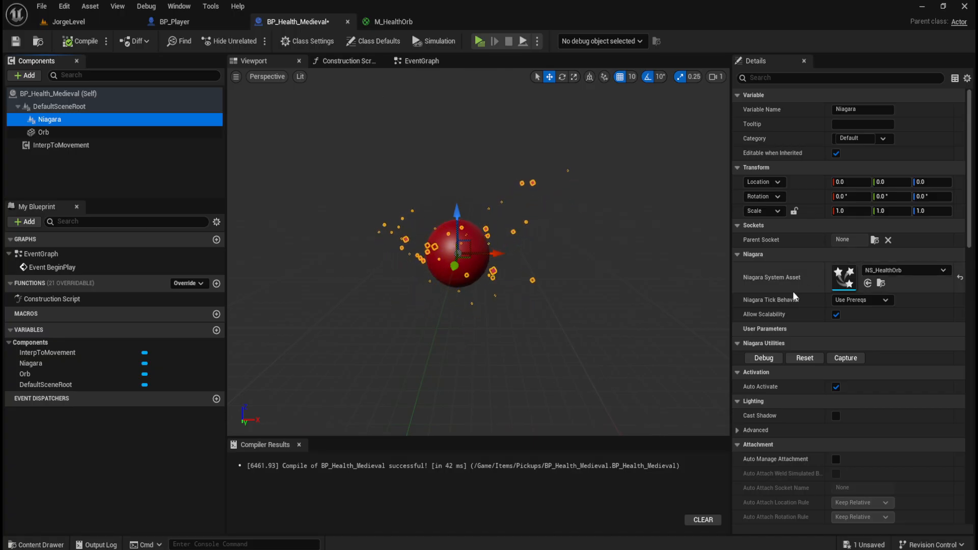
scroll(835, 275, "down", 3)
scroll(805, 265, "down", 4)
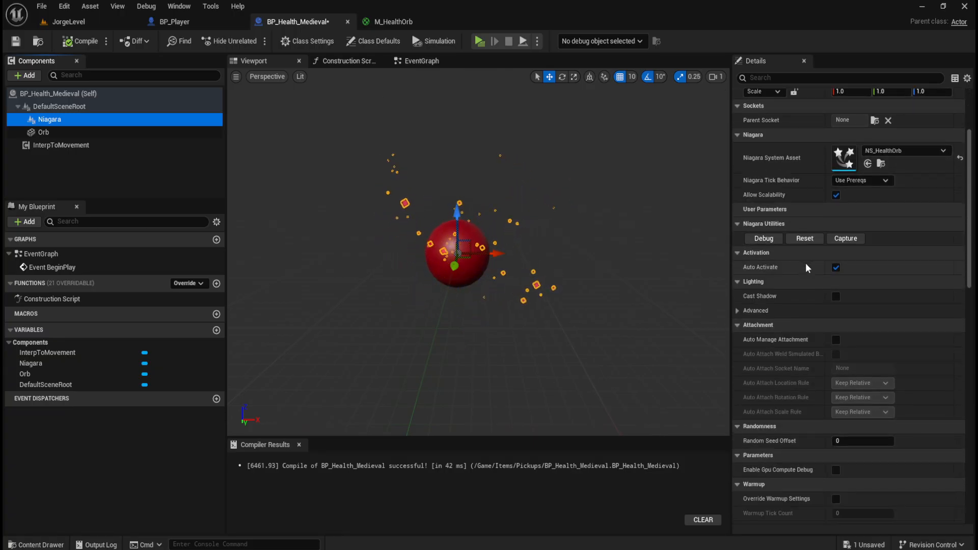
scroll(805, 263, "down", 11)
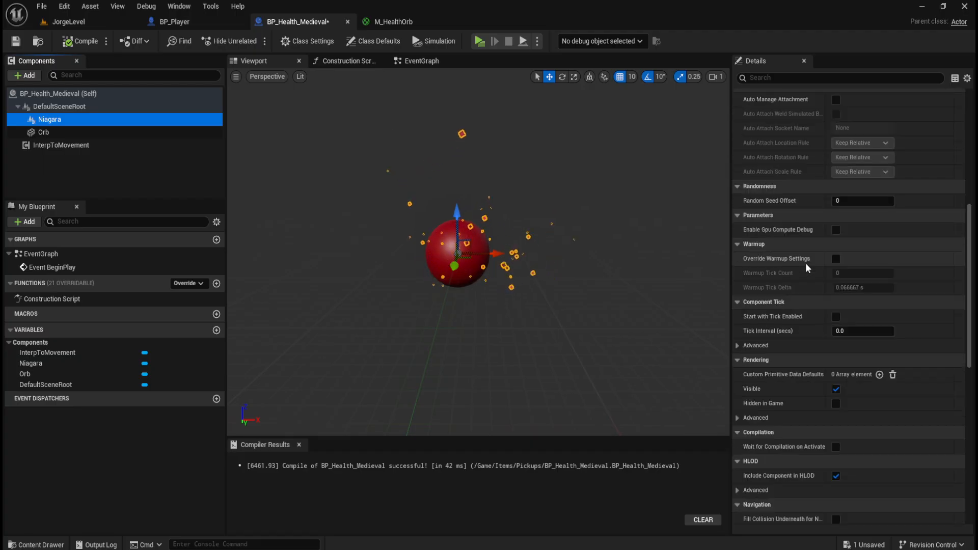
scroll(805, 263, "down", 8)
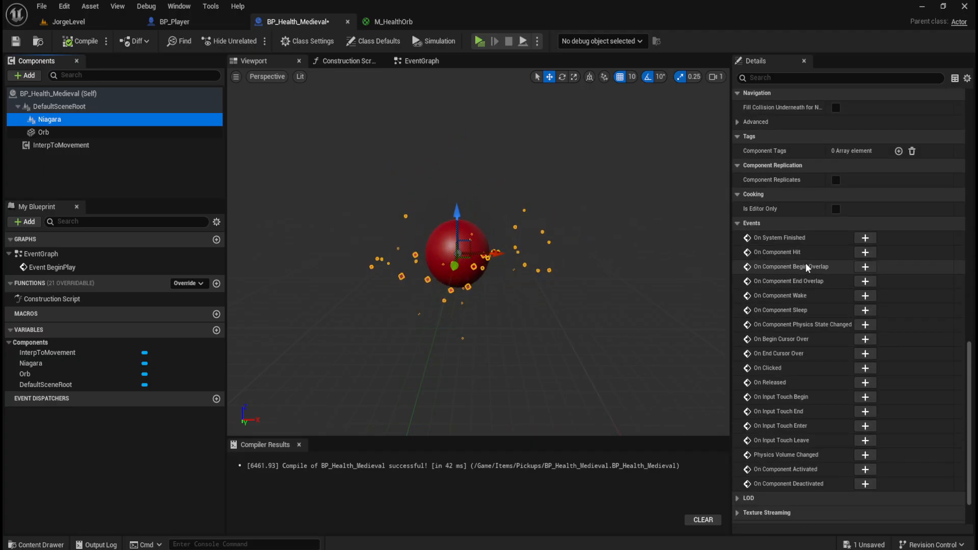
scroll(805, 263, "up", 3)
scroll(806, 263, "up", 13)
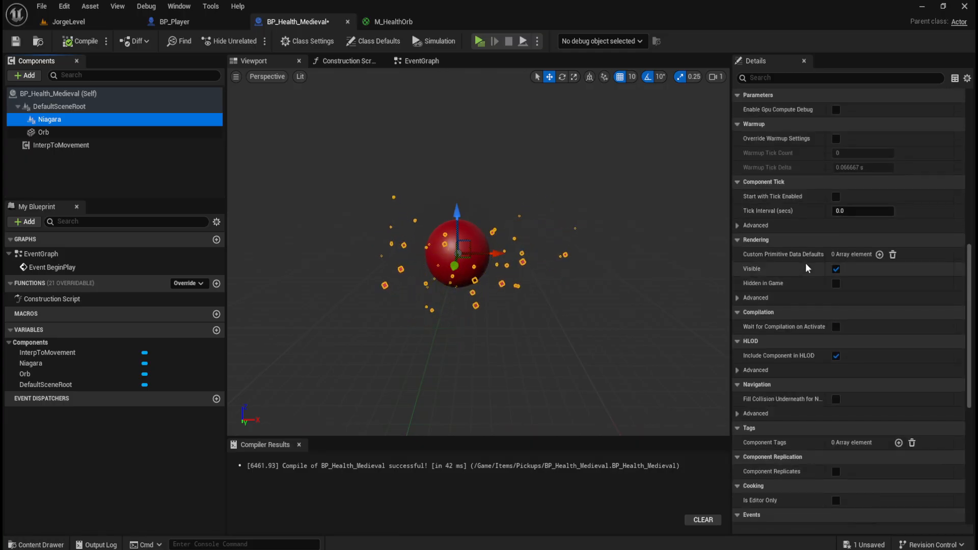
scroll(805, 263, "up", 9)
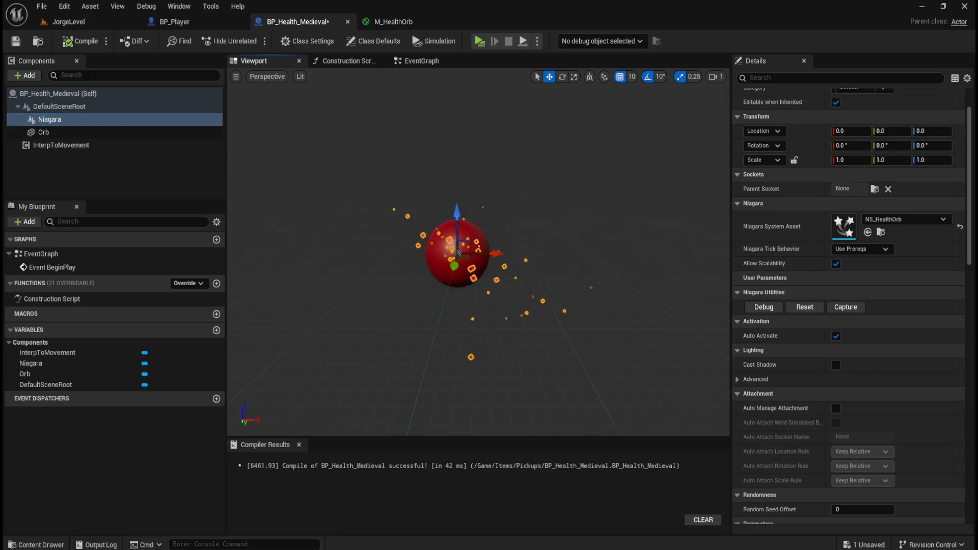
Review the InterpToMovement component's control, behaviour, simulation, planar movement and tick settings
left_click(96, 152)
left_click(104, 146)
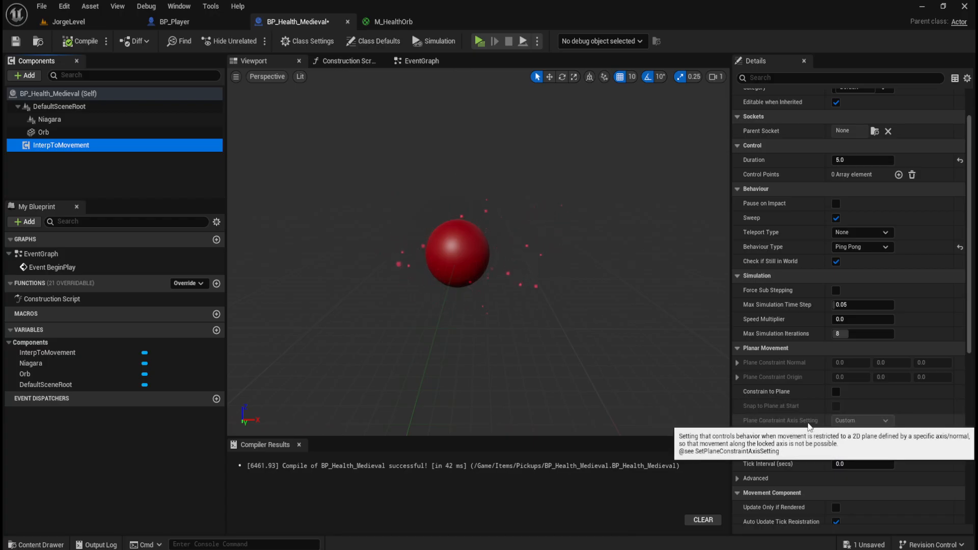
left_click(66, 145)
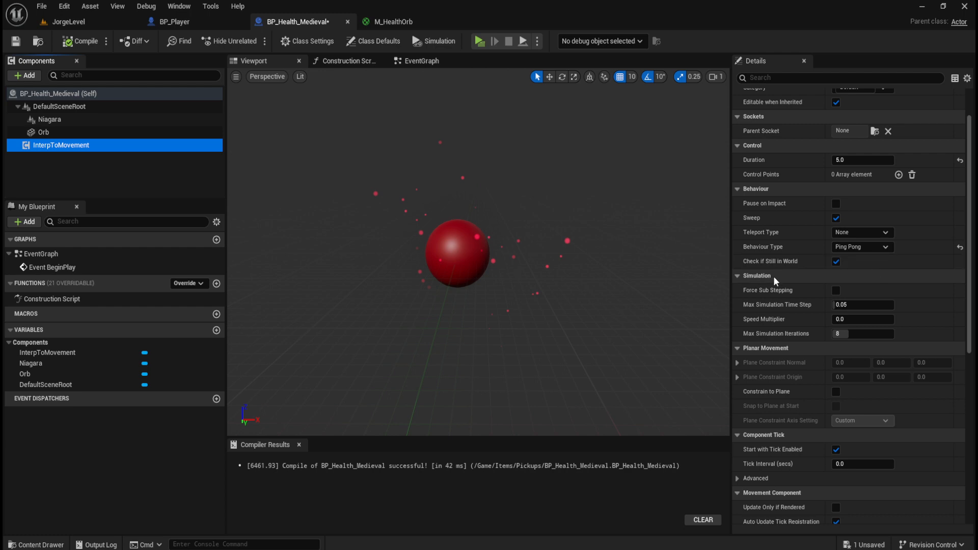
scroll(802, 320, "up", 3)
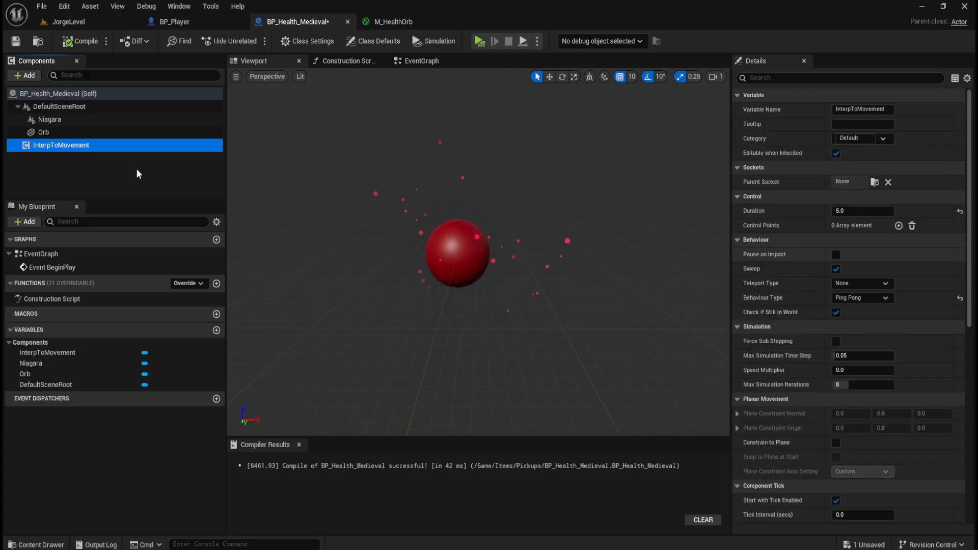
left_click(61, 135)
left_click(62, 143)
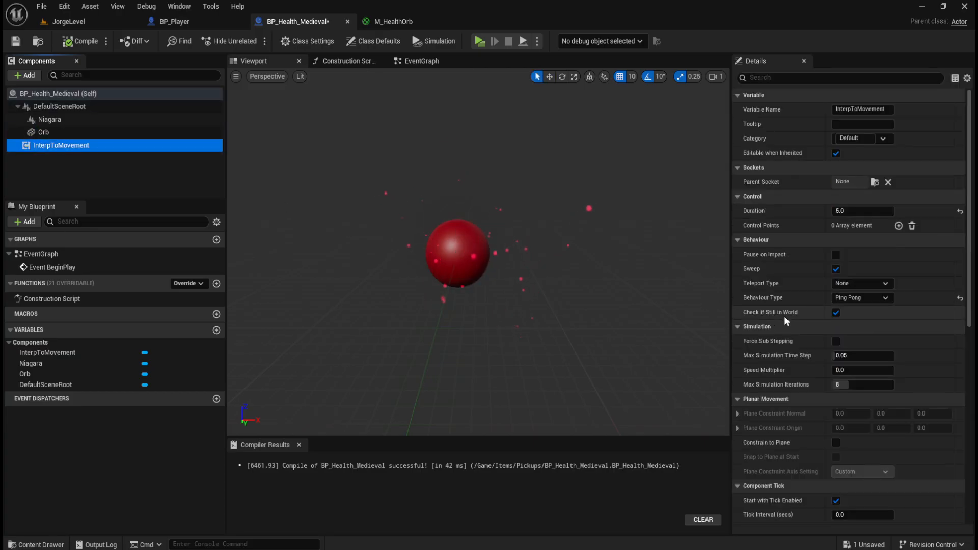
scroll(802, 375, "down", 4)
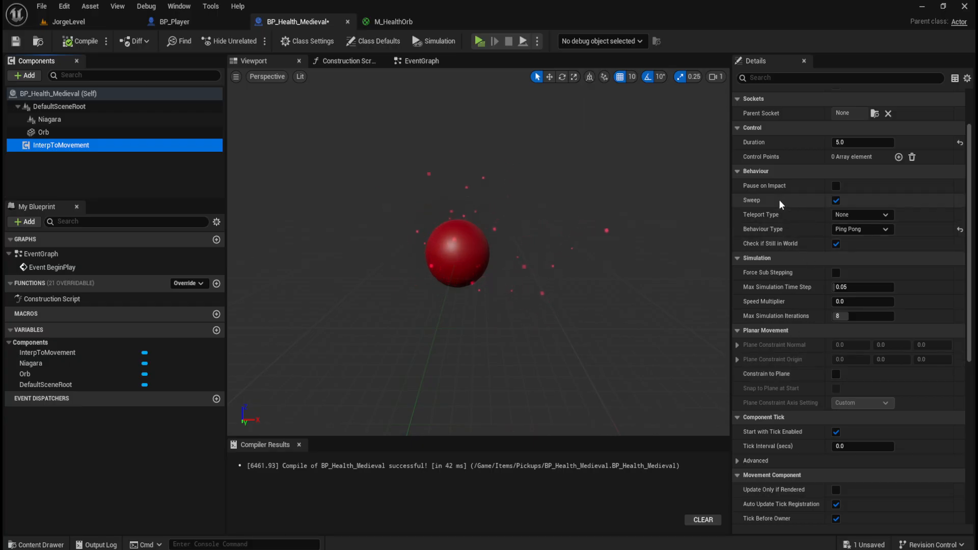
mouse_move(758, 203)
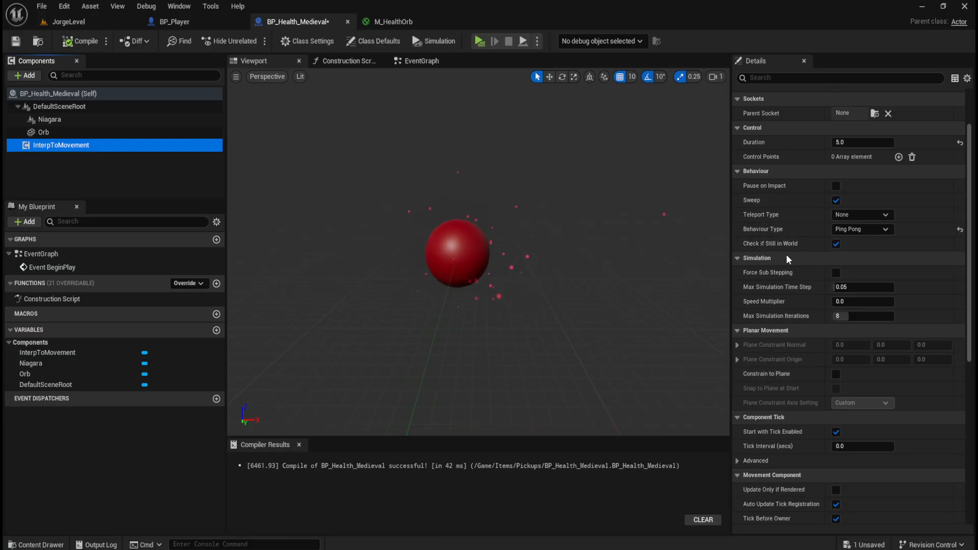
mouse_move(771, 231)
scroll(787, 280, "down", 5)
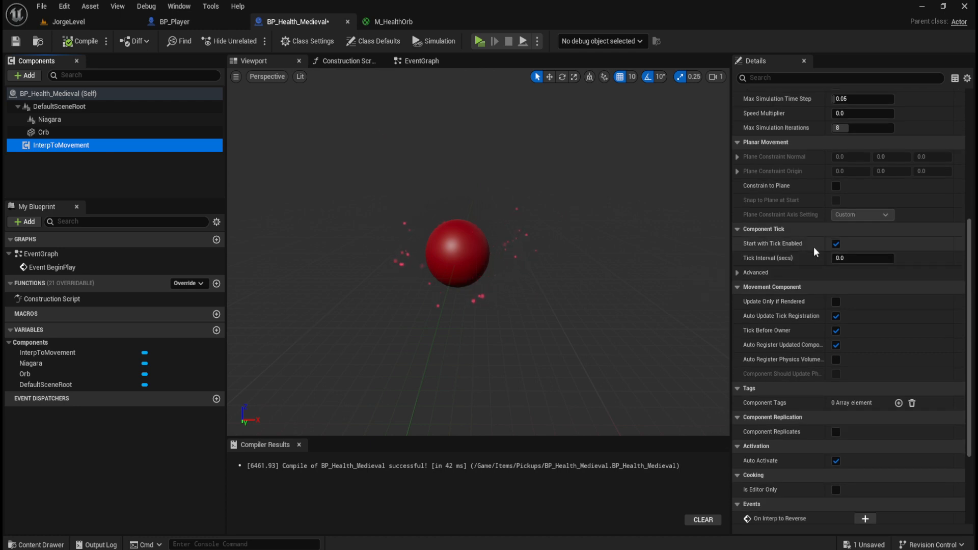
scroll(810, 253, "up", 2)
left_click(739, 342)
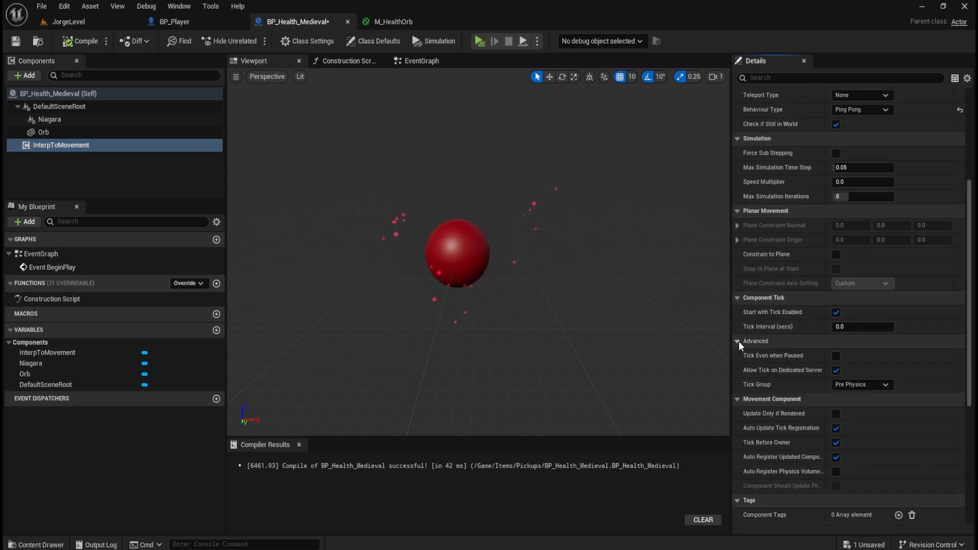
left_click(739, 342)
scroll(765, 337, "up", 2)
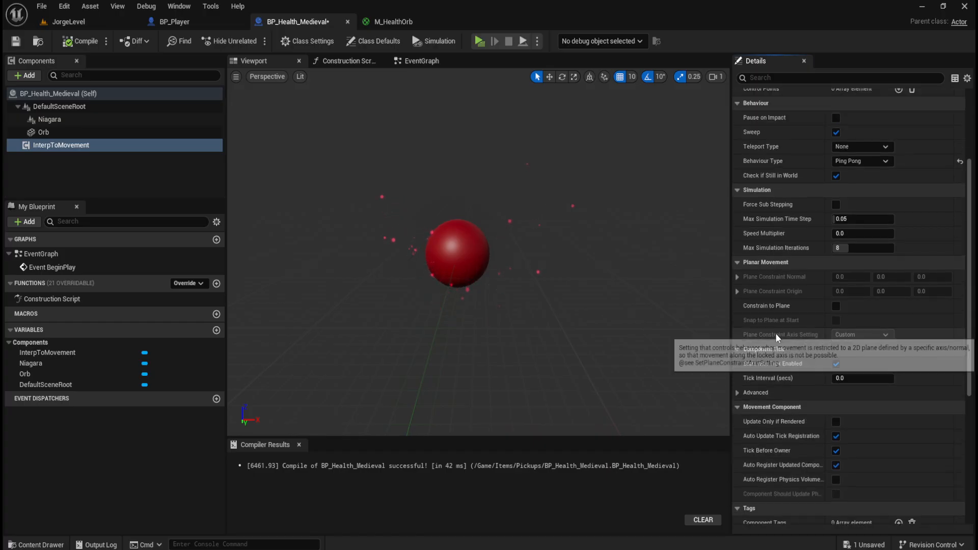
left_click(738, 278)
left_click(737, 277)
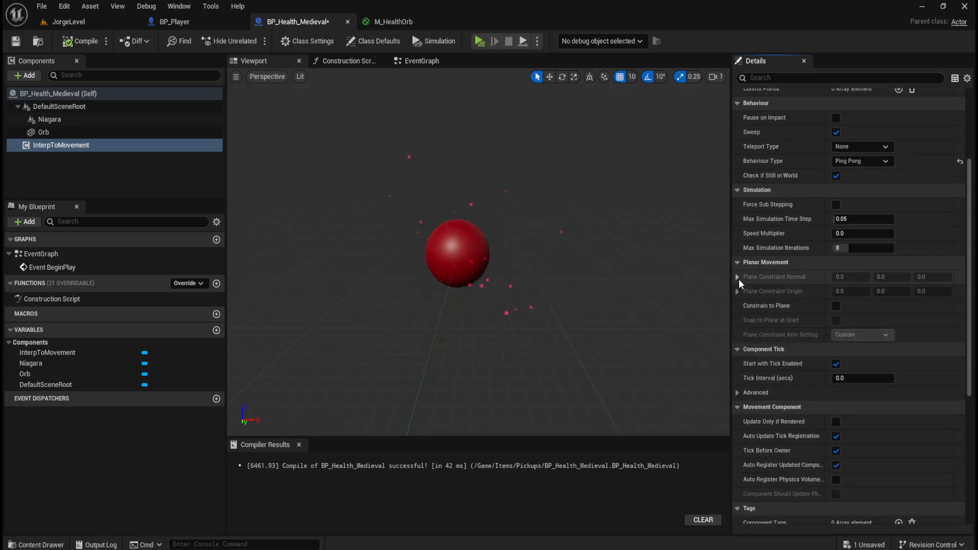
Try to find a location function for a new Interp to Movement reference in the event graph, and delete the reference node
left_click(422, 60)
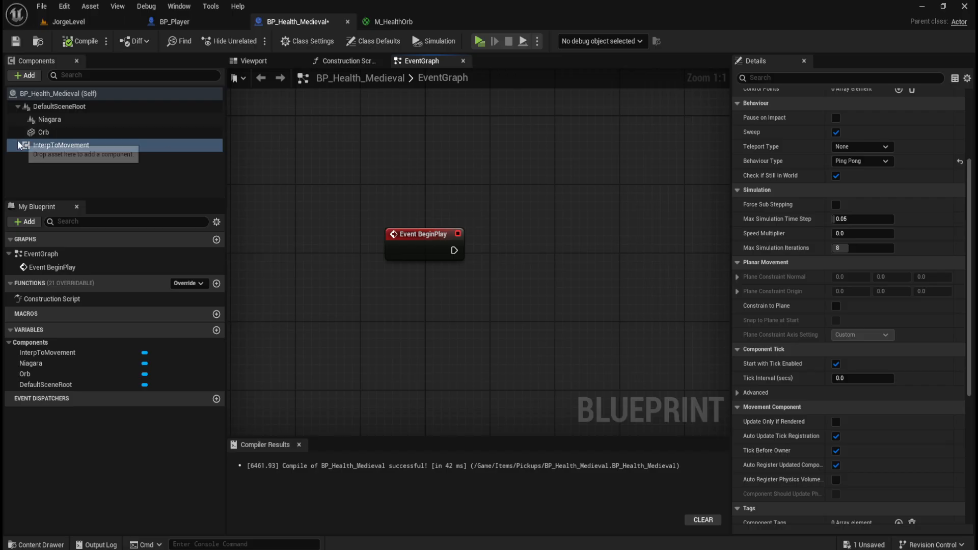
left_click_drag(25, 146, 508, 334)
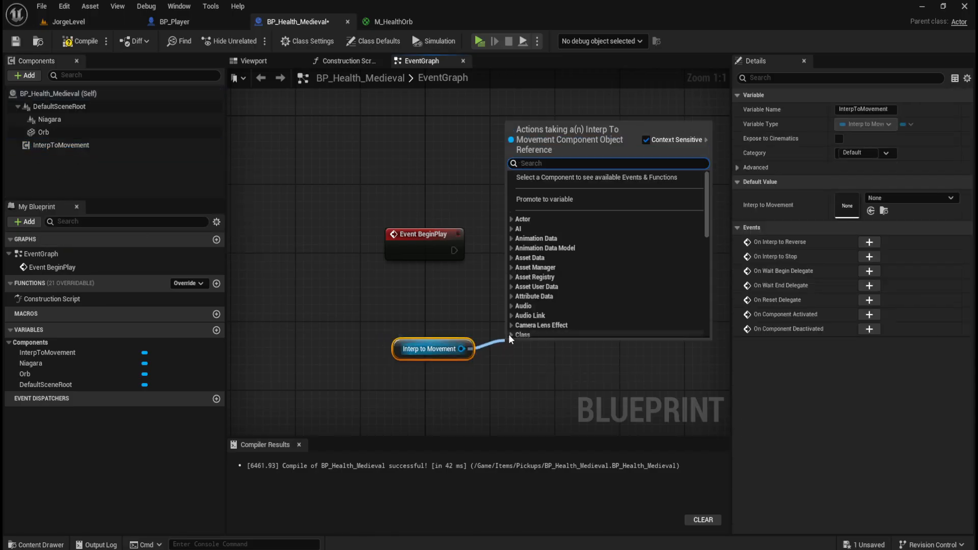
type("set")
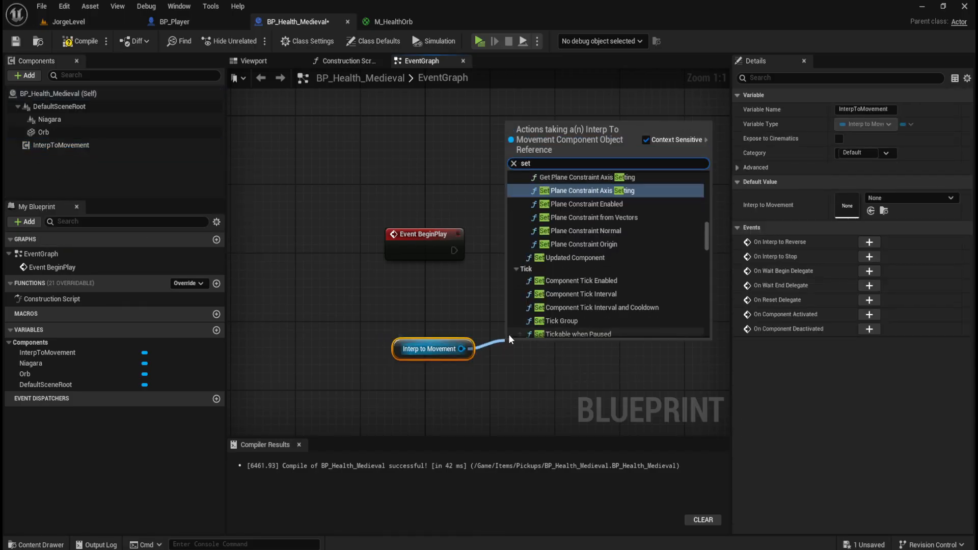
type(" locatio")
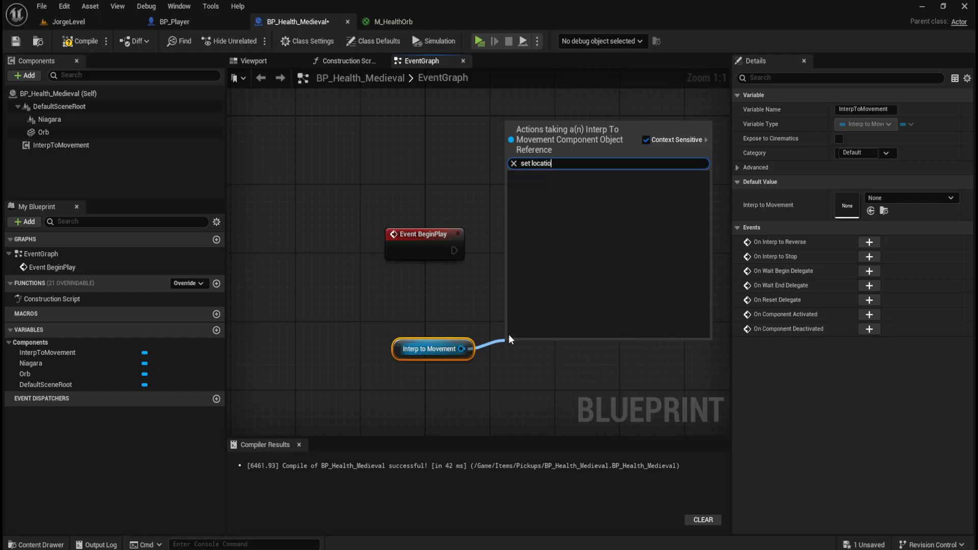
key("BackSpace")
key("BackSpace")
key("BackSpace")
key("BackSpace")
key("BackSpace")
key("BackSpace")
key("BackSpace")
key("BackSpace")
key("BackSpace")
key("BackSpace")
type("loca")
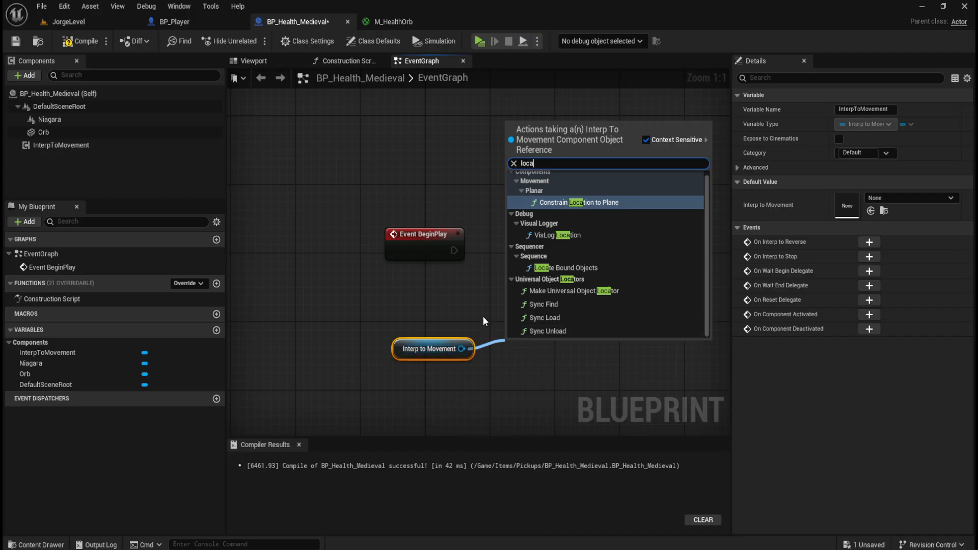
left_click_drag(353, 290, 504, 350)
key("Delete")
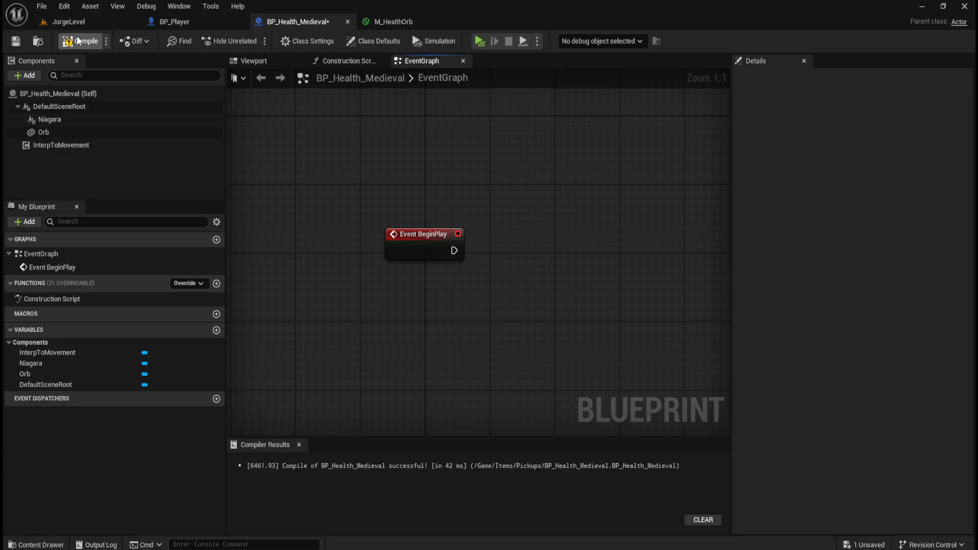
Try Teleport Physics as the InterpToMovement component's Teleport Type and set it back to None
left_click(245, 60)
left_click(68, 148)
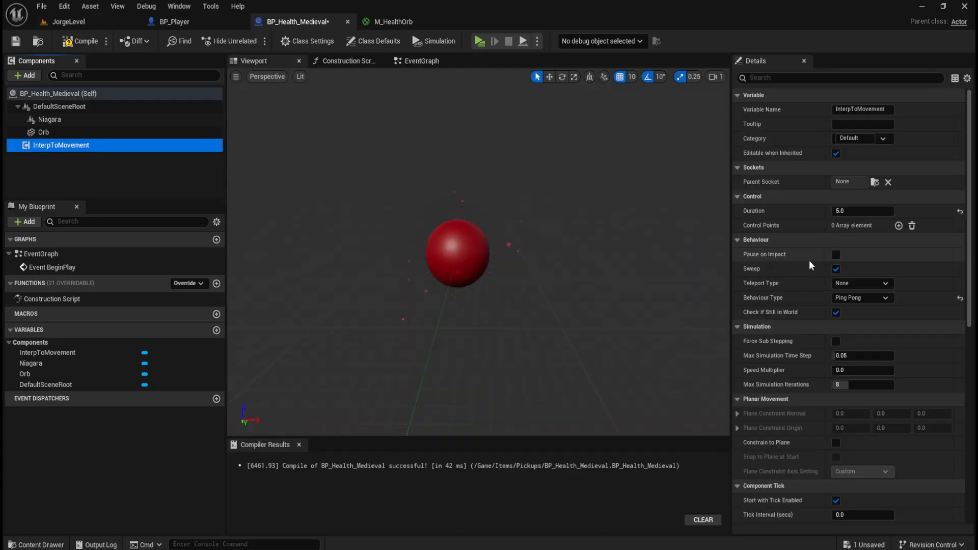
left_click(861, 283)
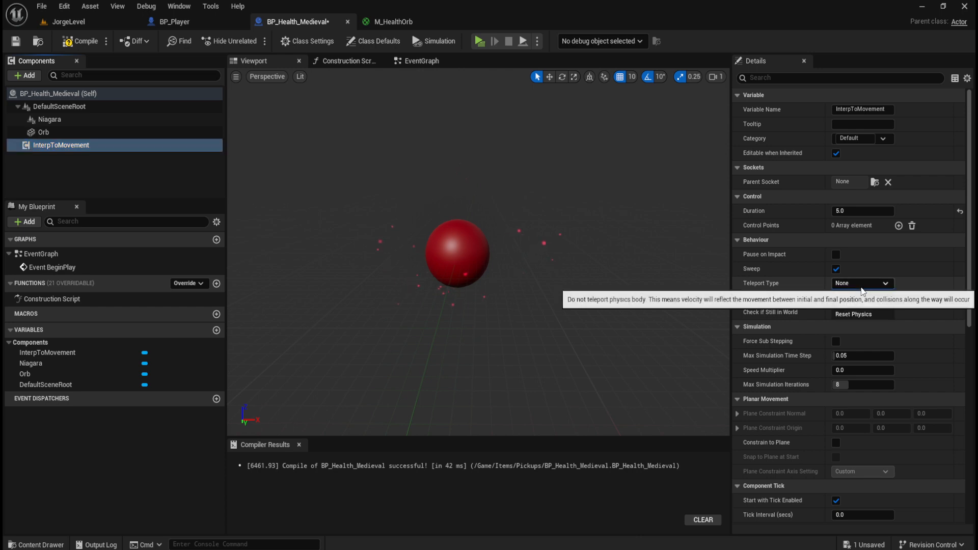
left_click(860, 305)
left_click(866, 284)
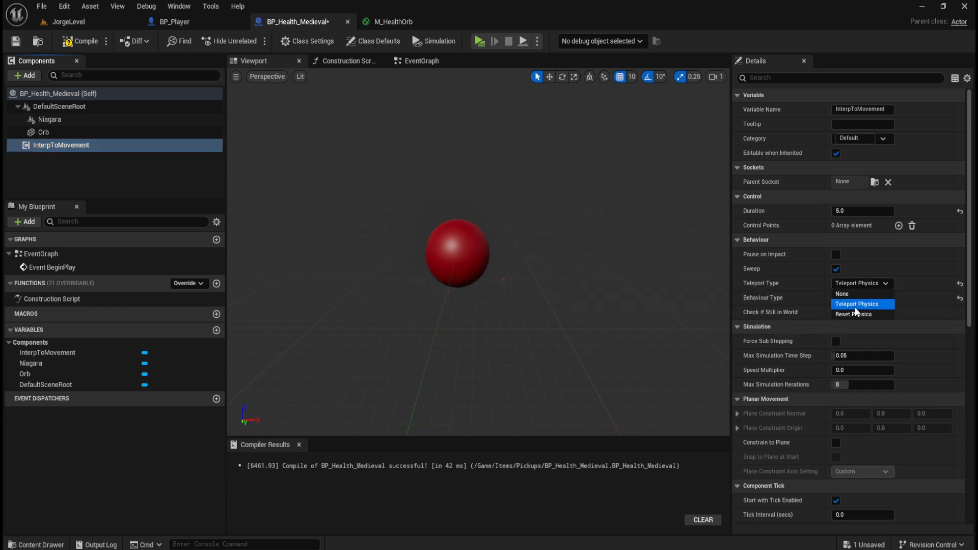
left_click(858, 294)
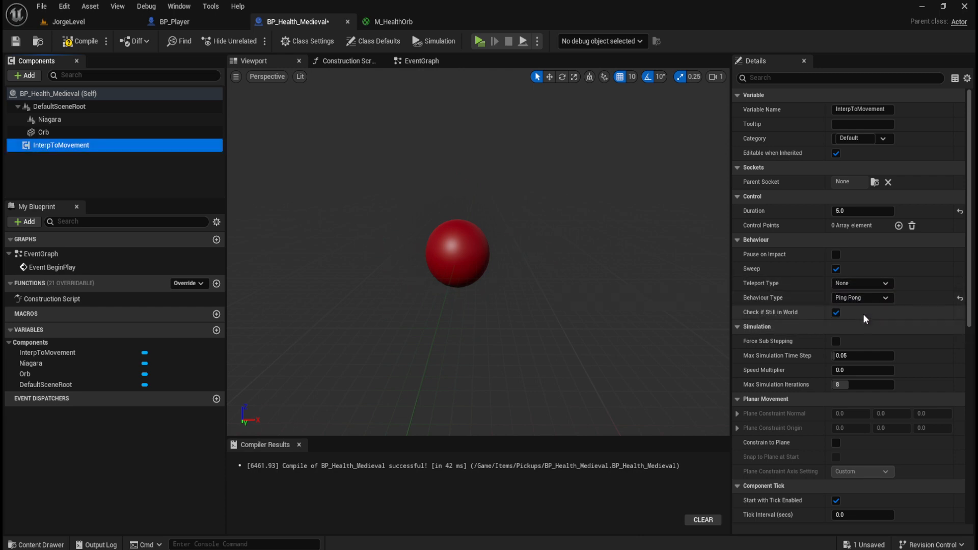
Set the InterpToMovement component's Behaviour Type to One Shot
left_click(867, 298)
left_click(866, 309)
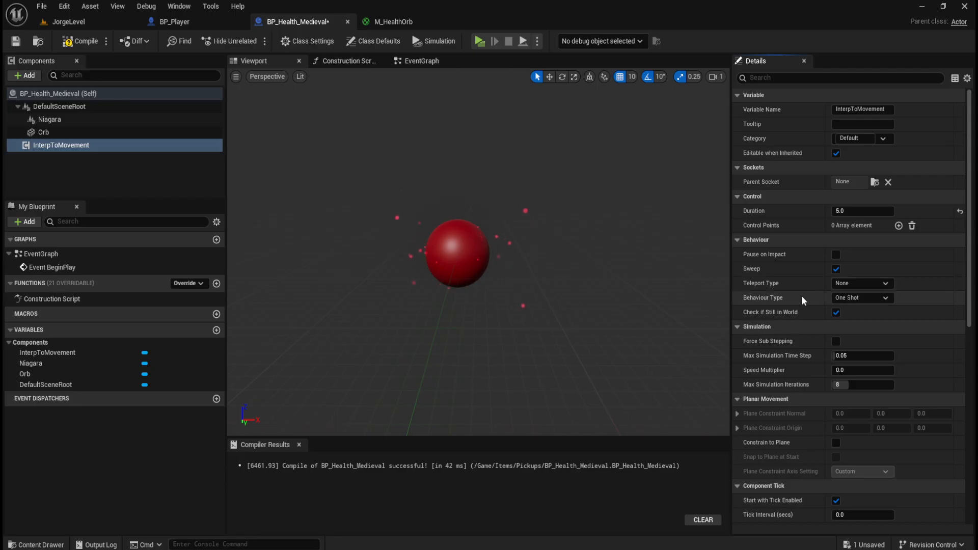
Delete the InterpToMovement component from BP_Health_Medieval and compile the blueprint
left_click(130, 172)
left_click(99, 148)
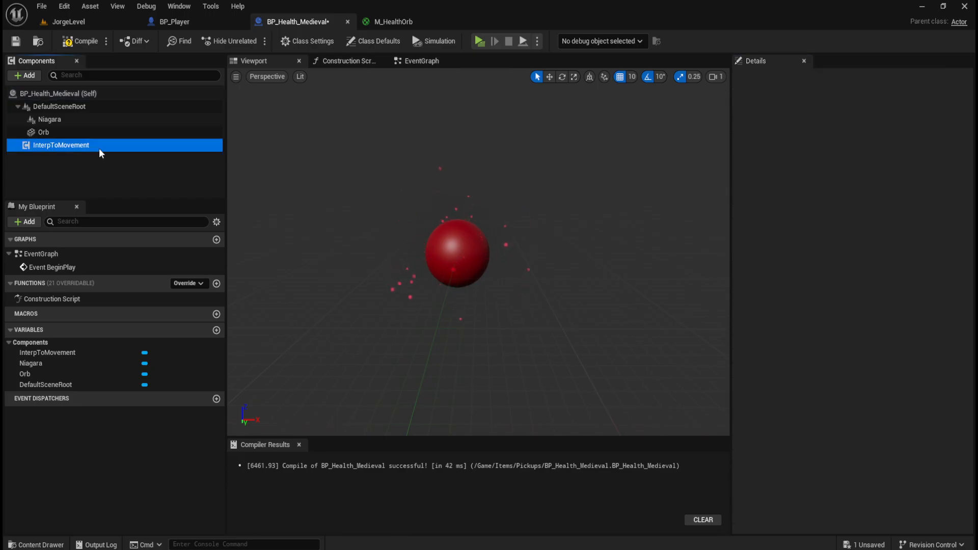
key("Delete")
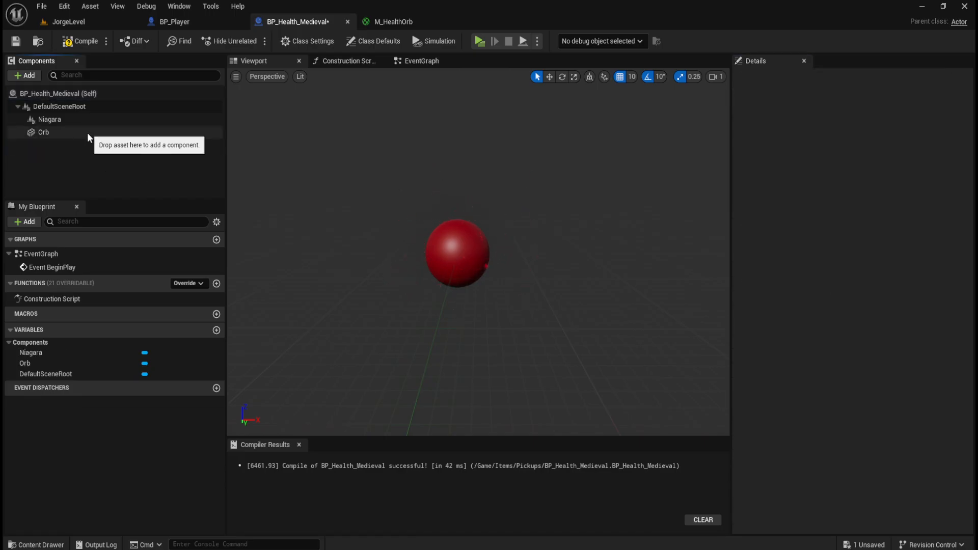
scroll(448, 237, "up", 2)
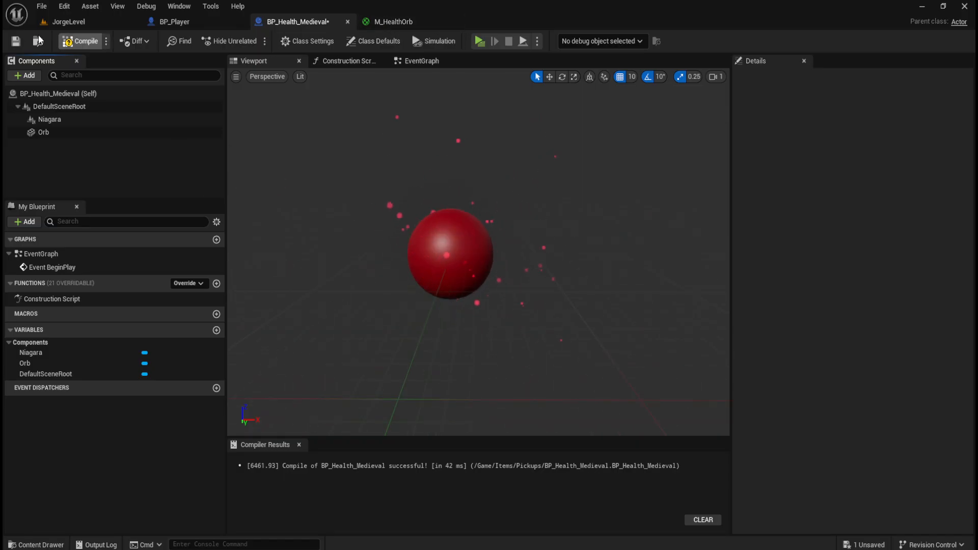
left_click(84, 43)
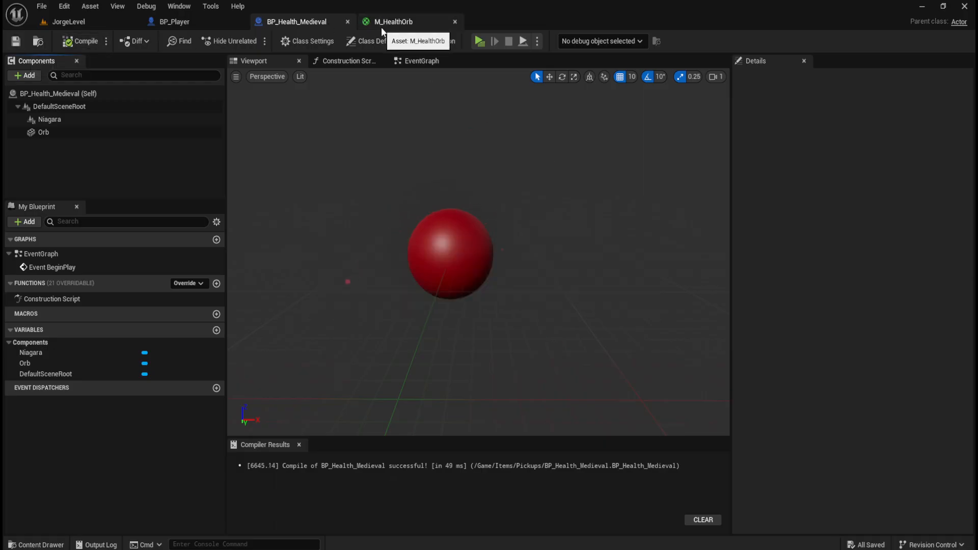
Delete the Event BeginPlay node from the event graph and save the blueprint
left_click(403, 60)
left_click(417, 230)
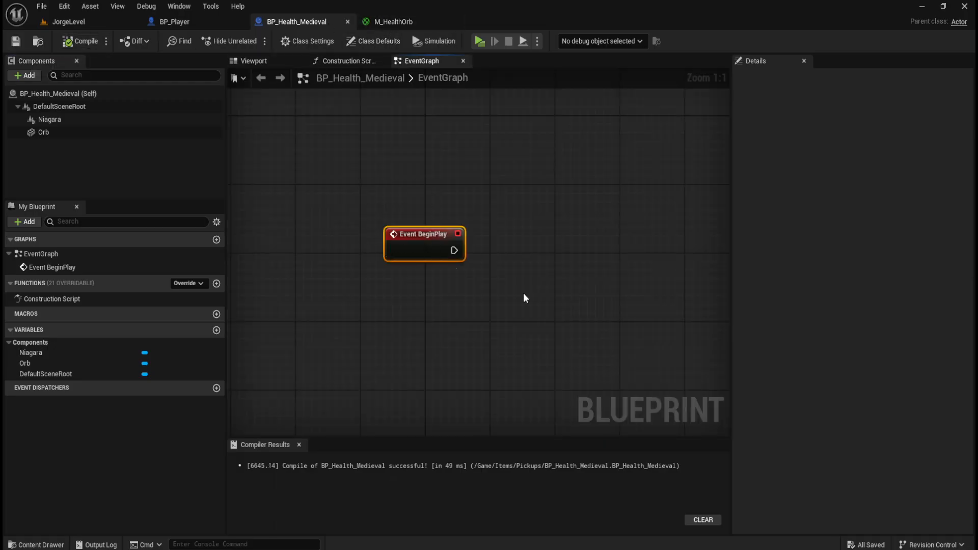
key("Delete")
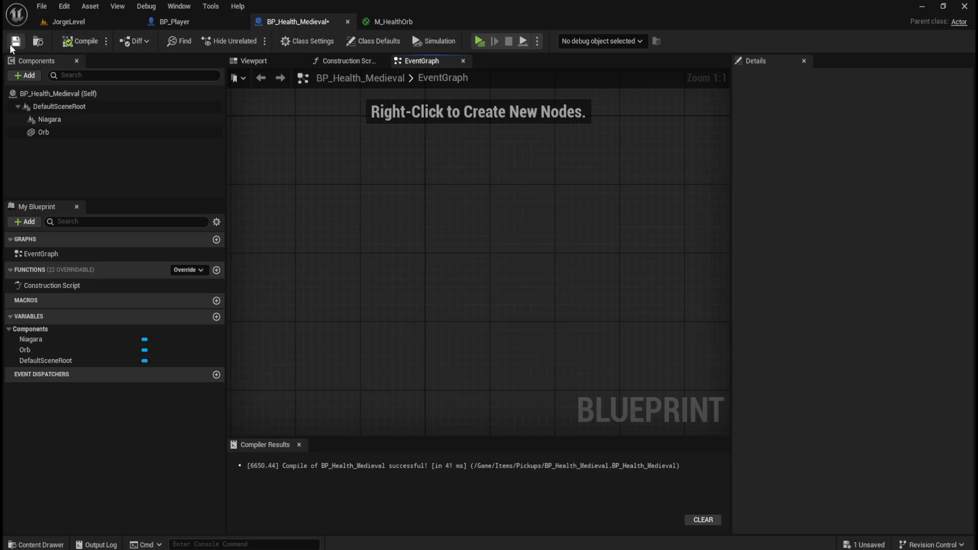
left_click(15, 40)
Set the M_HealthOrb material's blend mode to Translucent, apply it and check the orb in the BP_Health_Medieval viewport
left_click(417, 21)
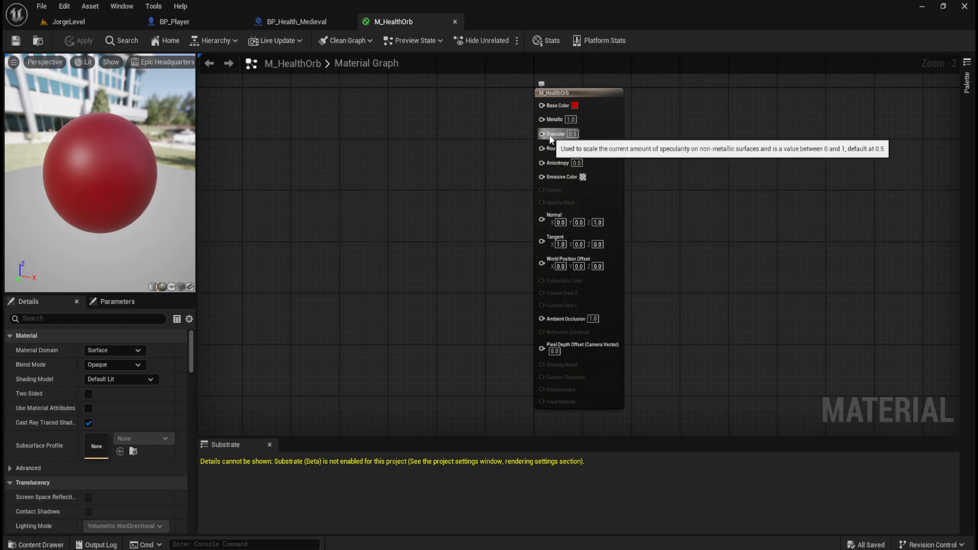
left_click(132, 380)
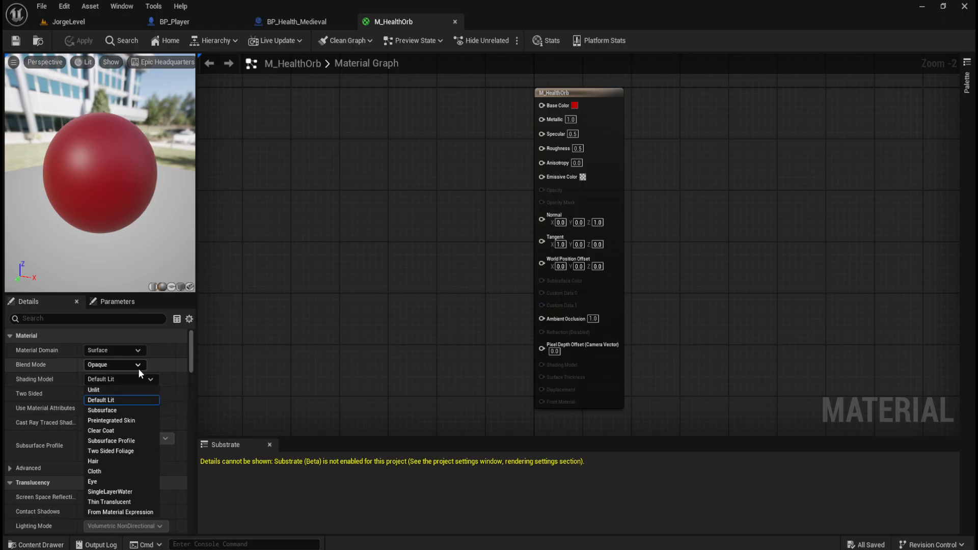
left_click(135, 365)
left_click(111, 397)
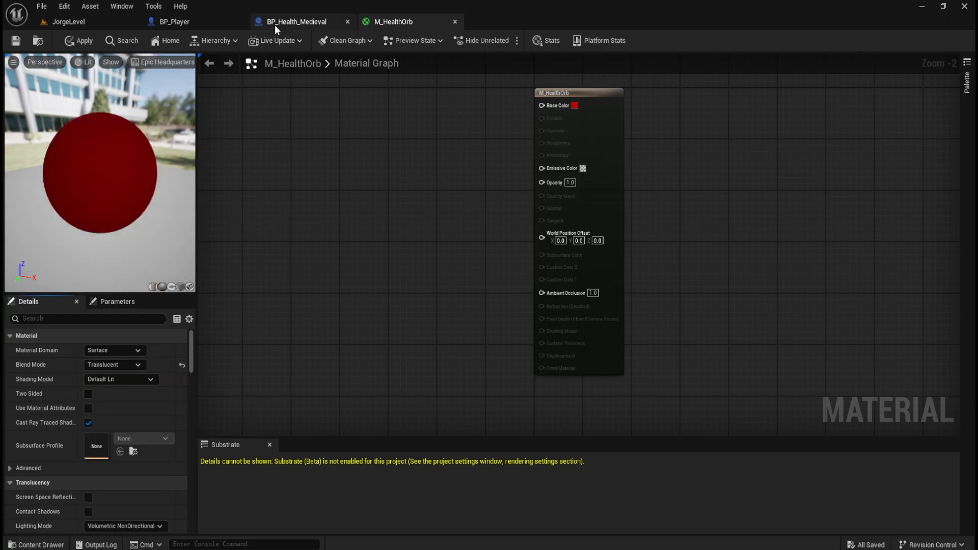
left_click(307, 21)
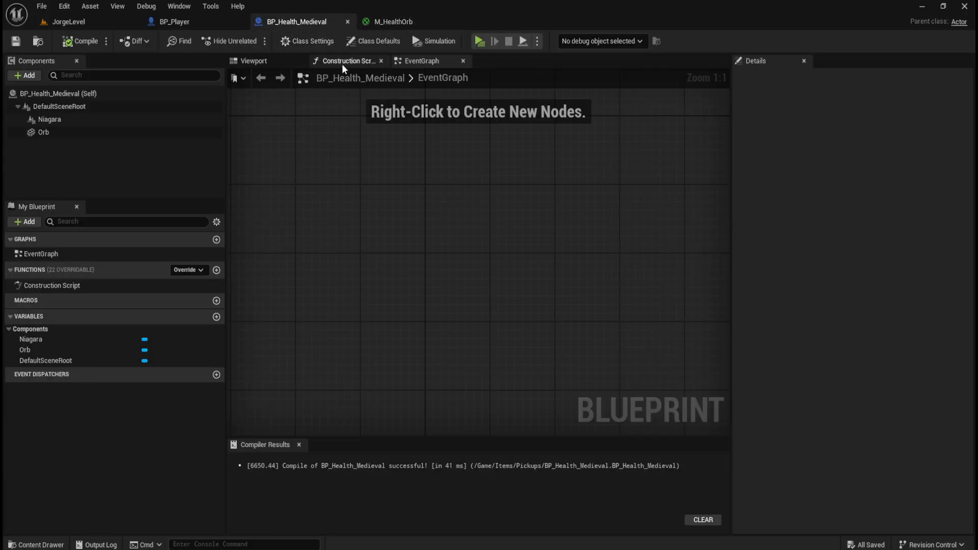
left_click(276, 61)
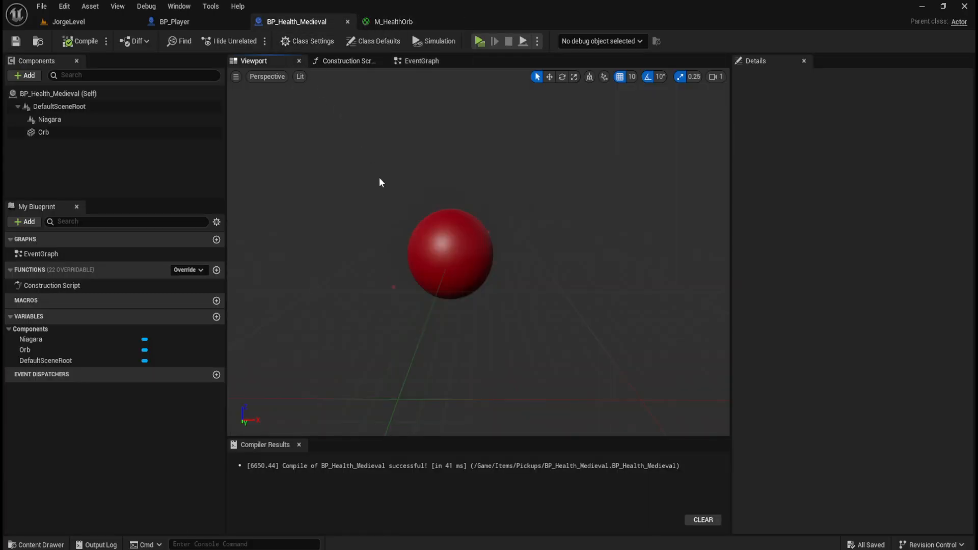
left_click(392, 20)
left_click(80, 40)
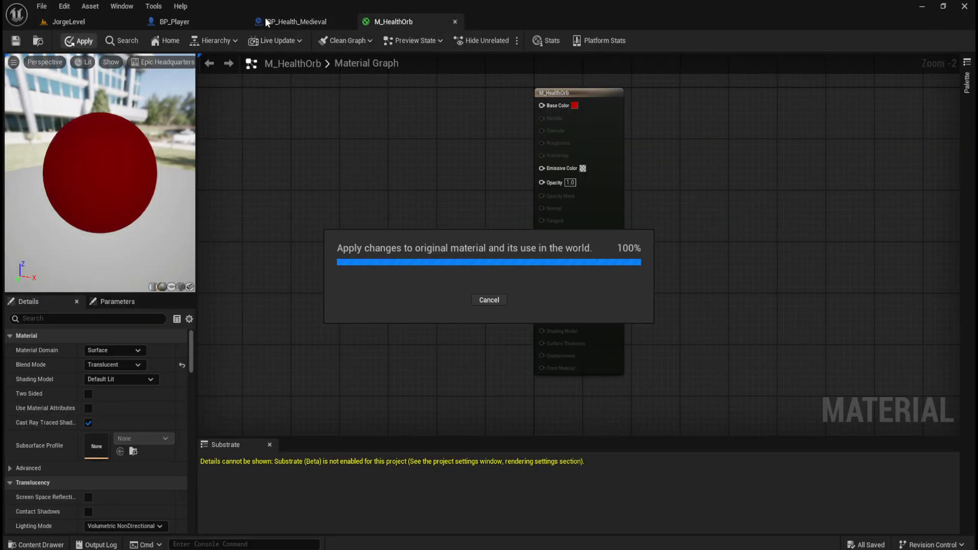
left_click(298, 22)
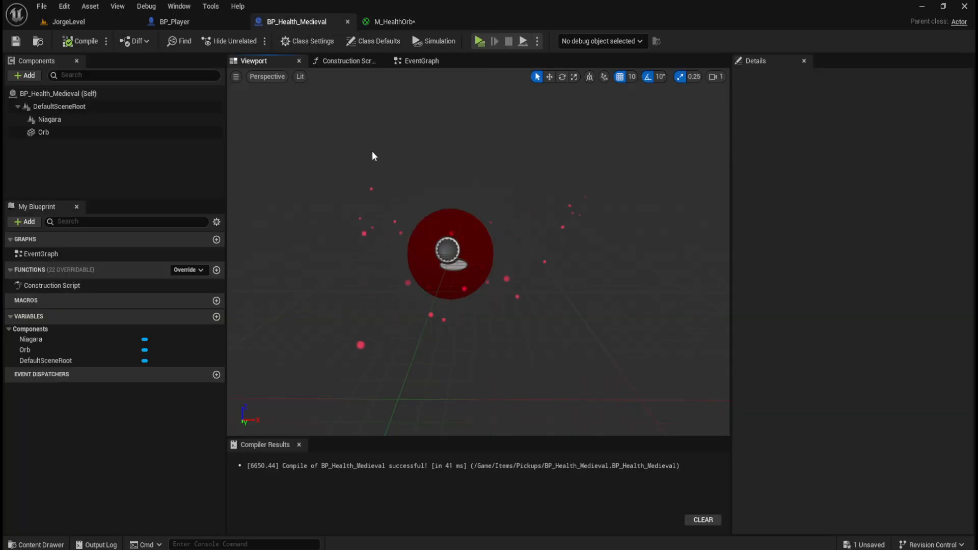
Set the M_HealthOrb material's blend mode back to Opaque
left_click(393, 22)
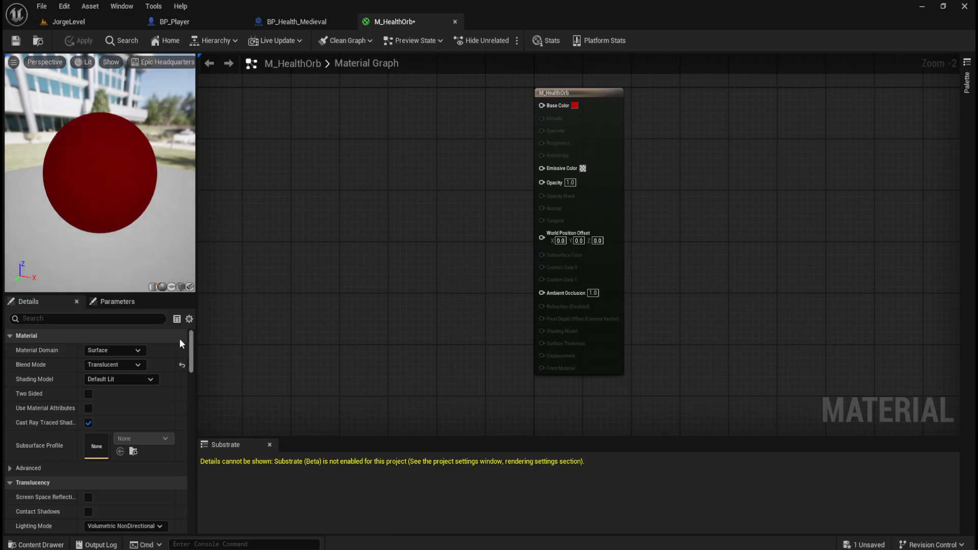
left_click(134, 350)
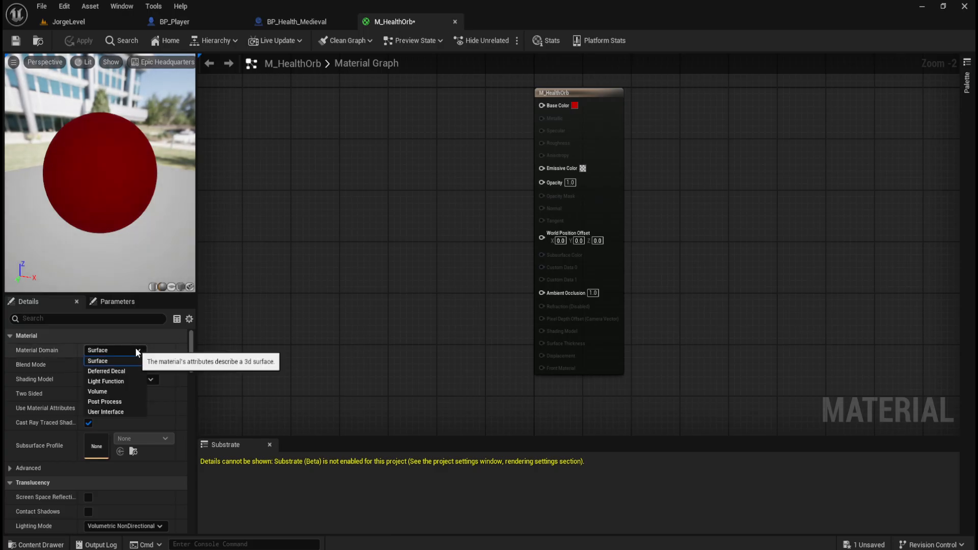
left_click(135, 350)
left_click(130, 363)
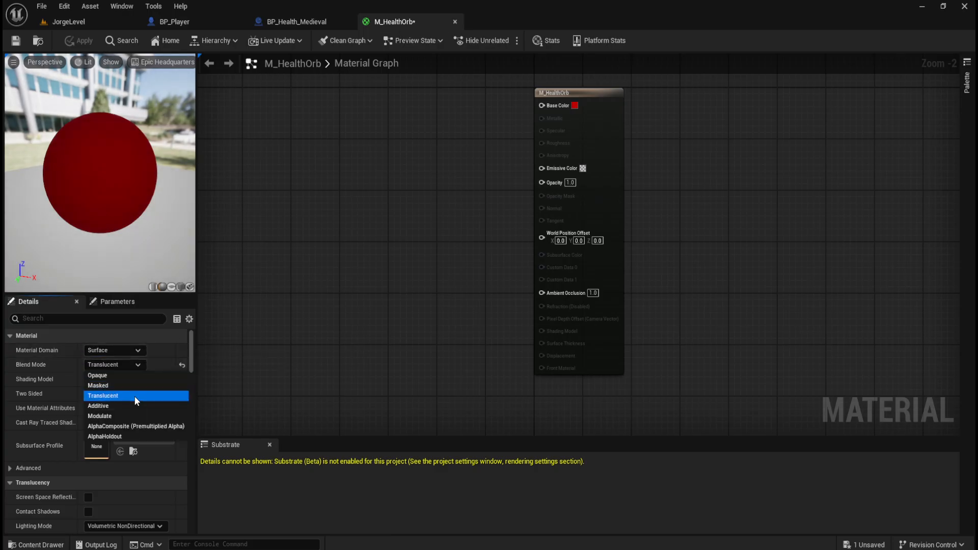
left_click(125, 376)
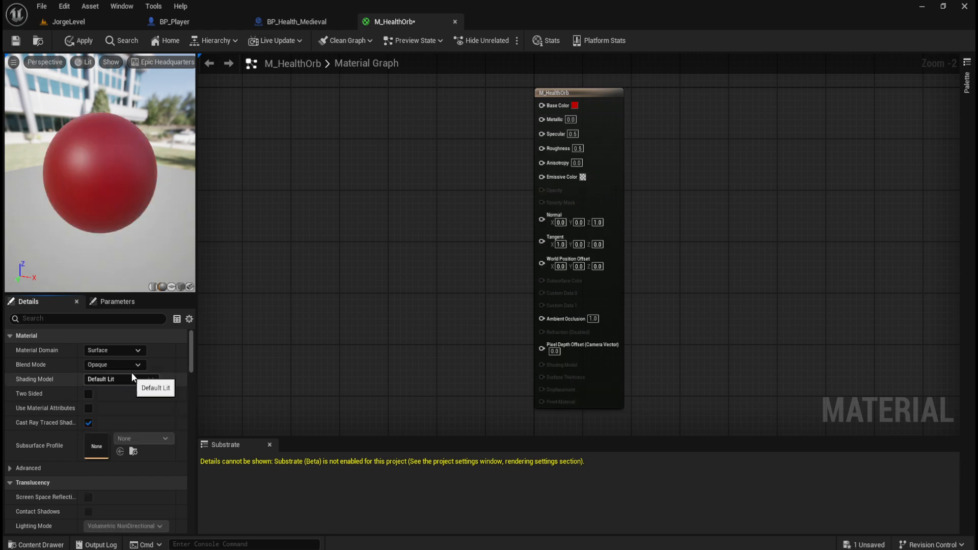
Set the M_HealthOrb material's blend mode to Additive, apply it and inspect the orb in the BP_Health_Medieval viewport
left_click(138, 365)
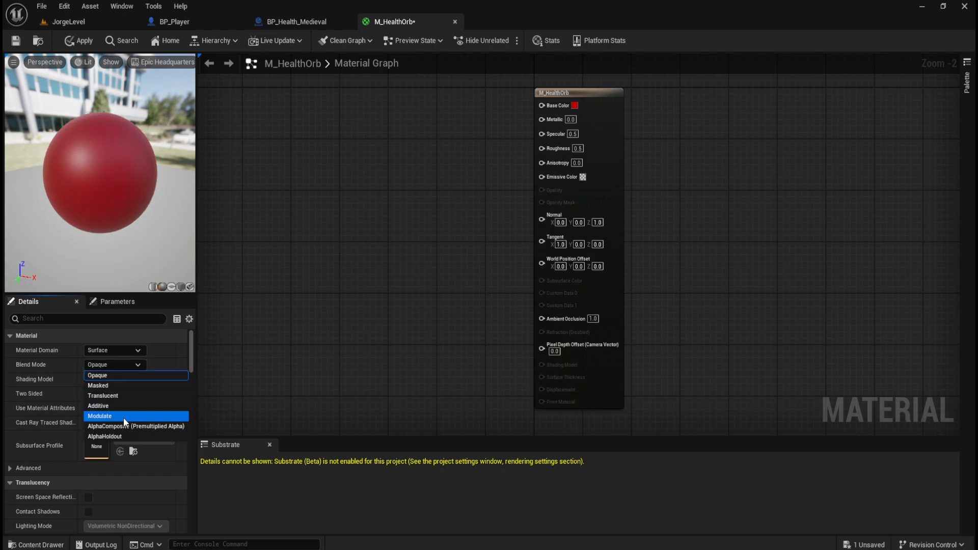
left_click(123, 406)
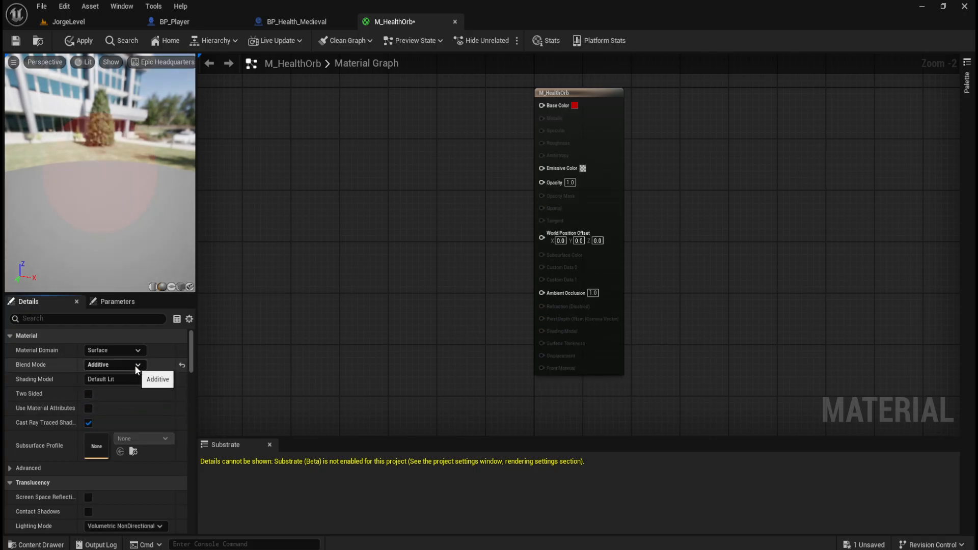
left_click(297, 23)
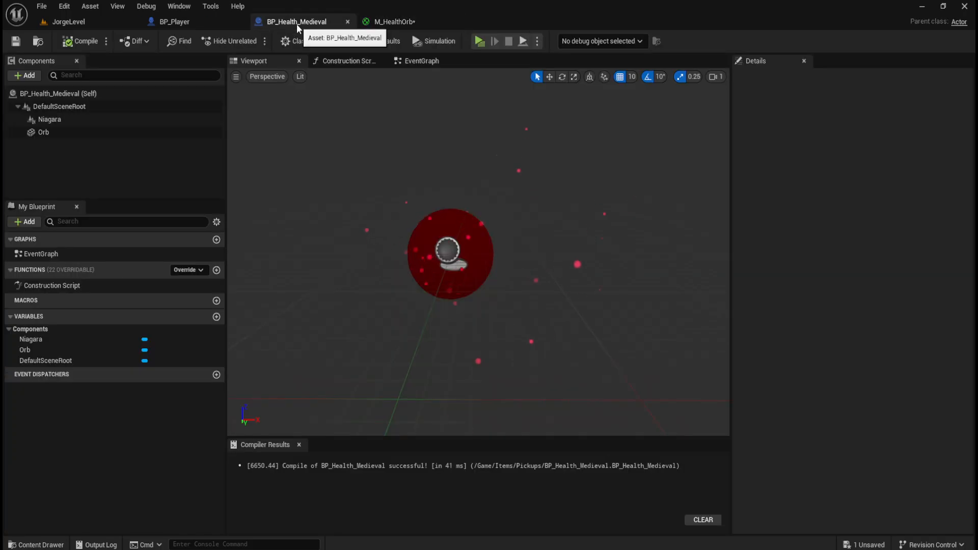
left_click(378, 21)
left_click(79, 40)
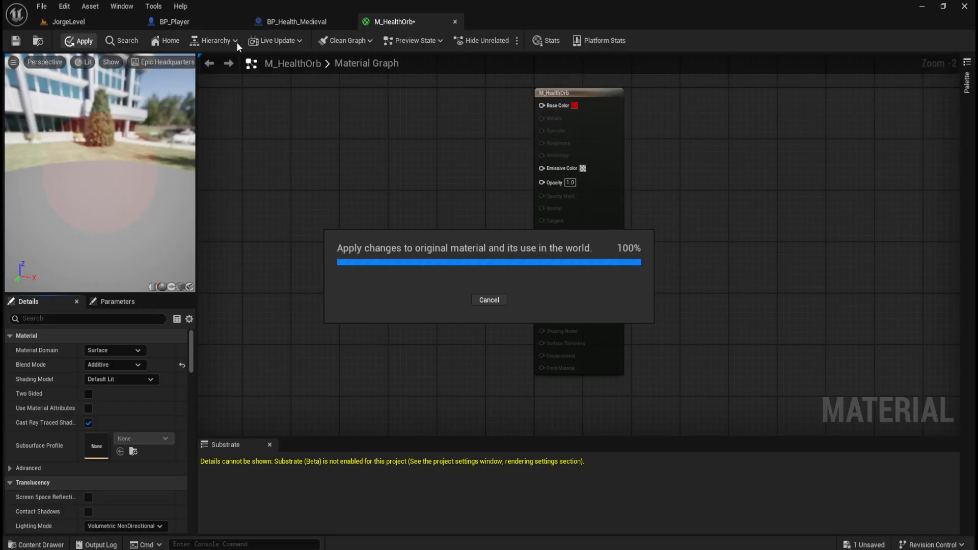
left_click(297, 21)
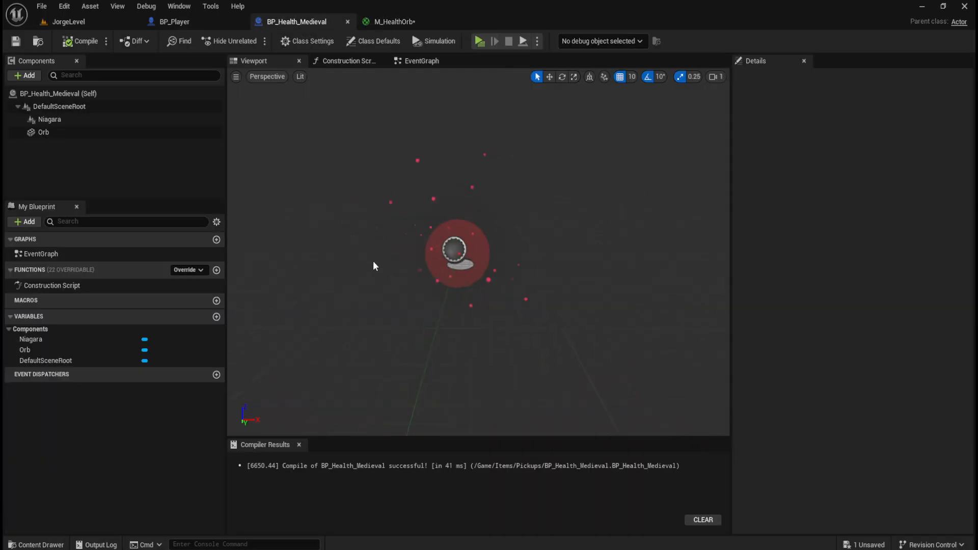
scroll(391, 247, "up", 2)
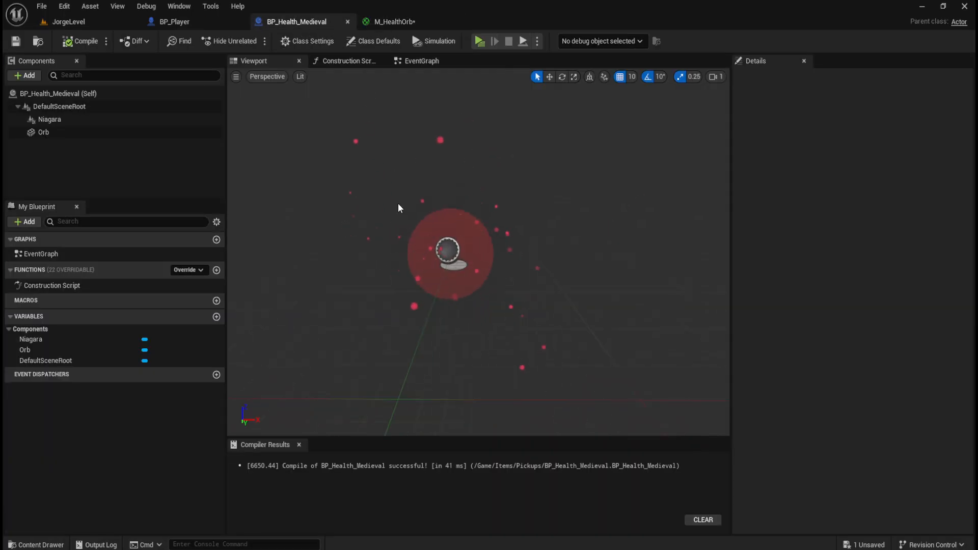
Return to the M_HealthOrb material and open its blend mode choices
left_click(413, 20)
left_click(136, 366)
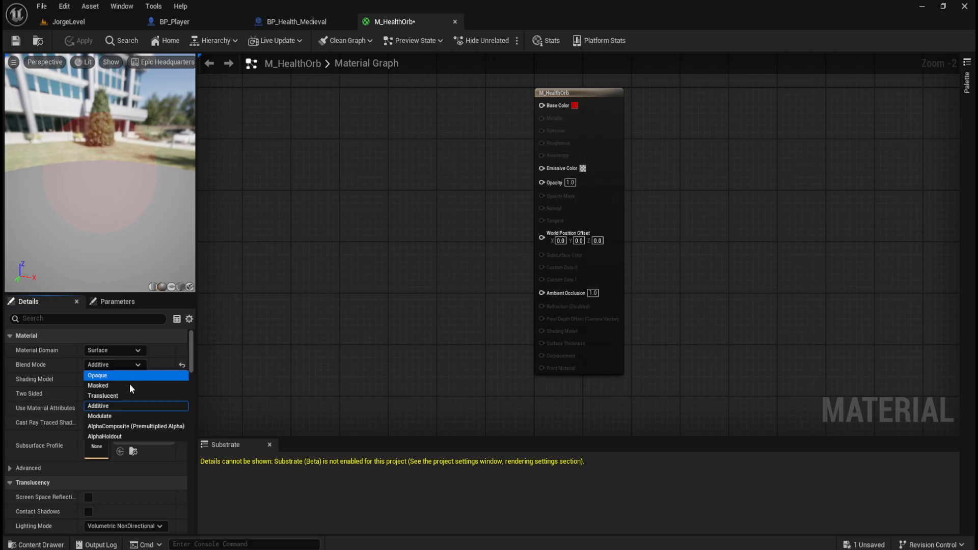
Set the M_HealthOrb material's blend mode to Translucent and look through its shading model and translucency settings
left_click(121, 396)
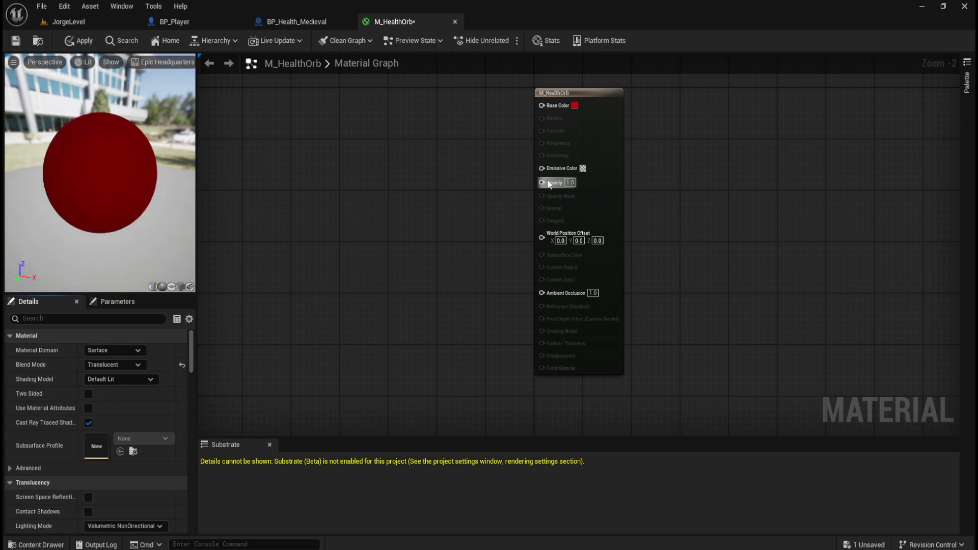
left_click(109, 380)
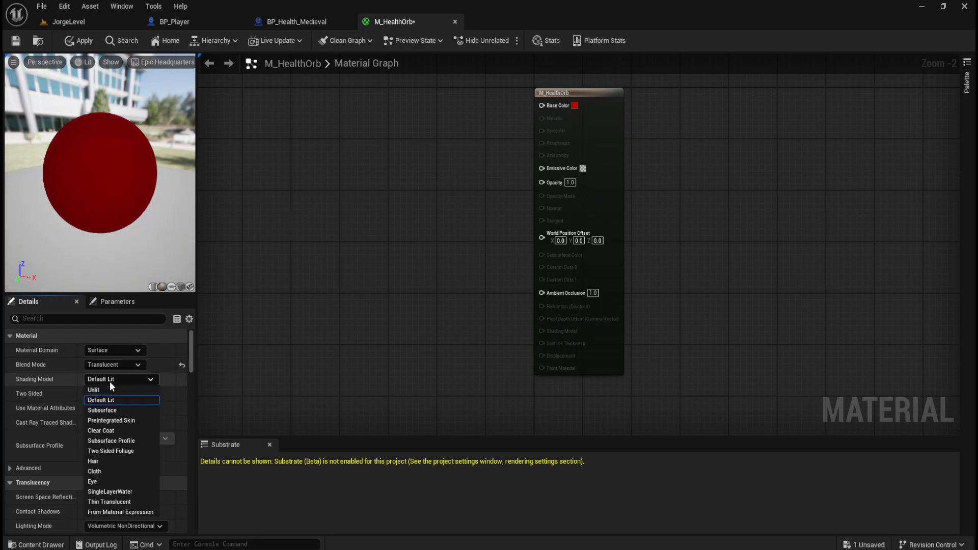
left_click(193, 360)
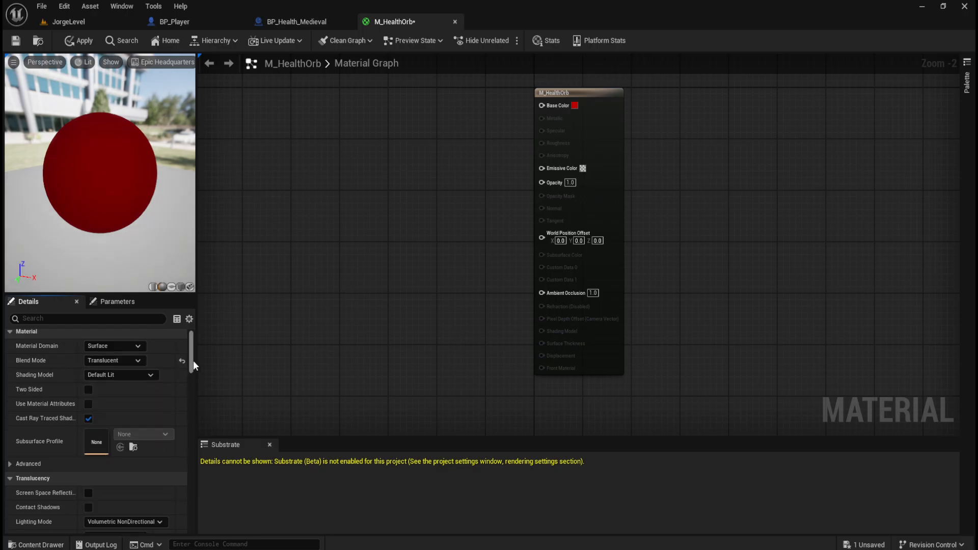
left_click_drag(193, 359, 190, 374)
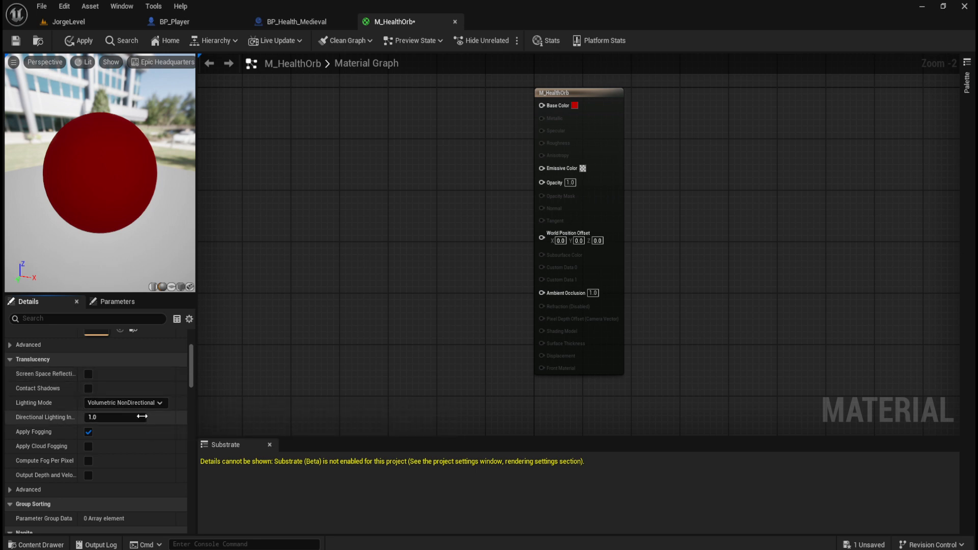
scroll(166, 425, "down", 3)
scroll(169, 427, "up", 10)
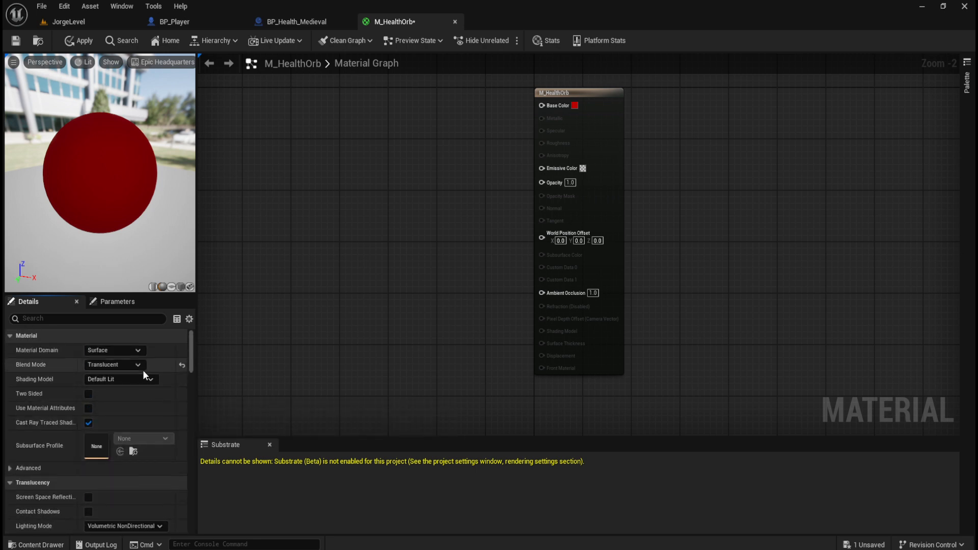
left_click(141, 353)
left_click(141, 353)
left_click(138, 365)
left_click(141, 366)
left_click(135, 380)
left_click(140, 381)
Try the Opaque and Masked blend modes on the material, then return it to Translucent
left_click(132, 364)
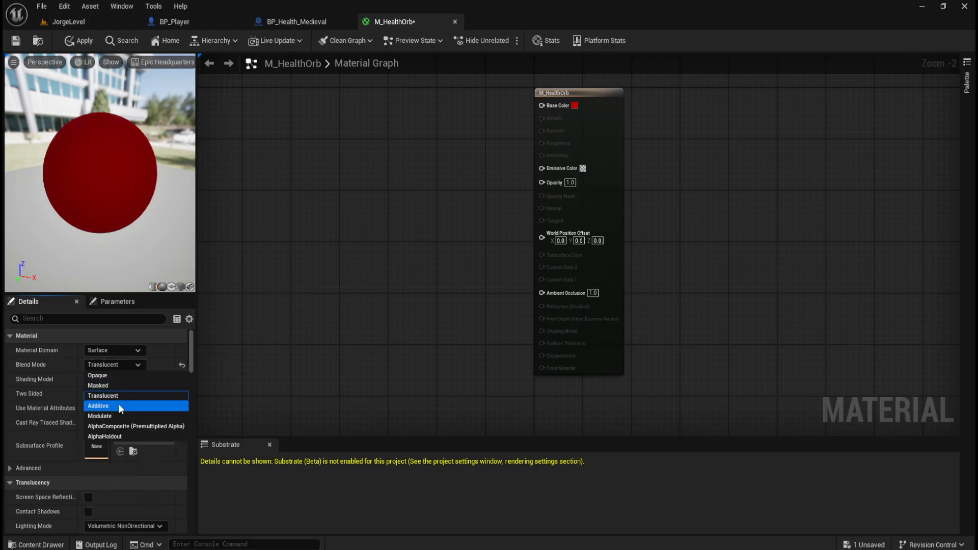
left_click(127, 377)
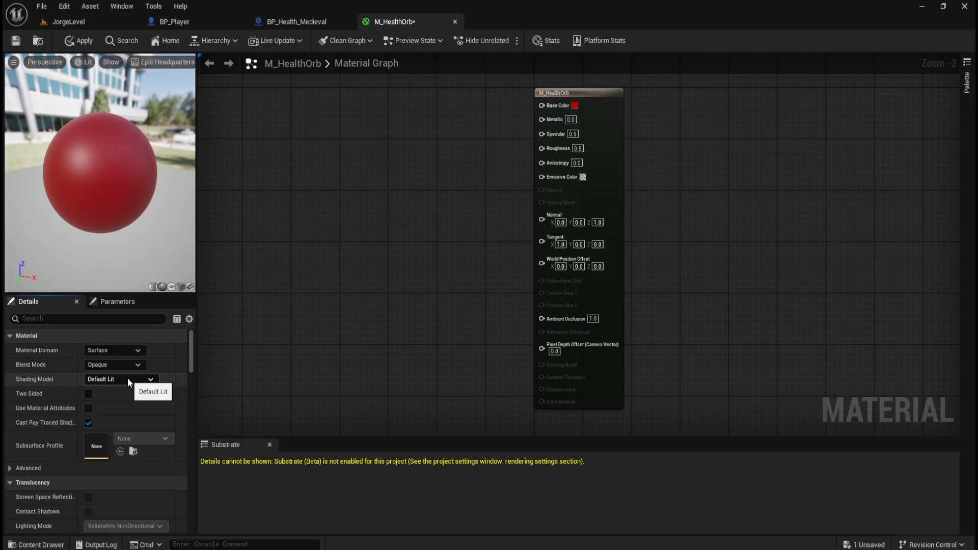
left_click(128, 365)
left_click(116, 385)
left_click(134, 365)
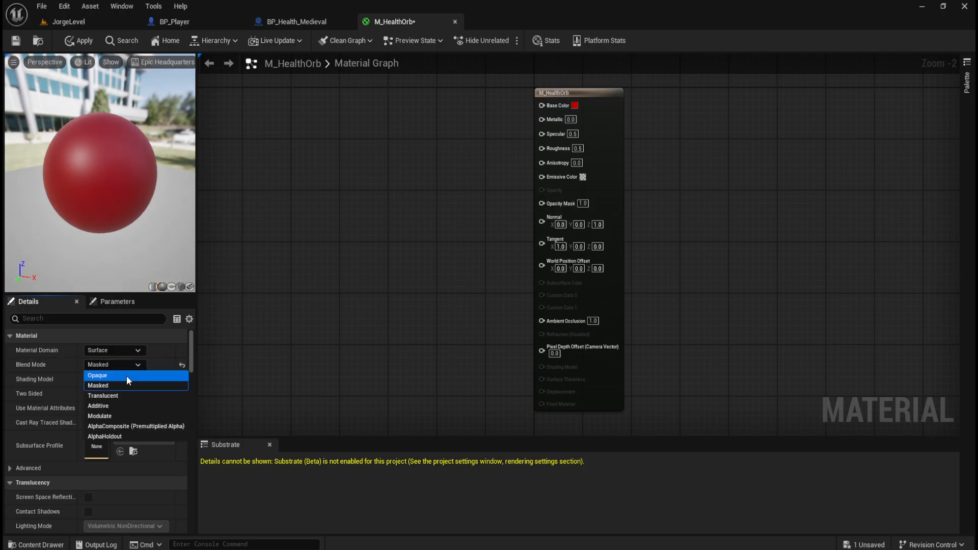
left_click(117, 396)
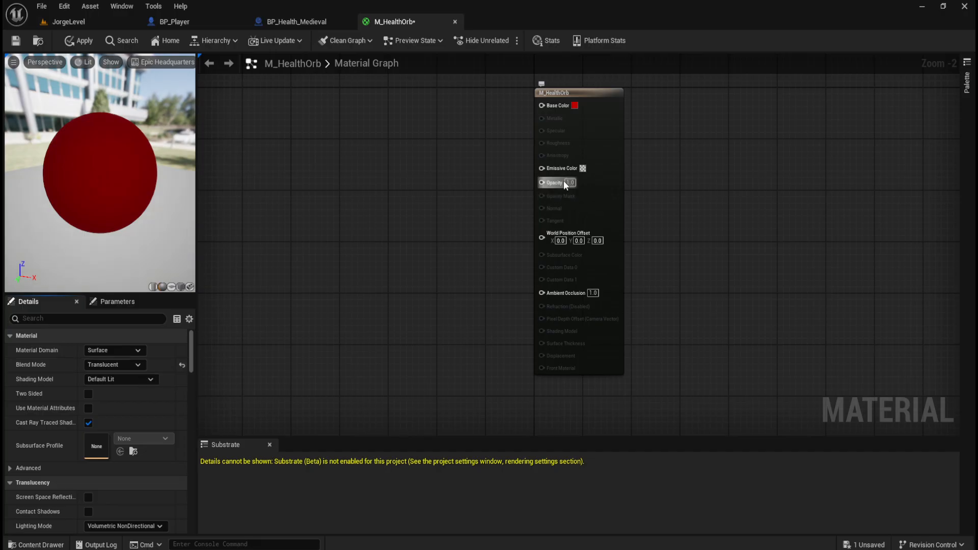
Set the material's Opacity to 5 and apply the change
mouse_move(563, 181)
left_mouse_down()
mouse_move(549, 185)
mouse_move(558, 188)
left_mouse_up()
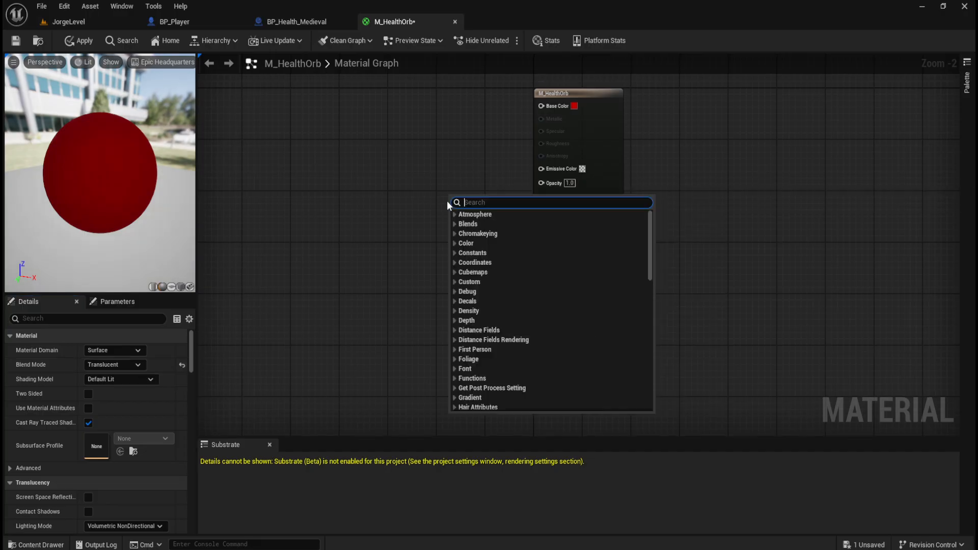
left_click(569, 184)
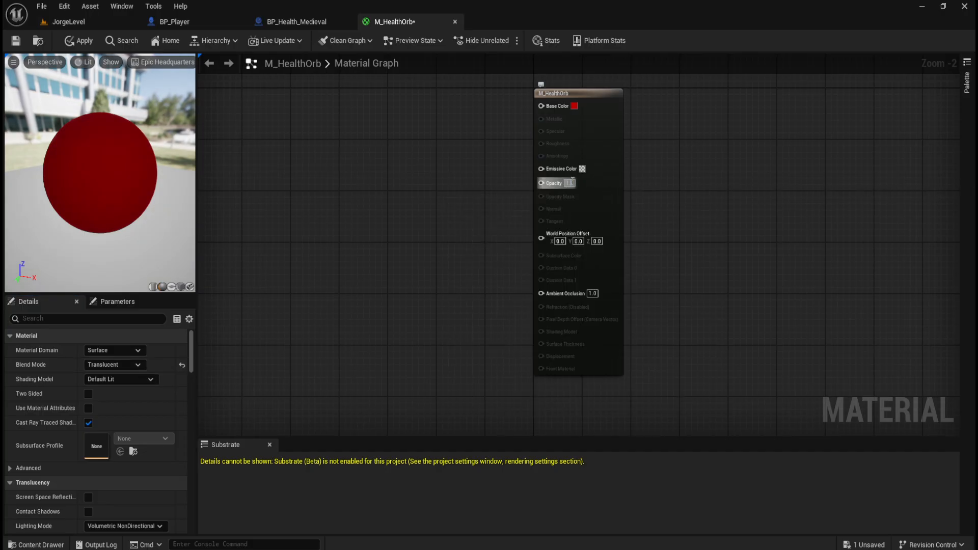
type("5")
key("Return")
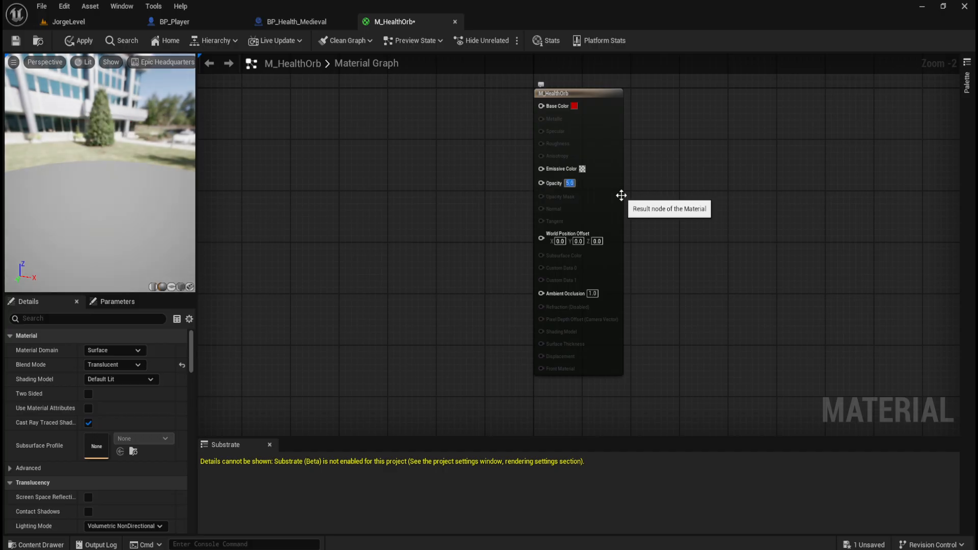
left_click(72, 40)
Inspect the orb and its particles in the BP_Health_Medieval viewport from several distances, and compile the blueprint
left_click(304, 22)
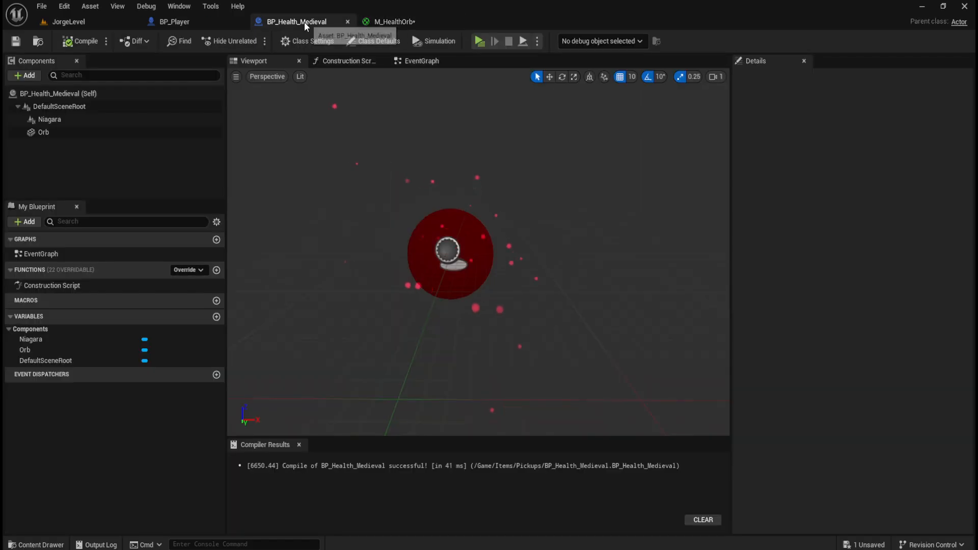
scroll(394, 261, "down", 3)
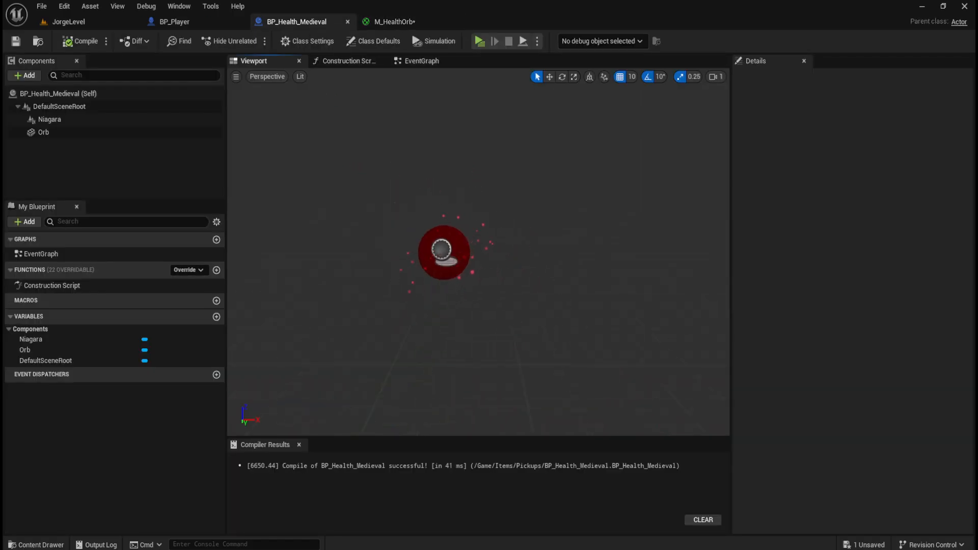
right_click_drag(394, 261, 428, 262)
right_click_drag(510, 245, 609, 260)
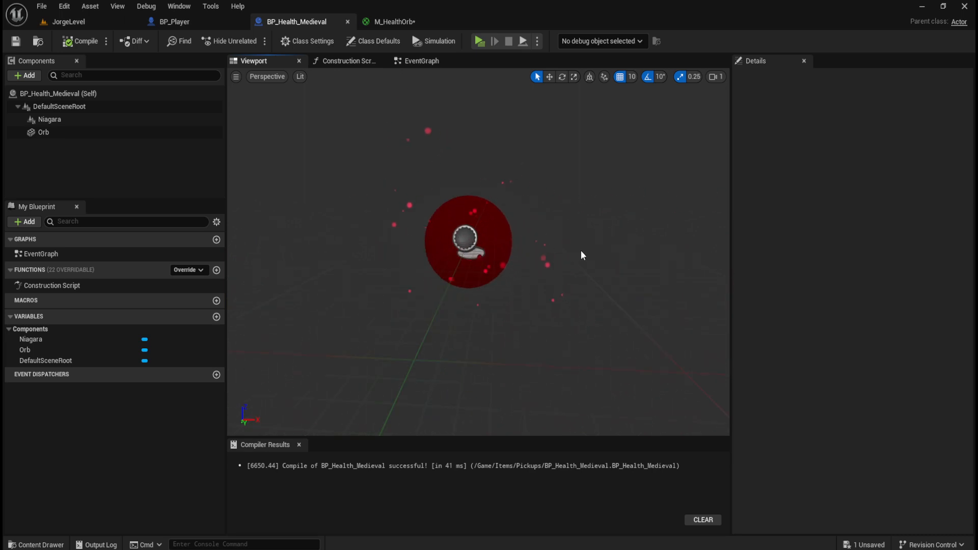
scroll(560, 239, "down", 3)
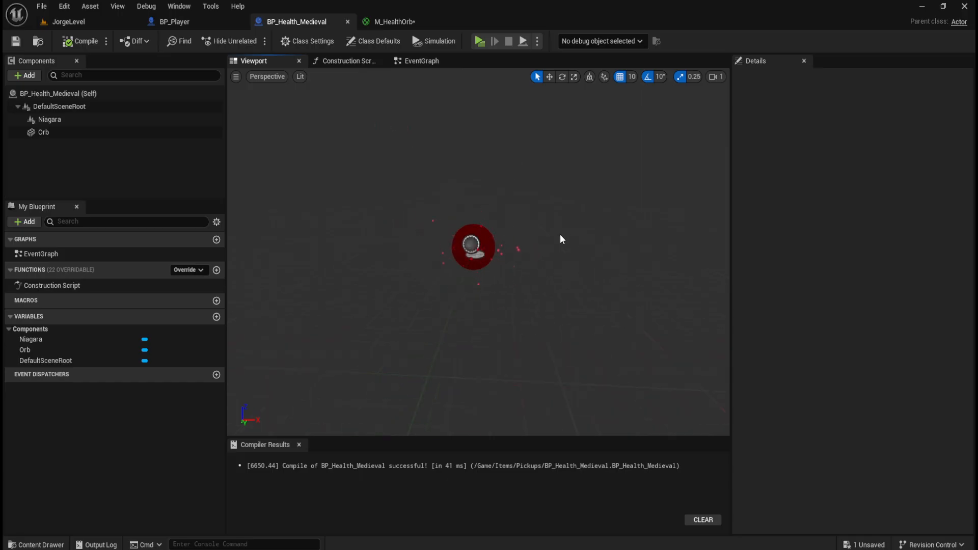
scroll(560, 239, "up", 2)
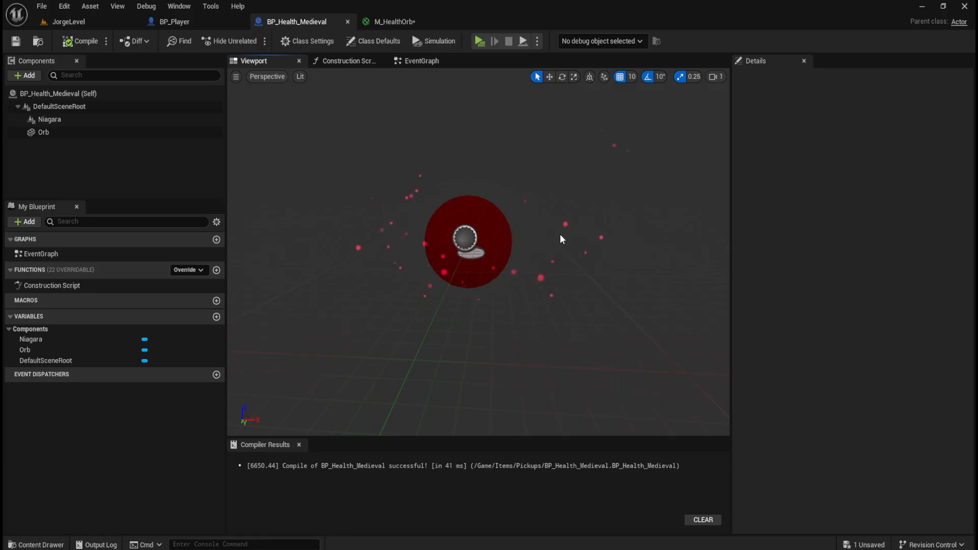
scroll(560, 236, "down", 1)
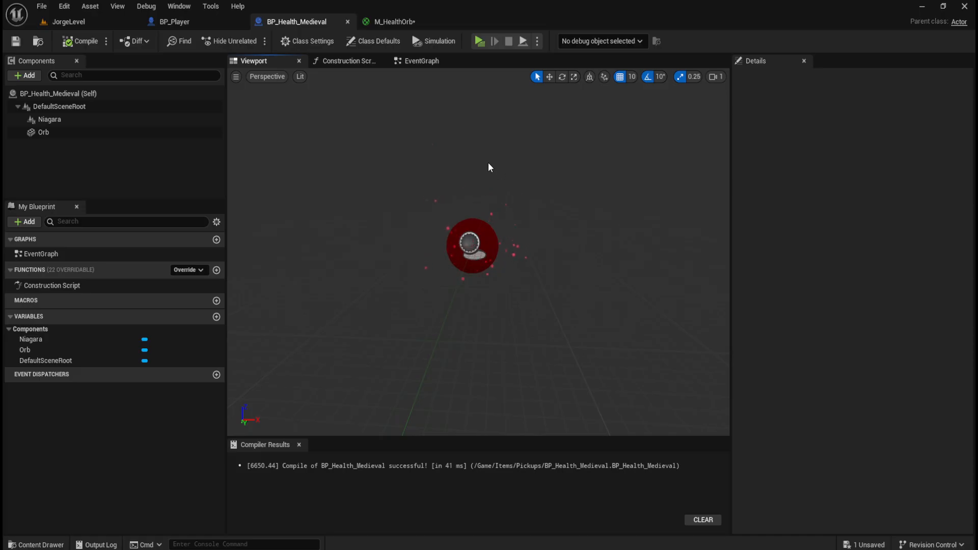
left_click(82, 40)
Return to the M_HealthOrb material, try the Additive blend mode, and set the blend mode to Opaque
left_click(404, 21)
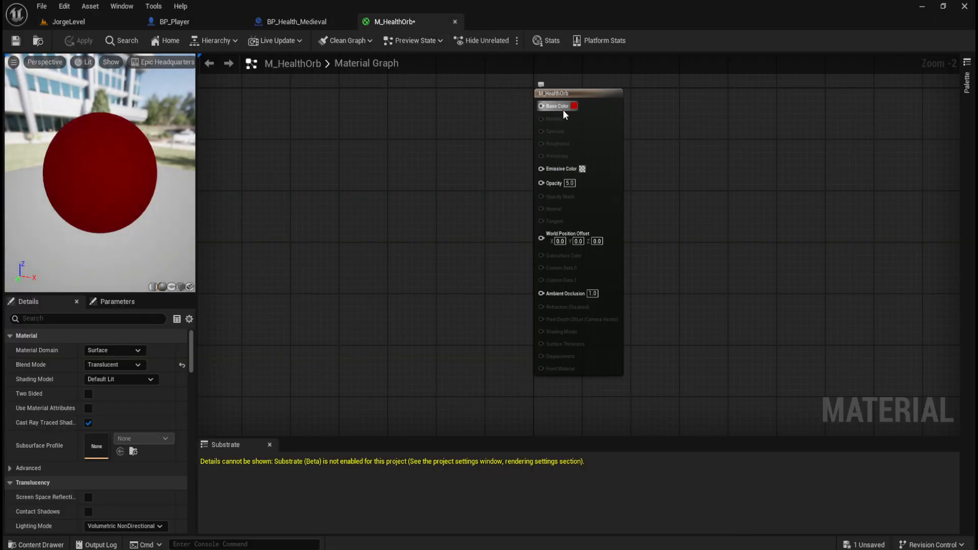
left_click(115, 364)
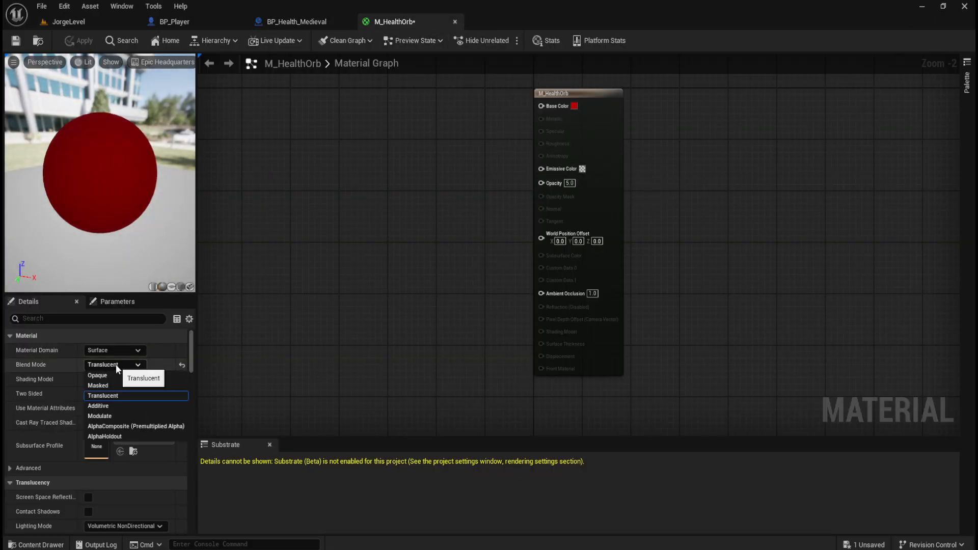
left_click(117, 405)
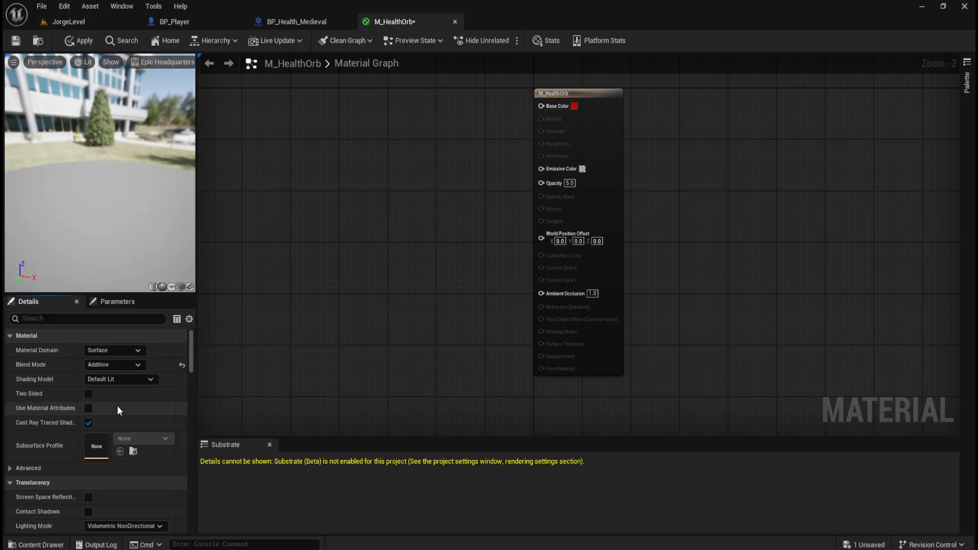
left_click(131, 365)
left_click(127, 376)
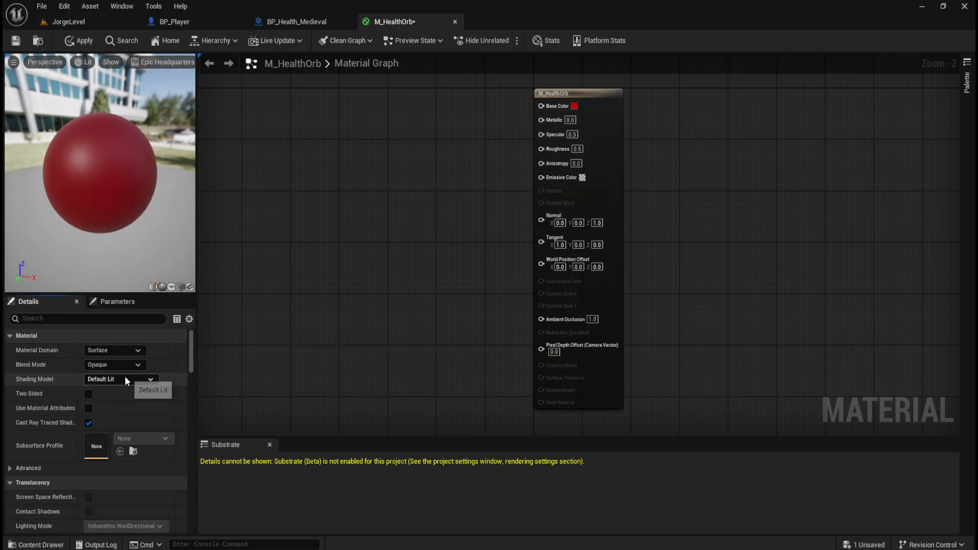
Compare Specular values of 1 and 0 on the preview sphere and leave Specular at 0
left_click(572, 136)
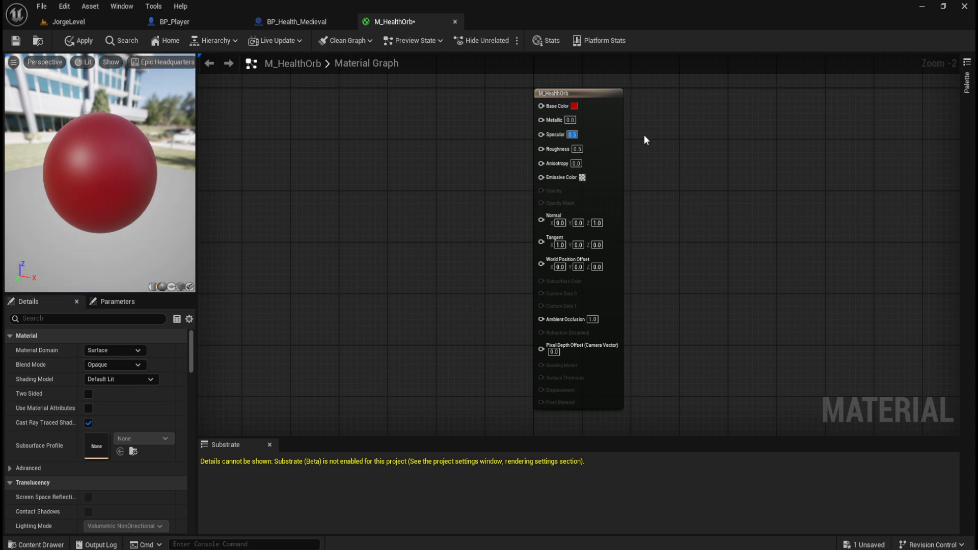
type("1")
key("Return")
left_click(572, 135)
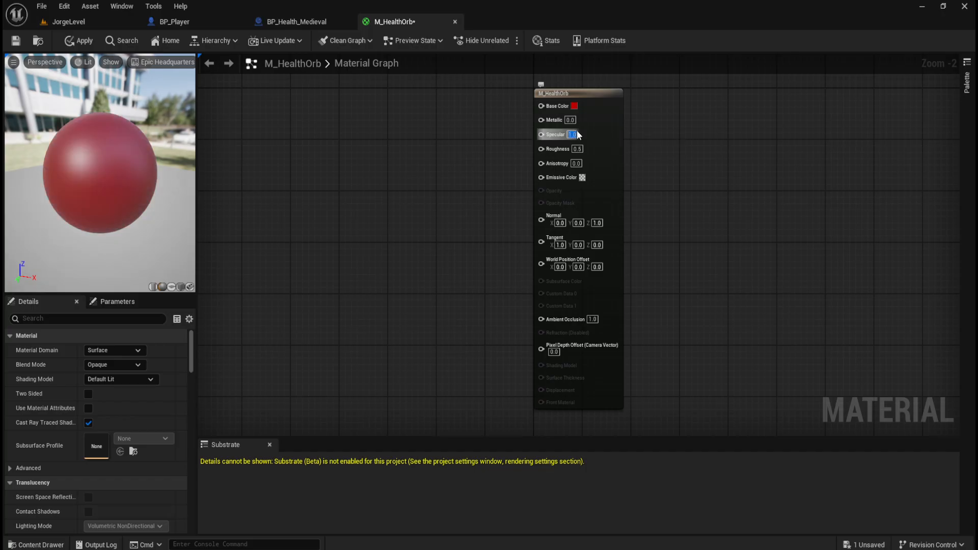
type("0")
key("Return")
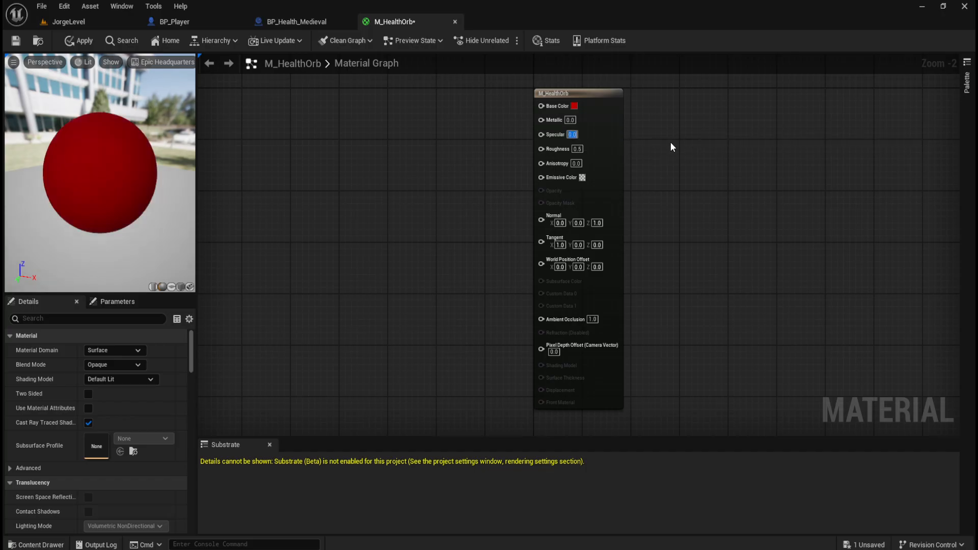
type("1")
key("Return")
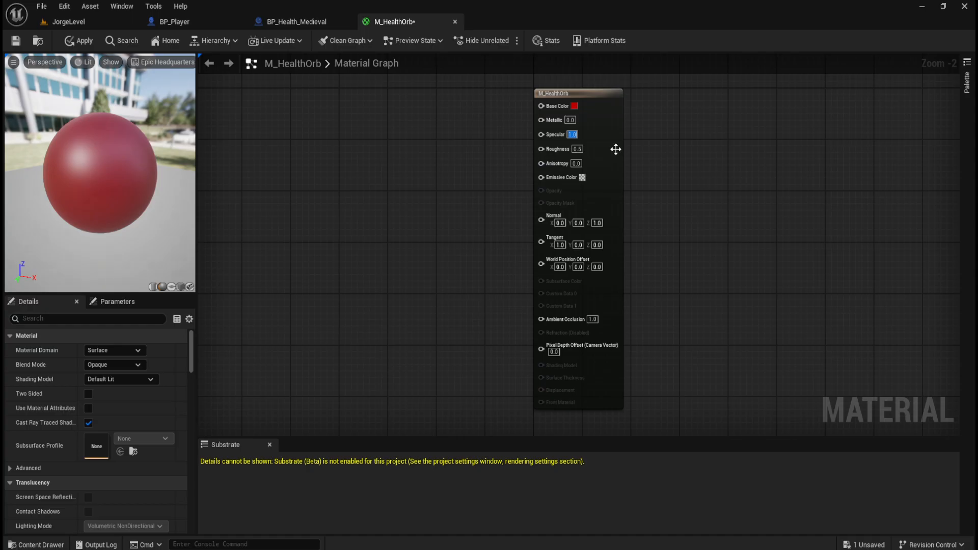
type("0")
key("Return")
Compare Roughness values of 1 and 0 on the preview sphere and leave Roughness at 1
key("Tab")
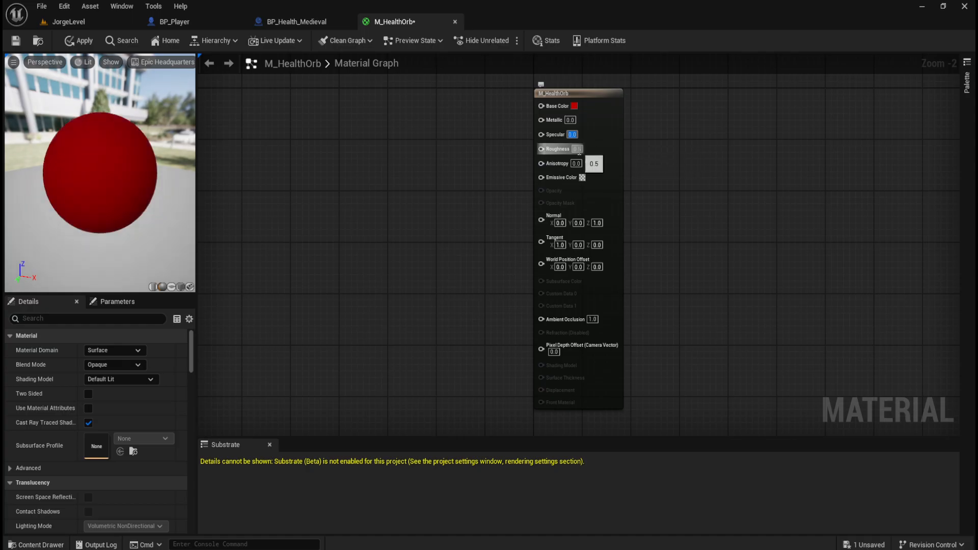
type("1")
key("Return")
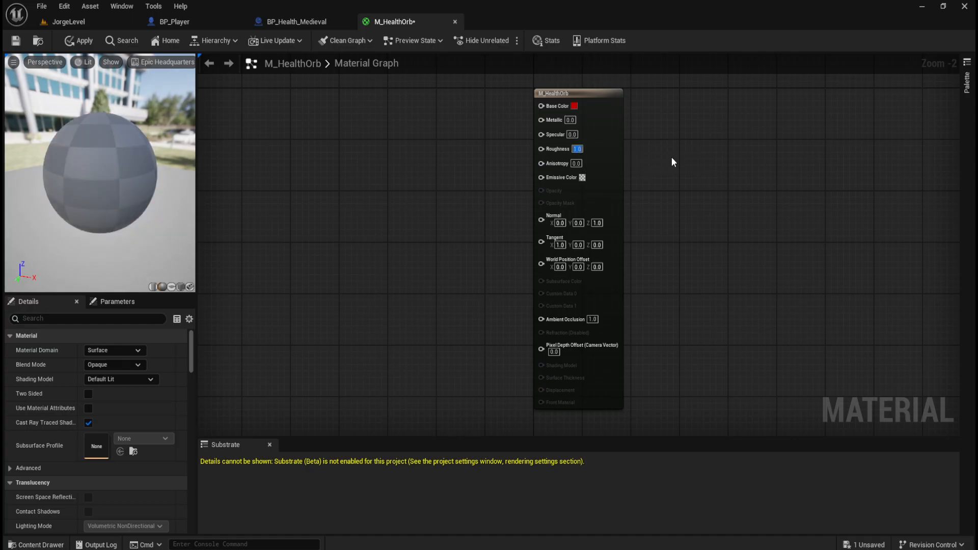
type("0")
key("Return")
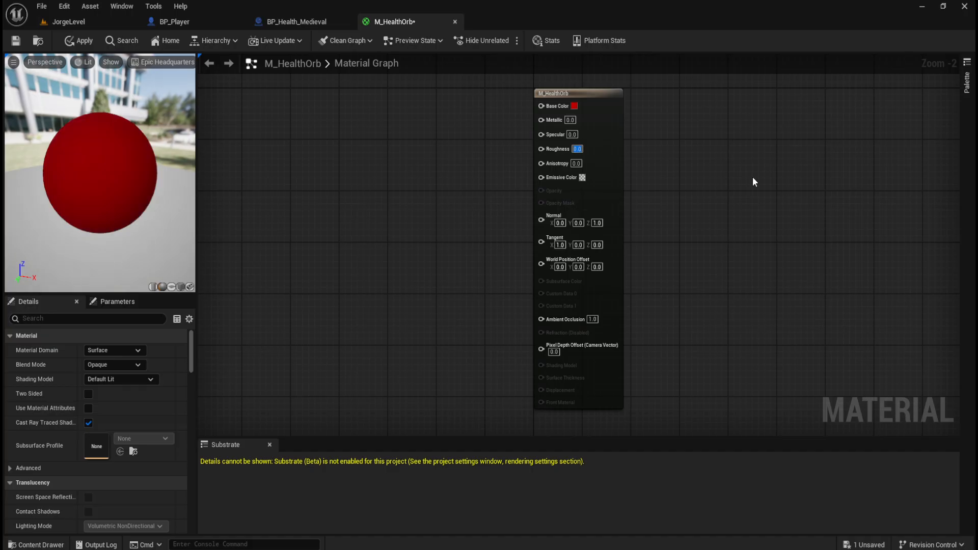
mouse_move(100, 190)
left_mouse_down()
mouse_move(158, 190)
mouse_move(87, 190)
left_mouse_up()
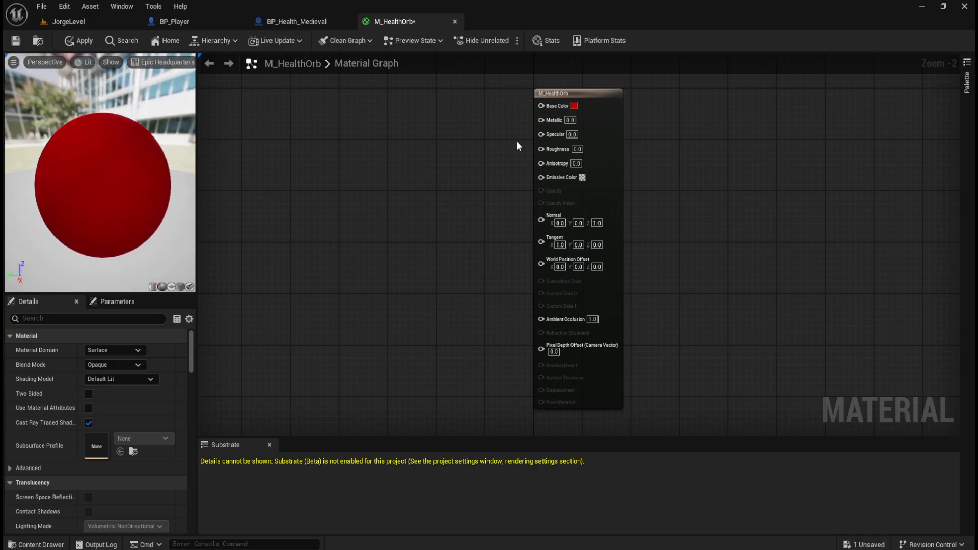
left_click(577, 149)
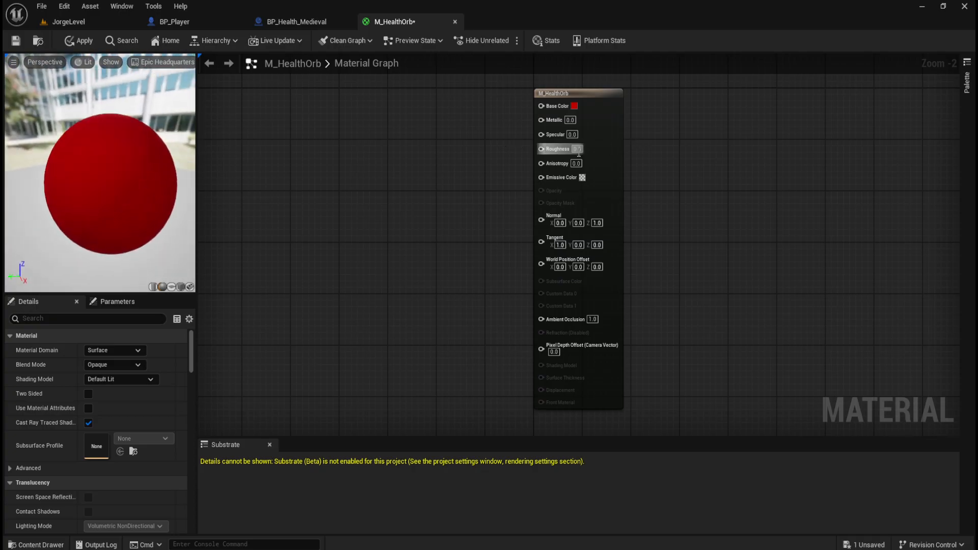
type("1")
key("Return")
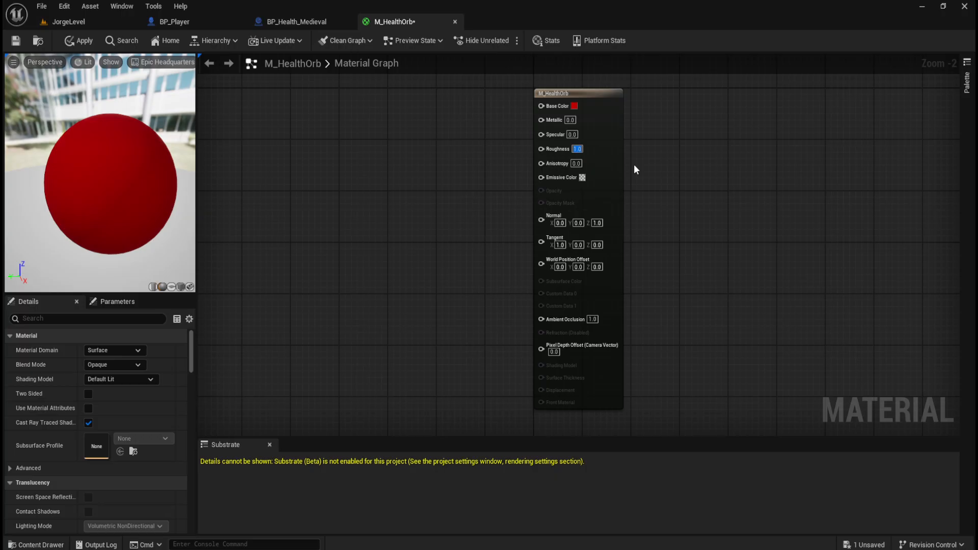
Try a Metallic value of 1, check it around the preview sphere, and set Metallic to 0.5
left_click(570, 120)
type("1")
key("Return")
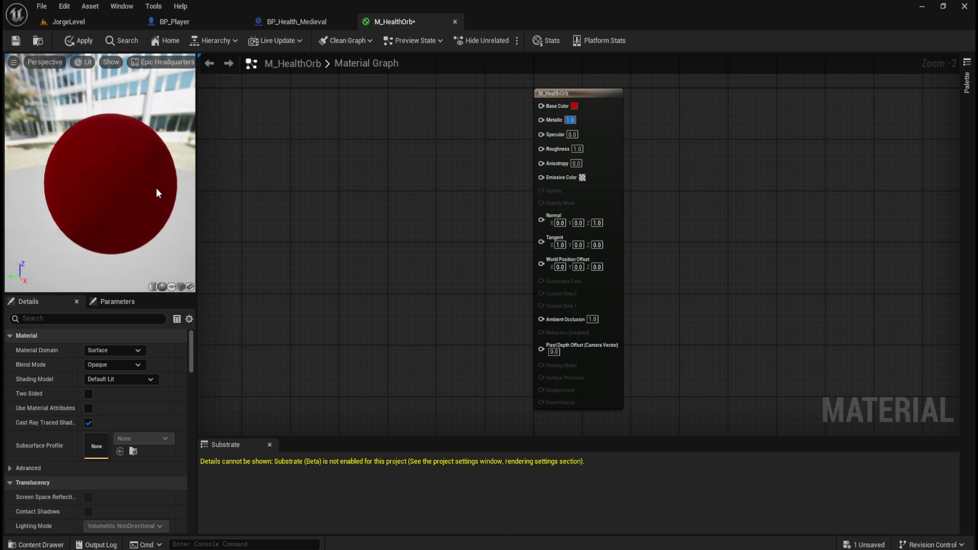
left_click_drag(114, 192, 128, 193)
left_click_drag(100, 194, 83, 192)
left_click(575, 120)
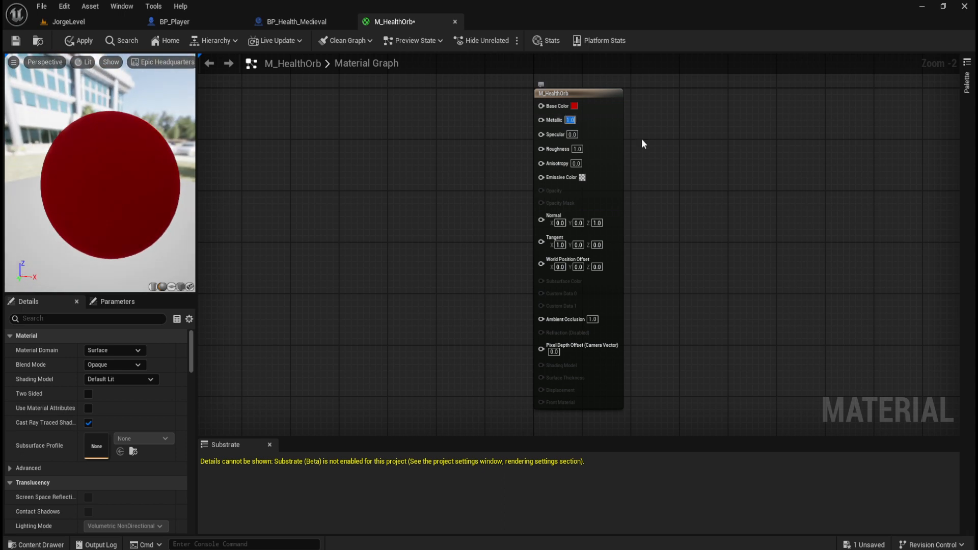
type("0.5")
key("Return")
Set the M_HealthOrb material's Specular to 0.5 and Roughness to 0.5
left_click(571, 135)
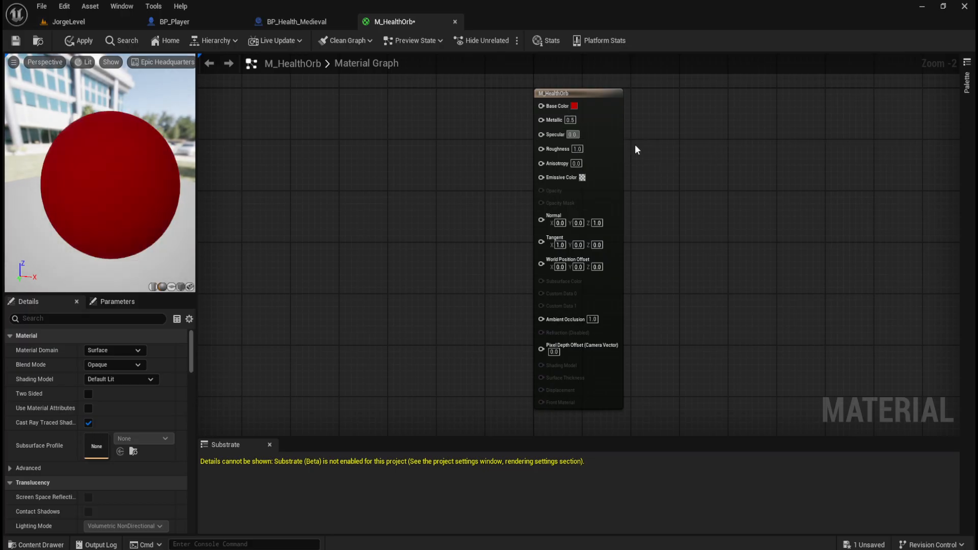
type("0.5")
key("Return")
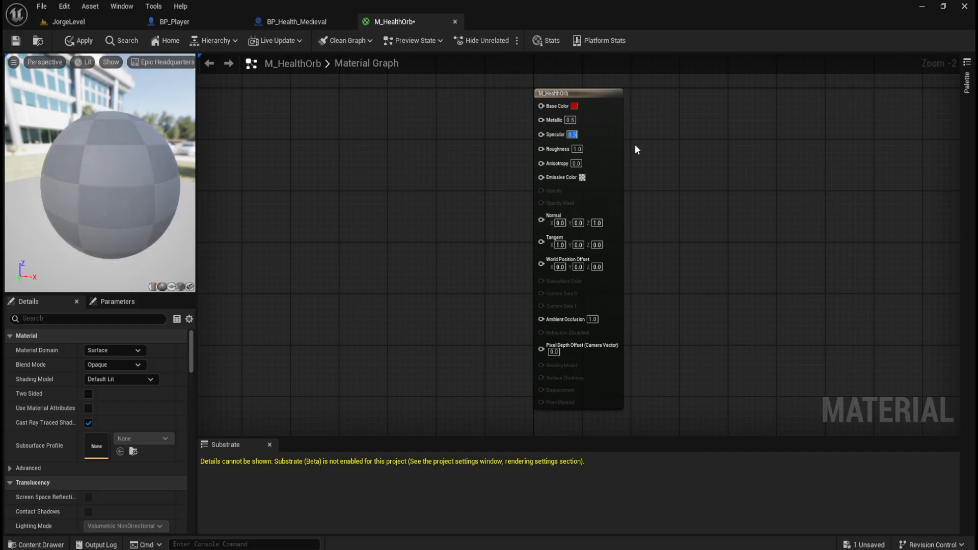
key("Tab")
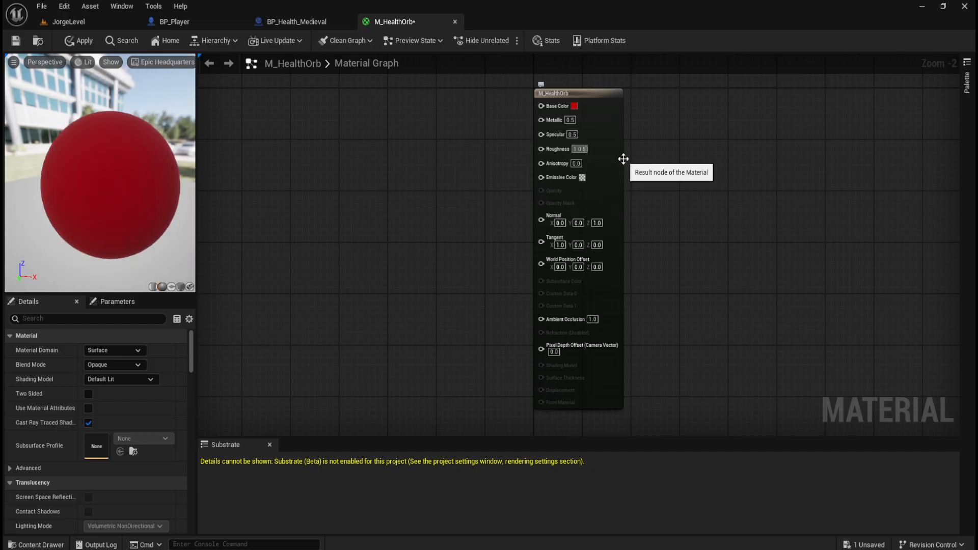
type("0.5")
key("Return")
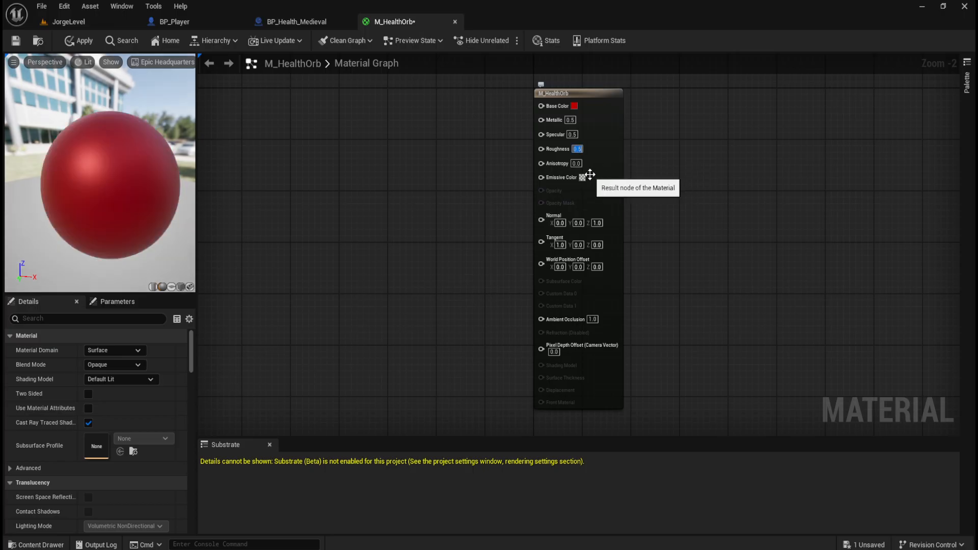
Apply the material changes and inspect the orb in the BP_Health_Medieval viewport
left_click(80, 40)
left_click(302, 20)
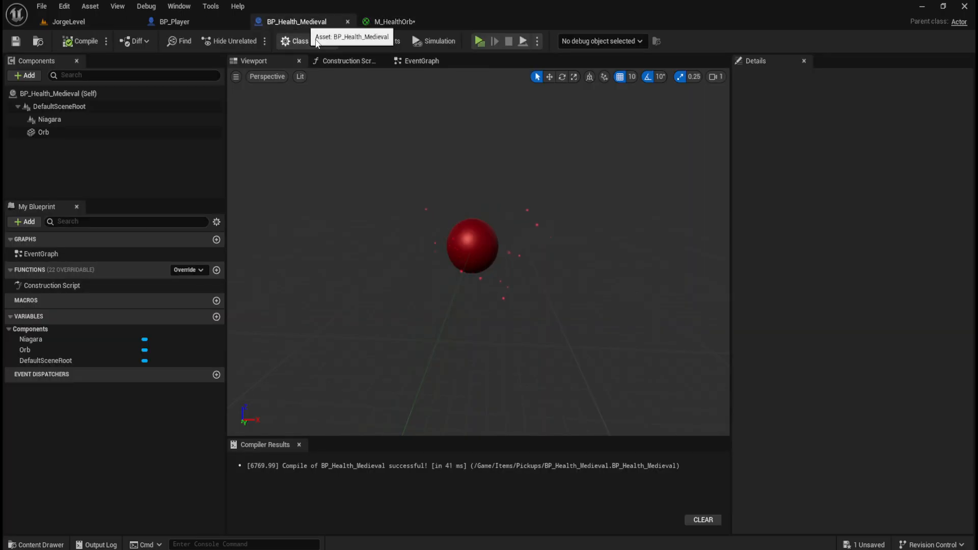
scroll(468, 193, "up", 3)
scroll(399, 206, "down", 3)
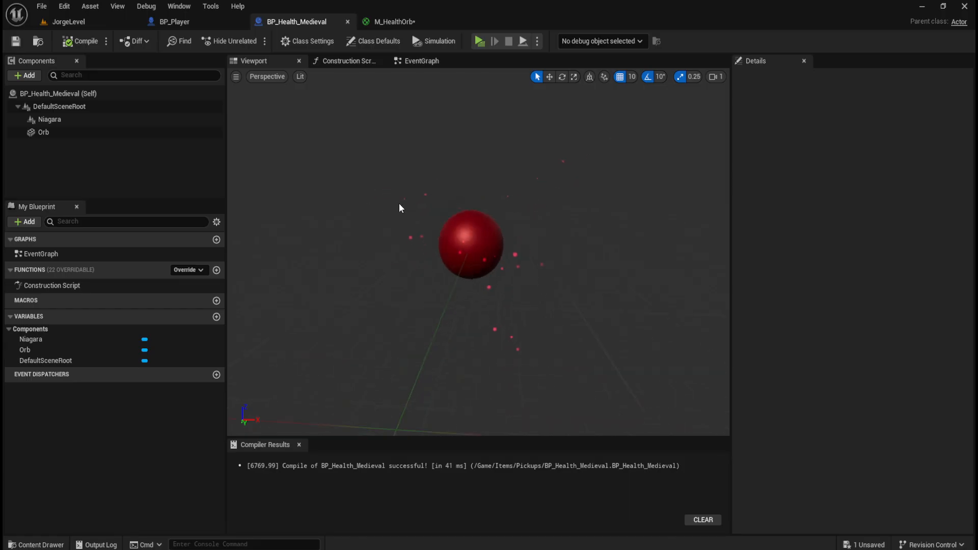
mouse_move(399, 207)
left_mouse_down()
mouse_move(459, 183)
mouse_move(389, 212)
mouse_move(448, 212)
mouse_move(387, 212)
left_mouse_up()
mouse_move(473, 208)
left_mouse_down()
mouse_move(423, 209)
mouse_move(487, 206)
left_mouse_up()
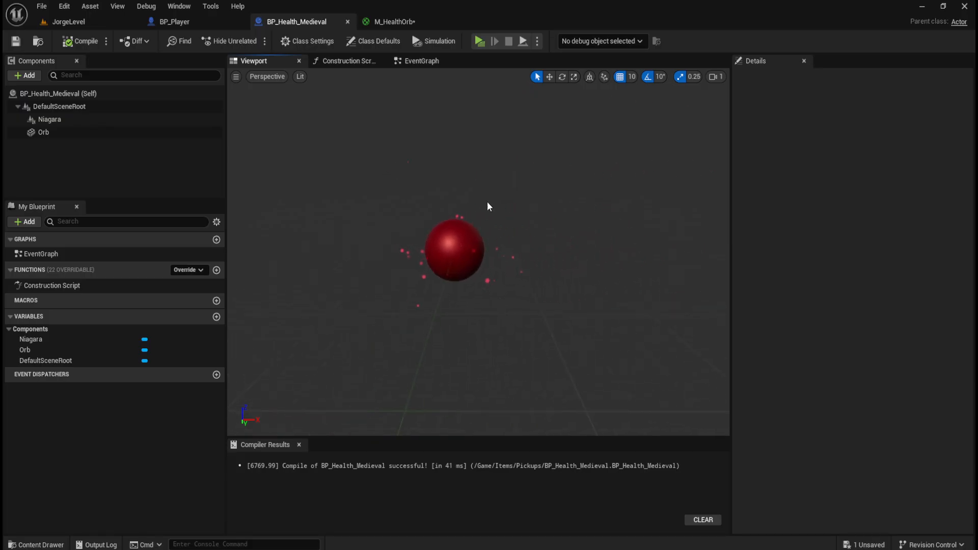
Return to M_HealthOrb, try a light orange Emissive Color (hex sRGB FFD380FF), and apply the material
left_click(405, 23)
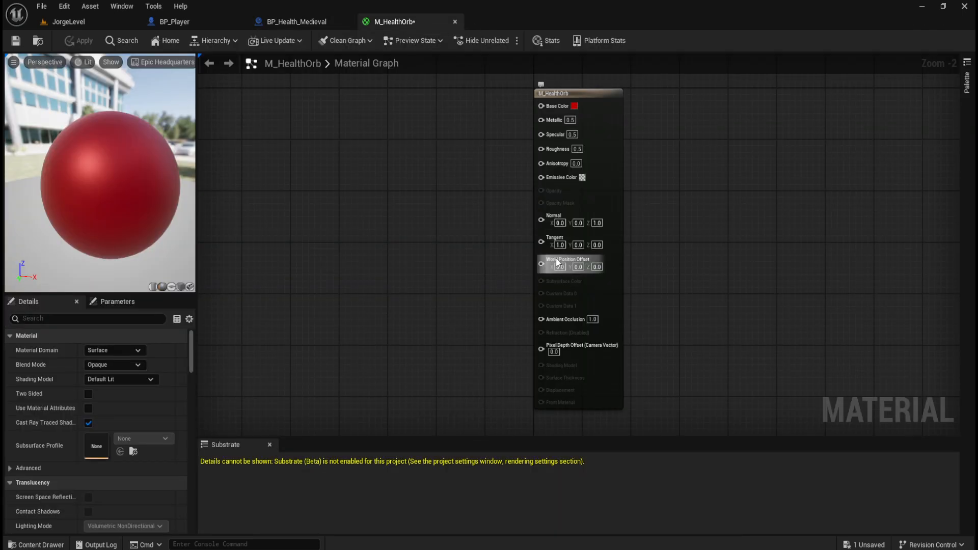
left_click(583, 178)
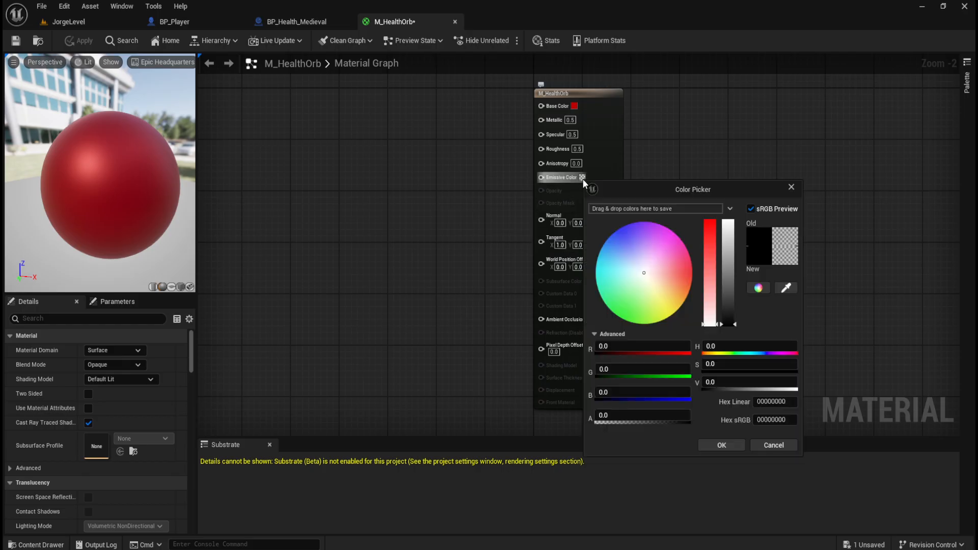
mouse_move(650, 283)
left_mouse_down()
mouse_move(670, 303)
mouse_move(677, 295)
left_mouse_up()
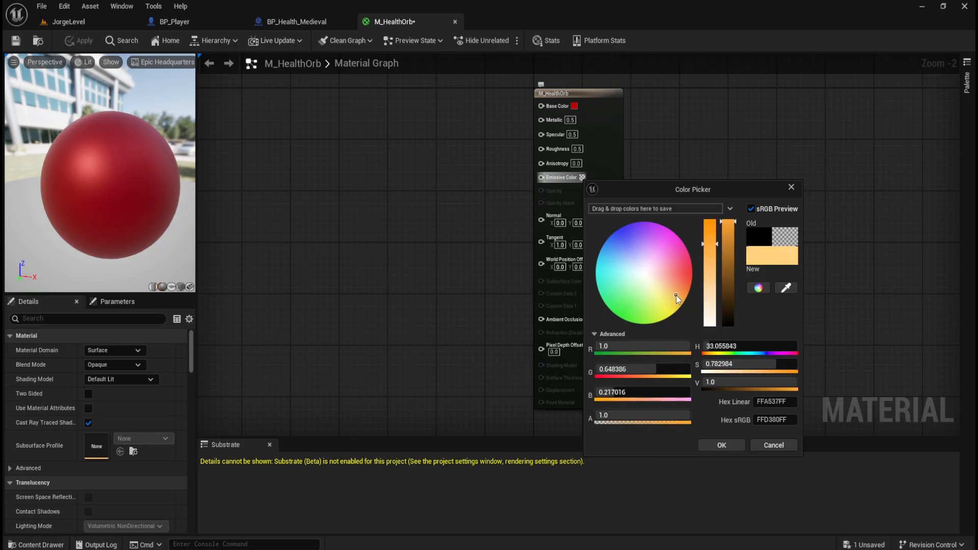
left_click(722, 445)
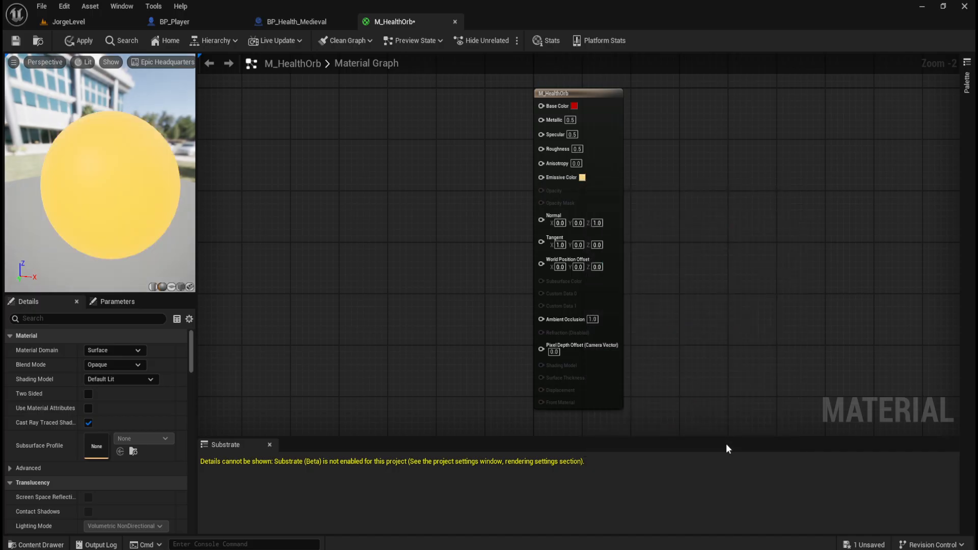
left_click(78, 42)
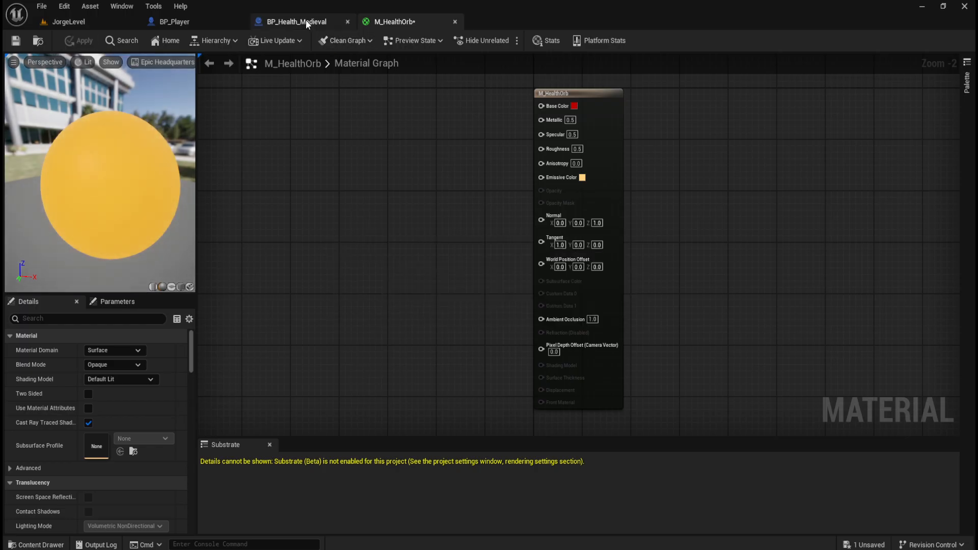
Check the emissive orb up close in the BP_Health_Medieval viewport
left_click(306, 23)
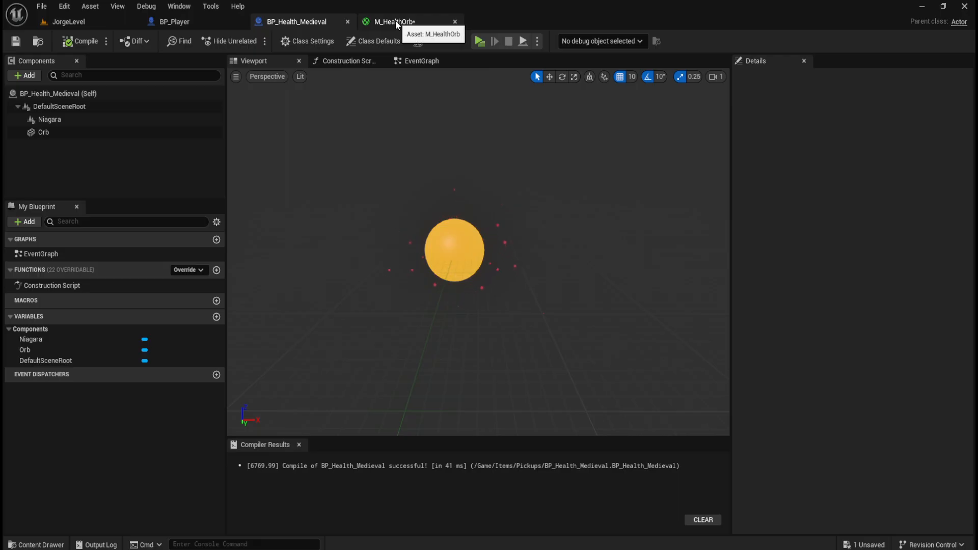
scroll(394, 207, "up", 3)
scroll(395, 209, "down", 2)
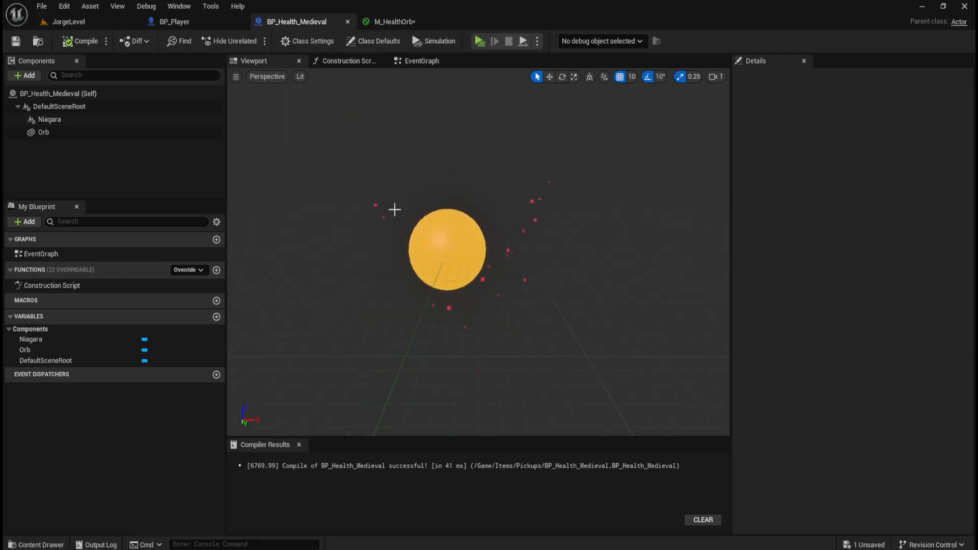
Go back to M_HealthOrb and try lowering the Emissive Color's alpha to 0.589
left_click(402, 21)
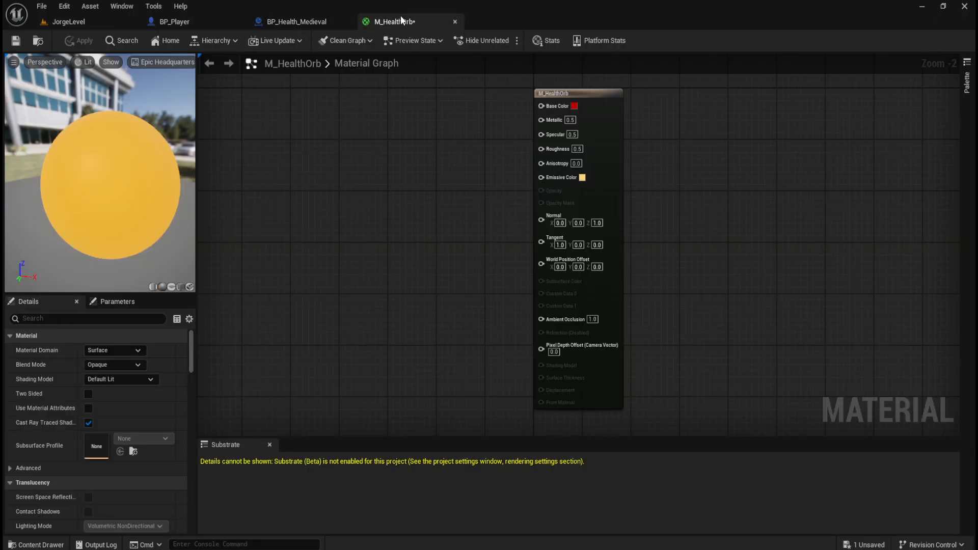
left_click(583, 178)
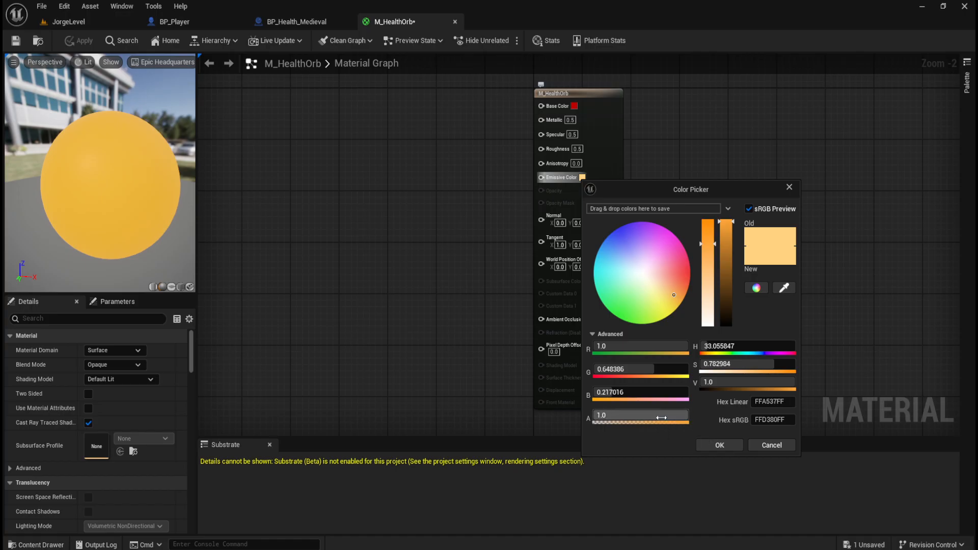
mouse_move(661, 417)
left_mouse_down()
mouse_move(679, 418)
mouse_move(651, 418)
mouse_move(680, 418)
left_mouse_up()
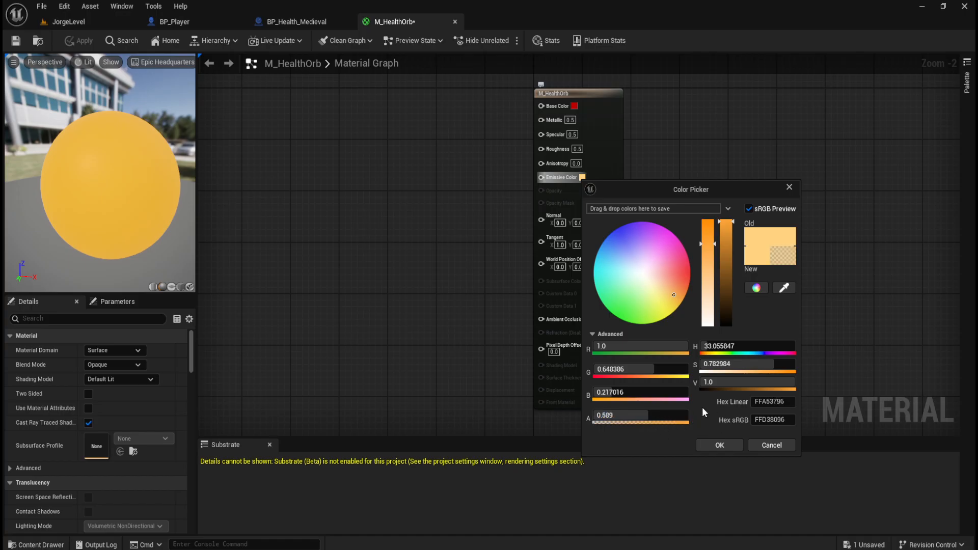
left_click(719, 445)
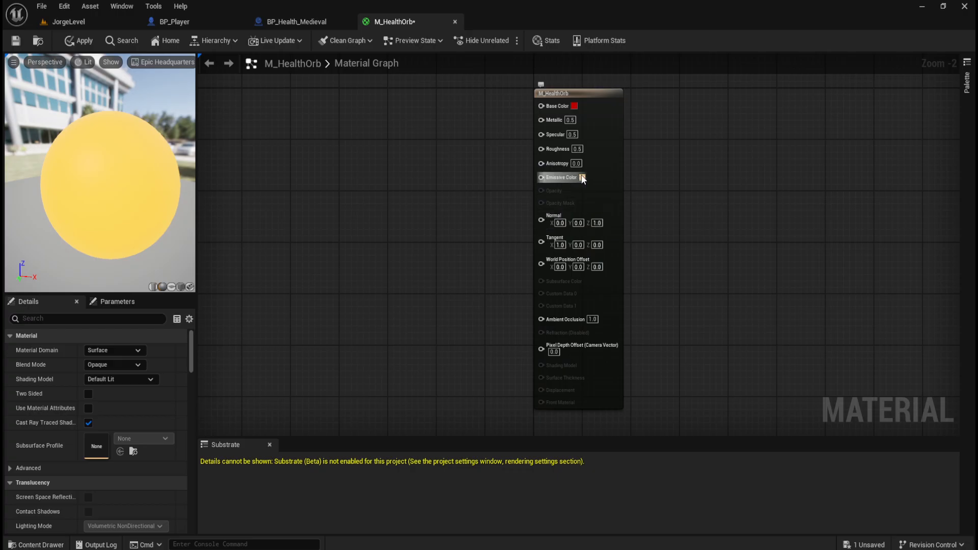
Try reducing the Emissive Color's alpha to 0
left_click(582, 178)
left_click_drag(636, 406, 604, 406)
left_click(720, 441)
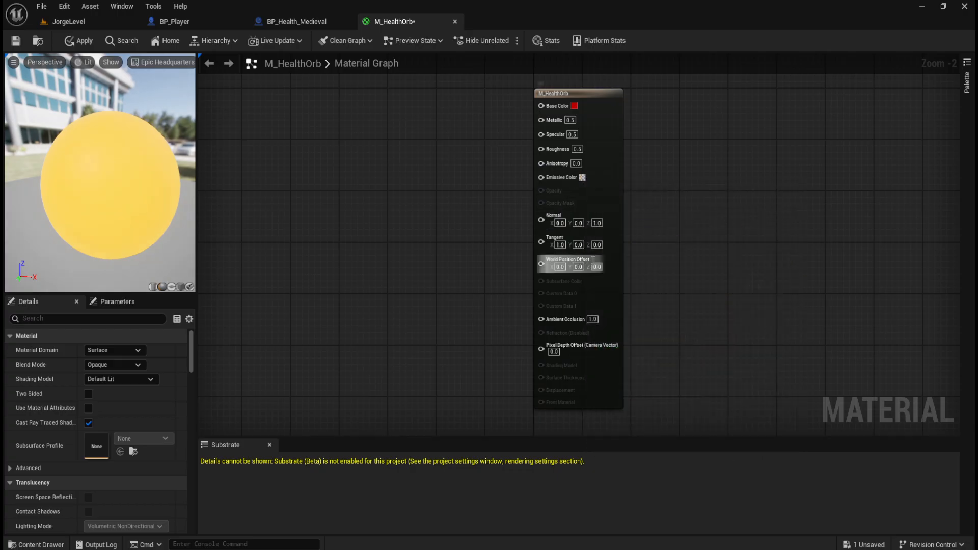
left_click(583, 178)
left_click_drag(599, 415, 591, 415)
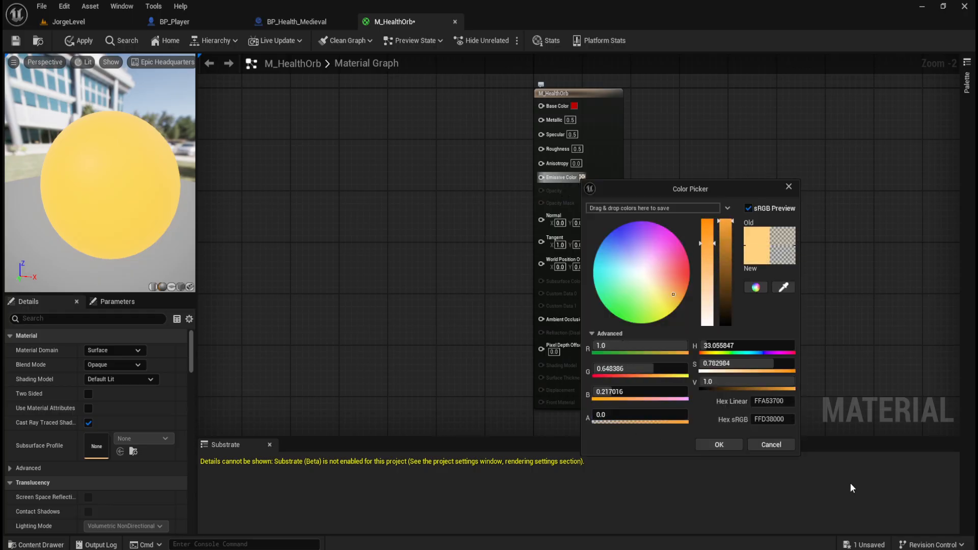
left_click(708, 445)
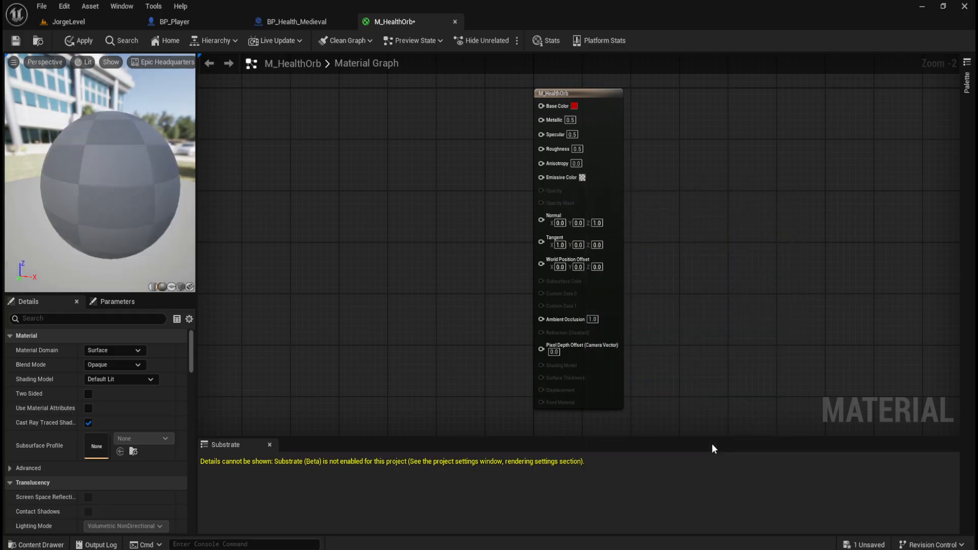
Try a pinkish red Emissive Color, hex sRGB FF337FFF
left_click(582, 178)
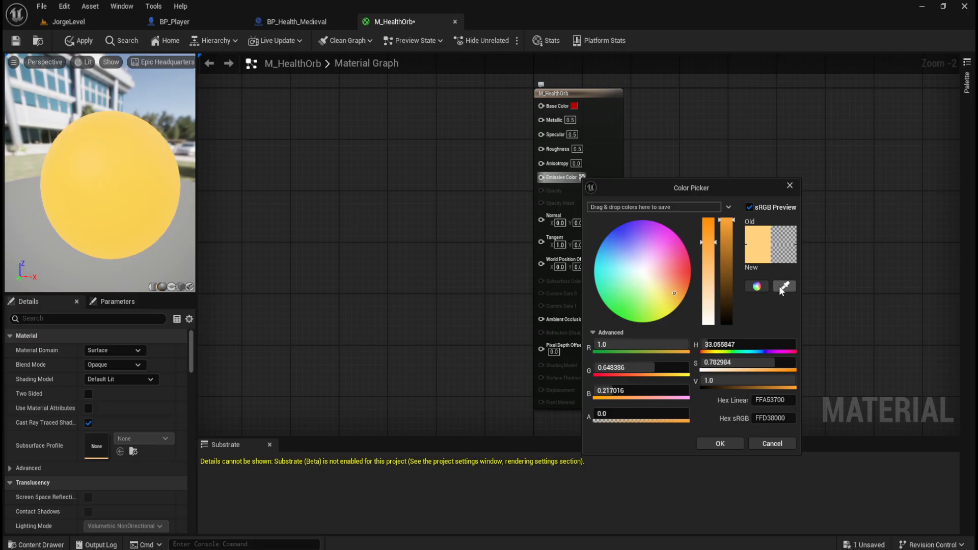
left_click(689, 262)
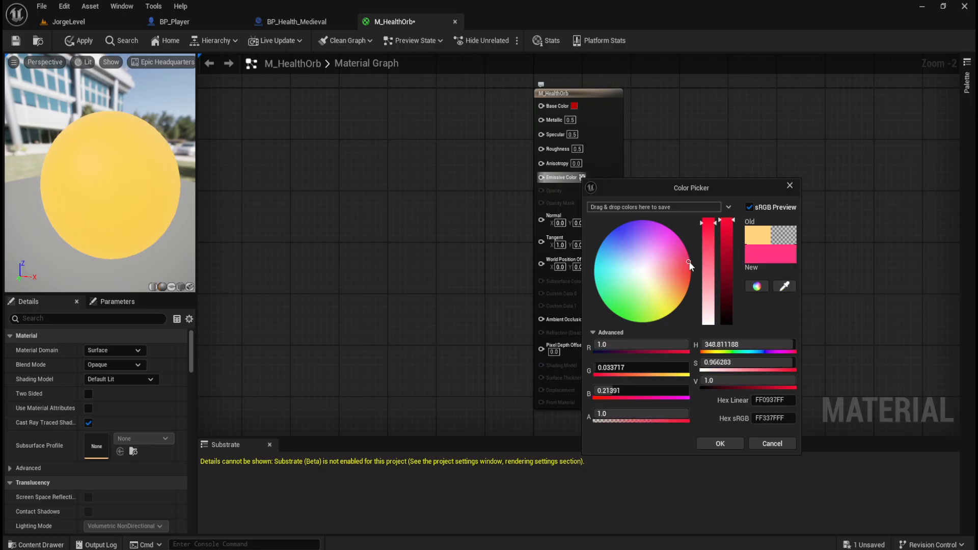
left_click(732, 444)
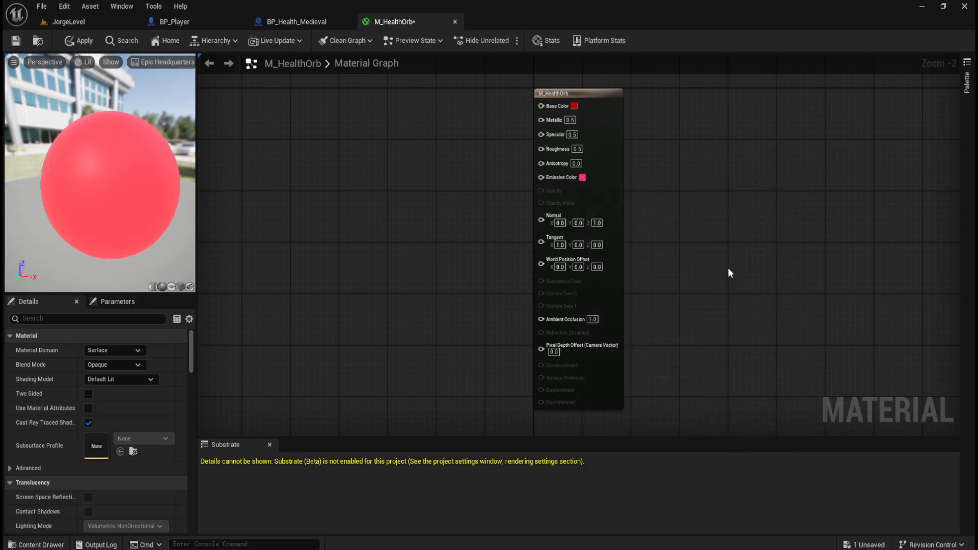
Set the Emissive Color to a near-white, hex sRGB FFFAFEFF
left_click(583, 177)
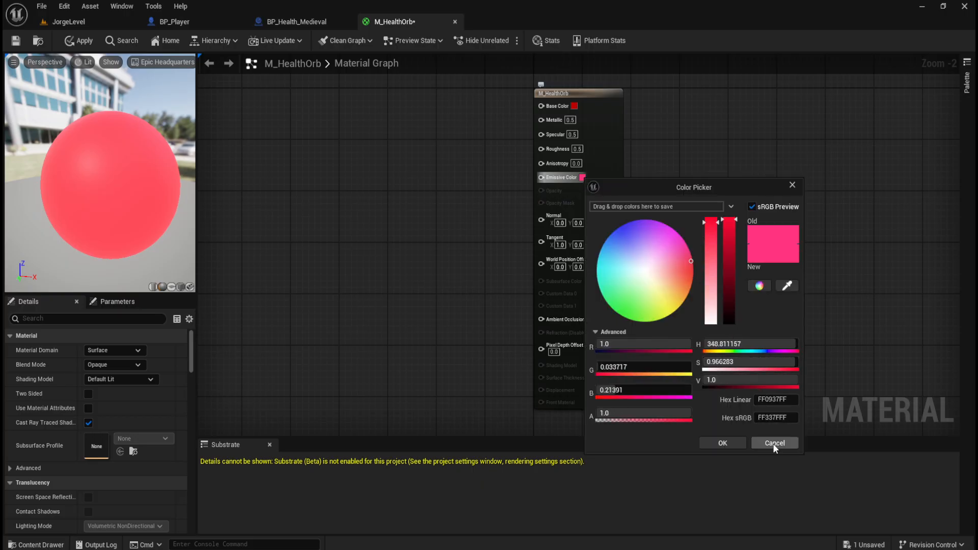
left_click_drag(653, 277, 647, 269)
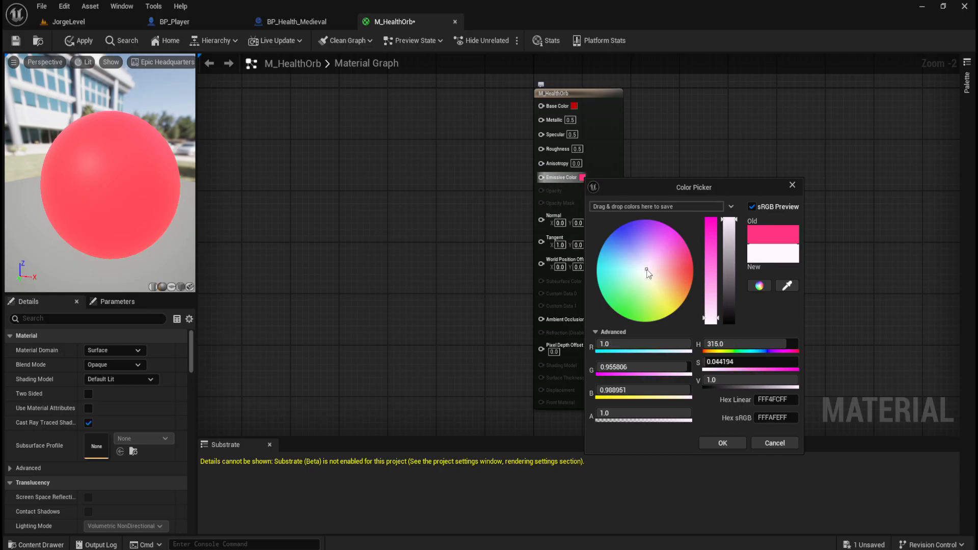
left_click(722, 443)
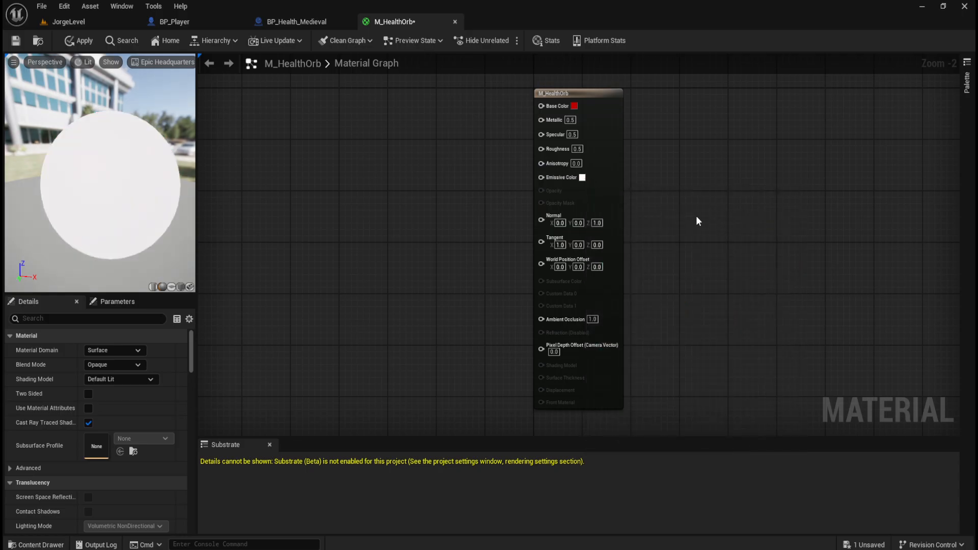
Try the Translucent blend mode with the near-white emissive color and set the blend mode to Opaque again
left_click(135, 368)
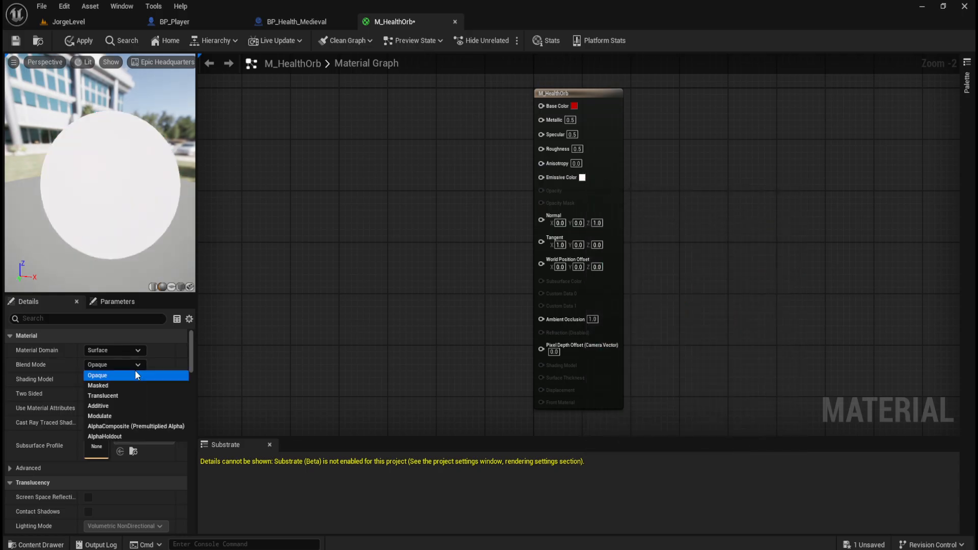
left_click(128, 396)
left_click(134, 365)
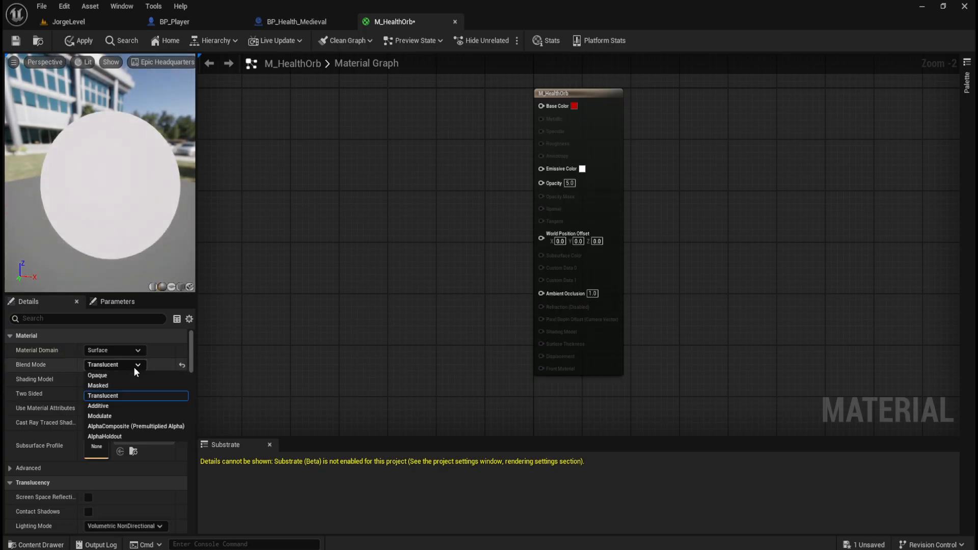
left_click(126, 376)
left_click(583, 178)
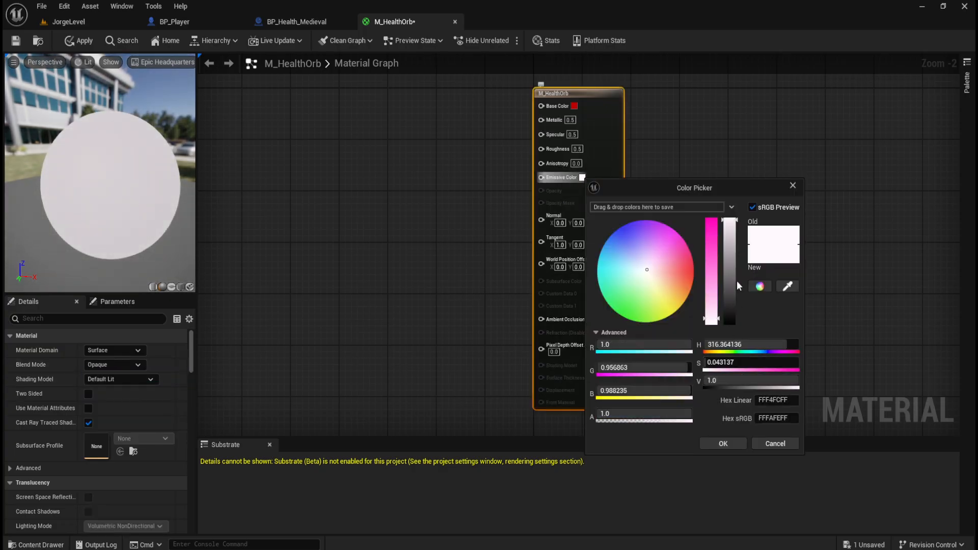
left_click(772, 447)
left_click(432, 125)
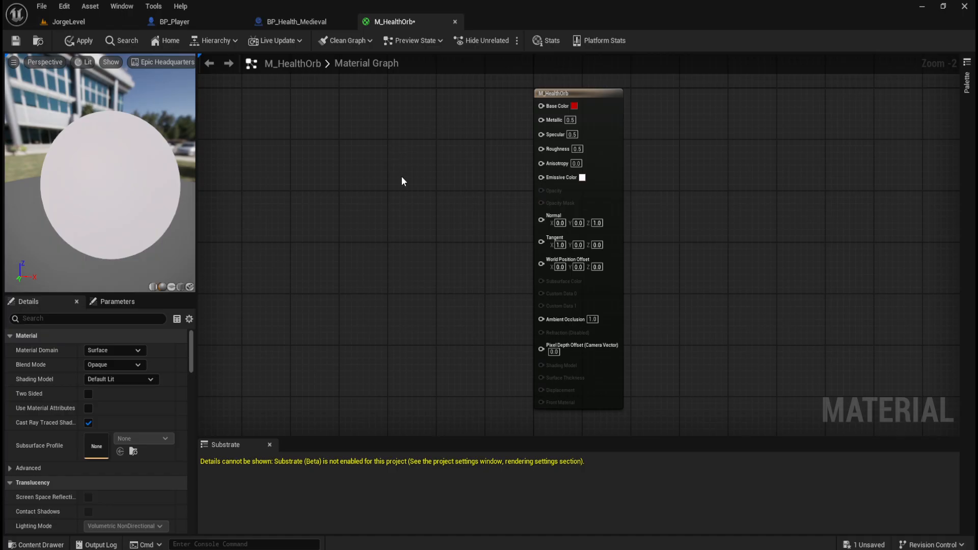
right_click(402, 177)
left_click(386, 181)
left_click(612, 106)
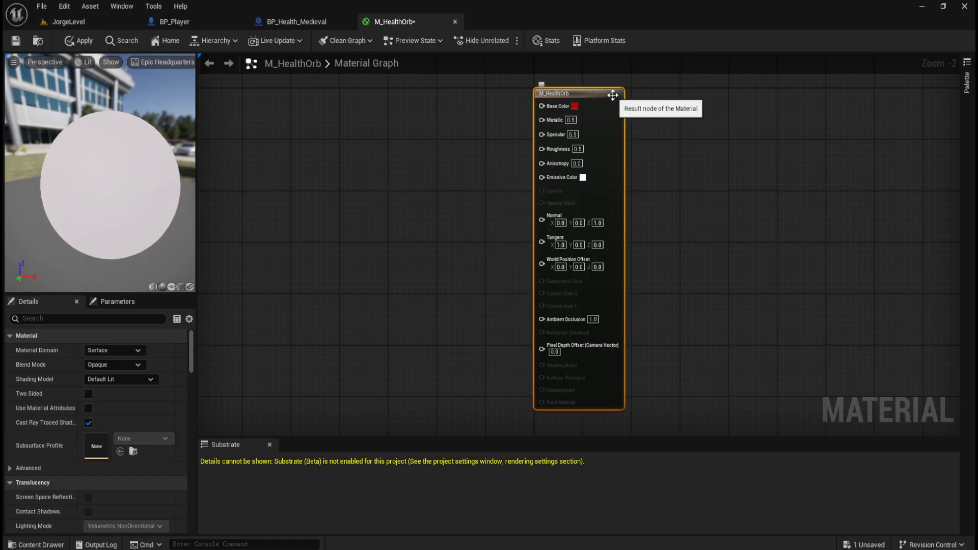
left_click(191, 358)
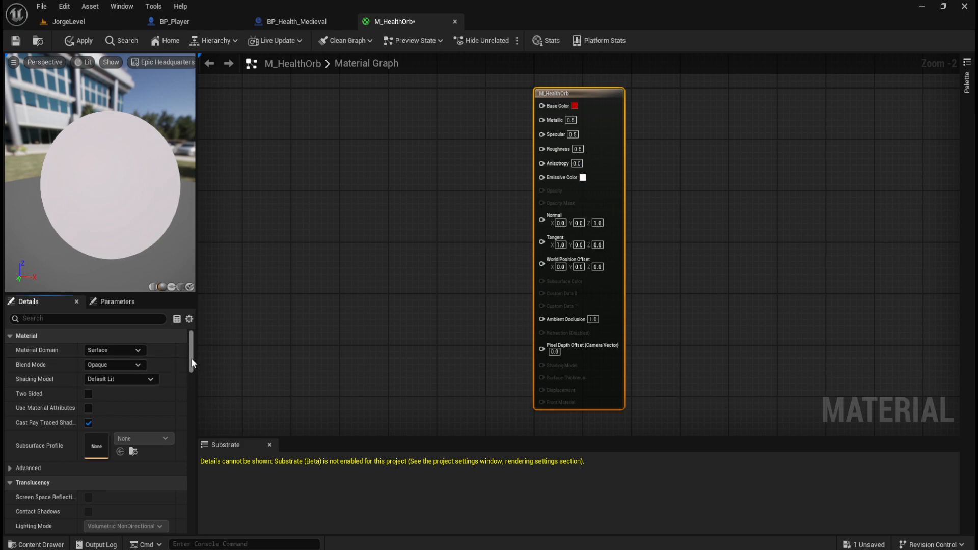
left_click_drag(191, 357, 227, 334)
left_click(188, 320)
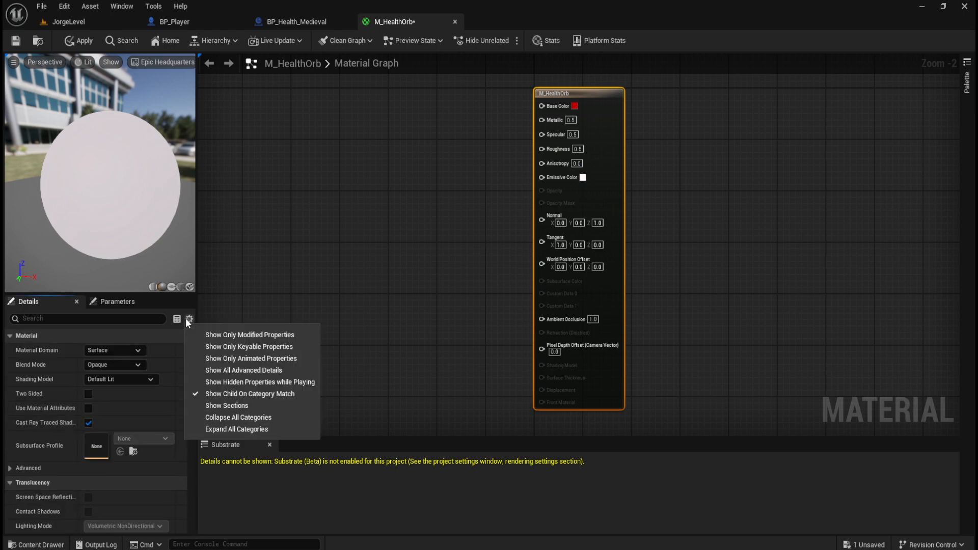
left_click(188, 321)
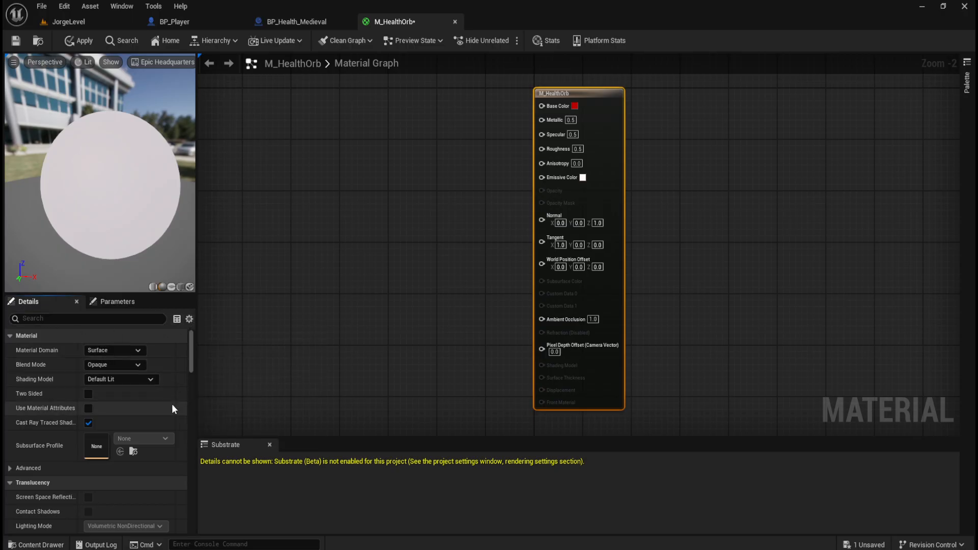
Close the M_HealthOrb material and discard its unapplied changes
scroll(160, 409, "down", 3)
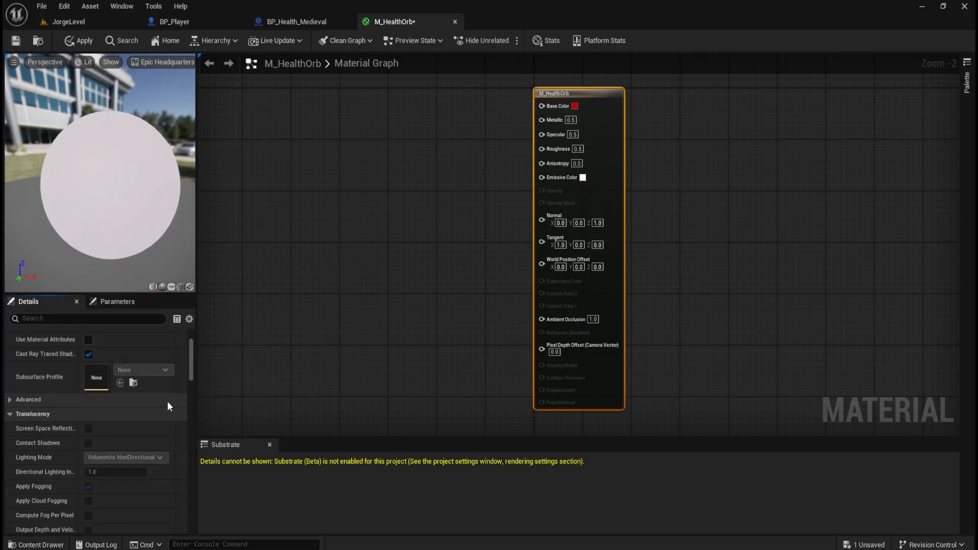
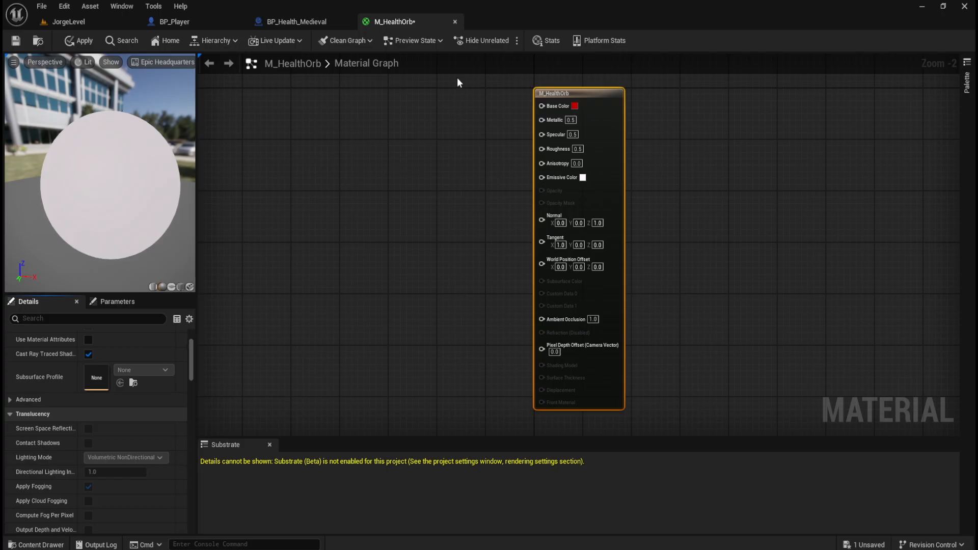
left_click(455, 22)
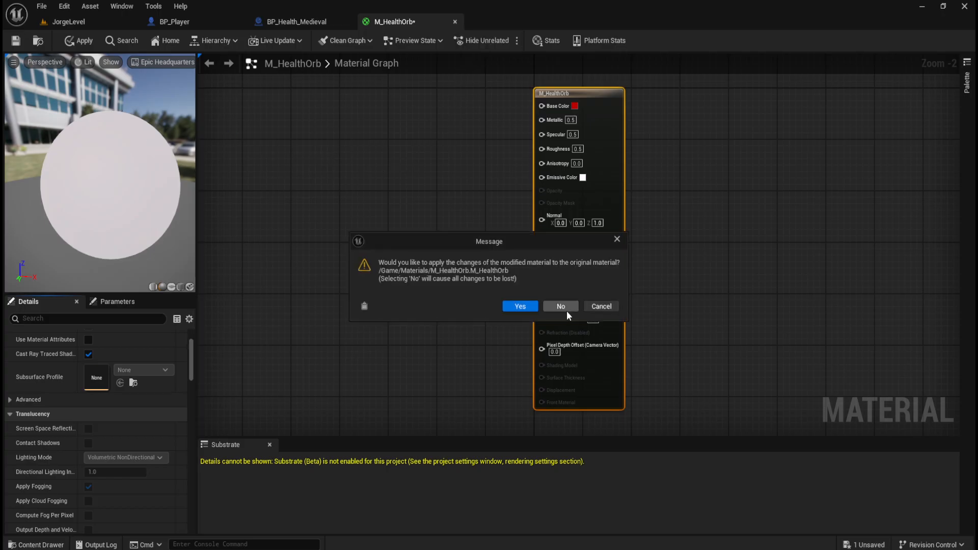
left_click(566, 310)
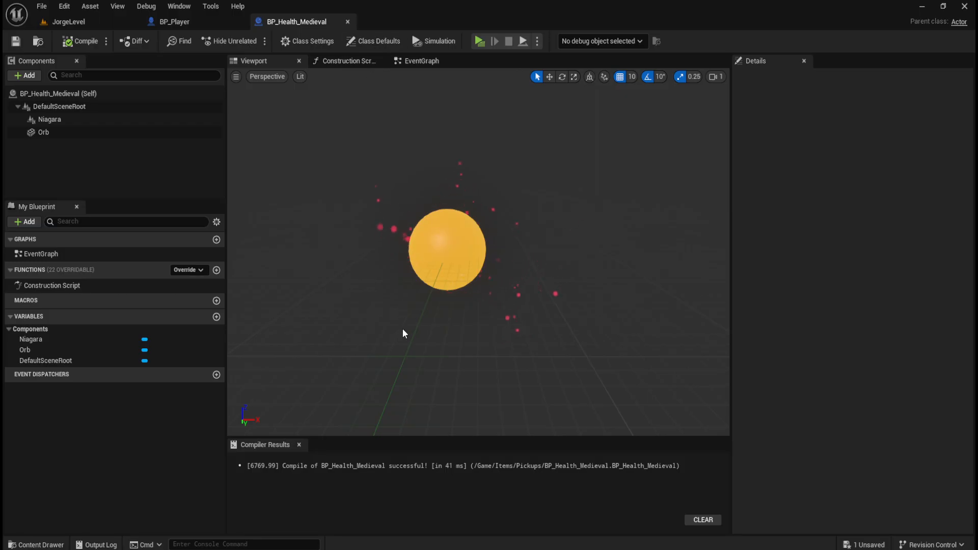
Reopen the M_HealthOrb material from the project's Content/Materials folder
key("ctrl+space")
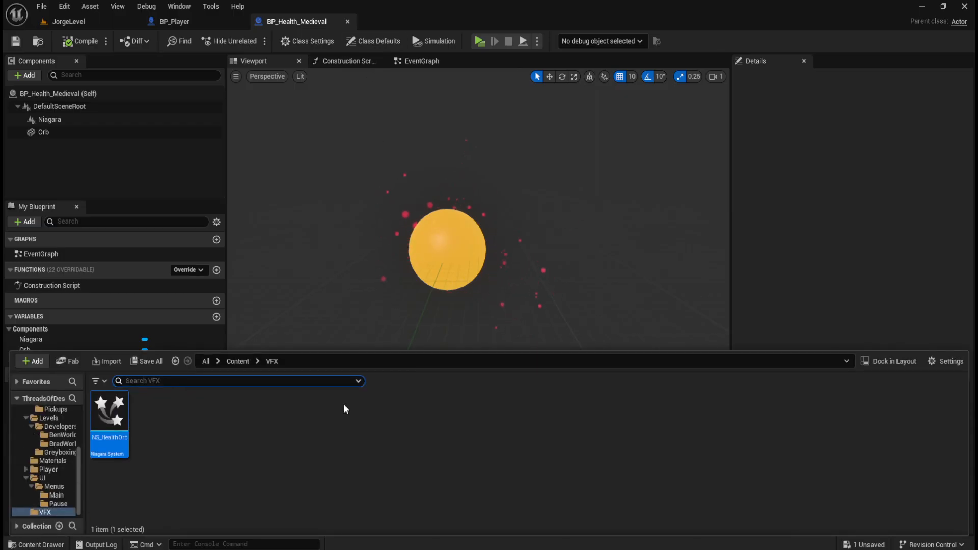
left_click(237, 362)
double_click(388, 442)
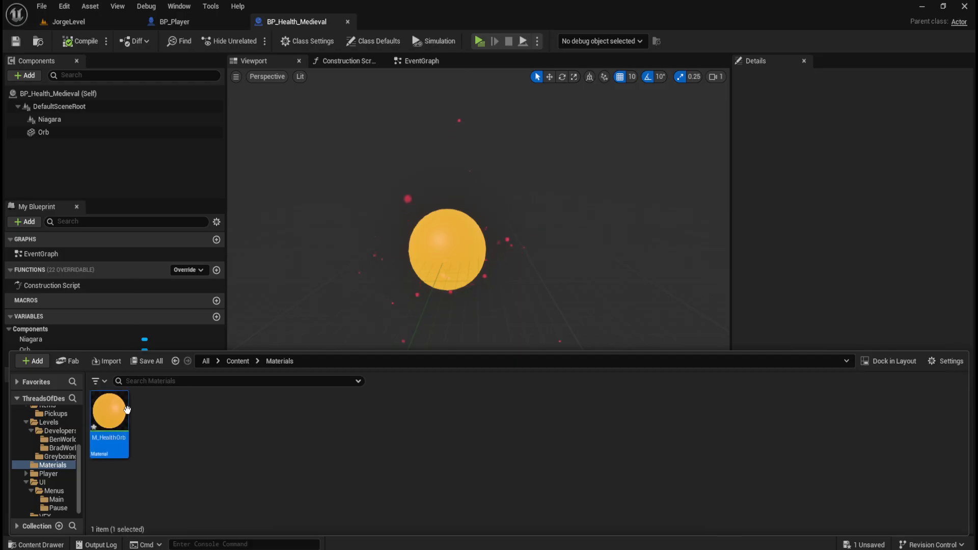
double_click(127, 410)
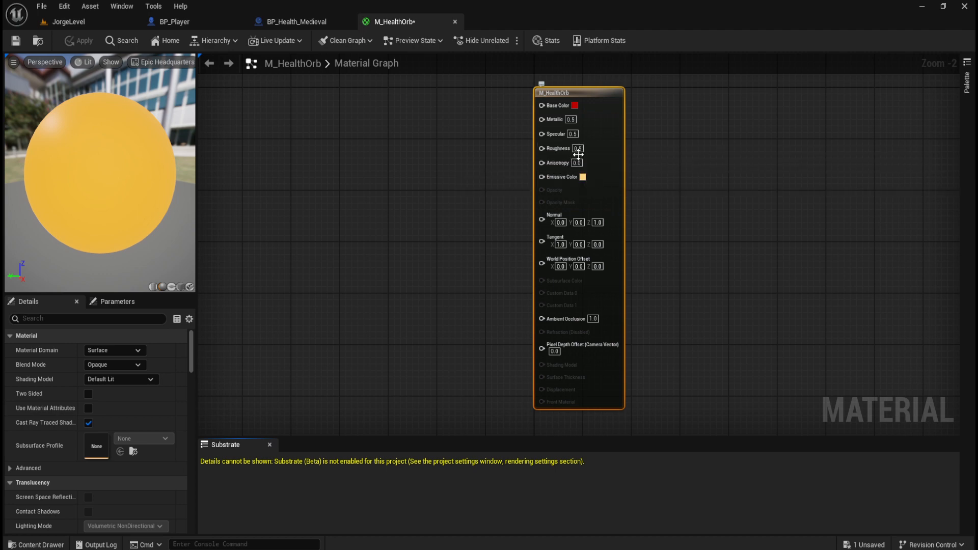
Try Specular values of 0 and 1 on M_HealthOrb, and set it back to 0.5
left_click(573, 134)
type("0")
key("Return")
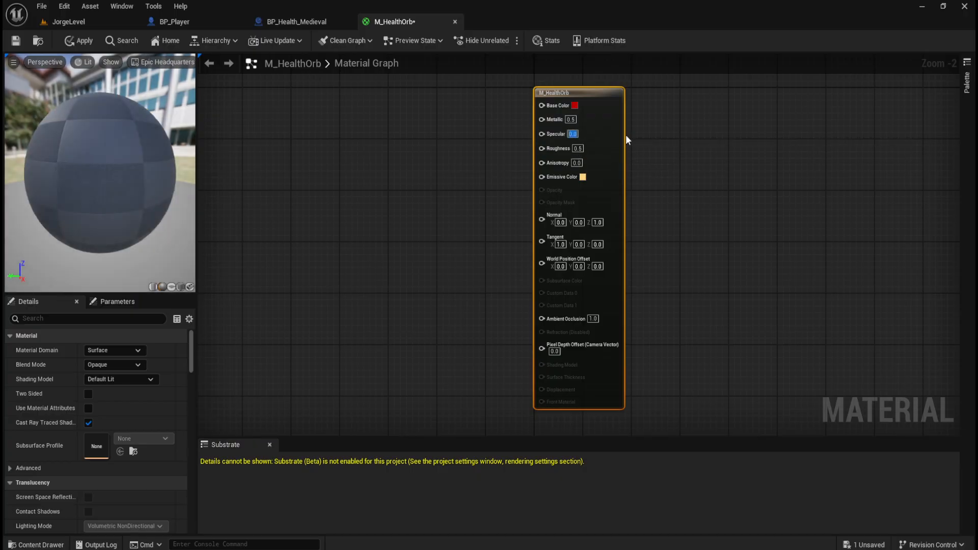
type("1")
key("Return")
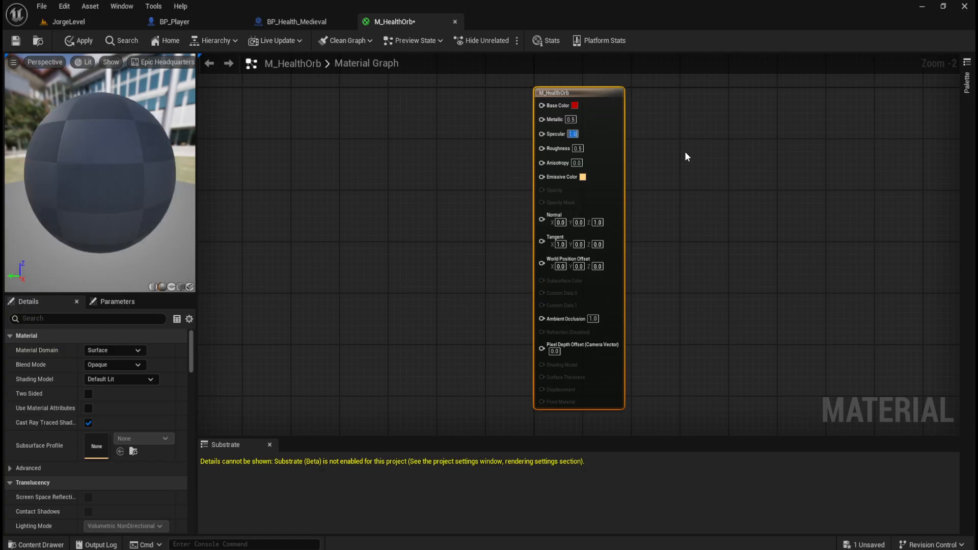
type("0.5")
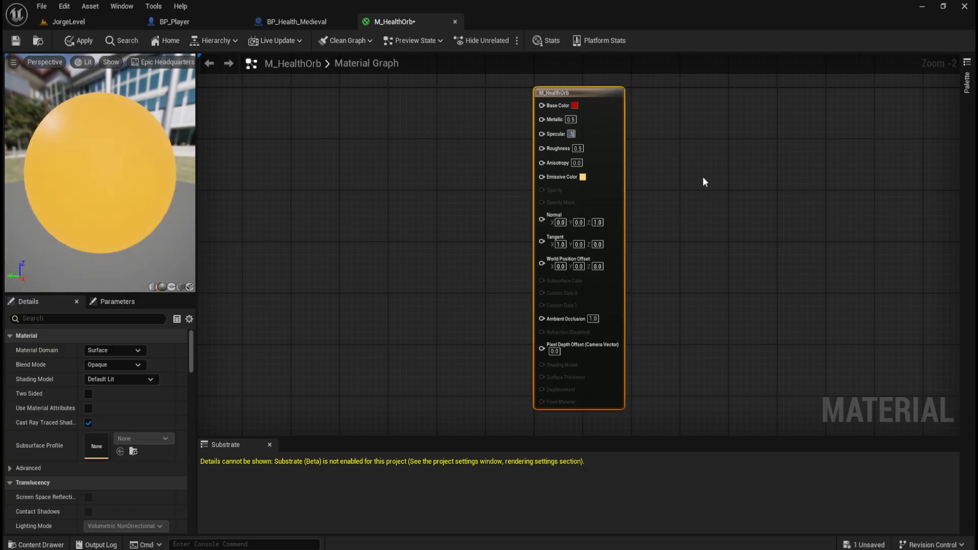
key("Return")
Copy the Base Color's linear hex value 800000FF into the Emissive Color
left_click(578, 104)
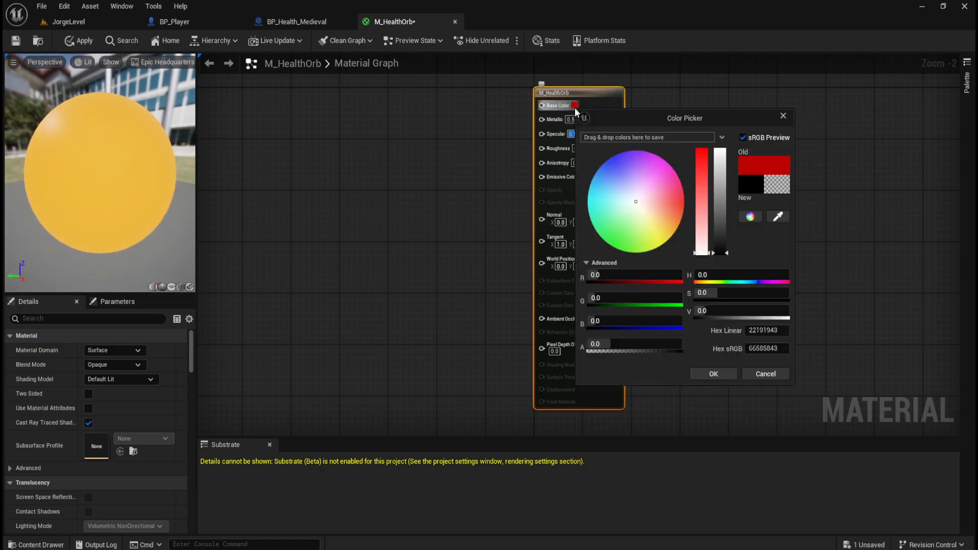
left_click(772, 352)
left_click(773, 332)
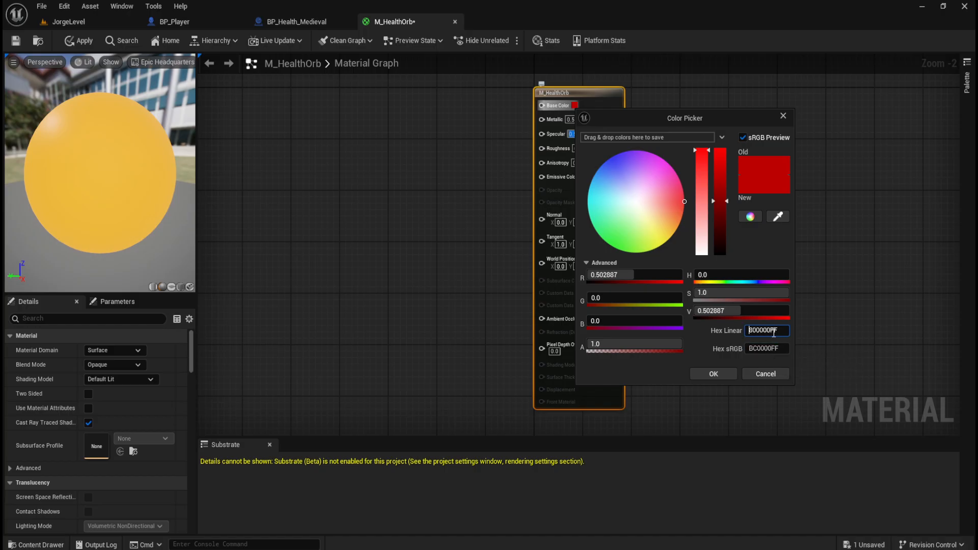
left_click(731, 376)
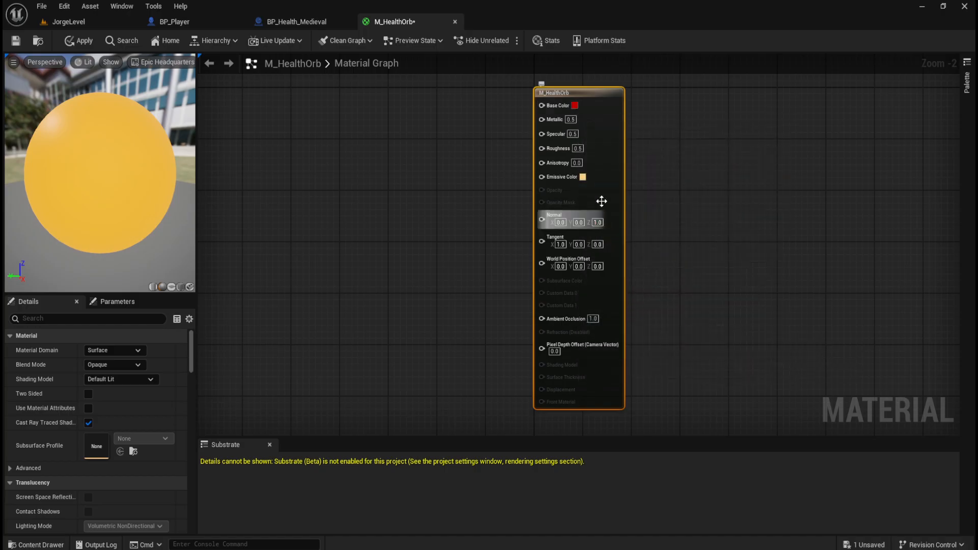
left_click(582, 179)
left_click(780, 399)
key("ctrl+v")
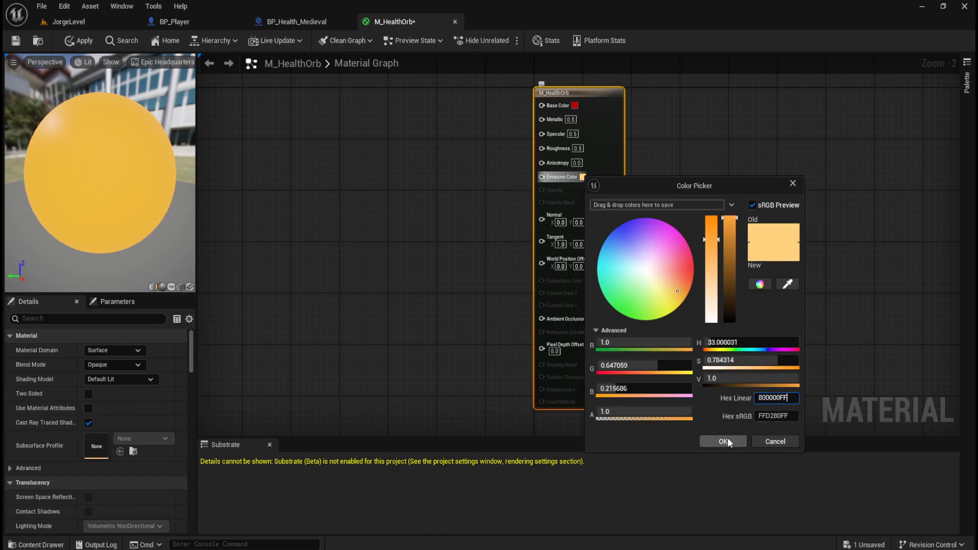
left_click(727, 443)
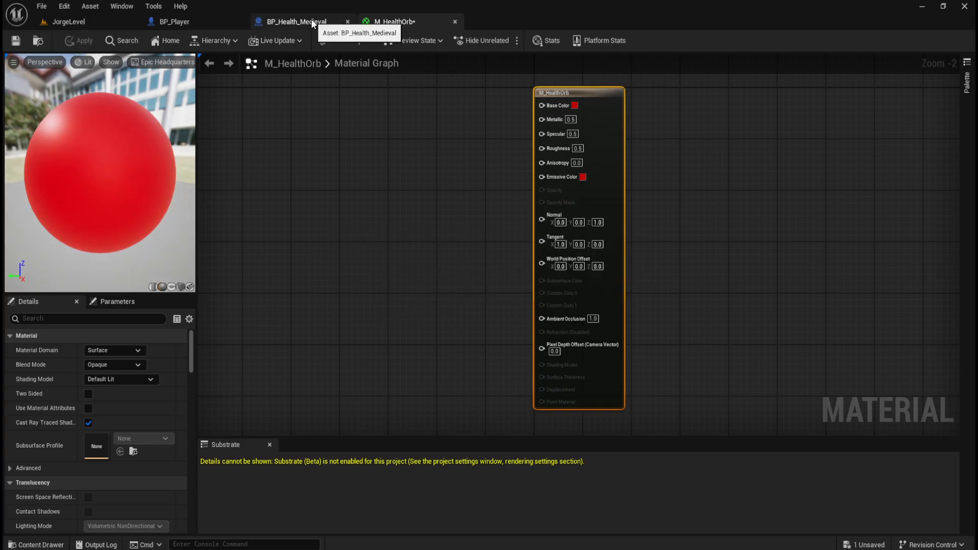
Inspect the orb's red emissive look in the BP_Health_Medieval viewport and return to M_HealthOrb
left_click(313, 23)
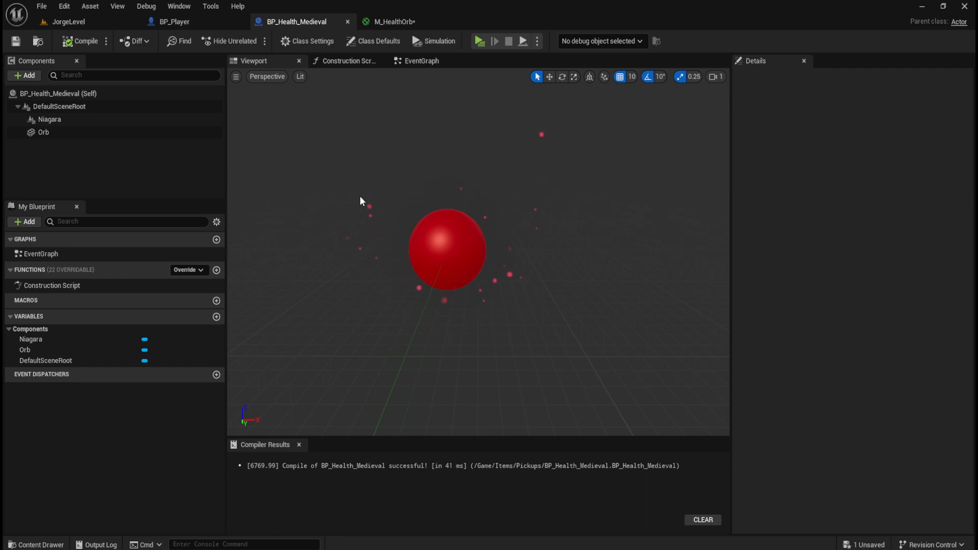
mouse_move(359, 195)
right_mouse_down()
mouse_move(395, 197)
mouse_move(358, 203)
right_mouse_up()
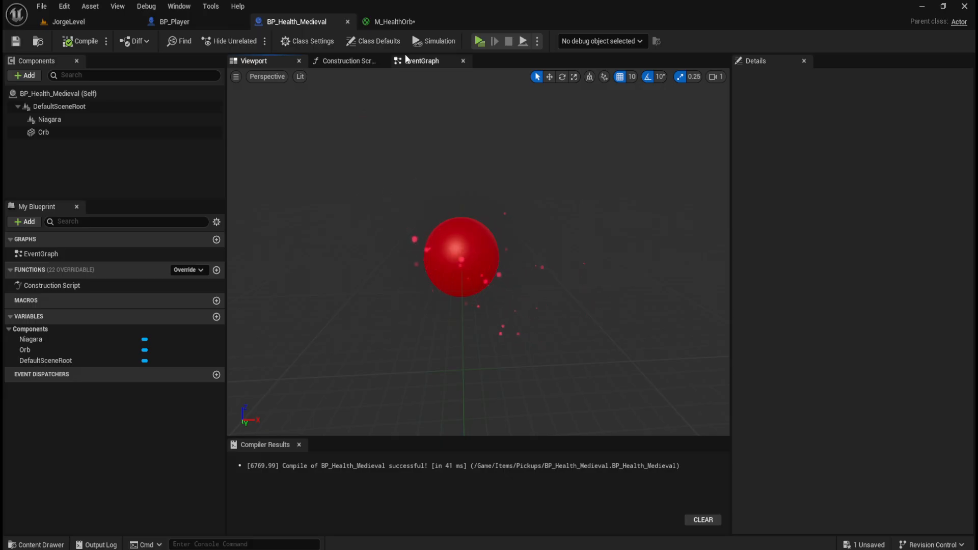
left_click(404, 23)
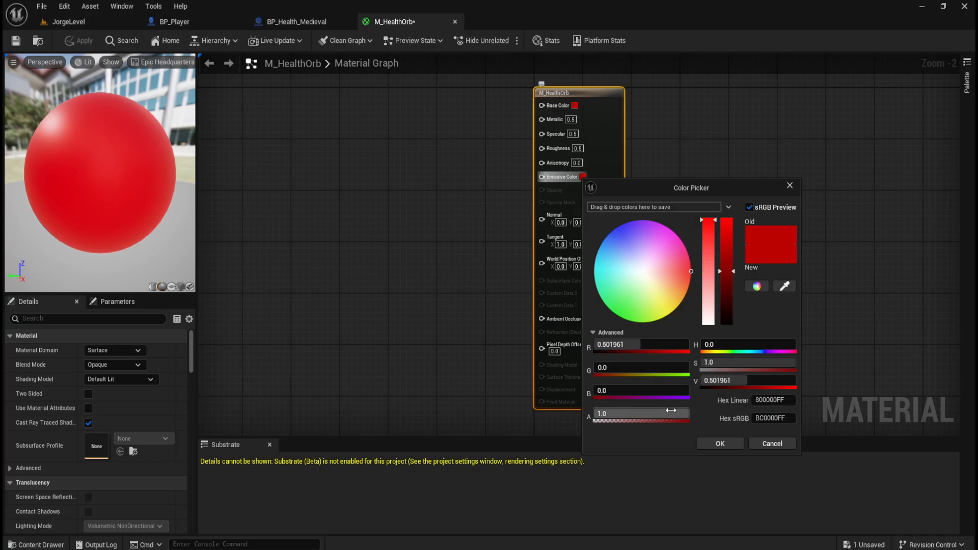
Try an Emissive Color alpha of 0.704, apply the material and check the orb in BP_Health_Medieval
left_click_drag(685, 414, 670, 414)
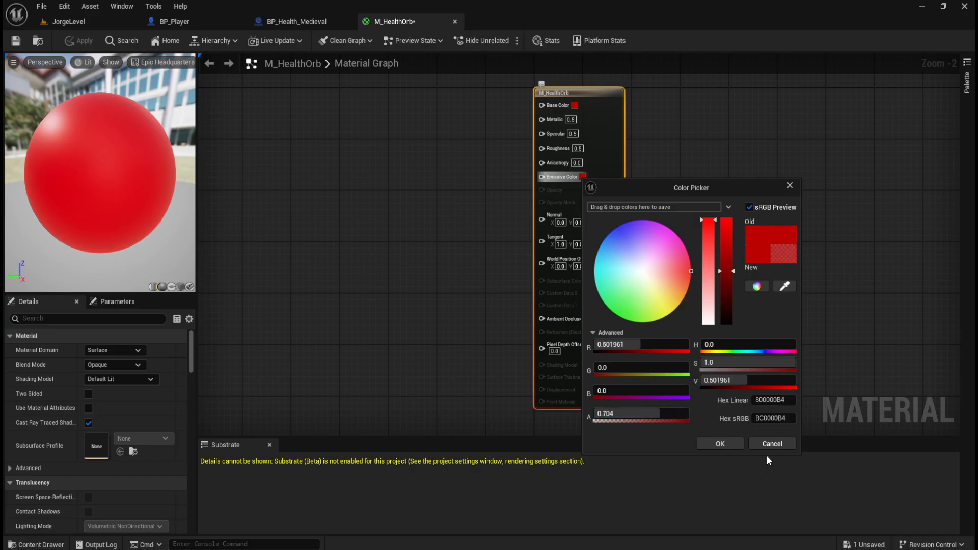
left_click(720, 444)
left_click(79, 40)
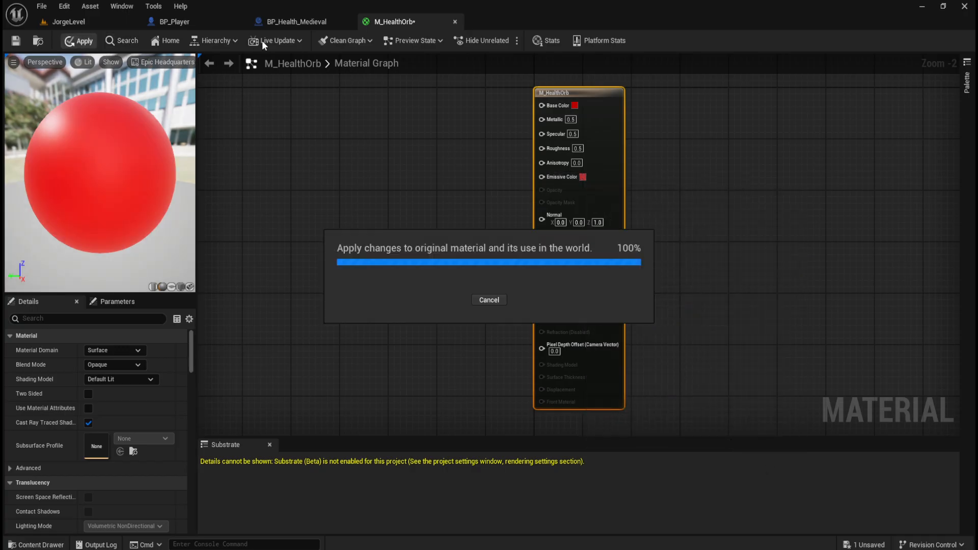
left_click(273, 22)
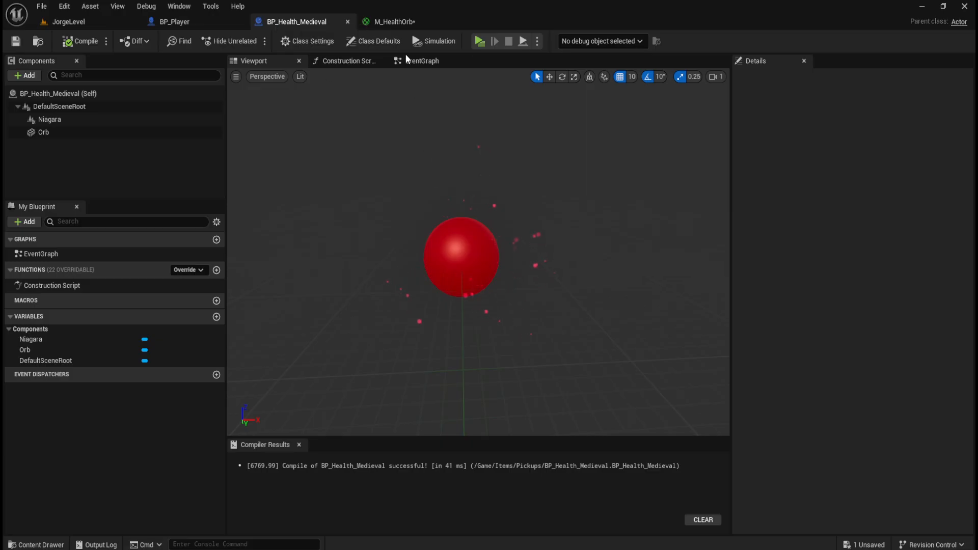
Set the alpha of M_HealthOrb's Emissive Color to 0.5
left_click(395, 22)
left_click(583, 177)
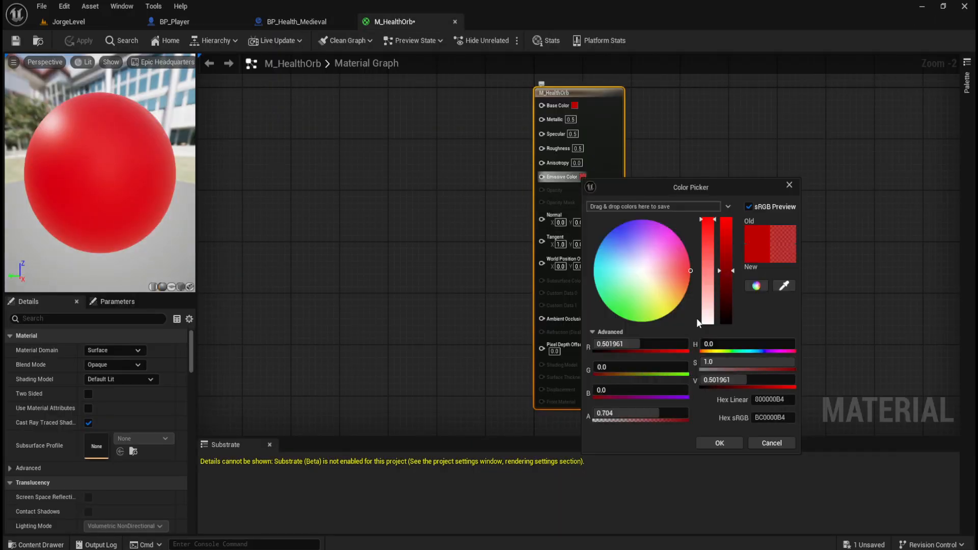
left_click(667, 415)
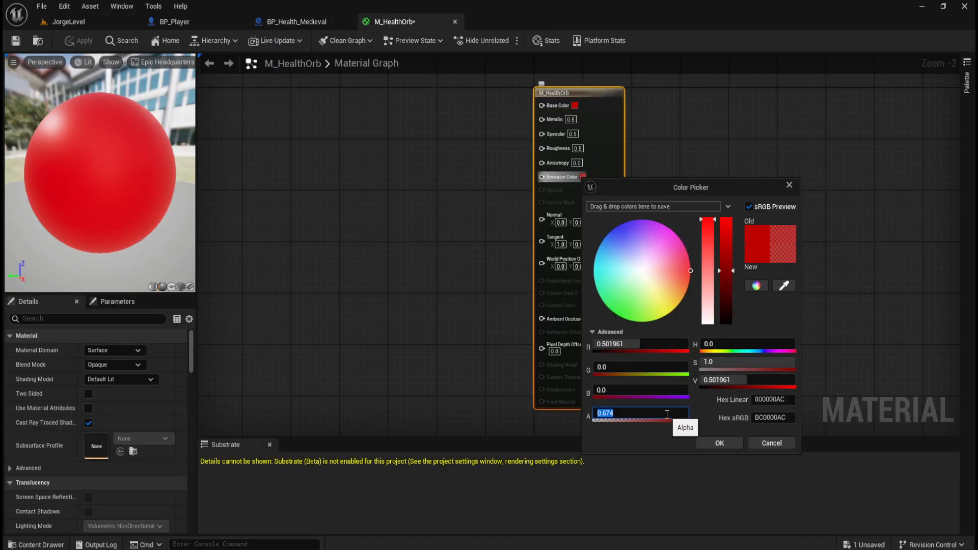
type("0.5")
key("Return")
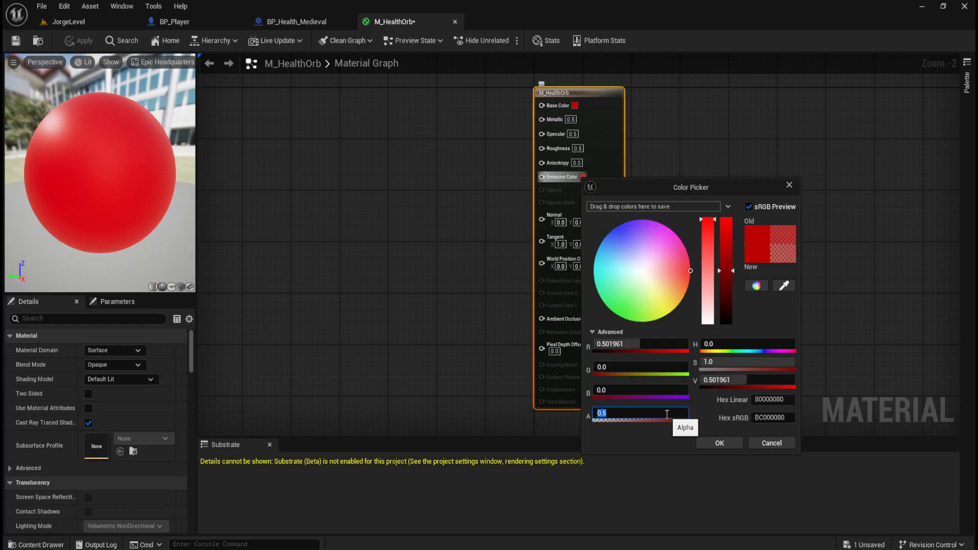
left_click(720, 446)
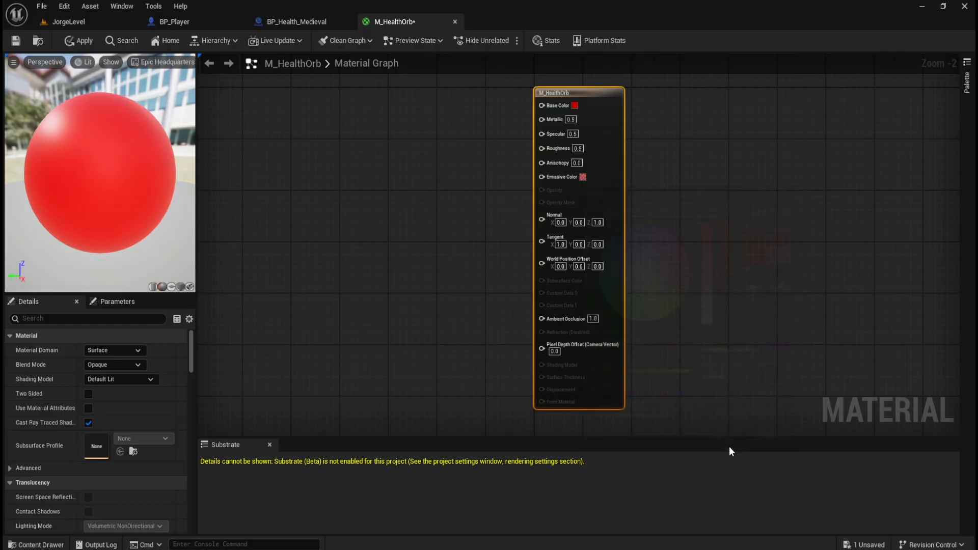
Try a Roughness of 1, set it to 0.2 instead and apply the material changes
left_click(576, 149)
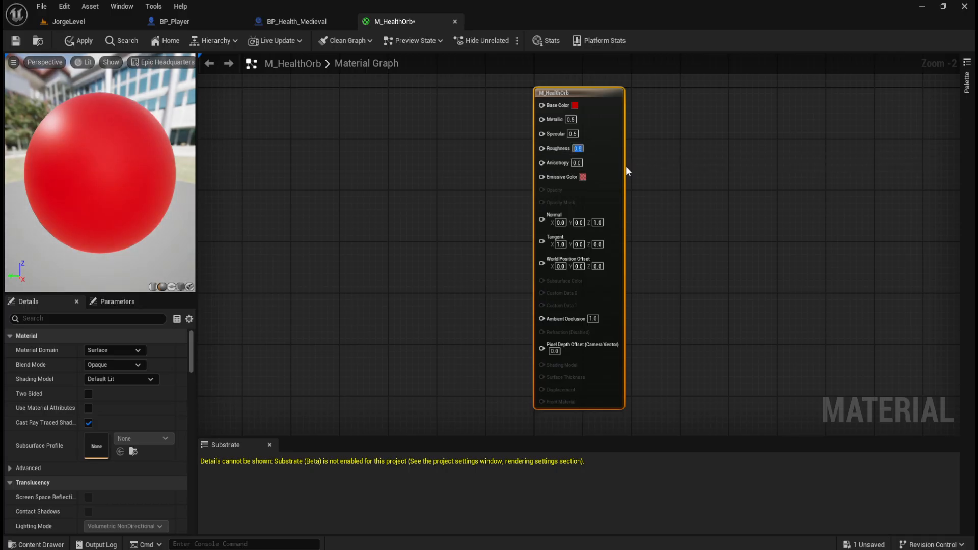
type("1")
key("Return")
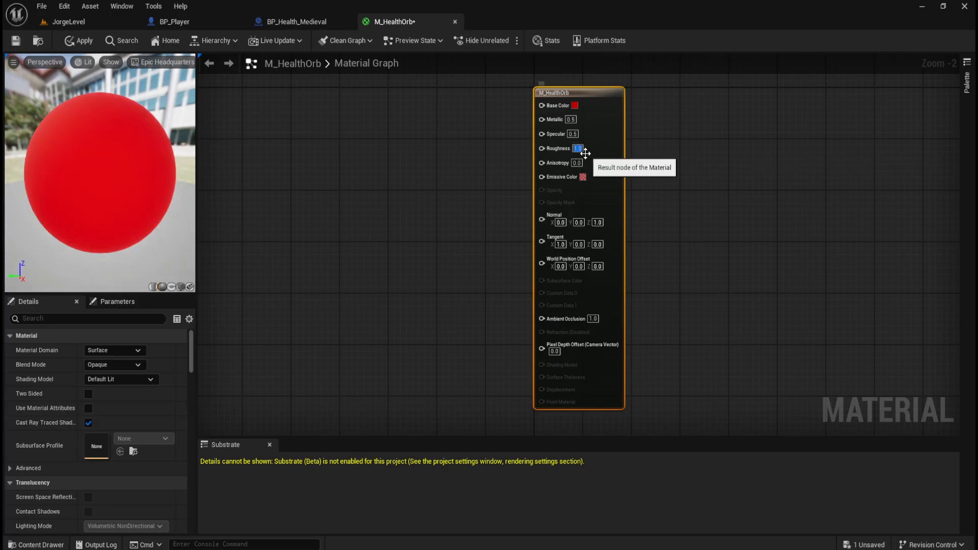
type("0.2")
key("Return")
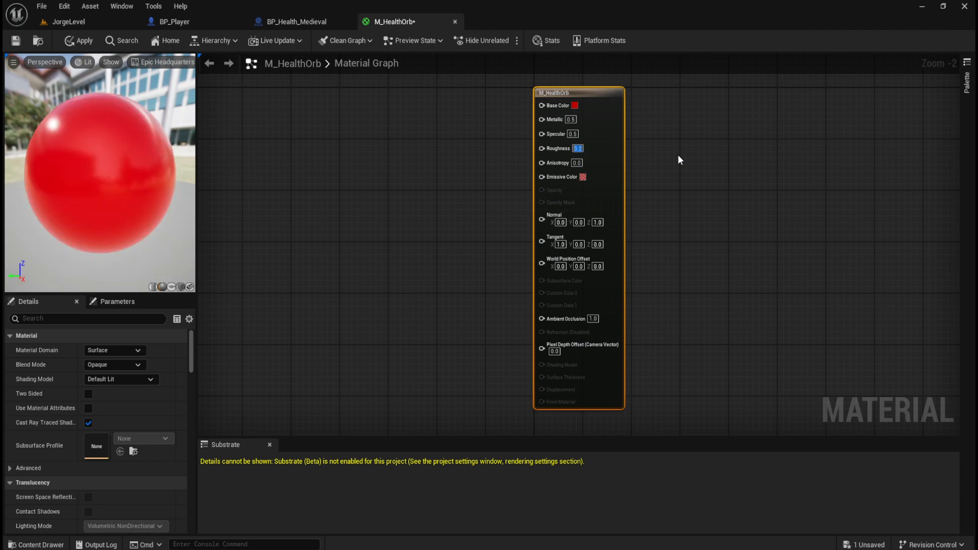
left_click(90, 42)
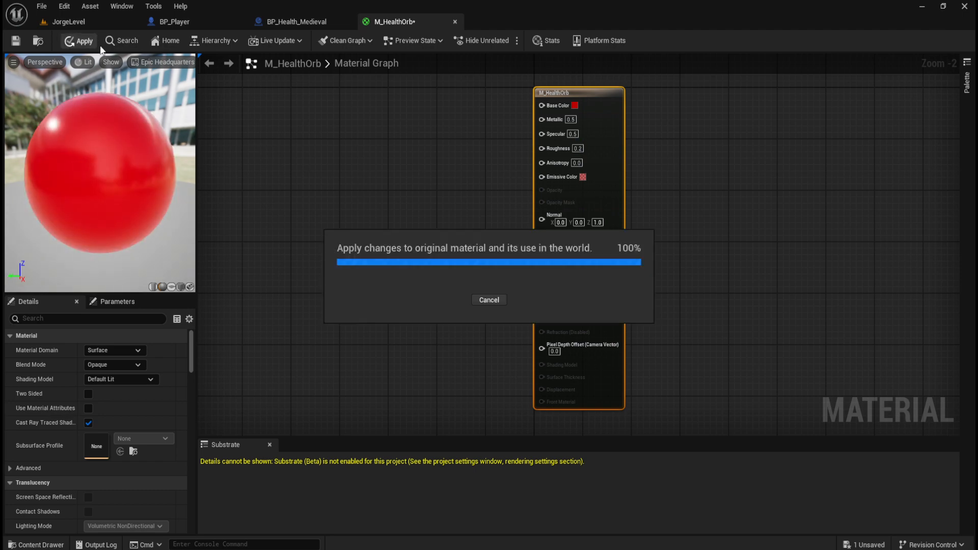
Examine the glossier orb from different angles in the BP_Health_Medieval viewport
left_click(299, 21)
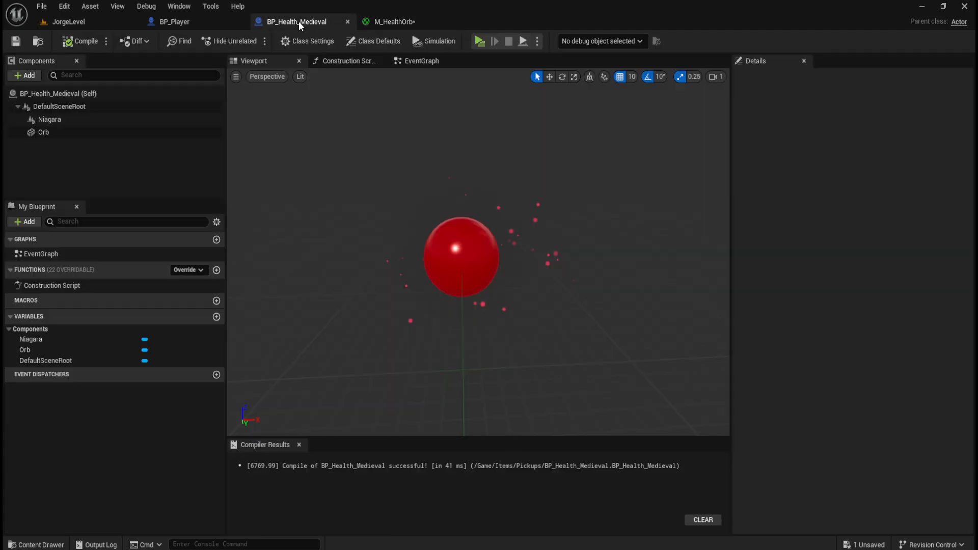
right_click_drag(513, 260, 528, 305)
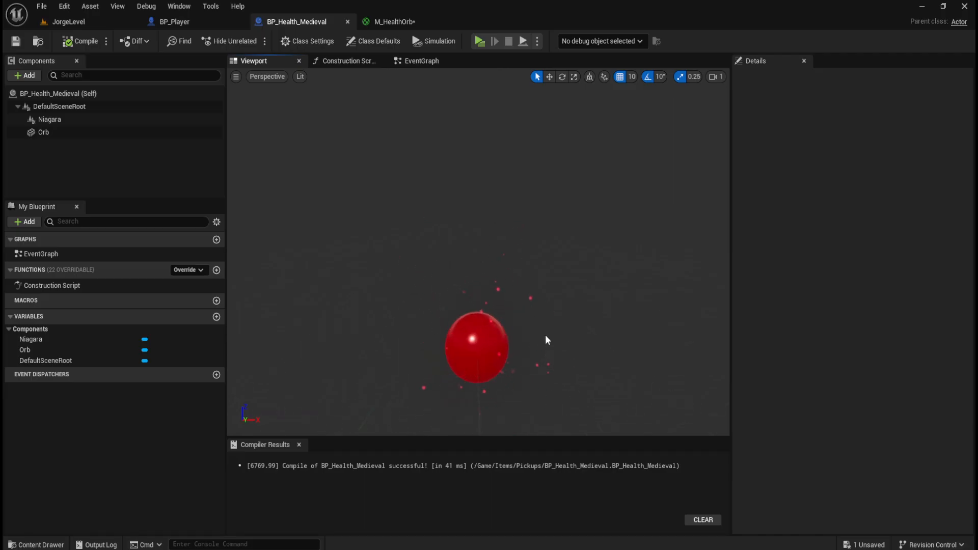
right_click_drag(549, 344, 566, 333)
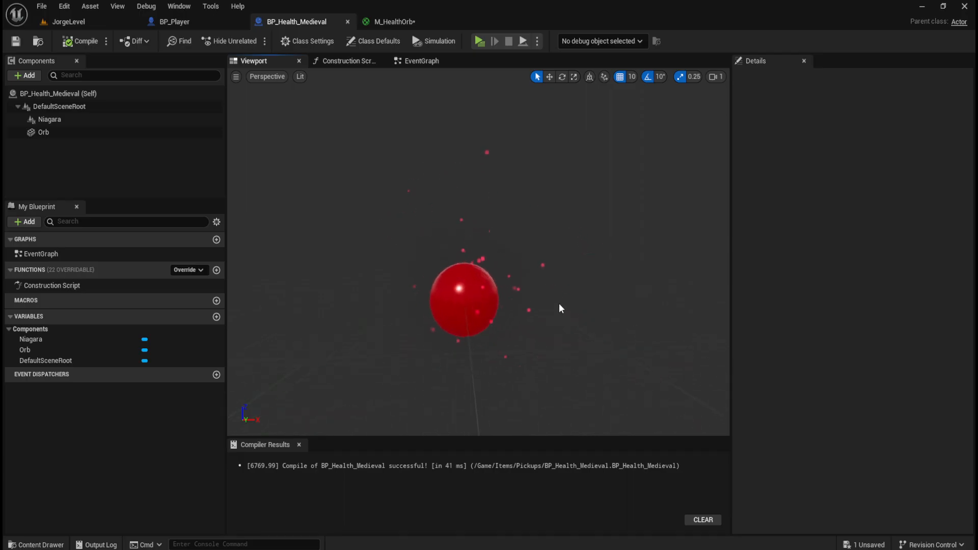
Save the M_HealthOrb material and select the Niagara component in BP_Health_Medieval
left_click(400, 23)
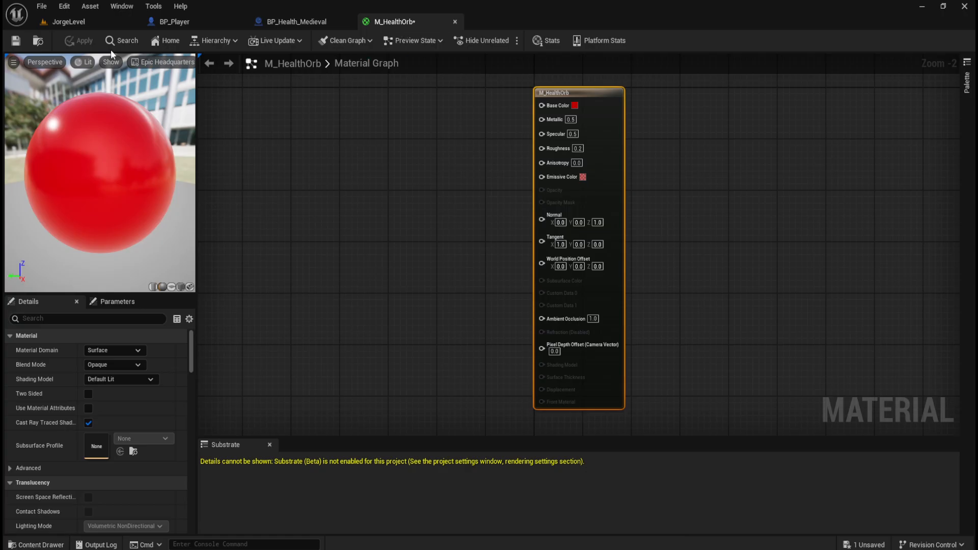
left_click(16, 42)
left_click(330, 19)
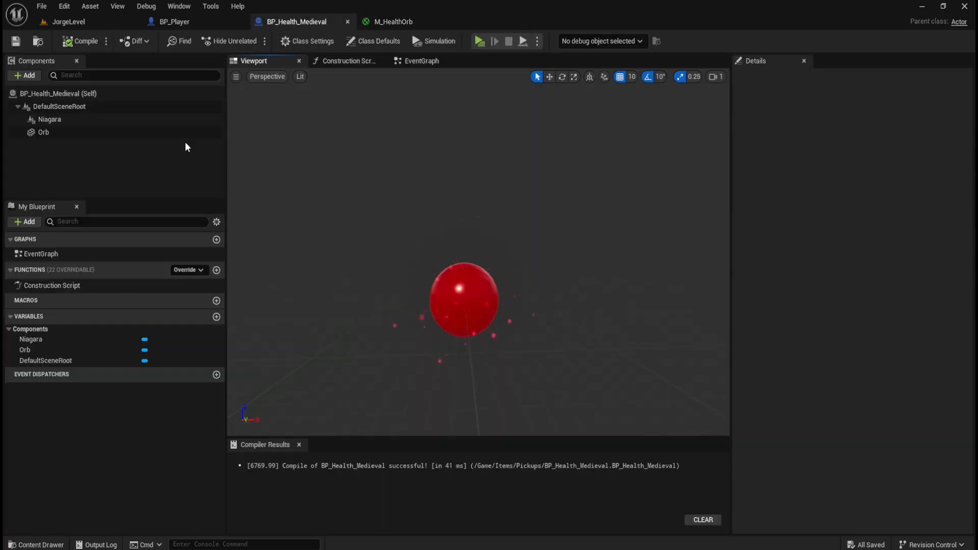
left_click(73, 117)
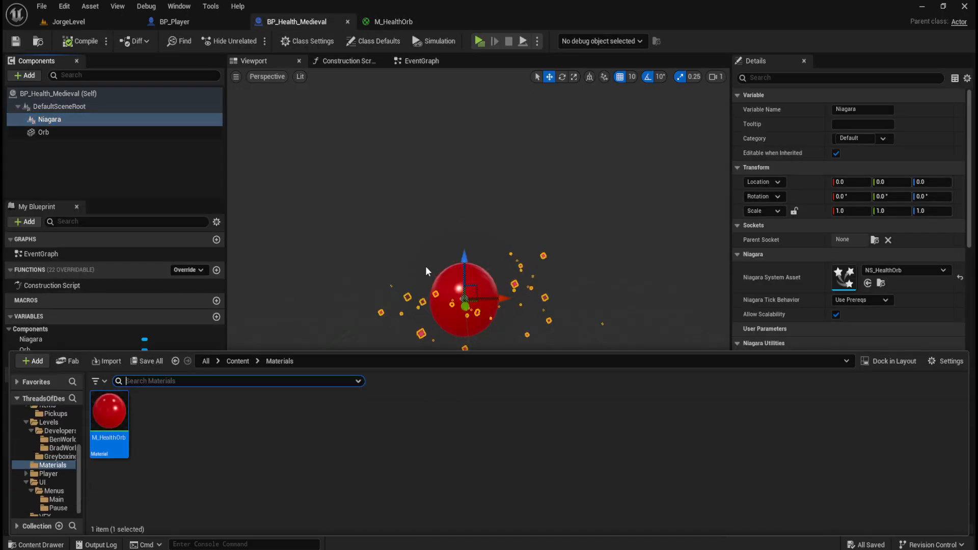
Open the NS_HealthOrb Niagara system from the Content/VFX folder
key("ctrl+space")
left_click(235, 361)
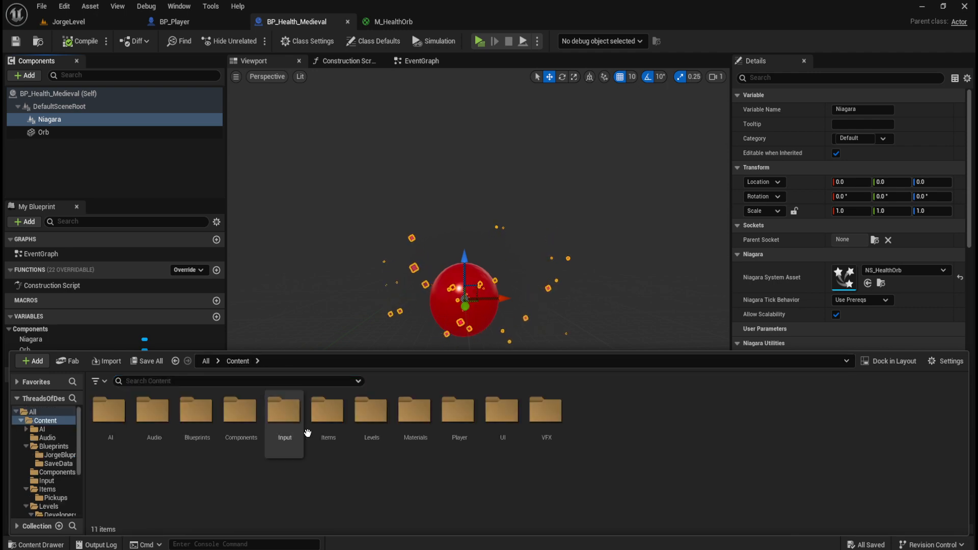
double_click(546, 409)
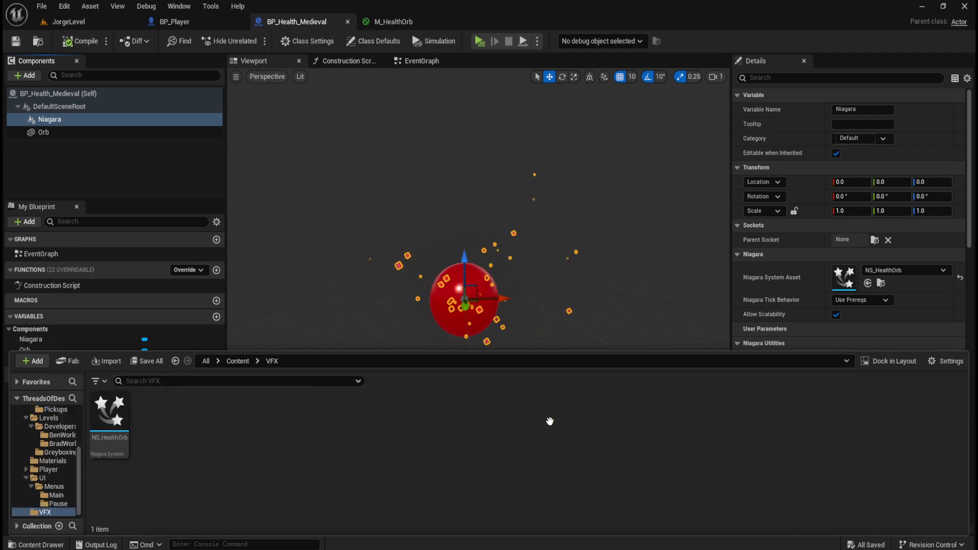
double_click(123, 425)
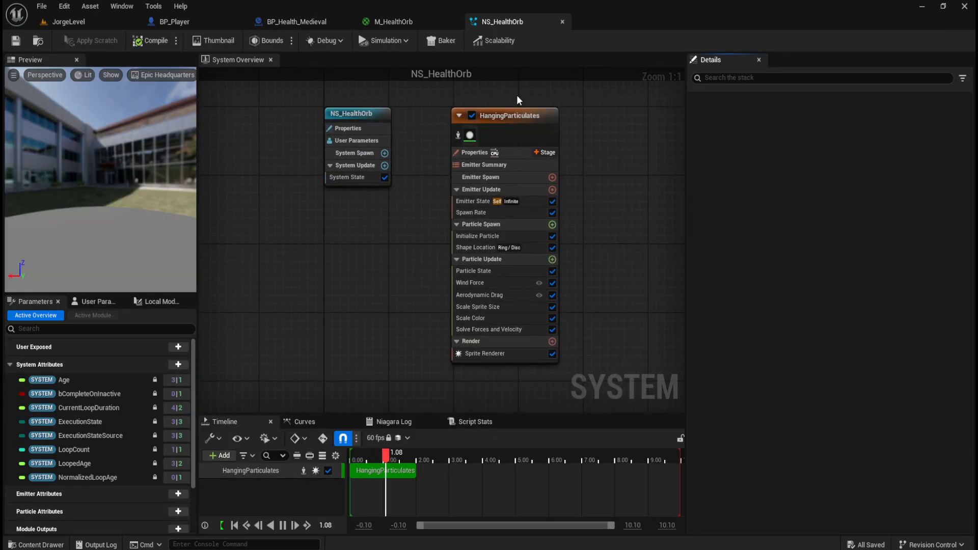
Detach the NS_HealthOrb editor into its own enlarged window beside the orb in the BP_Health_Medieval viewport
left_click_drag(522, 23, 555, 165)
left_click(301, 21)
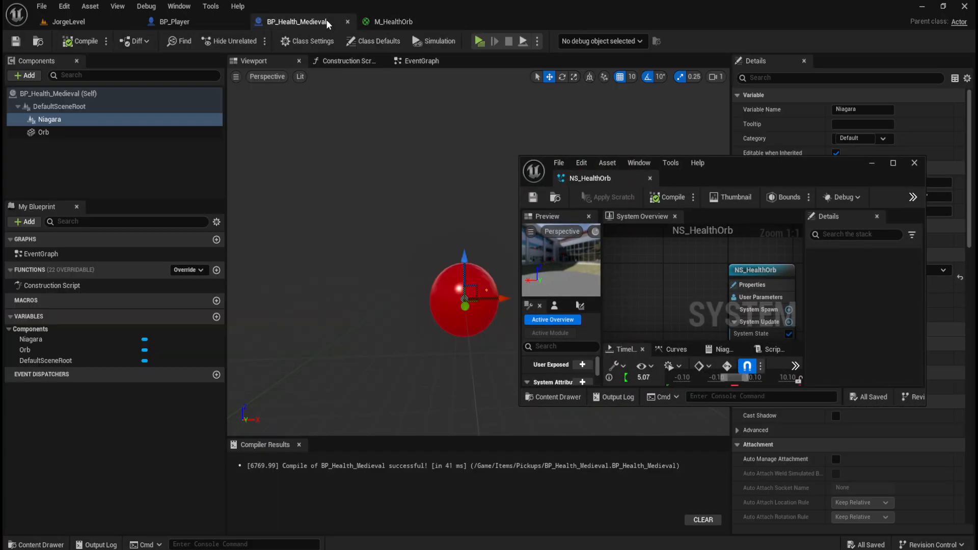
right_click_drag(455, 219, 441, 187)
left_click(166, 171)
left_click_drag(763, 169, 726, 101)
left_click_drag(808, 338, 814, 549)
left_click_drag(890, 418, 975, 418)
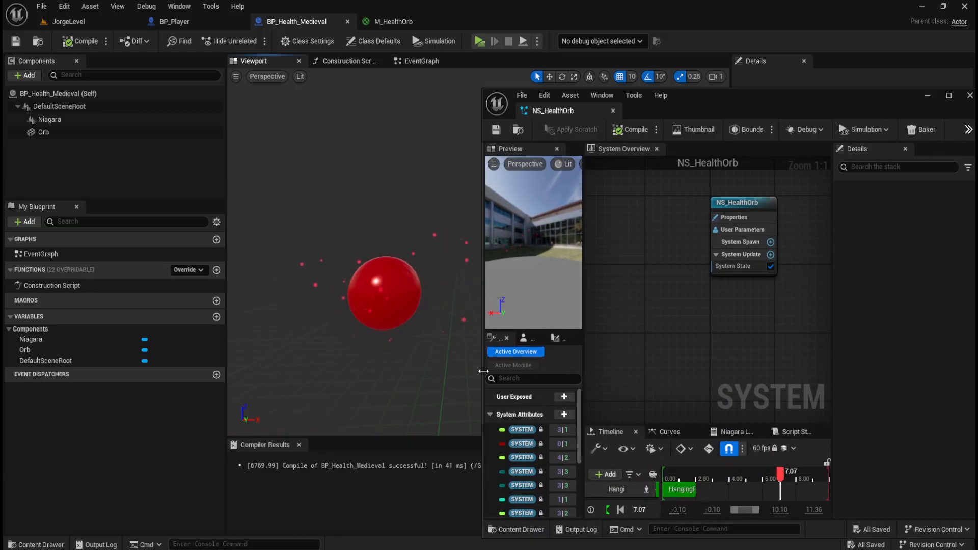
left_click_drag(483, 373, 459, 375)
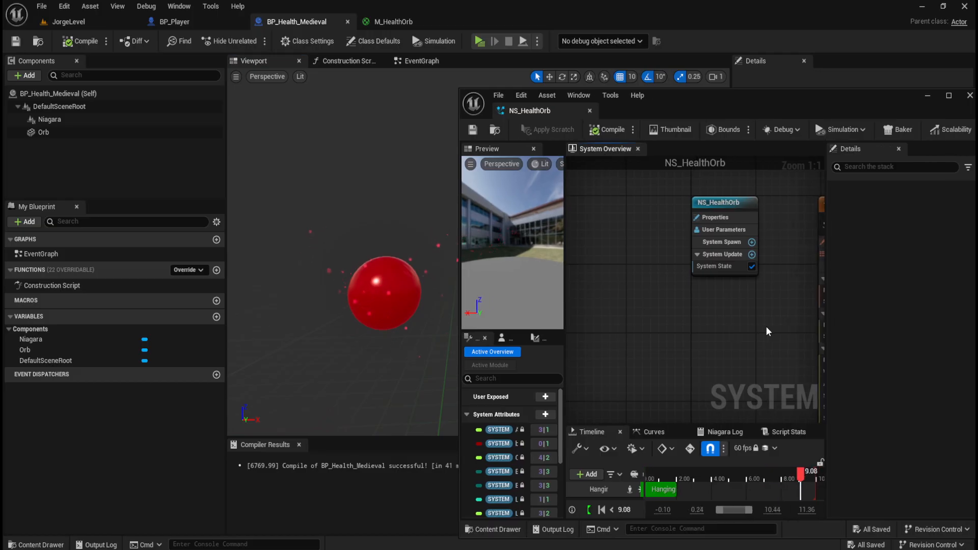
Examine the HangingParticulates emitter's properties, summary, Emitter Spawn and Emitter Update stages, including Emitter State and Spawn Rate
right_click_drag(735, 327, 537, 290)
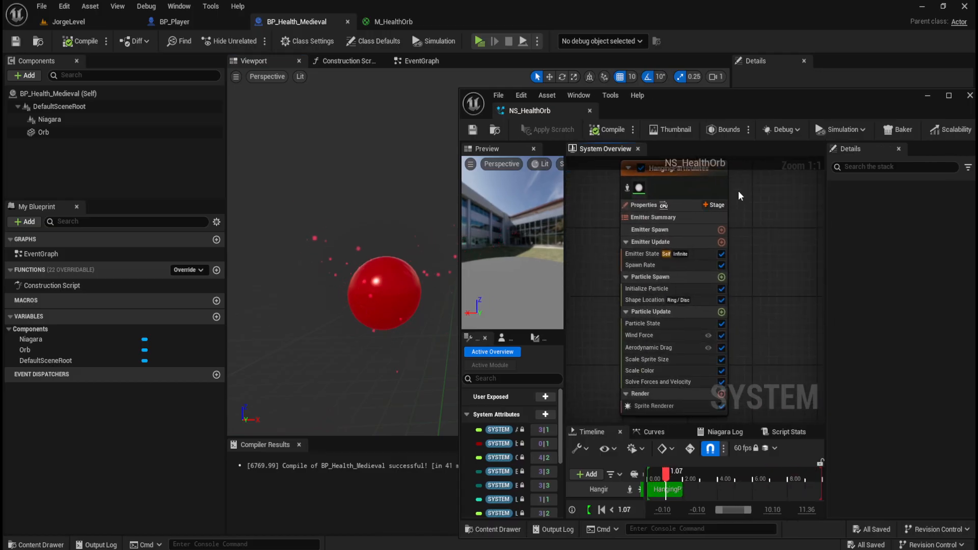
left_click(724, 181)
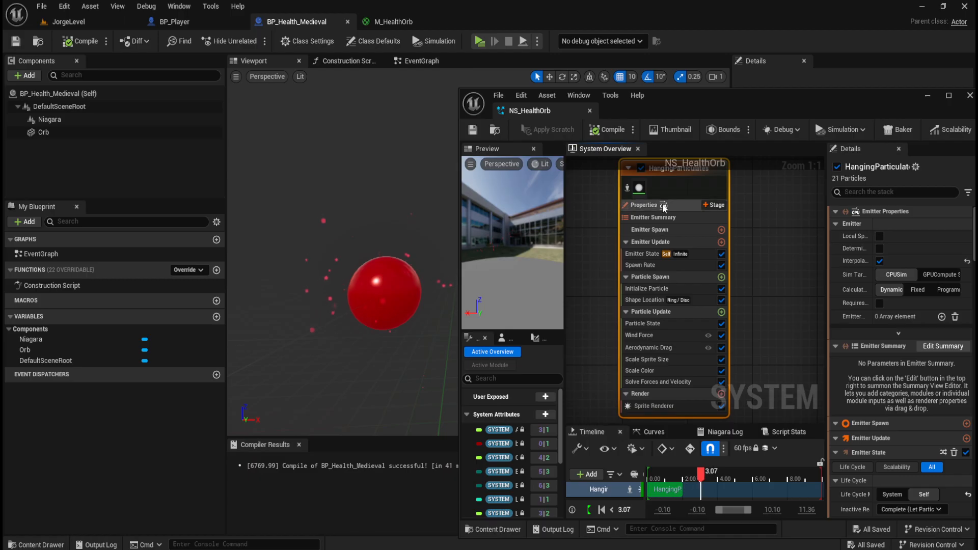
left_click(657, 217)
left_click(660, 230)
left_click(668, 243)
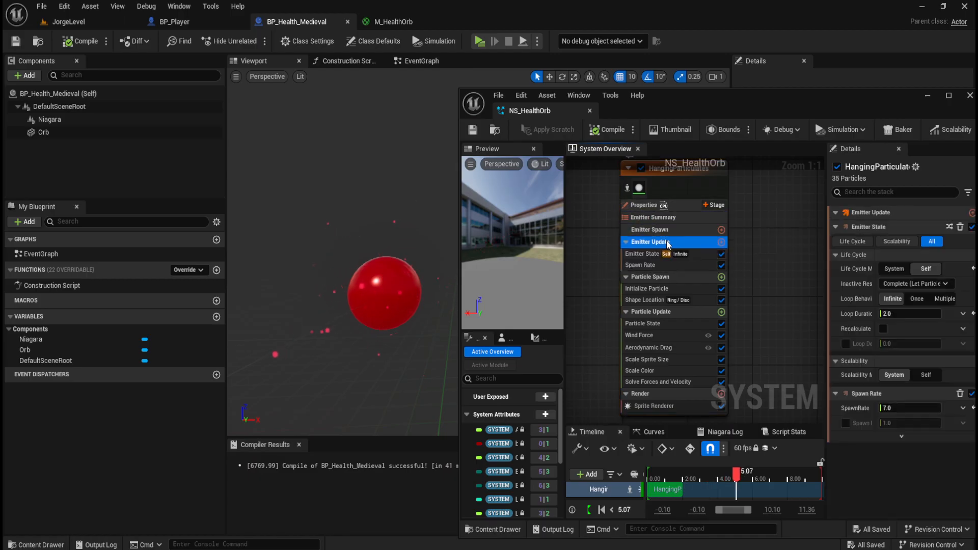
left_click(647, 256)
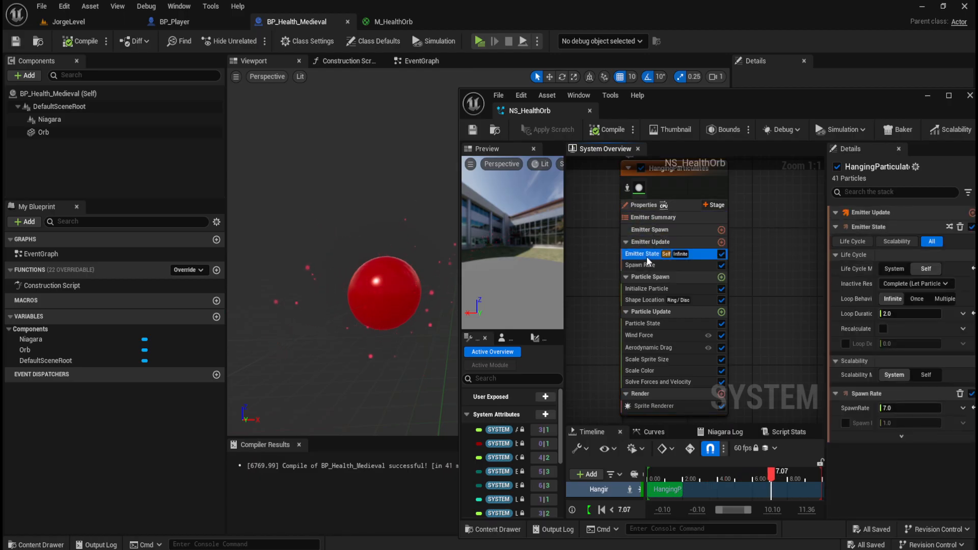
left_click(650, 266)
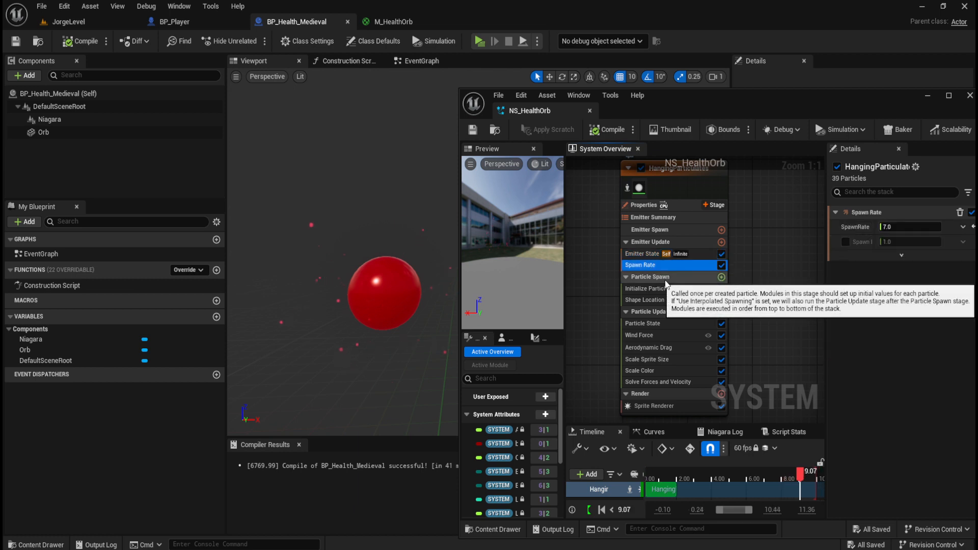
Examine the Particle Spawn settings of HangingParticulates, including the Initialize Particle color, ribbon attributes and Shape Location
left_click(665, 277)
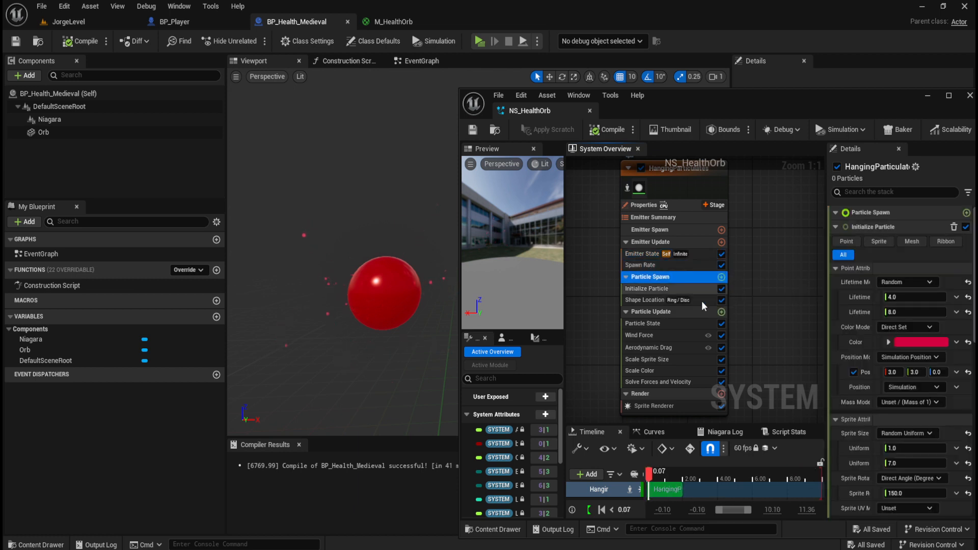
left_click(889, 342)
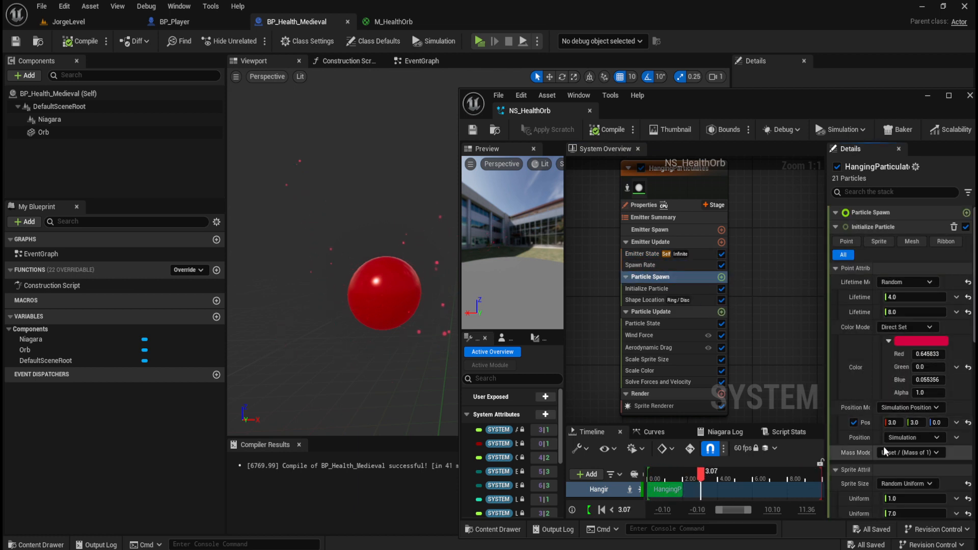
left_click(889, 341)
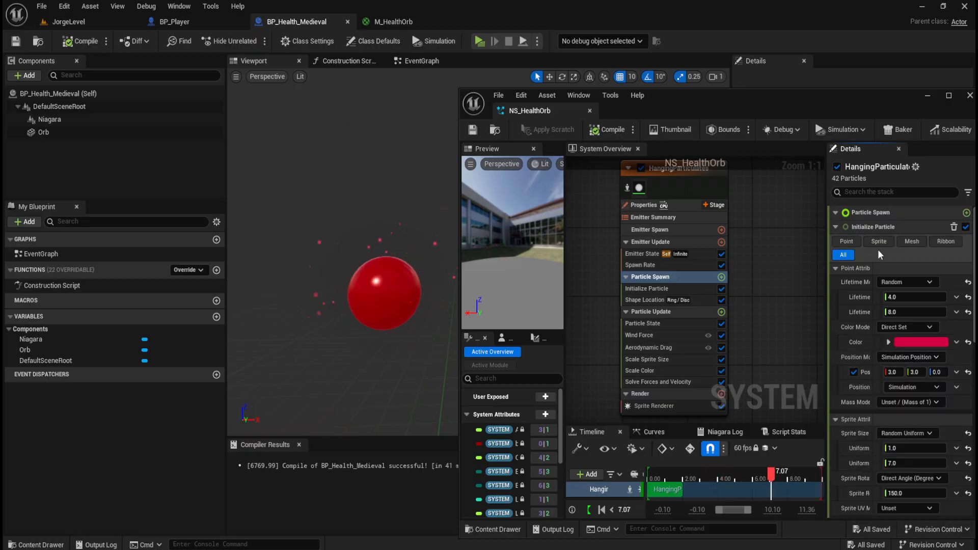
left_click(836, 213)
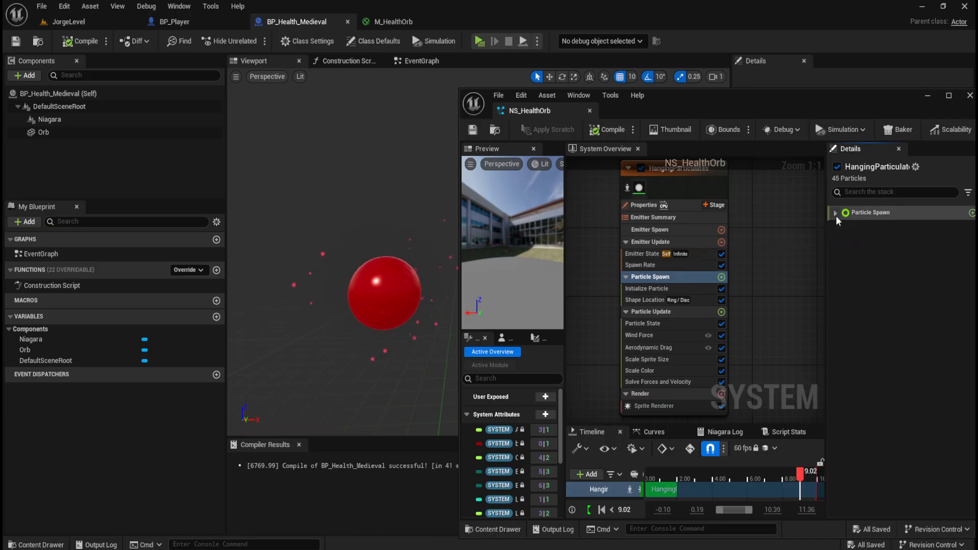
left_click(836, 213)
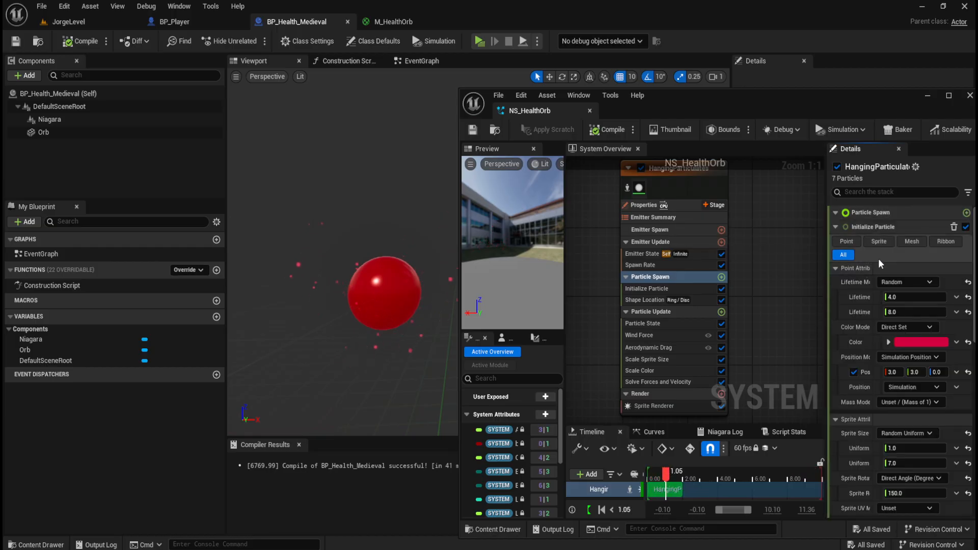
left_click(946, 242)
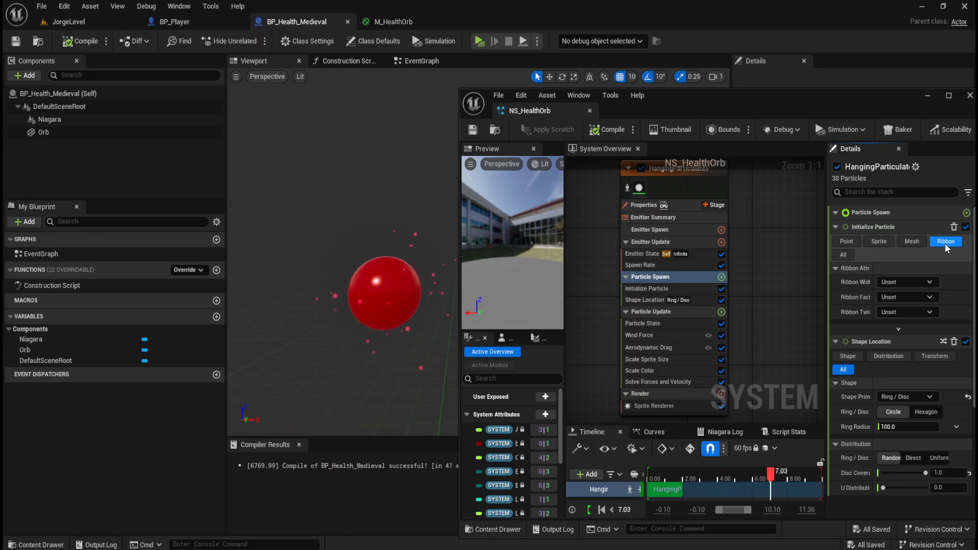
left_click(843, 256)
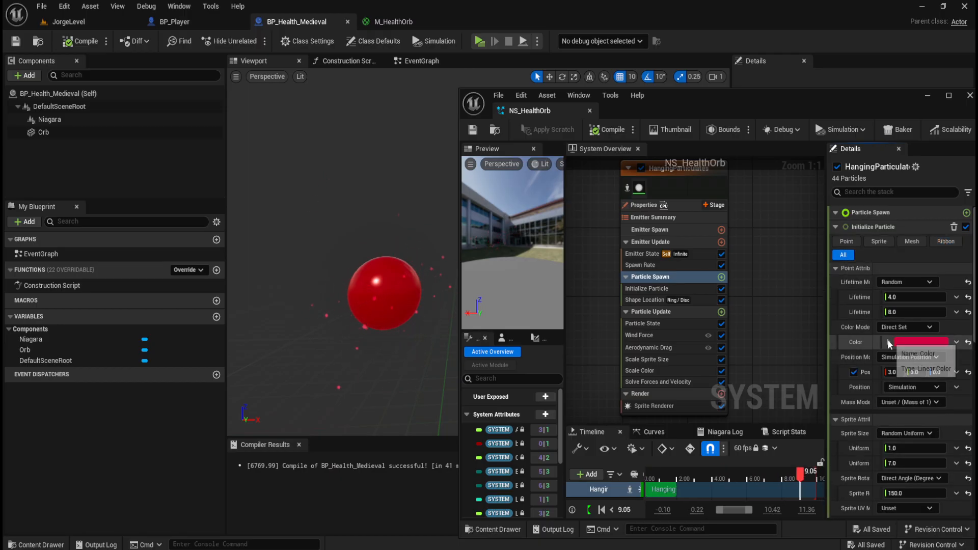
scroll(866, 339, "down", 5)
scroll(869, 325, "down", 3)
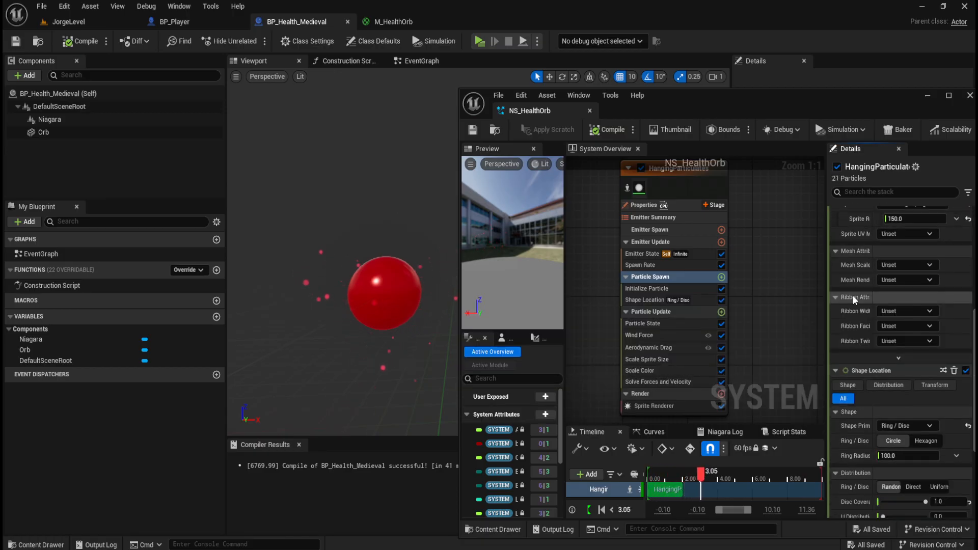
scroll(852, 295, "down", 3)
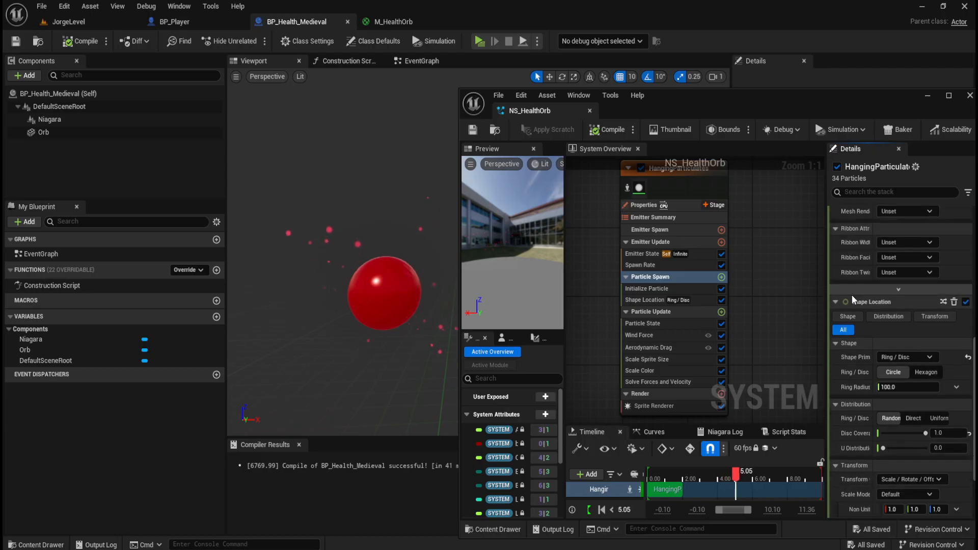
scroll(869, 330, "up", 12)
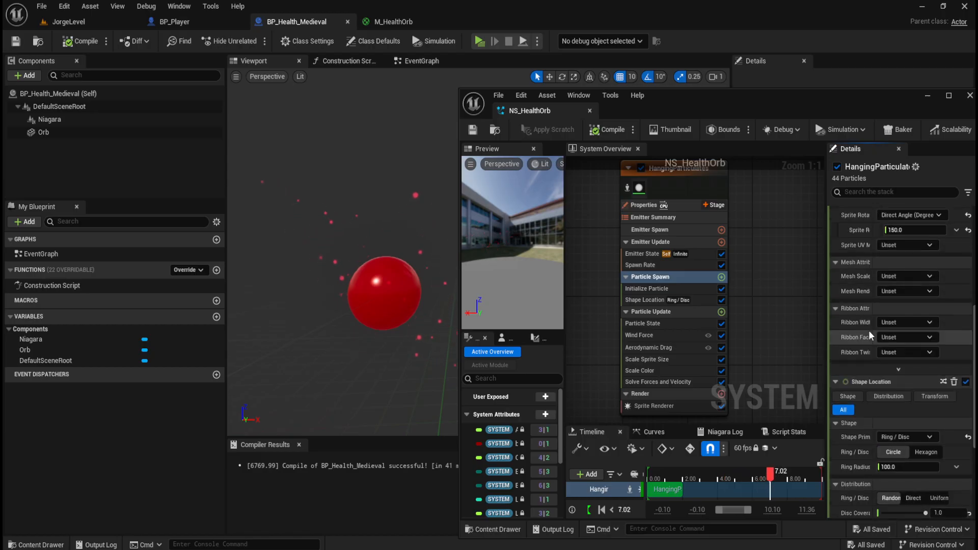
Open the Initialize Particle Color for editing and try salmon, green, pink, tan and coral-red tones, comparing the particles against the orb
left_click(915, 288)
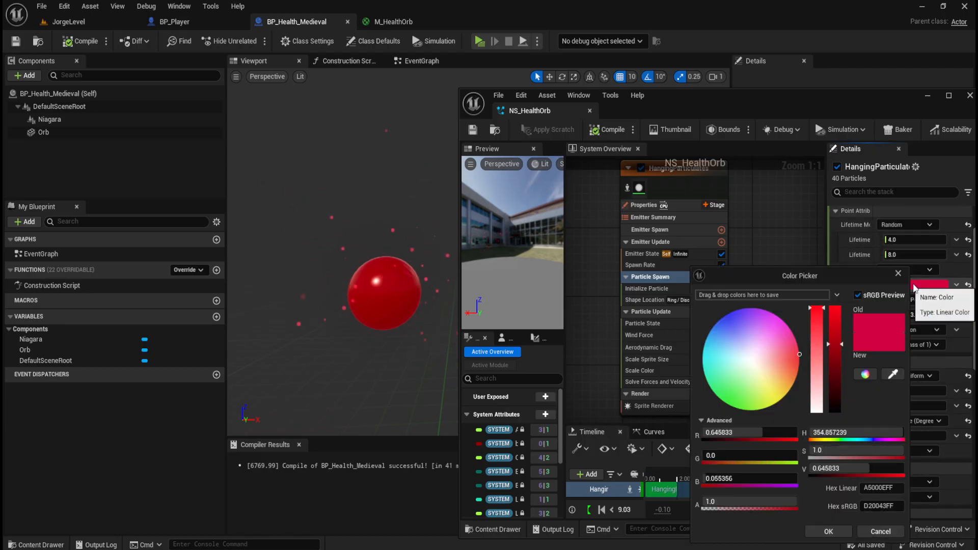
left_click(790, 360)
left_click_drag(790, 360, 791, 366)
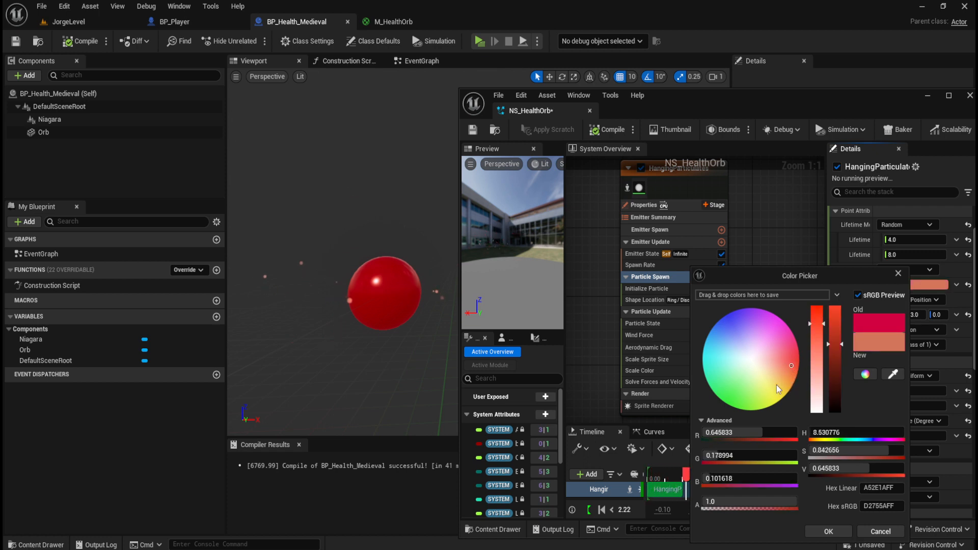
left_click(732, 407)
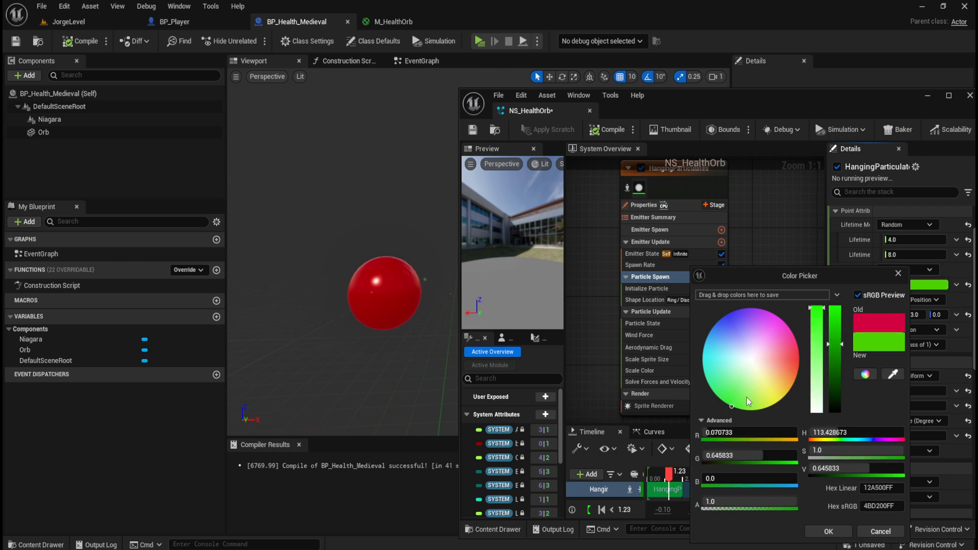
left_click(789, 343)
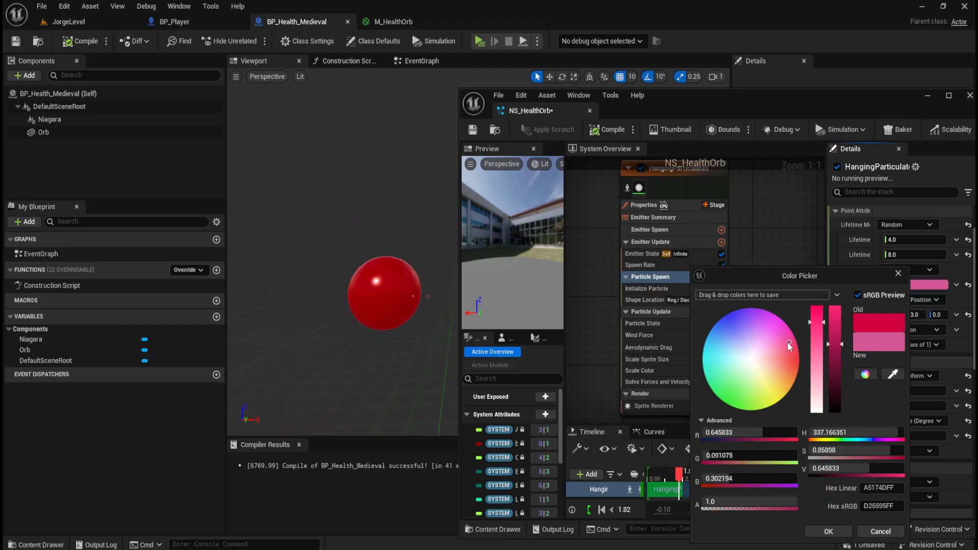
left_click(787, 378)
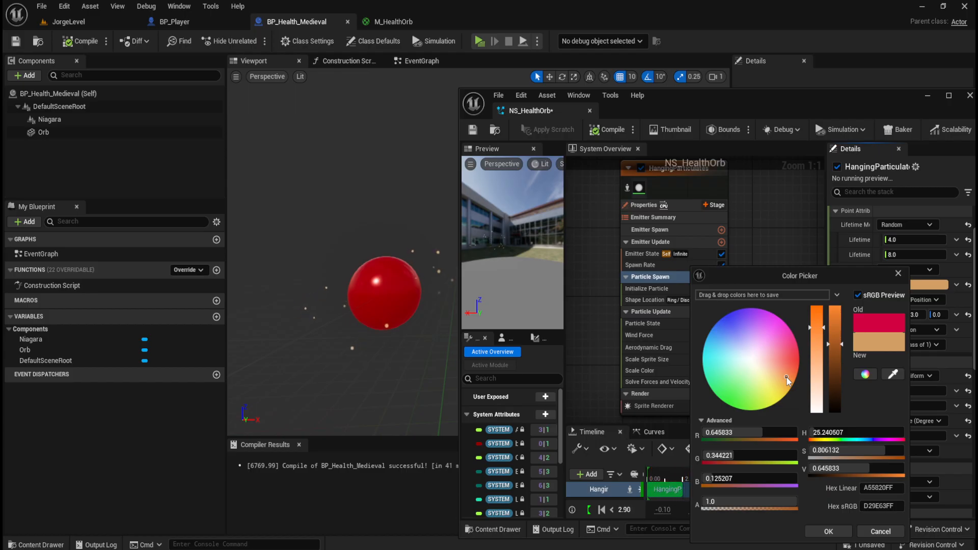
left_click_drag(791, 367, 795, 362)
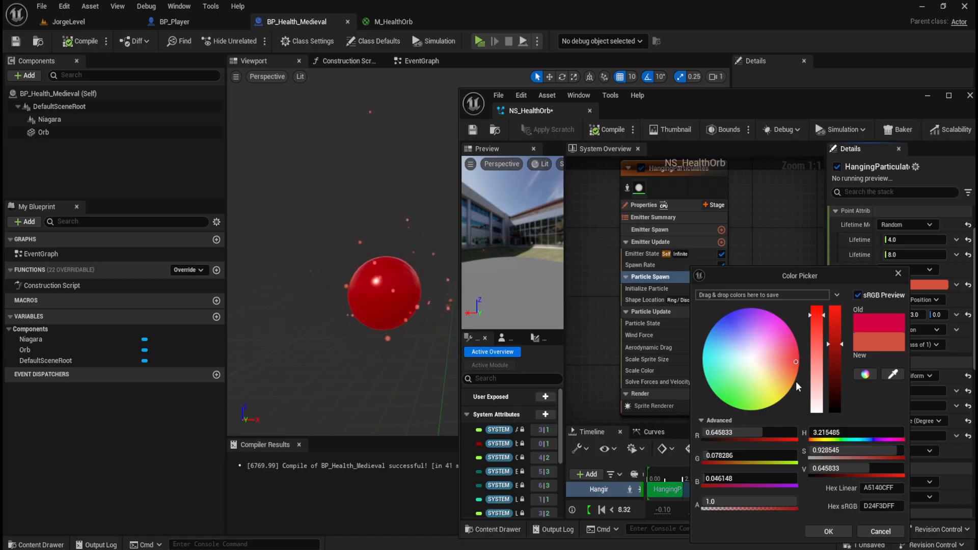
scroll(389, 323, "down", 3)
middle_click_drag(389, 323, 442, 320)
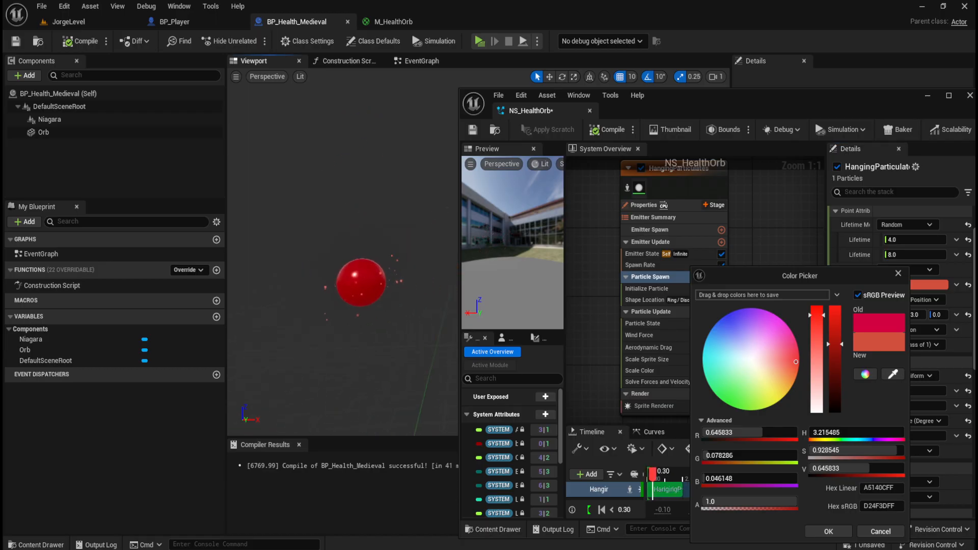
scroll(342, 307, "up", 3)
middle_click_drag(341, 304, 283, 296)
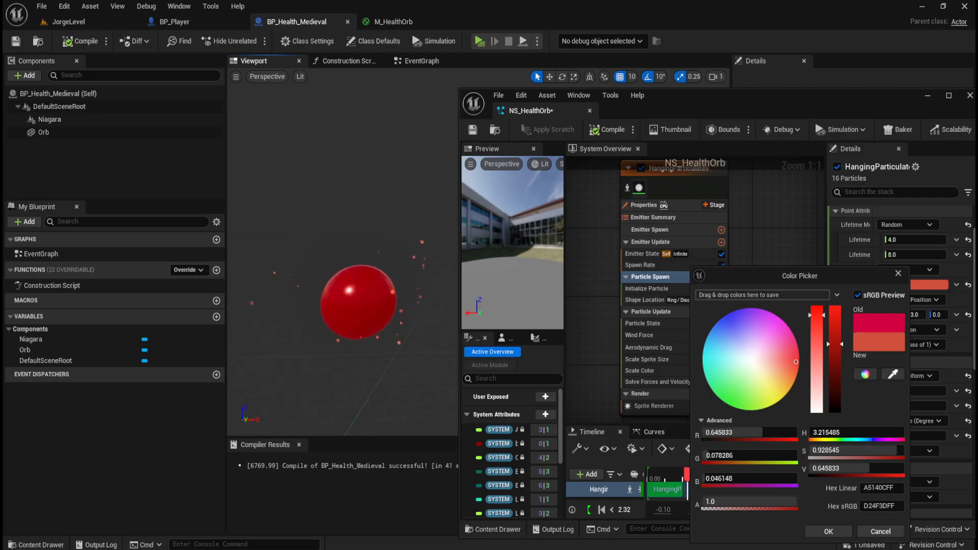
Try blue, orange, pure red and salmon tones for the spawned particles' Color
left_click_drag(734, 336, 723, 329)
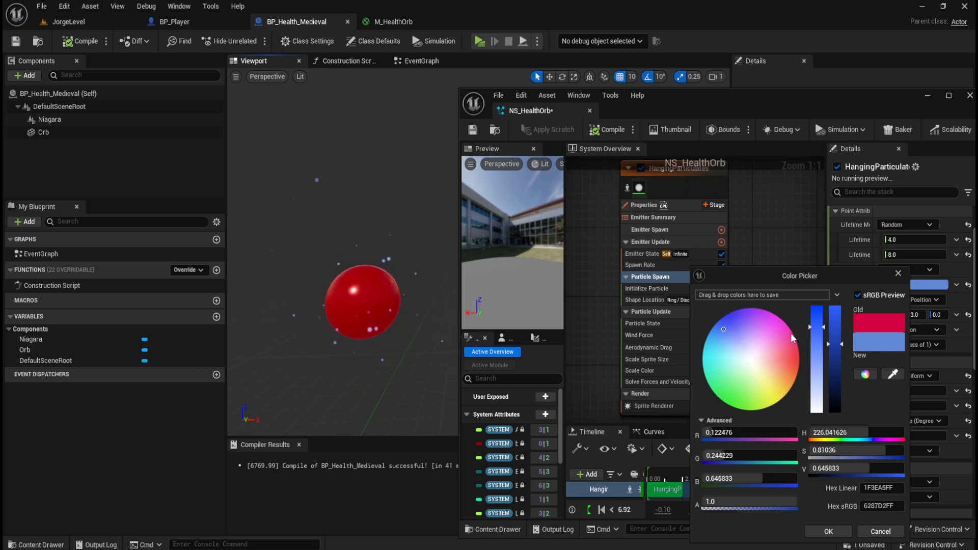
mouse_move(791, 333)
left_mouse_down()
mouse_move(792, 365)
mouse_move(820, 373)
left_mouse_up()
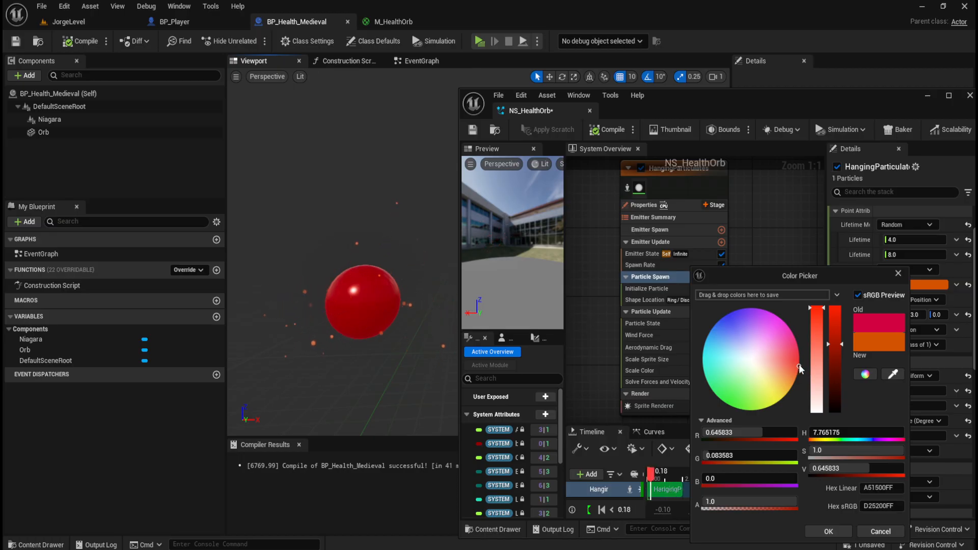
left_click_drag(799, 365, 811, 359)
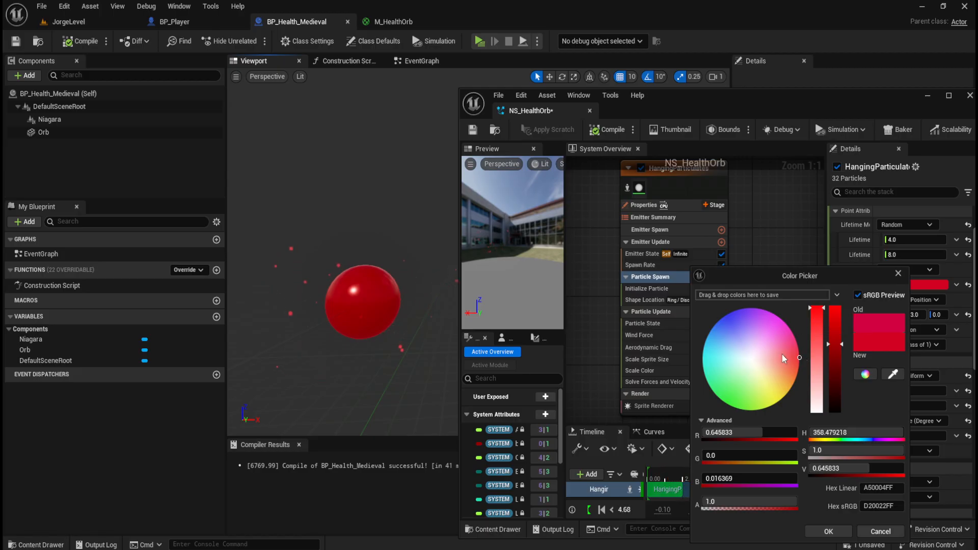
left_click_drag(800, 356, 788, 363)
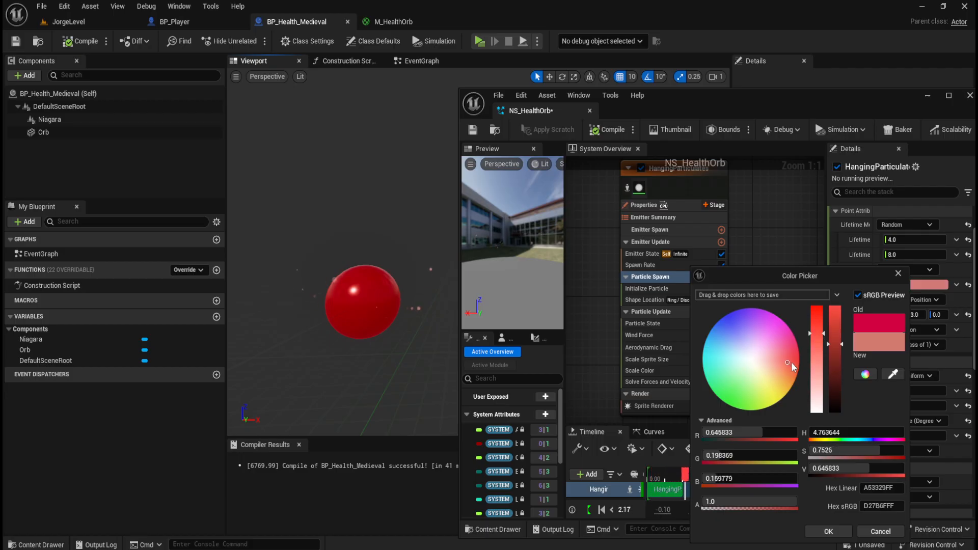
Try orange and bright red tones for the spawned particles' Color and apply a dark red with Hex sRGB 9F0000FF
left_click_drag(791, 362, 784, 373)
mouse_move(820, 336)
left_mouse_down()
mouse_move(832, 307)
mouse_move(834, 318)
left_mouse_up()
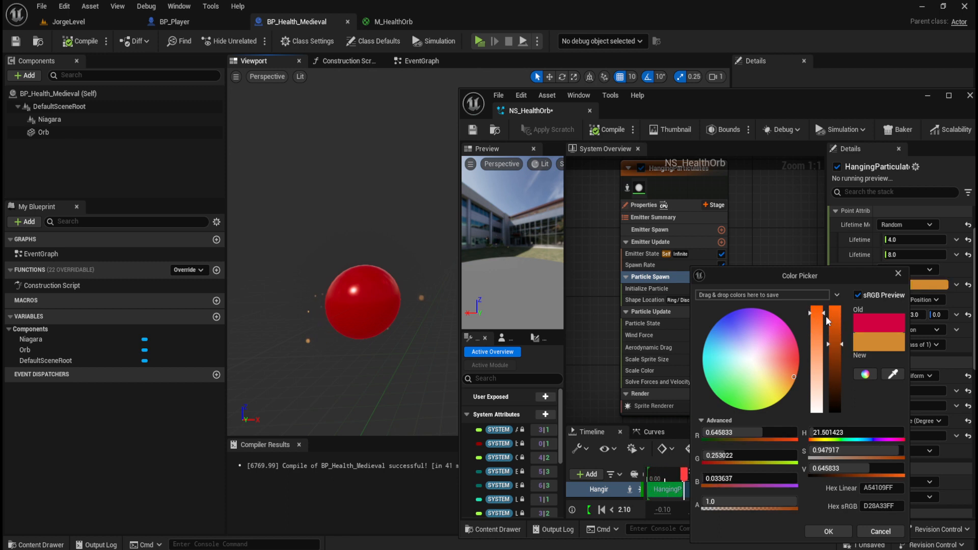
mouse_move(790, 358)
left_mouse_down()
mouse_move(840, 353)
mouse_move(839, 362)
mouse_move(836, 308)
left_mouse_up()
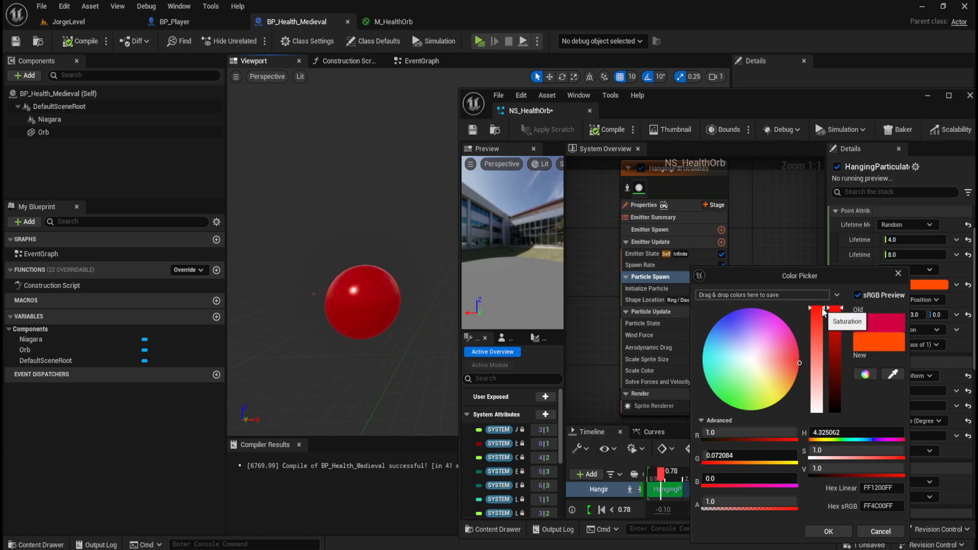
left_click(802, 360)
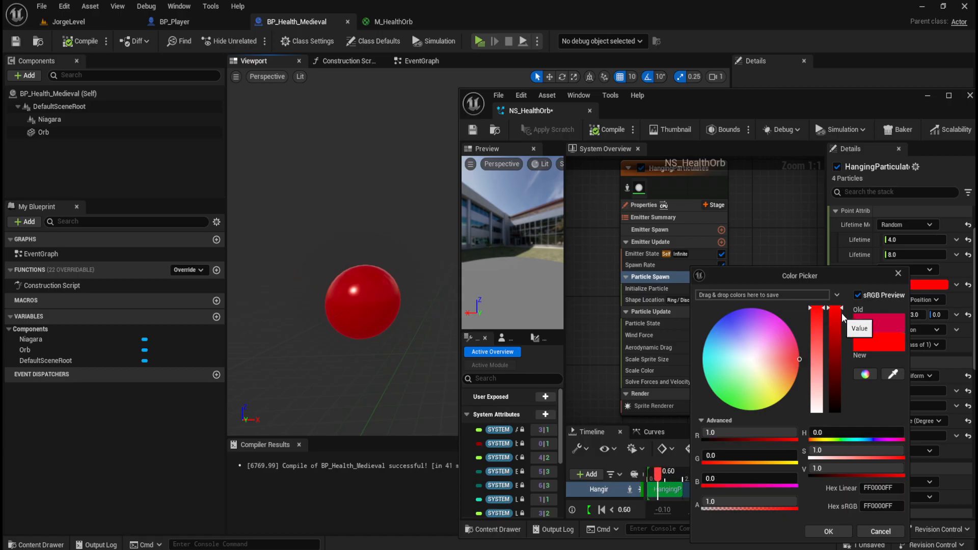
left_click_drag(842, 309, 841, 374)
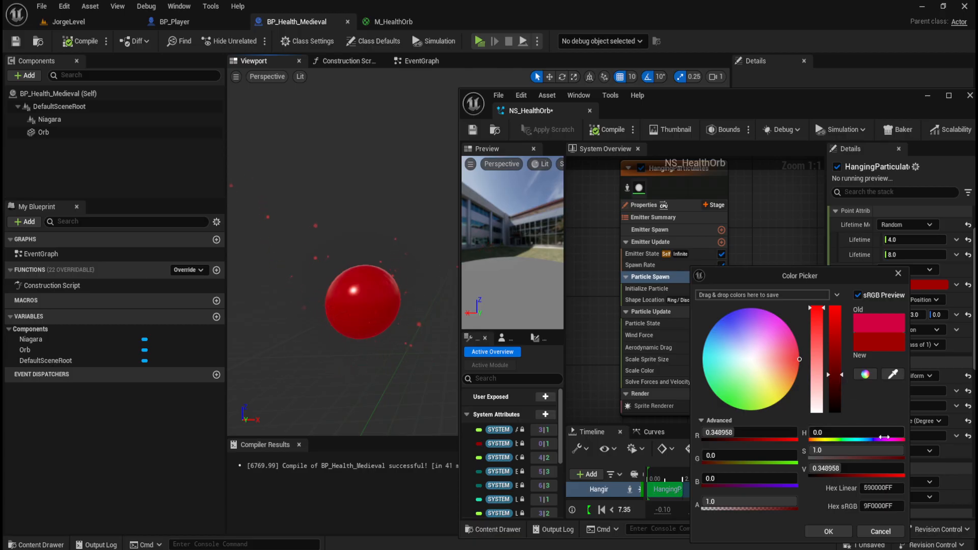
left_click(831, 531)
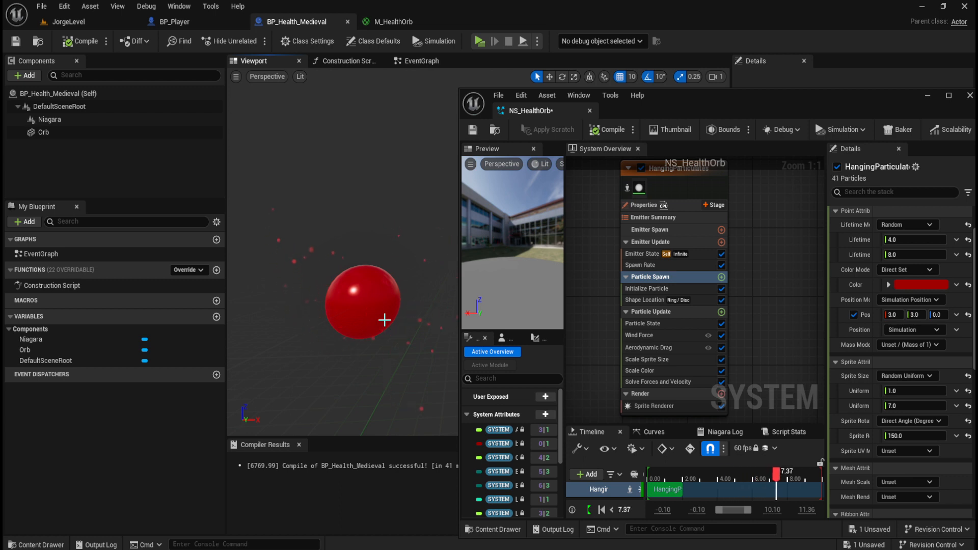
Change the Initialize Particle Color Mode of HangingParticulates to Random Range
left_click(906, 270)
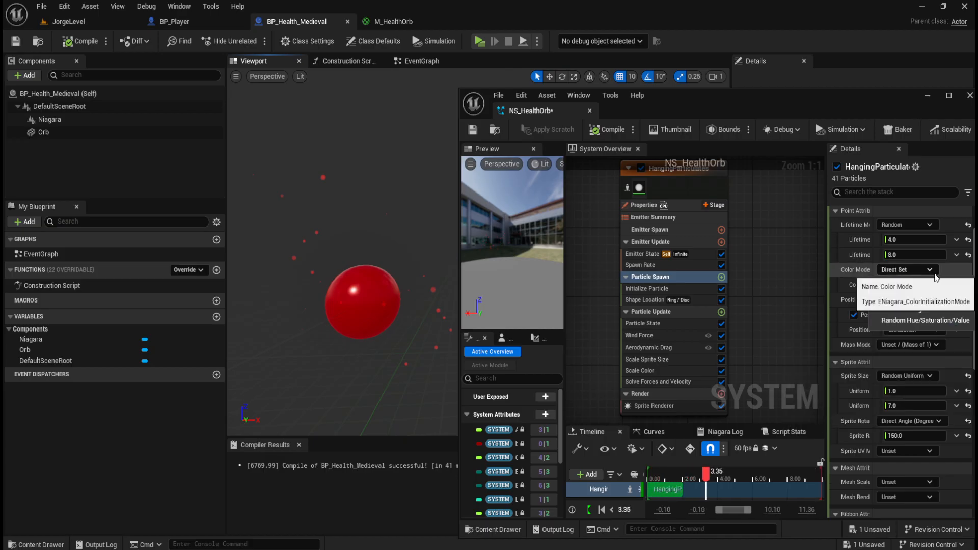
left_click(905, 337)
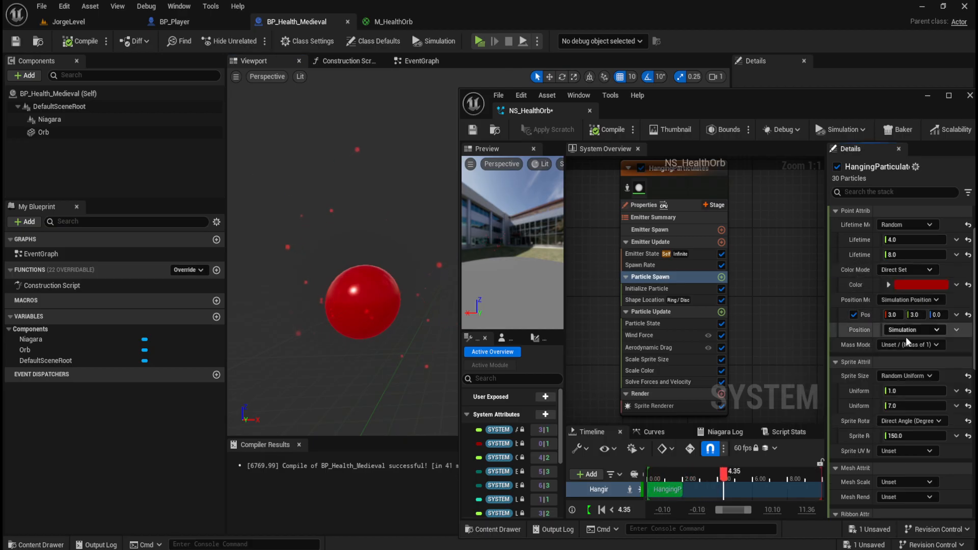
left_click(930, 271)
left_click(916, 308)
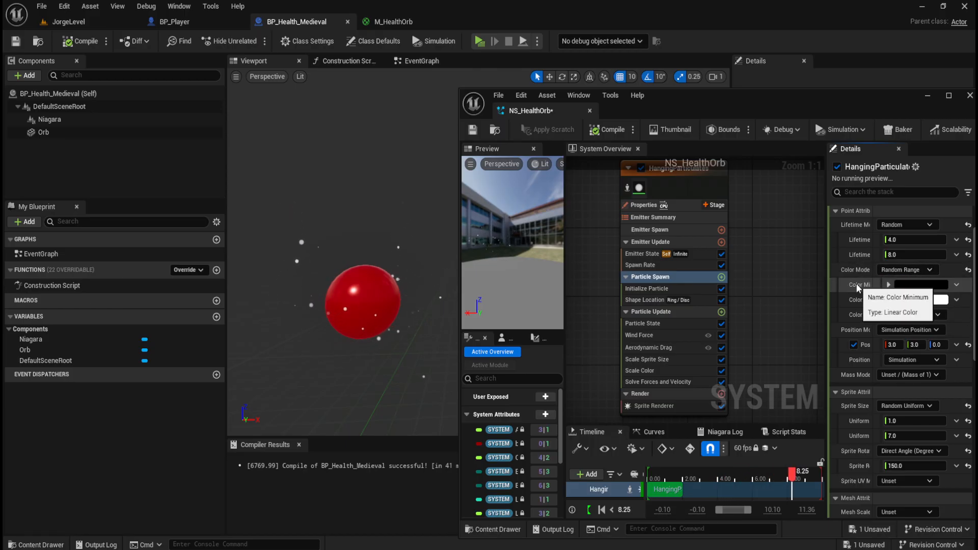
Set the Color Minimum of the spawned particles to a fully saturated orange, Hex sRGB FF6A00FF
left_click(930, 283)
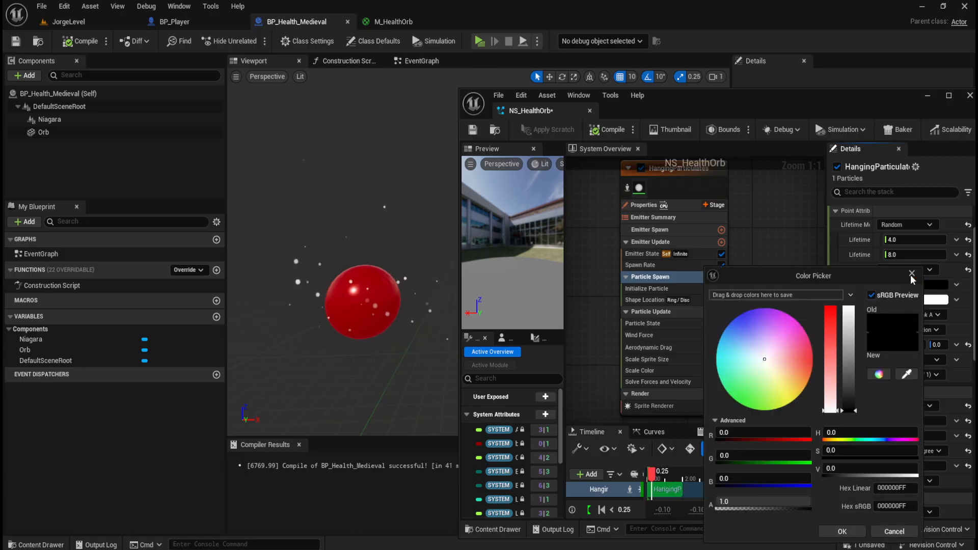
key("Escape")
left_click(894, 284)
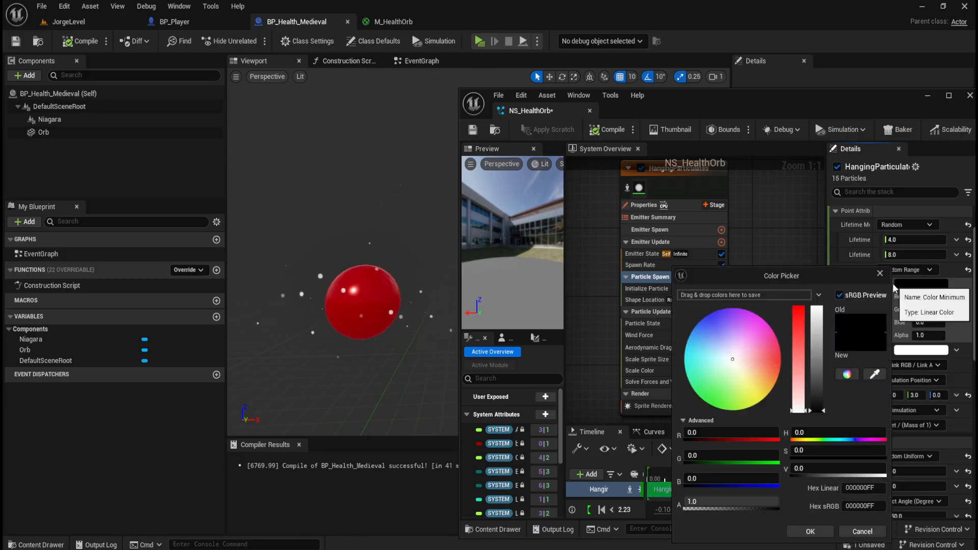
left_click(880, 274)
left_click(917, 284)
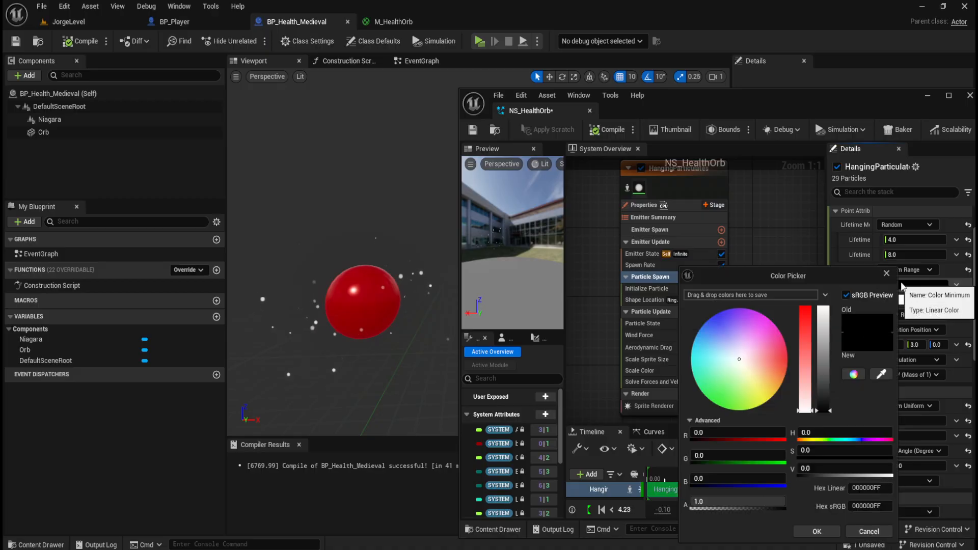
left_click_drag(783, 365, 812, 371)
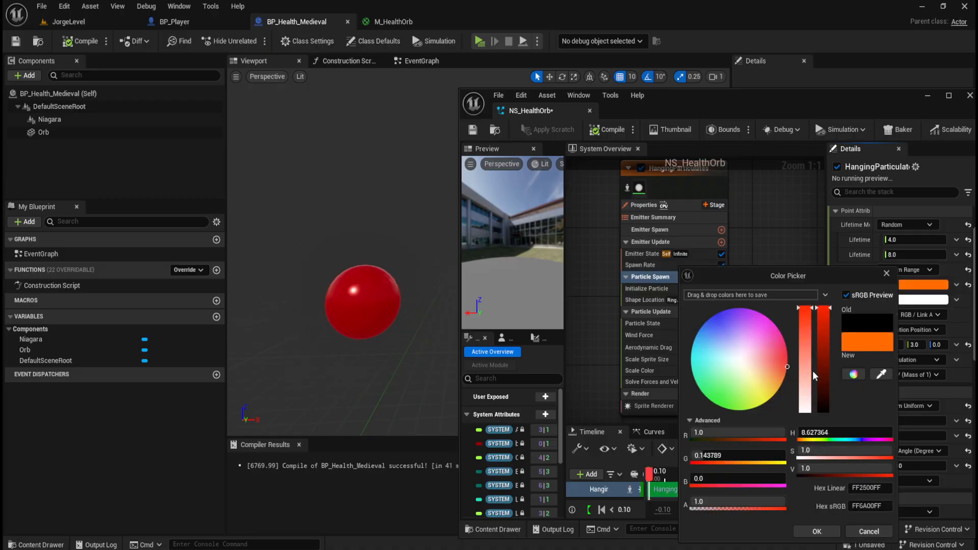
left_click(817, 531)
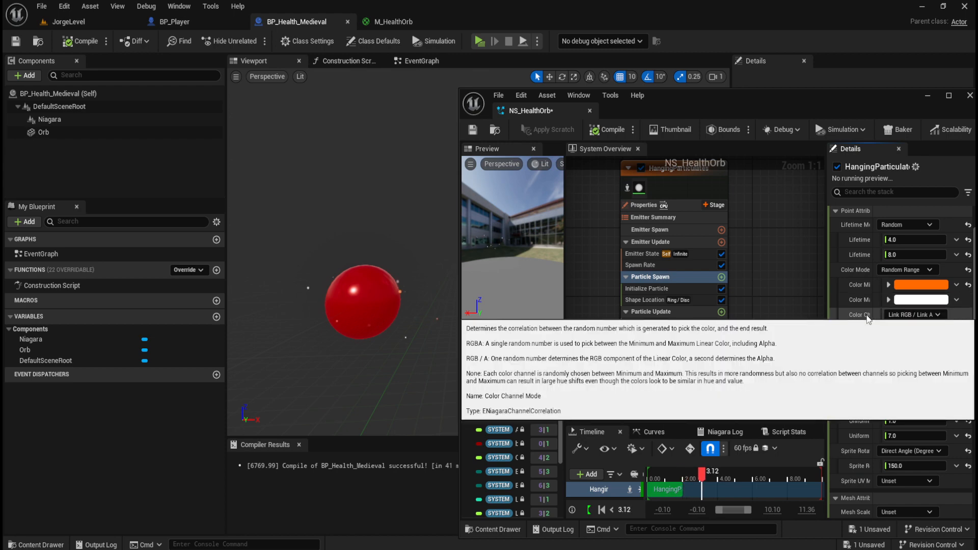
Set the Color Maximum of the spawned particles to a bright blue, Hex sRGB 0096FFFF
left_click(921, 300)
left_click(732, 308)
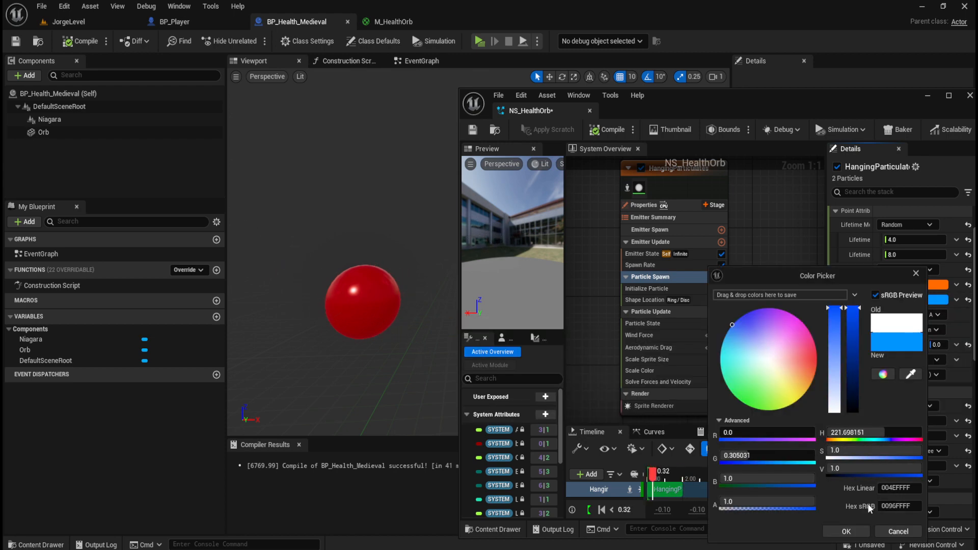
left_click(846, 531)
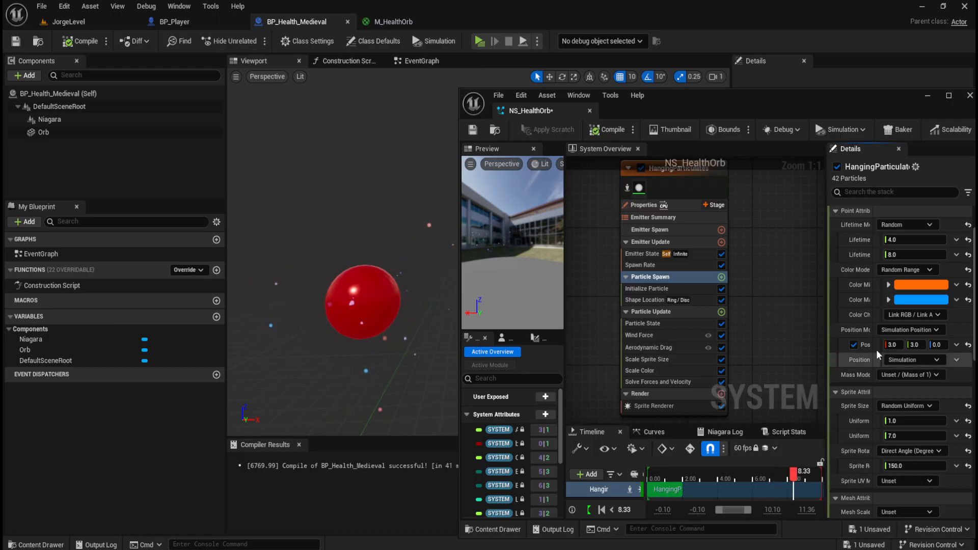
Set the particles' Color Maximum to a golden yellow and check the particles around the orb
left_click(912, 301)
left_click_drag(782, 357, 795, 394)
left_click(822, 531)
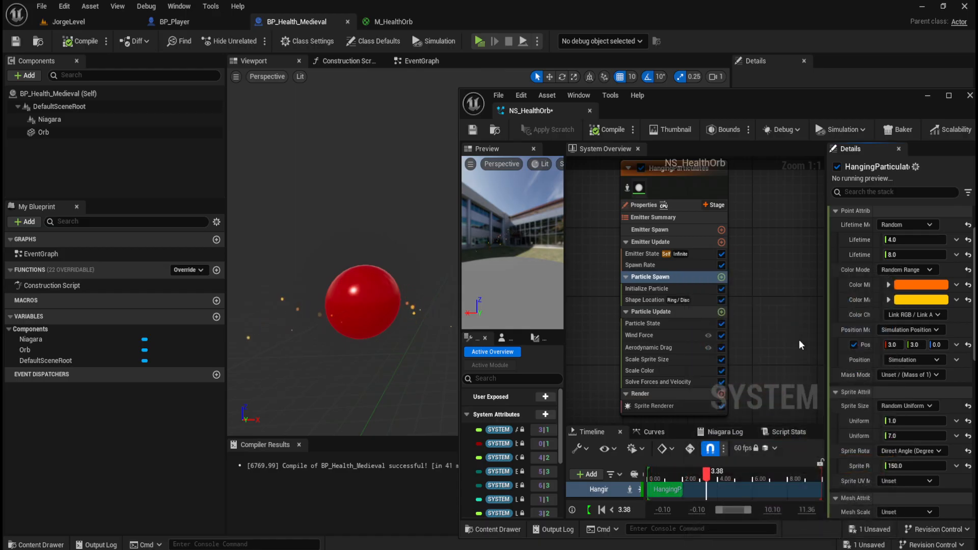
scroll(334, 290, "down", 3)
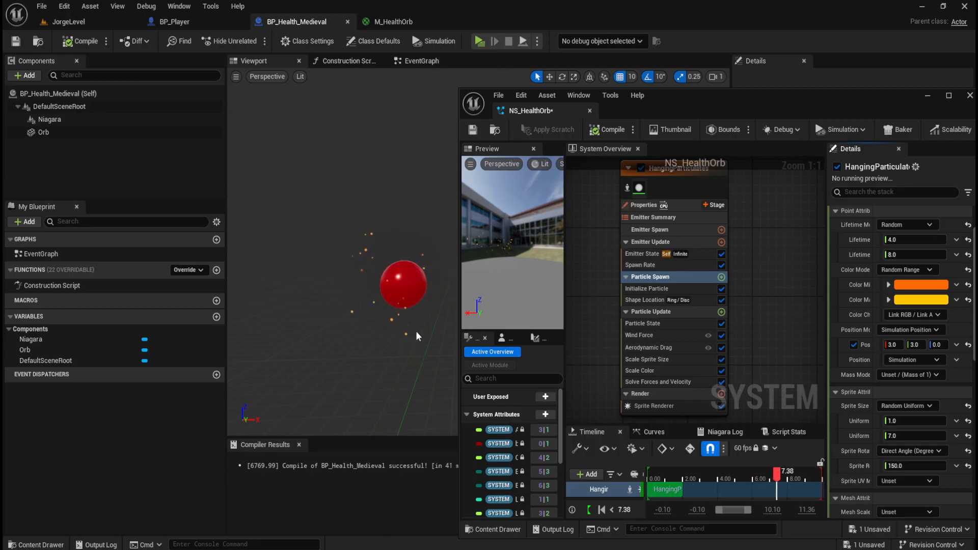
right_click_drag(416, 331, 441, 326)
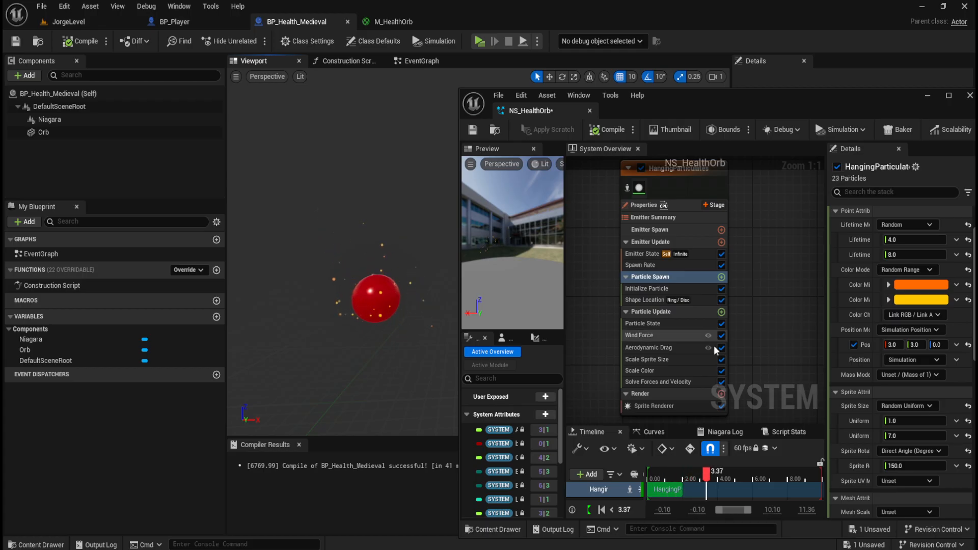
left_click(921, 285)
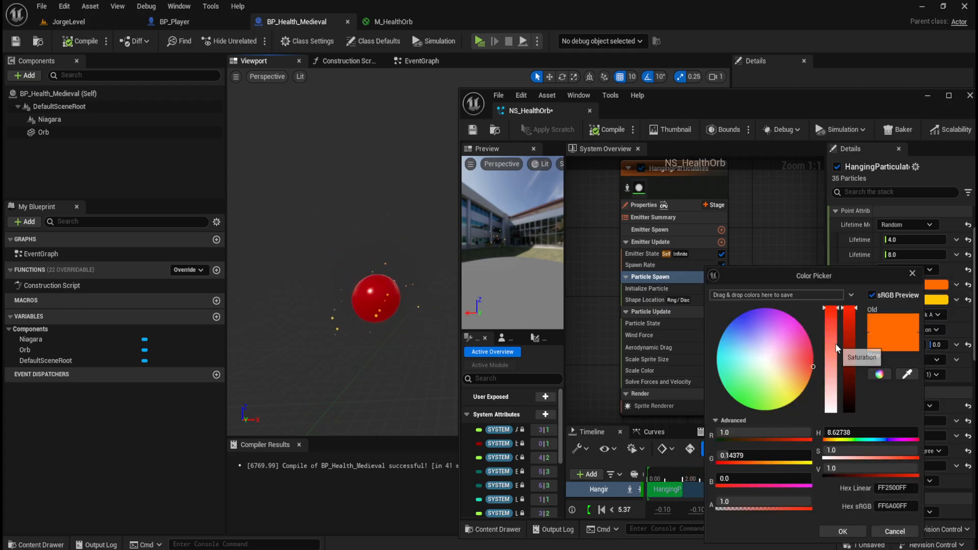
left_click(896, 531)
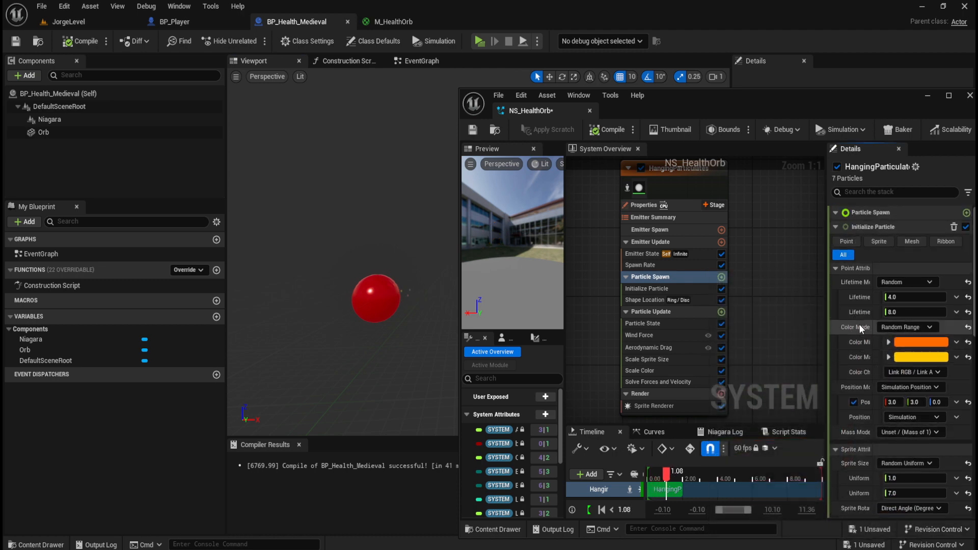
scroll(867, 337, "down", 2)
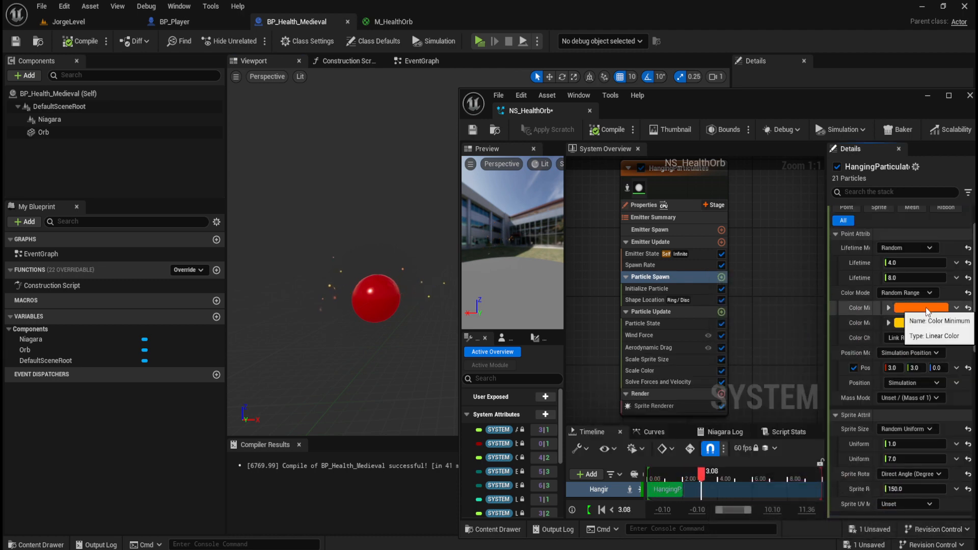
Copy the Hex Linear value 800000FF from the Base Color of M_HealthOrb, leaving the material's color untouched
left_click(397, 22)
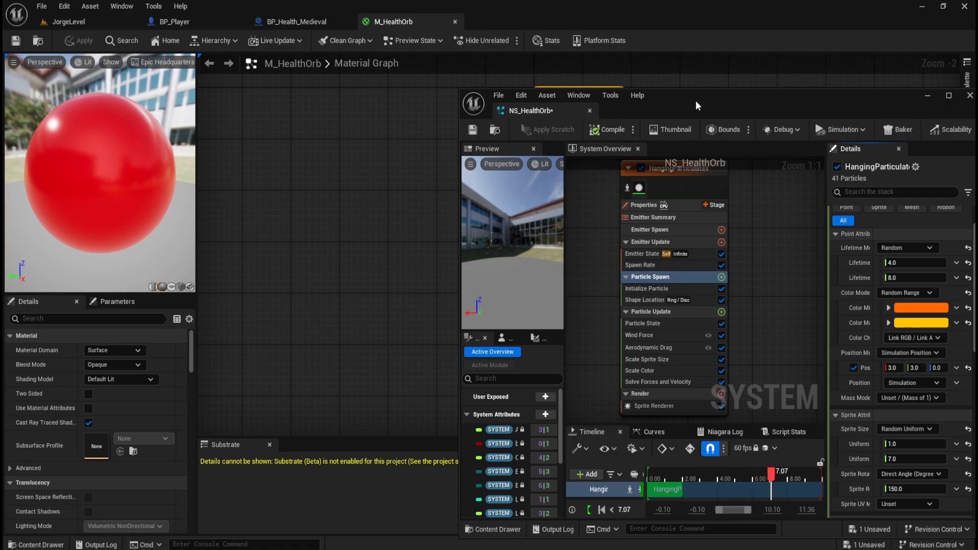
left_click_drag(697, 105, 676, 197)
left_click(575, 106)
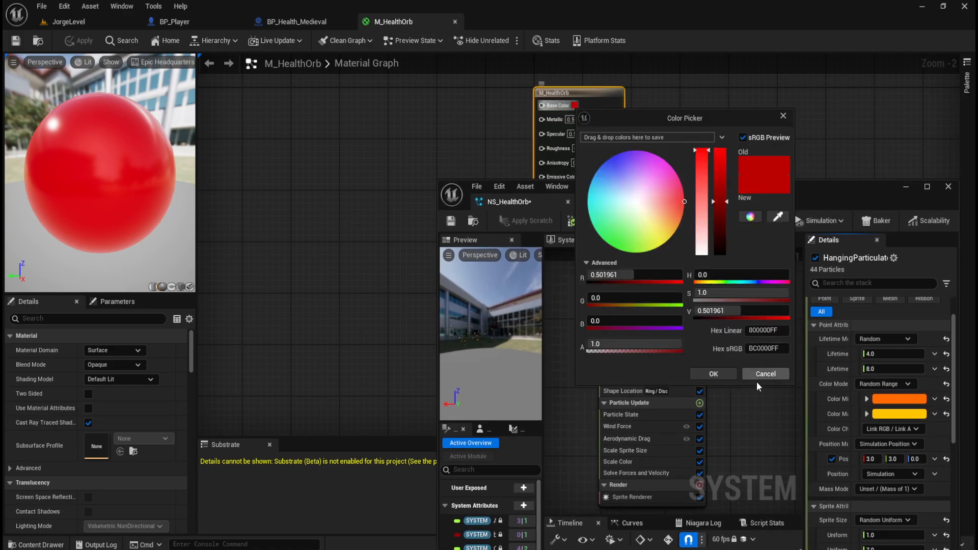
left_click(764, 332)
key("ctrl+c")
right_click(767, 334)
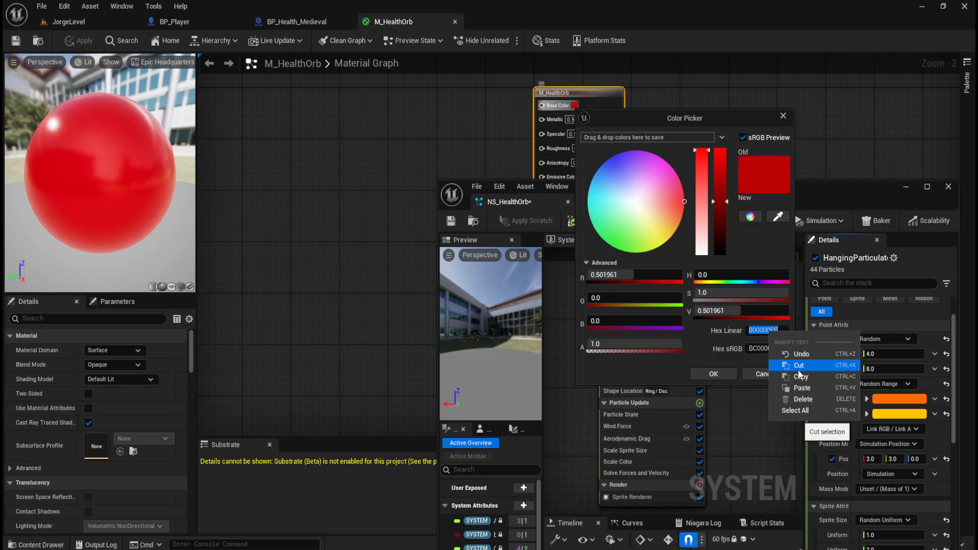
left_click(801, 376)
left_click(763, 374)
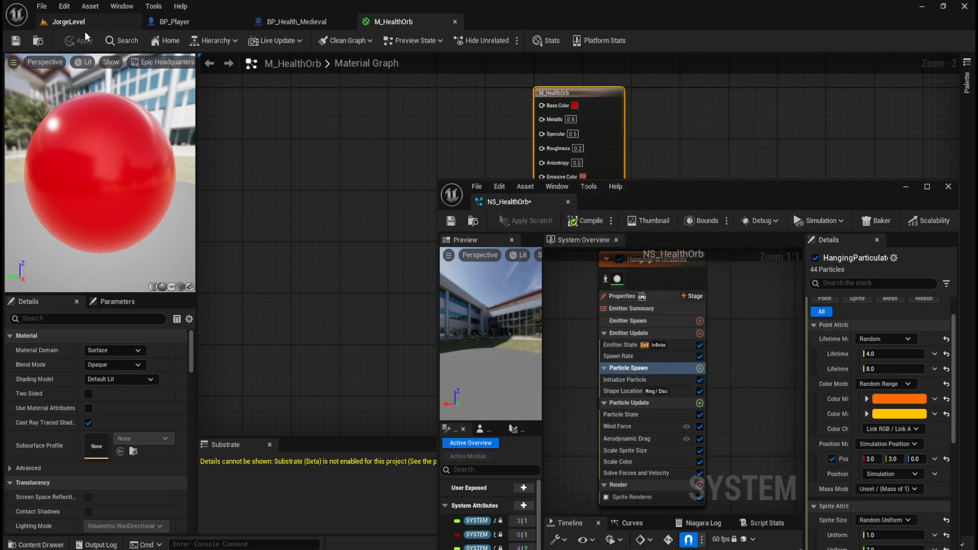
Return to BP_Health_Medieval and paste 800000FF as the Hex Linear value of the particles' Color Minimum
left_click_drag(765, 197, 757, 93)
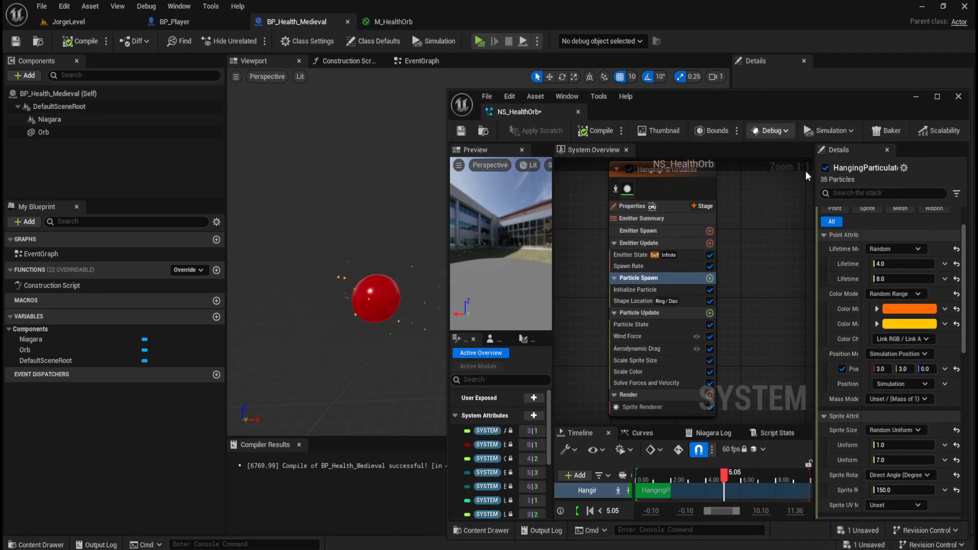
left_click(910, 308)
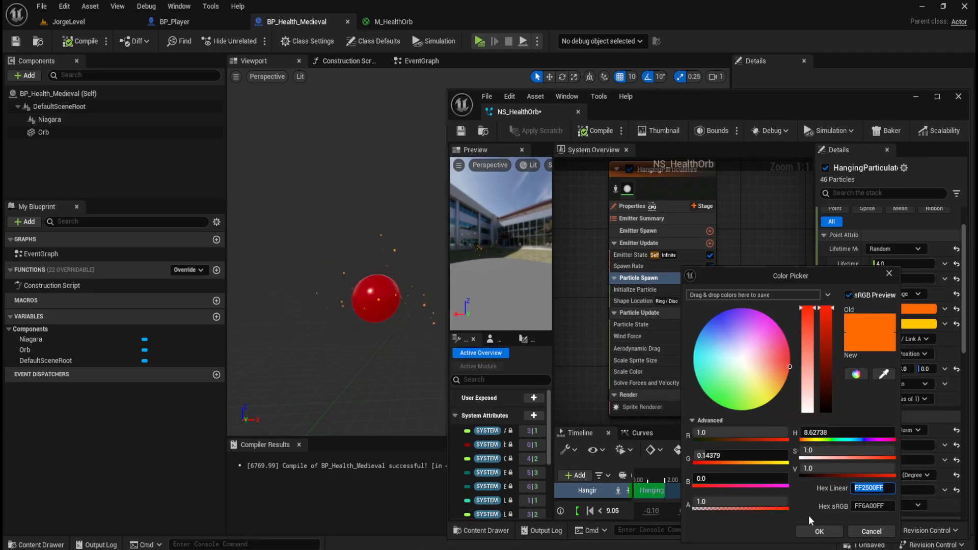
key("ctrl+v")
left_click(810, 533)
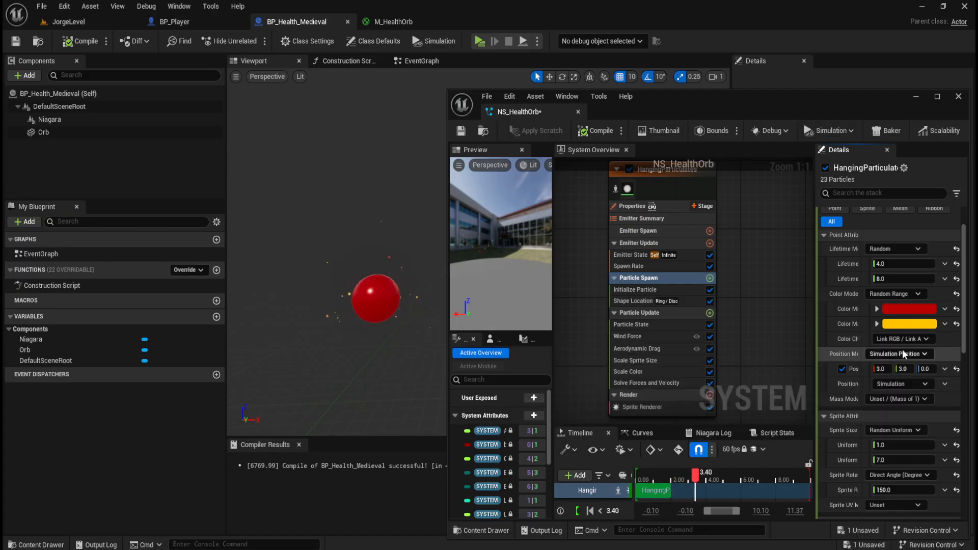
Set the Color Channel Mode of the spawned particles to Link RGBA
left_click(898, 355)
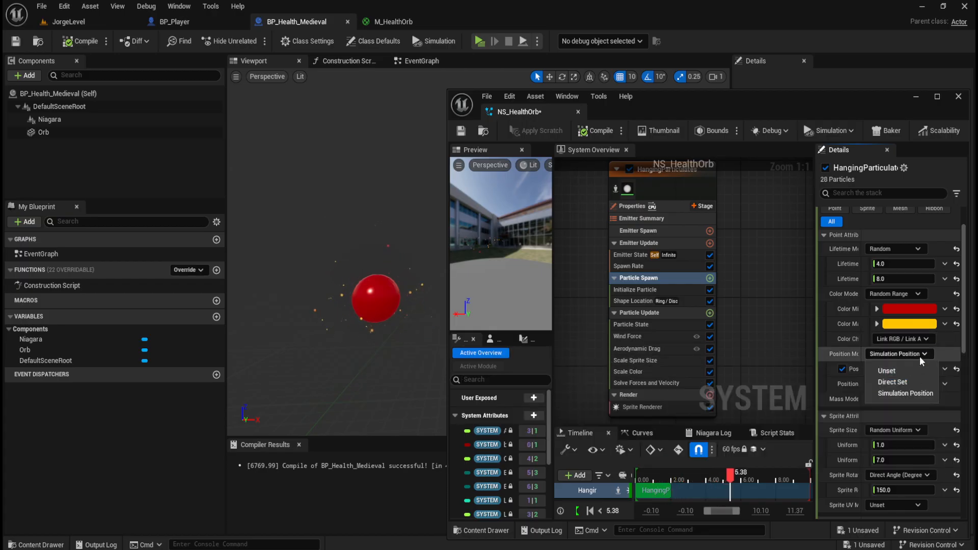
left_click(926, 339)
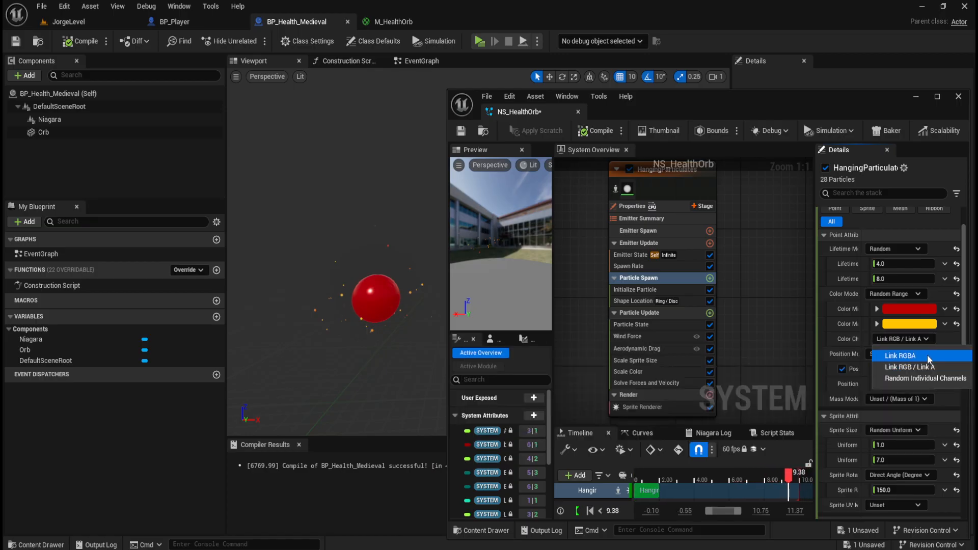
left_click(931, 360)
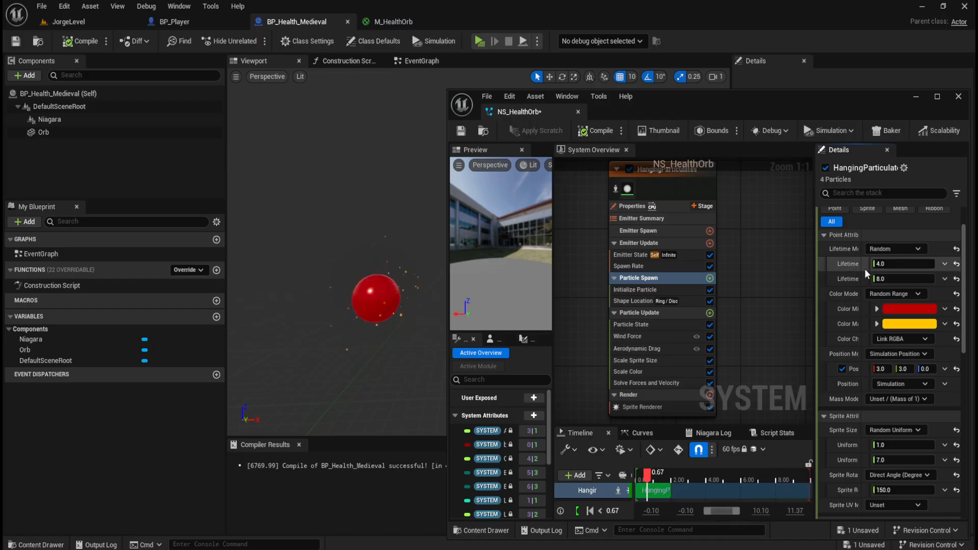
Try 2, 50 and 10 for the particles' Uniform Sprite Size Max and settle on 6
left_click(899, 462)
type("2")
key("Return")
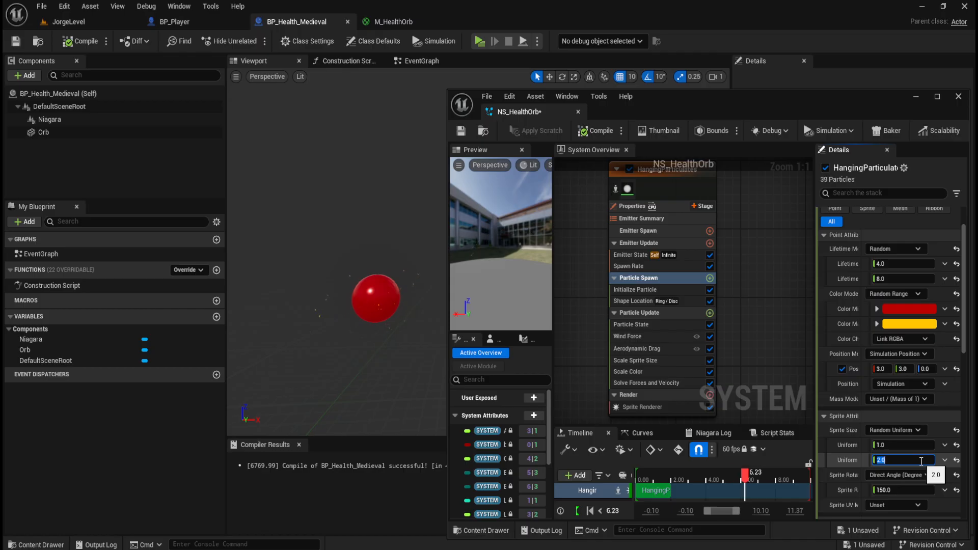
type("50")
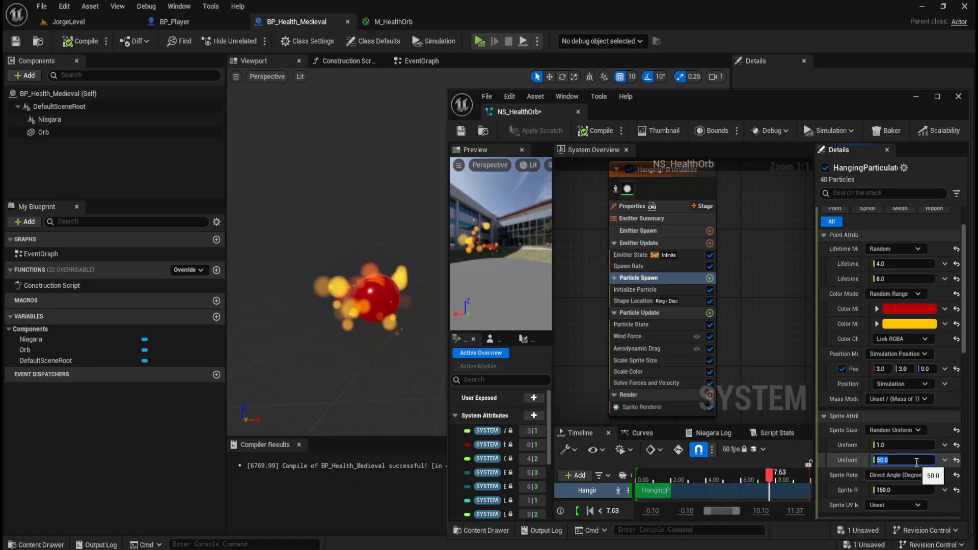
type("10")
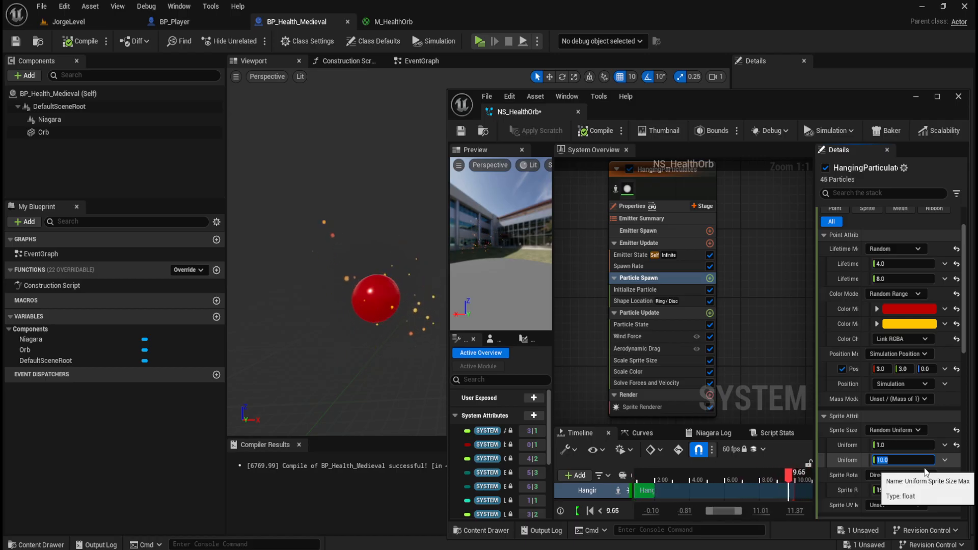
type("6")
key("Return")
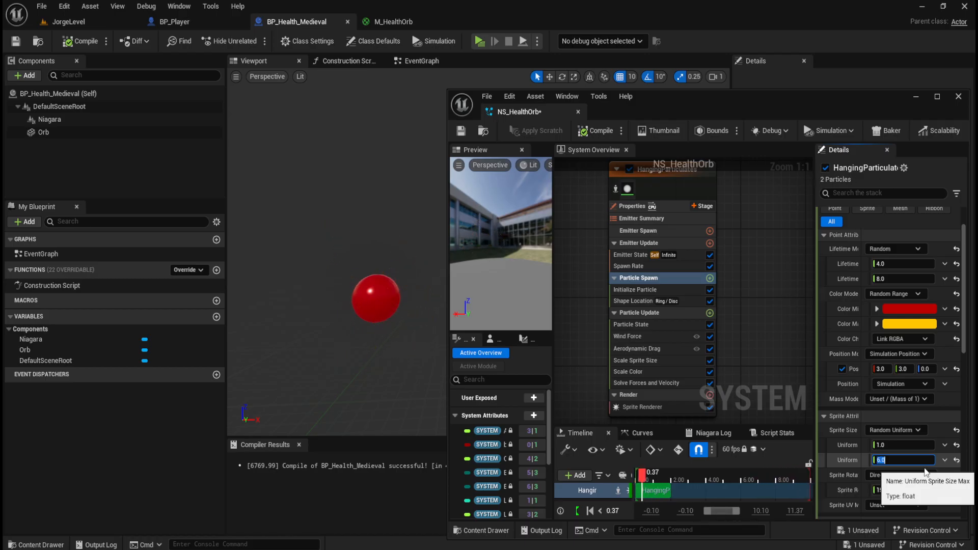
Set the particles' Uniform Sprite Size Min to 0.5, then compile, save and close NS_HealthOrb
left_click(917, 445)
type(".5")
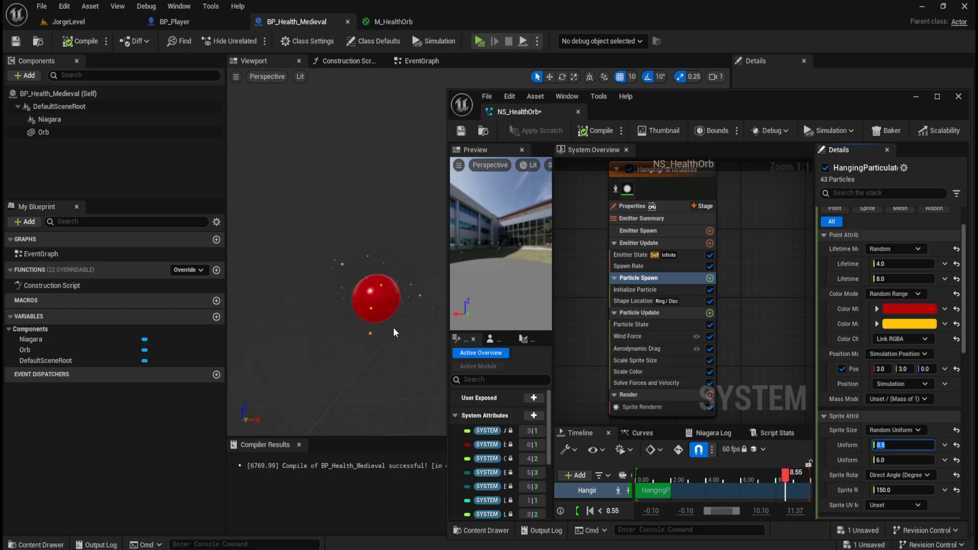
left_click(599, 131)
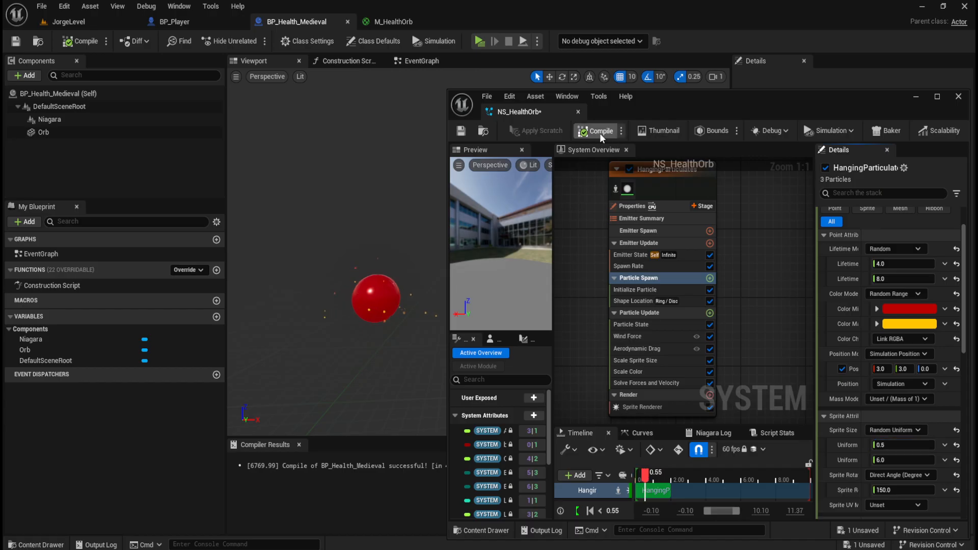
left_click(461, 131)
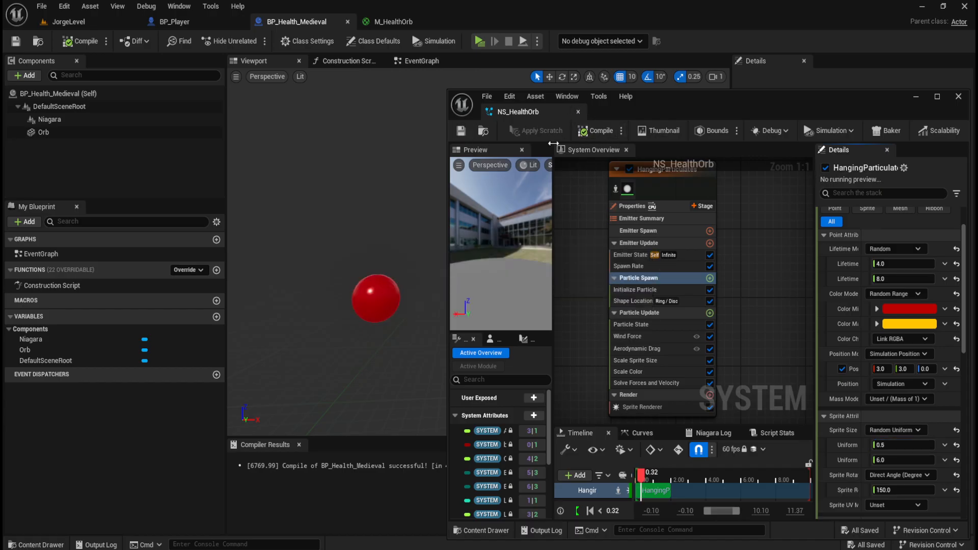
left_click(578, 111)
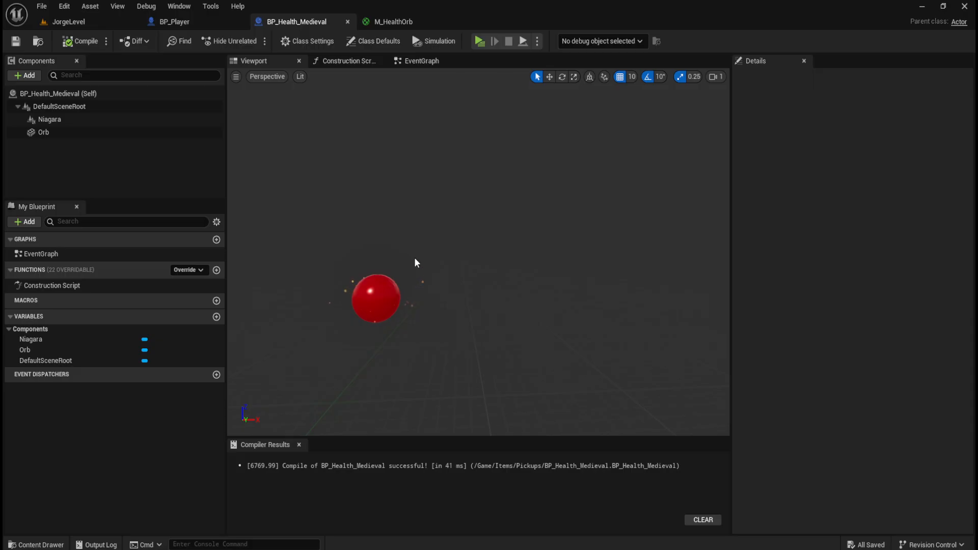
Add a Sphere Collision component to BP_Health_Medieval under DefaultSceneRoot
mouse_move(407, 259)
middle_mouse_down()
mouse_move(395, 268)
mouse_move(424, 249)
middle_mouse_up()
scroll(426, 248, "up", 3)
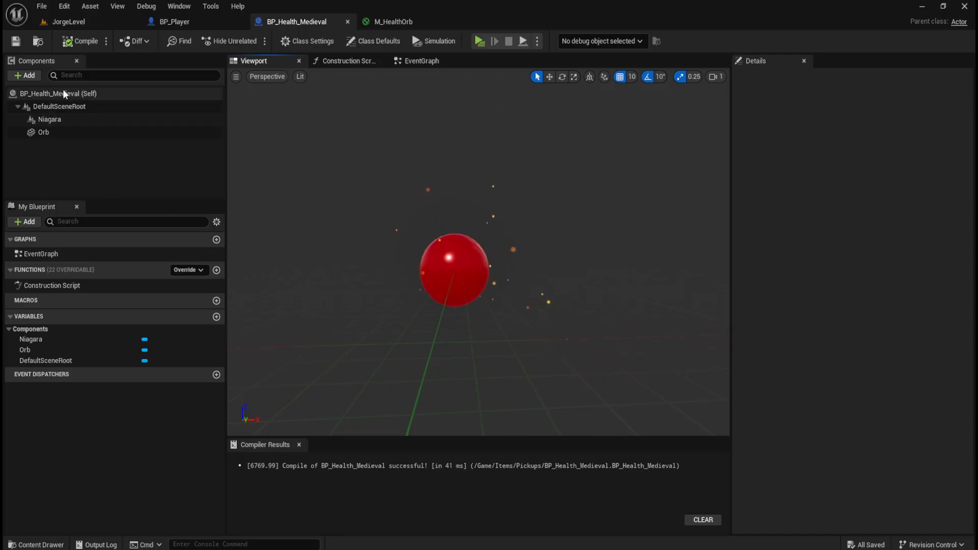
left_click(29, 76)
left_click(167, 155)
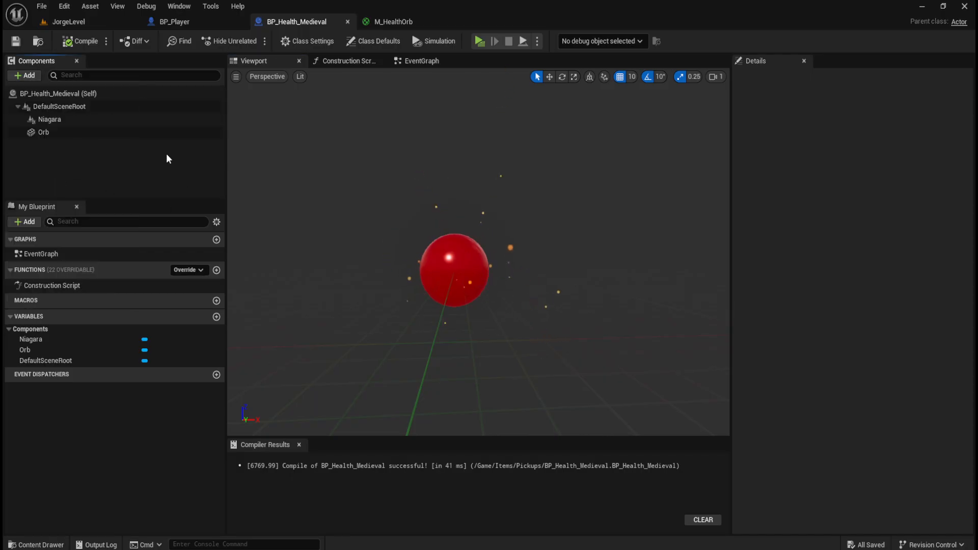
left_click(30, 75)
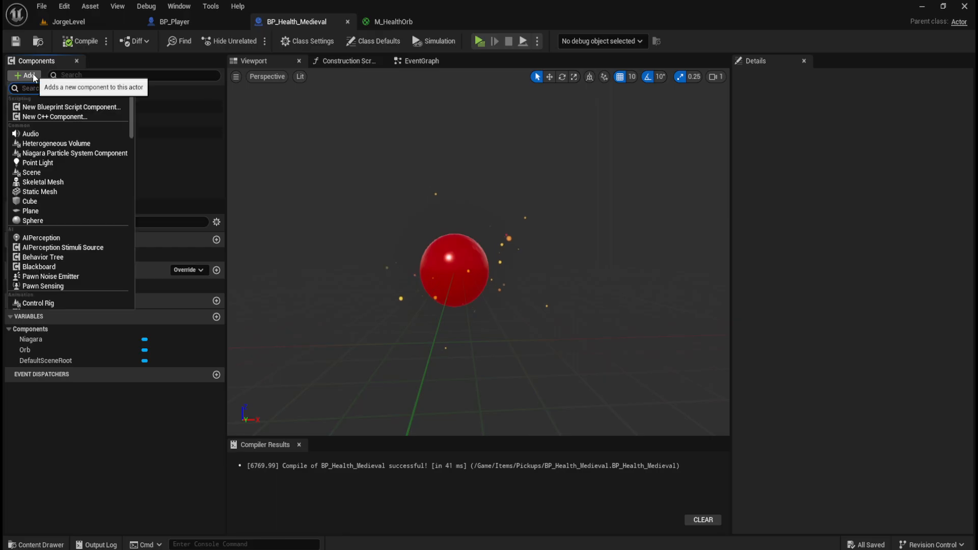
type("sphere")
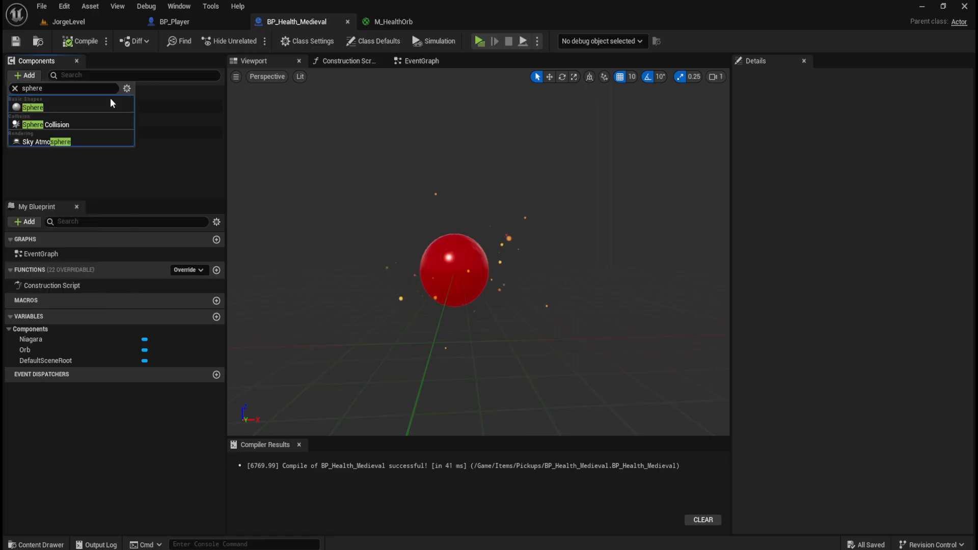
left_click(57, 124)
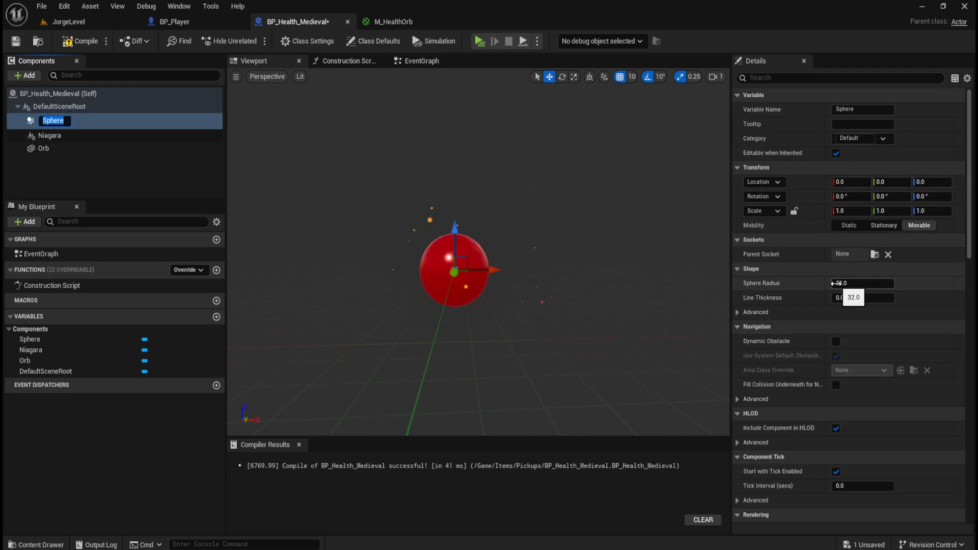
Set the collision sphere's Sphere Radius to 60 so it encloses the orb, and compile and save the blueprint
left_click_drag(835, 283, 867, 283)
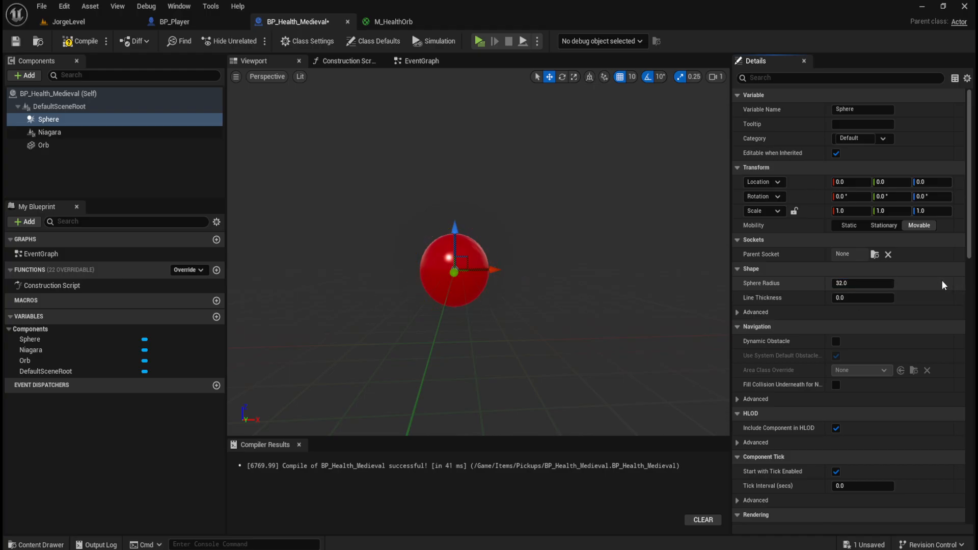
left_click_drag(836, 284, 862, 287)
left_click(862, 286)
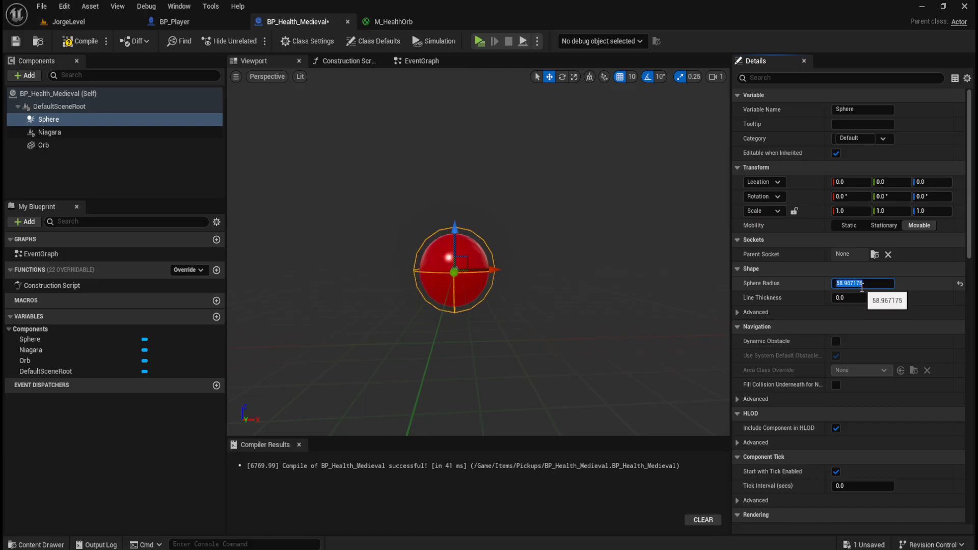
type("60")
key("Return")
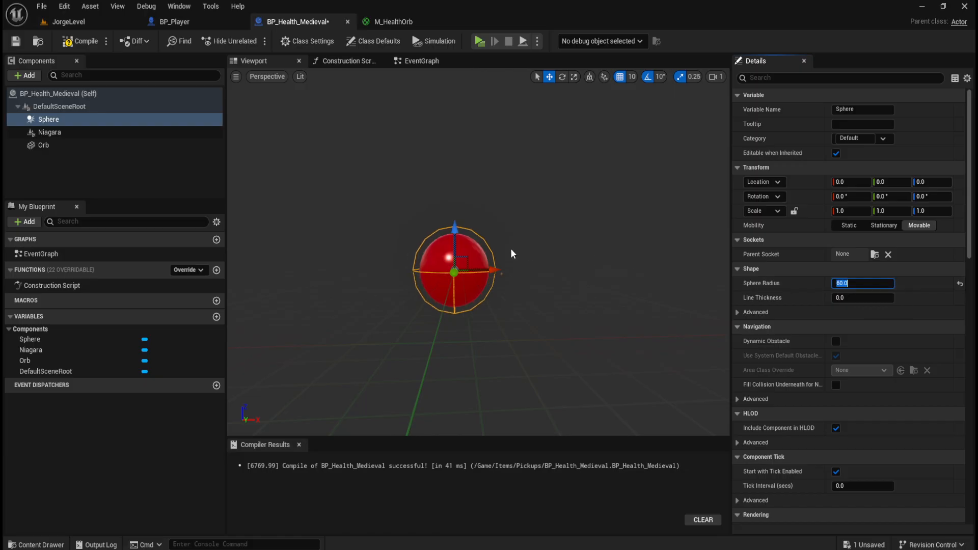
scroll(445, 278, "up", 3)
left_click(130, 121)
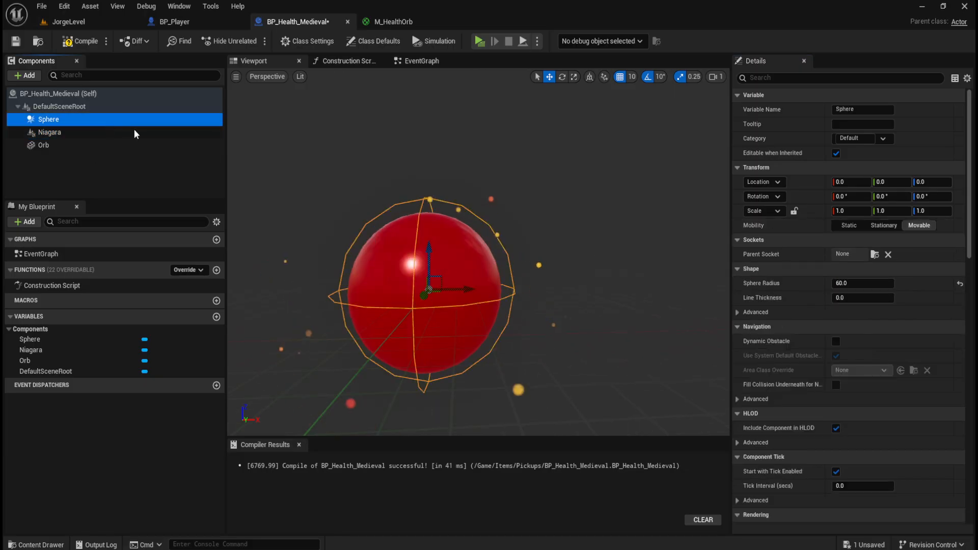
left_click(80, 41)
left_click(15, 41)
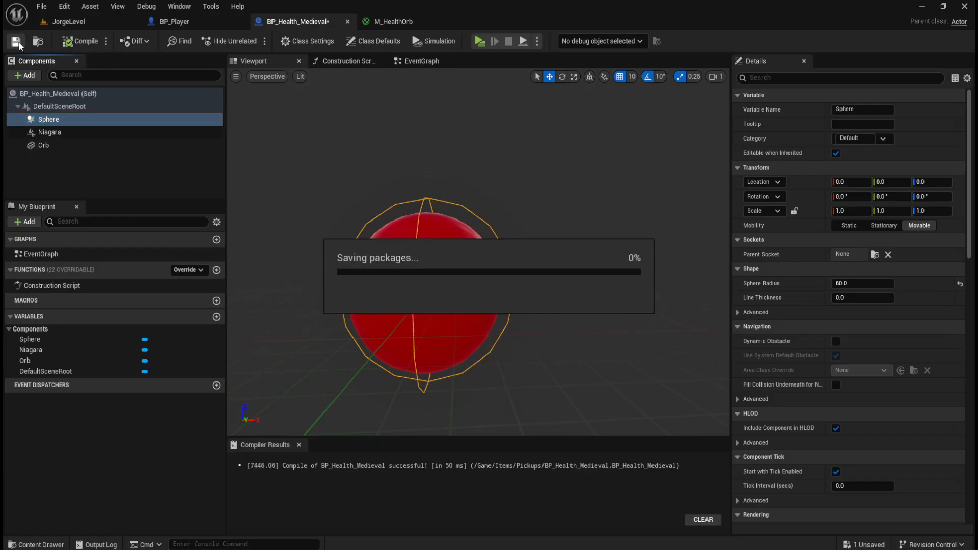
Examine the Sphere component's collision preset, the available preset options and its trace and object responses
left_click(64, 132)
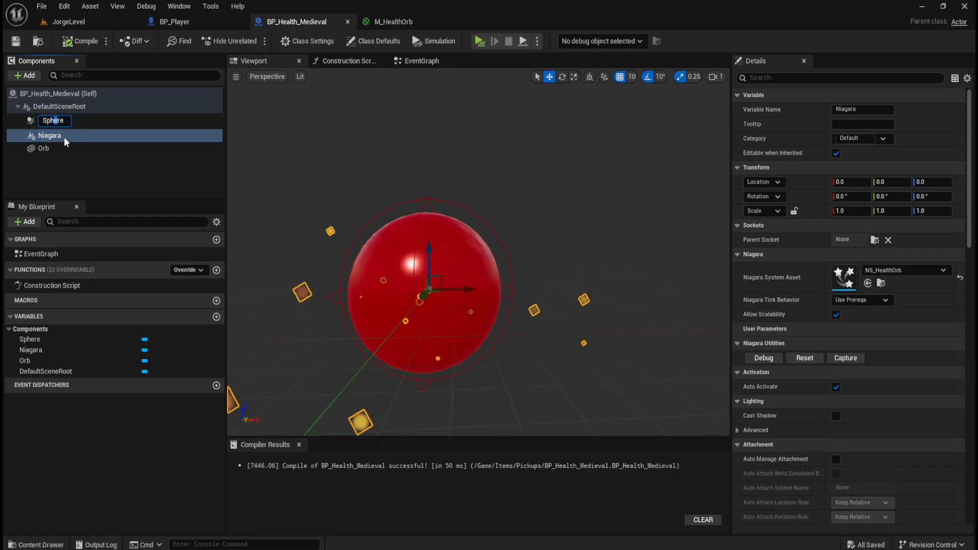
left_click(61, 121)
scroll(783, 303, "down", 5)
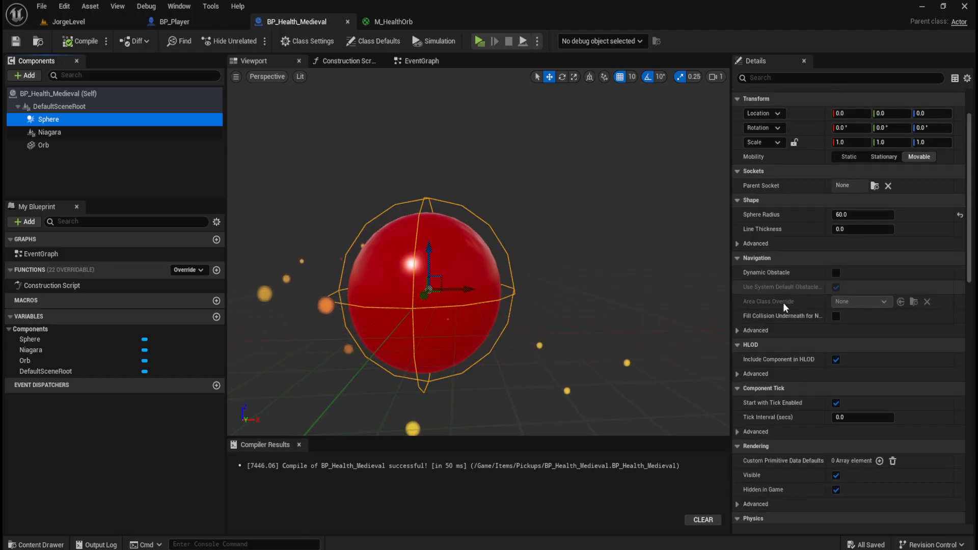
scroll(797, 301, "down", 10)
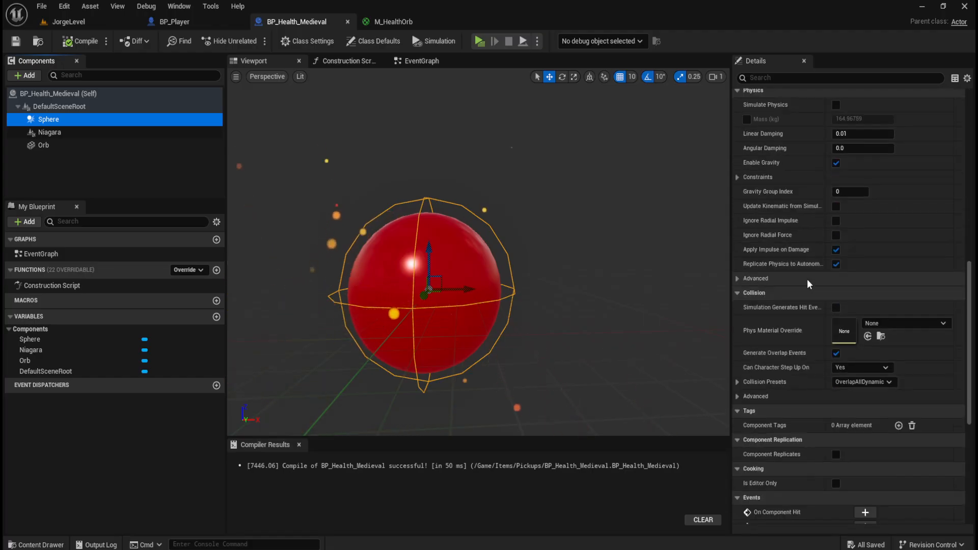
scroll(808, 278, "down", 2)
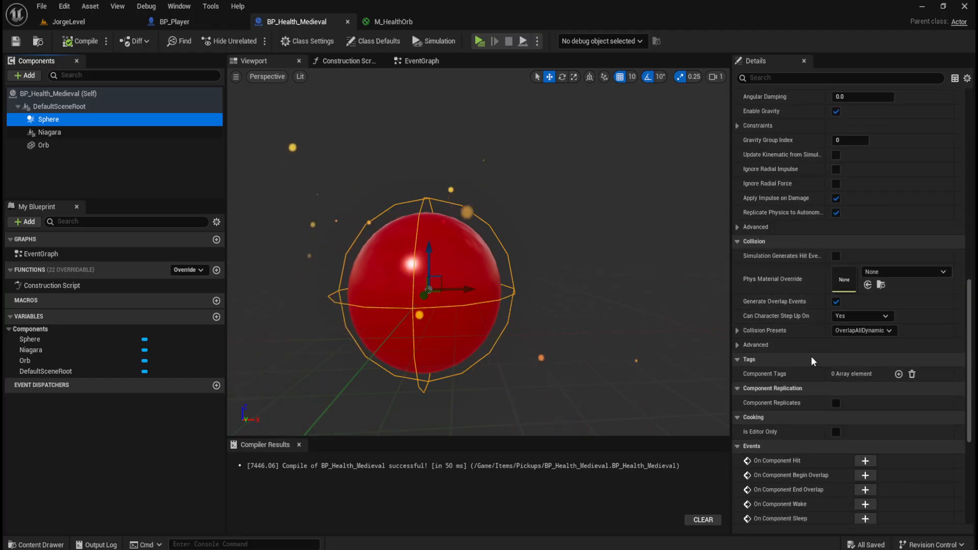
left_click(738, 330)
left_click(885, 331)
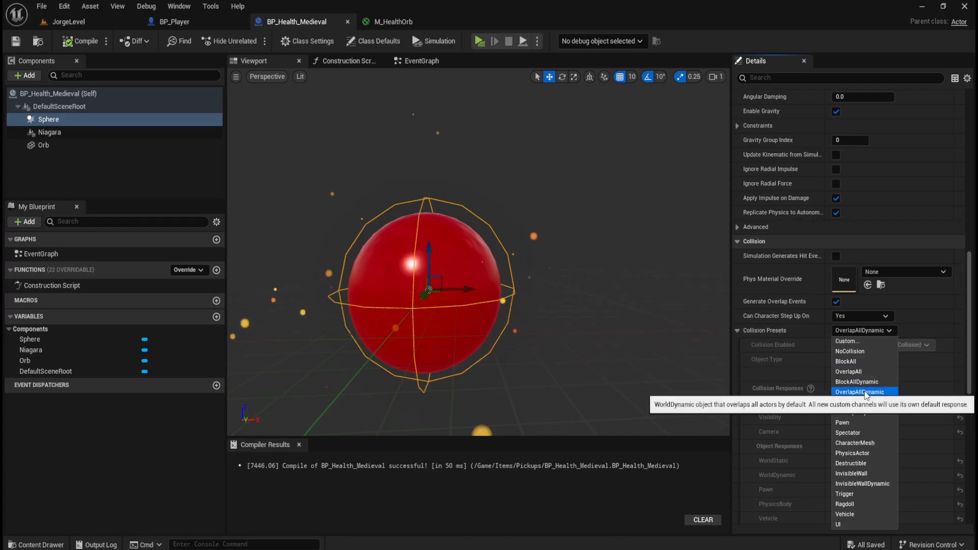
left_click(891, 330)
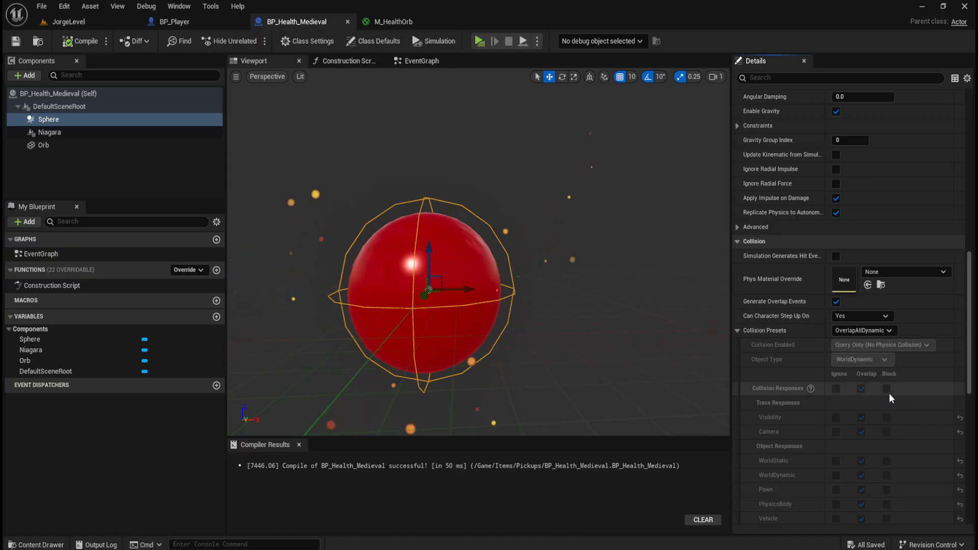
scroll(881, 402, "down", 3)
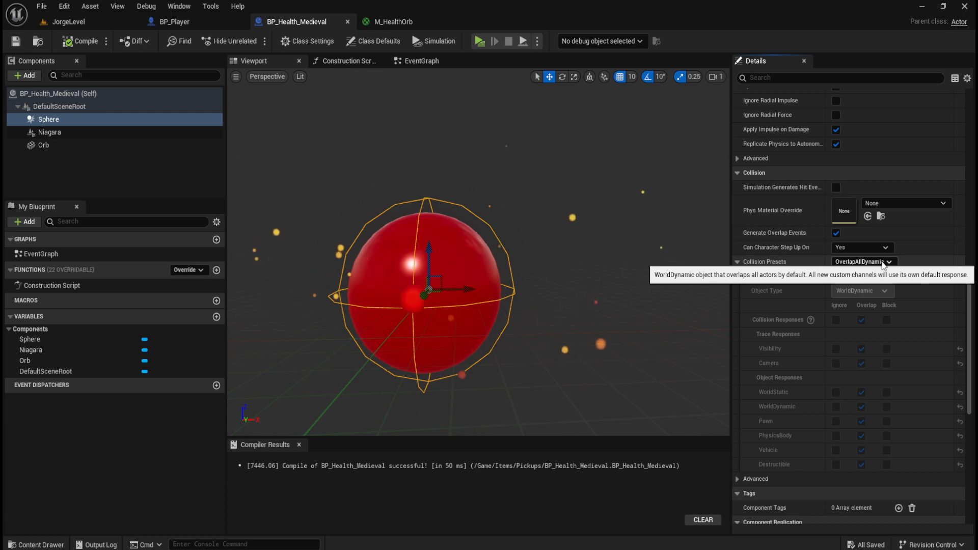
Try the Pawn collision preset on the Sphere component and reset it to the default OverlapAllDynamic
left_click(882, 263)
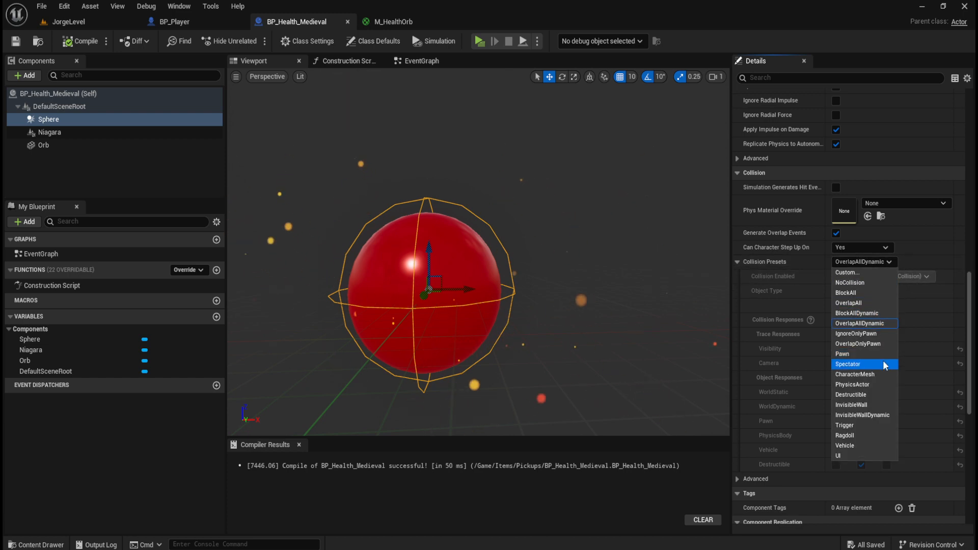
left_click(872, 353)
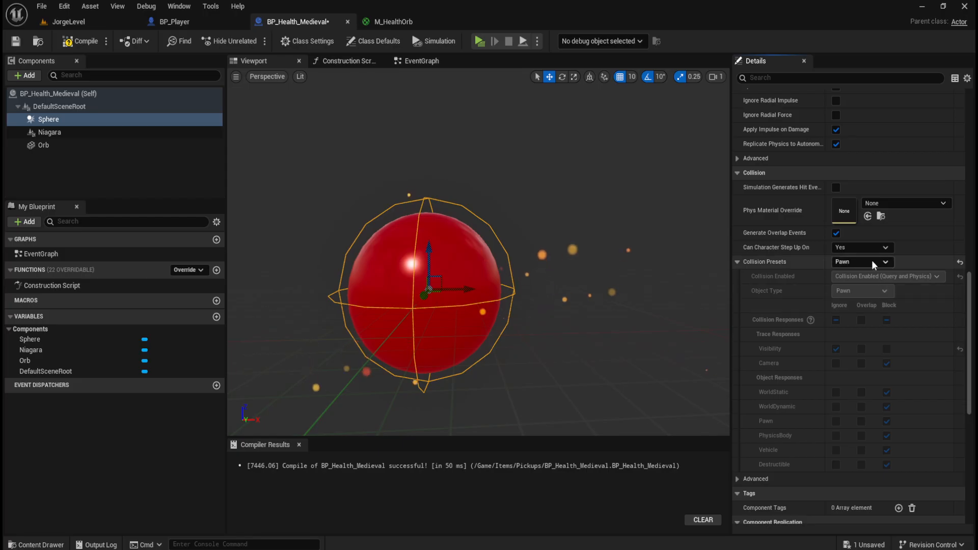
left_click(959, 263)
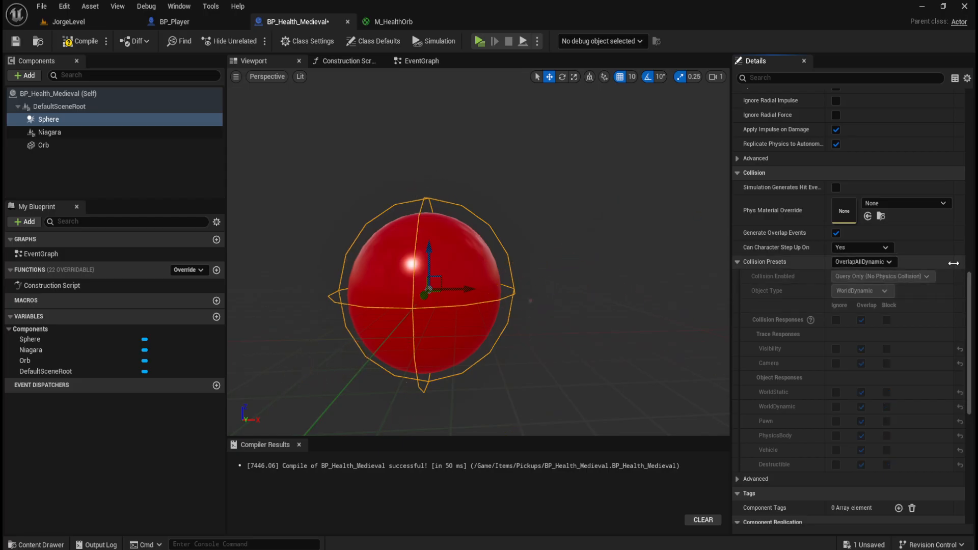
Compile and save BP_Health_Medieval
scroll(857, 390, "down", 3)
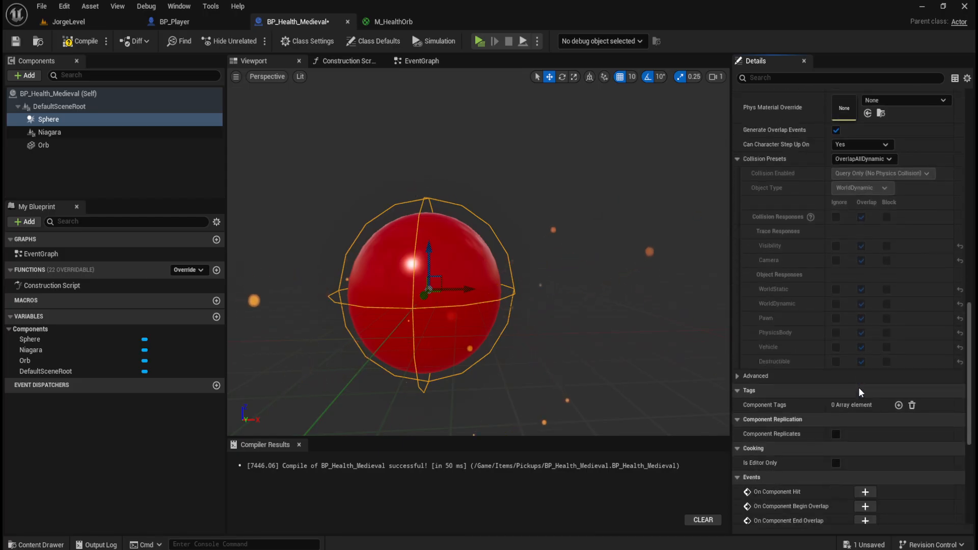
scroll(859, 392, "down", 1)
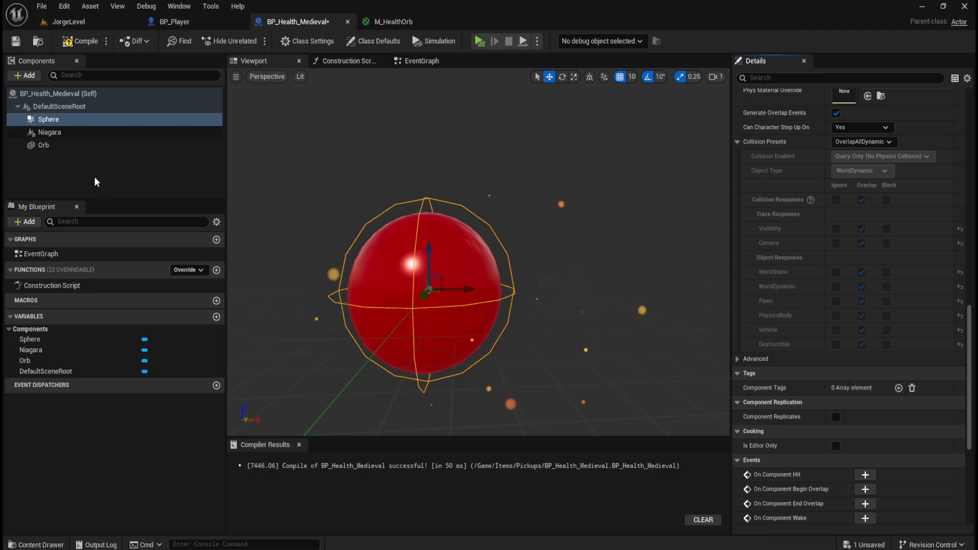
left_click(63, 45)
left_click(15, 41)
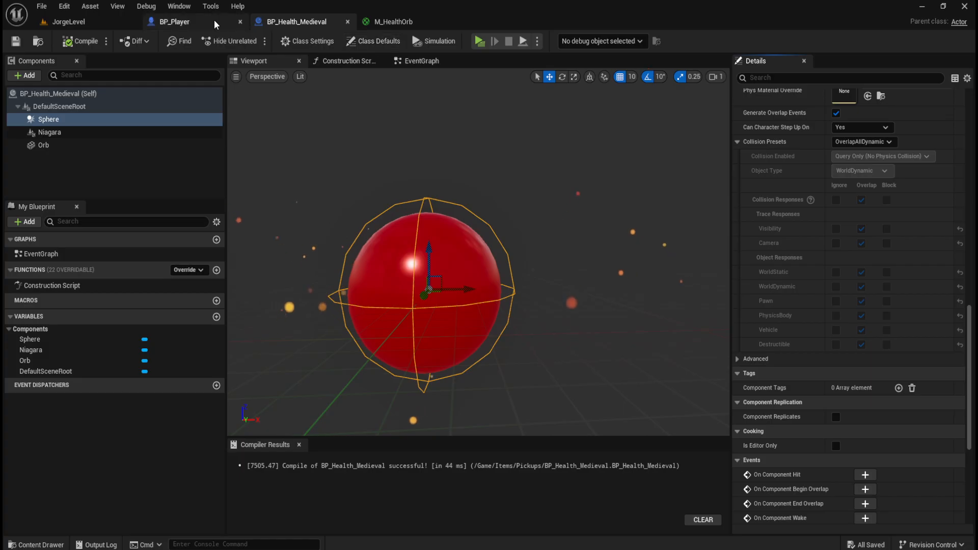
Add BP_HealthComponent from the Content/Components folder to the components of BP_Player
left_click(193, 21)
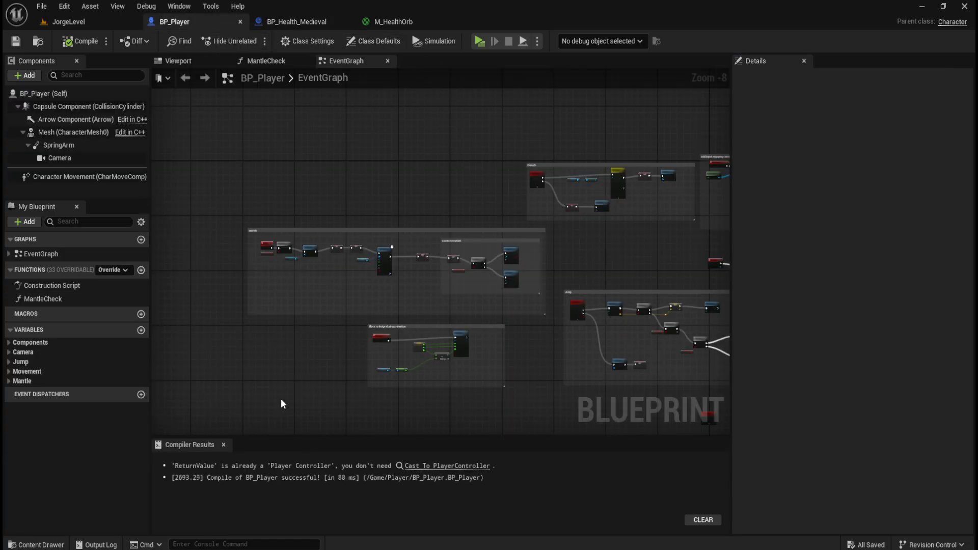
key("ctrl+space")
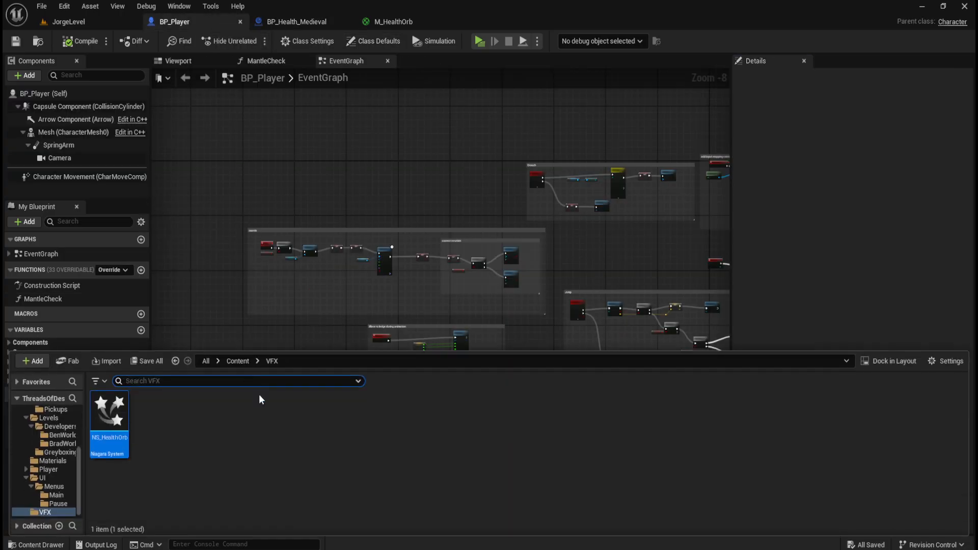
left_click(242, 361)
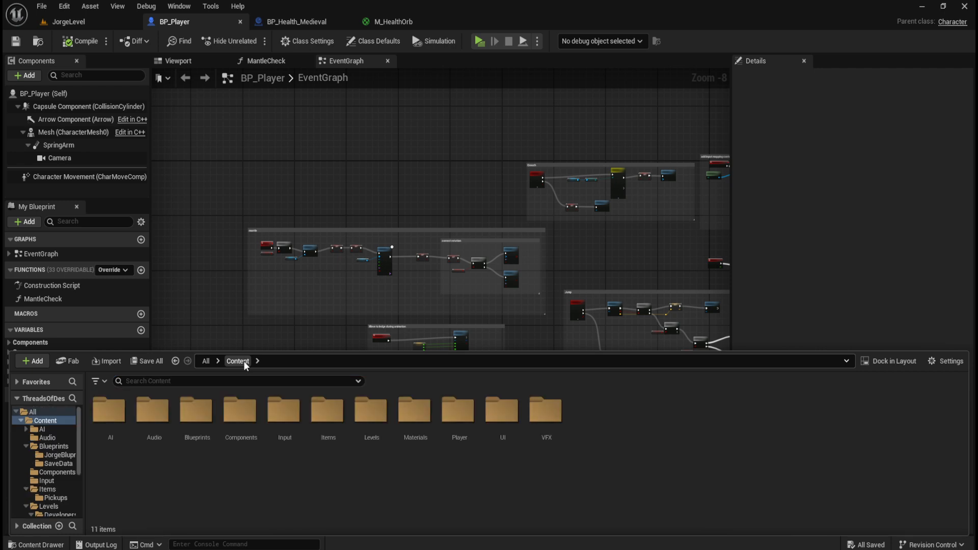
double_click(233, 407)
left_click_drag(118, 409, 63, 188)
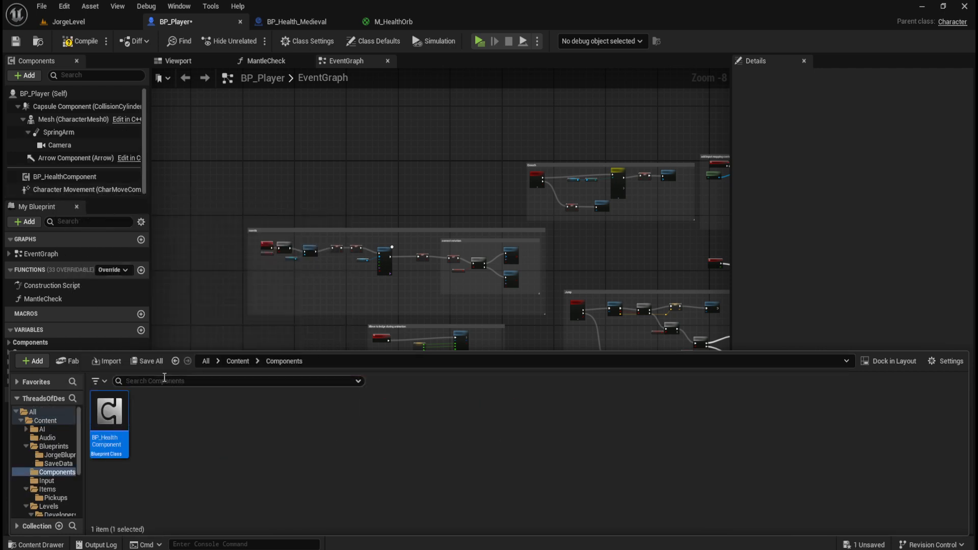
key("ctrl+space")
left_click(86, 183)
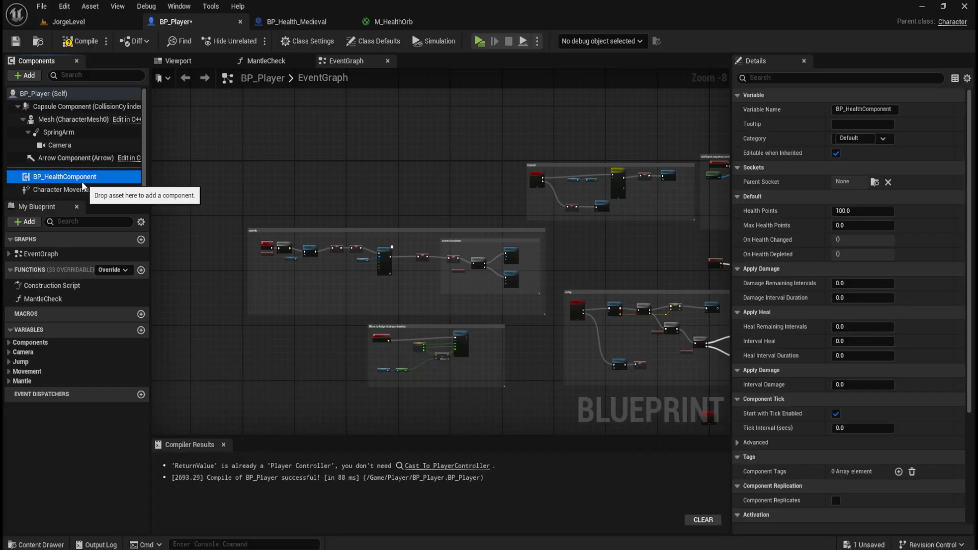
Compile and save BP_Player, and select BP_HealthComponent to show its health properties
left_click(80, 46)
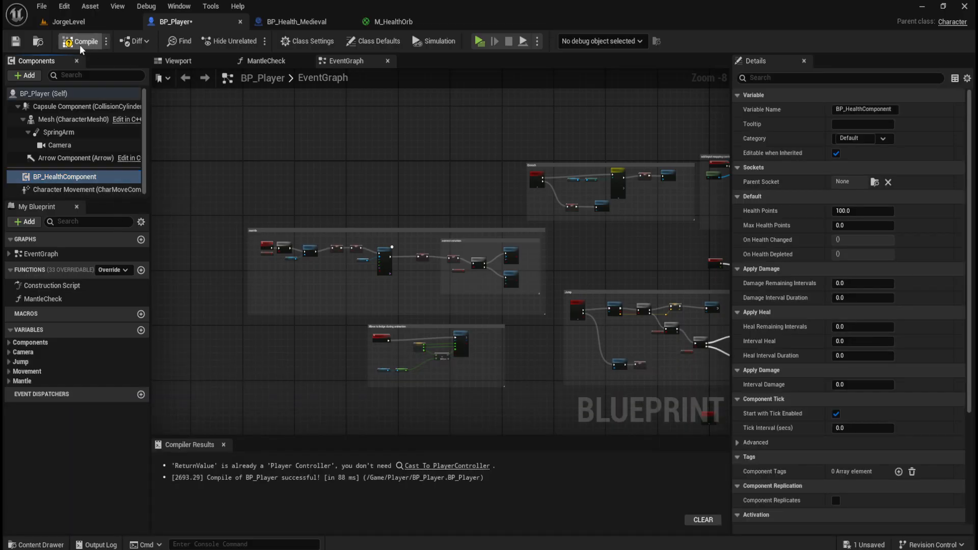
left_click(17, 43)
left_click(65, 190)
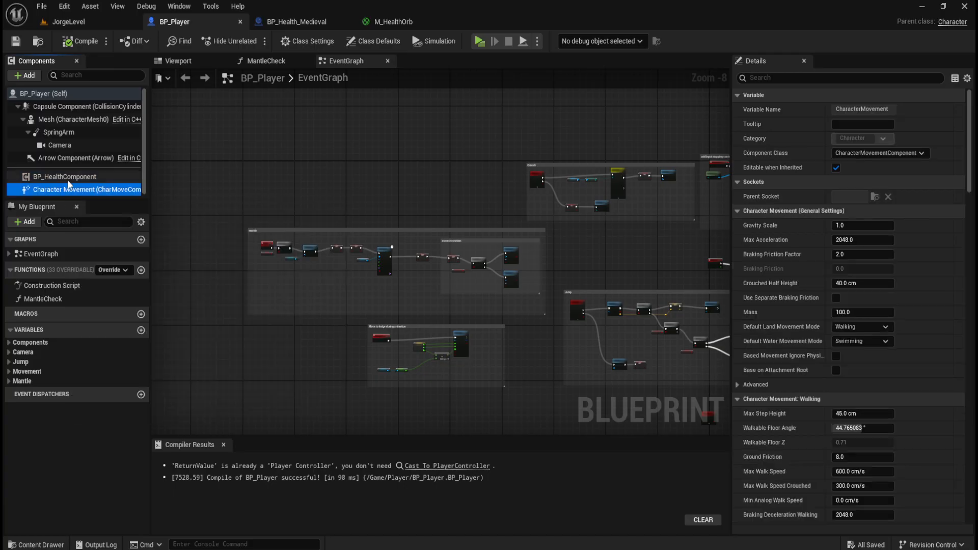
left_click(72, 178)
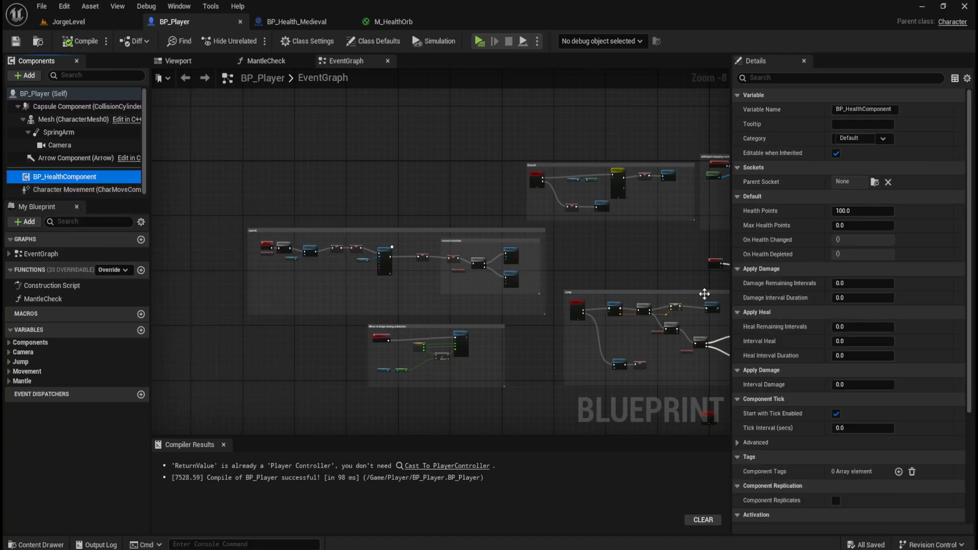
Set Max Health Points of the BP_HealthComponent in BP_Player to 100 and compile the blueprint
left_click(858, 227)
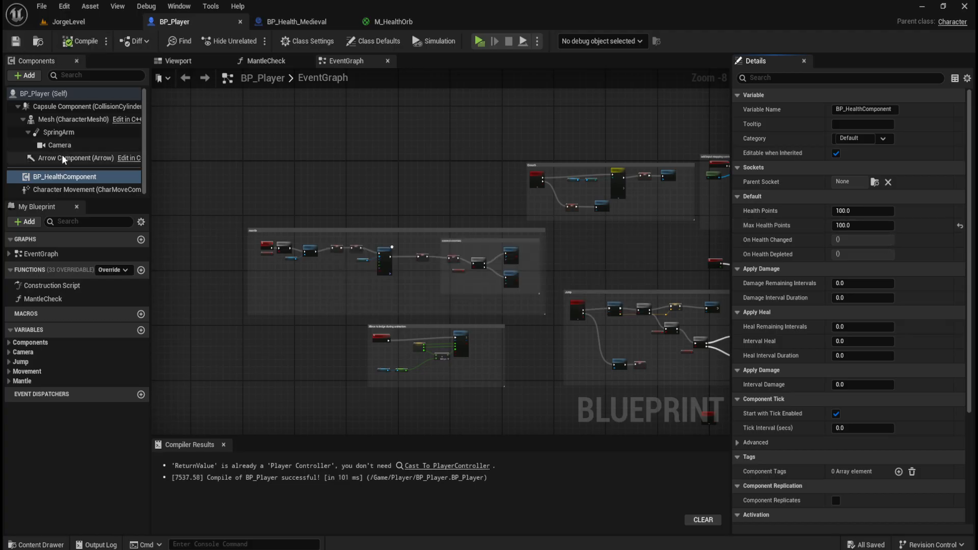
left_click(71, 178)
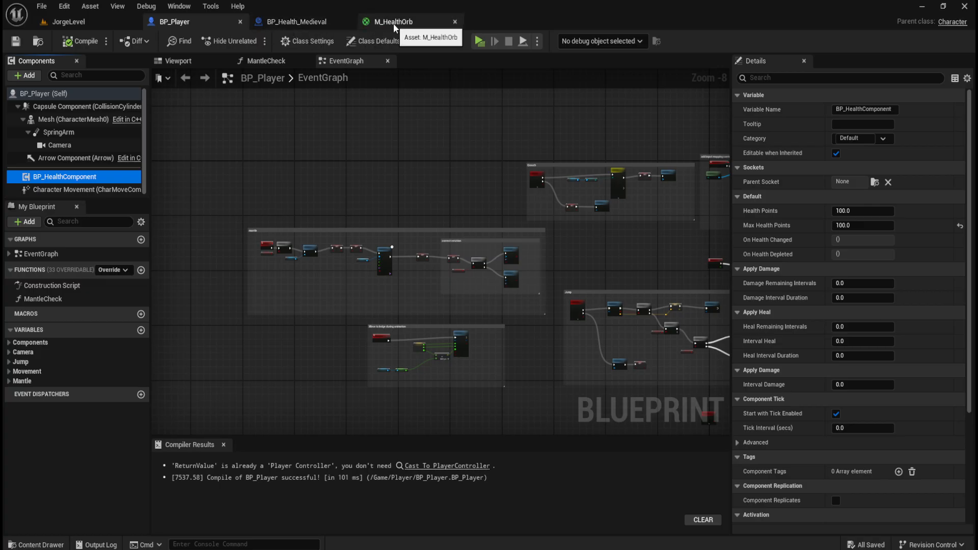
Close the M_HealthOrb material and inspect the orb, particles and overlap sphere of BP_Health_Medieval
left_click(417, 22)
left_click(454, 22)
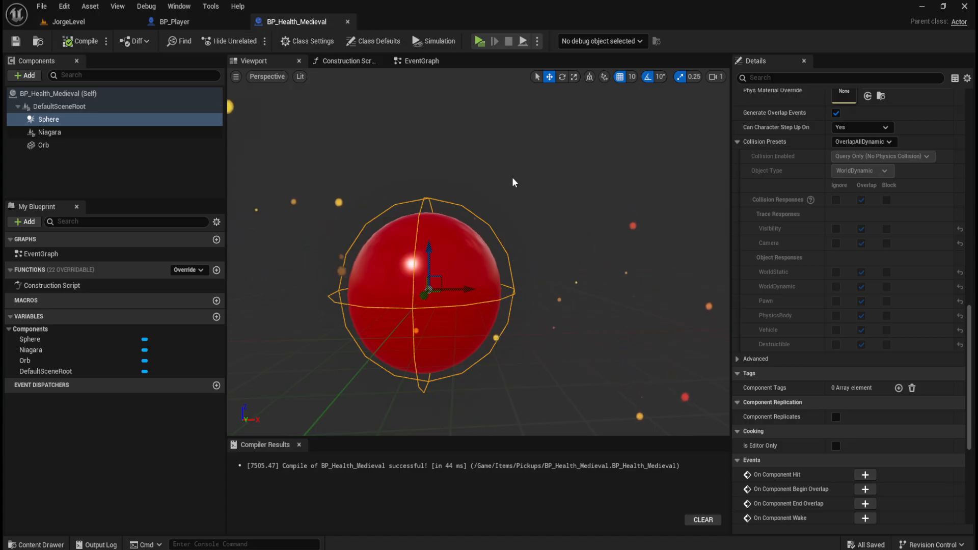
scroll(588, 140, "down", 5)
scroll(519, 204, "up", 6)
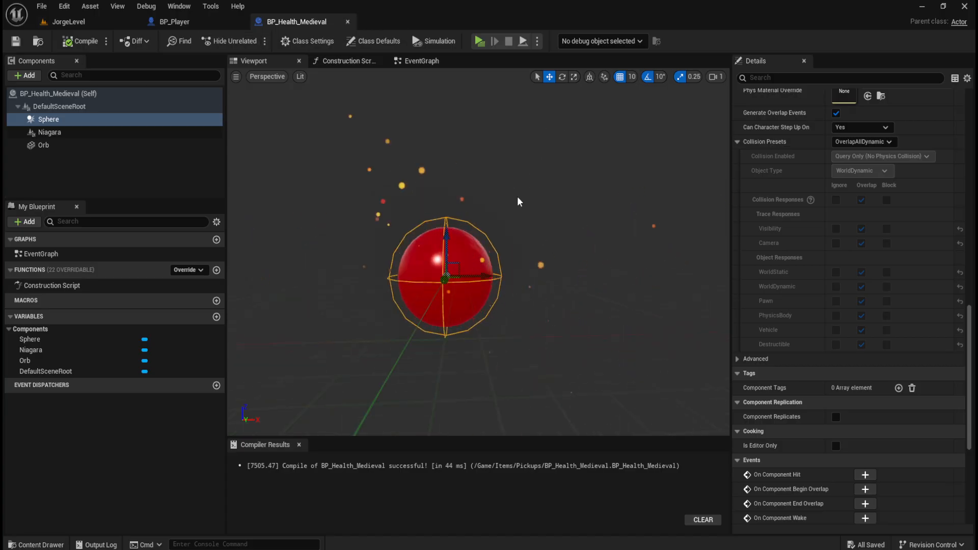
scroll(524, 204, "down", 3)
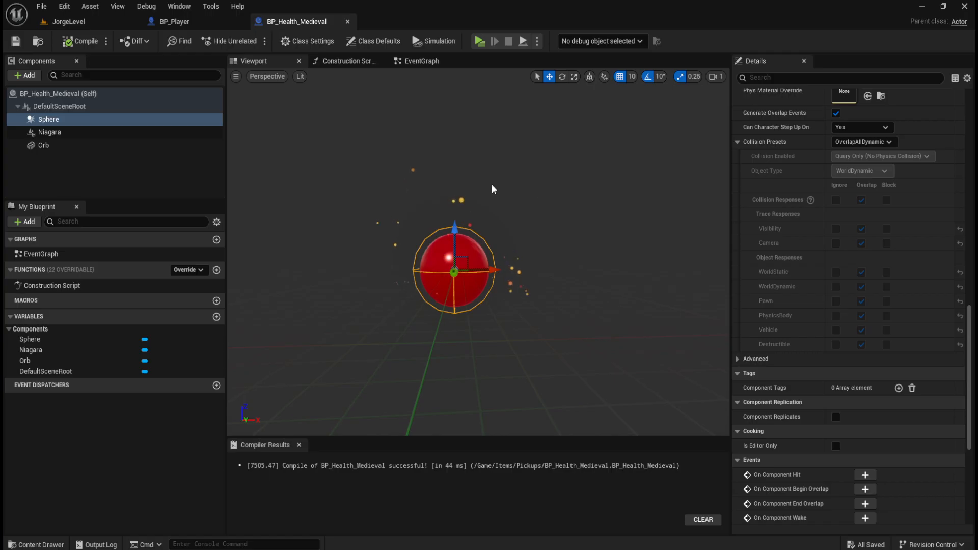
scroll(385, 218, "up", 2)
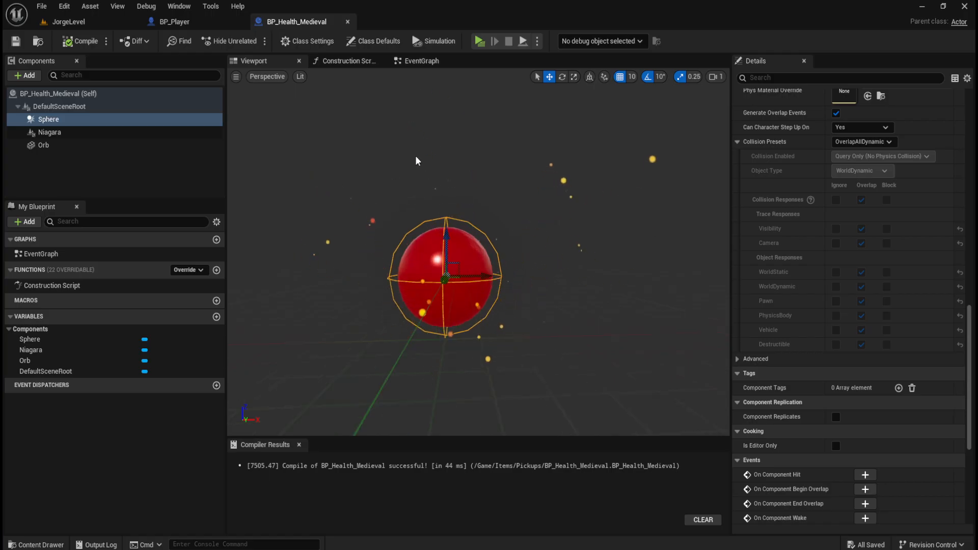
Play-test JorgeLevel by running, jumping and mantling the character around the floating cube and ramp, and end the session
left_click(191, 23)
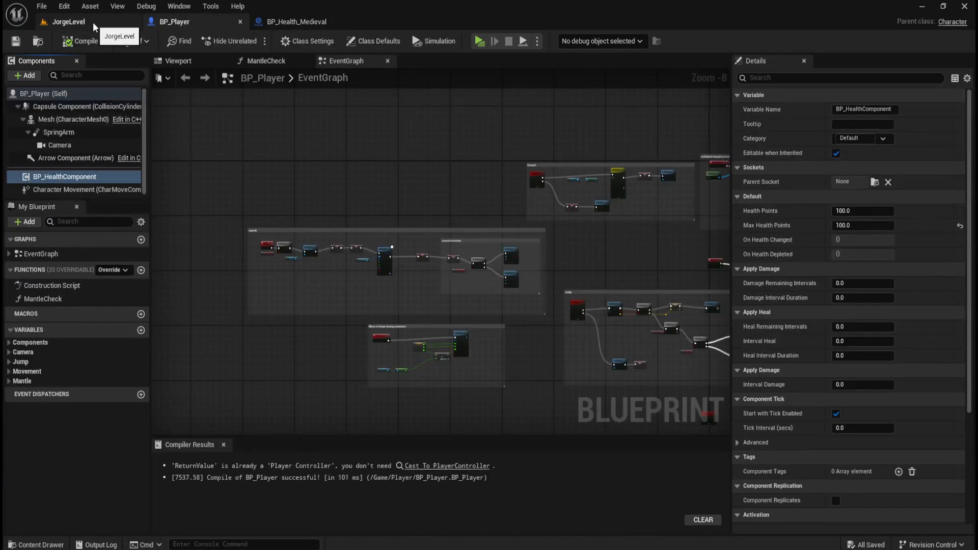
left_click(93, 23)
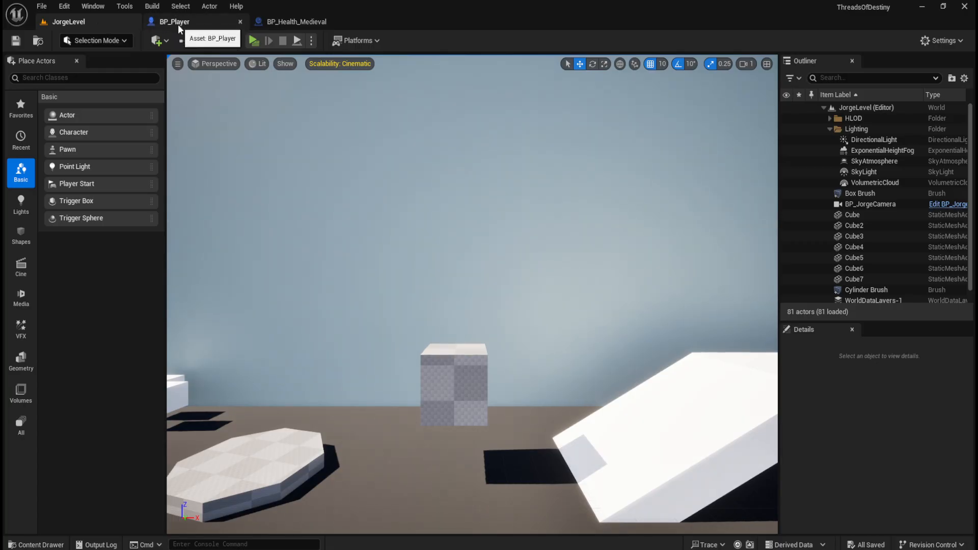
left_click(253, 41)
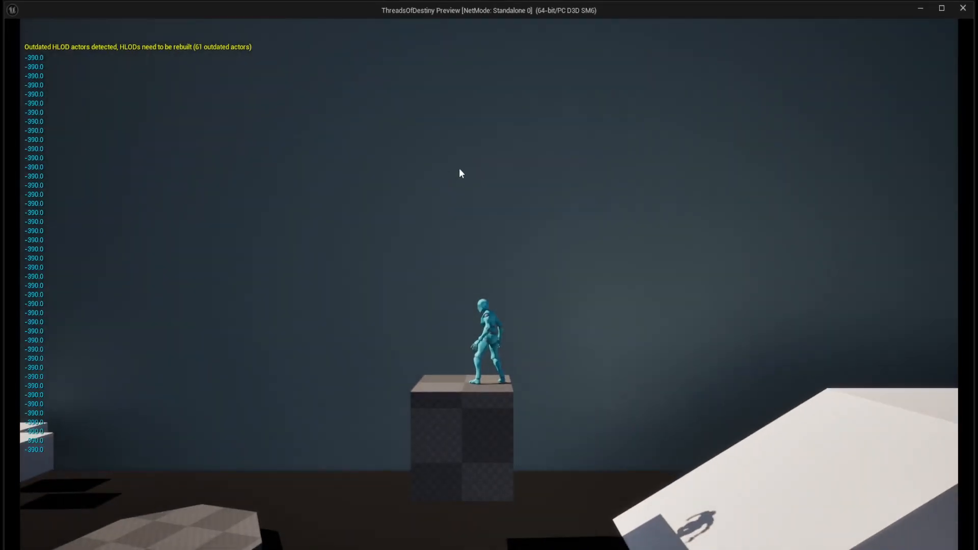
key("w")
key("space")
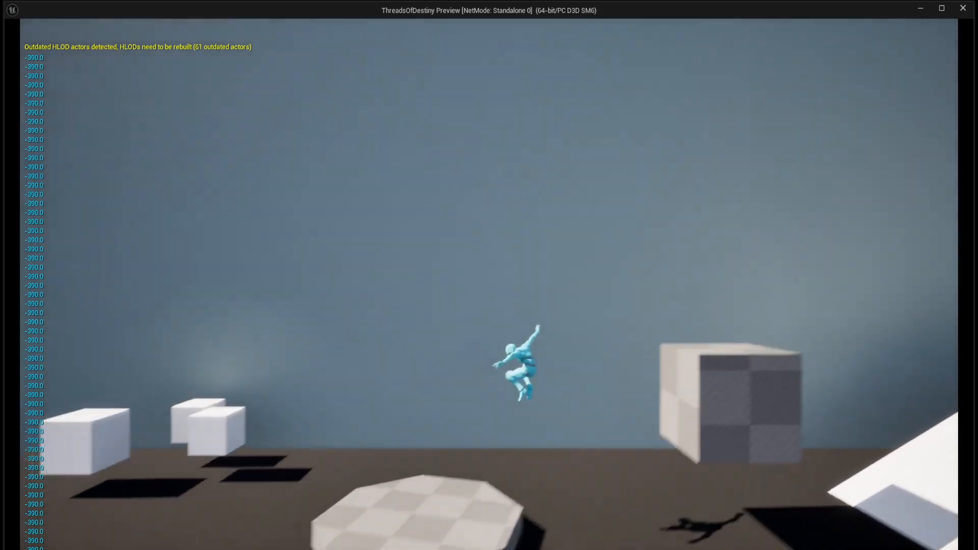
key("space")
key("w")
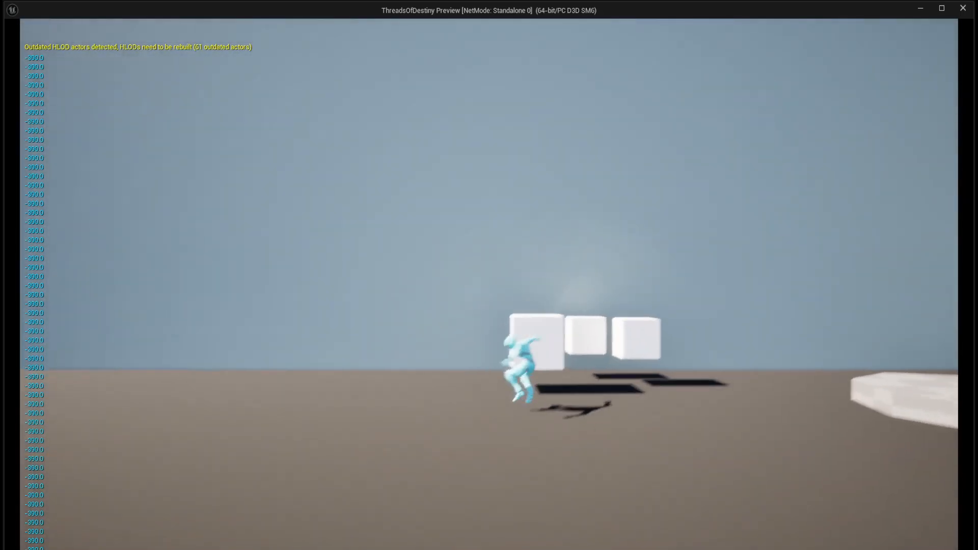
key("space")
key("w")
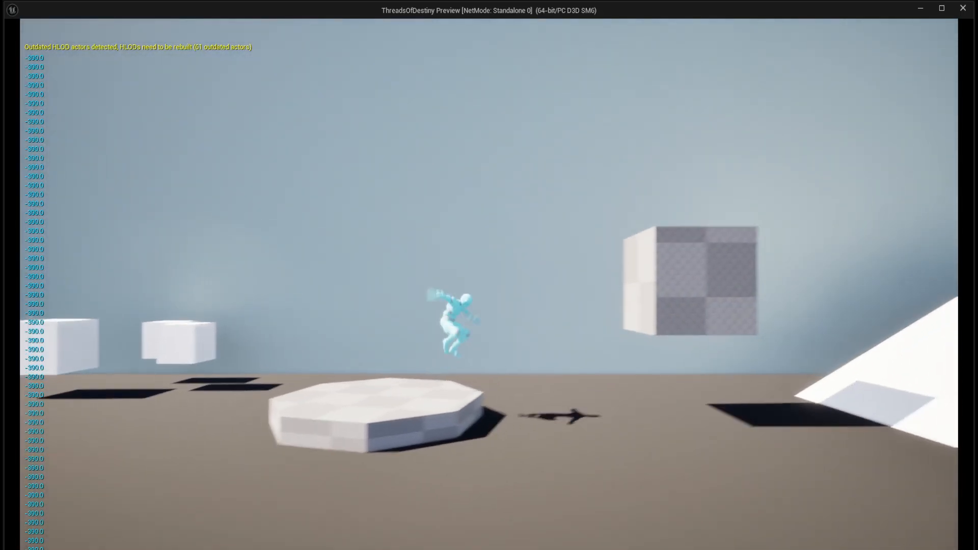
key("space")
key("space")
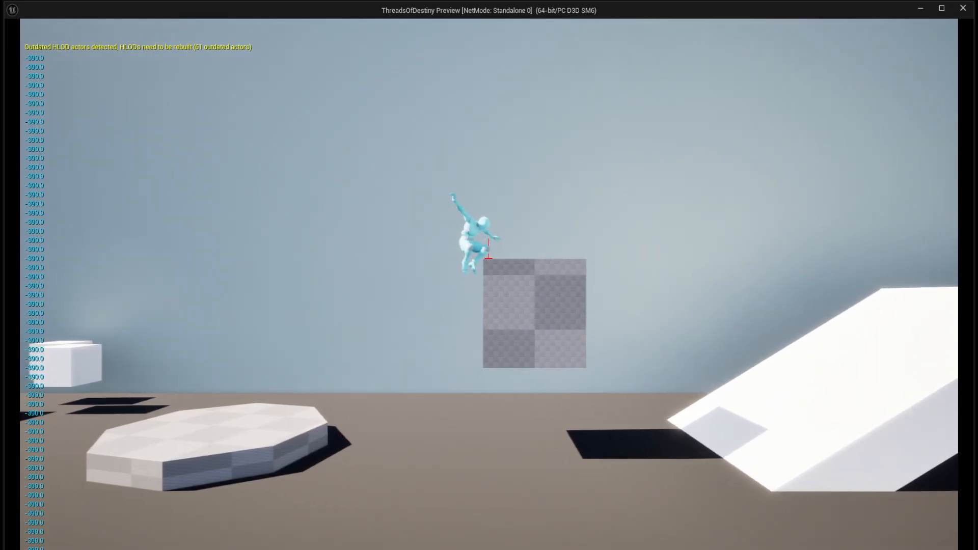
key("space")
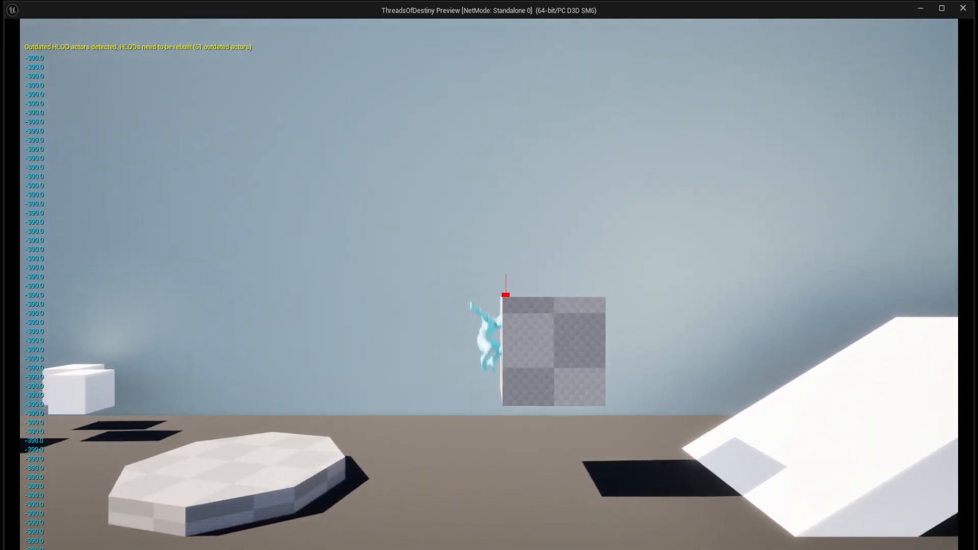
key("space")
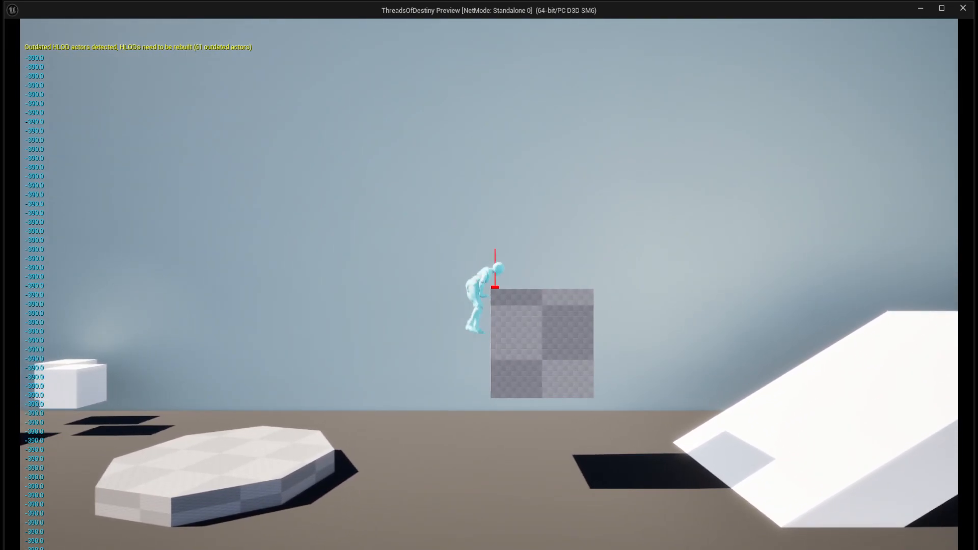
key("space")
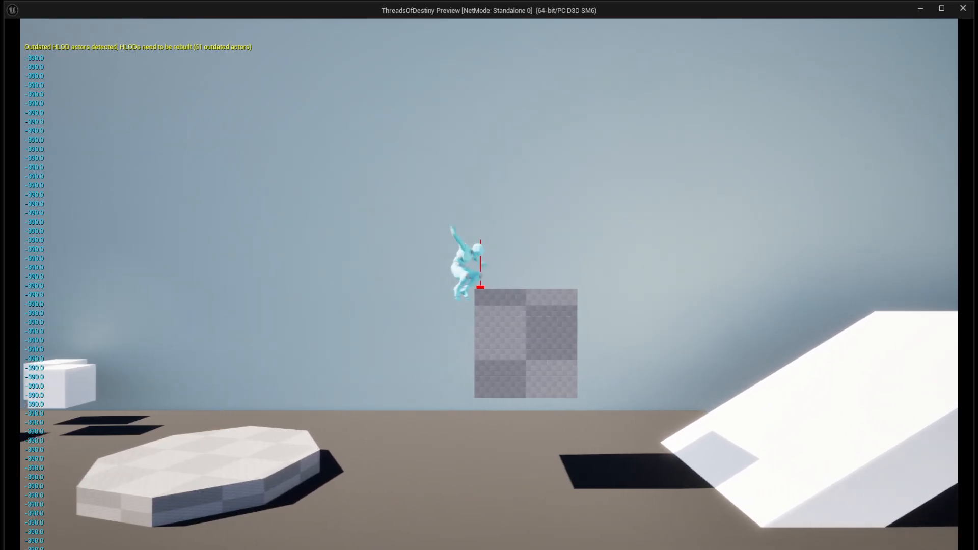
key("a")
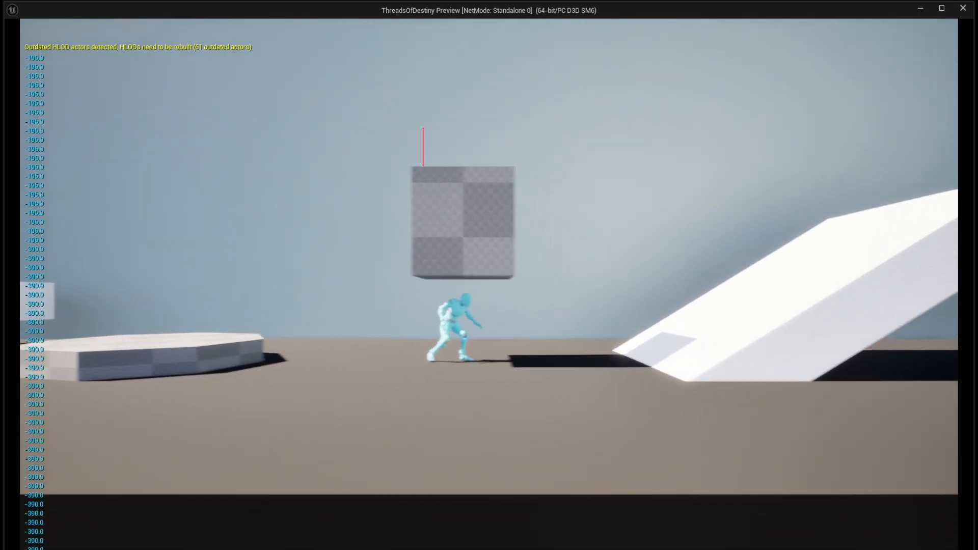
key("space")
key("space")
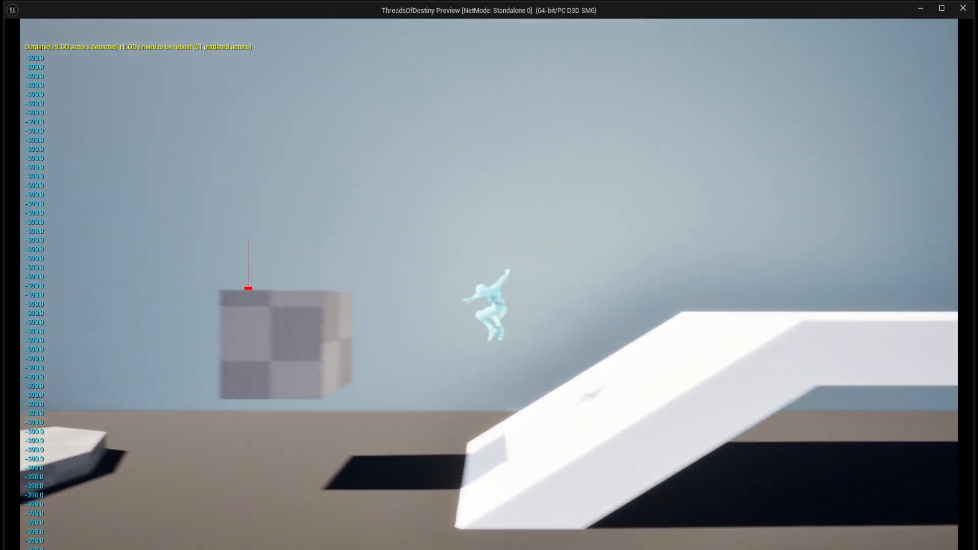
key("s")
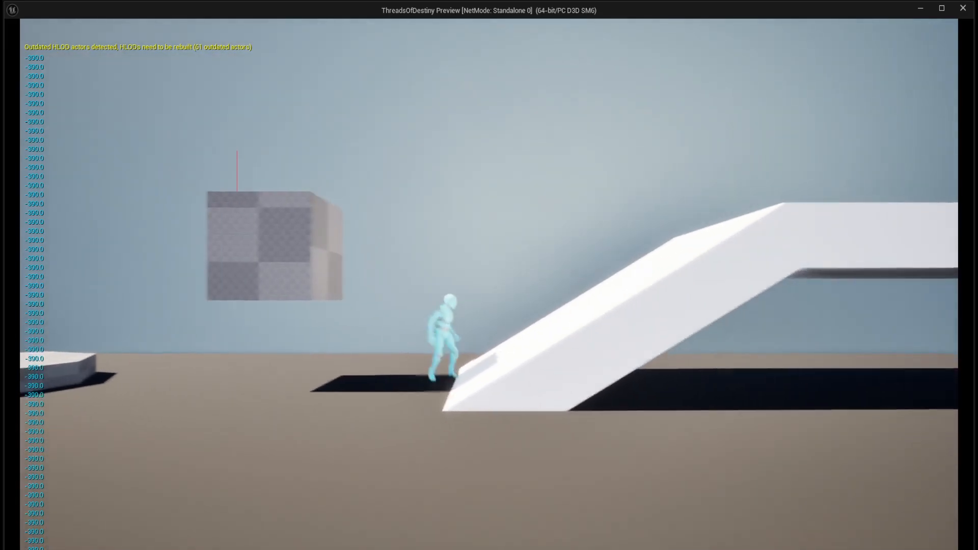
key("space")
key("space")
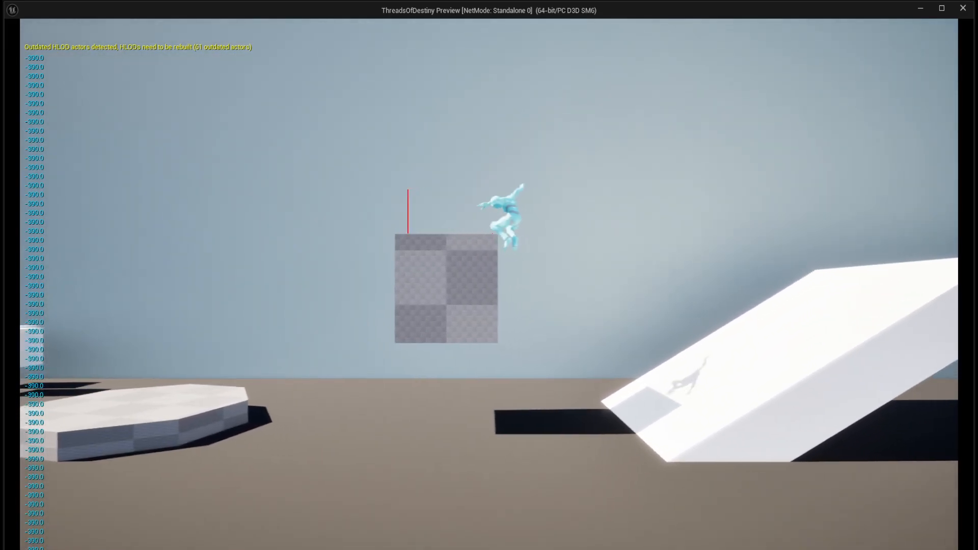
key("space")
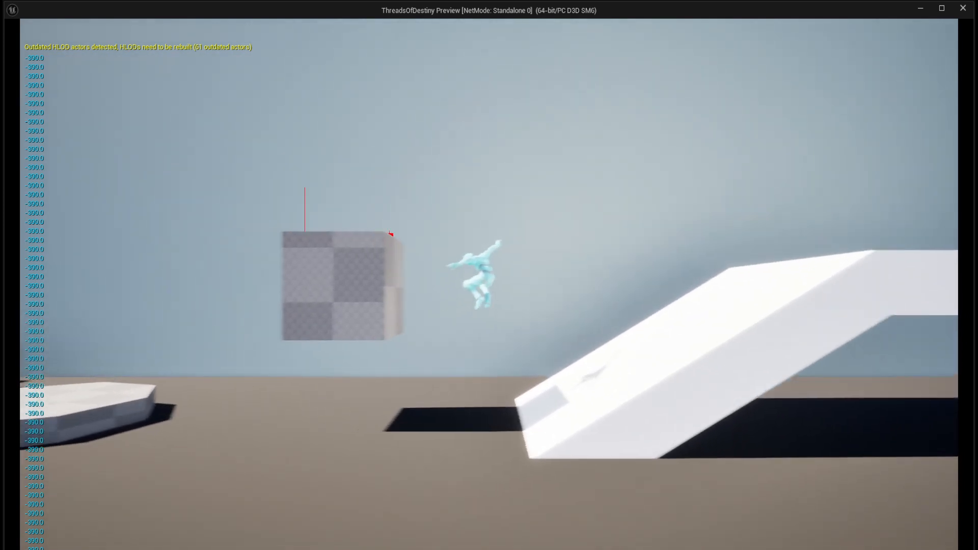
key("s")
key("space")
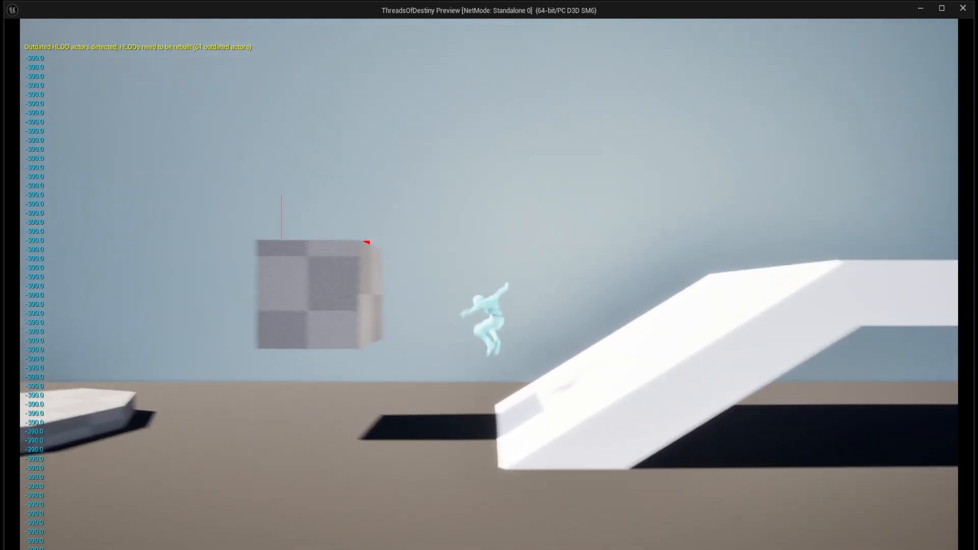
key("space")
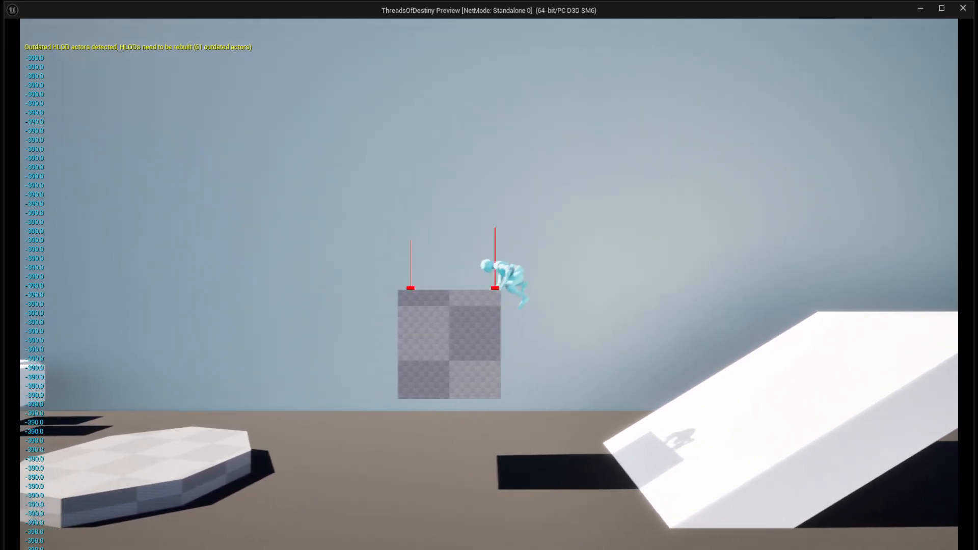
key("space")
key("Escape")
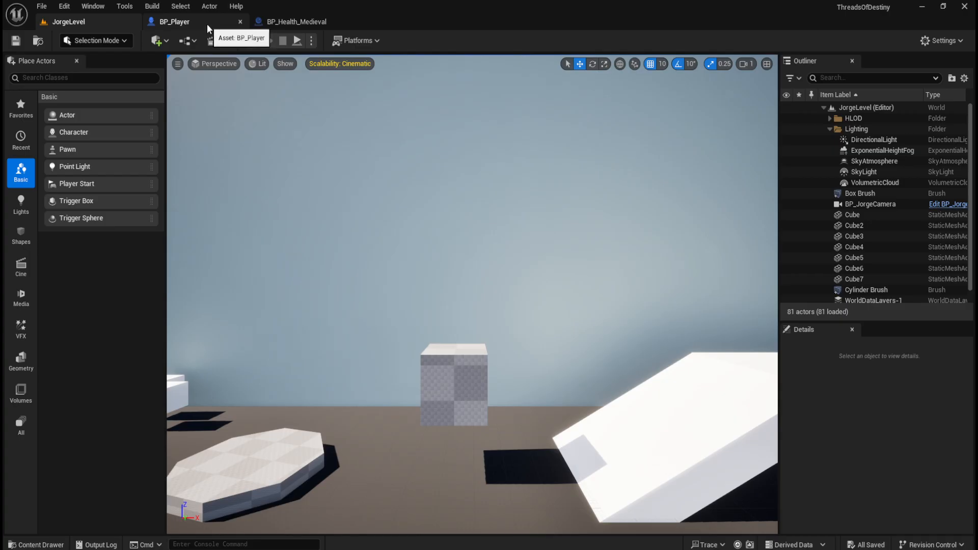
Open BenLevel from the Content/Levels/Developers/BenWorld folder
key("ctrl+space")
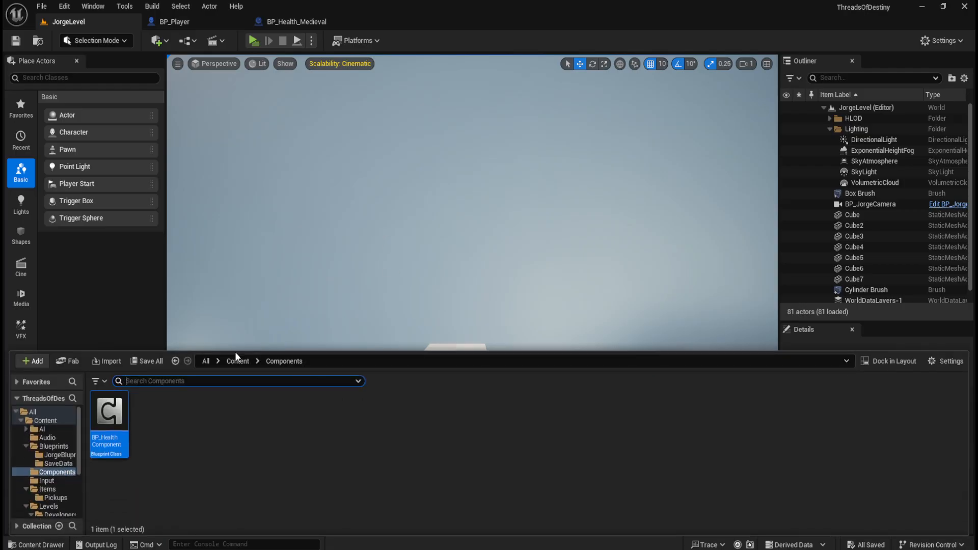
left_click(238, 361)
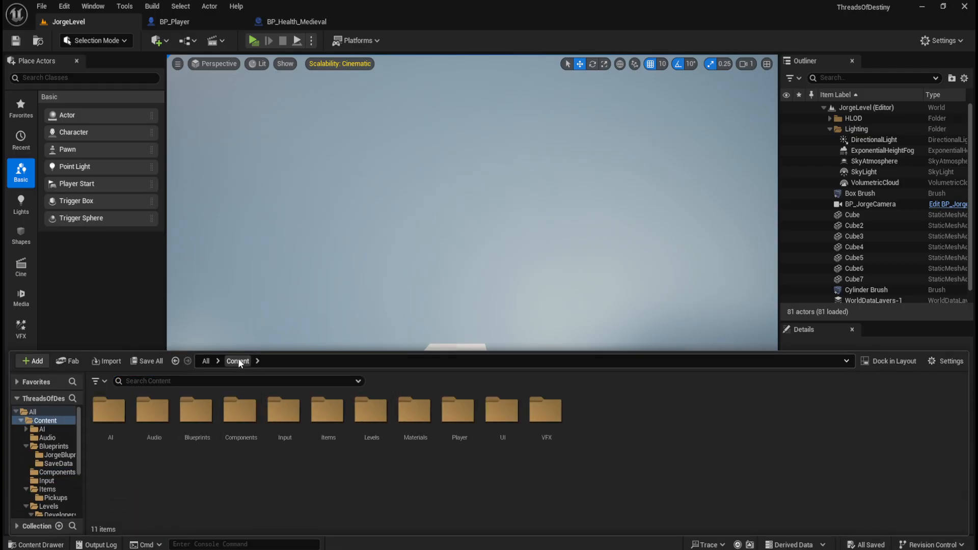
double_click(371, 410)
double_click(119, 413)
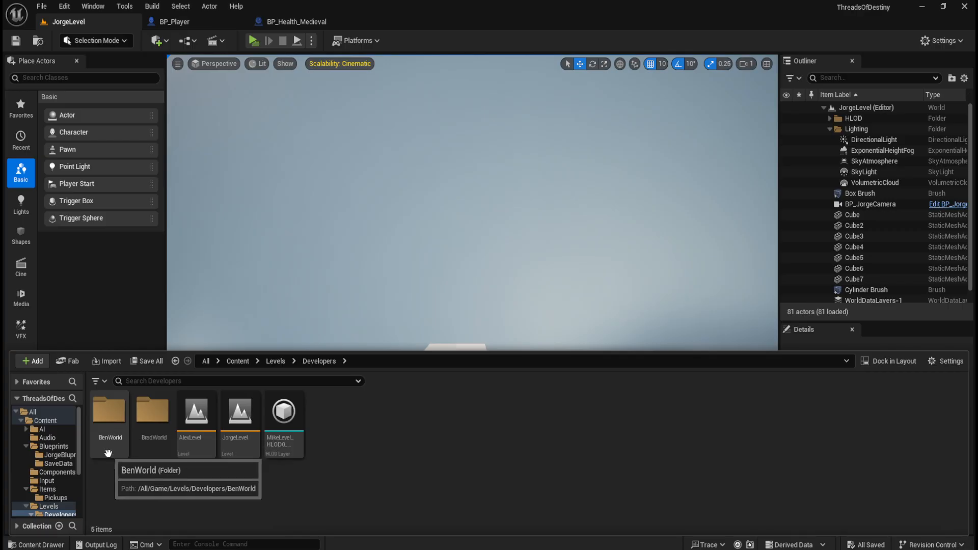
double_click(110, 414)
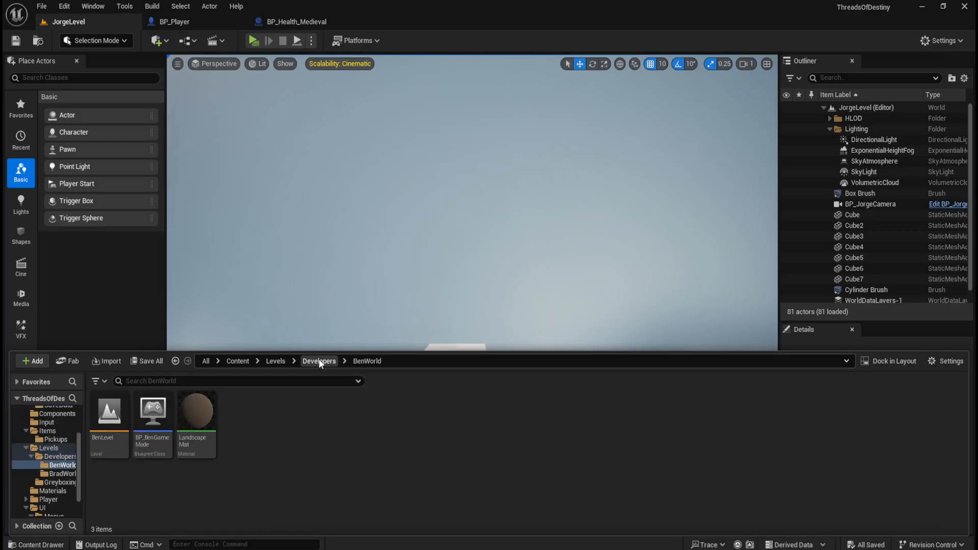
double_click(109, 413)
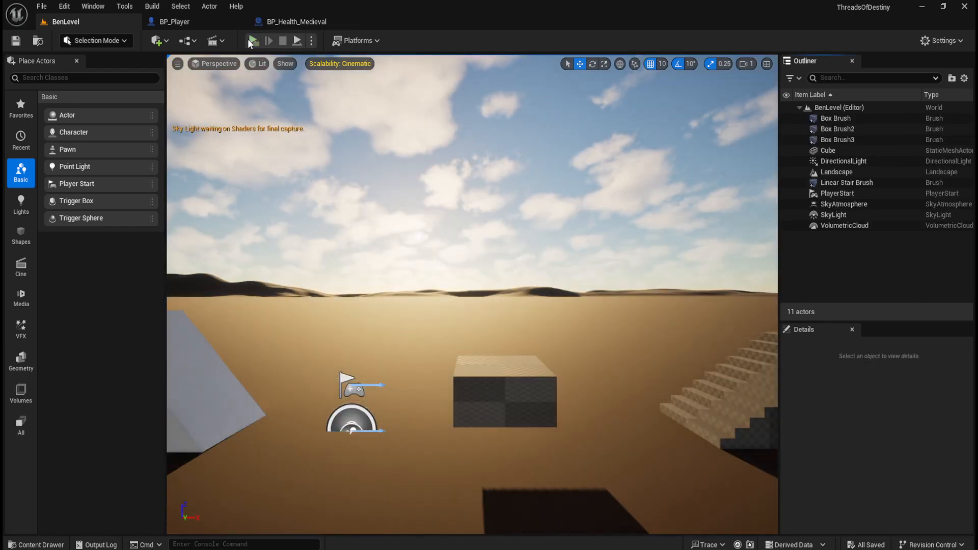
Play-test BenLevel by running, jumping and climbing the character around the blocks, stairs and slanted cube, and end the session
left_click(252, 41)
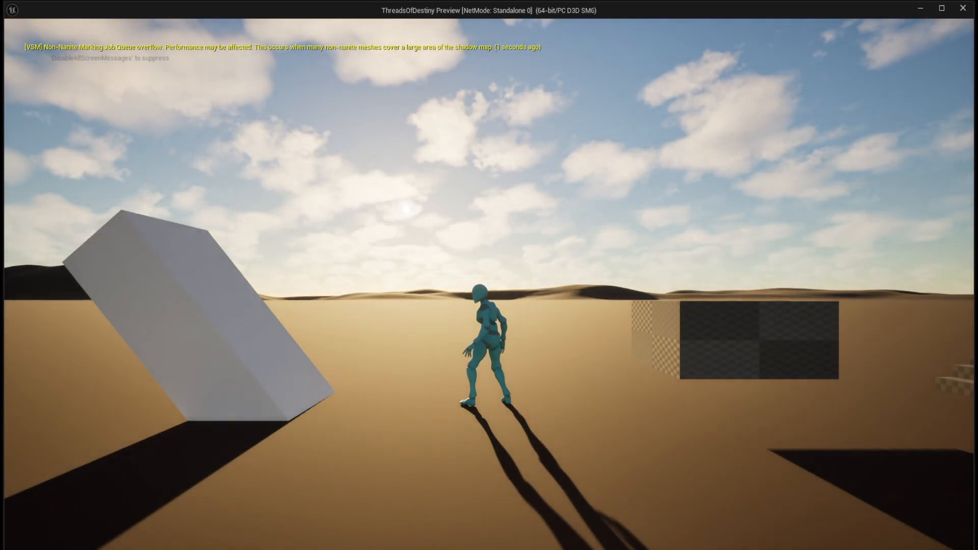
key("a")
key("space")
key("d")
key("space")
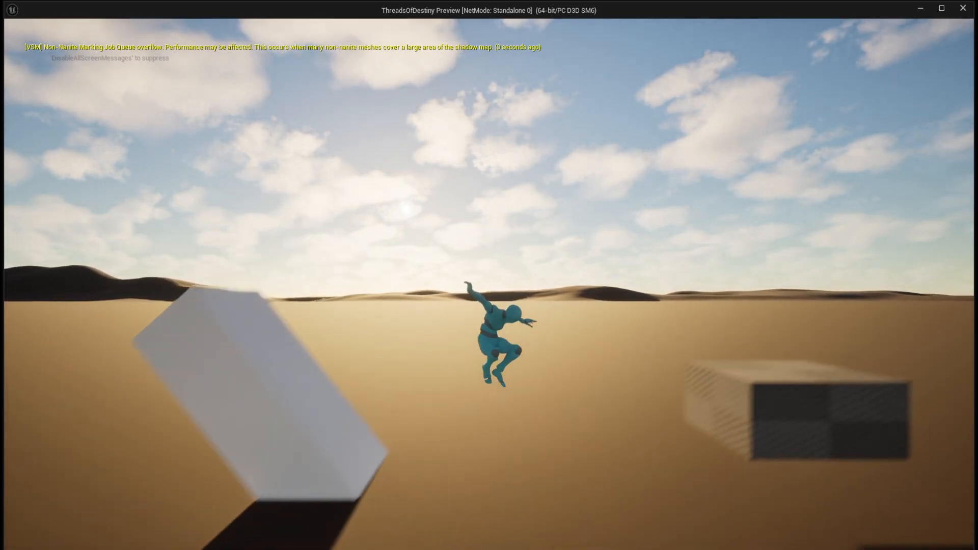
key("d")
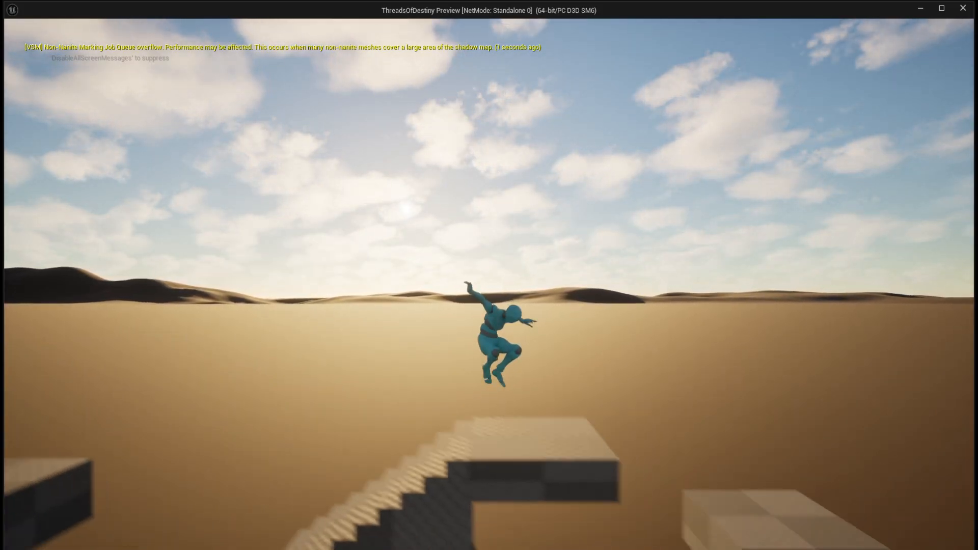
key("space")
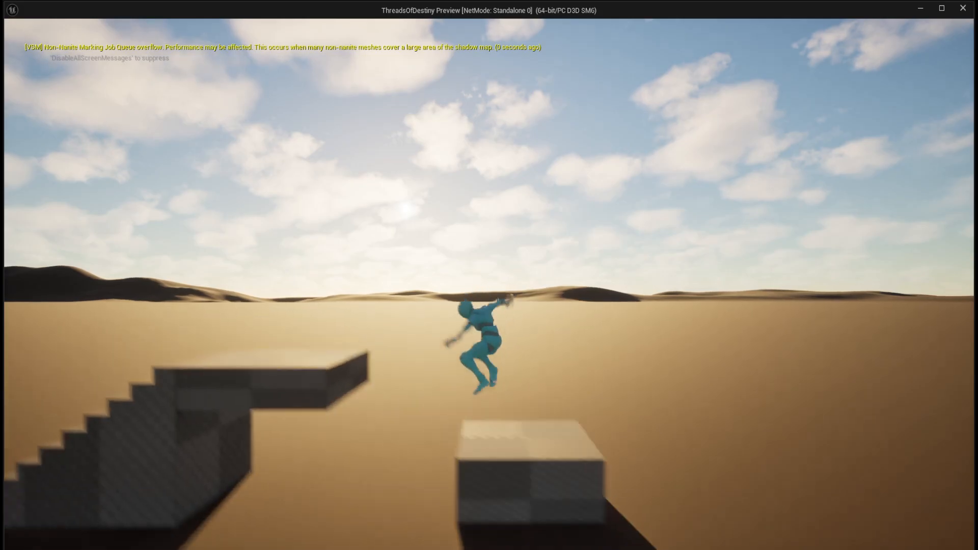
key("space")
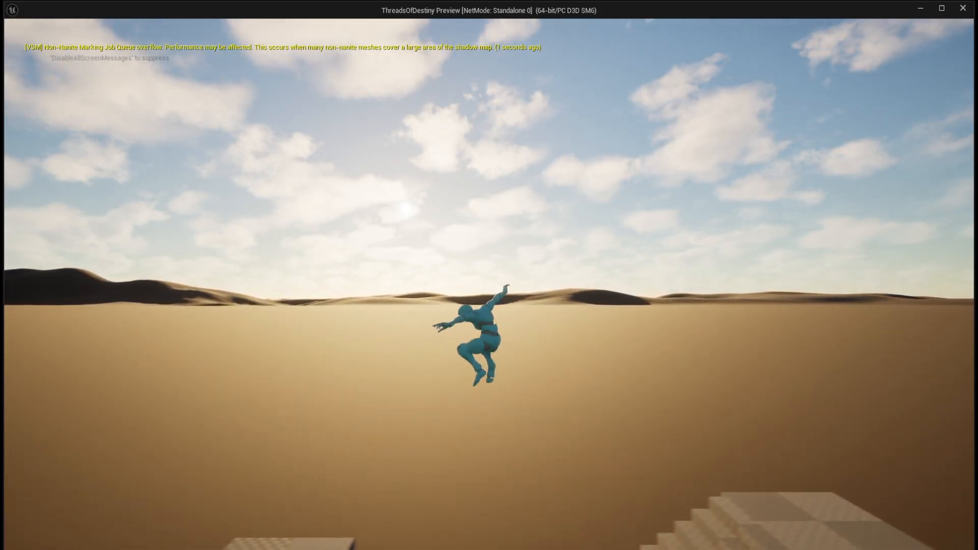
key("space")
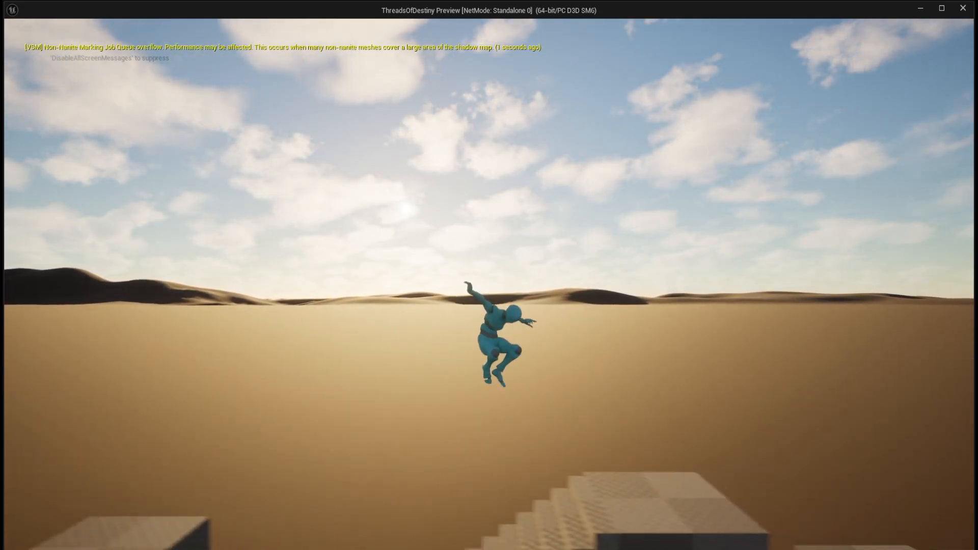
key("space")
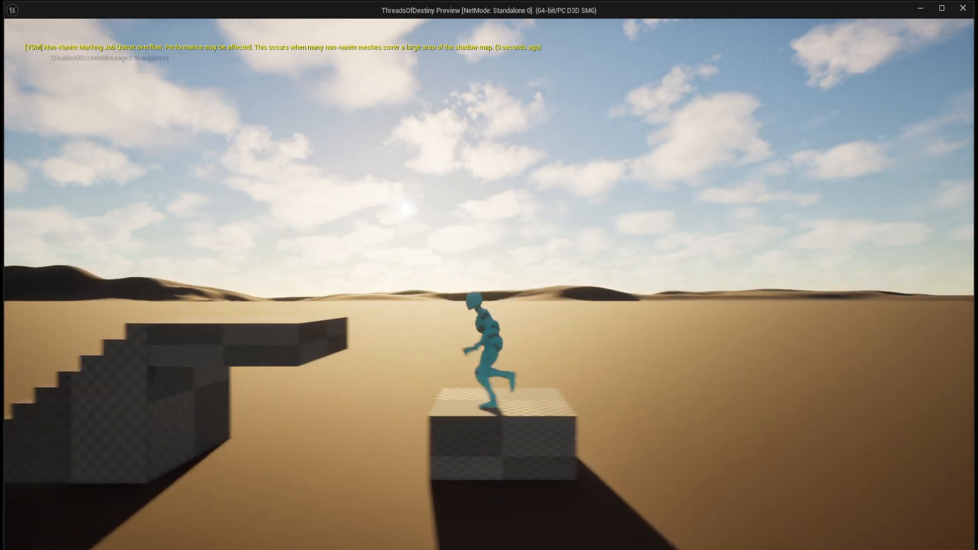
key("space")
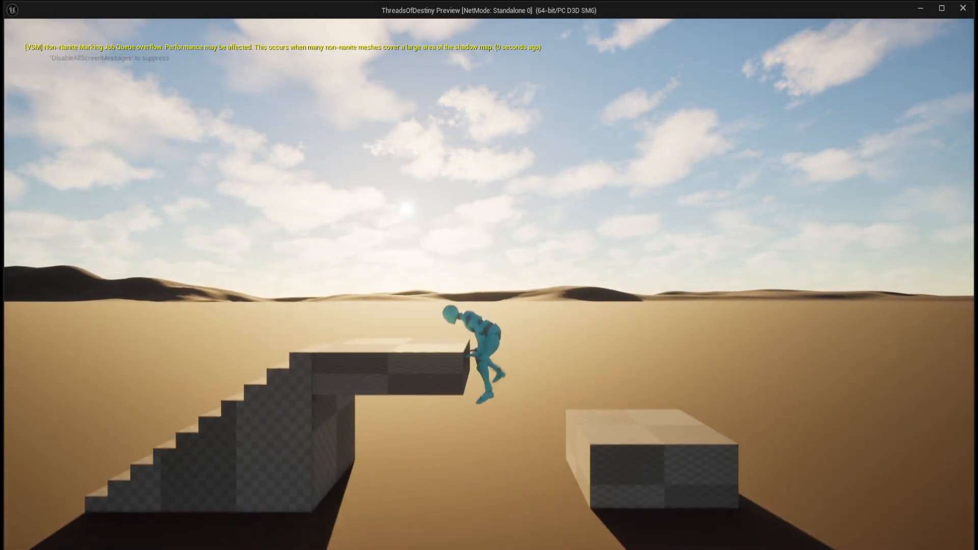
key("space")
key("space")
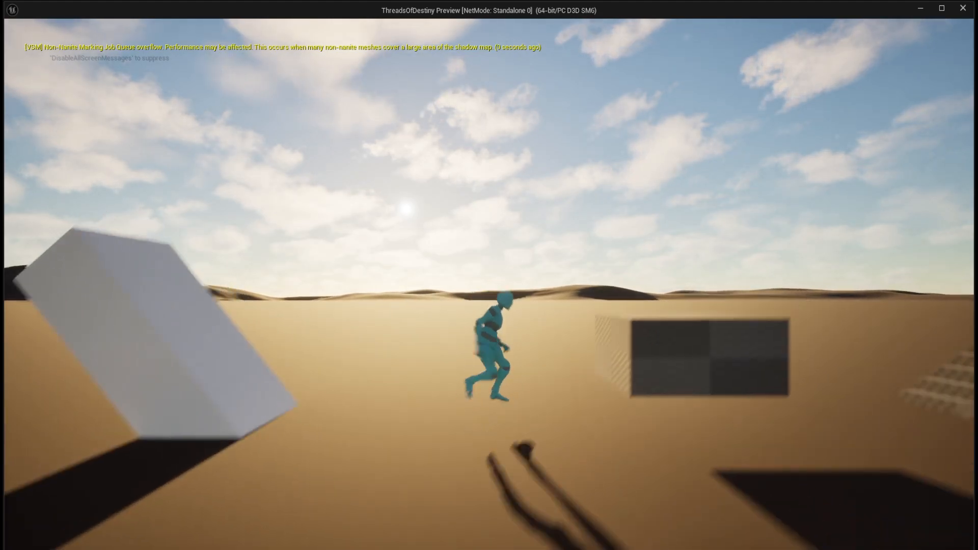
key("space")
key("a")
key("space")
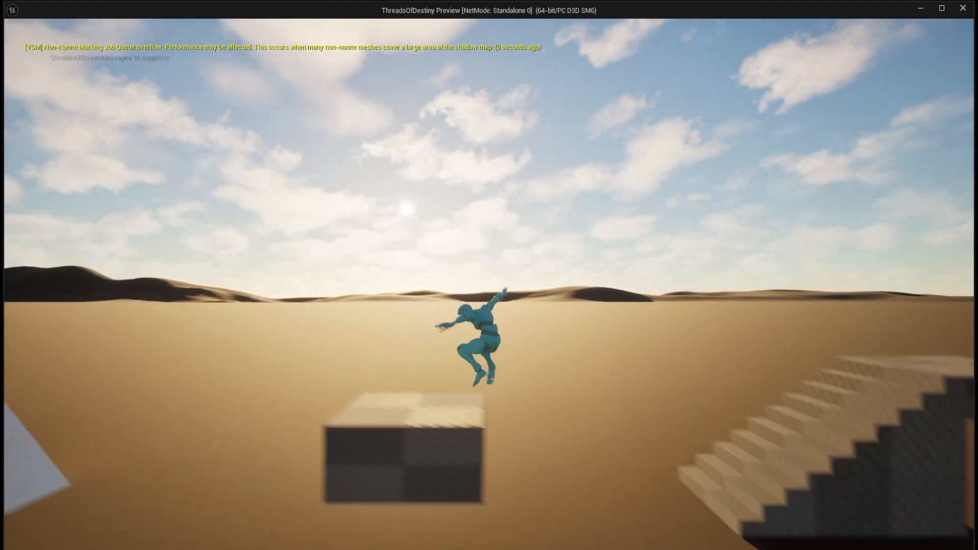
key("space")
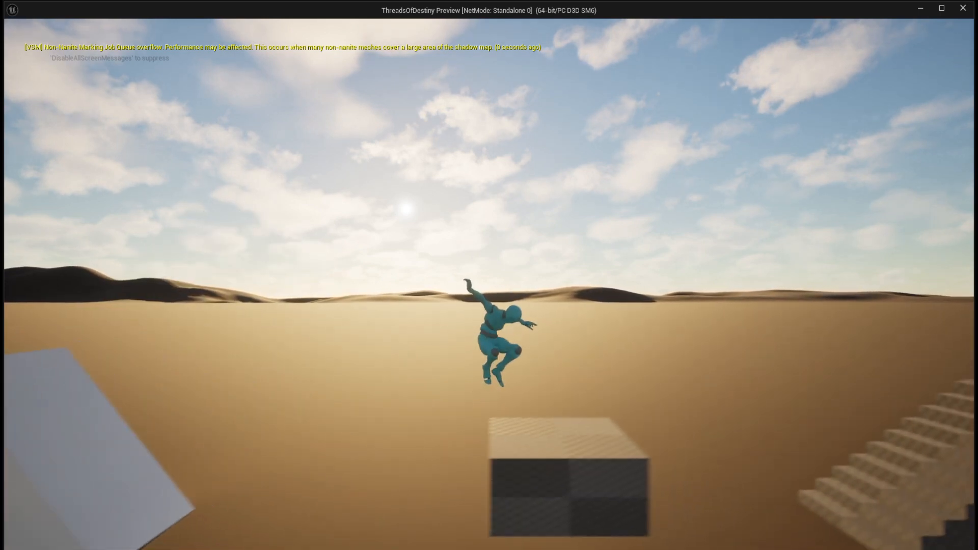
key("space")
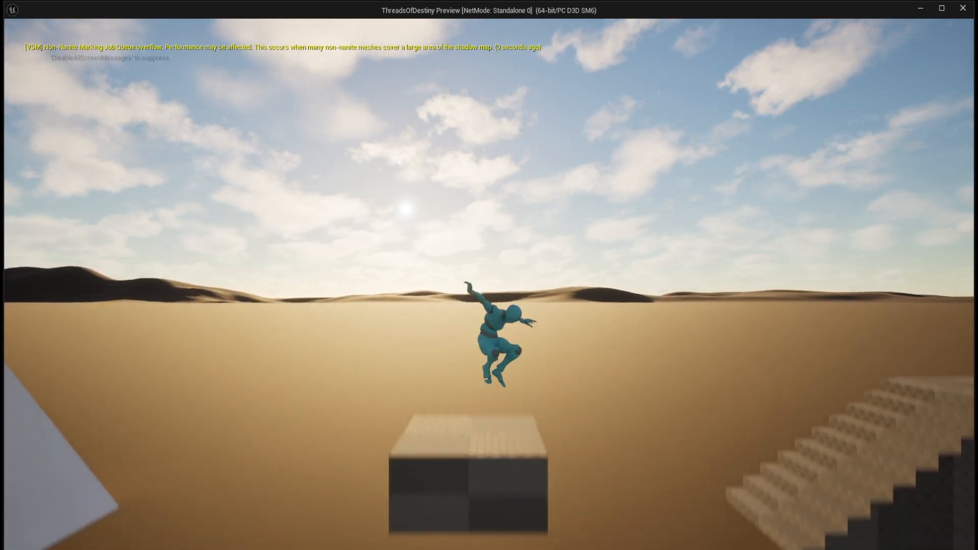
key("space")
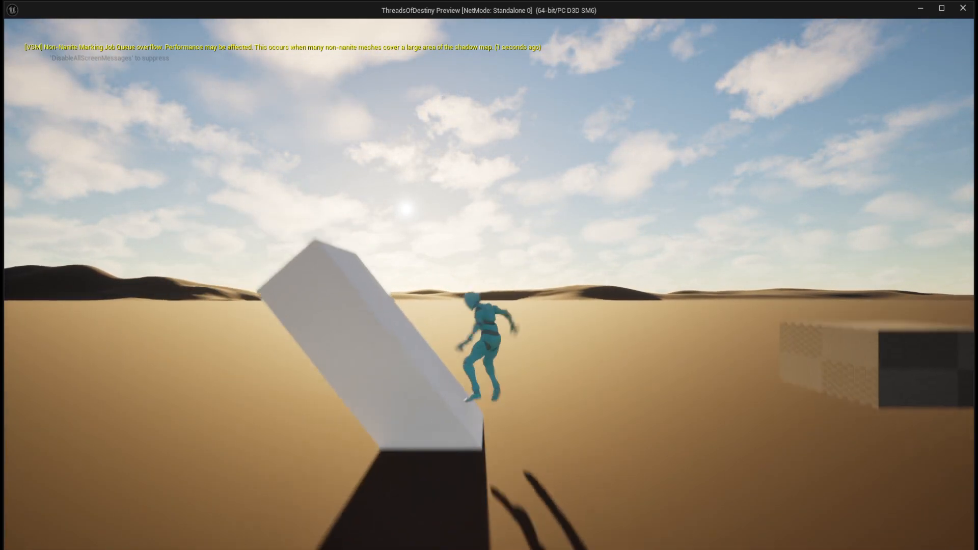
key("space")
key("Escape")
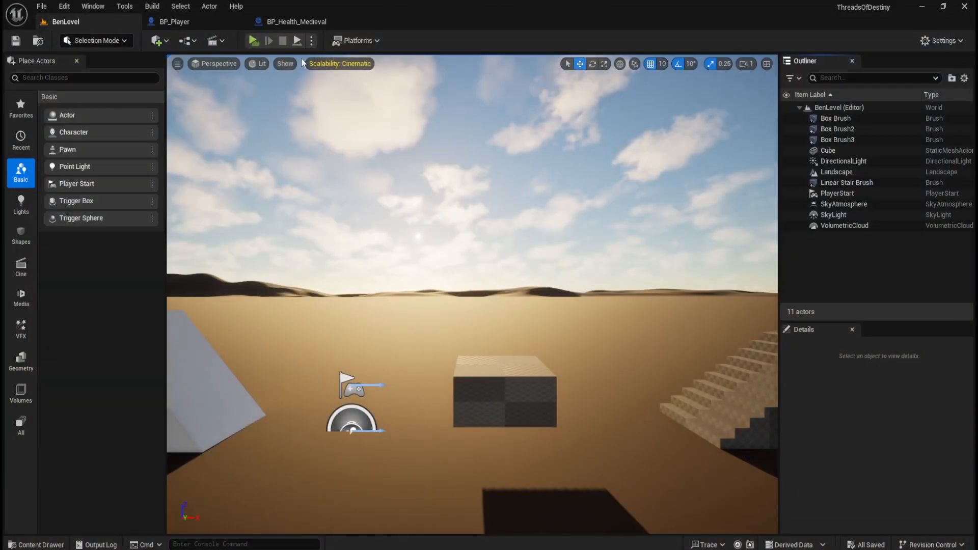
Delete the MikeLevel_HLOD0_Instancing asset from the Content/Levels/Developers folder
key("ctrl+space")
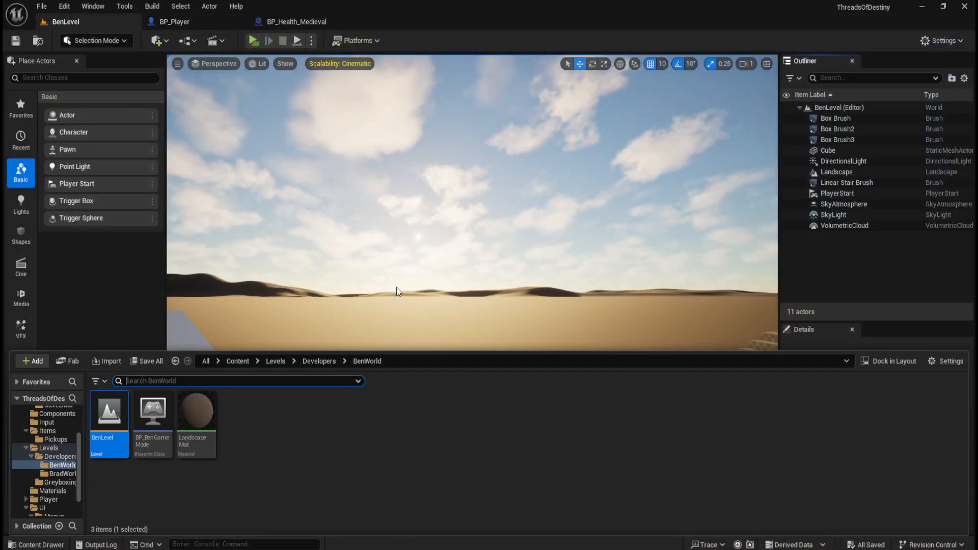
left_click(312, 450)
left_click(321, 359)
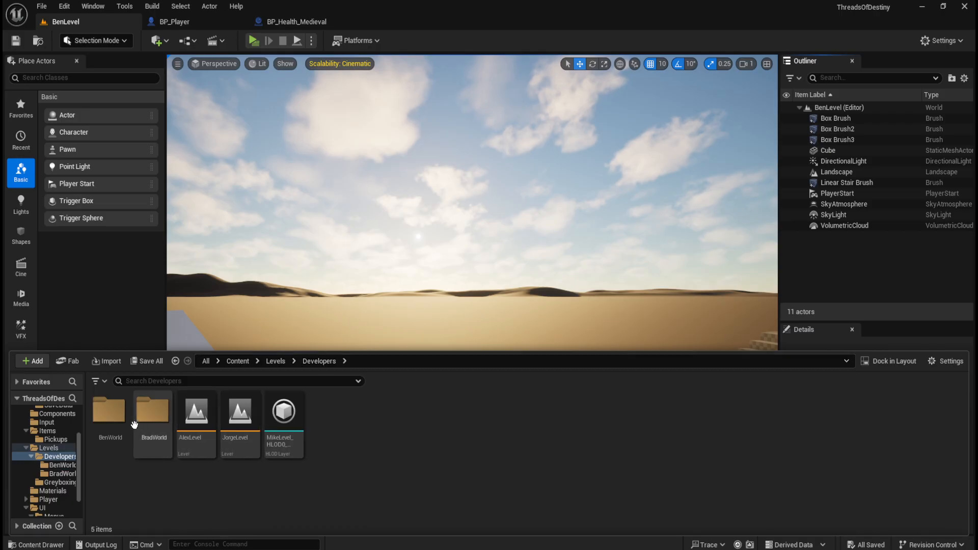
left_click(127, 454)
left_click(152, 433)
left_click(110, 433)
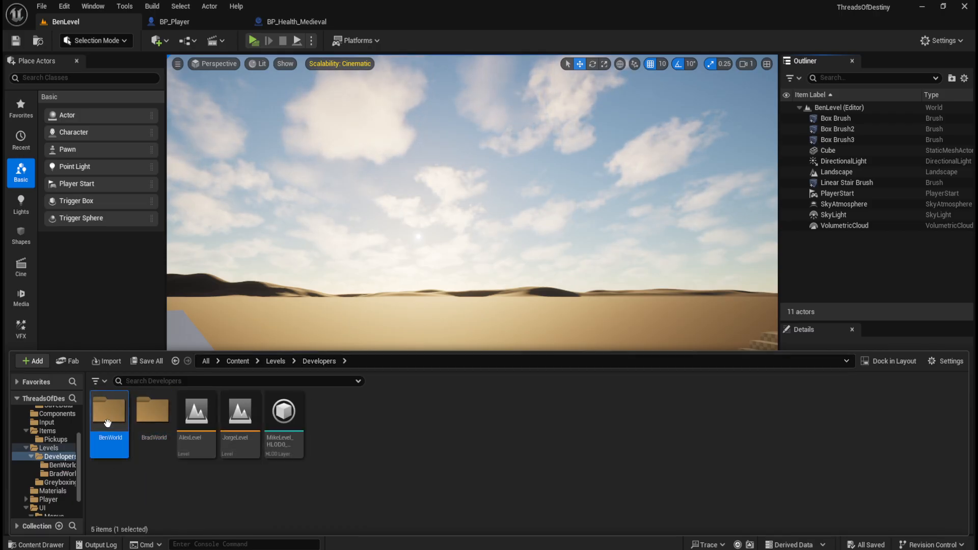
left_click_drag(361, 433, 298, 444)
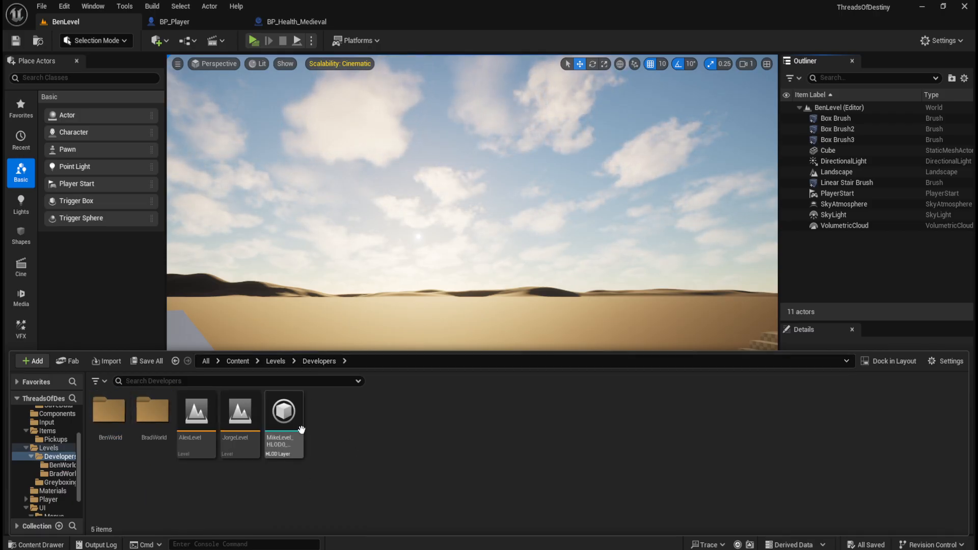
key("Delete")
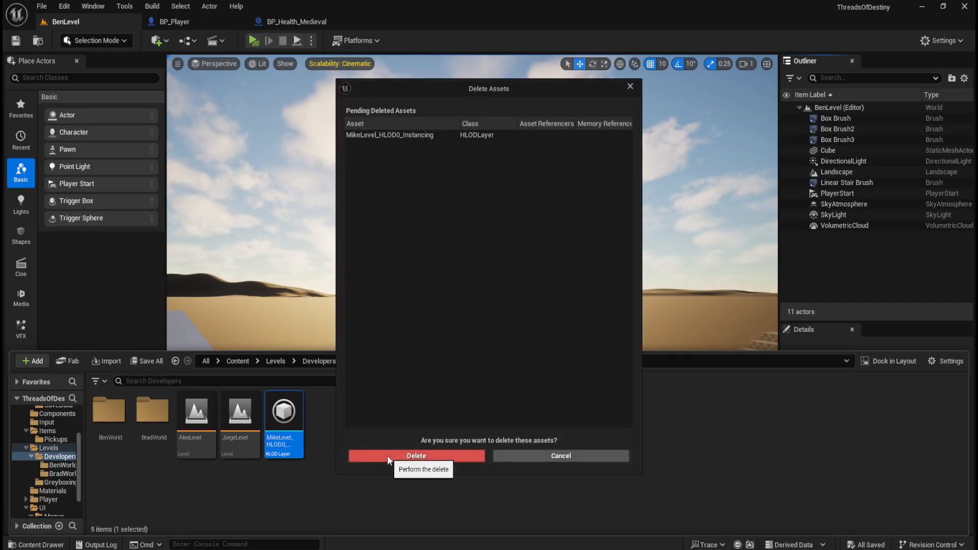
left_click(388, 455)
key("Left")
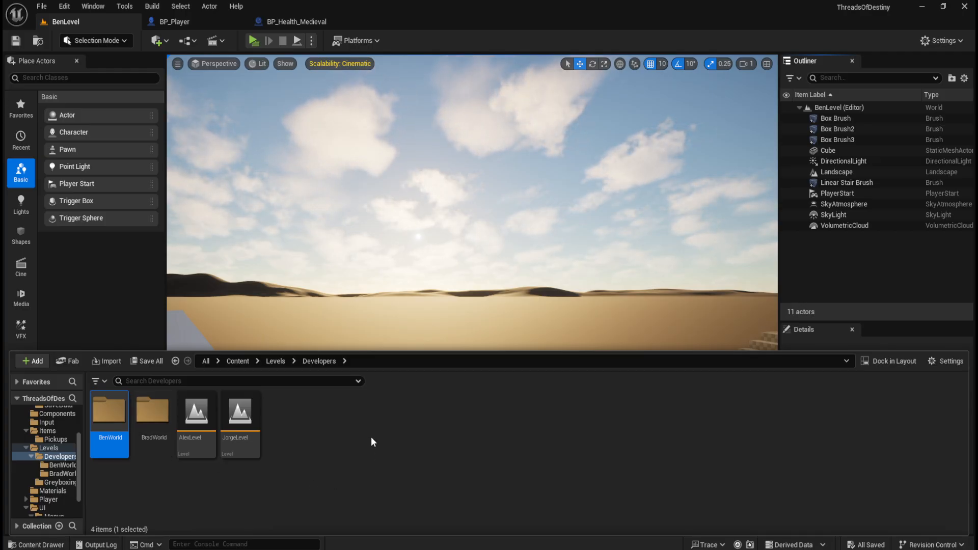
right_click(114, 408)
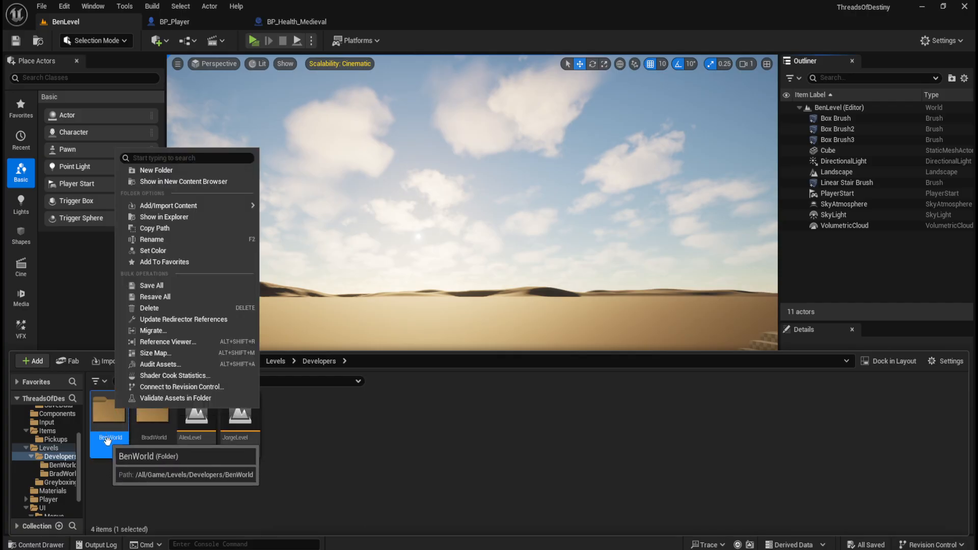
left_click(336, 471)
left_click(114, 417)
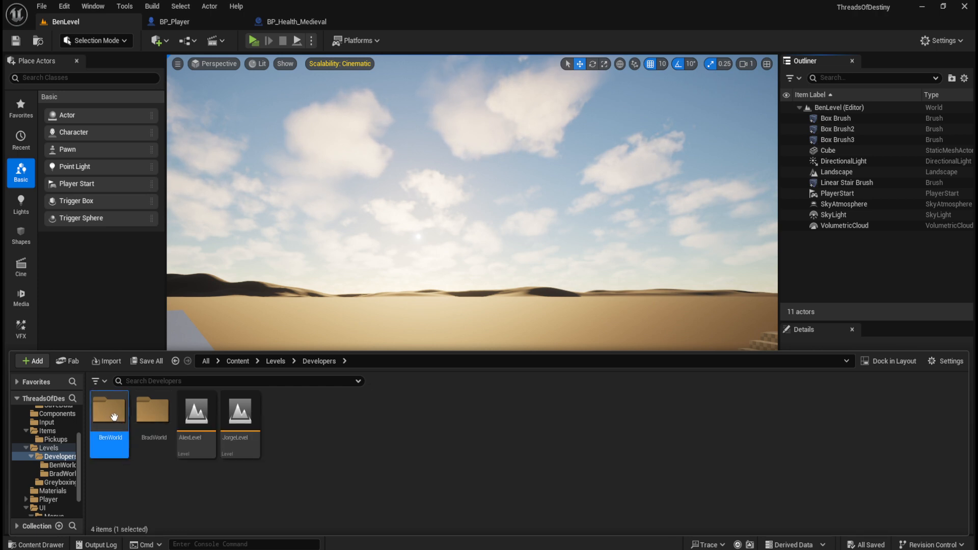
right_click(114, 417)
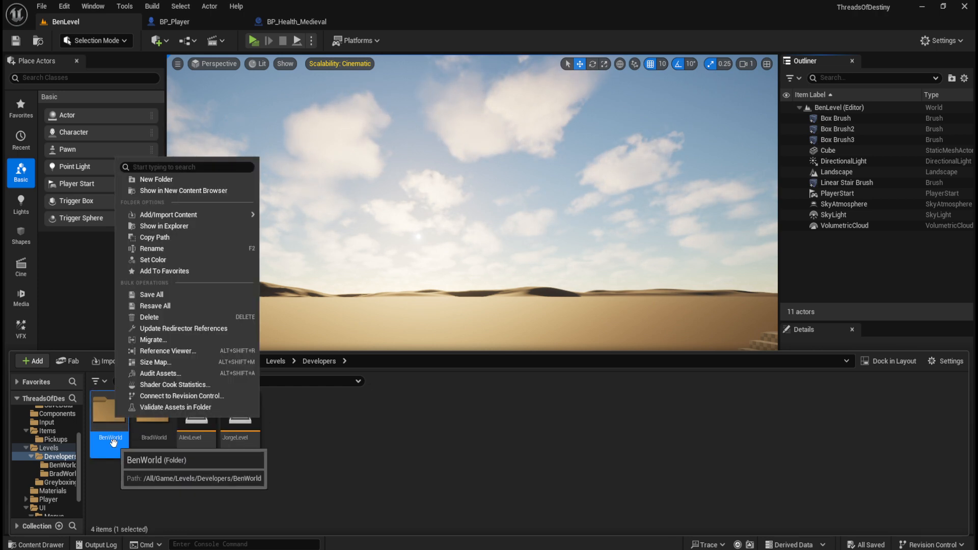
left_click(426, 477)
double_click(115, 413)
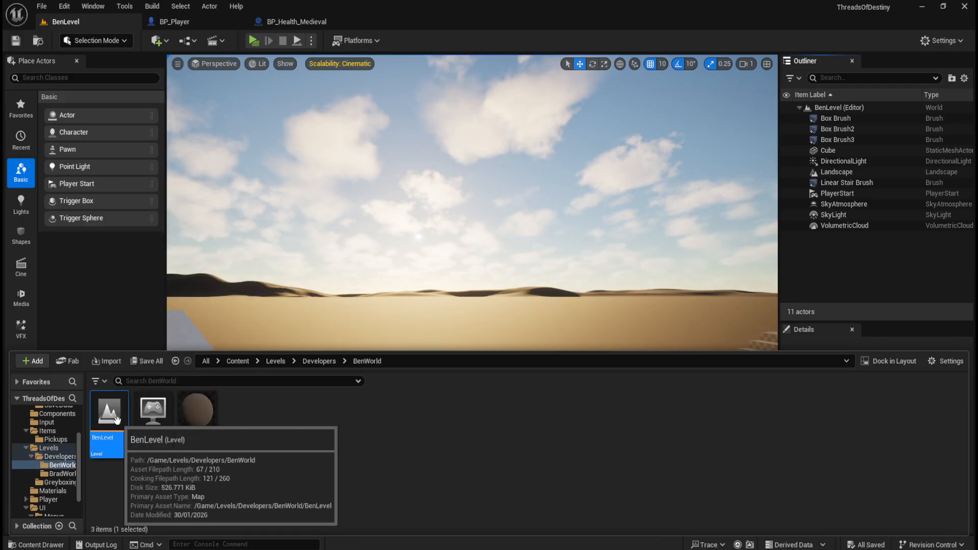
right_click(117, 420)
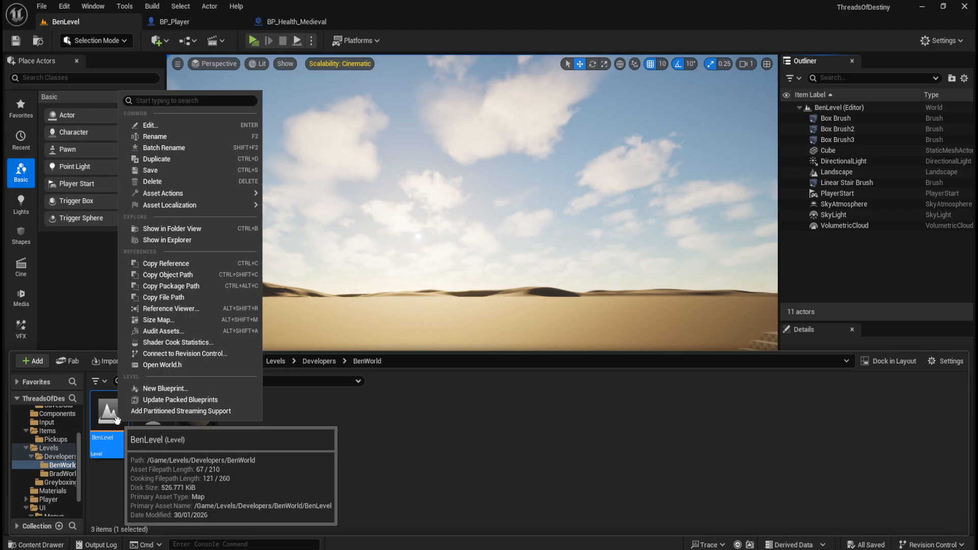
left_click(461, 442)
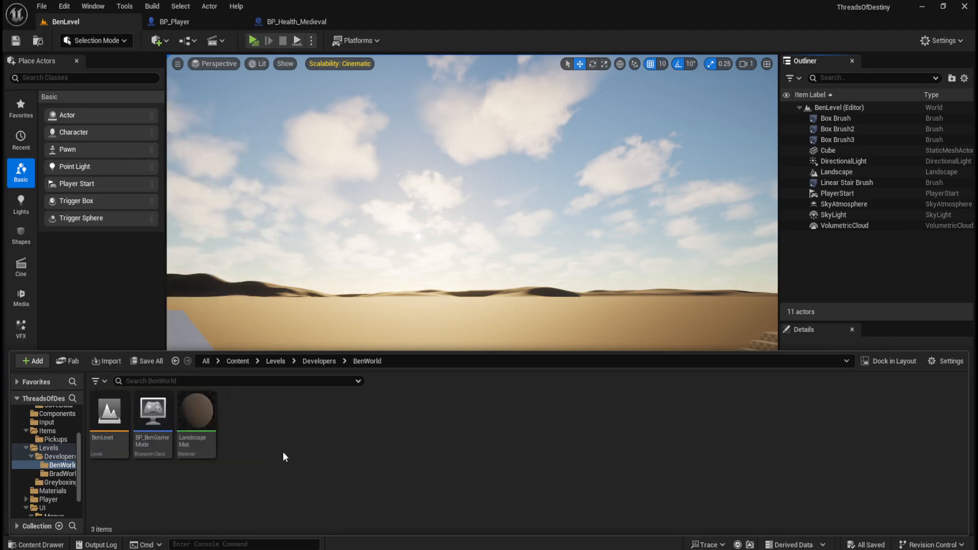
Create a new folder named MikeWorld in the Content/Levels/Developers folder
left_click(319, 361)
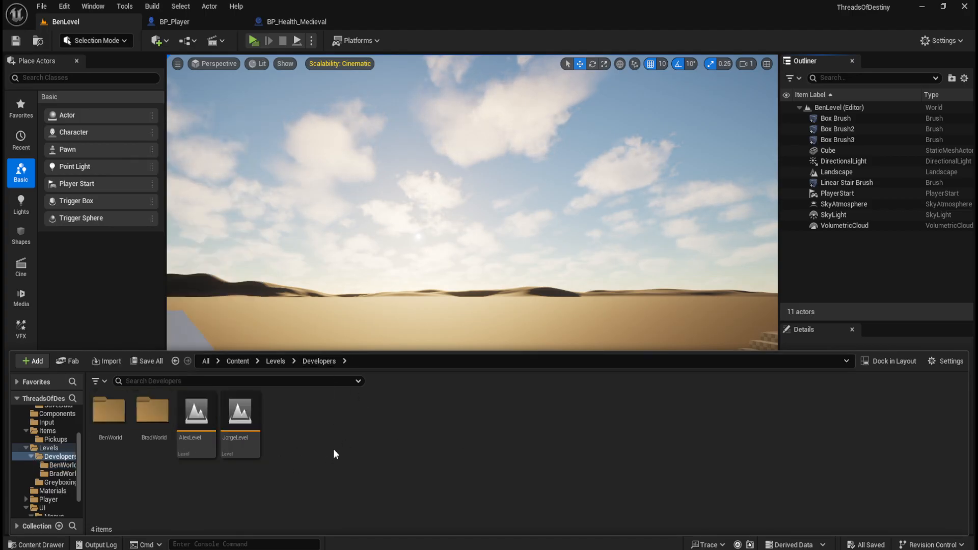
right_click(344, 455)
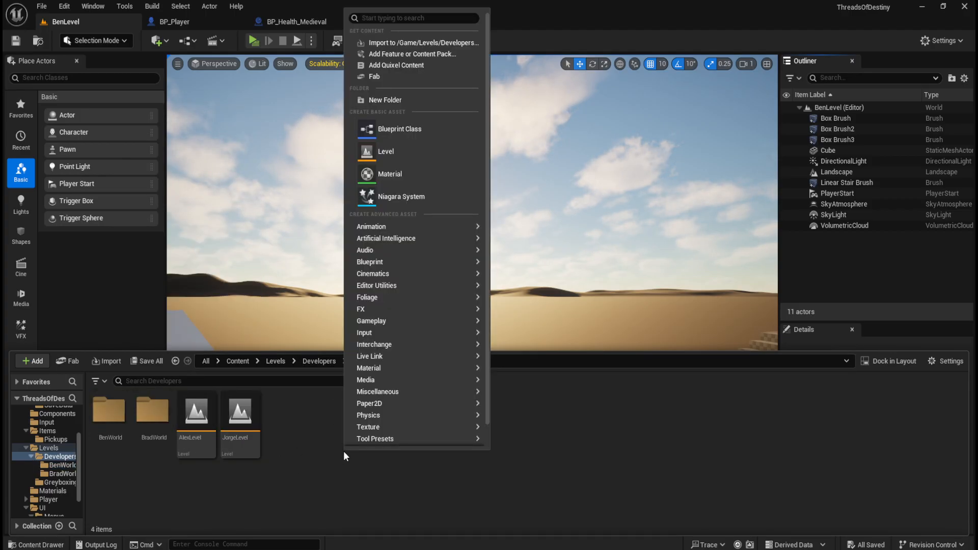
left_click(411, 99)
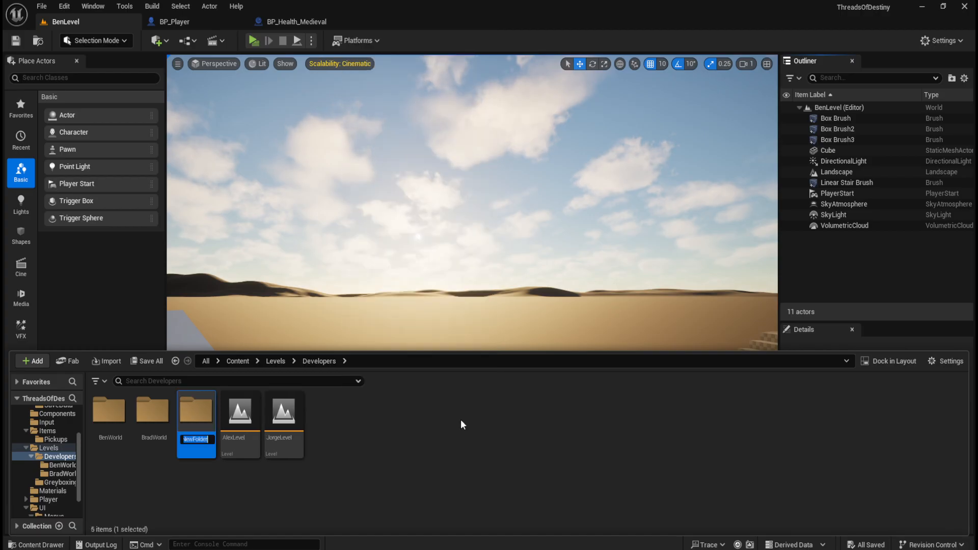
type("Mike")
key("Return")
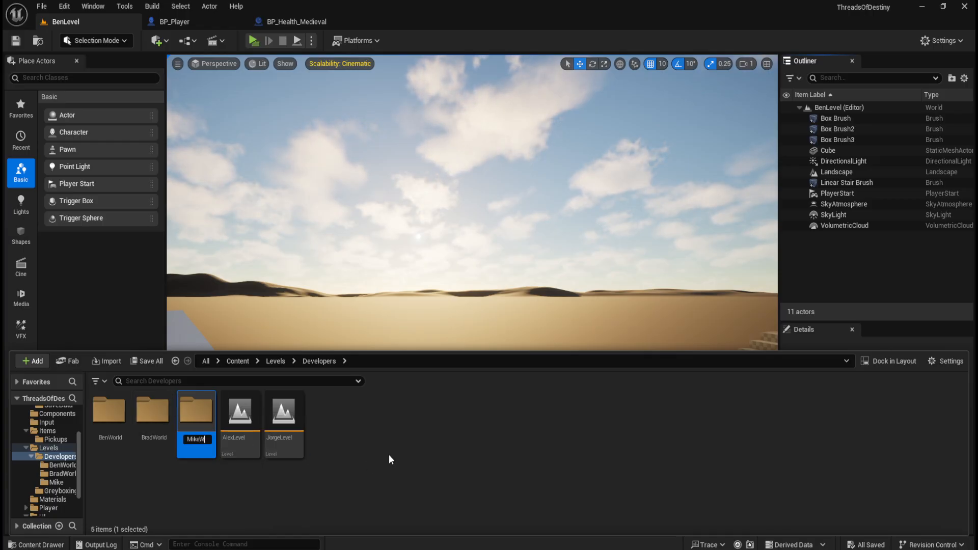
Copy BenLevel, BP_BenGameMode and the landscape material from BenWorld into MikeWorld, and return to the Developers folder
double_click(109, 412)
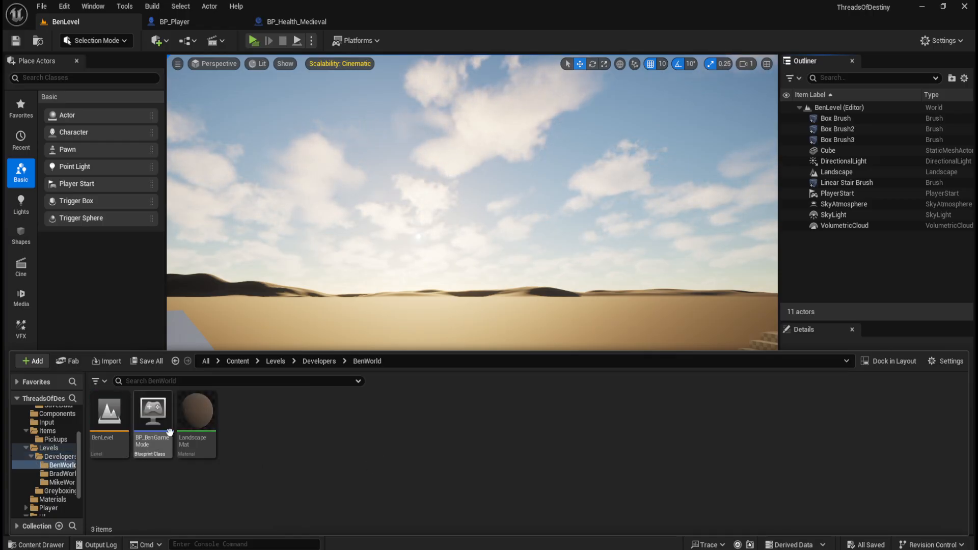
key("ctrl+a")
left_click(319, 360)
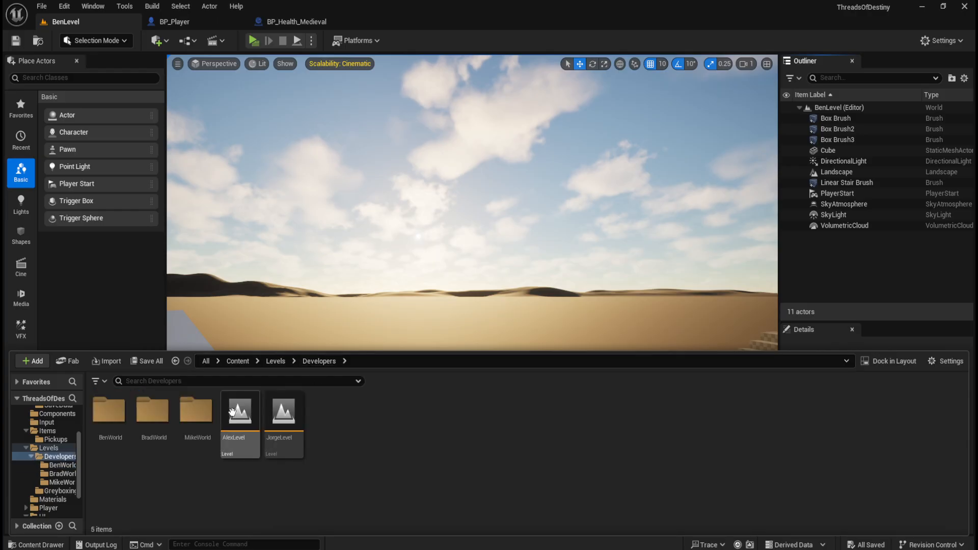
double_click(212, 411)
key("ctrl+v")
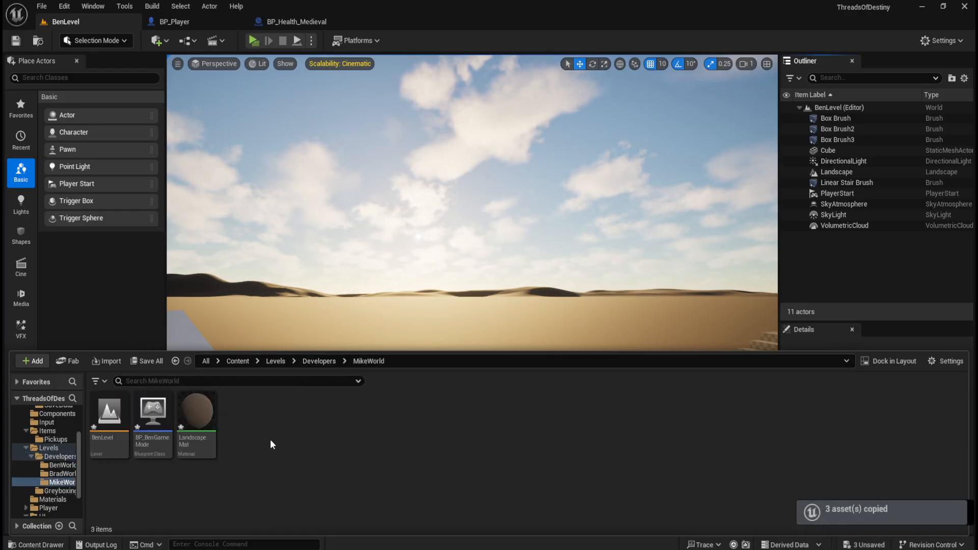
left_click(319, 361)
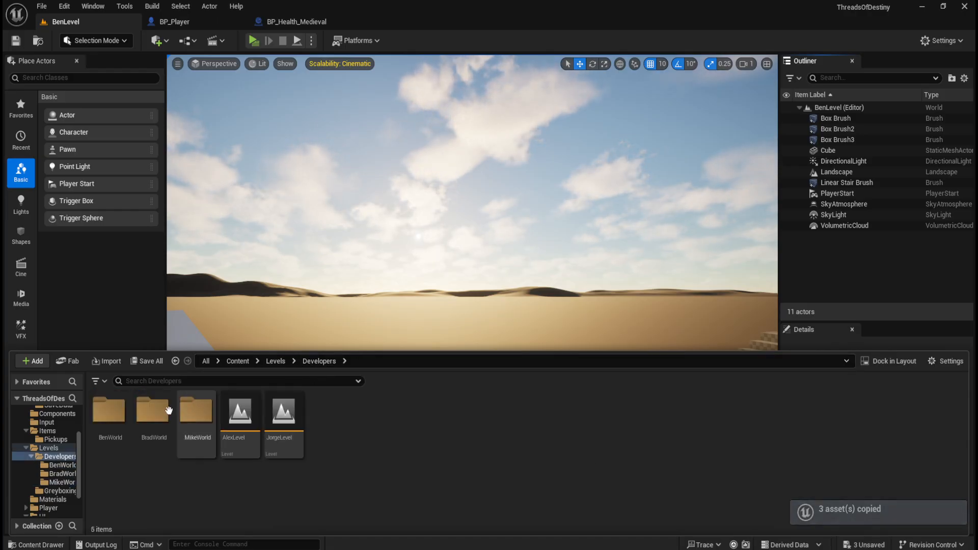
double_click(109, 410)
left_click(326, 361)
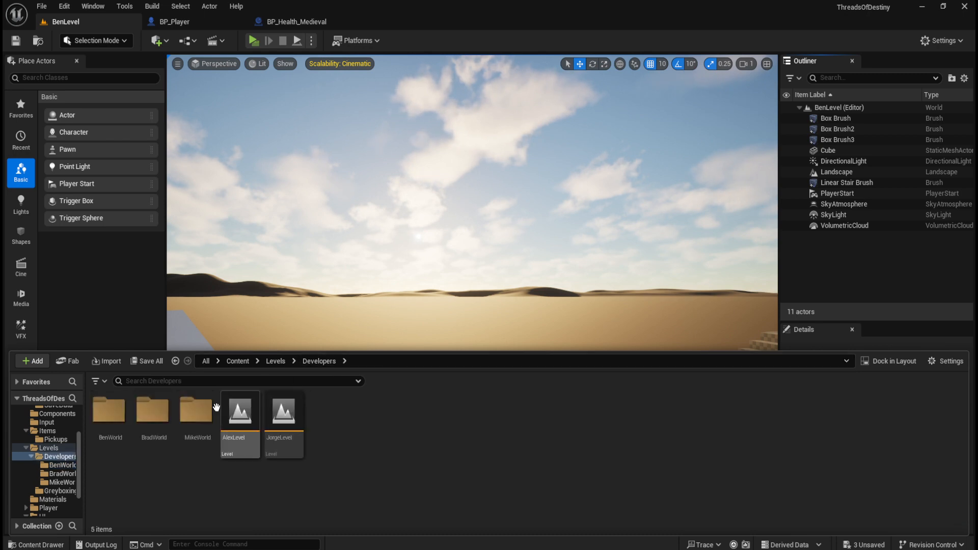
Open the BenLevel copy in the MikeWorld folder, saving the copied BenLevel, BP_BenGameMode and LandscapeMat assets
double_click(197, 410)
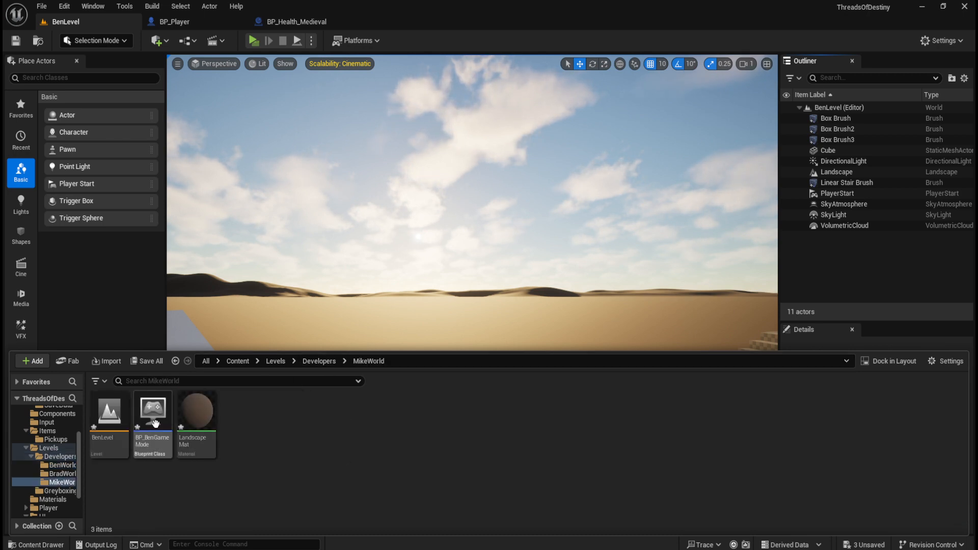
left_click(111, 436)
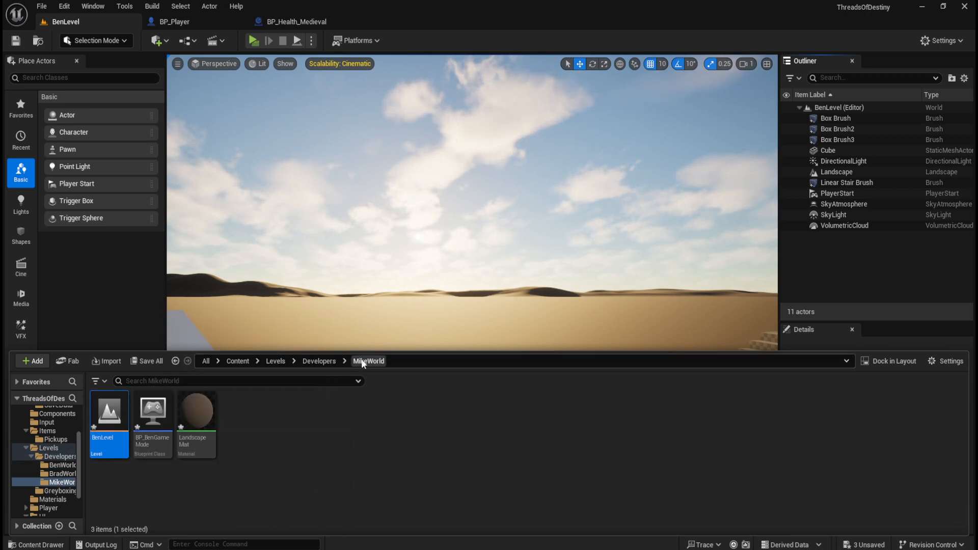
left_click(311, 360)
double_click(121, 417)
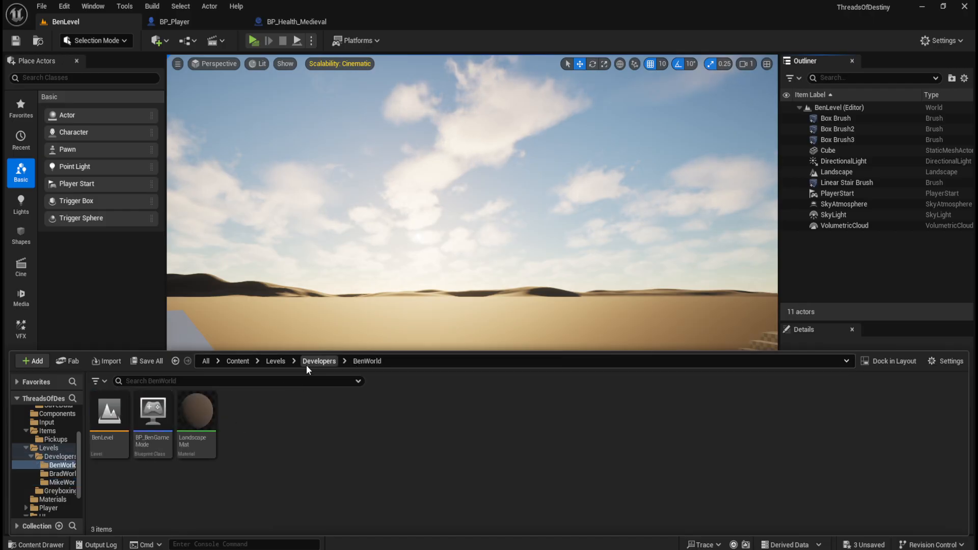
left_click(316, 362)
double_click(188, 423)
double_click(117, 426)
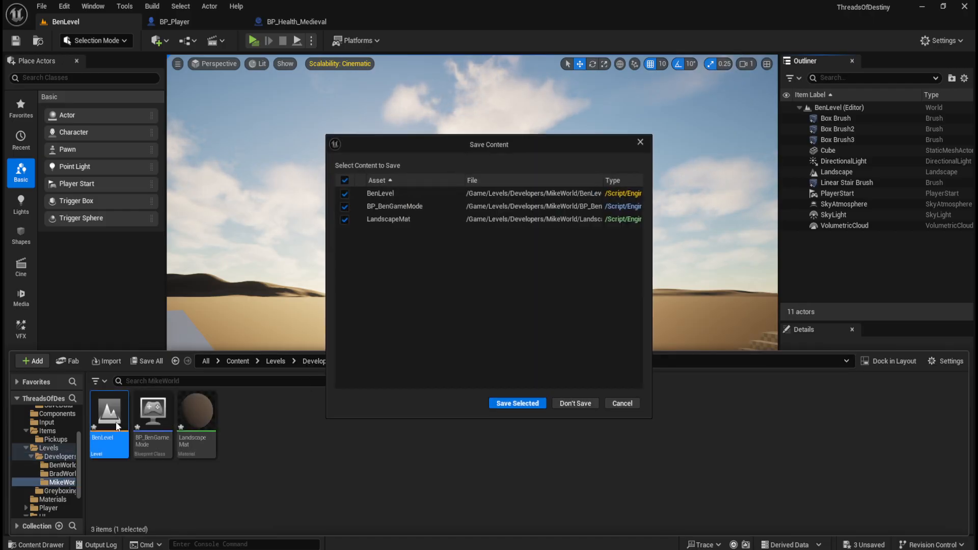
left_click(505, 404)
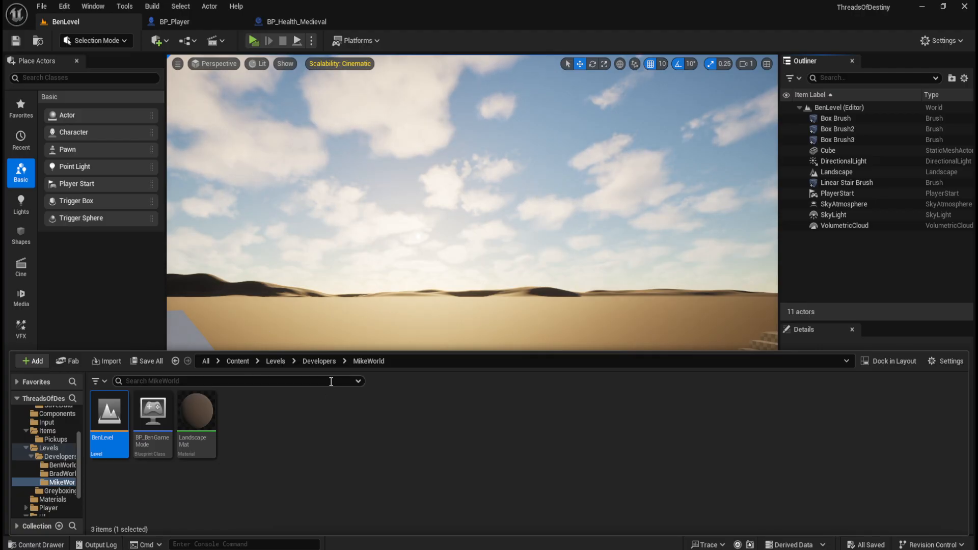
Rename the BenLevel copy in the MikeWorld folder to MikeLevel
left_click(319, 361)
double_click(111, 415)
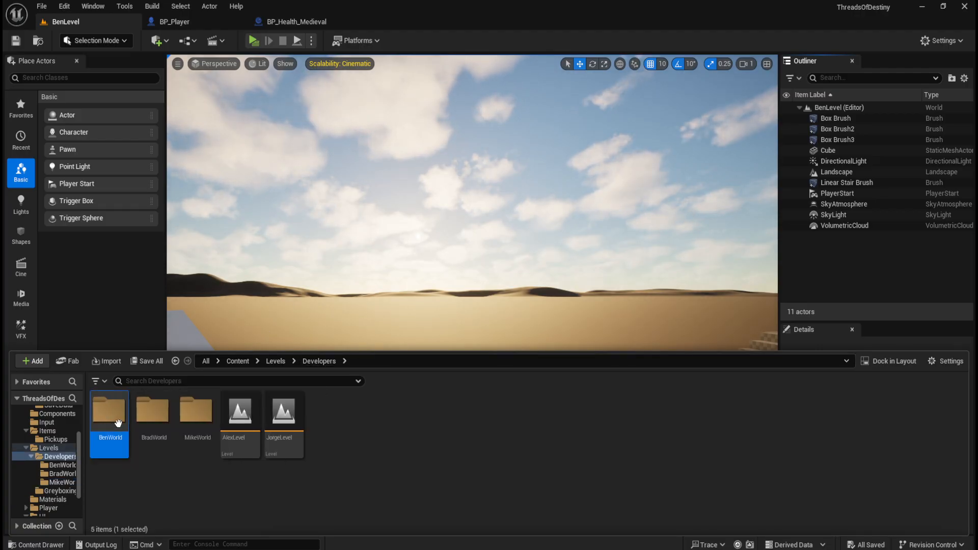
left_click(321, 361)
double_click(196, 413)
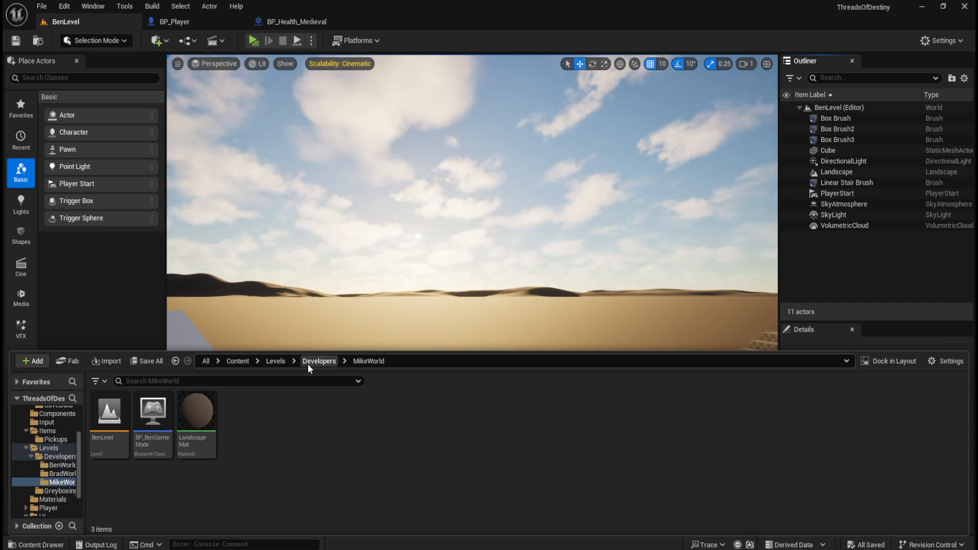
left_click(314, 361)
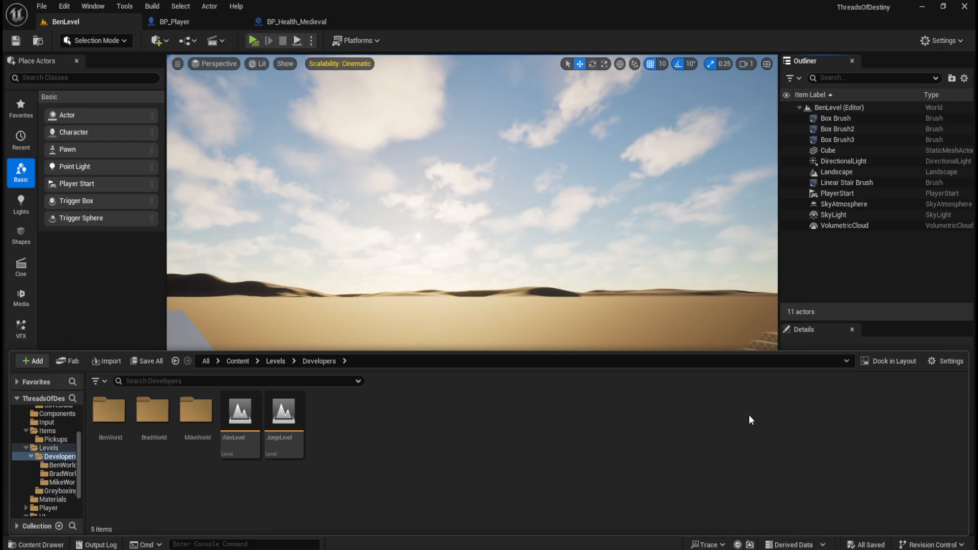
double_click(196, 413)
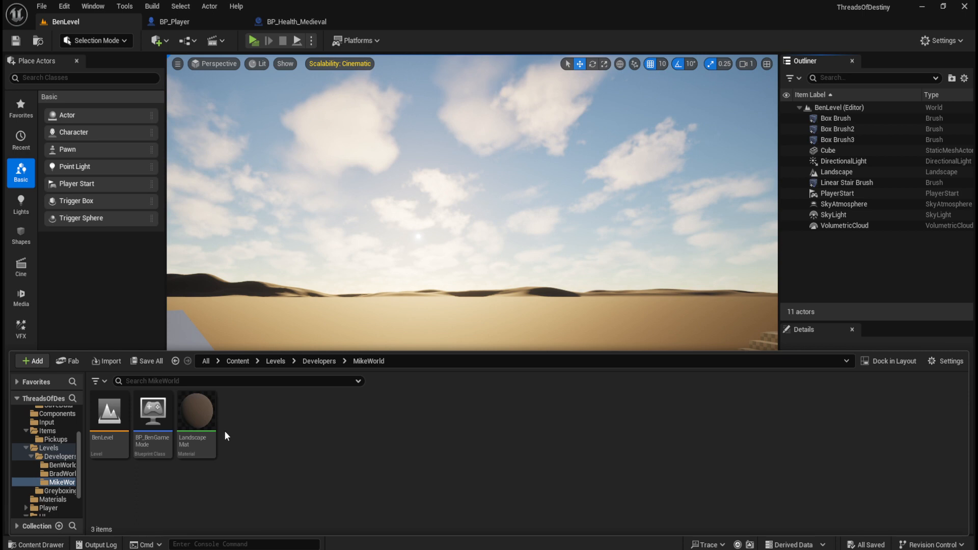
left_click(319, 361)
double_click(196, 412)
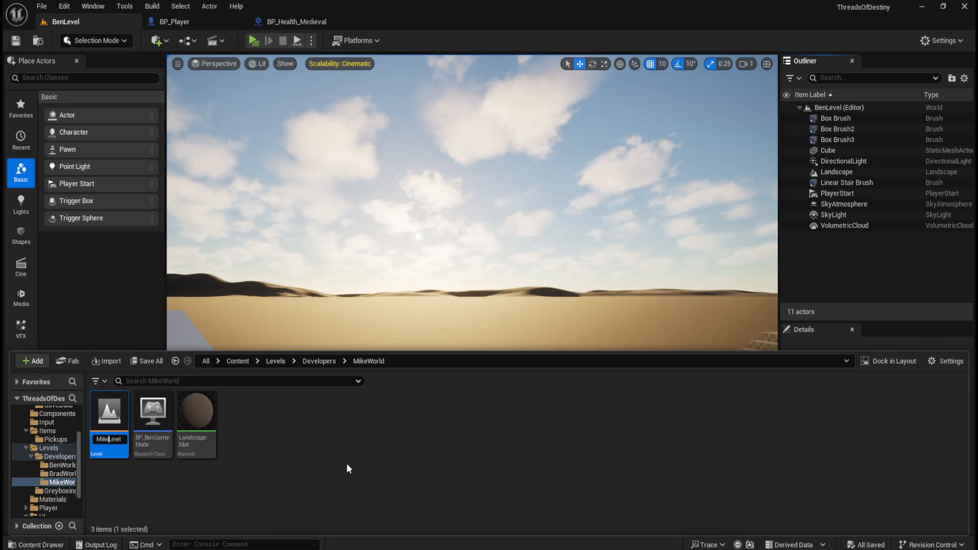
key("Return")
left_click(322, 461)
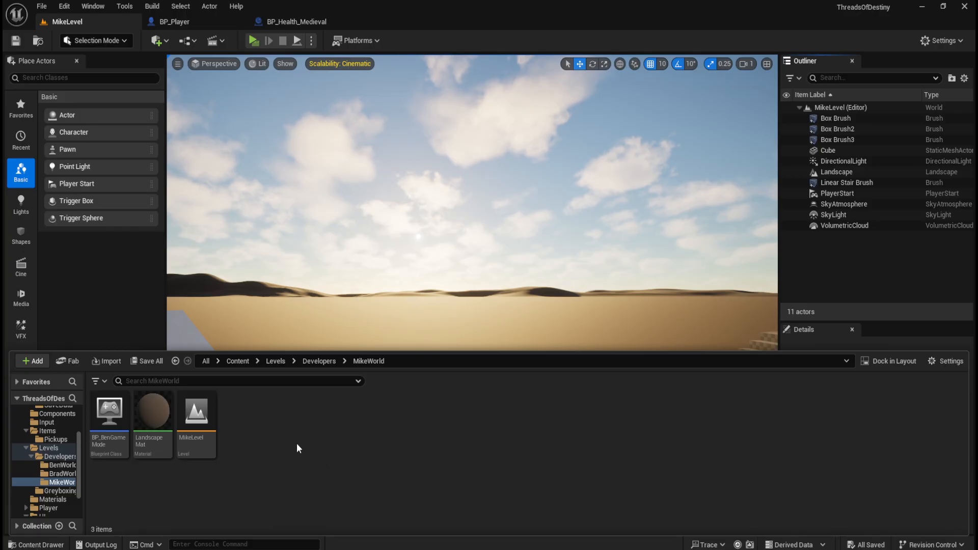
Check the contents of the BenWorld folder and return to the MikeWorld folder
left_click(319, 361)
double_click(109, 412)
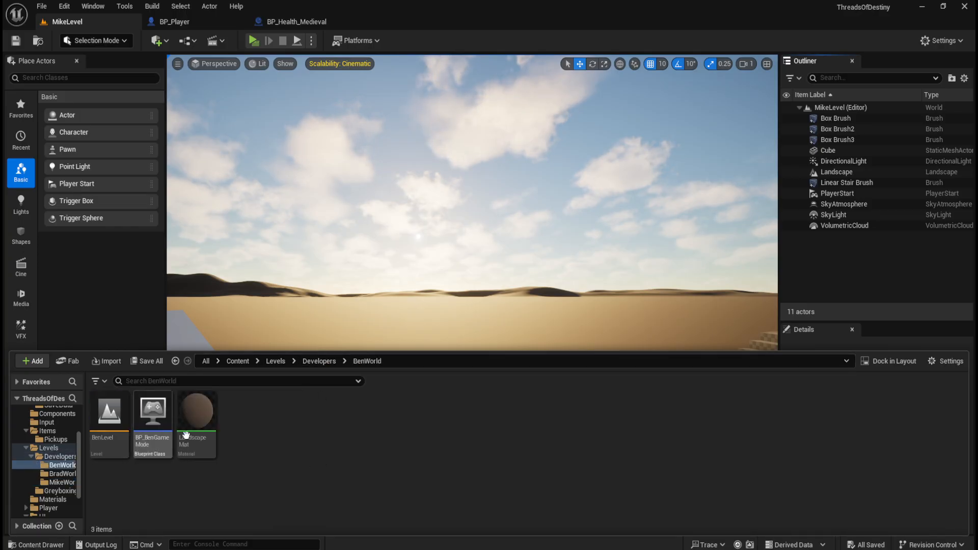
left_click(314, 363)
double_click(197, 410)
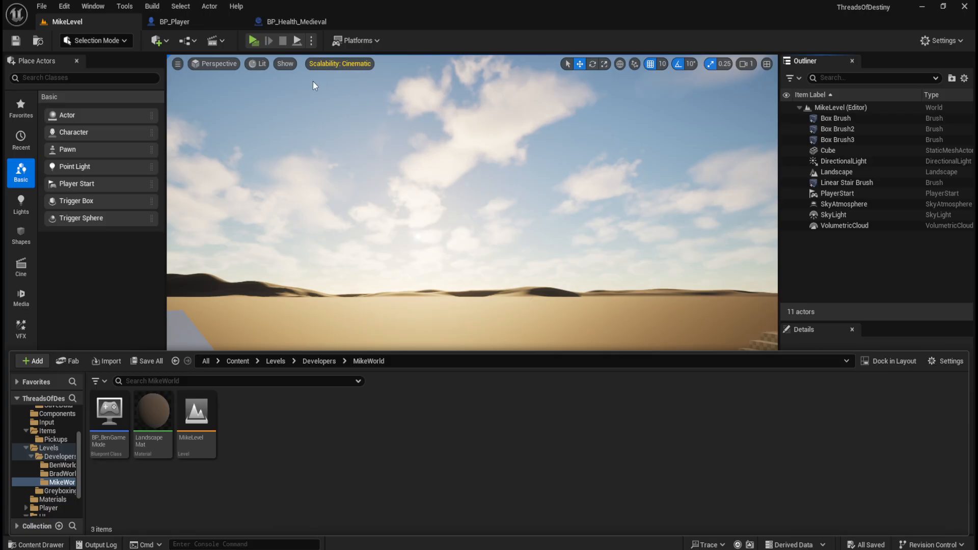
Open the event graph of the BP_Health_Medieval blueprint
left_click(285, 22)
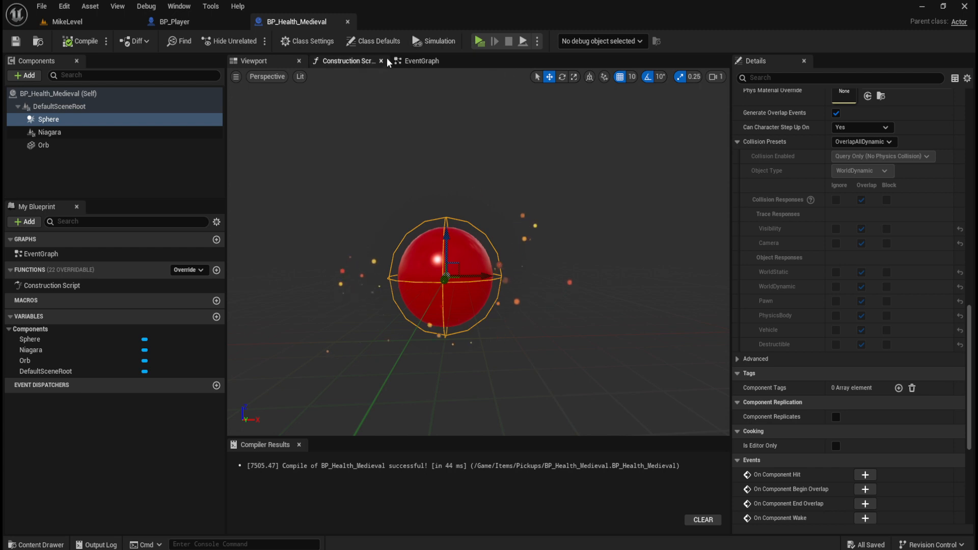
left_click(418, 60)
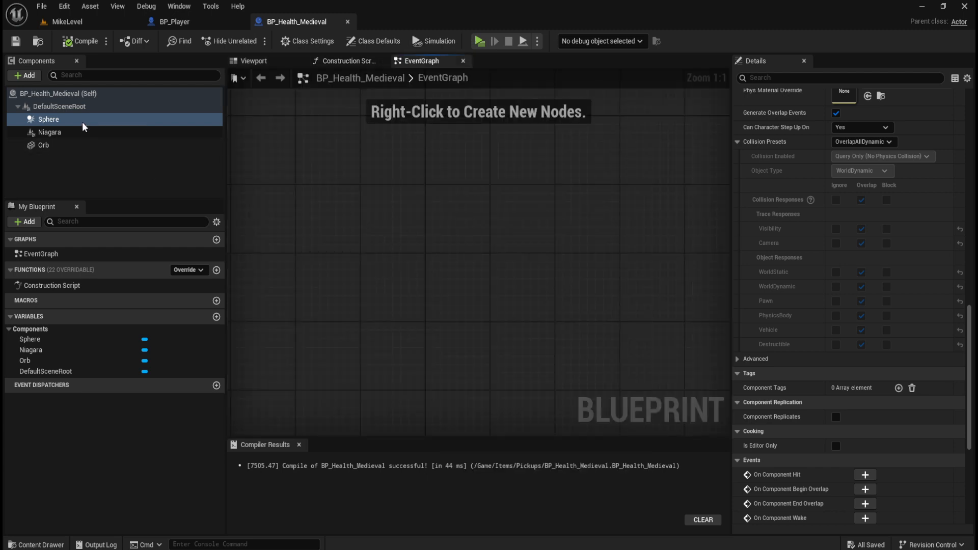
Try an On Actor Begin Overlap event on the BP_Health_Medieval root and delete its bind and custom event nodes
left_click(92, 94)
left_click(91, 107)
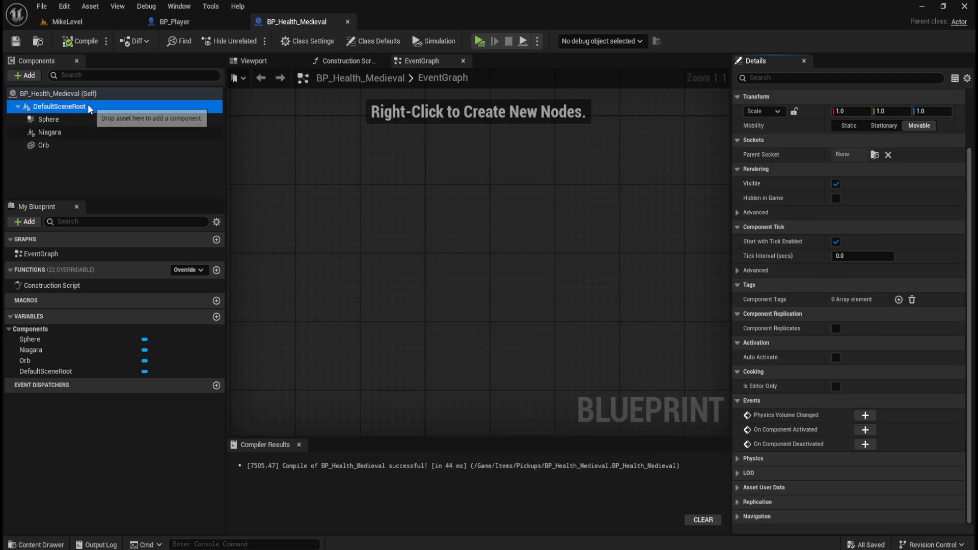
left_click(92, 94)
scroll(797, 366, "down", 12)
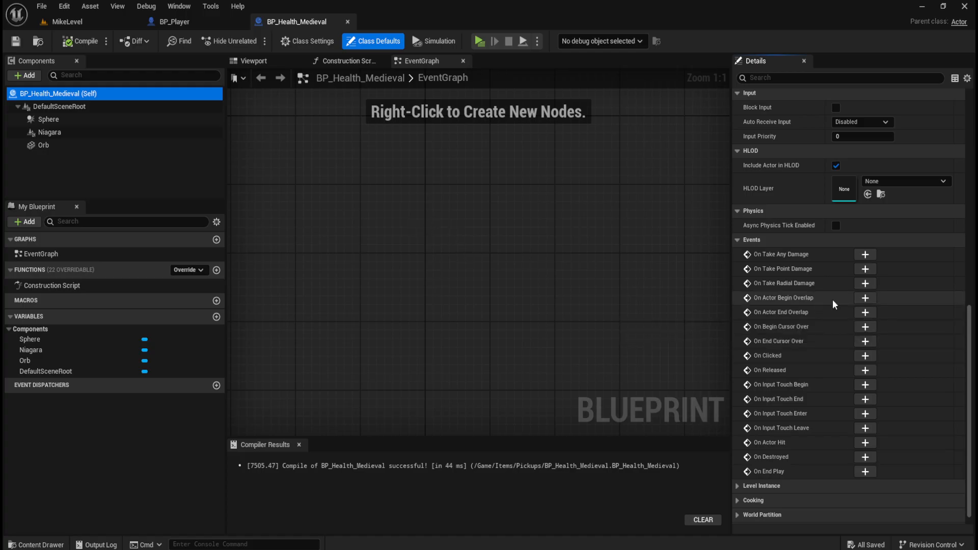
left_click(866, 298)
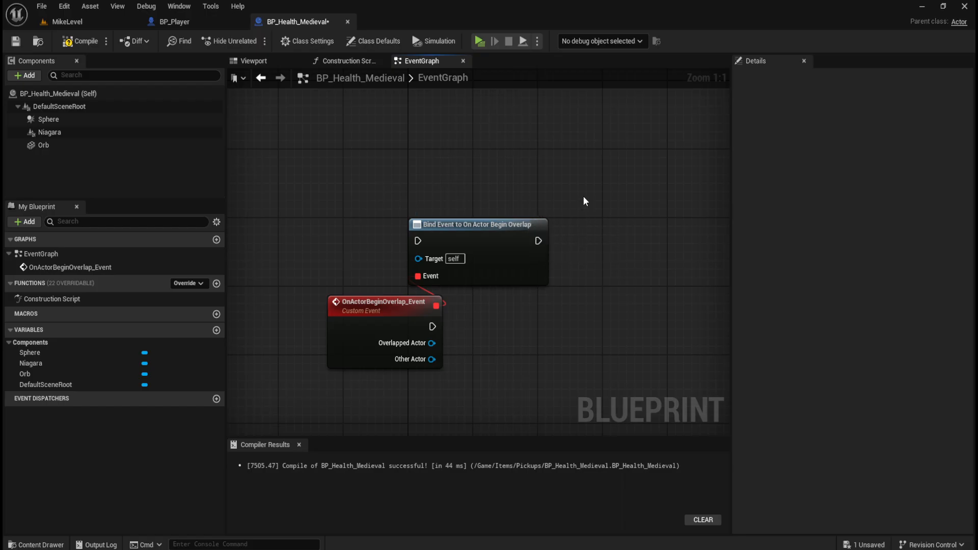
left_click_drag(577, 207, 384, 340)
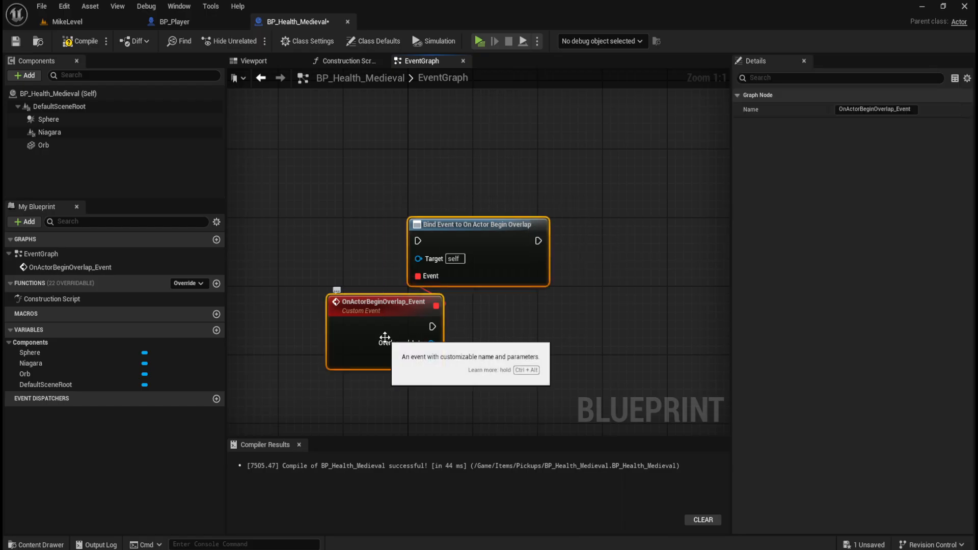
key("Delete")
right_click(412, 287)
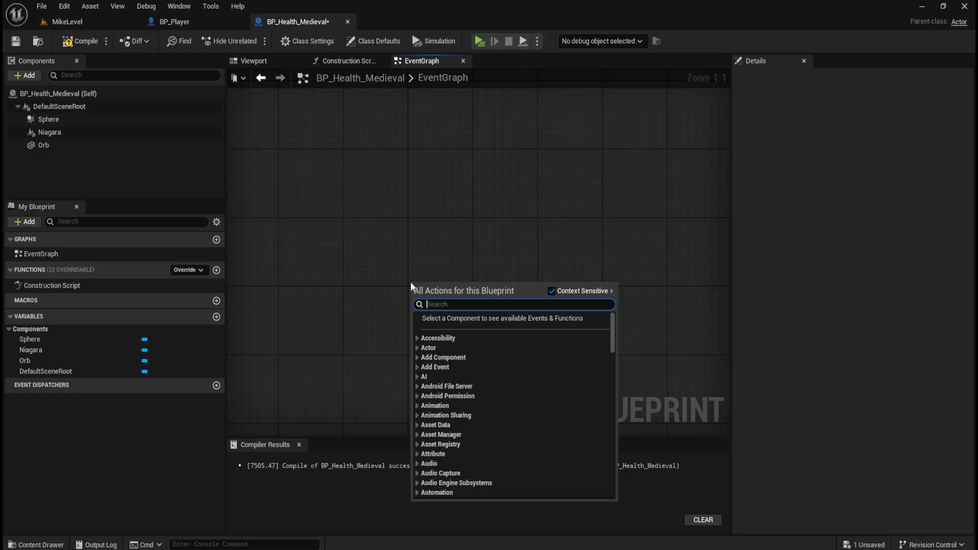
type("on")
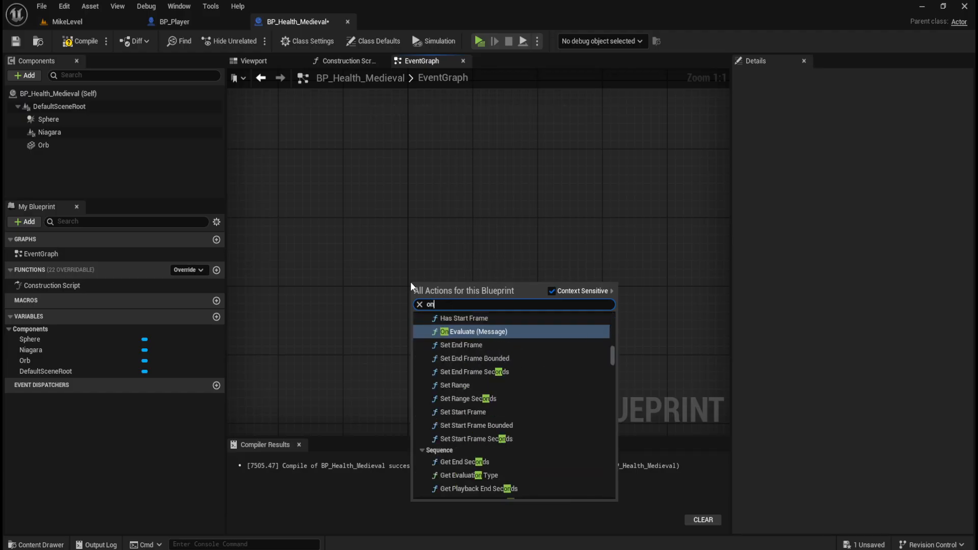
key("BackSpace")
key("BackSpace")
type("event")
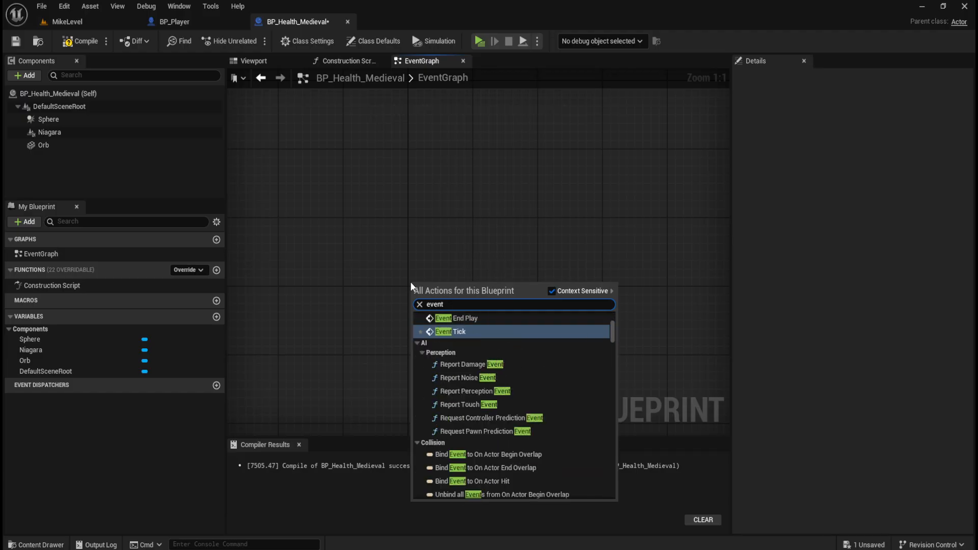
scroll(449, 375, "up", 3)
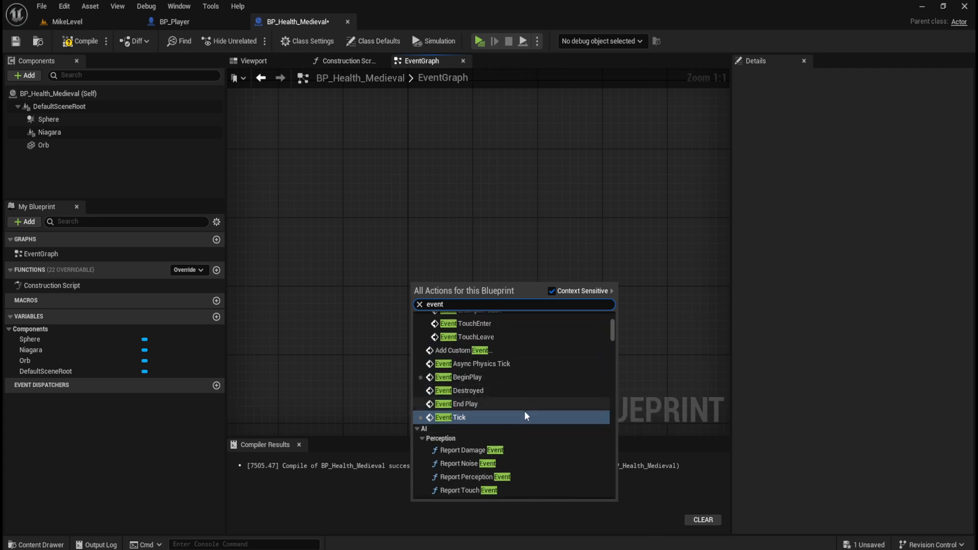
scroll(541, 415, "up", 5)
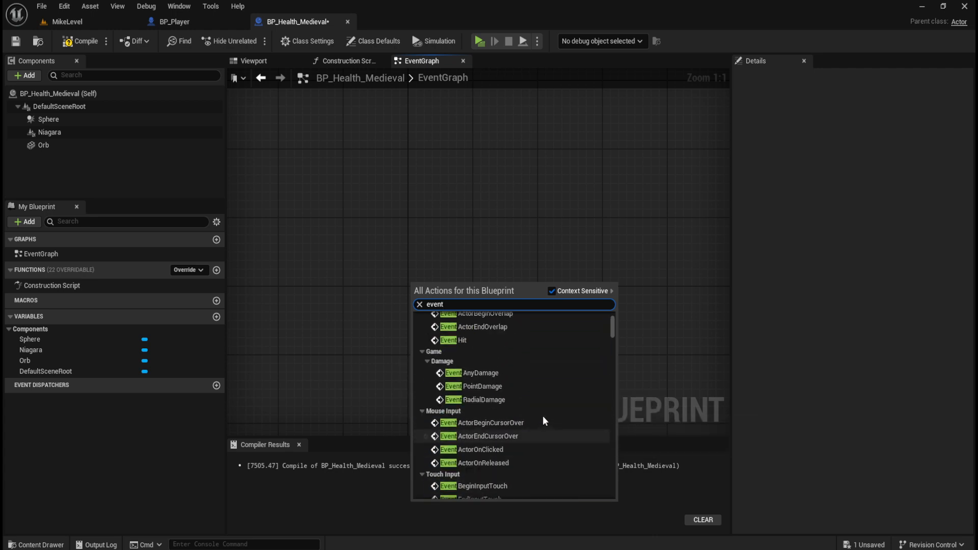
scroll(543, 416, "up", 1)
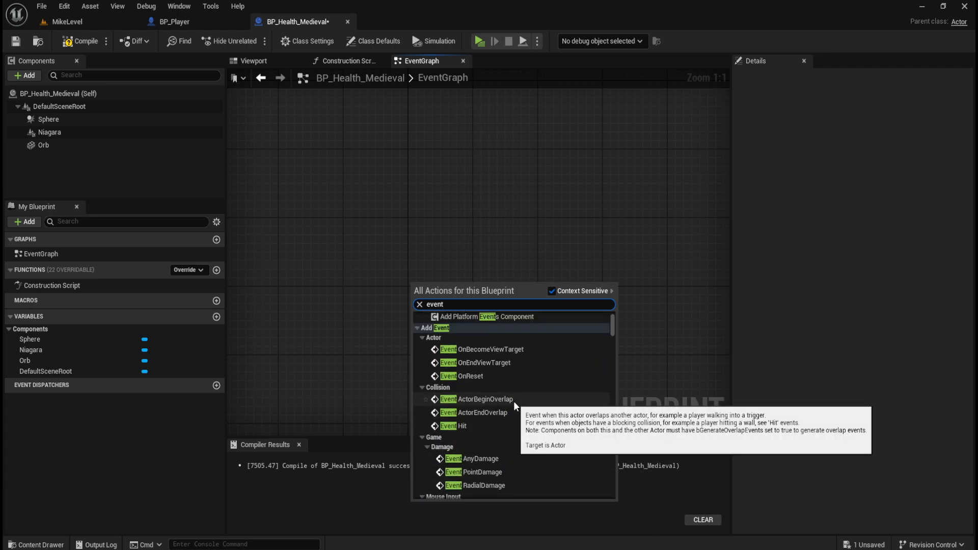
scroll(514, 401, "up", 3)
scroll(540, 414, "down", 3)
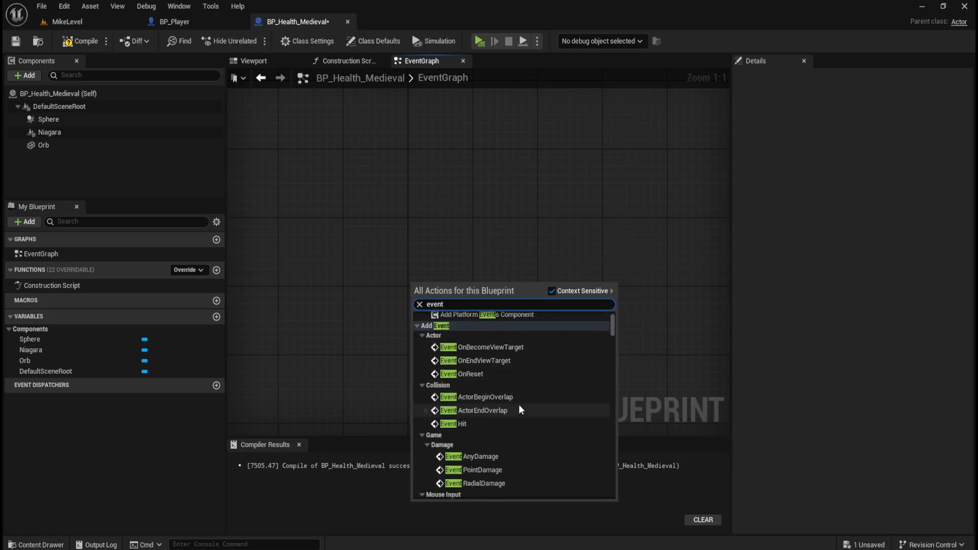
left_click(61, 167)
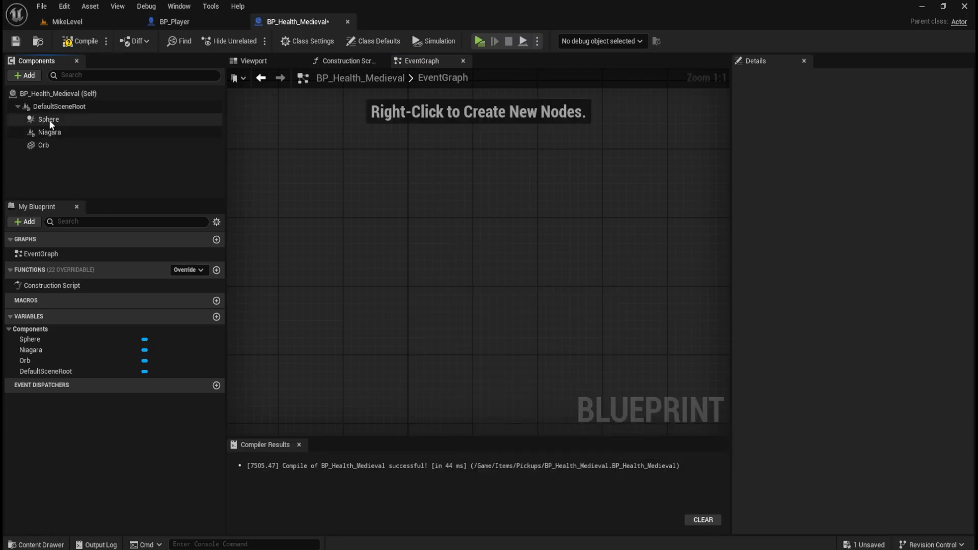
left_click_drag(49, 120, 442, 231)
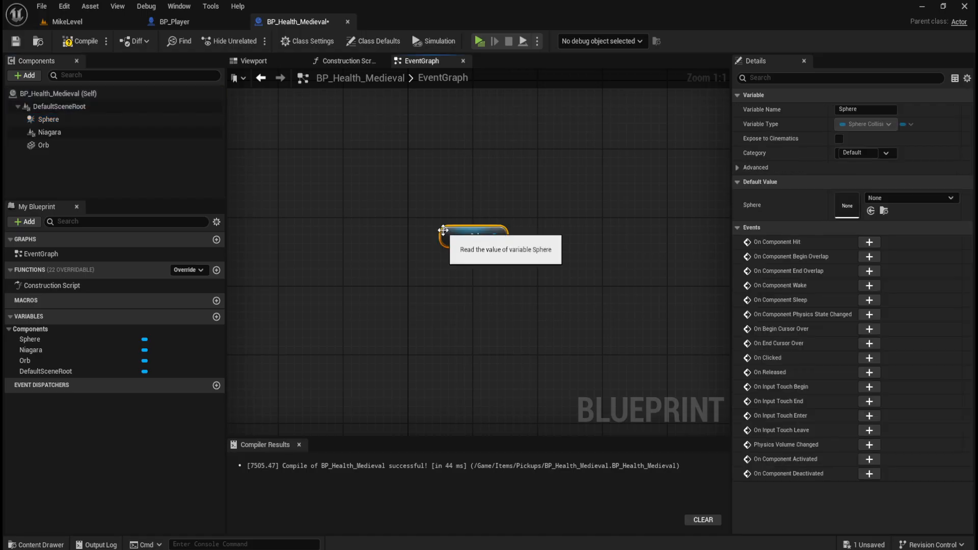
key("Delete")
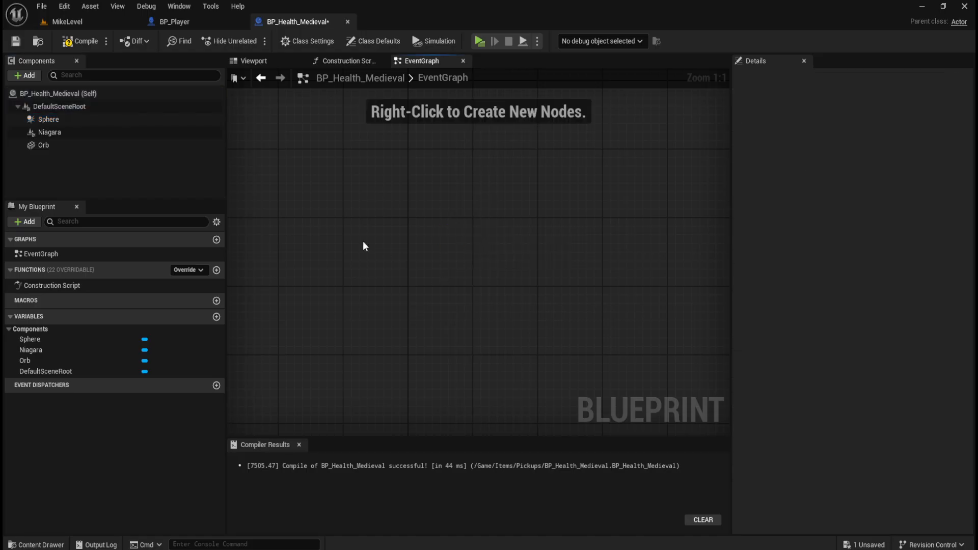
Add an On Component Begin Overlap event for the Sphere component to the event graph
left_click(127, 120)
scroll(801, 289, "down", 5)
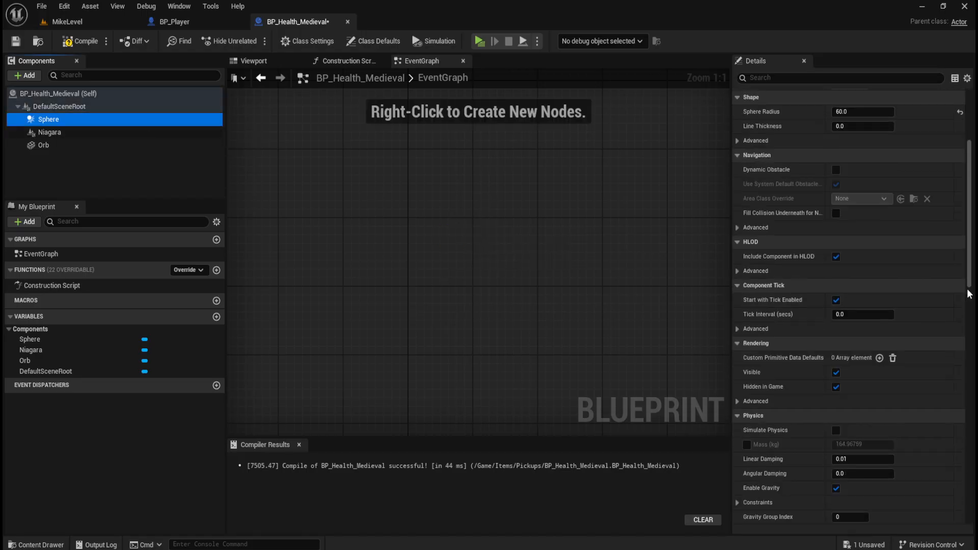
scroll(835, 206, "down", 10)
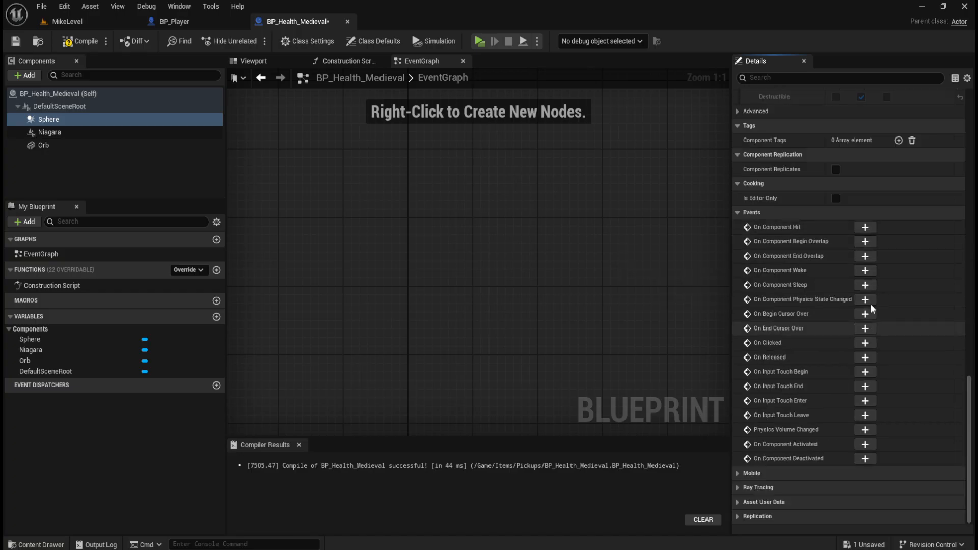
left_click(865, 241)
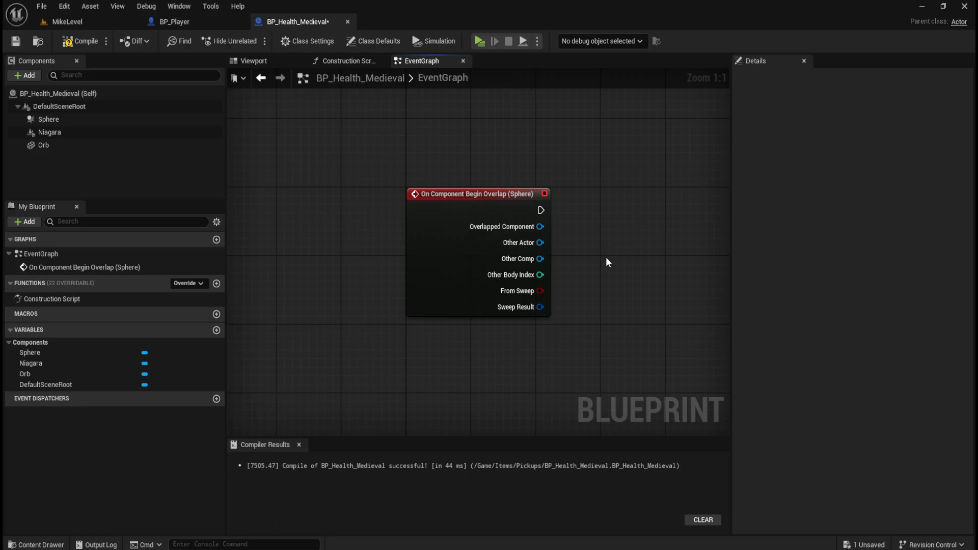
right_click_drag(606, 258, 521, 256)
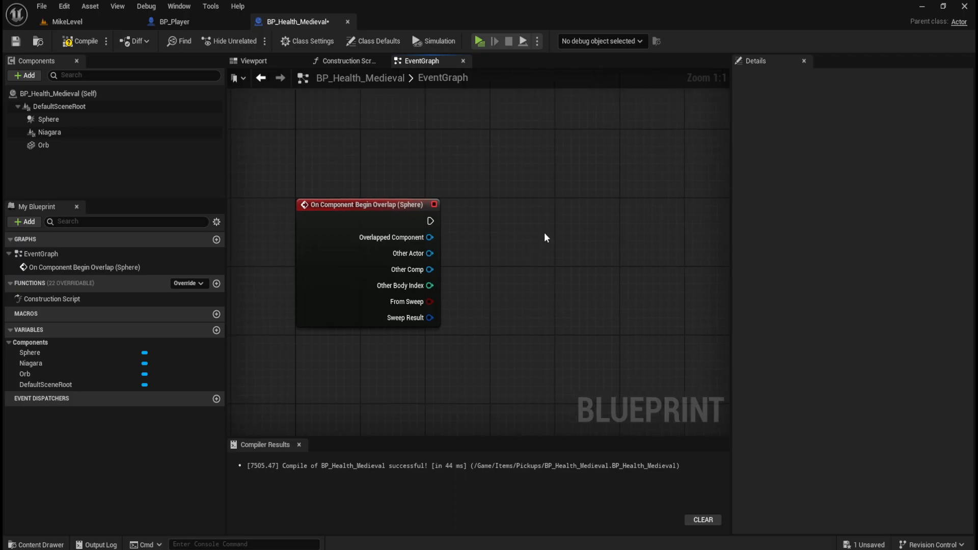
Compile the BP_Health_Medieval blueprint and switch to the MikeLevel editor
left_click(84, 42)
mouse_move(576, 246)
right_mouse_down()
mouse_move(557, 246)
mouse_move(576, 242)
right_mouse_up()
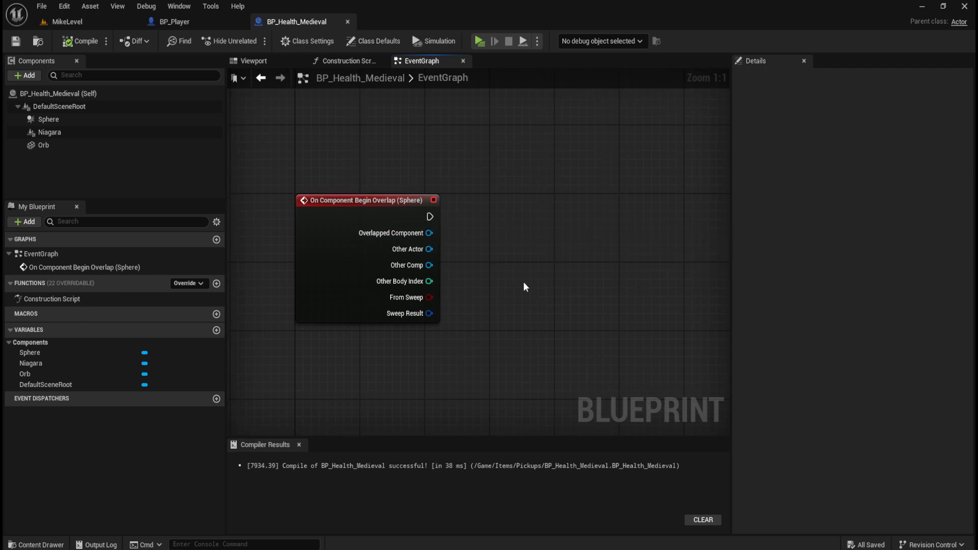
left_click(111, 25)
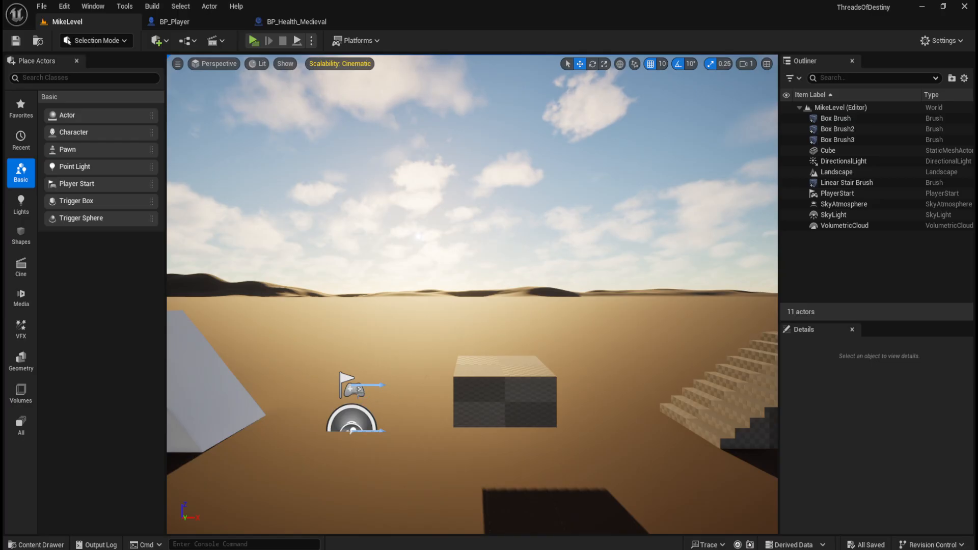
Place a BP_Health_Medieval actor from the Items/Pickups folder at the foot of the stairs in MikeLevel
key("ctrl+space")
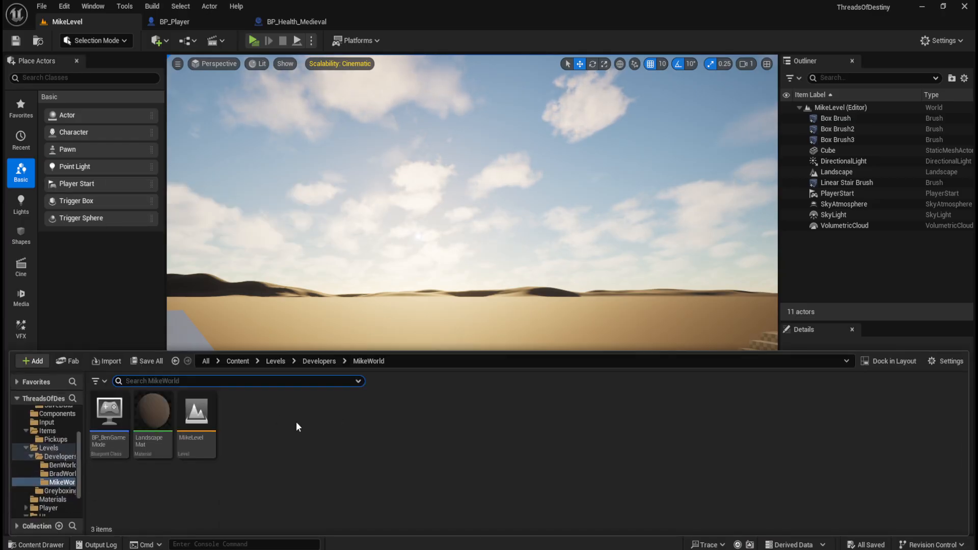
left_click(319, 360)
left_click(294, 360)
left_click(275, 361)
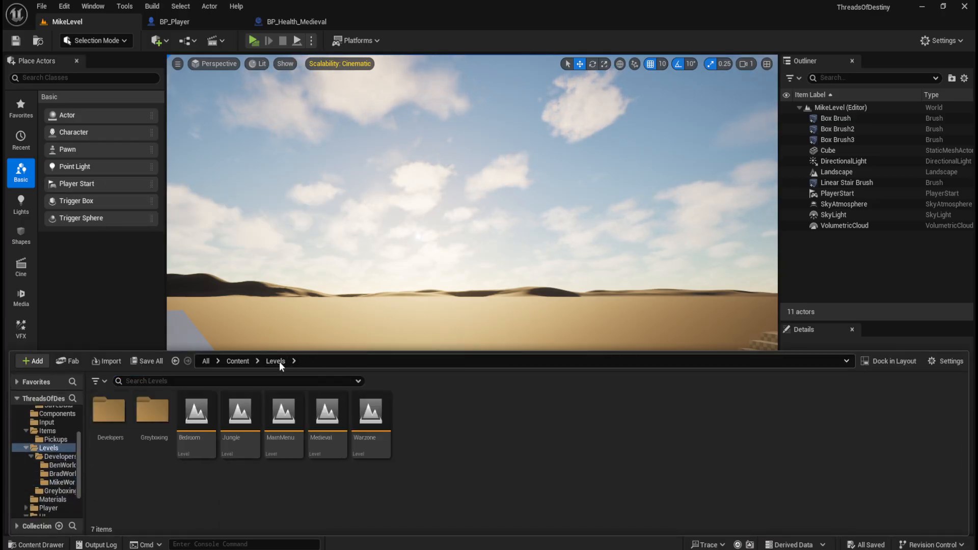
left_click(242, 361)
double_click(327, 411)
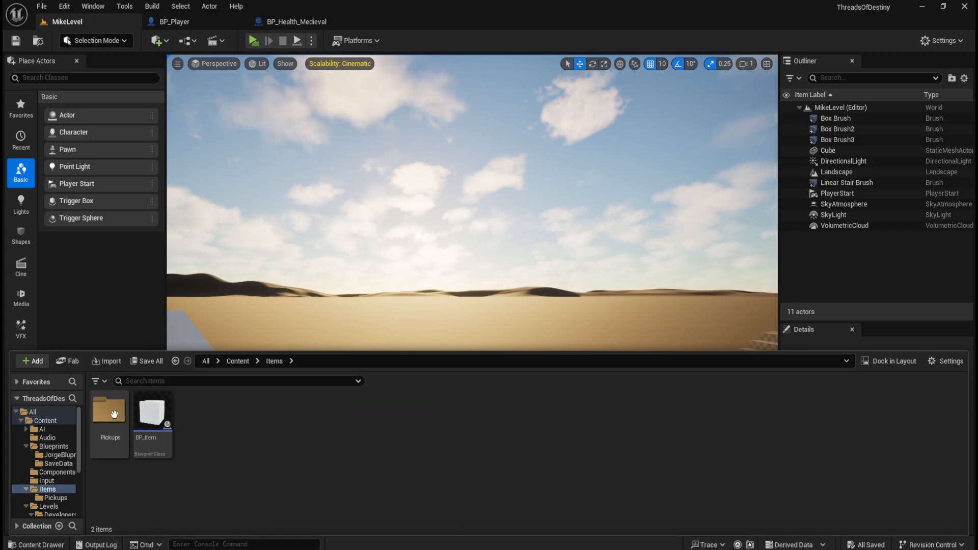
double_click(108, 410)
left_click(109, 411)
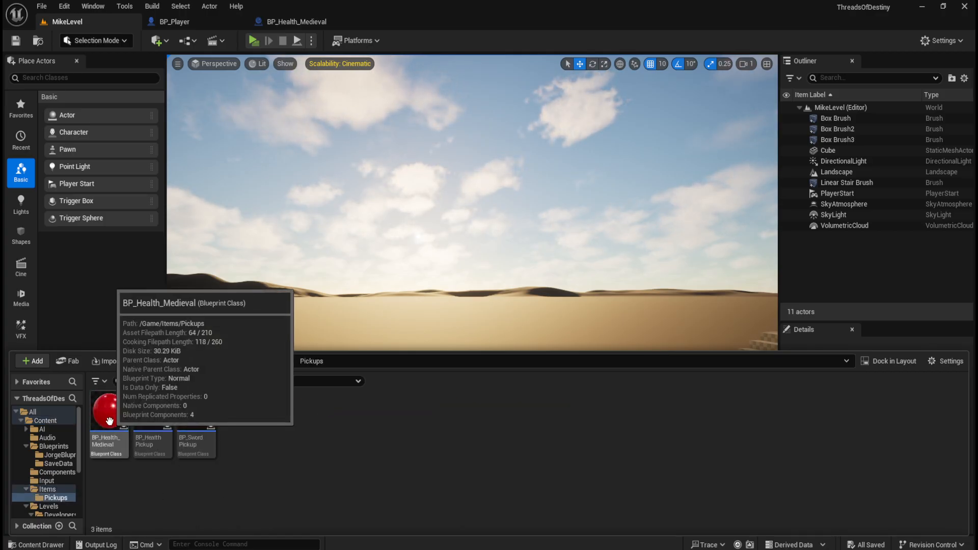
left_click_drag(109, 410, 704, 412)
Add a Destroy Actor node beside the Sphere overlap event in the BP_Health_Medieval event graph
left_click(289, 23)
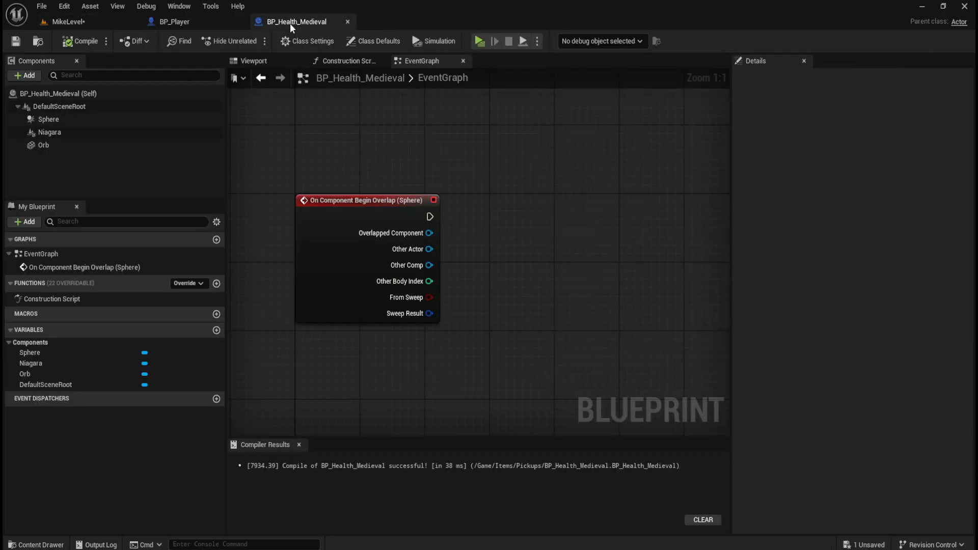
right_click(514, 247)
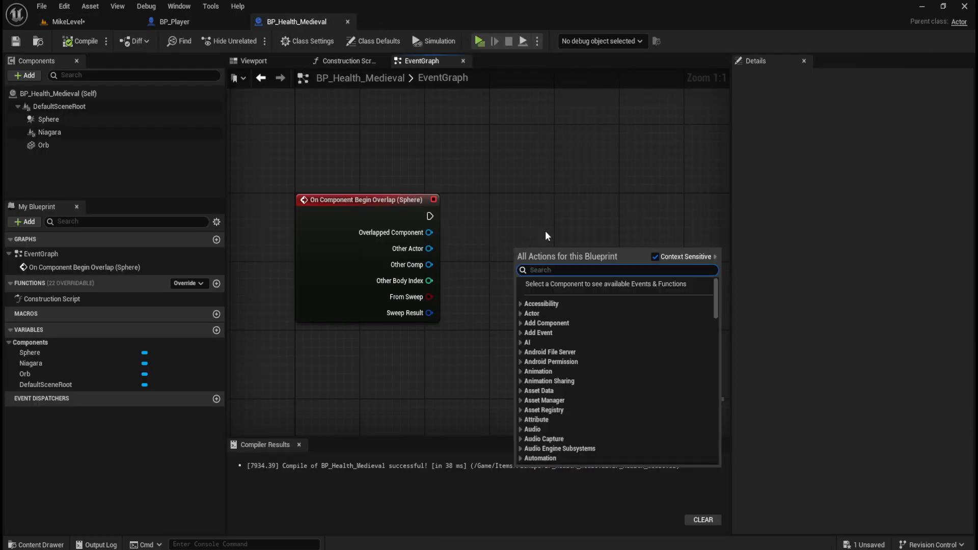
type("destroy")
key("Return")
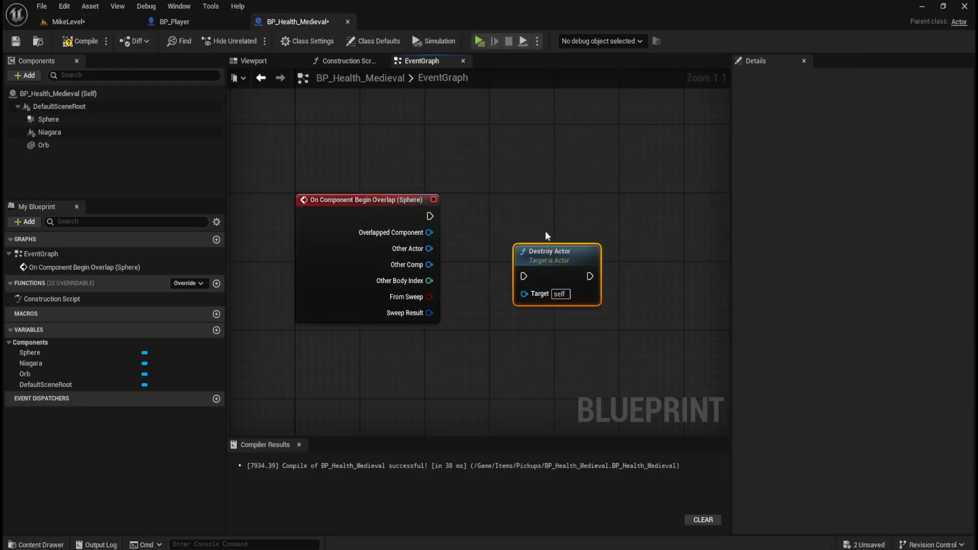
left_click_drag(554, 265, 594, 205)
Connect the Sphere overlap event's execution output to Destroy Actor and save the blueprint
left_click_drag(430, 216, 558, 212)
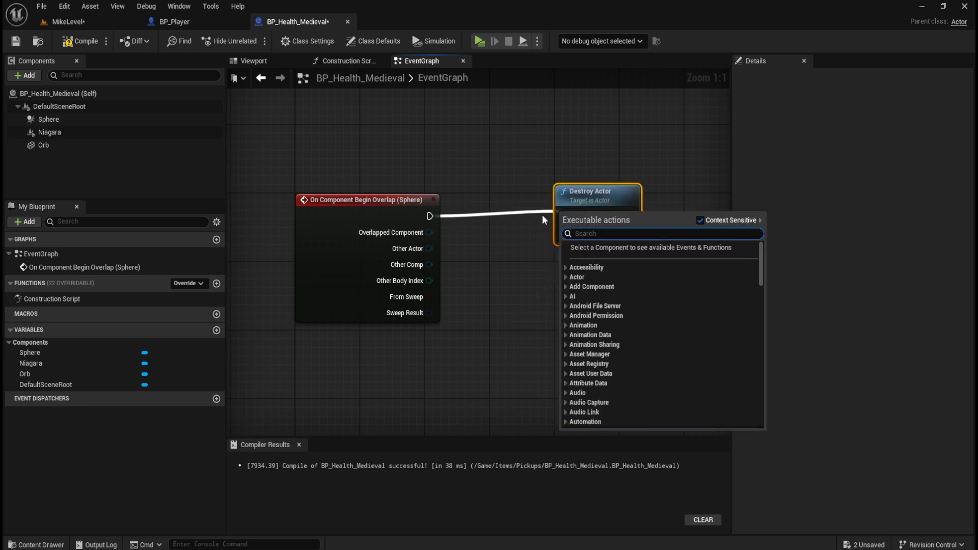
left_click(540, 215)
right_click(504, 215)
left_click_drag(434, 218, 563, 216)
left_click_drag(402, 163, 643, 252)
left_click(577, 315)
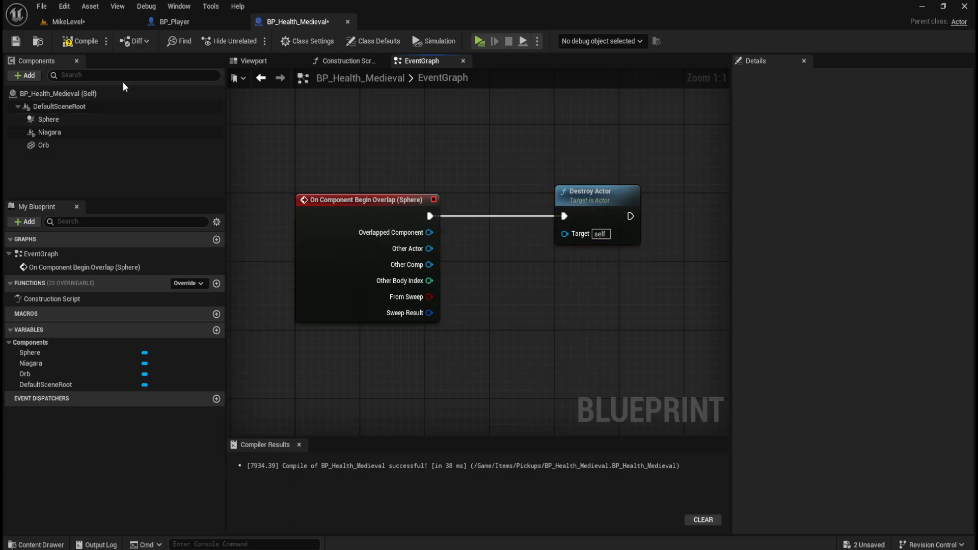
left_click(15, 41)
Play-test MikeLevel by moving and jumping the player into the health pickup, and stop the preview
left_click(98, 24)
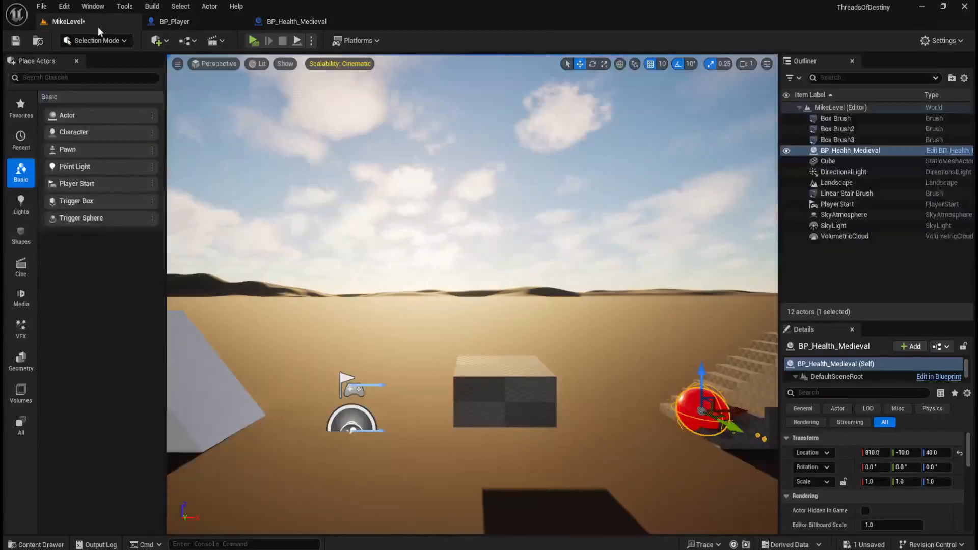
left_click(253, 41)
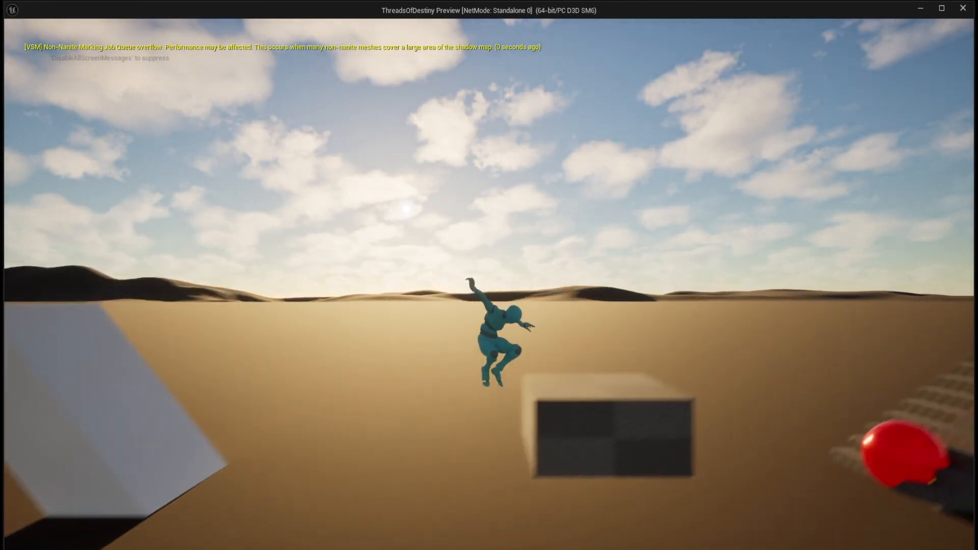
key("a")
key("space")
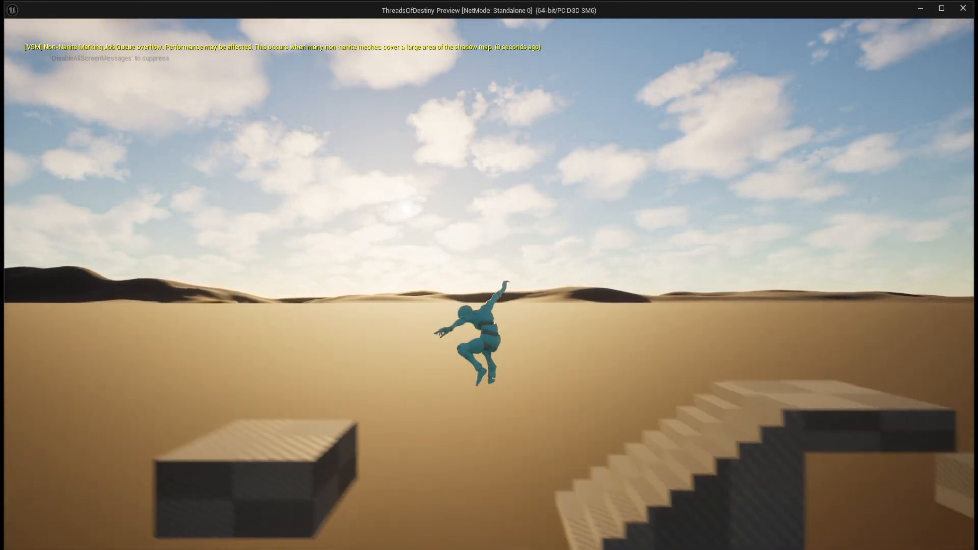
key("Escape")
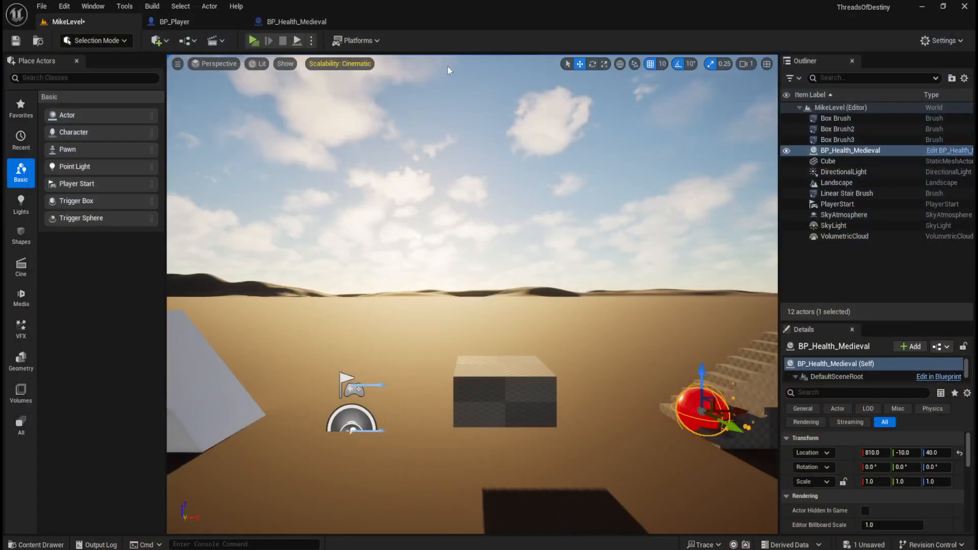
Run MikeLevel again and walk the player near the health pickup to examine its size and placement
left_click(254, 41)
key("space")
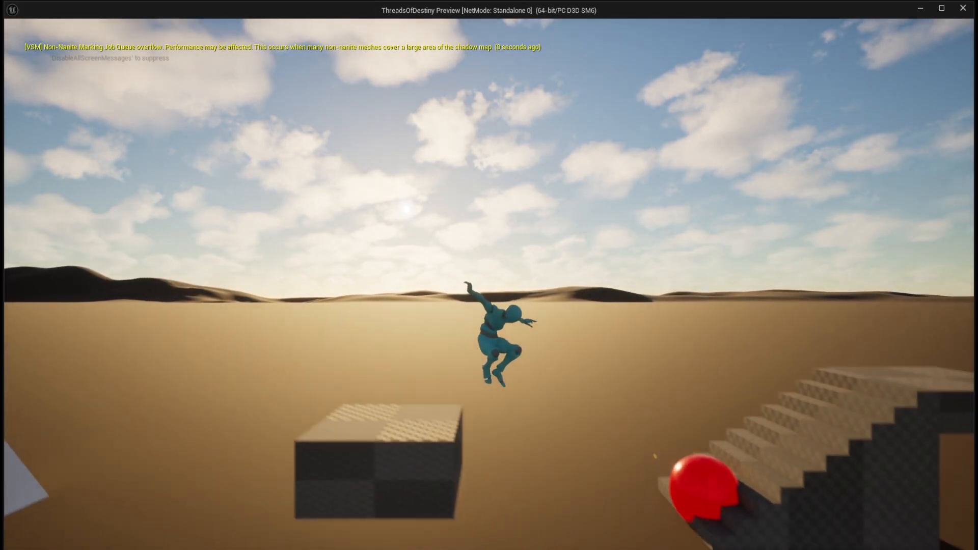
key("d")
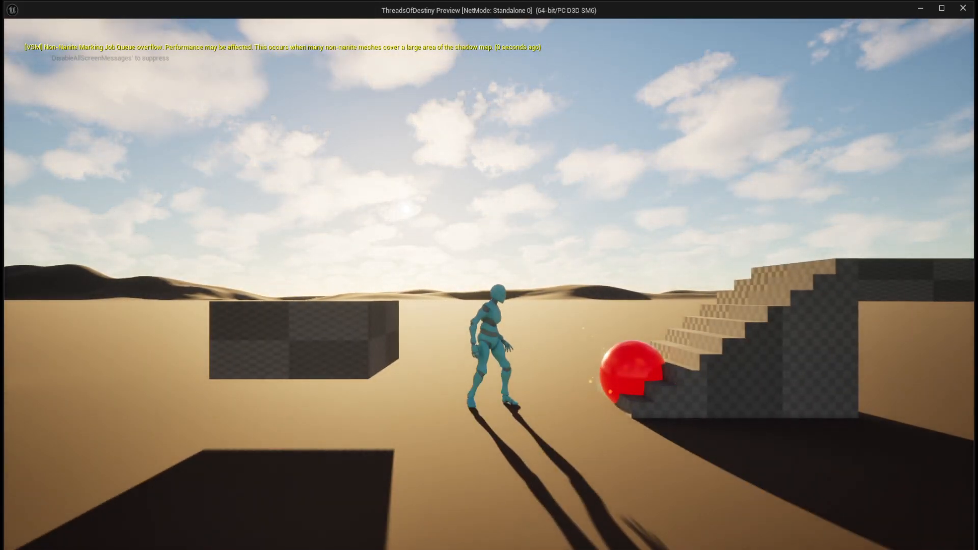
key("d")
key("a")
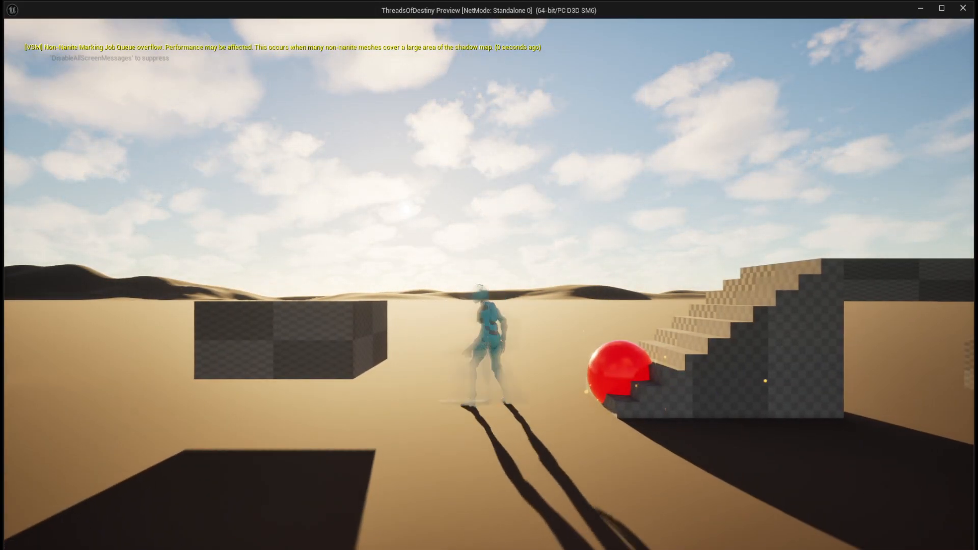
key("d")
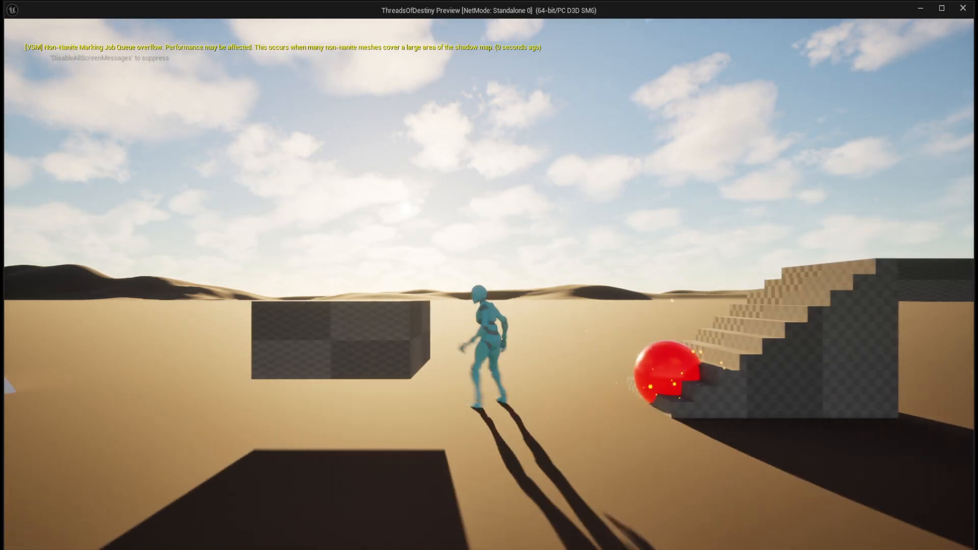
key("Escape")
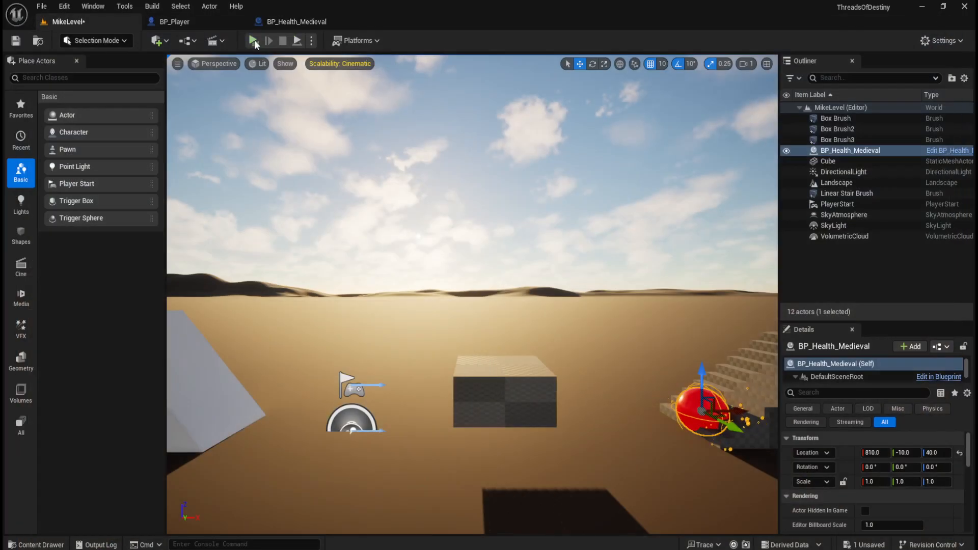
Open the BP_Health_Medieval viewport, select the DefaultSceneRoot and lock its scale proportions
left_click(280, 22)
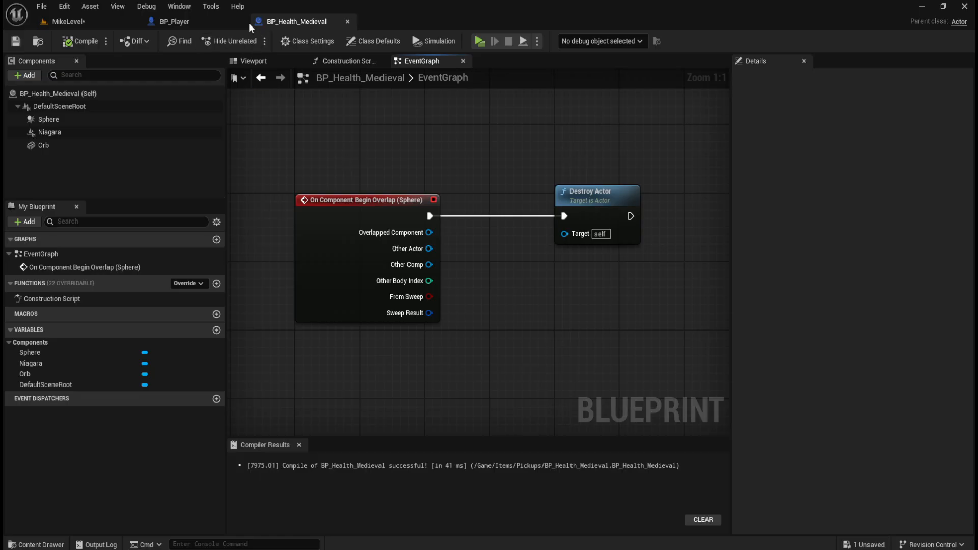
left_click(205, 21)
left_click(303, 23)
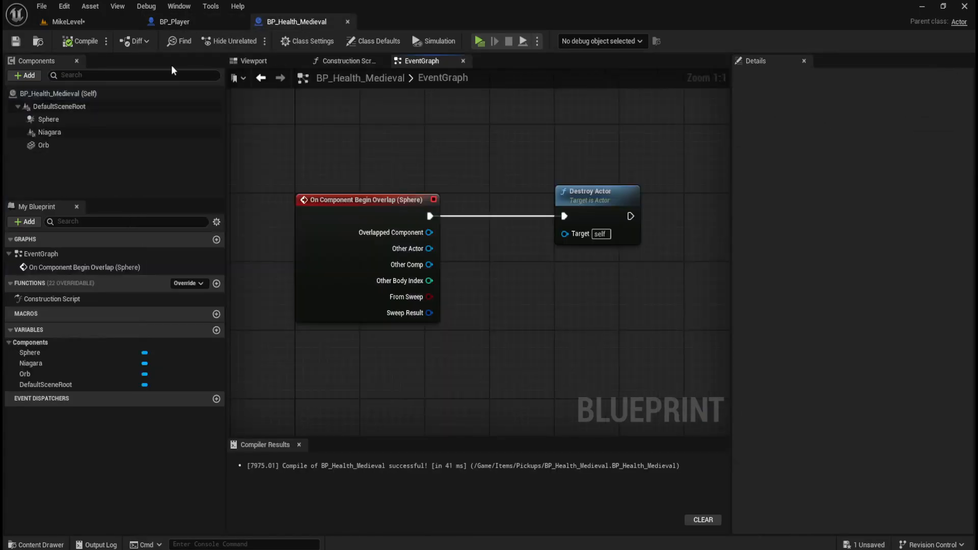
left_click(273, 62)
left_click(104, 95)
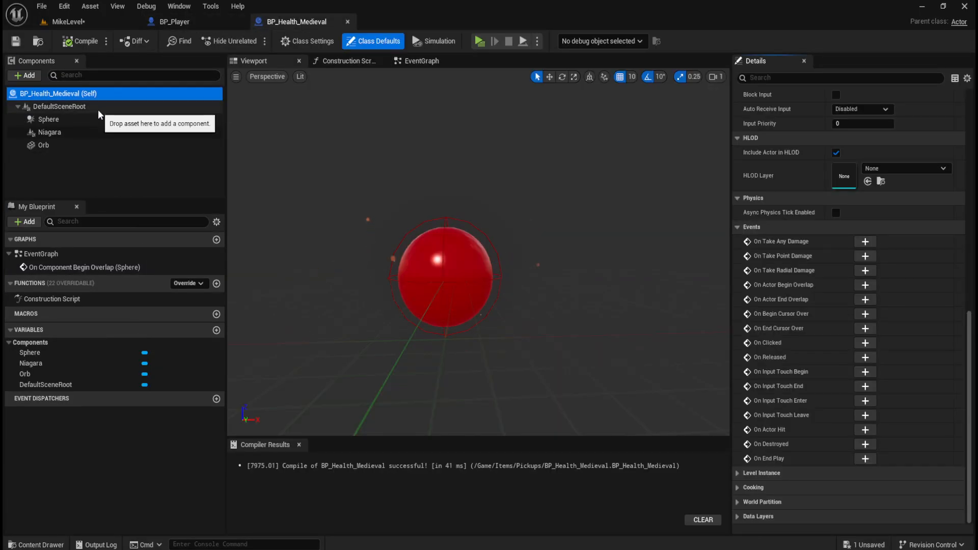
left_click(100, 107)
left_click(102, 119)
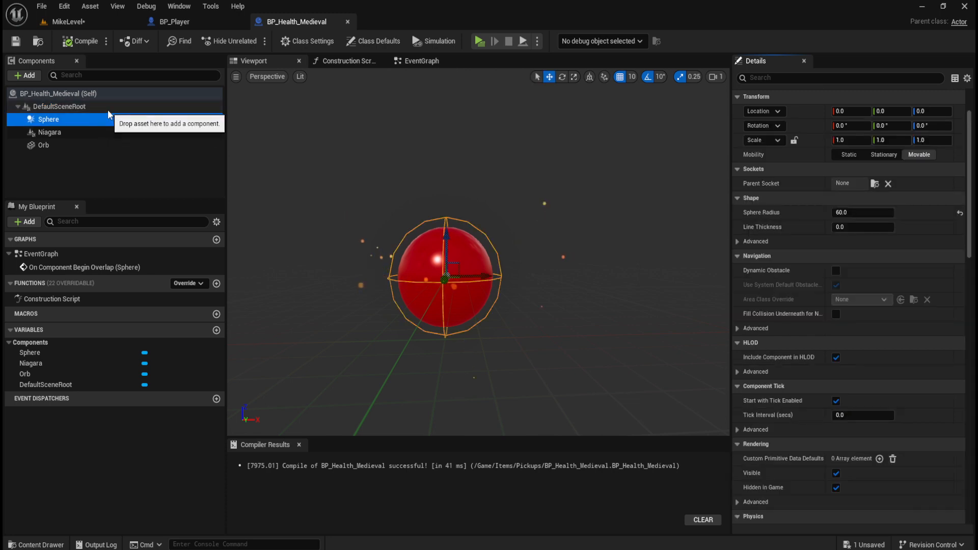
left_click(109, 107)
left_click(120, 95)
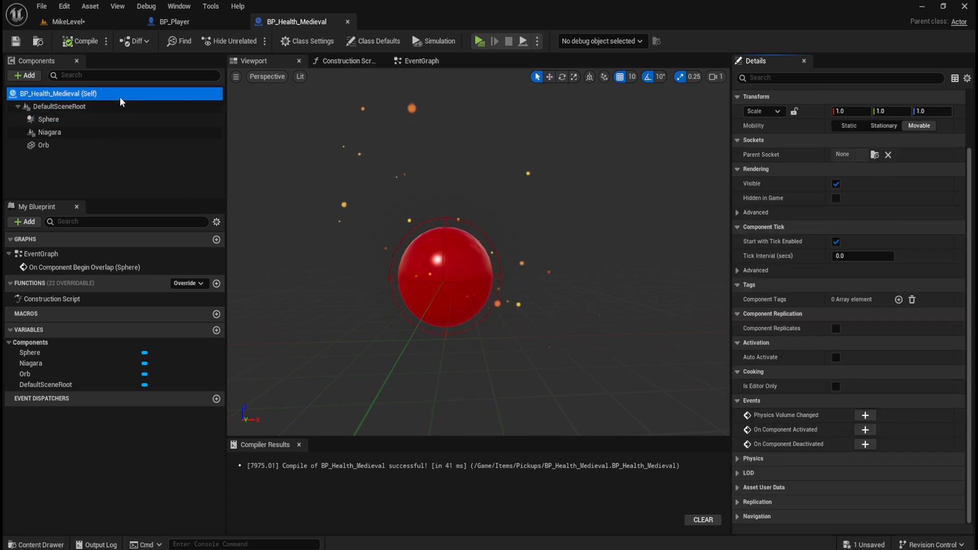
left_click(121, 107)
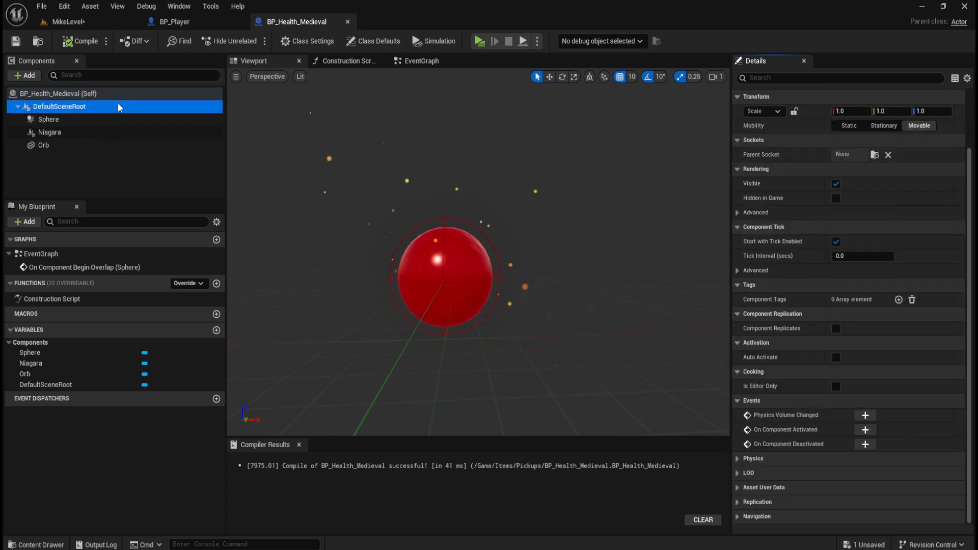
left_click(793, 111)
Try a uniform scale of 5 on the DefaultSceneRoot and undo it
left_click(835, 111)
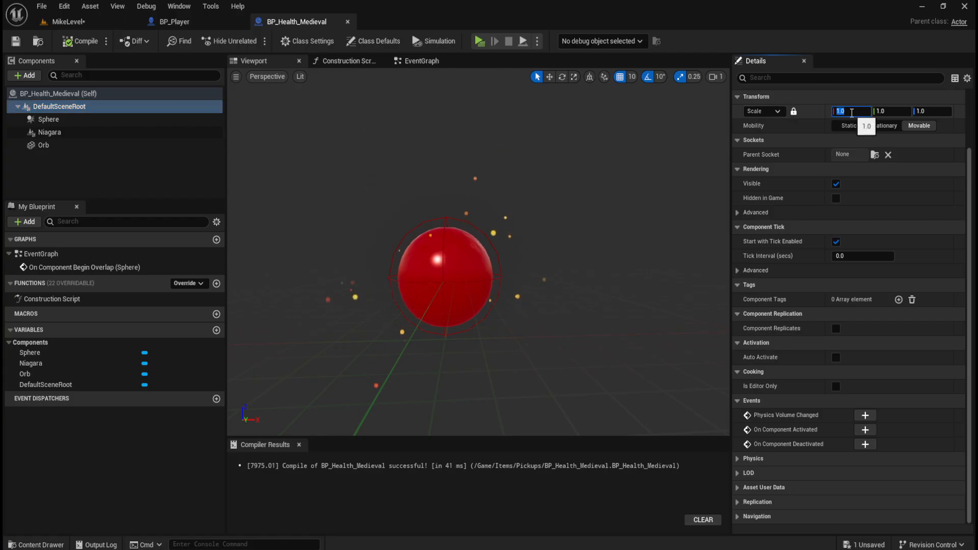
type("5")
key("Return")
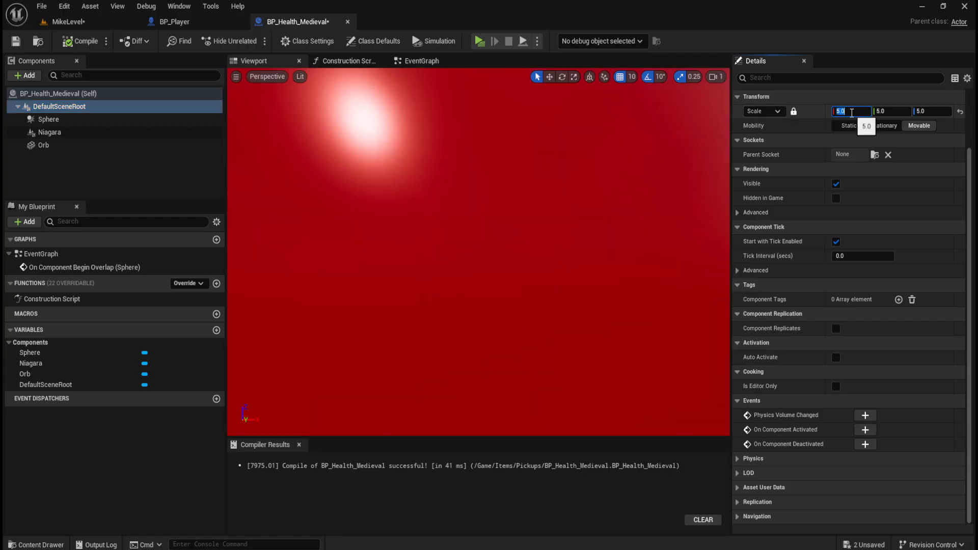
type("5")
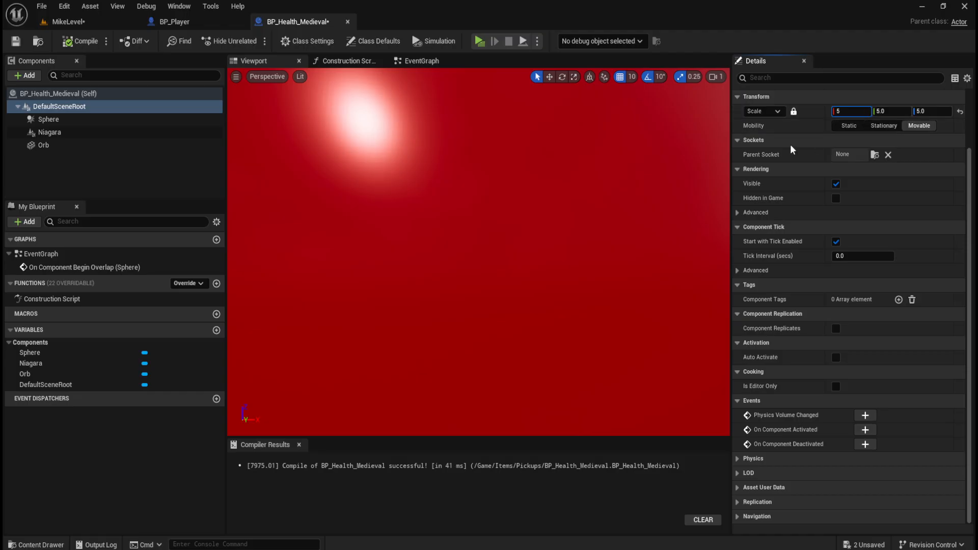
left_click(128, 161)
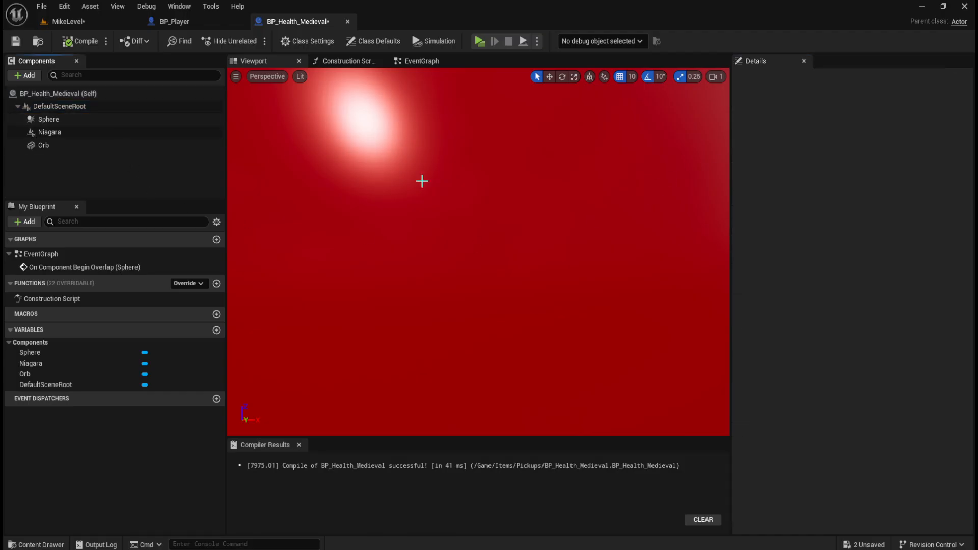
key("ctrl+z")
Set the DefaultSceneRoot's uniform scale to 0.5
left_click(113, 95)
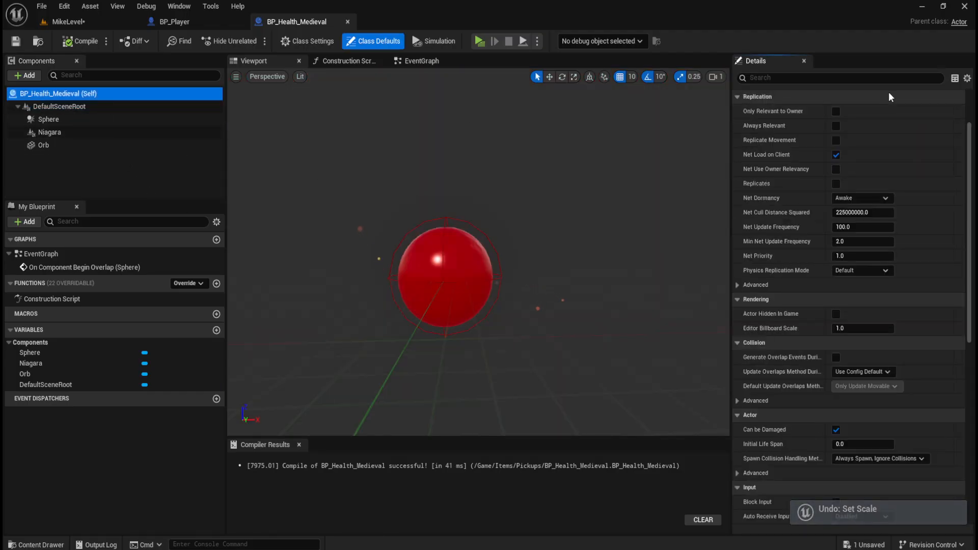
left_click(168, 109)
left_click(846, 112)
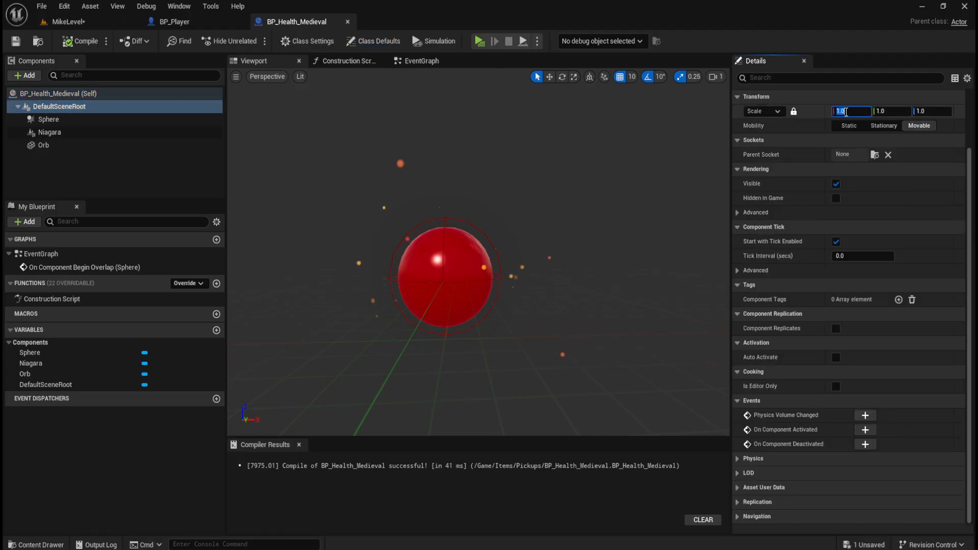
key("Return")
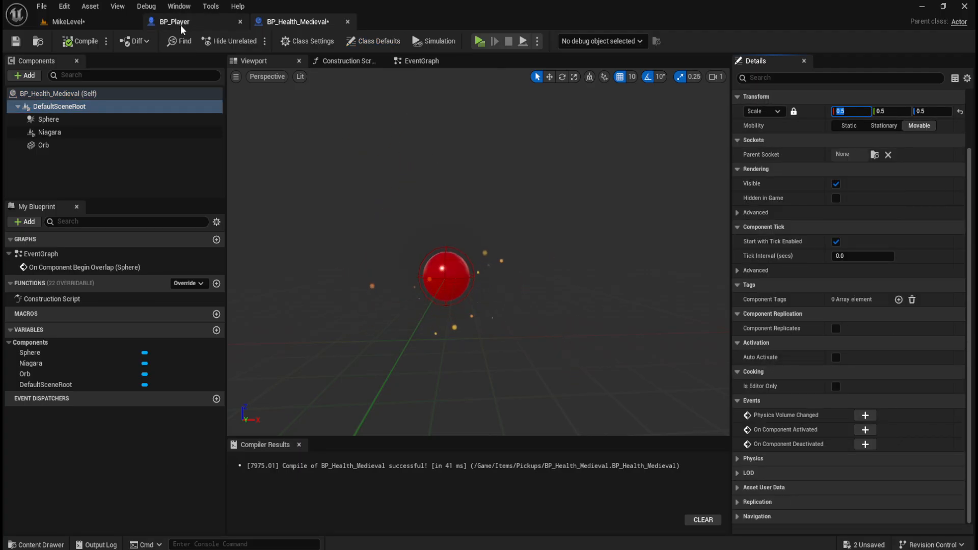
Raise the health pickup in MikeLevel to a Z location of 130 and play-test jumping the player into it
left_click(66, 21)
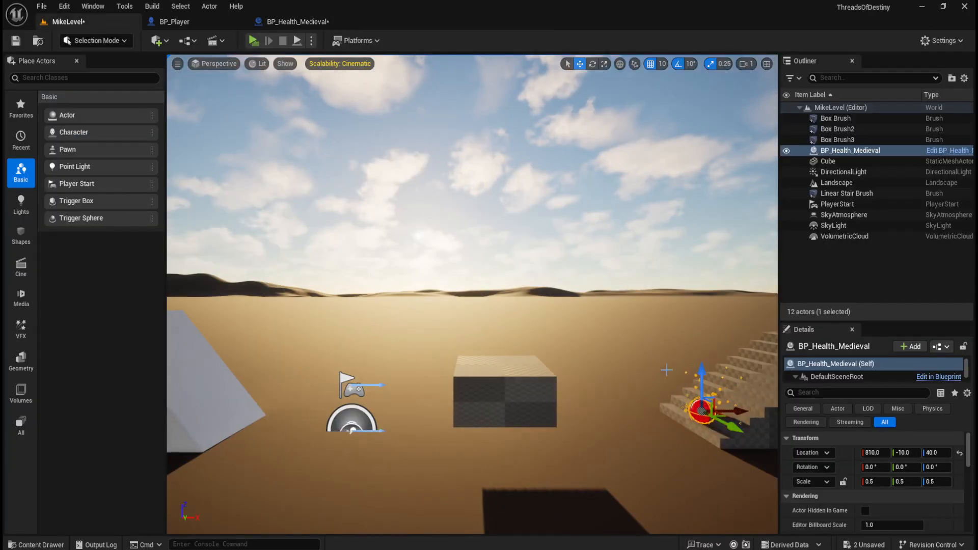
left_click_drag(703, 372, 705, 332)
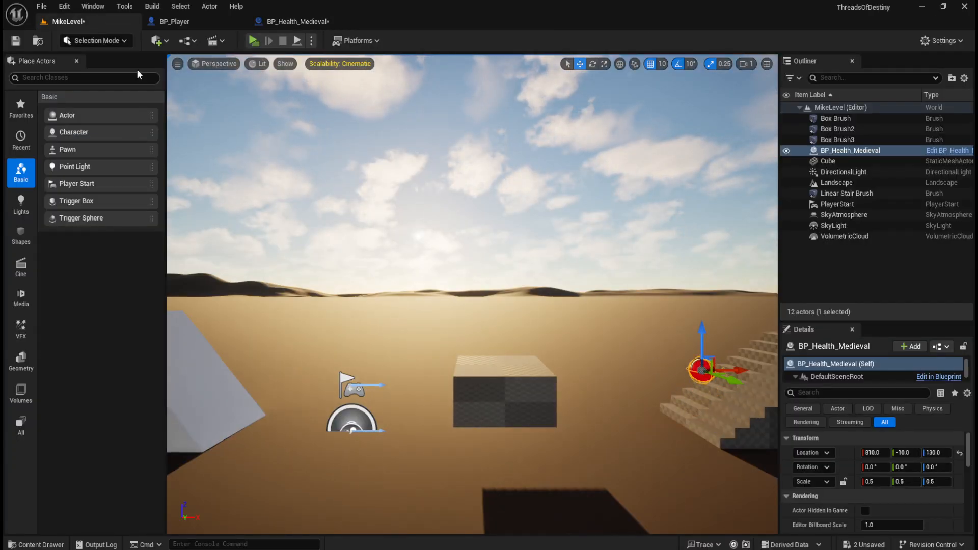
left_click(253, 40)
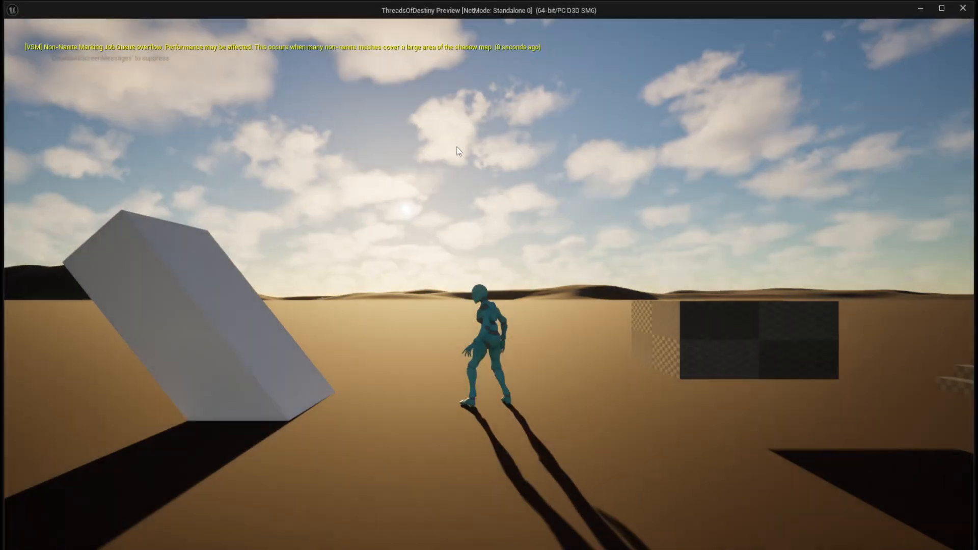
left_click(510, 217)
key("d")
key("space")
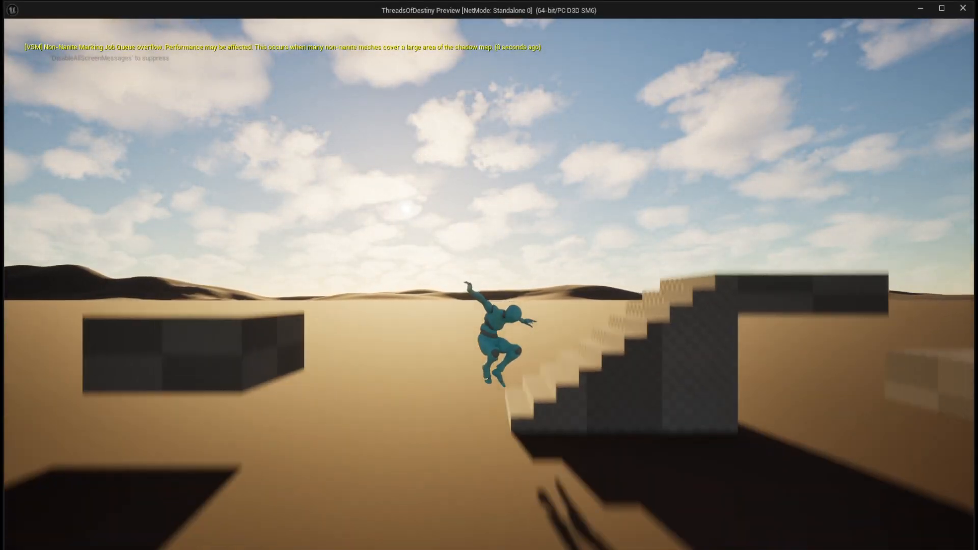
Play-test MikeLevel again, jumping and walking the player up to the floating health pickup, and end the session
key("space")
key("Escape")
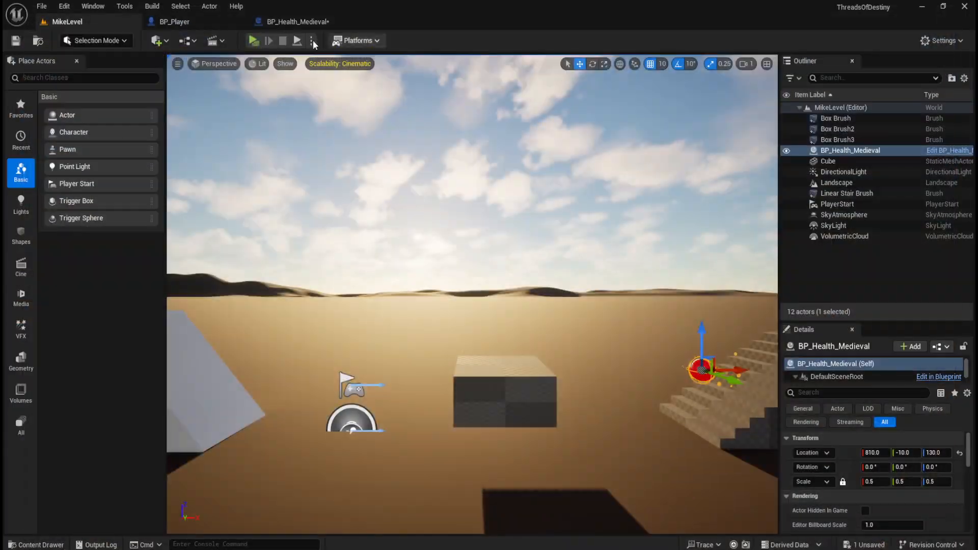
left_click(256, 41)
key("d")
key("space")
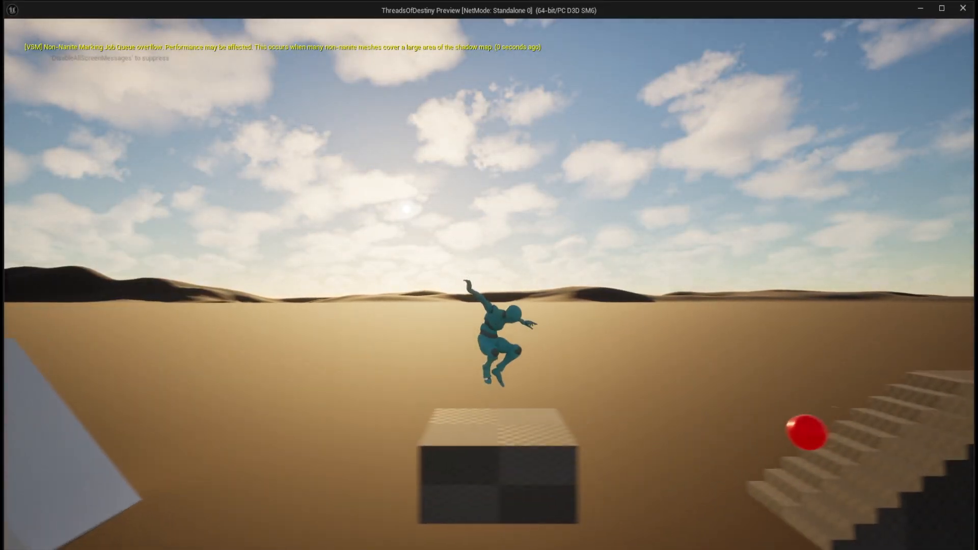
key("d")
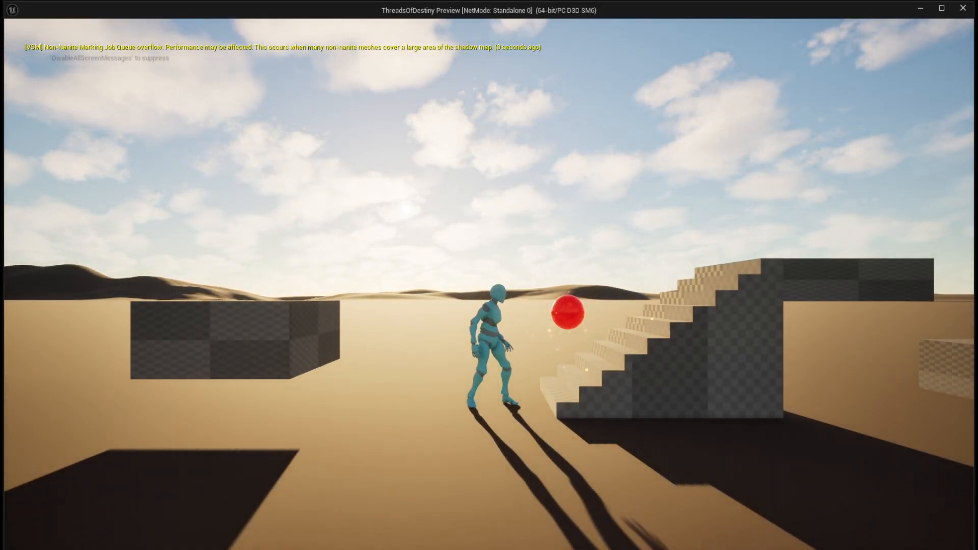
key("a")
key("d")
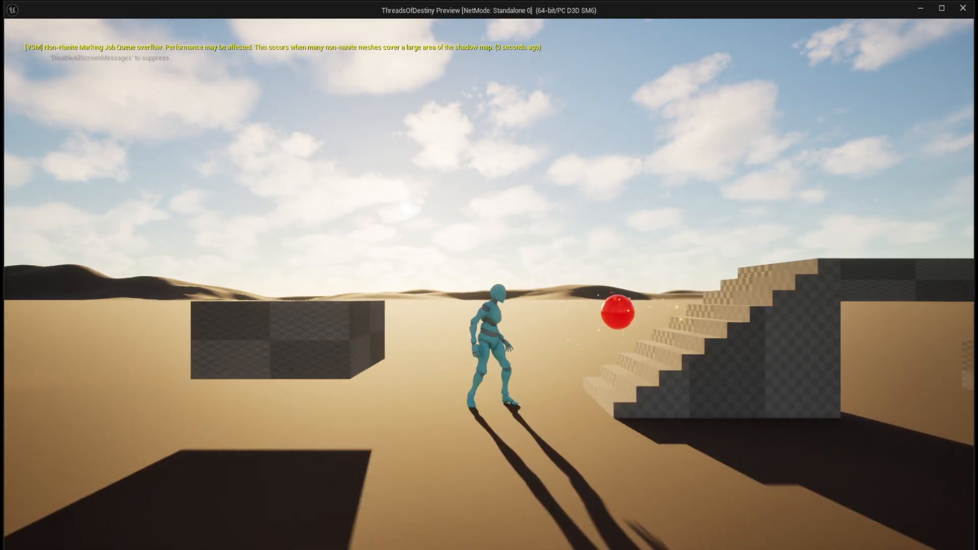
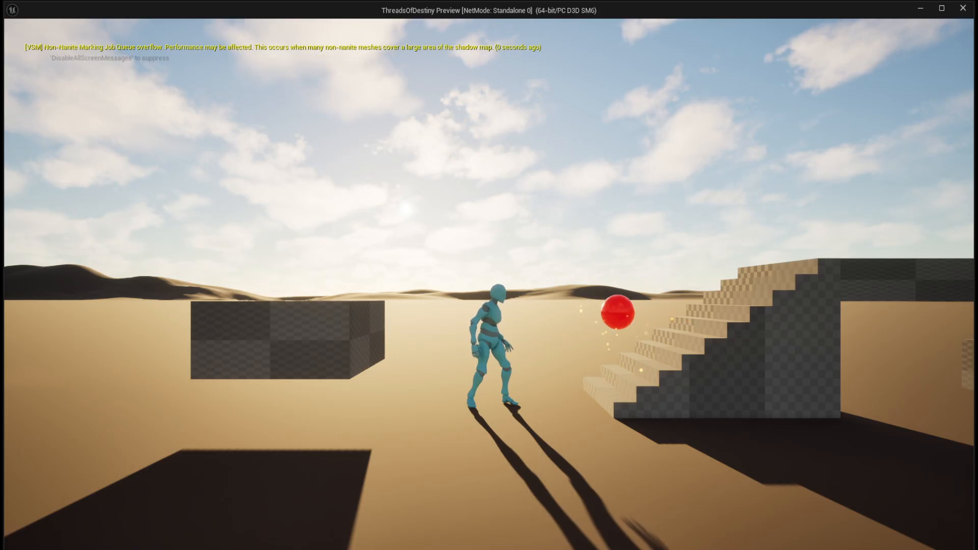
key("Escape")
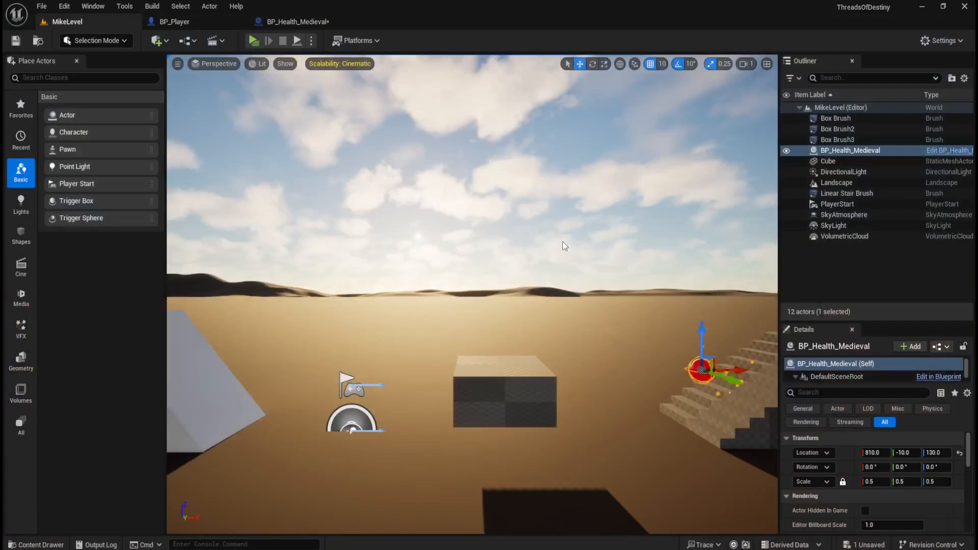
Add an Interp To Movement component to BP_Health_Medieval, then compile and save the blueprint
left_click(298, 22)
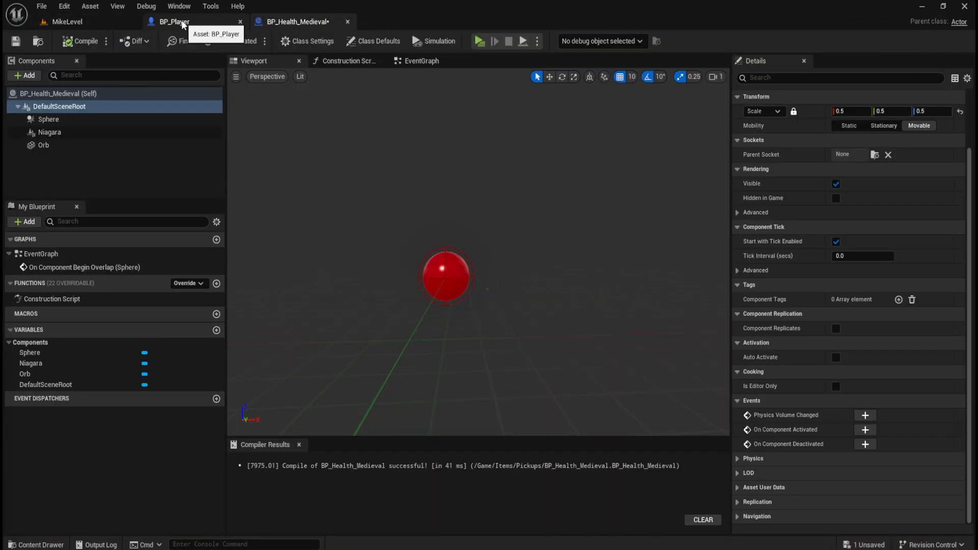
left_click(31, 78)
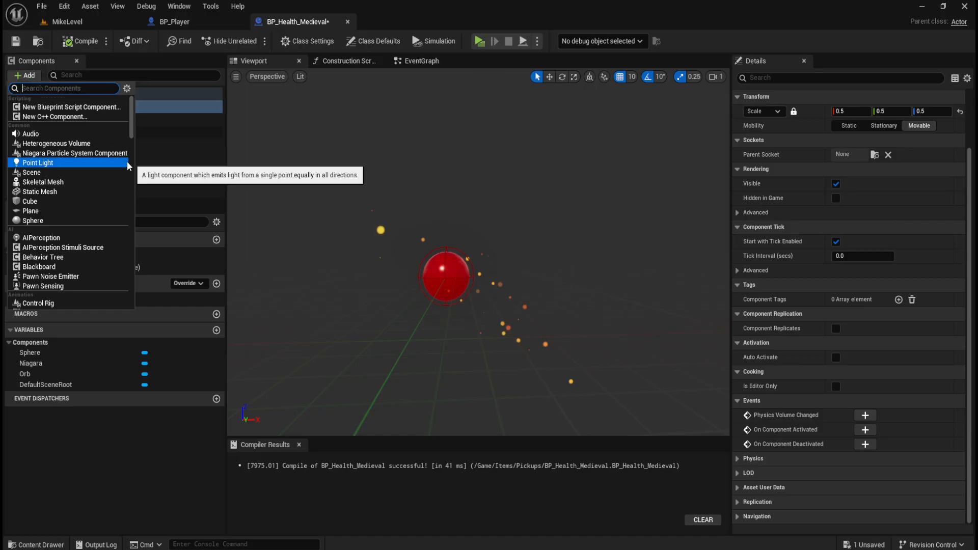
type("in")
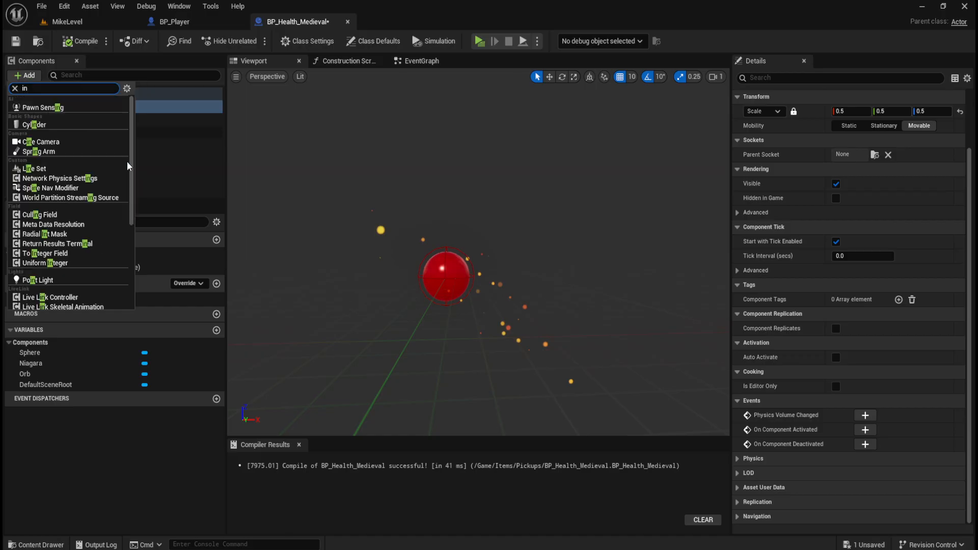
type("ter")
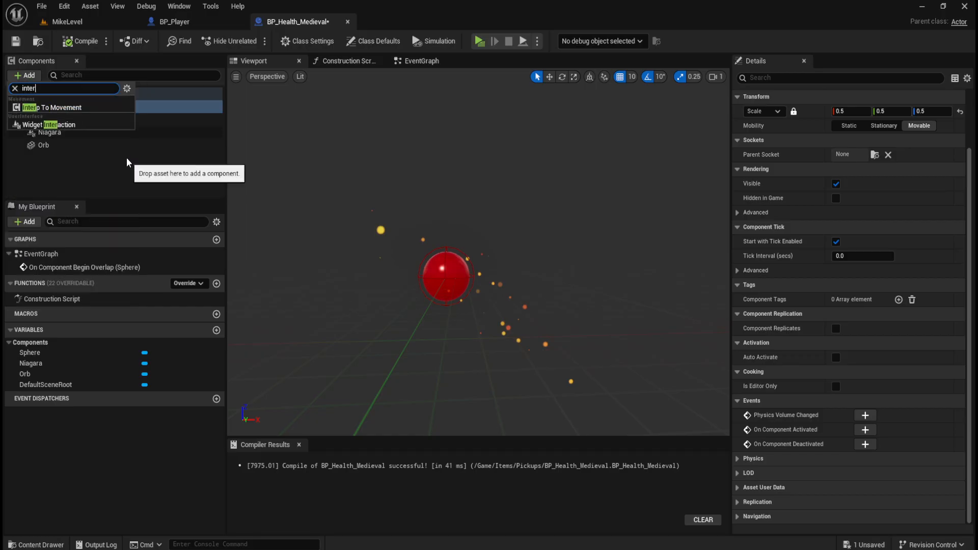
left_click(103, 111)
left_click(67, 182)
left_click(75, 158)
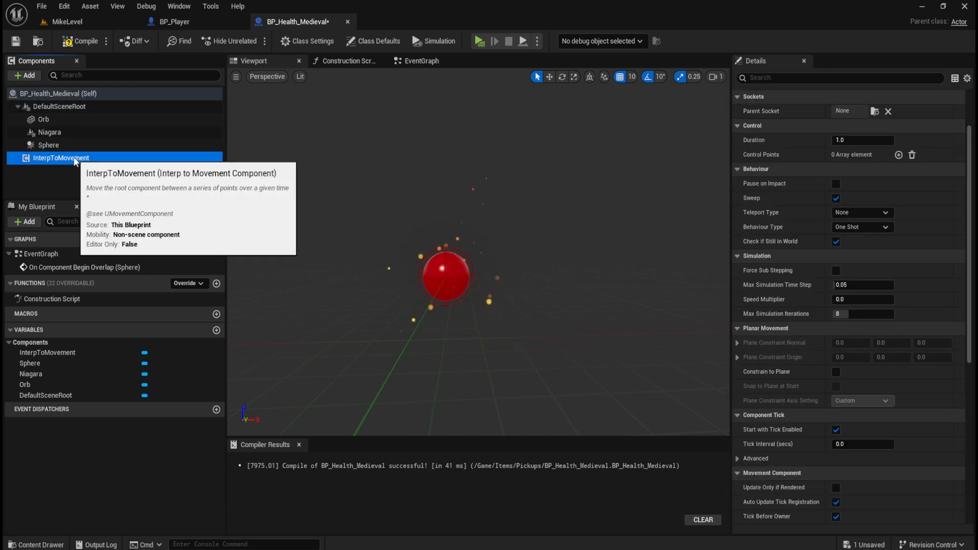
left_click(79, 41)
left_click(15, 42)
Examine the InterpToMovement component's control, behaviour and simulation settings in BP_Health_Medieval
left_click(71, 22)
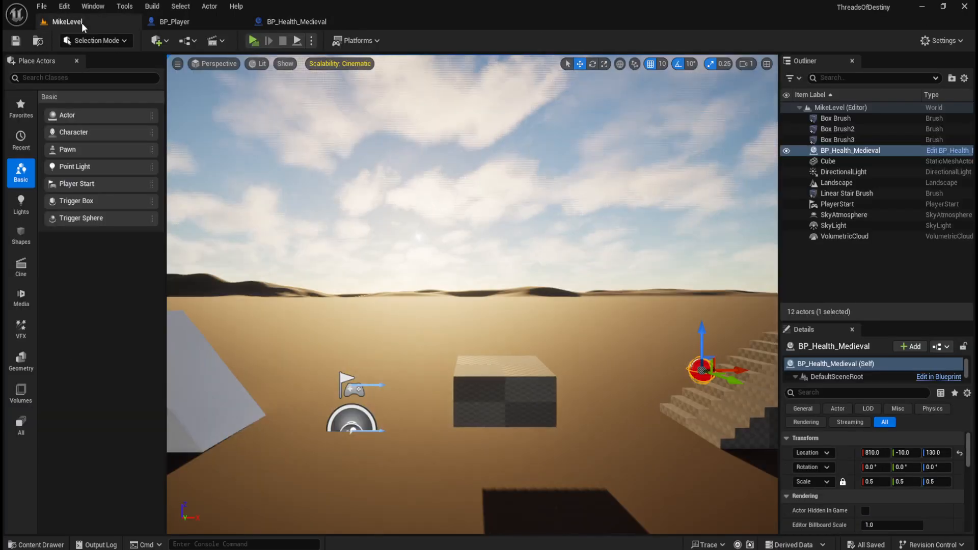
left_click(293, 21)
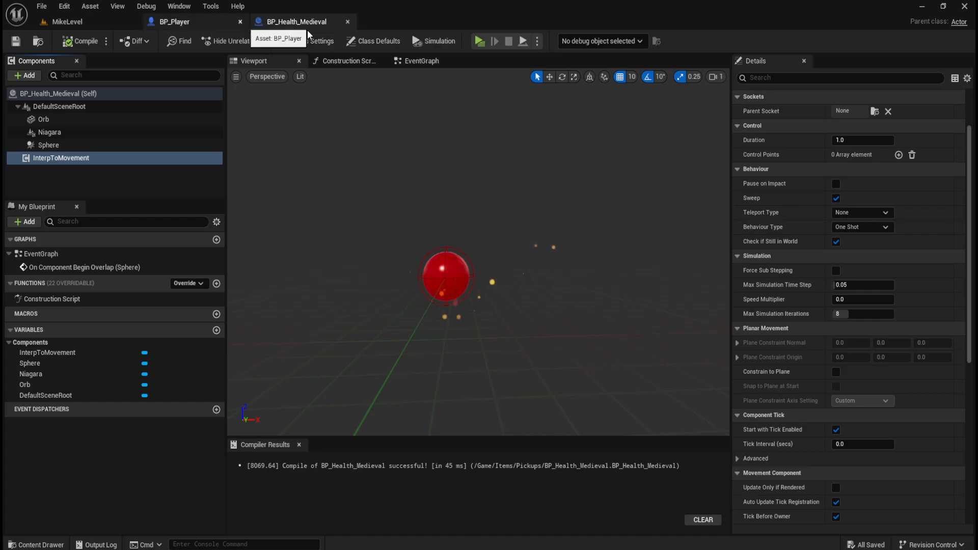
left_click(413, 61)
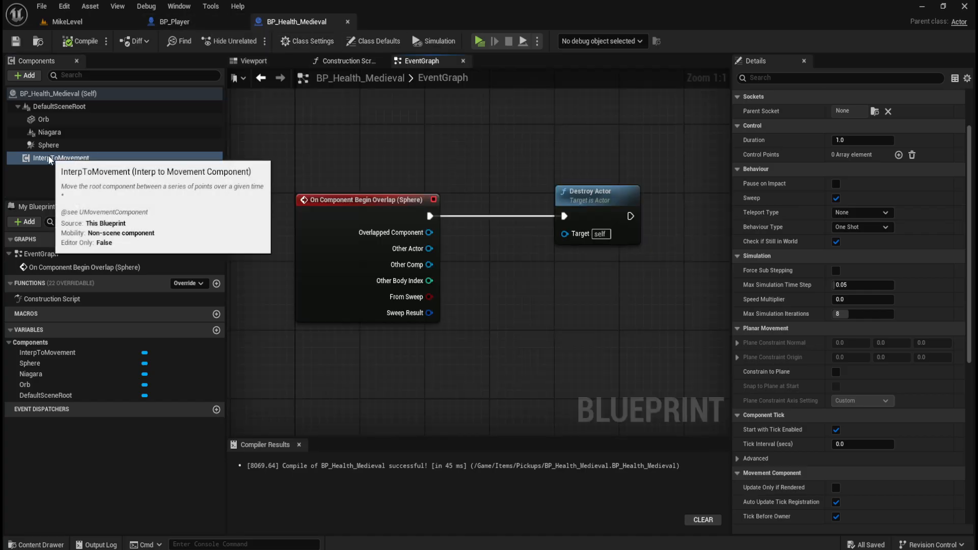
left_click_drag(56, 158, 475, 355)
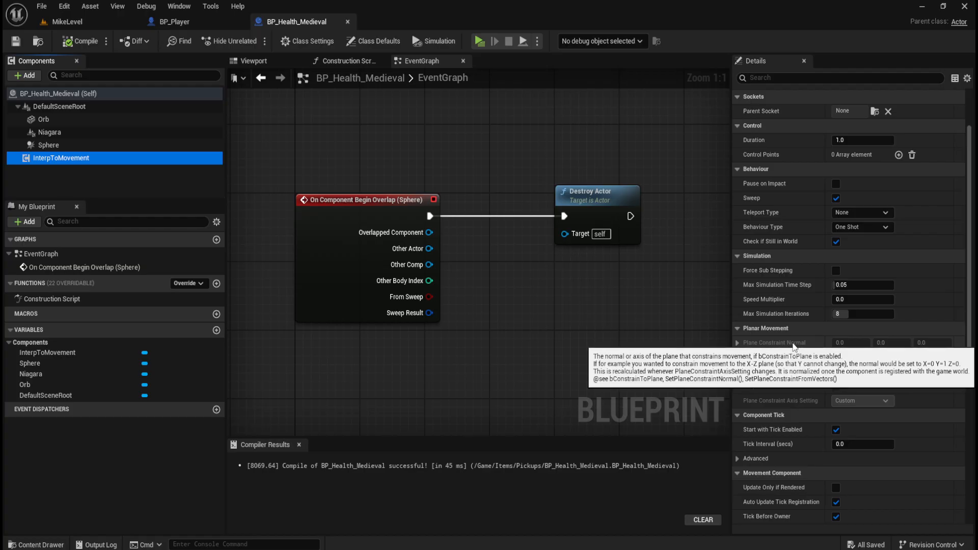
mouse_move(793, 291)
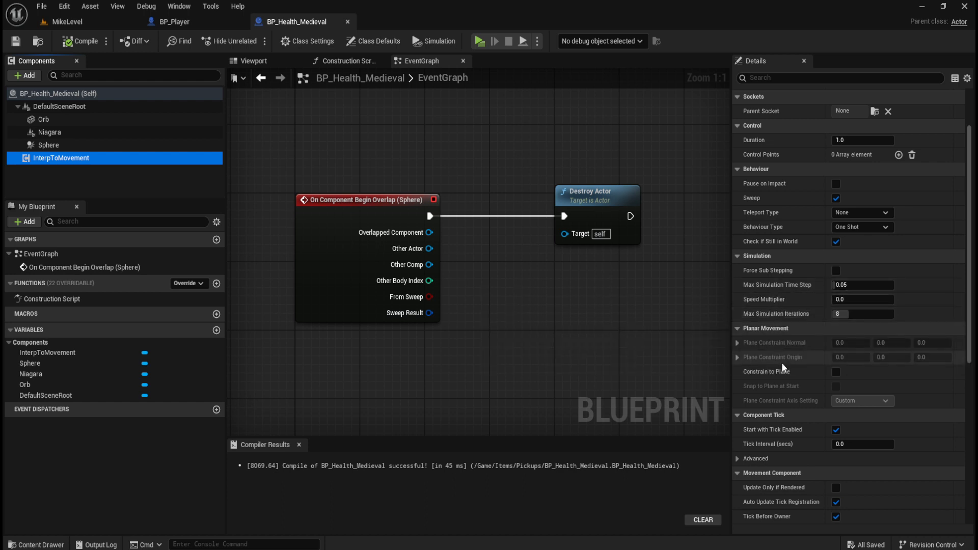
scroll(793, 363, "down", 3)
scroll(801, 352, "up", 5)
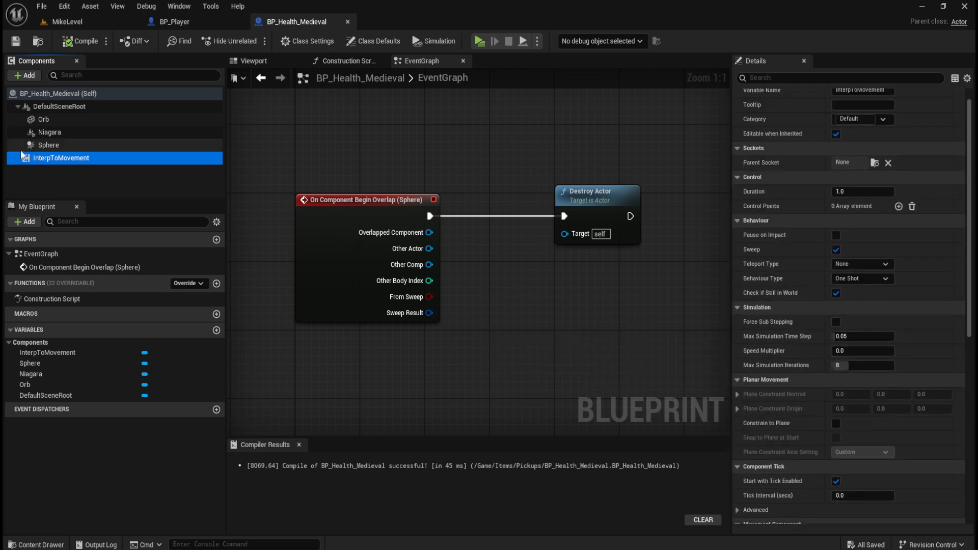
left_click(60, 158)
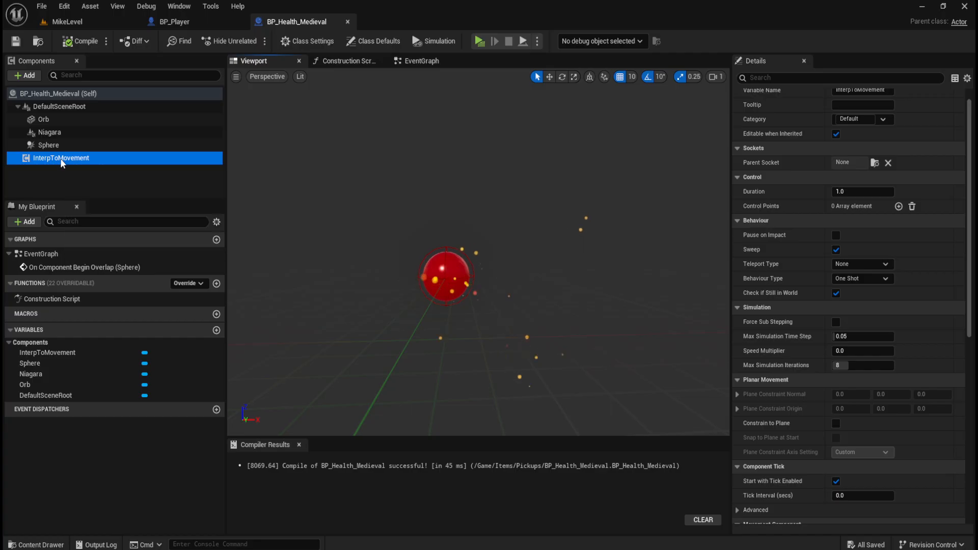
Place a Set InterpToMovement node in the event graph below the sphere's begin-overlap event
left_click(420, 66)
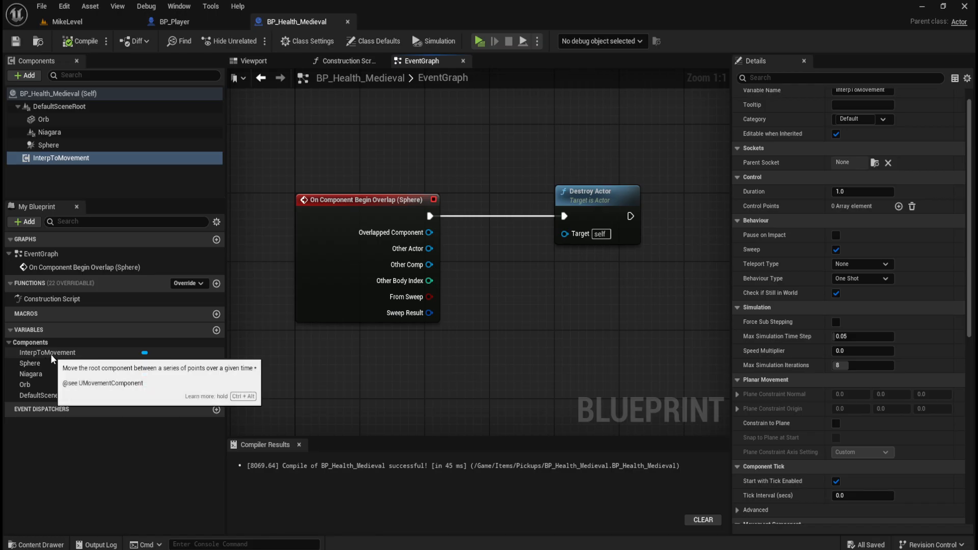
left_click_drag(51, 358, 374, 364)
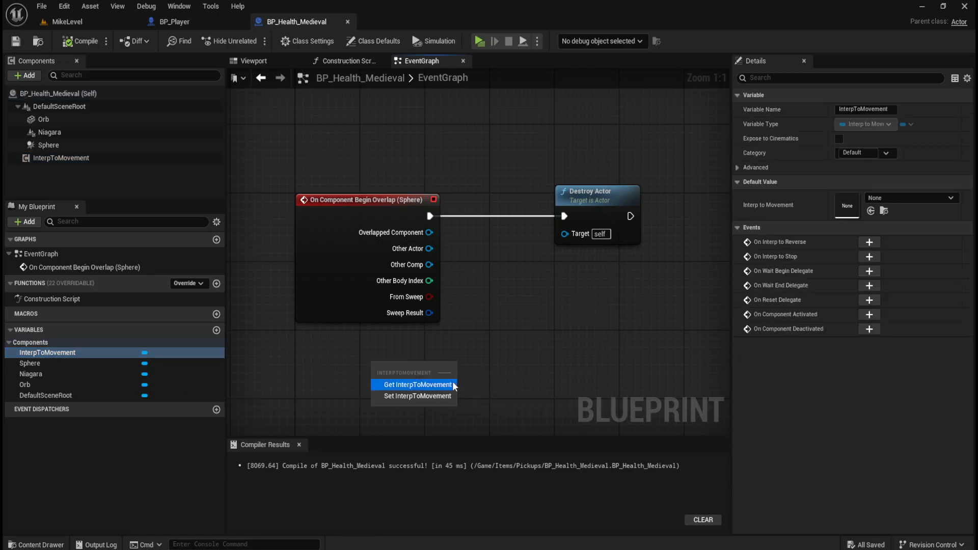
left_click(422, 397)
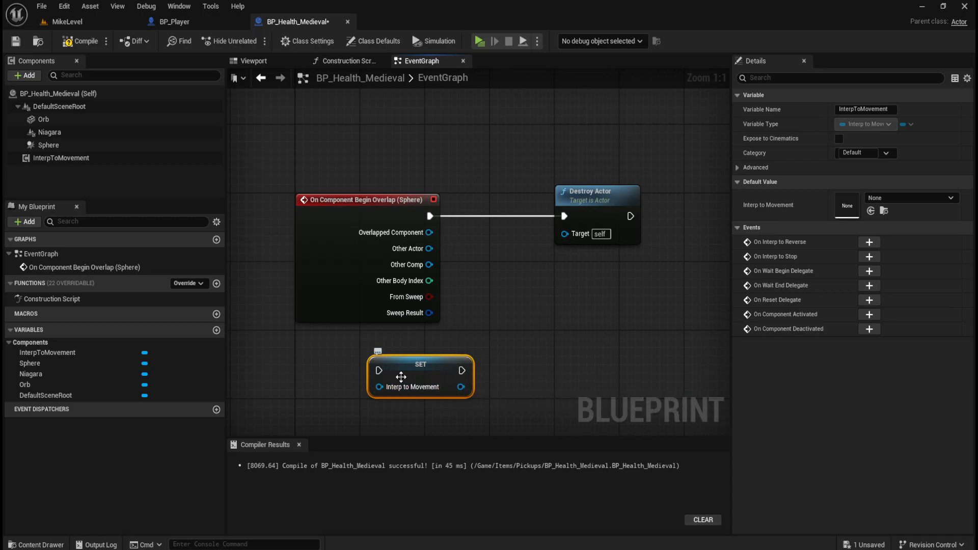
left_click_drag(403, 374, 428, 374)
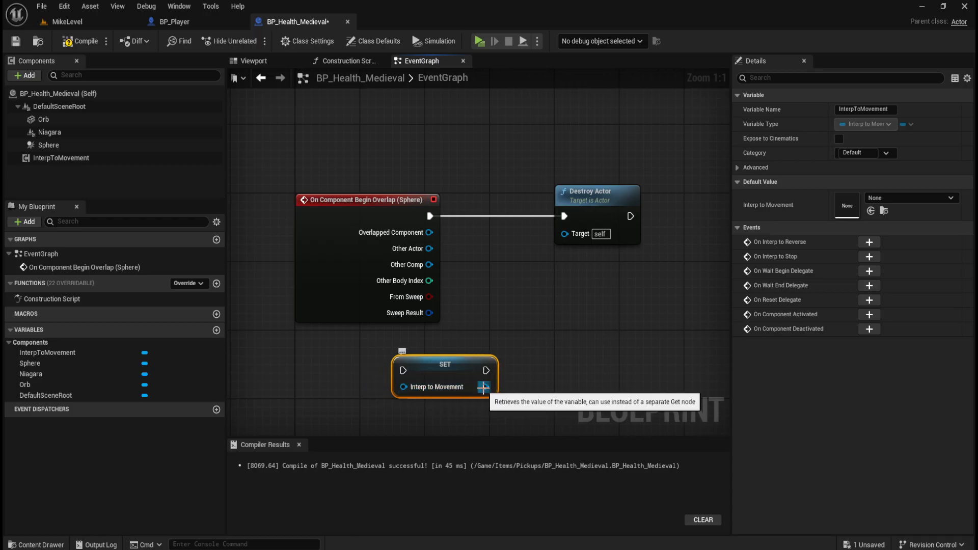
left_click_drag(485, 386, 544, 386)
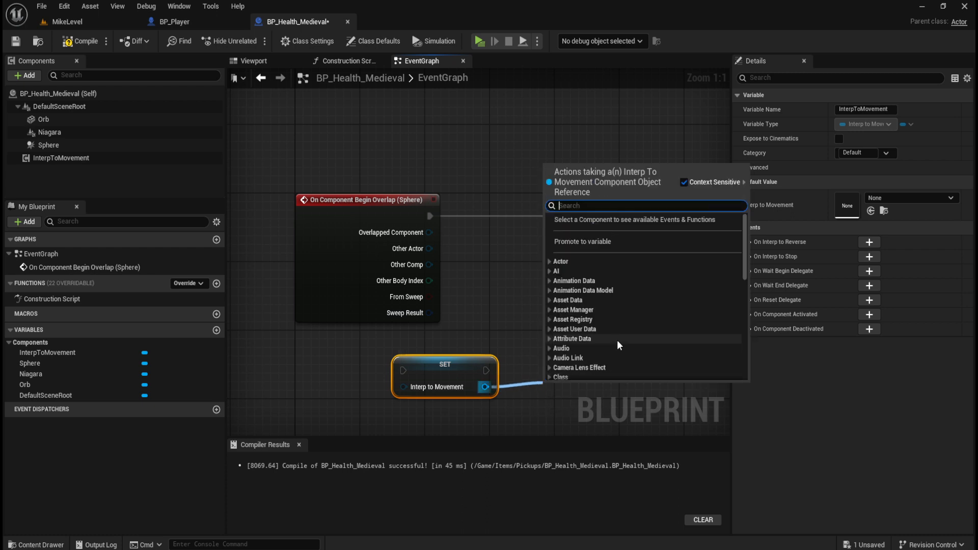
scroll(628, 337, "down", 1)
scroll(637, 332, "down", 10)
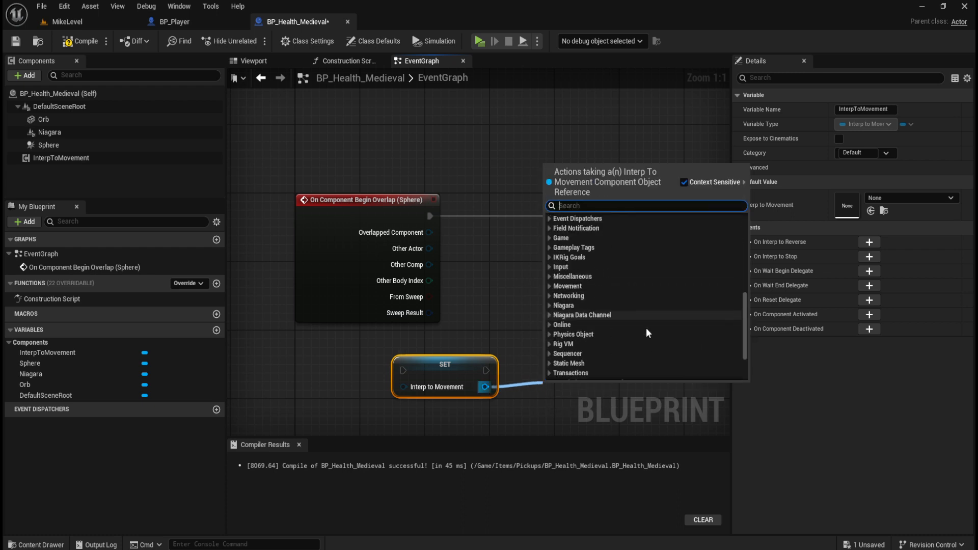
scroll(648, 330, "up", 15)
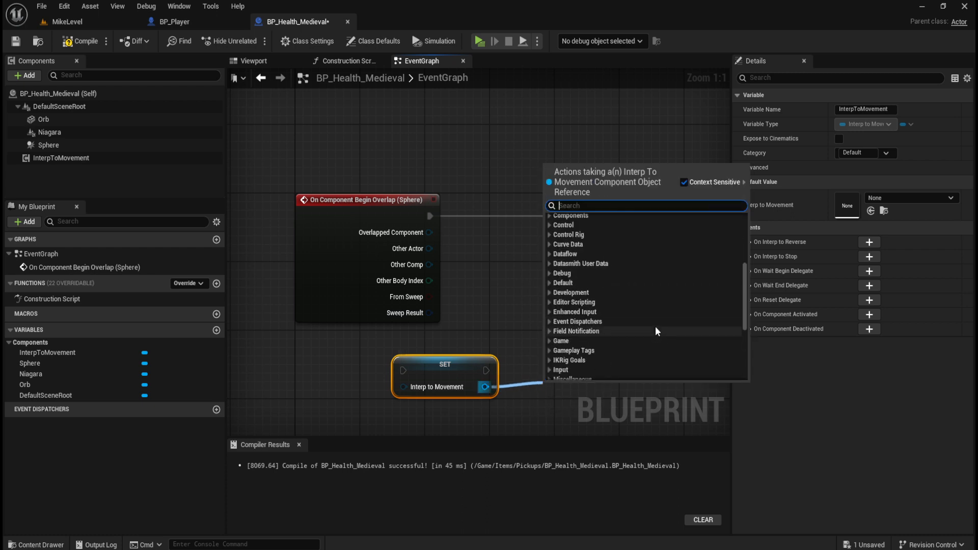
key("Escape")
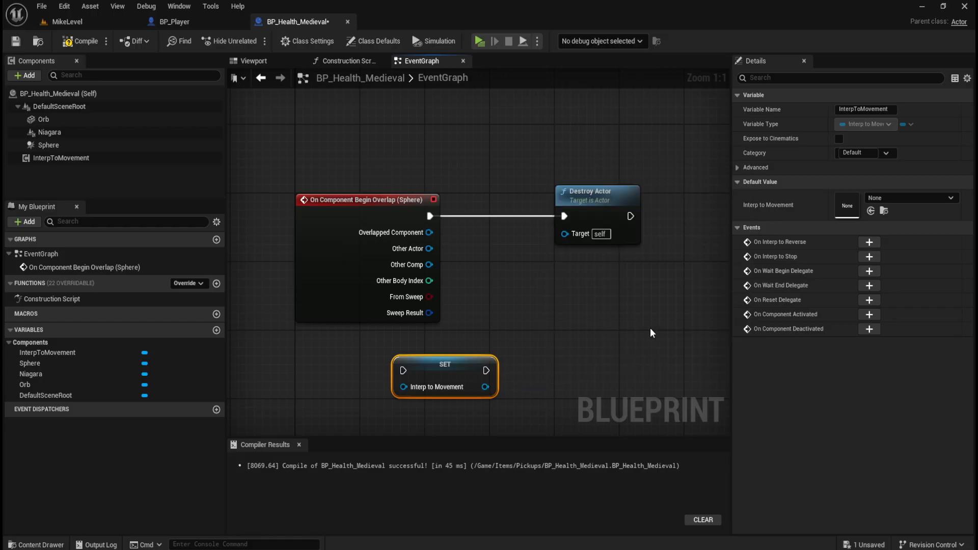
left_click(580, 331)
left_click_drag(532, 351, 491, 378)
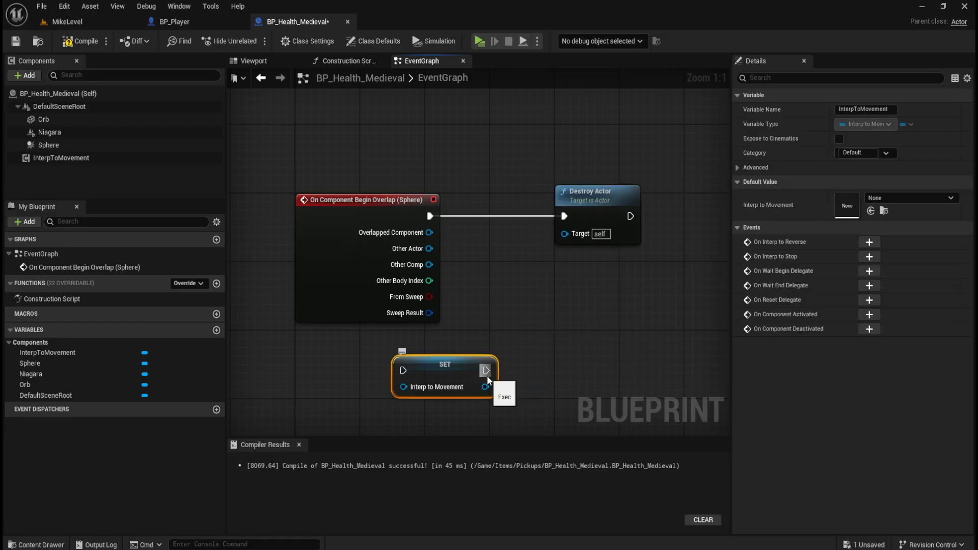
Delete the Set Interp to Movement node from the event graph, and compile and save the blueprint
left_click(61, 158)
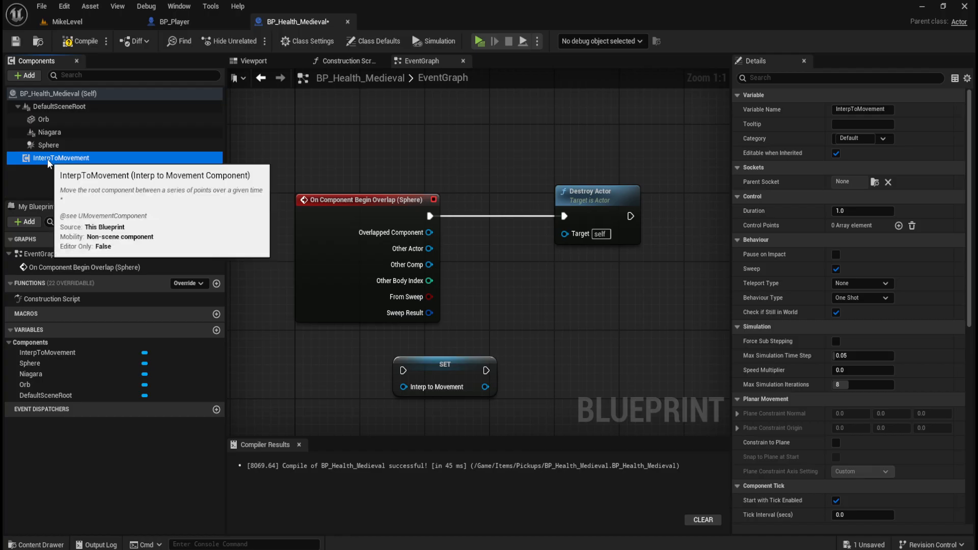
left_click_drag(359, 346, 497, 383)
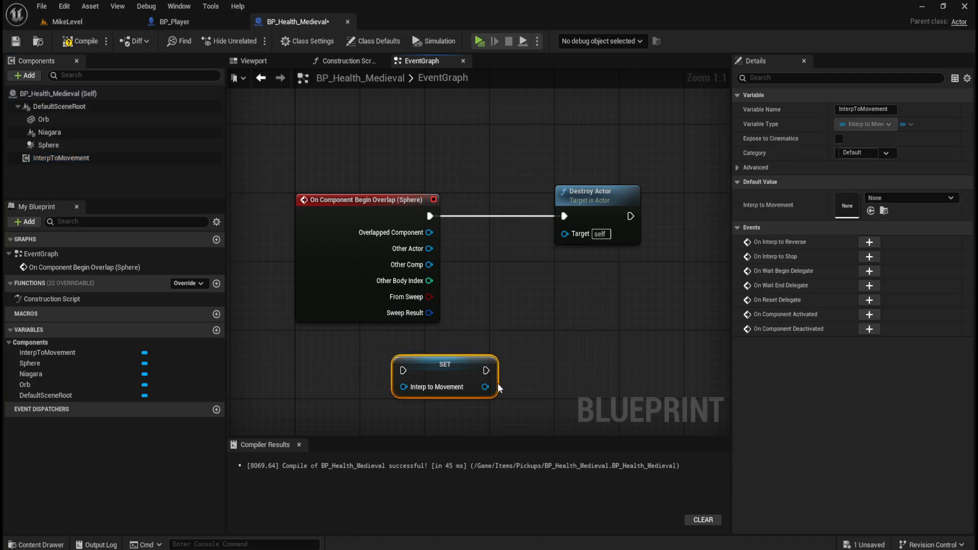
key("Delete")
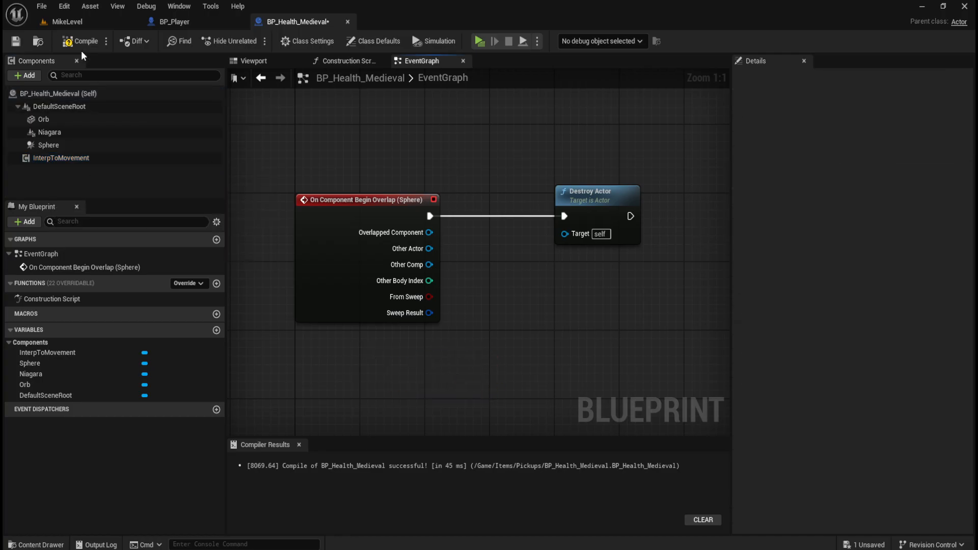
left_click(17, 42)
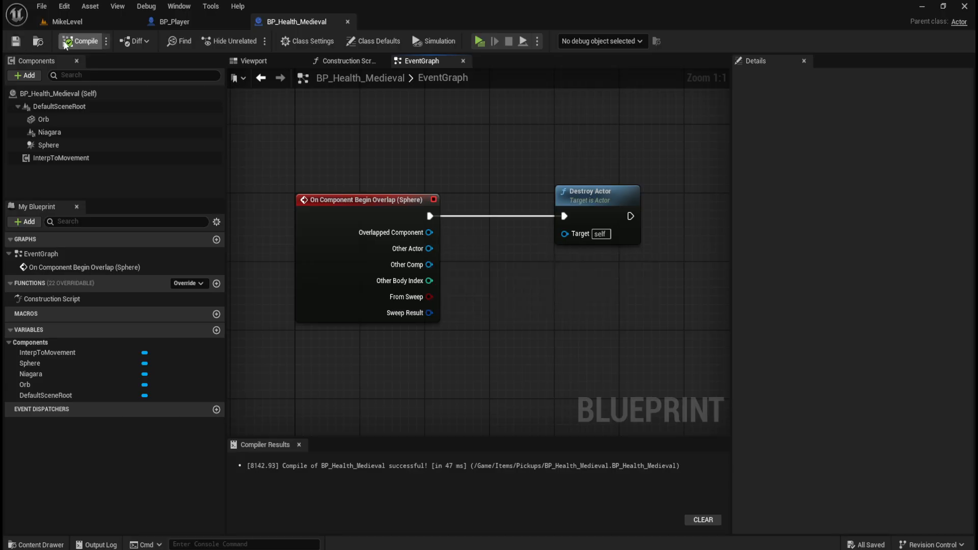
left_click(92, 22)
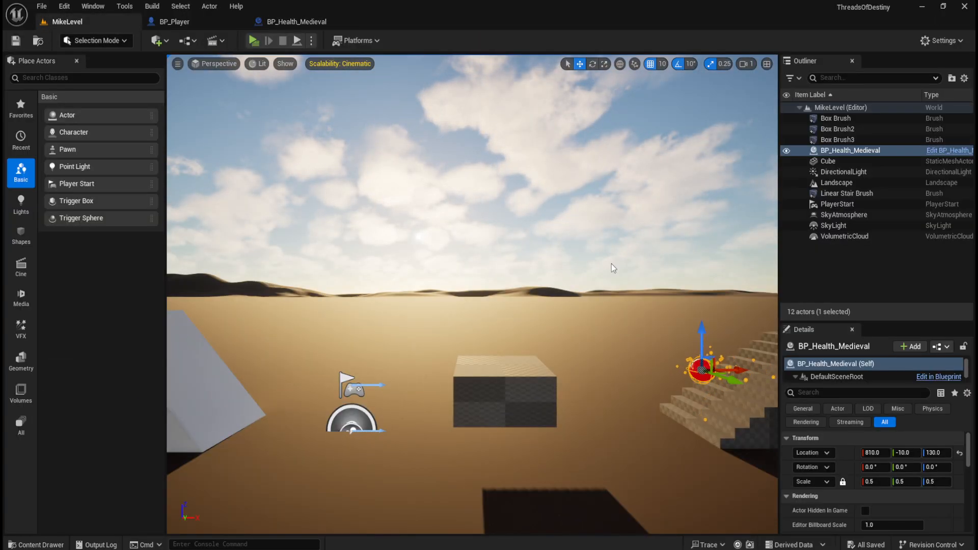
scroll(678, 265, "up", 1)
key("d")
right_click_drag(678, 264, 677, 265)
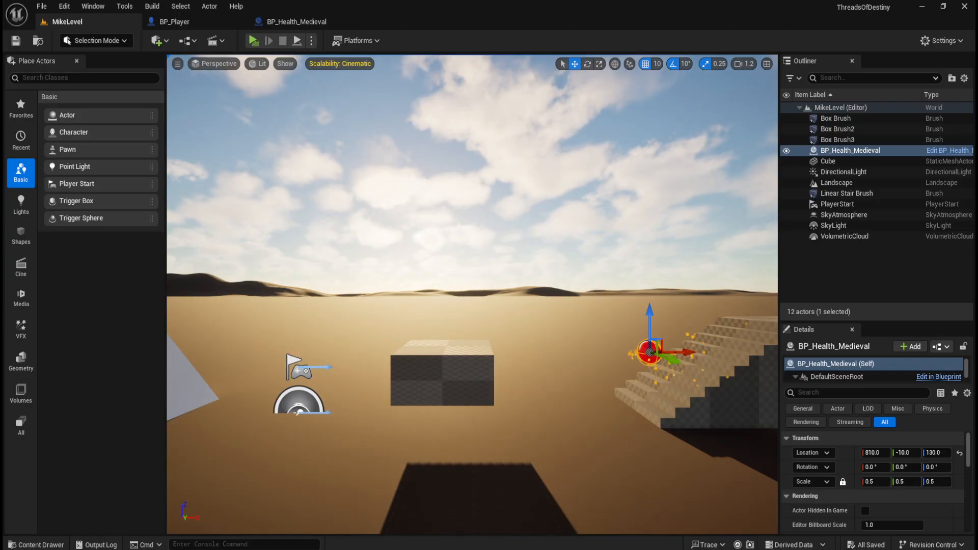
Delete the InterpToMovement component from the BP_Health_Medieval blueprint
left_click(285, 21)
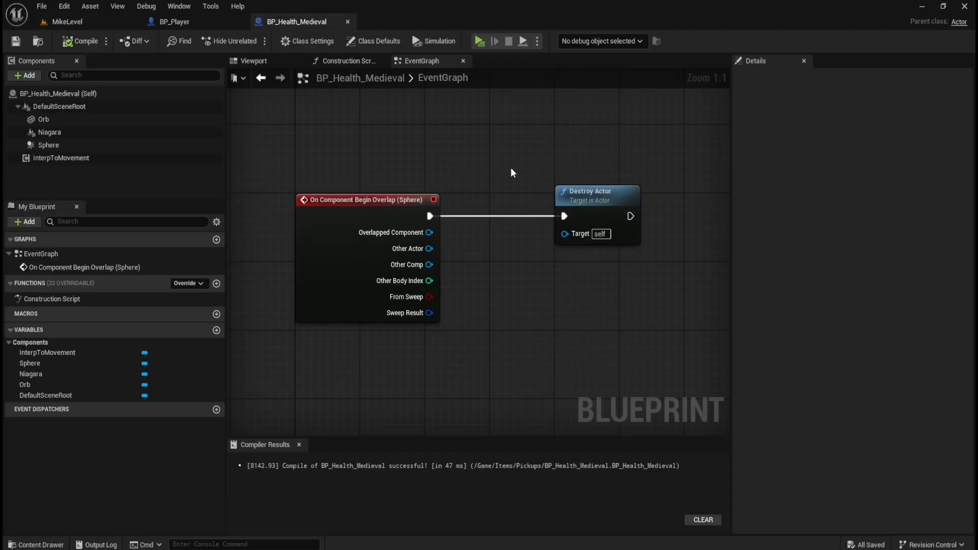
left_click(76, 158)
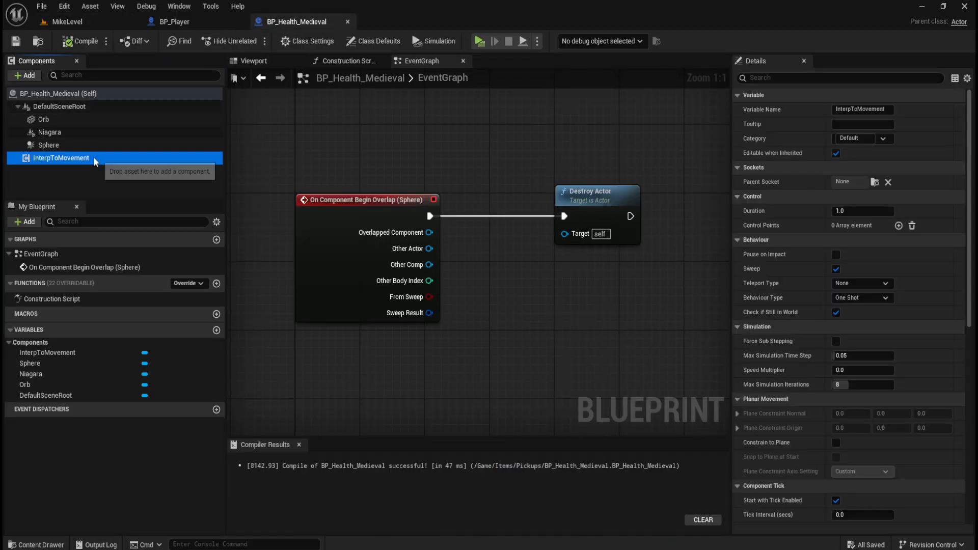
key("Delete")
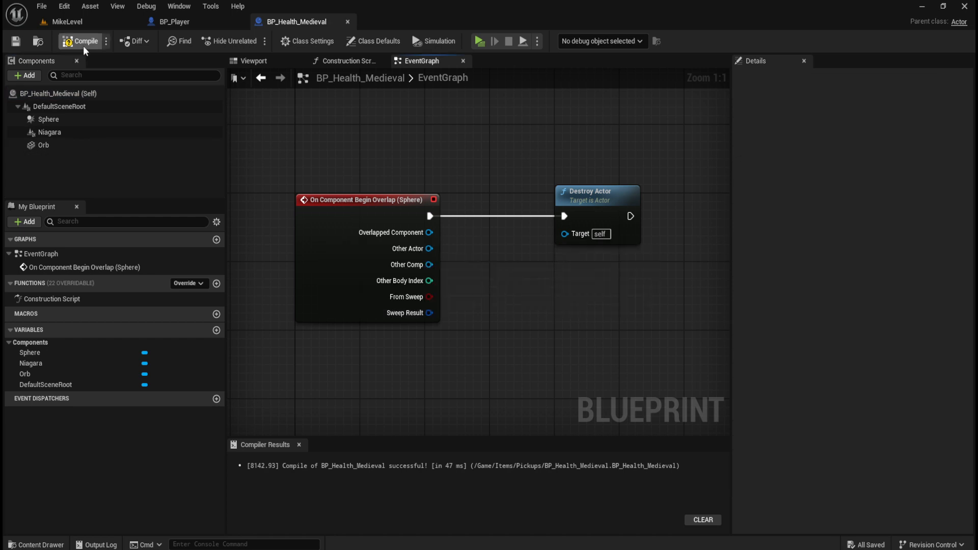
Check BP_HealthComponent in BP_Player, and move the Destroy Actor node farther from the overlap event in BP_Health_Medieval
left_click(197, 20)
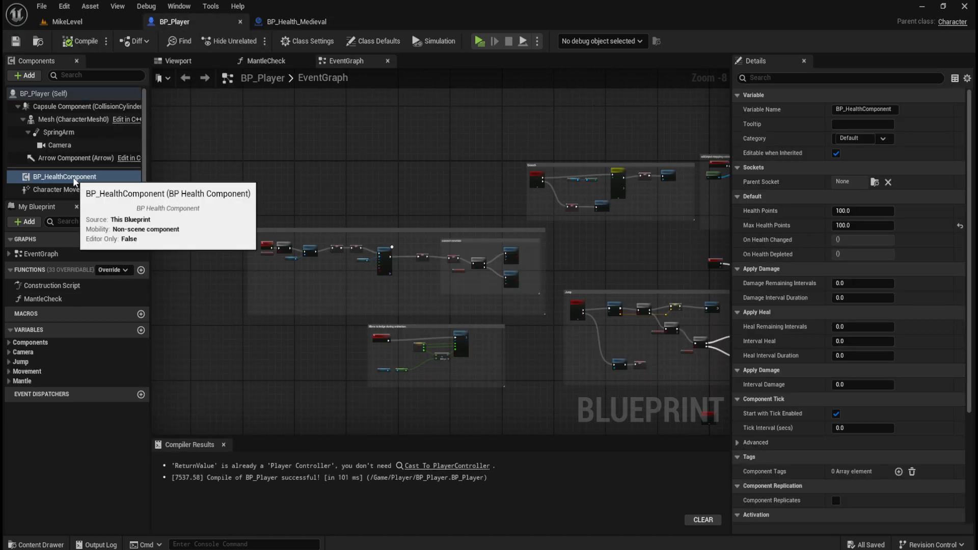
left_click(298, 22)
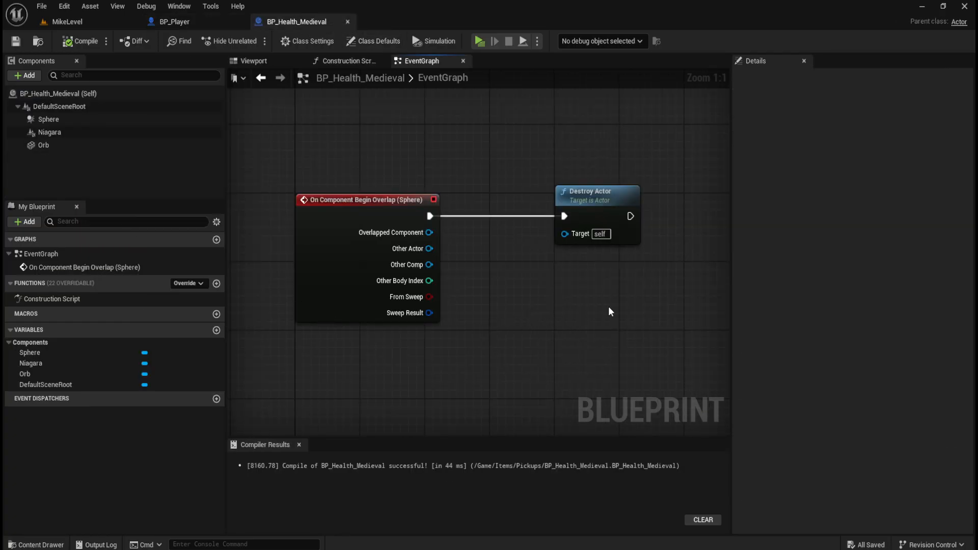
right_click_drag(611, 311, 575, 326)
scroll(517, 331, "down", 1)
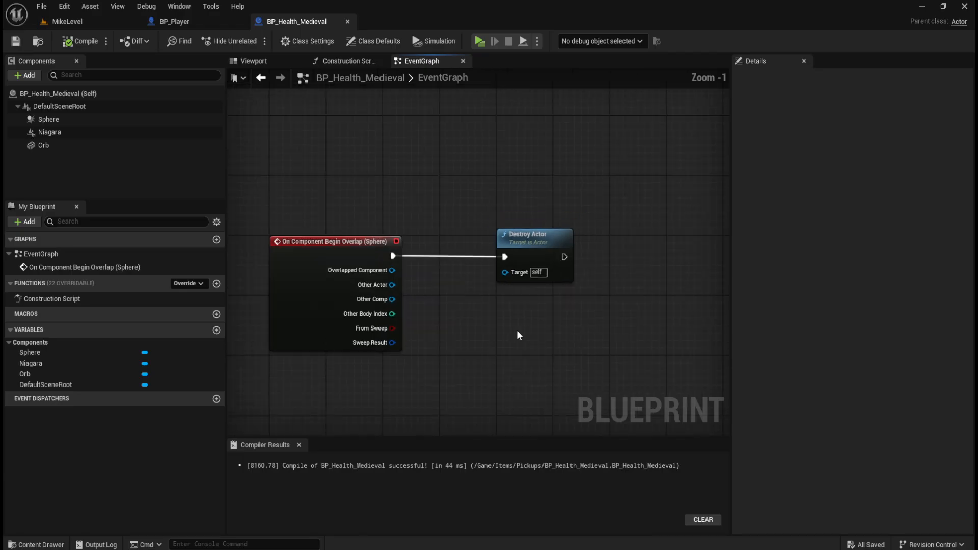
scroll(519, 331, "up", 1)
left_click_drag(564, 224, 668, 224)
left_click(488, 295)
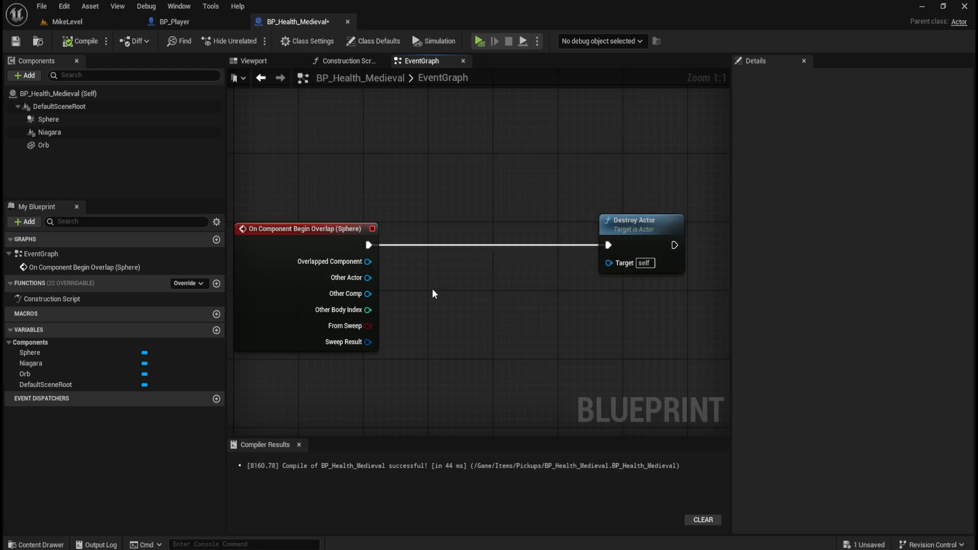
Disconnect Destroy Actor from the sphere's Begin Overlap event and add a Branch node aligned with and executed by the event
right_click(369, 245)
left_click(608, 245)
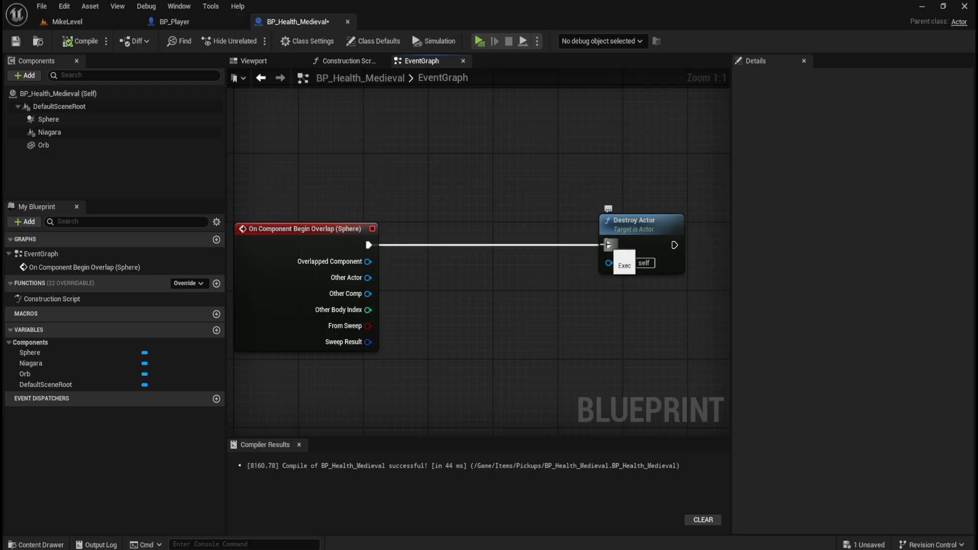
left_click(608, 245, "alt")
left_click_drag(373, 247, 467, 246)
type("if")
key("Return")
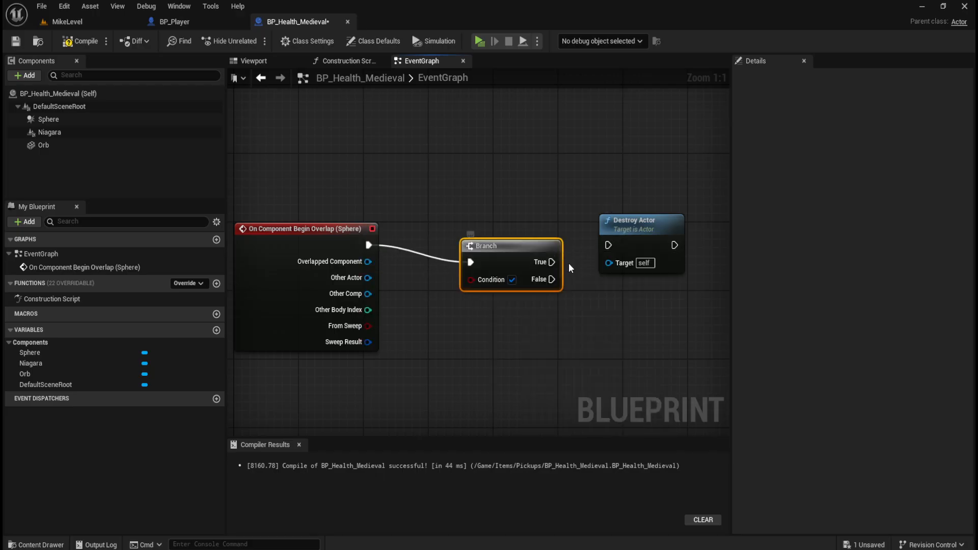
left_click_drag(536, 247, 552, 229)
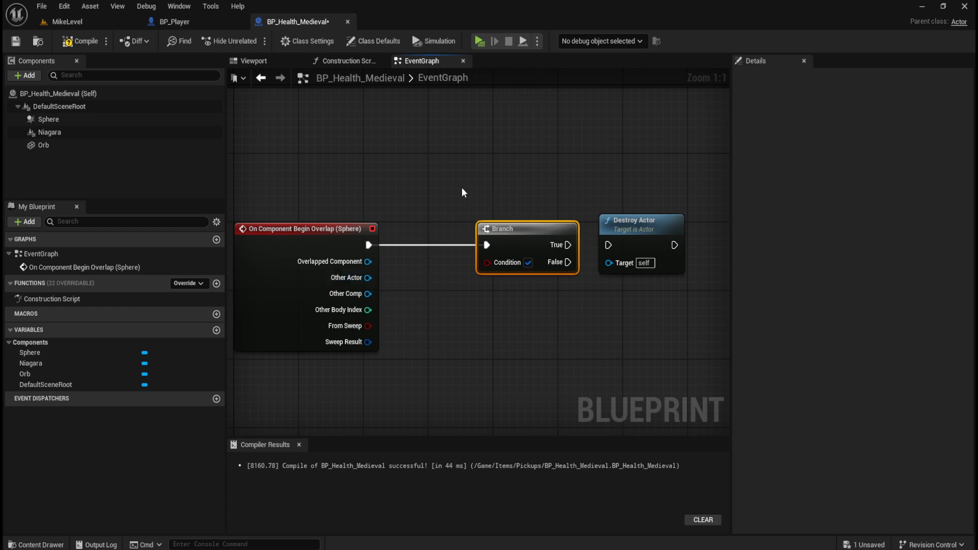
Widen the graph area and move the Branch and Destroy Actor nodes together farther from the overlap event
scroll(460, 186, "down", 1)
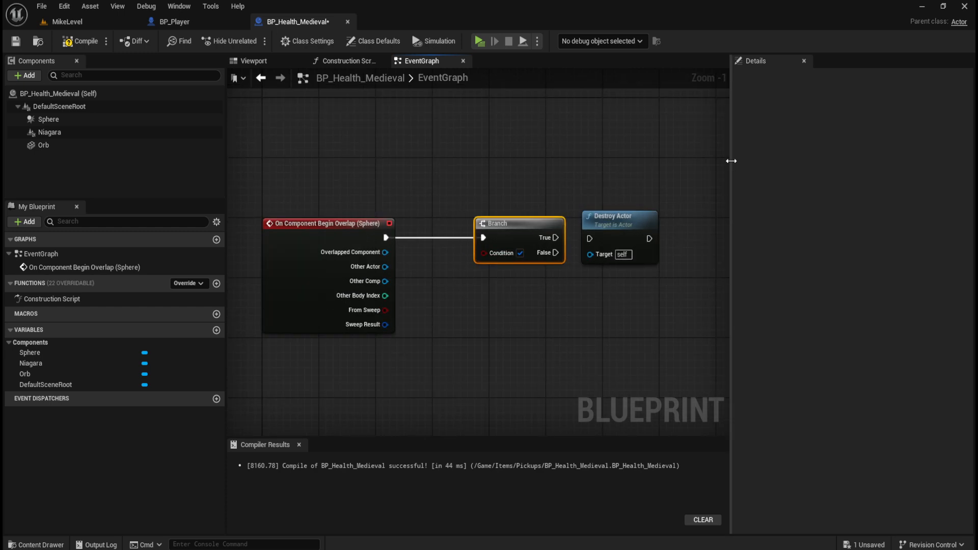
left_click_drag(729, 159, 892, 164)
left_click_drag(484, 165, 798, 224)
left_click(542, 280)
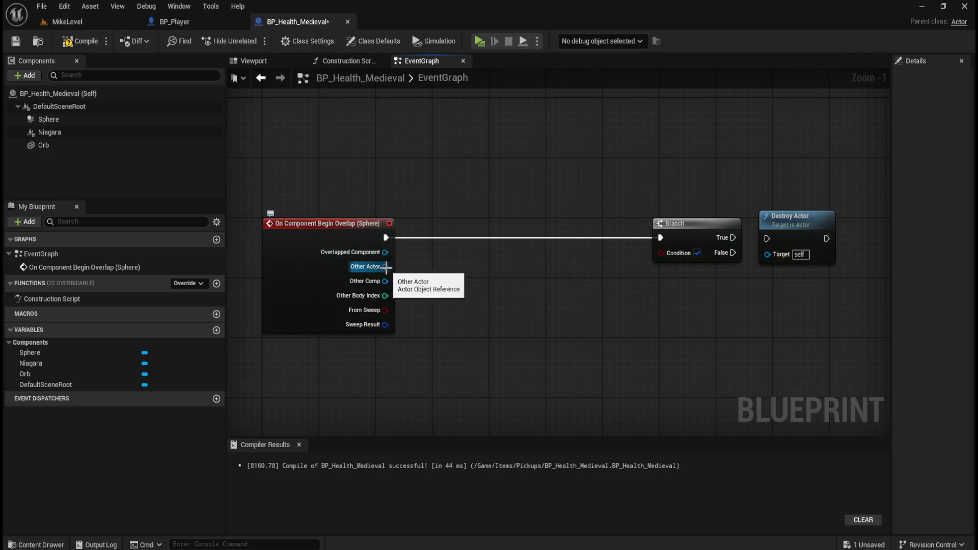
Add a Cast To BP_Player node that takes the overlap event's Other Actor as its object
left_click_drag(386, 267, 429, 279)
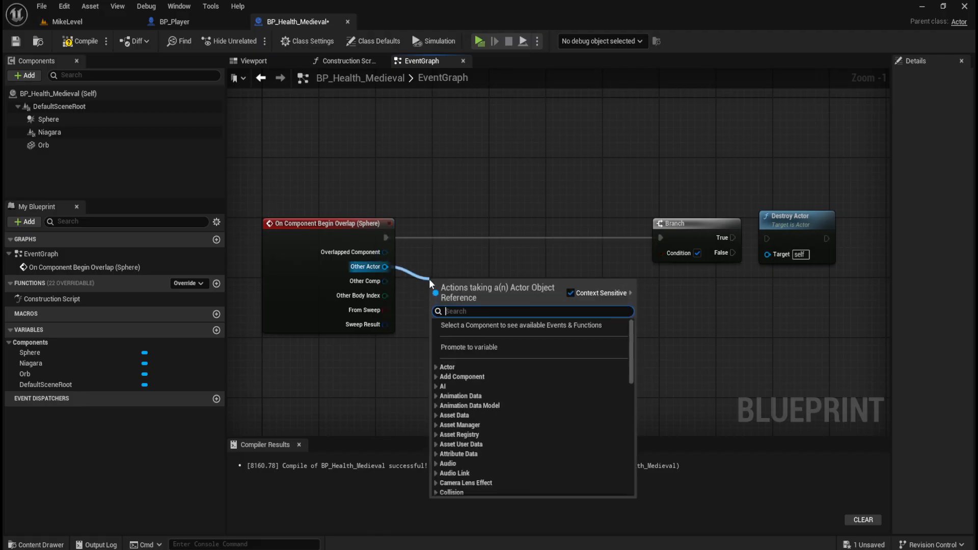
type("player cont")
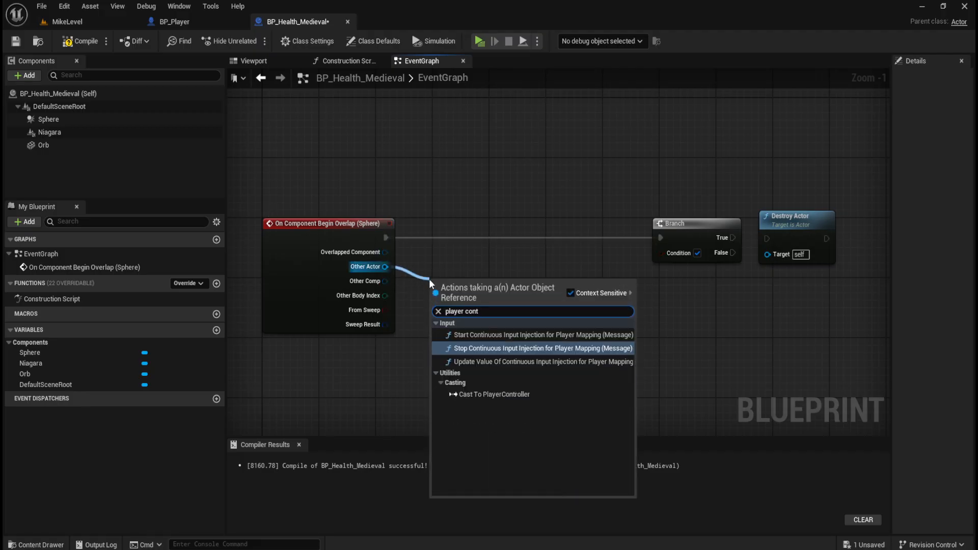
key("ctrl+a")
type("pawn")
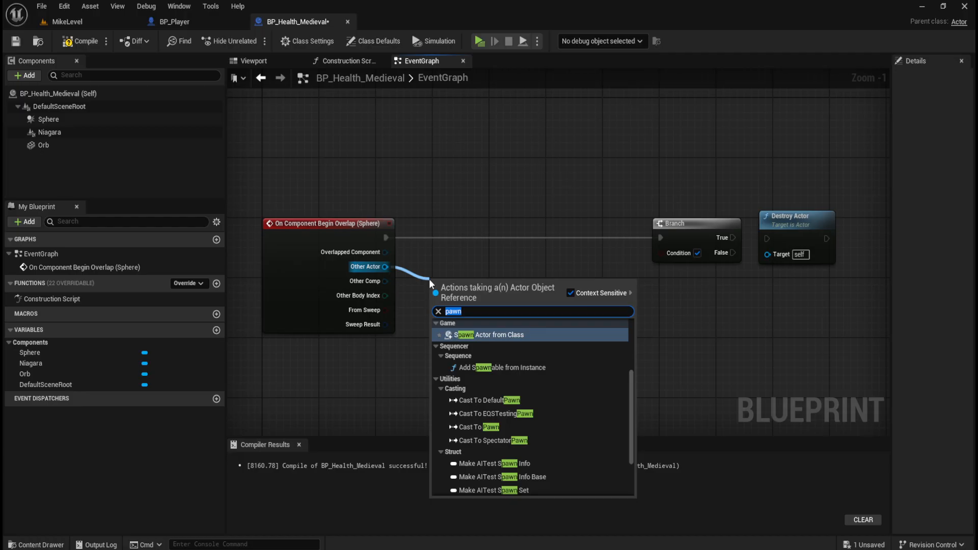
type("player")
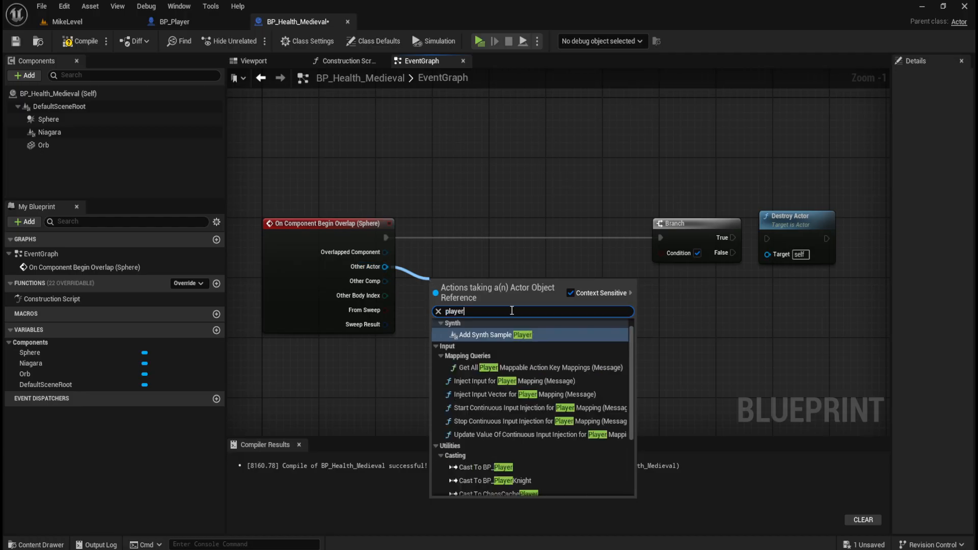
scroll(601, 417, "down", 5)
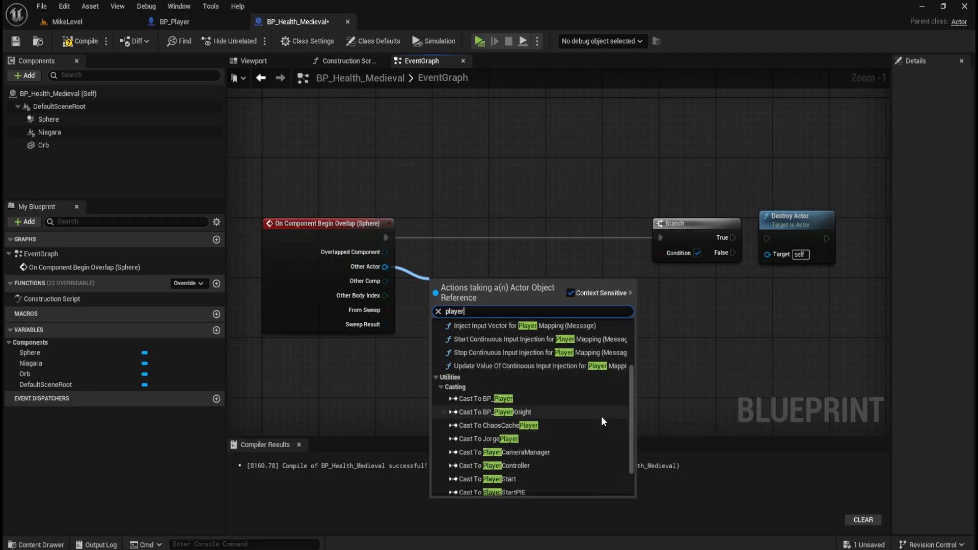
scroll(599, 413, "up", 3)
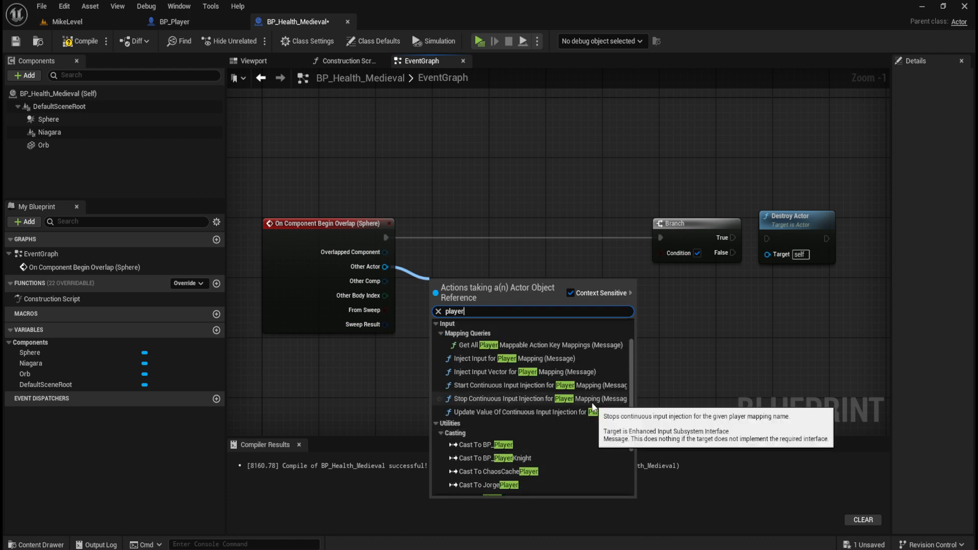
scroll(593, 410, "down", 1)
scroll(504, 405, "up", 5)
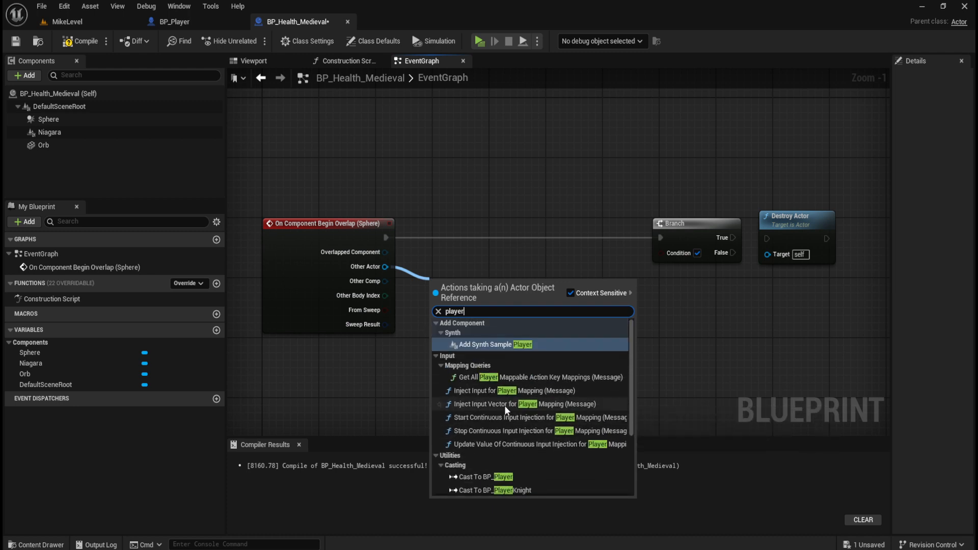
scroll(511, 404, "down", 4)
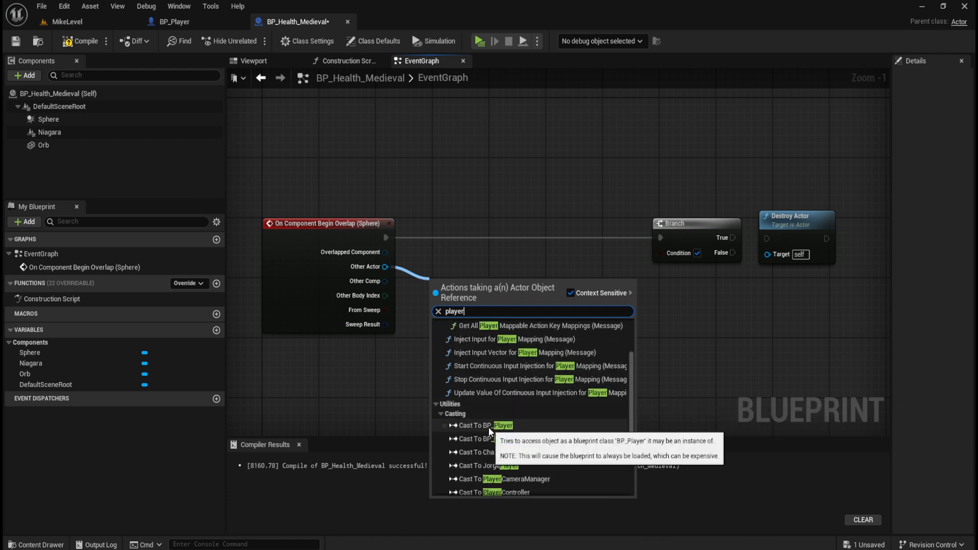
left_click(488, 426)
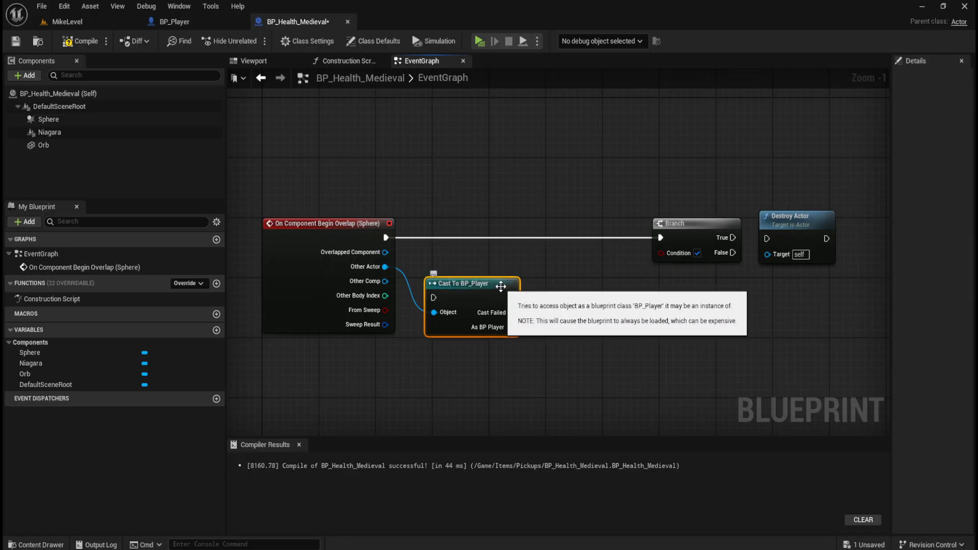
Align the Cast To BP_Player node beside the overlap event and connect the event's execution to it
left_click_drag(501, 287, 507, 230)
left_click_drag(386, 237, 441, 238)
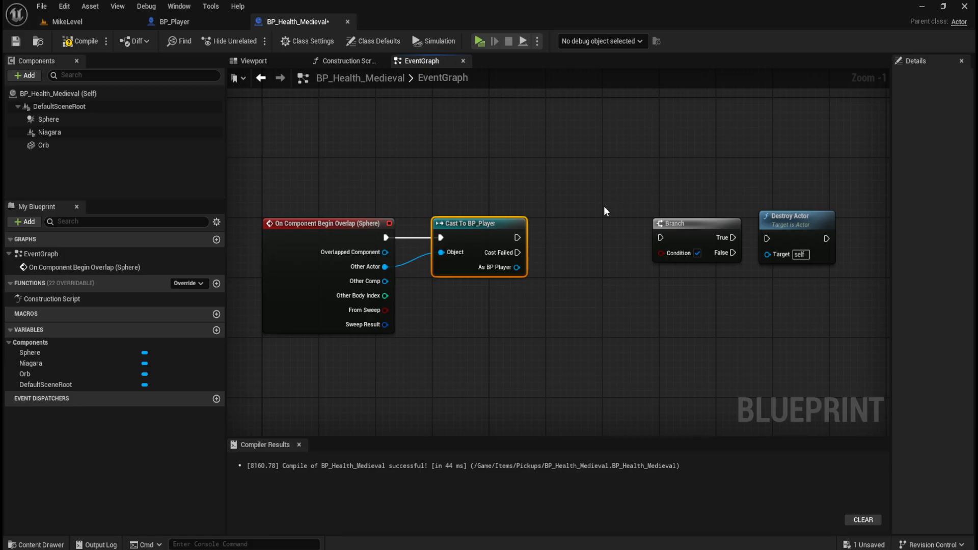
left_click(554, 288)
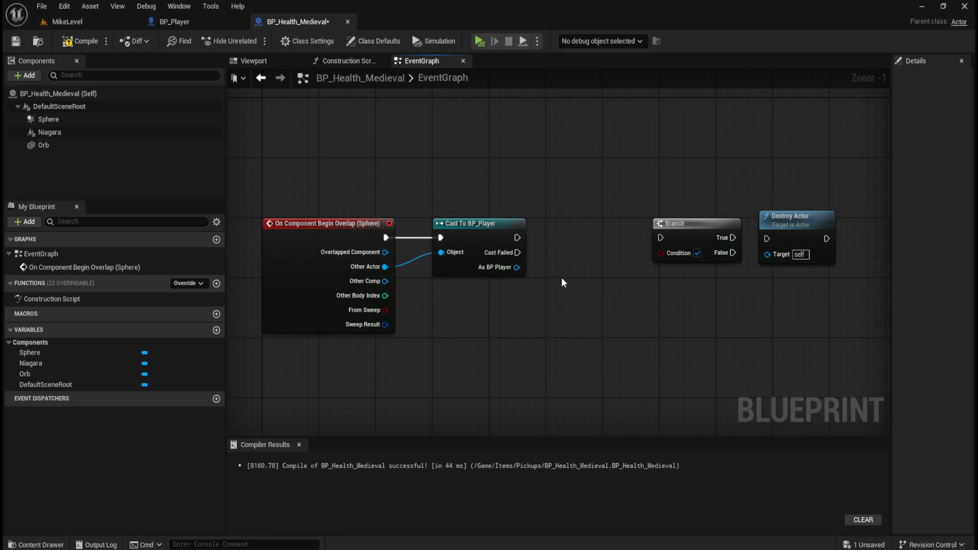
left_click_drag(516, 268, 599, 275)
left_click(542, 286)
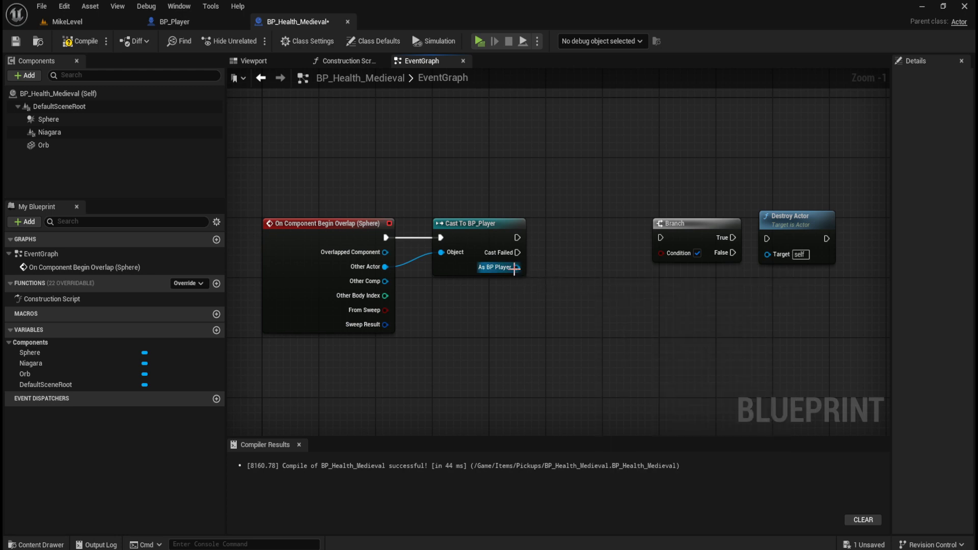
Browse the actions available from the cast's As BP Player output, including the Components category, without adding a node
left_click_drag(517, 268, 548, 274)
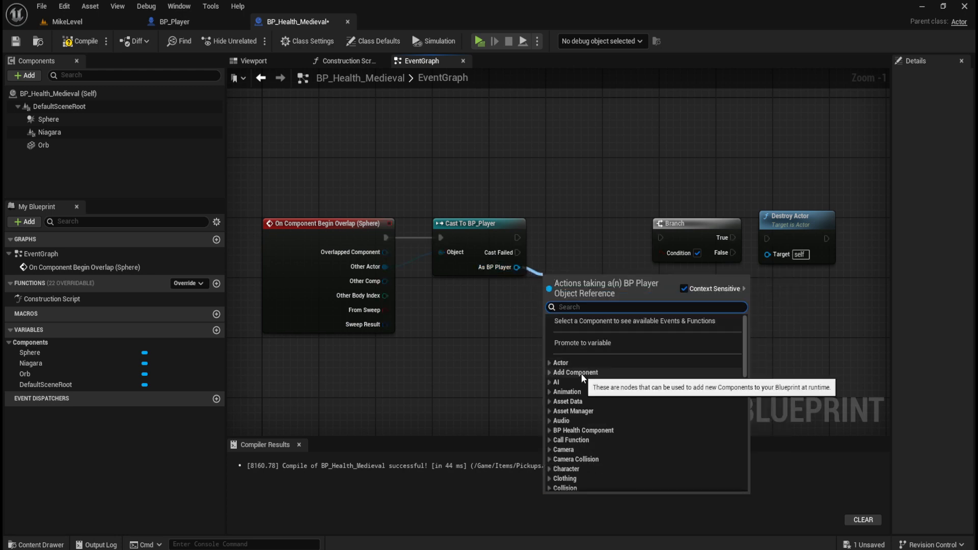
scroll(646, 401, "down", 3)
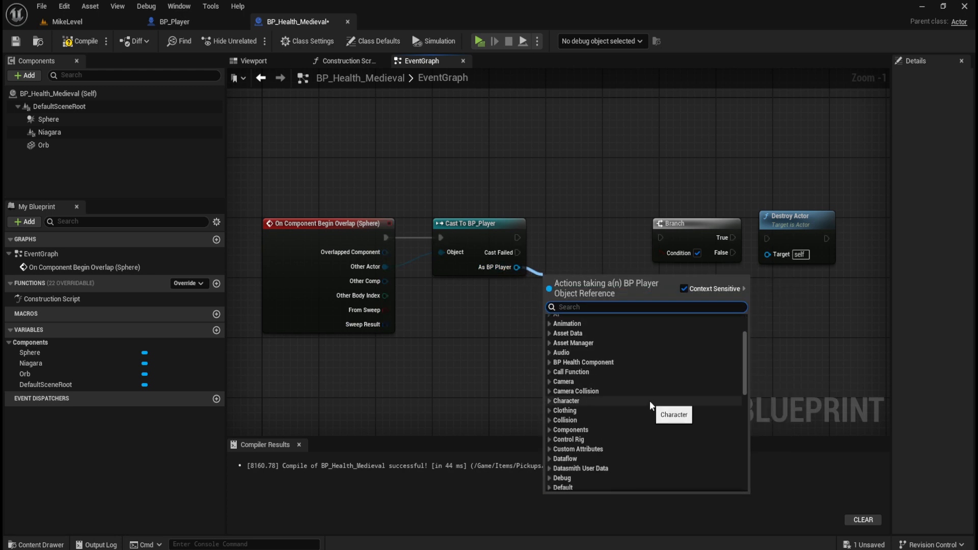
left_click(550, 362)
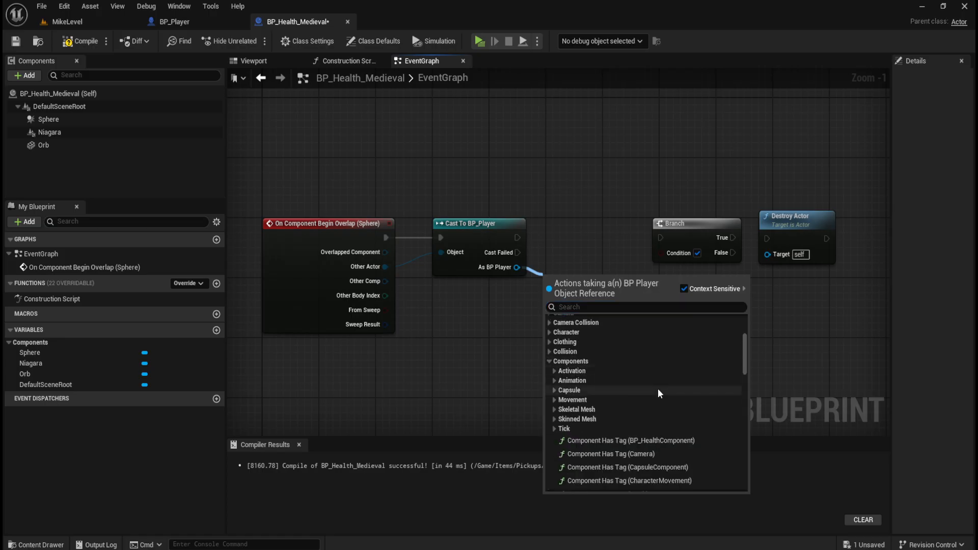
left_click(554, 428)
left_click(554, 428)
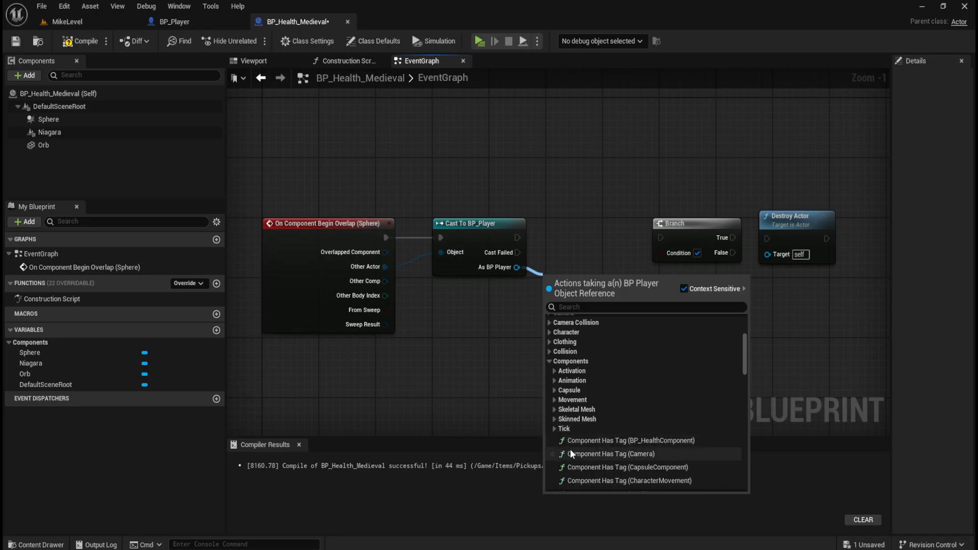
scroll(589, 430, "down", 3)
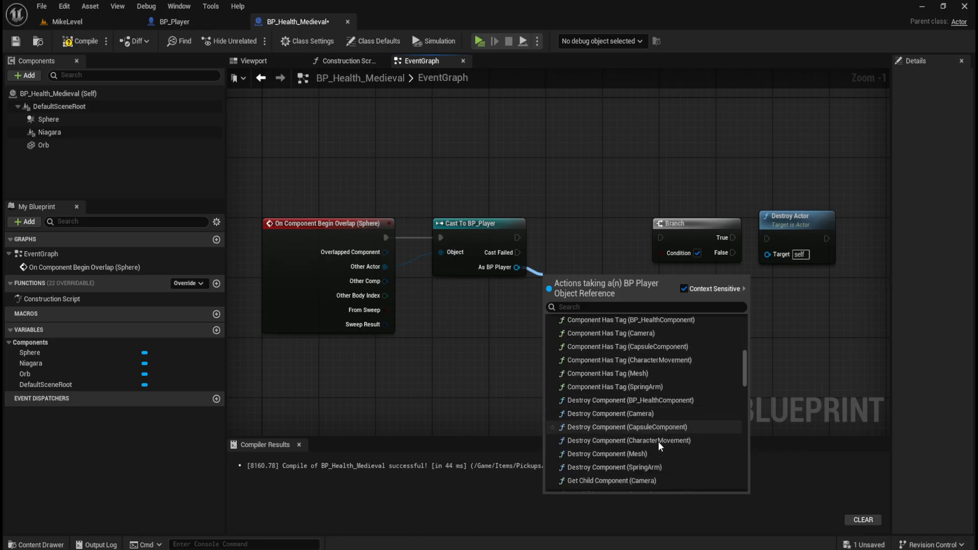
scroll(660, 441, "down", 4)
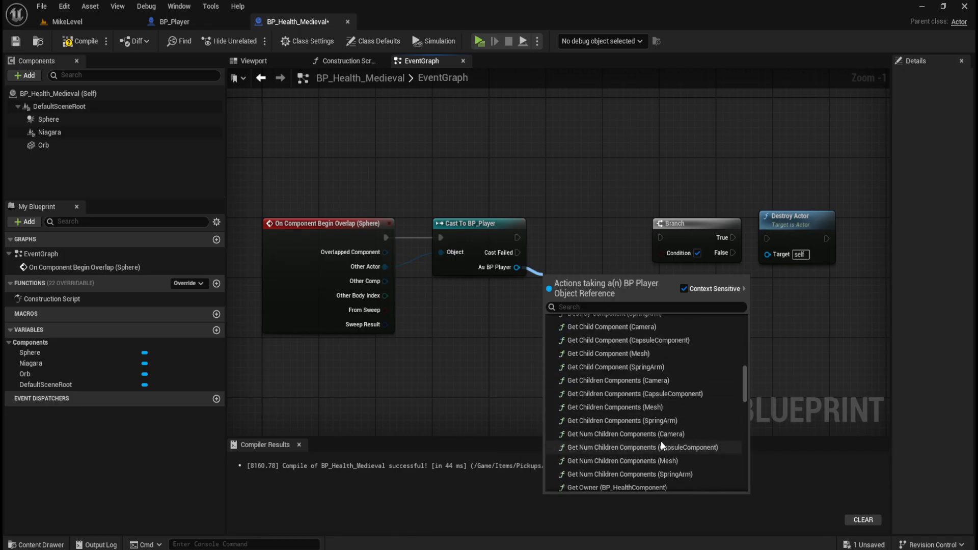
scroll(662, 441, "down", 3)
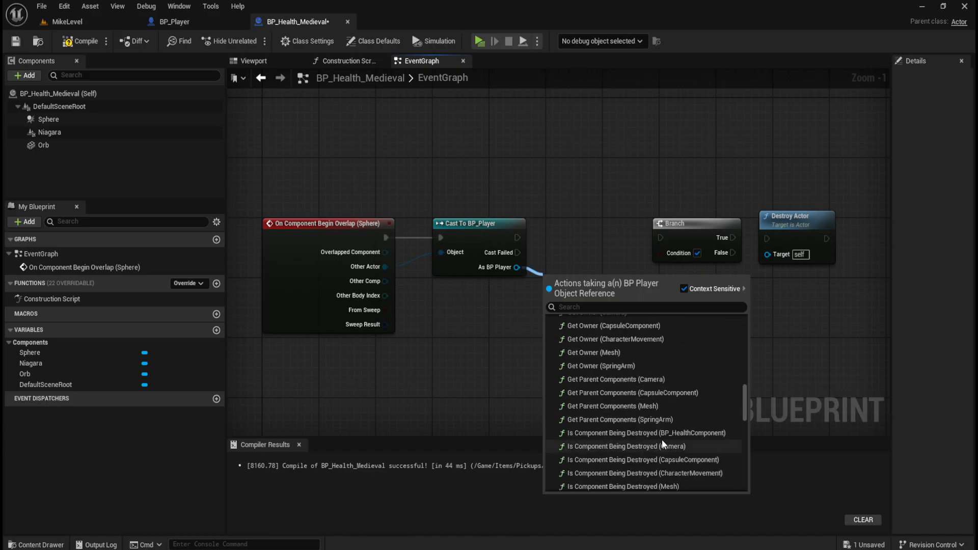
scroll(662, 440, "down", 3)
scroll(662, 440, "up", 6)
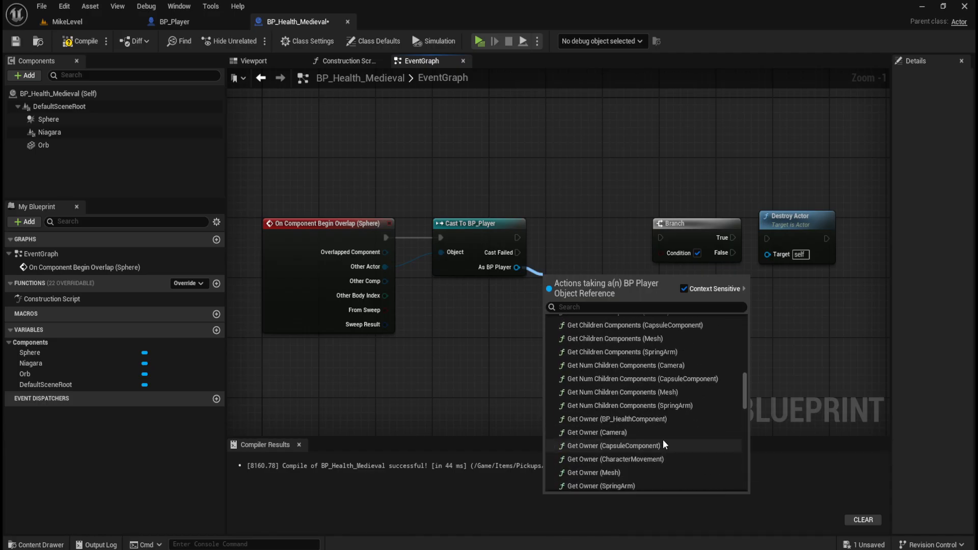
scroll(662, 439, "up", 6)
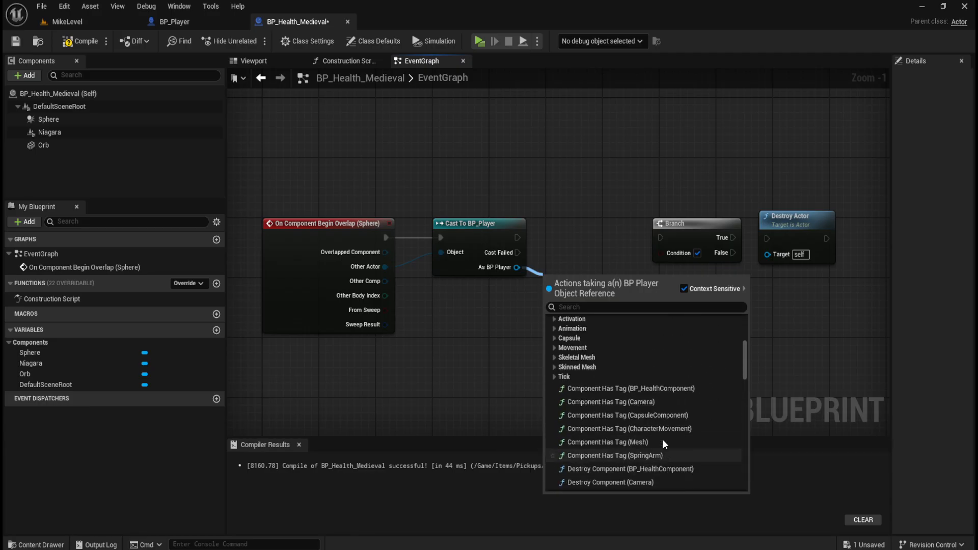
scroll(662, 439, "up", 1)
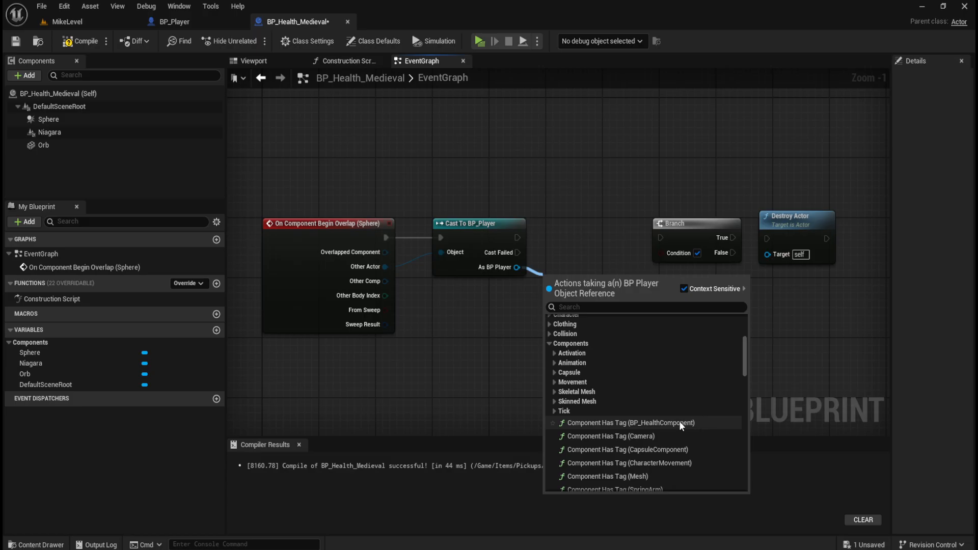
key("Escape")
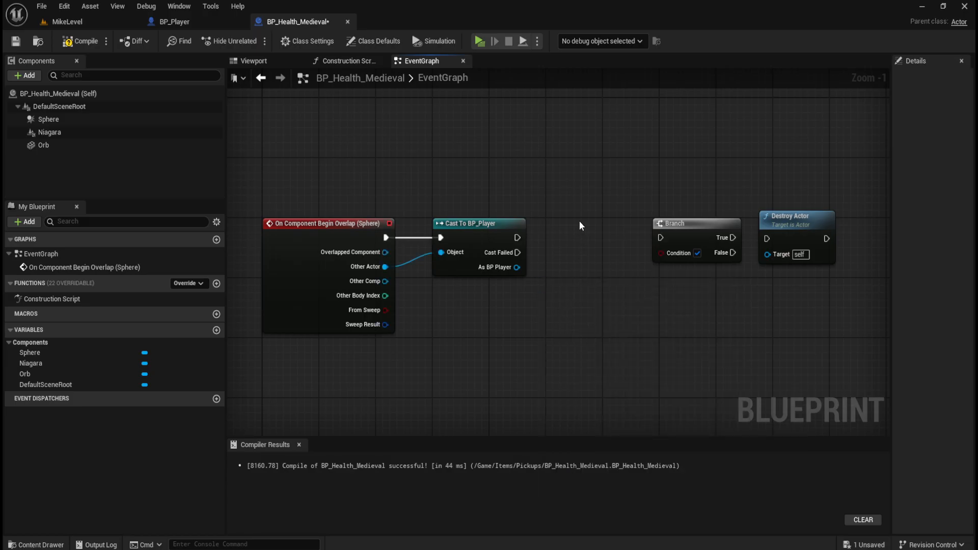
left_click_drag(578, 218, 491, 276)
left_click(562, 229)
right_click_drag(514, 168, 545, 169)
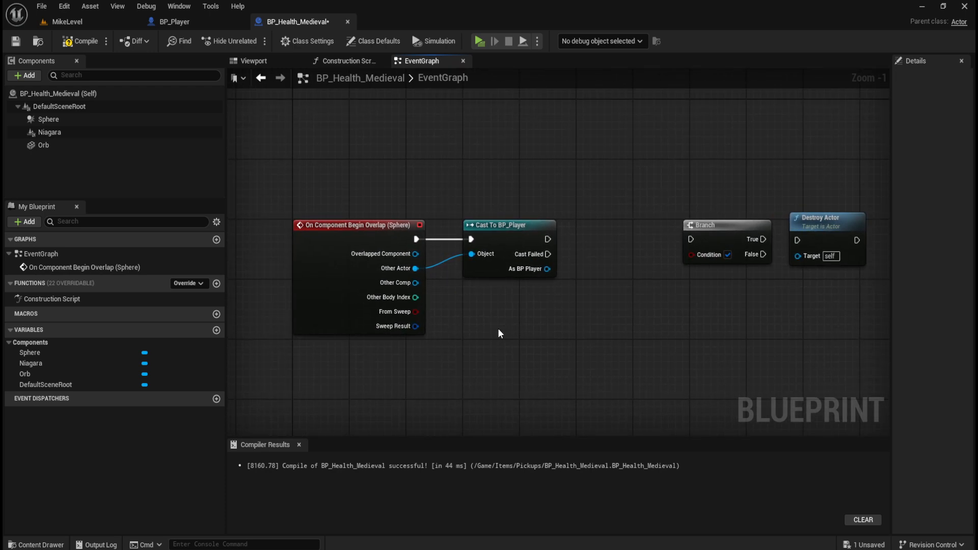
mouse_move(352, 228)
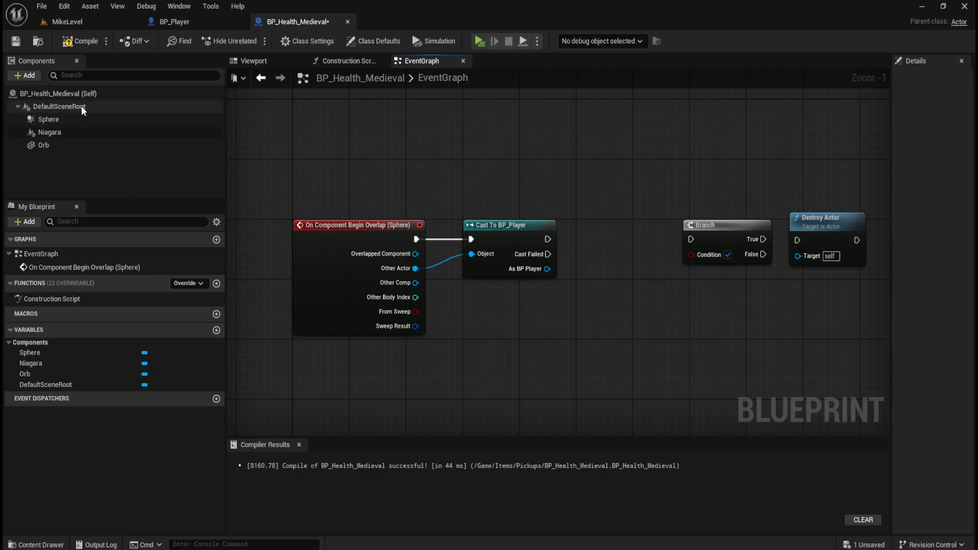
Examine the Sphere component's physics and collision settings, with its details temporarily widened for reading
left_click(69, 118)
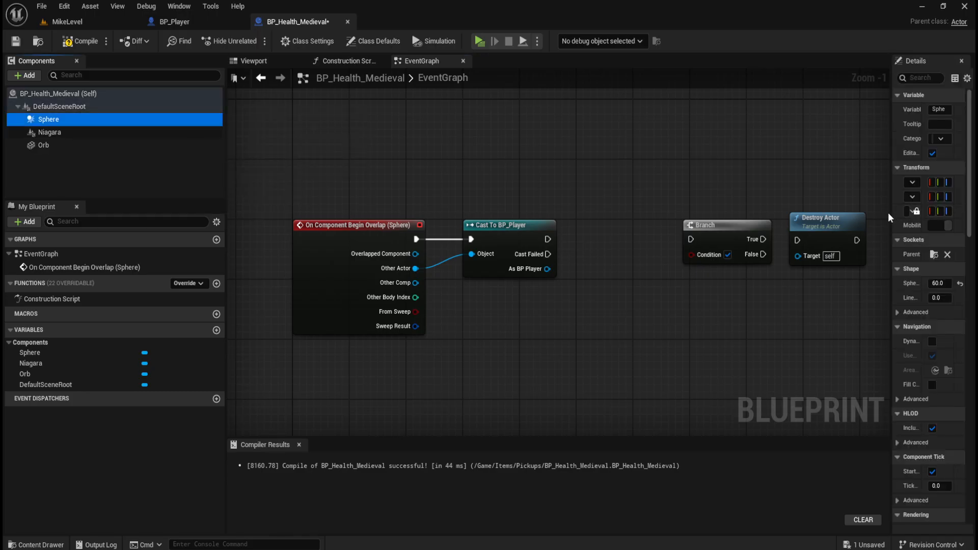
left_click_drag(891, 212, 672, 230)
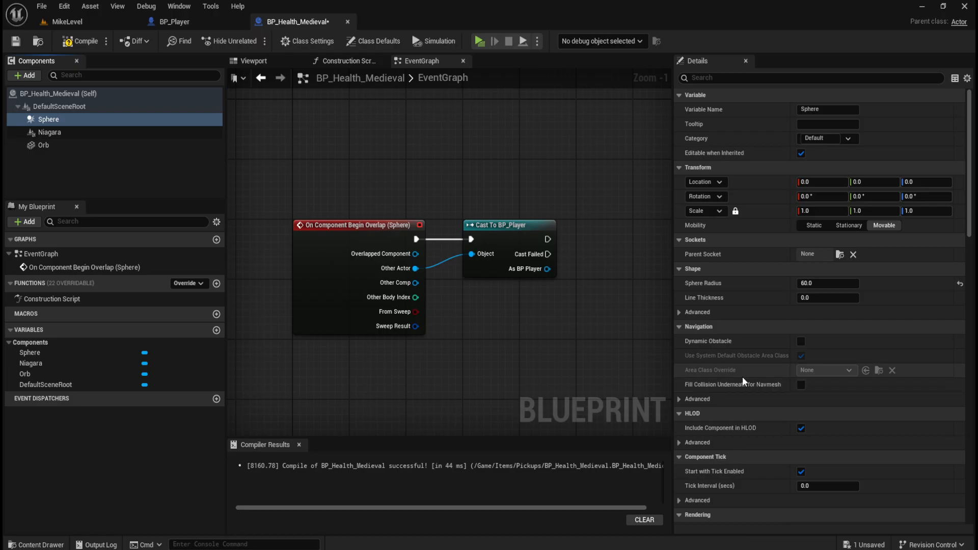
scroll(753, 400, "down", 4)
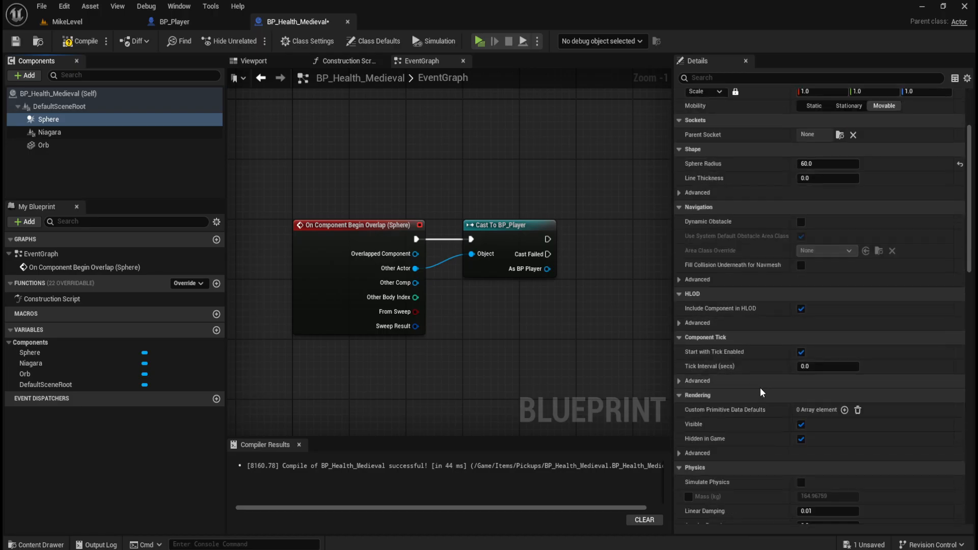
scroll(761, 390, "down", 10)
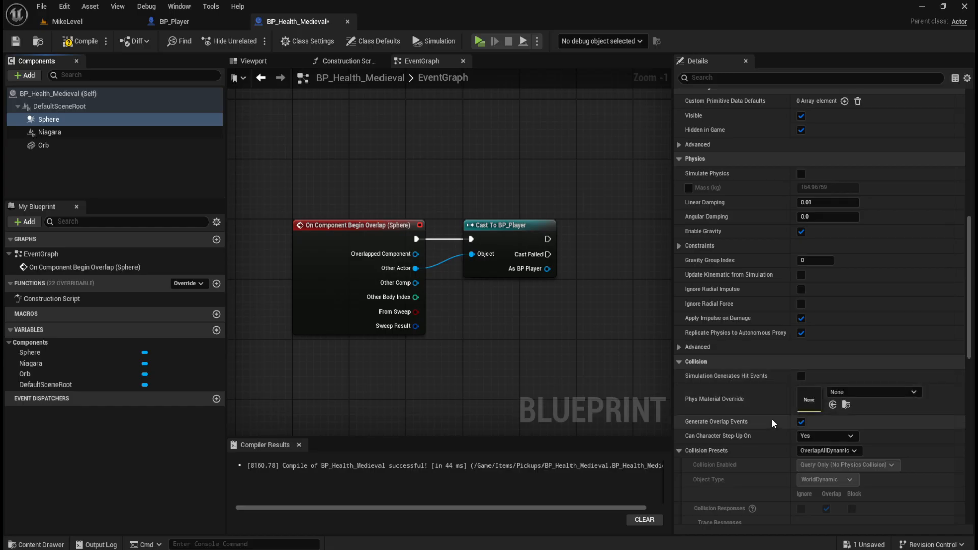
scroll(876, 444, "down", 2)
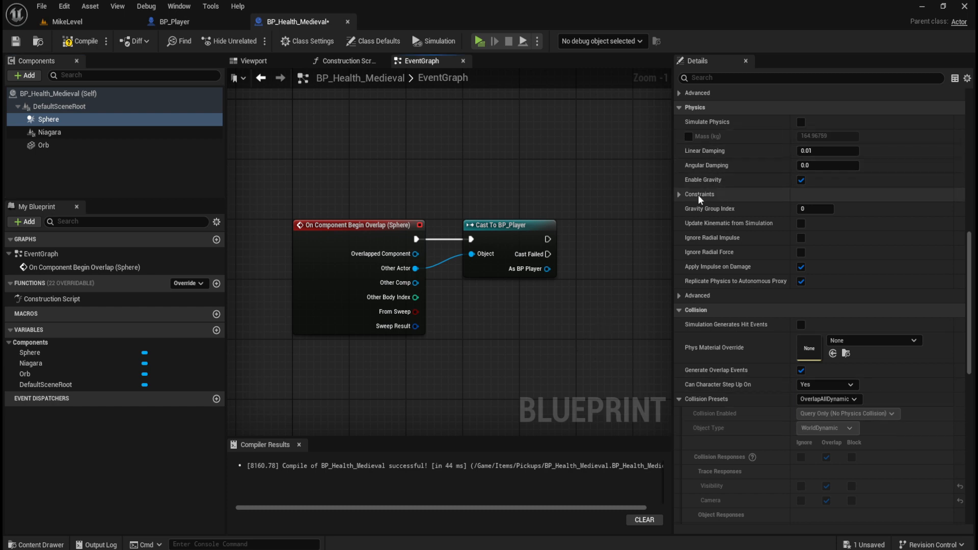
left_click_drag(672, 210, 778, 211)
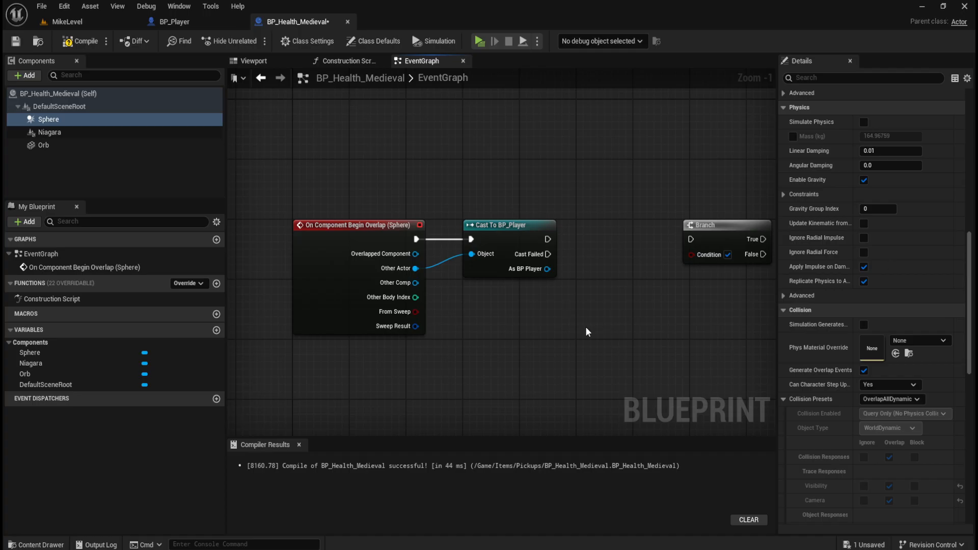
Delete the unconnected Branch node from the overlap graph and compile the BP_Health_Medieval blueprint
right_click_drag(586, 332, 559, 320)
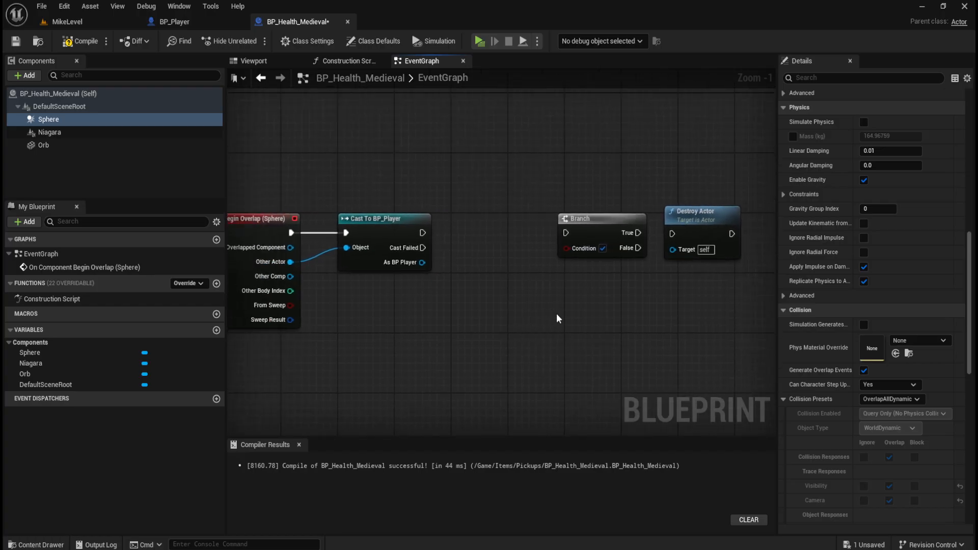
left_click_drag(575, 178, 648, 274)
key("Delete")
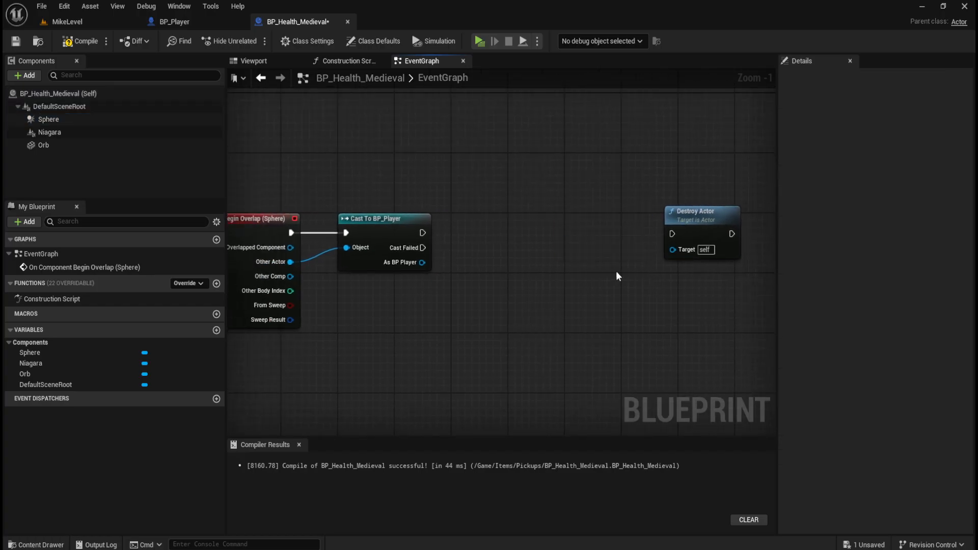
left_click(80, 41)
right_click_drag(544, 221, 655, 228)
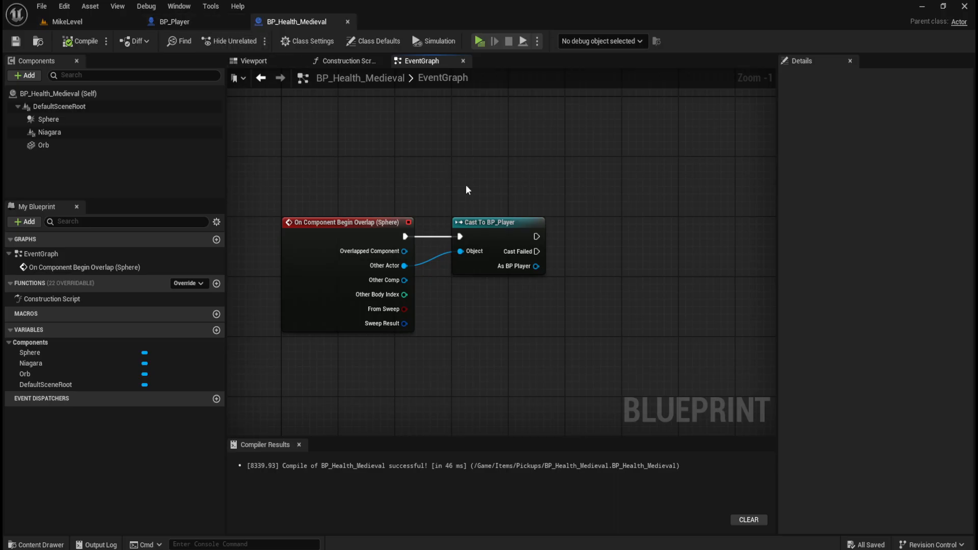
right_click_drag(629, 223, 572, 222)
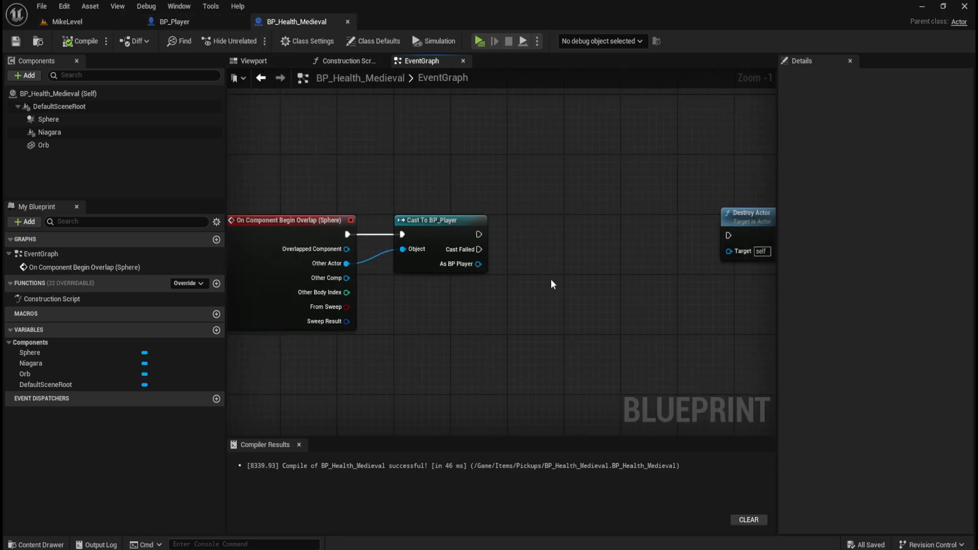
right_click_drag(484, 169, 543, 224)
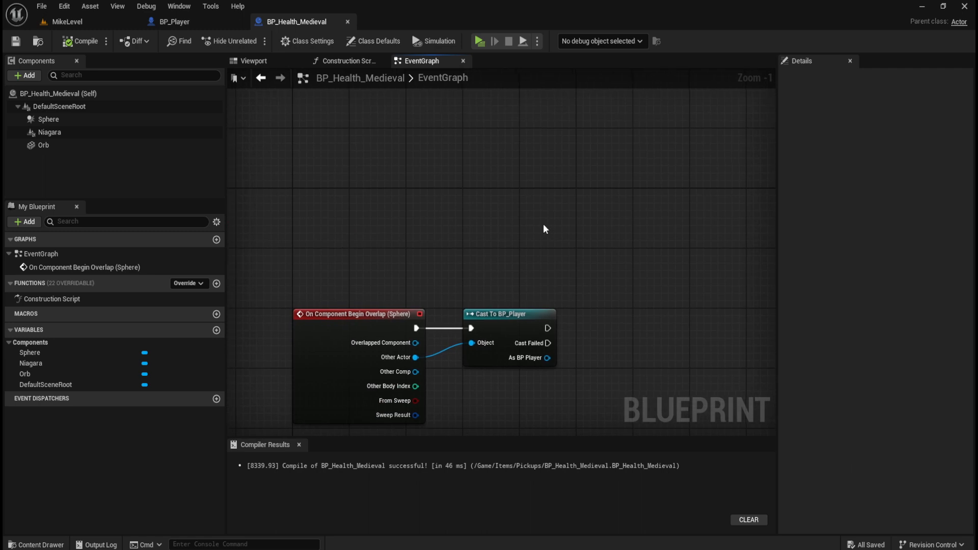
Switch to the BP_Player blueprint and run a brief play preview of the level
left_click(216, 25)
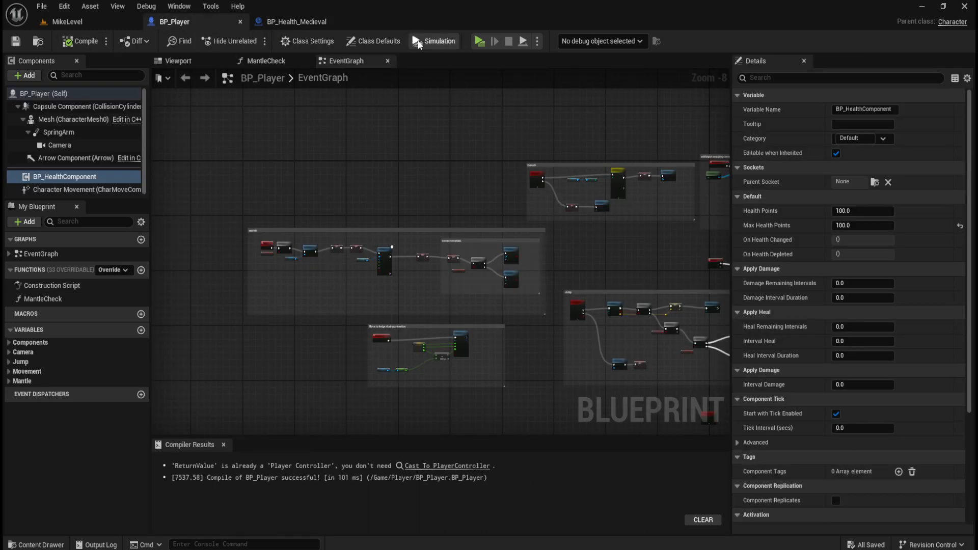
left_click(480, 41)
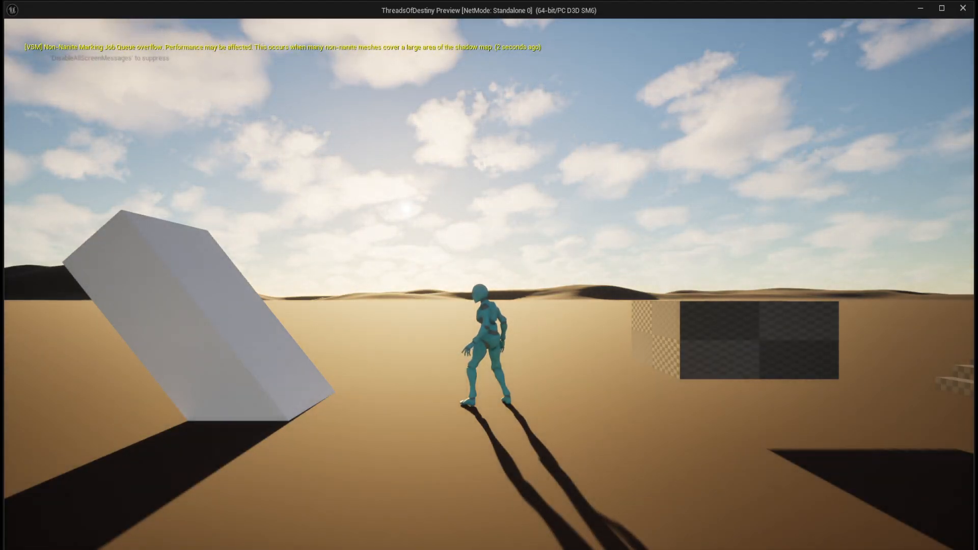
key("Escape")
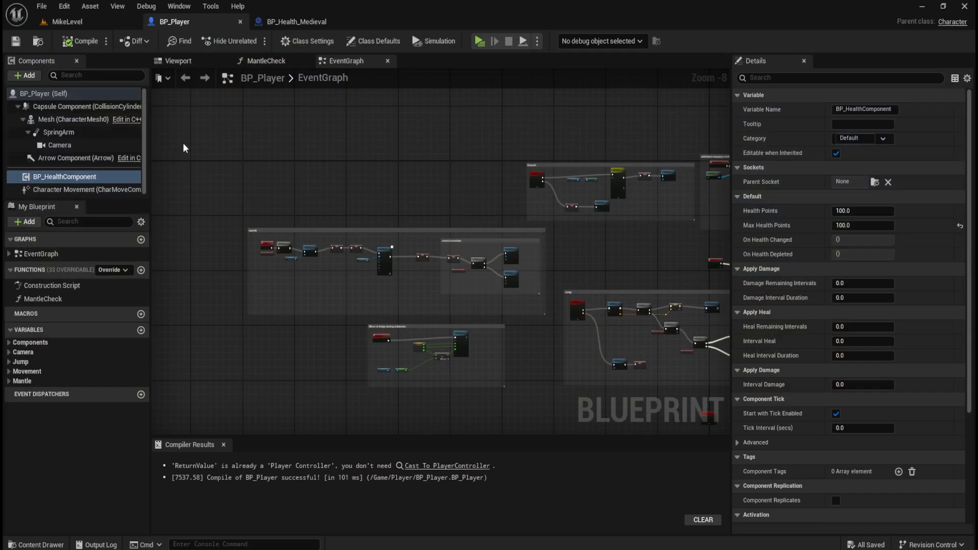
Locate the Event Tick node chain in BP_Player's event graph, trying an action search for "on tick"
scroll(428, 220, "up", 4)
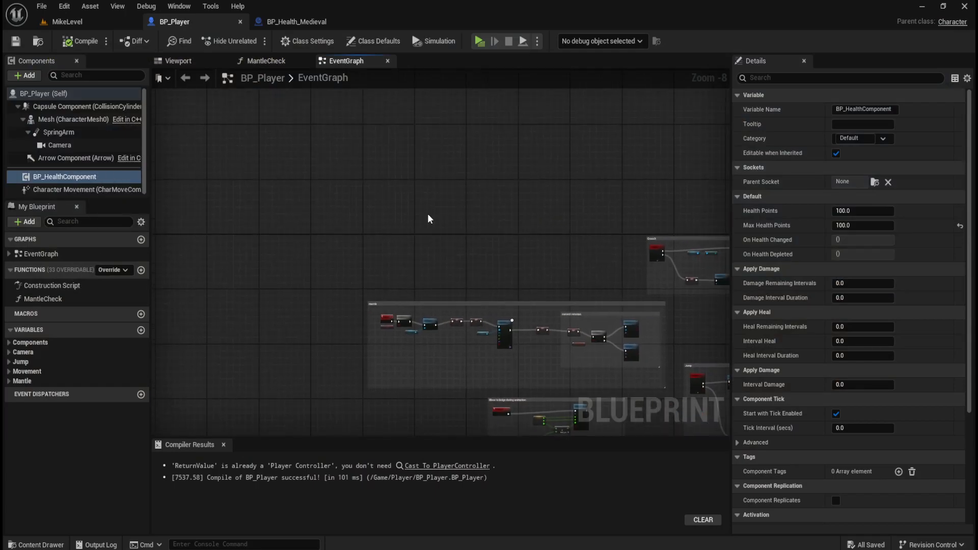
scroll(400, 225, "down", 2)
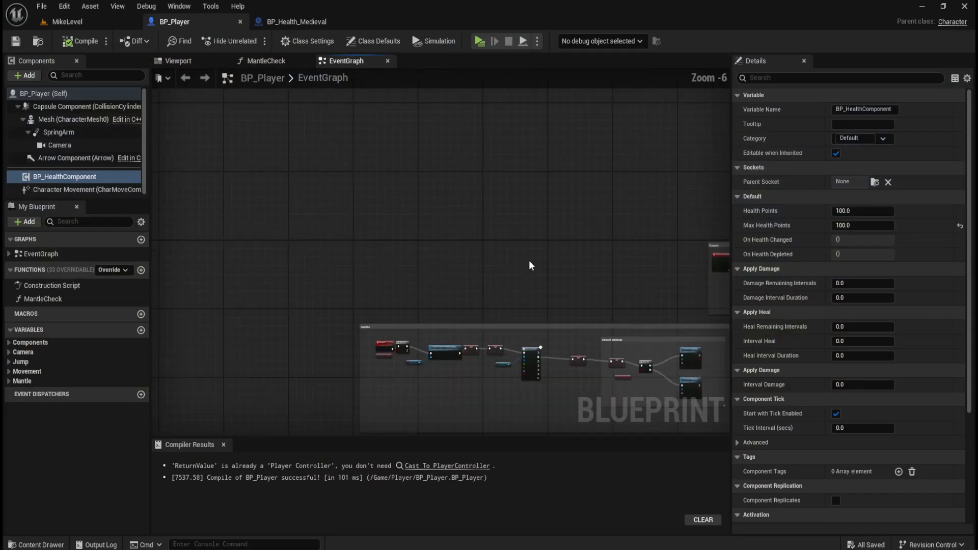
right_click(383, 217)
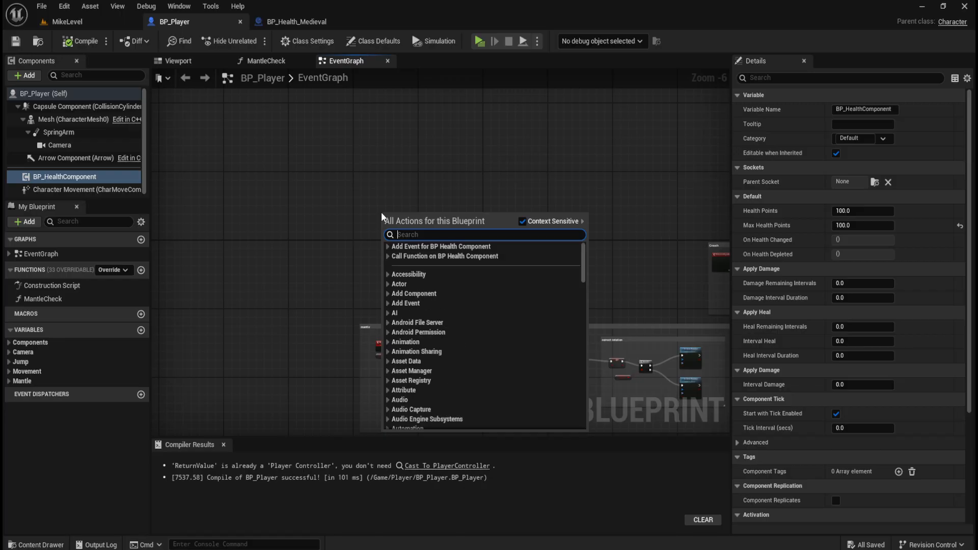
type("on tick")
key("Escape")
right_click_drag(564, 192, 344, 158)
right_click_drag(720, 339, 424, 281)
scroll(452, 292, "up", 6)
right_click_drag(518, 317, 432, 322)
Arrange and straighten the Event Tick, Handle Player Flipping and Handle Coyote Time nodes into one row
left_click_drag(455, 178, 624, 258)
left_click_drag(253, 170, 654, 295)
key("q")
left_click_drag(428, 184, 549, 247)
left_click_drag(513, 180, 585, 246)
left_click_drag(585, 245, 543, 243)
left_click(571, 223)
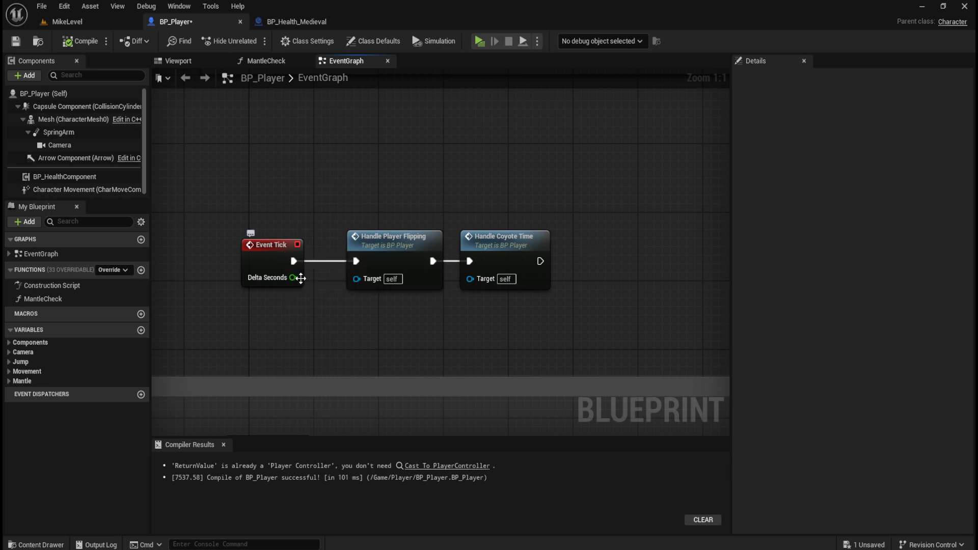
Place a BP_HealthComponent reference in the event graph above the Handle Coyote Time node
left_click(73, 176)
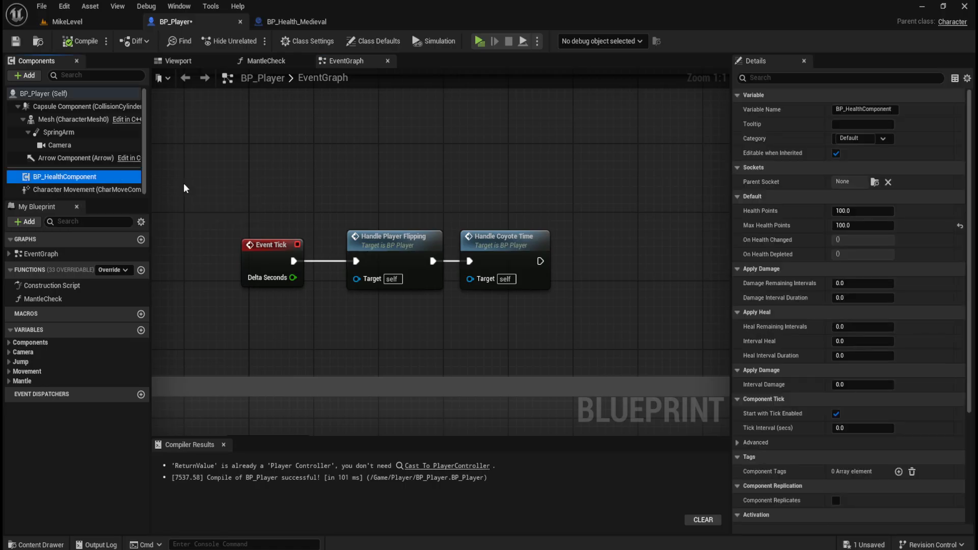
right_click_drag(514, 171, 359, 219)
left_click_drag(72, 176, 398, 222)
left_click(66, 176)
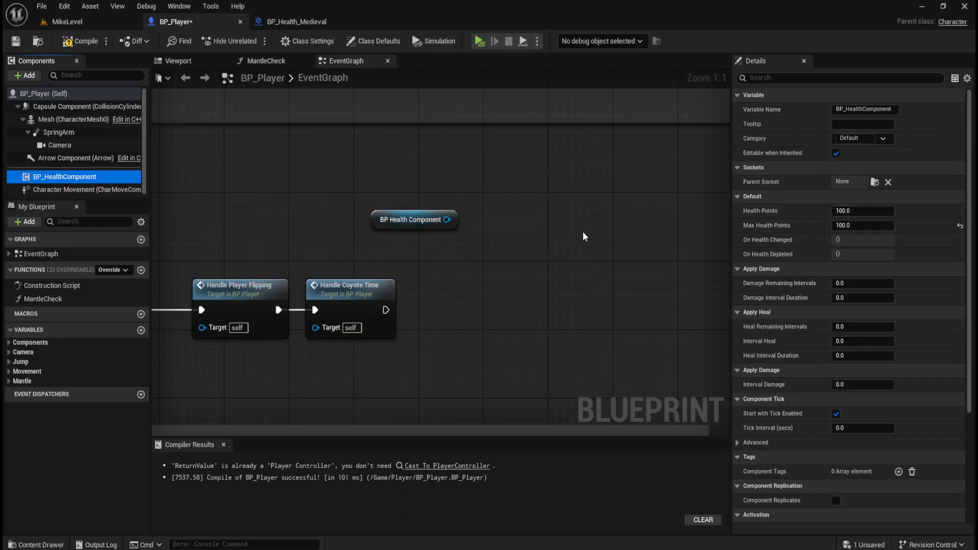
Get Health Points from the BP Health Component reference and straighten the connection between the two nodes
left_click_drag(447, 220, 491, 234)
type("get")
scroll(627, 354, "down", 5)
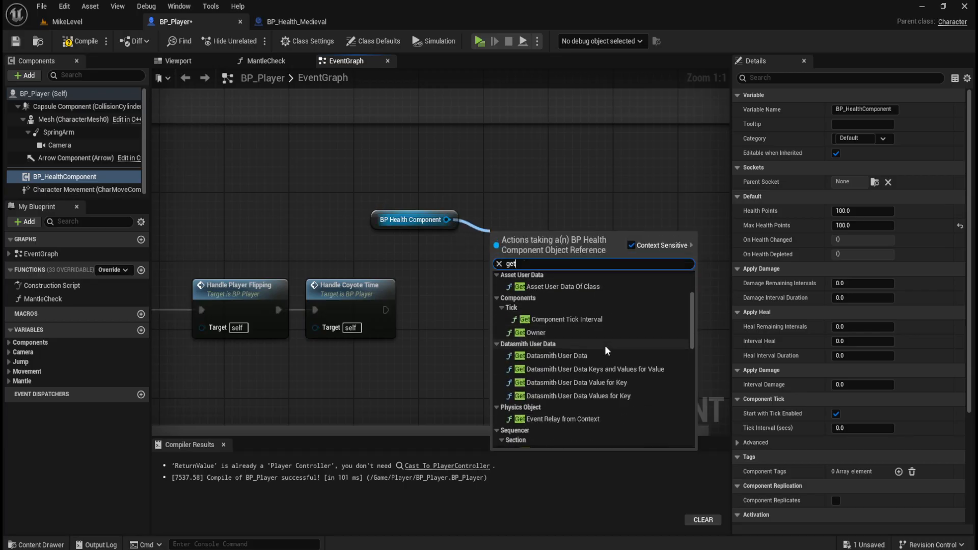
scroll(628, 354, "down", 10)
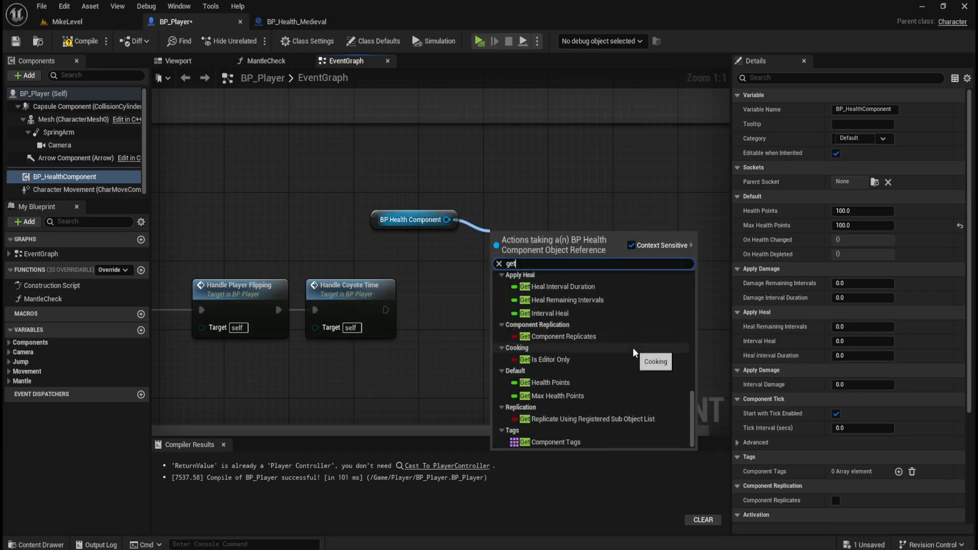
left_click(553, 383)
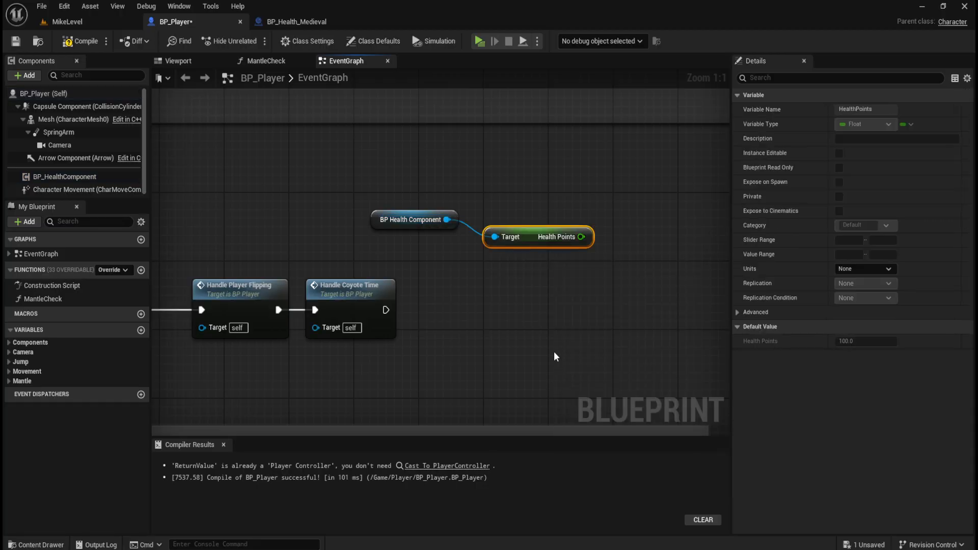
mouse_move(413, 184)
left_mouse_down()
mouse_move(452, 233)
mouse_move(515, 255)
mouse_move(527, 231)
mouse_move(458, 238)
mouse_move(536, 238)
left_mouse_up()
key("q")
left_click(523, 262)
Convert the Health Points output with a To String (Float) node and straighten the three nodes into one row
left_click(510, 249)
type("to string")
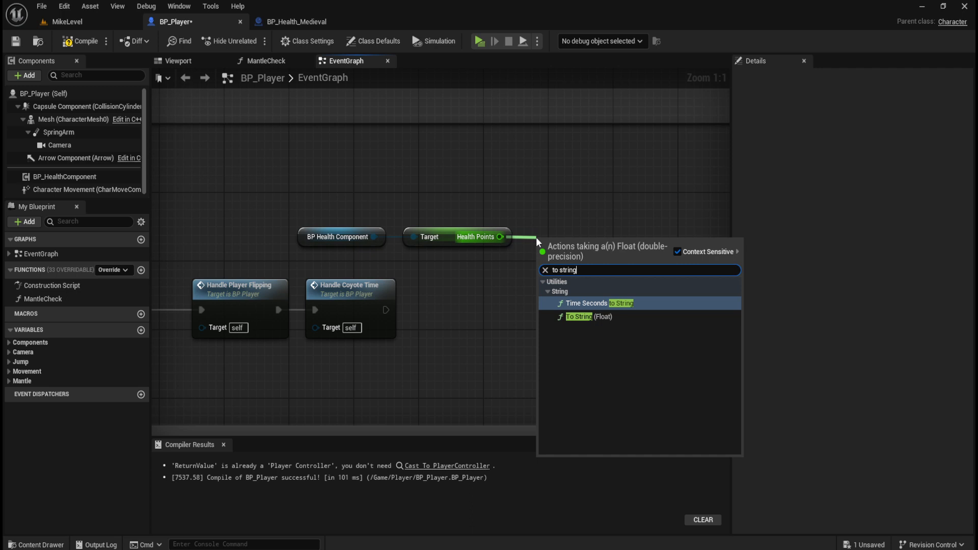
key("Down")
key("Return")
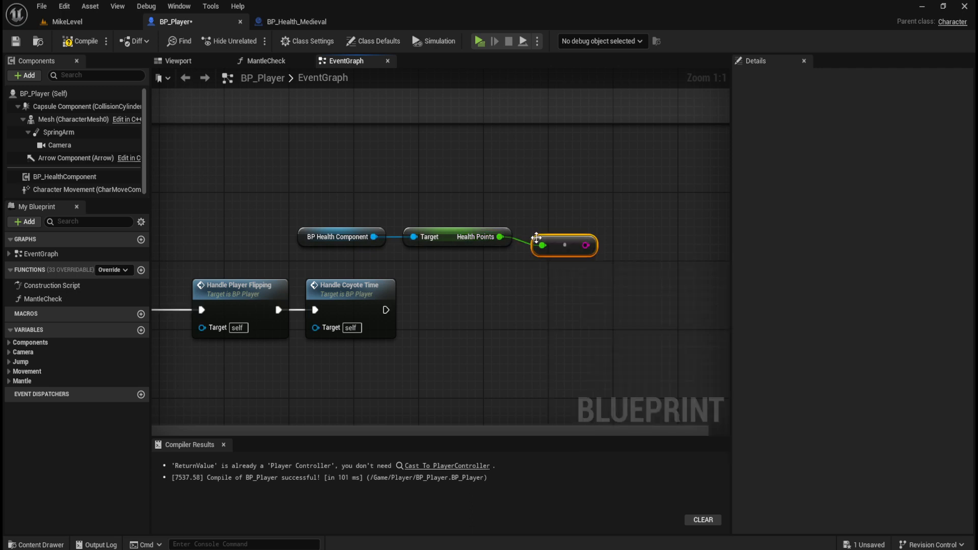
left_click_drag(354, 198, 561, 253)
left_click_drag(603, 255, 604, 253)
key("q")
left_click(611, 214)
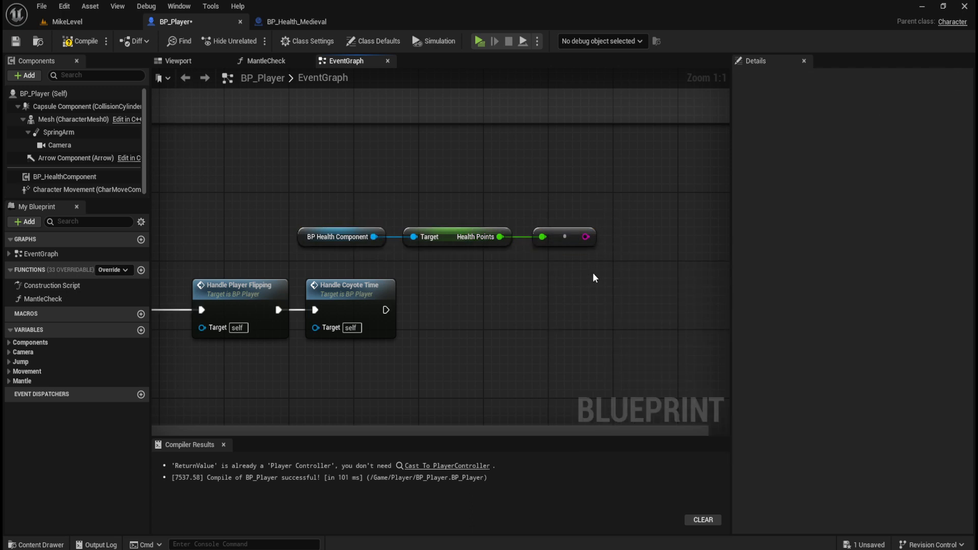
Add a Print String node beside the string conversion and feed the converted health value into its In String input
right_click_drag(592, 273, 528, 273)
right_click(528, 272)
type("print")
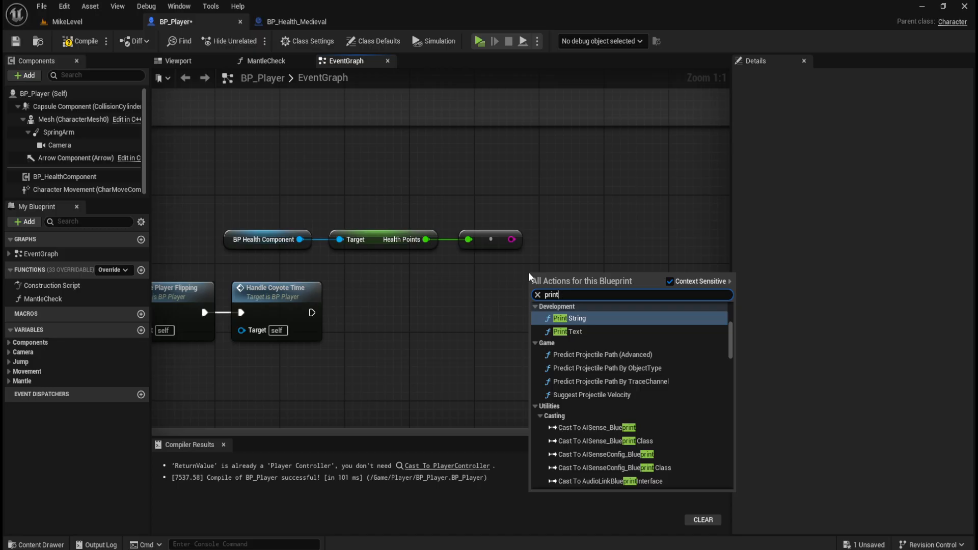
key("ctrl+a")
type("debug")
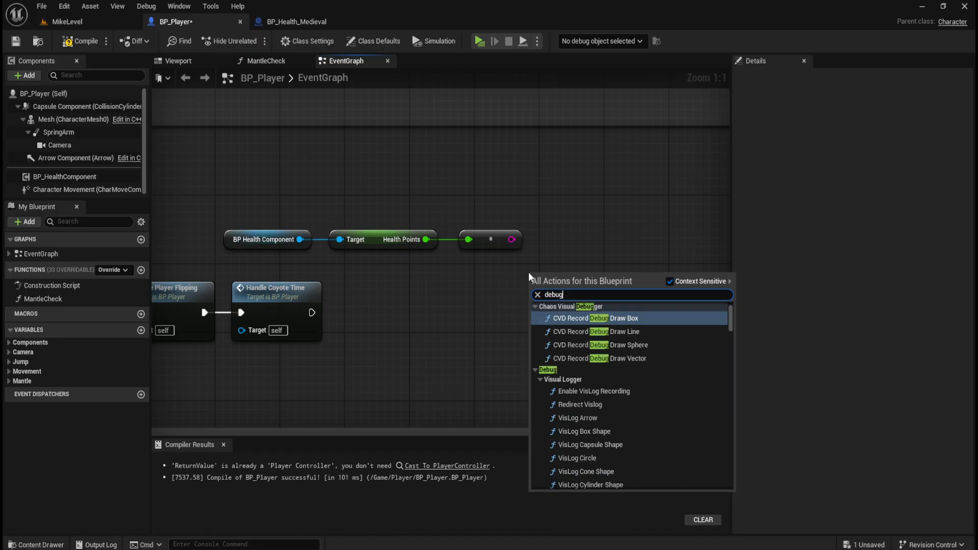
key("ctrl+a")
type("print")
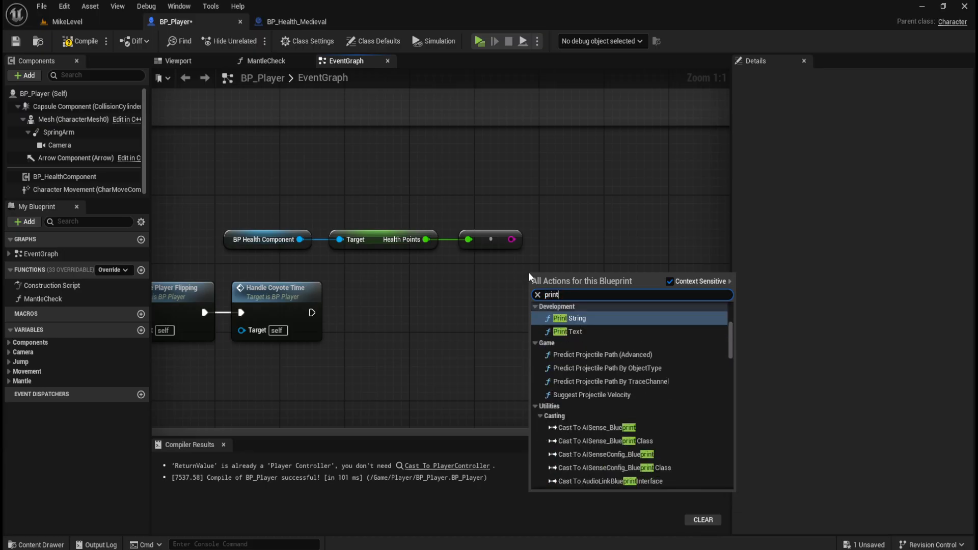
key("Return")
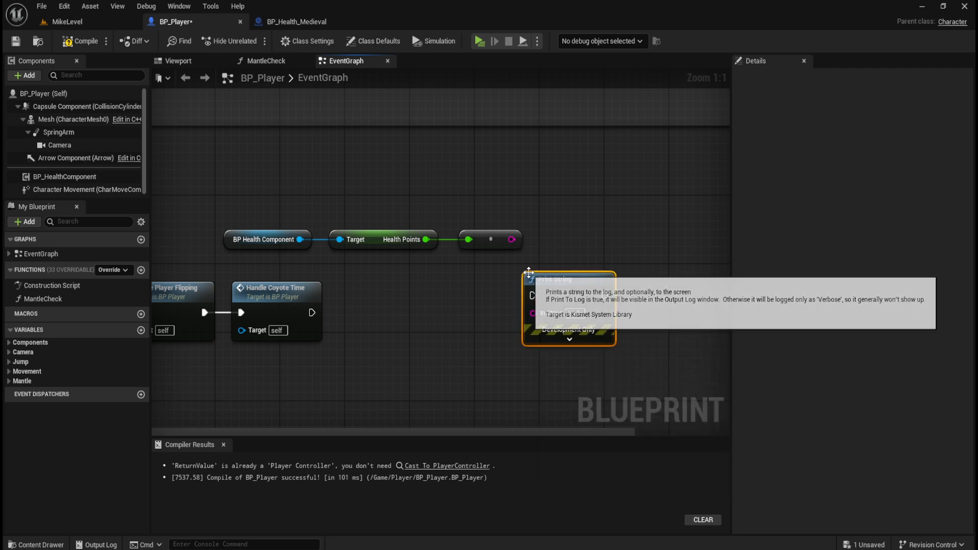
left_click_drag(583, 283, 617, 223)
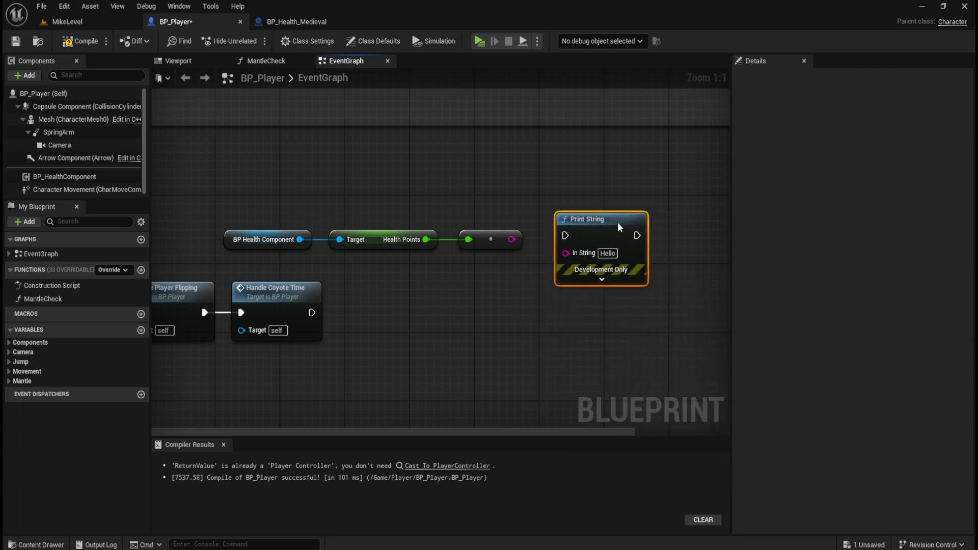
left_click_drag(511, 239, 561, 253)
left_click(429, 305)
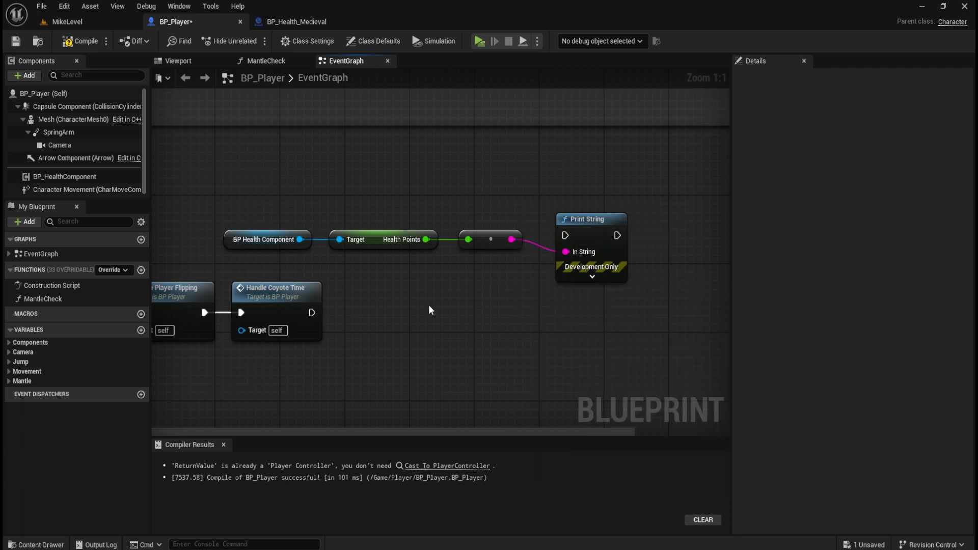
Connect Handle Coyote Time's execution output to Print String and compile BP_Player
right_click_drag(469, 296, 538, 302)
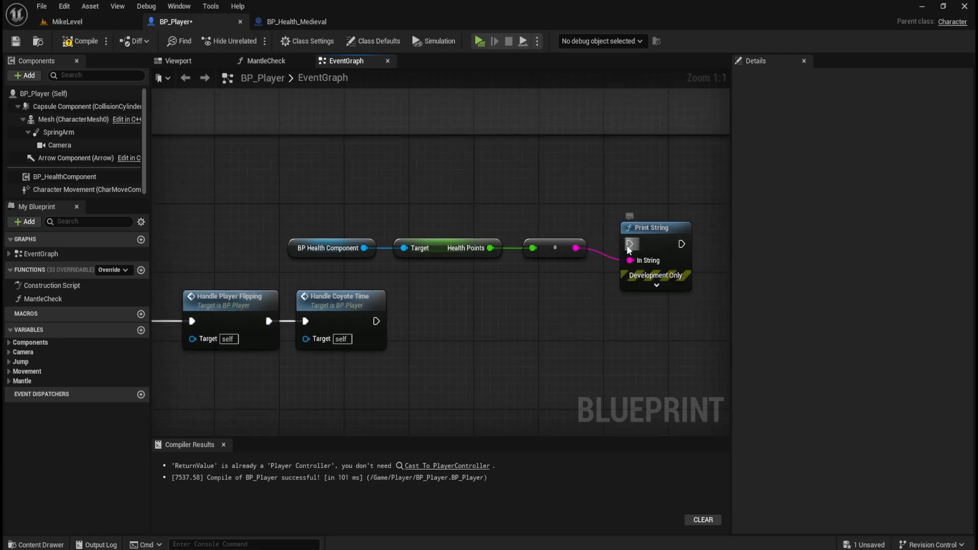
left_click_drag(630, 244, 376, 321)
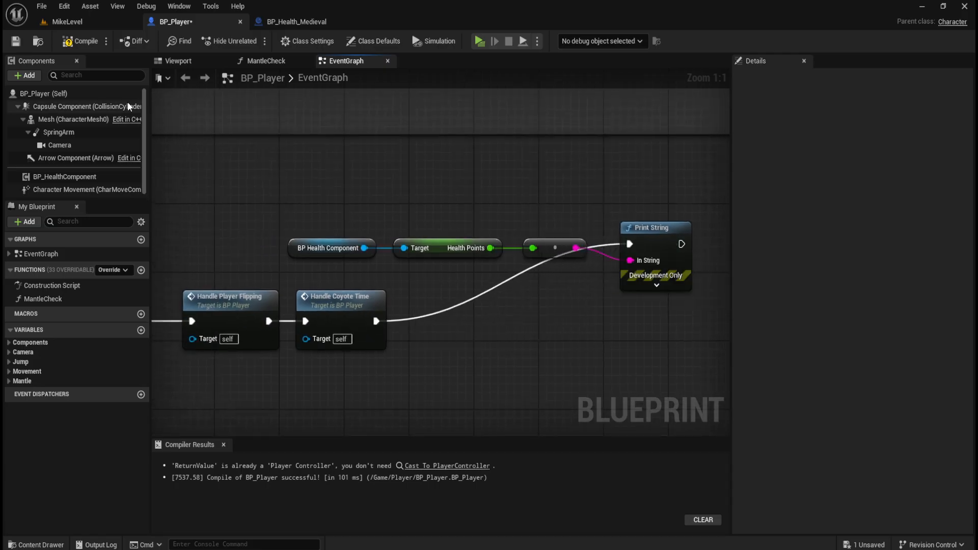
left_click(74, 46)
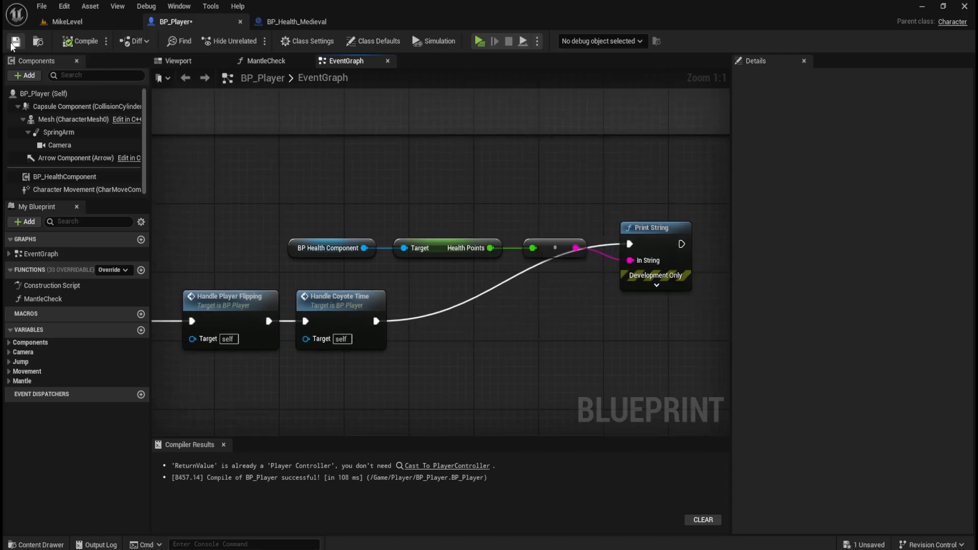
Run a play preview of the level, moving the character briefly, to check the printed health value
left_click(479, 42)
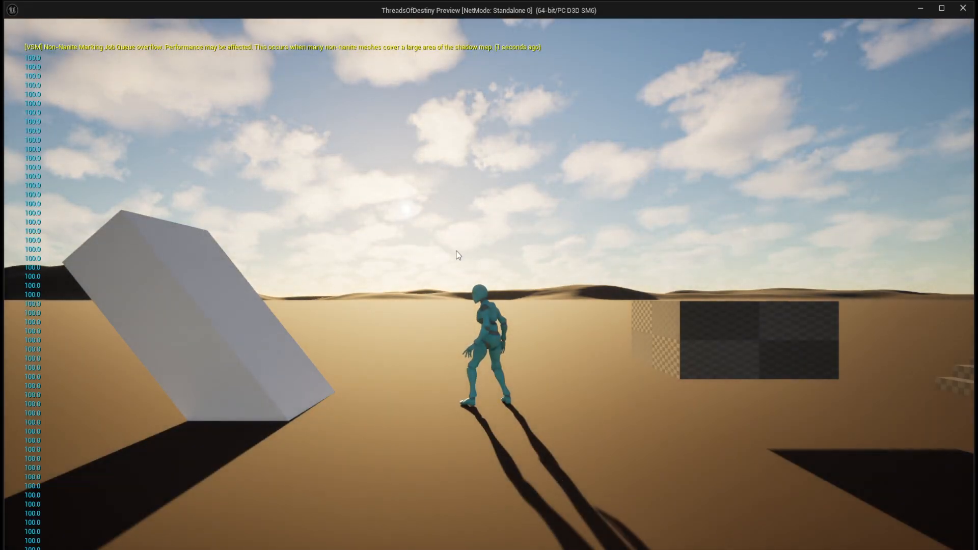
key("d")
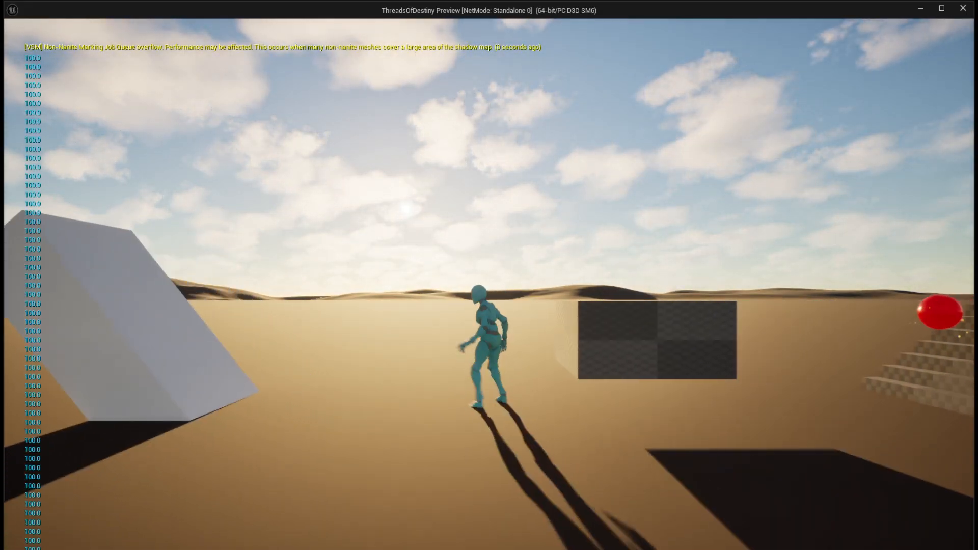
key("Escape")
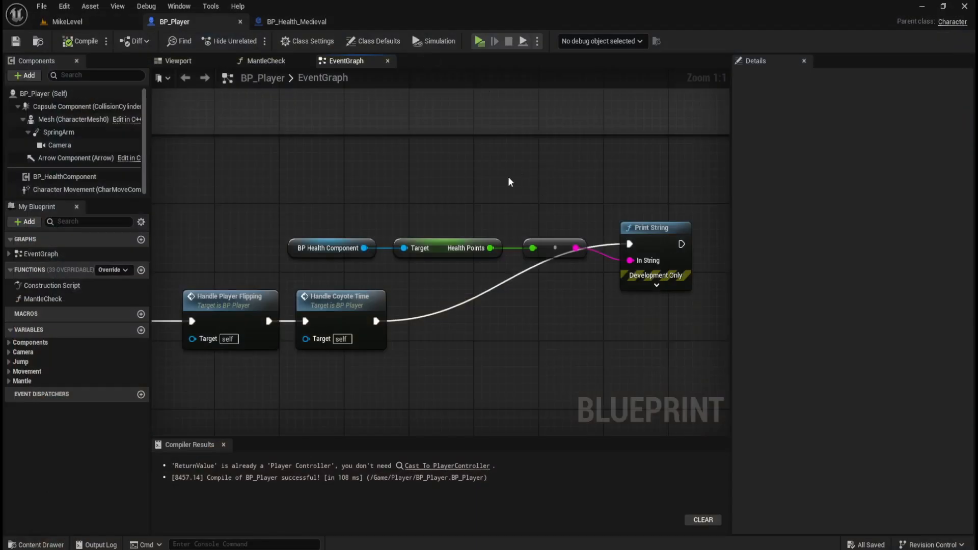
Set BP_HealthComponent's Health Points to 50, compile BP_Player and test the printed health in a play preview
left_click(82, 176)
left_click(849, 211)
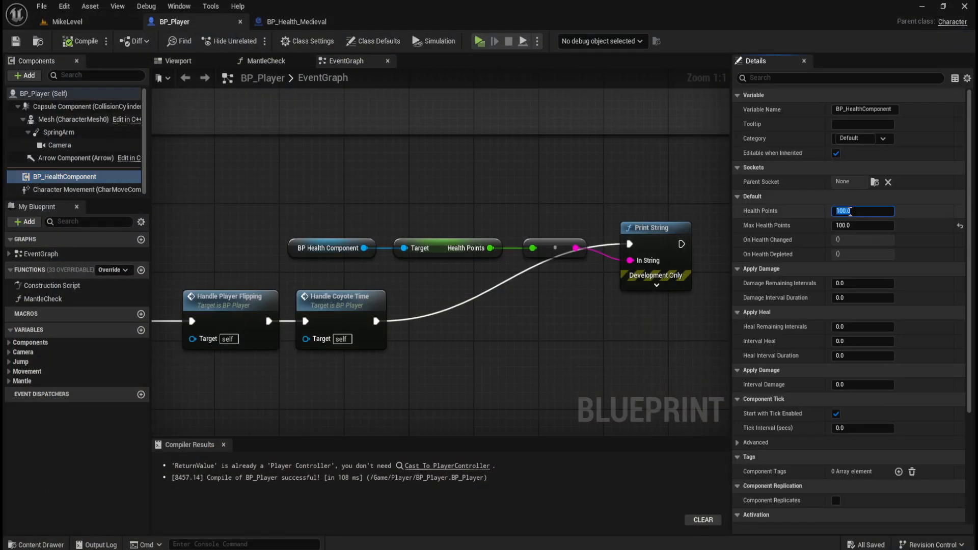
type("50")
key("Return")
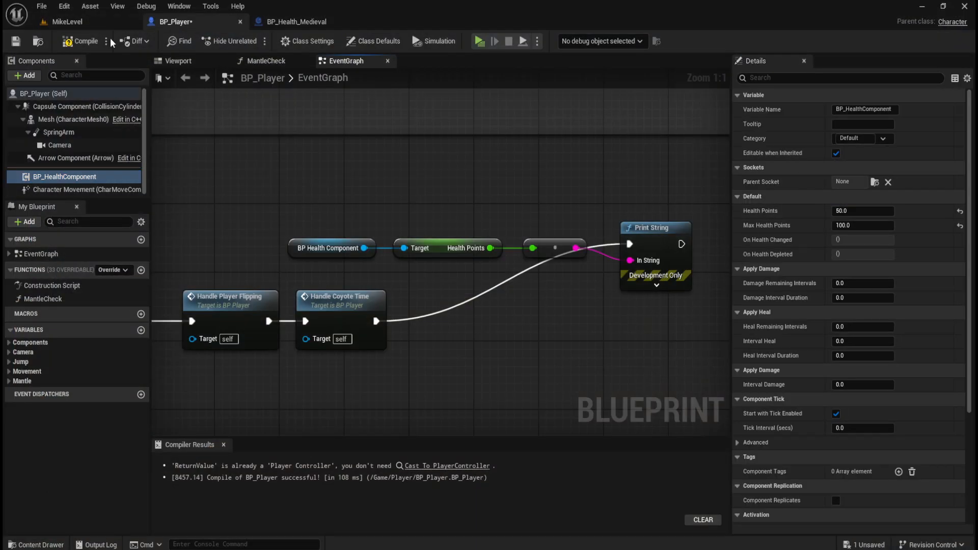
left_click(80, 41)
left_click(479, 41)
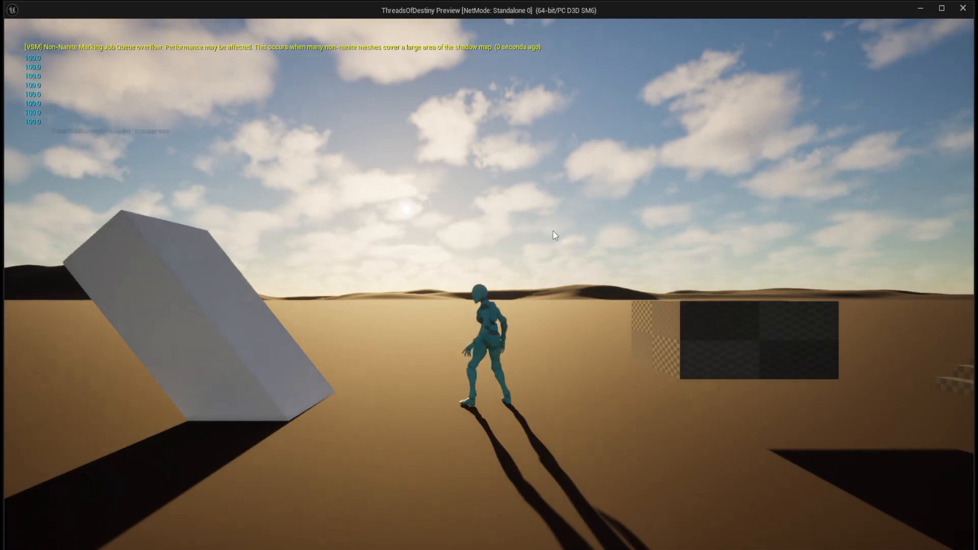
key("Escape")
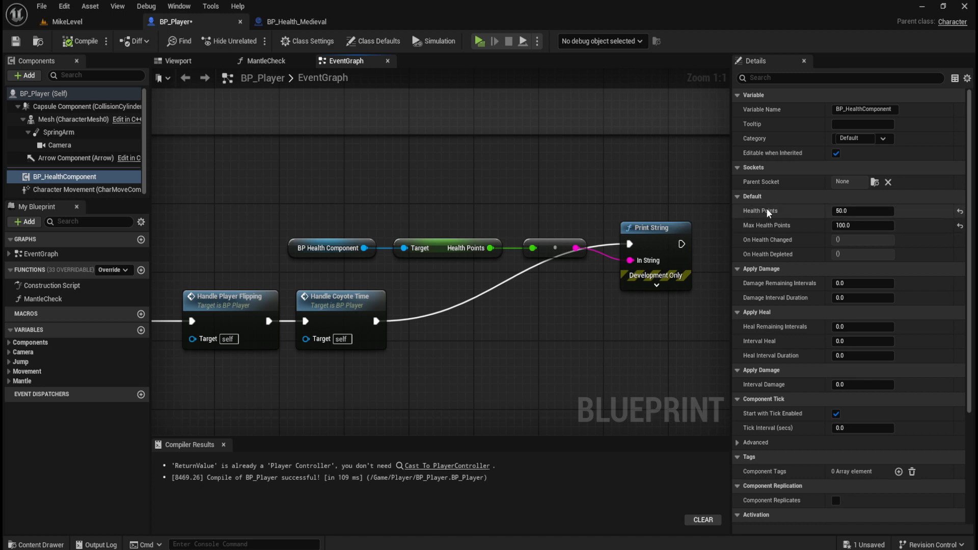
Examine the health printing nodes and BP_HealthComponent's default values, and check the printed health in another play preview
mouse_move(324, 203)
left_mouse_down()
mouse_move(411, 218)
mouse_move(469, 256)
left_mouse_up()
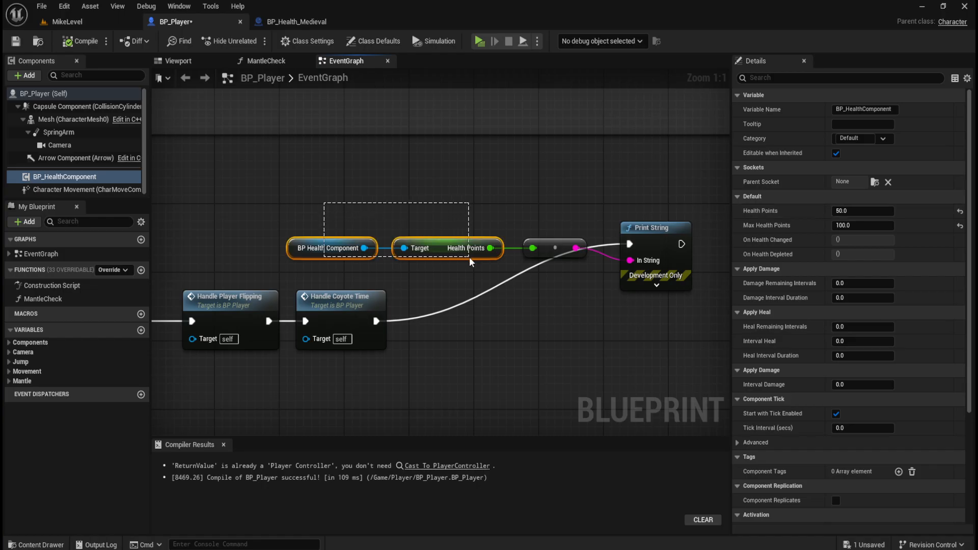
left_click_drag(469, 258, 470, 258)
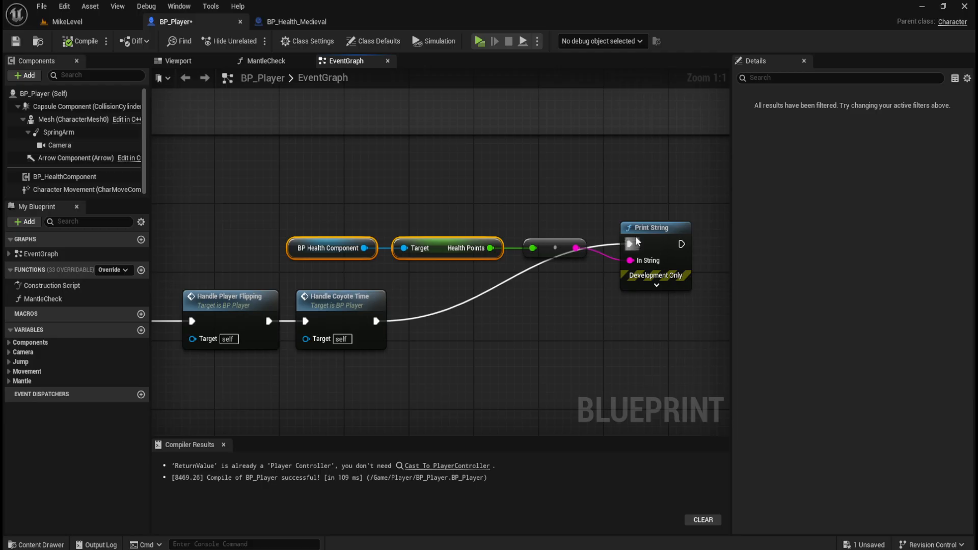
scroll(510, 242, "down", 8)
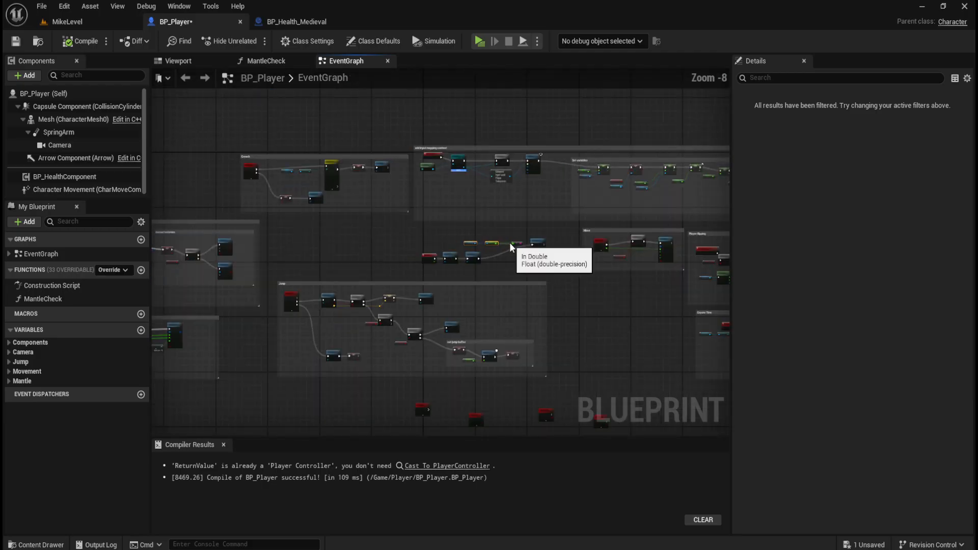
scroll(510, 244, "up", 5)
scroll(403, 221, "down", 4)
scroll(403, 221, "up", 1)
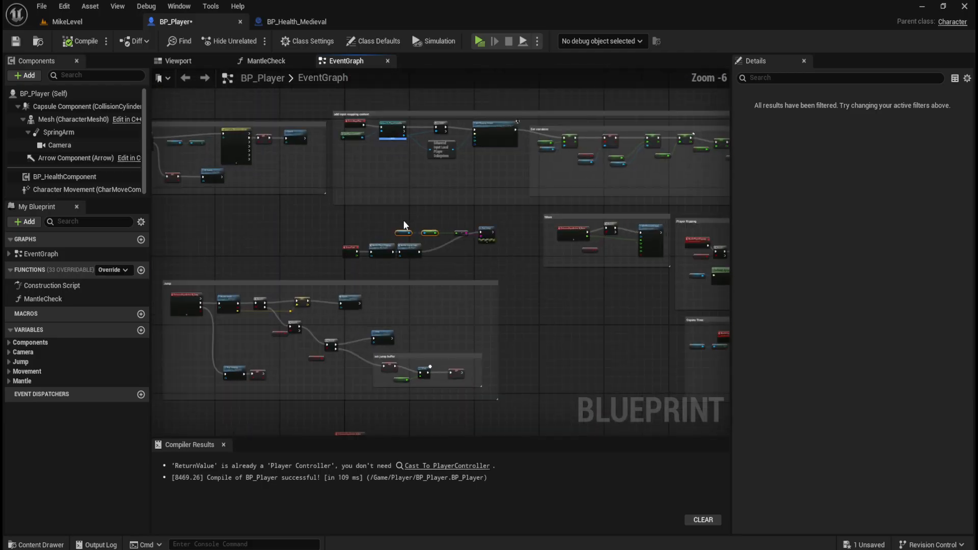
scroll(404, 221, "up", 4)
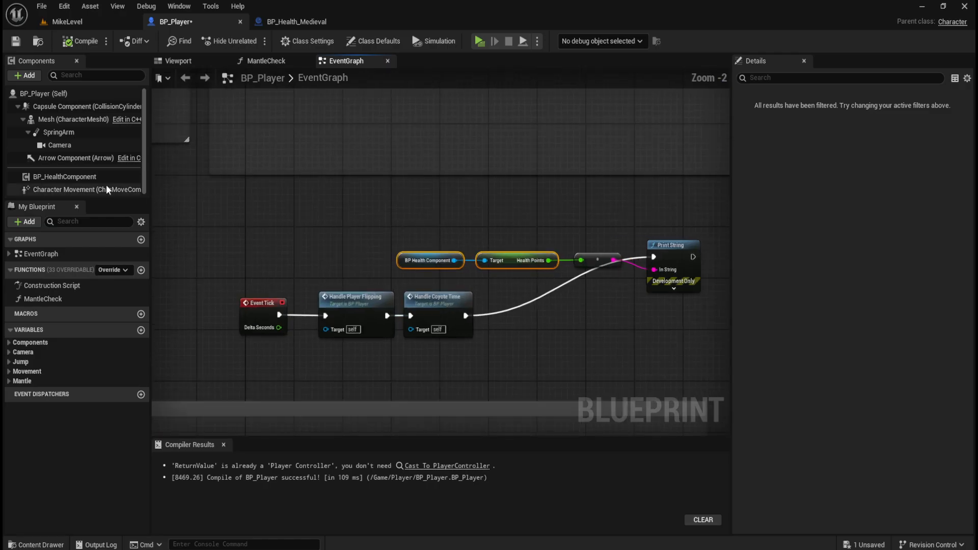
left_click(104, 177)
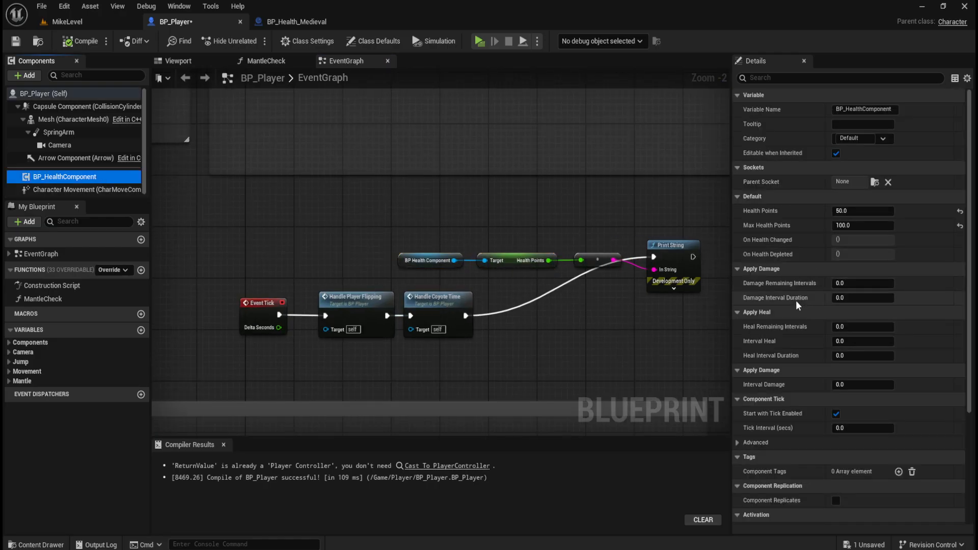
left_click(479, 42)
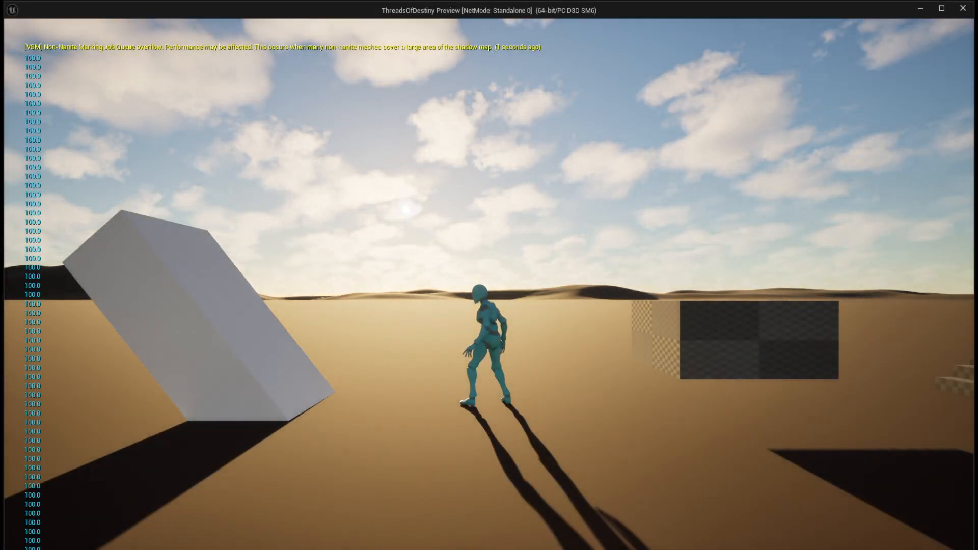
key("Escape")
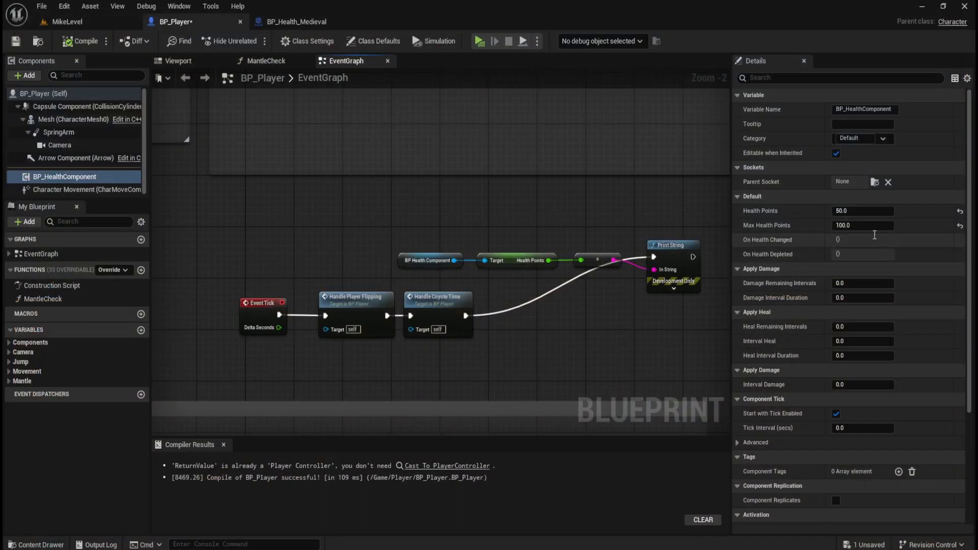
Set BP_HealthComponent's Health Points to 100 and Max Health Points to 50
left_click(866, 212)
type("100")
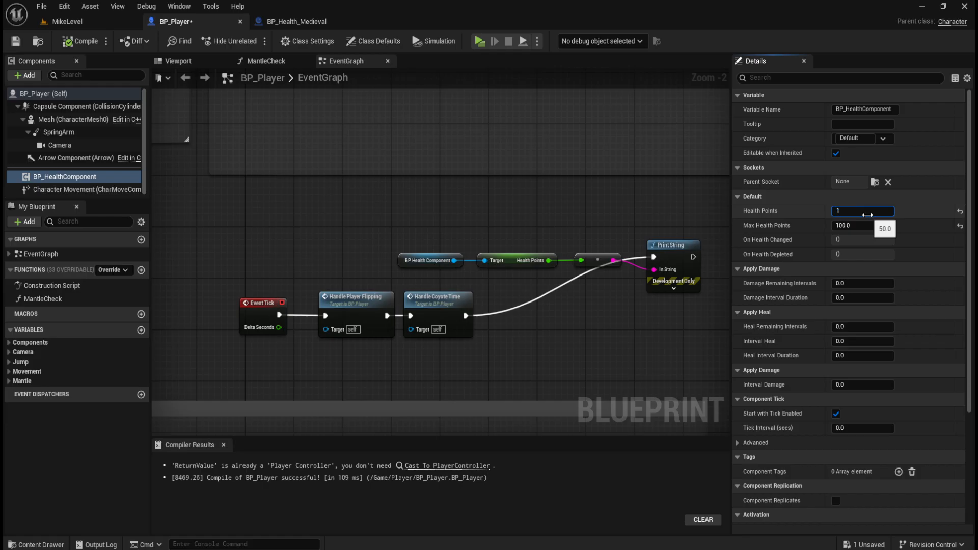
key("Tab")
type("50")
key("Return")
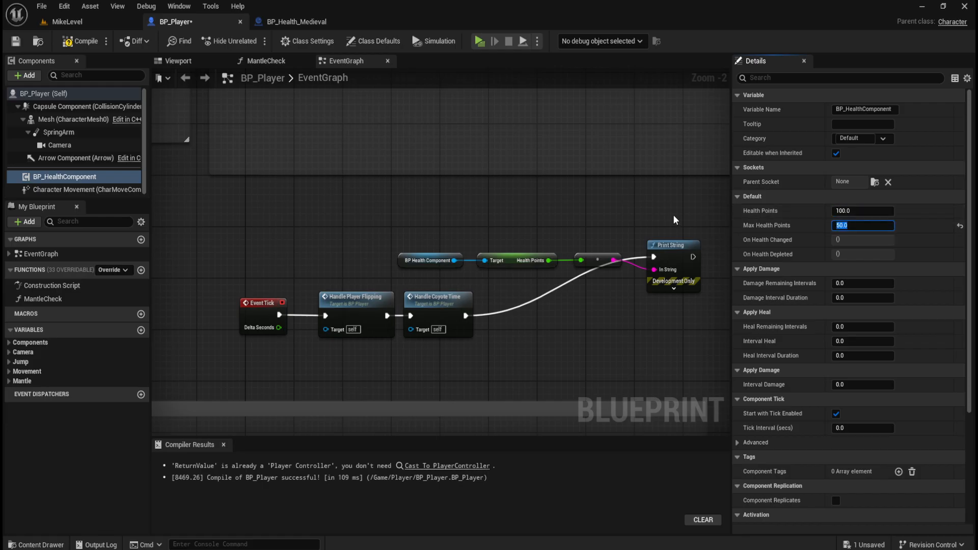
Compile and save BP_Player, and check the printed health value in a play preview
left_click(80, 41)
left_click(15, 42)
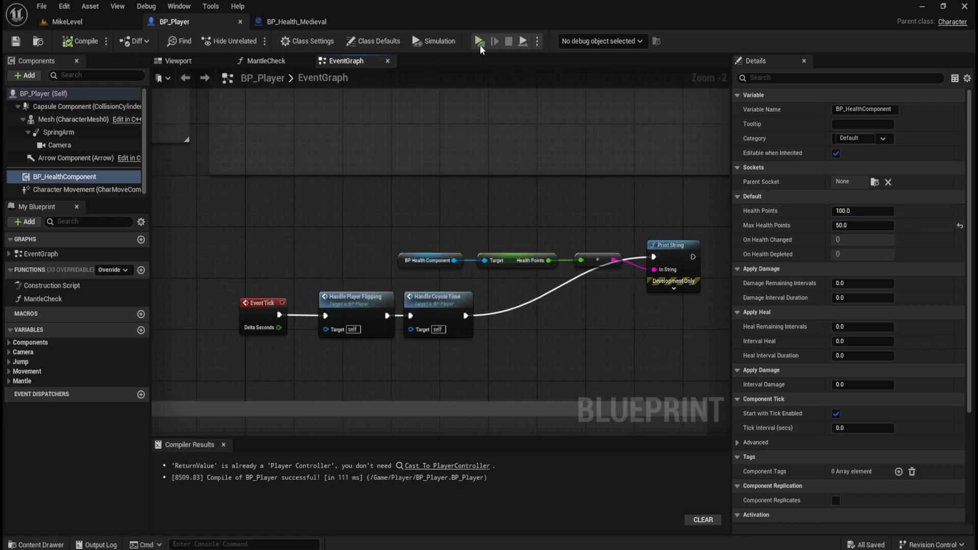
left_click(481, 42)
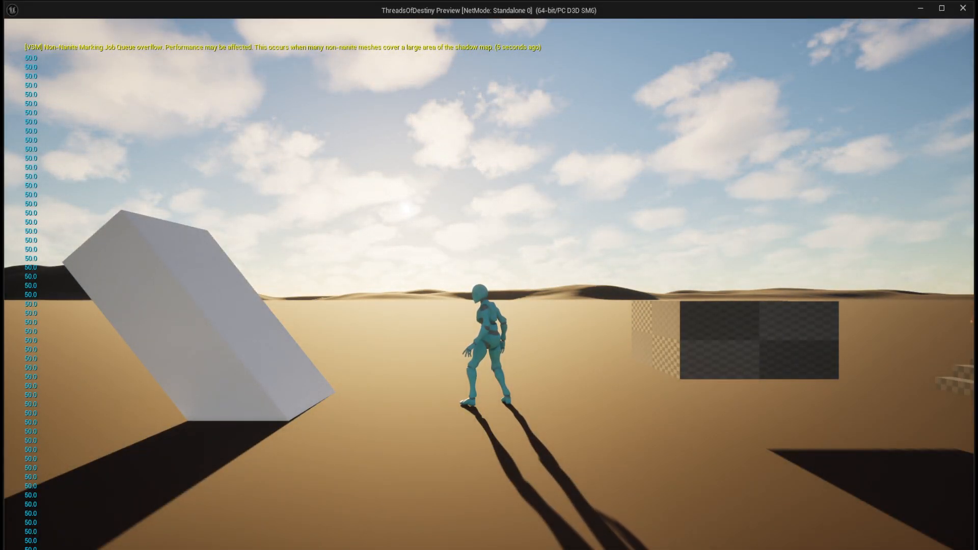
key("Escape")
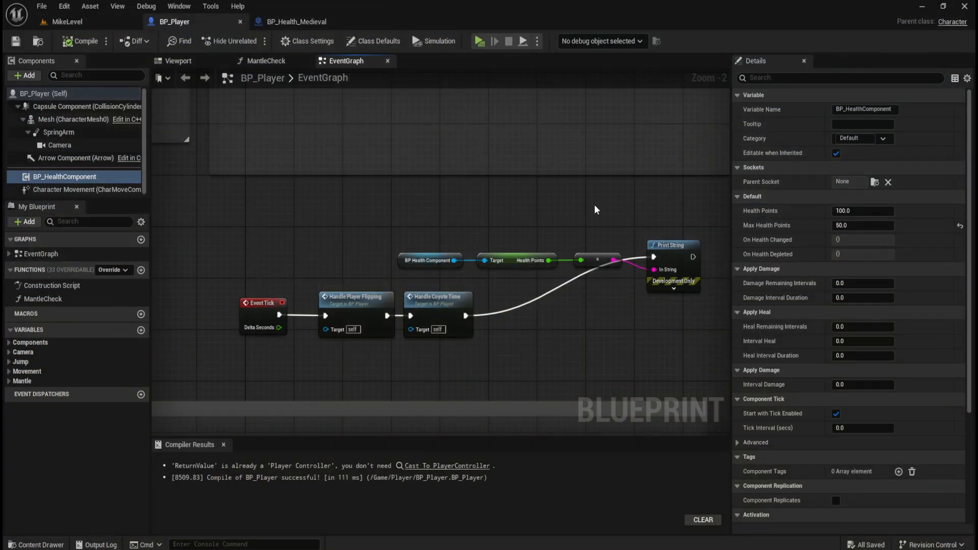
Set BP_HealthComponent's Max Health Points to 100, and compile and save BP_Player
left_click(850, 226)
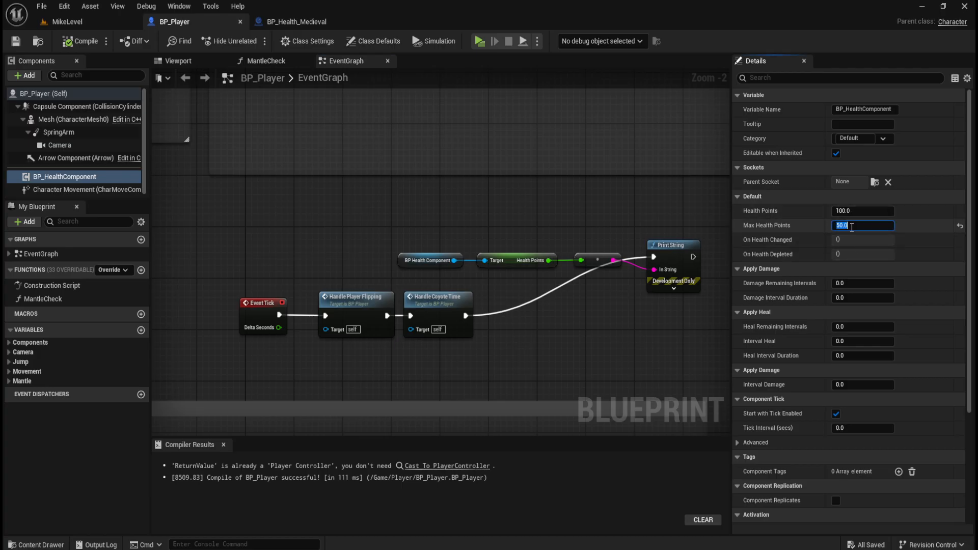
type("100")
key("Return")
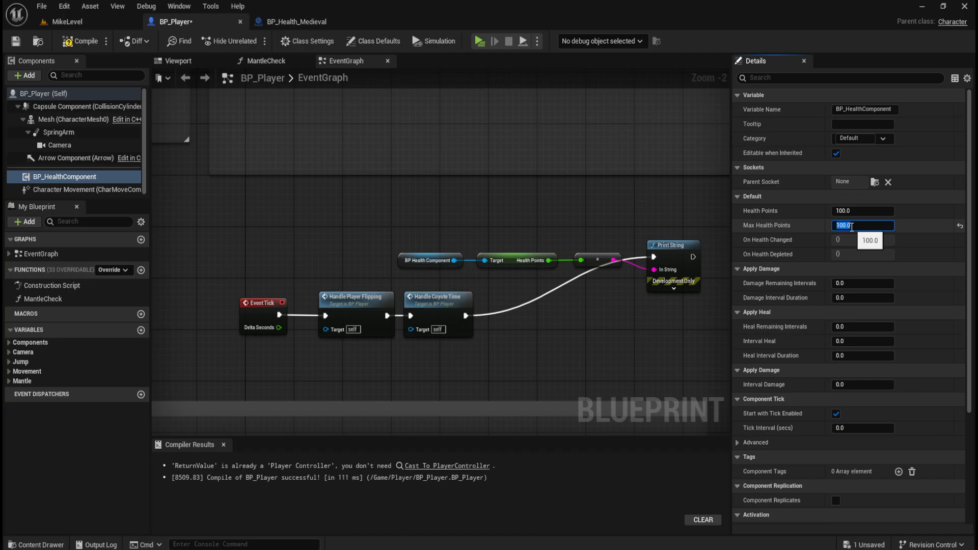
left_click(80, 41)
left_click(16, 40)
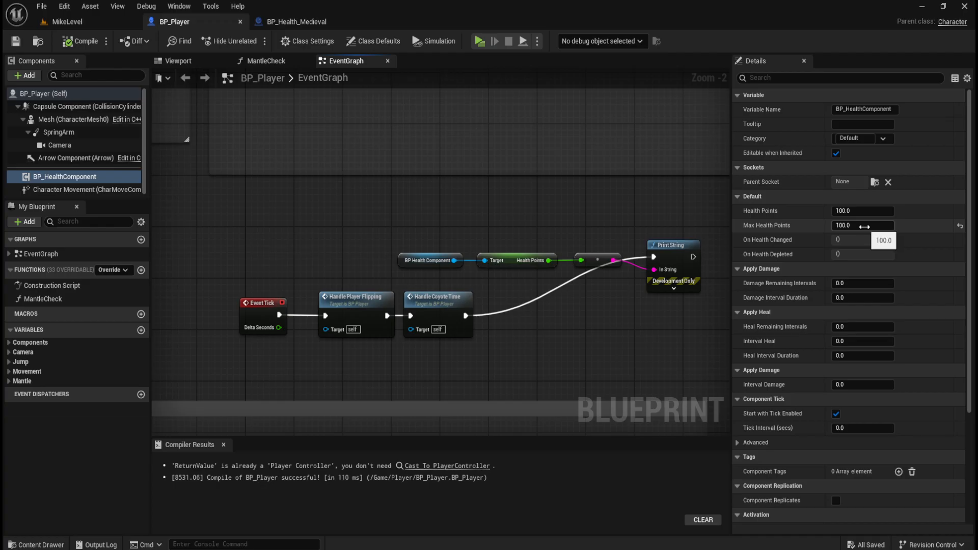
Set BP_HealthComponent's Max Health Points to 50 and reset the property to its default
left_click(865, 227)
type("50")
key("Return")
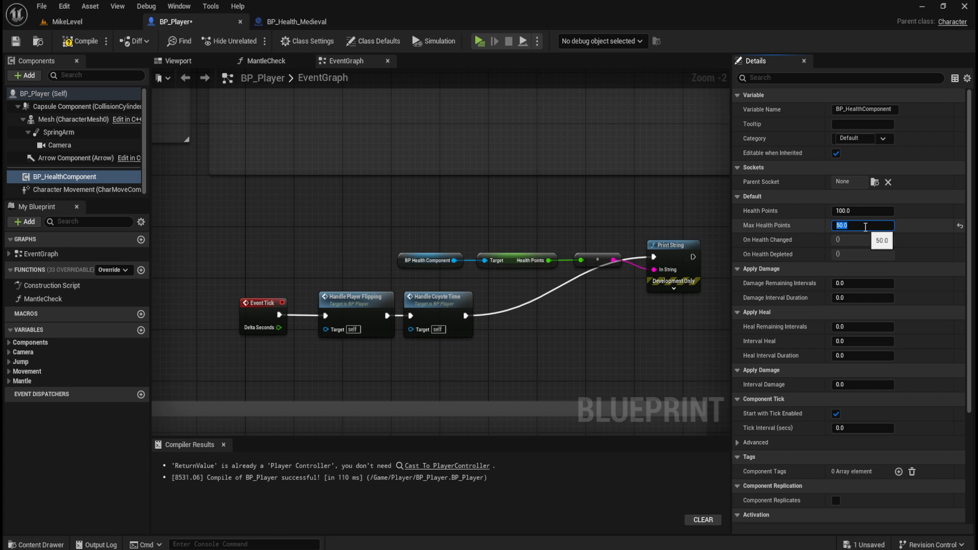
left_click(961, 227)
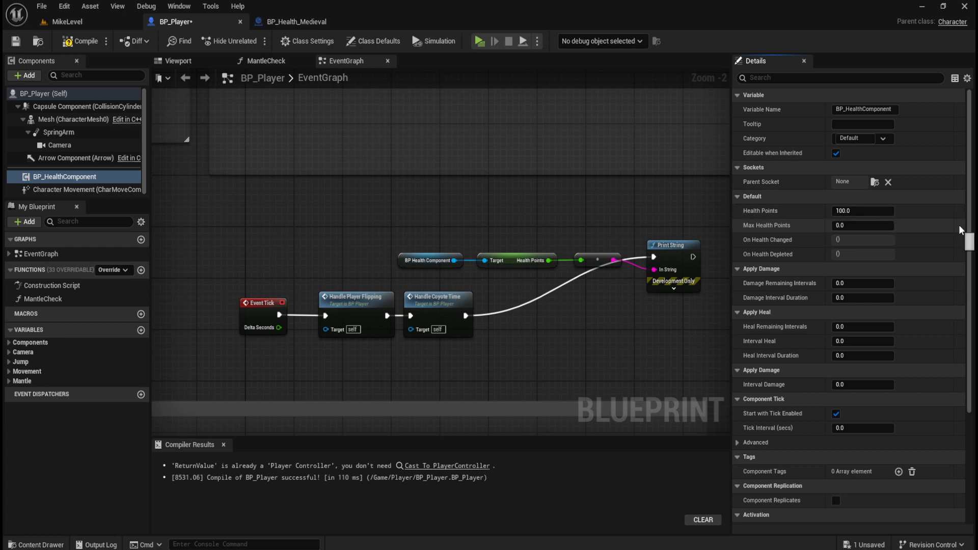
left_click(876, 223)
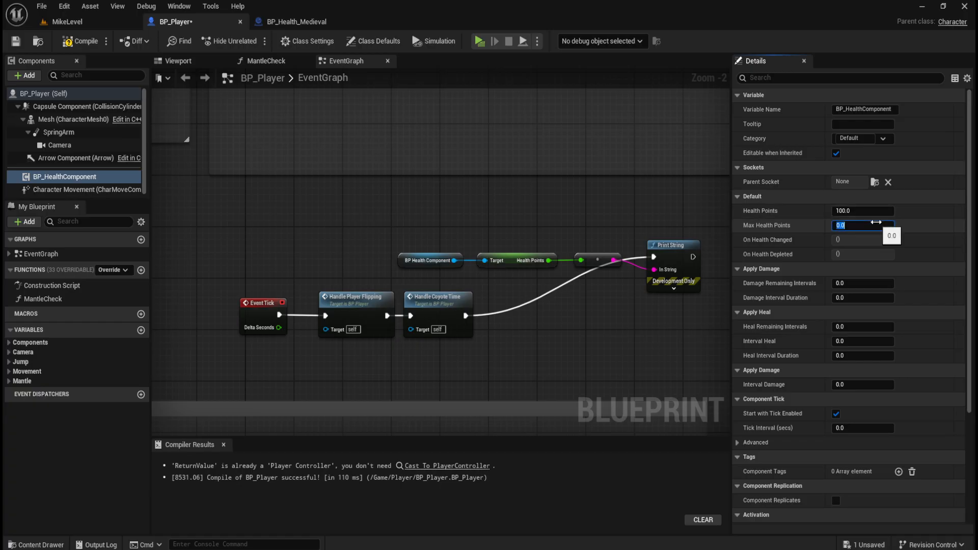
Set Health Points to 25 and Max Health Points to 30, compile BP_Player, and check the printed health in a play preview
left_click(877, 213)
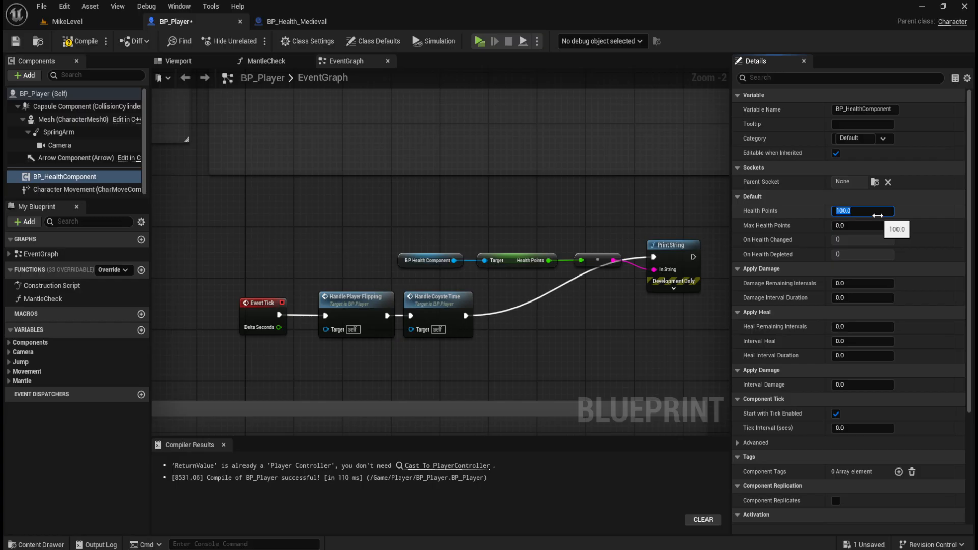
type("25")
left_click(877, 225)
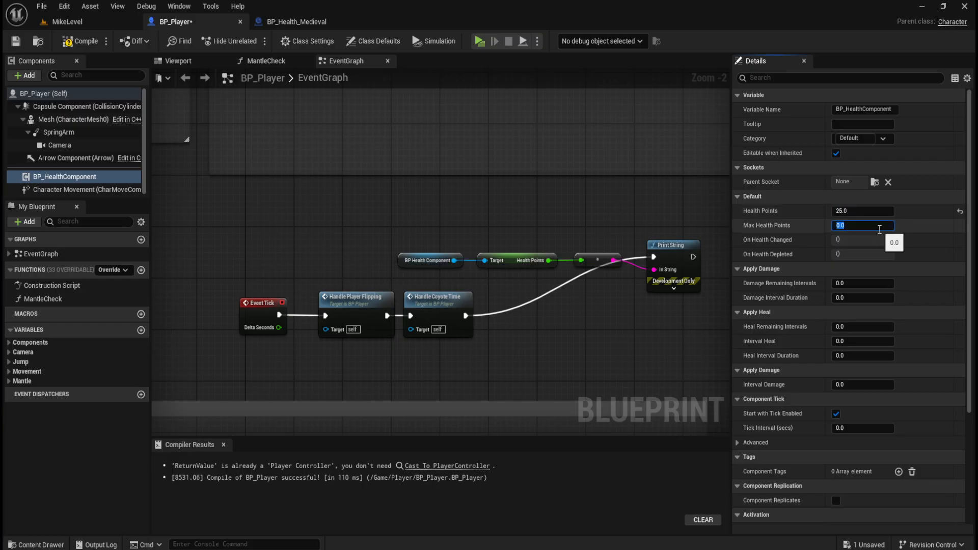
key("Return")
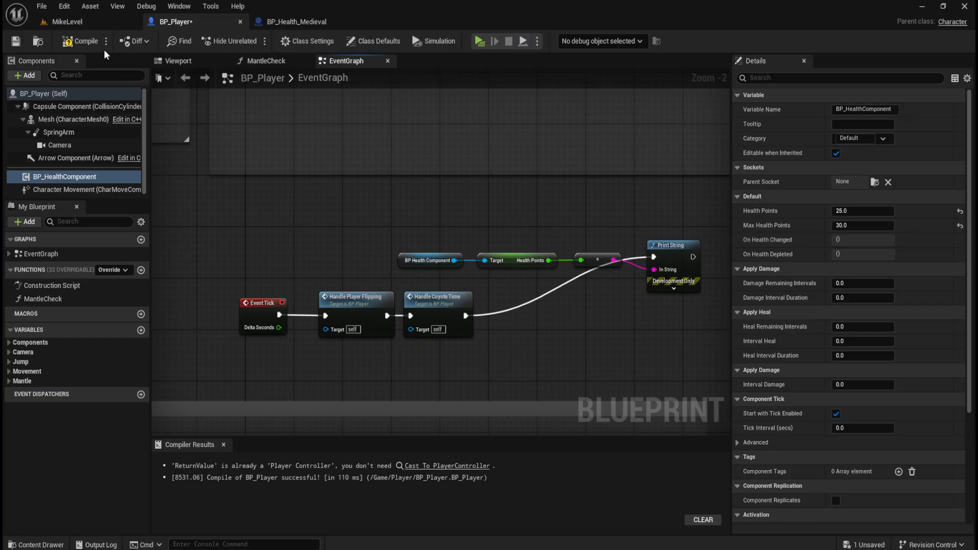
left_click(478, 41)
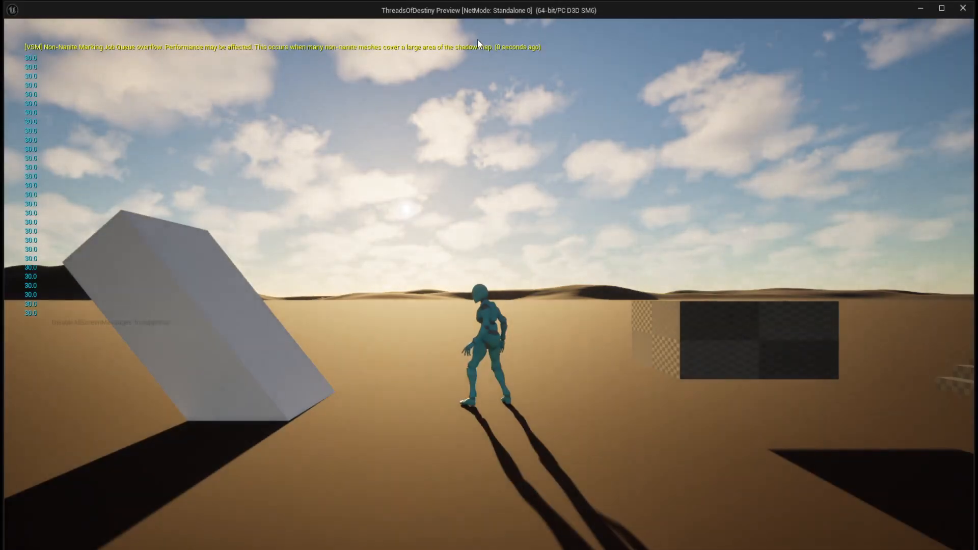
key("Escape")
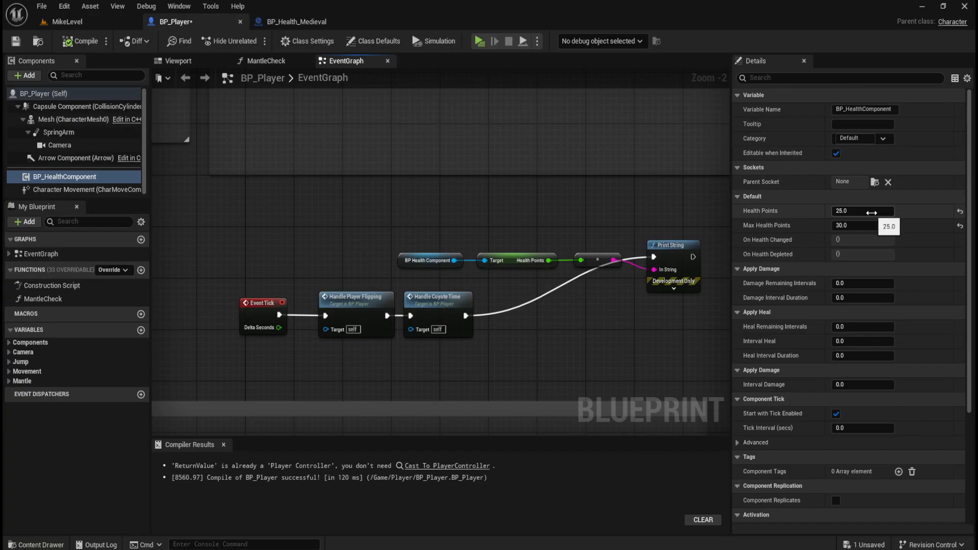
Set BP_HealthComponent's Health Points and Max Health Points both to 100, and compile and save BP_Player
left_click(872, 213)
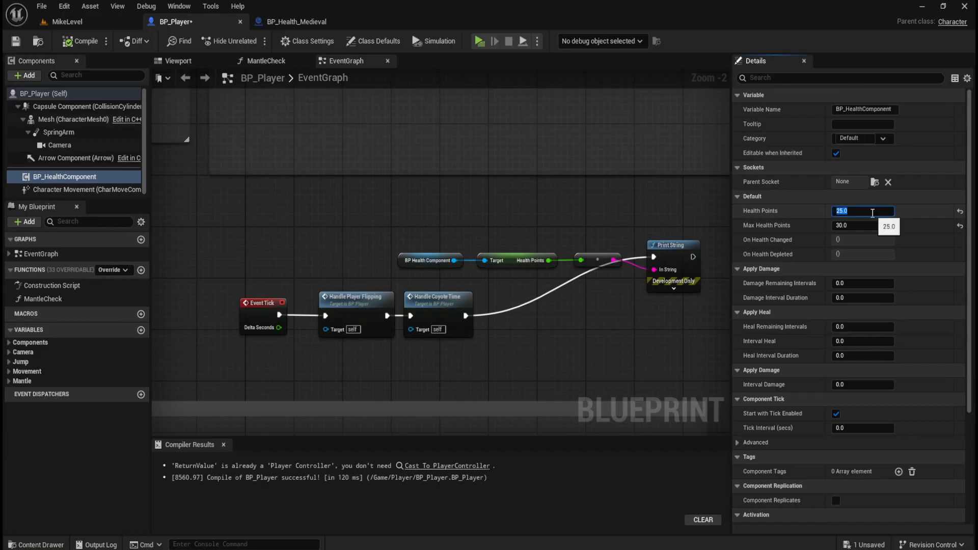
type("100")
key("Tab")
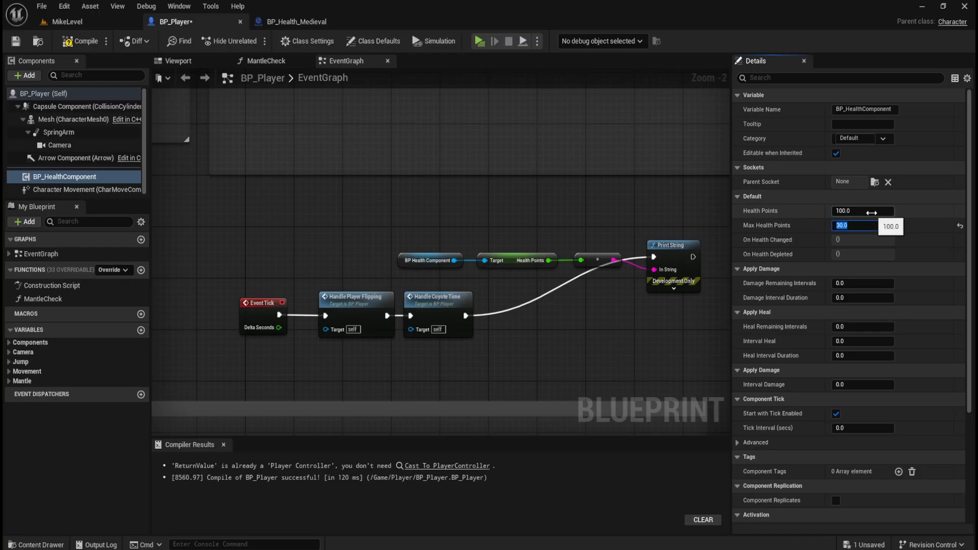
type("100")
key("Return")
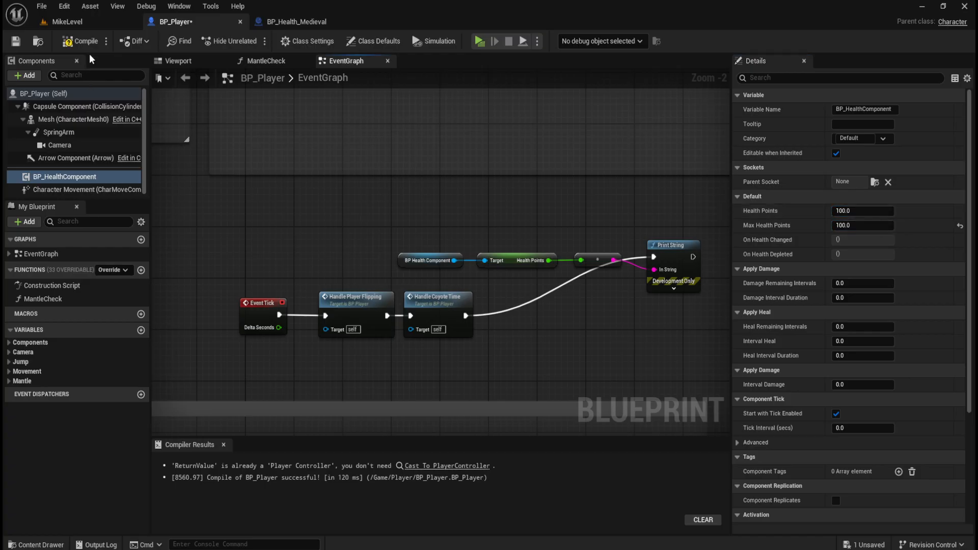
left_click(79, 41)
left_click(17, 42)
Add a Num - keyboard event node in the empty graph area before the Event Tick chain
right_click_drag(356, 243, 529, 250)
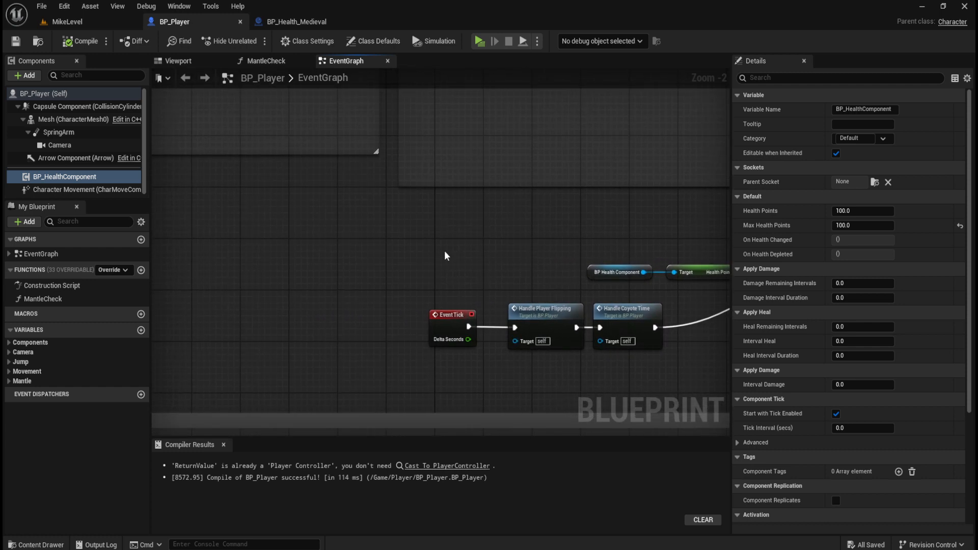
right_click_drag(393, 256, 428, 234)
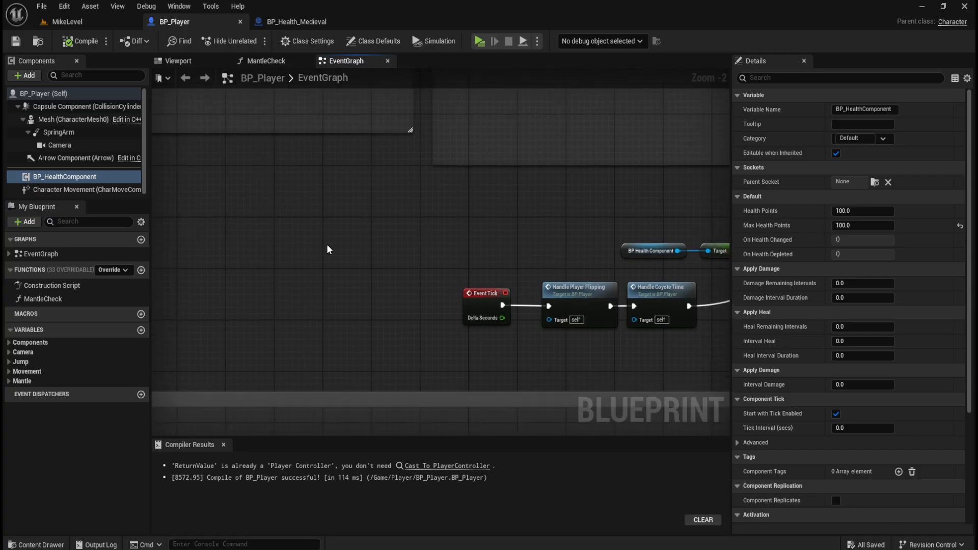
right_click(263, 246)
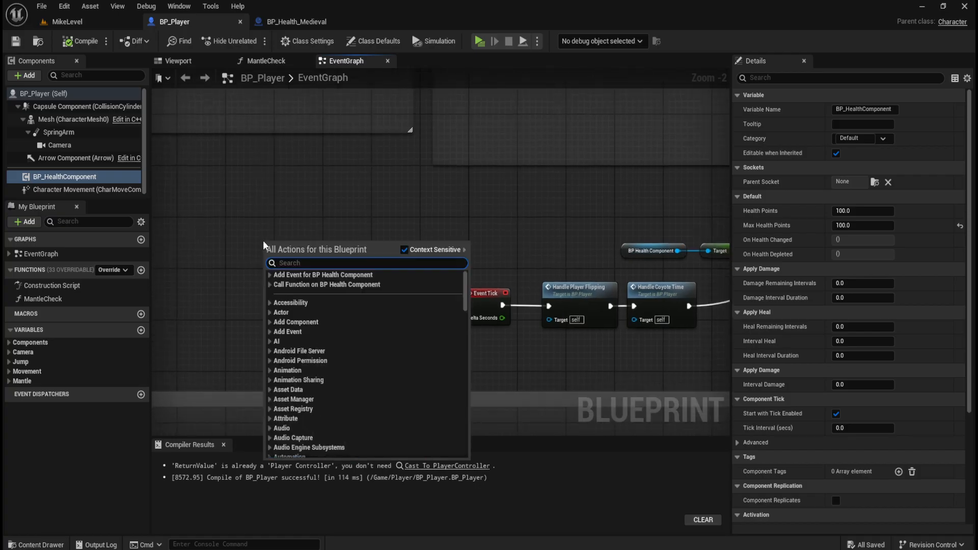
type("keyboard")
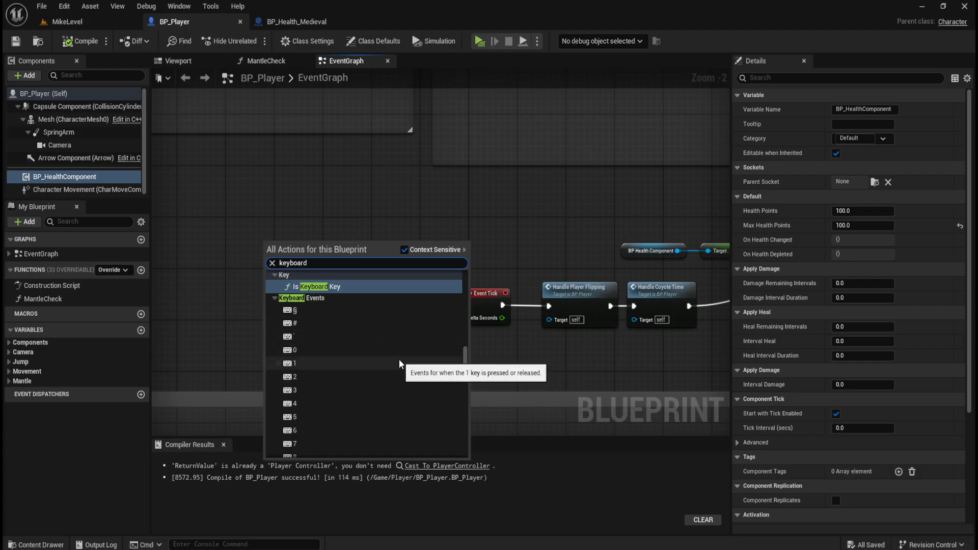
type("-")
key("BackSpace")
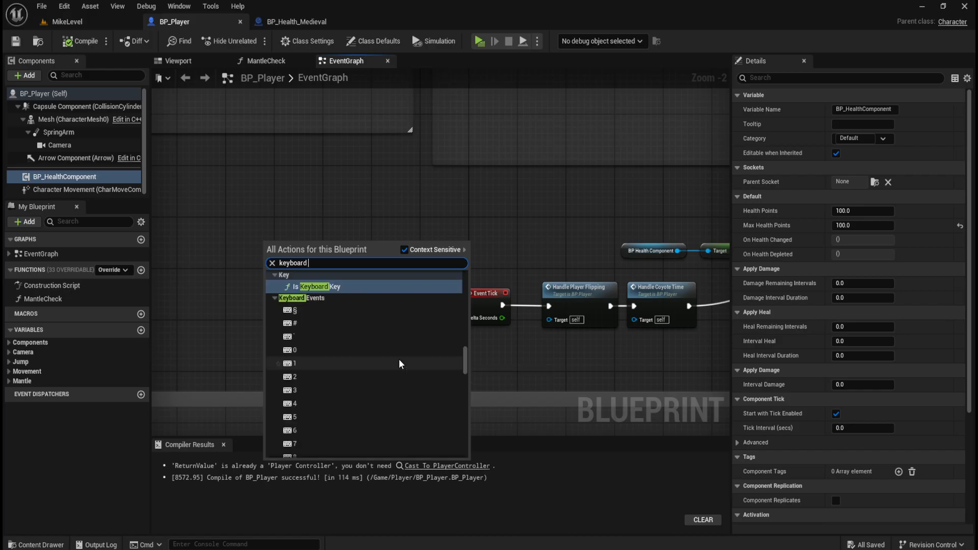
type("-")
left_click(326, 328)
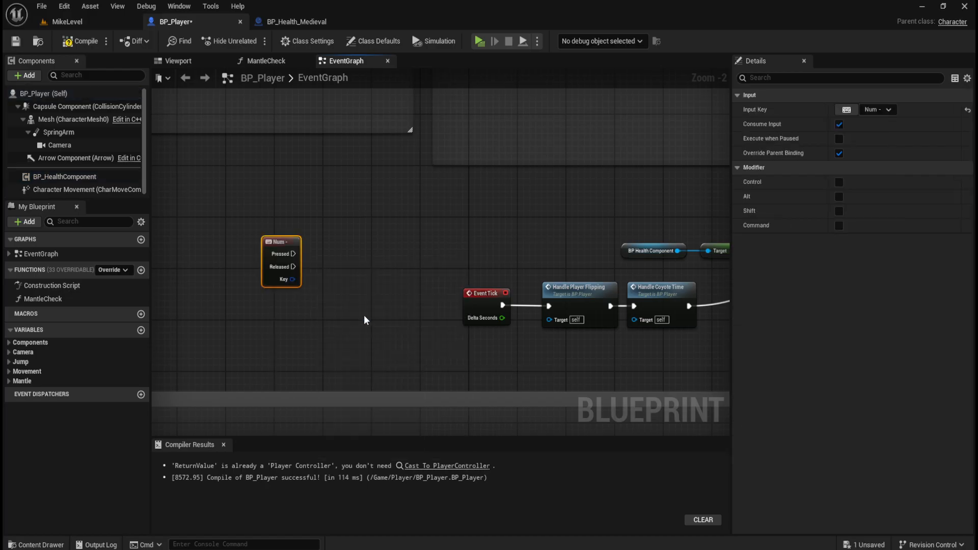
left_click(327, 250)
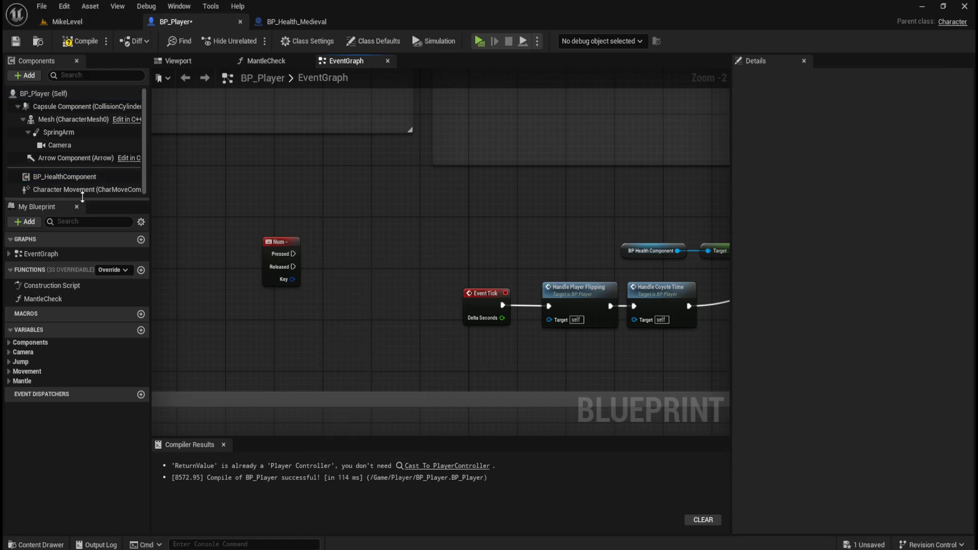
Add a BP_HealthComponent reference beside the Num - event, get its Health Points, and align the two nodes in a straight row
left_click_drag(60, 176, 346, 237)
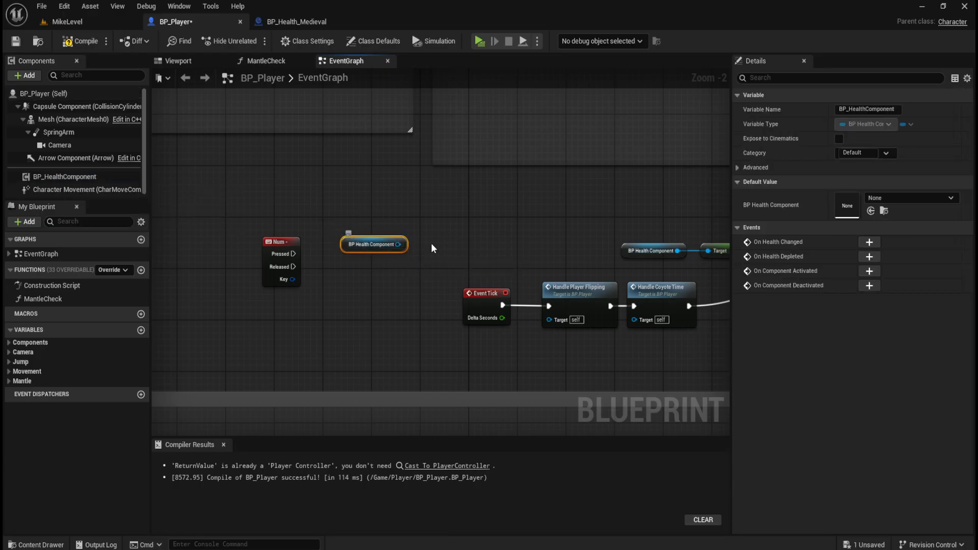
mouse_move(494, 232)
right_mouse_down()
mouse_move(367, 215)
mouse_move(255, 230)
mouse_move(487, 236)
right_mouse_up()
left_click_drag(335, 255, 367, 258)
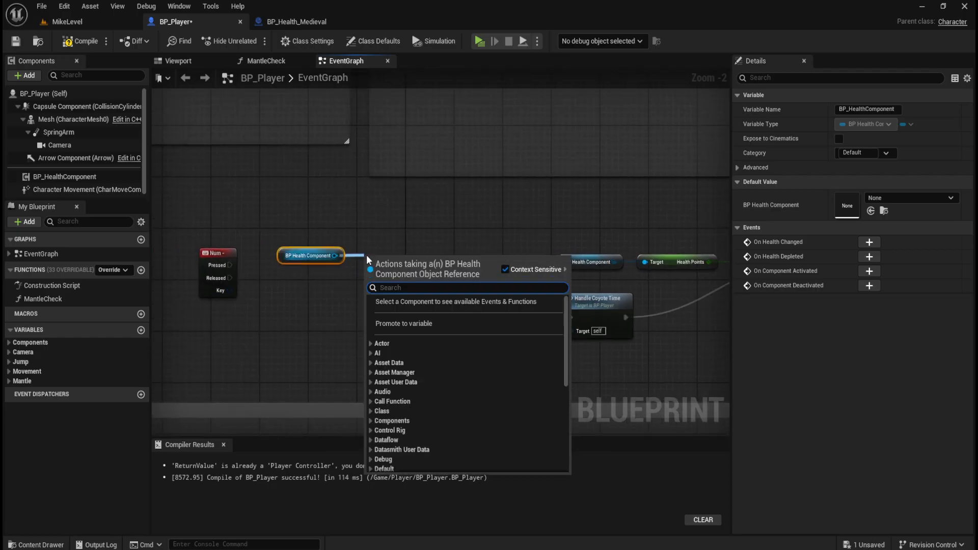
type("health point")
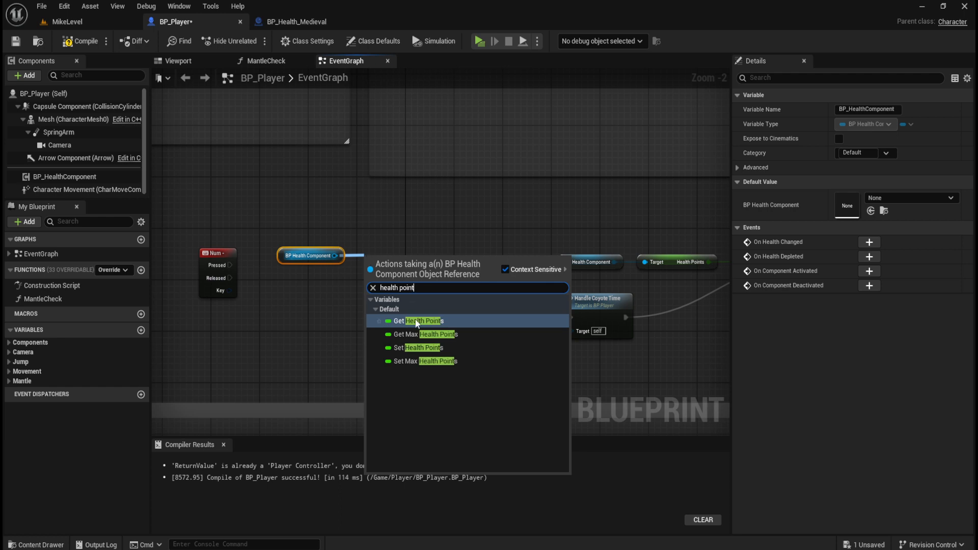
left_click(408, 321)
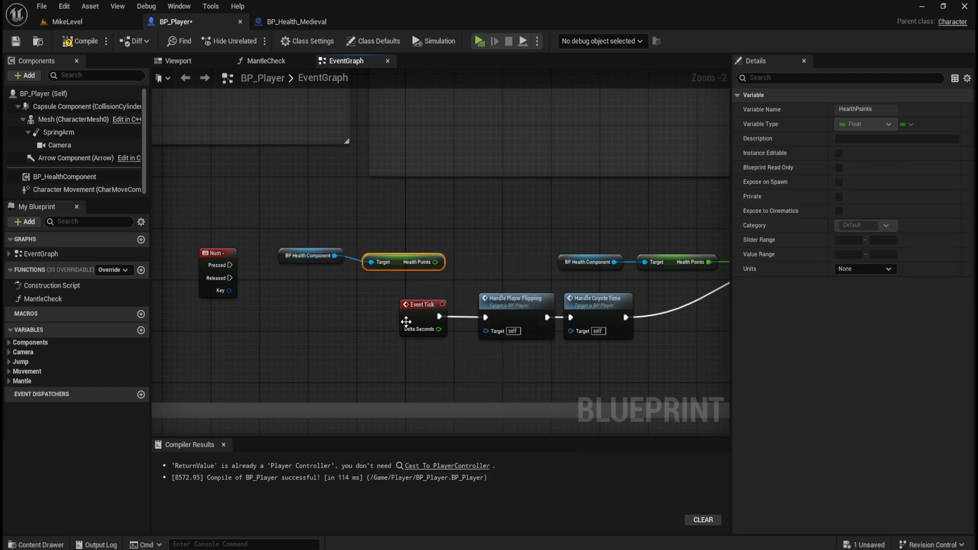
mouse_move(328, 231)
left_mouse_down()
mouse_move(414, 270)
mouse_move(384, 244)
mouse_move(449, 244)
left_mouse_up()
key("q")
Add a Subtract node fed by the new Health Points getter, and set its subtracted value to 10
left_click(418, 258)
type("-")
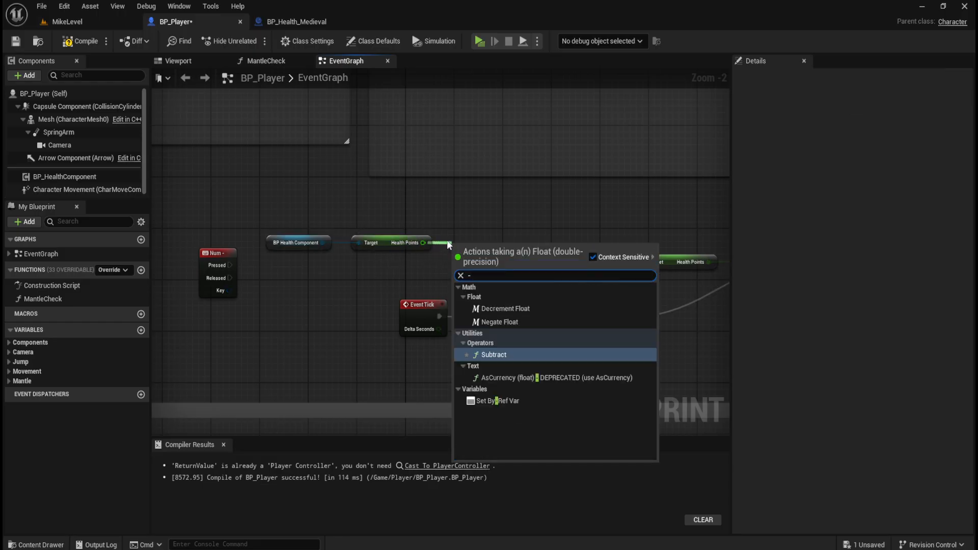
left_click(491, 354)
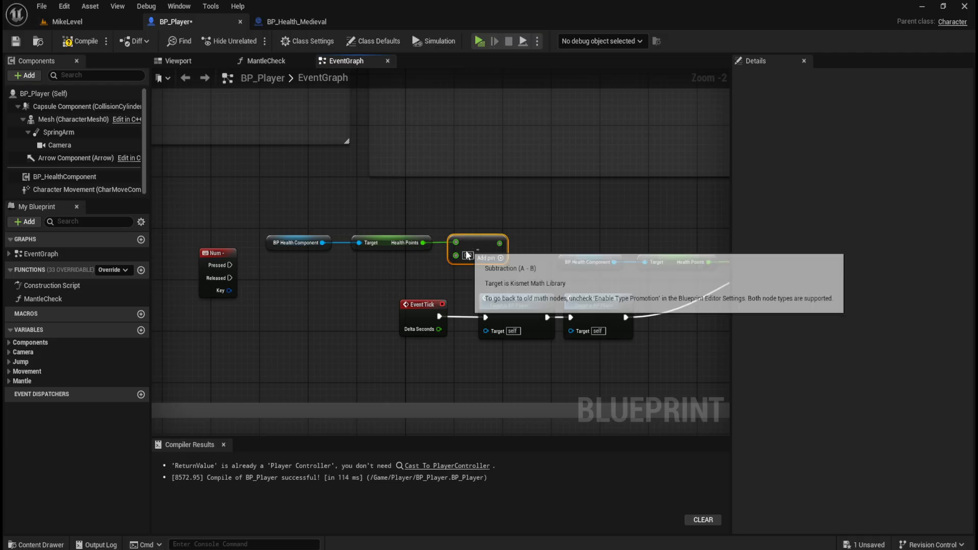
left_click(468, 256)
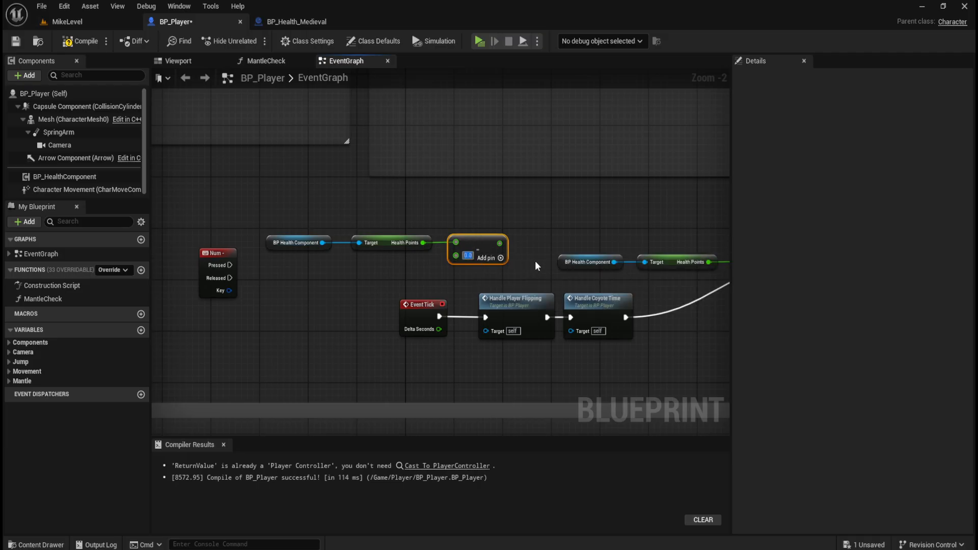
type("10")
key("Return")
left_click(436, 234)
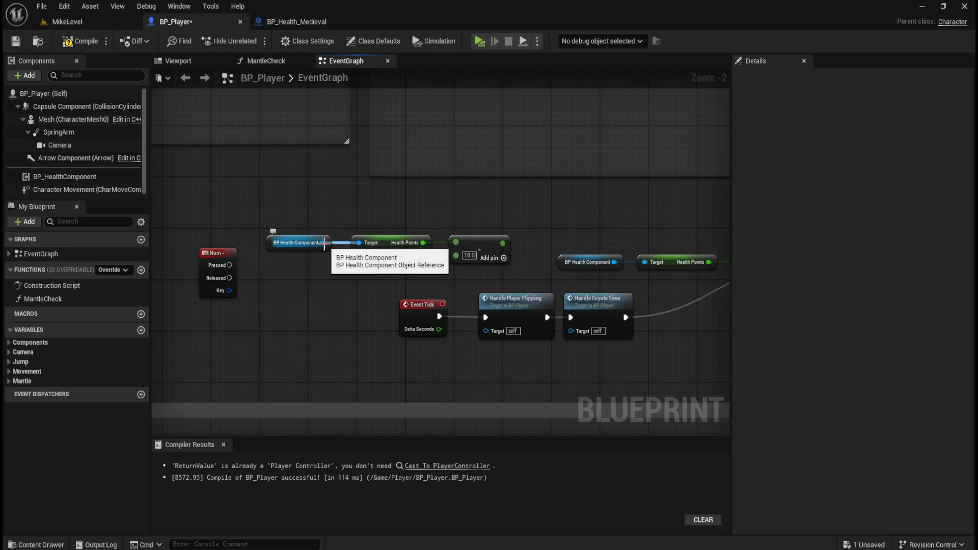
Add a Set Health Points node targeting the new BP_HealthComponent reference, and place it above and beyond the Subtract node
left_click_drag(323, 243, 356, 265)
type("set health")
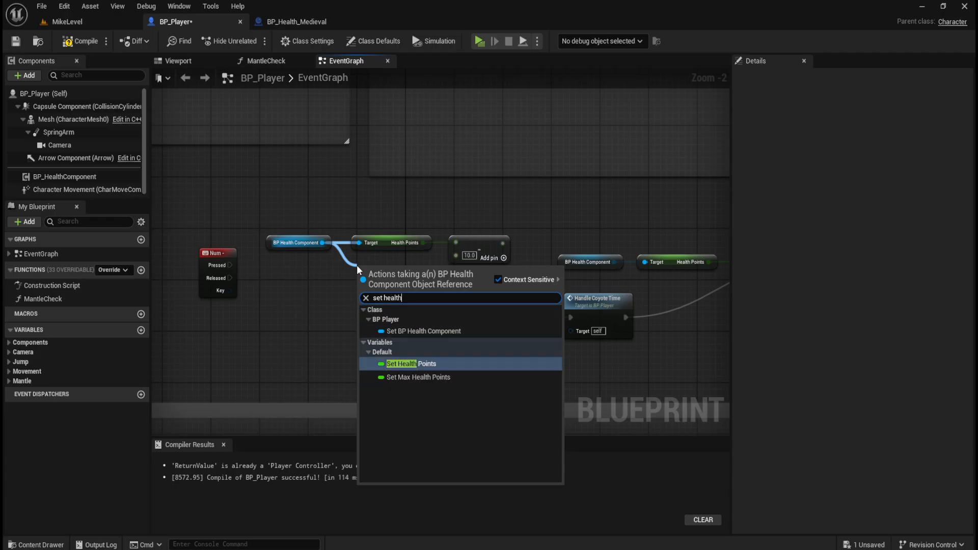
key("Return")
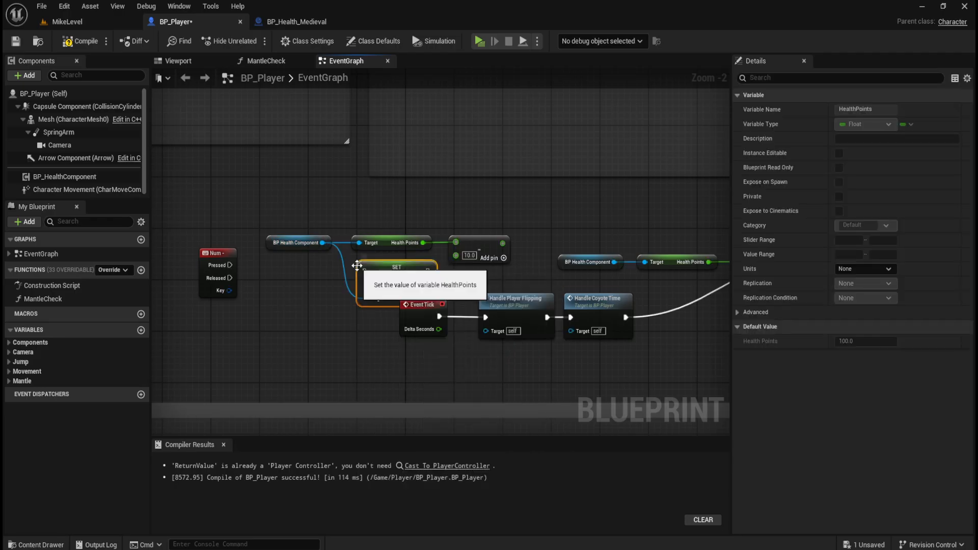
left_click_drag(396, 268, 563, 212)
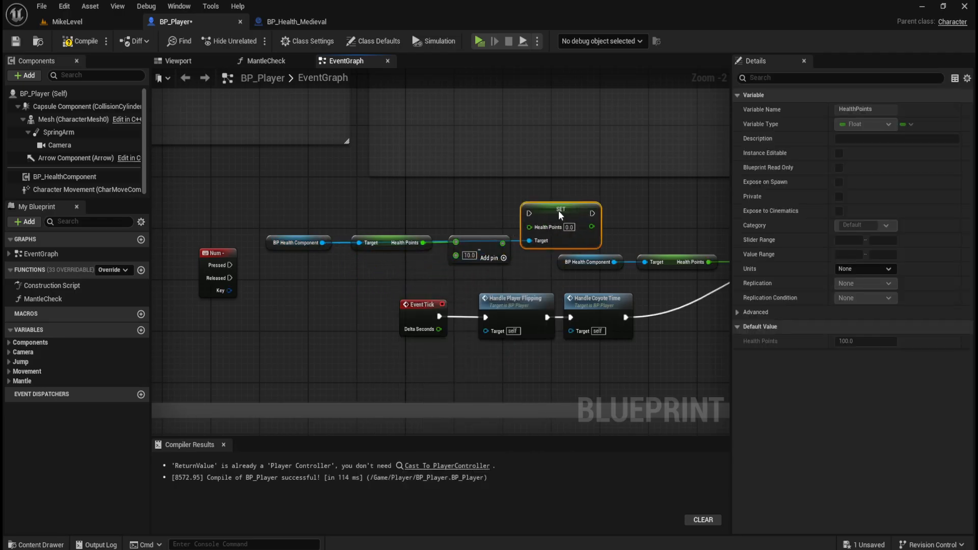
Realign the BP_HealthComponent reference, Health Points getter and Subtract nodes in a row, and move them below the Set node's Target wire
left_click_drag(478, 240, 479, 253)
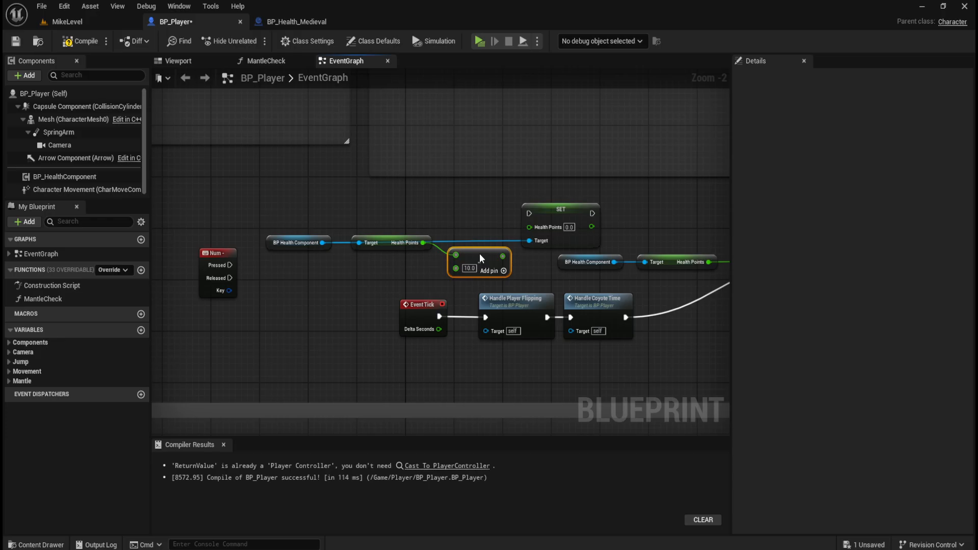
left_click_drag(376, 274, 525, 241)
left_click_drag(290, 224, 463, 268)
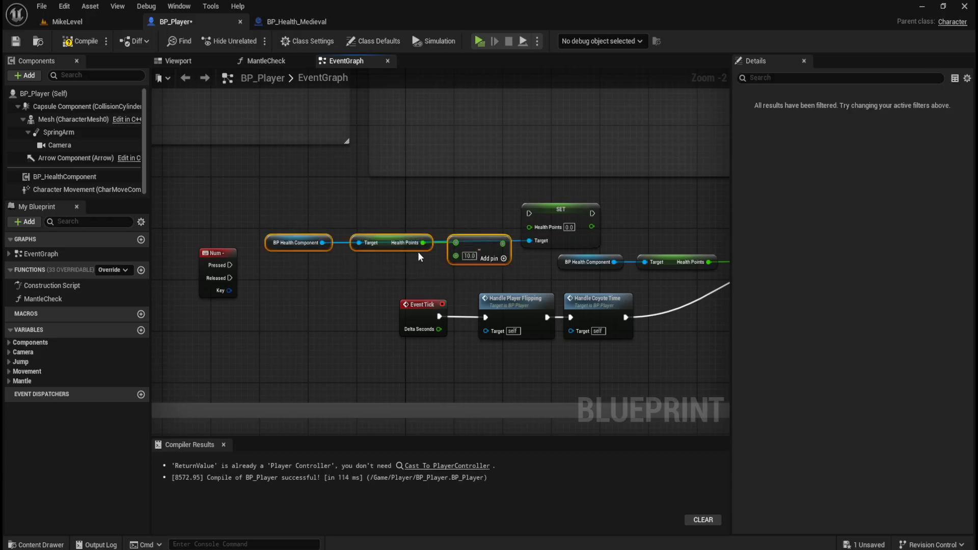
left_click_drag(396, 247, 396, 266)
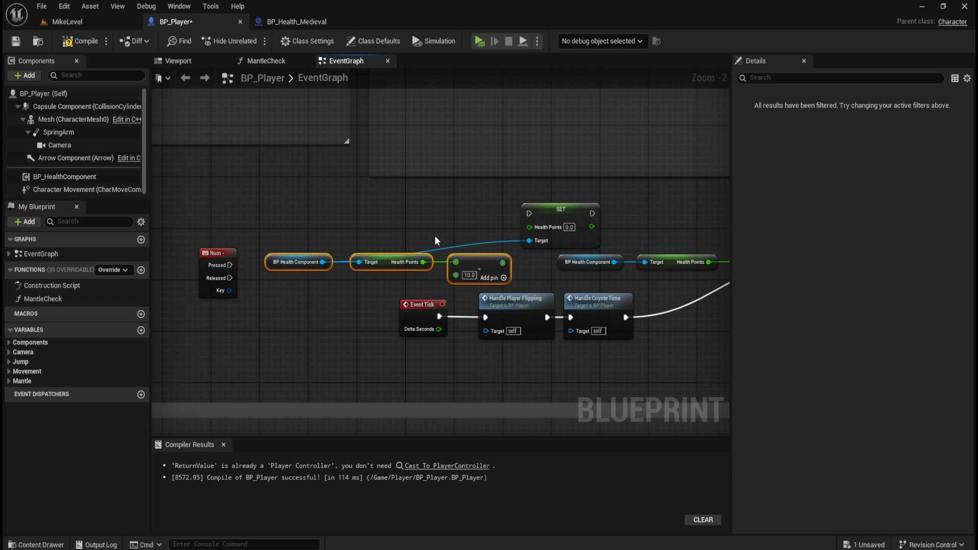
Add a reroute node to the Set node's Target wire, place it just after the BP_HealthComponent reference, and straighten it with the Set node
double_click(459, 246)
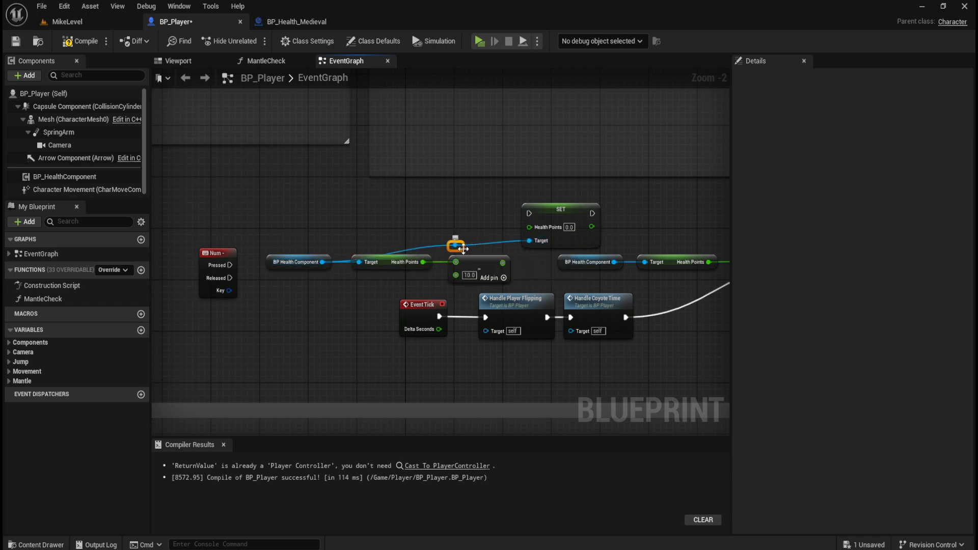
left_click_drag(465, 250, 356, 254)
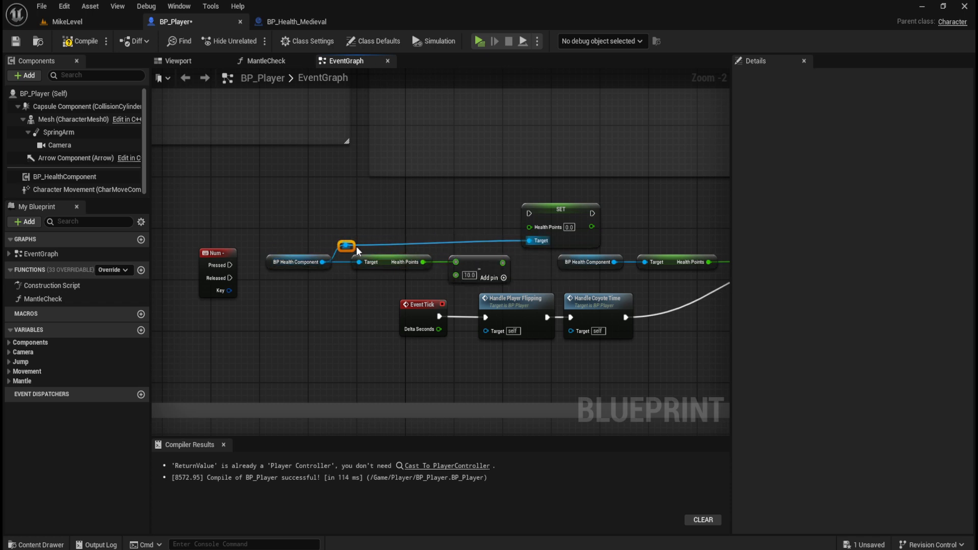
left_click_drag(335, 210, 588, 244)
left_click(476, 227)
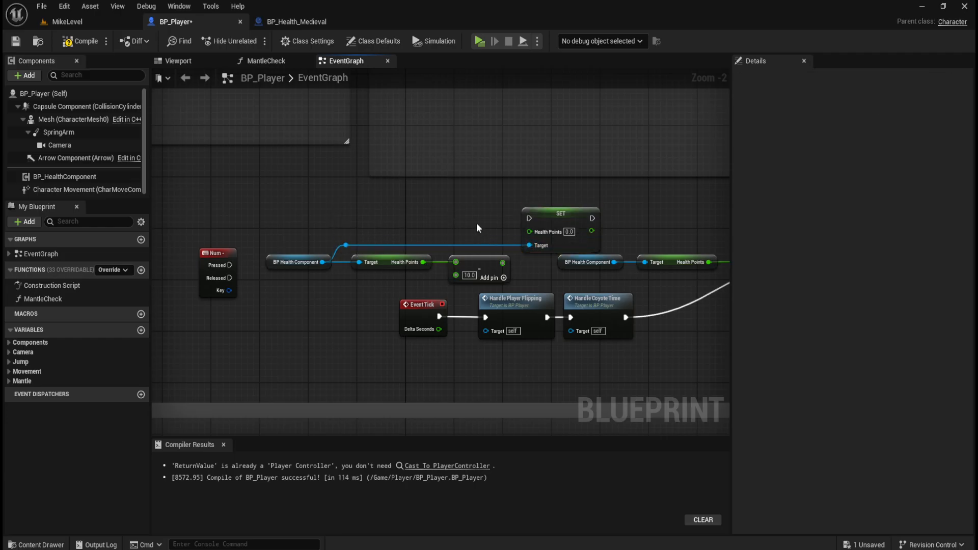
Feed the Subtract result into Set Health Points, connect the Num - Pressed output to the Set node, and align the event with it
left_click_drag(502, 263, 530, 231)
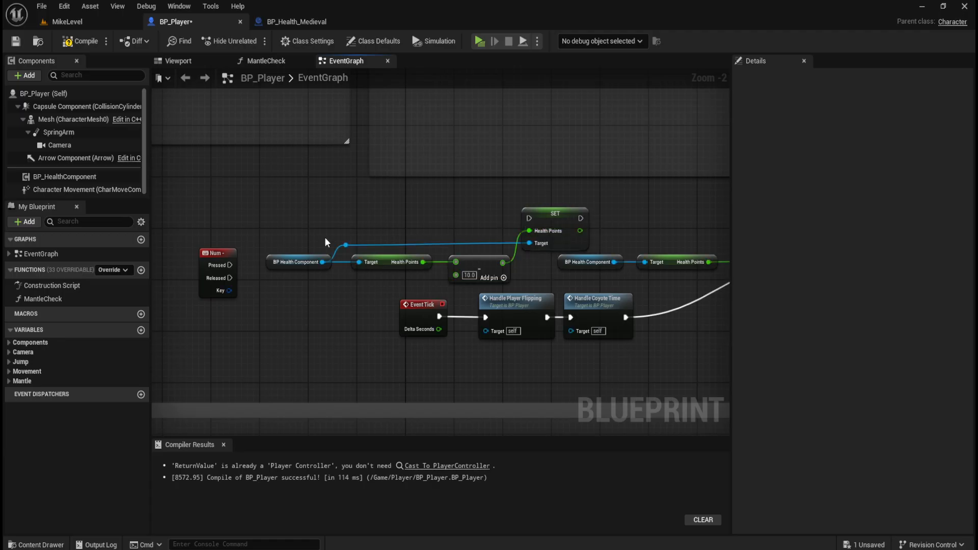
left_click_drag(231, 265, 534, 218)
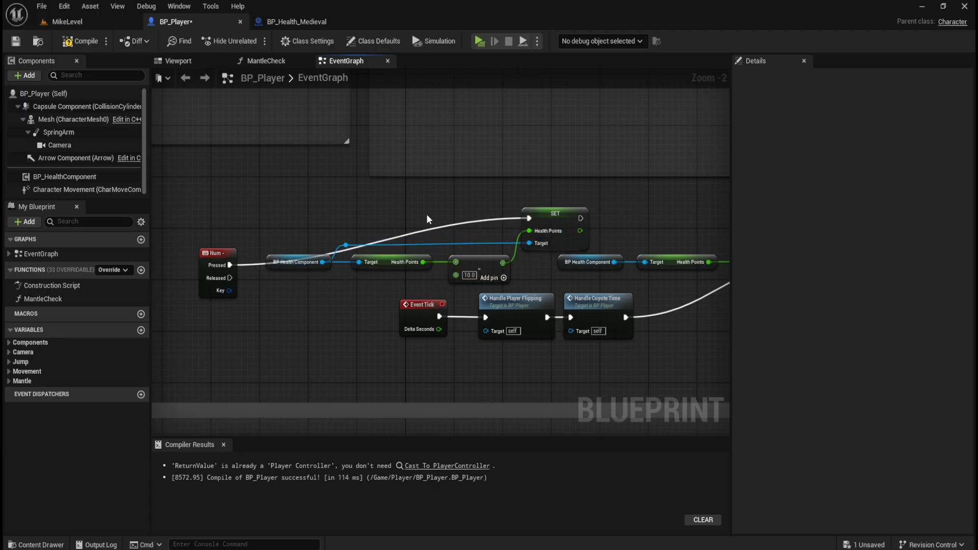
left_click(219, 252)
left_click_drag(232, 251, 244, 212)
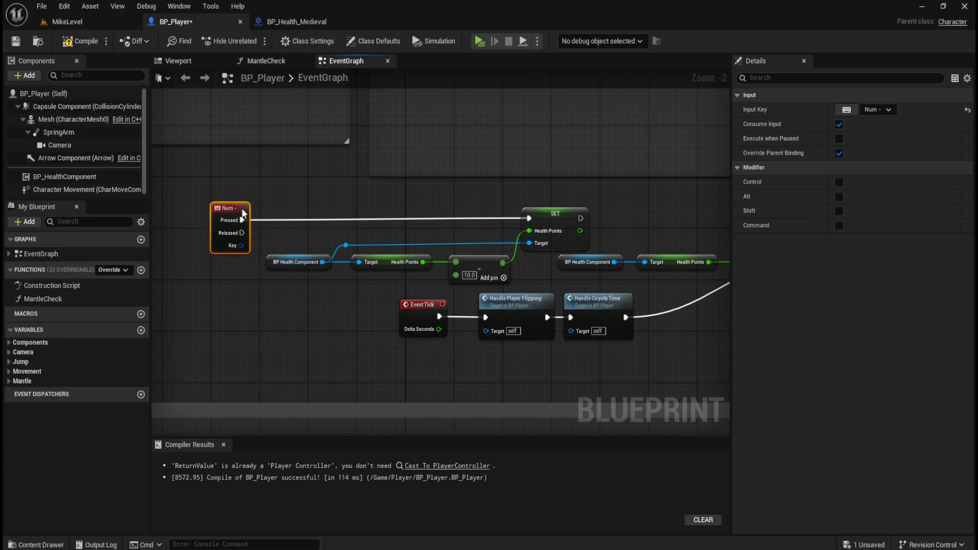
left_click(555, 217, "ctrl")
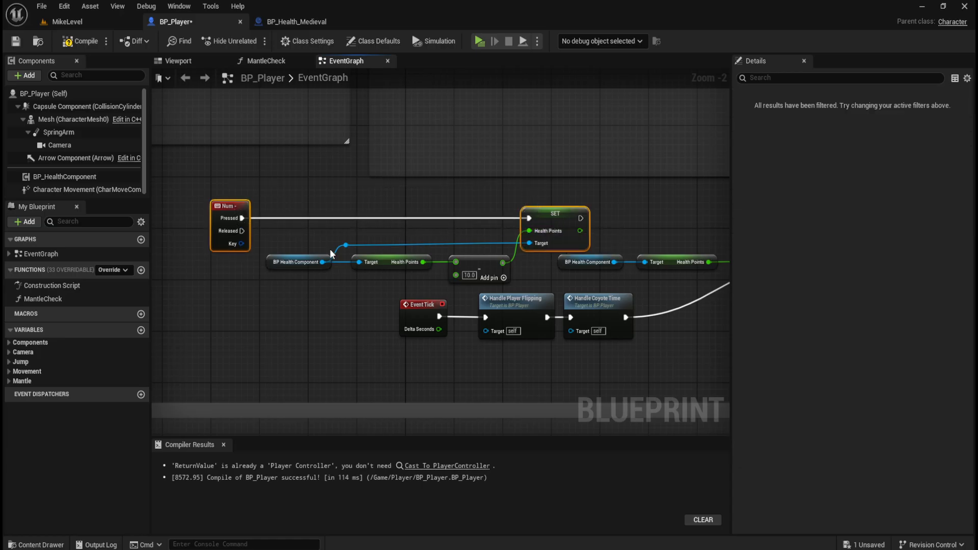
Try to straighten all nodes of the Num - chain together, and move the event and Set node back above the getter row
left_click_drag(209, 199, 532, 271, "ctrl")
key("q")
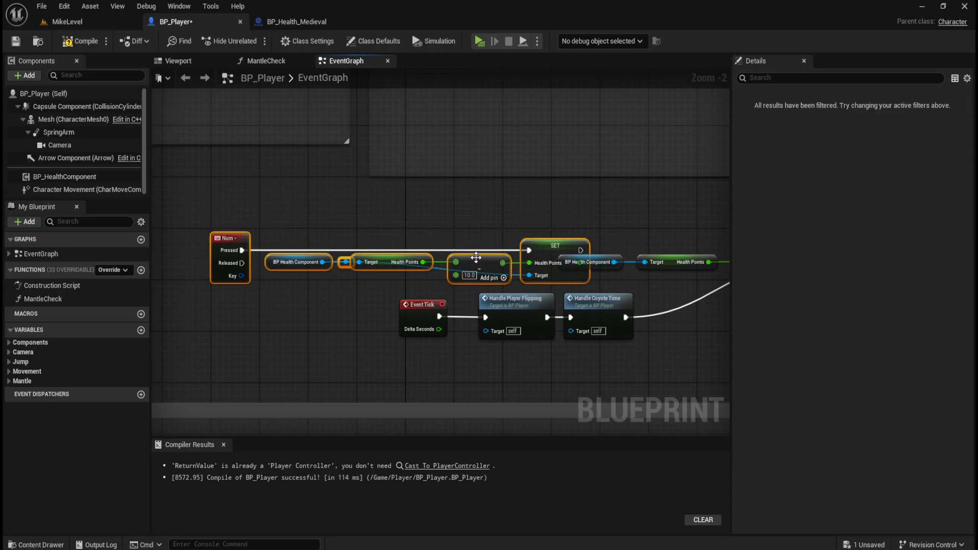
left_click(448, 232)
left_click(226, 239)
left_click(555, 244, "ctrl")
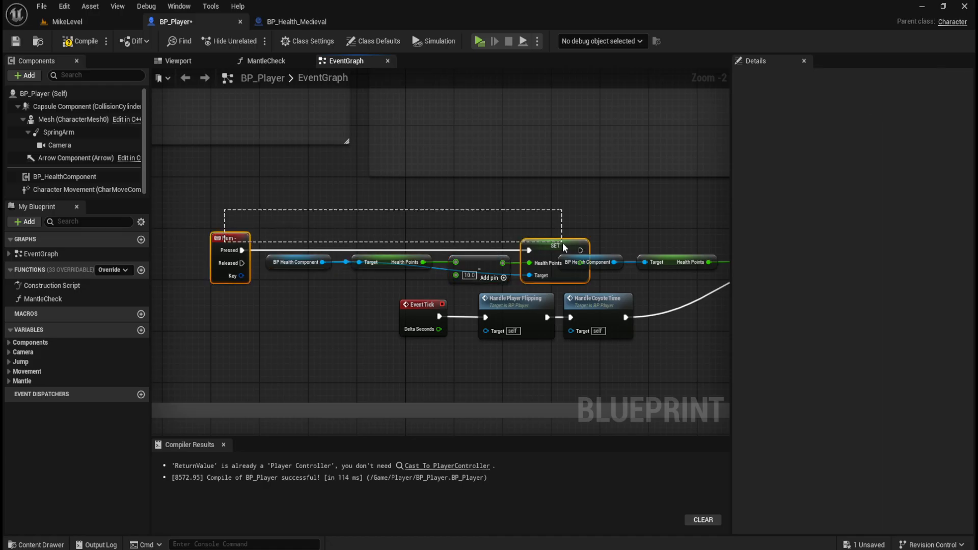
left_click_drag(561, 244, 561, 212)
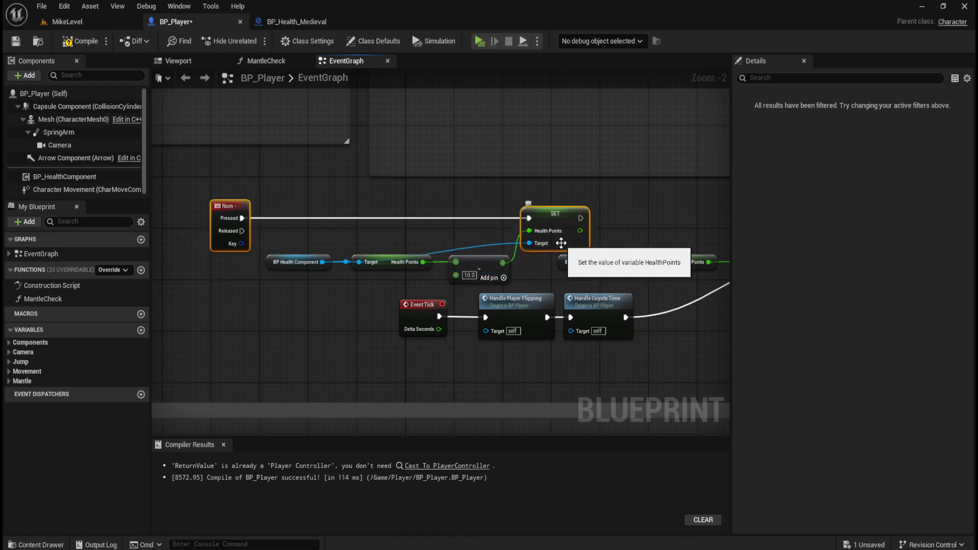
Straighten the reroute node with the Set node's Target pin, and shift the whole Num - chain away from the print getters
left_click(345, 262)
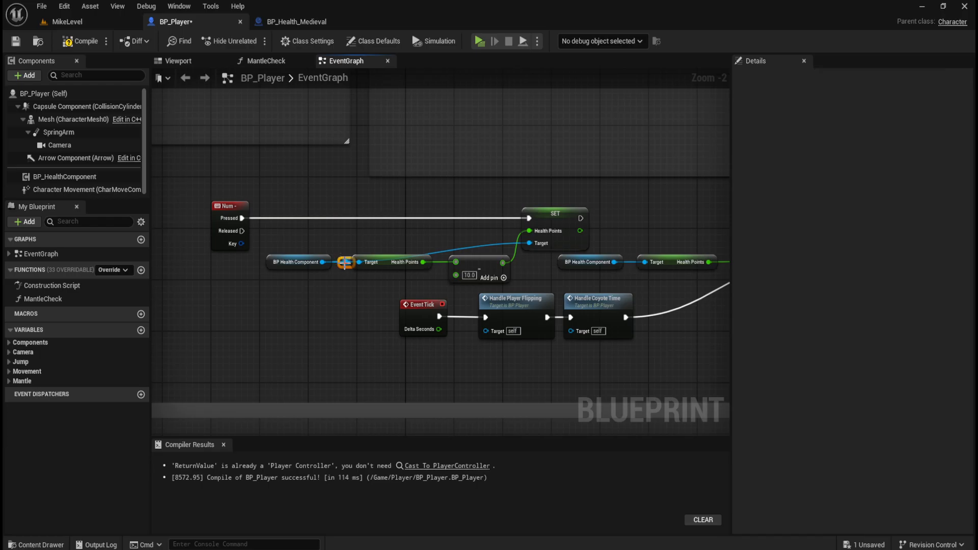
key("q")
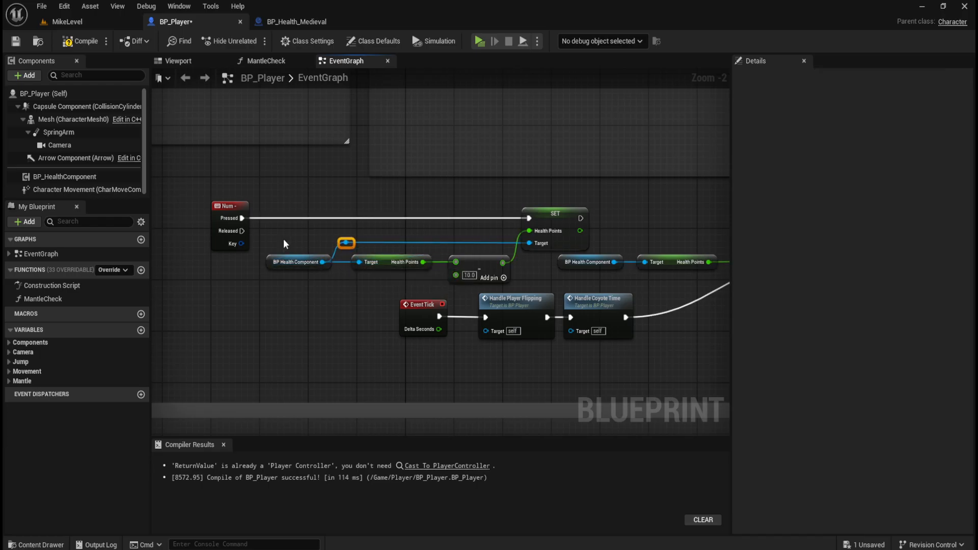
left_click_drag(200, 203, 540, 244)
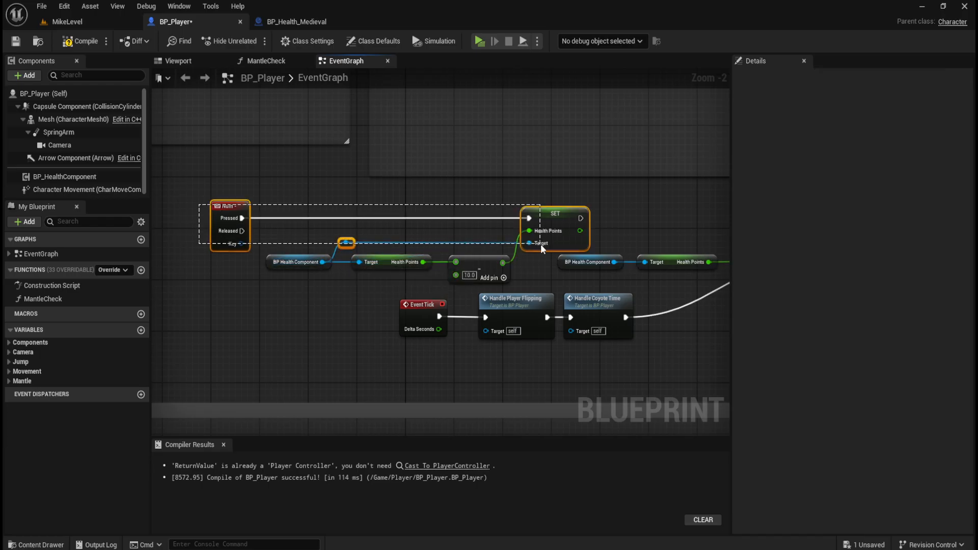
left_click(639, 224)
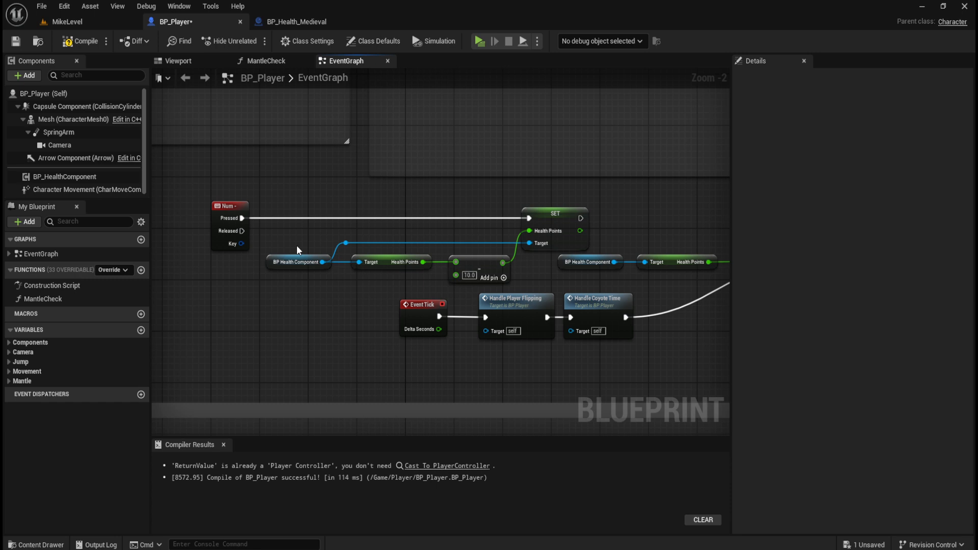
mouse_move(198, 198)
left_mouse_down()
mouse_move(586, 255)
mouse_move(525, 246)
left_mouse_up()
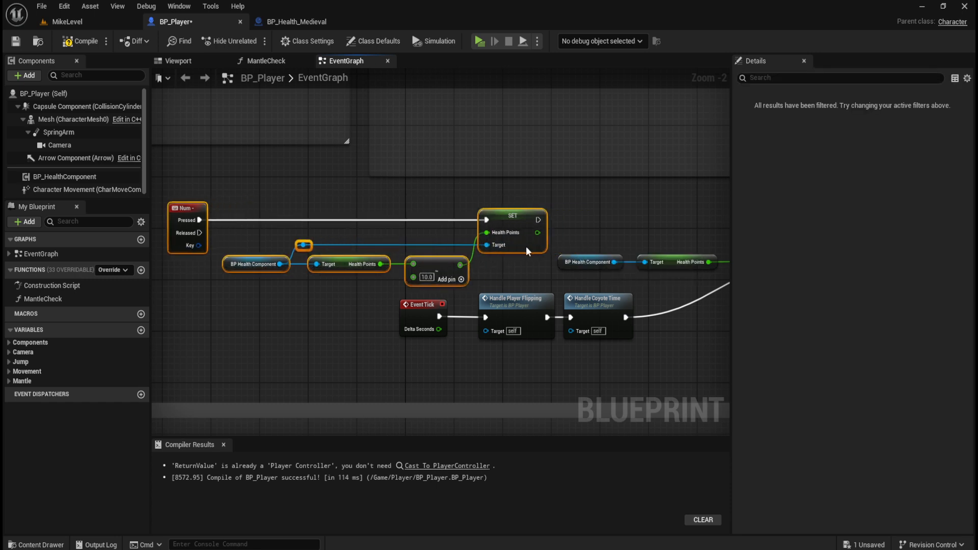
left_click(610, 222)
Move the print getters and string conversion below the Event Tick row, and line up Print String with Handle Coyote Time
right_click_drag(656, 211, 380, 218)
mouse_move(327, 234)
left_mouse_down()
mouse_move(448, 273)
mouse_move(503, 273)
mouse_move(462, 363)
left_mouse_up()
left_click_drag(555, 260, 551, 315)
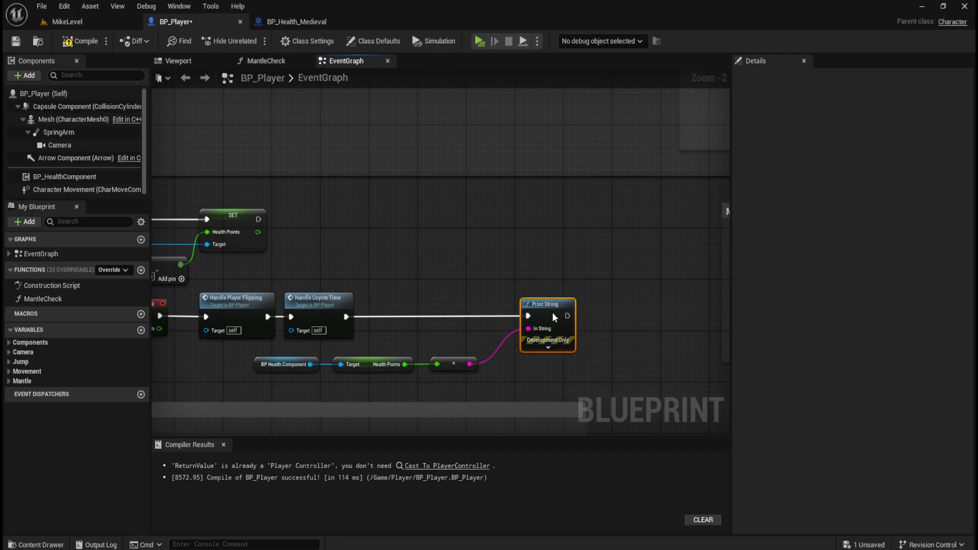
left_click(389, 344)
mouse_move(281, 347)
left_mouse_down()
mouse_move(400, 372)
mouse_move(320, 373)
mouse_move(305, 360)
mouse_move(382, 368)
mouse_move(328, 373)
mouse_move(460, 360)
left_mouse_up()
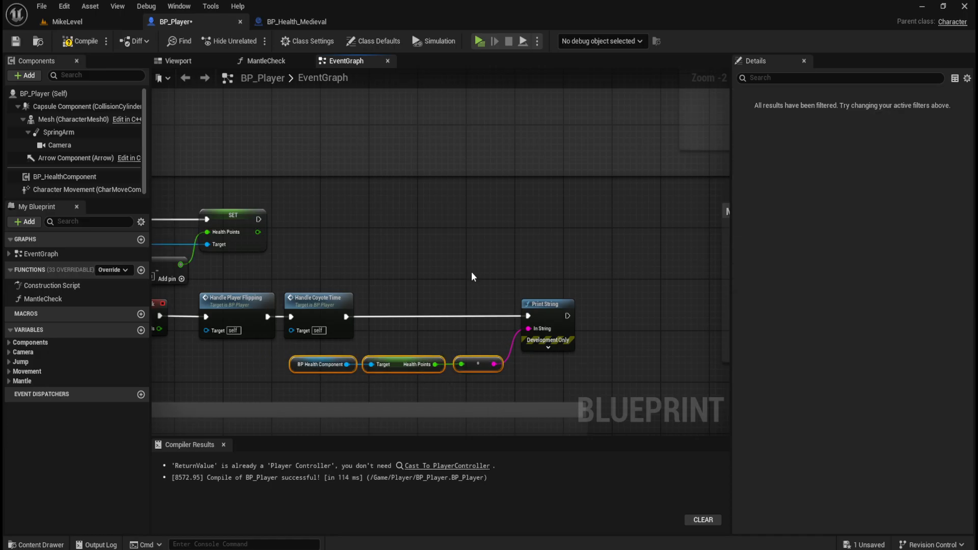
left_click(445, 304)
left_click_drag(611, 350, 341, 383)
left_click(591, 324)
Compile and save BP_Player, start a play preview, and trigger the Num - event until the player's health drops to 30
right_click_drag(324, 280, 637, 289)
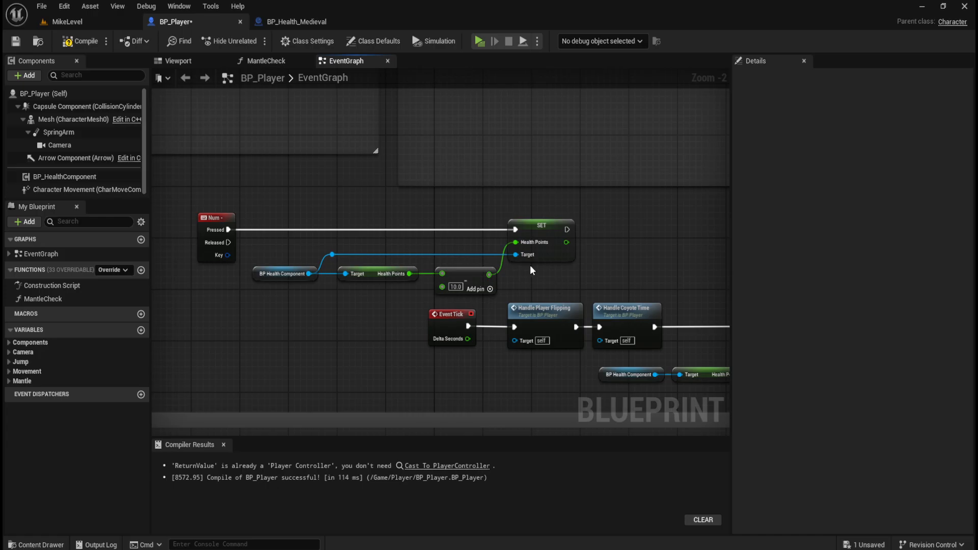
right_click_drag(621, 252, 518, 255)
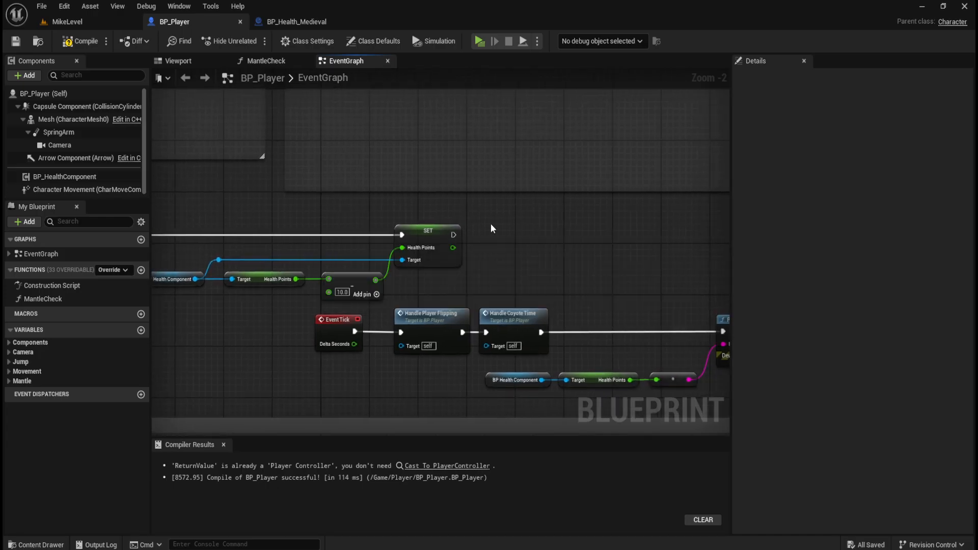
key("F7")
left_click(480, 41)
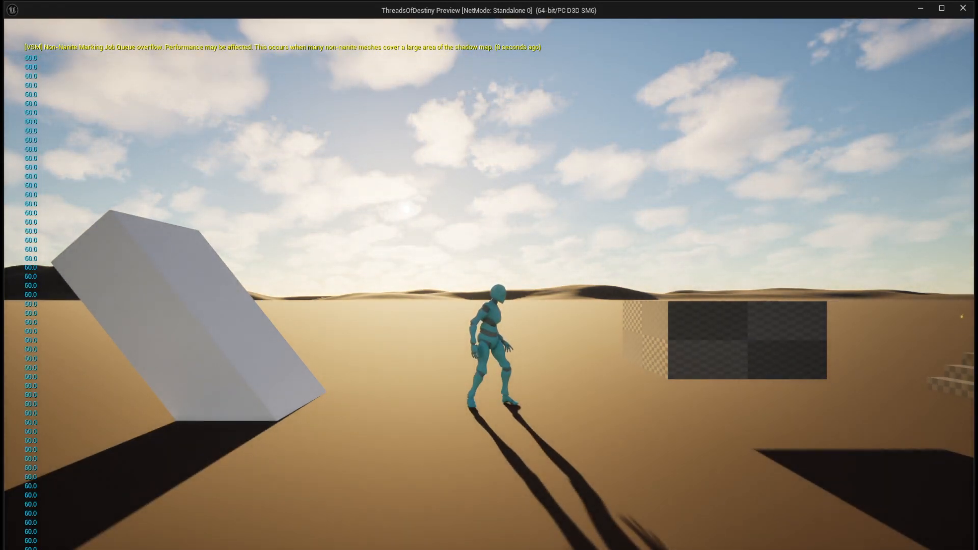
mouse_move(489, 275)
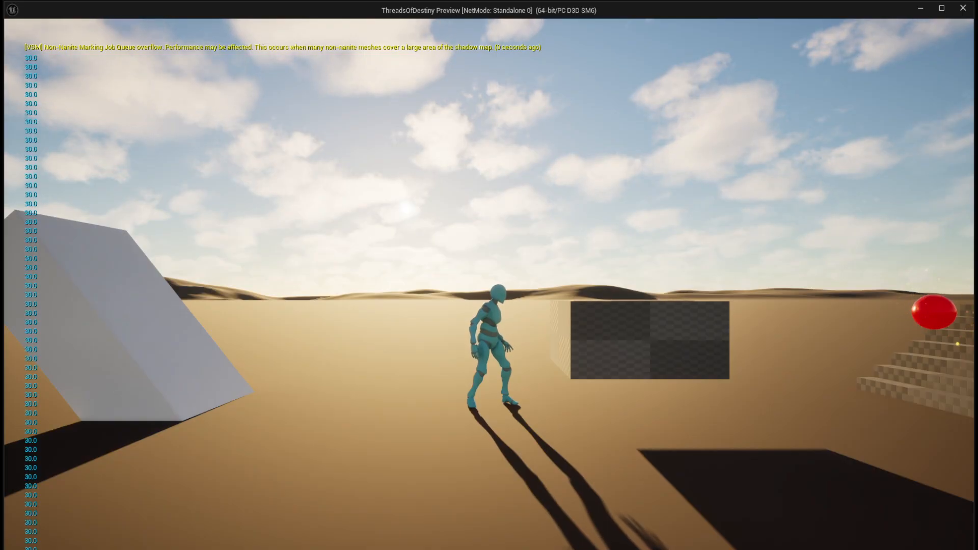
Test the red health orb by running and jumping the player into and onto it, and stop the play preview
key("space")
key("d")
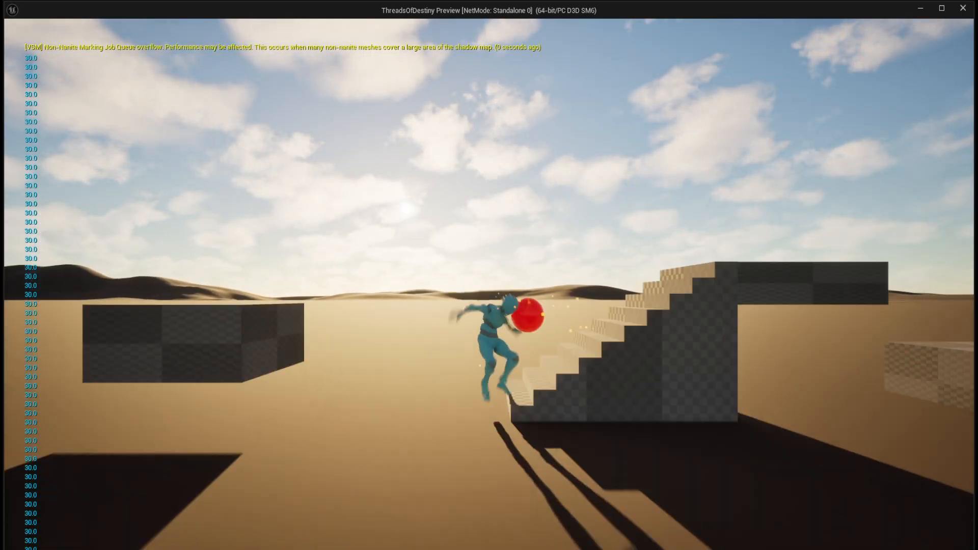
key("a")
key("d")
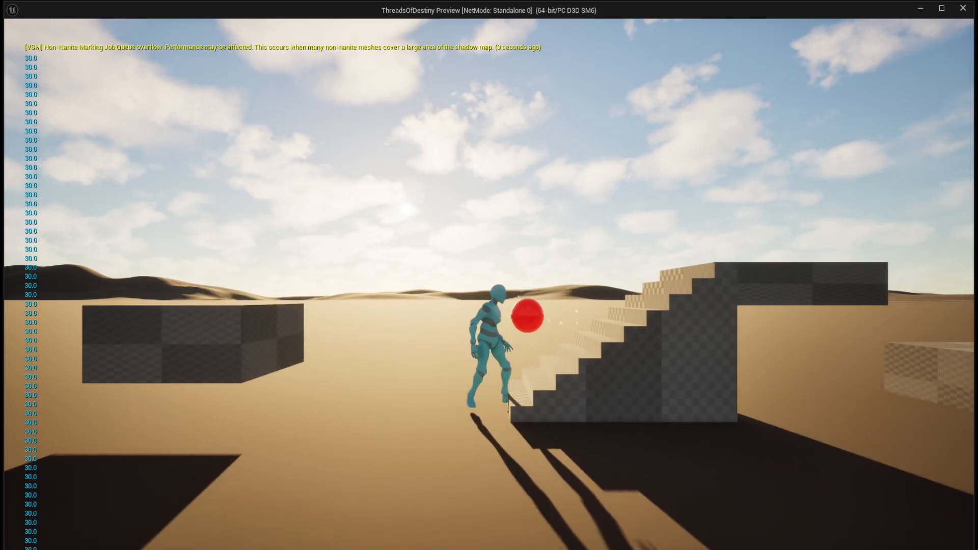
key("space")
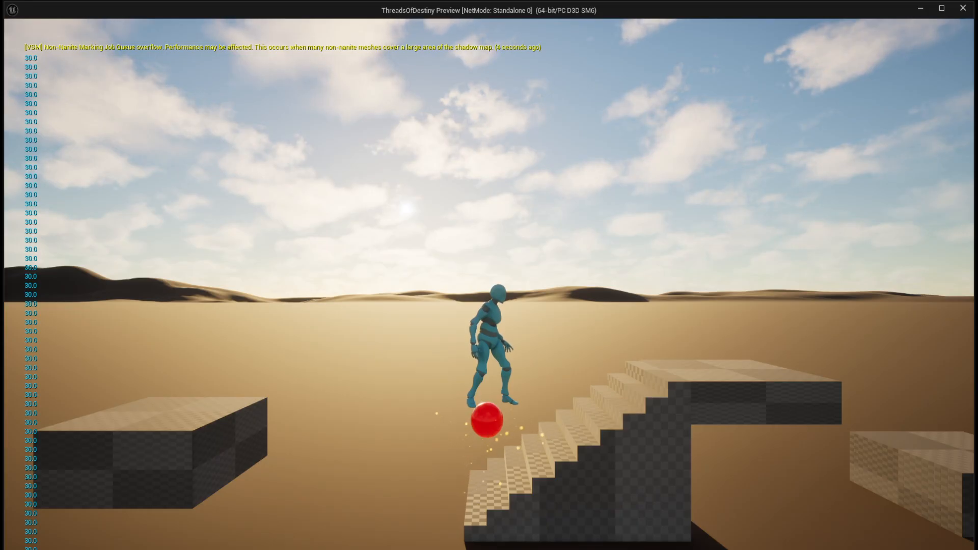
key("a")
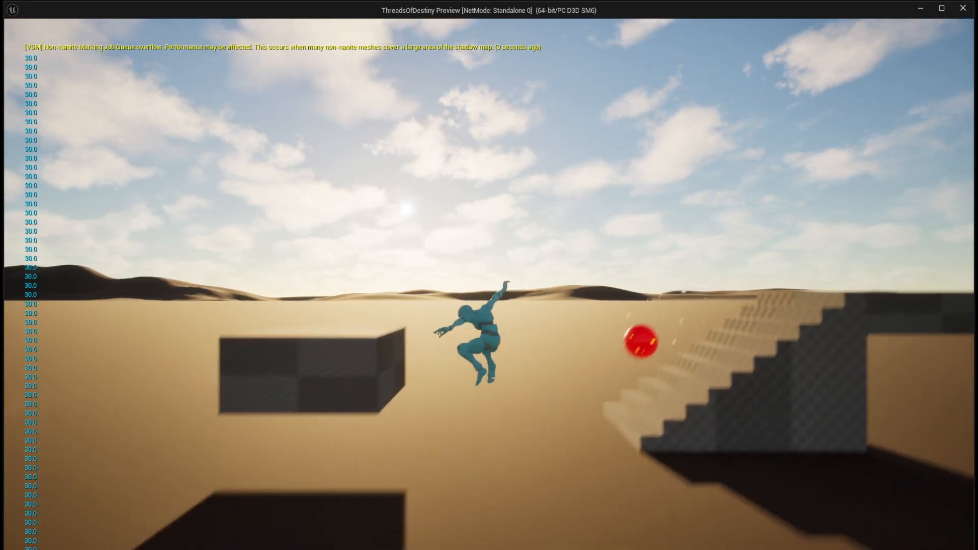
key("d")
key("space")
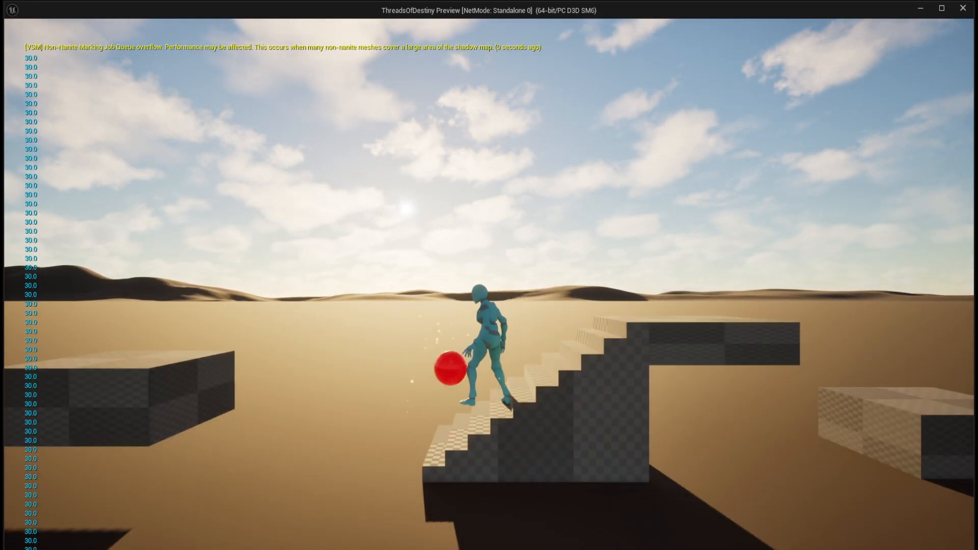
key("space")
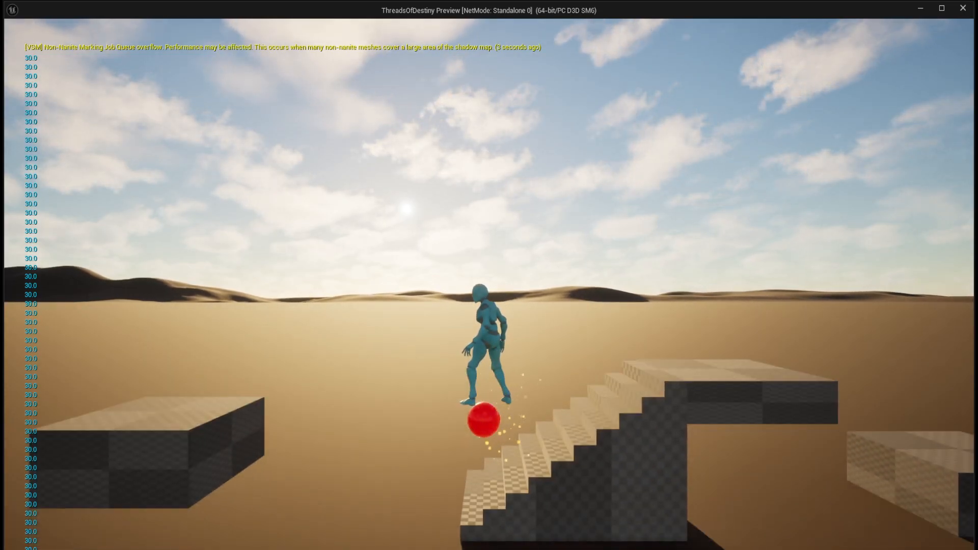
key("Escape")
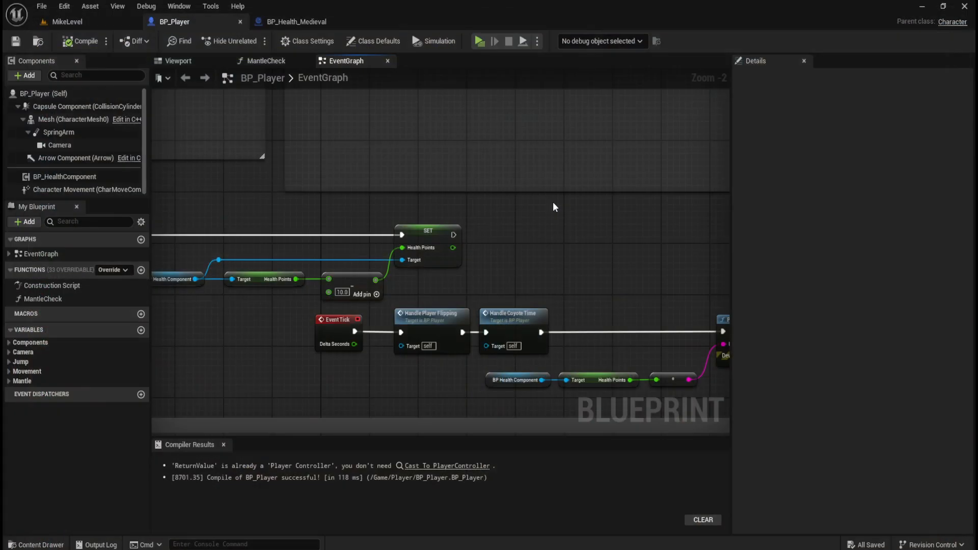
Switch to BP_Health_Medieval and examine the Sphere component's collision preset and its overlap event nodes
left_click(310, 25)
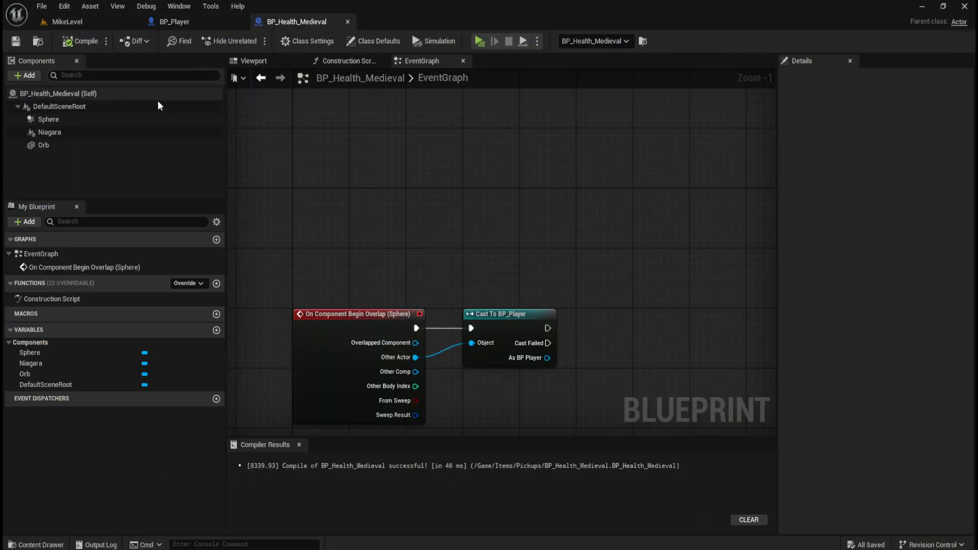
left_click(115, 119)
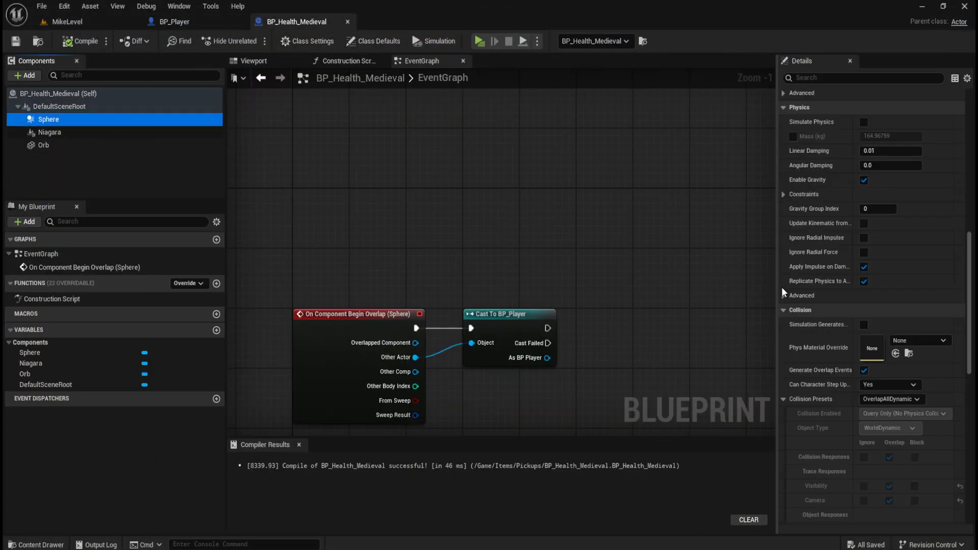
scroll(825, 291, "down", 5)
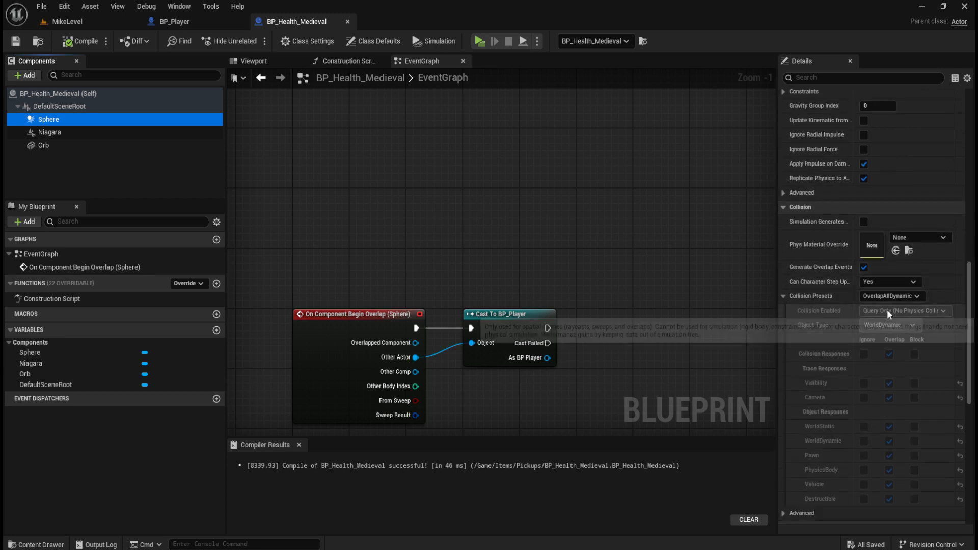
right_click_drag(646, 346, 593, 257)
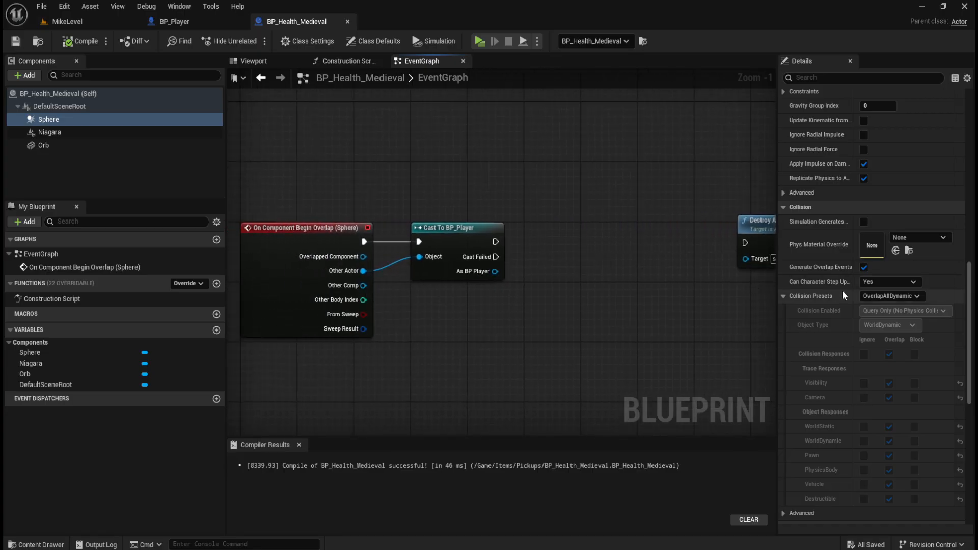
Set the Orb component's collision preset to OverlapAll, and compile and save BP_Health_Medieval
left_click(98, 134)
left_click(97, 145)
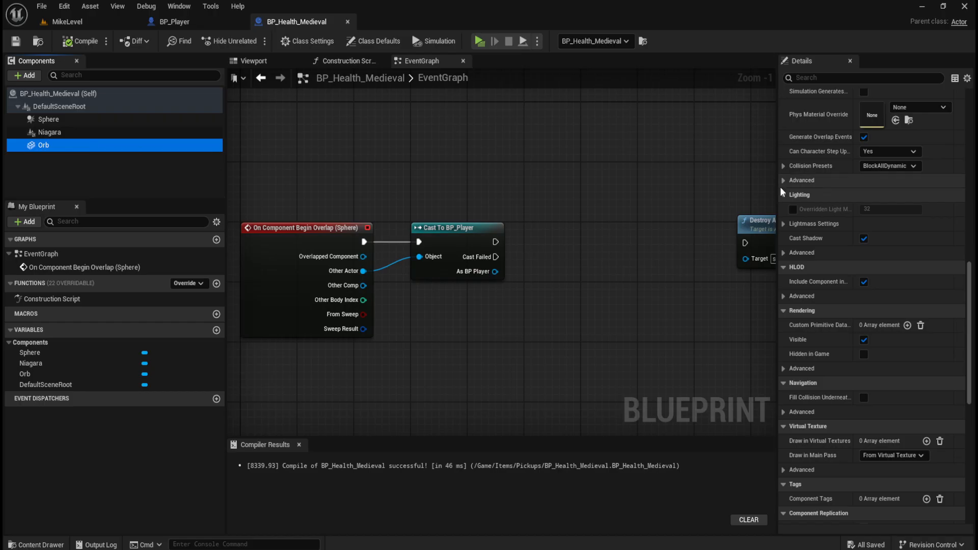
left_click(261, 62)
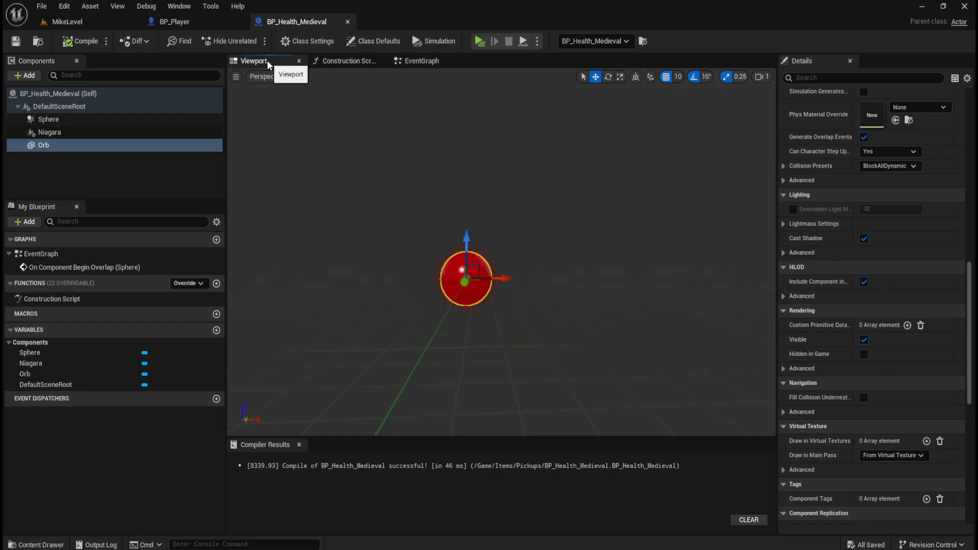
left_click(62, 132)
left_click(102, 146)
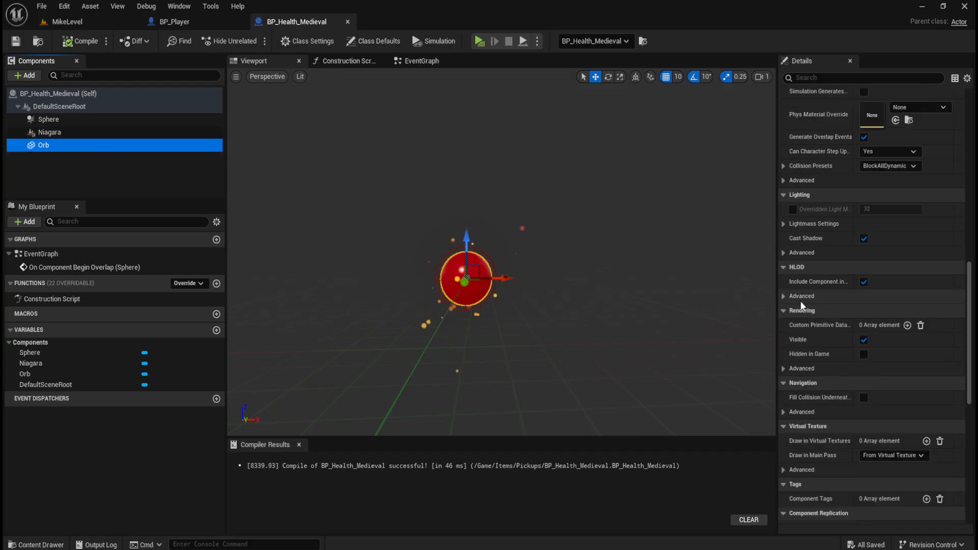
scroll(842, 368, "down", 5)
scroll(842, 365, "down", 3)
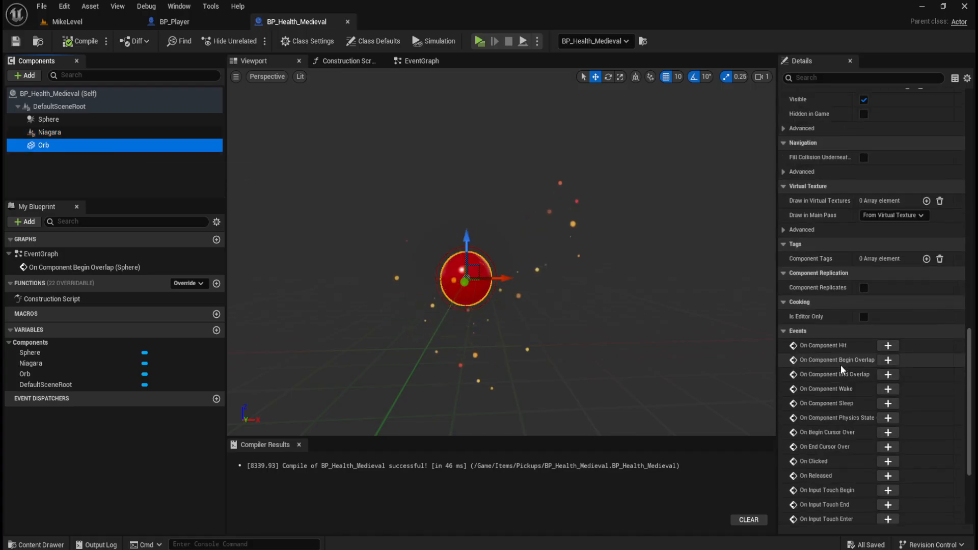
scroll(839, 364, "up", 8)
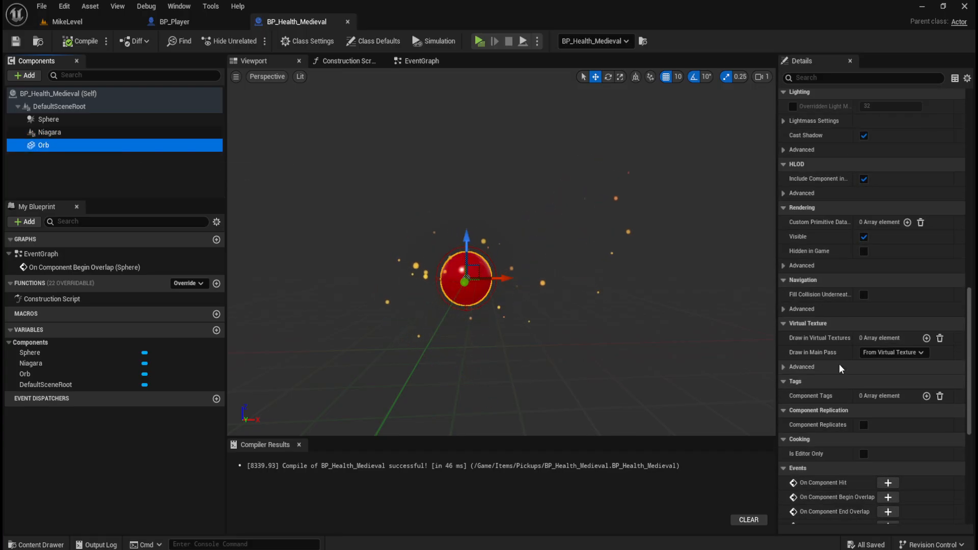
scroll(839, 363, "up", 1)
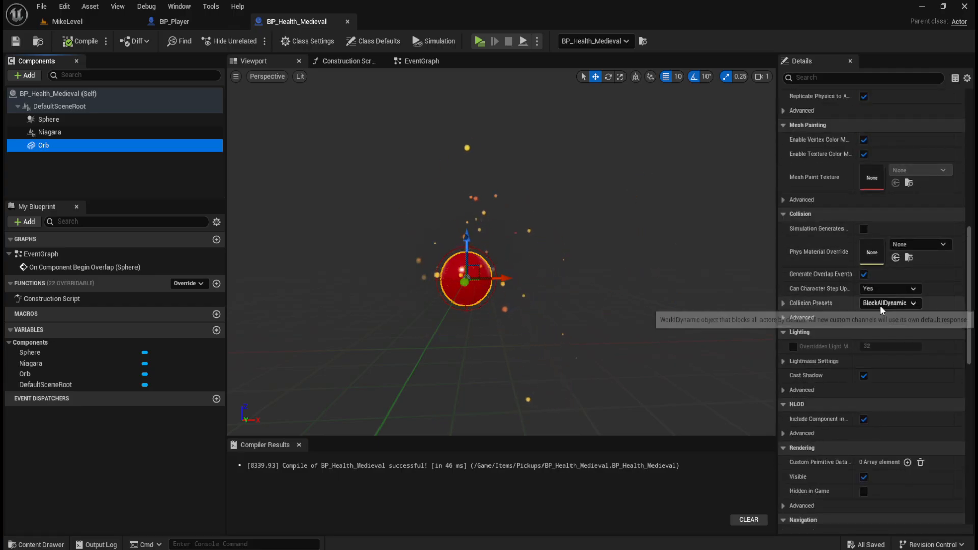
left_click(897, 304)
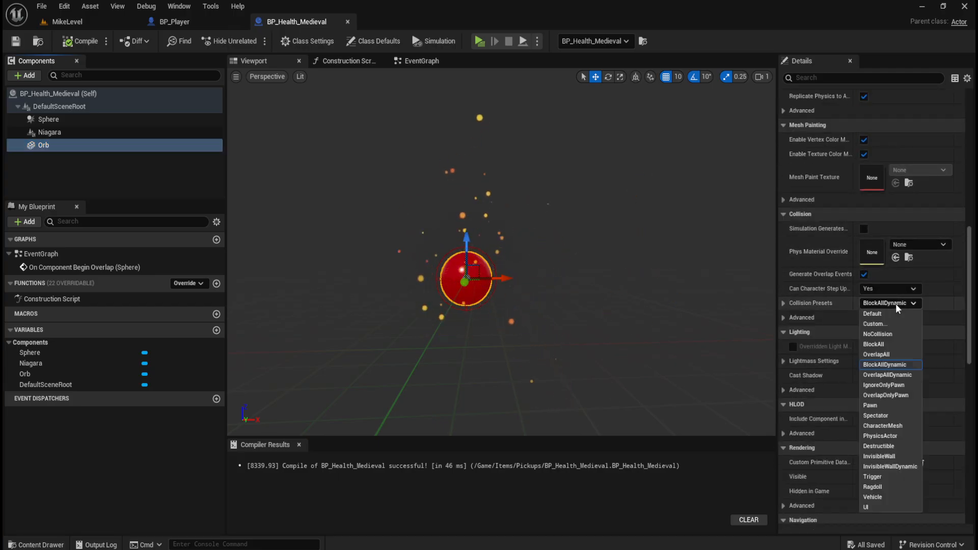
left_click(897, 357)
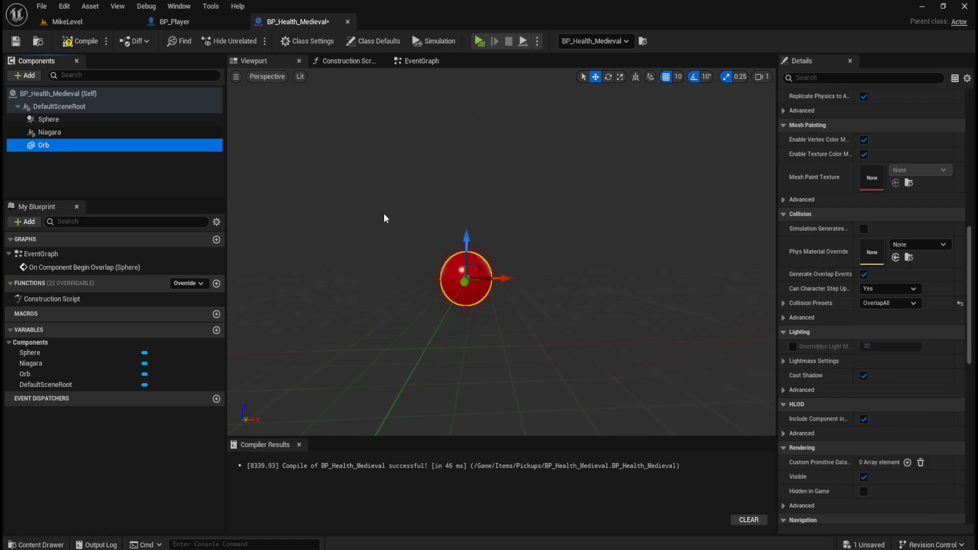
left_click(80, 41)
left_click(16, 40)
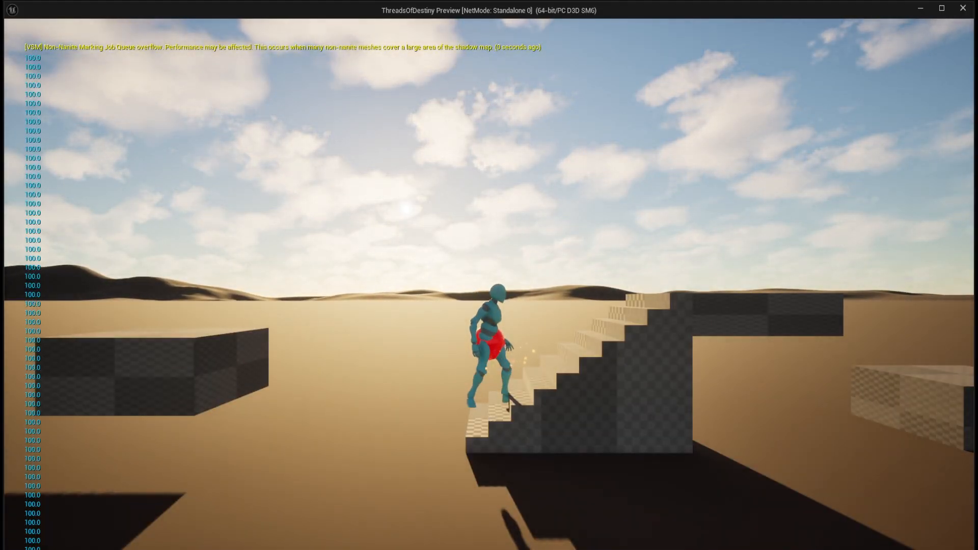
In the play preview, run and jump the player through the red orb, lower the player's health to 30, and stop the preview
key("a")
key("d")
key("a")
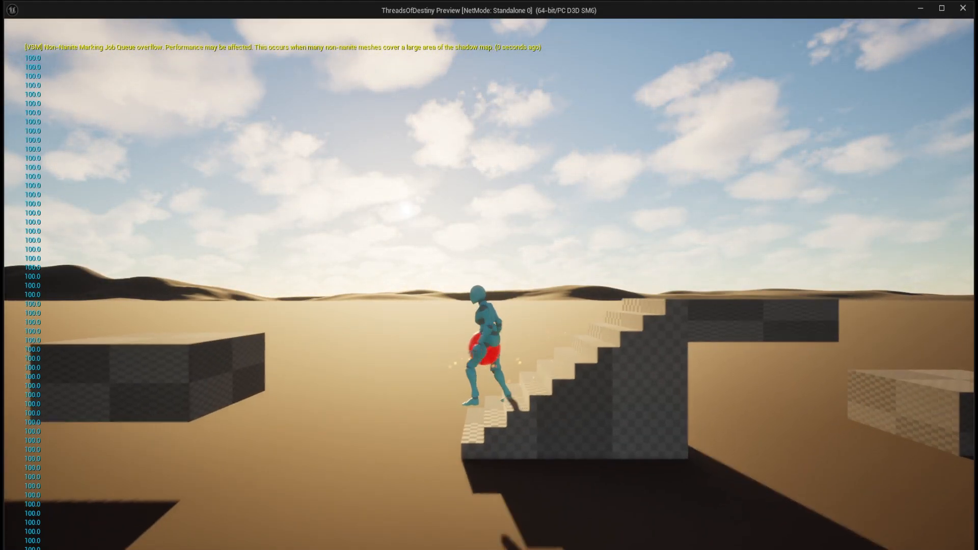
key("space")
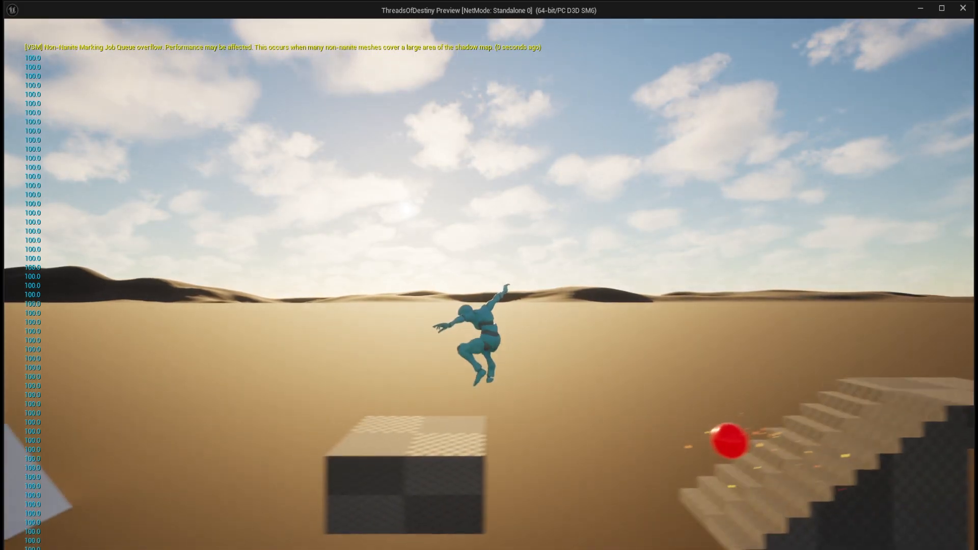
key("d")
key("space")
key("a")
key("space")
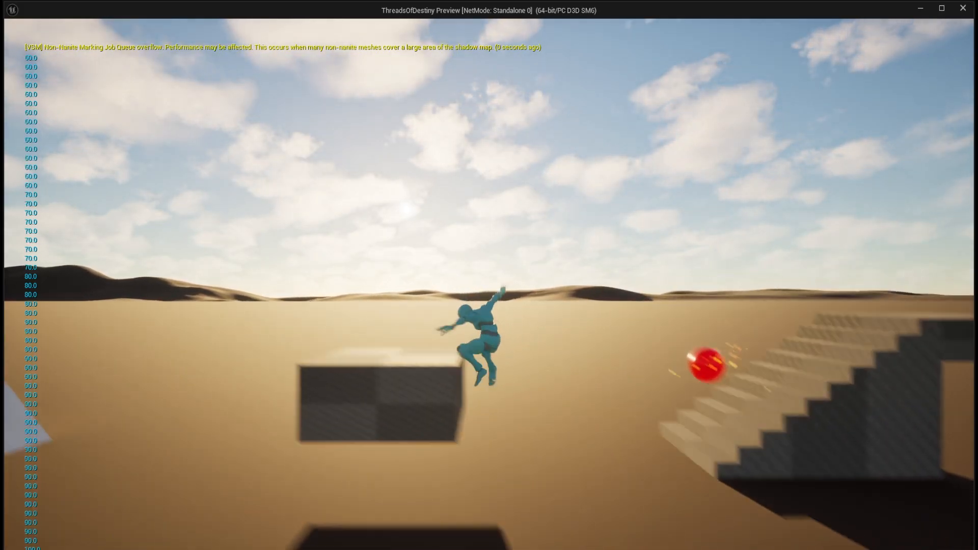
key("d")
key("space")
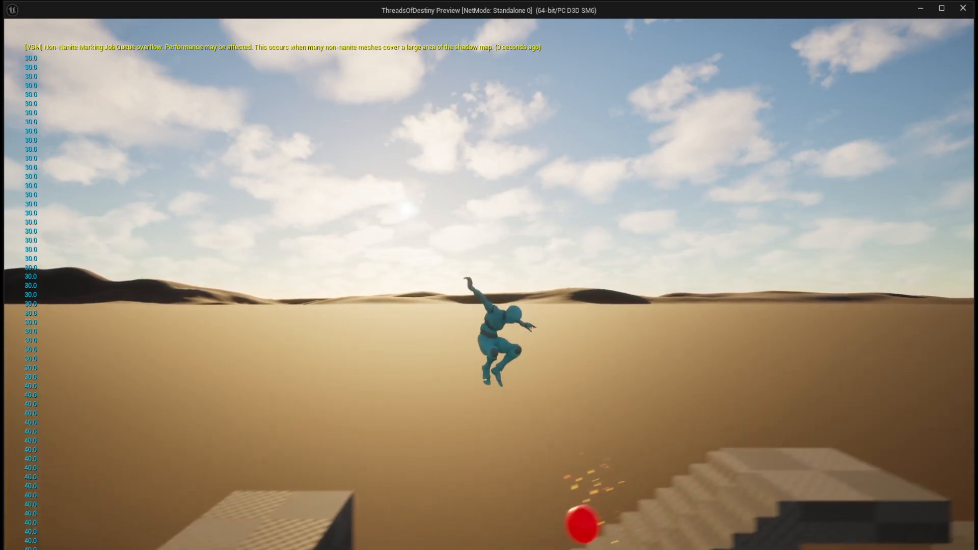
key("a")
key("d")
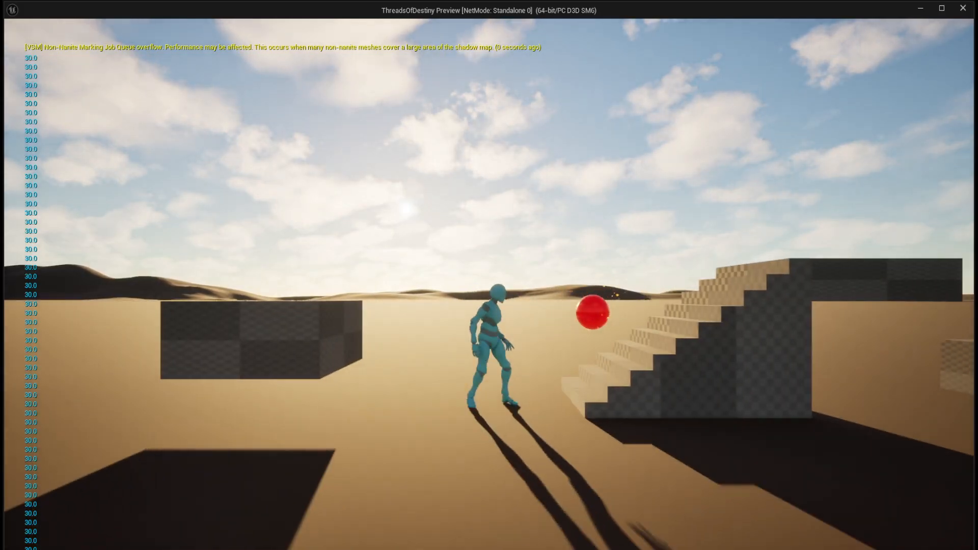
key("Escape")
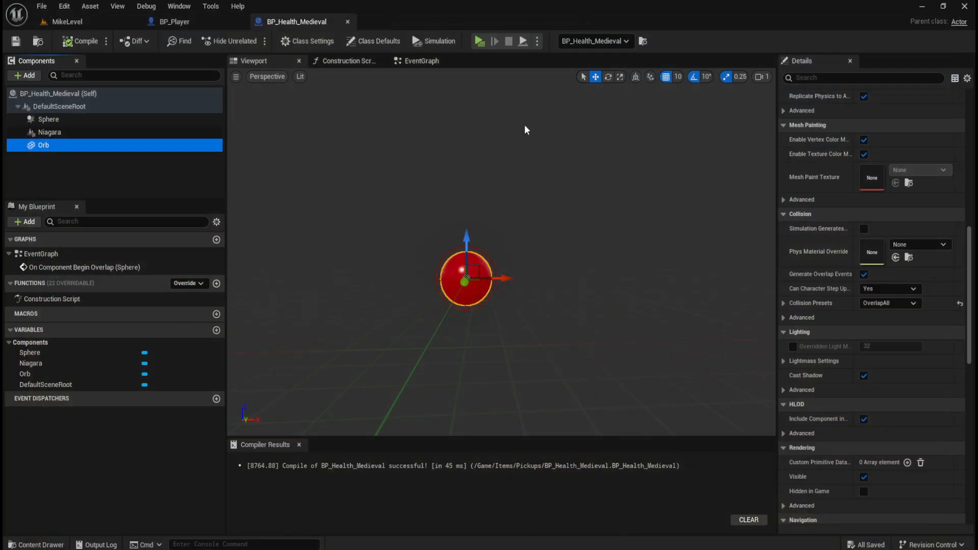
Recompile BP_Health_Medieval and examine how the Sphere overlap event's Other Actor feeds Cast To BP_Player in the event graph
left_click(69, 44)
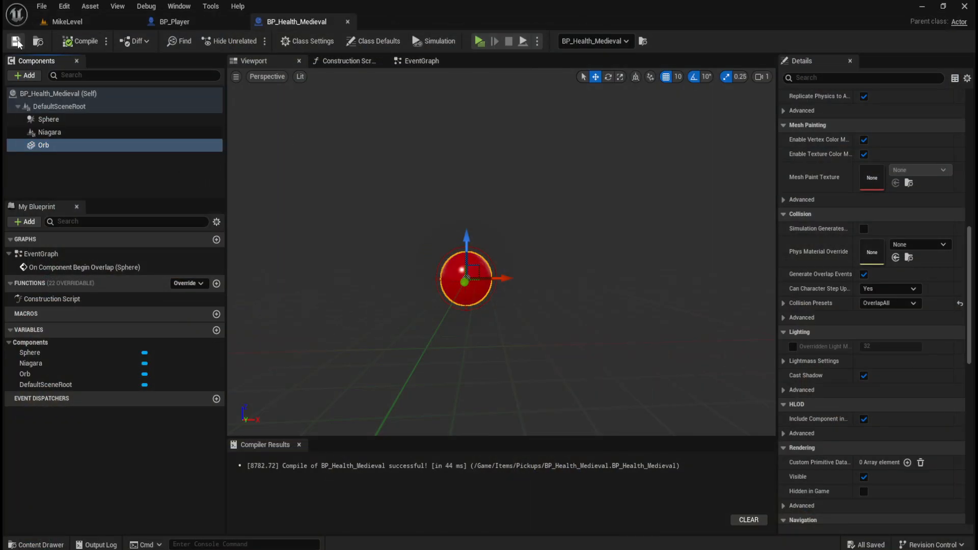
left_click(105, 20)
left_click(190, 23)
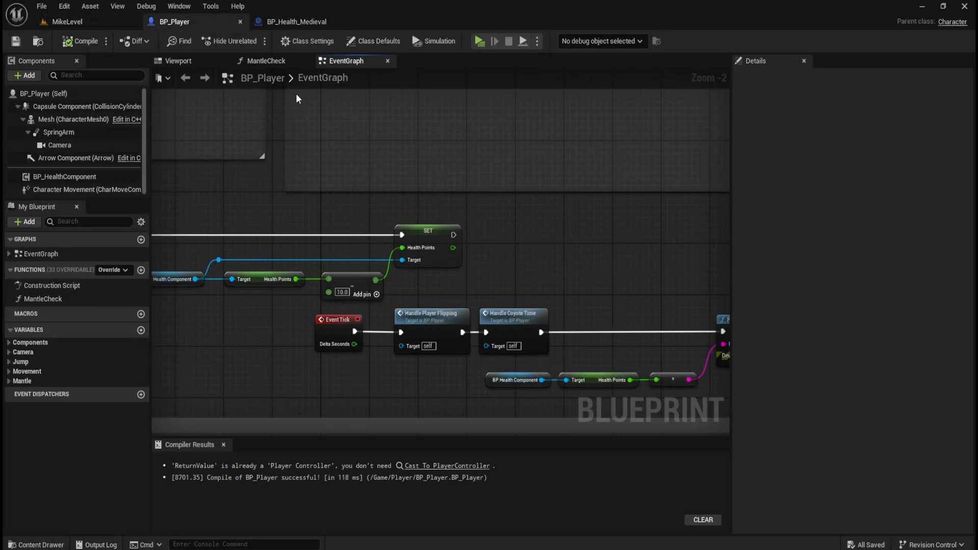
left_click(301, 22)
left_click(418, 61)
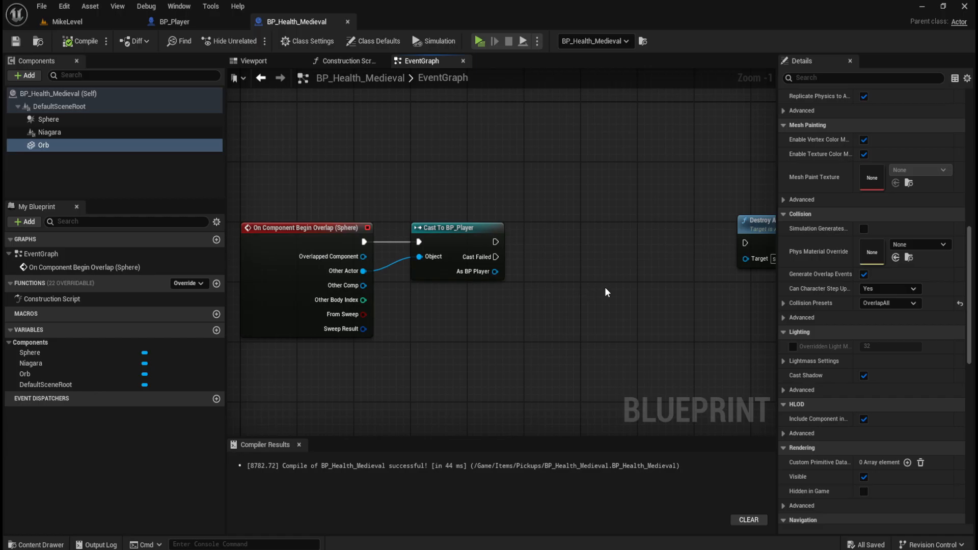
right_click_drag(607, 291, 589, 283)
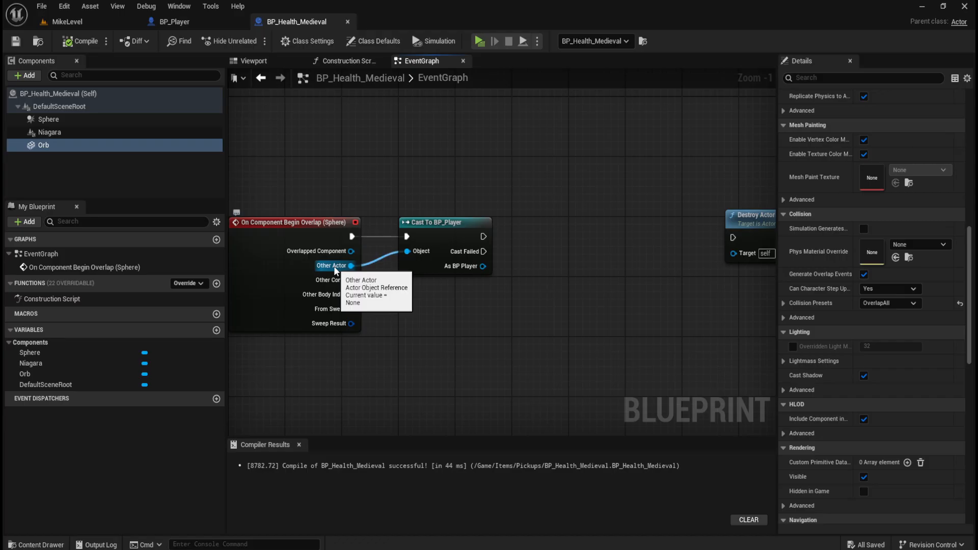
left_click_drag(734, 229, 736, 230)
left_click(565, 266)
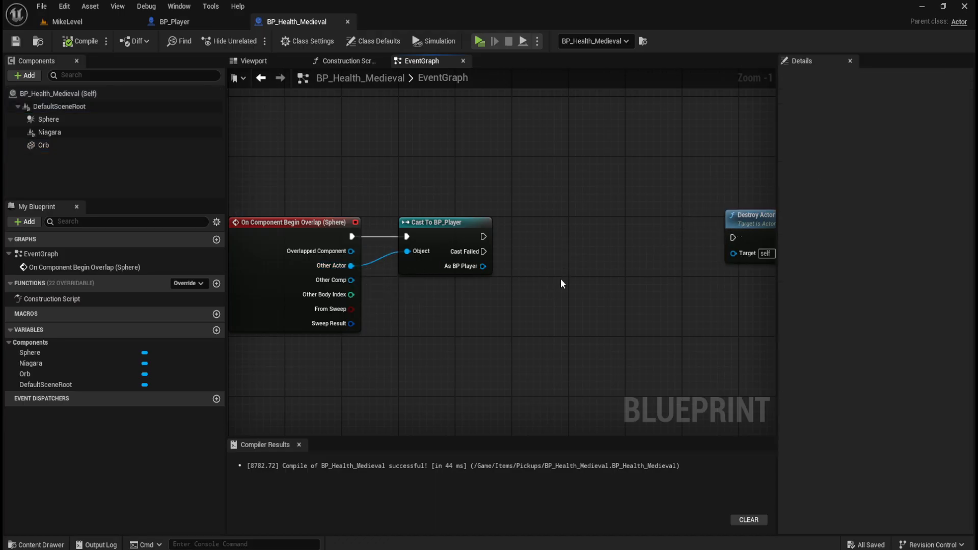
Examine BP_Player's Num - event logic for changing Health Points, and return to the BP_Health_Medieval event graph
left_click(189, 23)
left_click(310, 20)
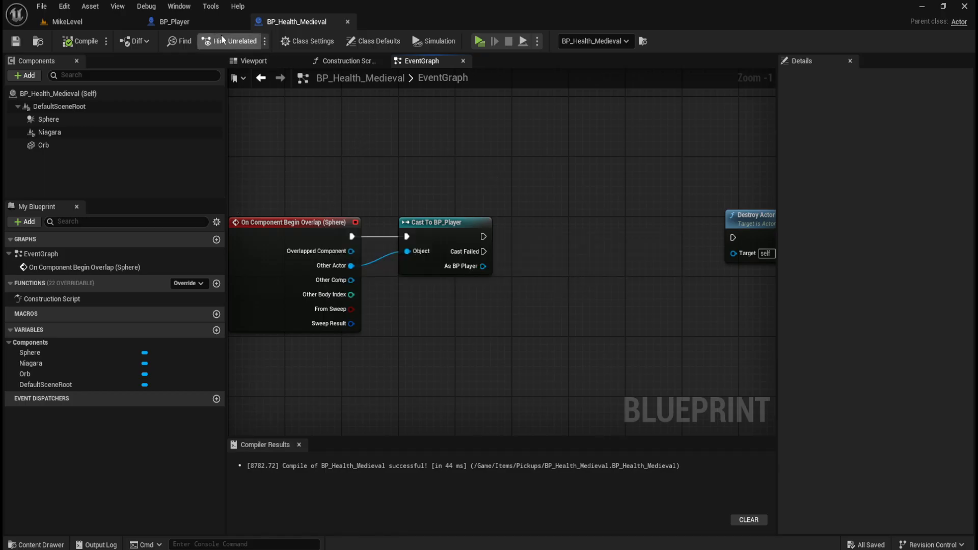
left_click(198, 20)
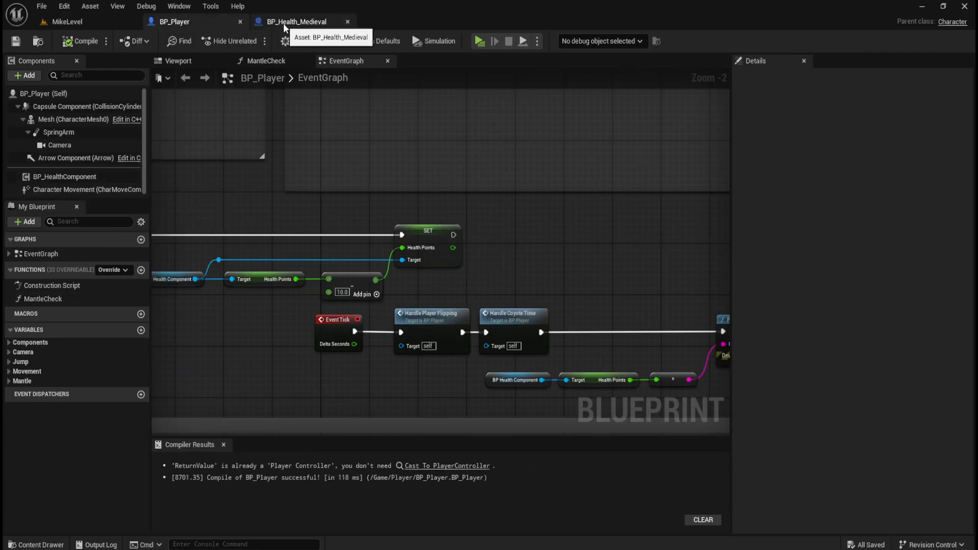
right_click_drag(250, 215, 364, 213)
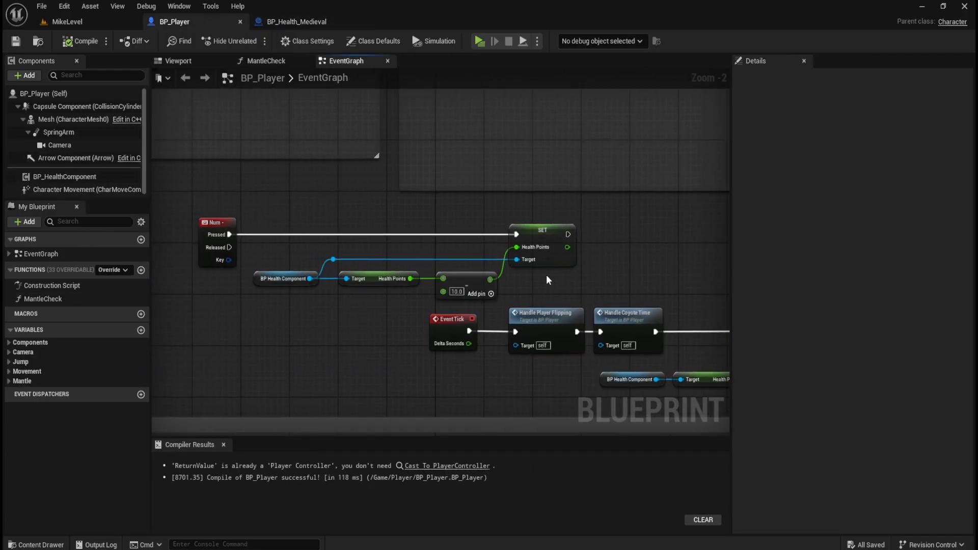
left_click(300, 22)
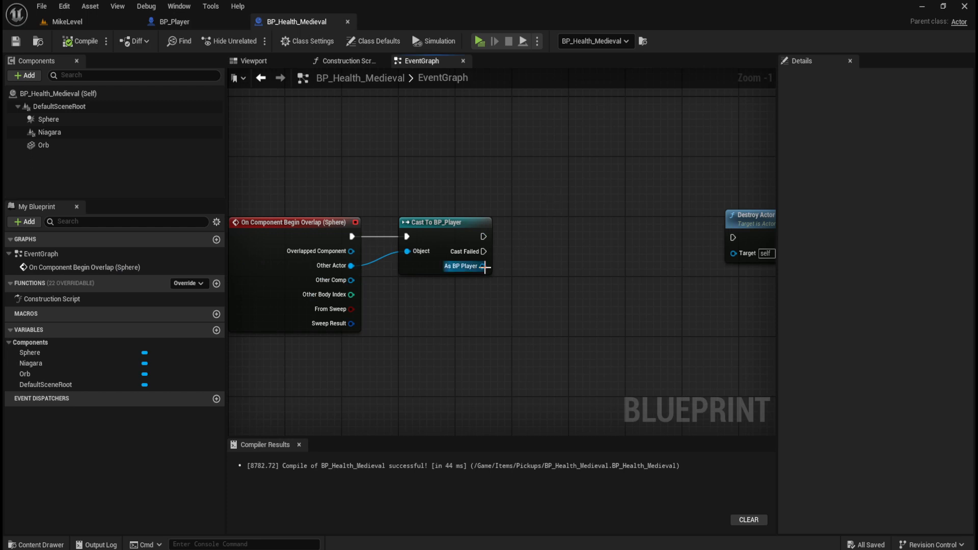
Add a Get BP Health Component node connected to the As BP Player output of Cast To BP_Player
left_click_drag(483, 266, 519, 279)
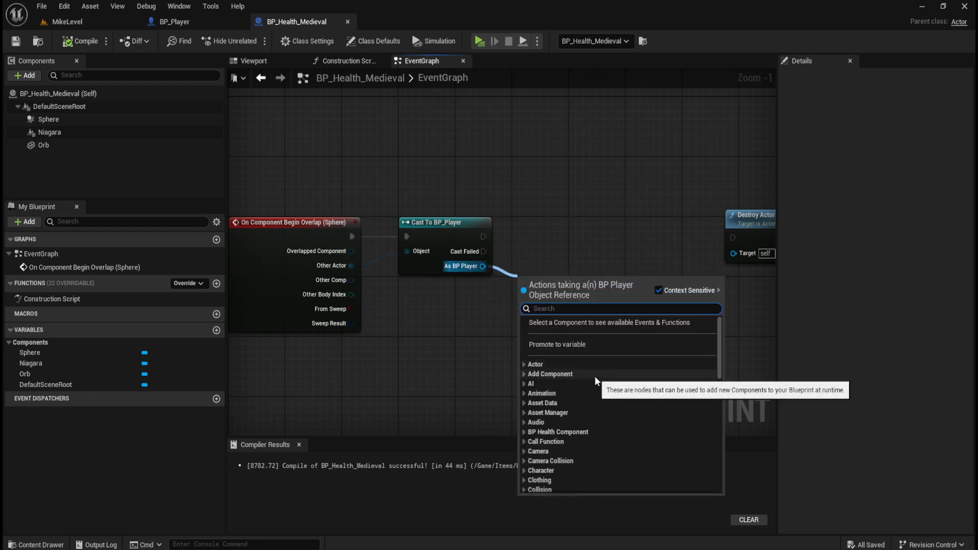
type("get heal")
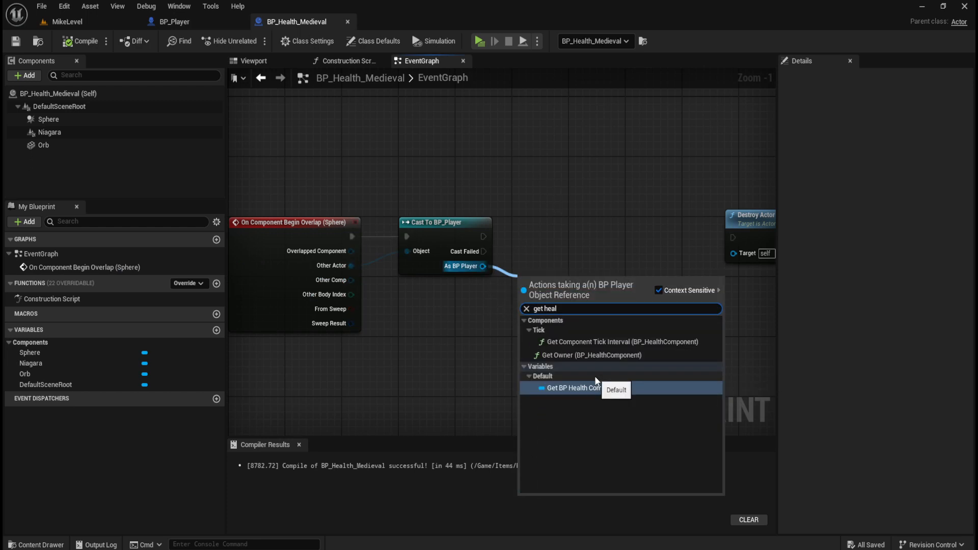
left_click(593, 389)
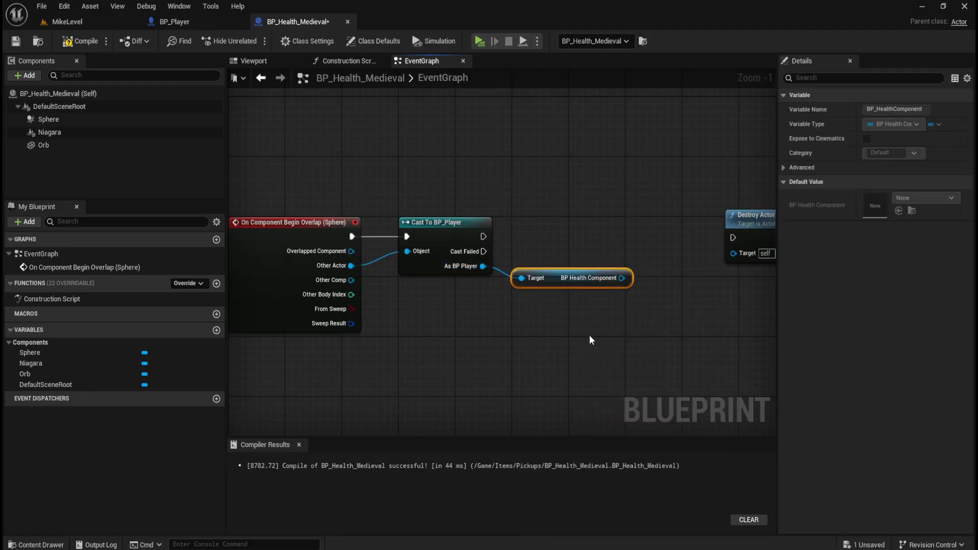
Add a Get Health Points node connected to the BP Health Component output
left_click_drag(622, 278, 646, 277)
type("f")
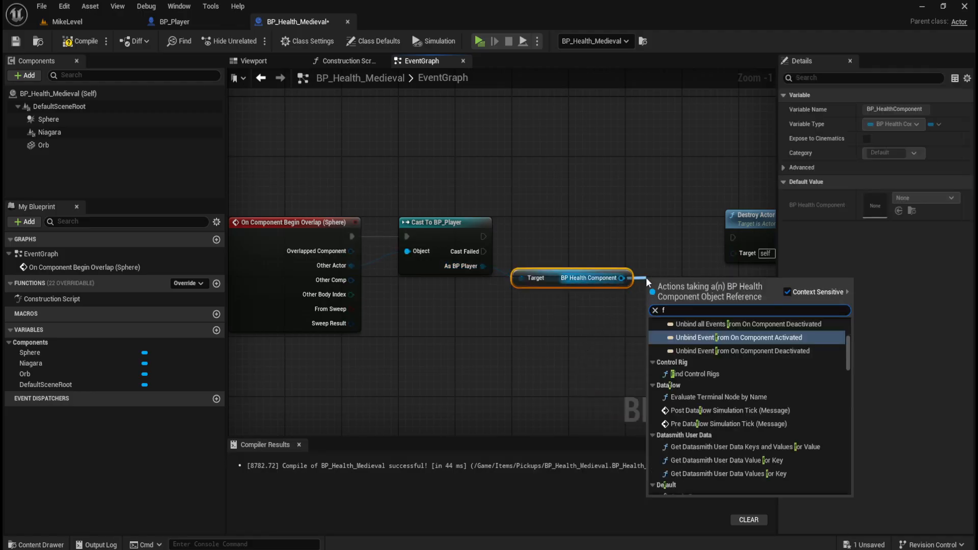
key("BackSpace")
type("get")
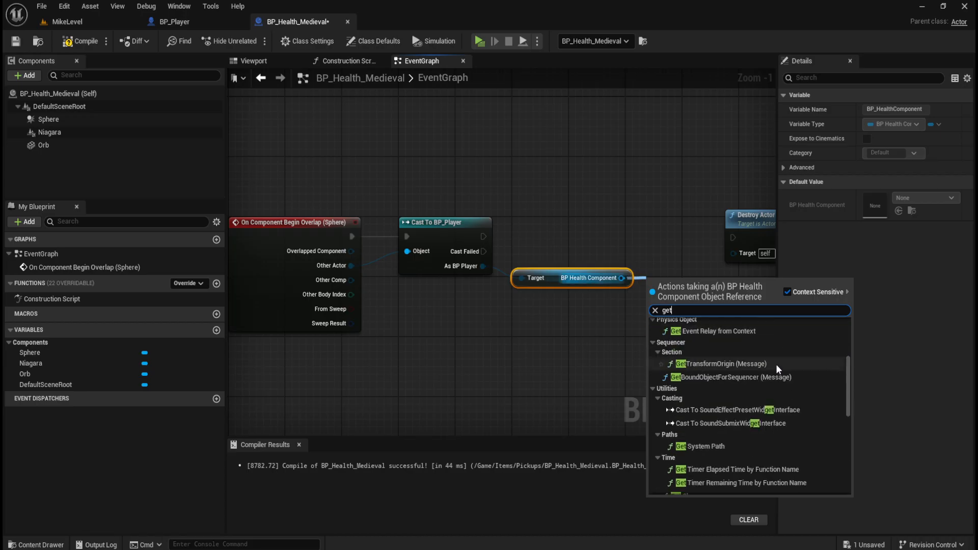
scroll(808, 382, "down", 3)
scroll(808, 382, "down", 6)
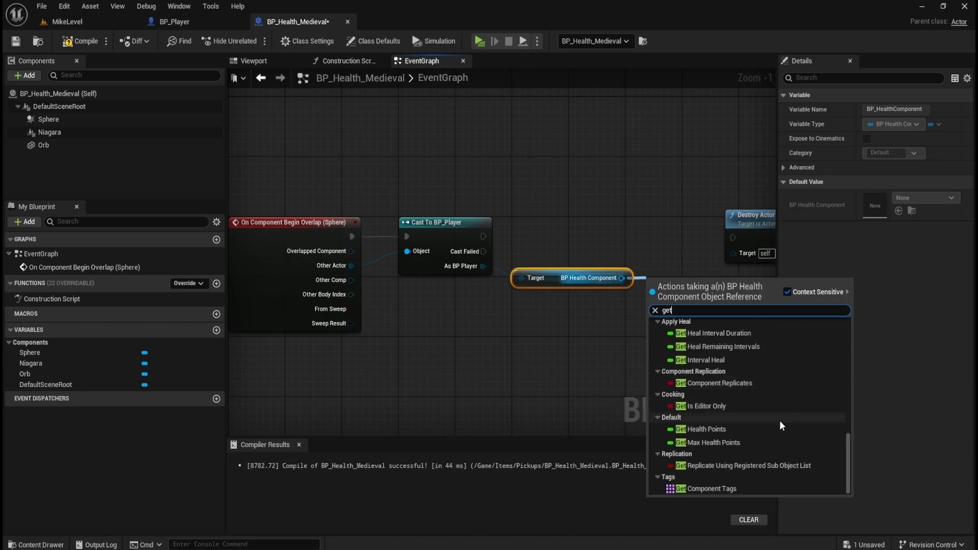
left_click(742, 430)
Move the Destroy Actor node farther right and slightly lower to free space after the Health Points getter
right_click_drag(677, 345, 508, 346)
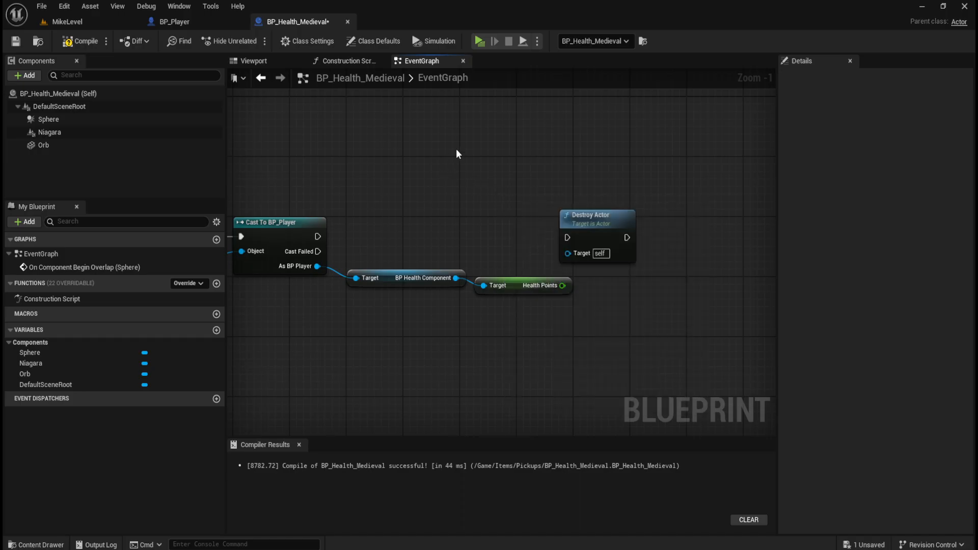
scroll(416, 252, "down", 5)
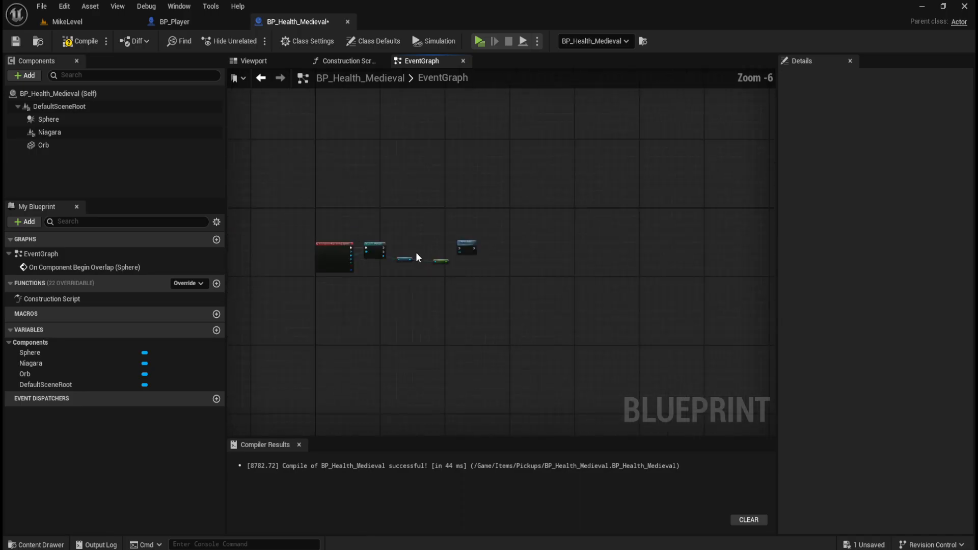
scroll(426, 254, "up", 2)
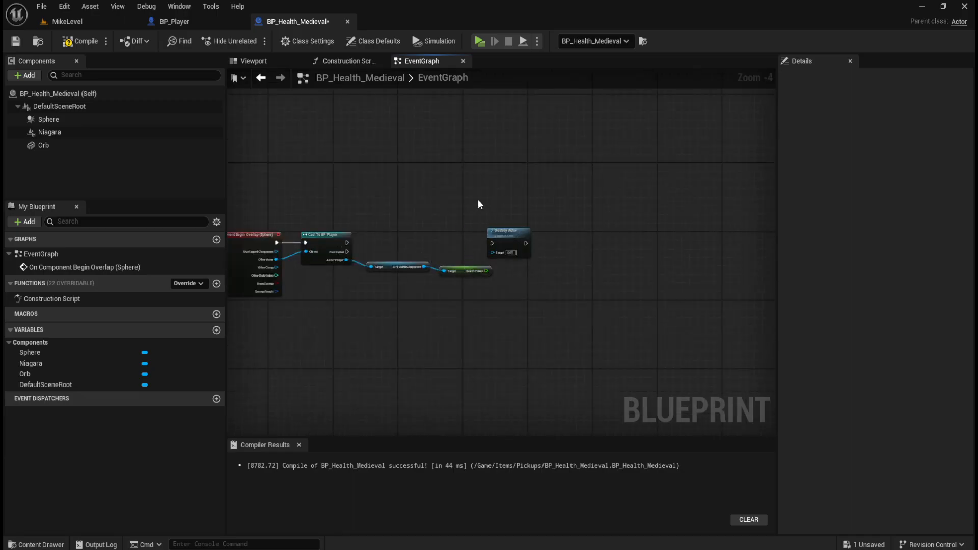
left_click_drag(528, 223, 646, 266)
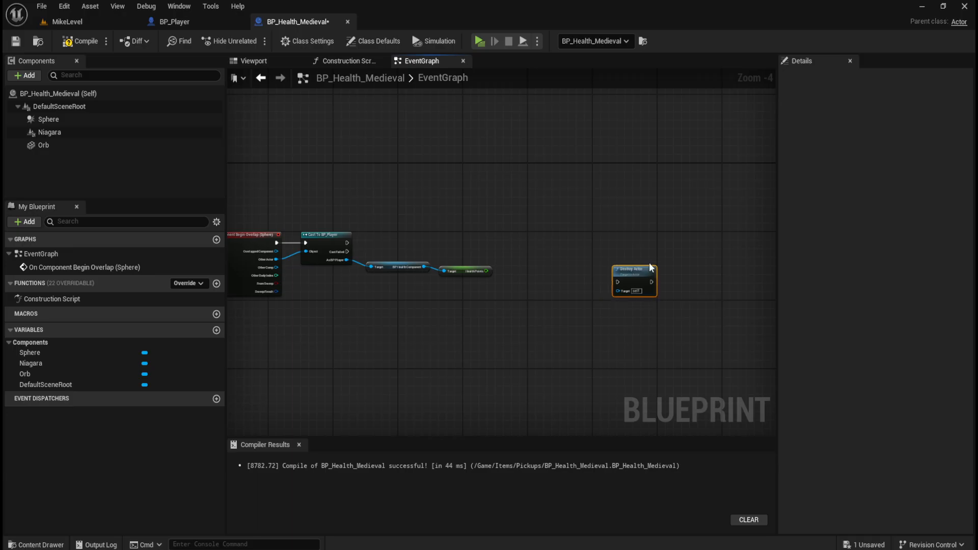
scroll(381, 247, "up", 2)
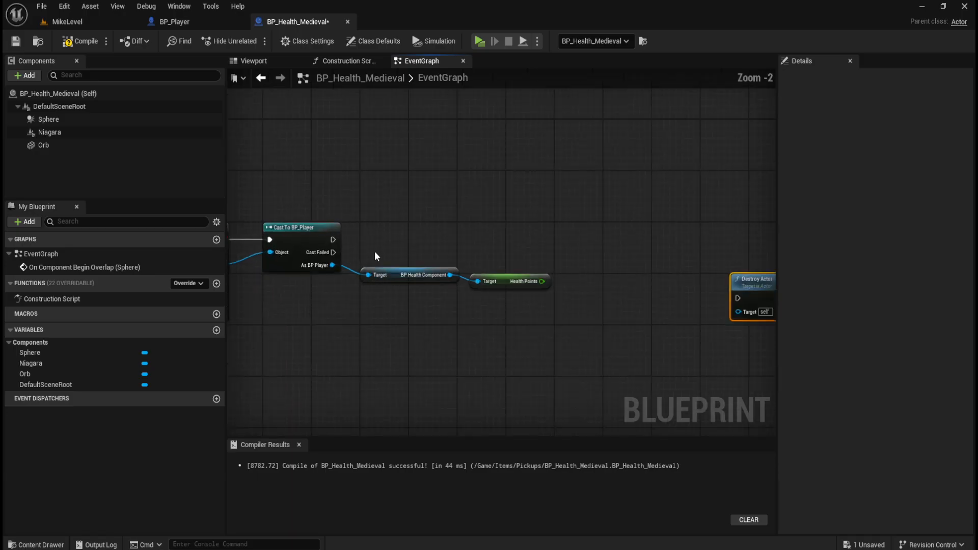
Move Destroy Actor closer to the chain, and add an addition node with 10.0 to the Health Points getter's output
left_click_drag(748, 283, 706, 237)
left_click(563, 262)
left_click_drag(542, 281, 570, 280)
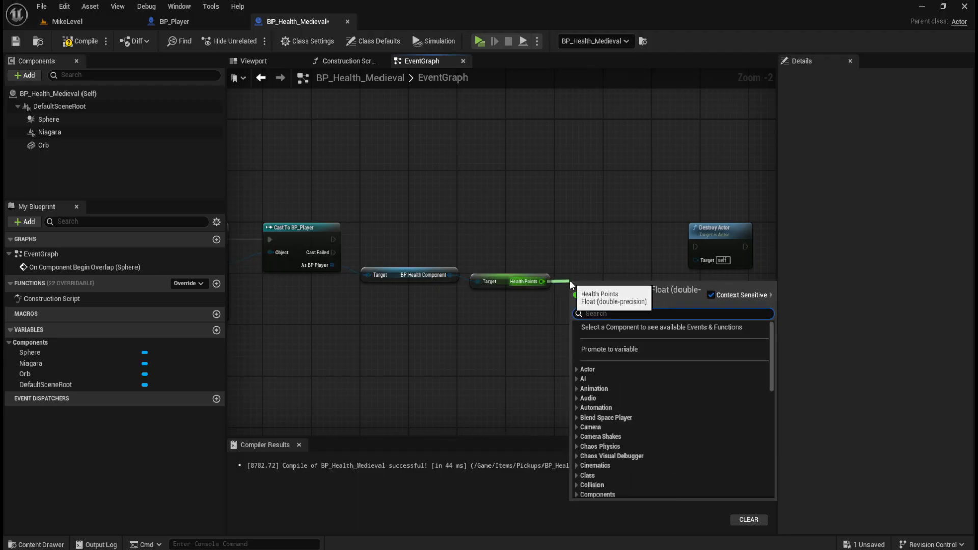
type("+")
left_click(610, 375)
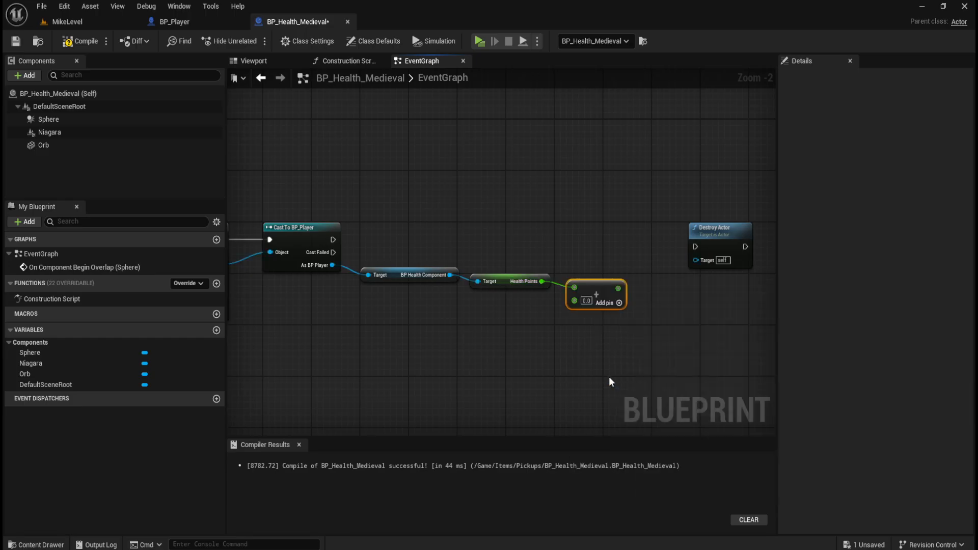
left_click_drag(607, 287, 607, 280)
left_click(587, 295)
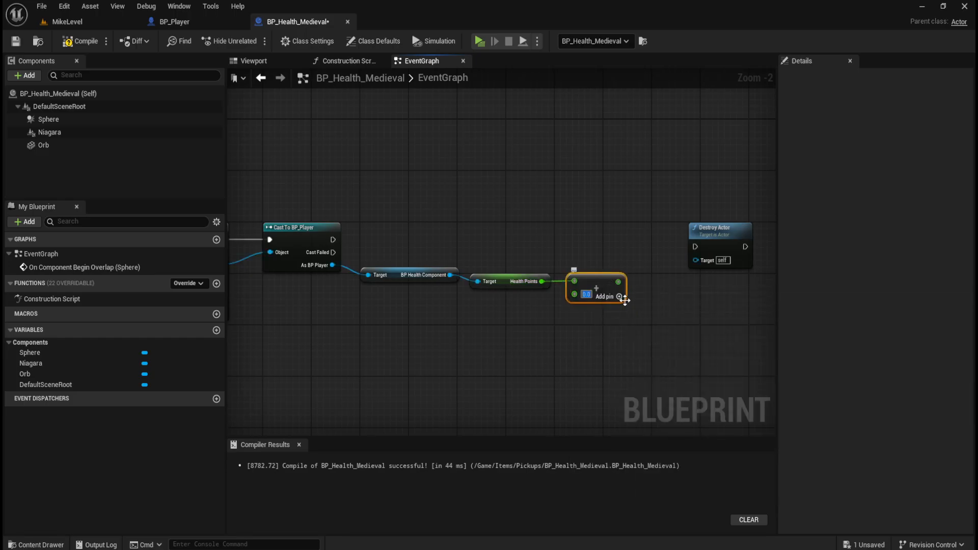
type("10")
left_click(513, 329)
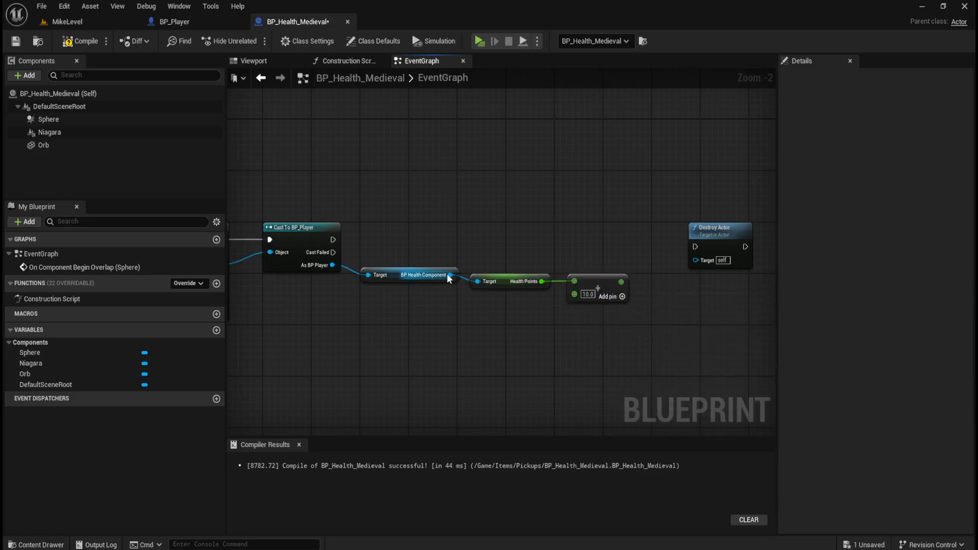
Add a Set Health Points node from the BP Health Component output and place it just before Destroy Actor
left_click_drag(448, 275, 510, 253)
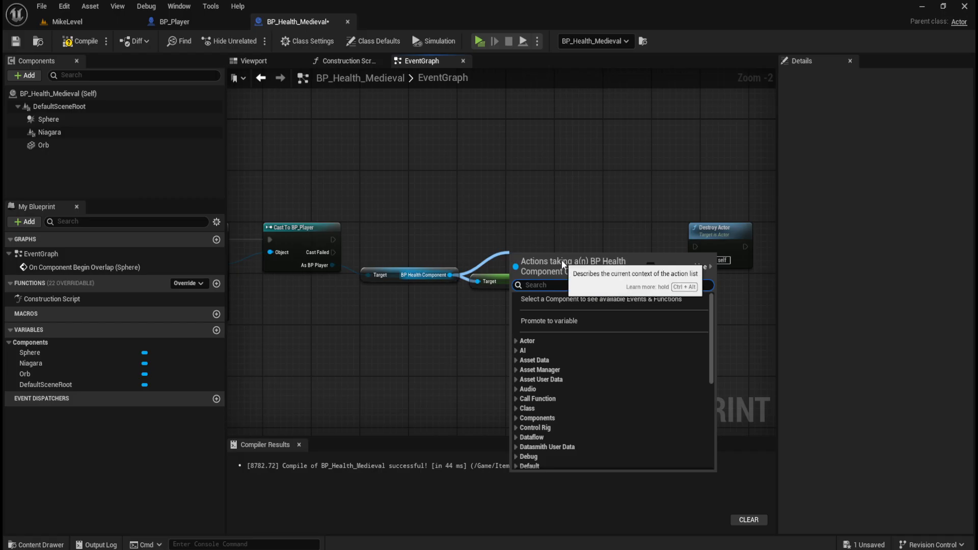
type("set heal")
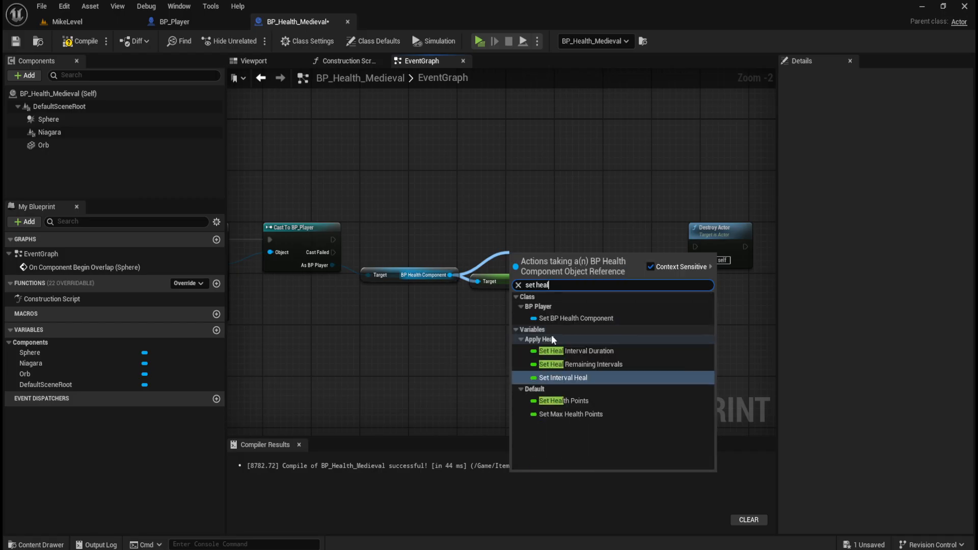
left_click(565, 400)
left_click_drag(558, 251, 642, 233)
left_click(406, 242)
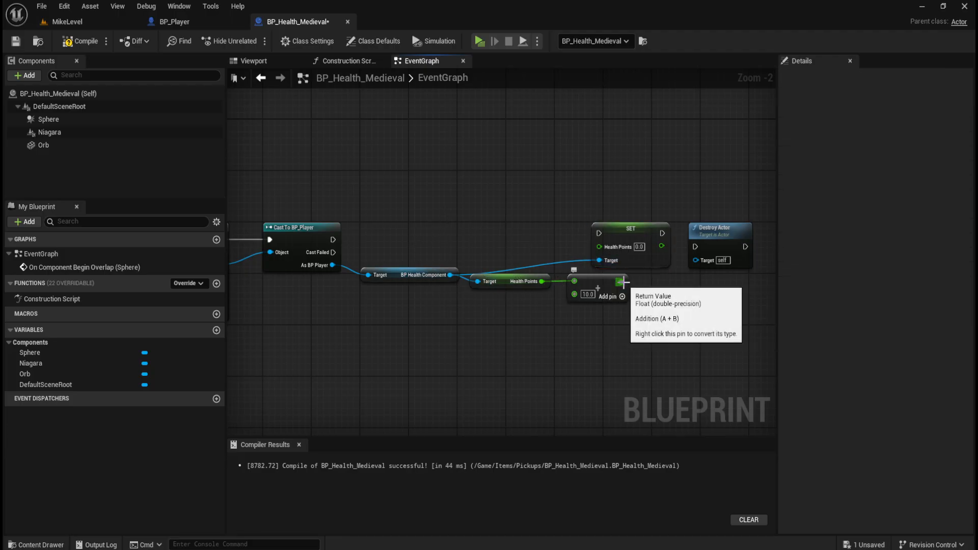
Connect the addition result to SET's Health Points input, and Cast To BP_Player's success execution output to SET
mouse_move(625, 281)
left_mouse_down()
mouse_move(605, 246)
mouse_move(540, 279)
mouse_move(599, 246)
left_mouse_up()
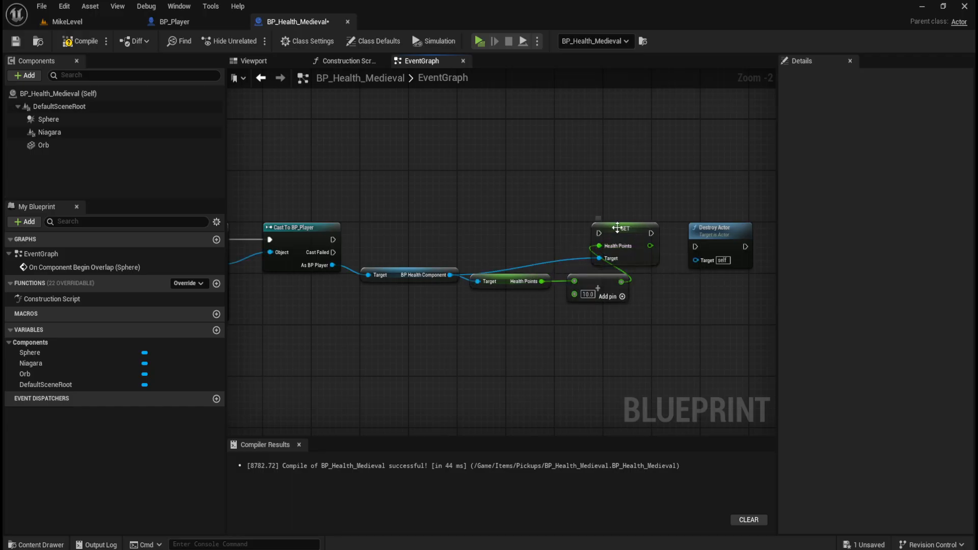
left_click_drag(325, 240, 599, 233)
scroll(519, 208, "down", 2)
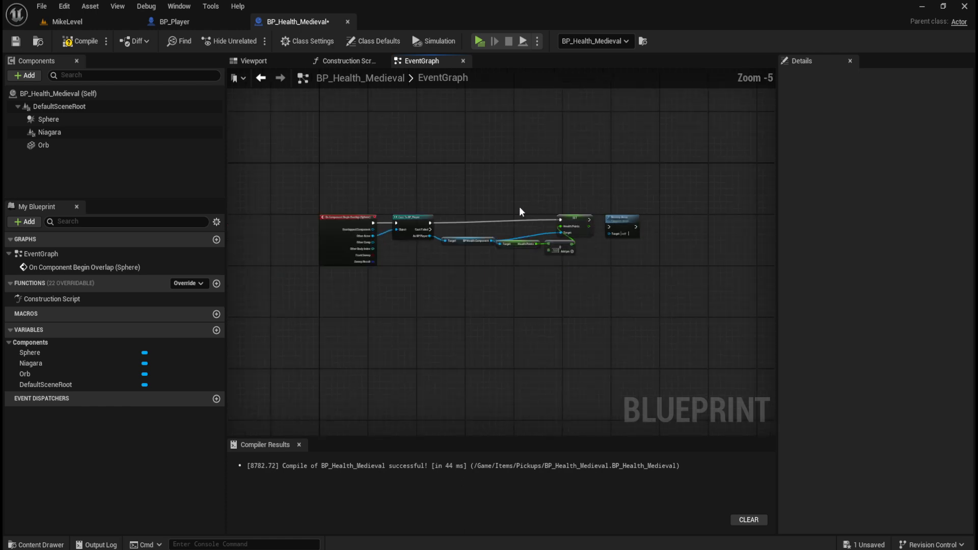
Try to straighten the connections of all nodes in the overlap chain at once, and undo the alignment
left_click_drag(309, 170, 669, 228)
key("q")
left_click(588, 163)
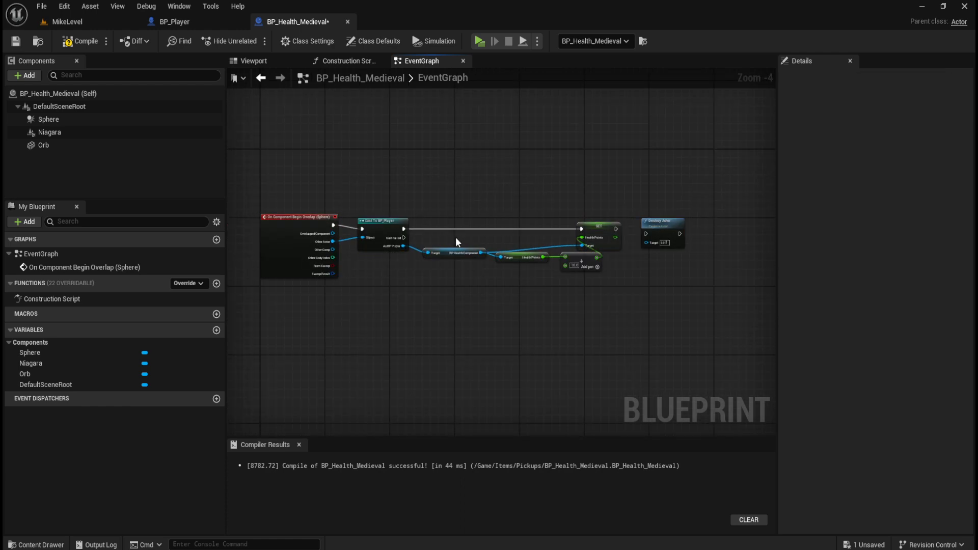
left_click(463, 251)
left_click(441, 191)
key("ctrl+z")
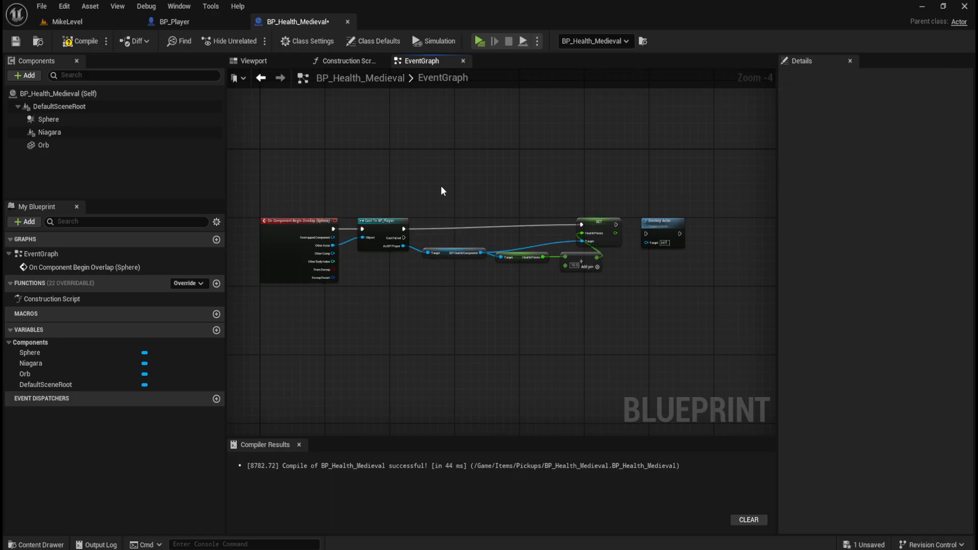
Align SET with Cast To BP_Player's execution output, and lower the BP Health Component and Health Points getters beneath the execution wire
left_click(601, 224)
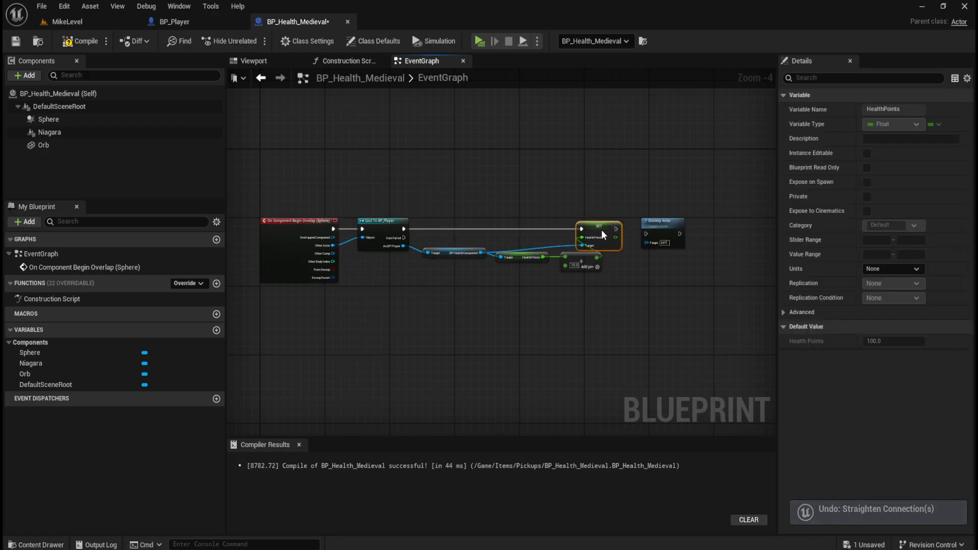
left_click(592, 200)
scroll(478, 264, "up", 2)
scroll(518, 274, "up", 2)
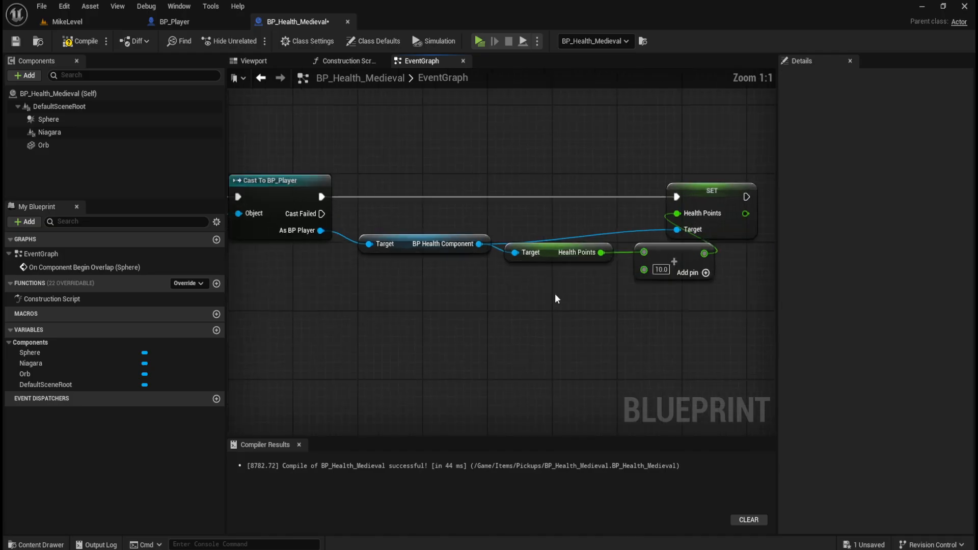
mouse_move(409, 252)
left_mouse_down()
mouse_move(412, 269)
mouse_move(401, 269)
left_mouse_up()
left_click(577, 264)
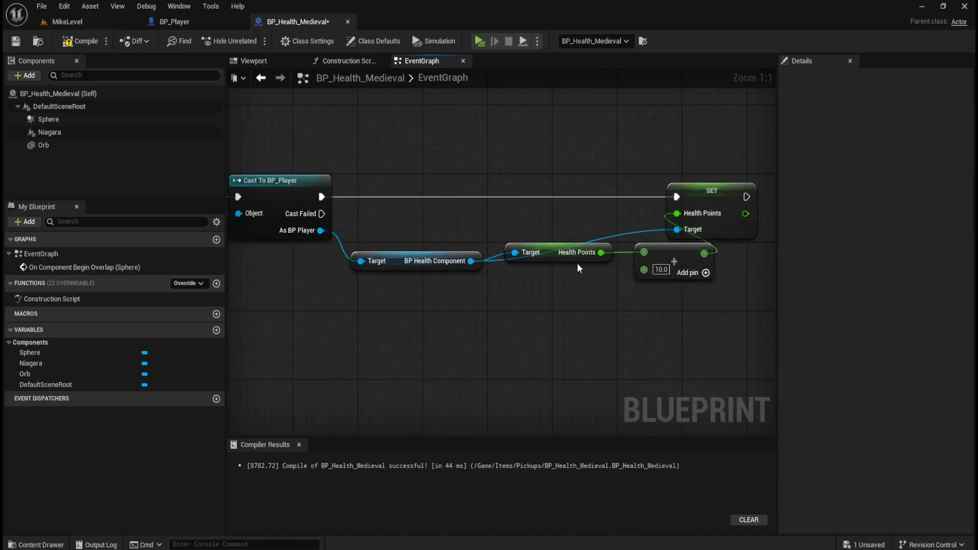
left_click_drag(579, 263, 563, 289)
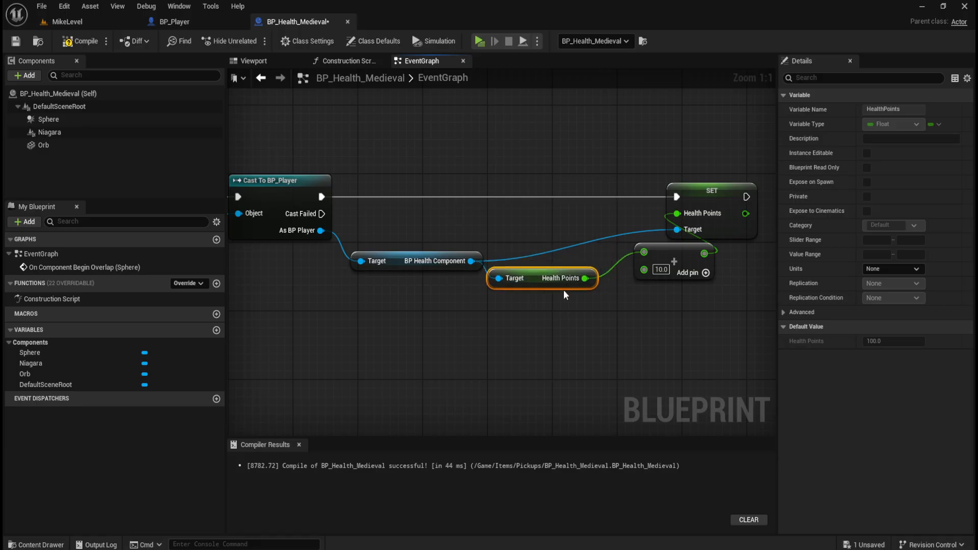
Lower the addition node and straighten its connection with the Health Points getter
left_click_drag(671, 279, 646, 305)
left_click_drag(549, 305, 641, 286)
key("q")
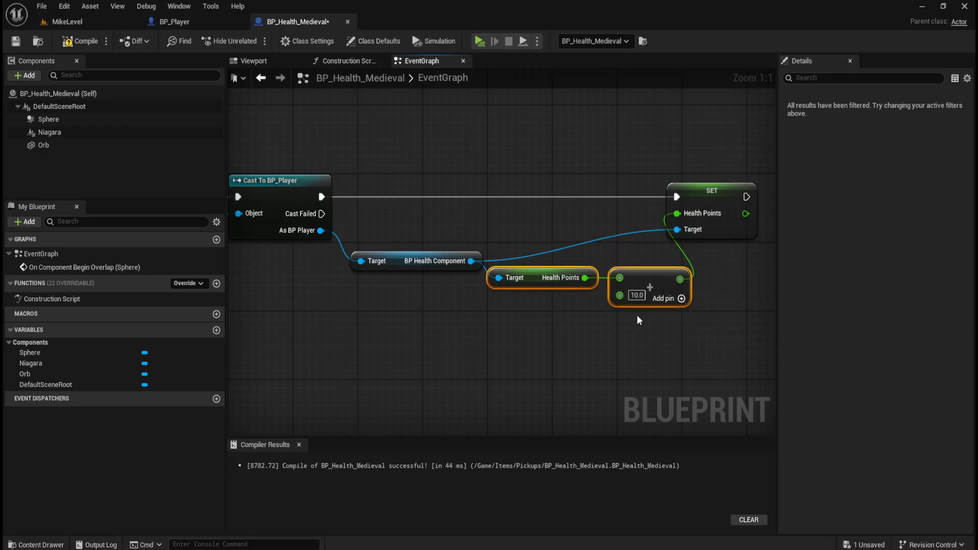
left_click(580, 338)
Move the Destroy Actor and SET nodes farther right to leave more room after the addition node
right_click_drag(726, 261, 544, 279)
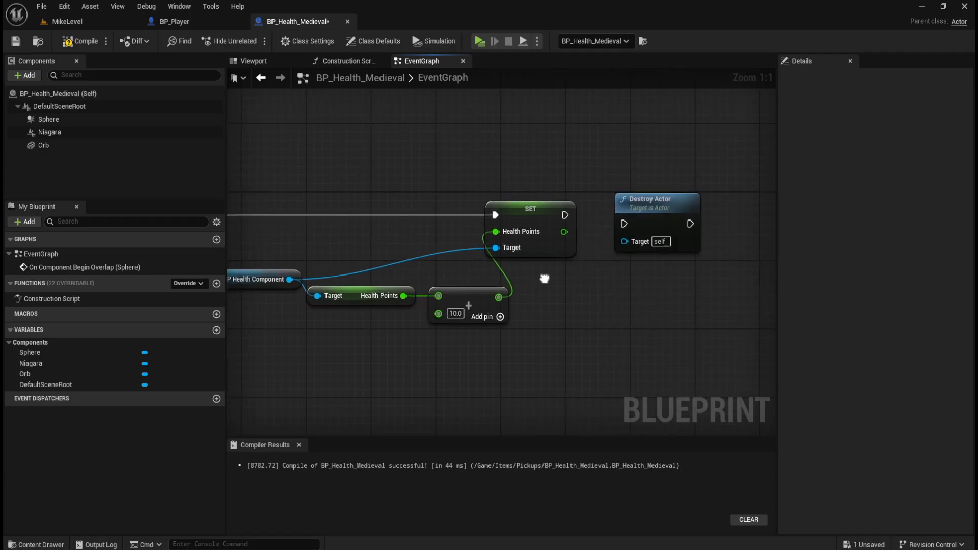
left_click_drag(657, 200, 738, 199)
left_click_drag(553, 211, 598, 209)
Raise the BP Health Component getter and straighten its connection to SET's Target input
right_click_drag(444, 243, 601, 244)
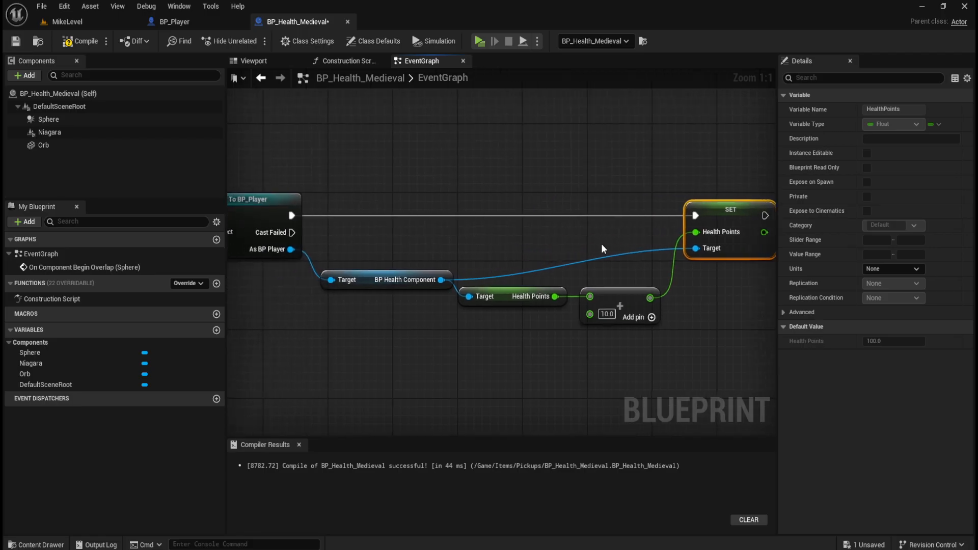
left_click(408, 280)
left_click_drag(412, 279, 437, 262)
key("Up")
key("Up")
key("Down")
key("Up")
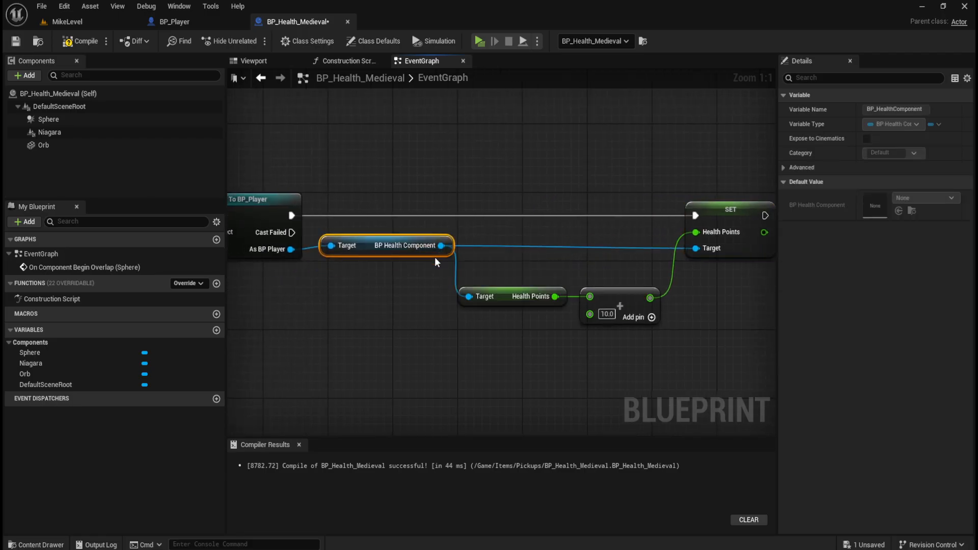
left_click(698, 260, "shift")
left_click(377, 289)
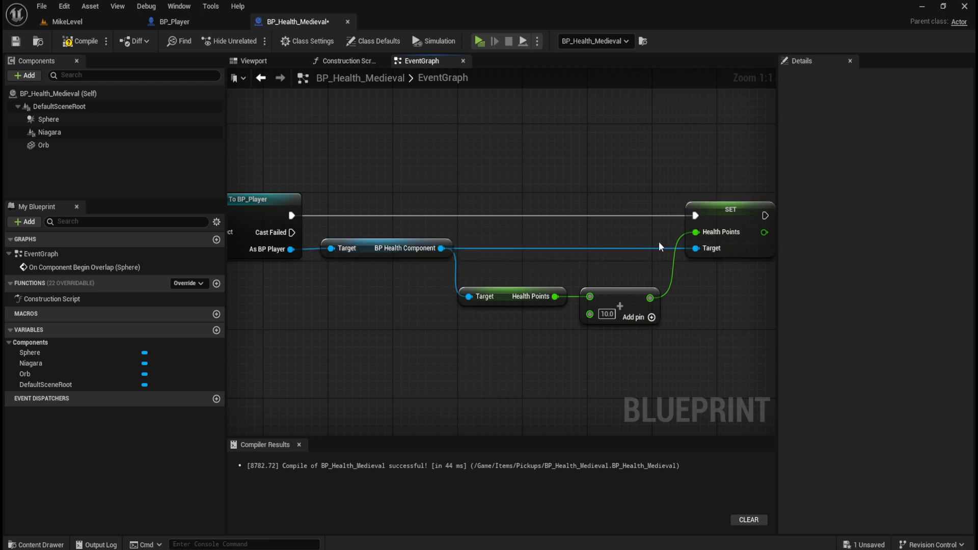
Raise the Health Points getter and the addition node together to sit just below the BP Health Component wire
left_click_drag(563, 280, 666, 326)
key("Up")
key("Up")
key("Up")
left_click(666, 327)
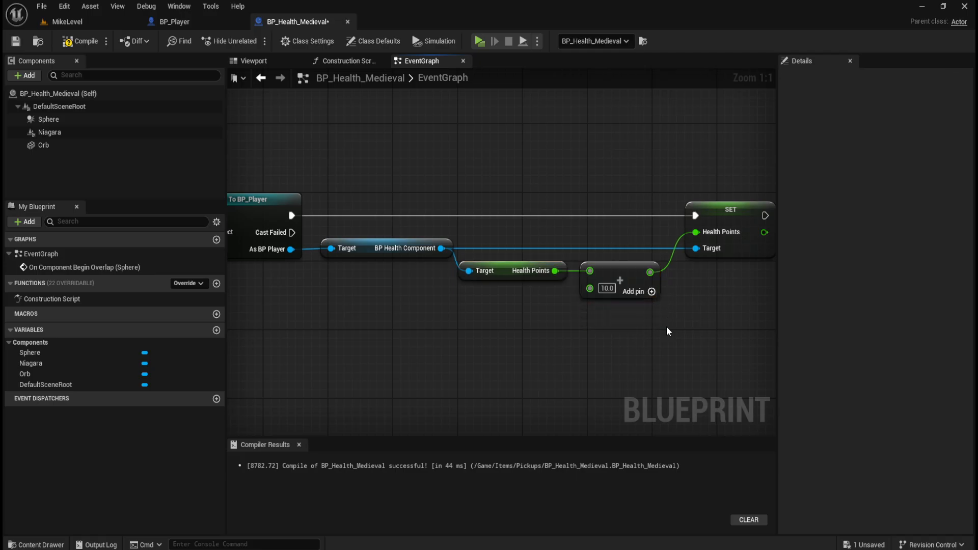
Compile and save the BP_Health_Medieval blueprint
scroll(397, 316, "down", 4)
scroll(428, 313, "up", 1)
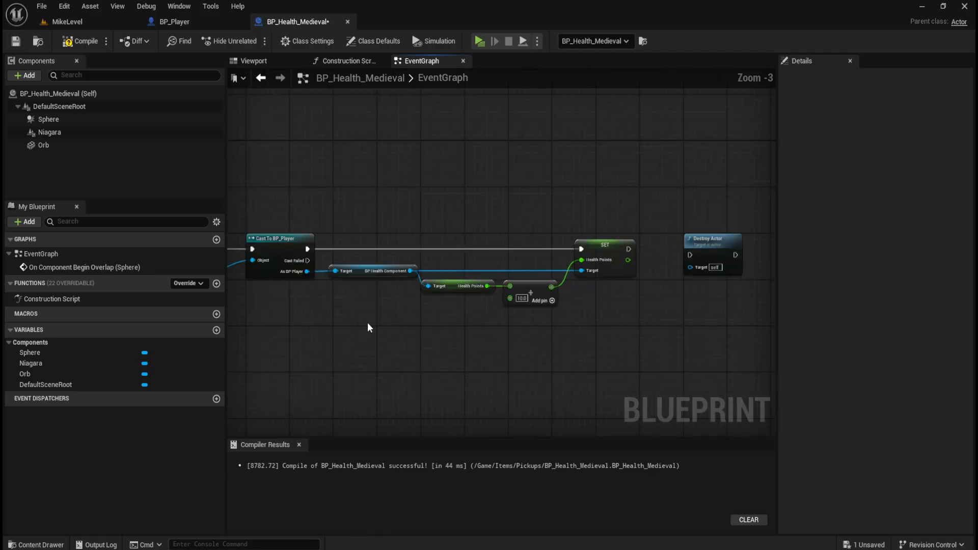
key("ctrl+s")
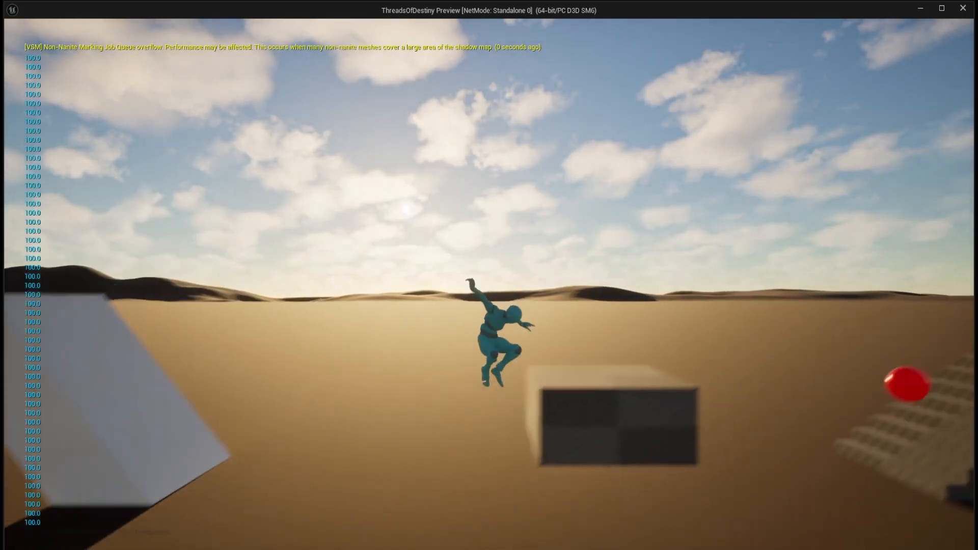
Play-test the pickup by running the character through the red orb repeatedly while checking the printed Health Points value
key("w")
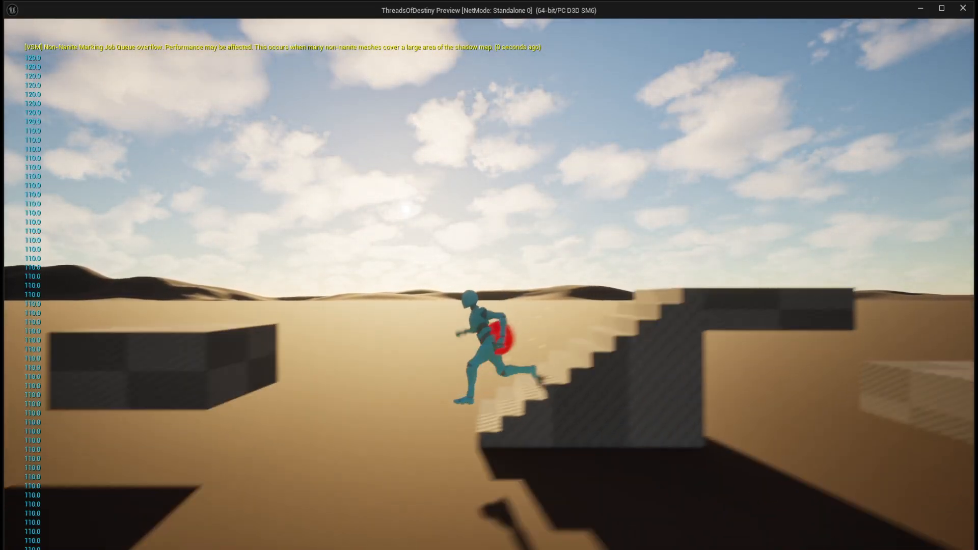
key("w")
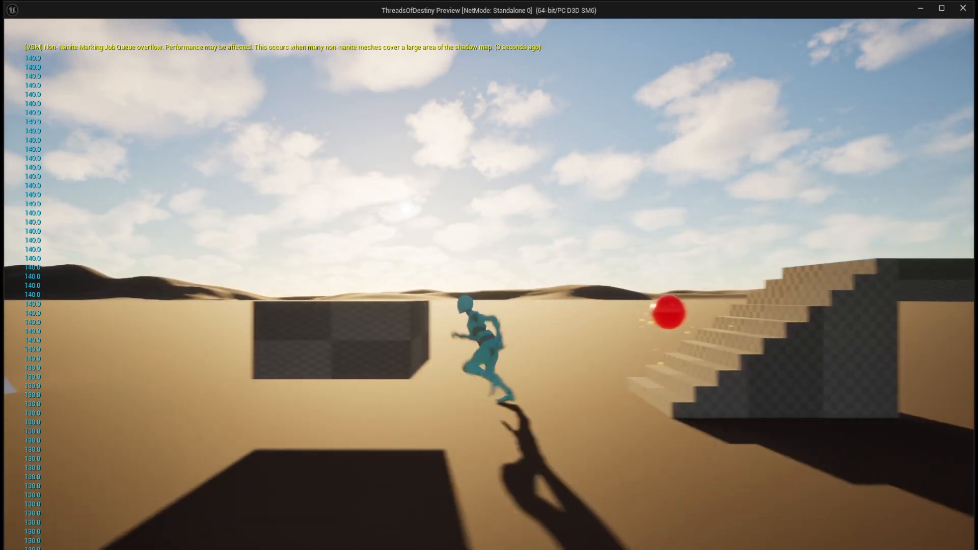
key("w")
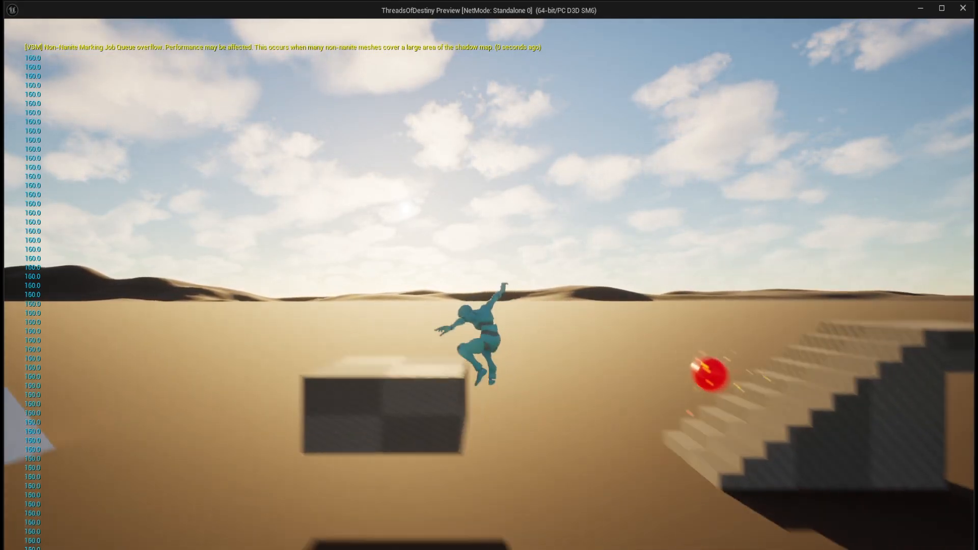
key("w")
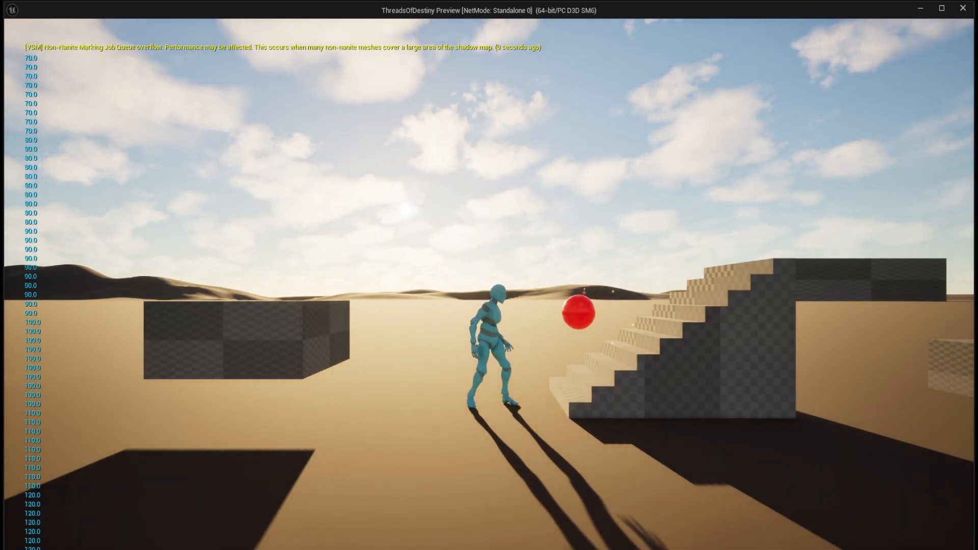
key("w")
key("w")
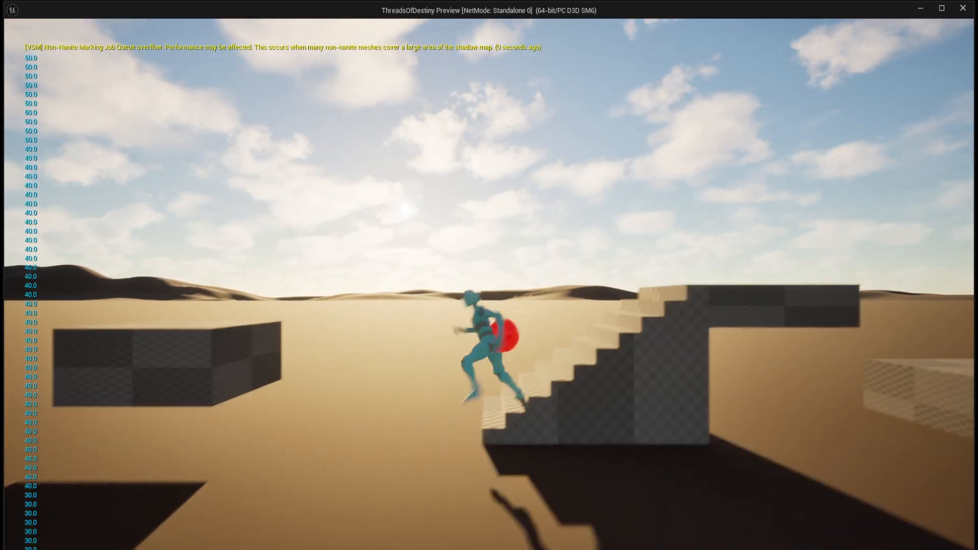
key("w")
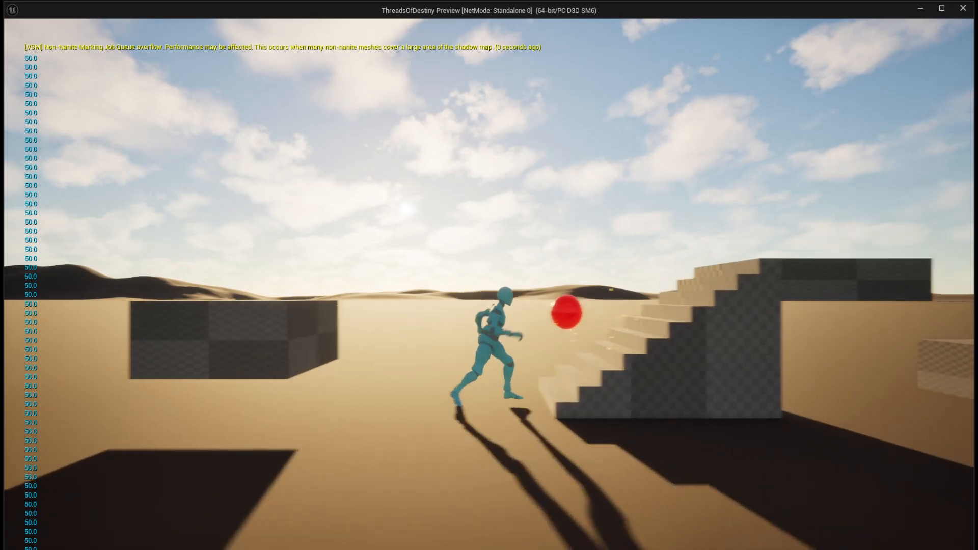
key("w")
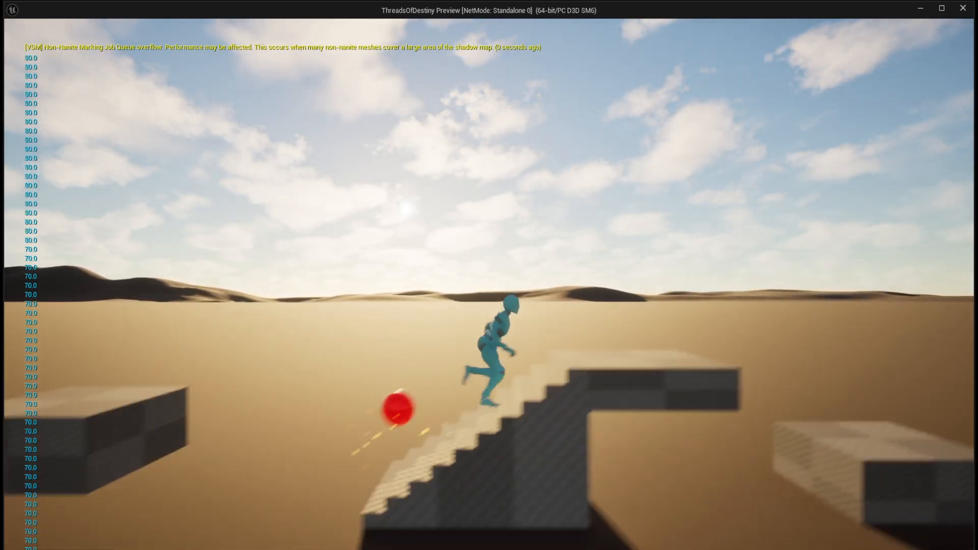
key("w")
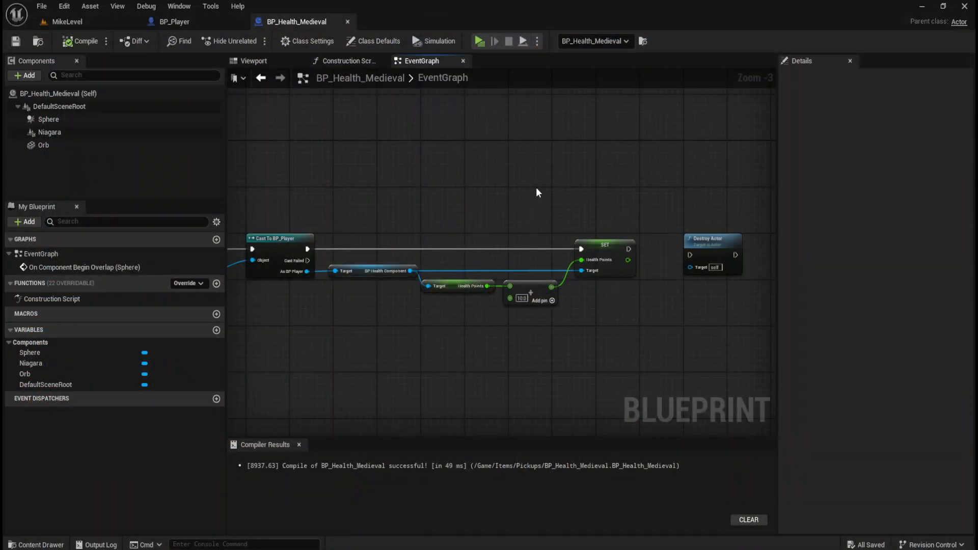
right_click(564, 199)
type("clamp")
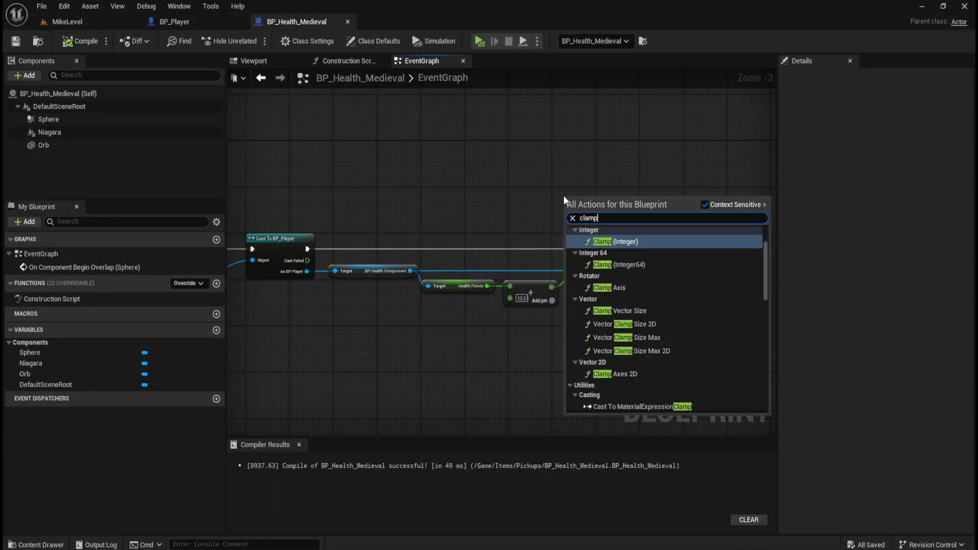
key("Escape")
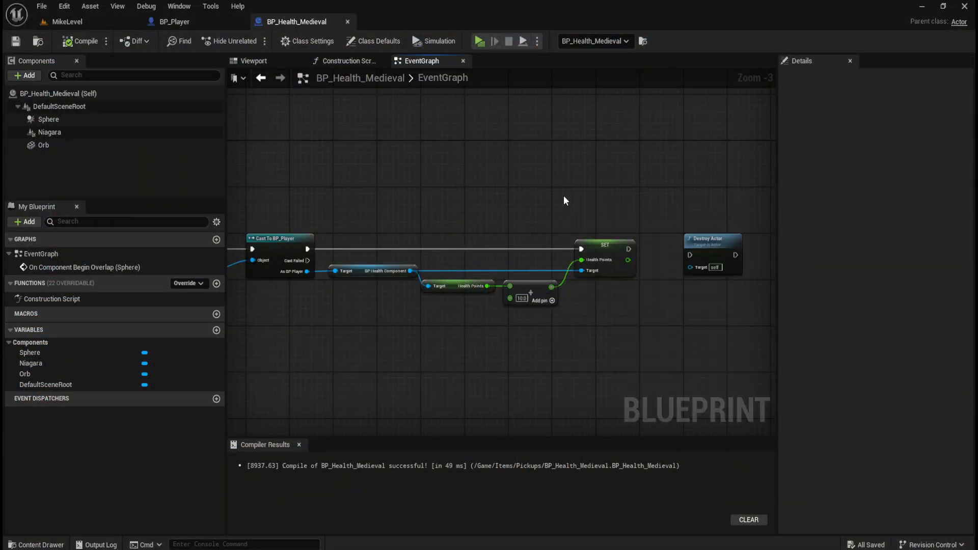
scroll(577, 216, "up", 2)
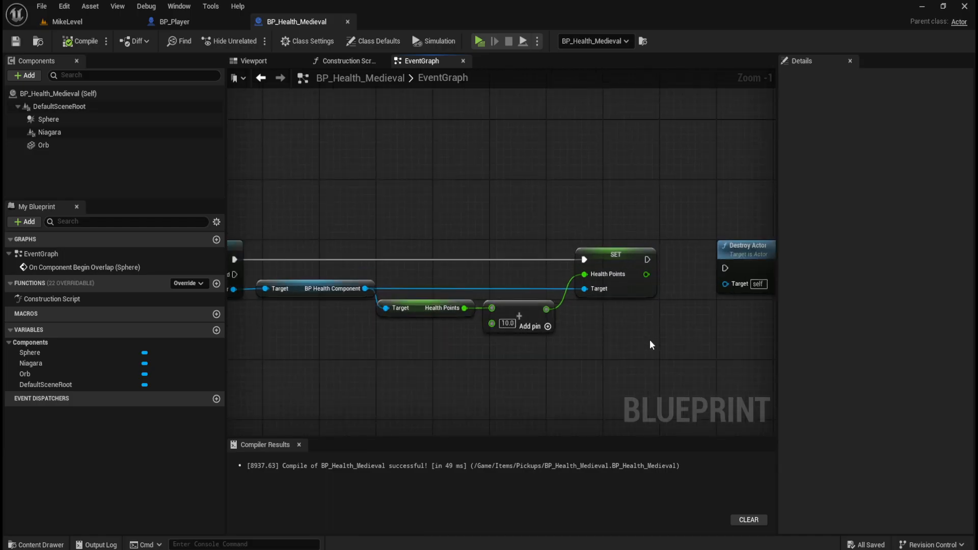
right_click_drag(631, 341, 472, 323)
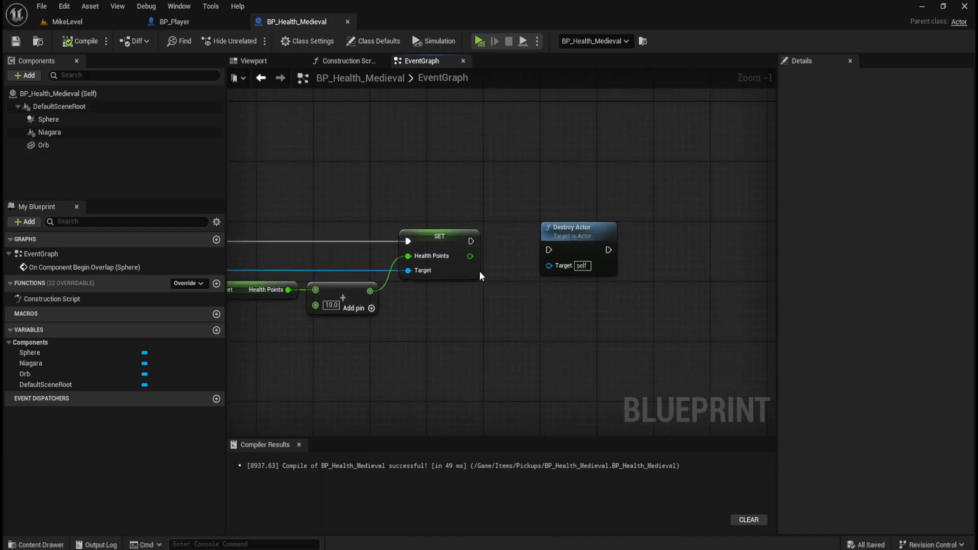
Move the SET and Destroy Actor nodes further right to make room after the addition node
left_click_drag(480, 275, 614, 268)
left_click_drag(575, 231, 718, 230)
left_click(399, 265)
Add a Clamp (Float) node fed by the addition node's output and place it just below the BP Health Component wire
left_click_drag(369, 290, 415, 288)
type("clamp")
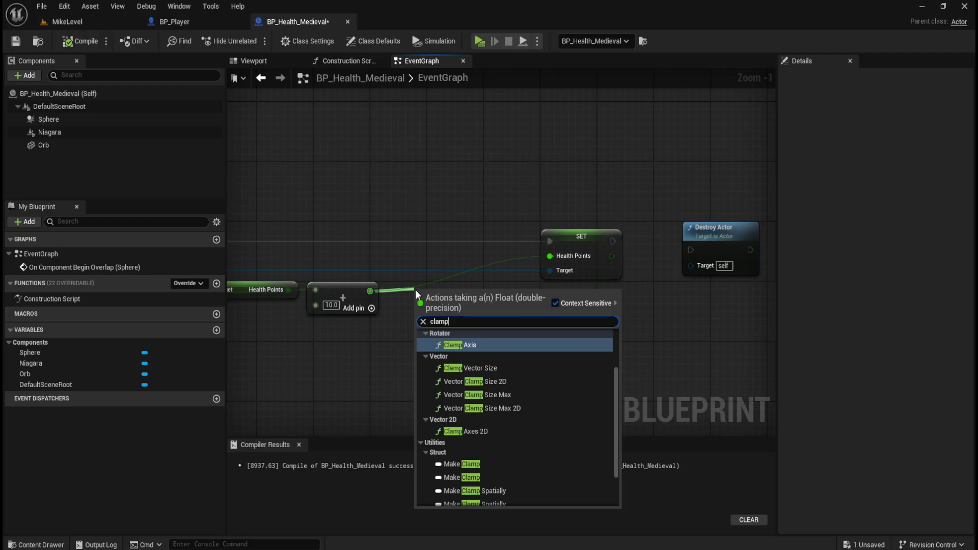
scroll(510, 387, "up", 3)
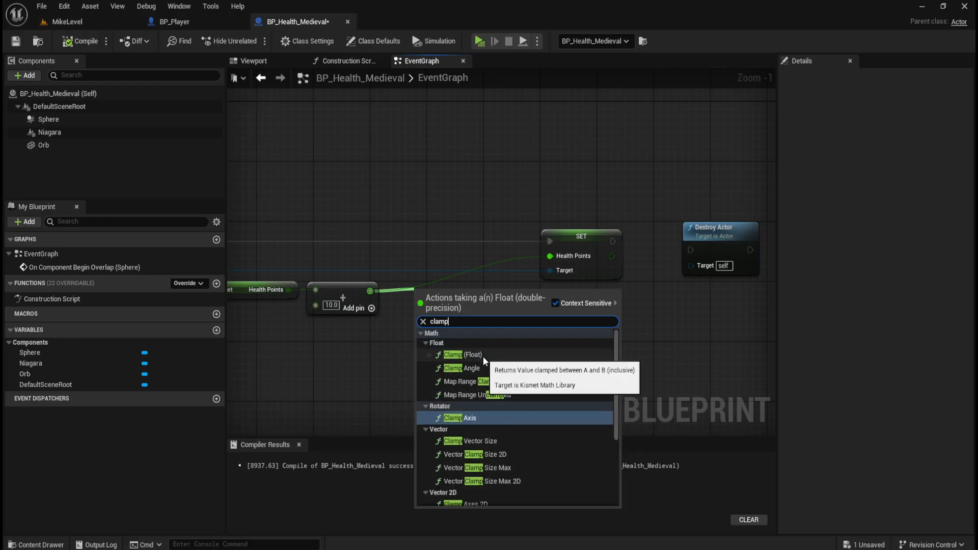
left_click(490, 356)
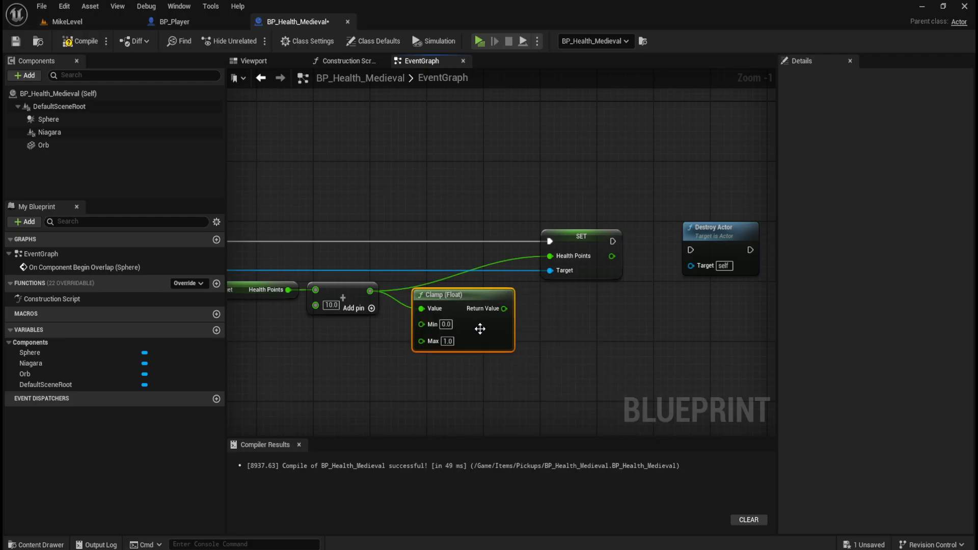
left_click_drag(479, 331, 477, 316)
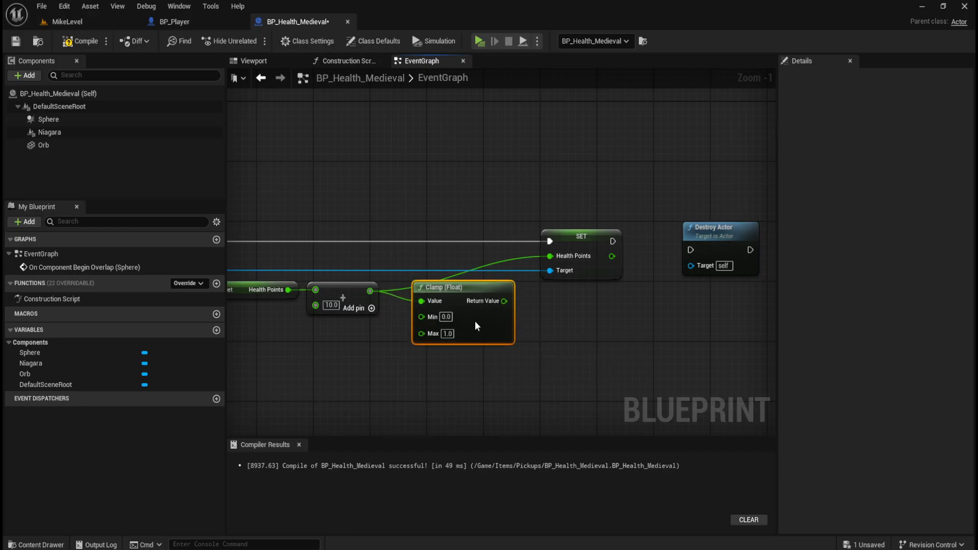
Set the Clamp (Float) node's Max value to 100
left_click(448, 326)
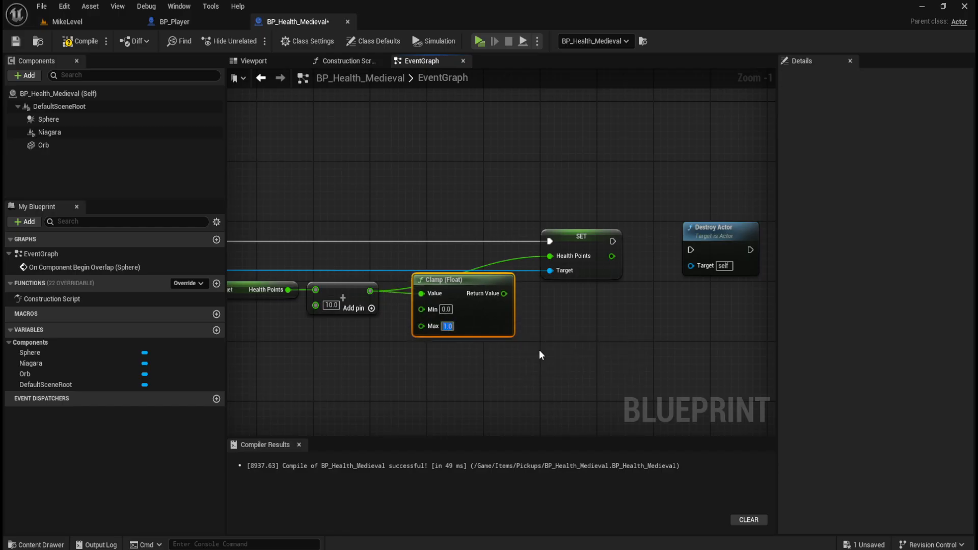
type("100")
key("Return")
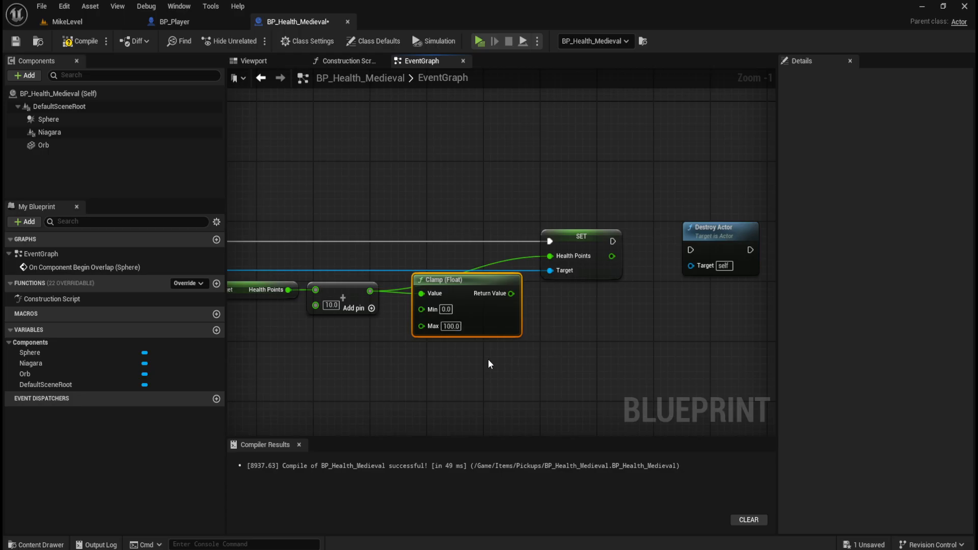
left_click(488, 363)
Add a Max Health Points getter from BP Health Component, place it below the Health Points getter, and connect it to the Clamp's Max input
right_click_drag(488, 364, 535, 371)
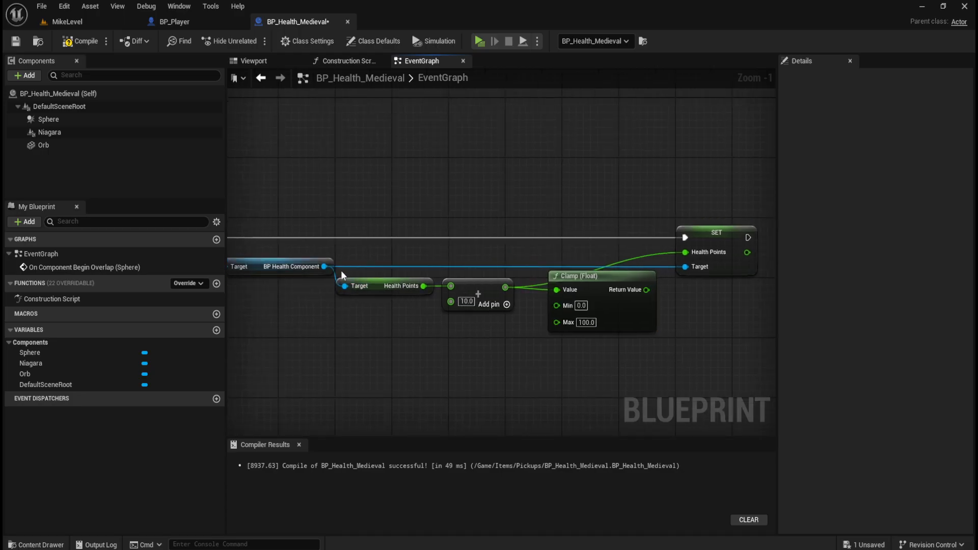
left_click_drag(324, 266, 343, 315)
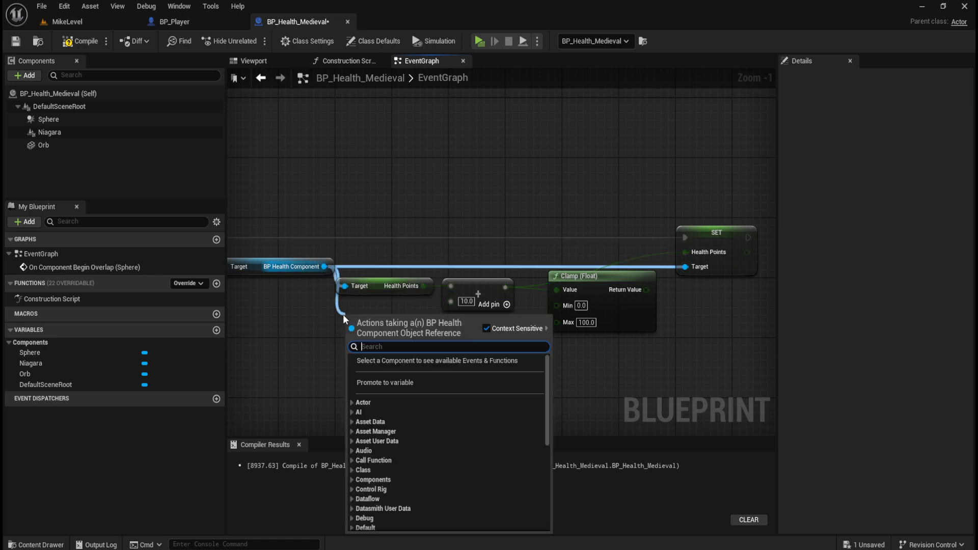
type("get")
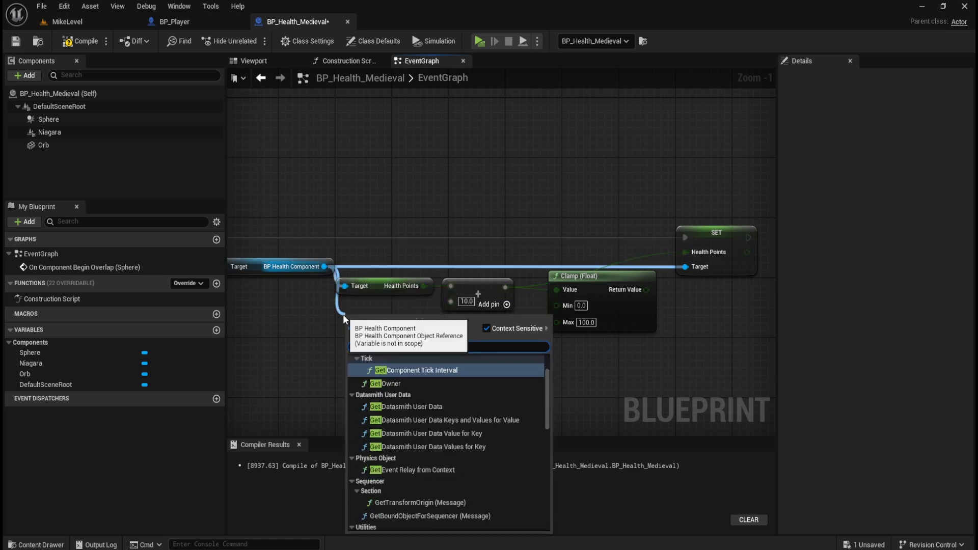
type(" heal")
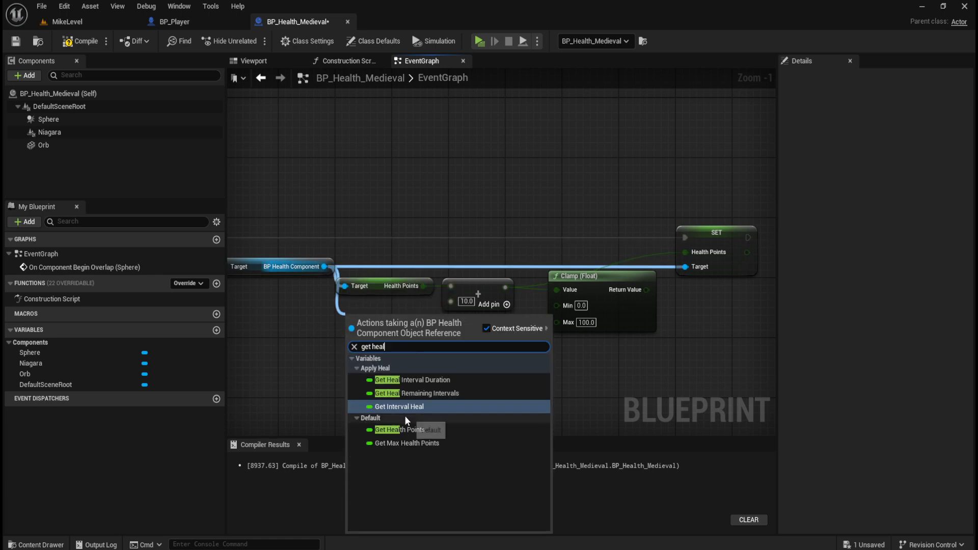
left_click(403, 442)
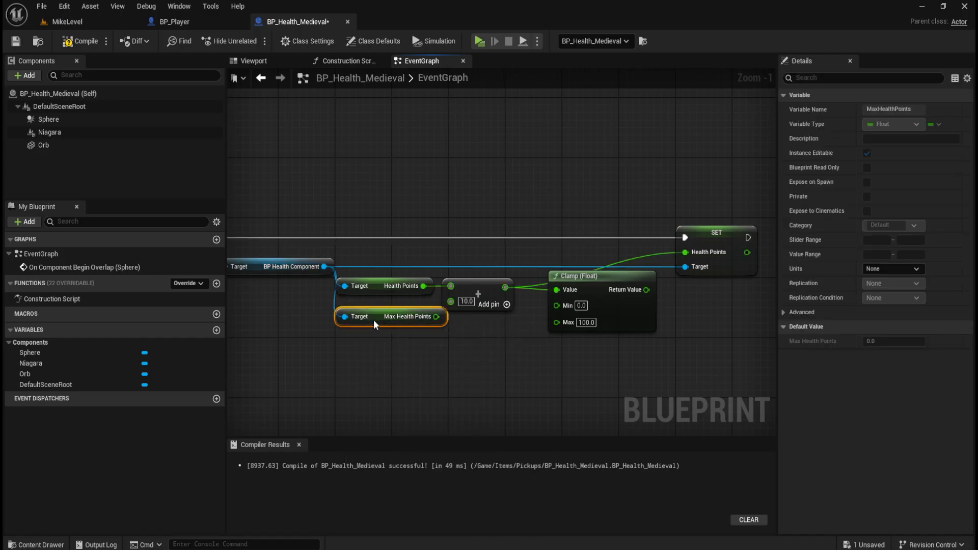
left_click_drag(373, 320, 372, 325)
left_click(451, 347)
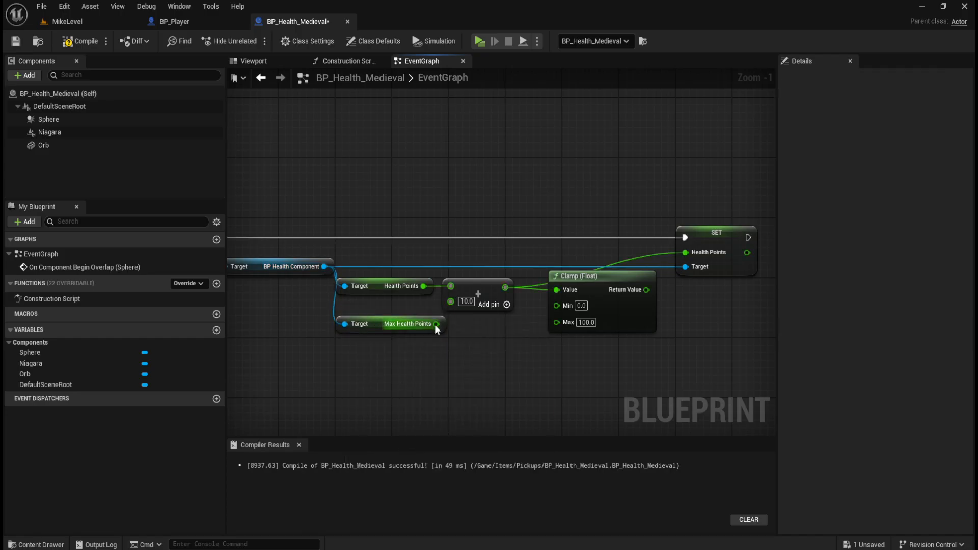
left_click_drag(436, 324, 562, 324)
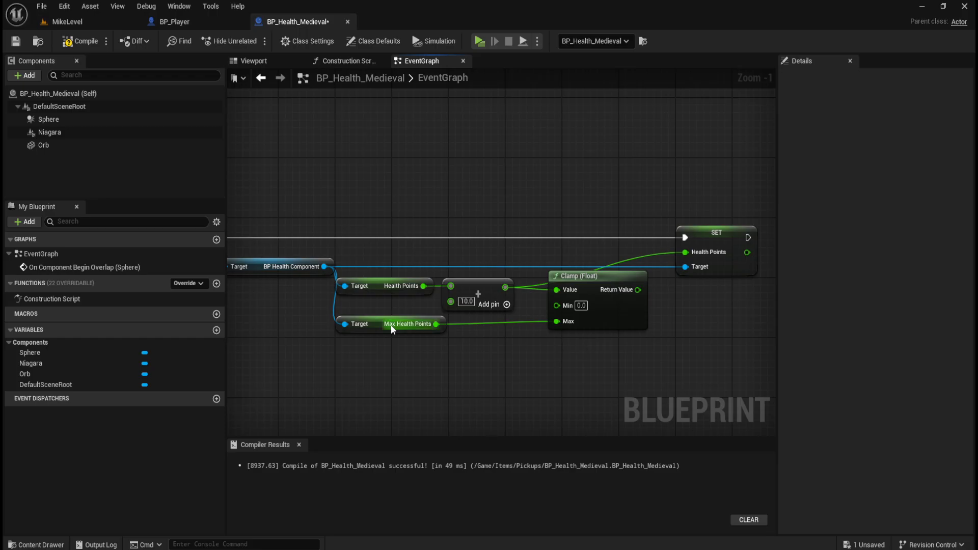
Check the Health Points and Max Health Points defaults of BP_HealthComponent in BP_Player, and return to BP_Health_Medieval
left_click(192, 21)
left_click(67, 176)
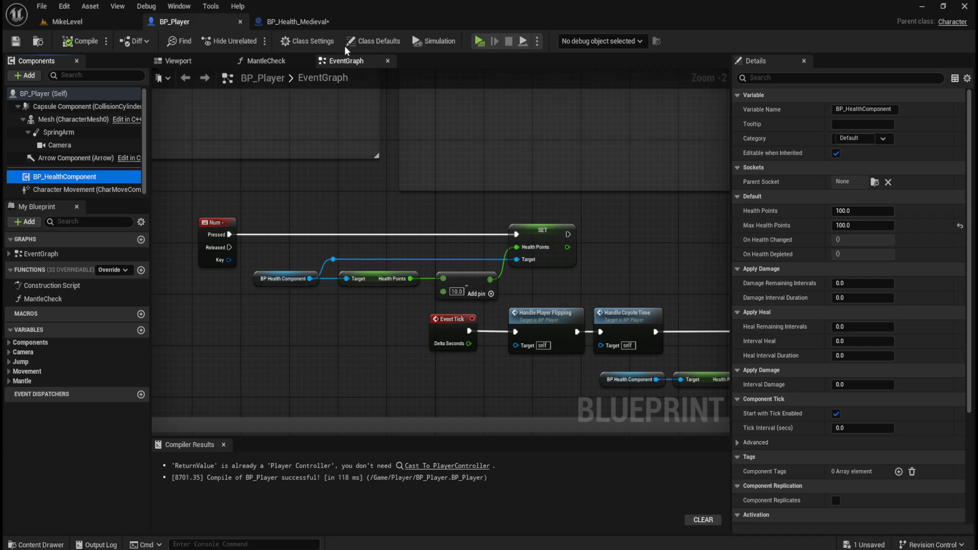
left_click(298, 22)
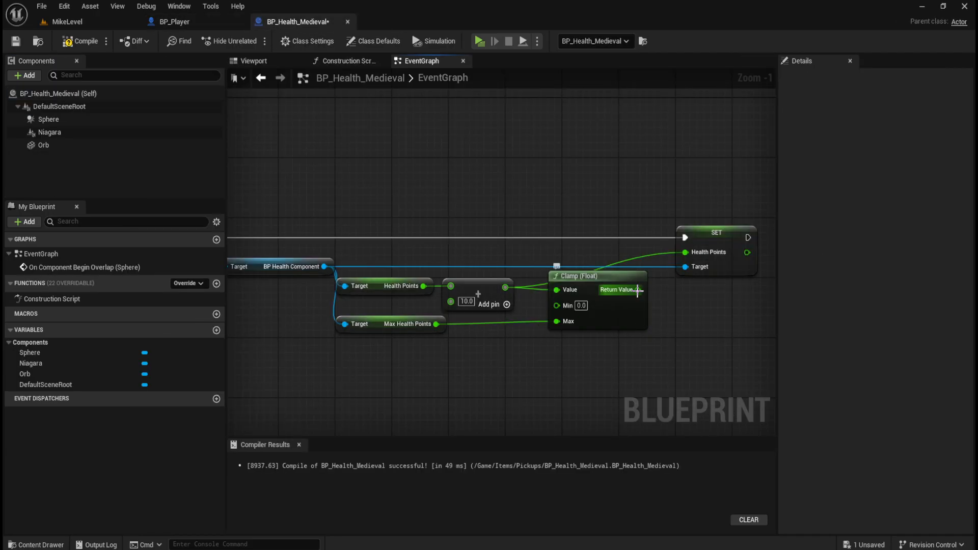
Connect the Clamp's Return Value to SET's Health Points and nudge the getters, addition and Clamp nodes slightly down and right
left_click_drag(616, 289, 683, 252)
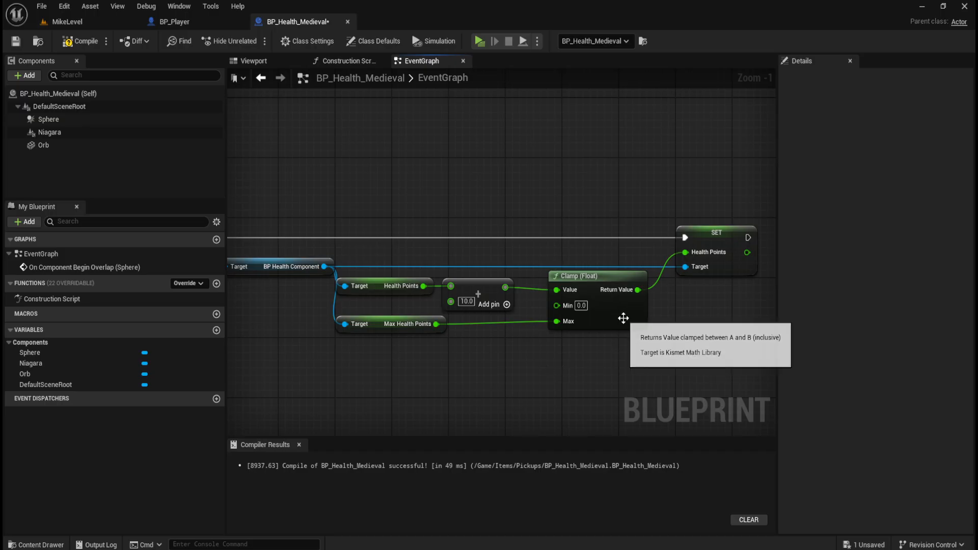
left_click_drag(383, 363, 571, 290)
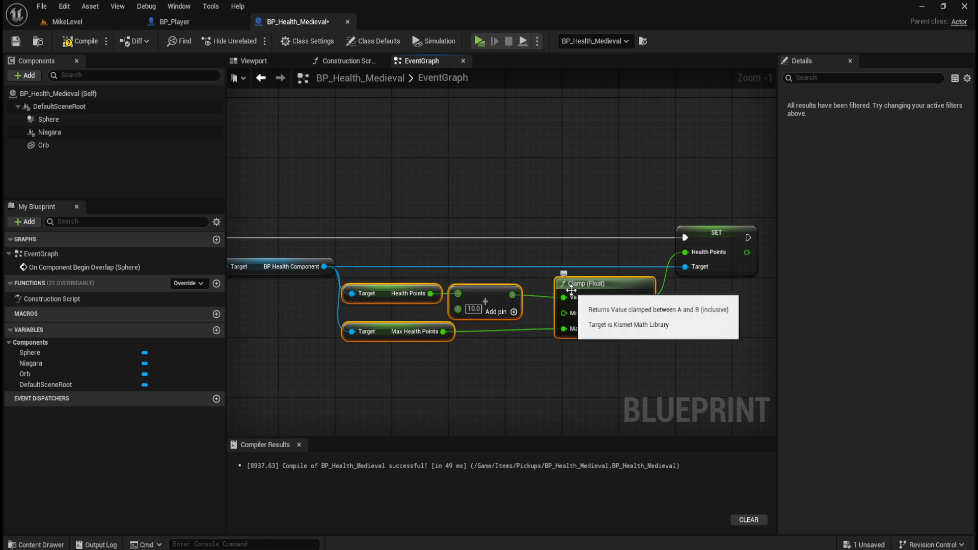
left_click(436, 387)
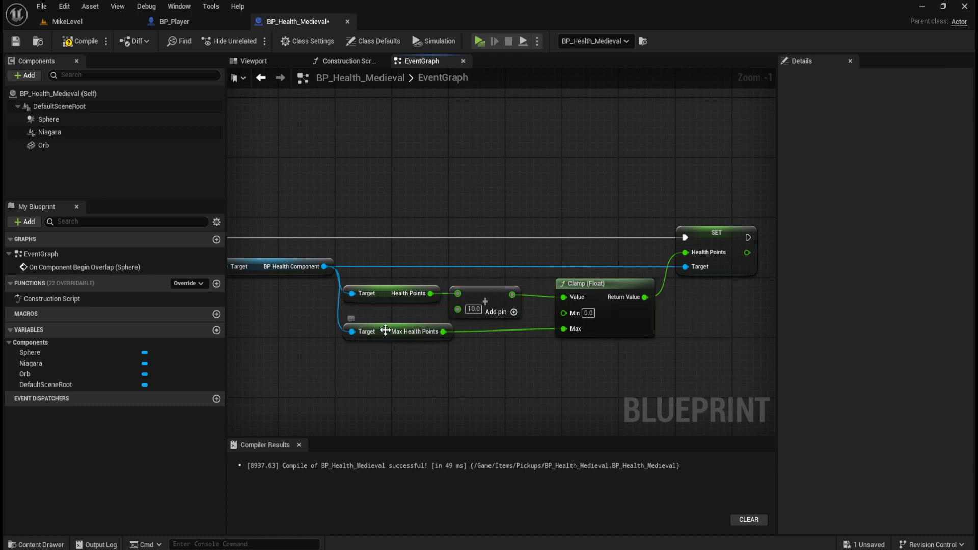
Straighten the wires from both getters through the addition node to the Clamp, and nudge the whole group slightly right
left_click_drag(382, 331, 381, 316)
left_click(498, 336)
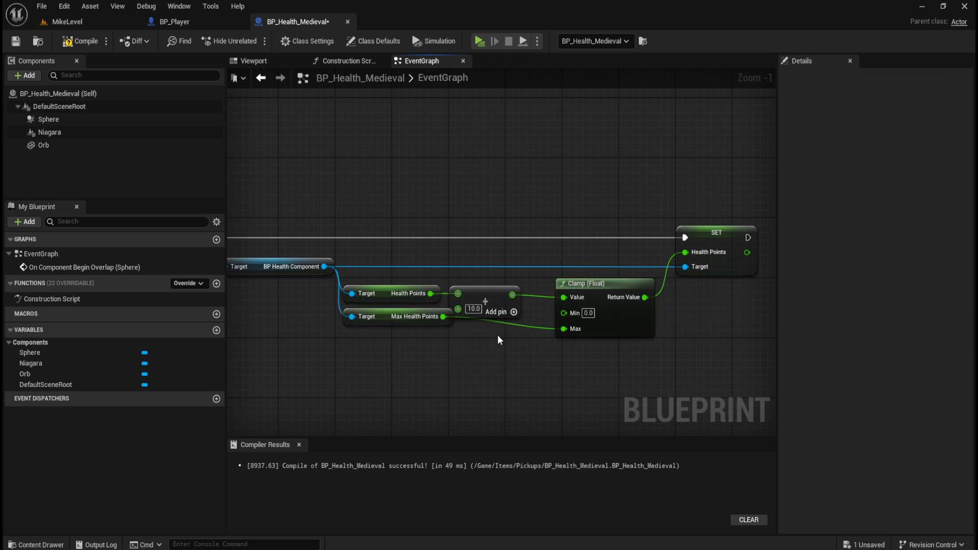
left_click(503, 287)
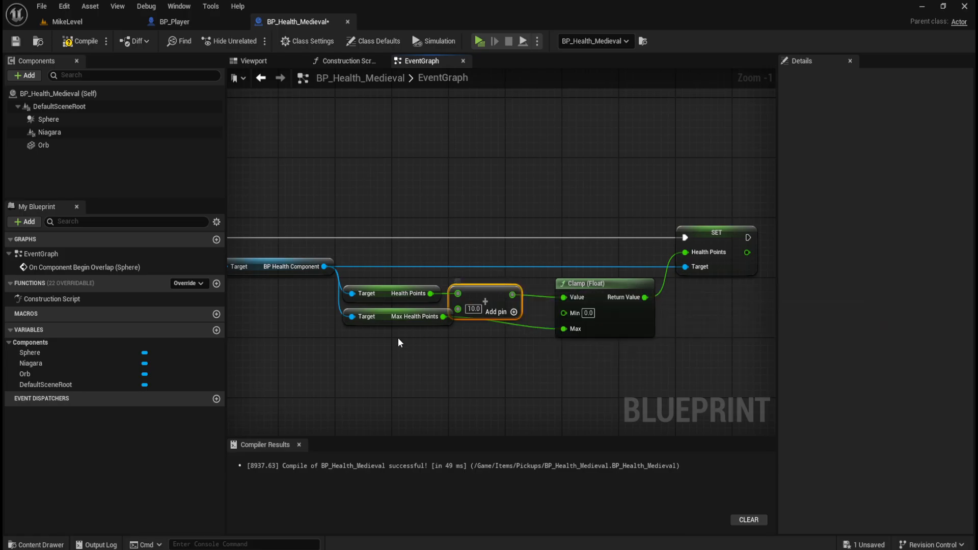
left_click_drag(398, 338, 616, 299)
key("q")
left_click_drag(485, 361, 540, 298)
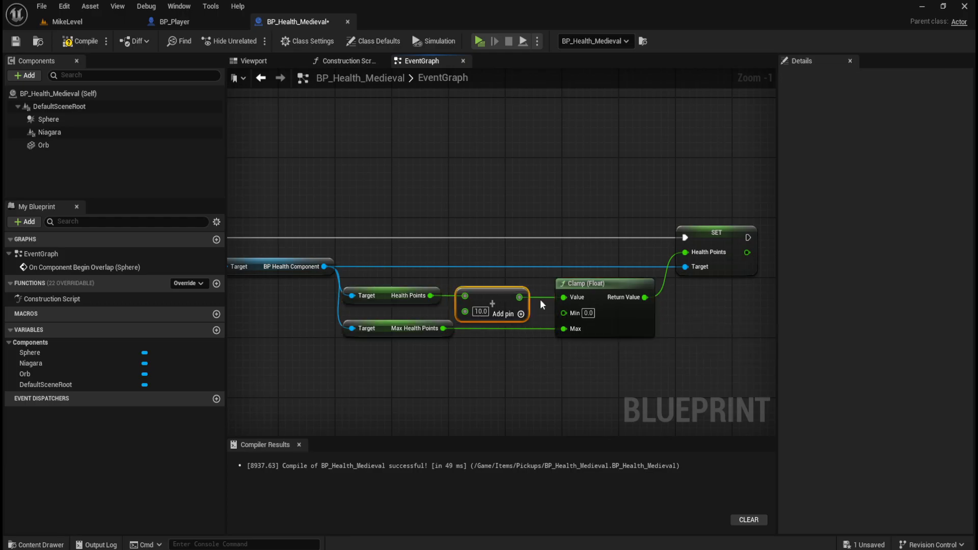
left_click_drag(398, 277, 603, 350)
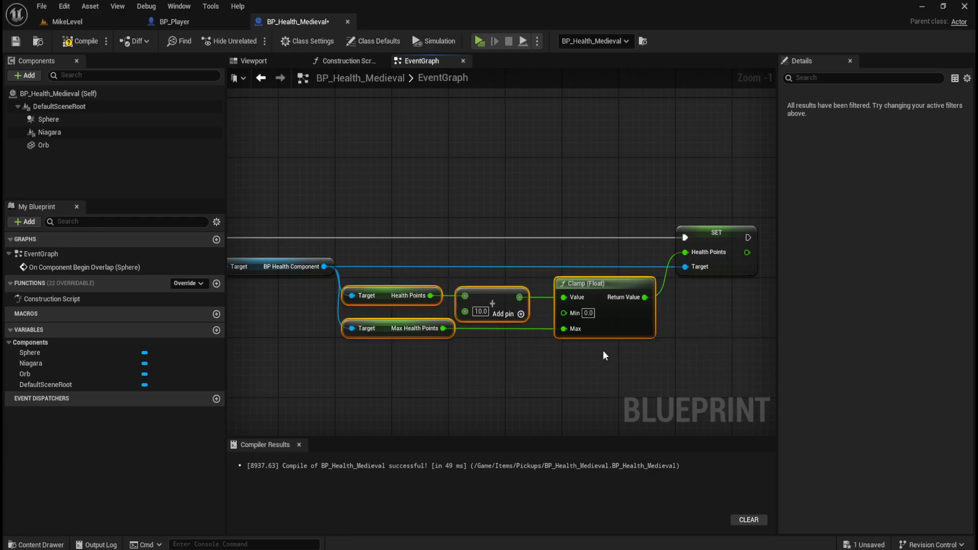
left_click(566, 367)
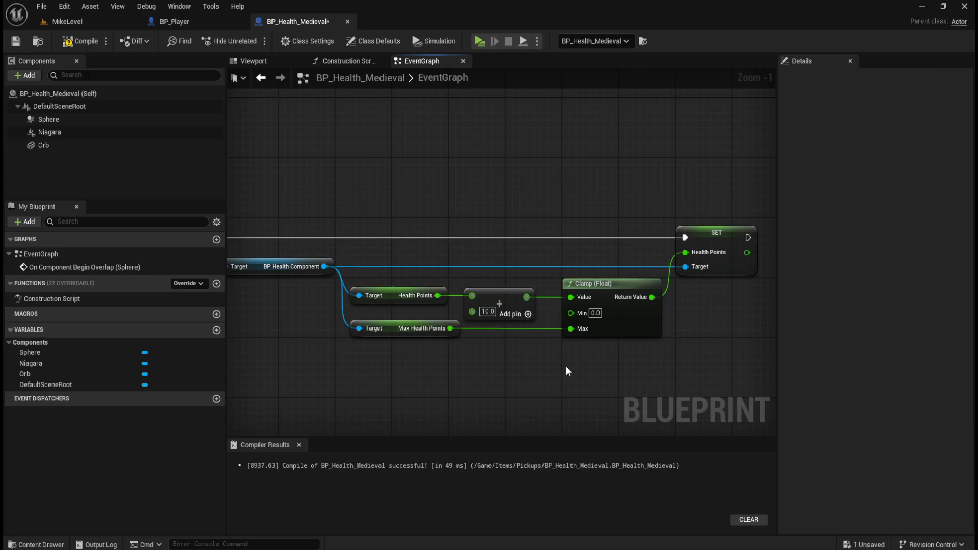
Compile and save BP_Health_Medieval, and play-test the clamped pickup by running the character through the red orb
key("ctrl+s")
left_click(88, 45)
left_click(19, 47)
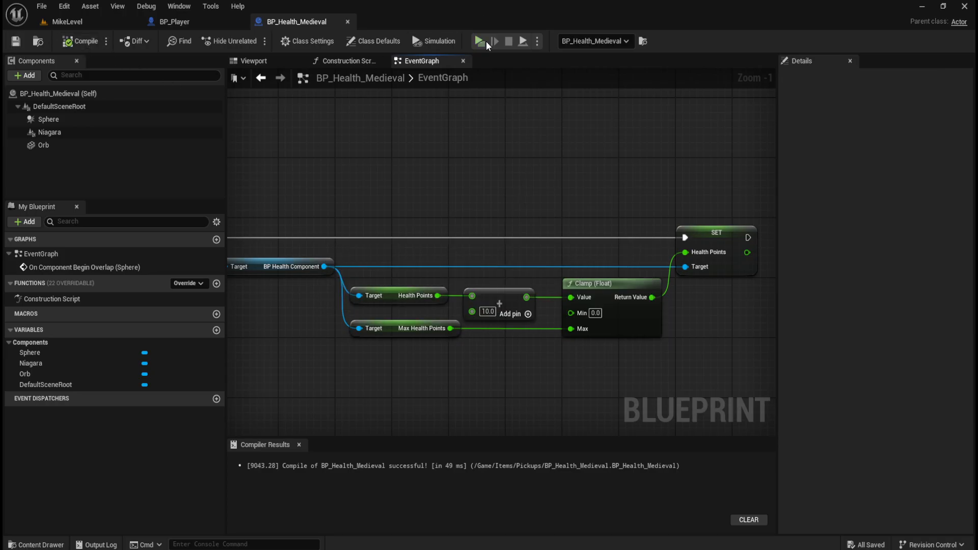
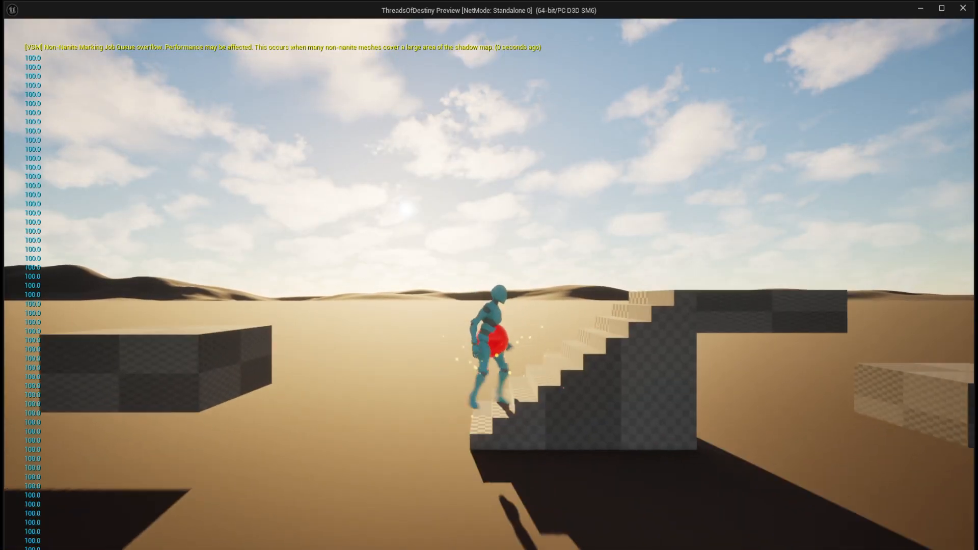
key("Escape")
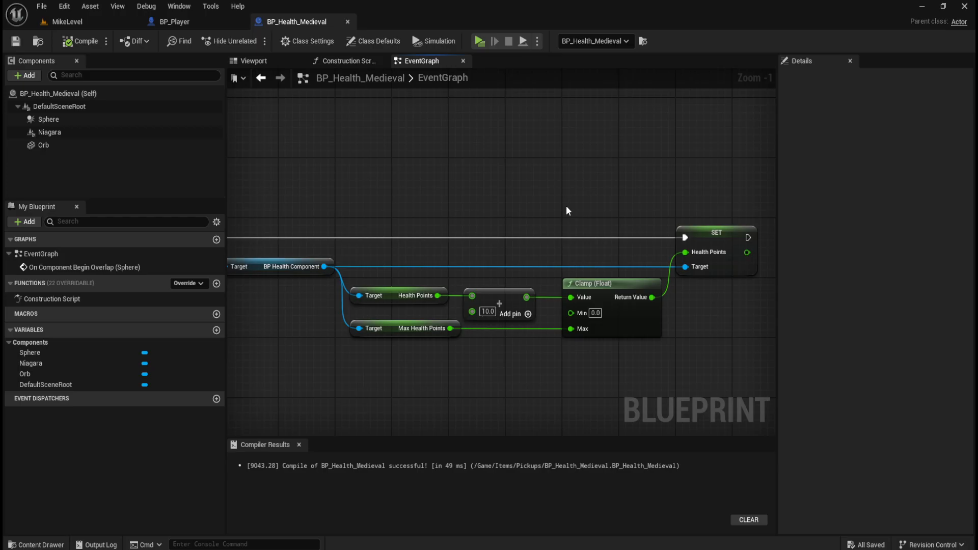
Connect SET's execution output to the Destroy Actor node and align Destroy Actor level with SET
scroll(427, 200, "down", 5)
scroll(622, 194, "up", 6)
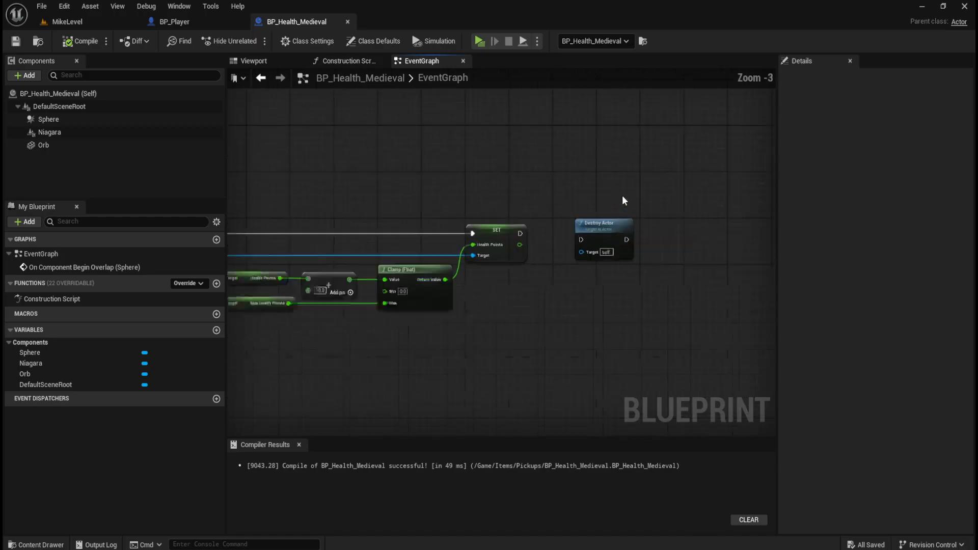
left_click(598, 240)
left_click_drag(598, 239, 475, 250)
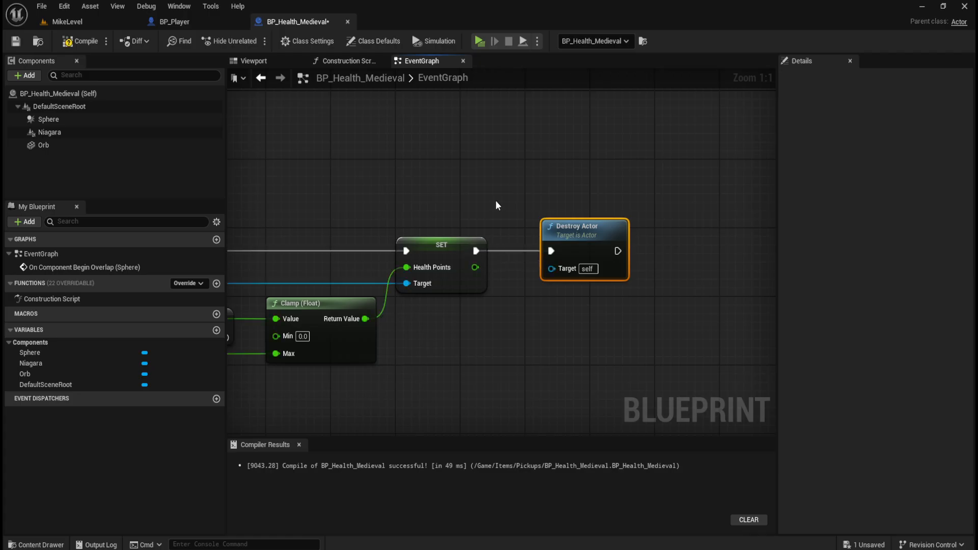
left_click(495, 194)
Compile and save the blueprint, and play-test running the character into the orb to check that it is destroyed
left_click(74, 40)
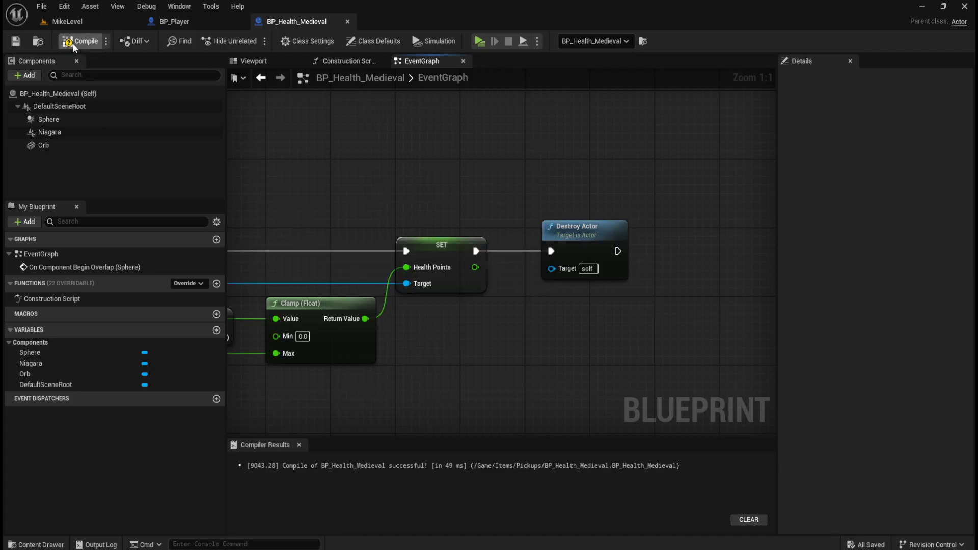
left_click(15, 41)
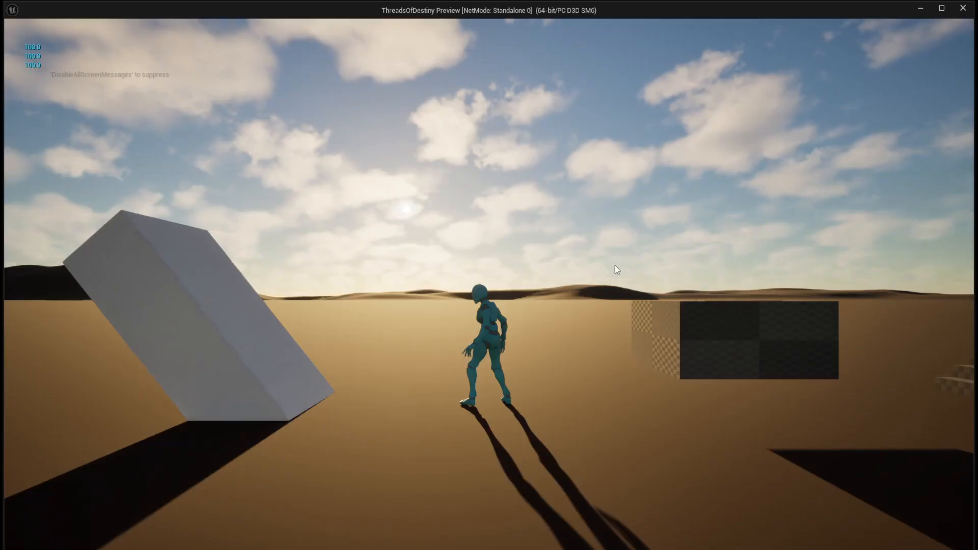
left_click(480, 41)
key("w")
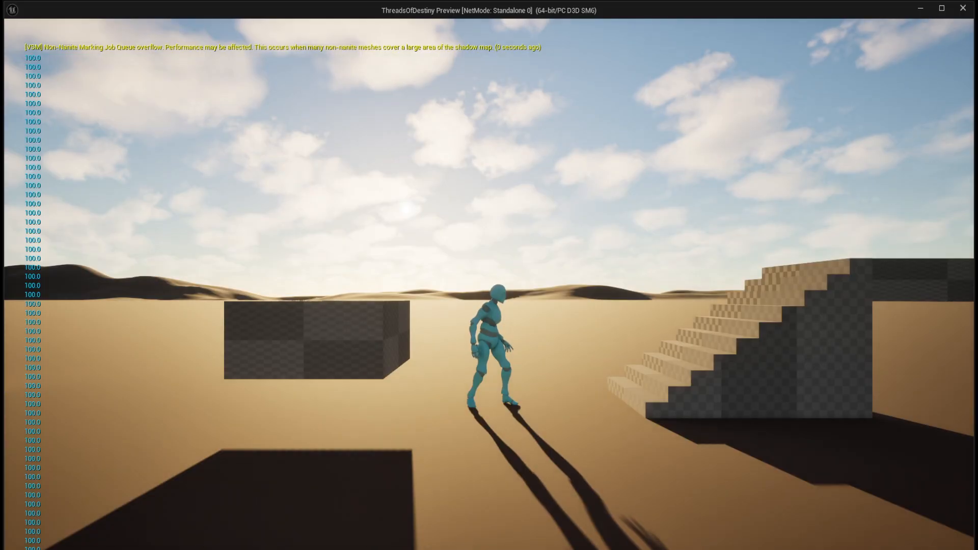
key("Escape")
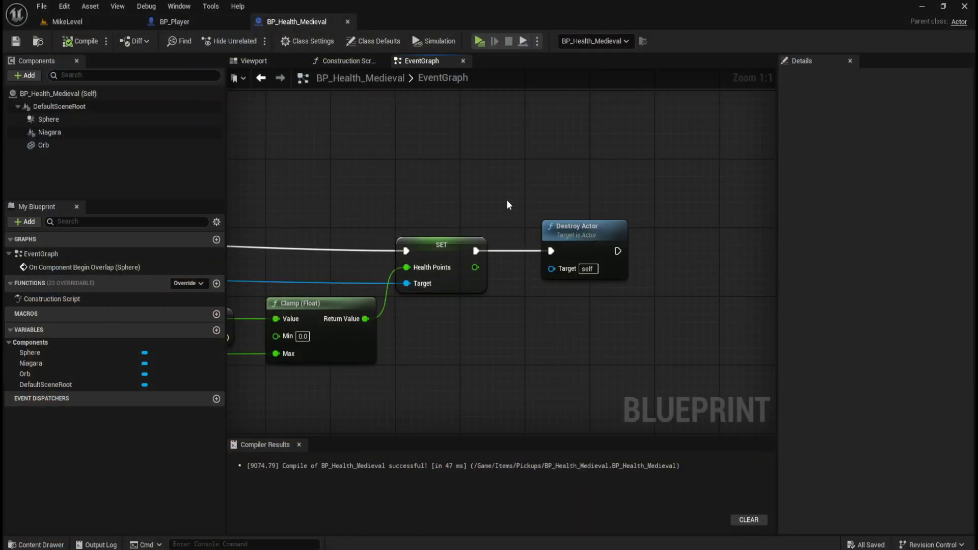
scroll(450, 184, "down", 1)
right_click_drag(449, 183, 592, 184)
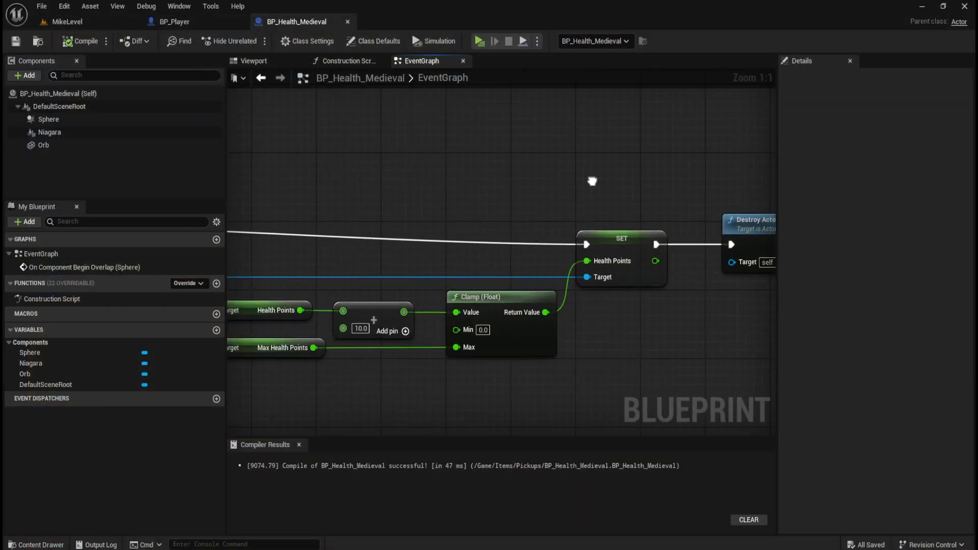
scroll(593, 185, "down", 1)
scroll(593, 183, "down", 2)
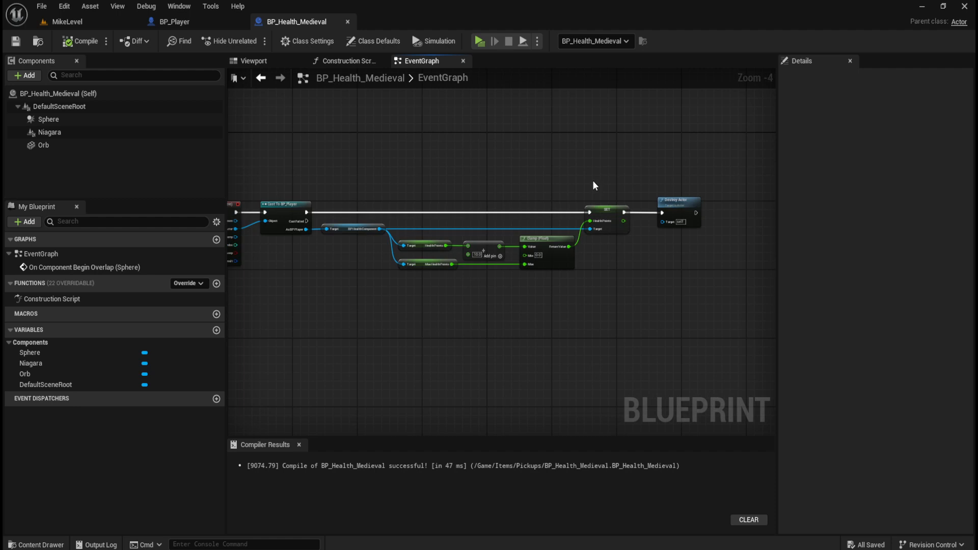
scroll(581, 185, "up", 2)
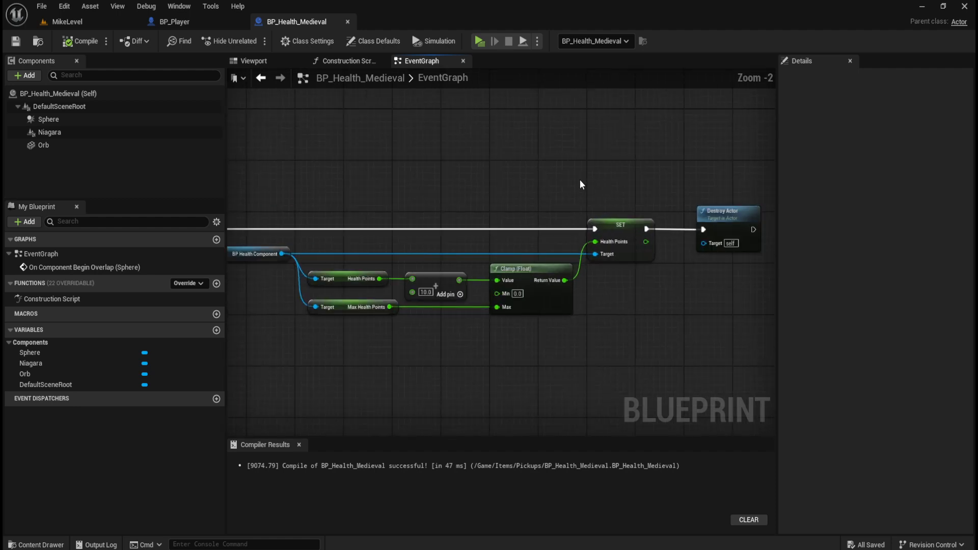
Examine the pickup node chain from the overlap event through the cast and clamped health calculation to Destroy Actor
scroll(579, 179, "up", 1)
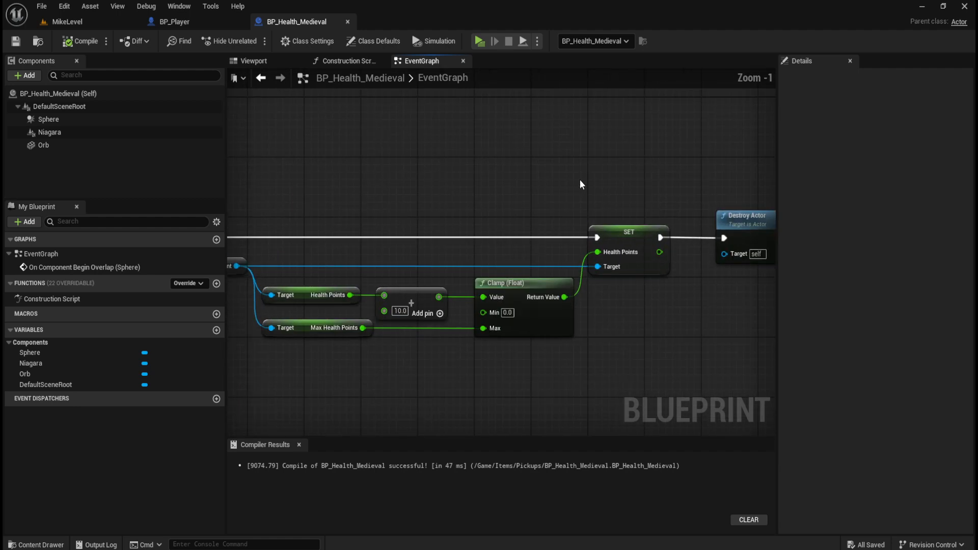
scroll(580, 179, "down", 1)
scroll(580, 183, "down", 2)
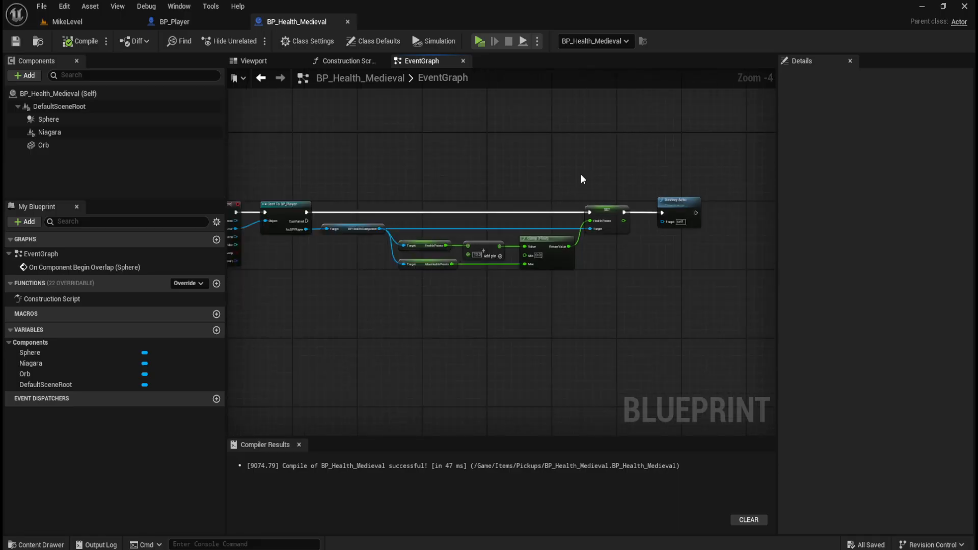
scroll(595, 182, "down", 1)
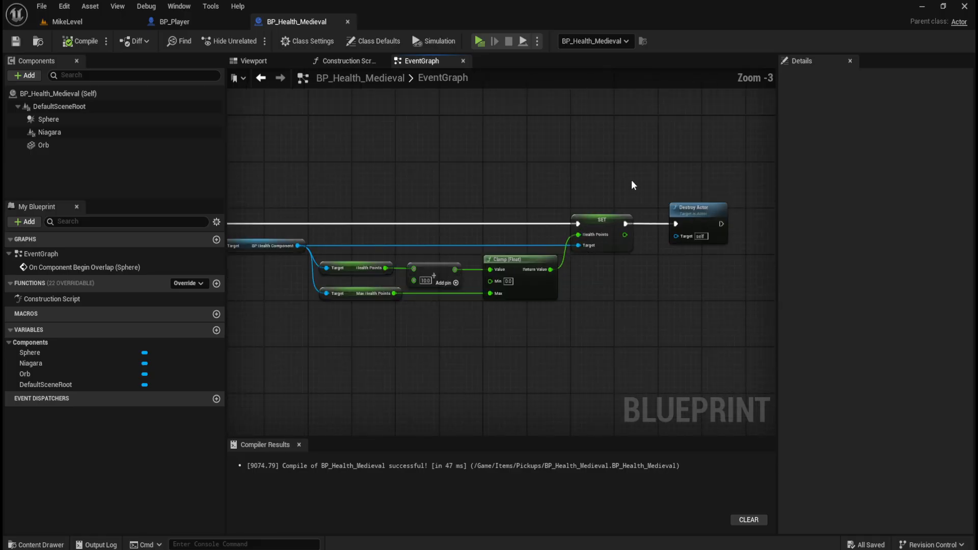
scroll(371, 171, "up", 2)
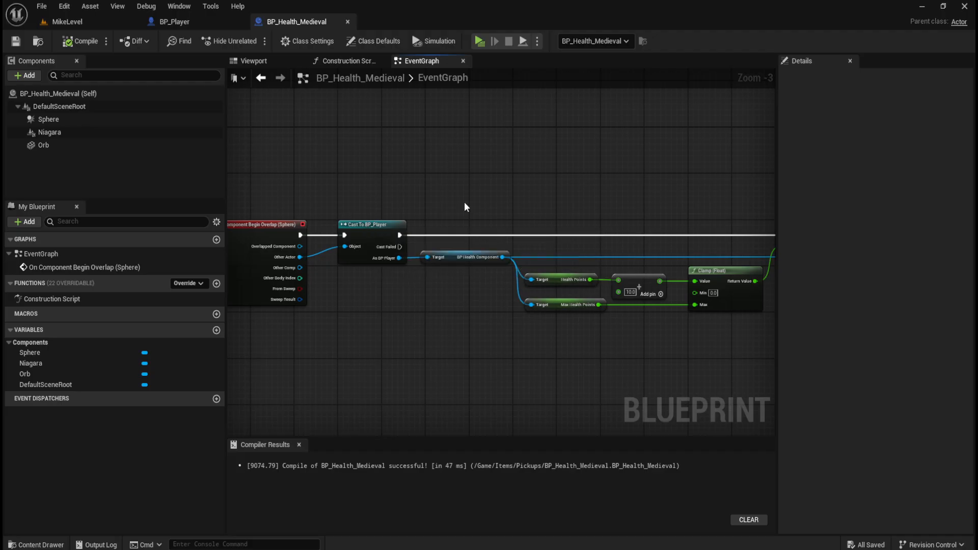
scroll(597, 233, "up", 2)
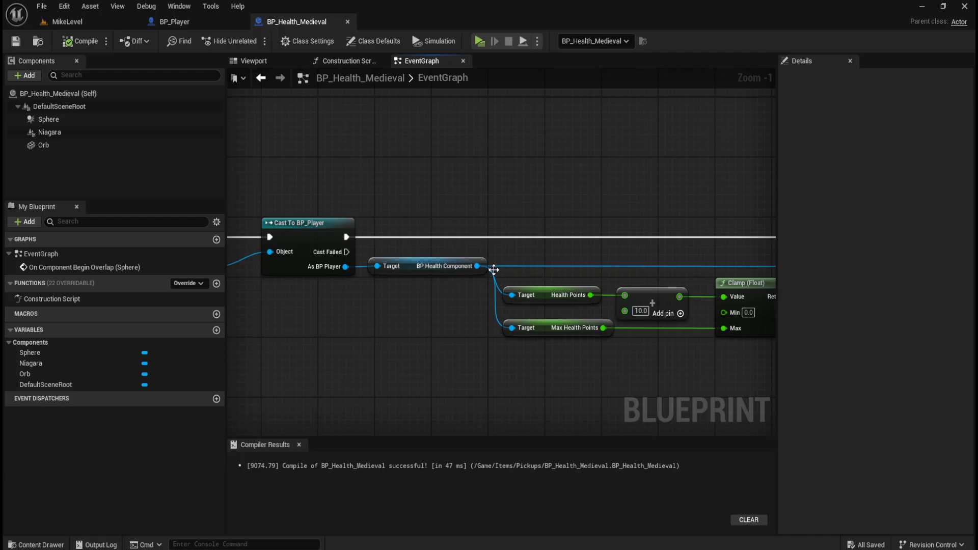
scroll(517, 223, "down", 5)
scroll(566, 193, "up", 4)
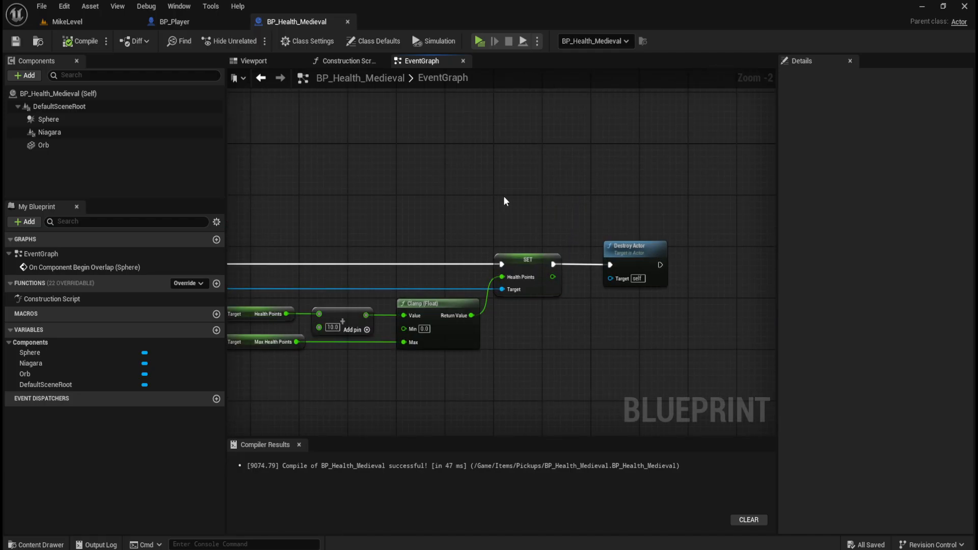
right_click_drag(406, 206, 642, 200)
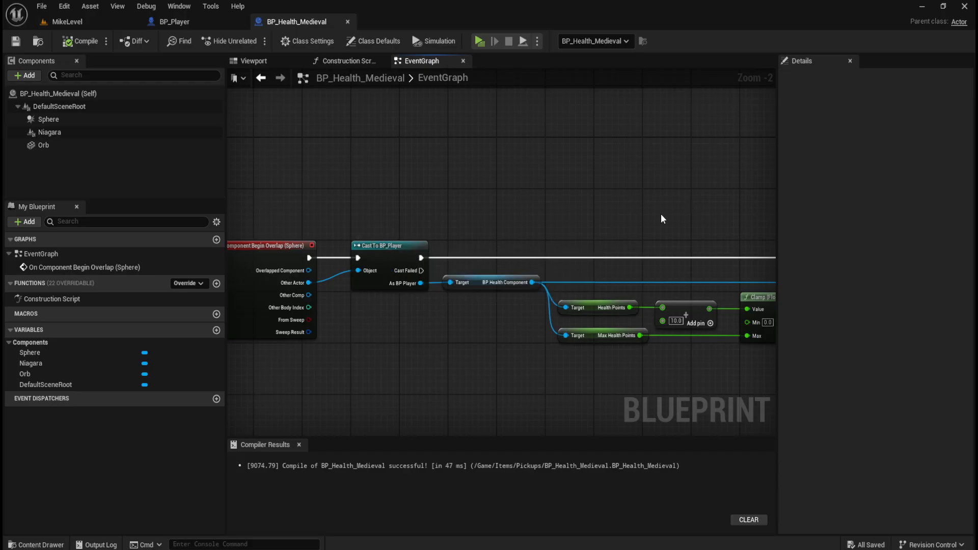
right_click_drag(662, 214, 352, 158)
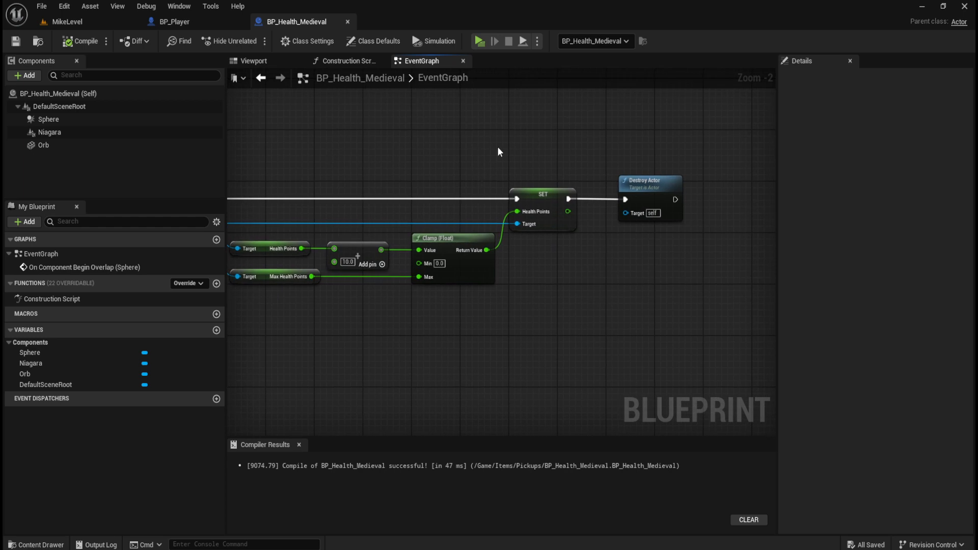
scroll(541, 159, "down", 2)
scroll(632, 159, "up", 1)
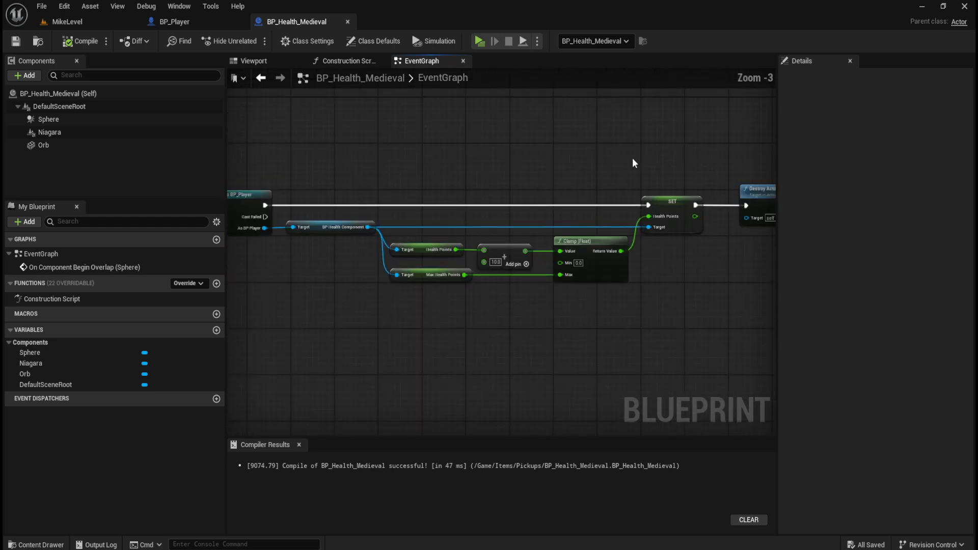
Move the health nodes, SET and Destroy Actor down and right to make room after Cast To BP_Player
right_click_drag(633, 159, 559, 160)
scroll(559, 160, "down", 2)
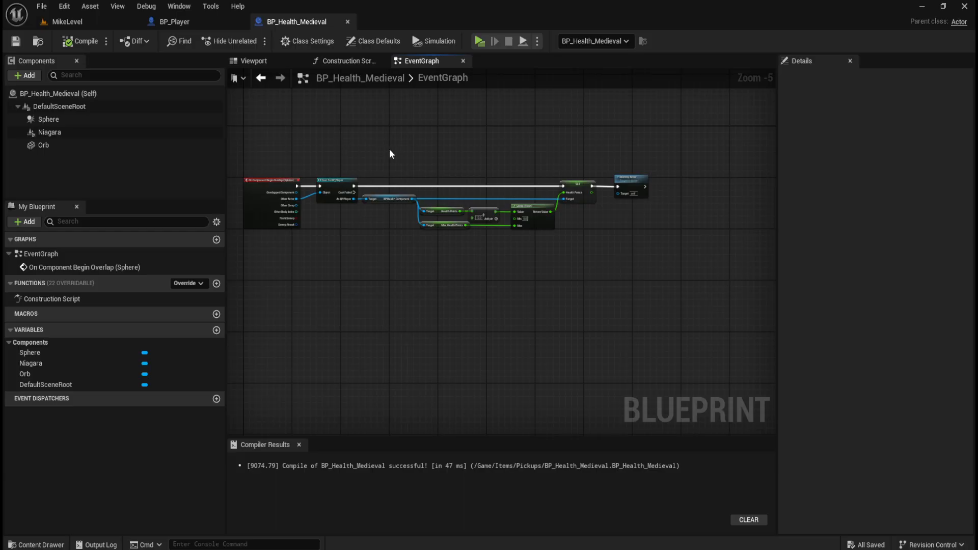
left_click_drag(389, 149, 665, 250)
left_click_drag(641, 184, 698, 234)
left_click(555, 161)
scroll(328, 159, "up", 2)
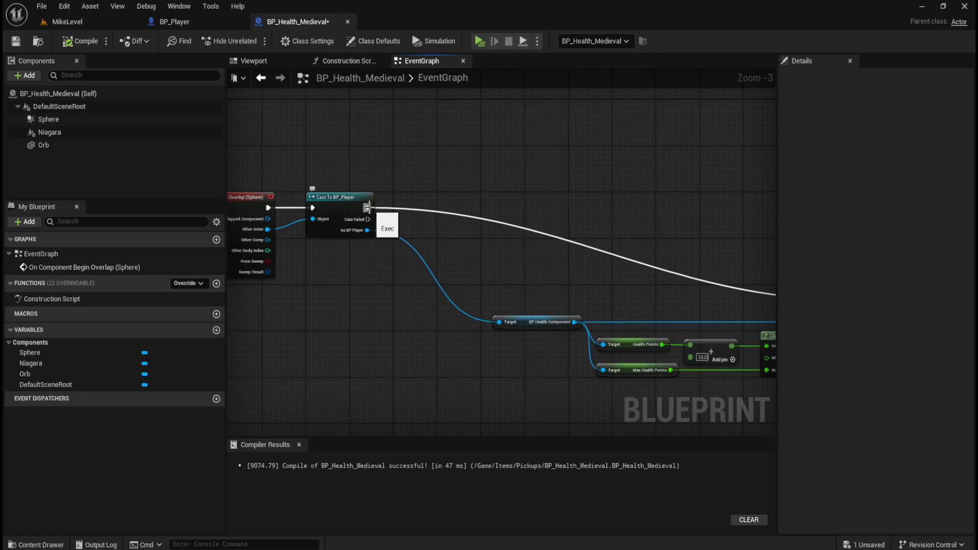
Insert a Branch node on the execution wire between Cast To BP_Player and SET, with True continuing to SET
left_click_drag(367, 207, 487, 201)
type("branch")
key("Return")
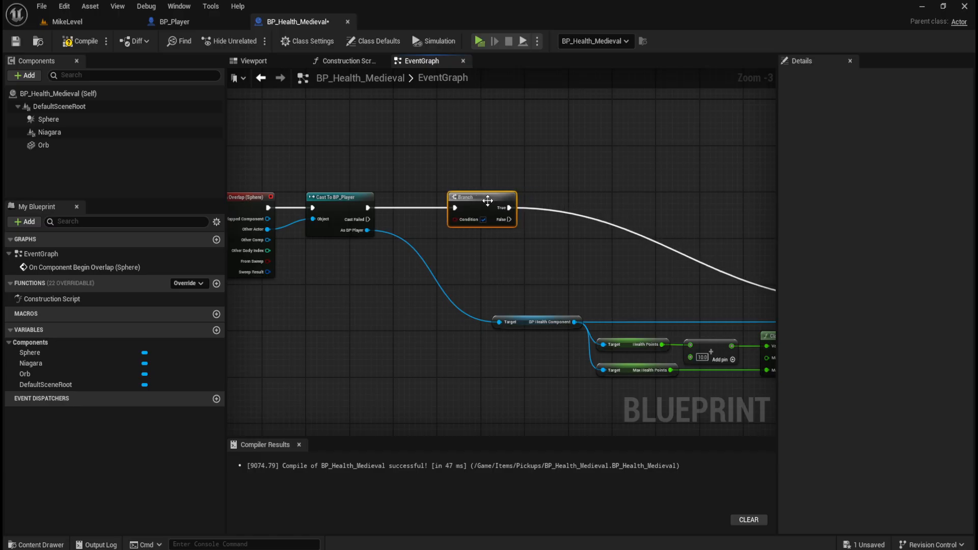
left_click(643, 289)
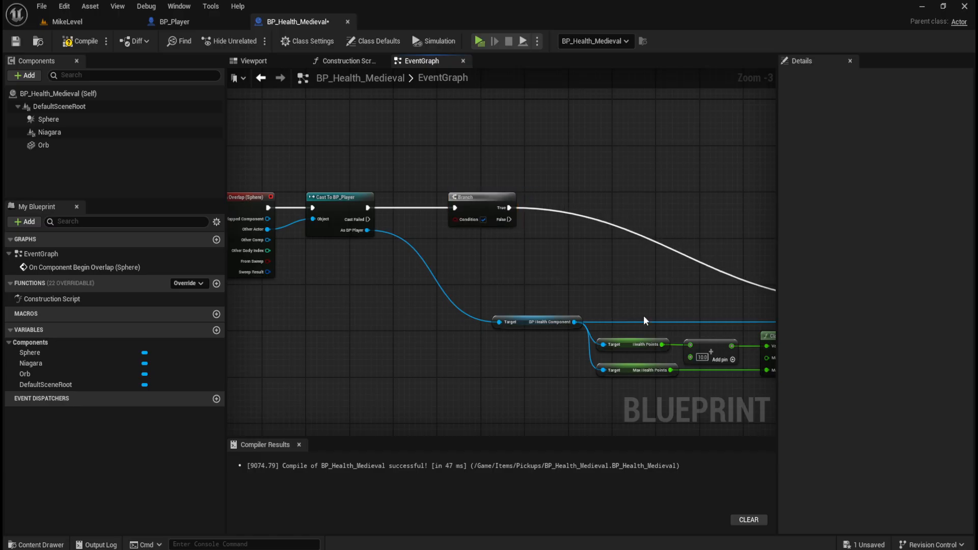
Add an Equal (==) node comparing Health Points with Max Health Points, and connect its result to the Branch's Condition
mouse_move(662, 344)
left_mouse_down()
mouse_move(659, 317)
mouse_move(601, 275)
mouse_move(484, 260)
left_mouse_up()
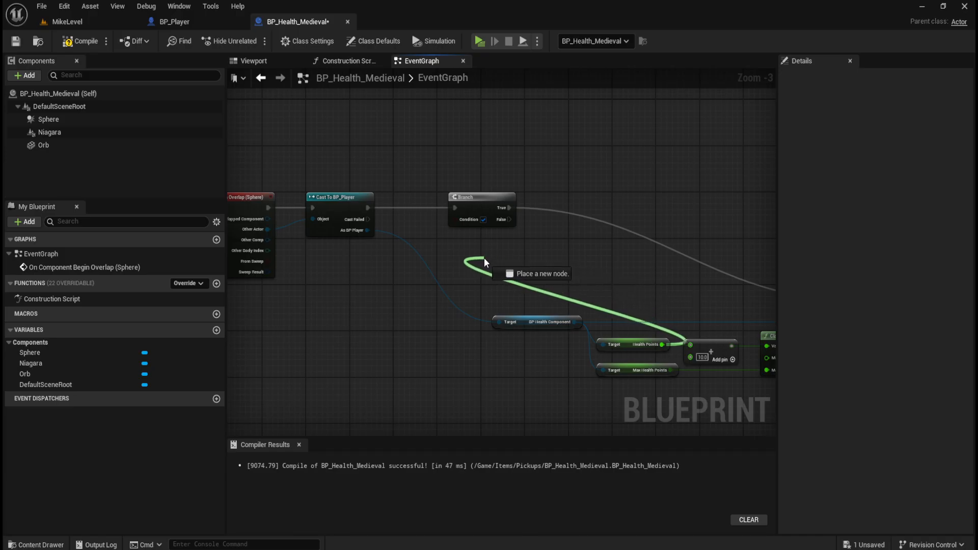
left_click_drag(484, 258, 458, 254)
type("equal")
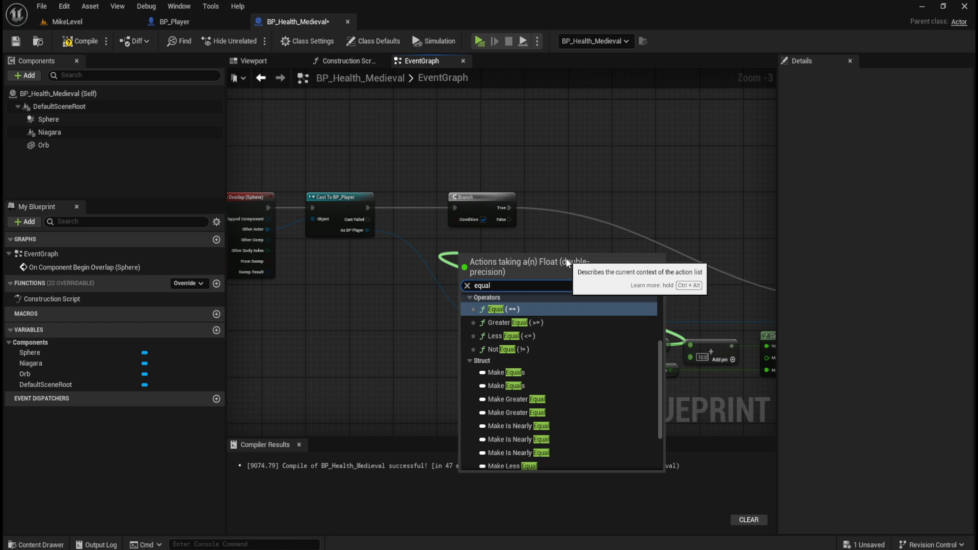
key("Return")
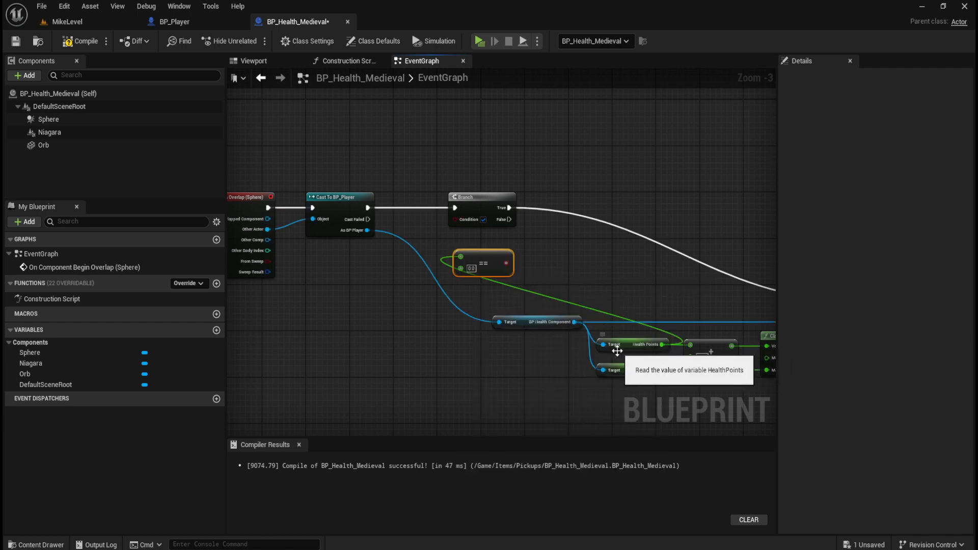
mouse_move(670, 371)
left_mouse_down()
mouse_move(673, 357)
mouse_move(480, 279)
mouse_move(431, 238)
left_mouse_up()
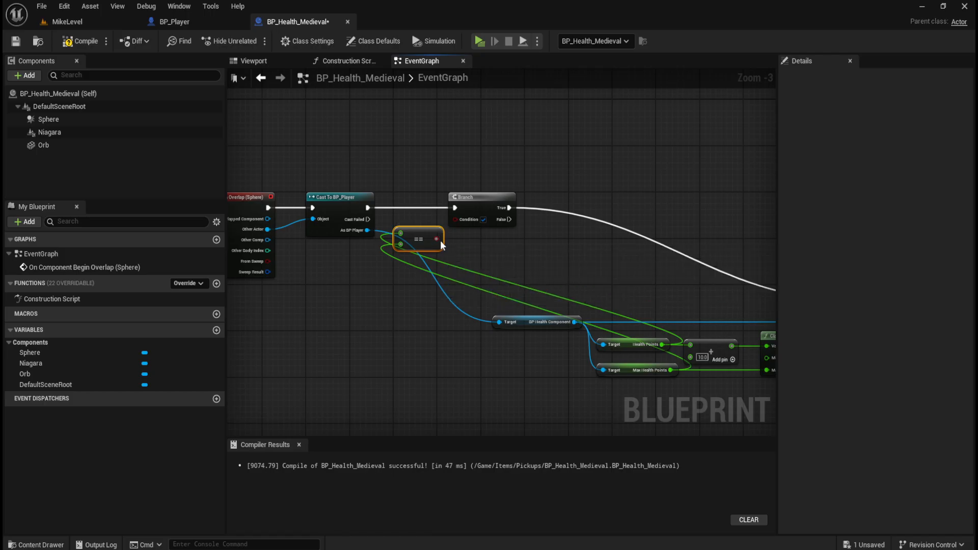
left_click_drag(440, 240, 455, 220)
Align SET and Destroy Actor with the Branch, and move BP Health Component, both getters, the addition and Clamp up beneath the execution wire
right_click_drag(611, 264, 356, 229)
left_click_drag(581, 203, 761, 298)
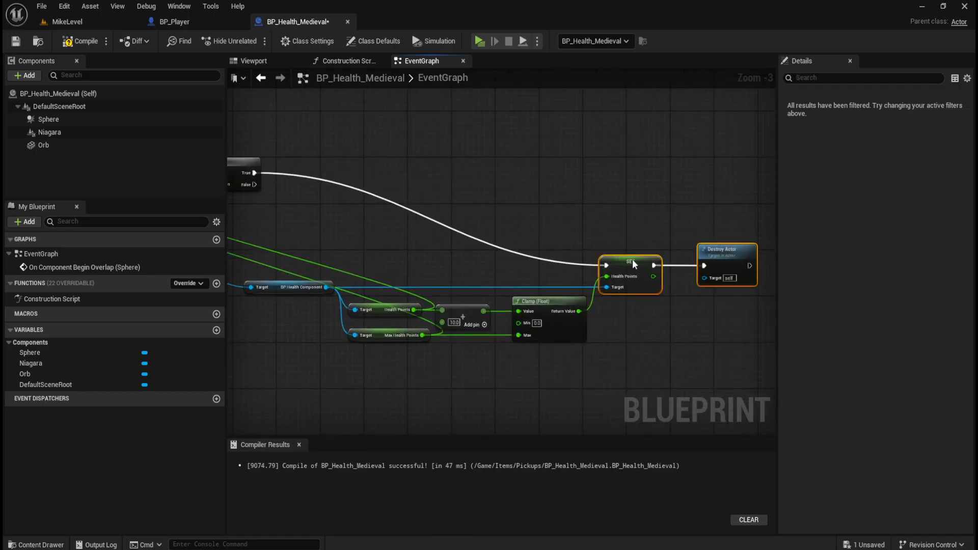
left_click_drag(631, 259, 617, 168)
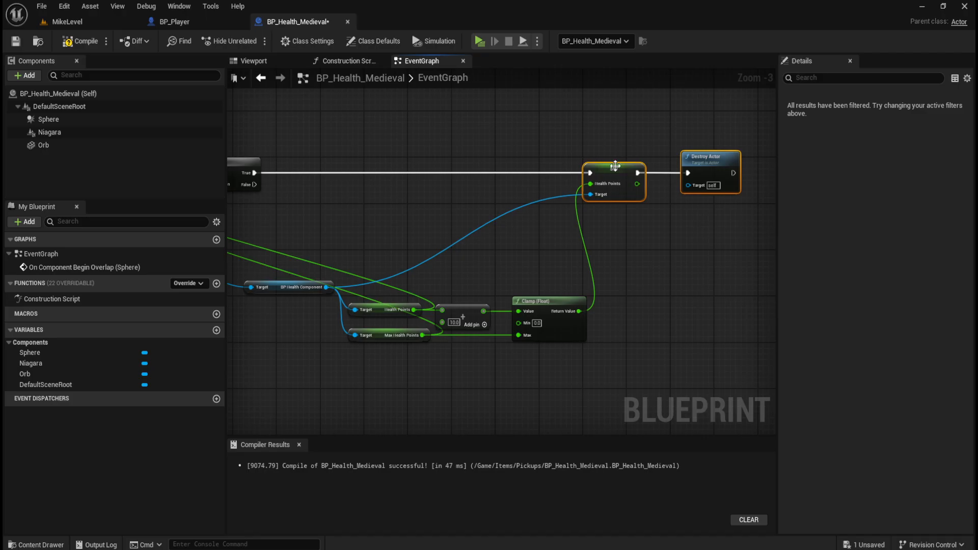
left_click(397, 225)
mouse_move(398, 225)
right_mouse_down()
mouse_move(583, 225)
mouse_move(499, 213)
right_mouse_up()
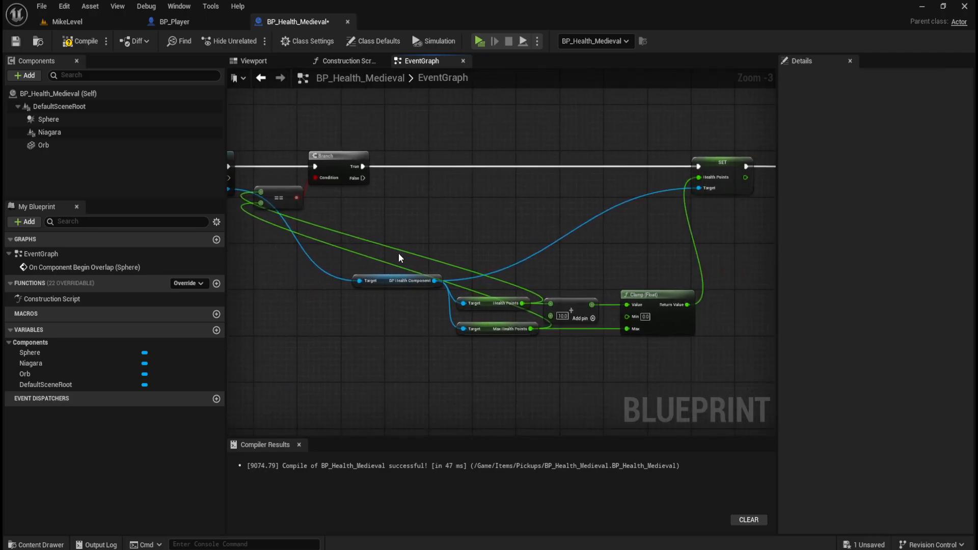
left_click_drag(399, 252, 635, 350)
mouse_move(630, 253)
left_mouse_down()
mouse_move(622, 221)
mouse_move(625, 241)
left_mouse_up()
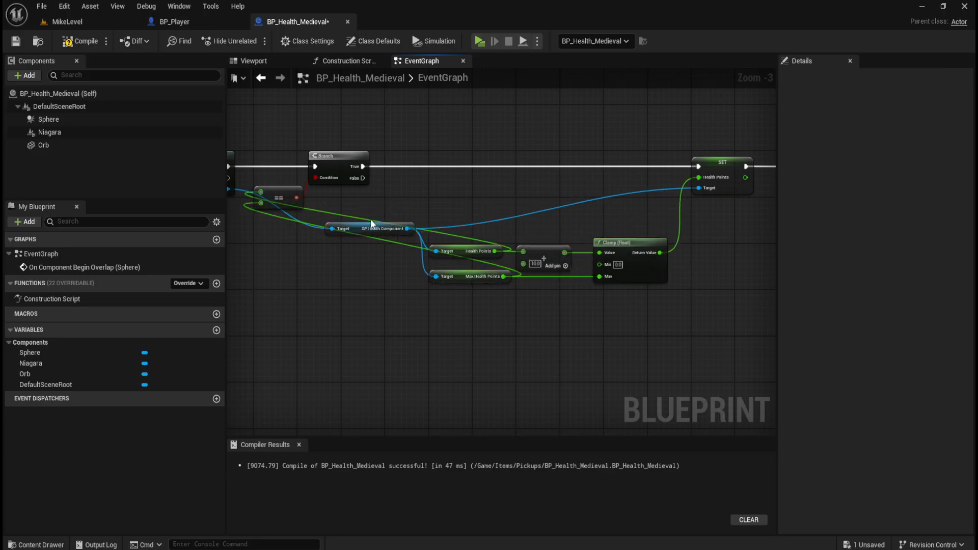
Move the BP Health Component getter up beside the Branch, and shift the Equal and Branch nodes slightly right
left_click(354, 223)
mouse_move(354, 223)
left_mouse_down()
mouse_move(403, 209)
mouse_move(414, 186)
mouse_move(431, 188)
mouse_move(407, 196)
left_mouse_up()
right_click_drag(363, 228, 512, 233)
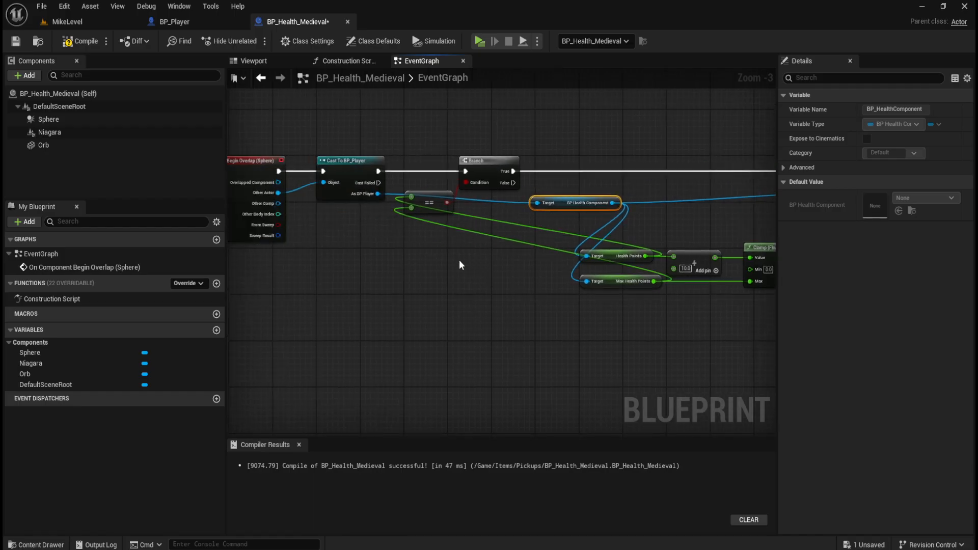
right_click_drag(460, 261, 421, 270)
left_click_drag(391, 166, 457, 176)
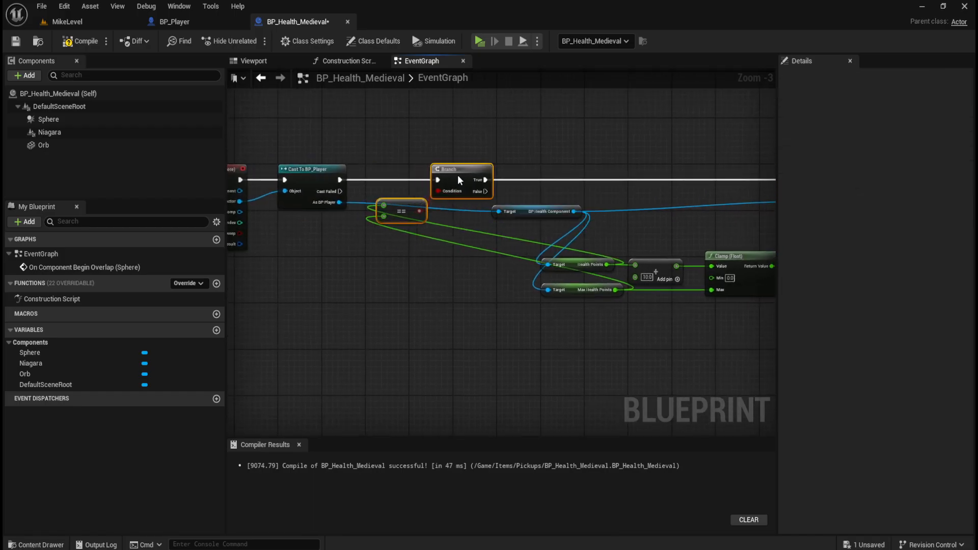
left_click(426, 286)
Move the Health Points and Max Health Points getters, the addition node and Clamp left so they sit beneath the Equal node
right_click_drag(487, 296, 473, 302)
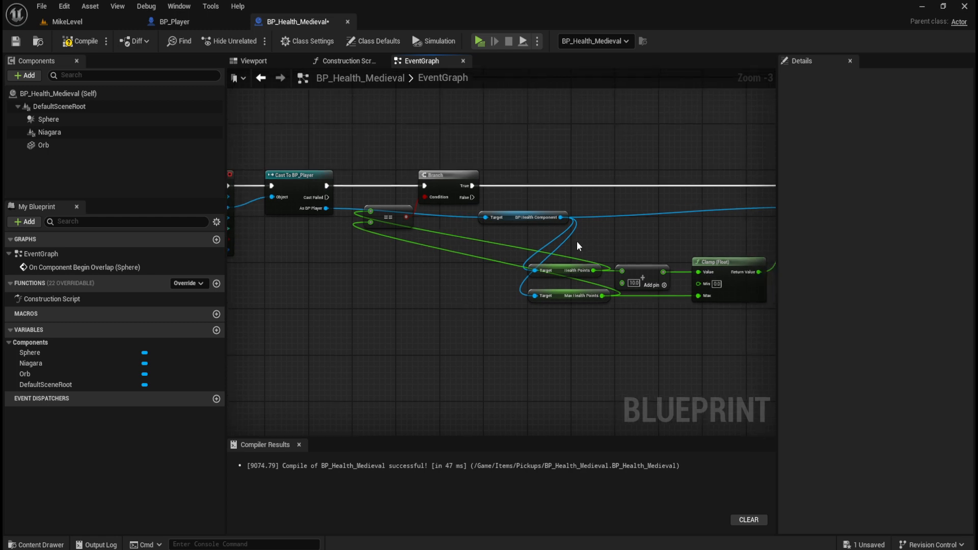
right_click_drag(619, 317, 550, 317)
left_click_drag(511, 242, 661, 304)
right_click_drag(432, 345, 509, 345)
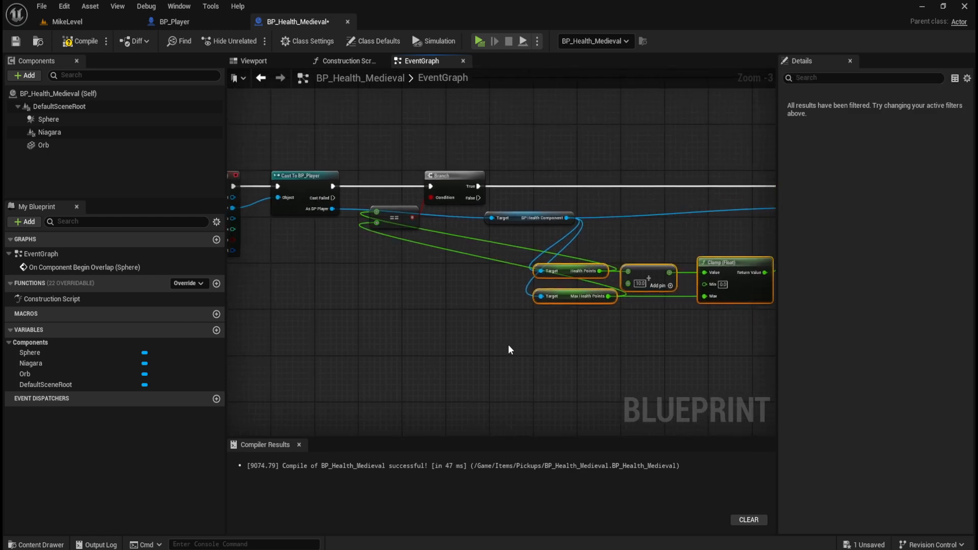
left_click(586, 268)
left_click(666, 242)
right_click_drag(671, 240, 585, 247)
left_click_drag(651, 245, 441, 312)
left_click_drag(563, 275, 398, 285)
right_click_drag(379, 336, 611, 352)
mouse_move(633, 304)
left_mouse_down()
mouse_move(569, 288)
mouse_move(636, 283)
left_mouse_up()
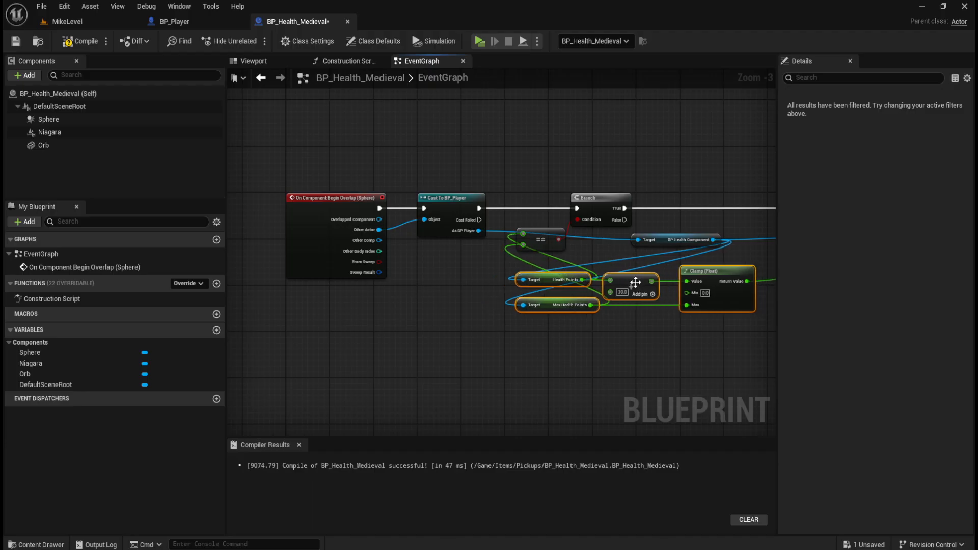
Place the BP Health Component getter below Cast To BP_Player, left of the two health getters
left_click(664, 350)
right_click_drag(665, 350, 514, 351)
mouse_move(514, 240)
left_mouse_down()
mouse_move(390, 277)
mouse_move(285, 292)
mouse_move(298, 293)
left_mouse_up()
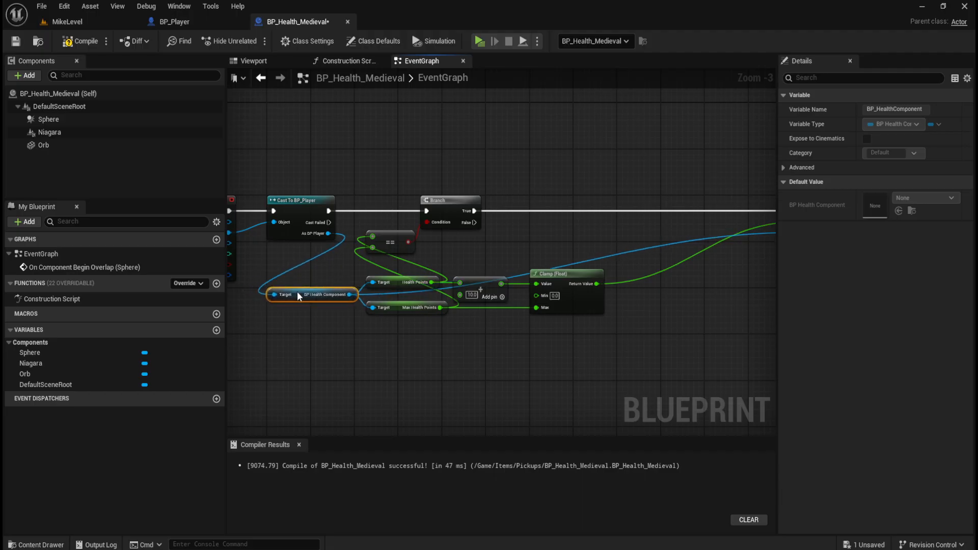
left_click(336, 337)
Move SET and Destroy Actor left along the execution wire, closer to the Clamp node
right_click_drag(336, 337, 255, 323)
left_click_drag(647, 155, 732, 235)
right_click_drag(685, 312, 462, 327)
left_click_drag(481, 178, 613, 232)
left_click_drag(507, 209, 359, 220)
right_click_drag(356, 288, 651, 299)
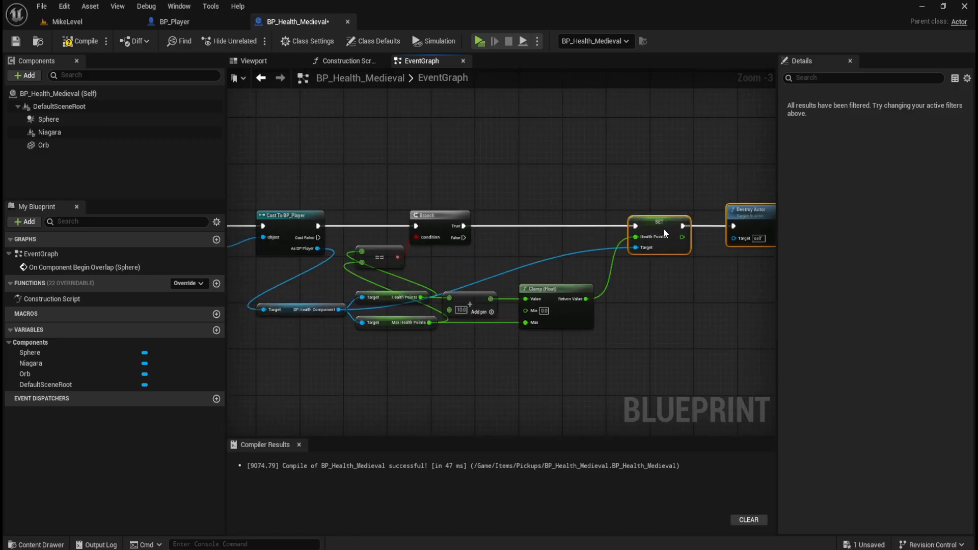
left_click_drag(664, 228, 660, 228)
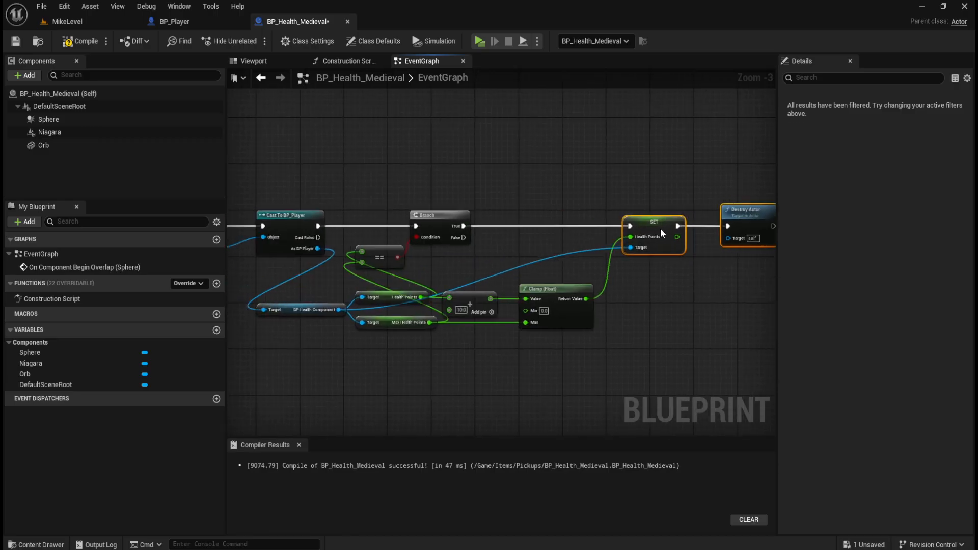
left_click(479, 359)
Add two reroute nodes to SET's Target wire and place them so the wire runs beneath the getters and Clamp
right_click_drag(478, 362, 539, 349)
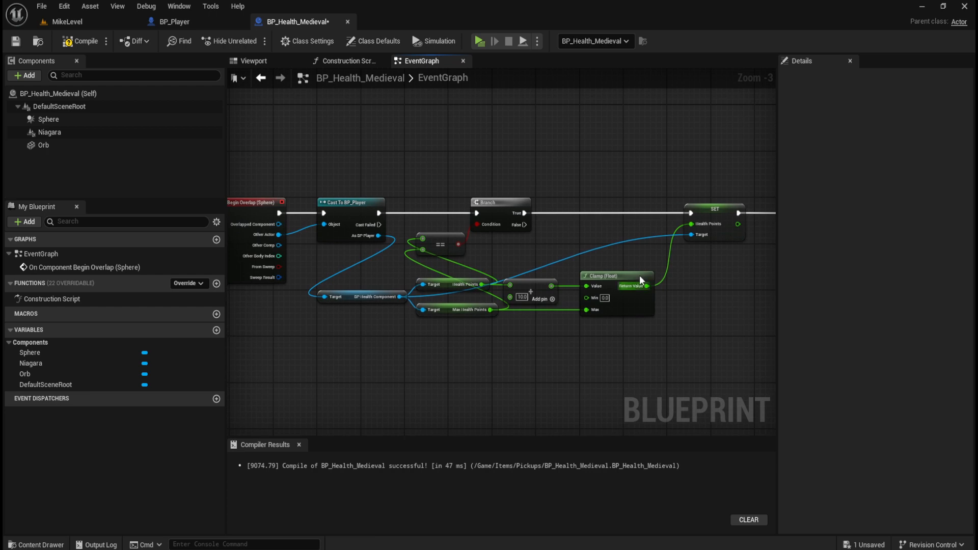
double_click(666, 235)
left_click_drag(665, 236, 656, 329)
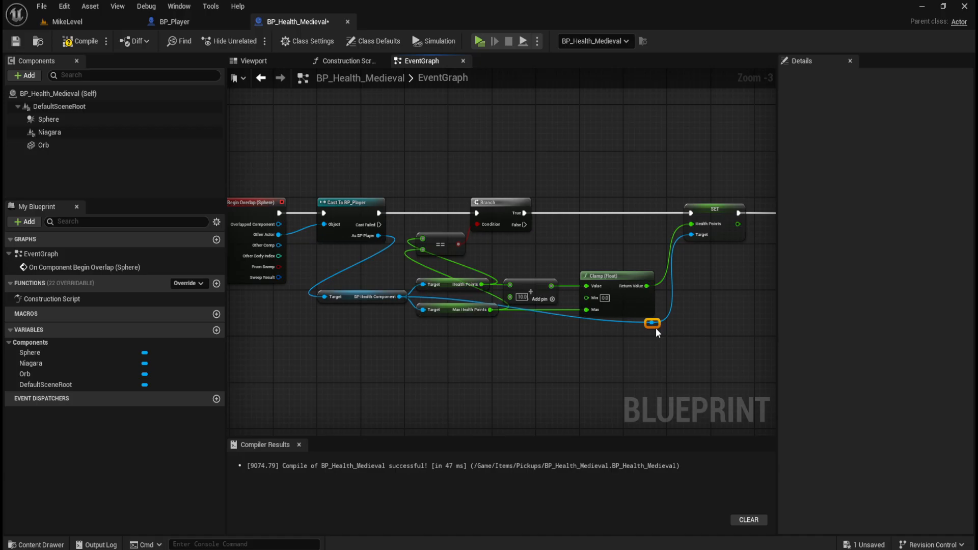
left_click(567, 314)
double_click(567, 315)
mouse_move(568, 317)
left_mouse_down()
mouse_move(570, 325)
mouse_move(438, 330)
left_mouse_up()
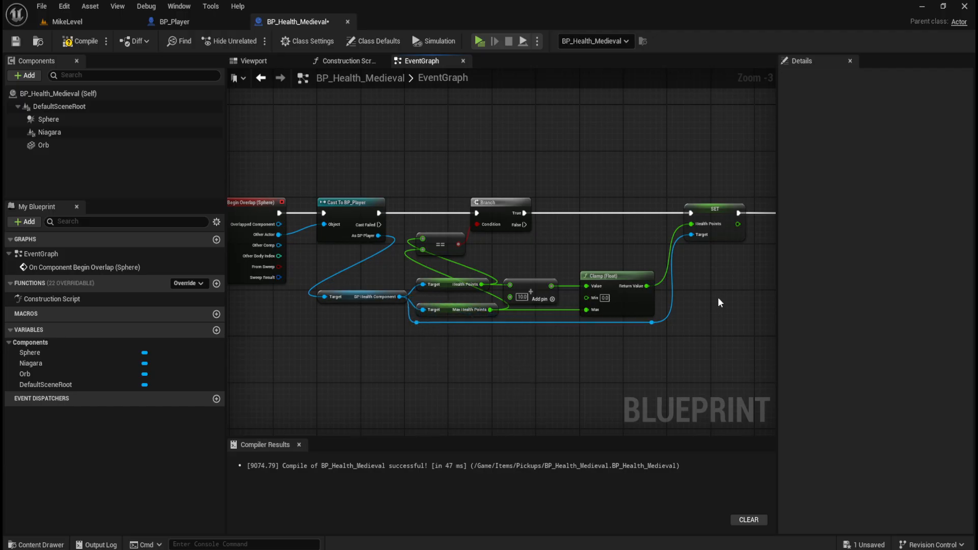
Nudge SET and Destroy Actor slightly right, and shift the reroute node beneath Clamp's right edge a little to the right
right_click_drag(717, 298, 533, 310)
left_click_drag(535, 164, 668, 256)
left_click_drag(535, 221, 541, 221)
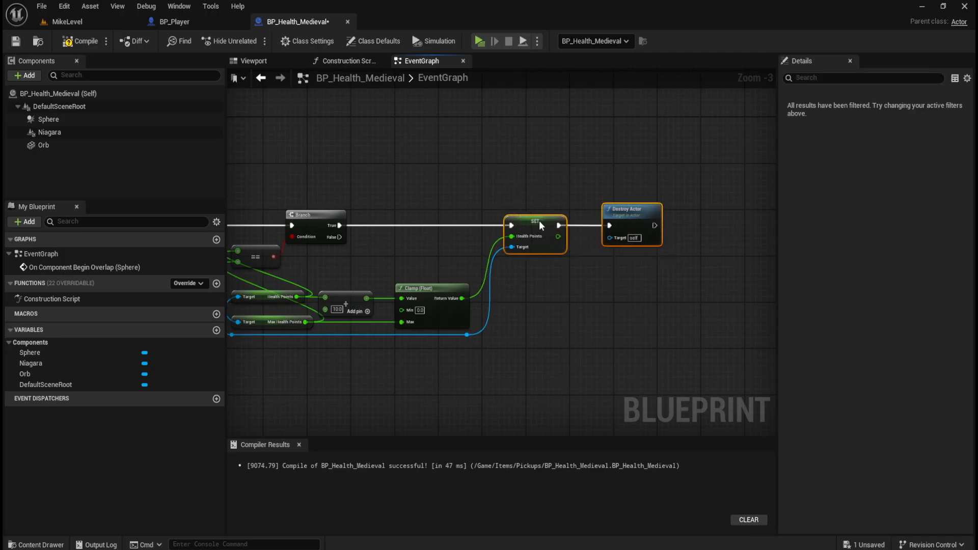
left_click(506, 183)
right_click_drag(413, 190, 571, 191)
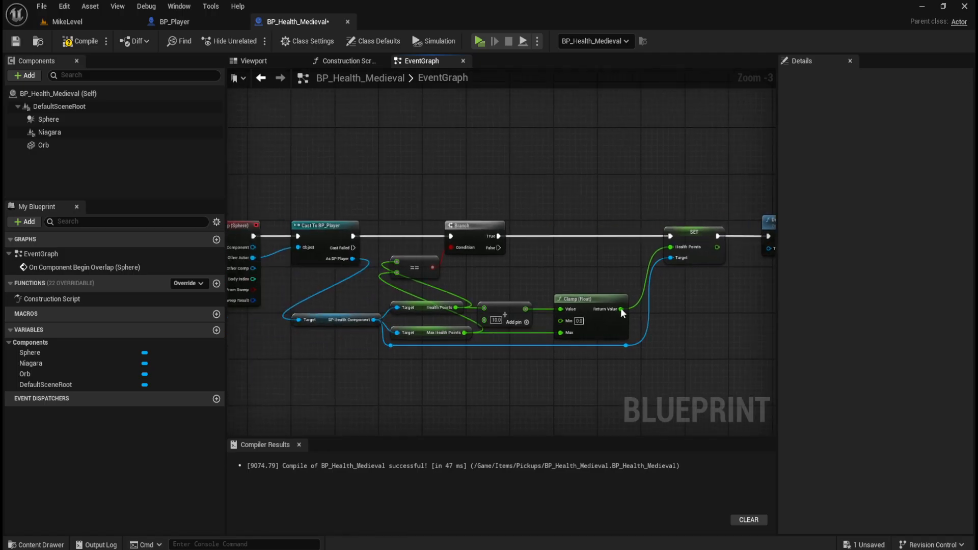
double_click(624, 346)
key("Right")
left_click(508, 366)
right_click_drag(464, 392, 512, 380)
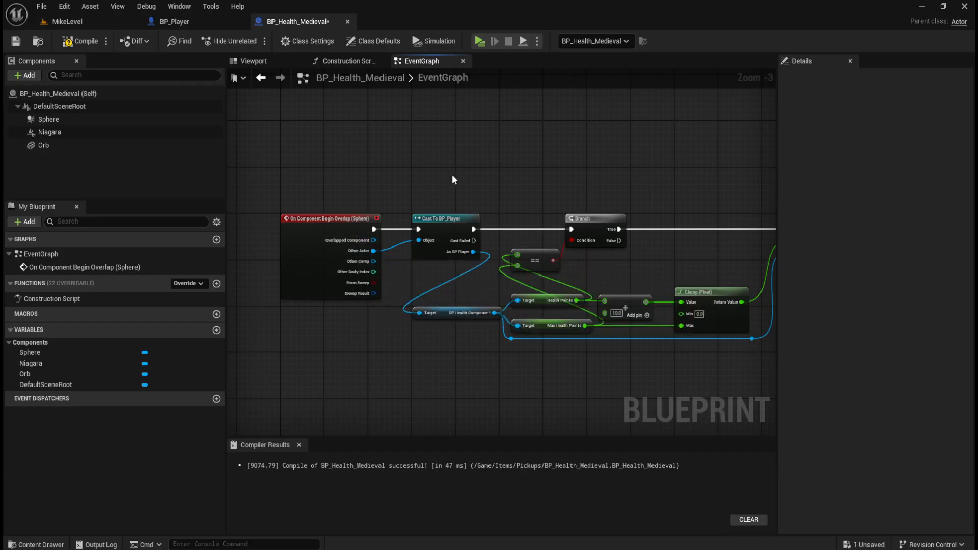
Compile and save the BP_Health_Medieval blueprint
left_click(74, 41)
left_click(15, 41)
Connect the Branch node's False output to SET's execution input and break the link from its True output
right_click_drag(610, 167, 501, 170)
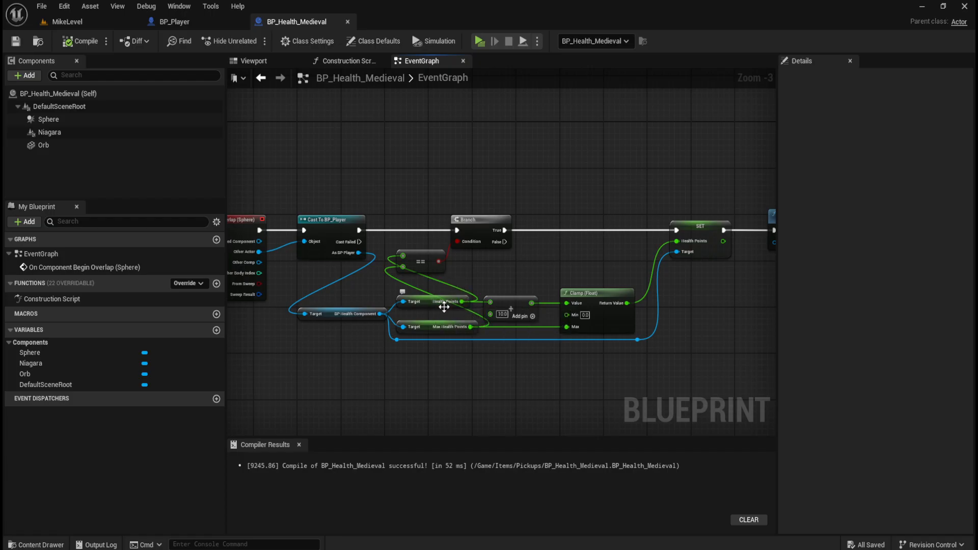
right_click_drag(532, 285, 483, 270)
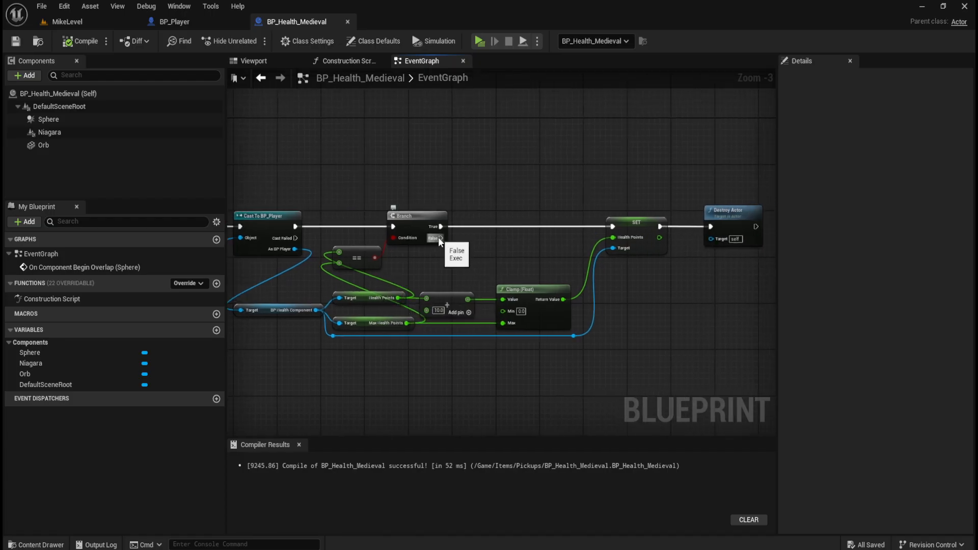
left_click_drag(440, 238, 612, 227)
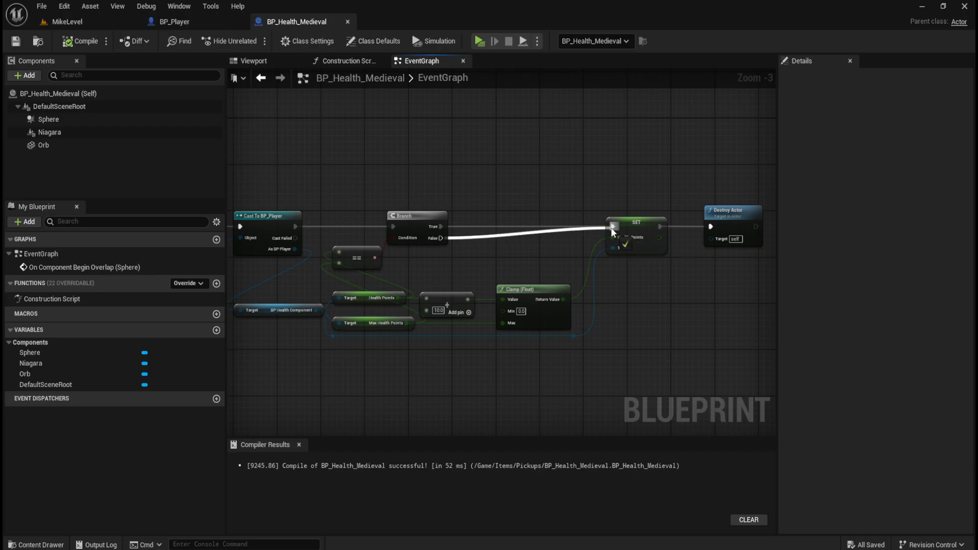
right_click(444, 227)
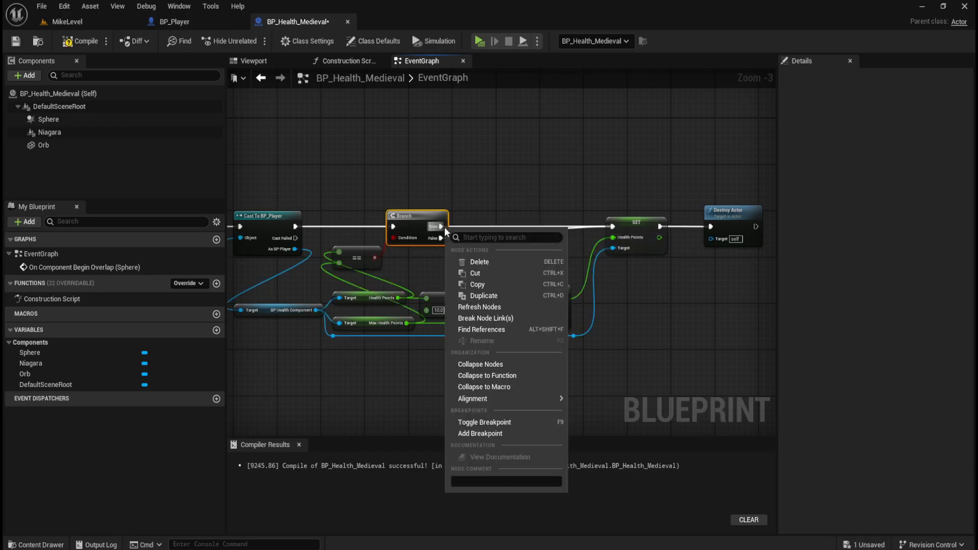
key("Escape")
left_click(440, 227, "alt")
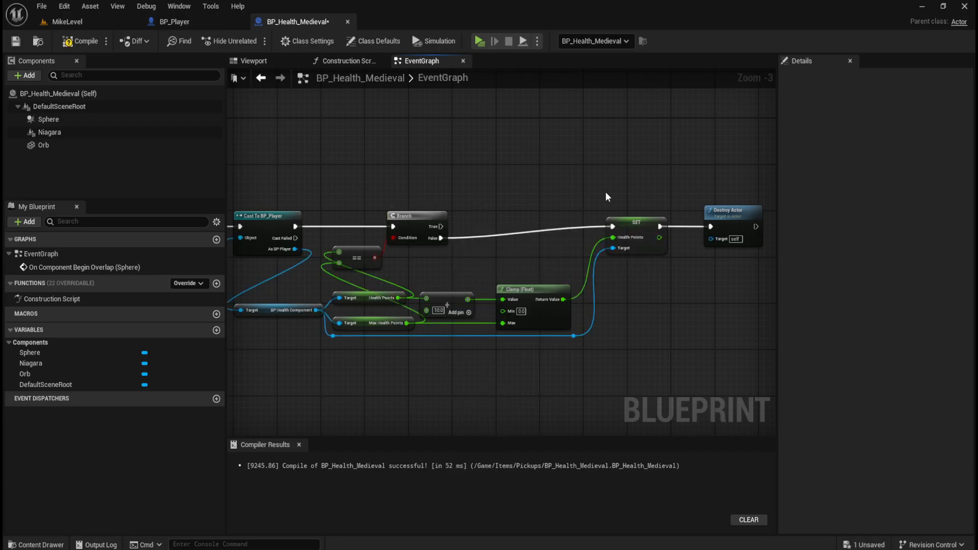
Move SET and Destroy Actor down together so the execution wire from Branch's False output runs straight
left_click_drag(628, 174, 719, 232)
left_click_drag(648, 228, 647, 237)
left_click(635, 196)
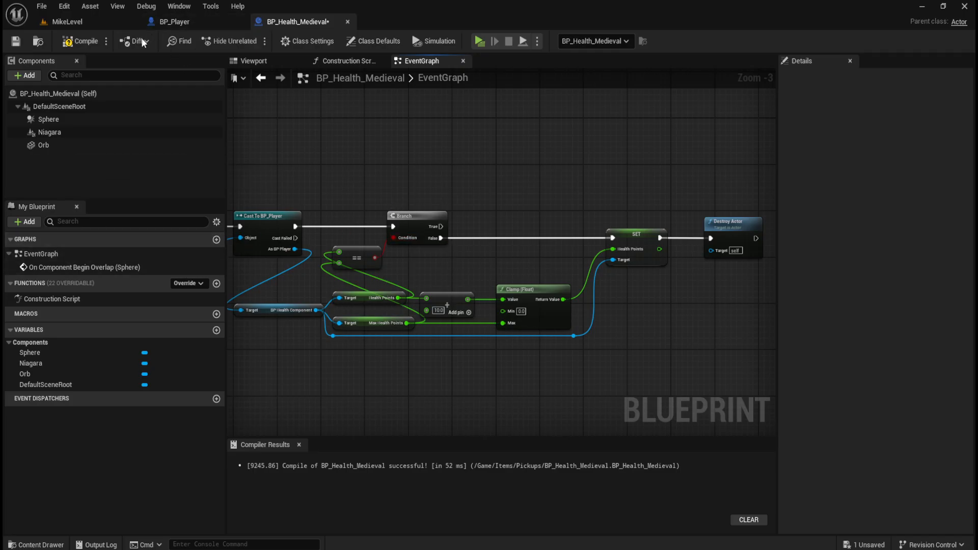
Compile and save BP_Health_Medieval with the rewired Branch
left_click(80, 41)
left_click(80, 41)
left_click(15, 41)
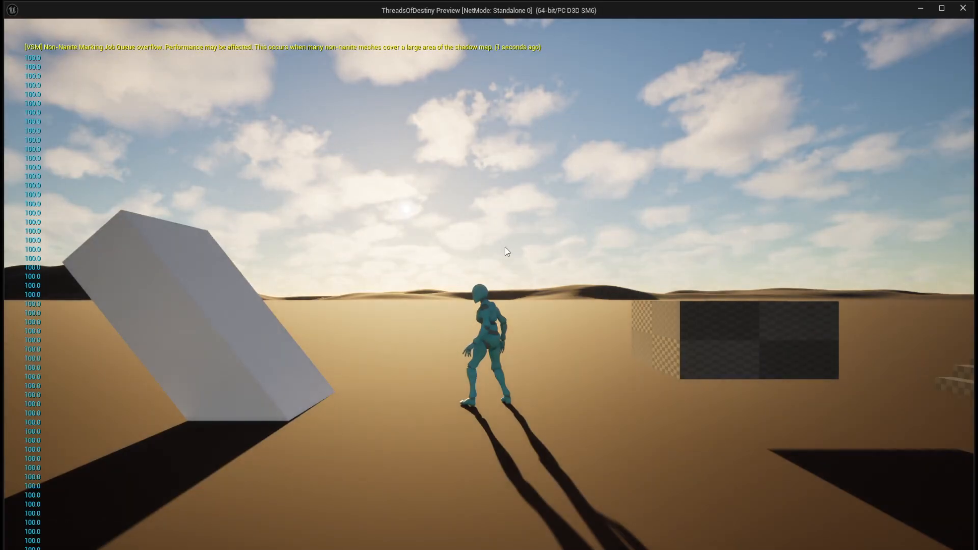
Play-test the pickup by running into the red orb with health reduced to 90, and end the preview
key("space")
key("d")
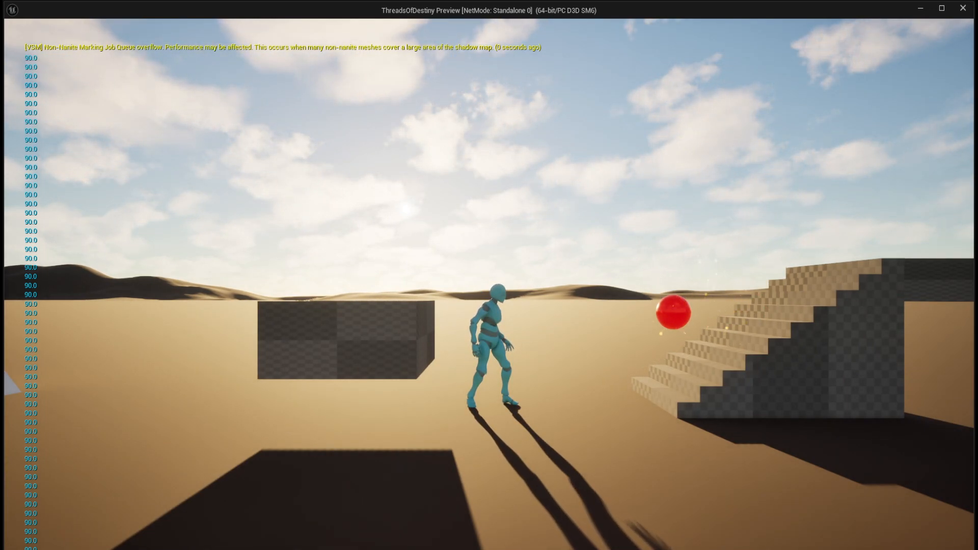
key("w")
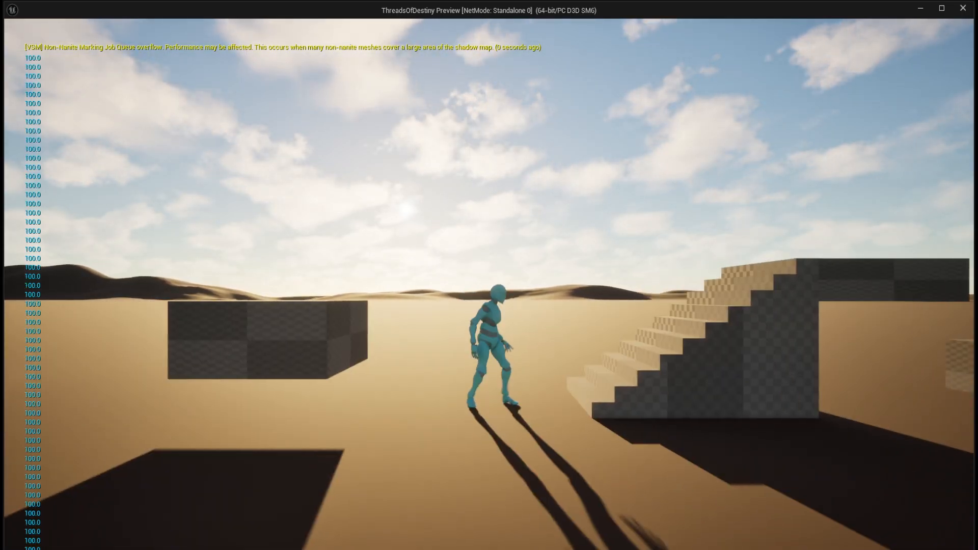
key("Escape")
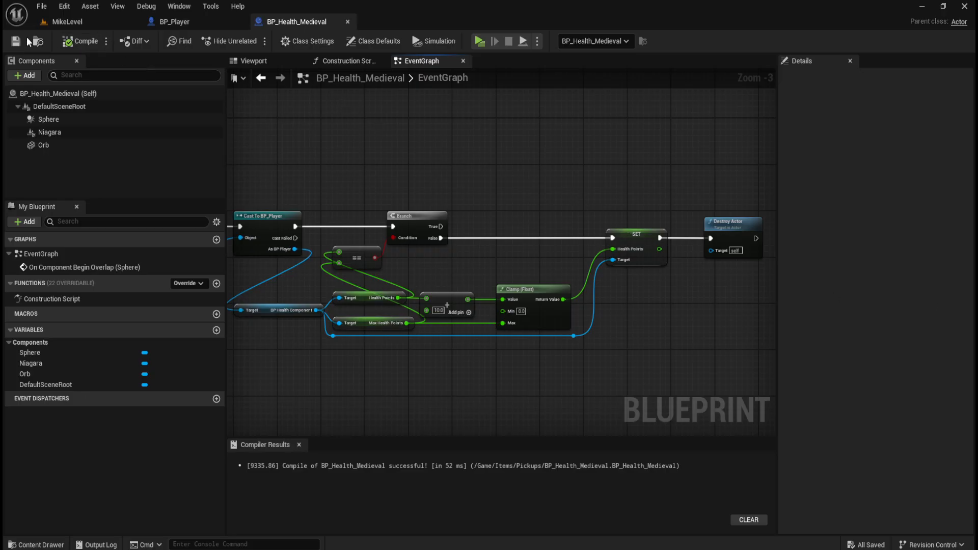
Start another preview and run the character back and forth through the orb at full health
left_click(478, 40)
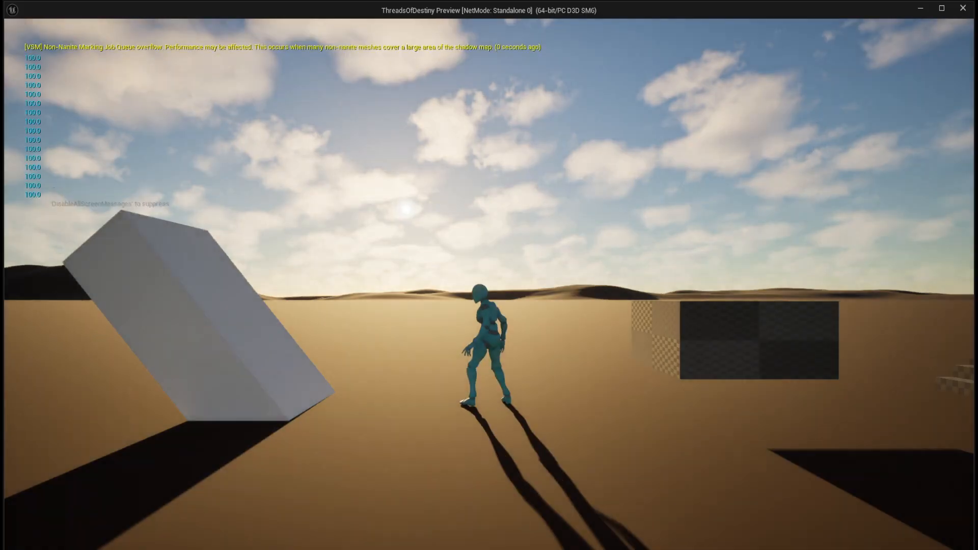
key("space")
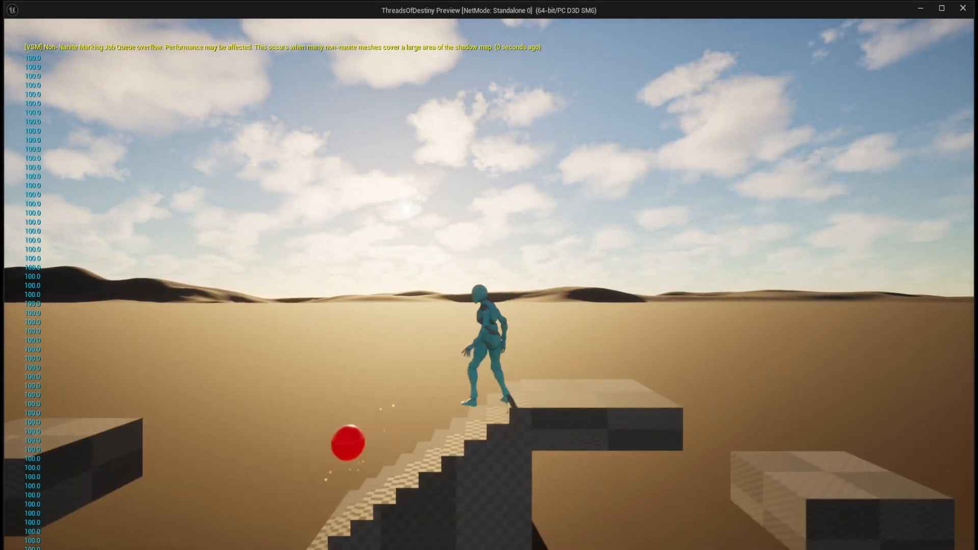
key("a")
key("d")
key("a")
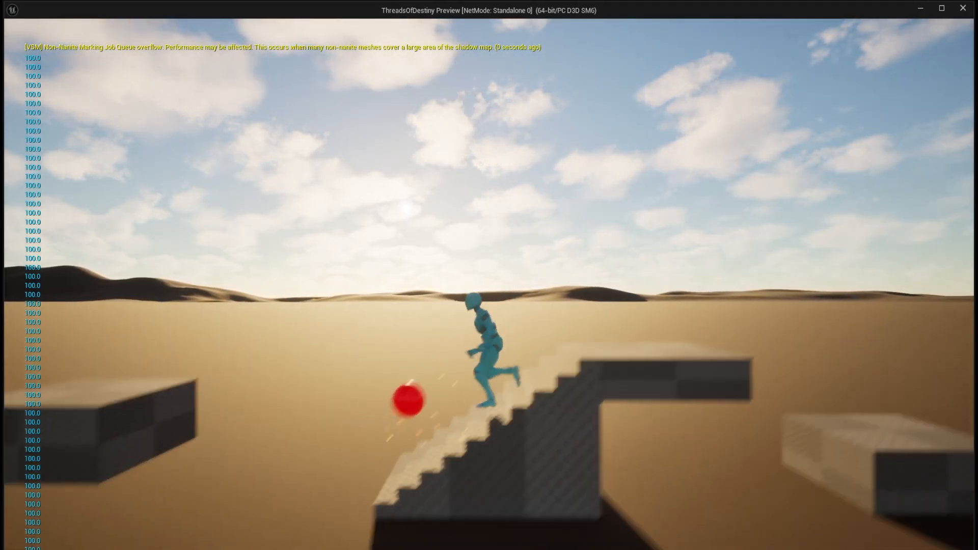
key("d")
key("a")
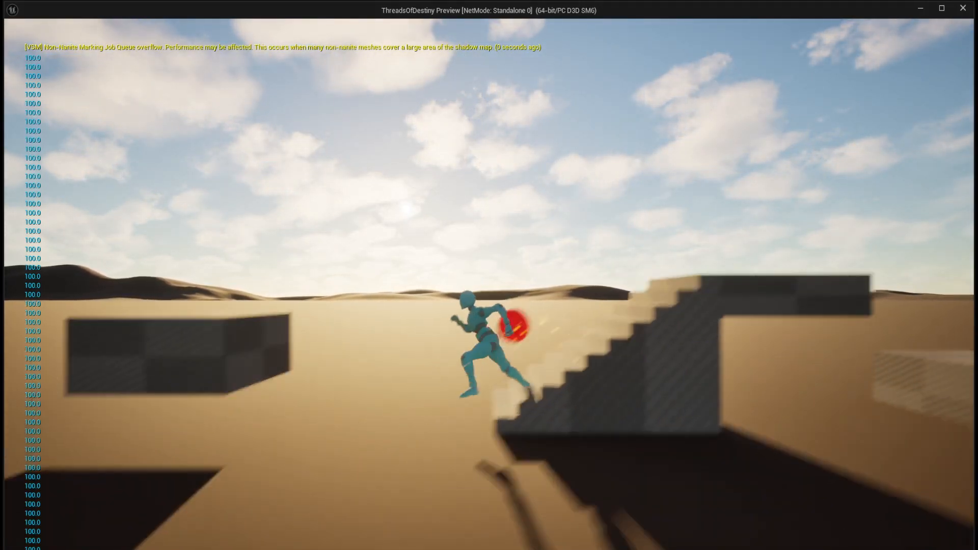
Lower the player's health to 50, run through the orb to test the pickup, and end the preview
key("d")
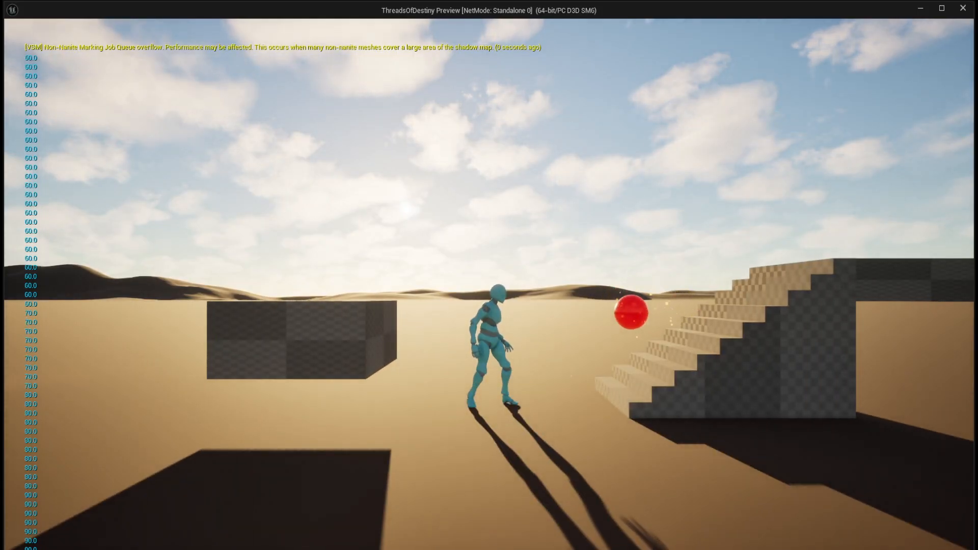
key("a")
key("d")
key("a")
key("d")
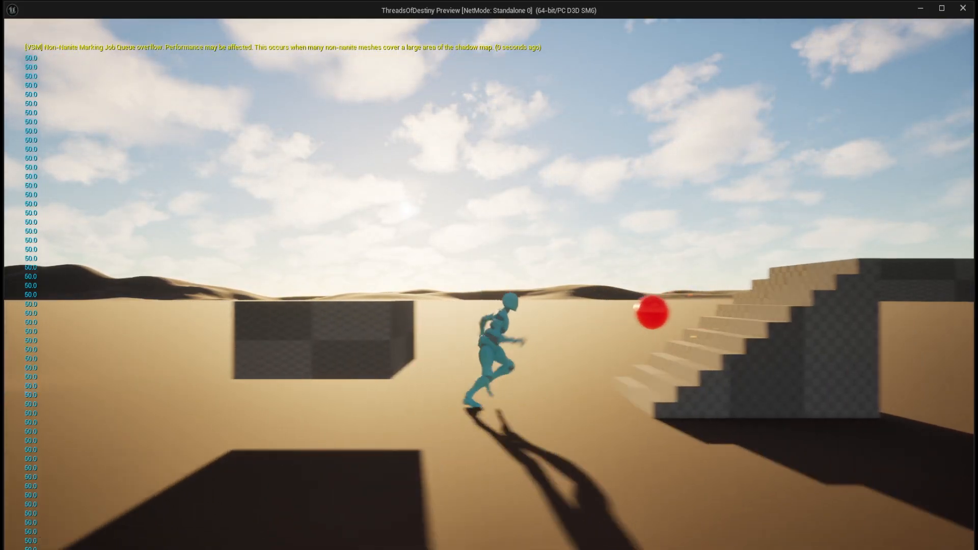
key("a")
key("d")
key("a")
key("a")
key("d")
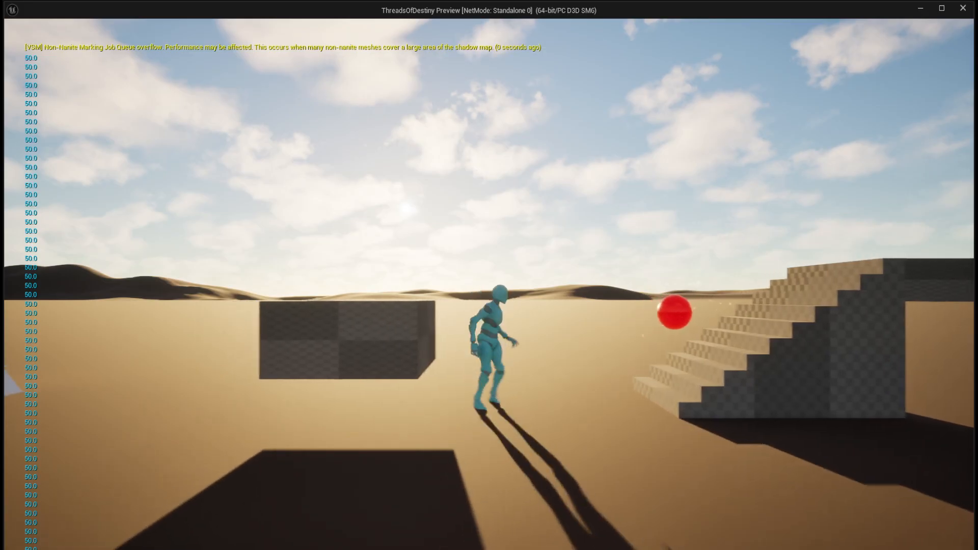
key("a")
key("d")
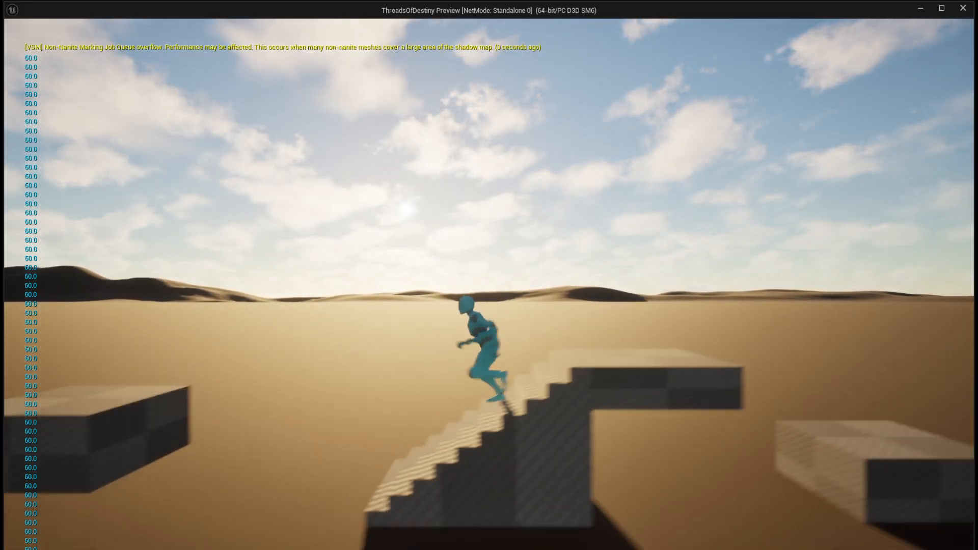
key("Escape")
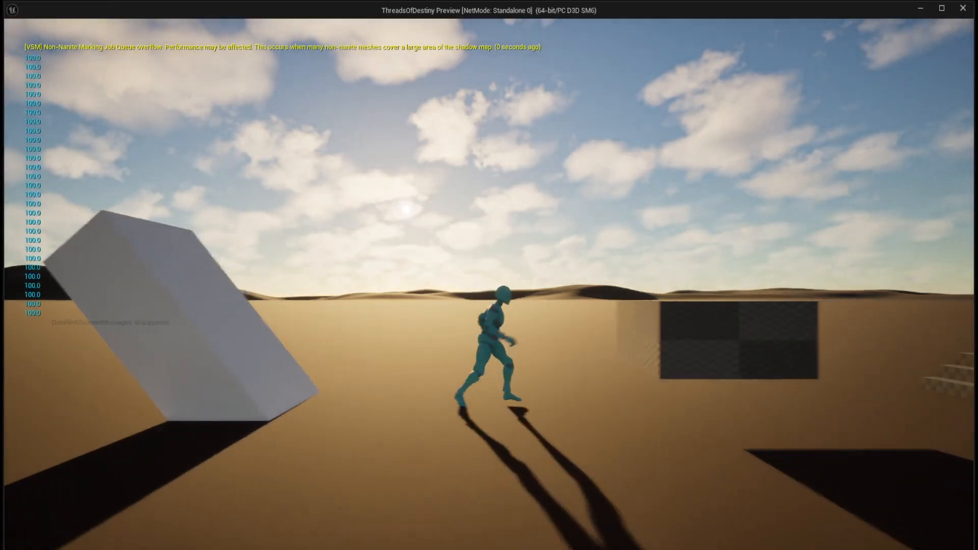
Play the level once more, running the character past the orb beside the stairs at full health, and end the preview
key("space")
key("a")
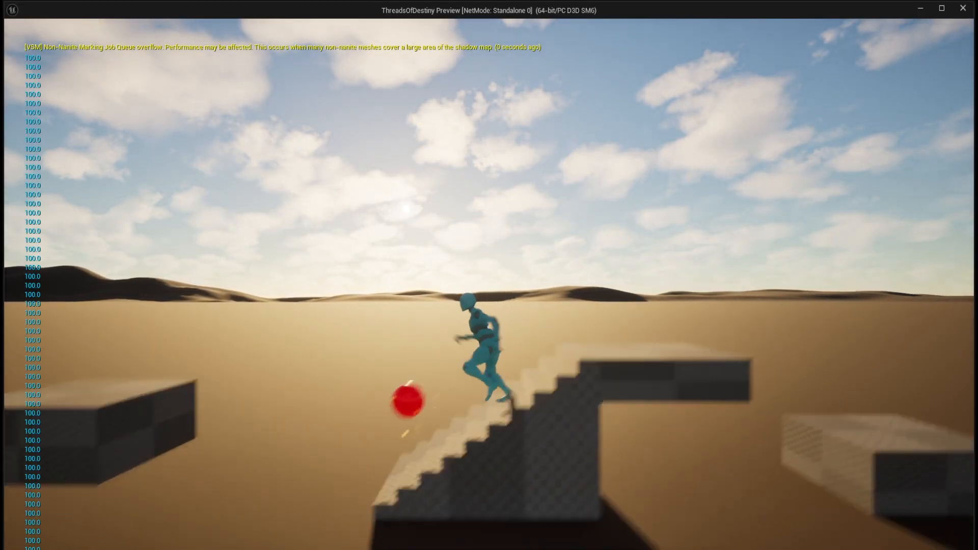
key("d")
key("a")
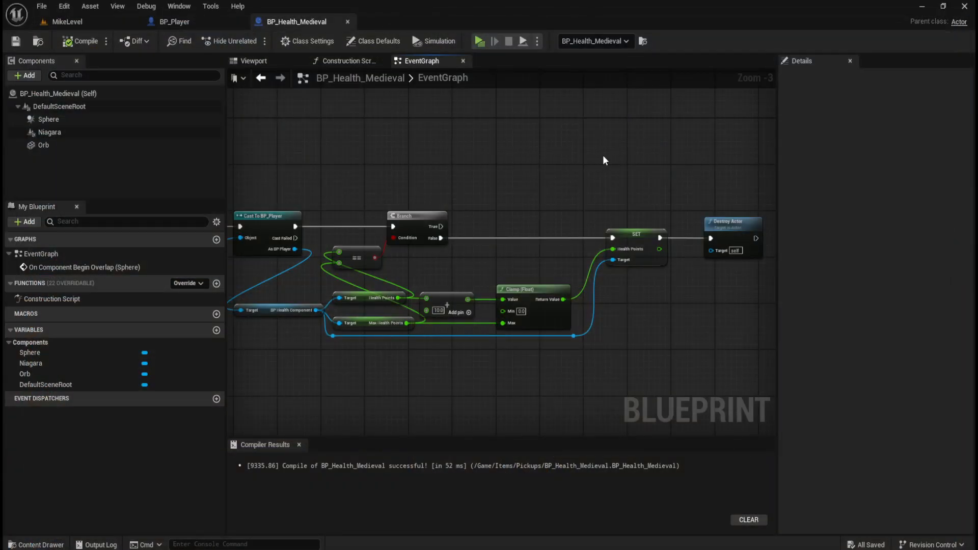
Review the pickup graph, and examine BP_HealthComponent's health, damage, heal and event properties in BP_Player
right_click_drag(631, 154, 524, 169)
right_click_drag(344, 161, 498, 166)
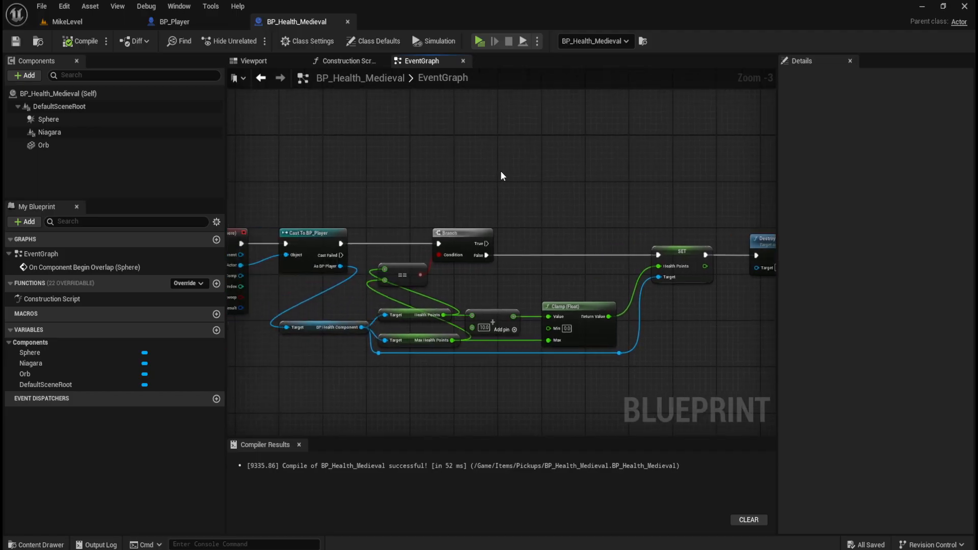
left_click(192, 20)
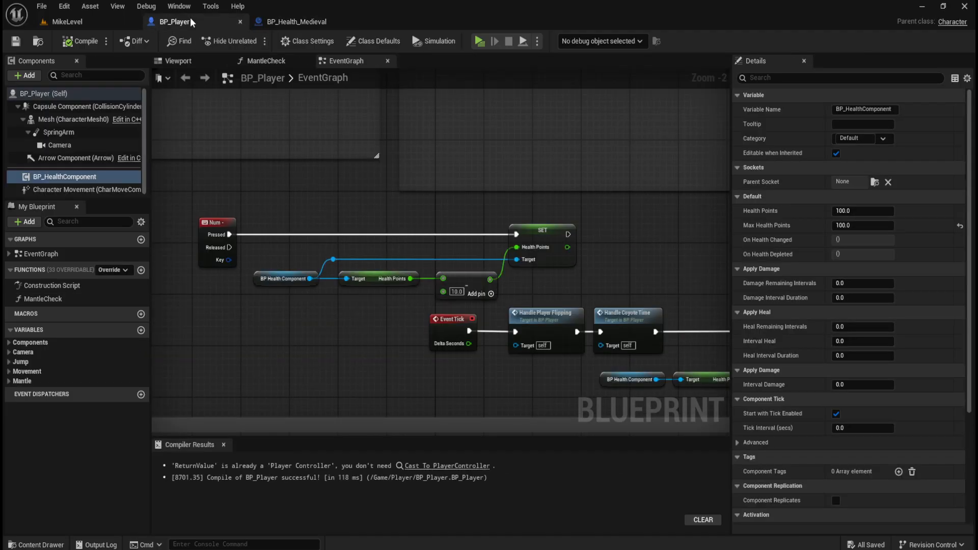
left_click(80, 191)
left_click(89, 179)
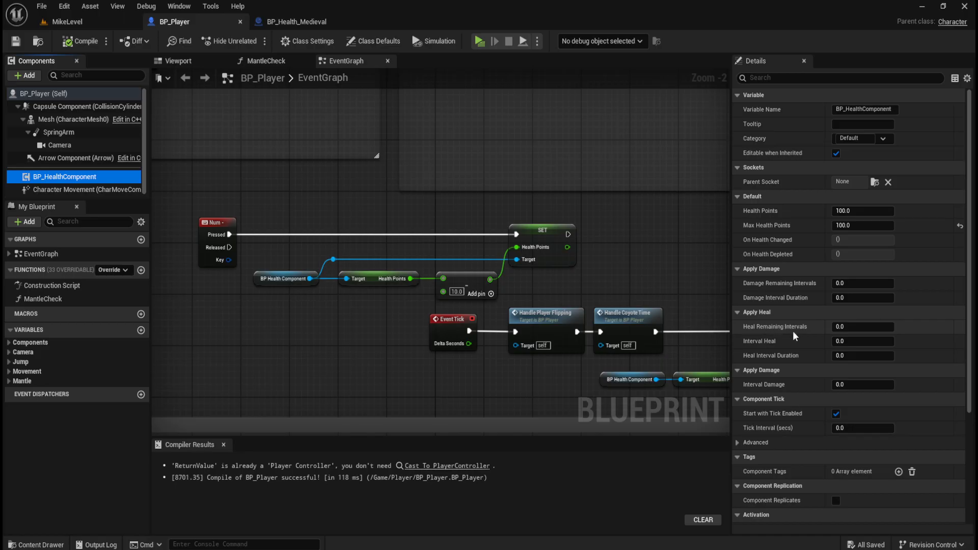
scroll(817, 433, "down", 5)
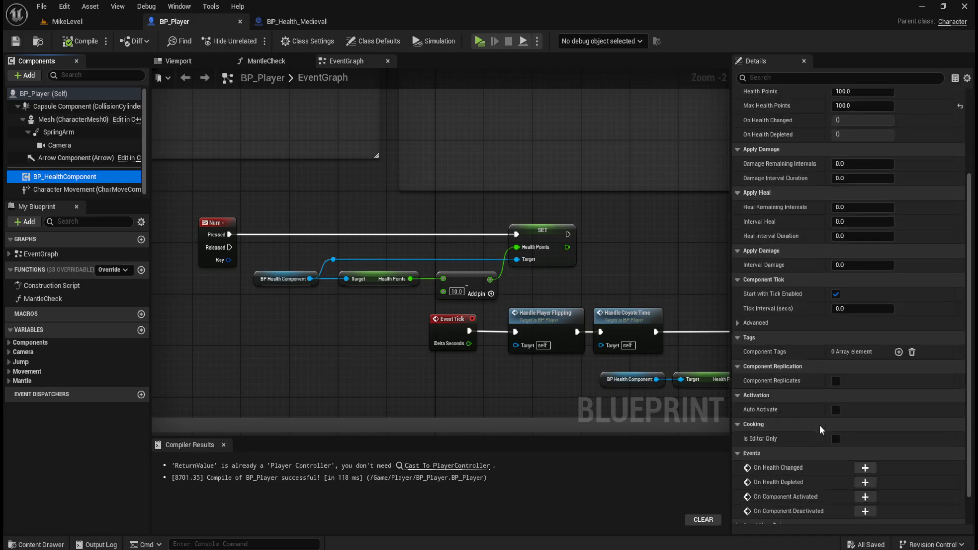
scroll(821, 426, "down", 2)
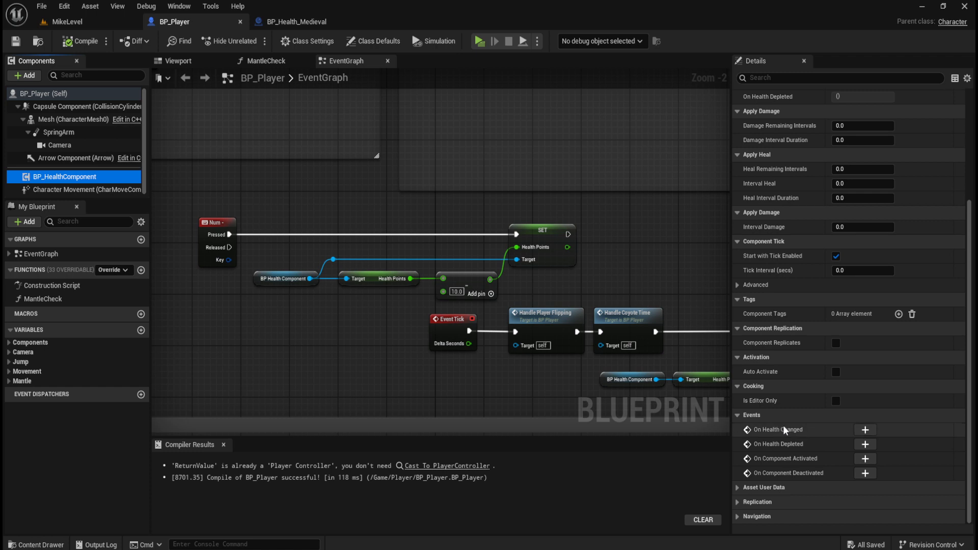
scroll(785, 431, "up", 4)
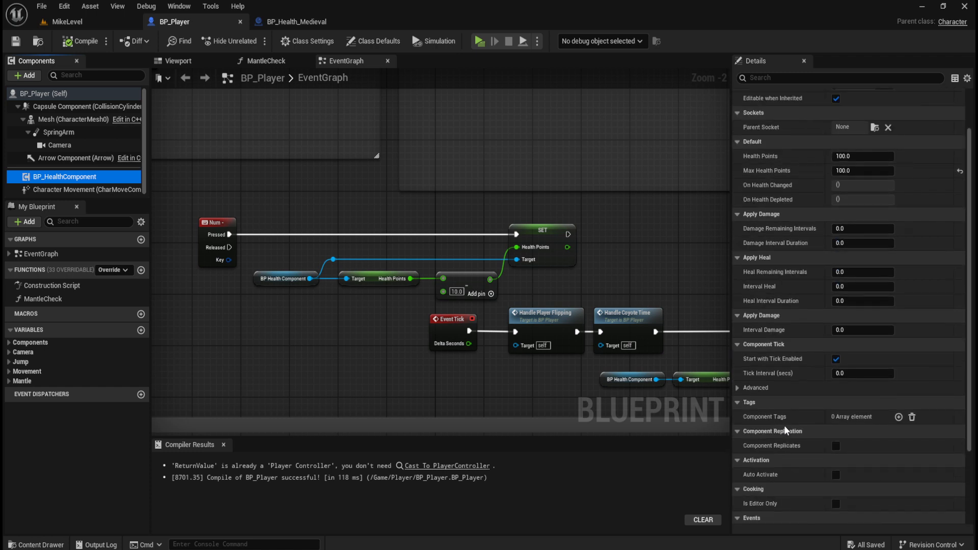
scroll(787, 431, "up", 2)
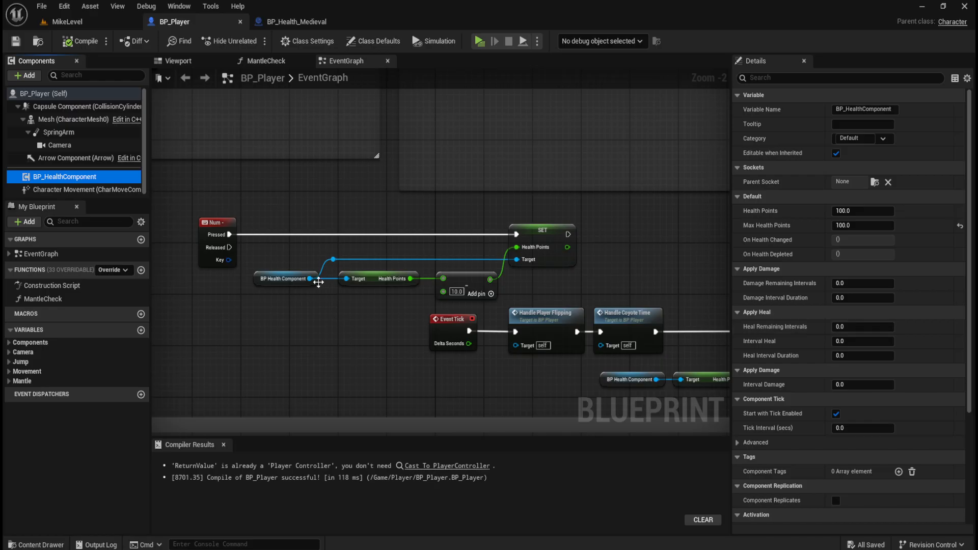
Search the BP Health Component getter's available actions for "apply", browse its damage and heal entries, and dismiss the search
left_click_drag(310, 278, 340, 332)
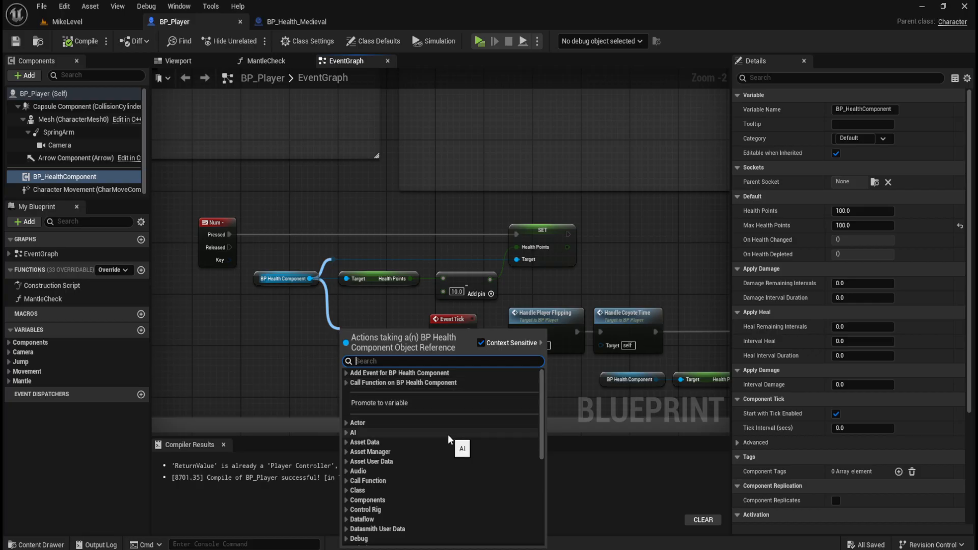
type("apply")
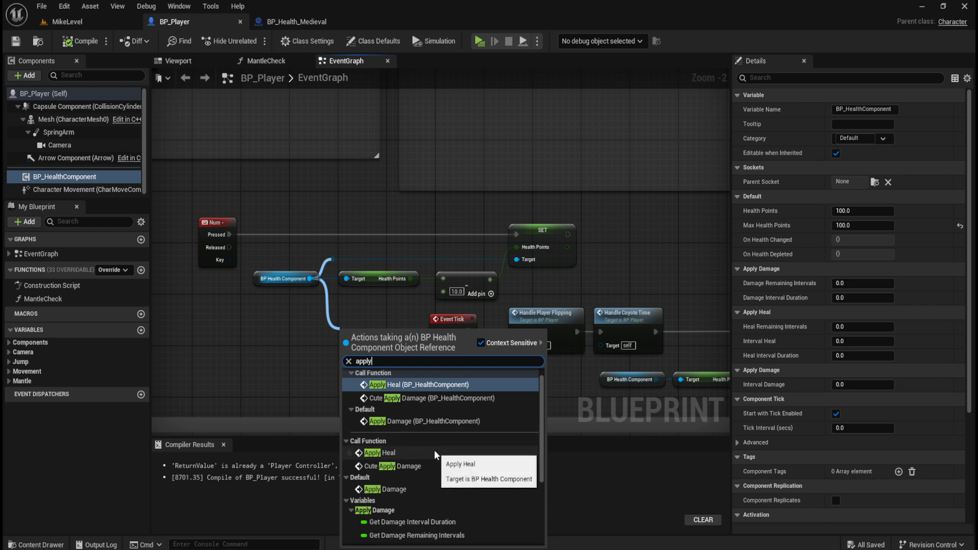
scroll(439, 453, "down", 5)
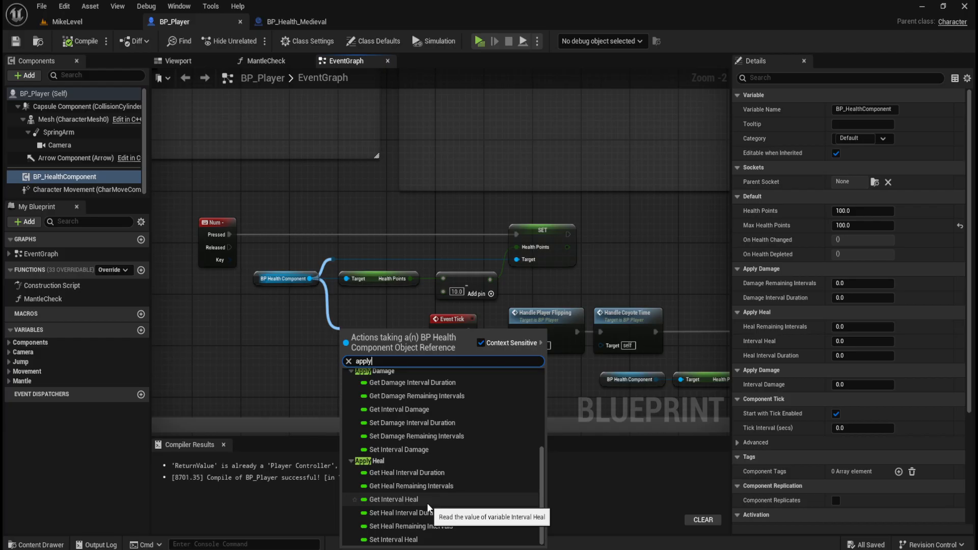
left_click(626, 260)
right_click_drag(628, 260, 469, 223)
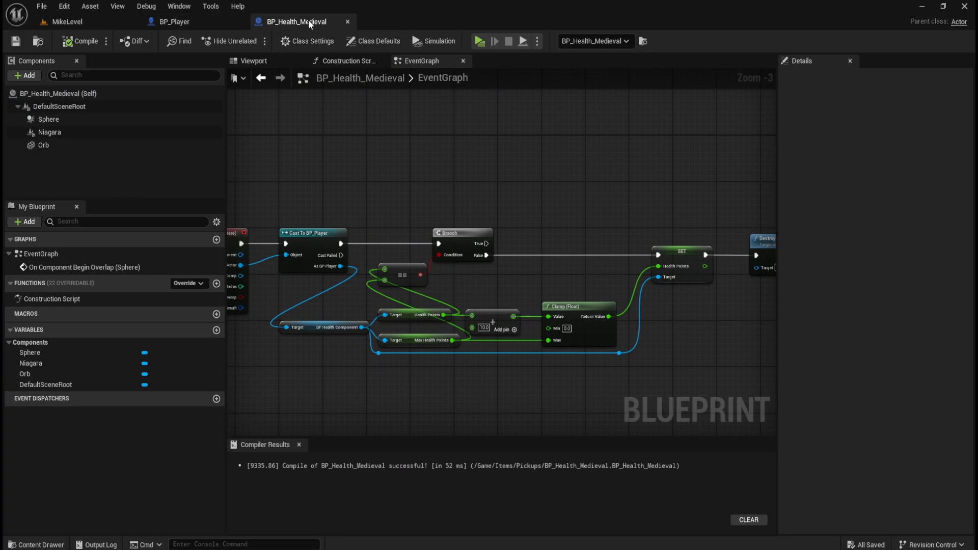
Play the level and run the character back and forth through the orb beside the stairs at full health
left_click(297, 21)
right_click_drag(528, 188, 469, 166)
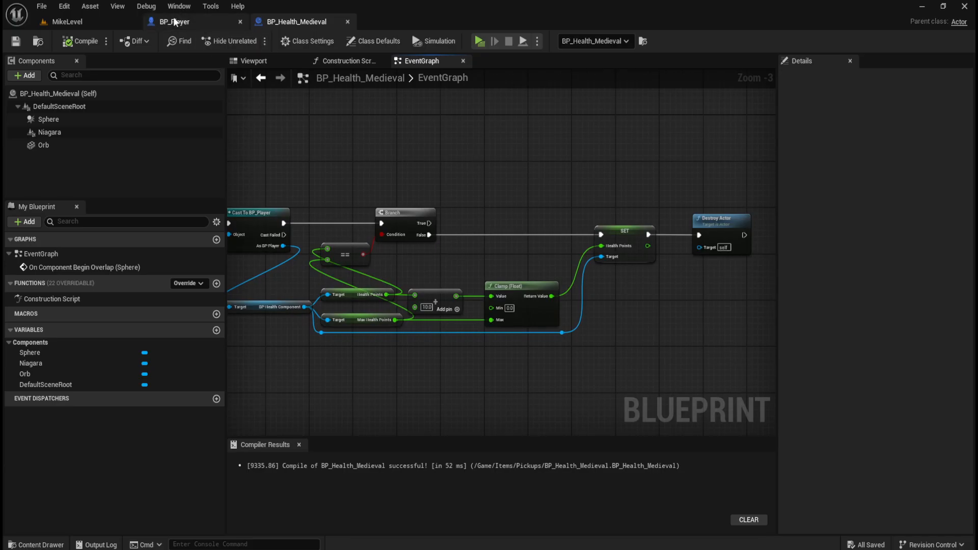
left_click(112, 20)
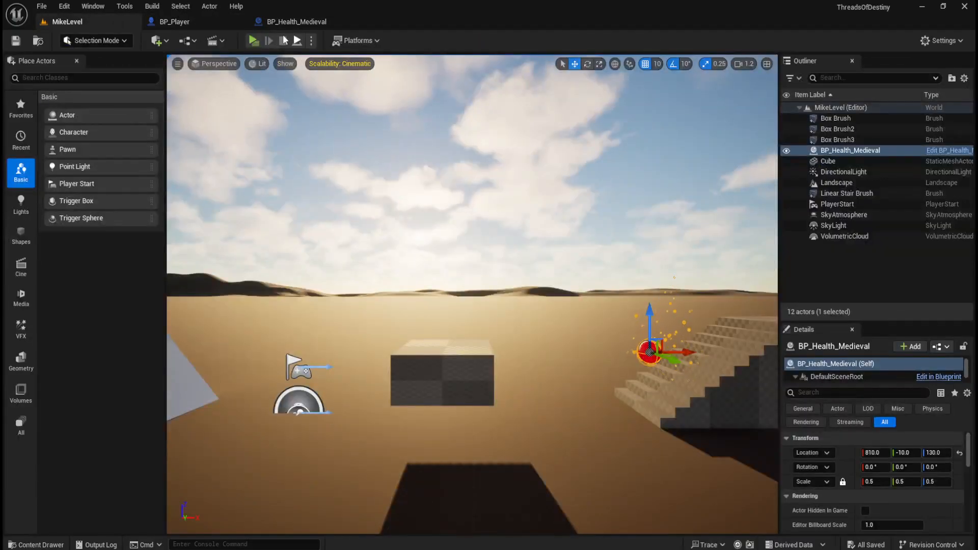
left_click(254, 40)
key("space")
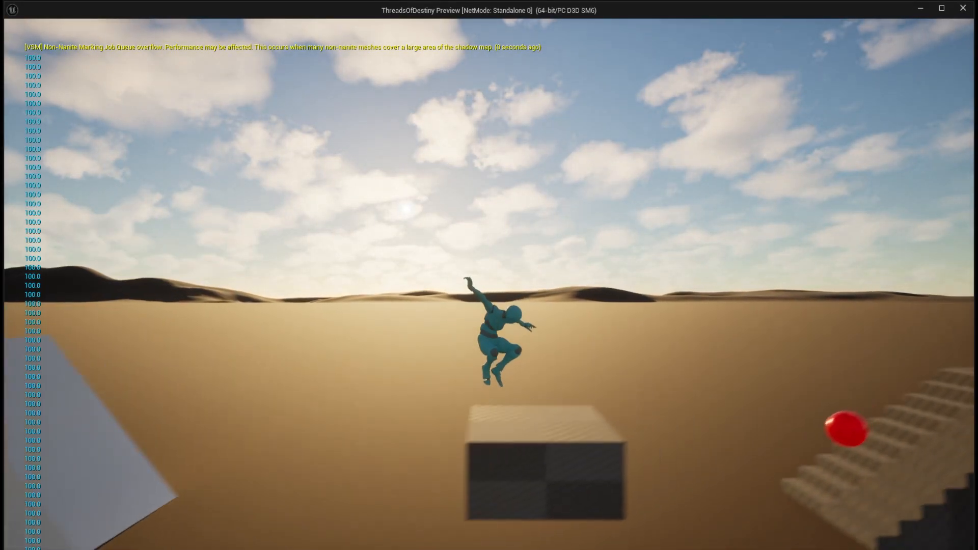
key("a")
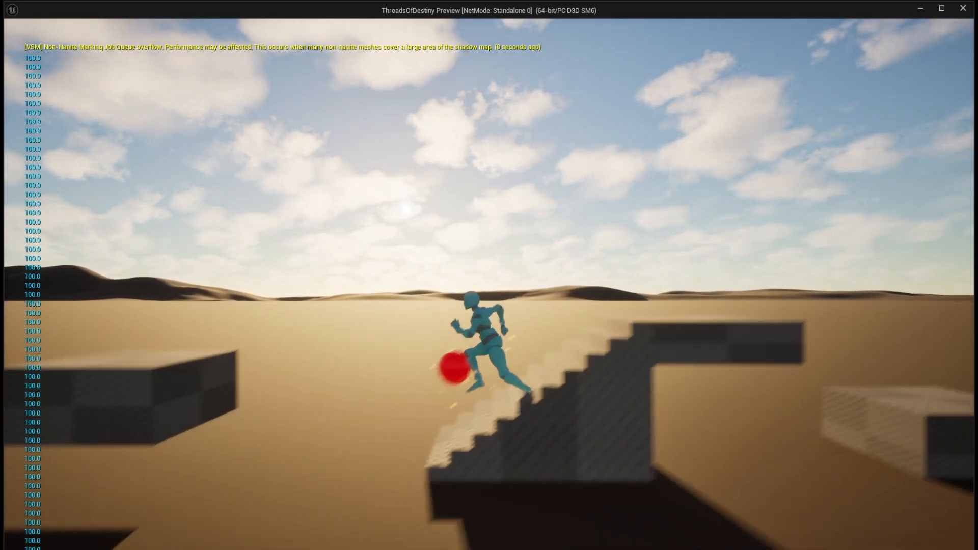
key("d")
key("a")
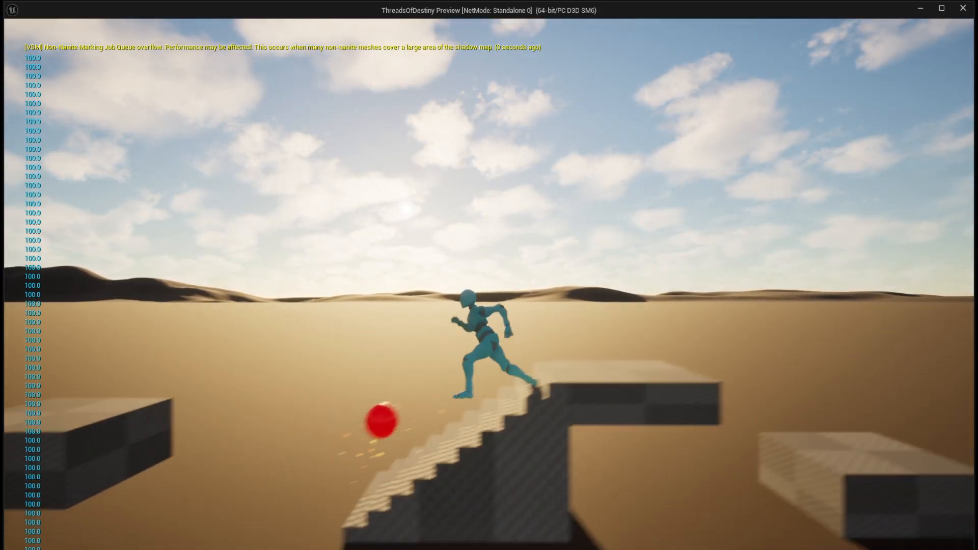
key("d")
key("a")
key("d")
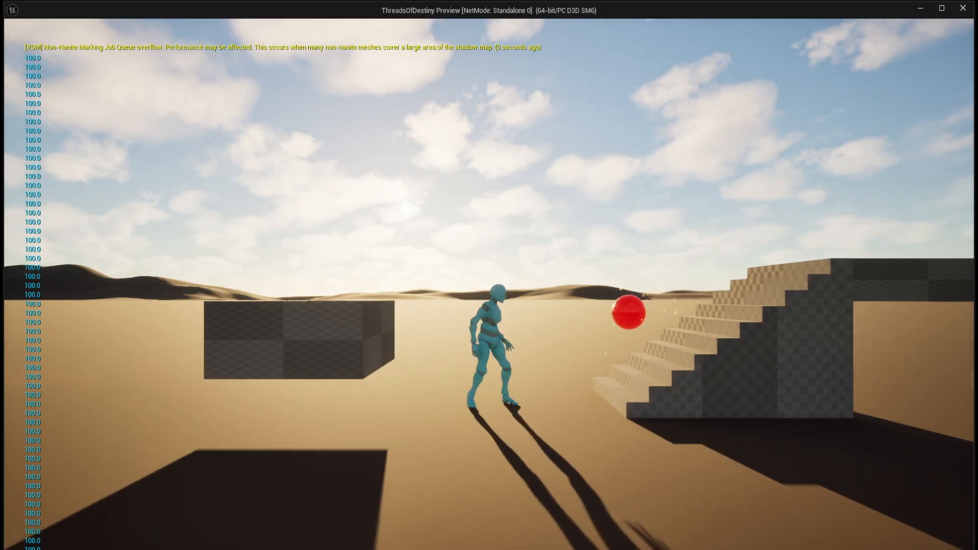
Lower the player's health to 30, run into the orb to test the healing pickup, and end the preview
scroll(489, 284, "down", 4)
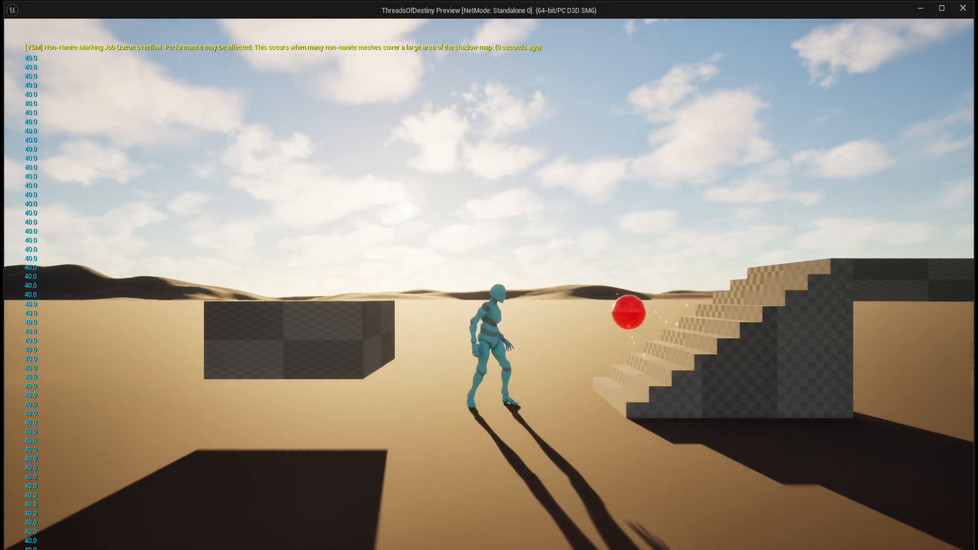
scroll(489, 284, "down", 1)
key("d")
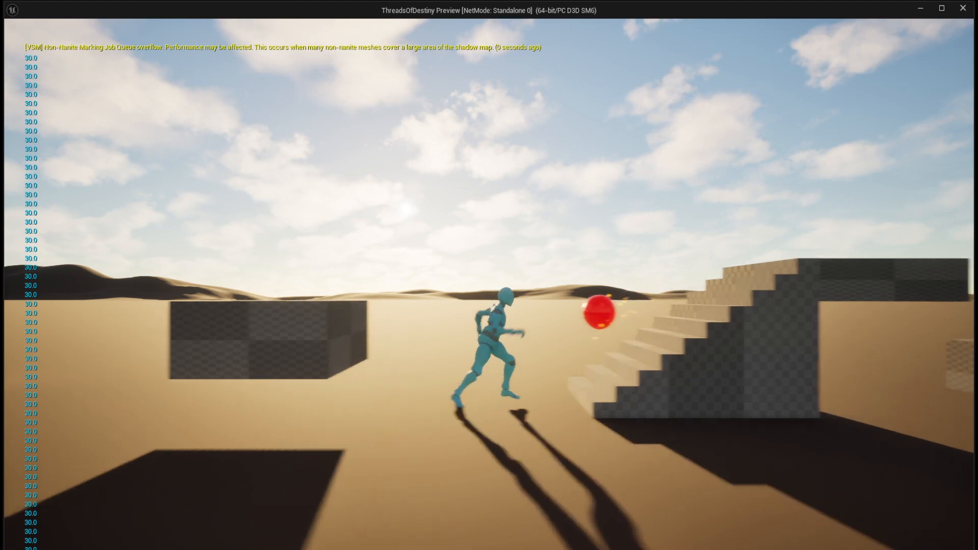
key("Escape")
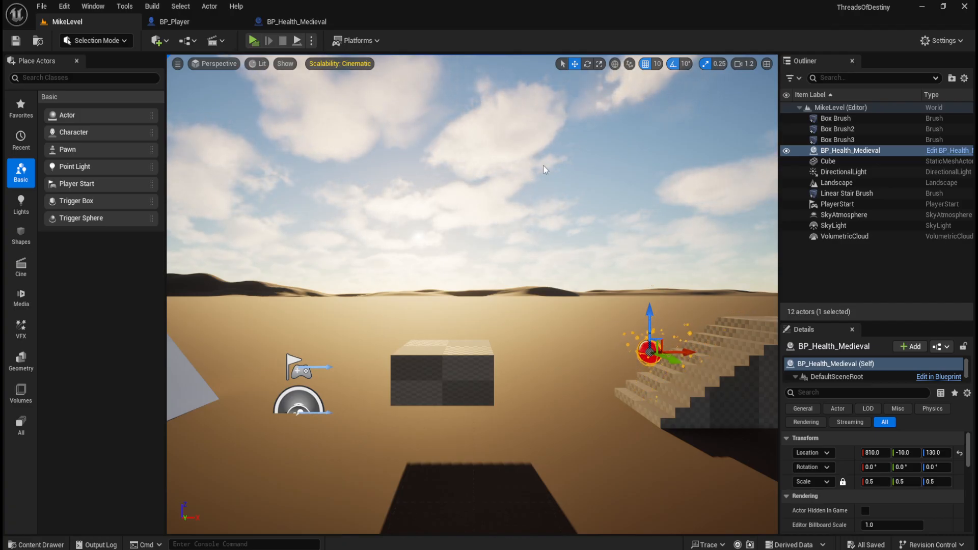
Examine BP_Health_Medieval's overlap event, player cast and branch logic, and inspect the orb and its particles in the blueprint's 3D preview
left_click(288, 21)
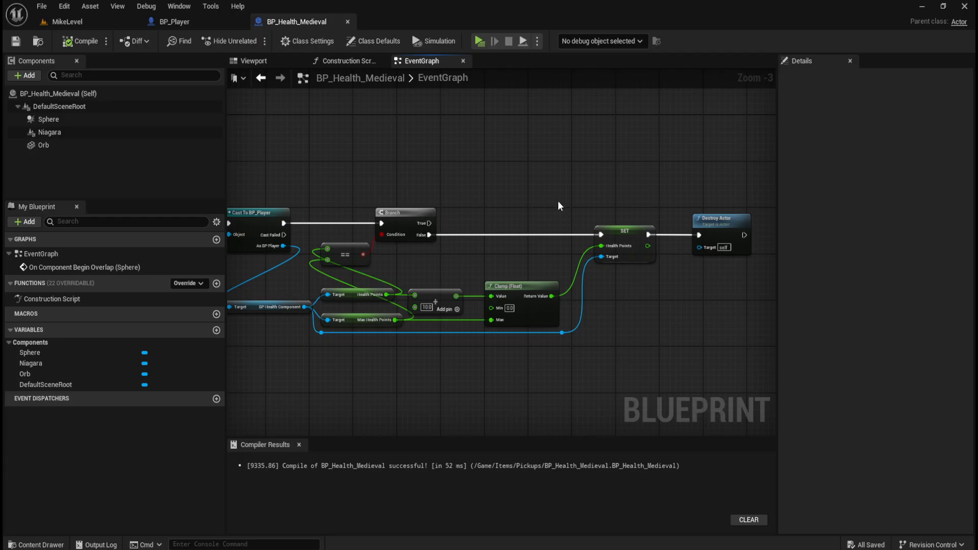
scroll(554, 191, "down", 3)
scroll(479, 173, "up", 2)
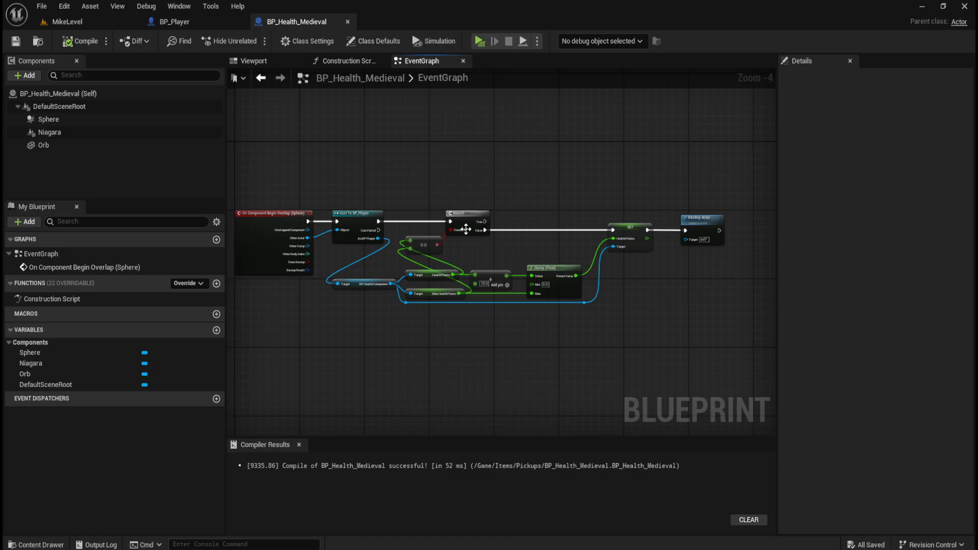
scroll(337, 230, "up", 2)
right_click_drag(383, 150, 468, 177)
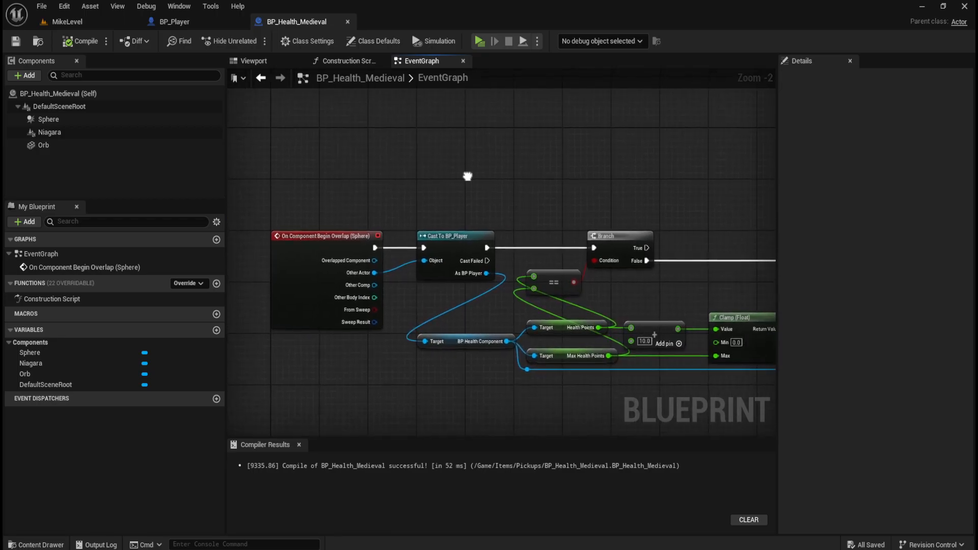
left_click(266, 62)
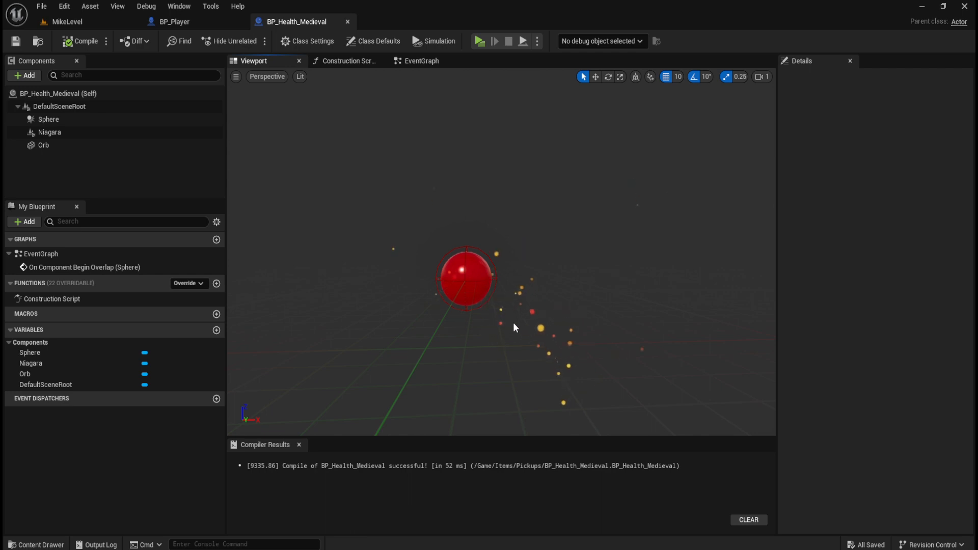
middle_click_drag(555, 188, 631, 188)
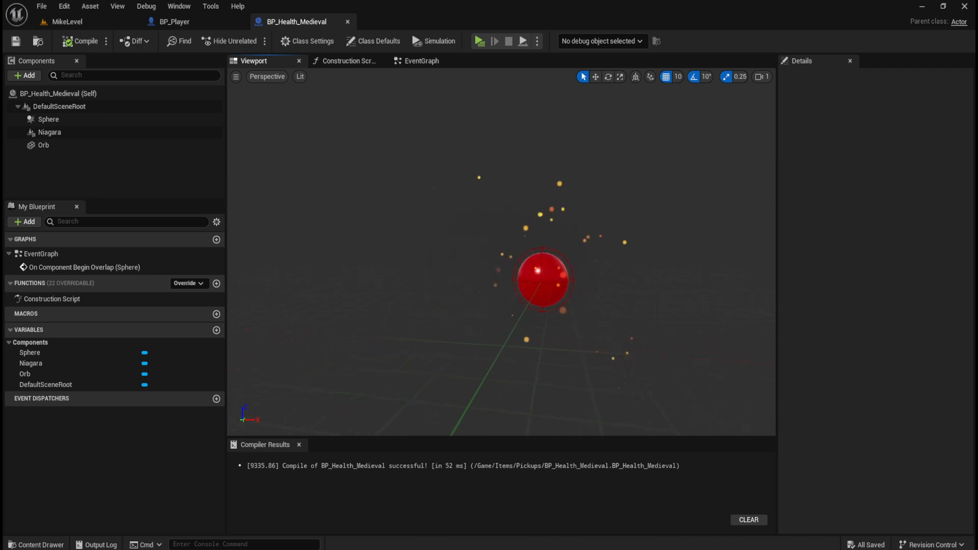
right_click_drag(555, 188, 626, 201)
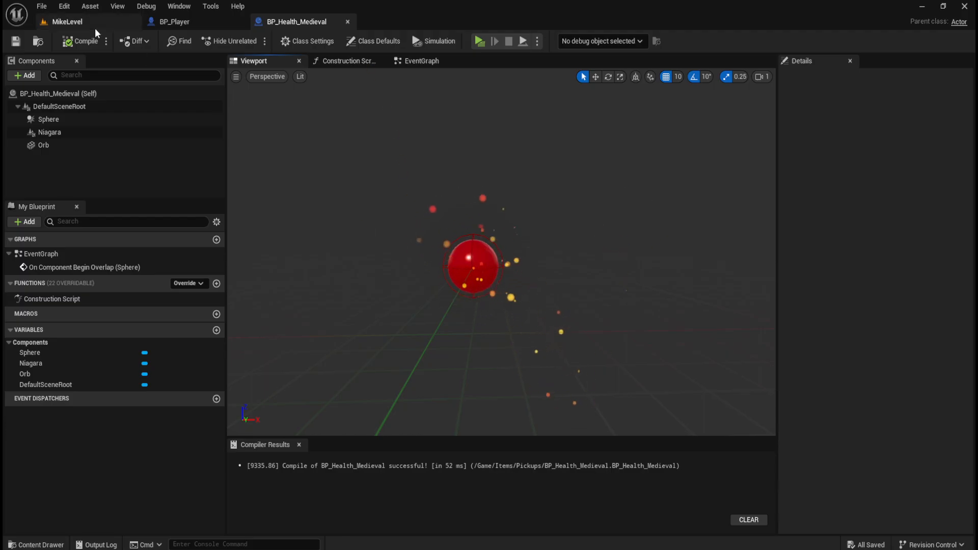
Trace the pickup event graph from the overlap event through the health comparison, Clamp and Health Points setter to Destroy Actor
left_click(416, 60)
scroll(394, 264, "down", 2)
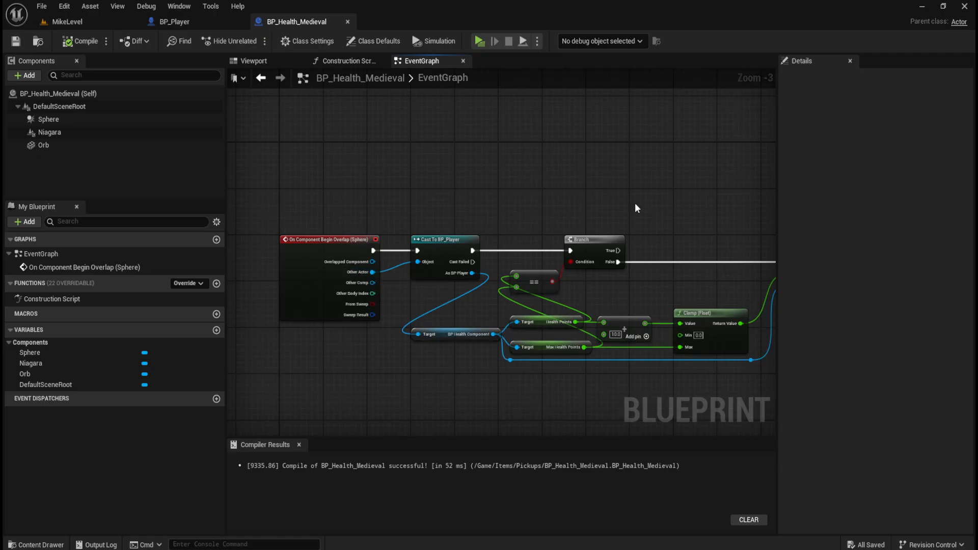
right_click_drag(635, 203, 569, 178)
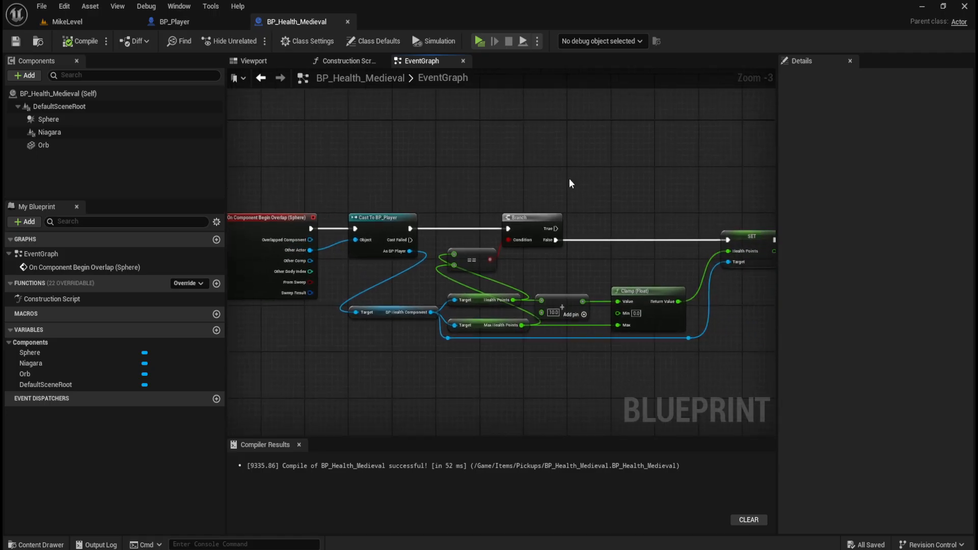
right_click_drag(601, 193, 449, 185)
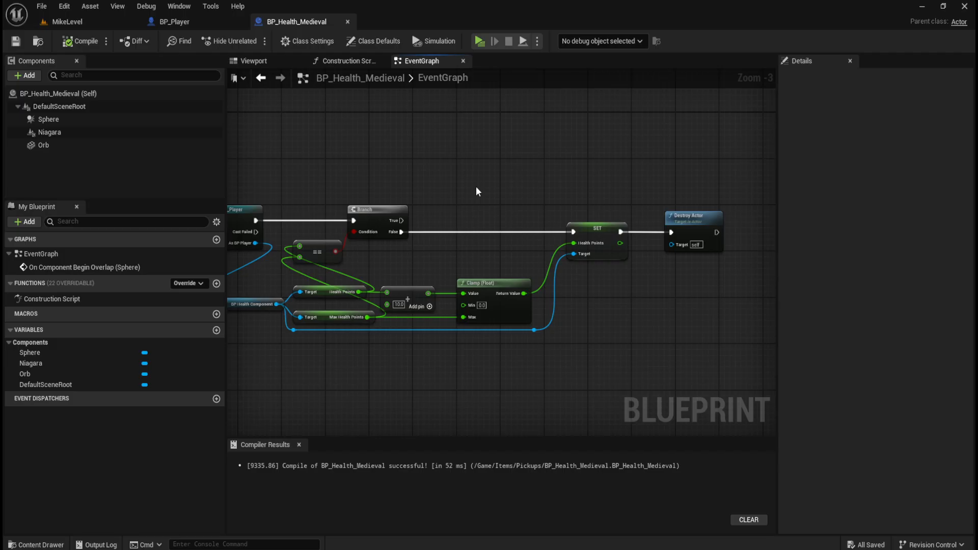
left_click(80, 18)
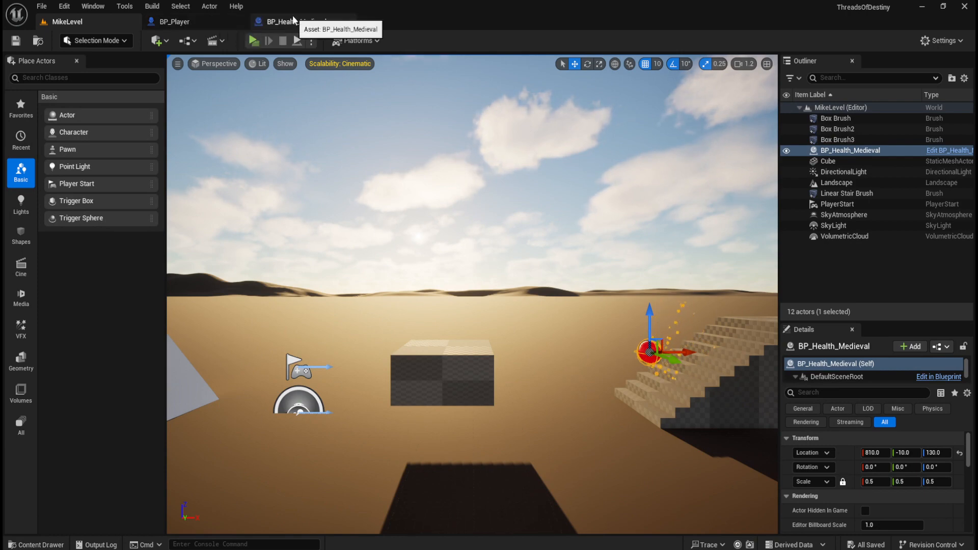
left_click(294, 22)
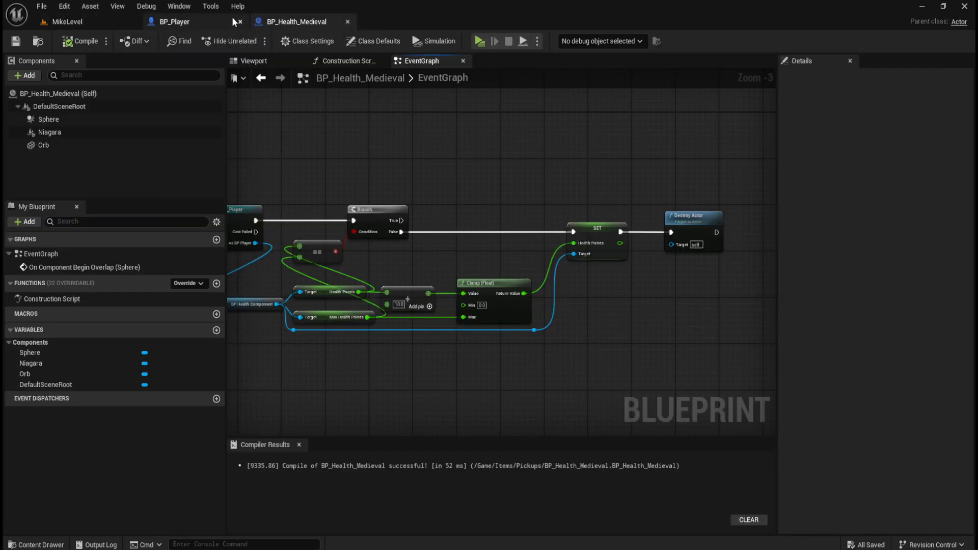
Bring up the BP_Player blueprint and compile it
left_click(189, 21)
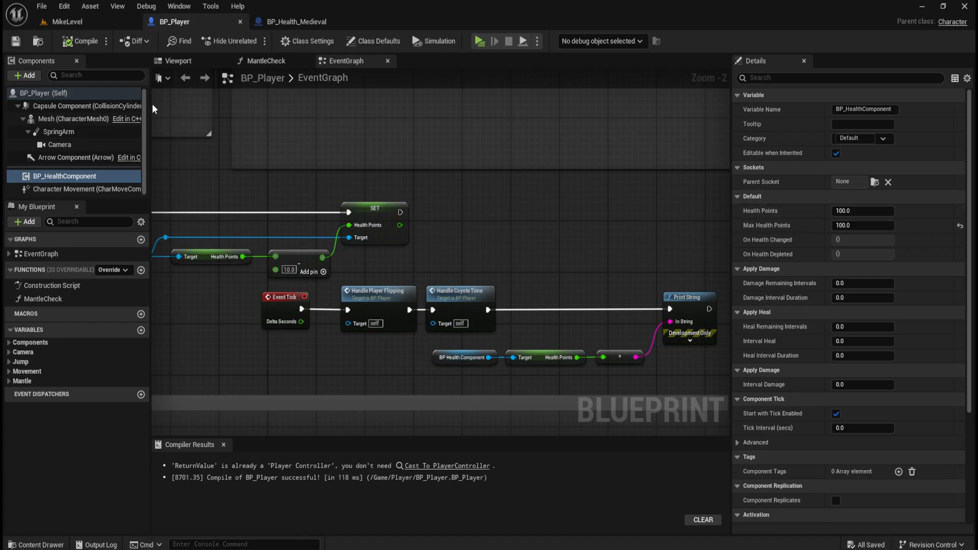
left_click(80, 40)
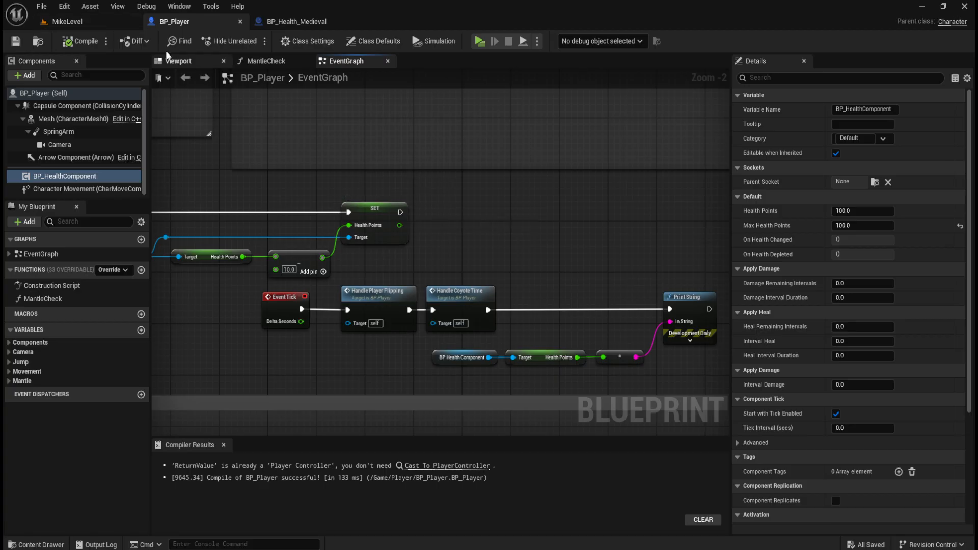
Move the Num - test nodes that subtract 10 health points away from the Event Tick nodes into clear graph space
scroll(501, 291, "down", 4)
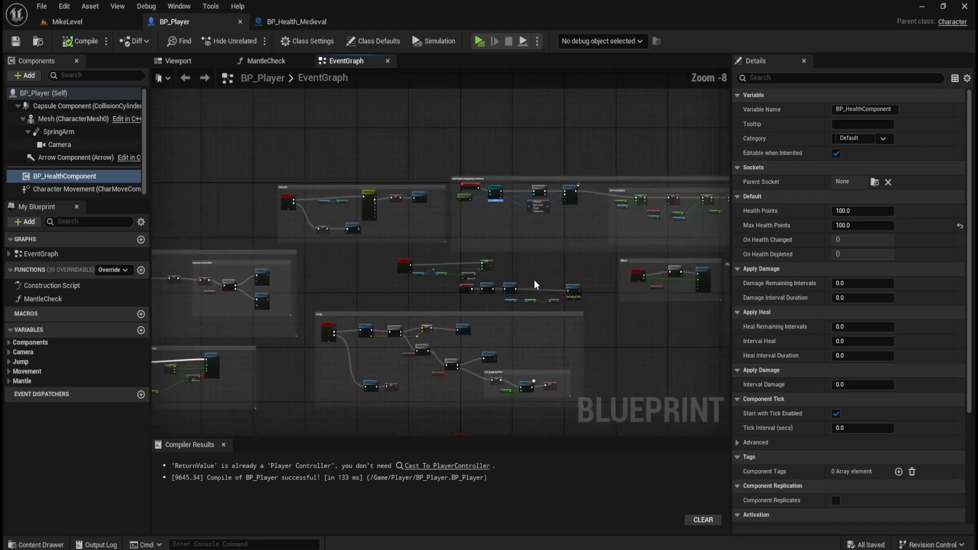
scroll(433, 253, "up", 4)
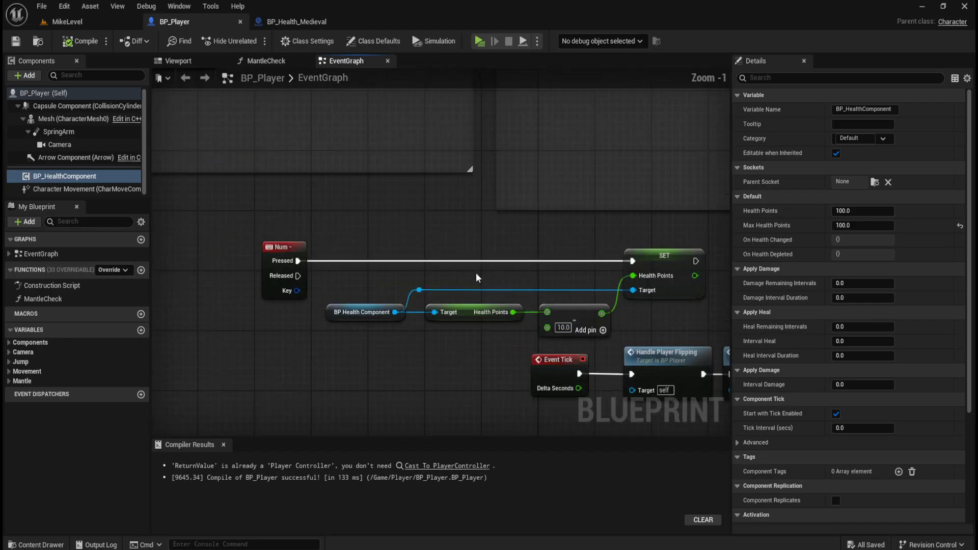
scroll(444, 258, "down", 3)
scroll(446, 255, "down", 7)
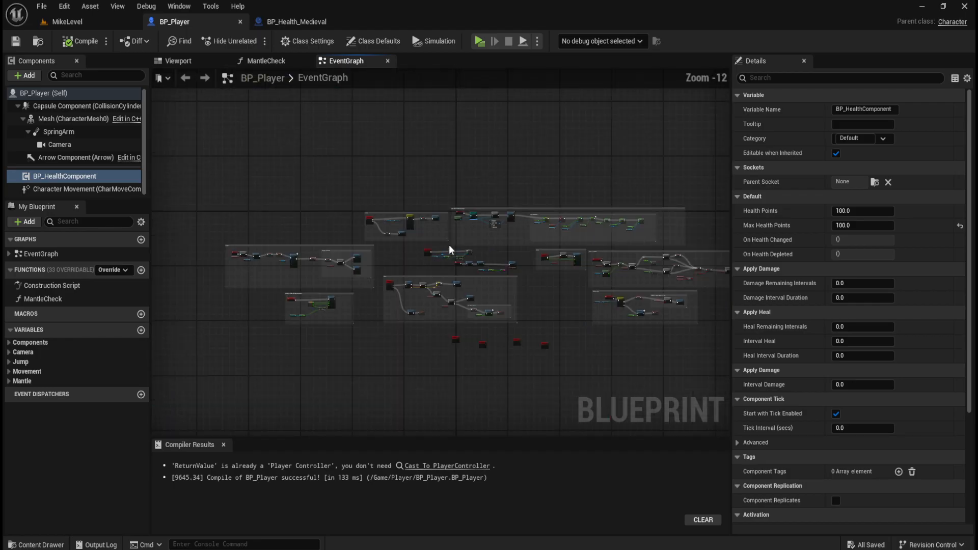
scroll(438, 265, "up", 4)
scroll(447, 255, "up", 6)
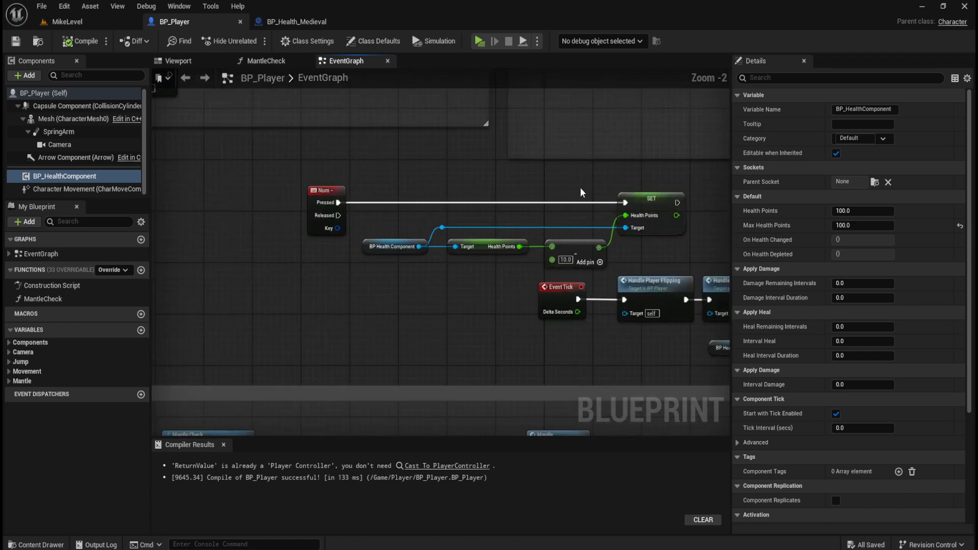
right_click_drag(583, 190, 530, 209)
left_click_drag(222, 197, 635, 265)
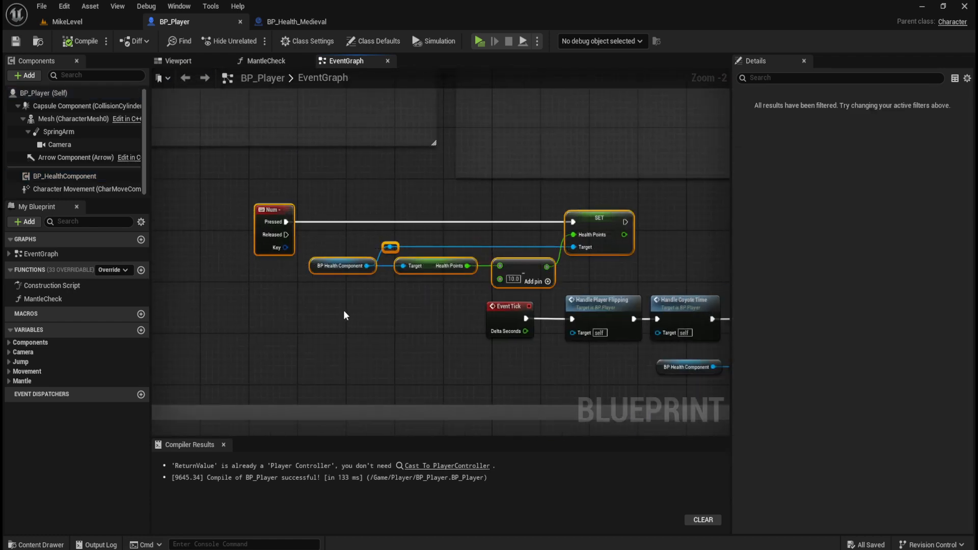
right_click_drag(344, 309, 505, 336)
left_click_drag(444, 233, 231, 266)
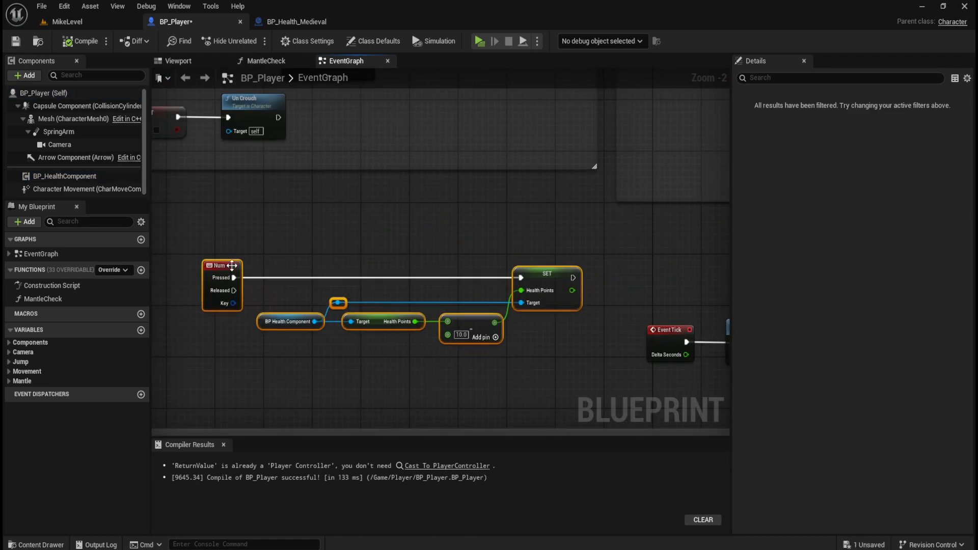
Wrap the Num - health deduction nodes in a comment box and colour it purple
key("c")
left_click(865, 138)
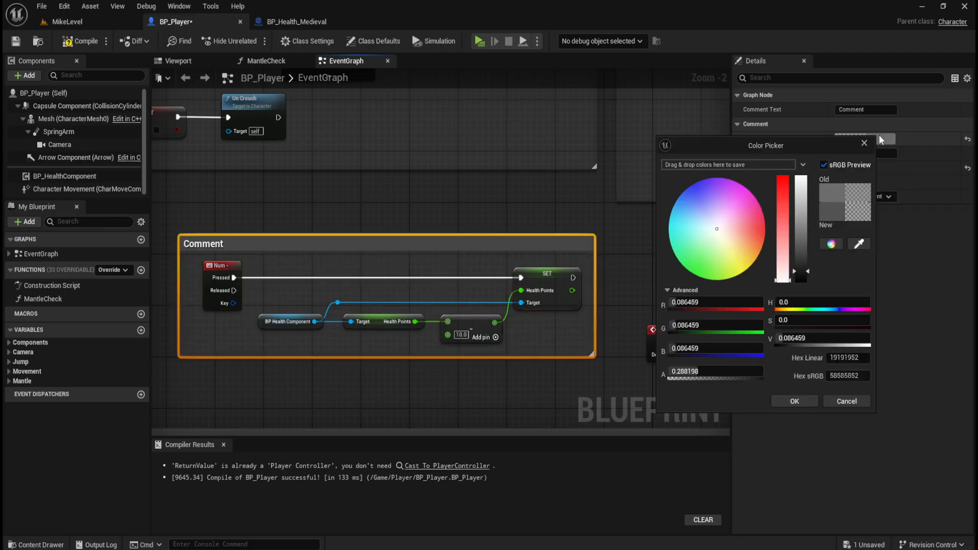
mouse_move(738, 232)
left_mouse_down()
mouse_move(759, 164)
mouse_move(777, 164)
left_mouse_up()
left_click(795, 402)
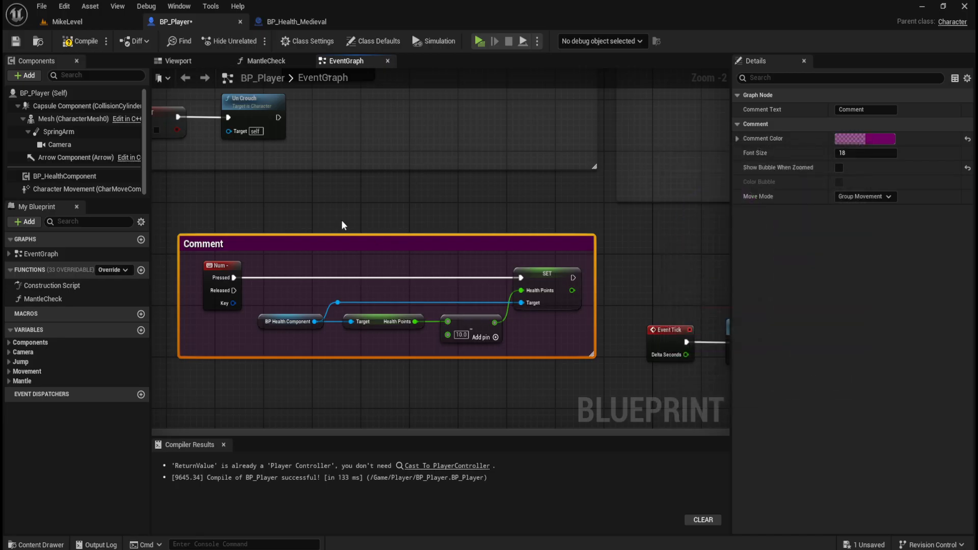
Title the purple comment box "DEV PLAYTEST - (NUM -) to deduct 10HP"
left_click(344, 224)
left_click(214, 243)
double_click(403, 256)
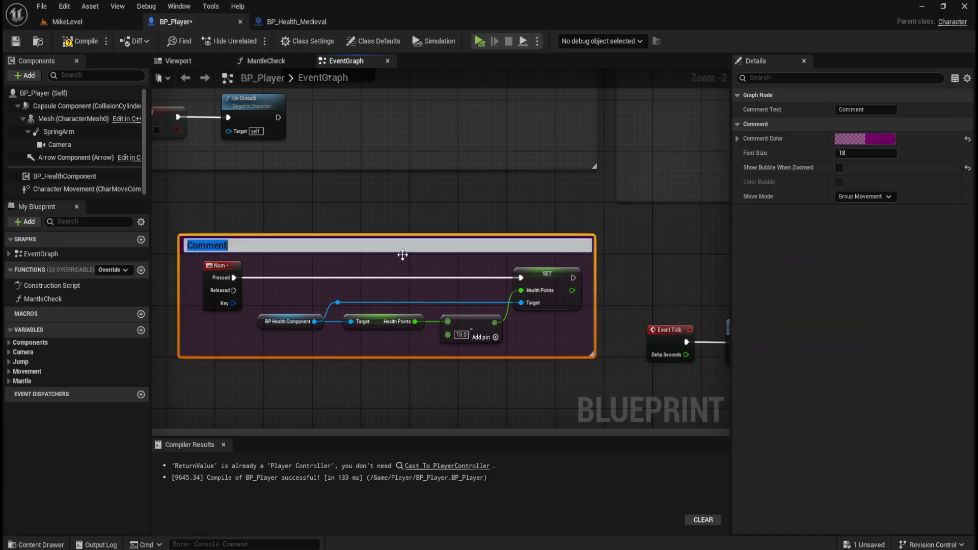
type("DEV")
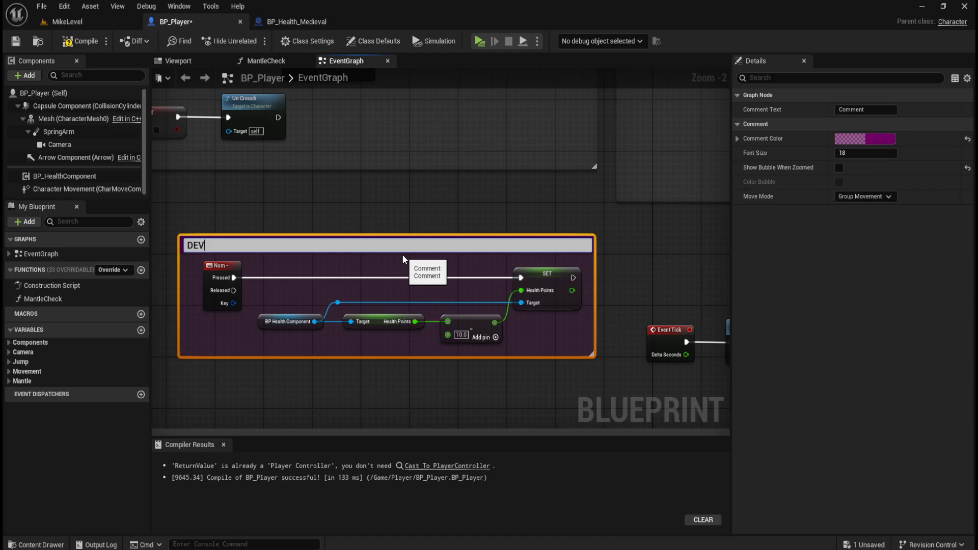
key("BackSpace")
key("BackSpace")
key("BackSpace")
type("DEV PLAYT")
key("BackSpace")
type("-")
type(" NUM -")
key("BackSpace")
key("BackSpace")
key("Left")
key("Left")
key("Left")
type("(NUM -) to")
key("BackSpace")
key("BackSpace")
type("to dedecu")
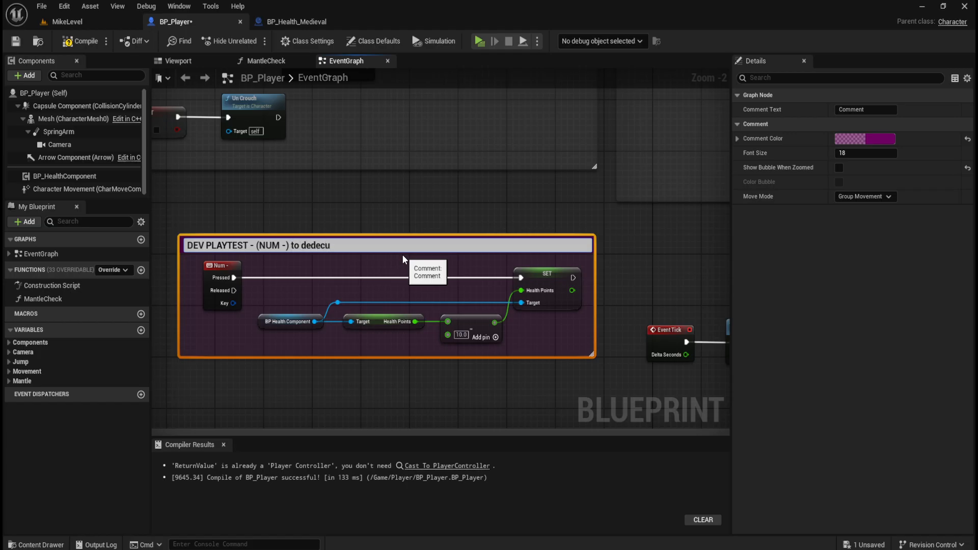
key("BackSpace")
key("BackSpace")
key("BackSpace")
key("BackSpace")
key("BackSpace")
key("BackSpace")
type("deduct 10HP")
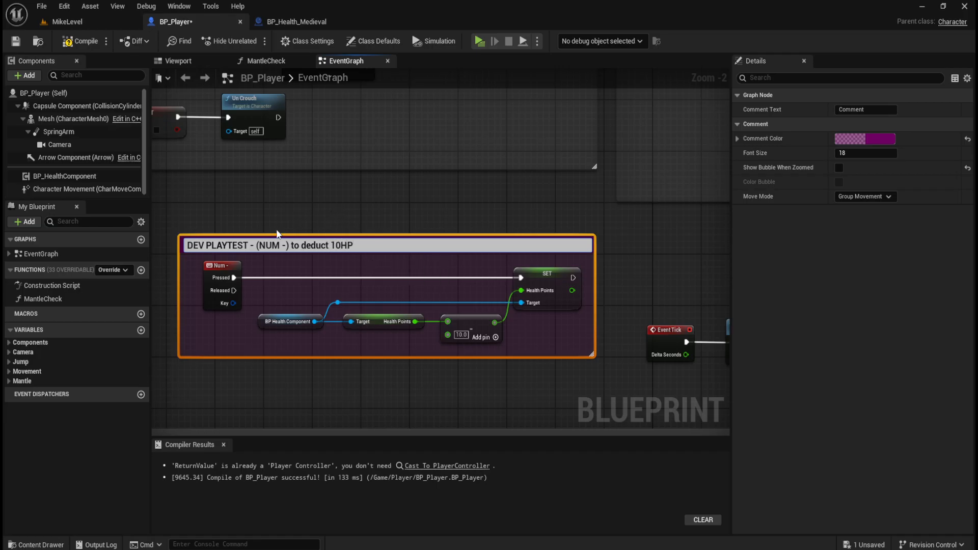
Replace the dash after PLAYTEST with a spaced colon so the comment title reads "DEV PLAYTEST : (NUM -) to deduct 10HP"
key("BackSpace")
key("BackSpace")
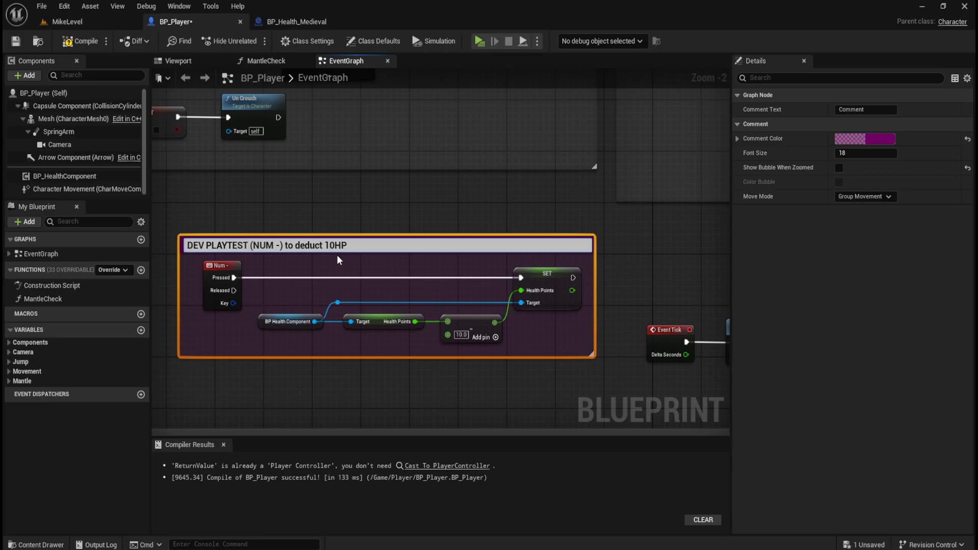
type(":")
left_click(373, 202)
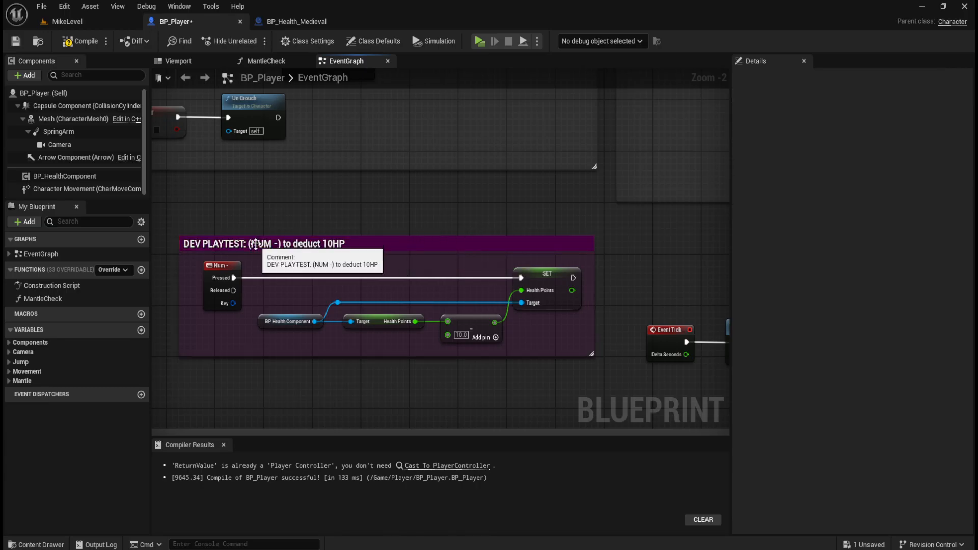
left_click(239, 245)
double_click(239, 244)
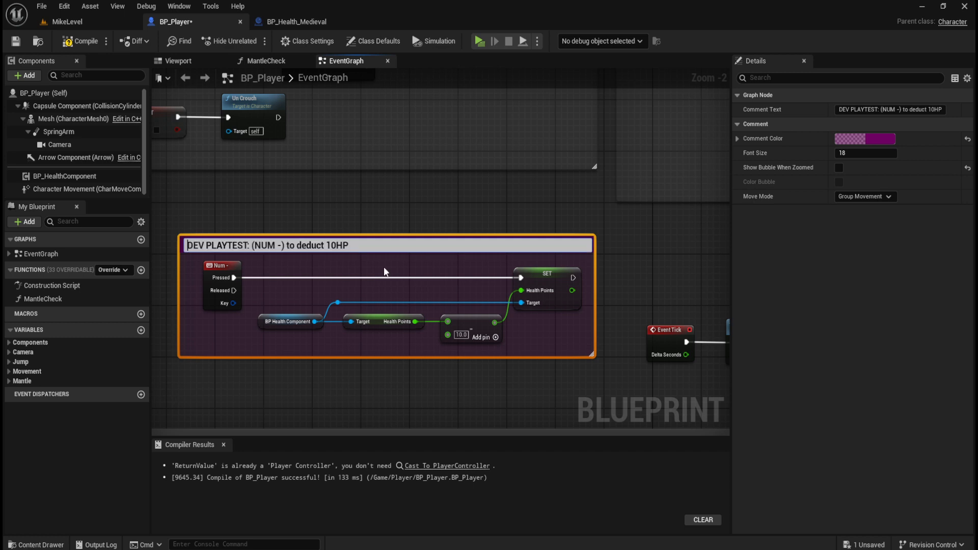
left_click(410, 217)
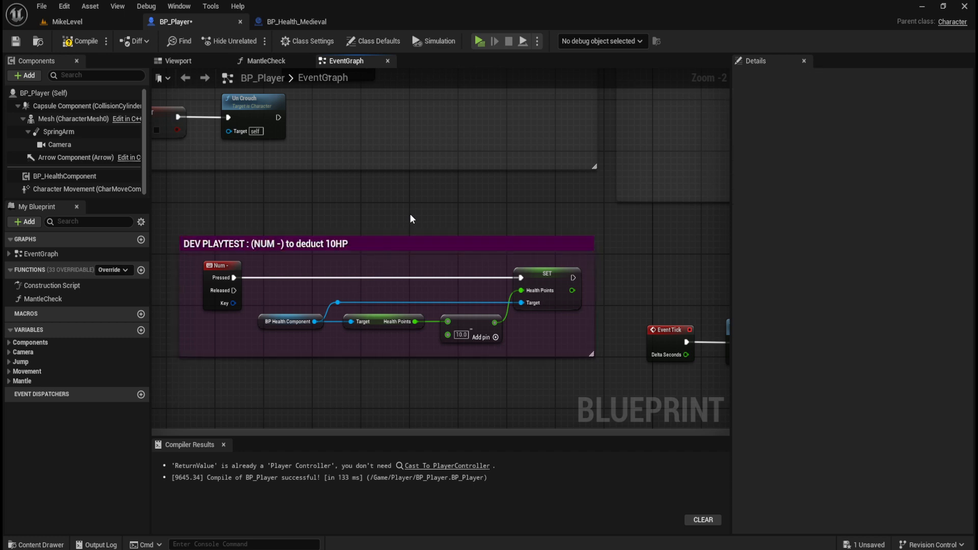
Move the DEV PLAYTEST comment group out of the middle of the graph to the empty area above the Crouch section
scroll(388, 232, "down", 4)
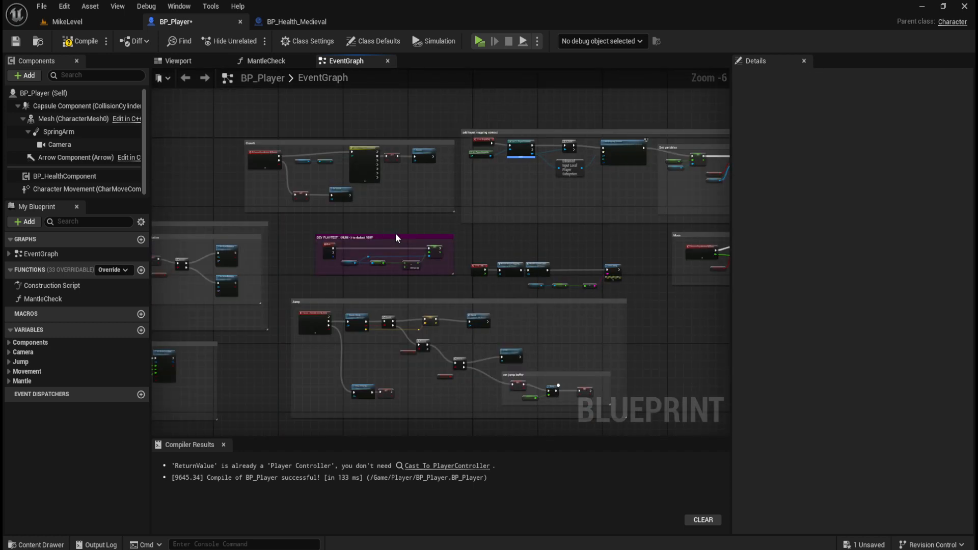
scroll(398, 228, "up", 2)
right_click_drag(377, 230, 662, 387)
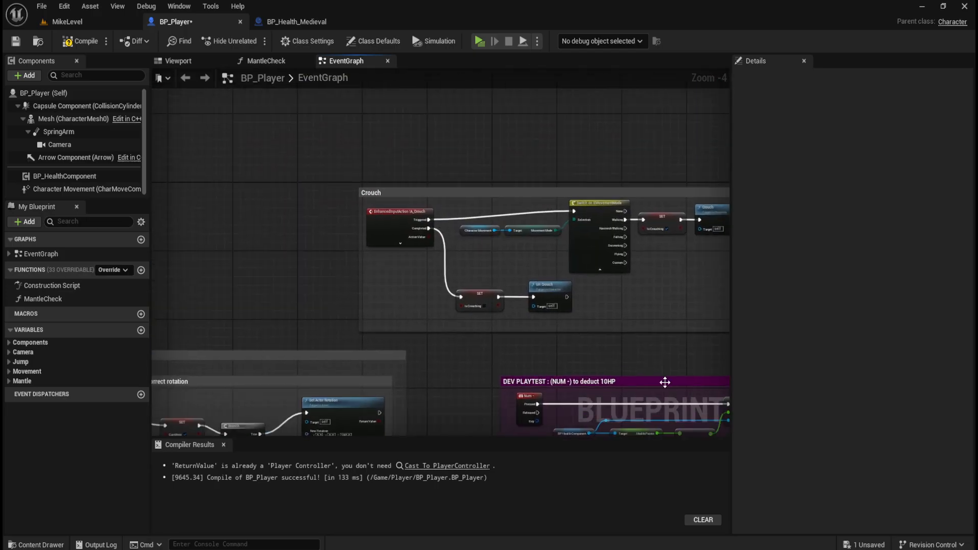
left_click_drag(678, 388, 525, 107)
scroll(354, 236, "down", 7)
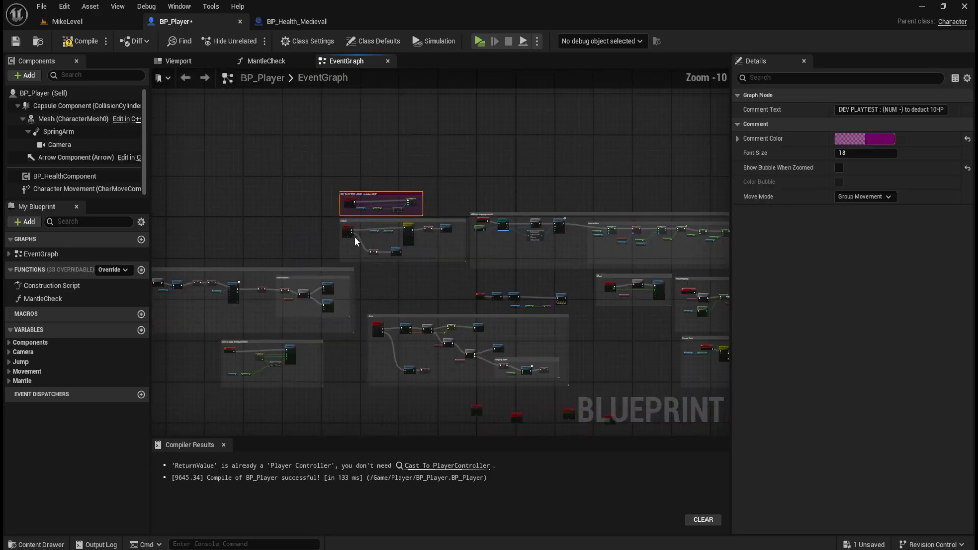
scroll(387, 257, "up", 8)
left_click_drag(572, 236, 492, 169)
scroll(401, 225, "down", 1)
scroll(401, 225, "down", 3)
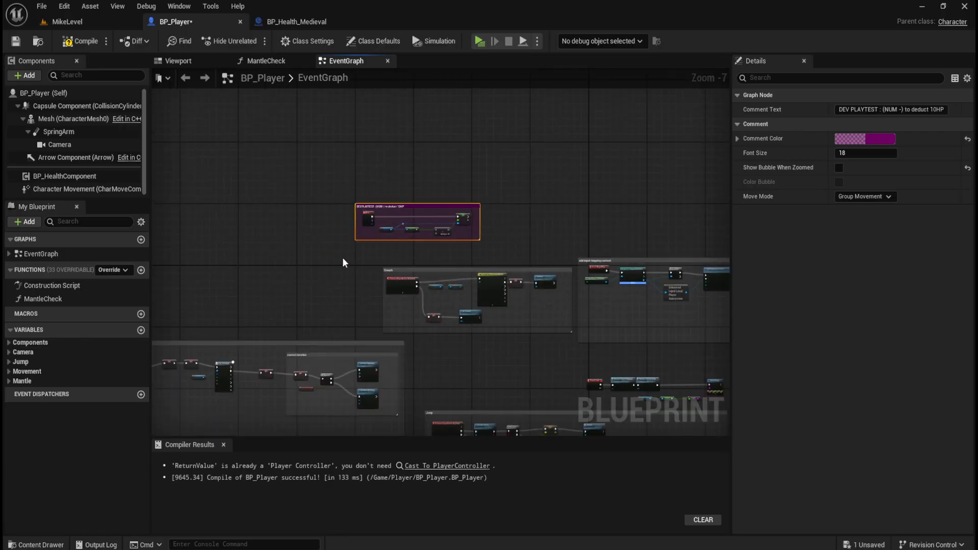
Move the Print String node and its Health Points nodes closer to the Handle Coyote Time node
right_click_drag(512, 356, 349, 251)
scroll(662, 341, "up", 6)
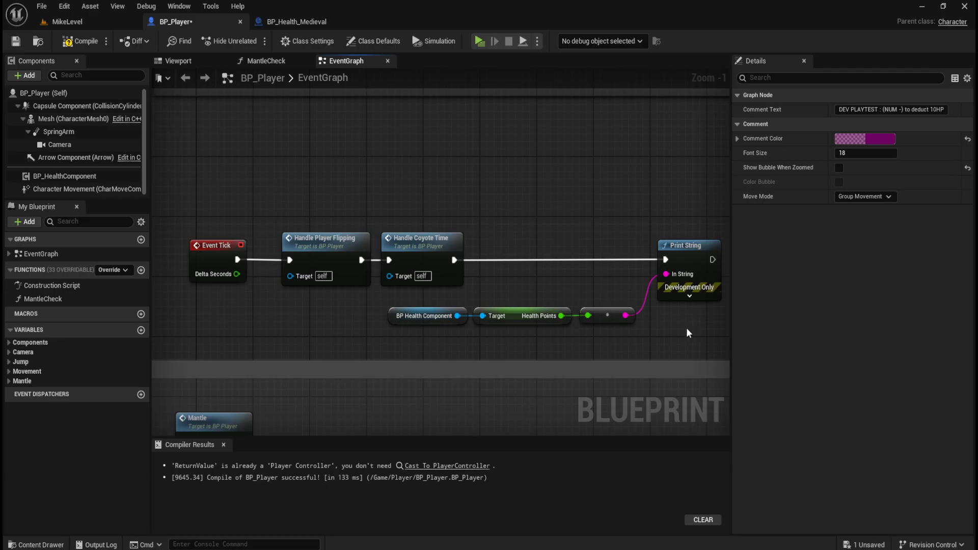
mouse_move(687, 333)
left_mouse_down()
mouse_move(619, 285)
mouse_move(443, 296)
left_mouse_up()
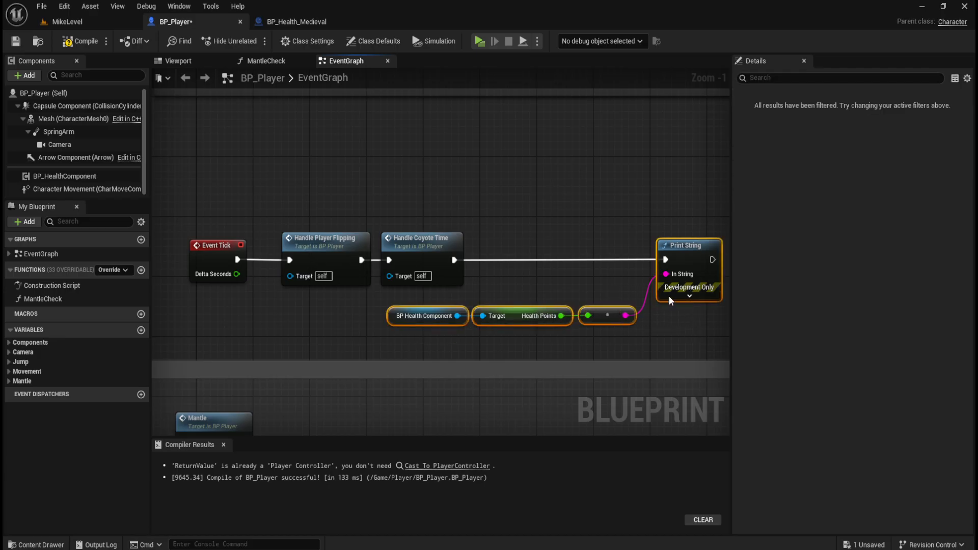
left_click_drag(699, 256, 577, 259)
Straighten the execution connections from Event Tick through the two Handle nodes to Print String
left_click_drag(240, 206, 567, 251)
key("q")
left_click(530, 196)
left_click_drag(204, 191, 550, 269)
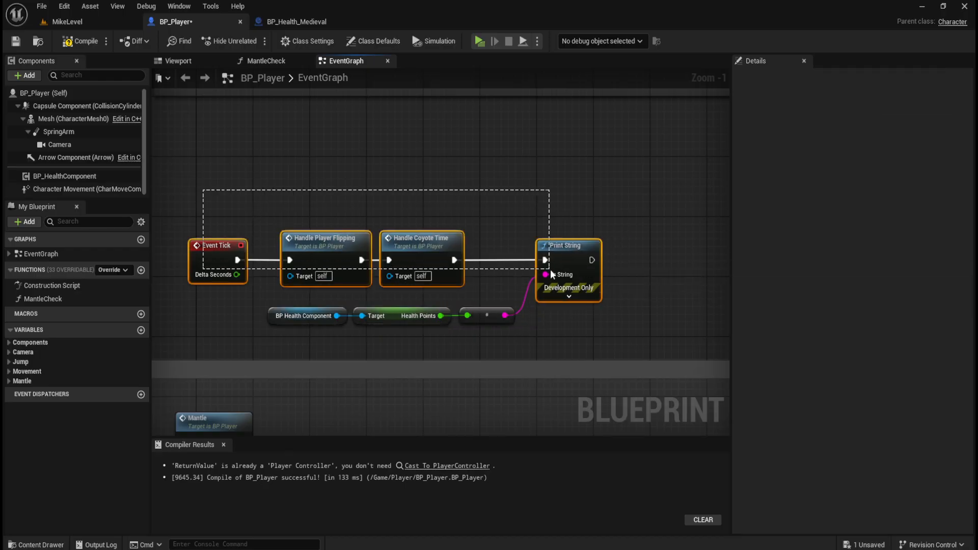
left_click(487, 178)
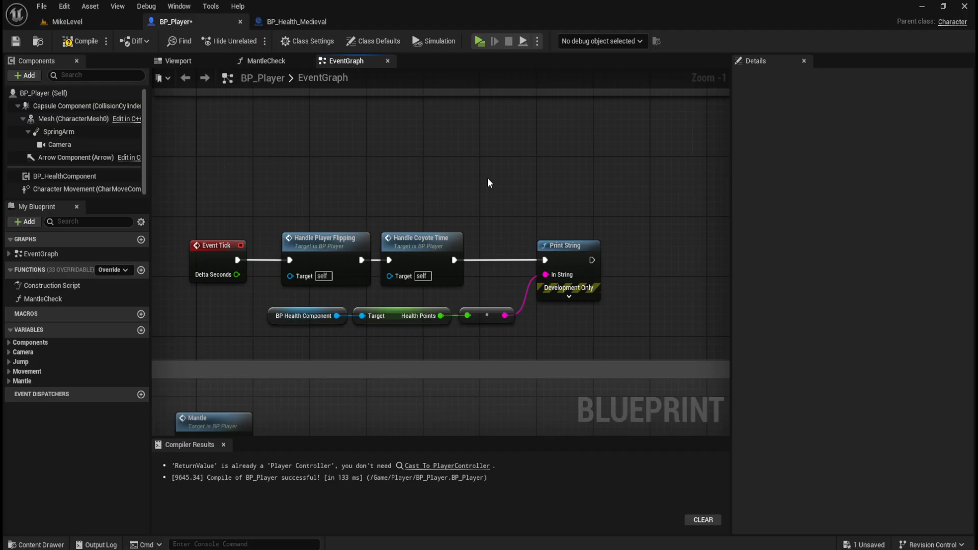
Compile and save the BP_Player blueprint
key("ctrl+s")
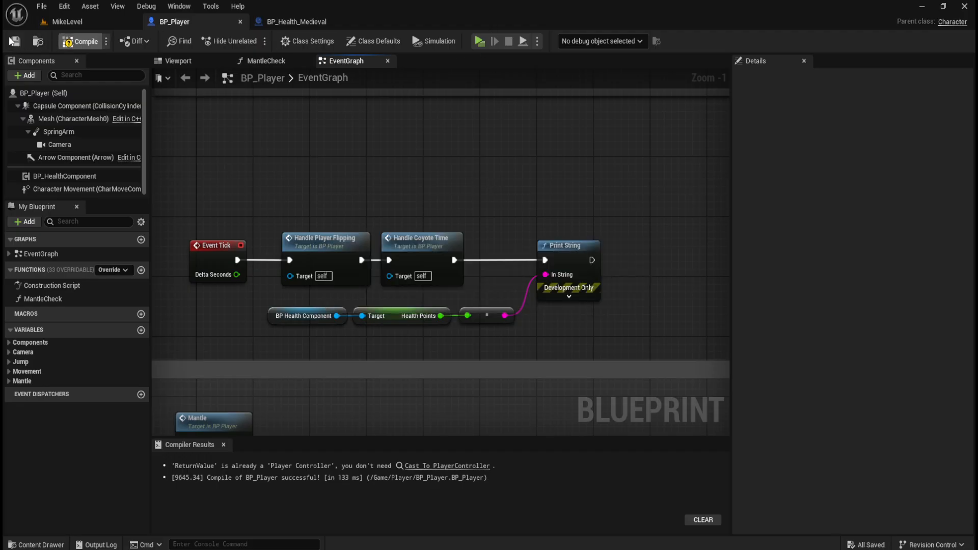
left_click(18, 41)
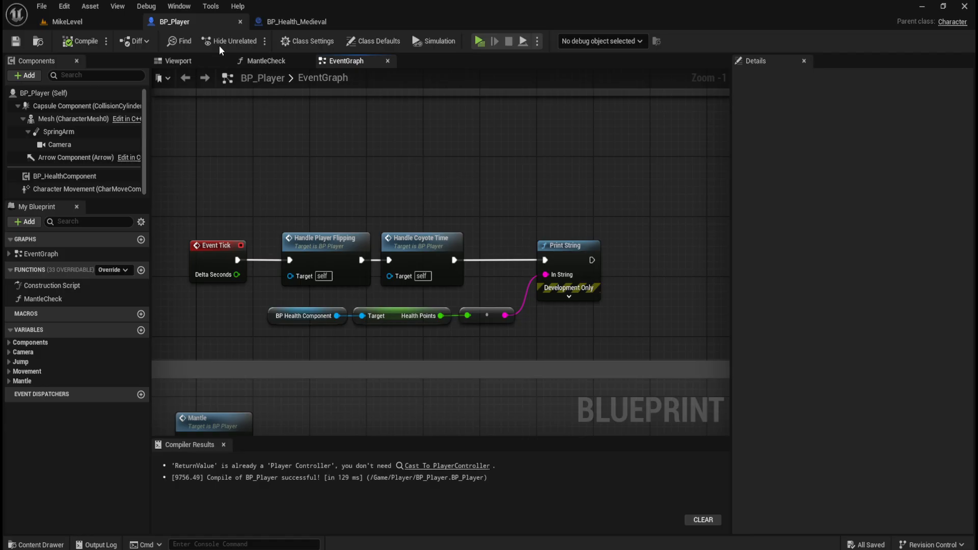
key("ctrl+s")
Look through the BenWorld and MikeWorld folders inside Content/Levels/Developers from MikeLevel
left_click(283, 21)
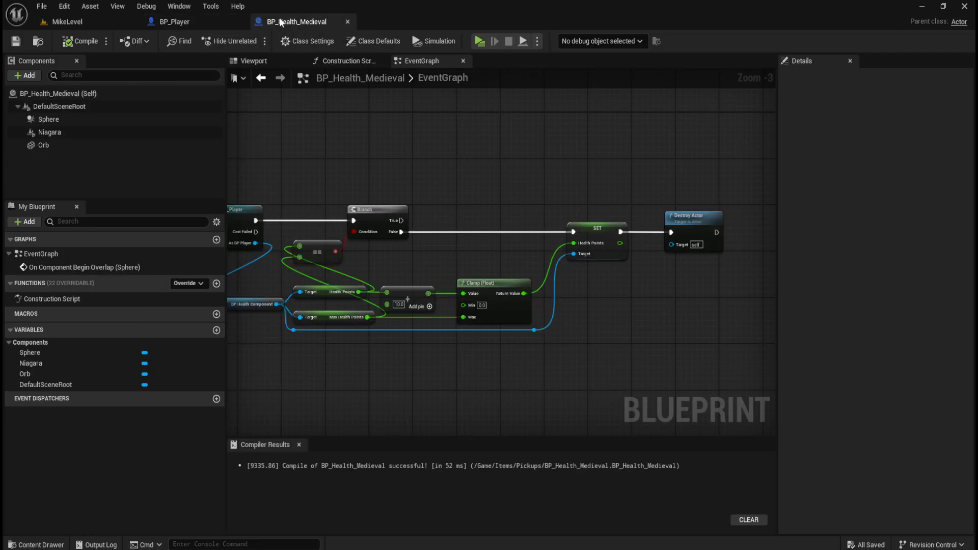
left_click(84, 23)
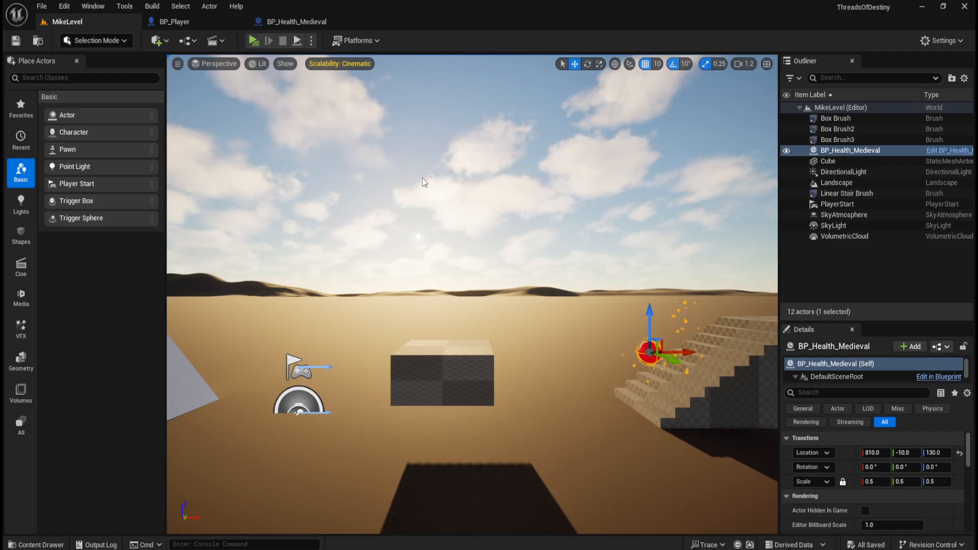
key("ctrl+space")
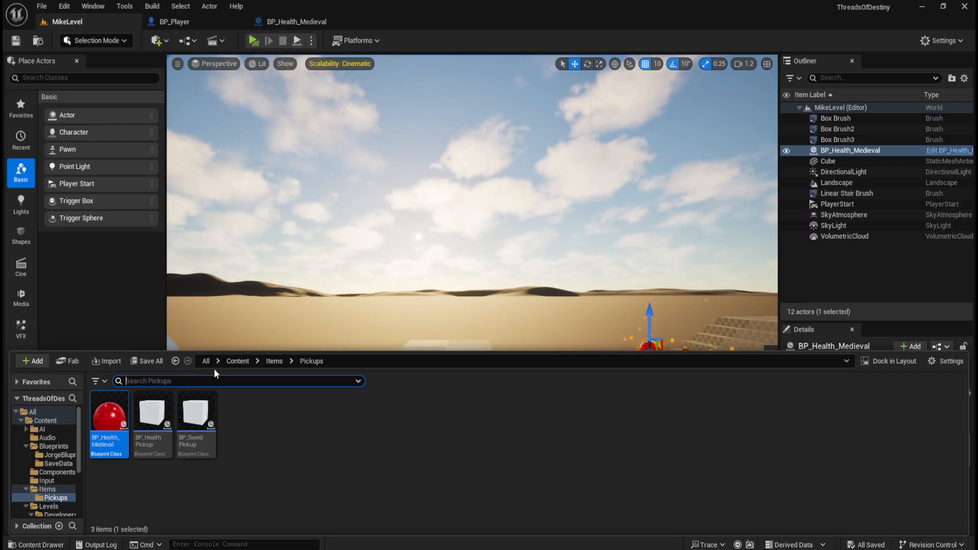
left_click(237, 360)
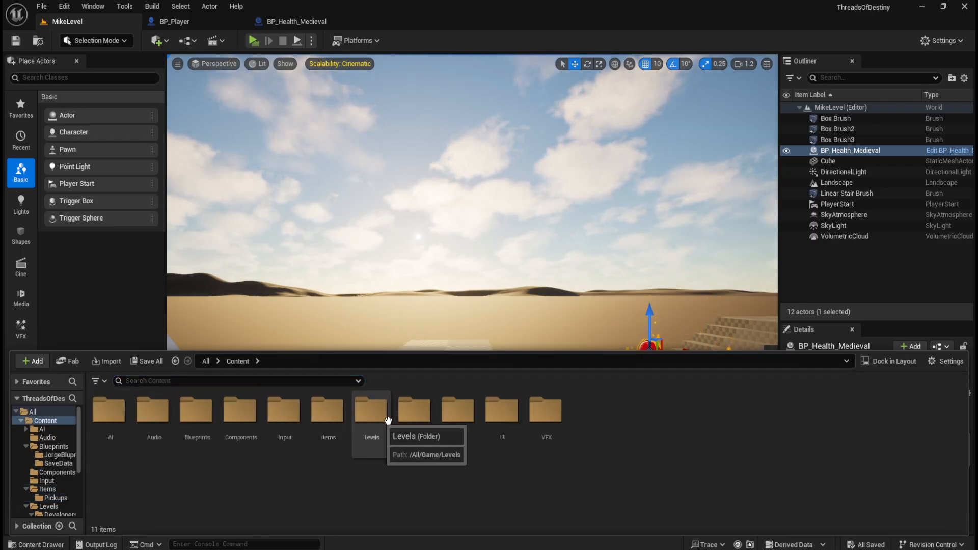
double_click(386, 418)
double_click(113, 423)
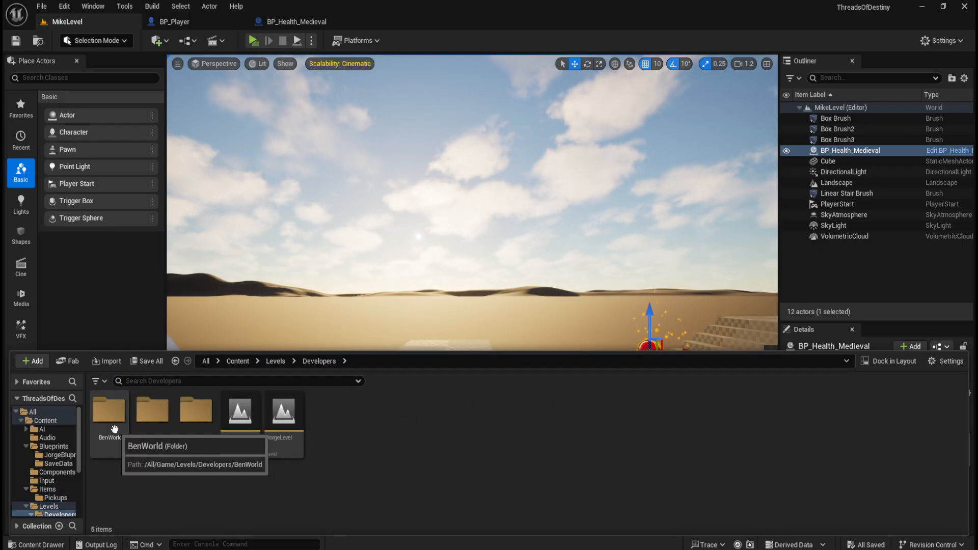
double_click(112, 423)
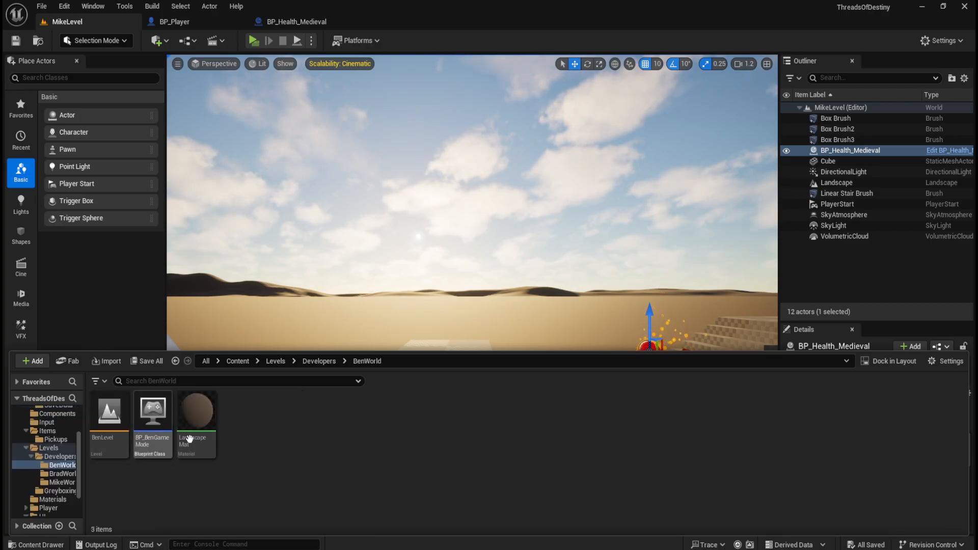
left_click(319, 361)
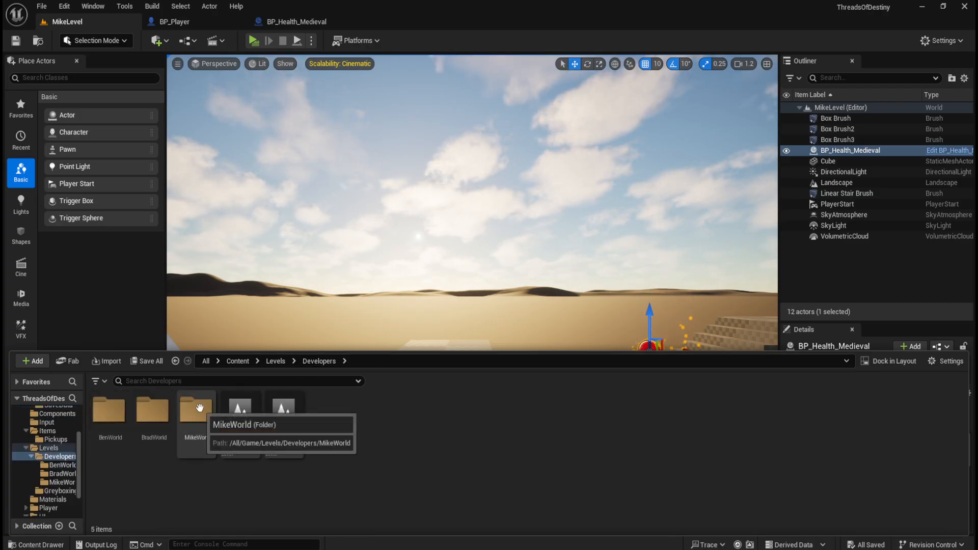
double_click(200, 408)
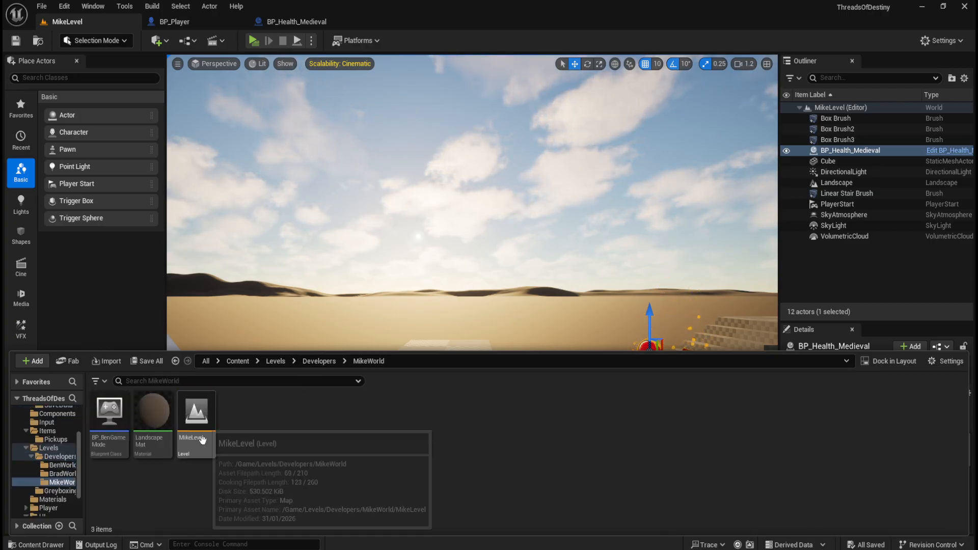
left_click(319, 361)
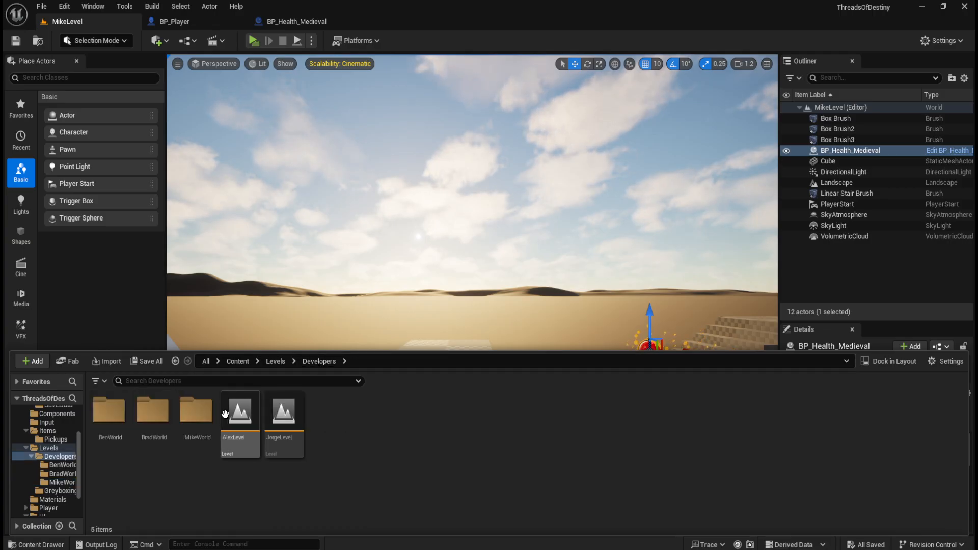
double_click(197, 410)
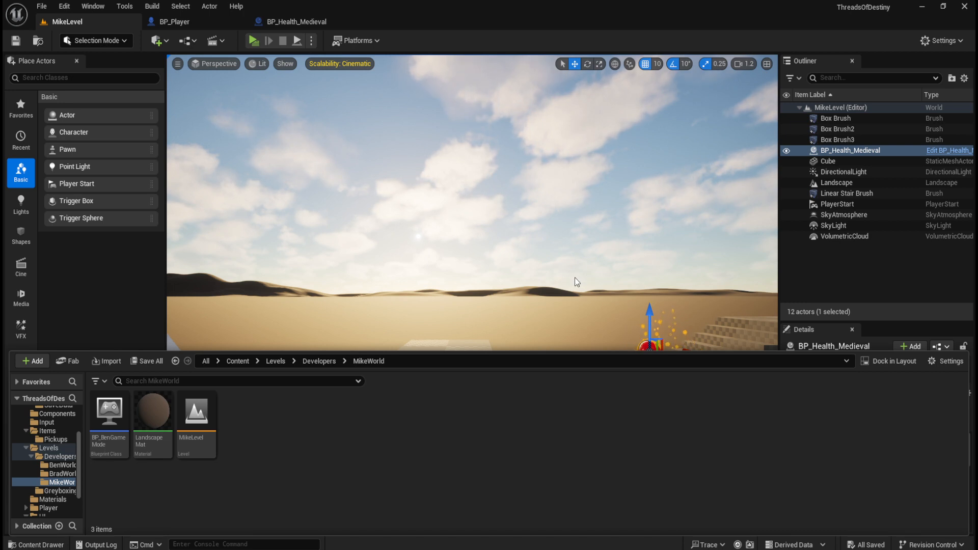
View the BP_Health_Medieval orb in its viewport, close that blueprint and return to MikeLevel
left_click(295, 21)
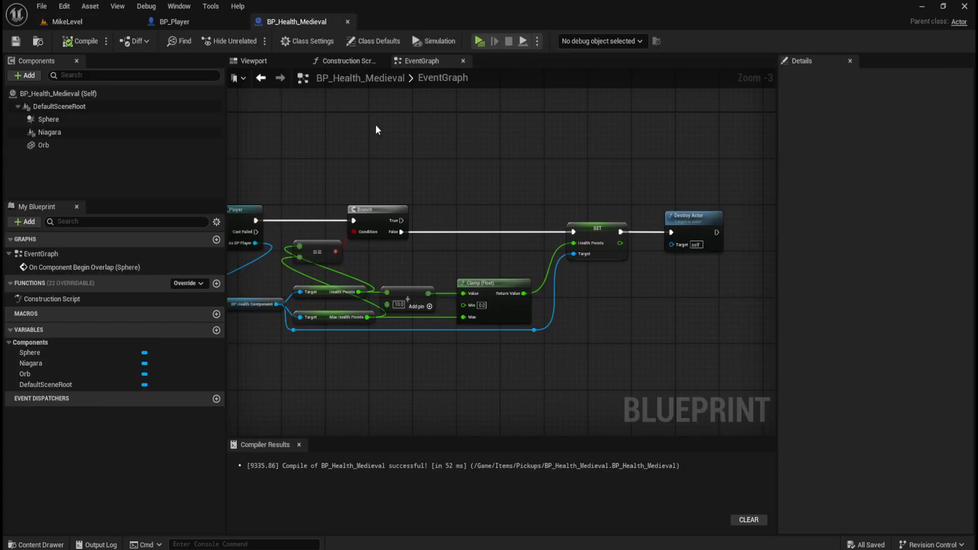
left_click(253, 60)
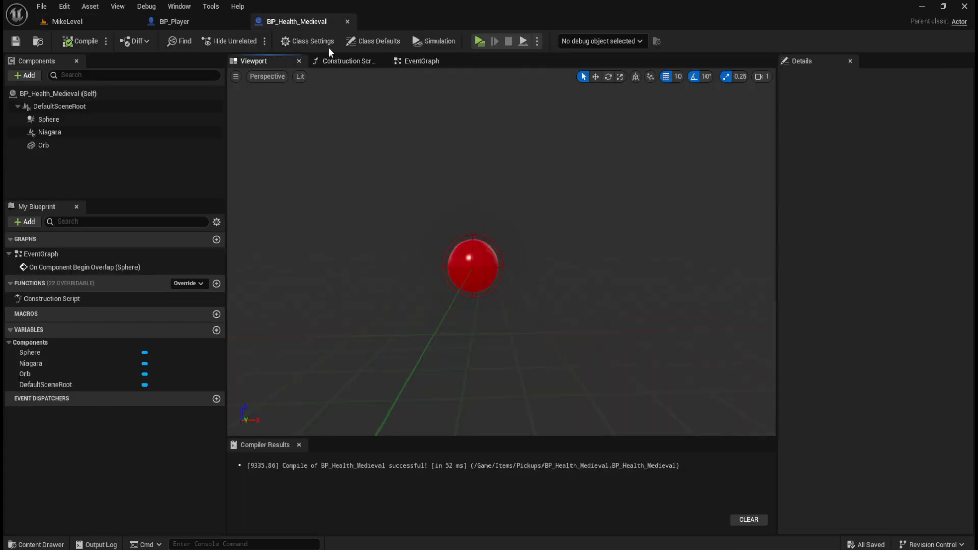
left_click(348, 22)
left_click(92, 22)
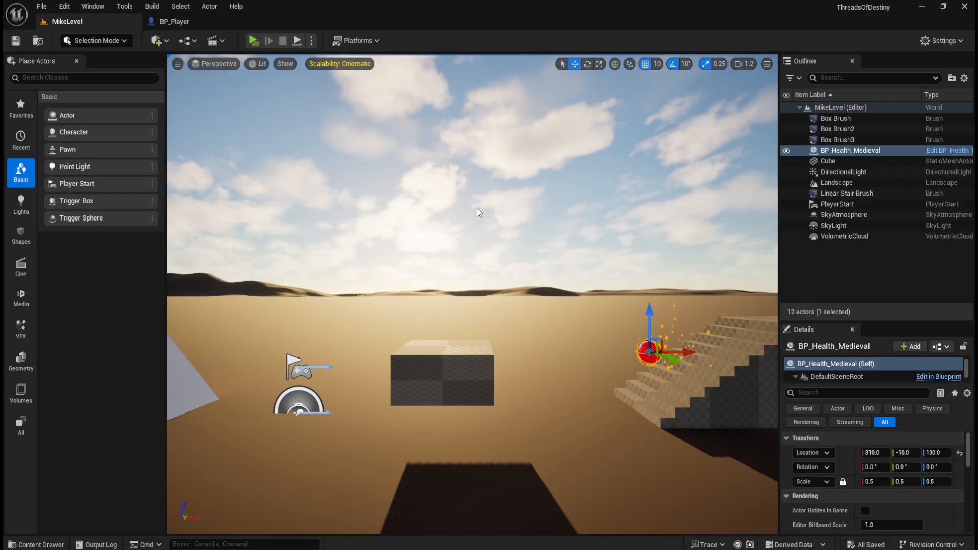
Save MikeLevel
right_click_drag(477, 207, 408, 225)
key("d")
key("a")
key("ctrl+s")
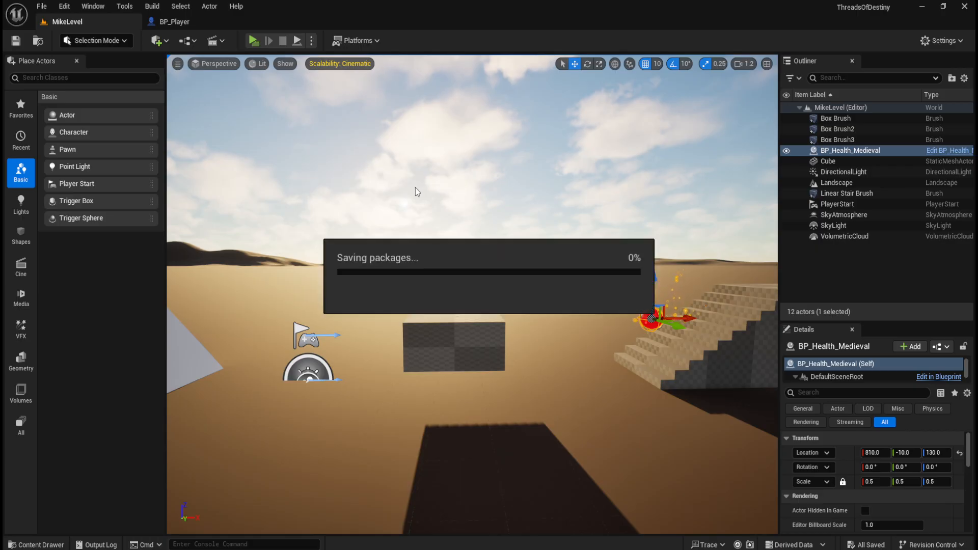
Switch to BP_Player and look through the Levels, UI and Menus content folders for a place for HUD assets
left_click(185, 20)
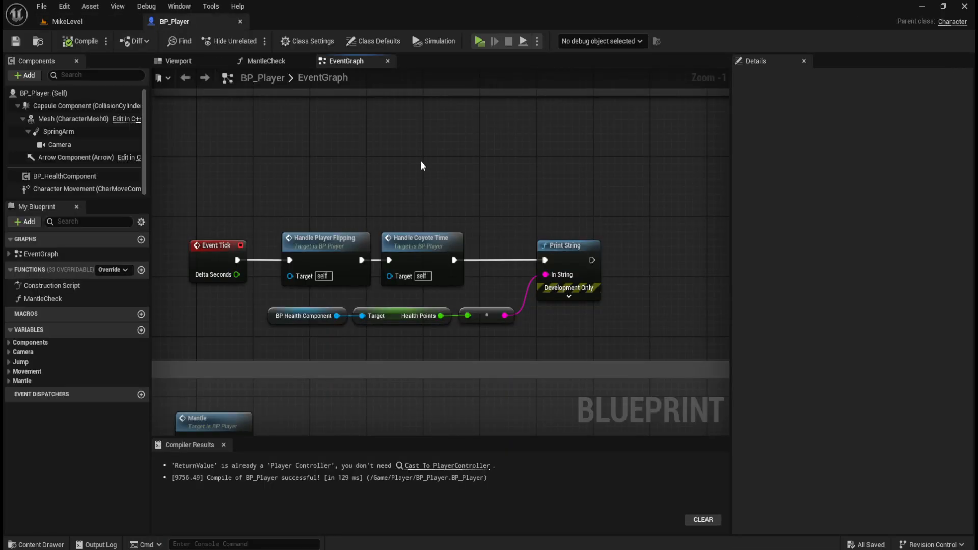
key("ctrl+space")
left_click(275, 361)
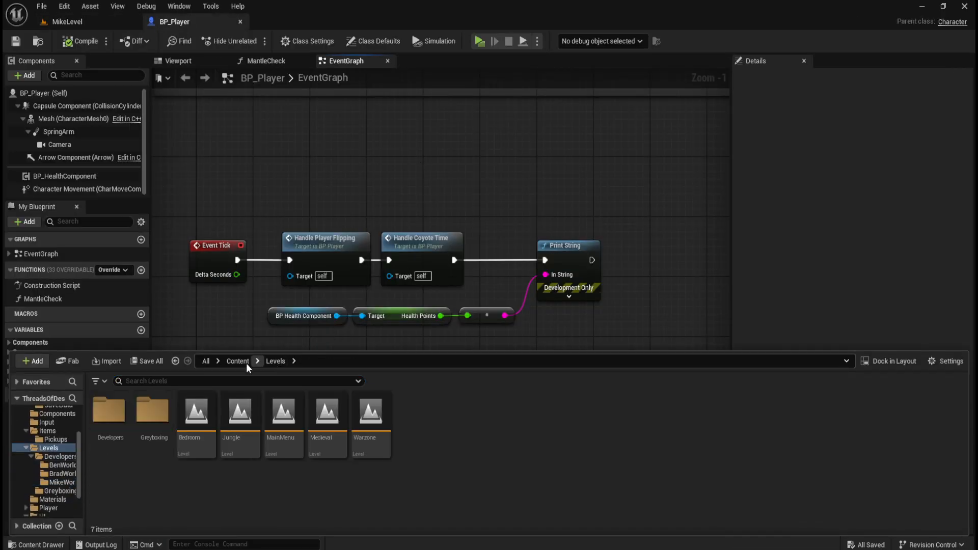
left_click(238, 361)
double_click(504, 423)
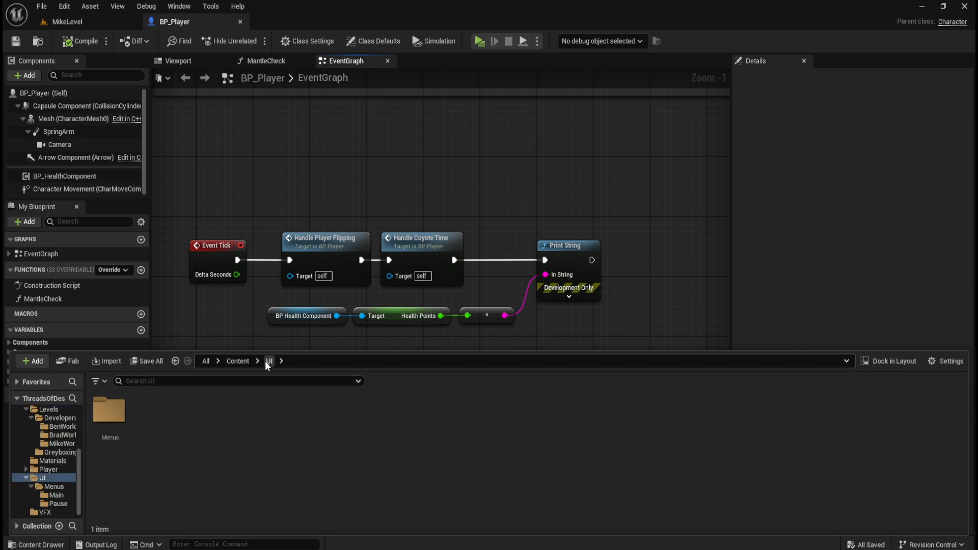
left_click(240, 361)
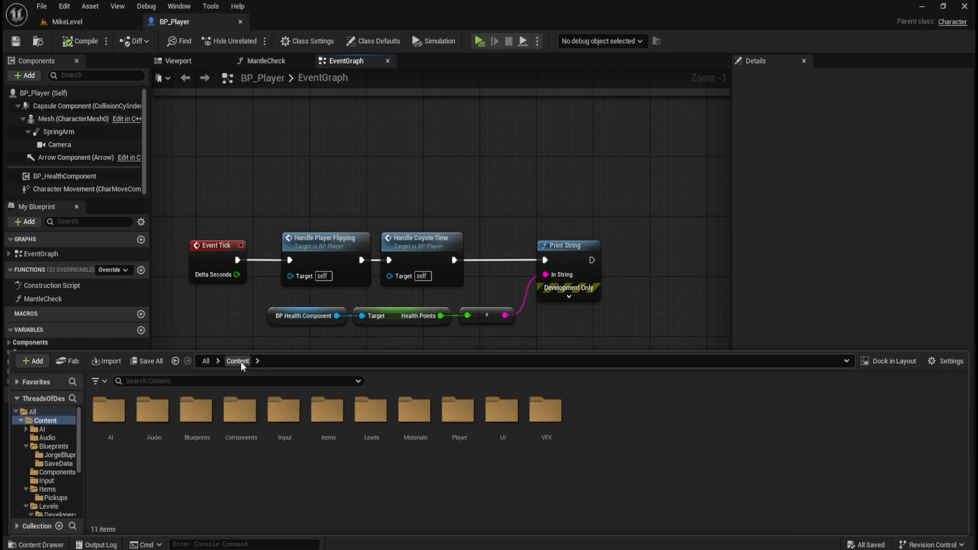
double_click(503, 412)
double_click(109, 410)
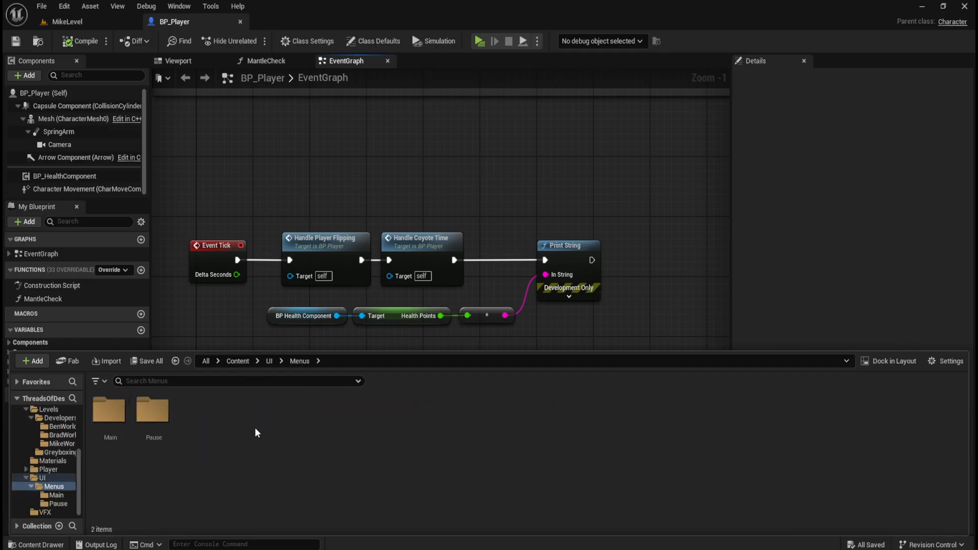
left_click(270, 362)
left_click(237, 360)
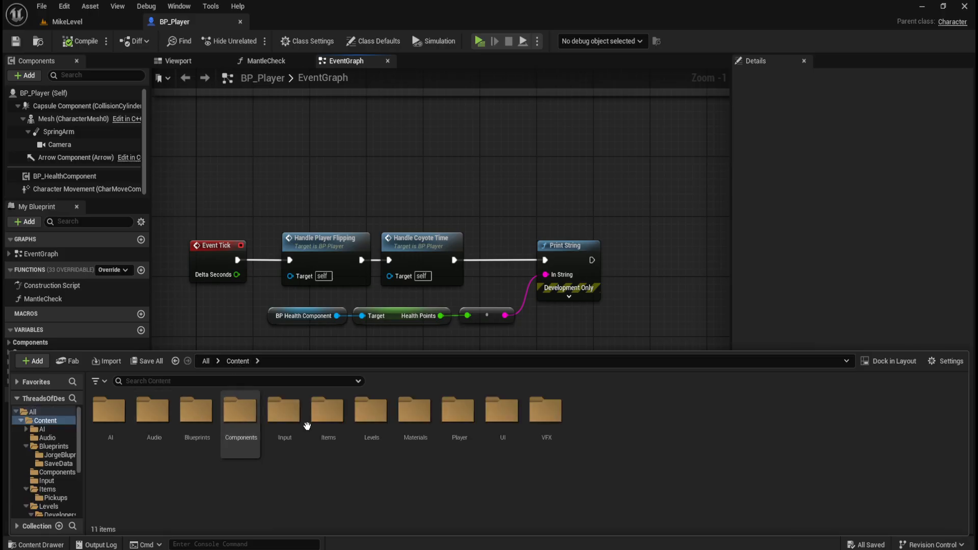
Create a new folder named HUD inside Content/UI
double_click(509, 419)
right_click(312, 454)
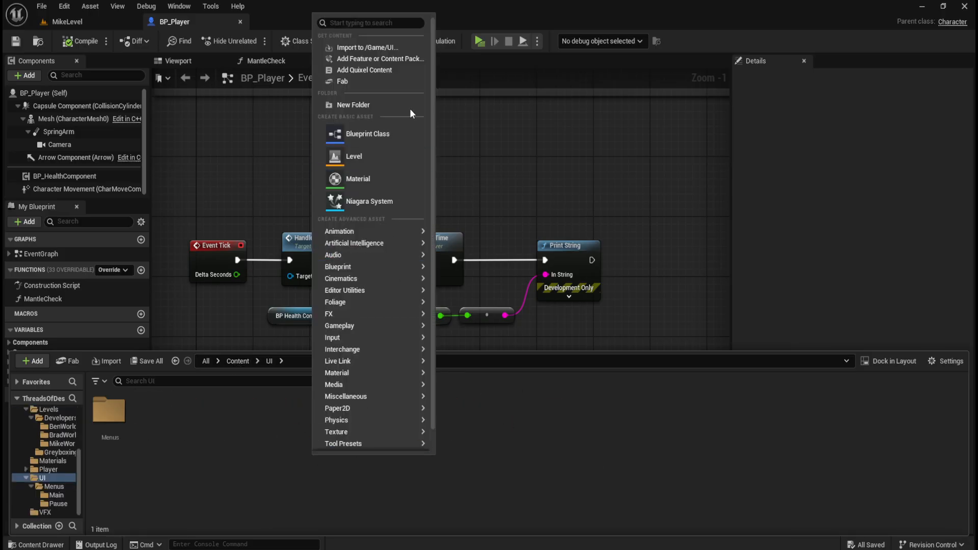
left_click(395, 105)
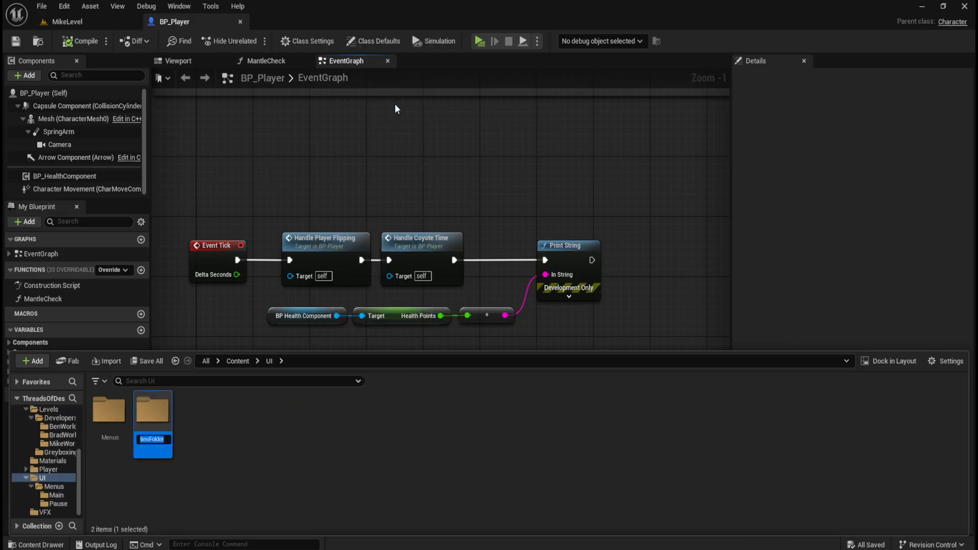
type("HUD")
key("Return")
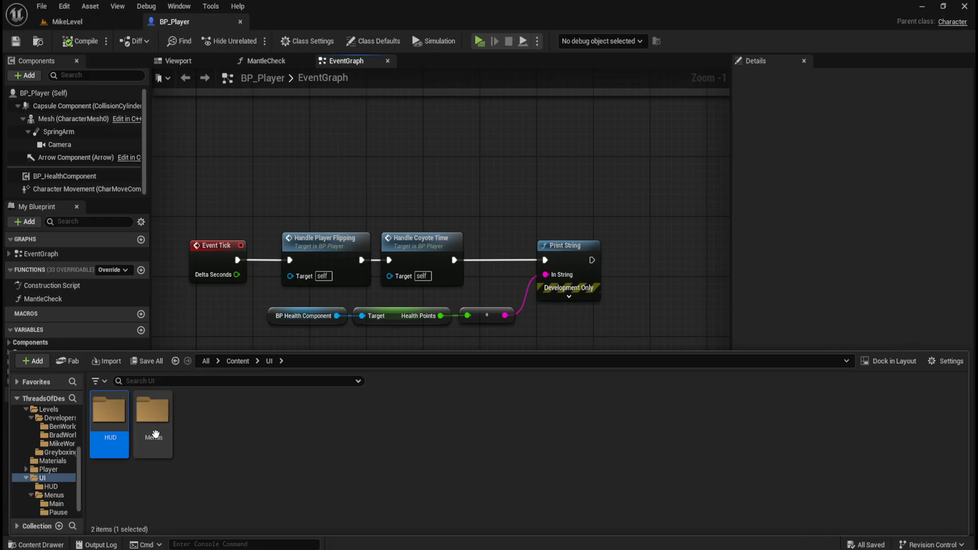
Check the contents of the Main and Pause folders under UI/Menus and return to the UI folder
double_click(152, 413)
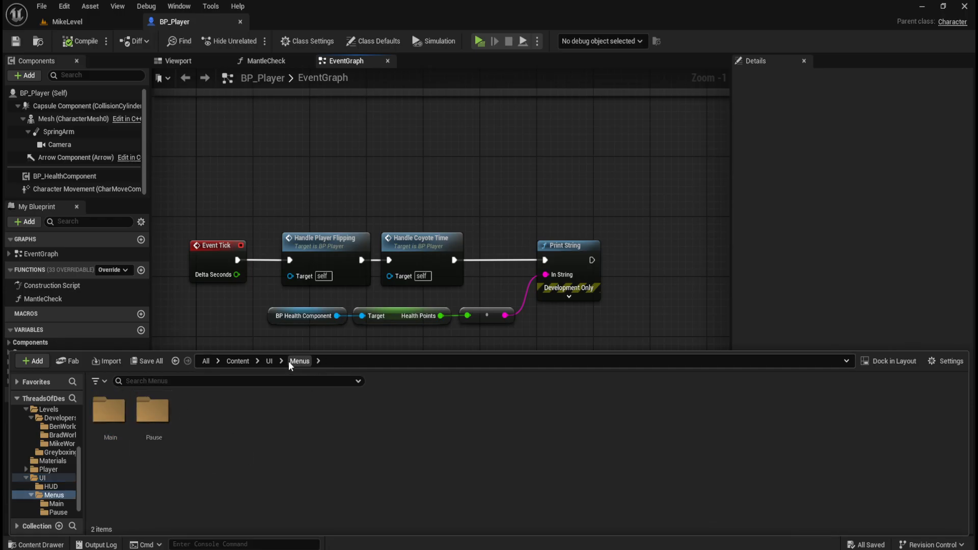
double_click(111, 415)
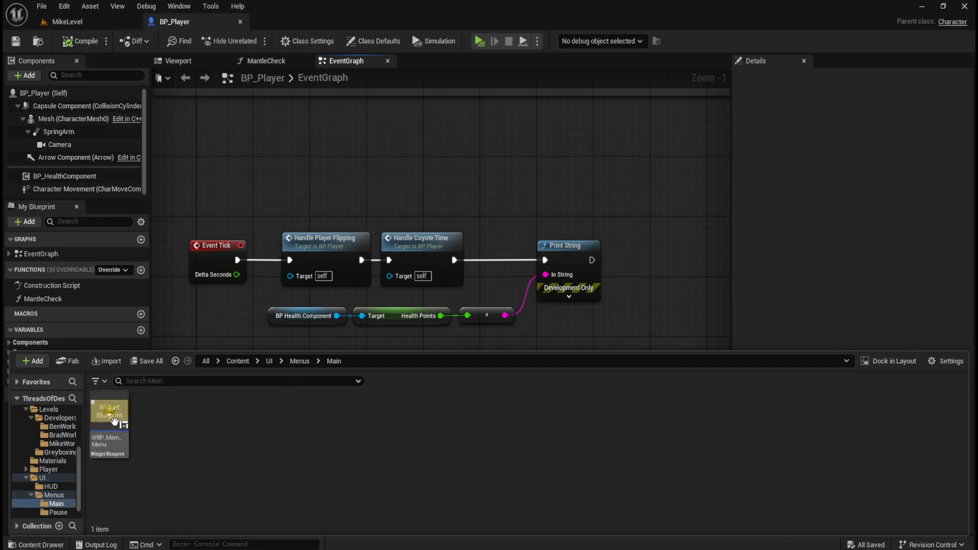
left_click(300, 360)
double_click(153, 416)
left_click(299, 360)
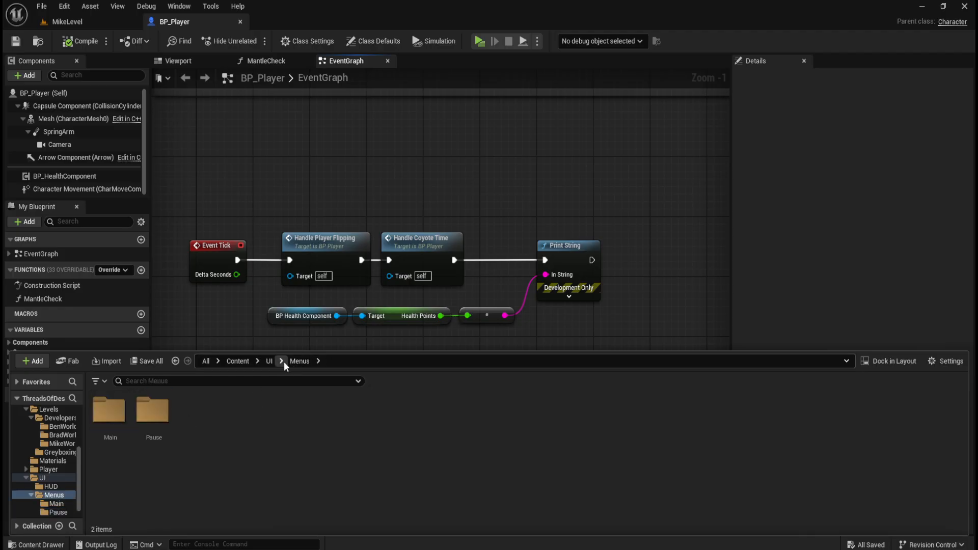
left_click(268, 362)
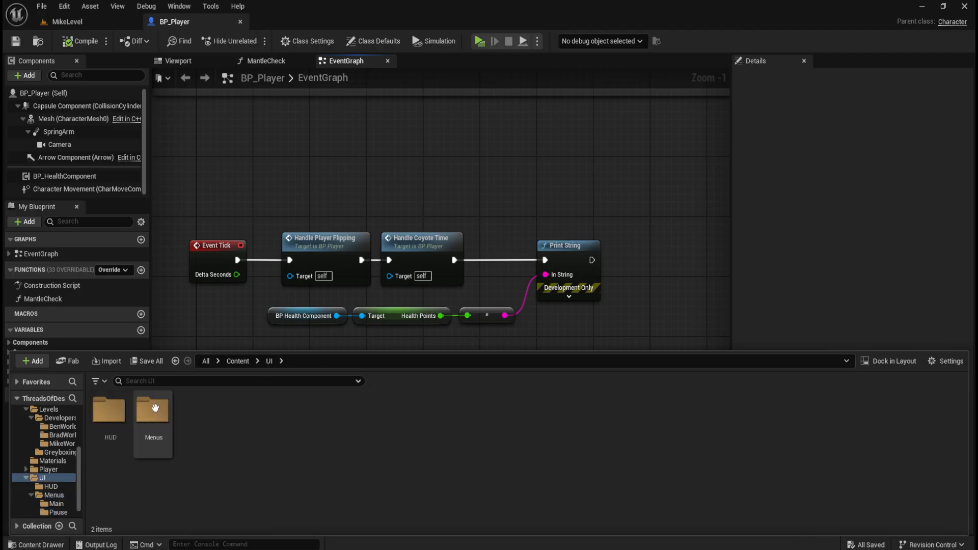
Create a Widget Blueprint with User Widget as parent class in the HUD folder and name it WBP_Player_Hud
double_click(107, 410)
right_click(184, 437)
mouse_move(195, 441)
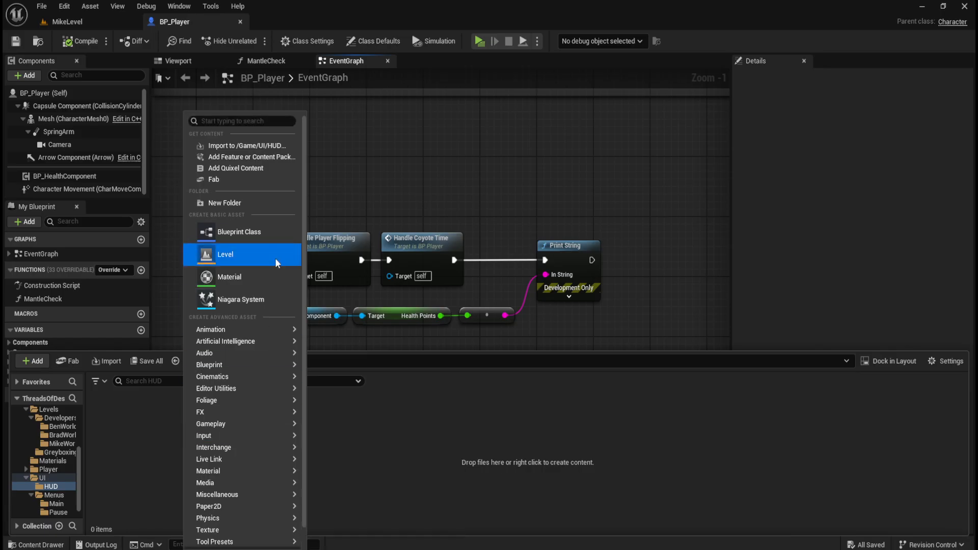
scroll(244, 482, "down", 1)
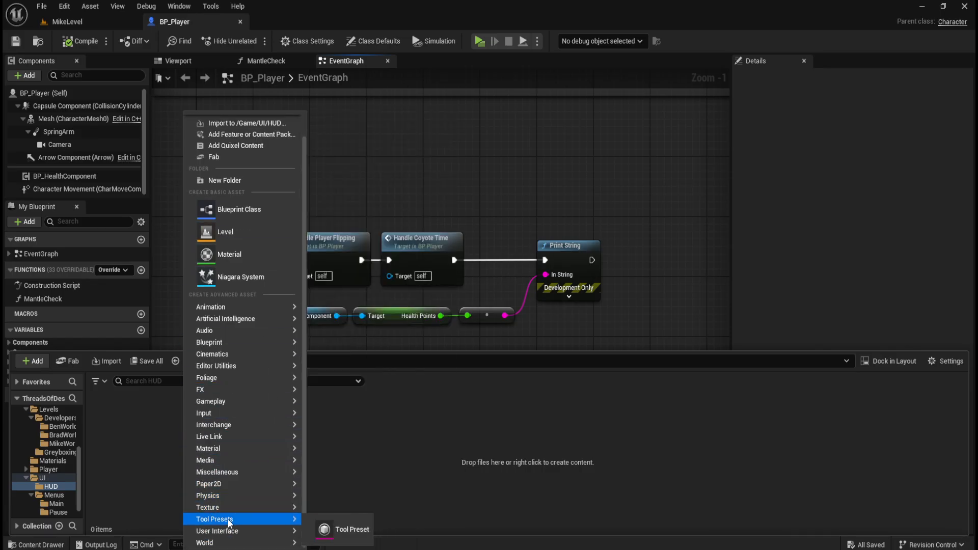
mouse_move(232, 531)
left_click(377, 518)
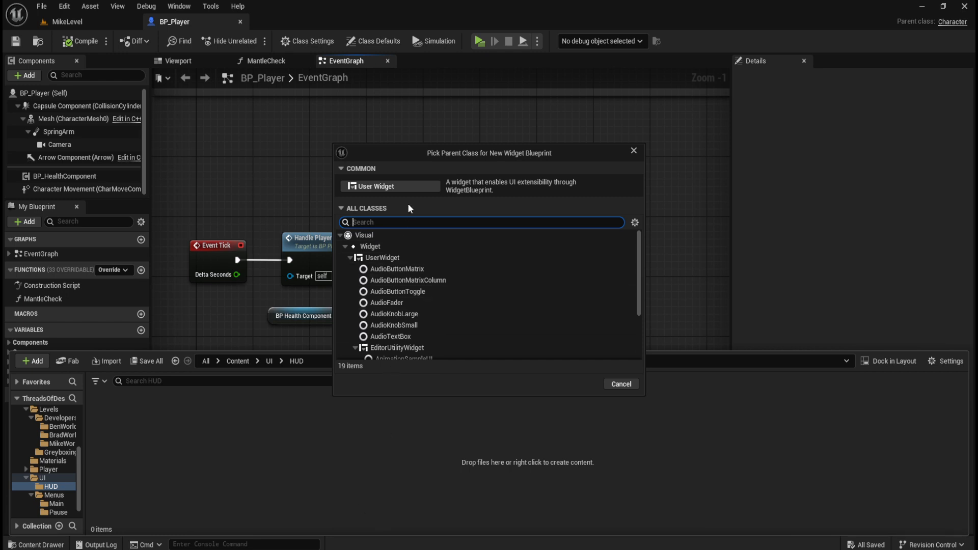
left_click(417, 187)
type("WBP_")
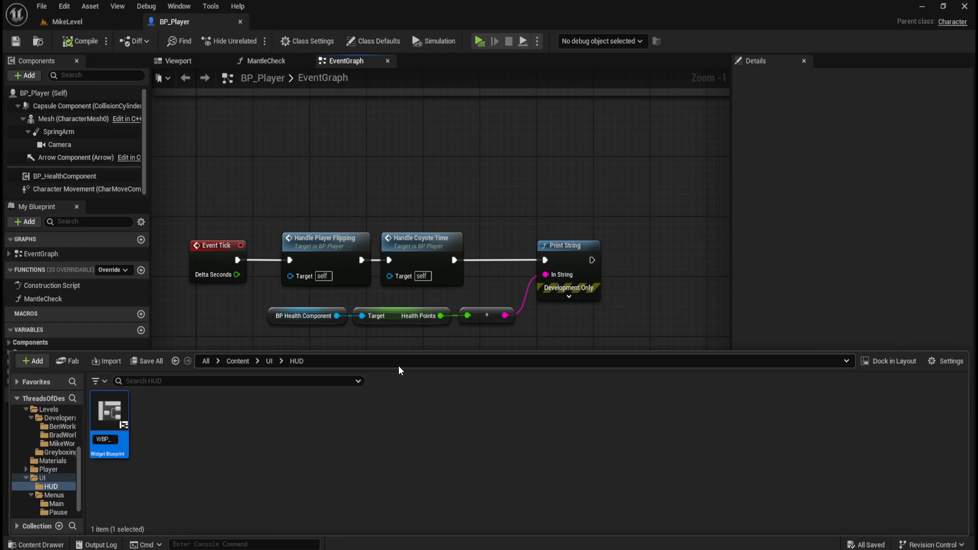
type("Player_Hud")
key("Return")
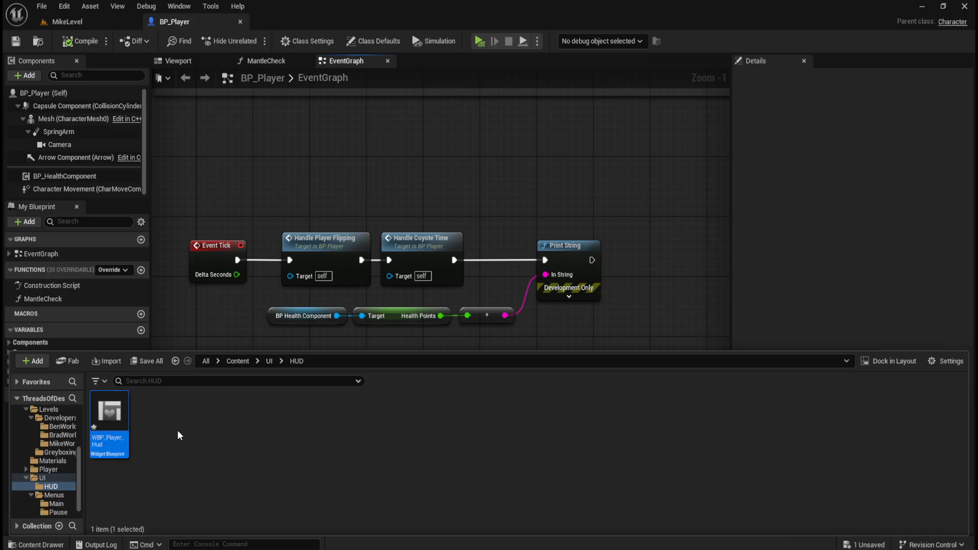
Rename the new widget blueprint in the HUD folder to WBP_HUD
key("F2")
key("ctrl+a")
key("End")
key("shift+Left")
key("shift+Left")
key("shift+Left")
key("shift+Left")
key("shift+Left")
key("shift+Left")
key("shift+Left")
key("shift+Left")
key("shift+Left")
key("shift+Right")
key("shift+Right")
key("shift+Right")
key("shift+Right")
key("shift+Right")
key("shift+Right")
key("shift+Left")
key("shift+Left")
key("shift+Left")
key("shift+Left")
key("shift+Left")
key("shift+Left")
key("shift+Left")
key("shift+Left")
key("shift+Right")
type("HUD")
key("Return")
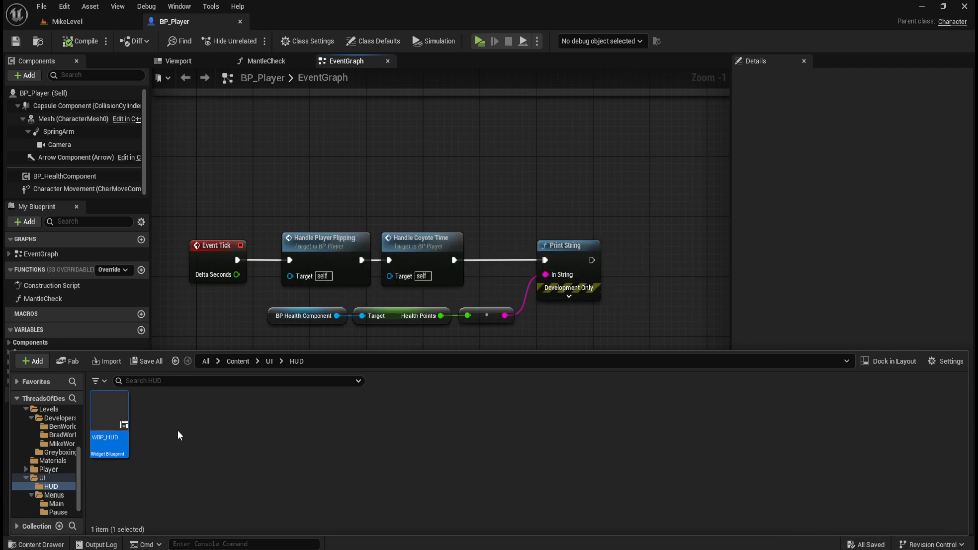
Open the WBP_HUD widget and add a Canvas Panel as its root element
double_click(123, 411)
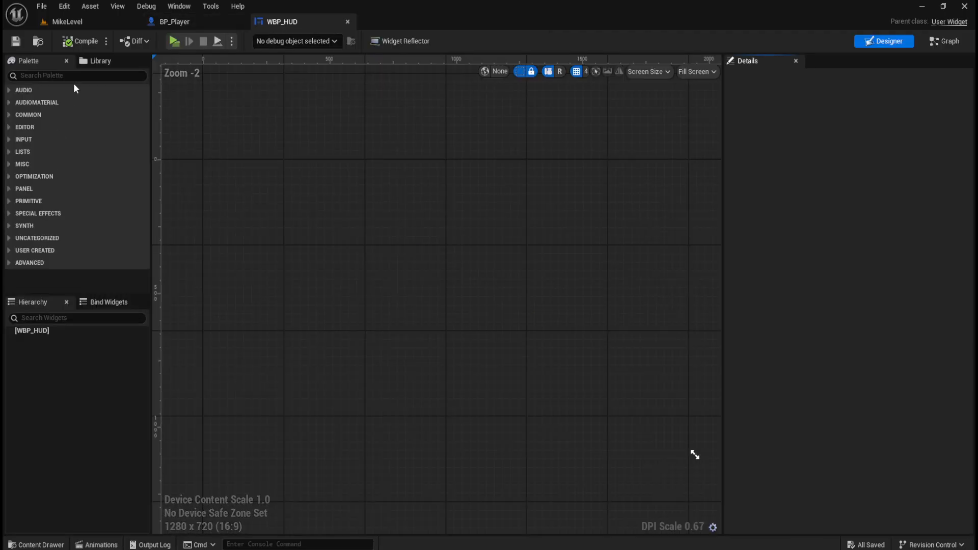
left_click(87, 74)
type("canvas")
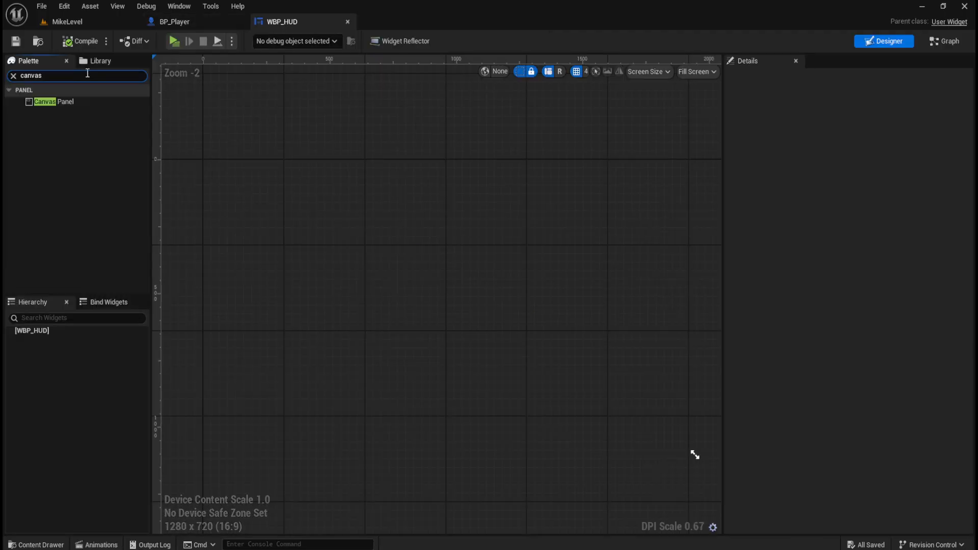
left_click(99, 100)
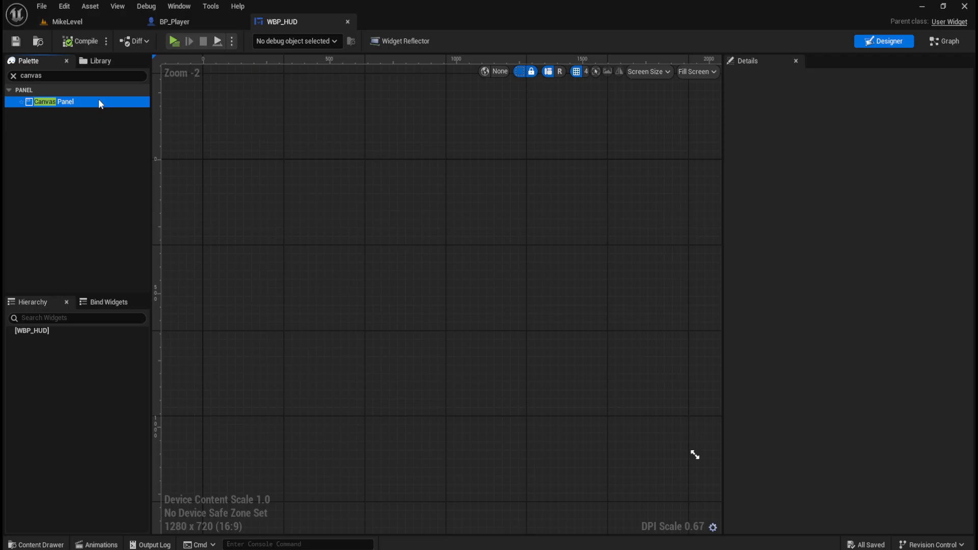
left_click_drag(61, 98, 59, 334)
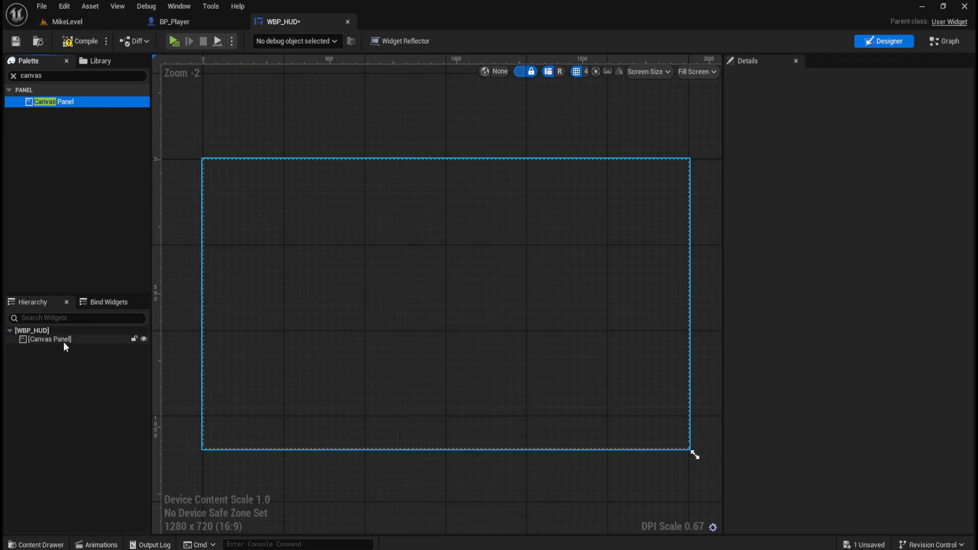
Change the designer preview size to Custom with a width of 1920 and a height of 1080
left_click(697, 71)
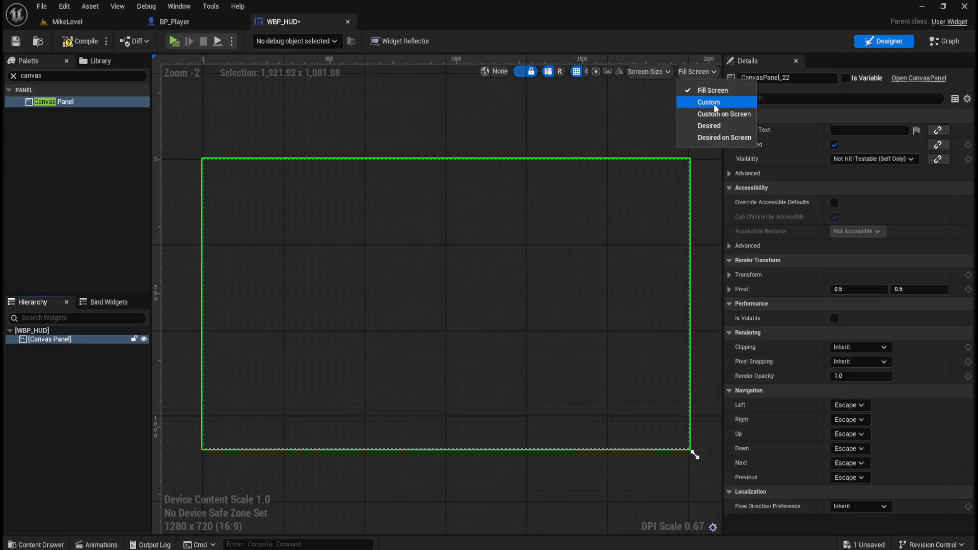
left_click(720, 104)
left_click(652, 71)
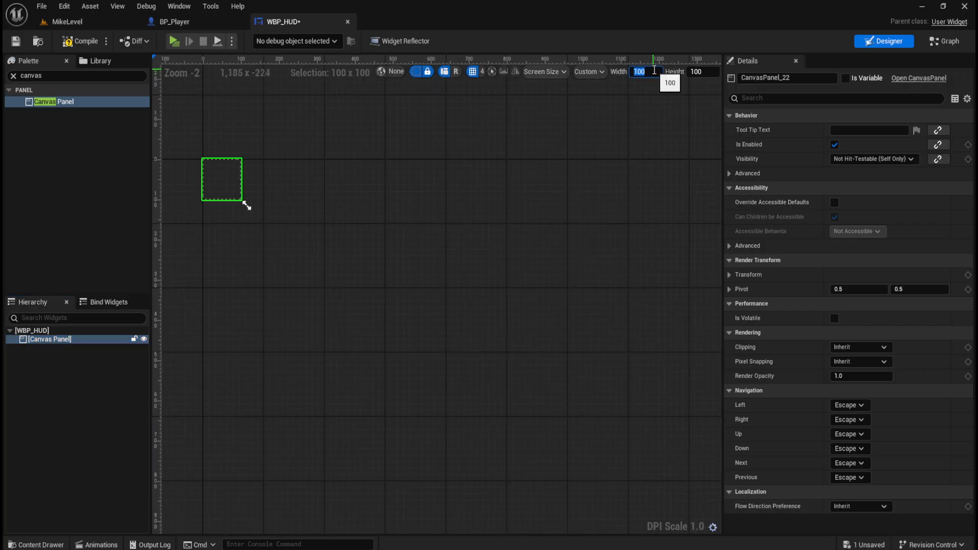
type("1920")
key("Tab")
type("1080")
key("Return")
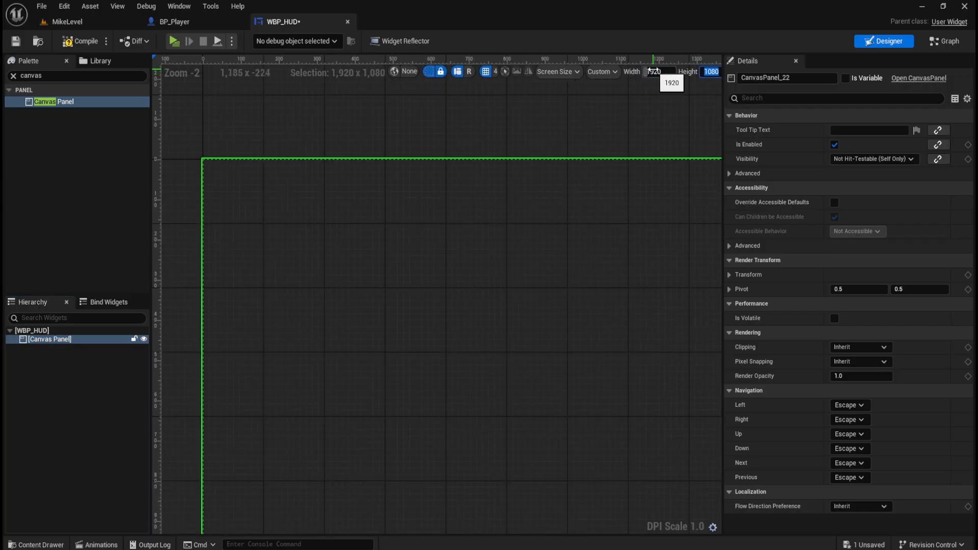
Save and compile the WBP_HUD widget
scroll(317, 212, "down", 5)
scroll(375, 257, "up", 3)
key("ctrl+s")
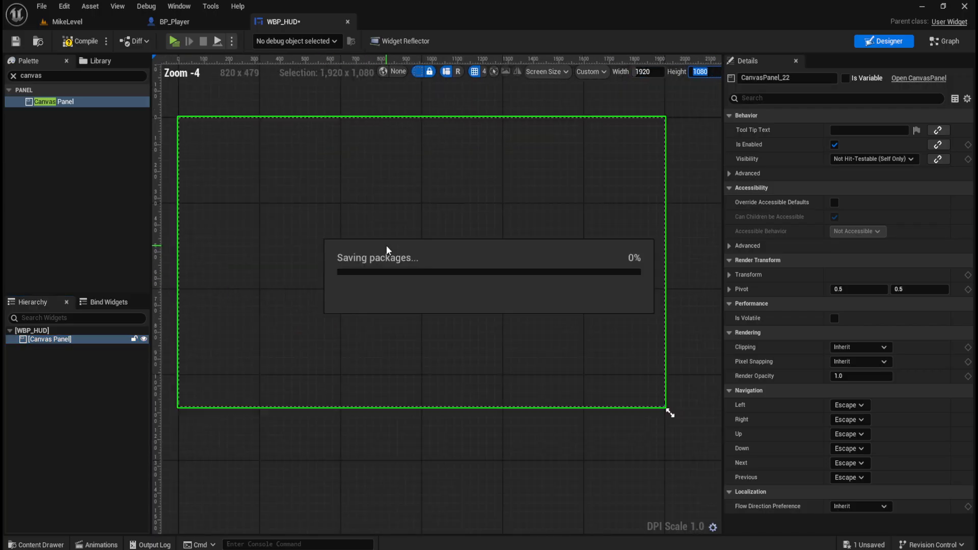
left_click(80, 40)
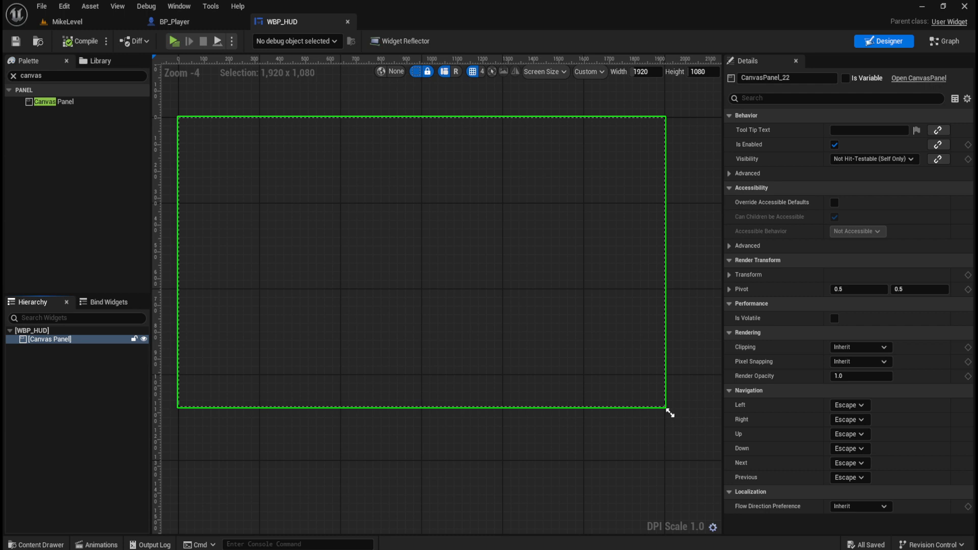
left_click(73, 77)
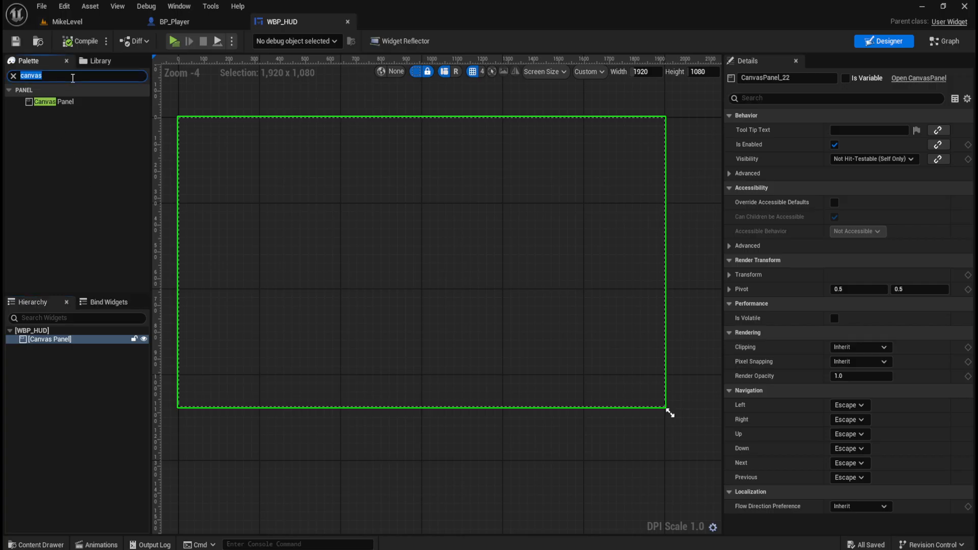
type("health")
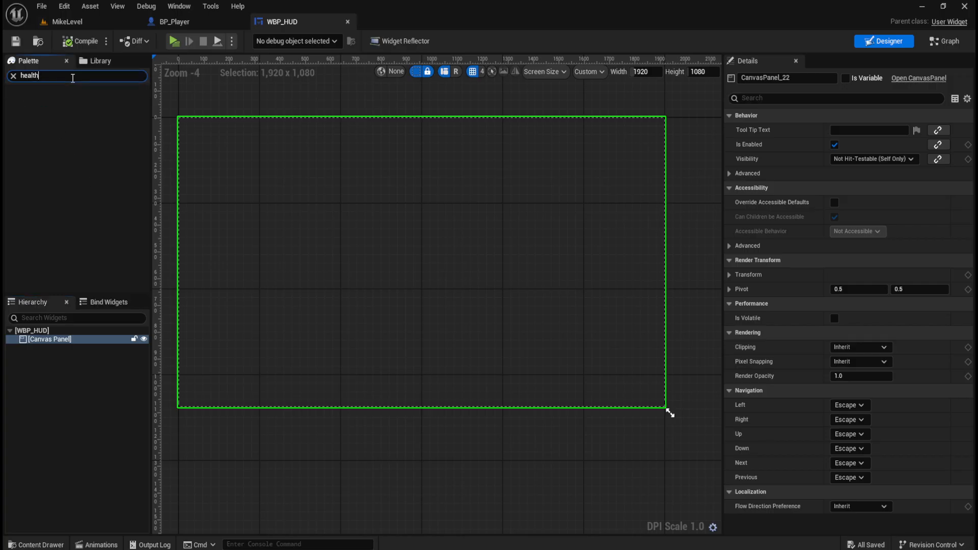
key("ctrl+a")
key("BackSpace")
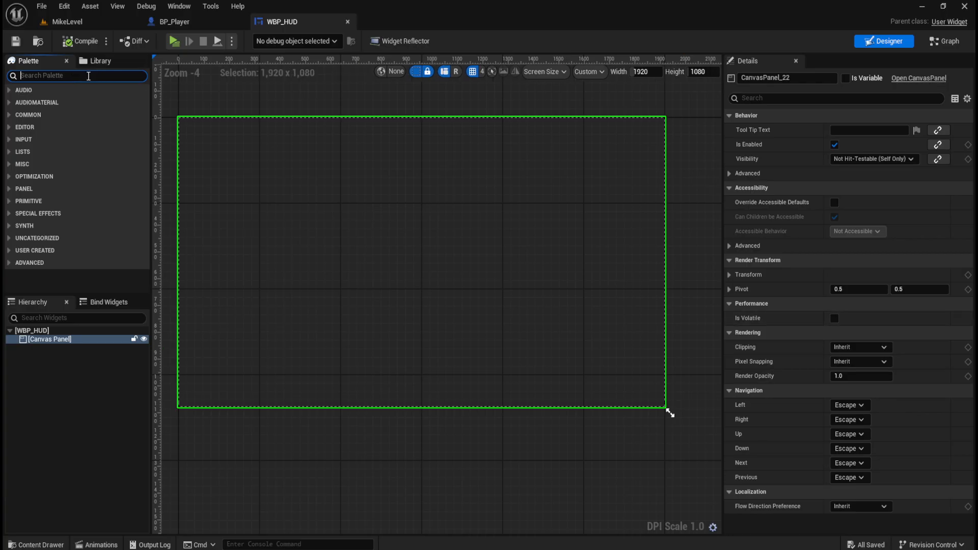
Add a Progress Bar inside the Canvas Panel and name it HPbar
type("progres")
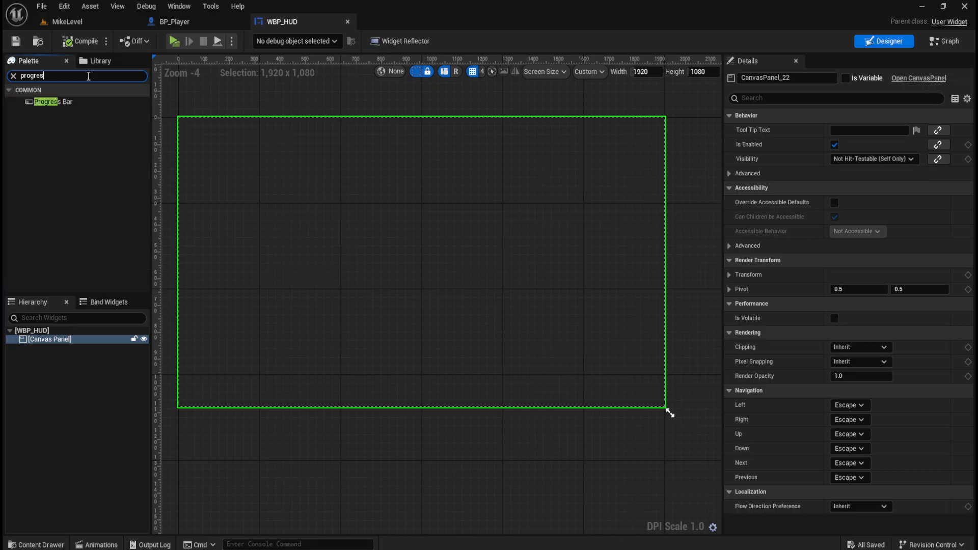
left_click_drag(66, 101, 57, 347)
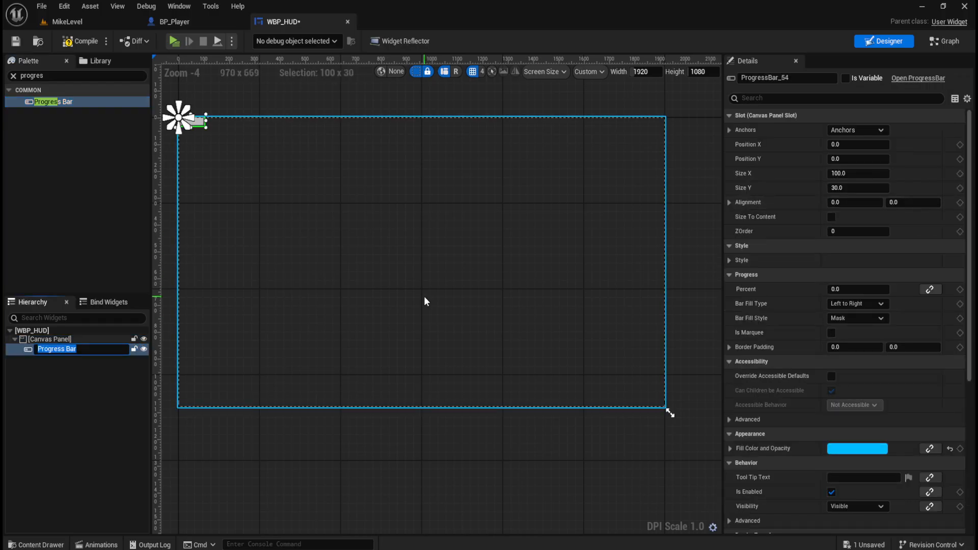
type("HPbar")
key("Return")
Anchor the HPbar to the top-left corner of the canvas
scroll(174, 160, "up", 3)
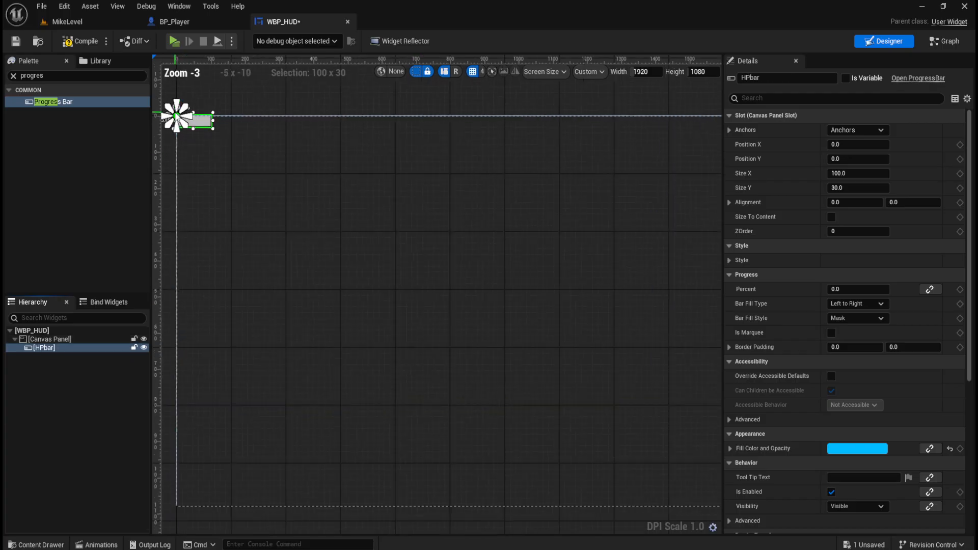
scroll(345, 137, "down", 5)
scroll(344, 136, "up", 3)
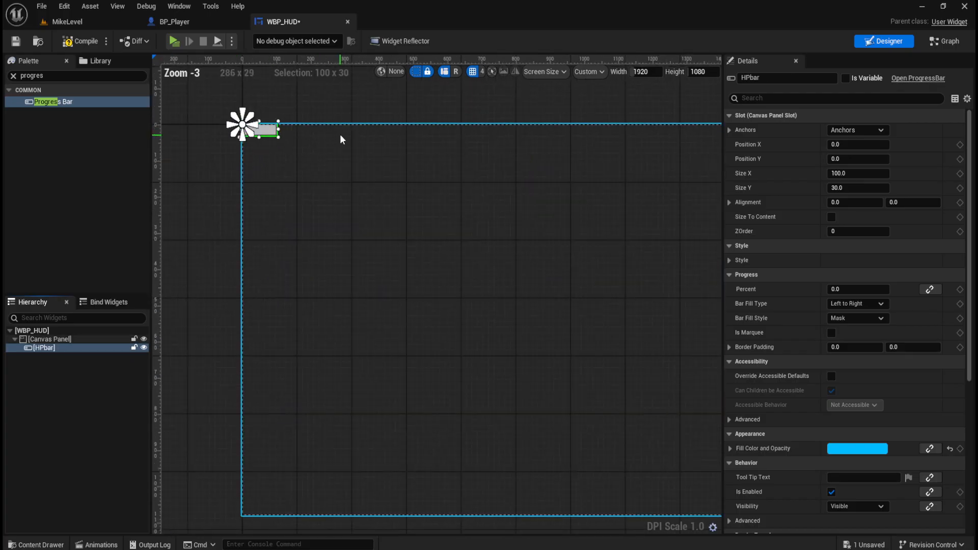
left_click(881, 130)
left_click(847, 163)
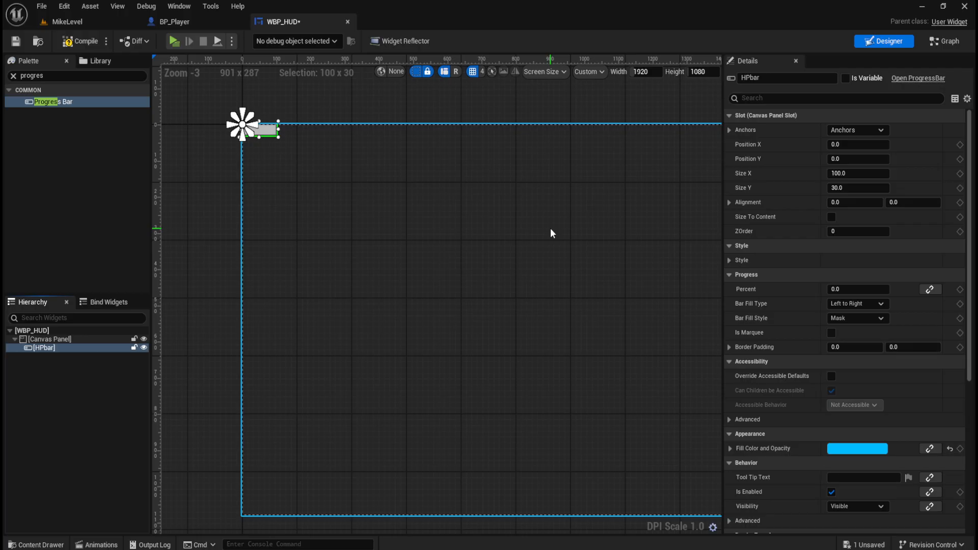
scroll(262, 132, "up", 9)
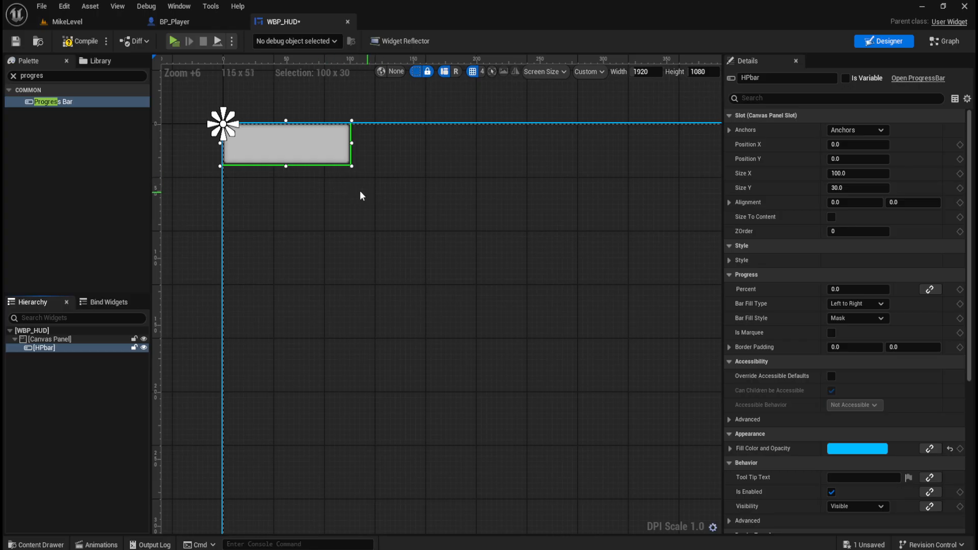
scroll(306, 184, "down", 8)
scroll(257, 164, "down", 4)
scroll(291, 181, "up", 7)
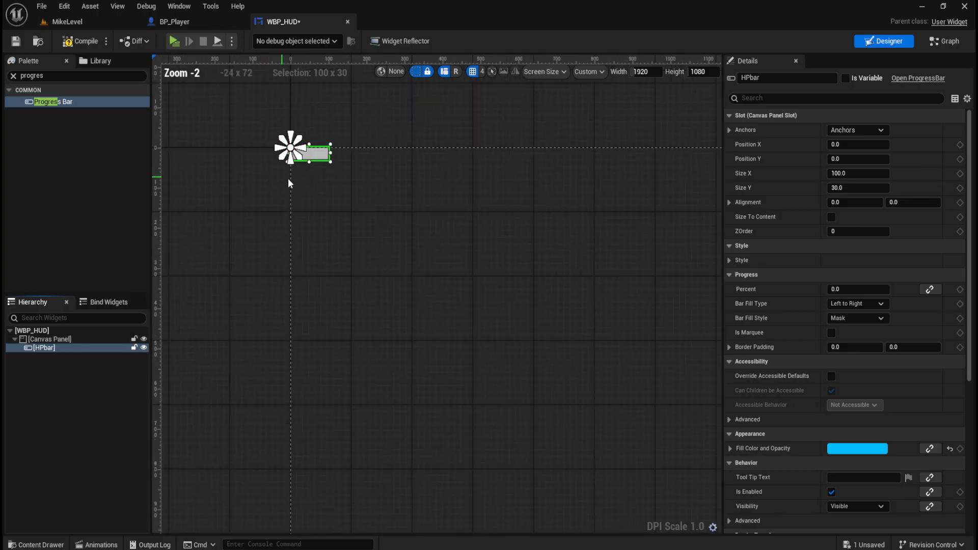
scroll(357, 194, "up", 1)
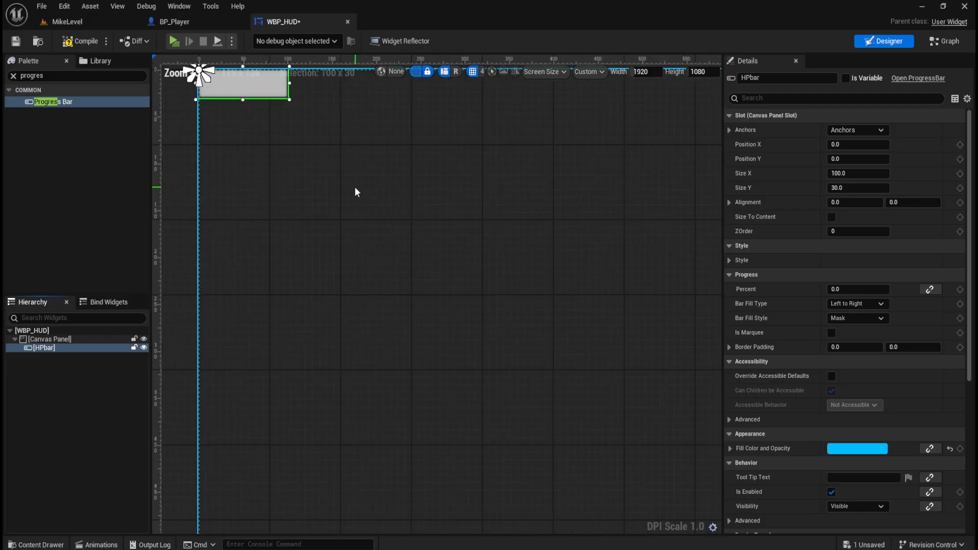
scroll(389, 240, "down", 2)
scroll(363, 233, "down", 6)
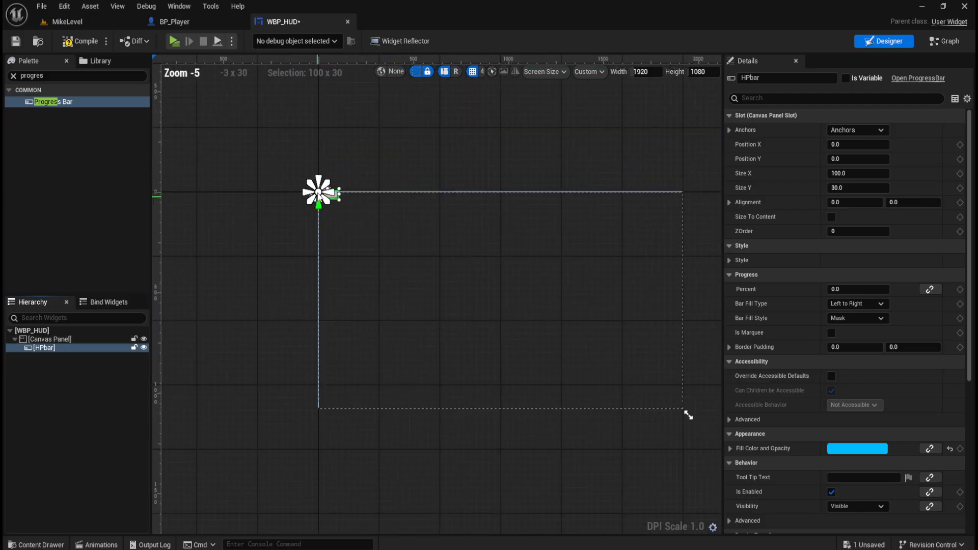
scroll(394, 217, "up", 2)
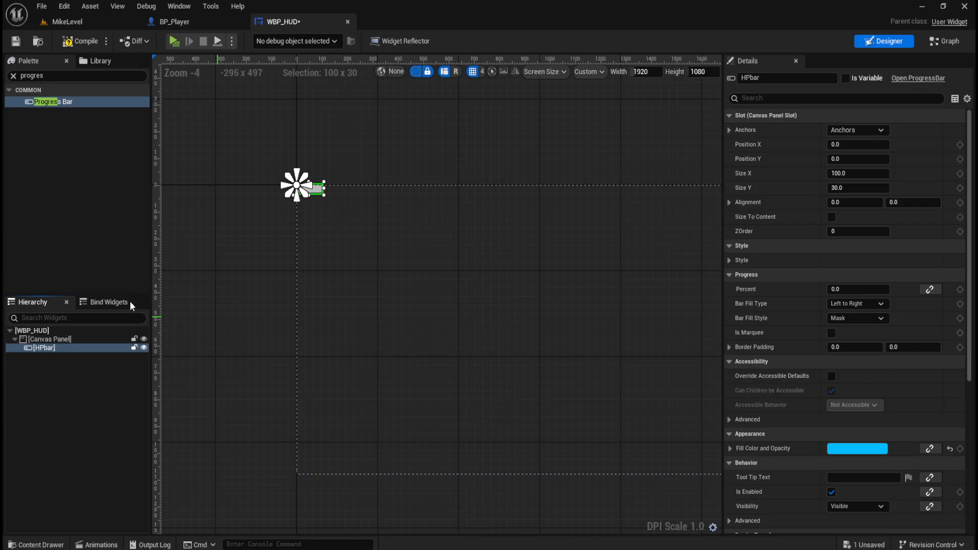
Try out the HPbar's Percent value and return it to 0.0
left_click(46, 348)
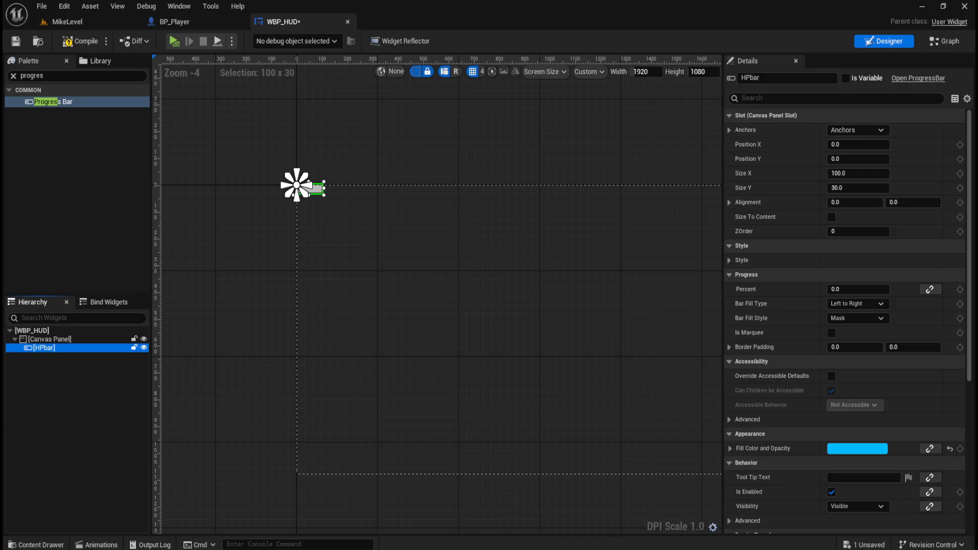
scroll(286, 168, "up", 7)
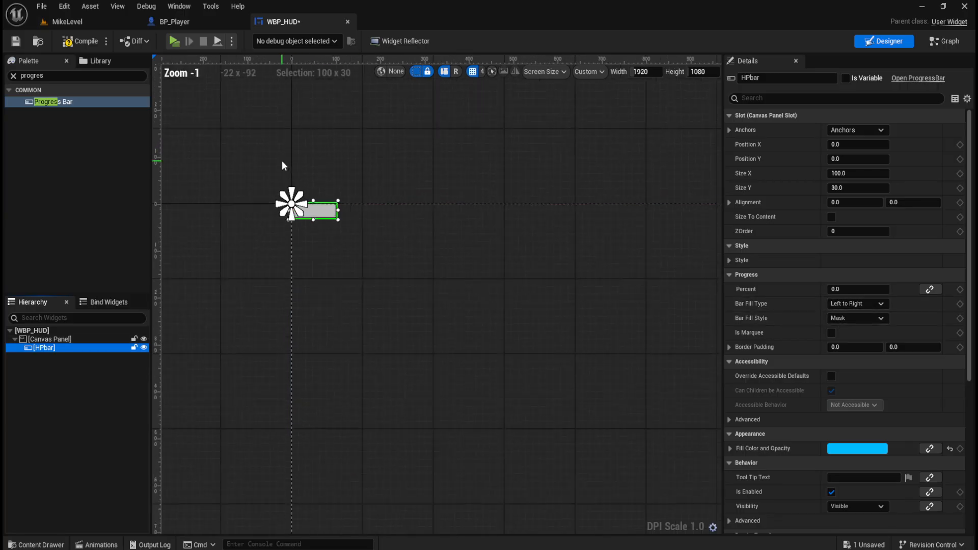
scroll(355, 249, "up", 2)
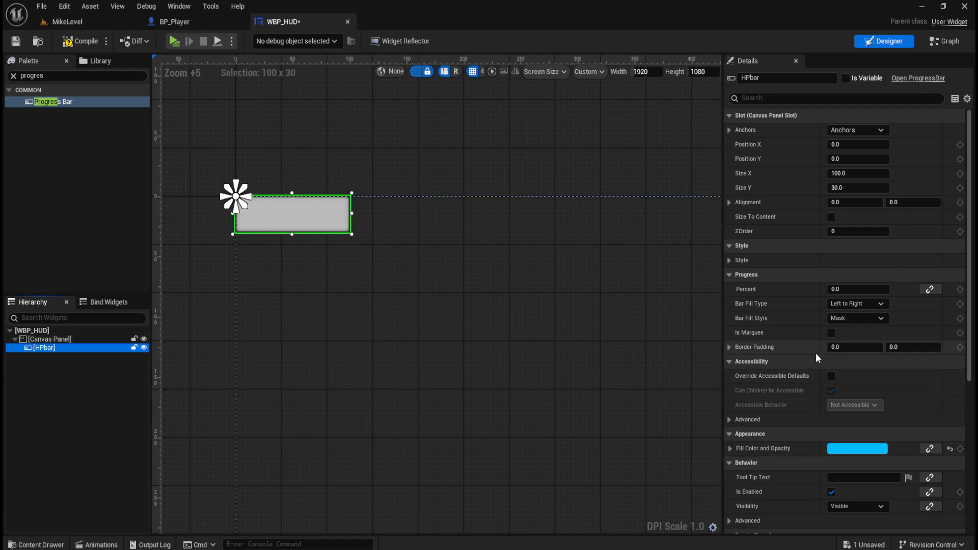
mouse_move(836, 289)
left_mouse_down()
mouse_move(918, 289)
mouse_move(828, 289)
mouse_move(890, 289)
mouse_move(840, 289)
left_mouse_up()
mouse_move(859, 289)
left_mouse_down()
mouse_move(889, 289)
mouse_move(858, 289)
left_mouse_up()
Set the HPbar's fill color to red (hex sRGB FF003CFF) and its Percent to 1.0
left_click(873, 451)
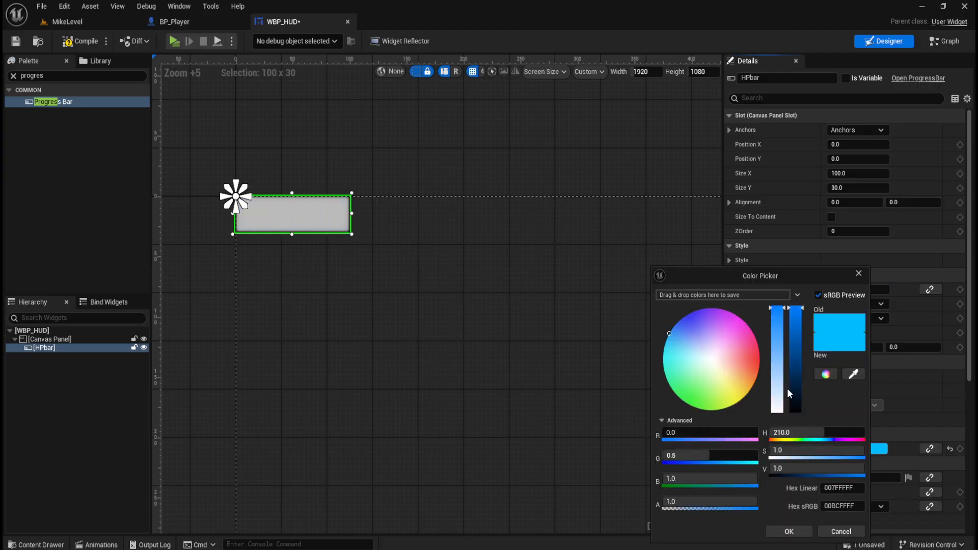
left_click_drag(748, 358, 785, 355)
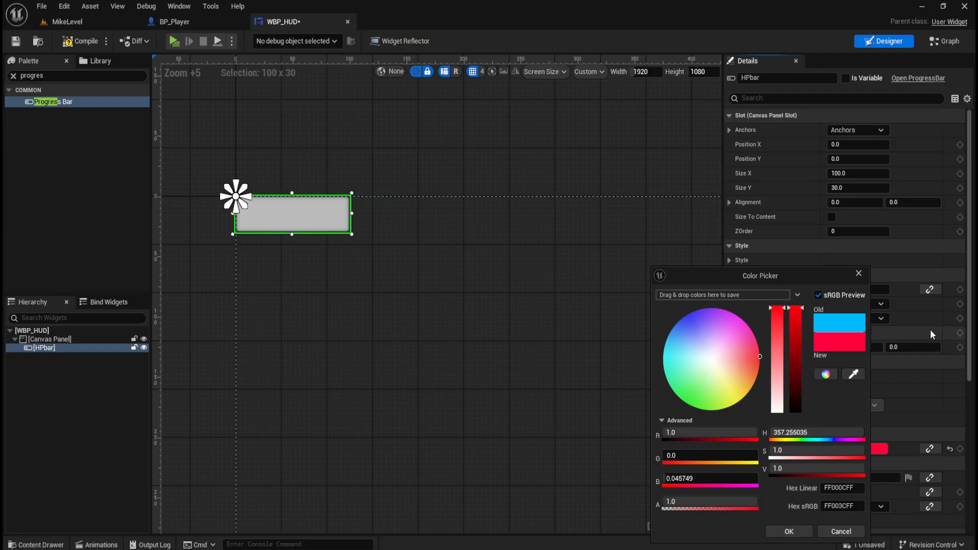
left_click(856, 272)
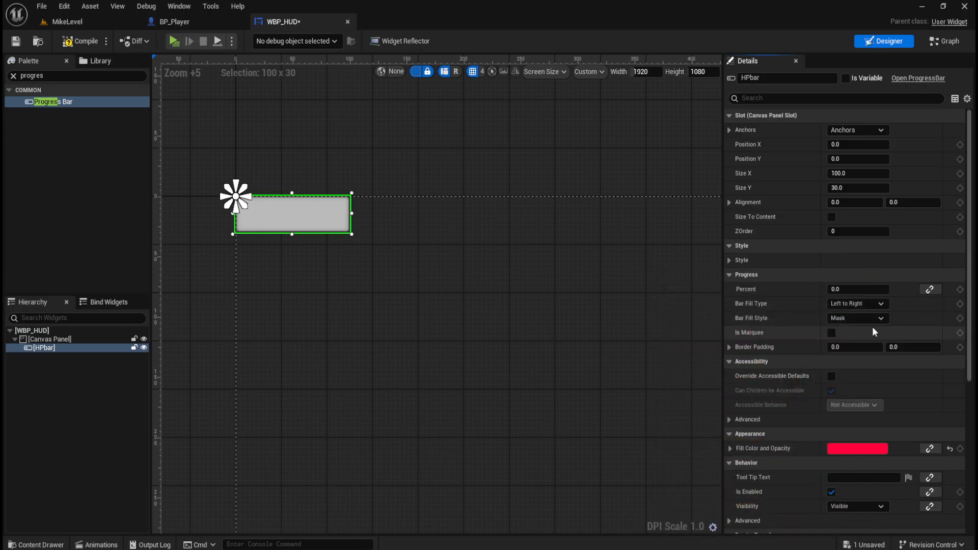
left_click_drag(846, 289, 889, 289)
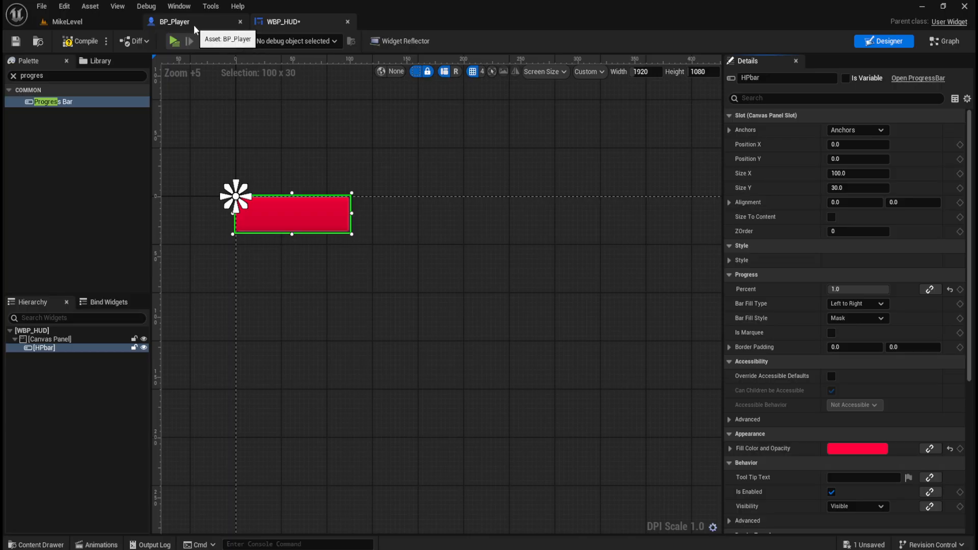
Inspect the Base Color values of the M_HealthOrb material in Content/Materials and return to the WBP_HUD widget
left_click(178, 23)
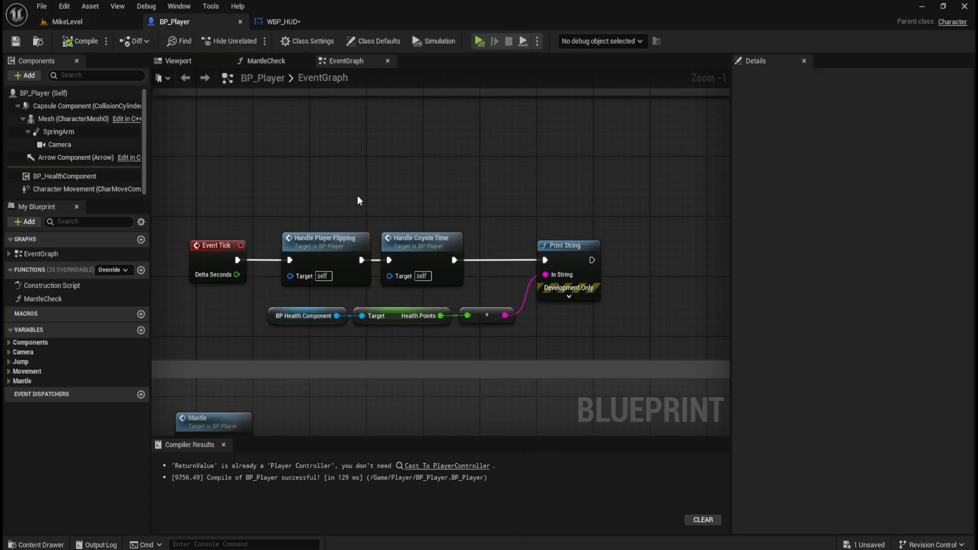
key("ctrl+space")
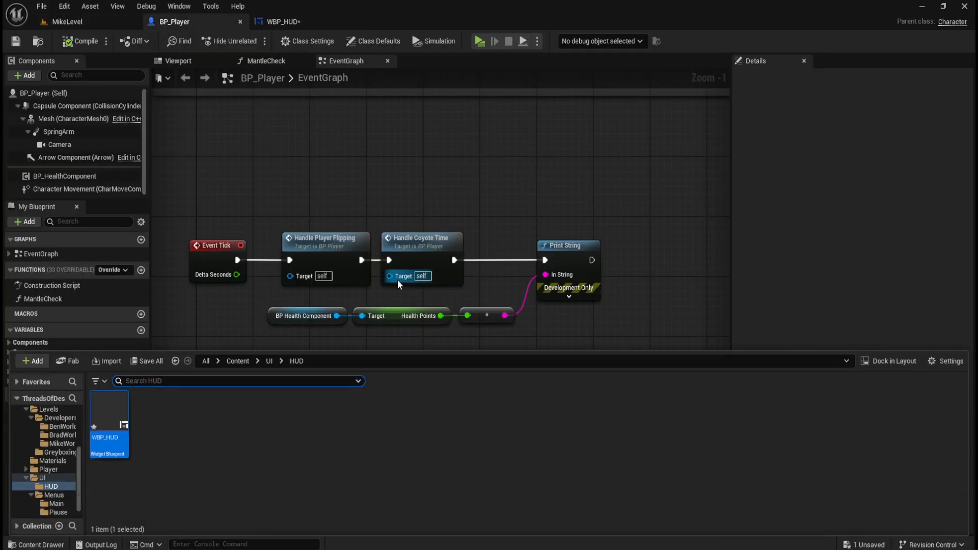
left_click(234, 357)
left_click(251, 435)
left_click(238, 361)
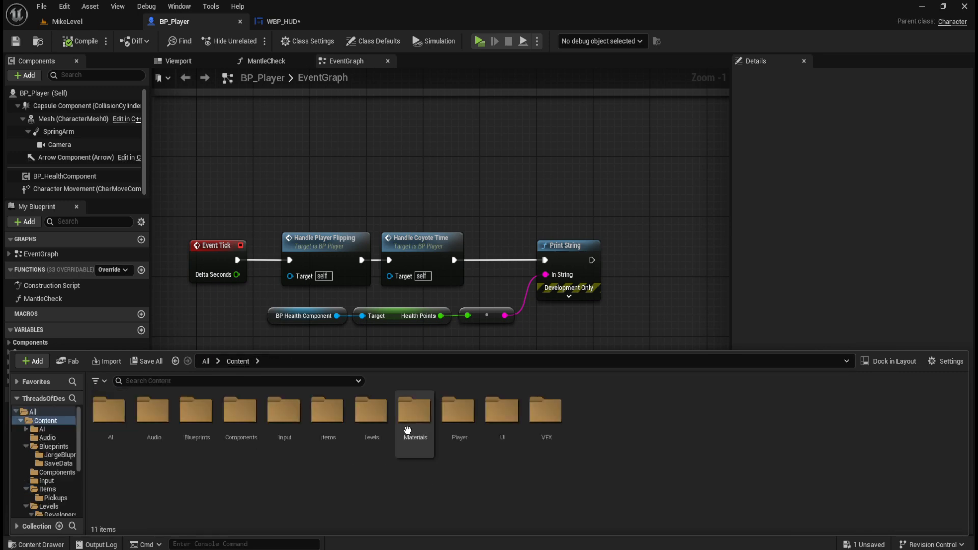
double_click(416, 413)
double_click(109, 415)
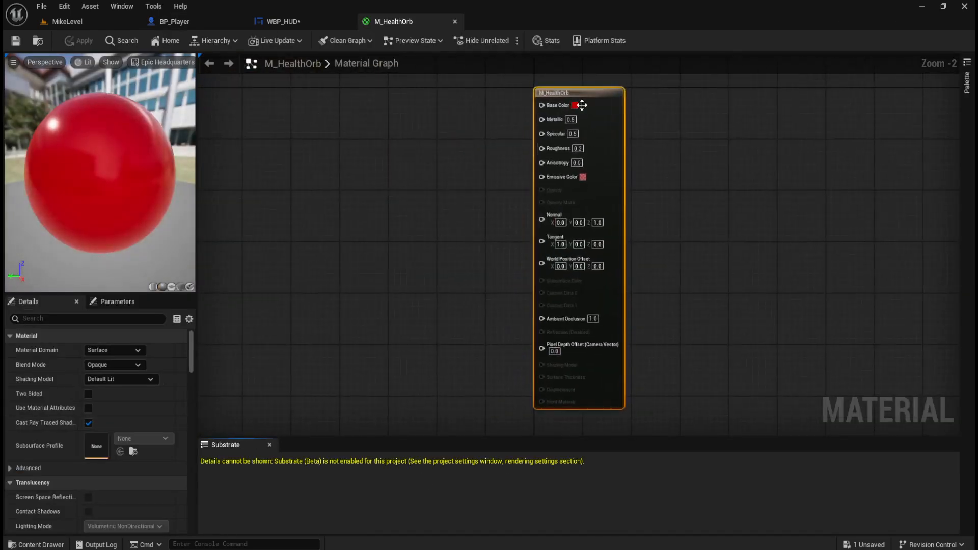
left_click(576, 104)
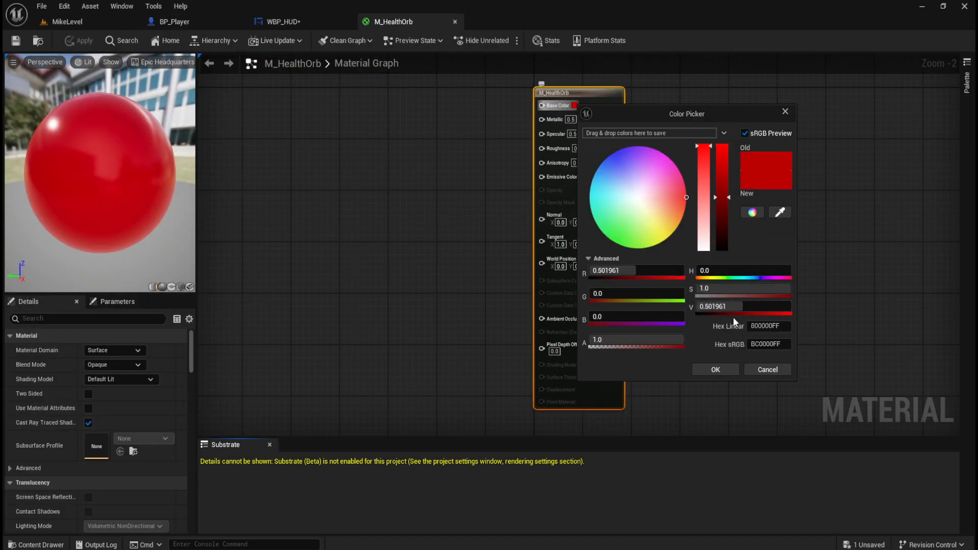
left_click(772, 368)
left_click(305, 22)
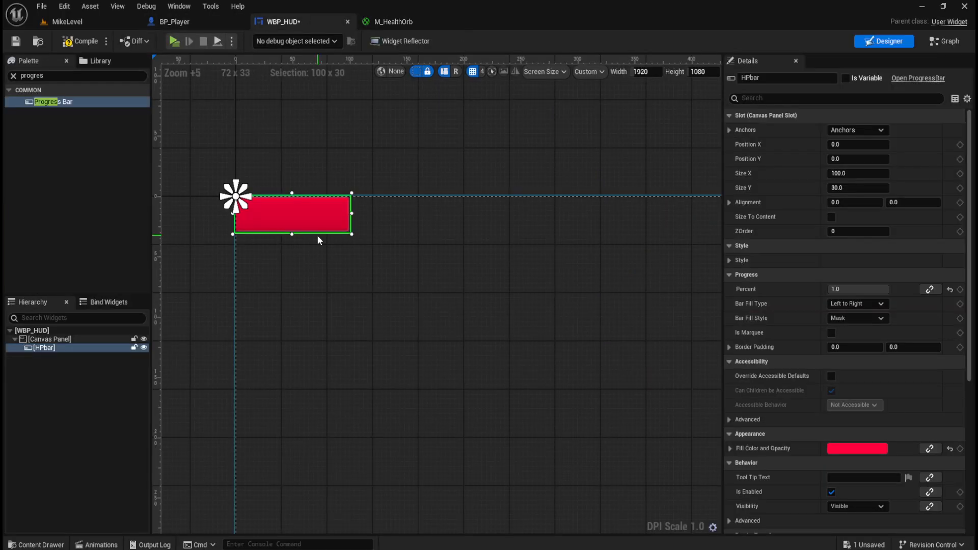
Set the HPbar's fill color to the copied health orb hex value (R 0.501961, G 0.0, B 0.0) and save WBP_HUD
left_click(848, 448)
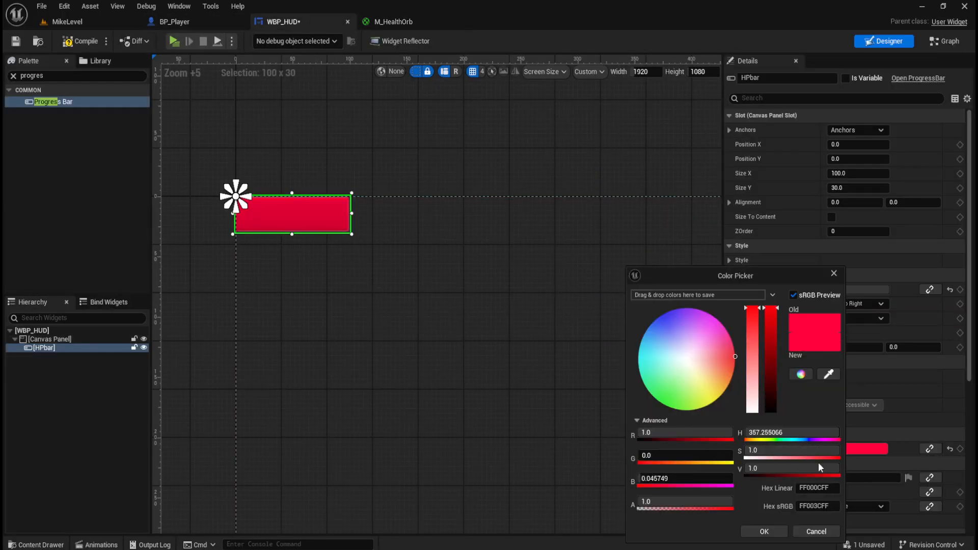
left_click(828, 489)
key("ctrl+v")
left_click(764, 531)
left_click(420, 365)
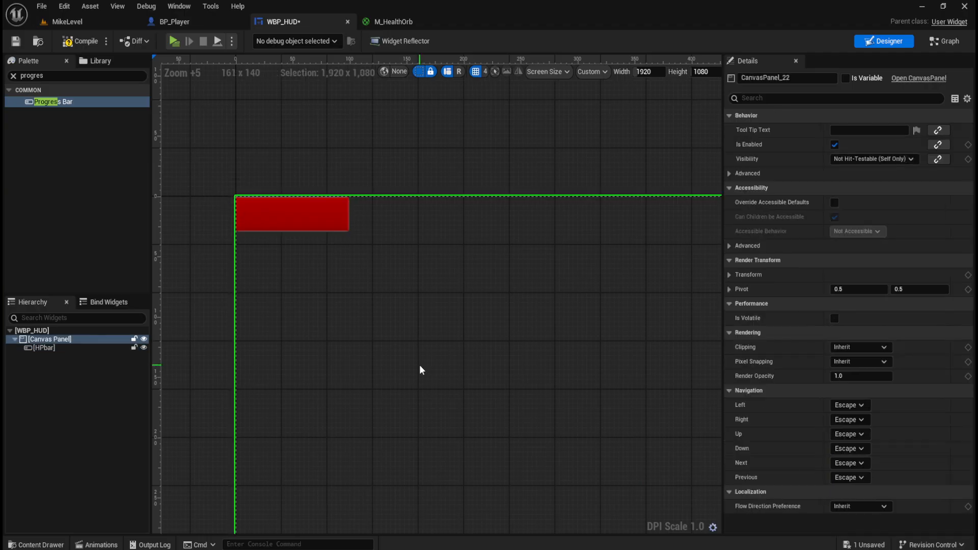
key("ctrl+s")
Lower the HPbar's Percent to about 0.77 to expose part of the bar's background
scroll(301, 227, "up", 8)
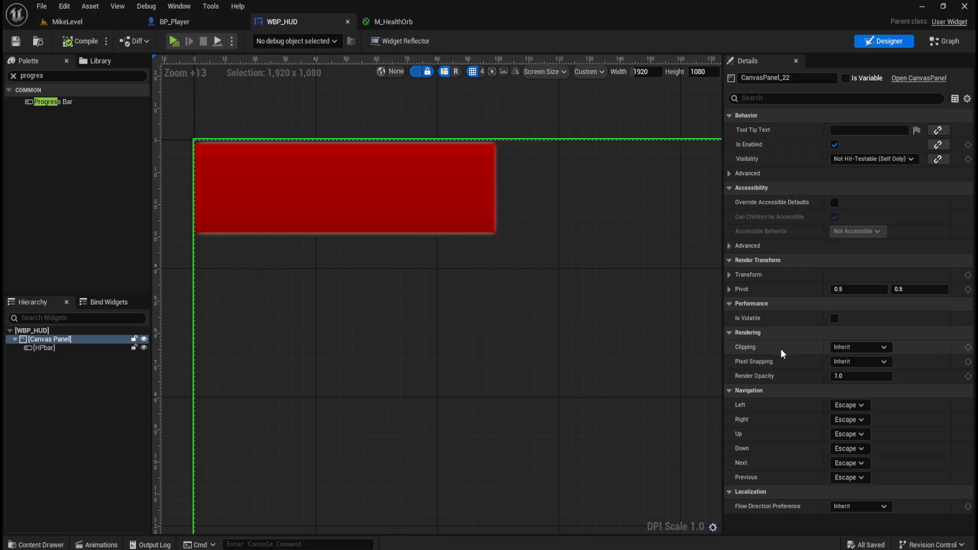
left_click(75, 349)
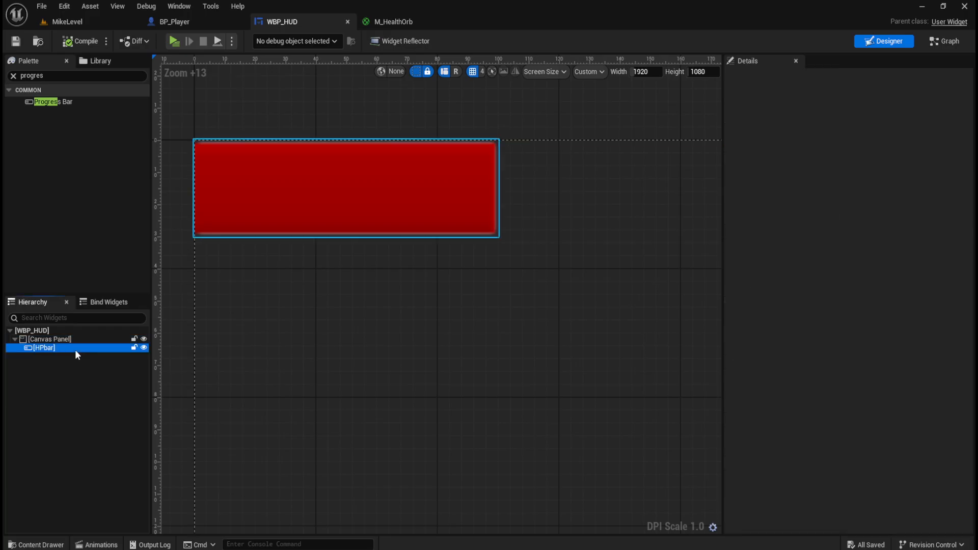
mouse_move(878, 294)
left_mouse_down()
mouse_move(854, 289)
mouse_move(874, 288)
left_mouse_up()
Look through the HPbar's fill color components, other properties, and Style settings, including the Fill Image options
left_click(730, 450)
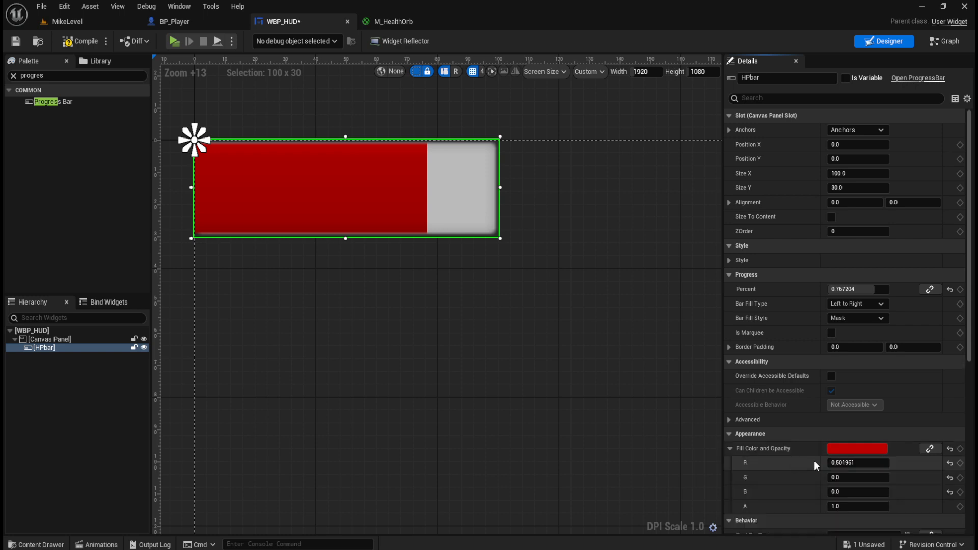
scroll(815, 460, "down", 2)
left_click(731, 417)
scroll(790, 436, "down", 2)
scroll(794, 438, "down", 2)
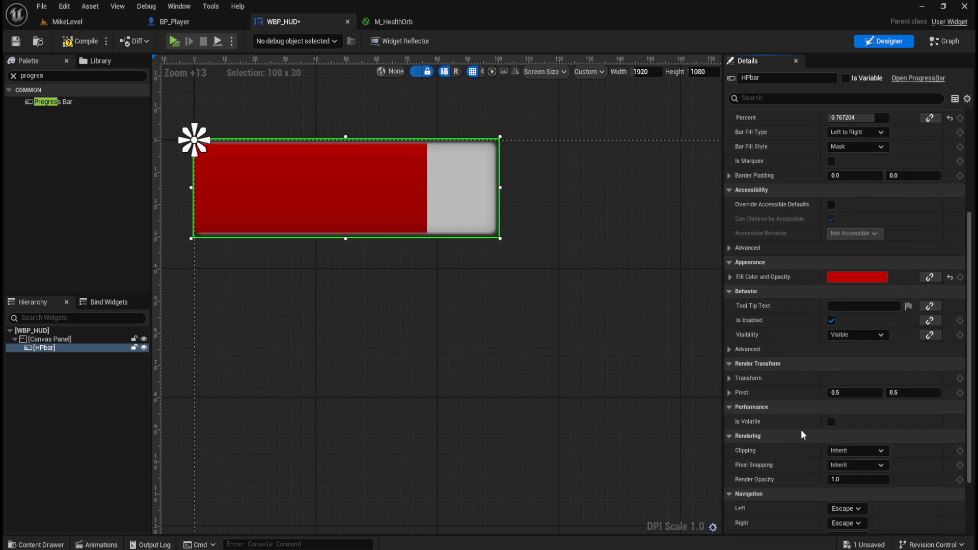
scroll(801, 429, "up", 3)
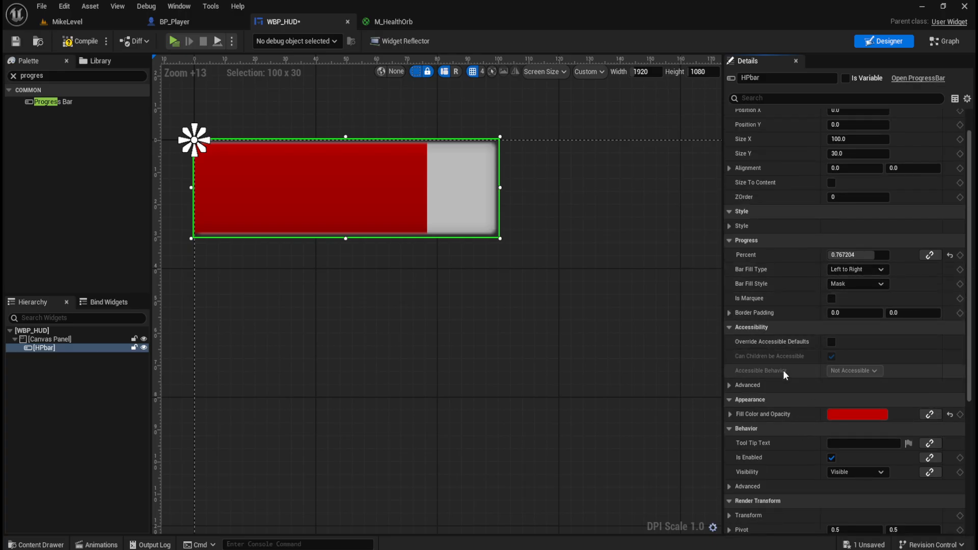
scroll(784, 370, "up", 1)
left_click(728, 260)
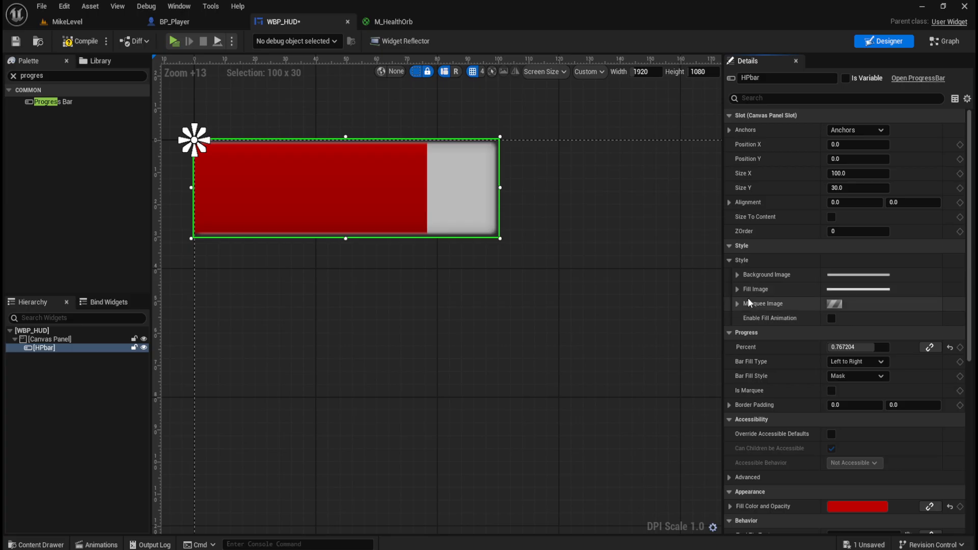
left_click(832, 319)
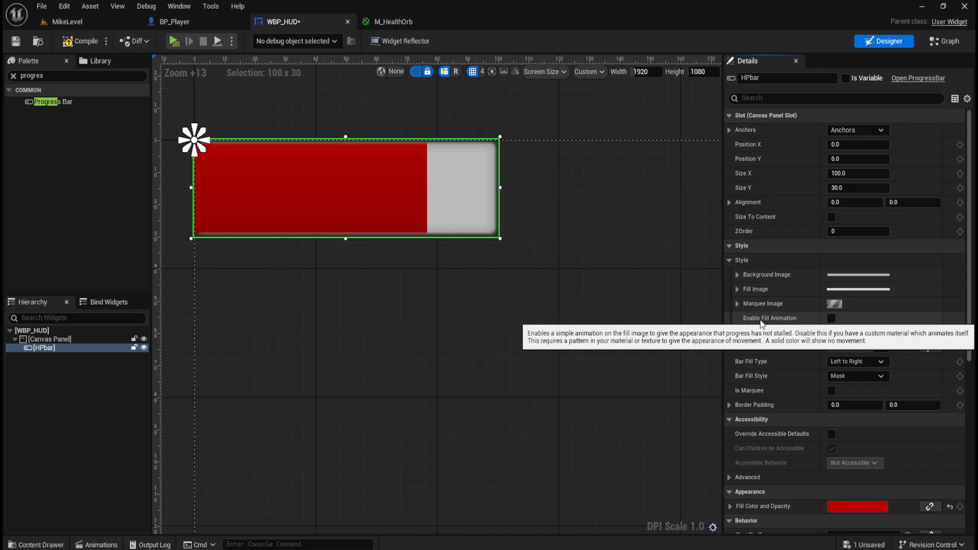
left_click(737, 290)
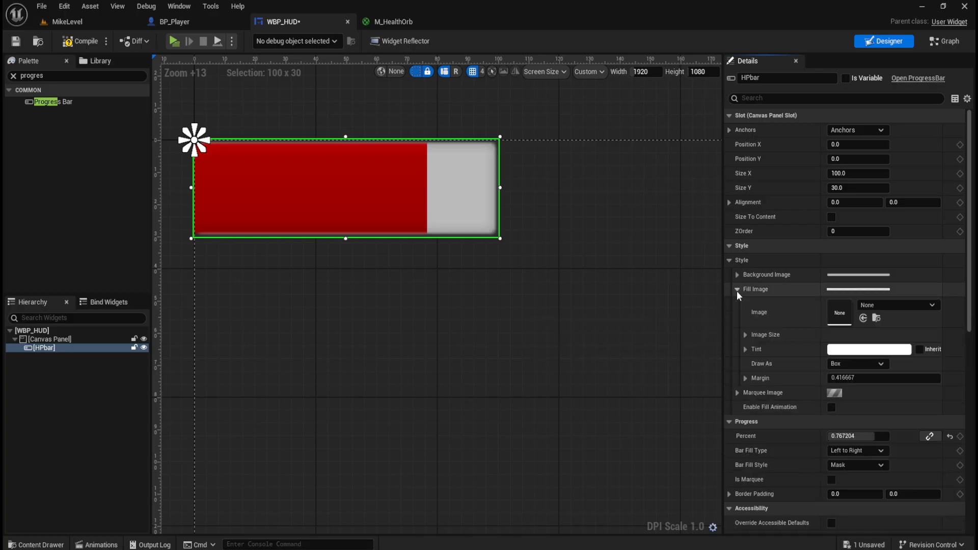
left_click(736, 290)
Set the Tint of the HPbar's Background Image to black (hex sRGB 000000FF)
left_click(737, 275)
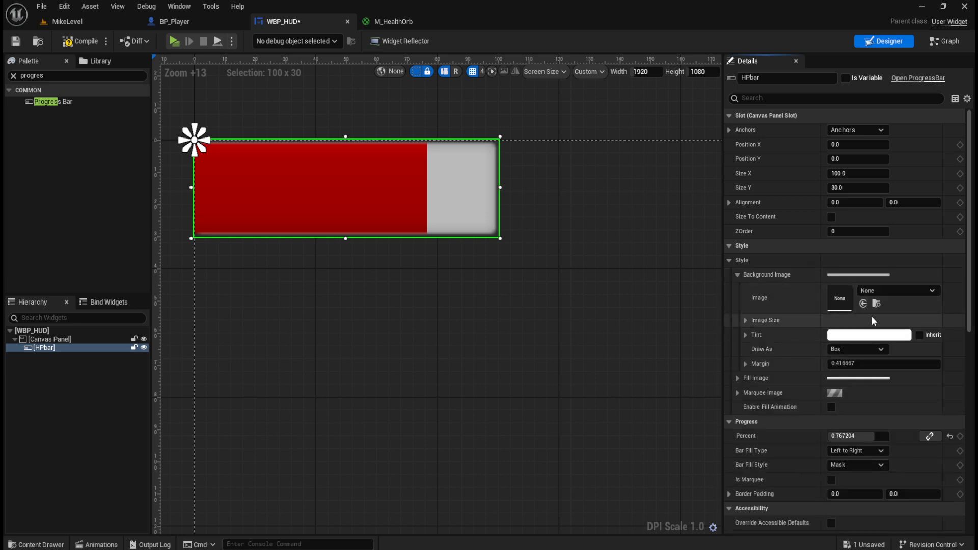
left_click(877, 336)
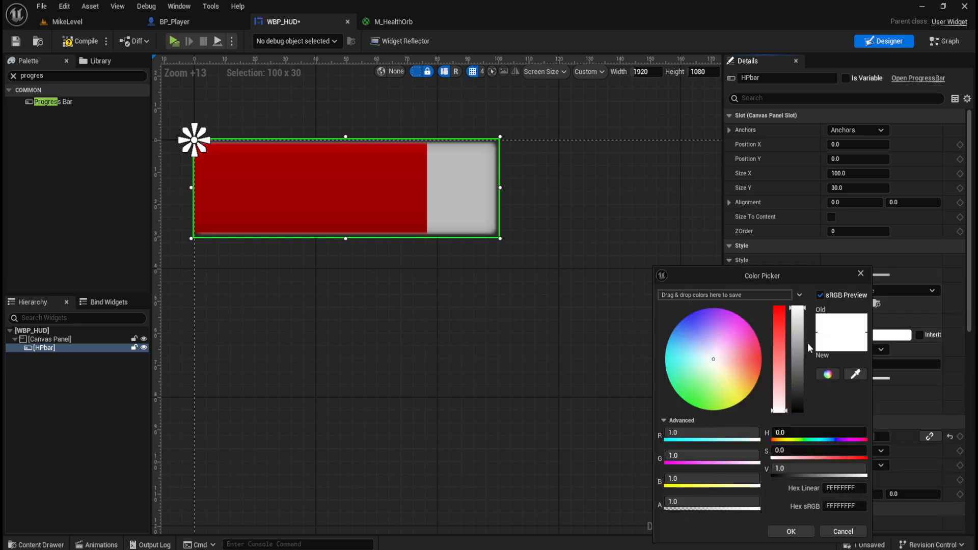
left_click_drag(800, 312, 820, 439)
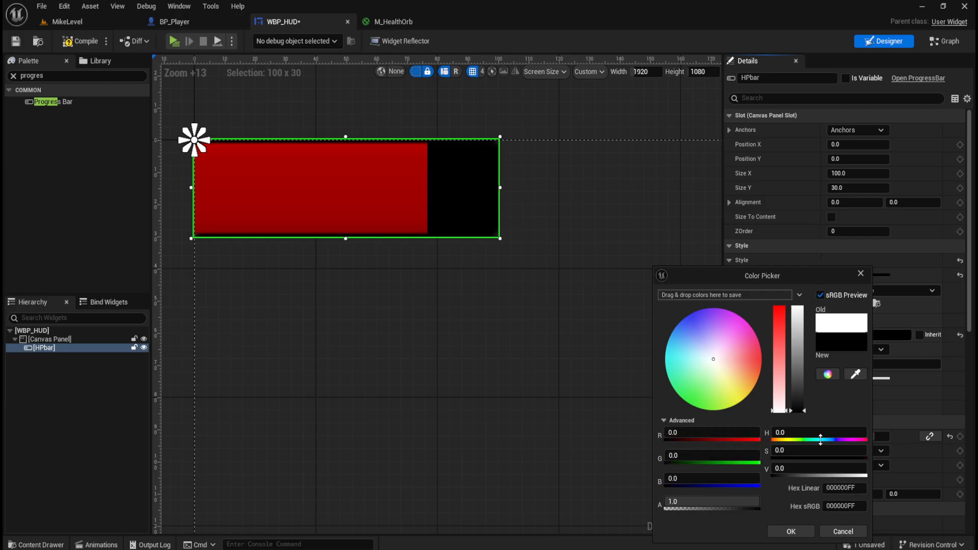
left_click(792, 531)
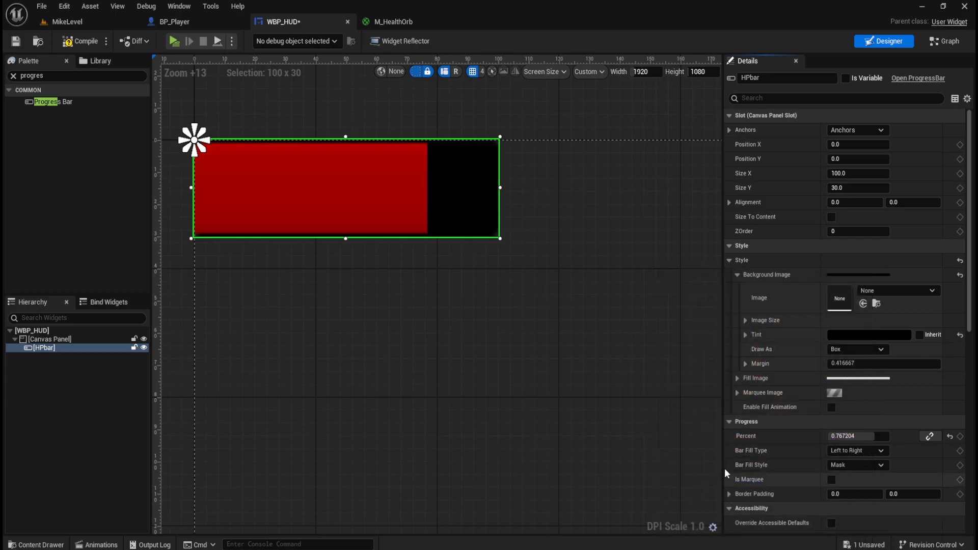
left_click(587, 366)
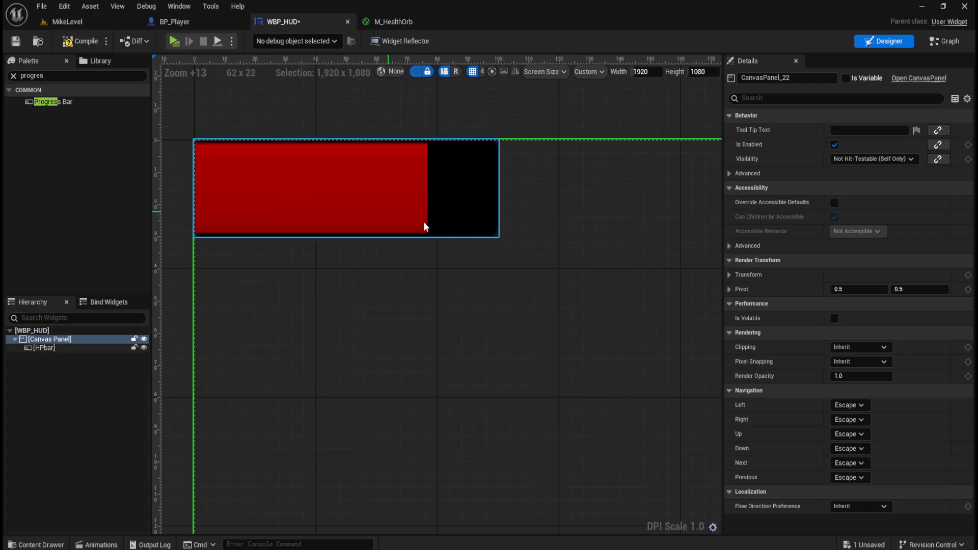
Inspect the bar's red fill against its black background on the canvas and save the WBP_HUD widget
scroll(484, 232, "down", 5)
scroll(459, 209, "up", 5)
scroll(461, 214, "up", 3)
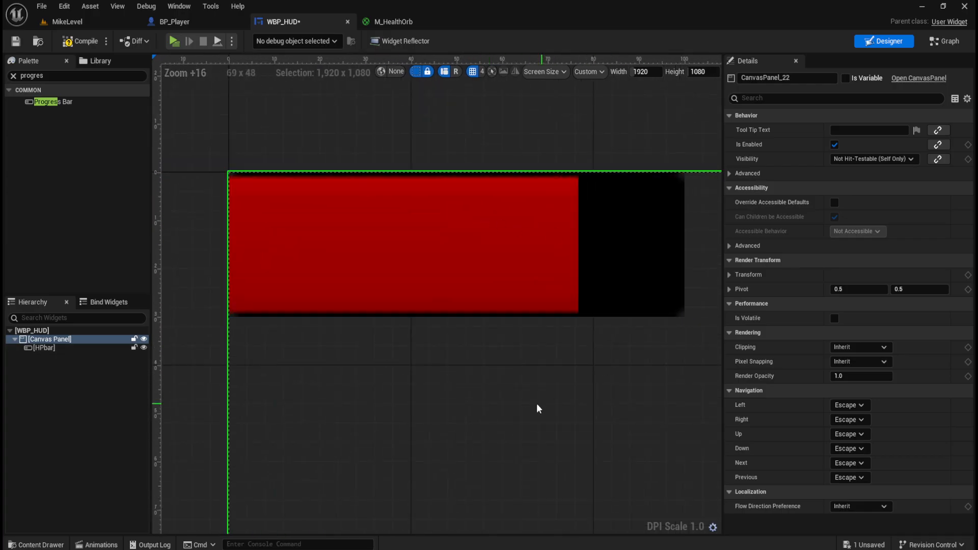
scroll(393, 334, "down", 8)
scroll(349, 332, "down", 4)
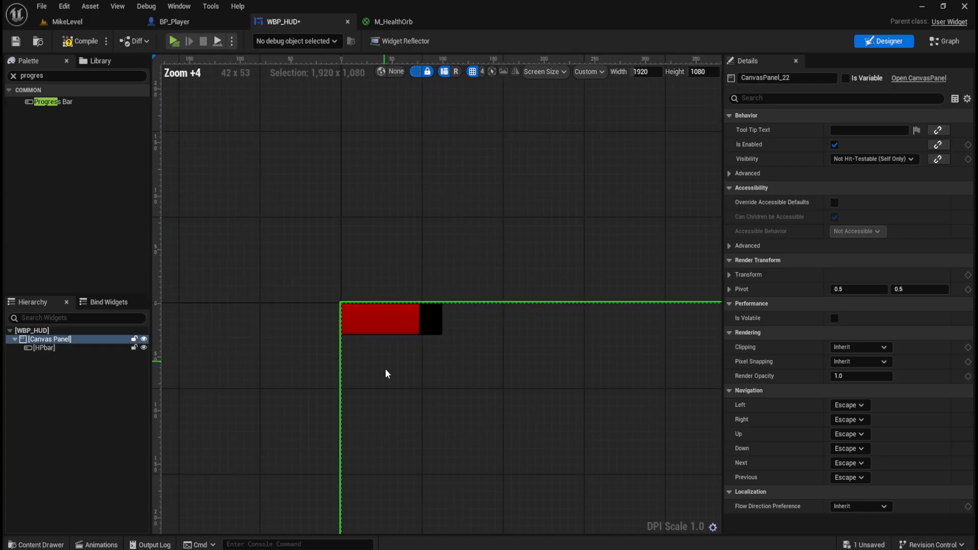
scroll(386, 372, "up", 5)
scroll(315, 225, "down", 7)
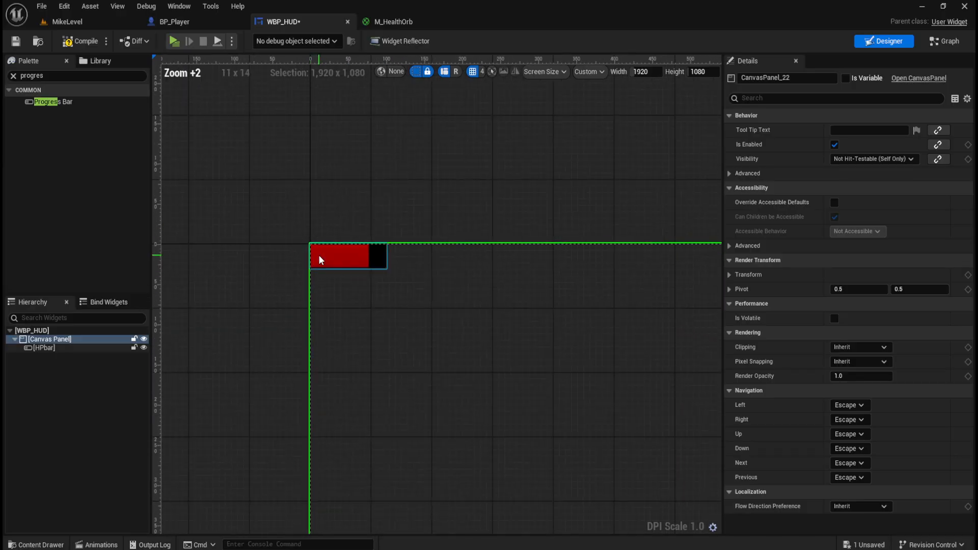
scroll(367, 277, "up", 4)
key("ctrl+s")
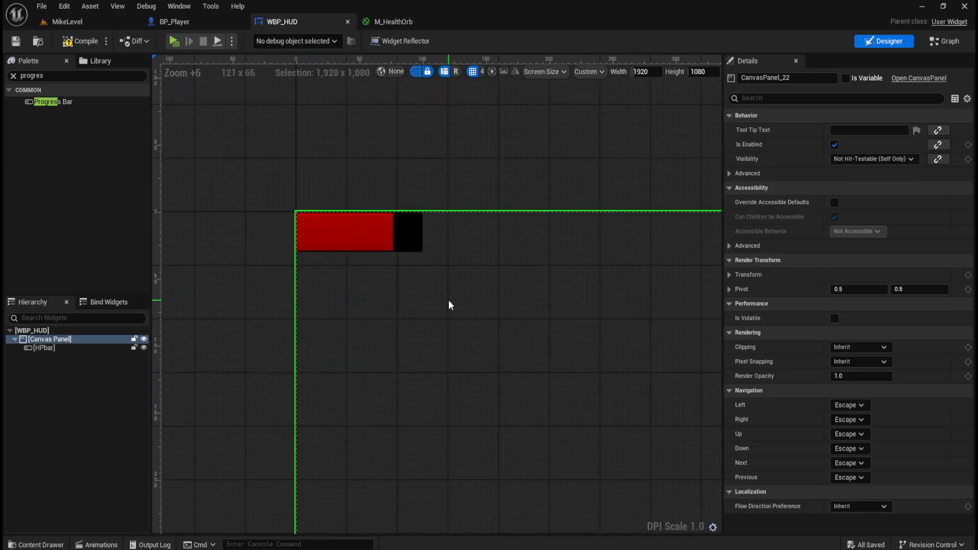
left_click(66, 42)
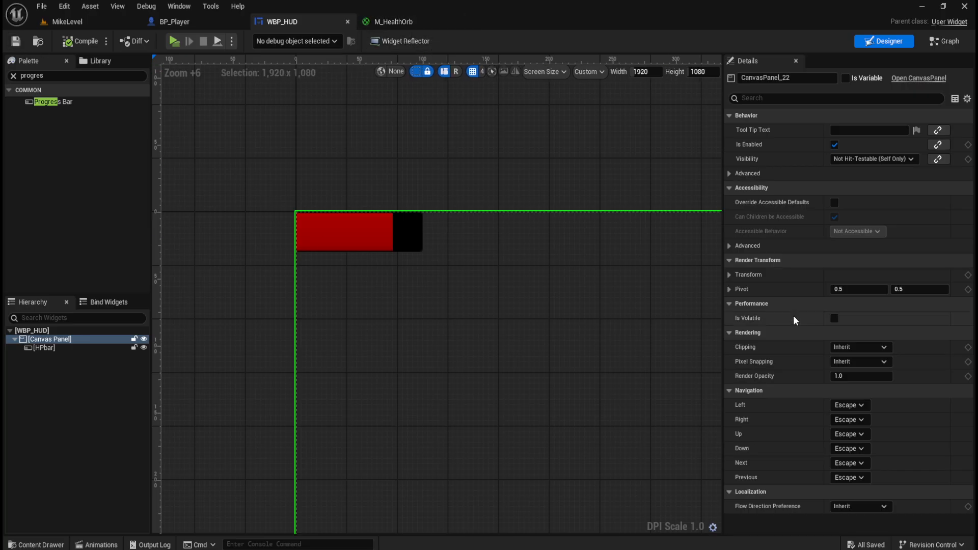
Try a different Size Y for the HPbar, undo that height change, and set Size X to 400
scroll(532, 331, "down", 8)
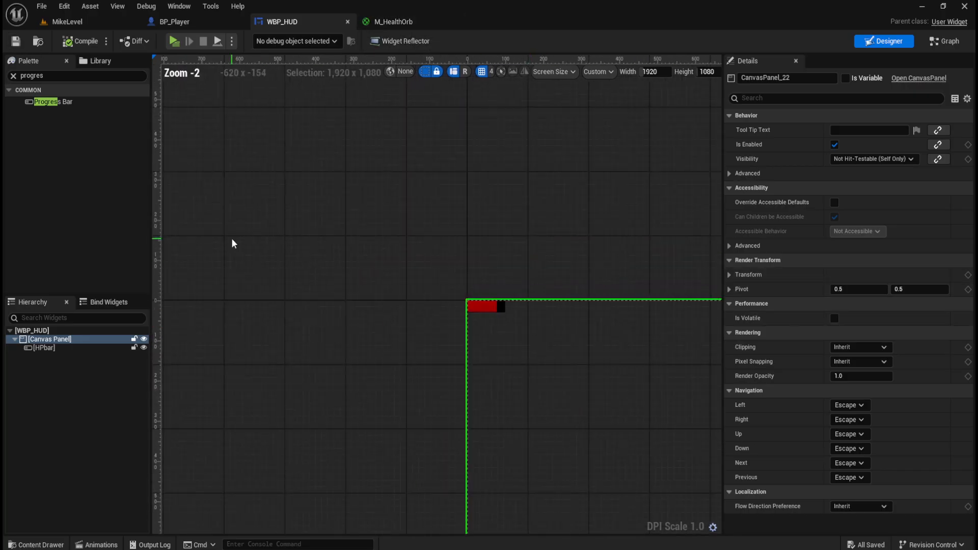
scroll(232, 243, "down", 4)
scroll(234, 234, "up", 5)
scroll(192, 153, "up", 2)
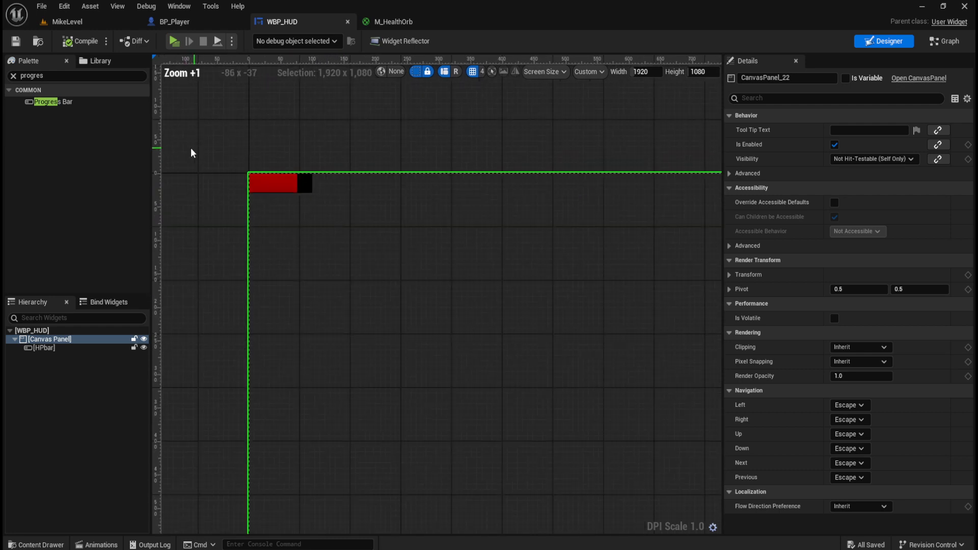
left_click(44, 347)
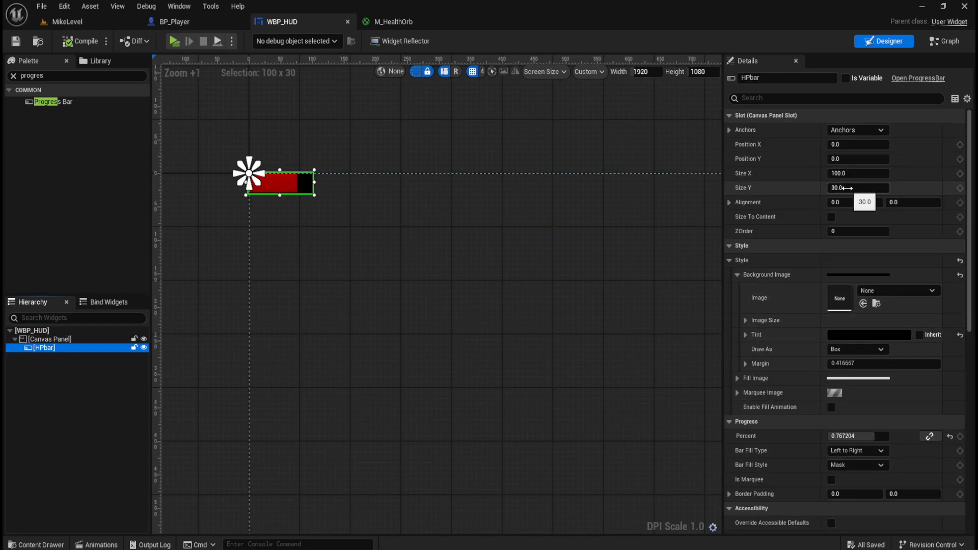
left_click_drag(858, 187, 943, 173)
key("ctrl+z")
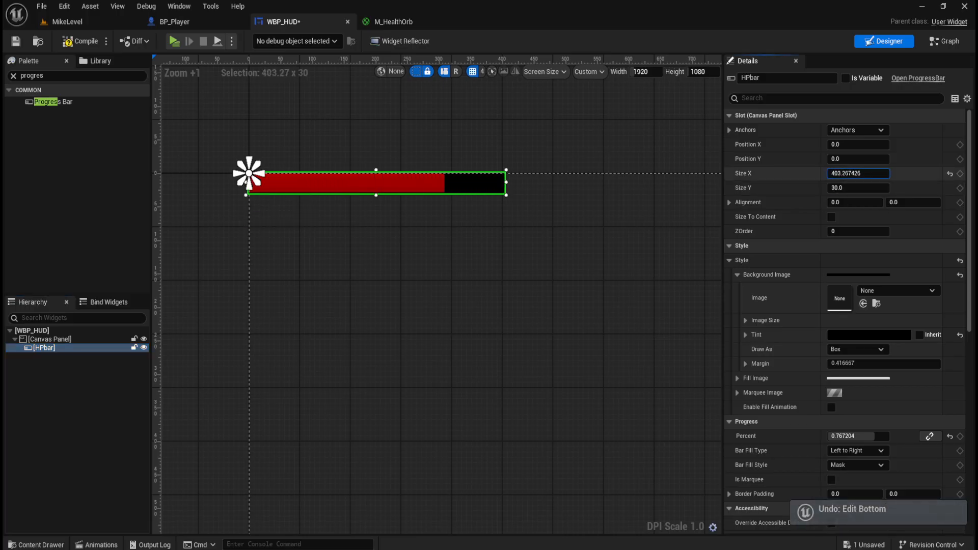
left_click(857, 174)
type("400")
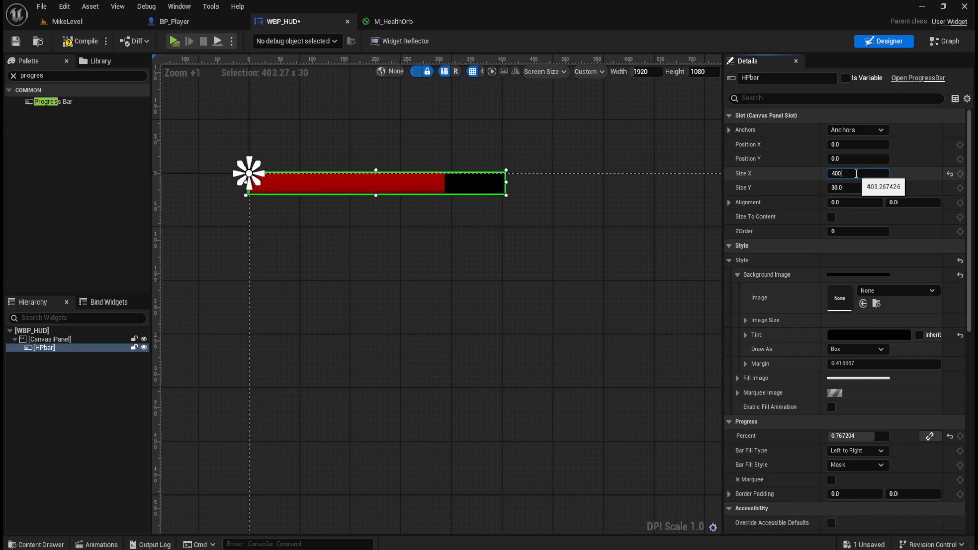
key("Return")
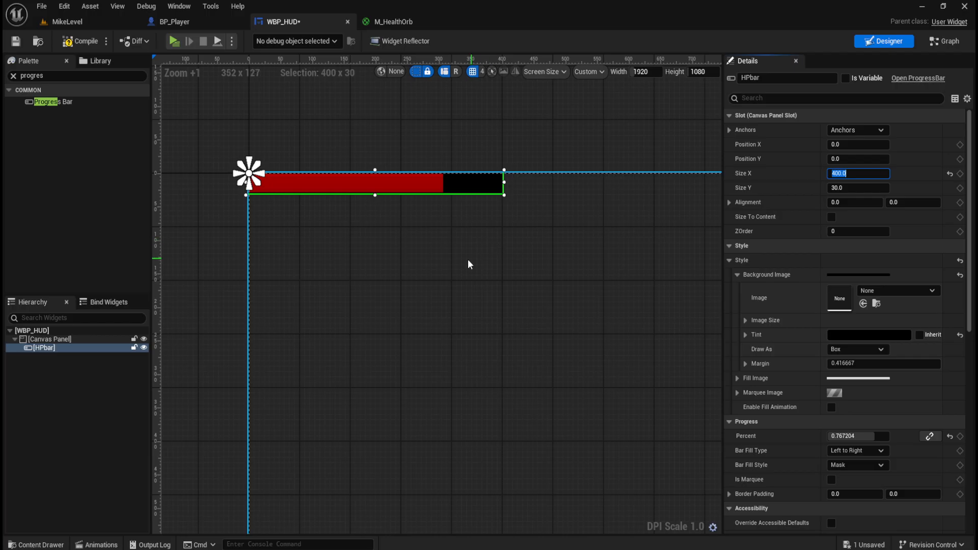
Examine the widened HPbar on the canvas with nothing selected and save the widget
scroll(469, 265, "down", 8)
scroll(632, 380, "up", 4)
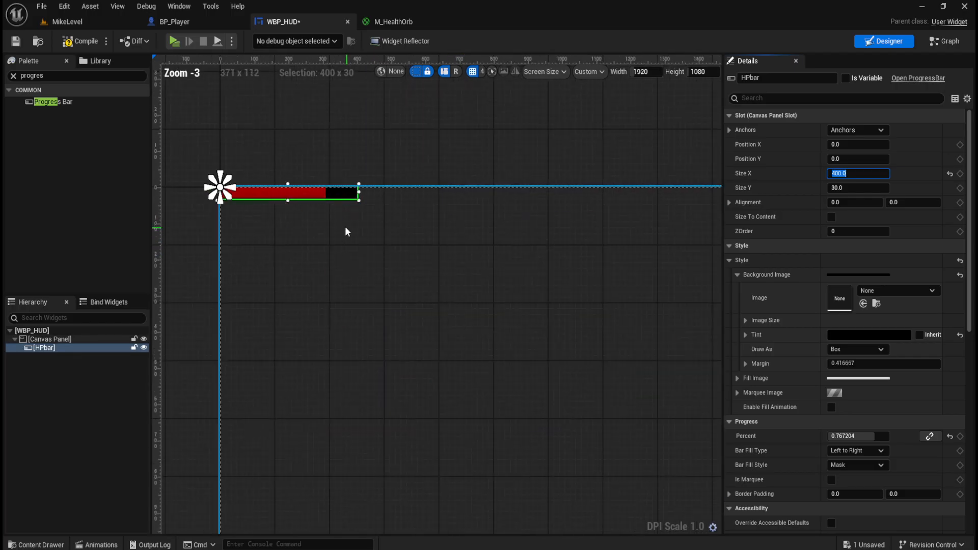
scroll(331, 219, "up", 2)
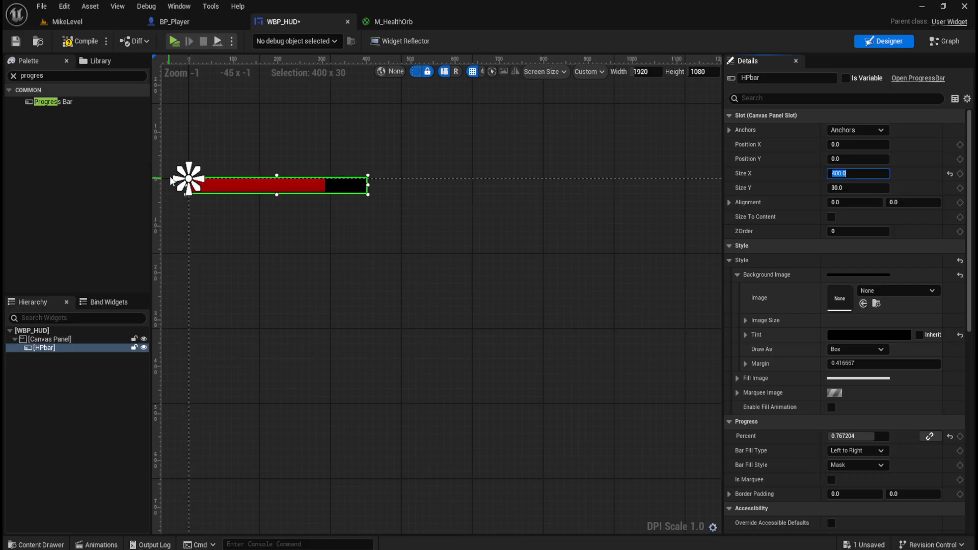
scroll(196, 181, "up", 2)
scroll(209, 188, "up", 4)
scroll(469, 271, "down", 2)
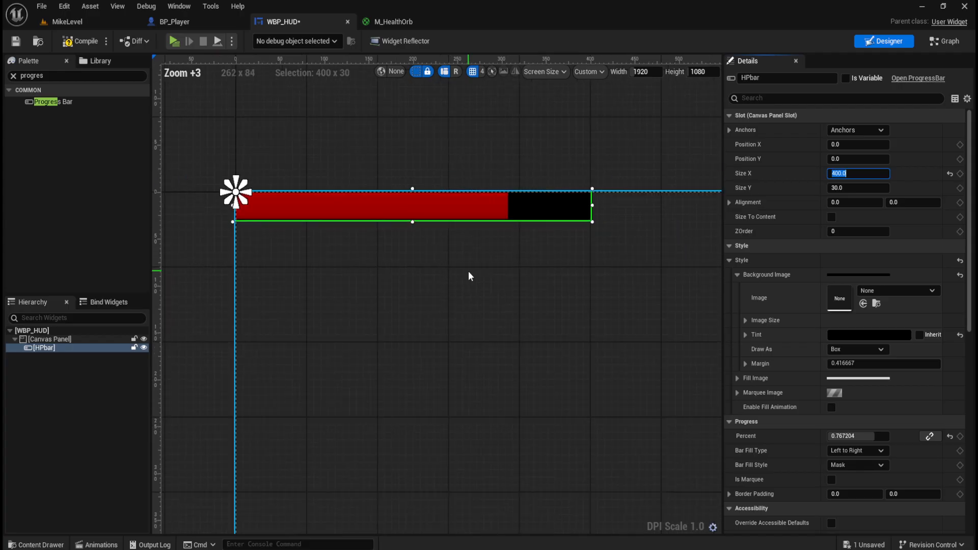
scroll(451, 269, "up", 1)
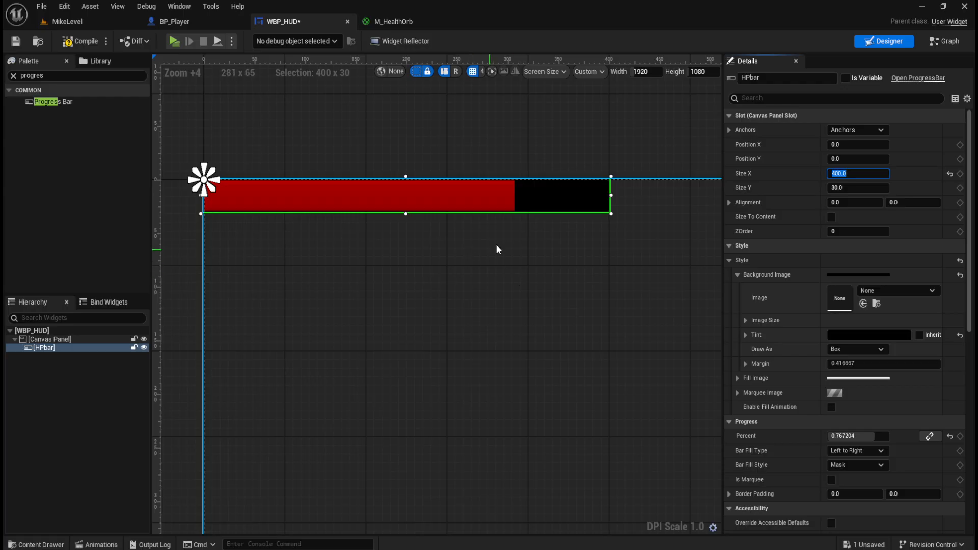
left_click(433, 139)
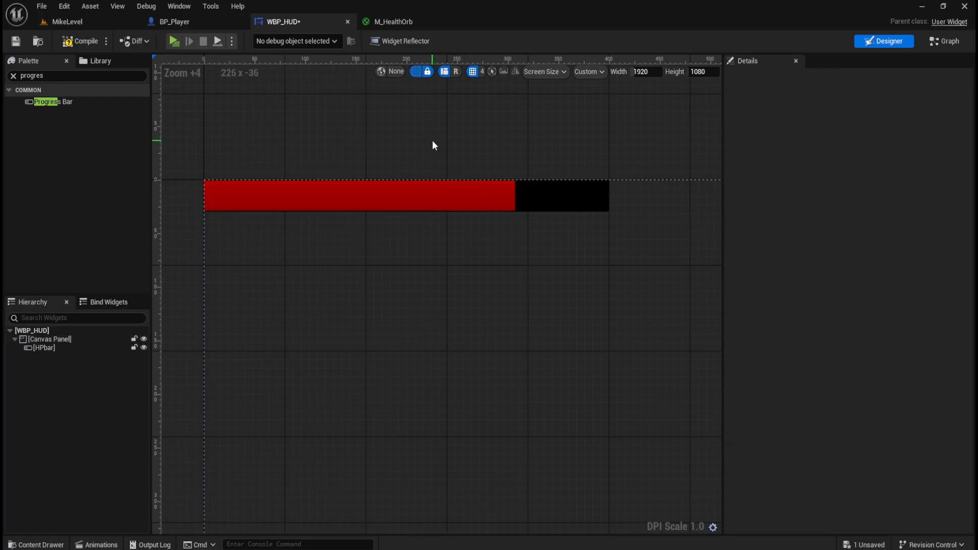
scroll(263, 173, "down", 3)
scroll(266, 170, "up", 4)
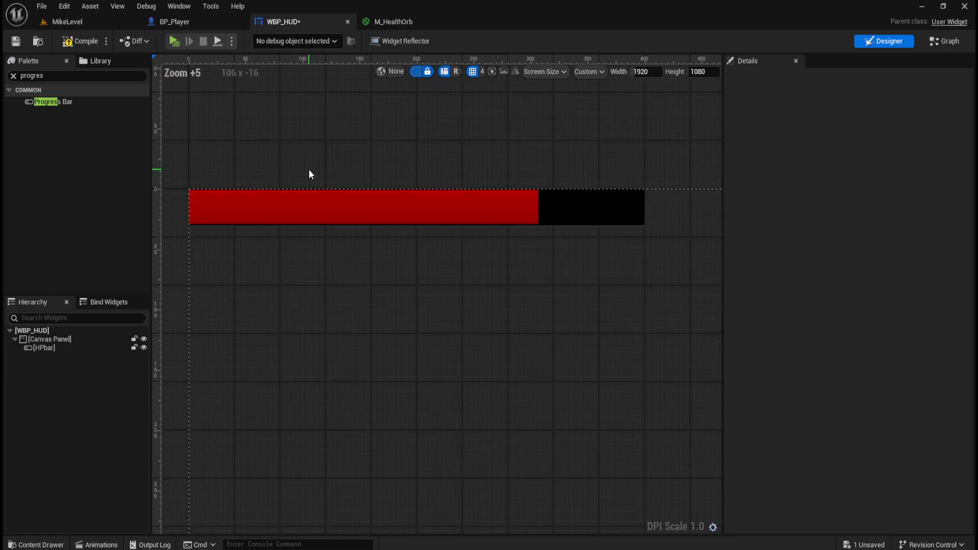
key("ctrl+s")
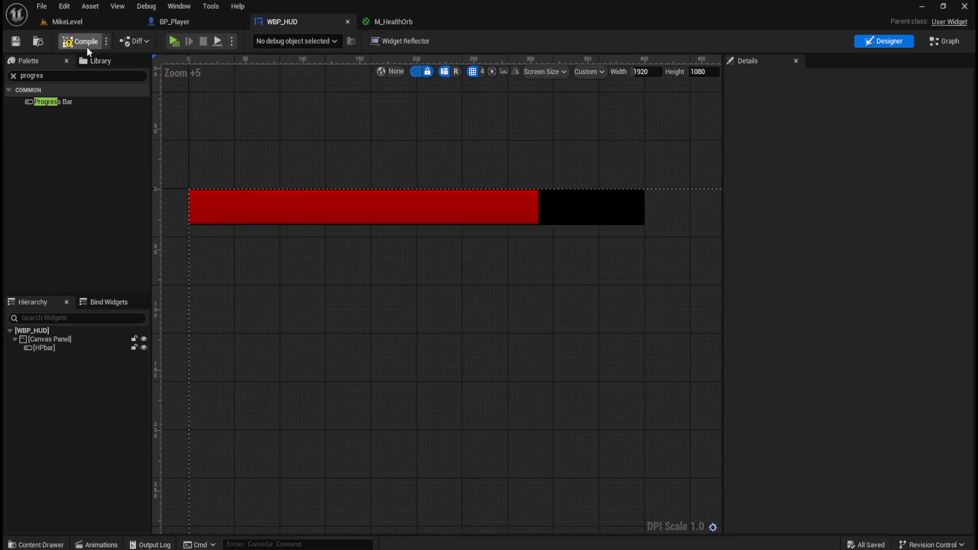
Set the HPbar's Percent to 1.0 and save WBP_HUD
left_click(70, 347)
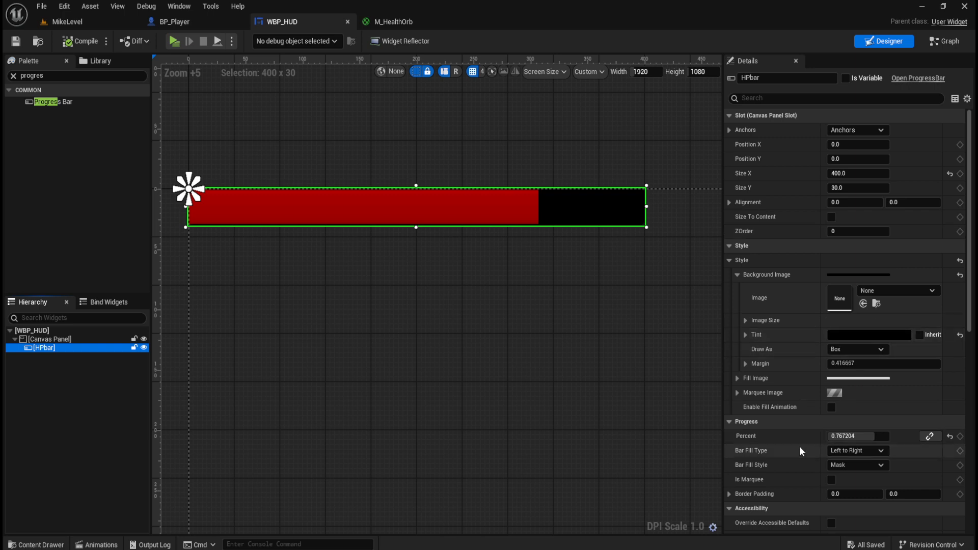
left_click_drag(841, 437, 887, 436)
key("ctrl+s")
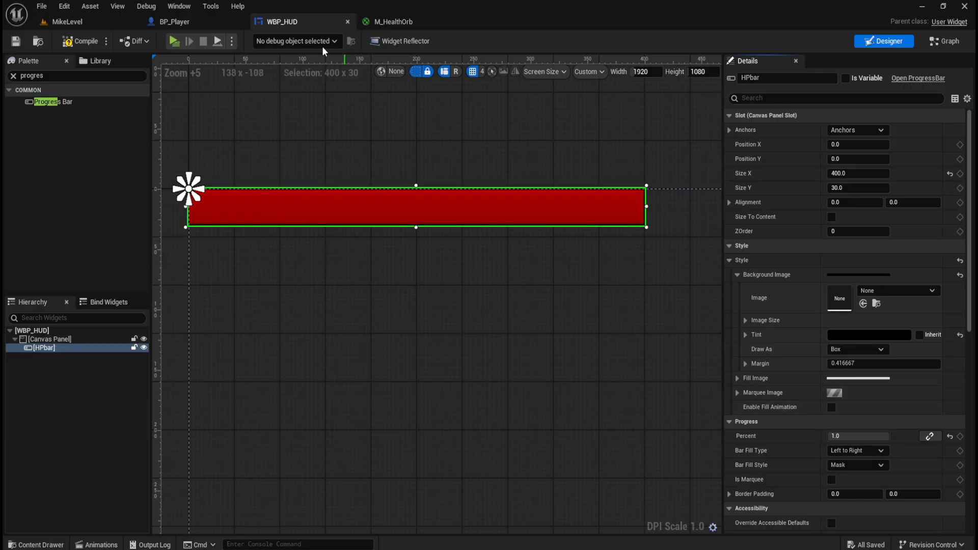
Close the M_HealthOrb material and inspect the BP_HealthComponent's default health values in BP_Player
left_click(200, 22)
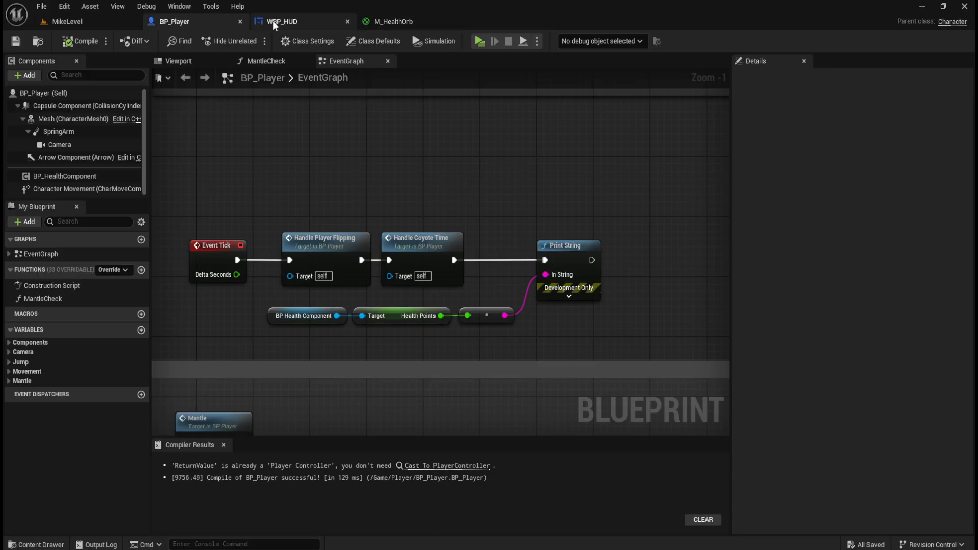
left_click(423, 20)
left_click(457, 21)
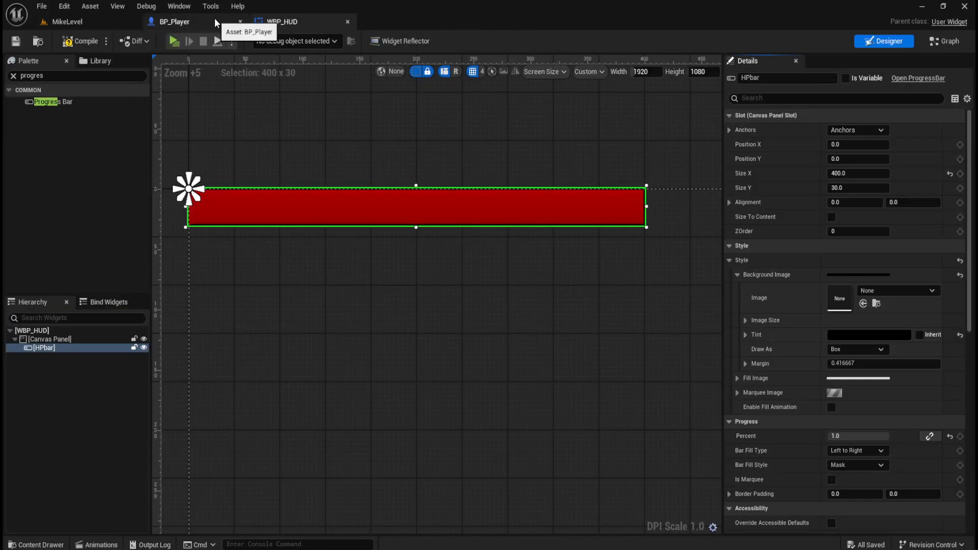
left_click(215, 18)
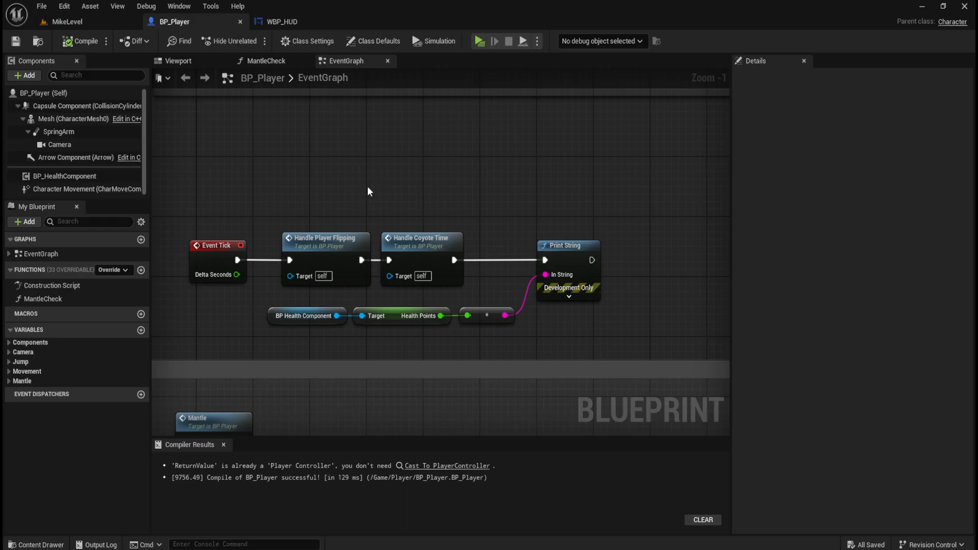
left_click(75, 176)
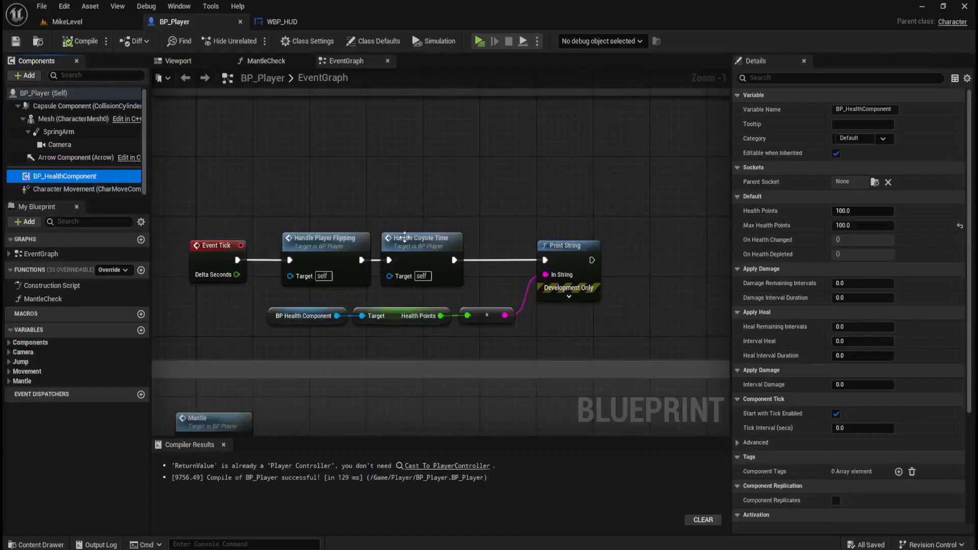
left_click(377, 176)
Create a function binding for the HPbar's Percent property in WBP_HUD
left_click(285, 23)
left_click(374, 132)
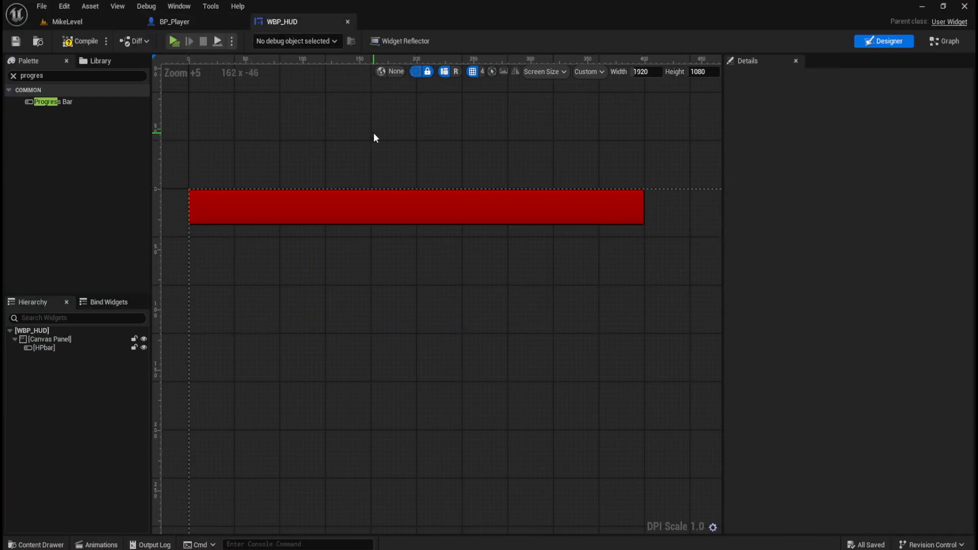
left_click(57, 347)
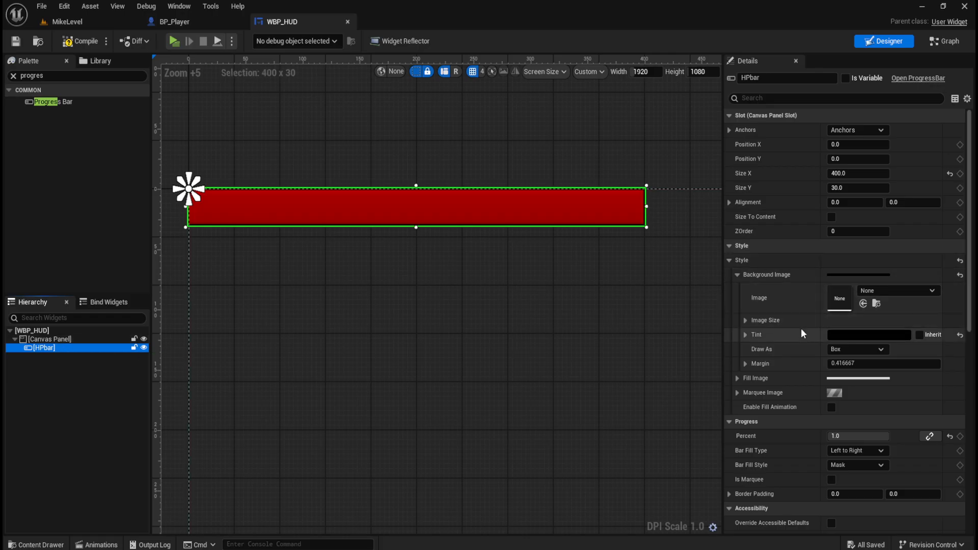
scroll(815, 385, "down", 1)
scroll(812, 388, "down", 2)
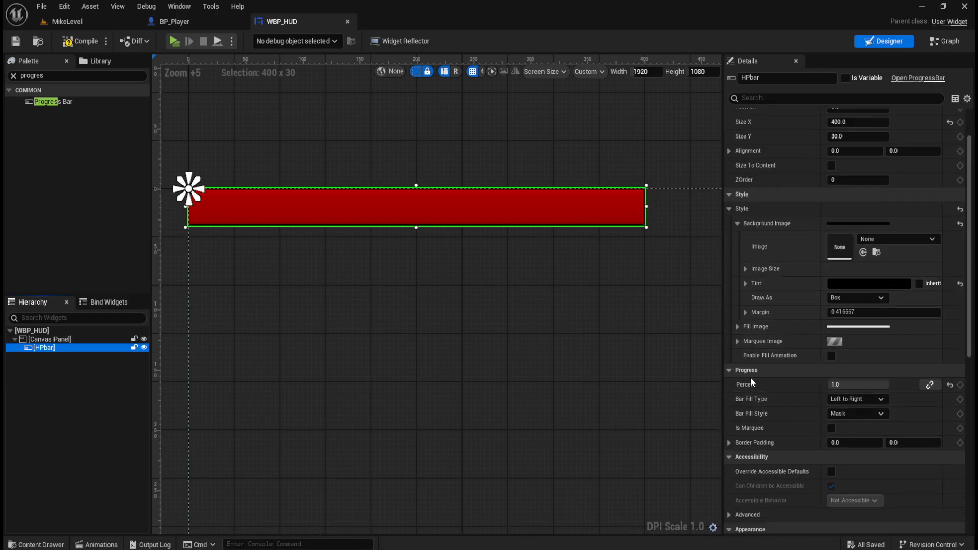
left_click(927, 384)
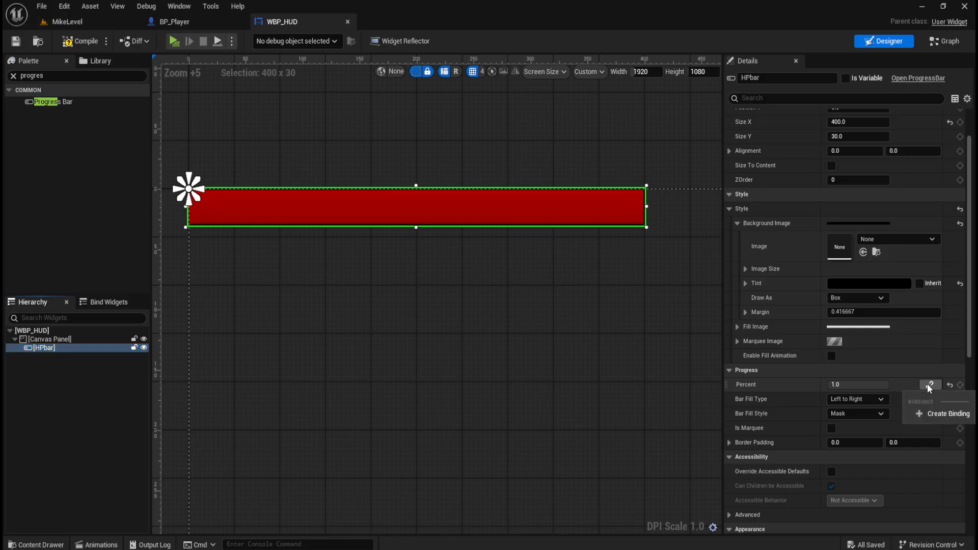
left_click(934, 412)
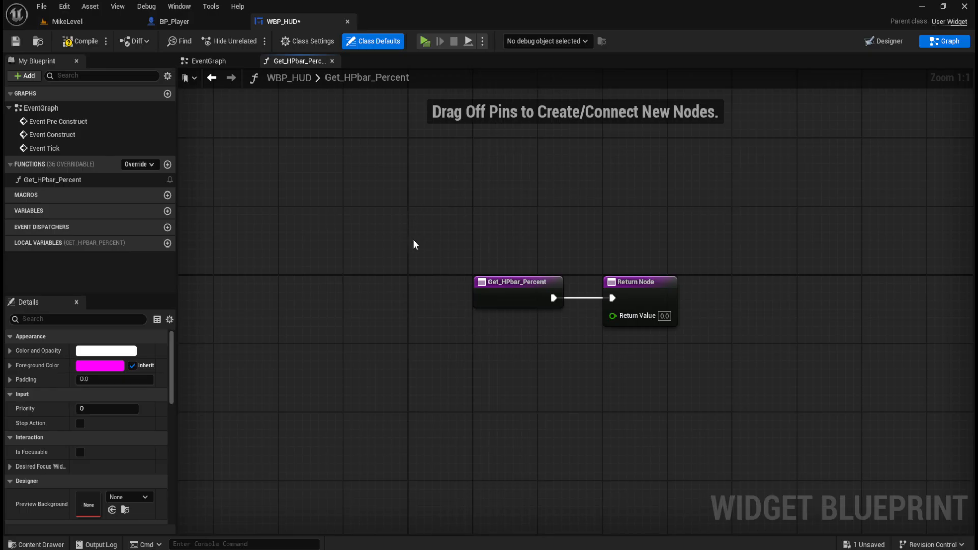
Move the Get_HPbar_Percent entry node away from the Return Node to make room for the getter nodes
left_click(524, 283)
left_click_drag(540, 289, 344, 282)
left_click(364, 351)
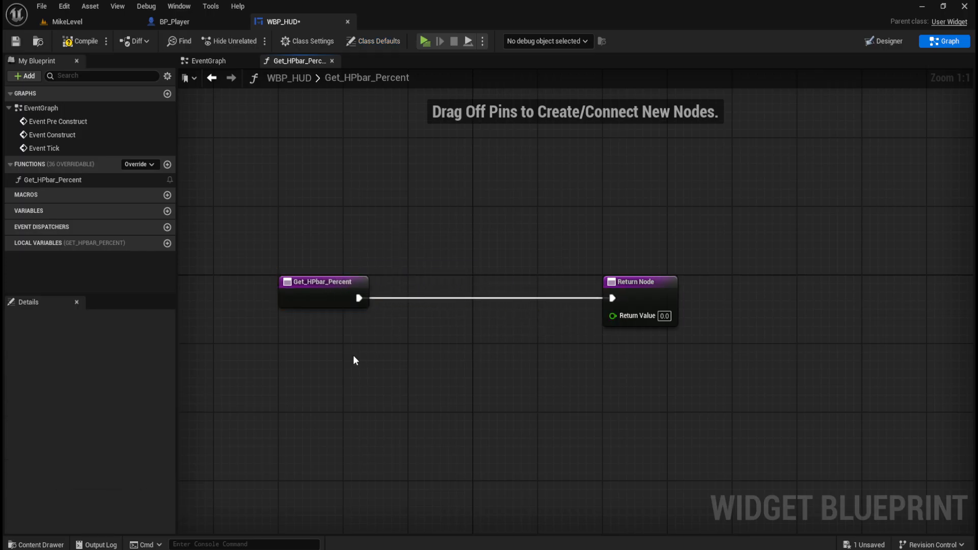
right_click(287, 328)
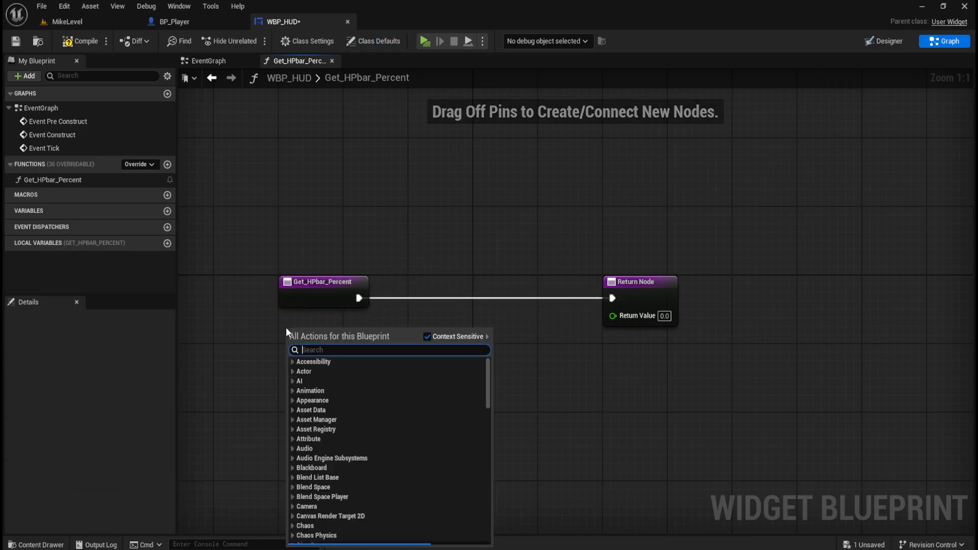
left_click(251, 362)
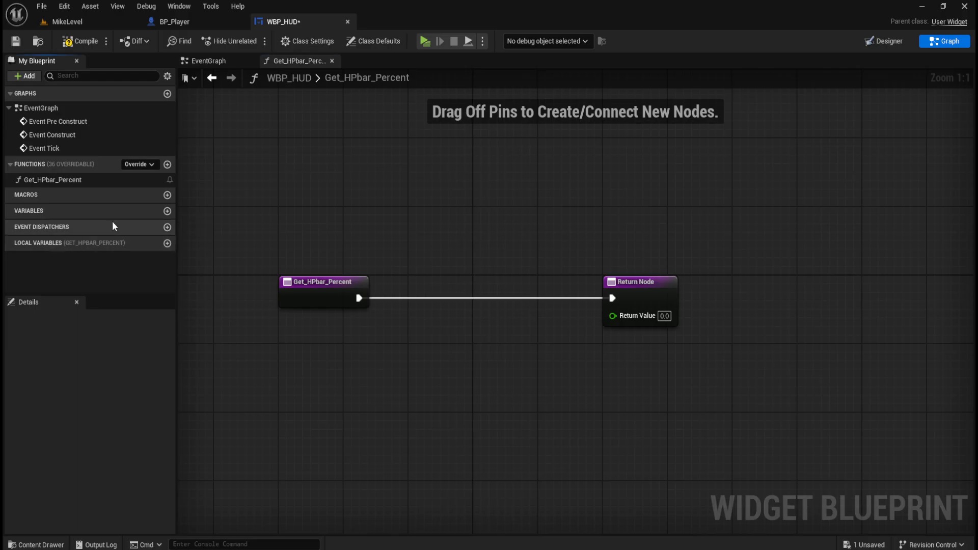
Add a variable named Player Character with the type BP Player Object Reference to WBP_HUD
left_click(167, 211)
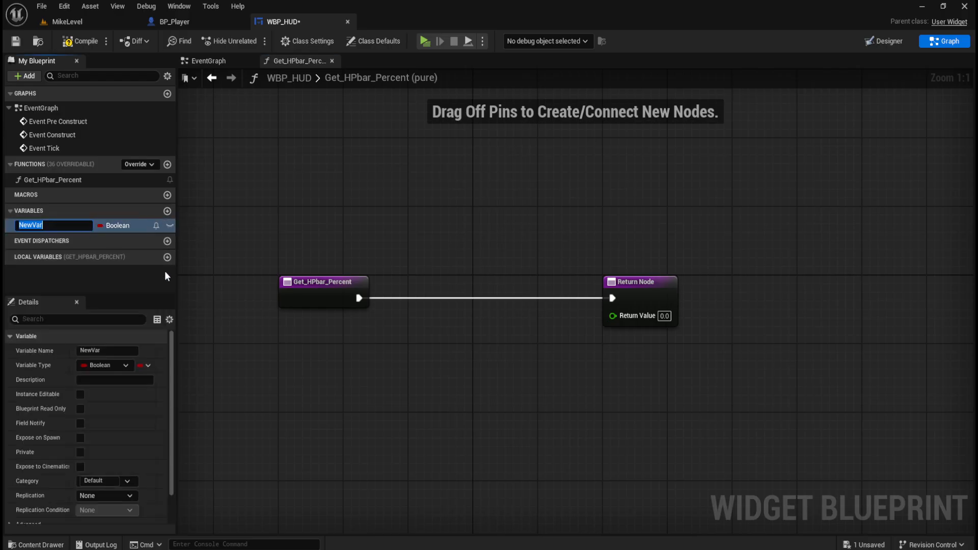
type("Player Character")
key("Return")
left_click(121, 227)
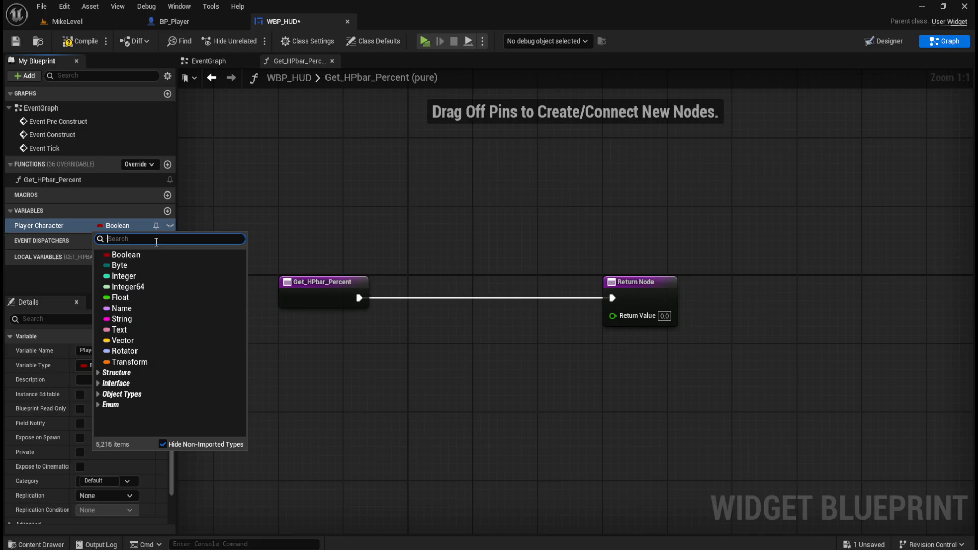
type("bp player")
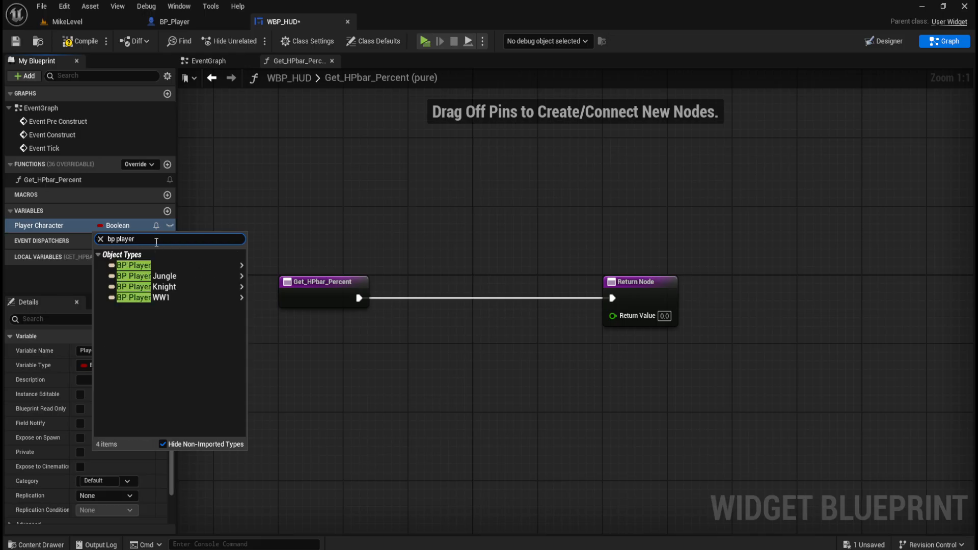
mouse_move(149, 266)
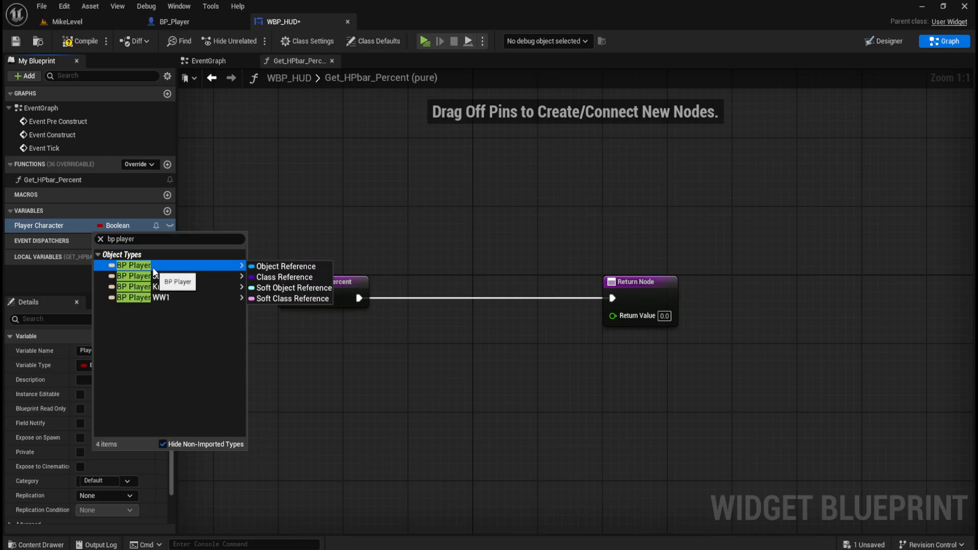
left_click(279, 272)
Place a Player Character getter below the Get_HPbar_Percent node and get the BP Health Component from it
left_click_drag(61, 228, 394, 340)
left_click(329, 352)
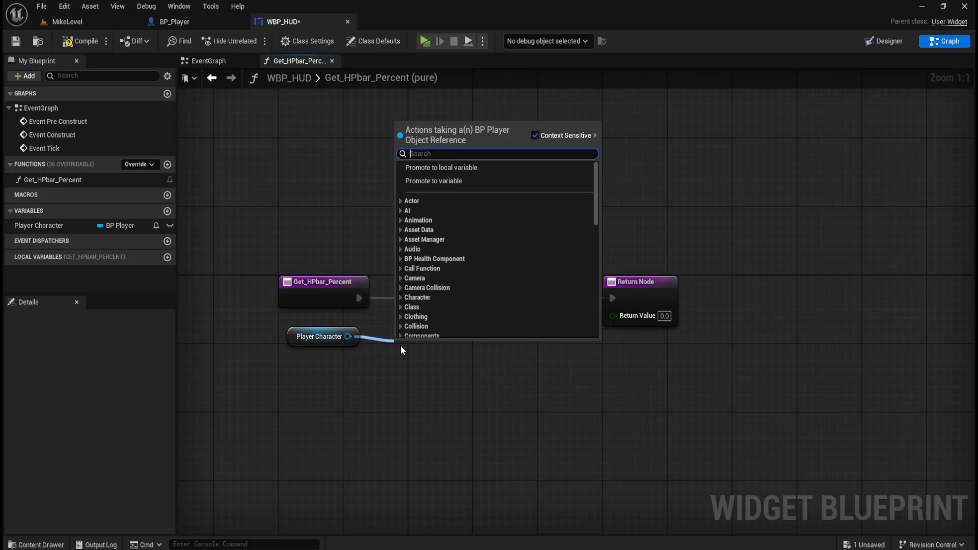
type("heal")
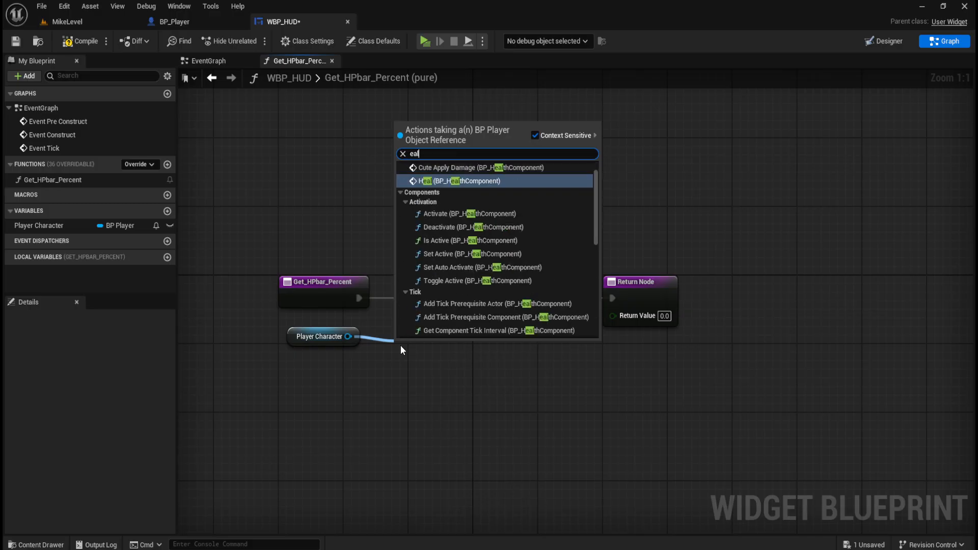
type("th")
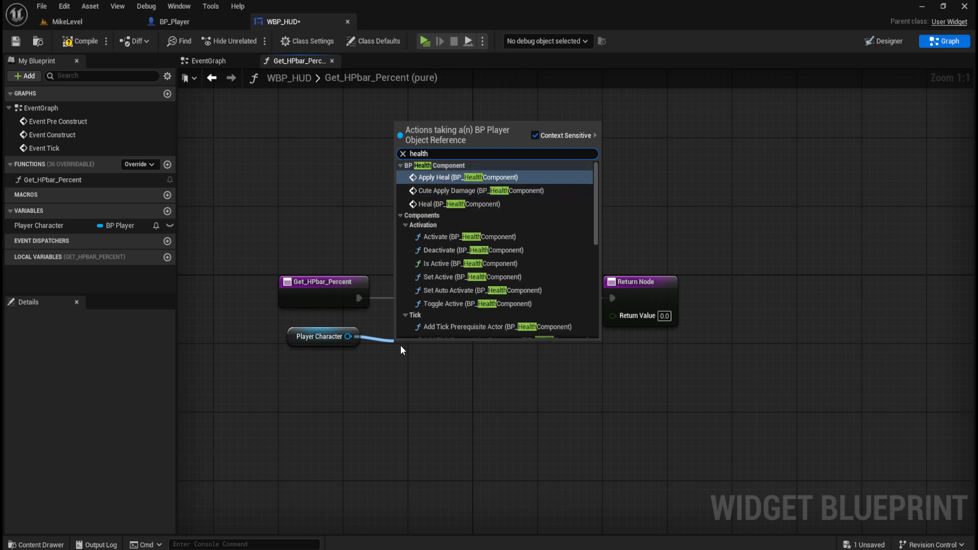
key("Down")
key("Down")
key("Up")
key("Up")
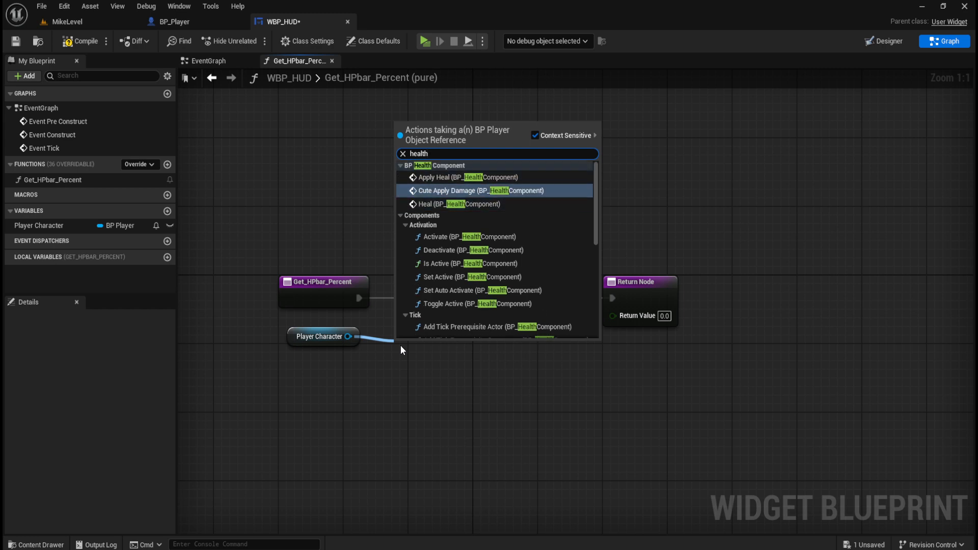
key("Home")
type("get")
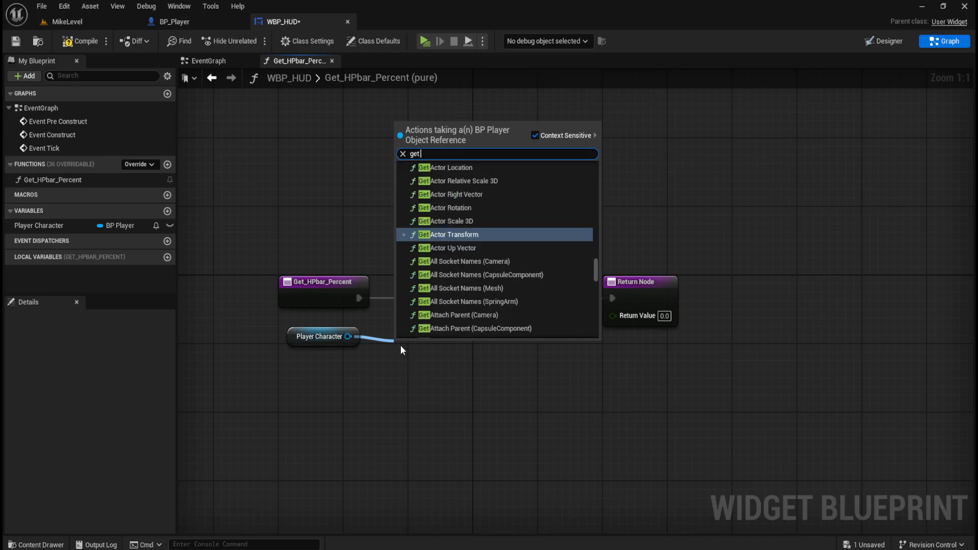
key("End")
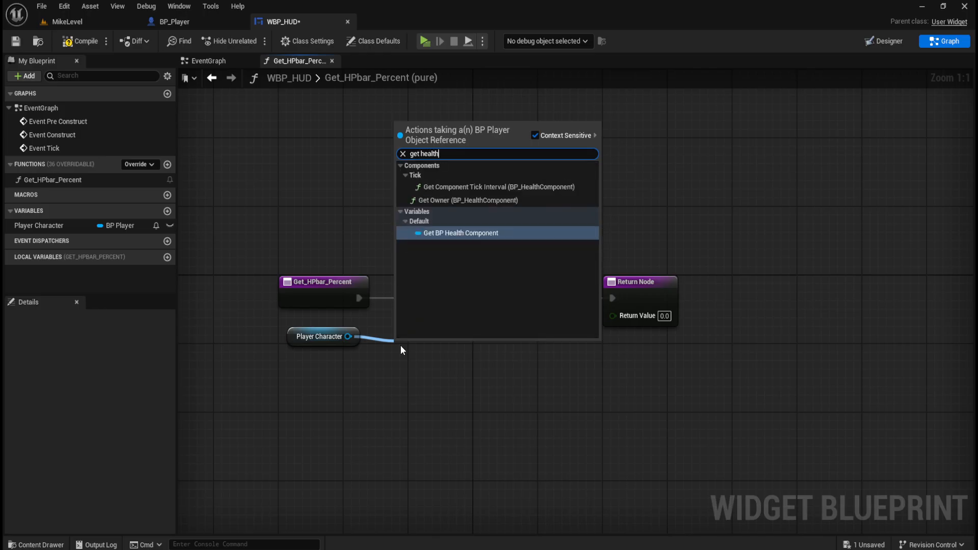
key("Return")
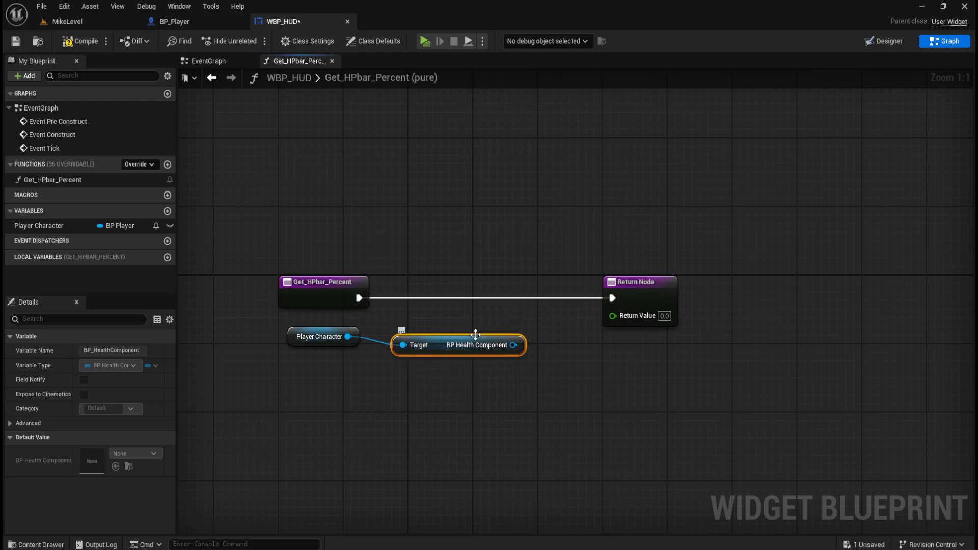
Get Health Points from the BP Health Component output
left_click_drag(511, 345, 558, 350)
type("get")
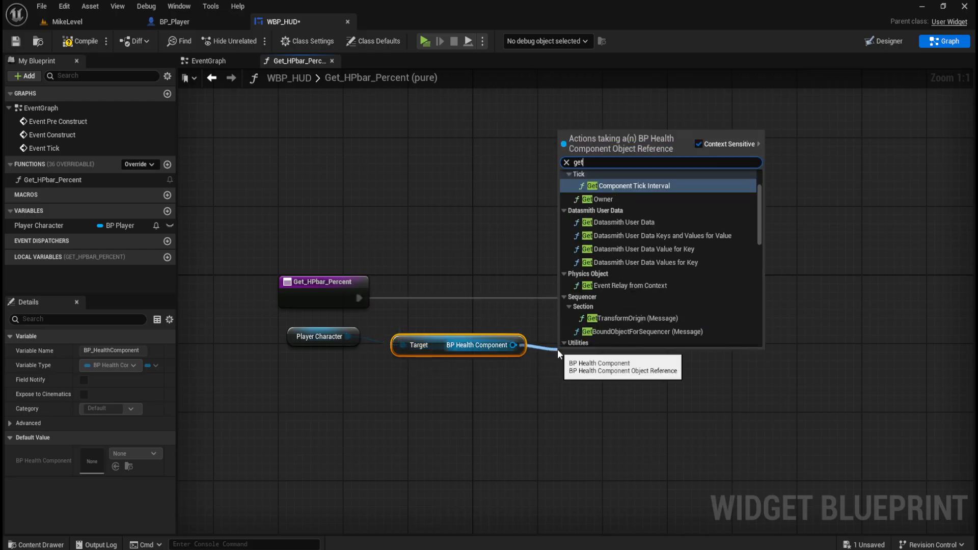
scroll(660, 288, "down", 10)
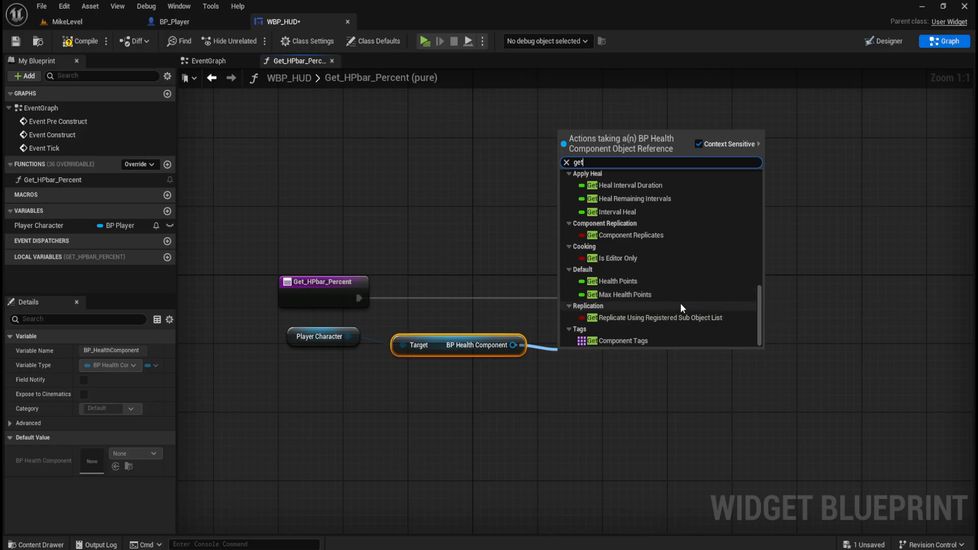
left_click(631, 281)
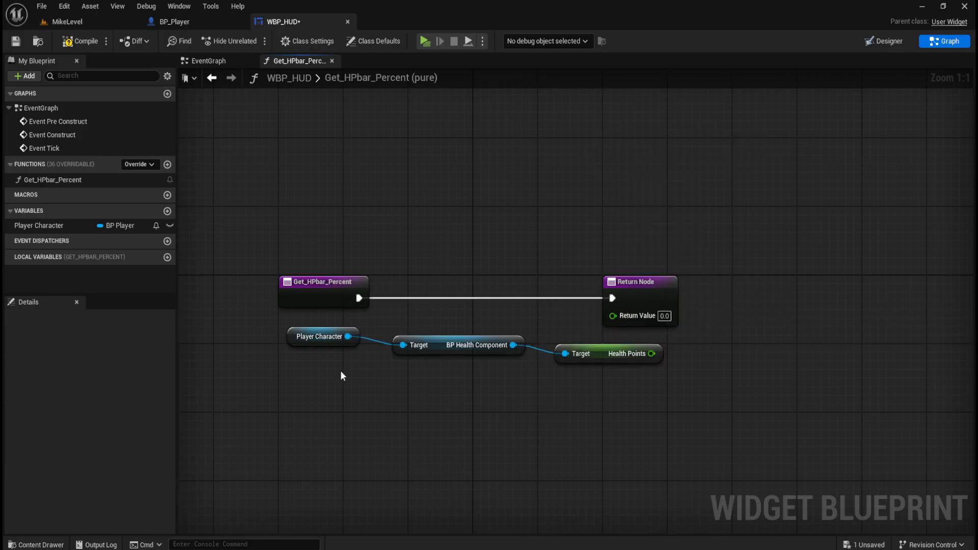
Straighten the Player Character, BP Health Component and Health Points nodes into one compact row
mouse_move(321, 386)
left_mouse_down()
mouse_move(541, 322)
mouse_move(571, 327)
left_mouse_up()
key("q")
mouse_move(431, 395)
left_mouse_down()
mouse_move(584, 360)
mouse_move(598, 347)
mouse_move(538, 349)
left_mouse_up()
key("q")
left_click(563, 350)
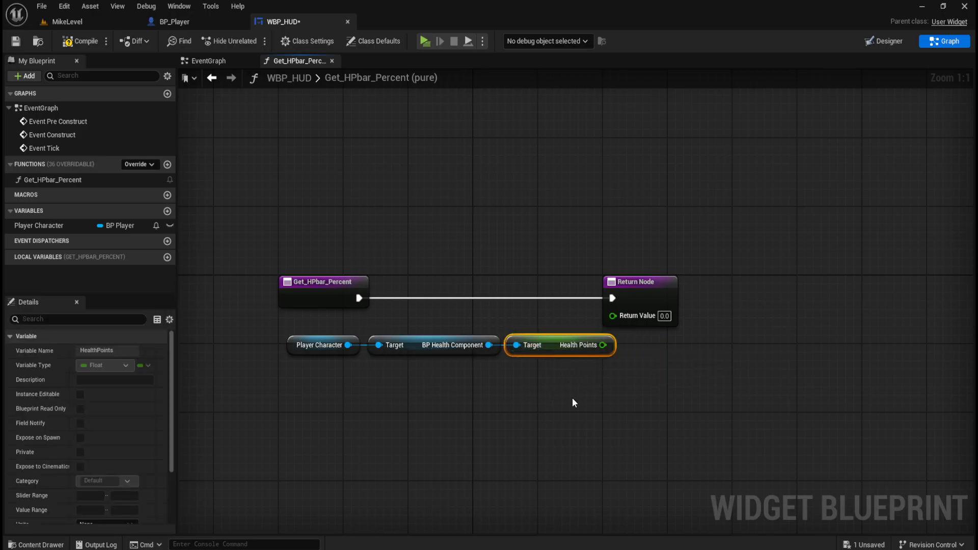
left_click(572, 398)
left_click_drag(317, 382, 543, 349)
left_click(648, 344)
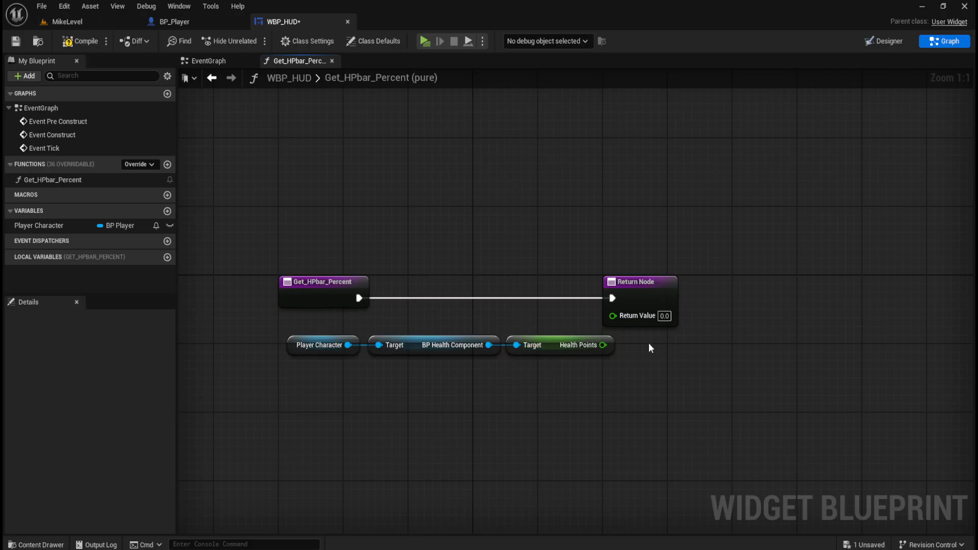
Move the Return Node further from the entry node and connect Health Points to its Return Value
left_click(662, 289)
left_click_drag(662, 290, 711, 289)
left_click(612, 335)
left_click_drag(603, 345, 671, 322)
Tidy the getter row and Return Node along the execution wire, and compile and save WBP_HUD
left_click_drag(317, 381, 609, 324)
left_click(642, 224)
left_click_drag(686, 224, 749, 302)
key("Left")
key("Left")
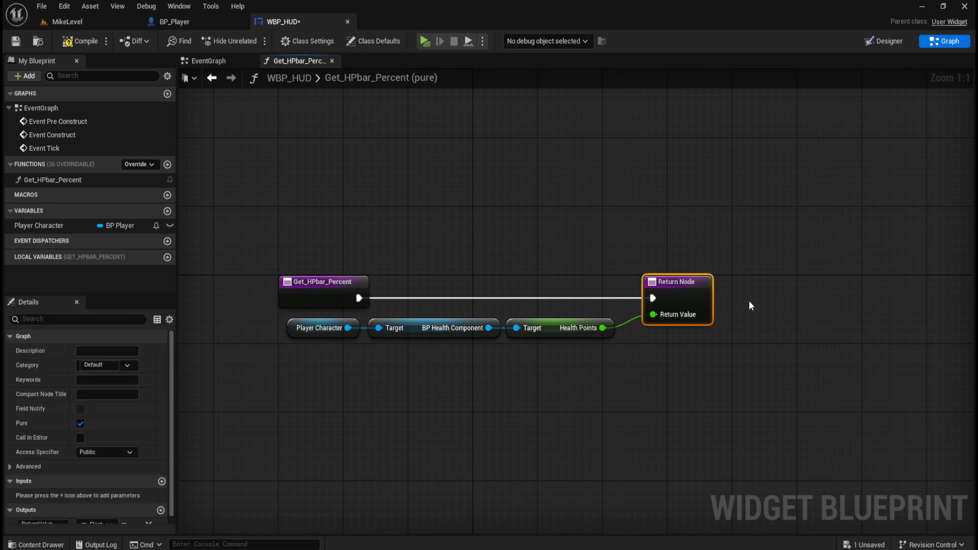
left_click(748, 226)
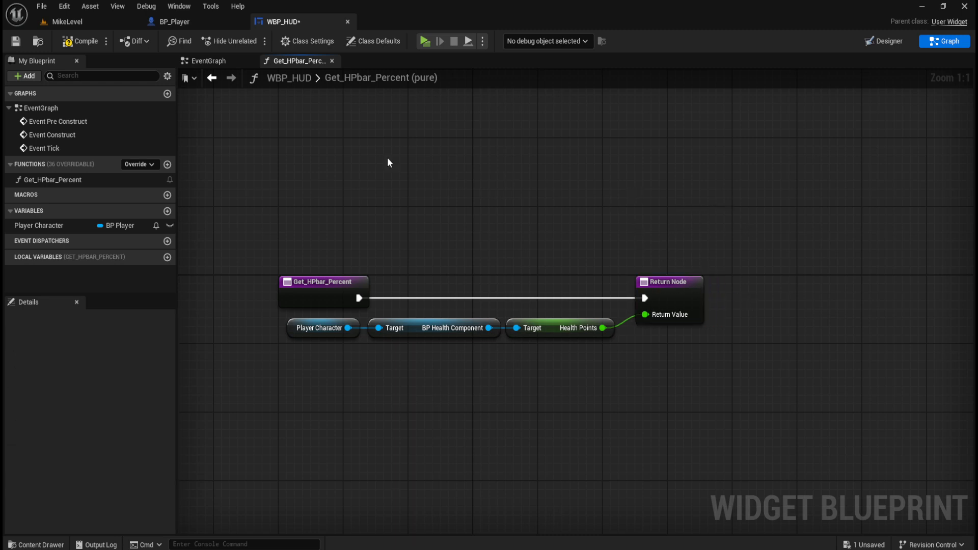
left_click(81, 39)
left_click(17, 42)
Switch to BP_Player's event graph and find the free space above the DEV PLAYTEST comment
left_click(185, 19)
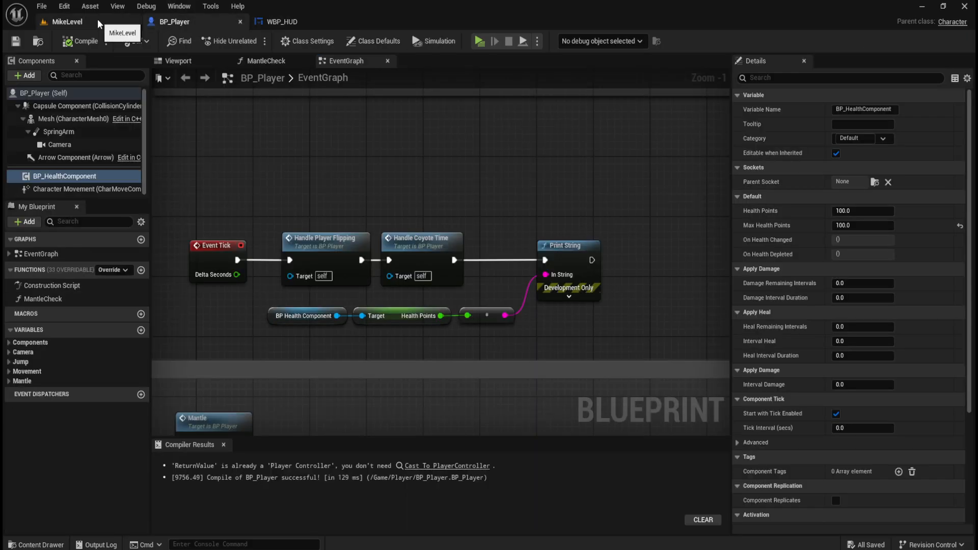
left_click(301, 20)
left_click(170, 21)
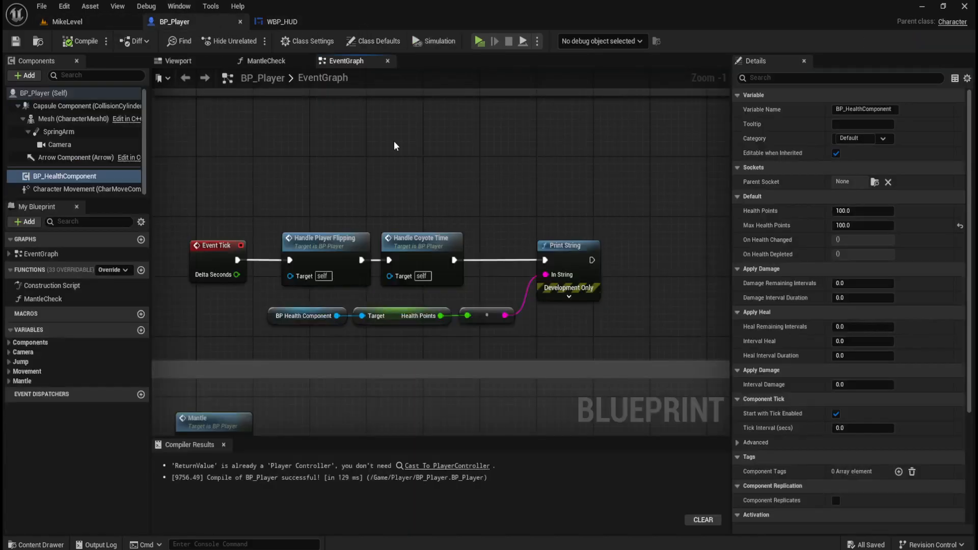
scroll(441, 220, "down", 10)
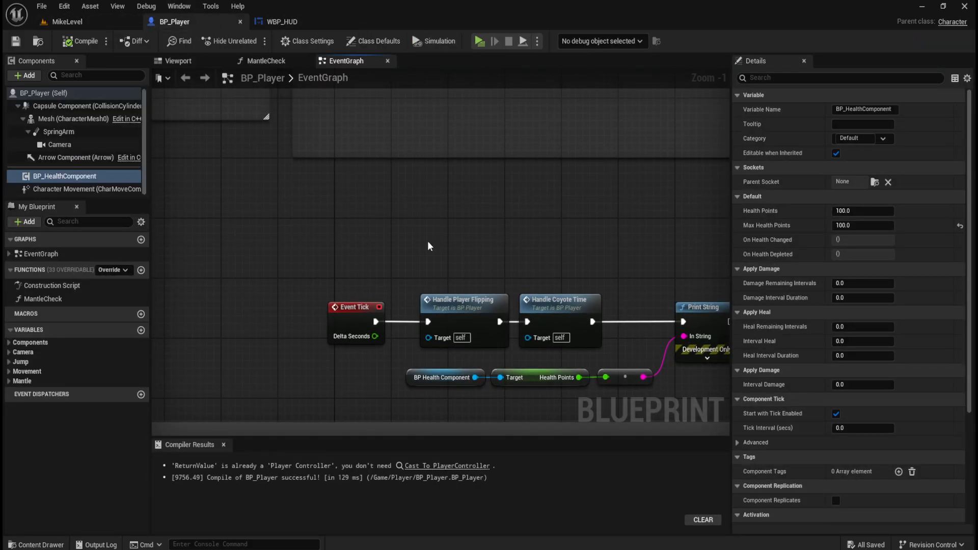
right_click_drag(441, 220, 503, 273)
scroll(503, 273, "up", 10)
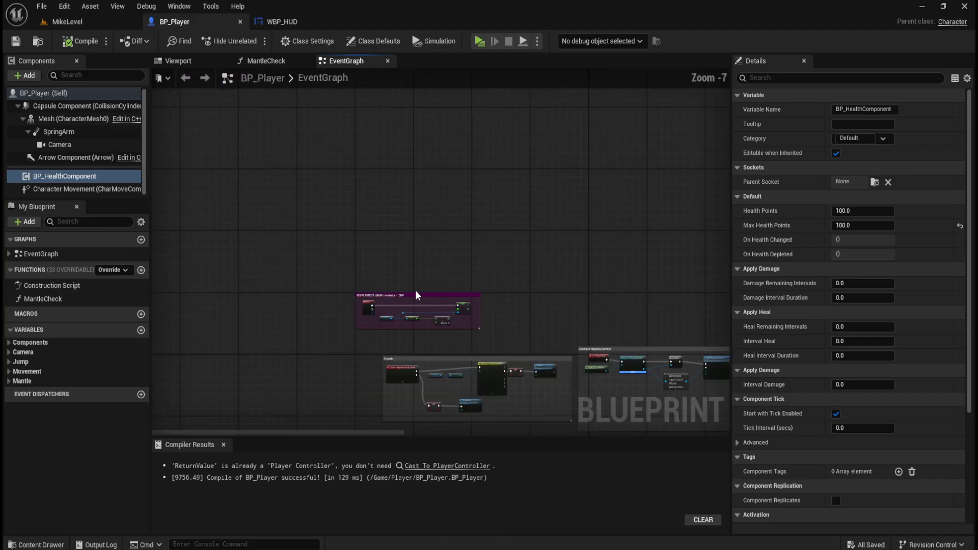
right_click_drag(394, 194, 365, 166)
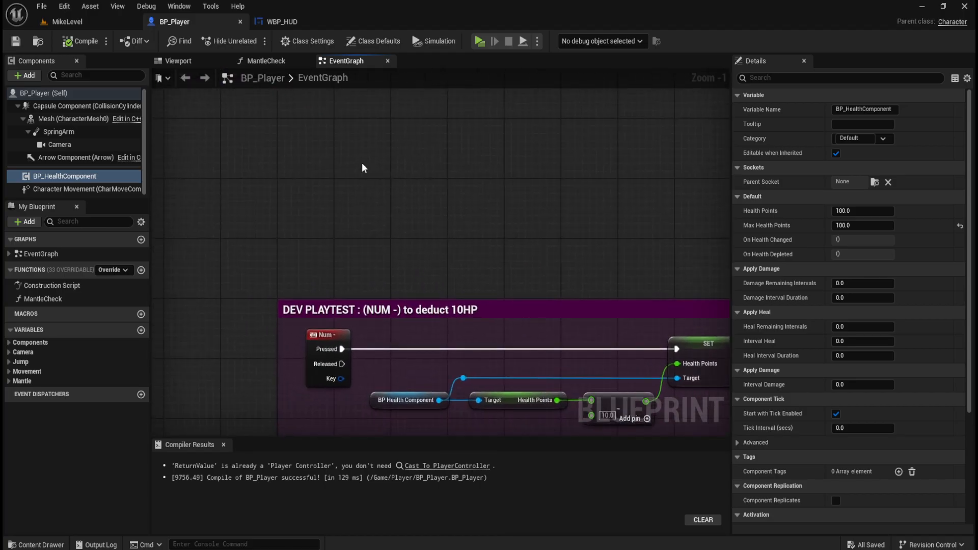
Locate the existing Event BeginPlay node in BP_Player's event graph
right_click(364, 166)
left_click(328, 159)
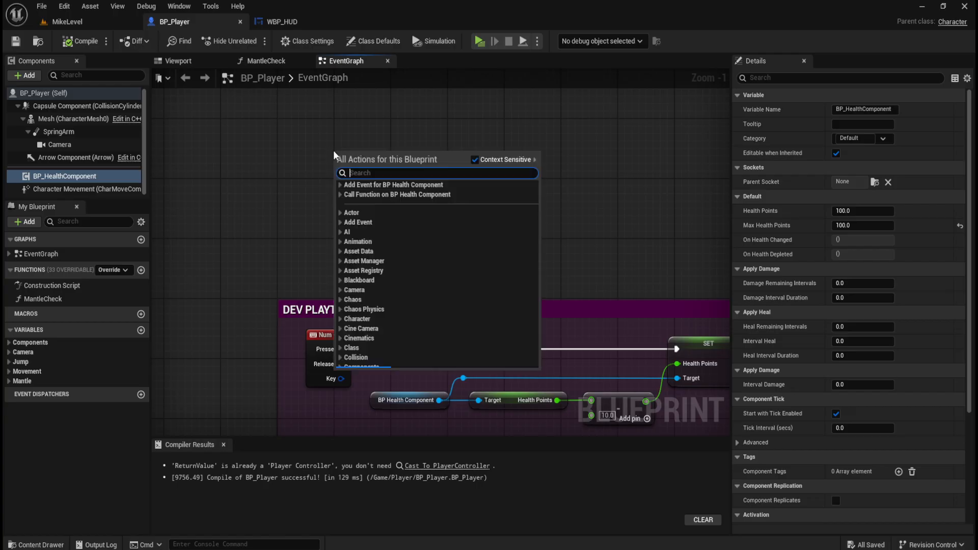
right_click(333, 153)
type("begin player")
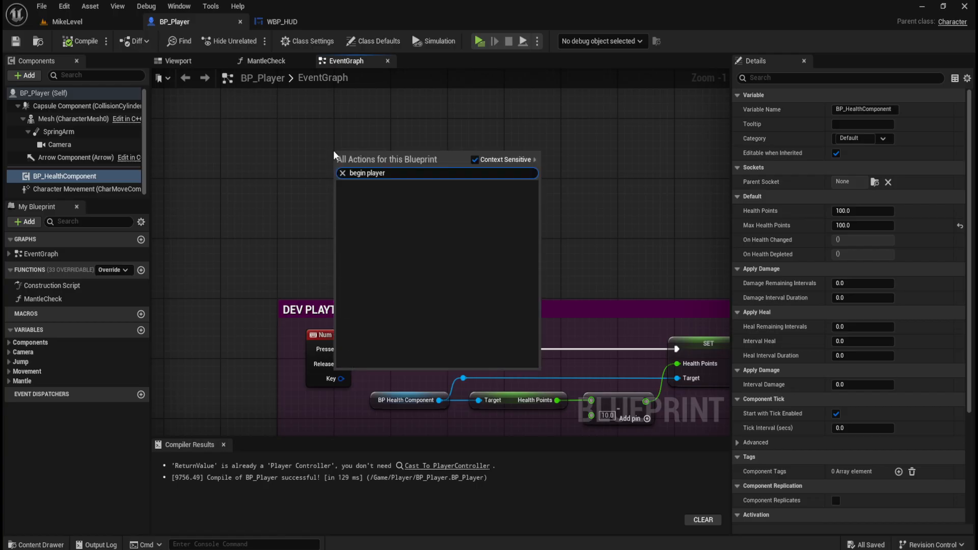
key("ctrl+a")
type("begin")
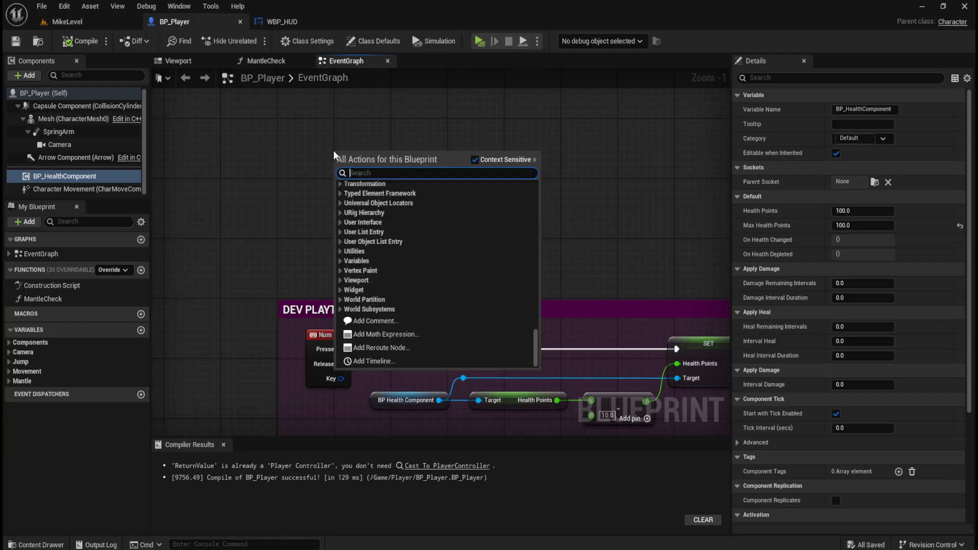
key("Return")
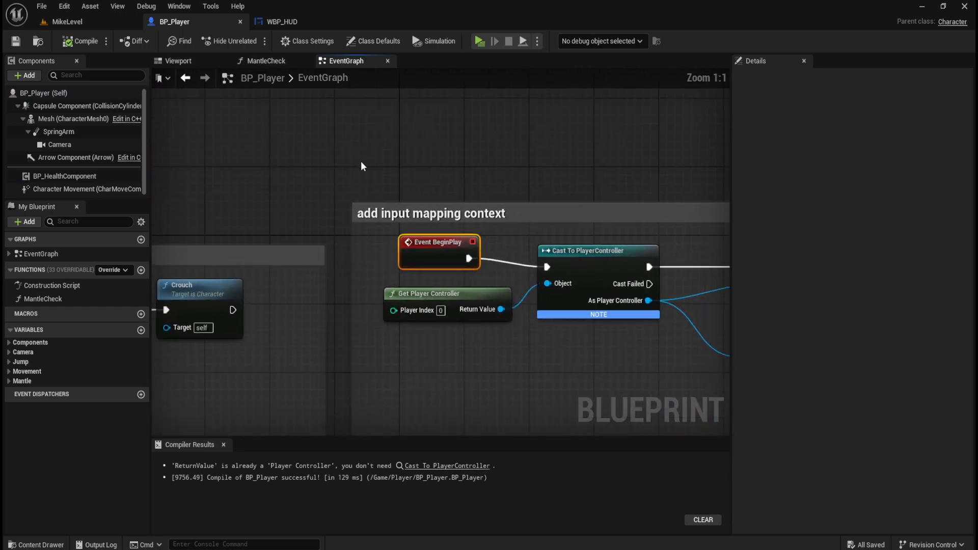
Examine the BeginPlay chain from the input mapping context through the Set variables group, and the layout of the surrounding graph
scroll(261, 180, "down", 5)
scroll(261, 181, "down", 2)
scroll(293, 192, "up", 3)
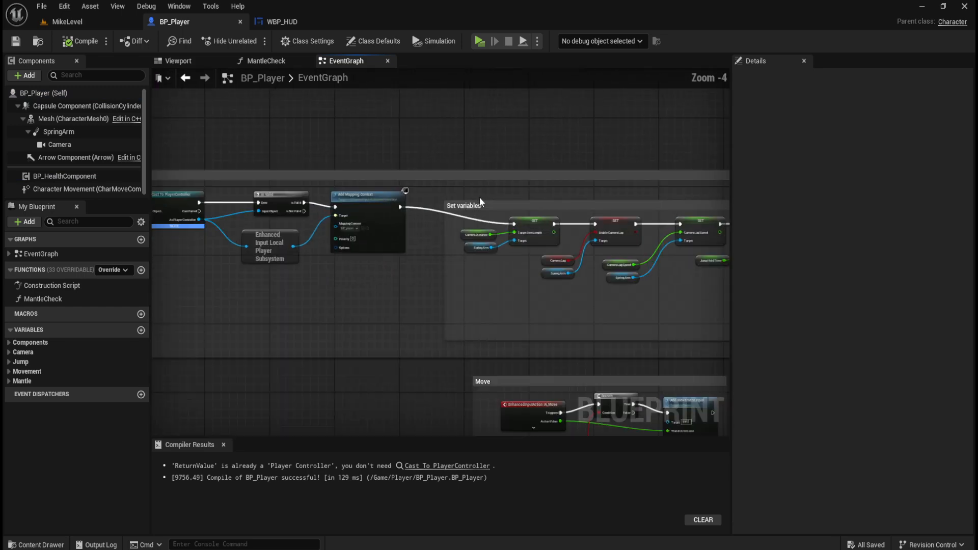
scroll(294, 192, "down", 3)
scroll(643, 215, "up", 3)
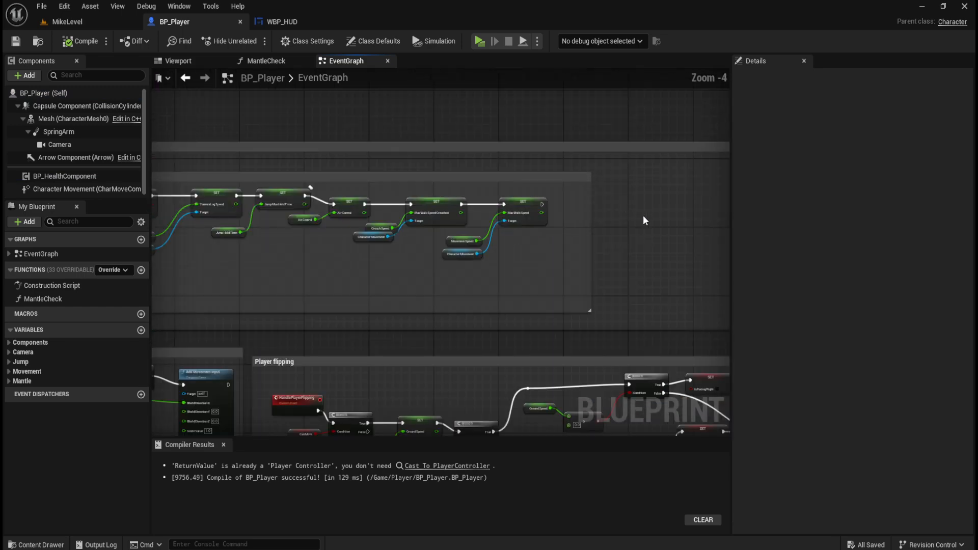
scroll(645, 220, "down", 3)
scroll(222, 195, "up", 5)
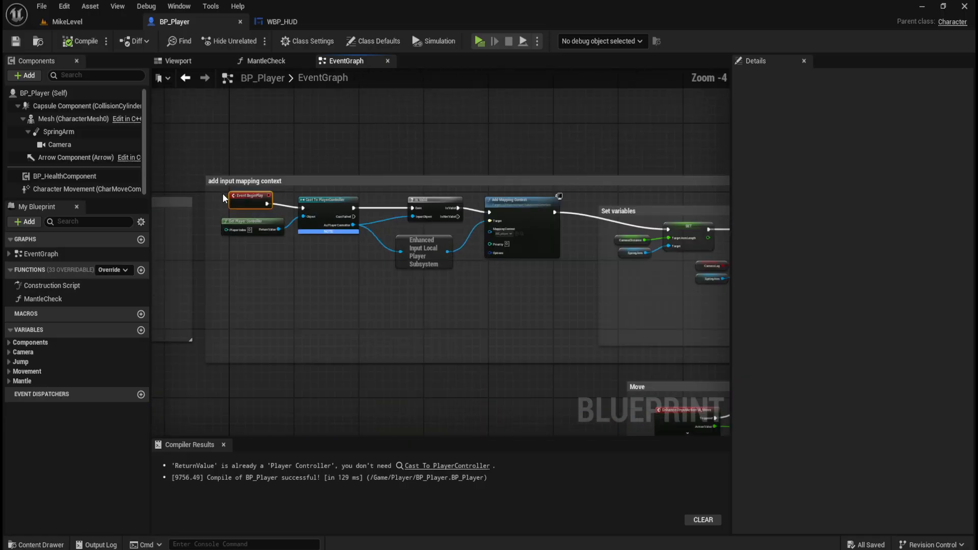
right_click_drag(556, 361, 434, 328)
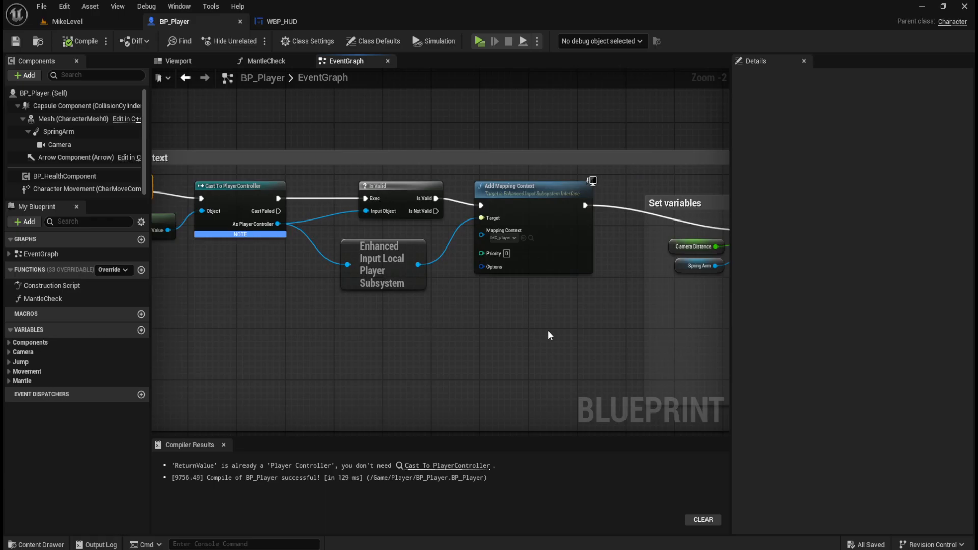
mouse_move(604, 334)
right_mouse_down()
mouse_move(393, 323)
mouse_move(682, 349)
mouse_move(509, 310)
mouse_move(334, 315)
mouse_move(411, 328)
mouse_move(369, 325)
right_mouse_up()
mouse_move(521, 338)
right_mouse_down()
mouse_move(276, 304)
mouse_move(529, 287)
right_mouse_up()
scroll(569, 286, "down", 9)
right_click_drag(316, 241, 466, 242)
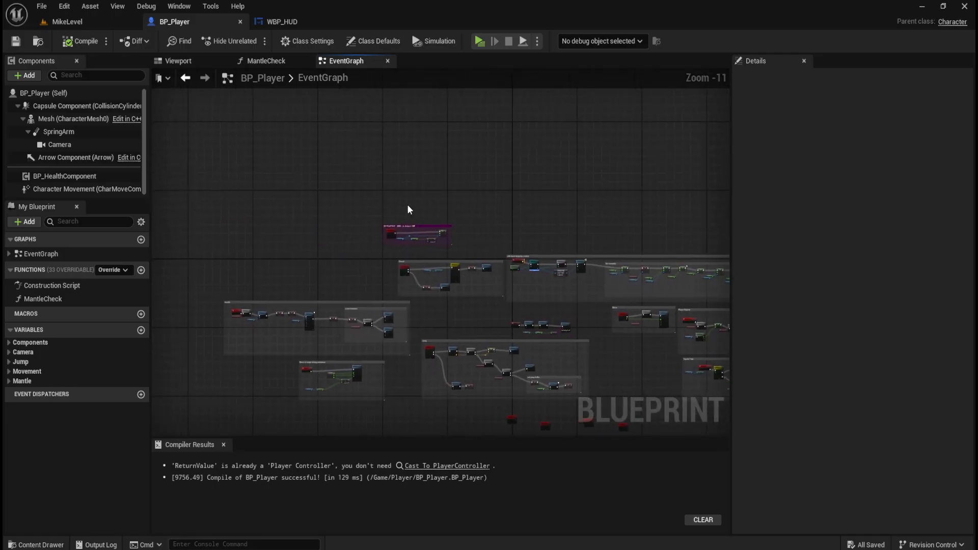
Add a custom event named Draw HUD in the free space above the DEV PLAYTEST comment
scroll(410, 210, "up", 8)
scroll(268, 201, "up", 1)
scroll(339, 192, "up", 1)
right_click(327, 170)
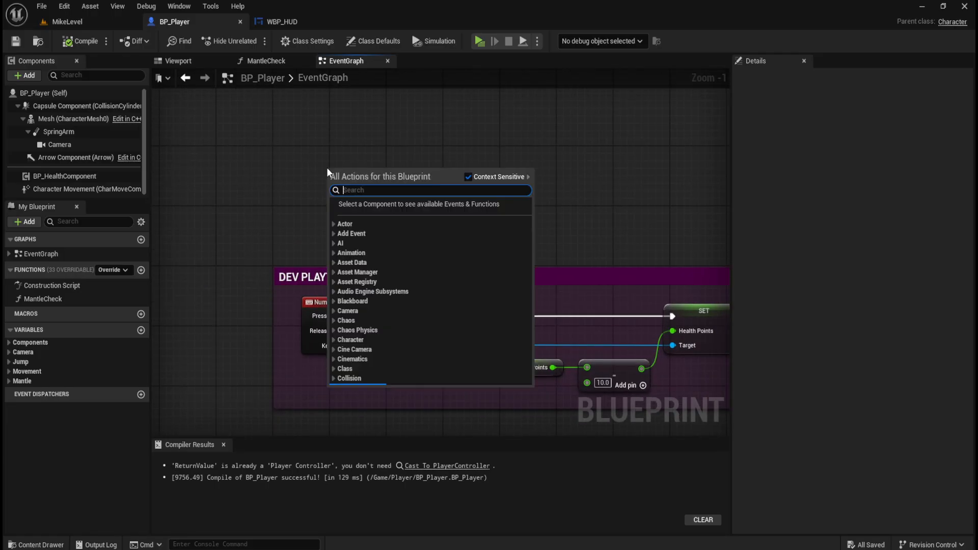
type("custom ev")
key("Return")
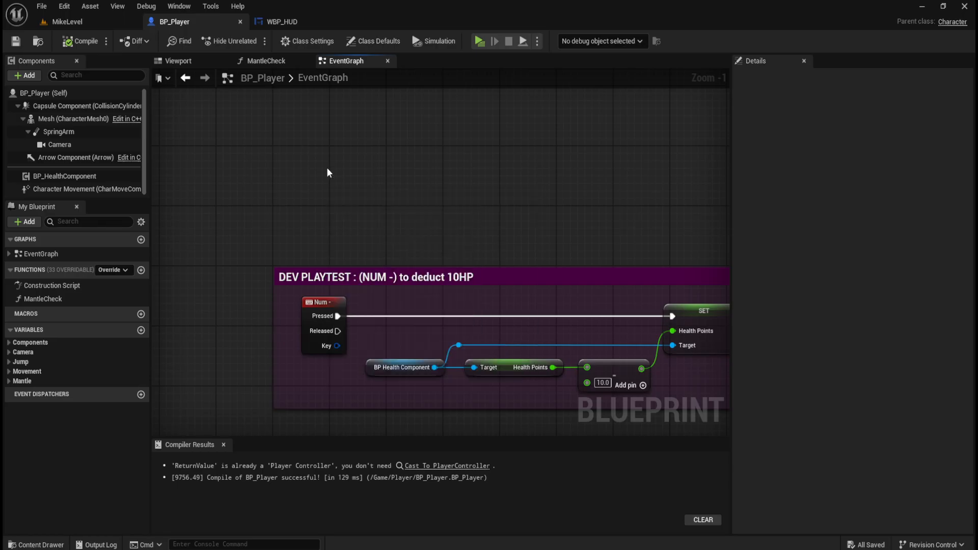
type("D")
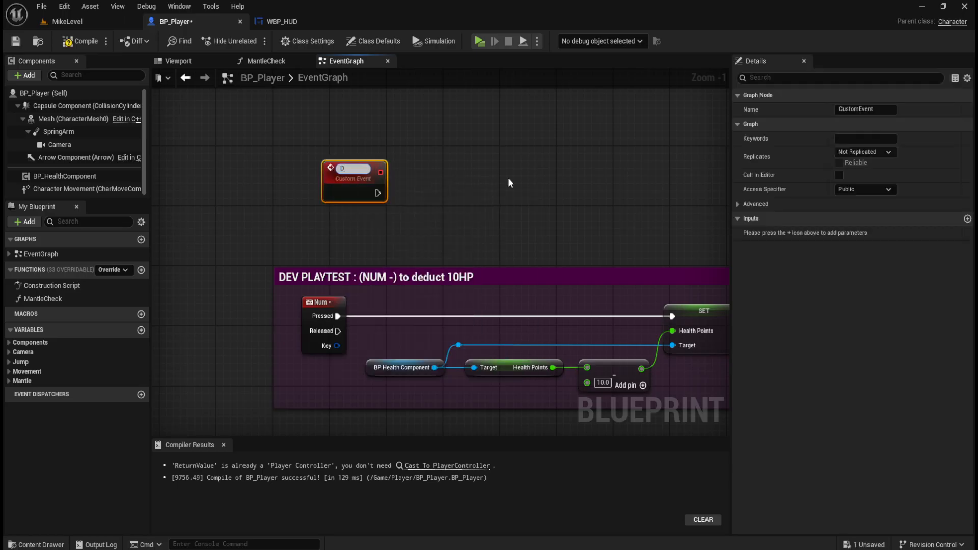
type("raw HUD")
key("Return")
left_click(508, 178)
Create a widget of class WBP_HUD from the Draw HUD event's execution output and align its node with the event
mouse_move(350, 175)
left_mouse_down()
mouse_move(301, 162)
mouse_move(374, 174)
left_mouse_up()
left_click(423, 167)
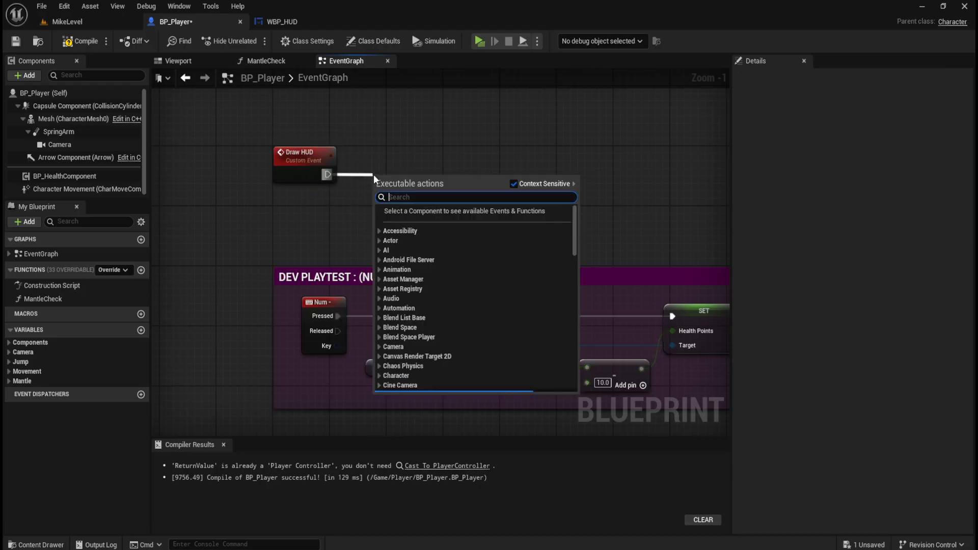
type("create widget")
key("Return")
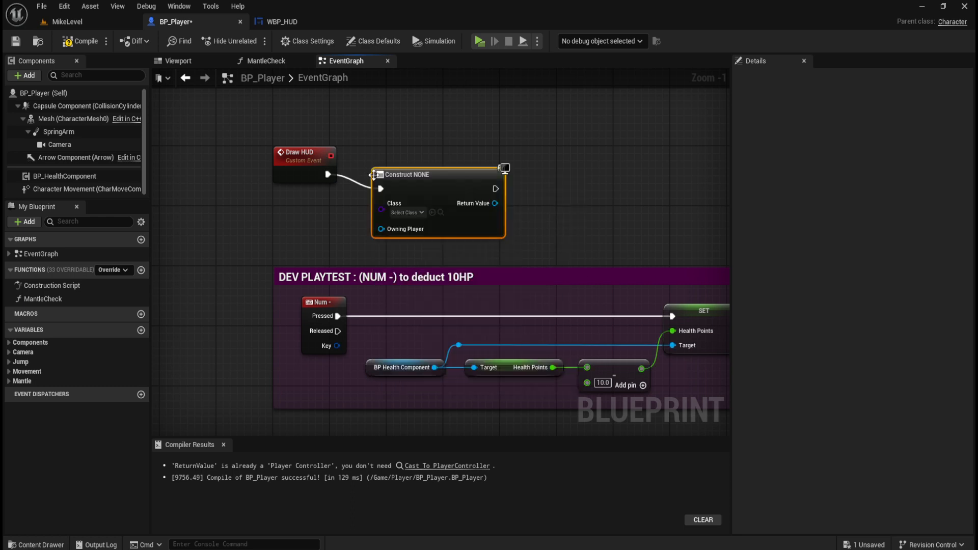
left_click(421, 212)
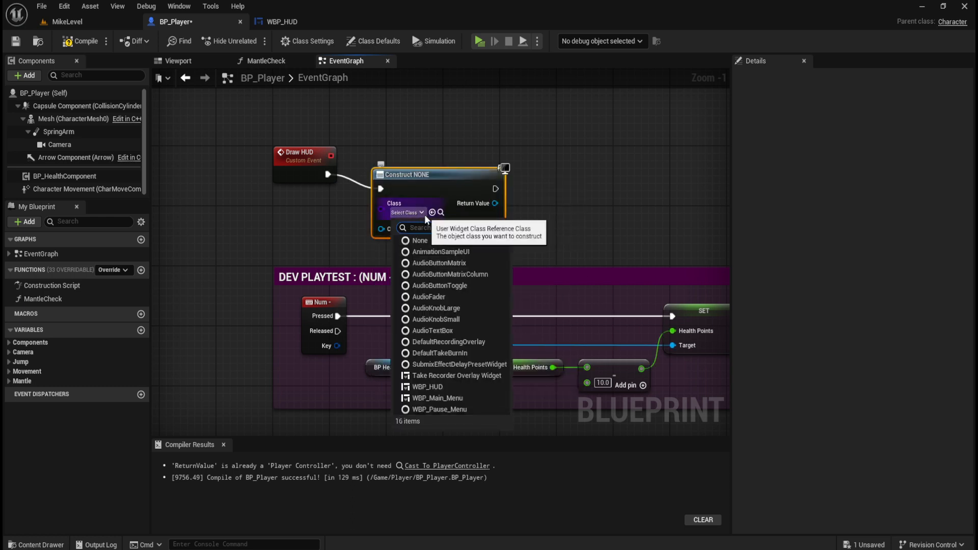
type("hud")
left_click(421, 251)
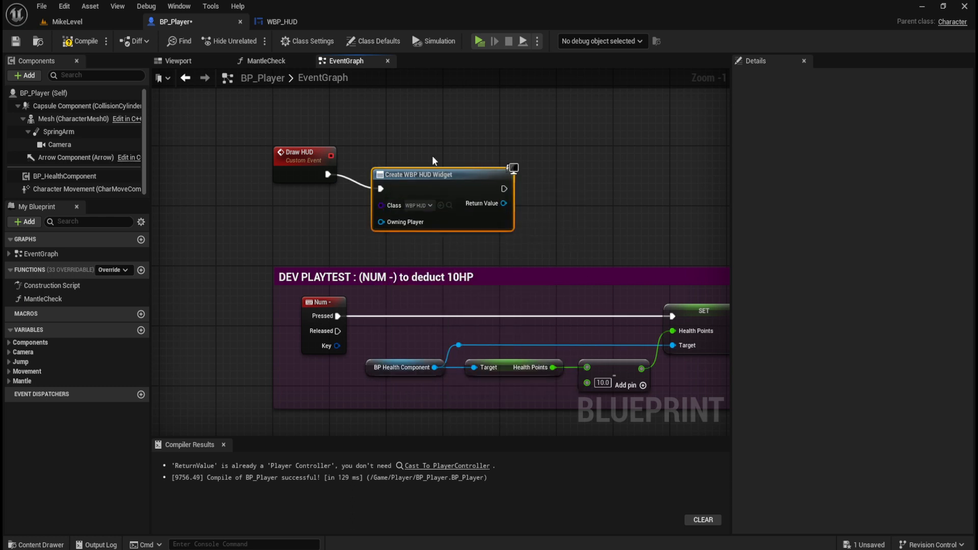
left_click_drag(448, 173, 448, 160)
left_click(526, 182)
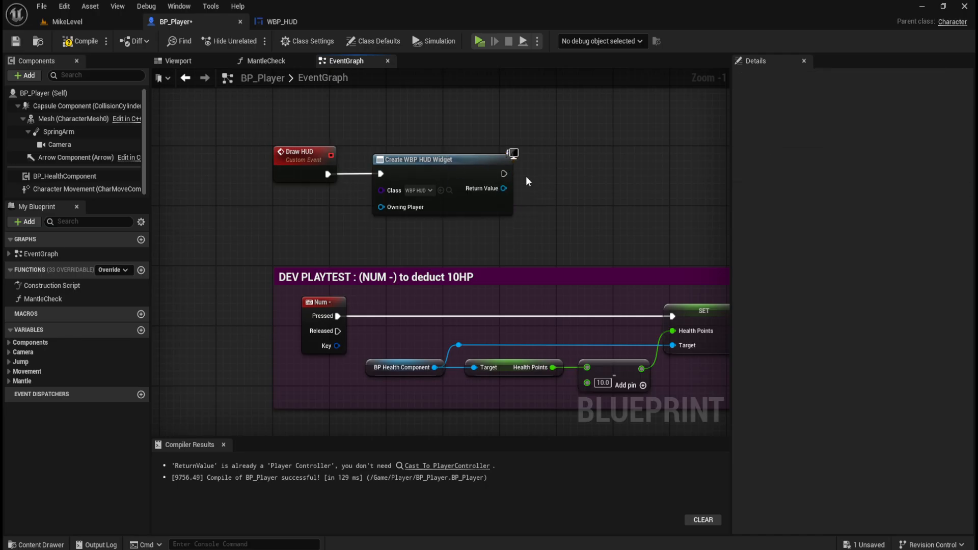
Add an Add to Viewport node after the widget creation, connect Return Value to its Target, and straighten the wires
left_click_drag(506, 176, 552, 174)
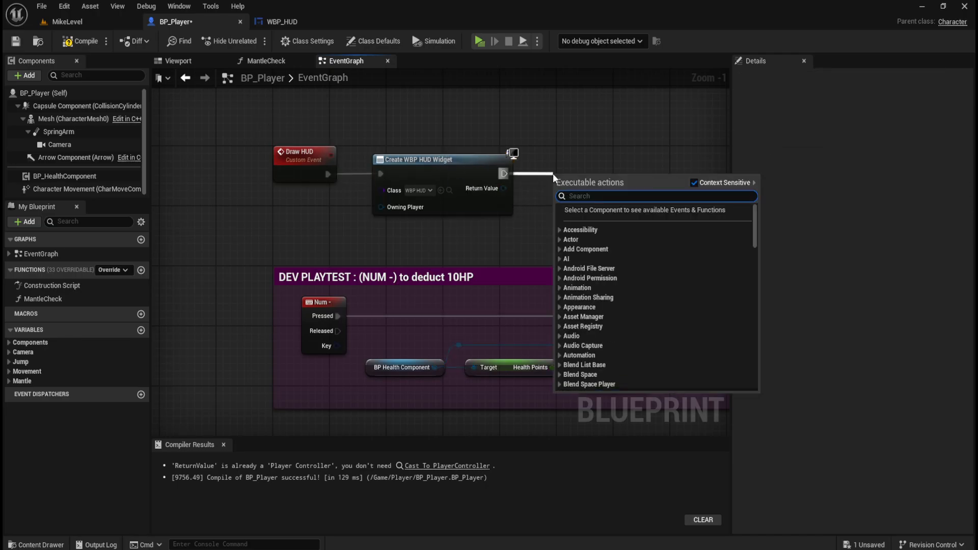
type("add to viewp")
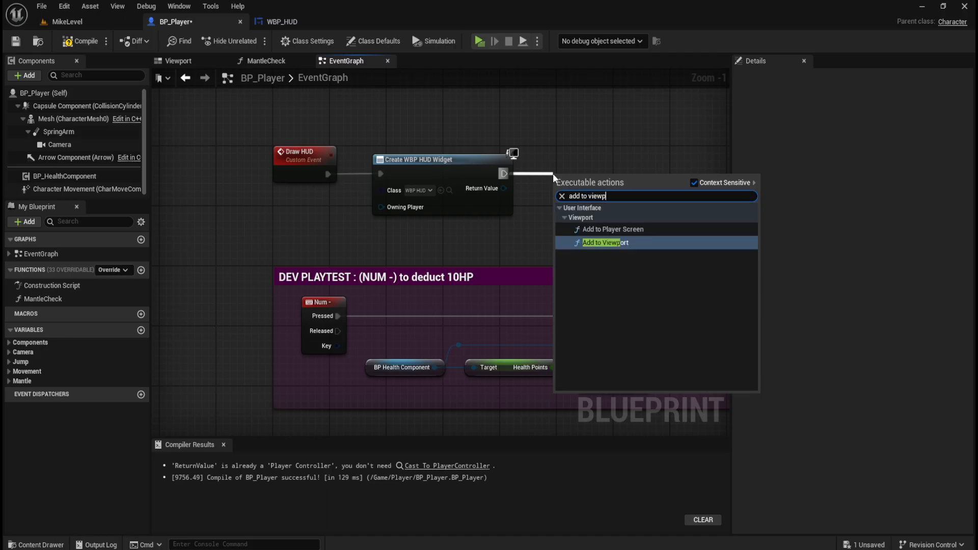
key("Return")
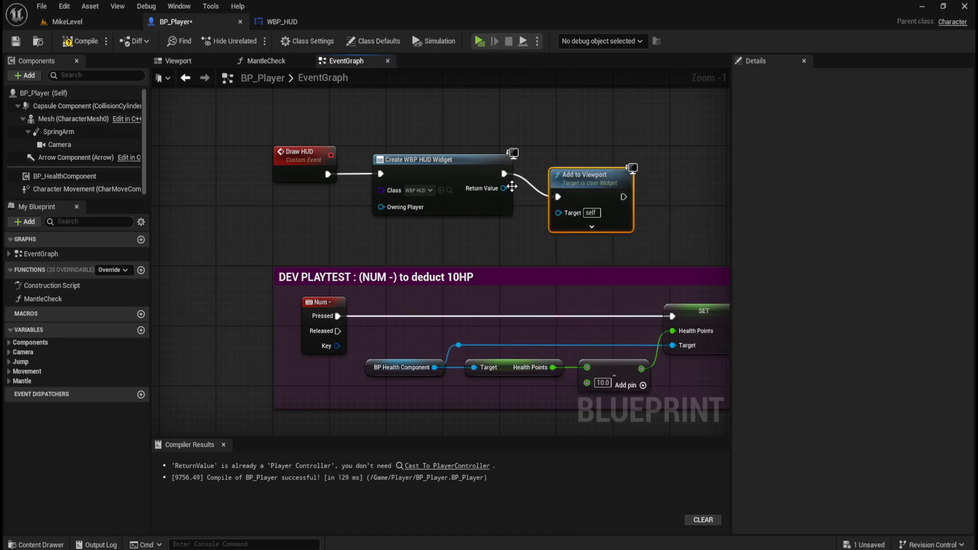
left_click_drag(504, 188, 558, 213)
left_click_drag(586, 175, 586, 152)
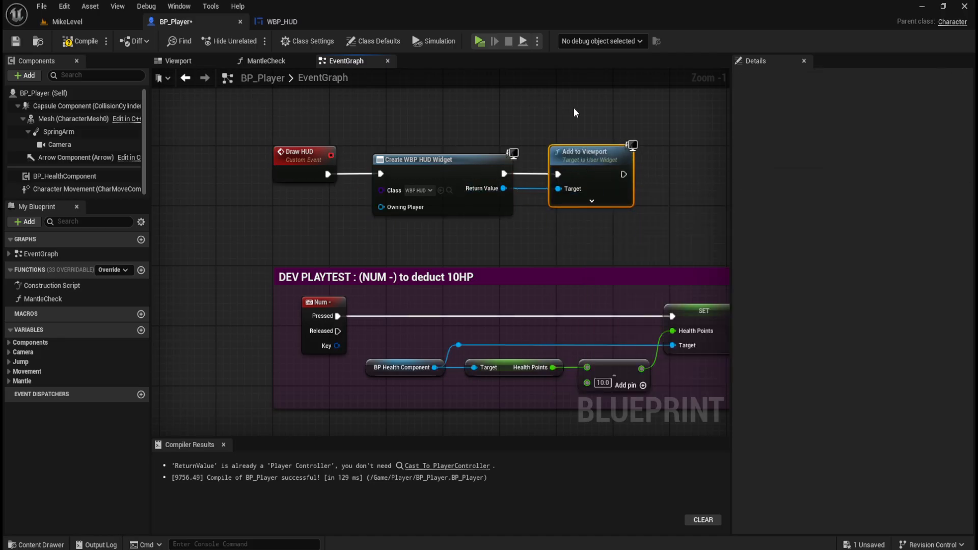
Nudge the Create WBP HUD Widget and Add to Viewport nodes closer to the Draw HUD event
left_click_drag(527, 125, 623, 179)
key("Left")
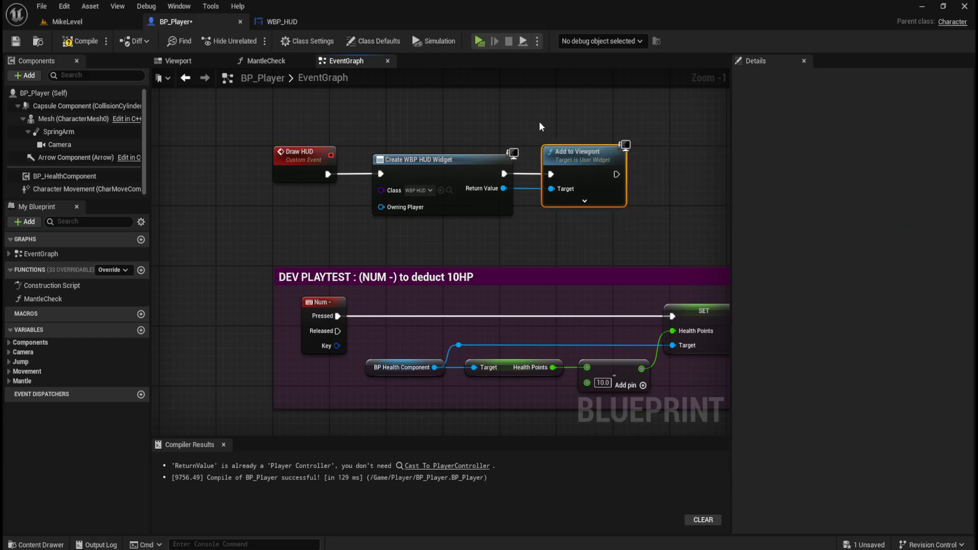
key("Left")
key("Left")
left_click_drag(477, 111, 581, 180)
key("Left")
key("Left")
left_click_drag(497, 125, 476, 120)
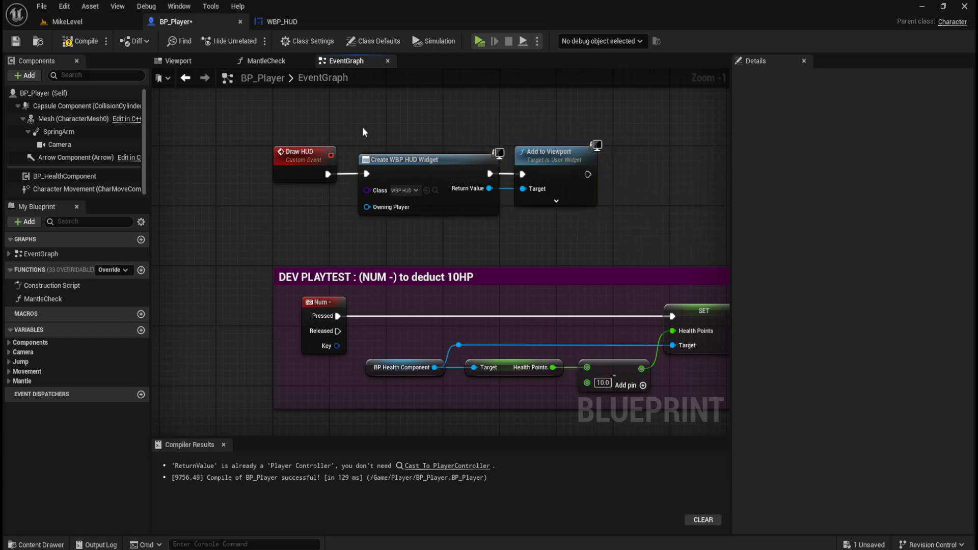
Group the three Draw HUD nodes in a comment box titled "Draws Player HUD to screen"
left_click_drag(251, 118, 619, 233)
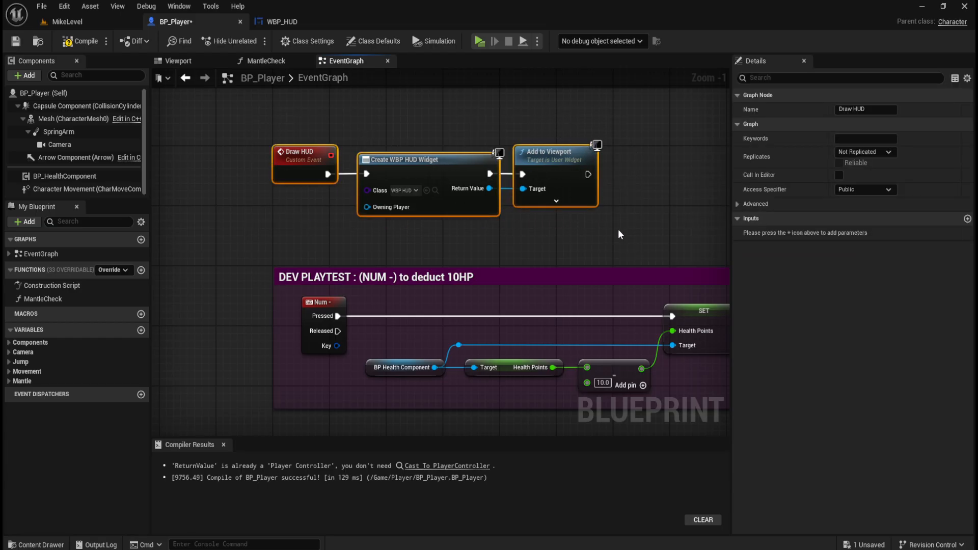
type("c")
type("Draws")
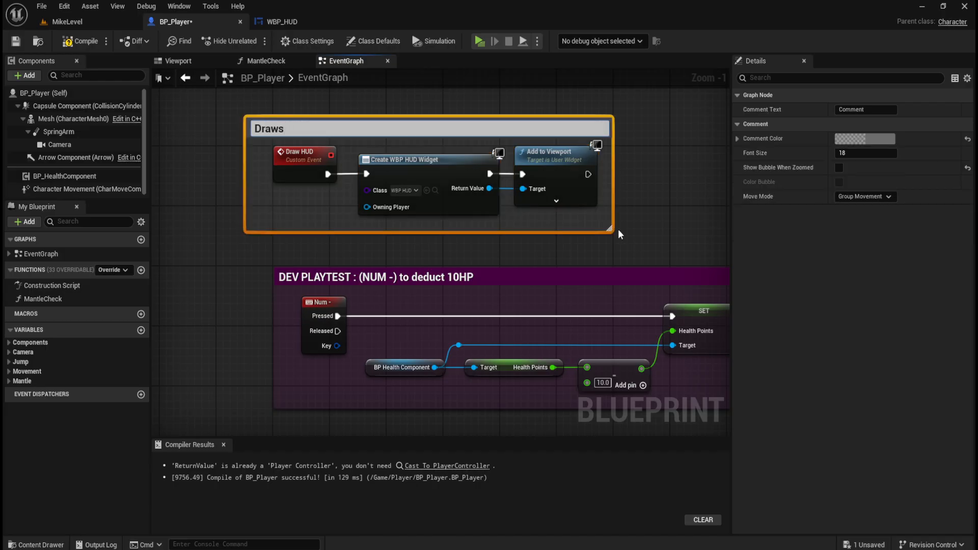
type(" Player HUD")
type("to screen")
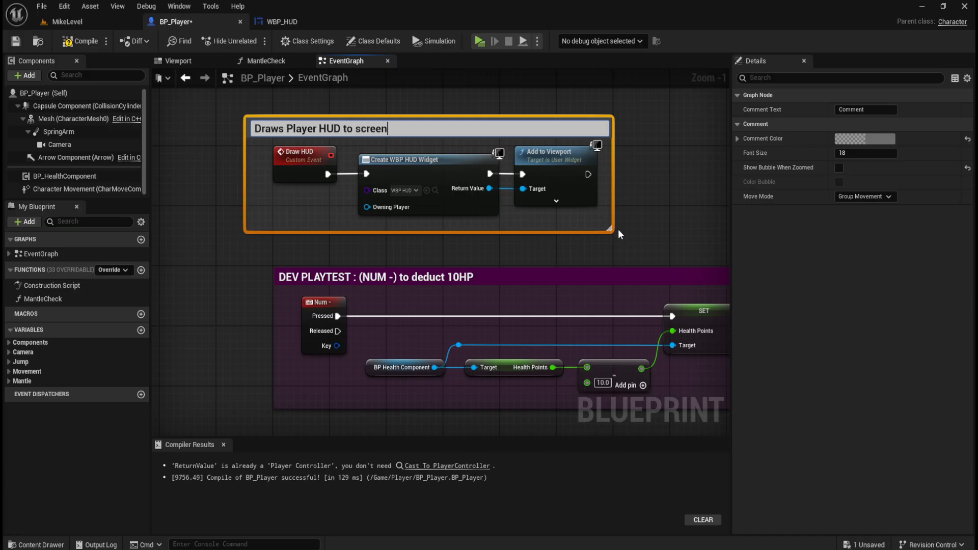
key("Return")
Try to recolour the Draws Player HUD comment box white by raising its brightness to 1.0 and editing its hex colour
left_click(869, 139)
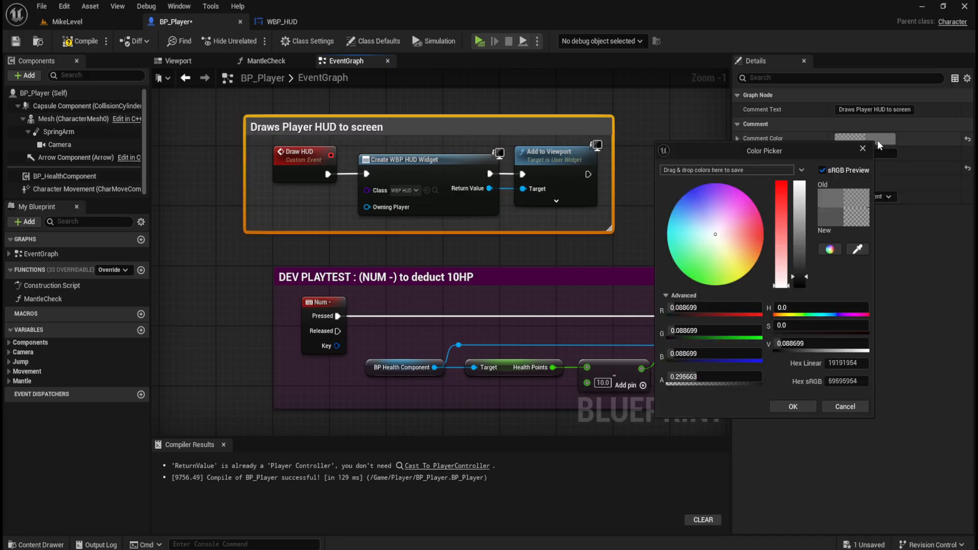
left_click_drag(805, 271, 817, 106)
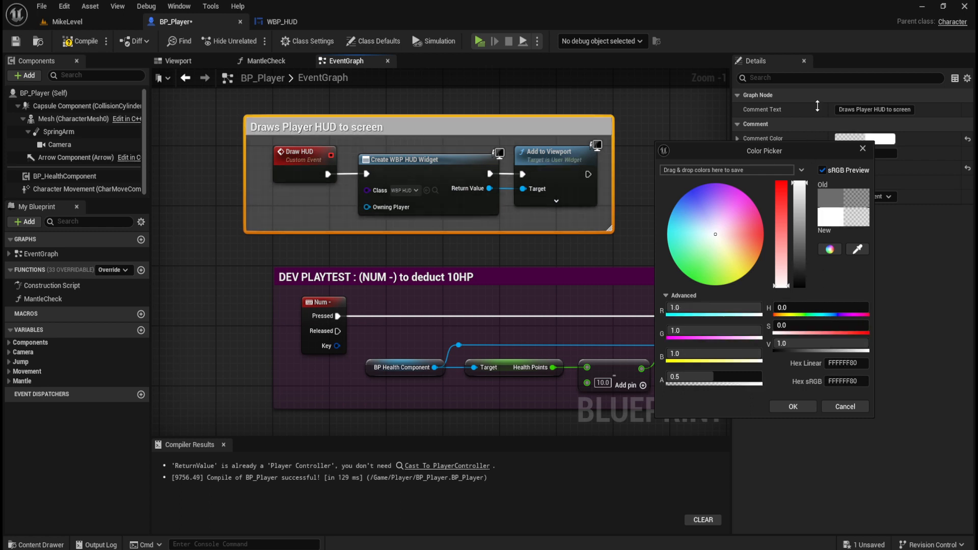
left_click(861, 364)
type("ffffffffffffff")
left_click(798, 408)
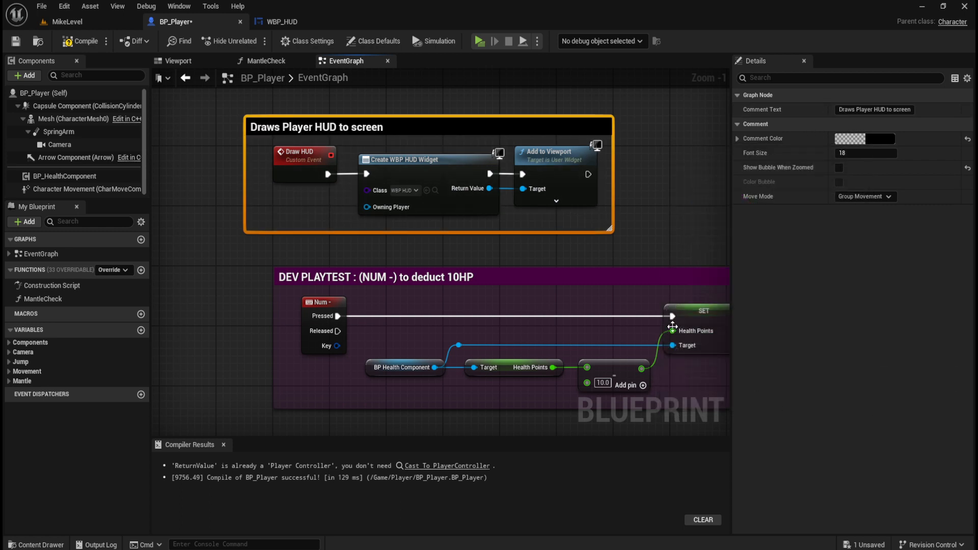
Set the comment box's colour to white using the linear hex value FFFFFF00
left_click(868, 139)
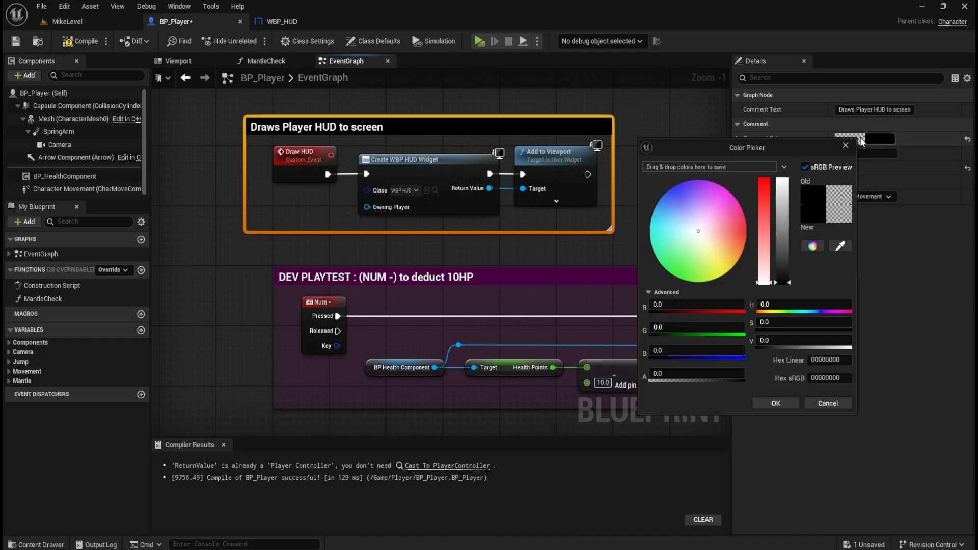
left_click(832, 359)
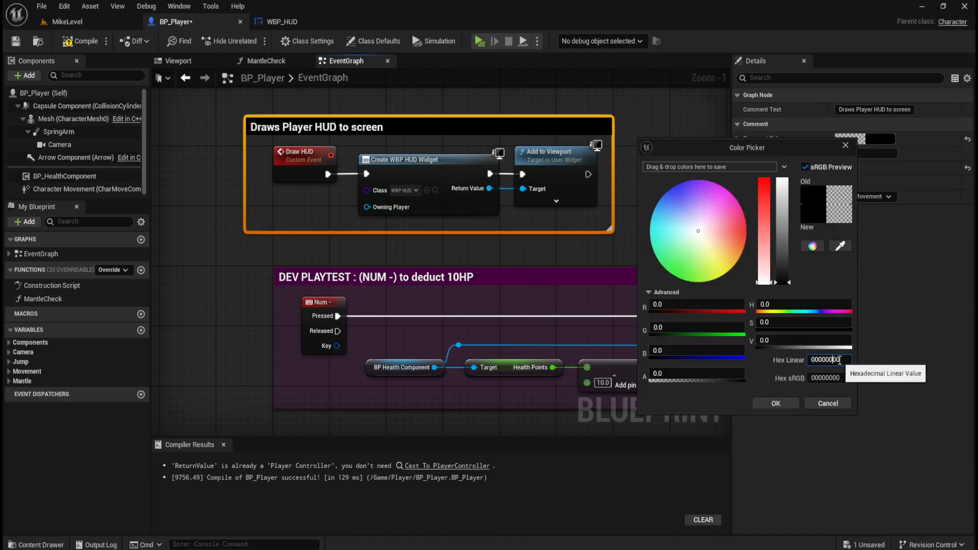
key("ctrl+a")
type("FFFFFF00")
key("Return")
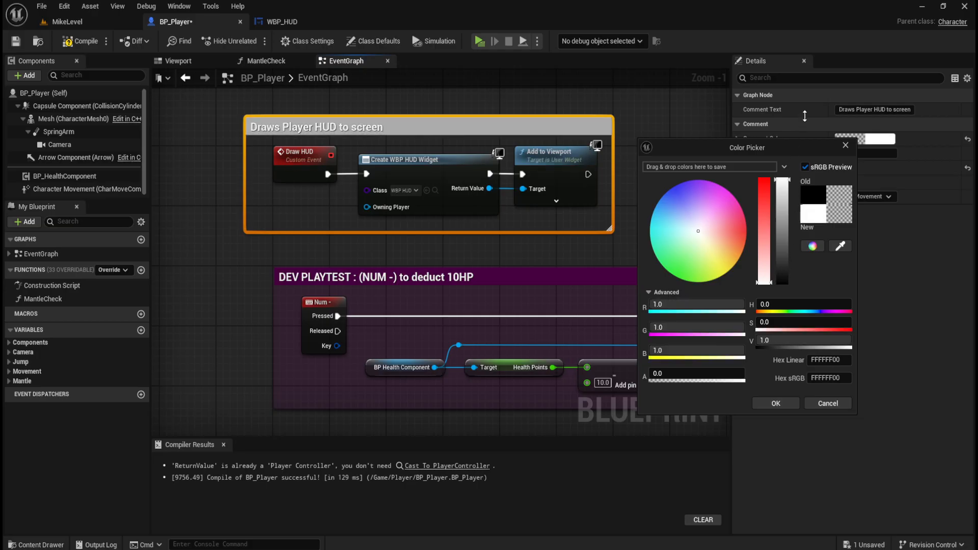
left_click(776, 403)
left_click(661, 167)
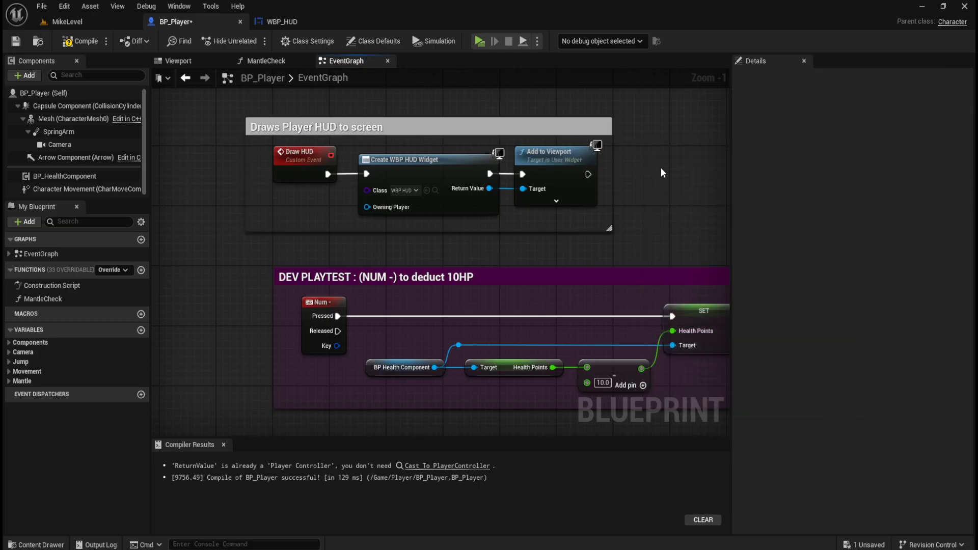
Move the Draws Player HUD comment box into line with the DEV PLAYTEST box's left edge, with a larger gap above it
left_click_drag(562, 131, 591, 131)
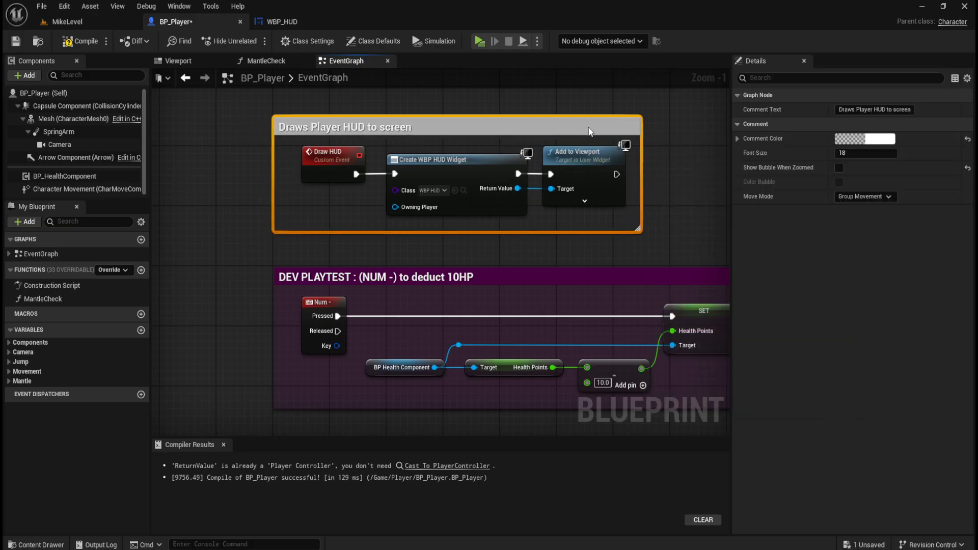
scroll(234, 218, "down", 1)
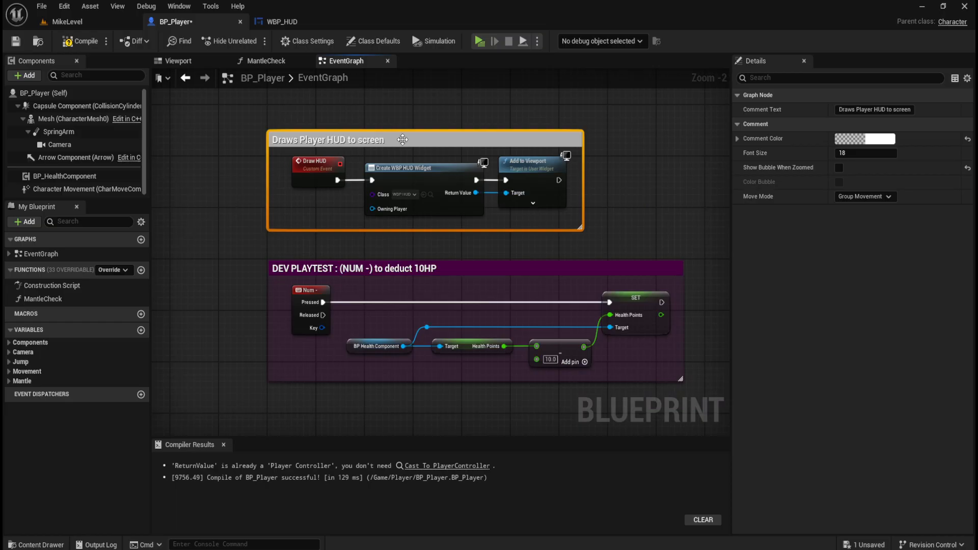
left_click_drag(458, 144, 459, 120)
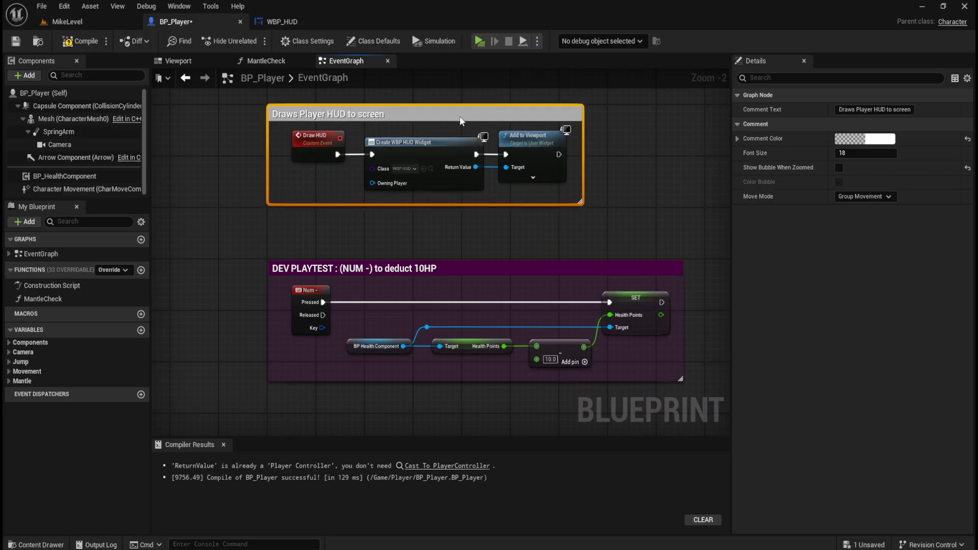
left_click(591, 152)
scroll(334, 181, "down", 3)
scroll(396, 148, "up", 2)
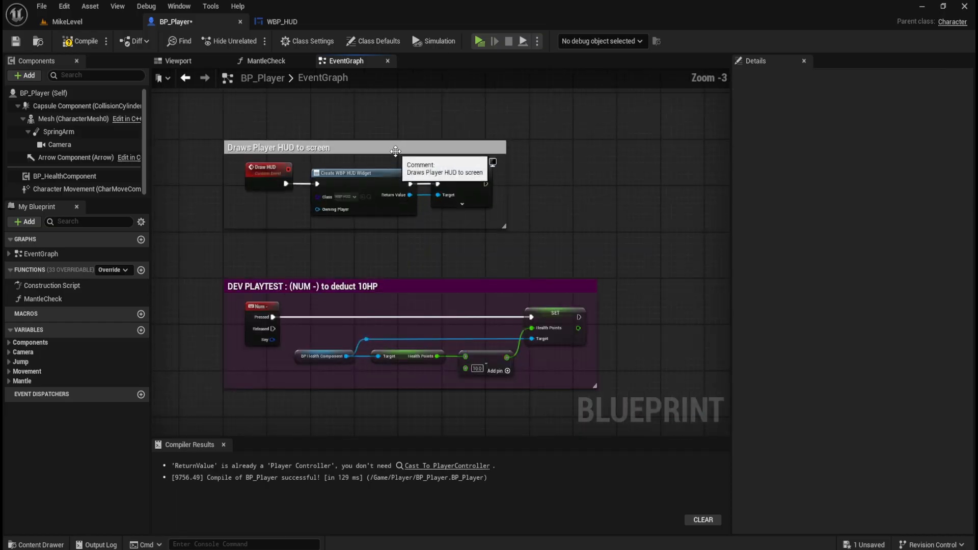
scroll(395, 152, "up", 1)
scroll(489, 221, "up", 1)
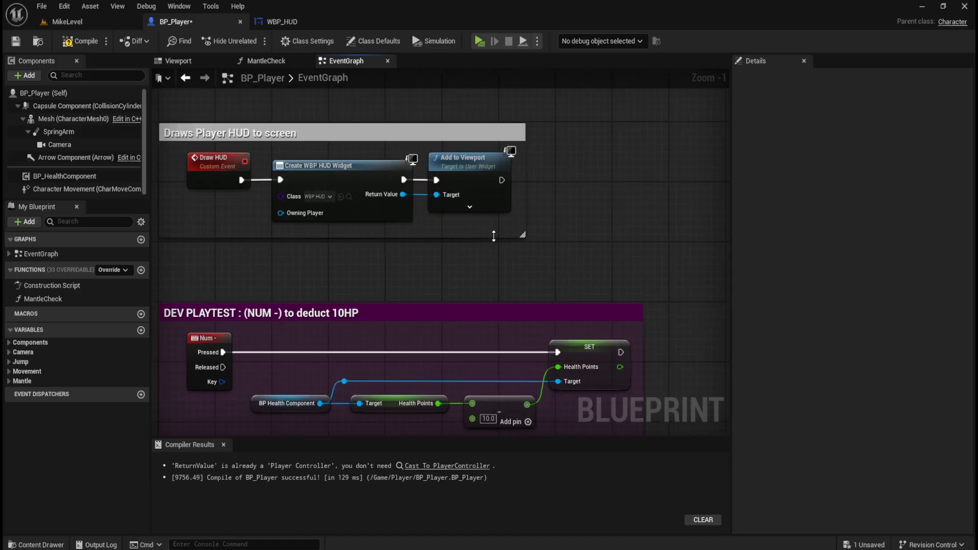
Set the Draws Player HUD comment colour's alpha to 1.0 and save the blueprint
left_click(497, 135)
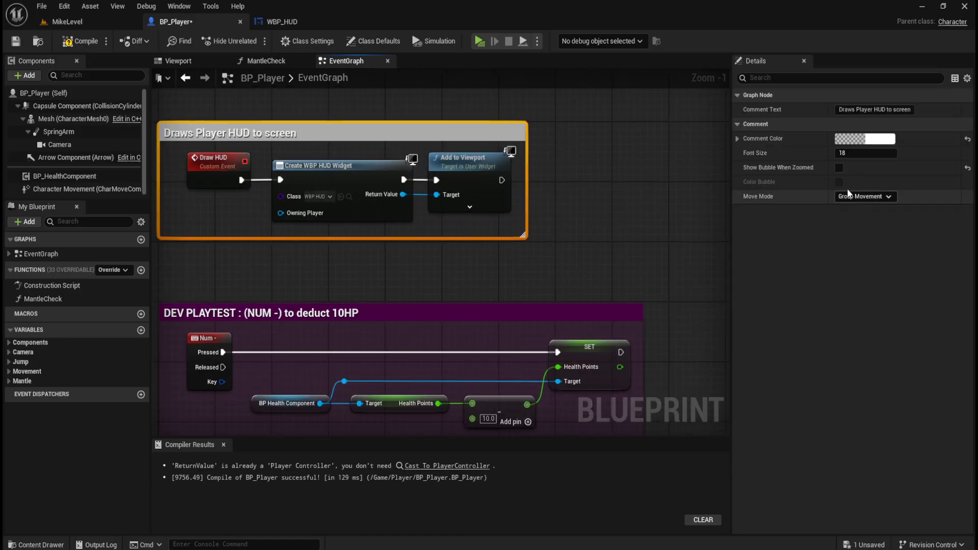
left_click(871, 141)
left_click_drag(683, 376, 754, 376)
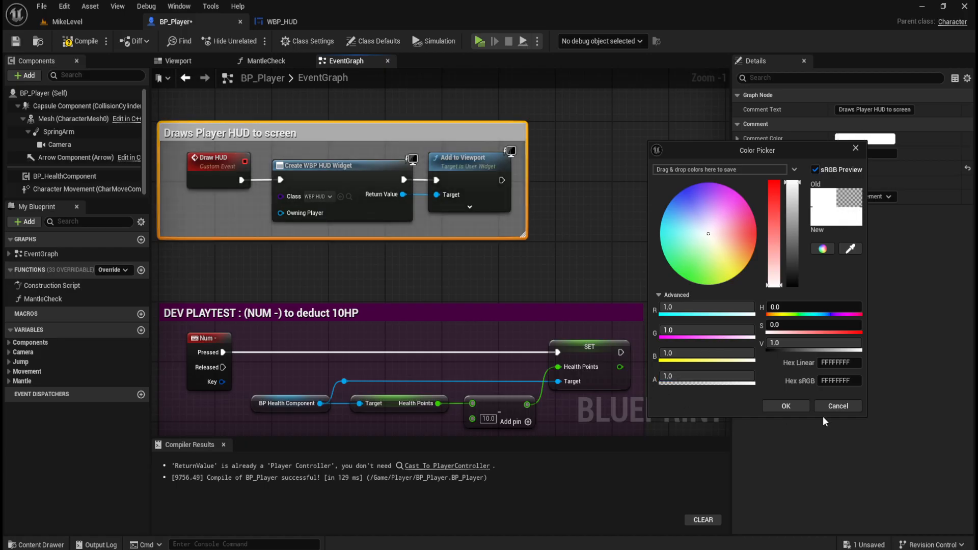
left_click(786, 406)
left_click(608, 265)
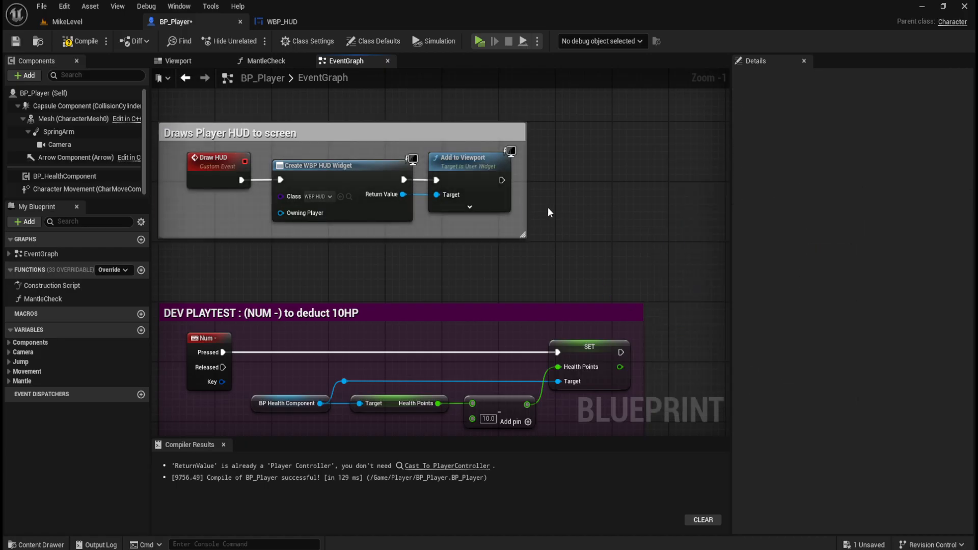
scroll(565, 198, "down", 2)
left_click(489, 144)
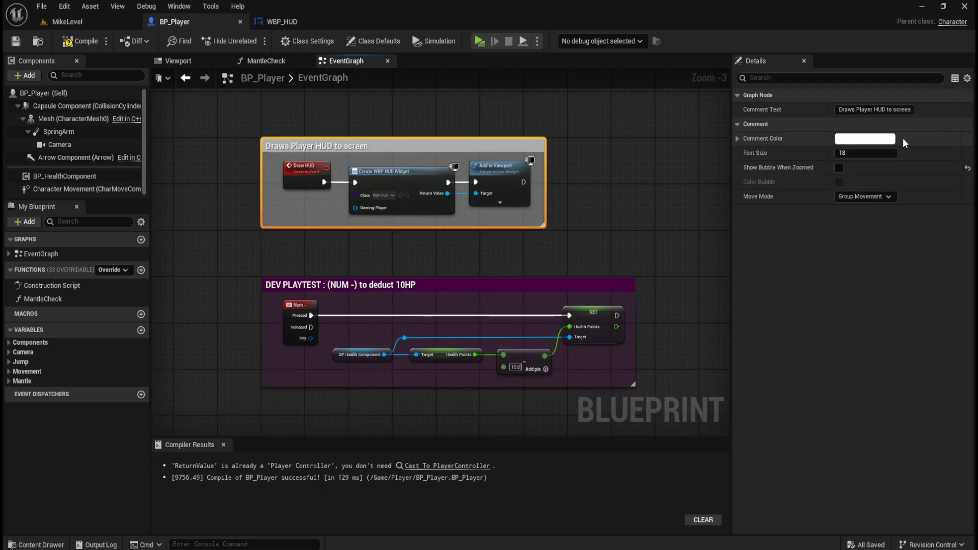
left_click(892, 139)
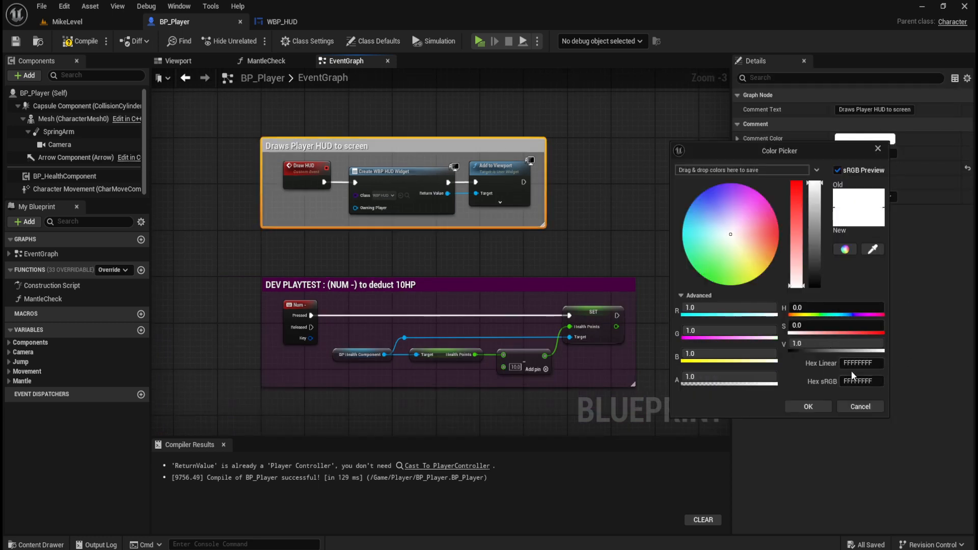
left_click(813, 407)
left_click(631, 166)
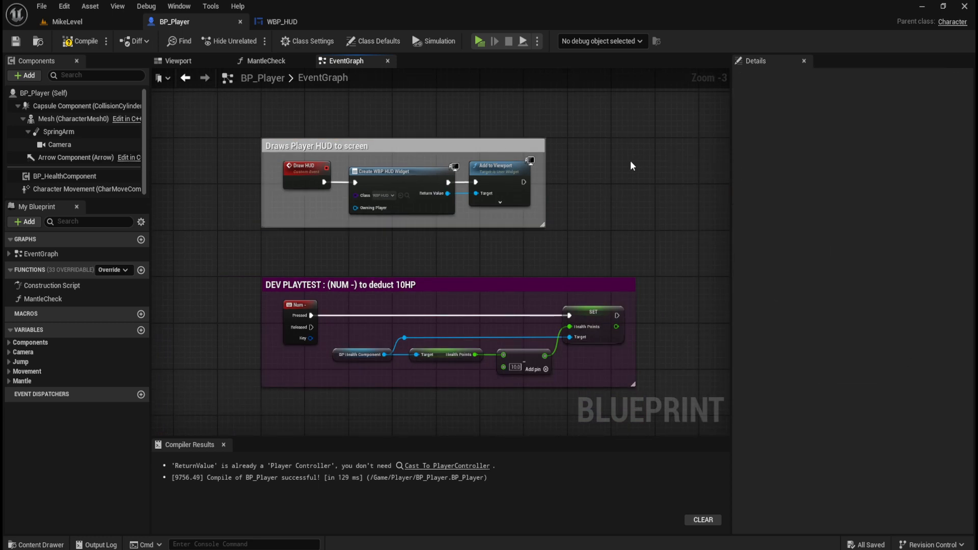
key("ctrl+s")
Look over the event graph's node groups, including Event BeginPlay in the input mapping section and the Draw HUD event
scroll(209, 169, "down", 7)
right_click_drag(651, 362, 604, 340)
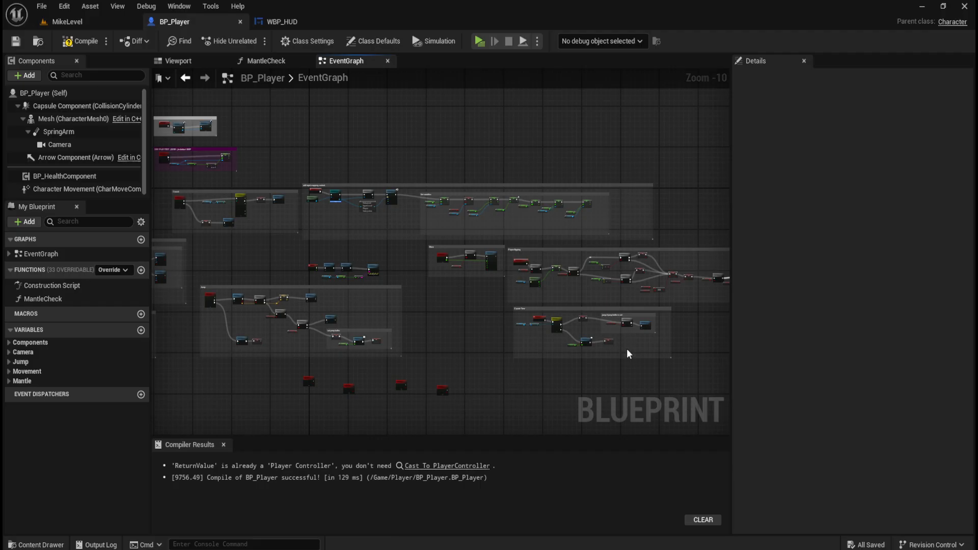
right_click_drag(678, 328, 420, 325)
scroll(426, 282, "up", 7)
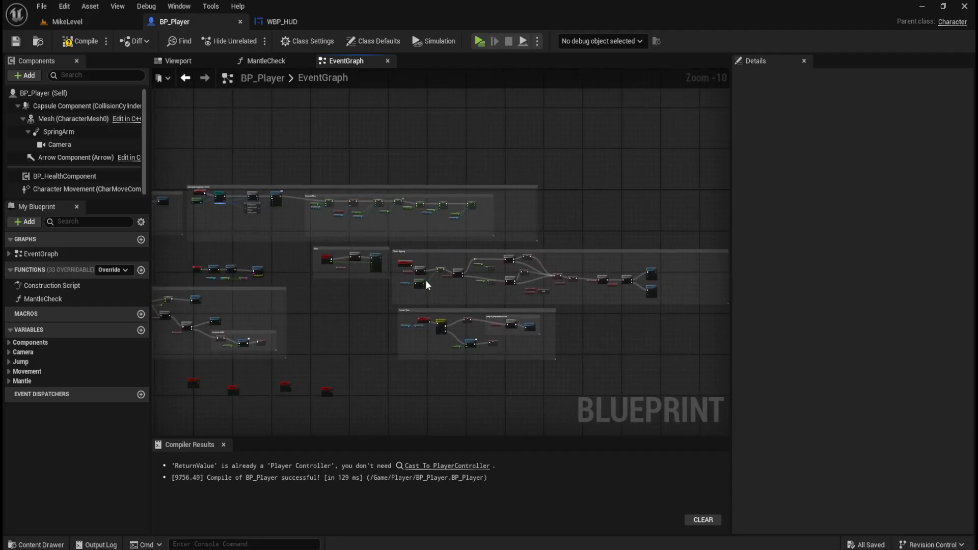
scroll(443, 282, "down", 7)
scroll(255, 310, "down", 1)
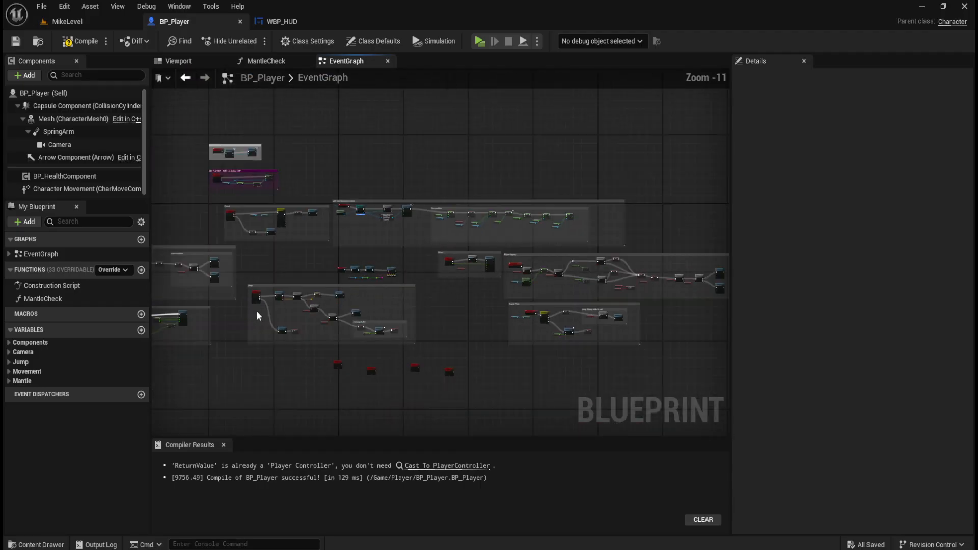
scroll(256, 313, "up", 1)
scroll(372, 188, "up", 8)
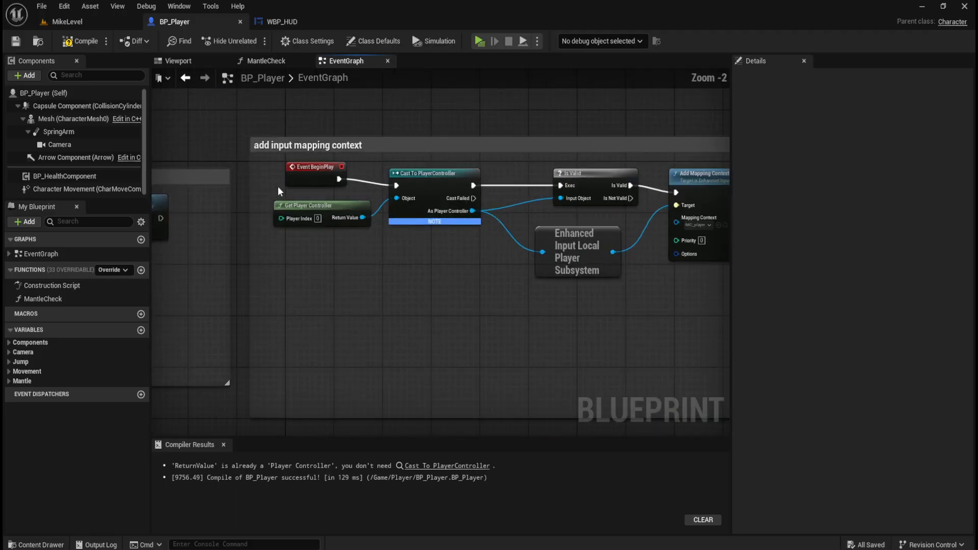
scroll(270, 168, "down", 7)
scroll(259, 151, "up", 9)
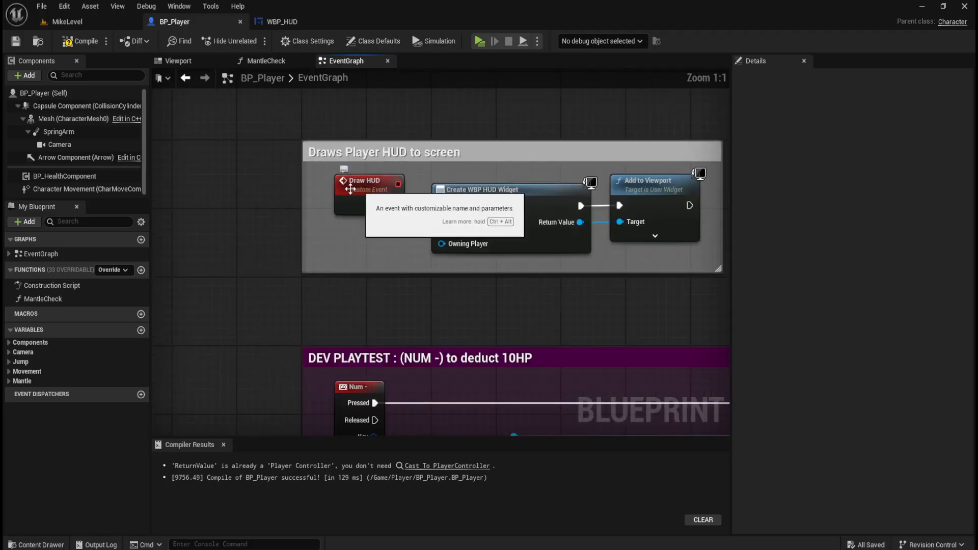
Add a Draw HUD call after the Max Walk Speed SET node at the end of the Event BeginPlay chain
scroll(357, 199, "down", 9)
right_click_drag(509, 254, 356, 229)
scroll(258, 220, "up", 8)
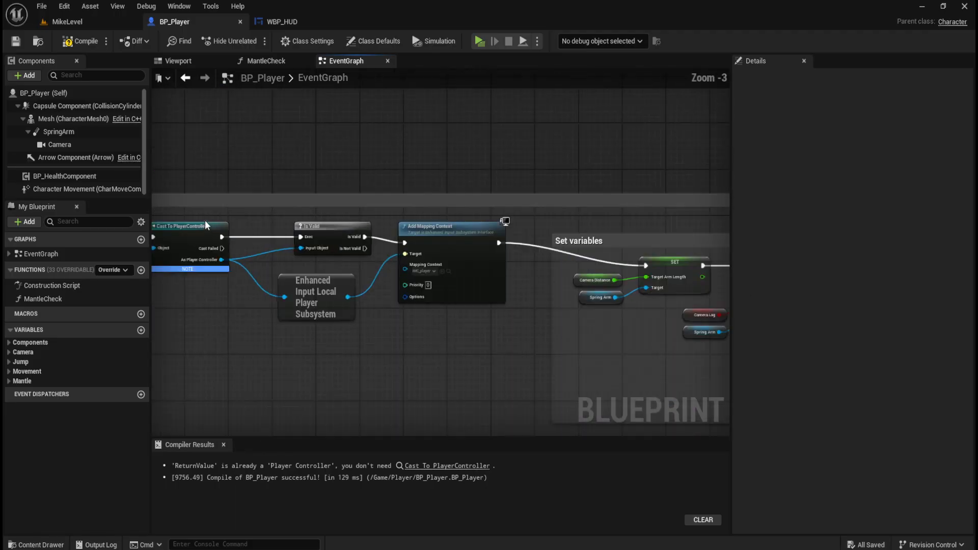
scroll(428, 267, "down", 3)
scroll(260, 262, "up", 3)
scroll(260, 263, "down", 5)
scroll(407, 230, "up", 2)
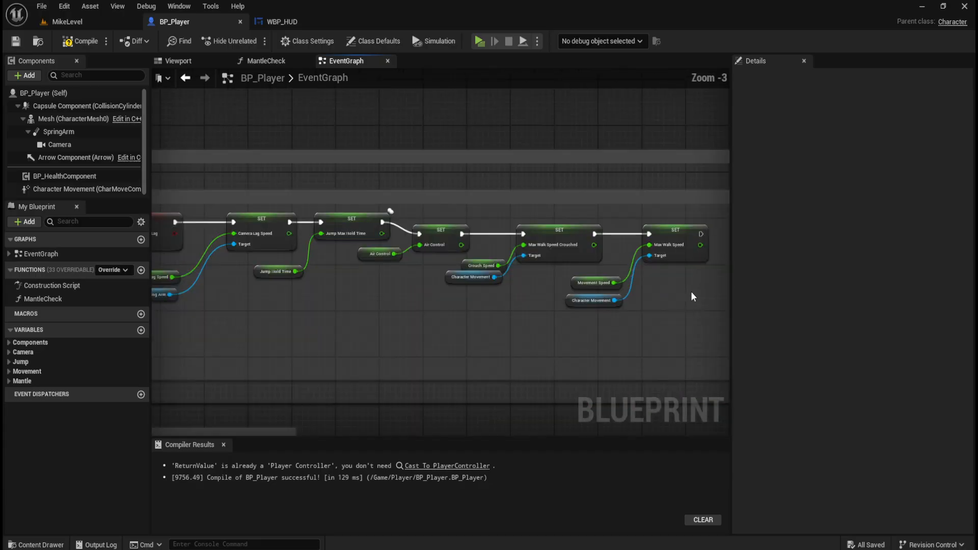
scroll(542, 279, "down", 3)
scroll(451, 206, "up", 6)
mouse_move(440, 201)
left_mouse_down()
mouse_move(550, 204)
mouse_move(602, 191)
mouse_move(601, 182)
left_mouse_up()
type("draw hud")
key("Return")
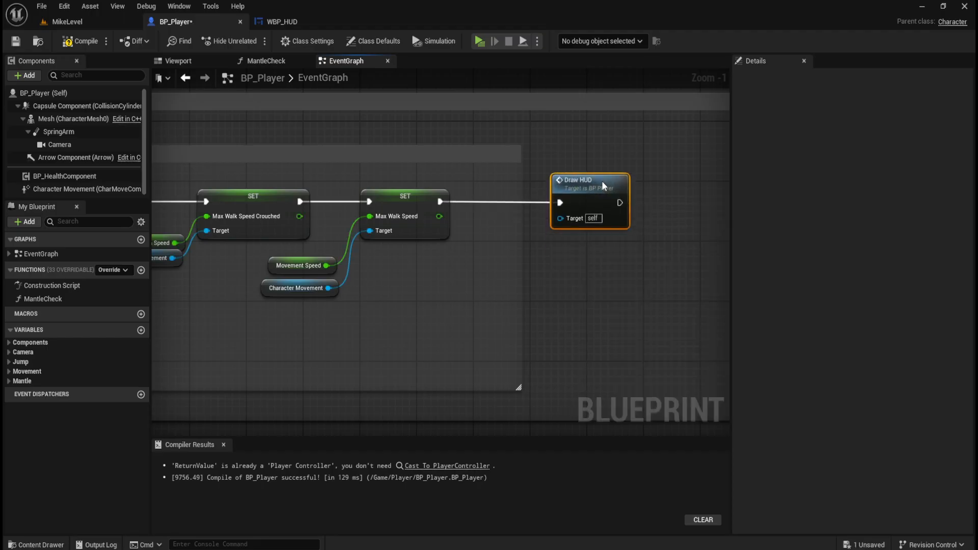
left_click(606, 150)
Return to the Draws Player HUD group and save the BP_Player blueprint
scroll(605, 146, "down", 5)
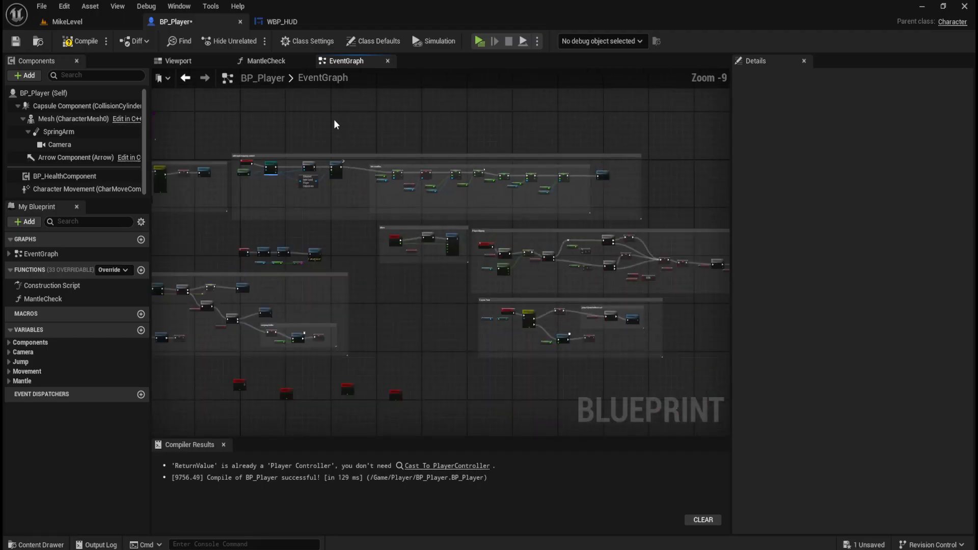
scroll(627, 247, "down", 3)
scroll(424, 260, "up", 4)
scroll(426, 218, "up", 3)
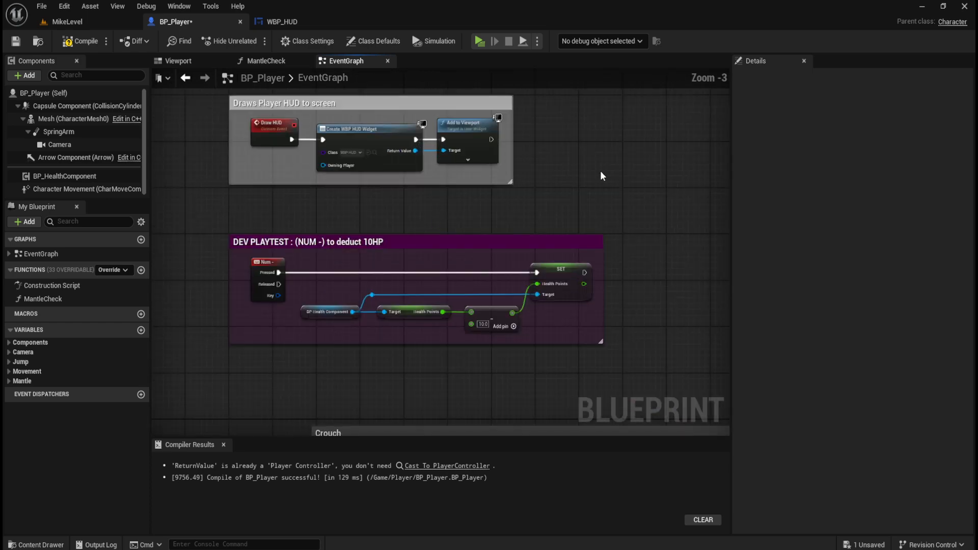
key("ctrl+s")
Move the Draws Player HUD comment box higher, widening the gap above the DEV PLAYTEST box
scroll(599, 179, "down", 7)
scroll(625, 176, "up", 3)
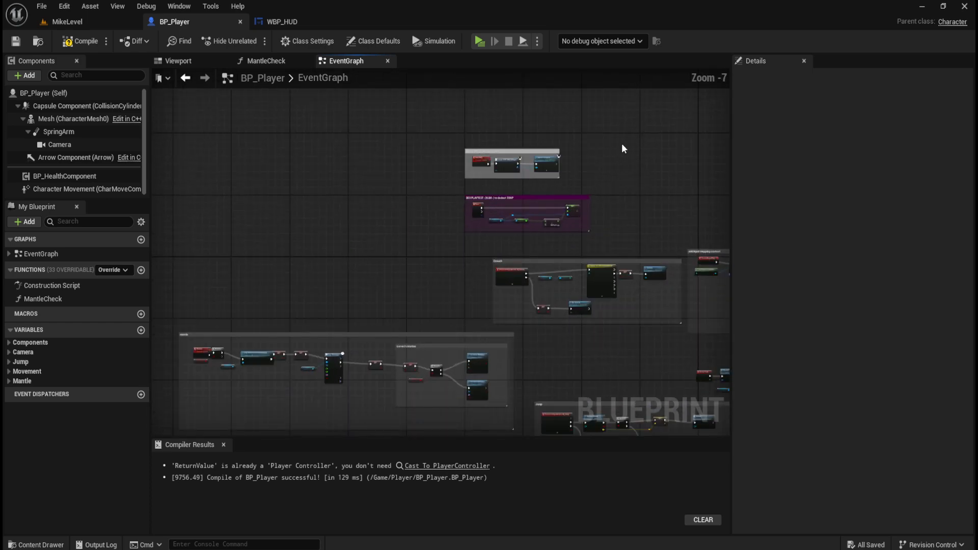
right_click_drag(623, 148, 591, 220)
scroll(590, 219, "up", 2)
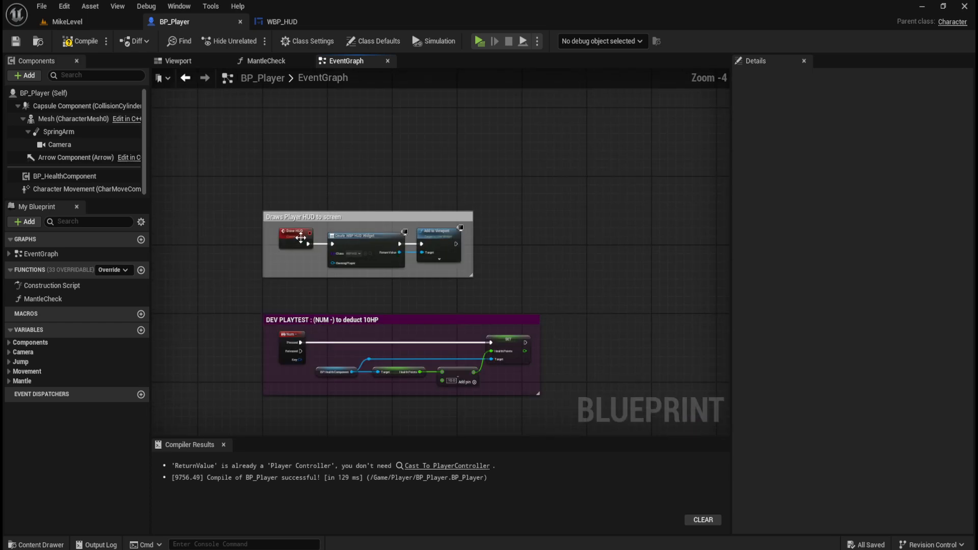
left_click_drag(419, 220, 417, 185)
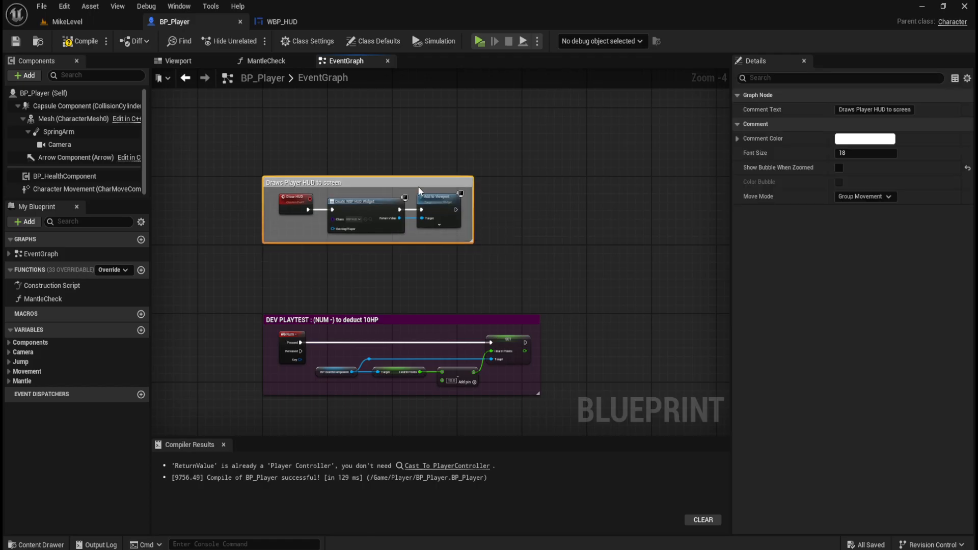
left_click(428, 291)
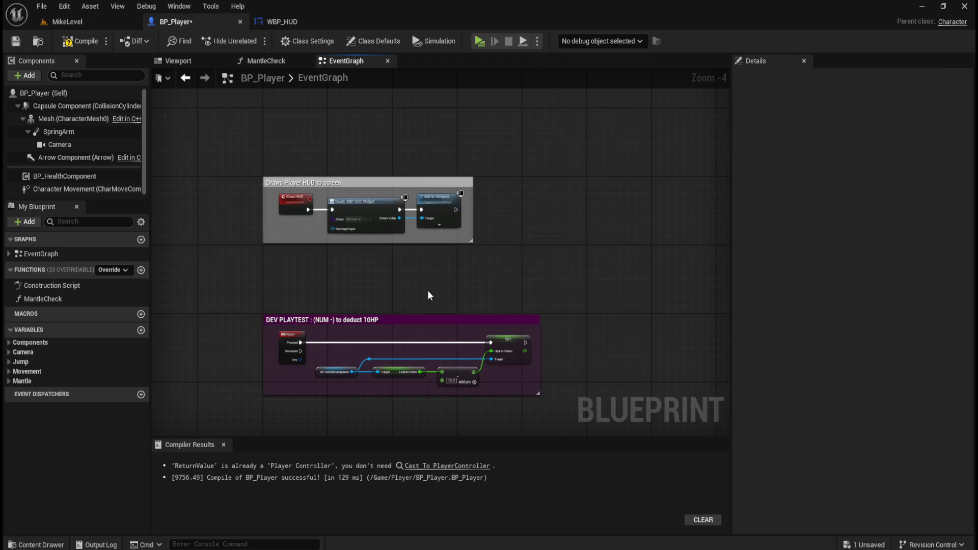
Move the DEV PLAYTEST comment box to the right of the Draws Player HUD box, level with its top edge
left_click(429, 320)
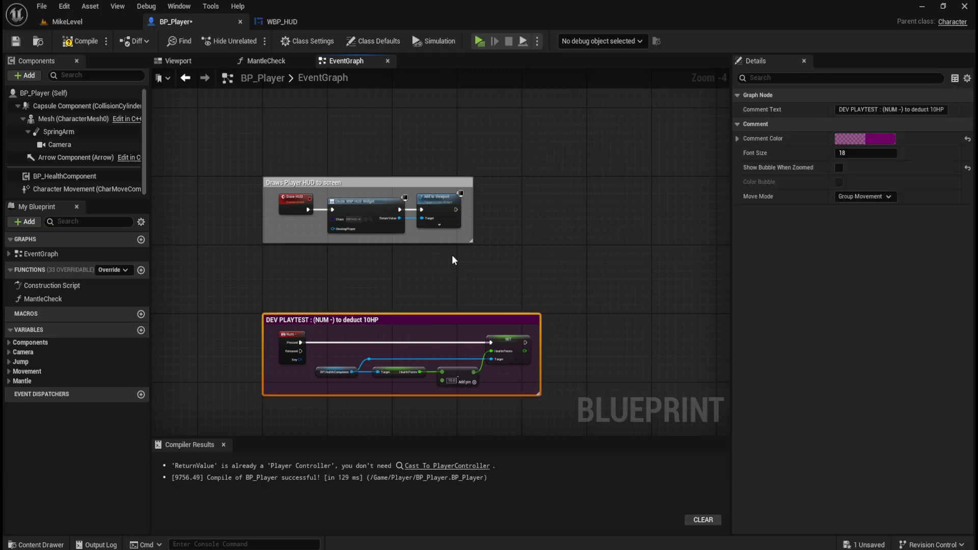
left_click(451, 254)
mouse_move(453, 185)
left_mouse_down()
mouse_move(448, 235)
mouse_move(449, 182)
left_mouse_up()
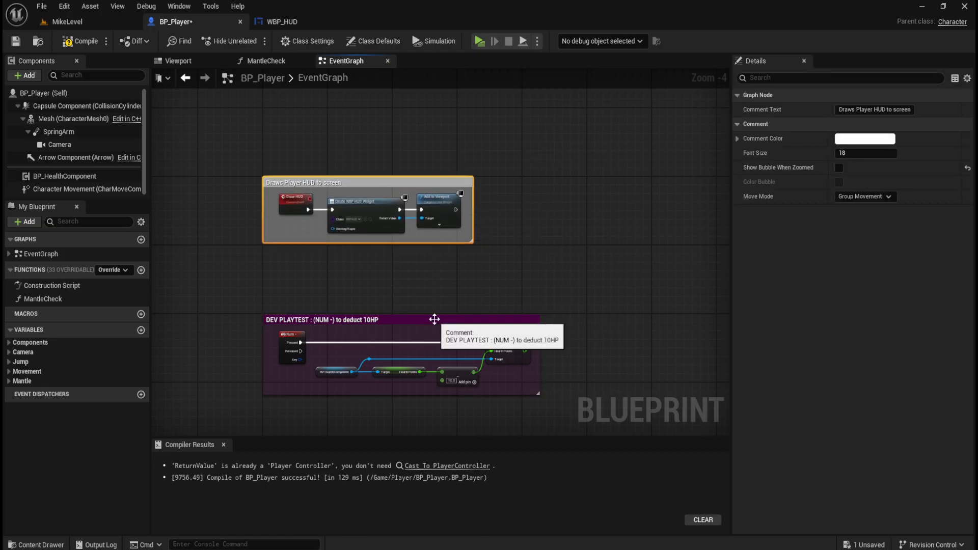
left_click_drag(435, 319, 692, 183)
scroll(377, 257, "down", 5)
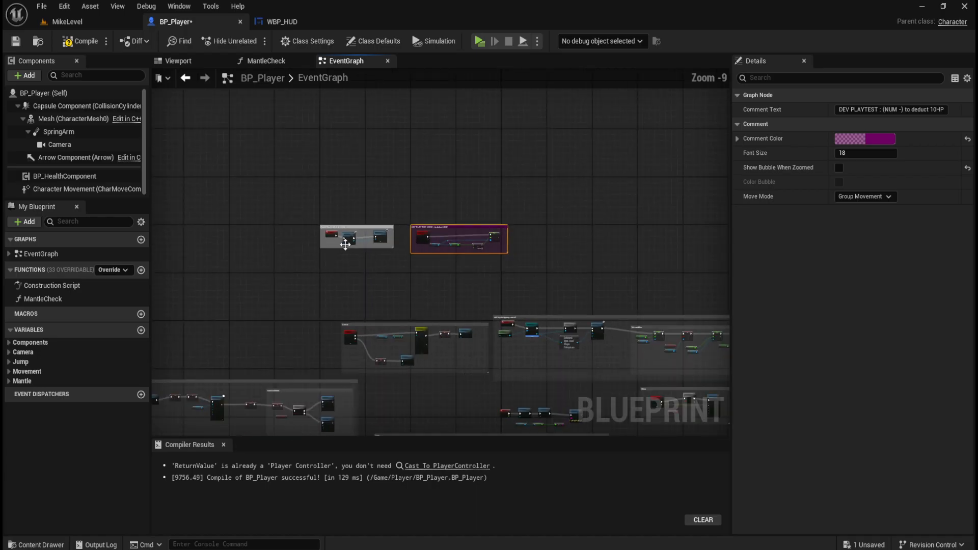
Move the Draws Player HUD and DEV PLAYTEST comment boxes down together, closer to the Crouch group, and compile and save BP_Player
left_click(396, 287)
key("ctrl+s")
left_click_drag(295, 186, 563, 273)
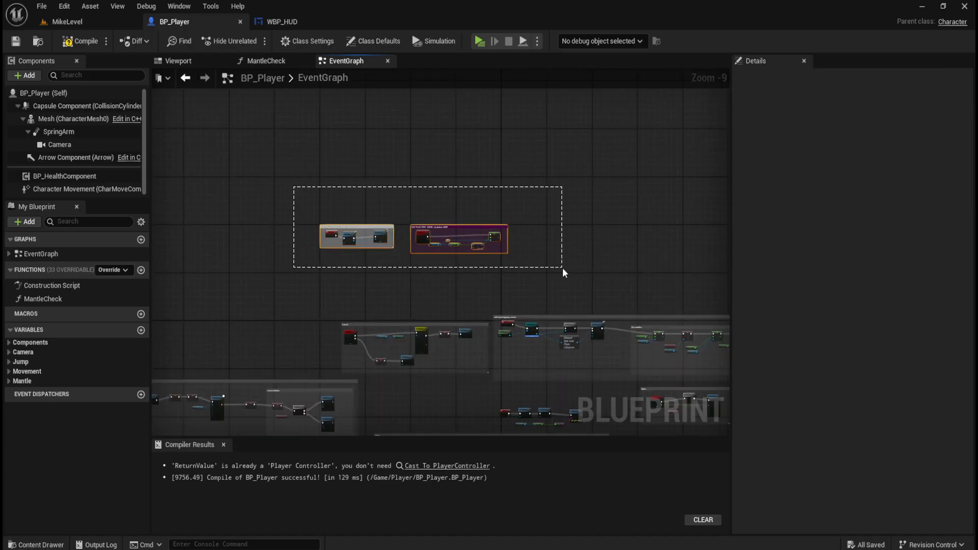
scroll(378, 289, "up", 4)
left_click_drag(550, 164, 551, 267)
left_click(543, 211)
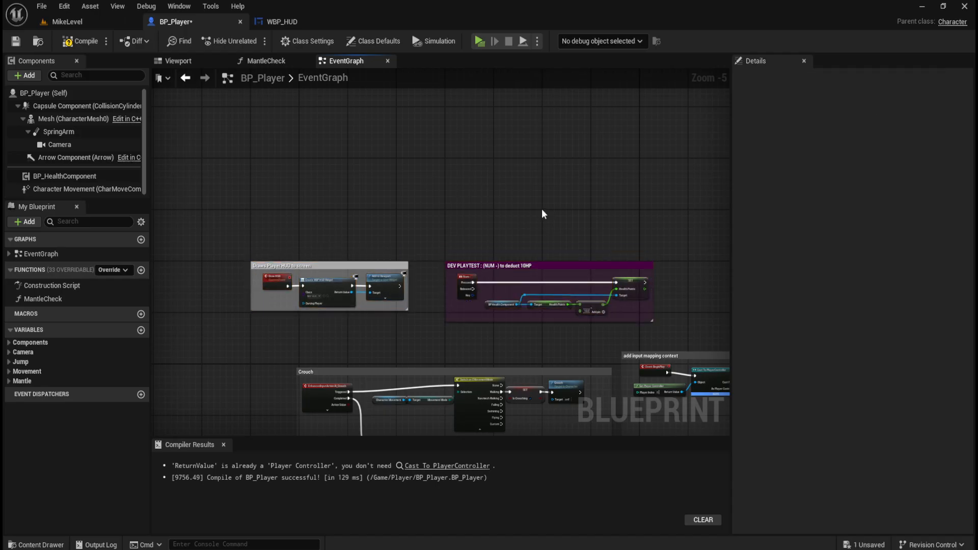
key("ctrl+s")
scroll(470, 226, "down", 3)
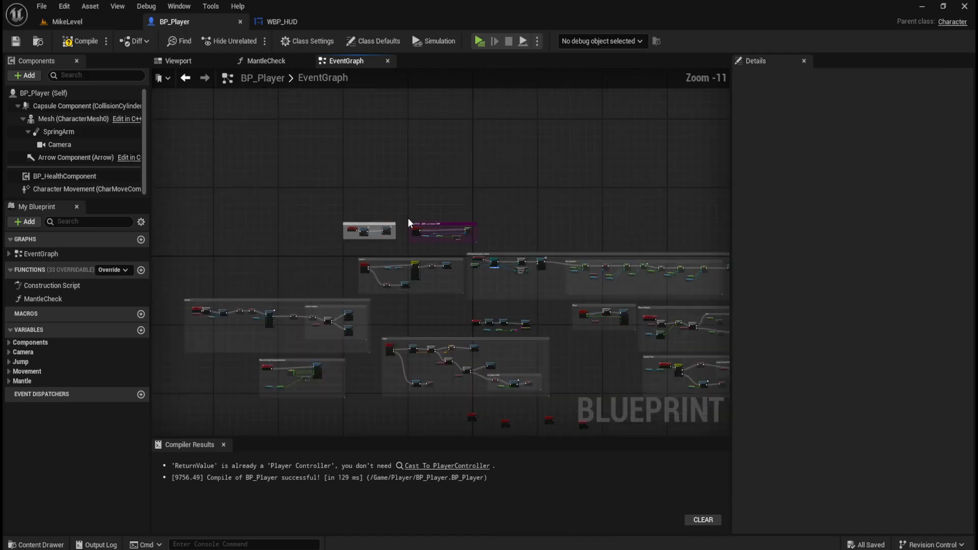
left_click(84, 42)
left_click(16, 42)
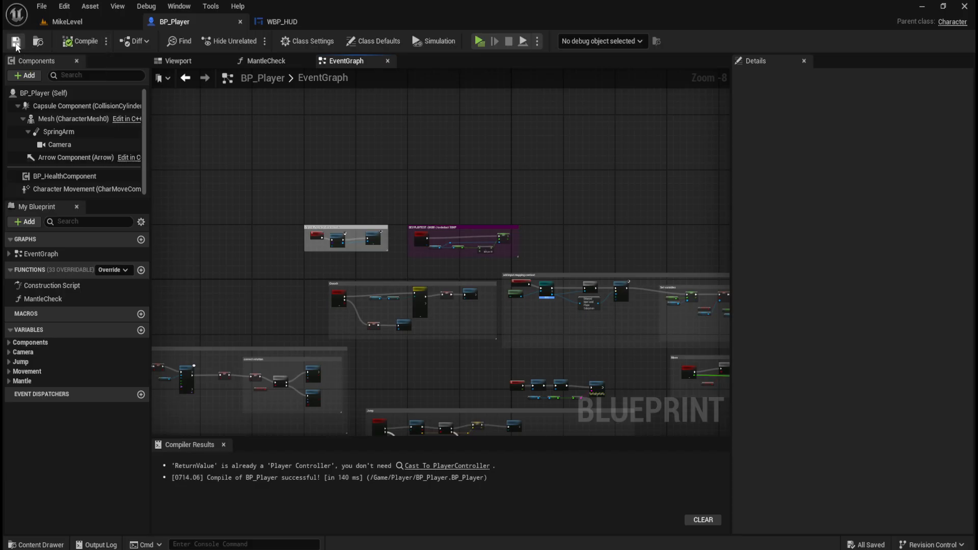
Play-test the level, moving and jumping the character around the stairs and red sphere to check the health bar, and close the message log
left_click(480, 41)
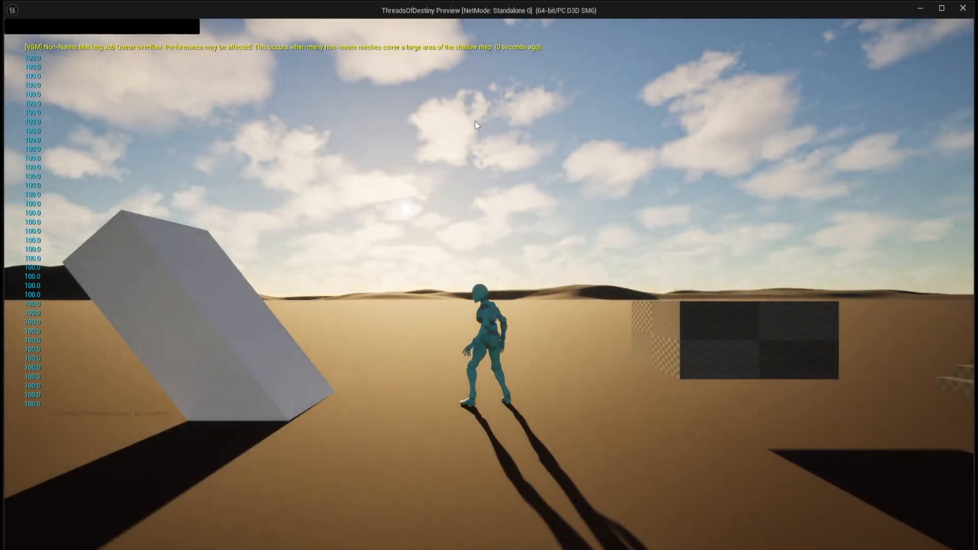
key("space")
key("d")
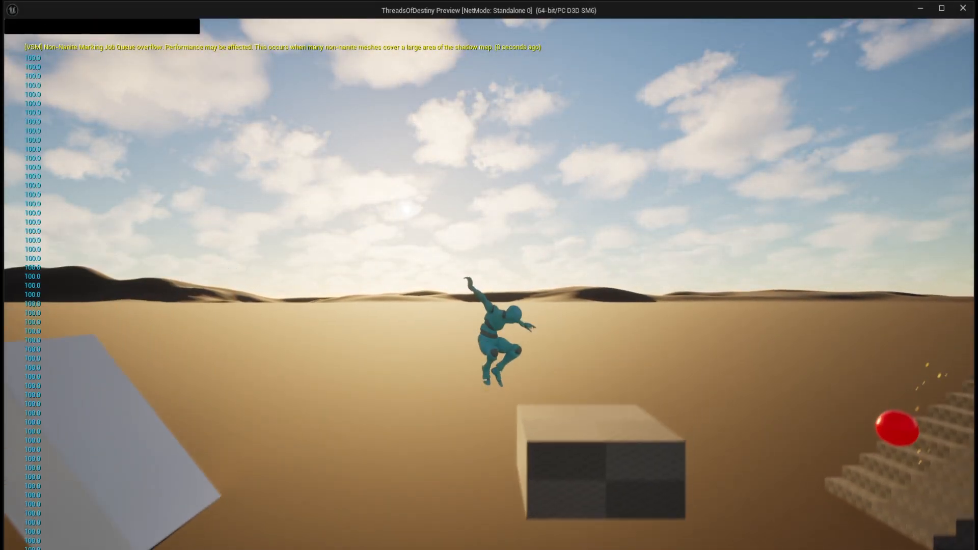
key("a")
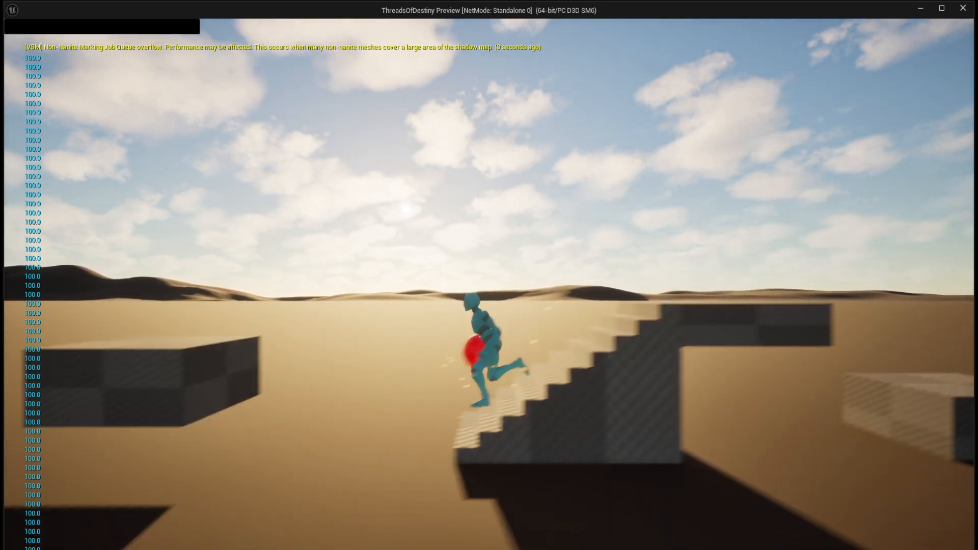
key("d")
key("d")
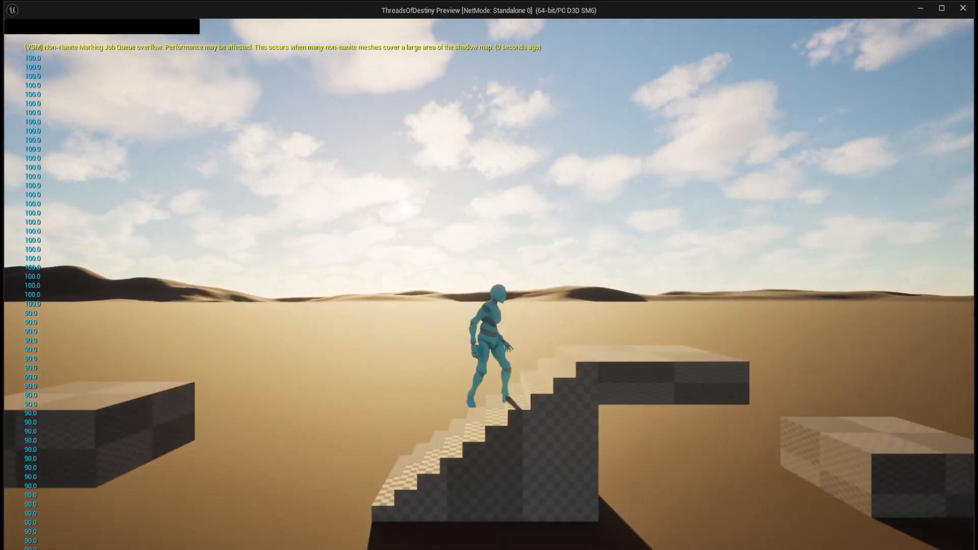
key("a")
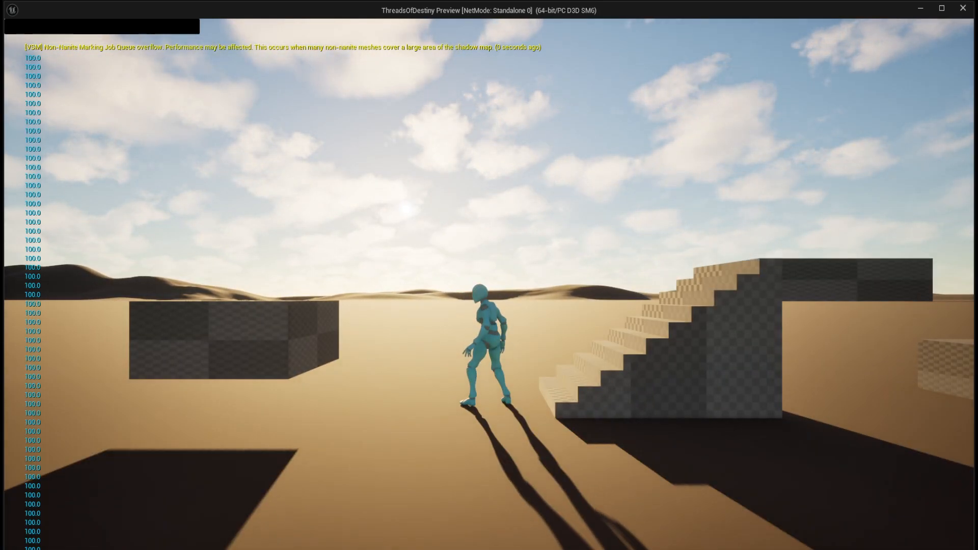
key("d")
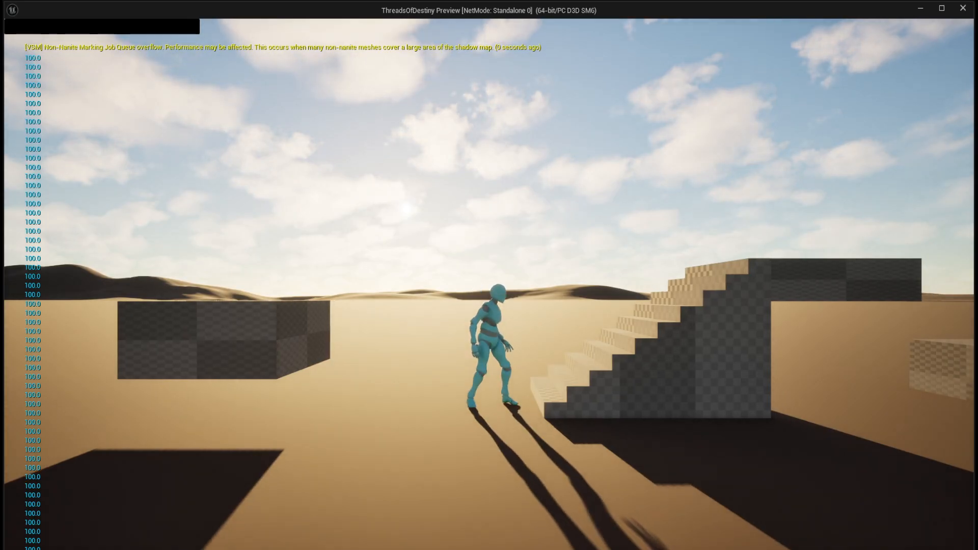
key("Escape")
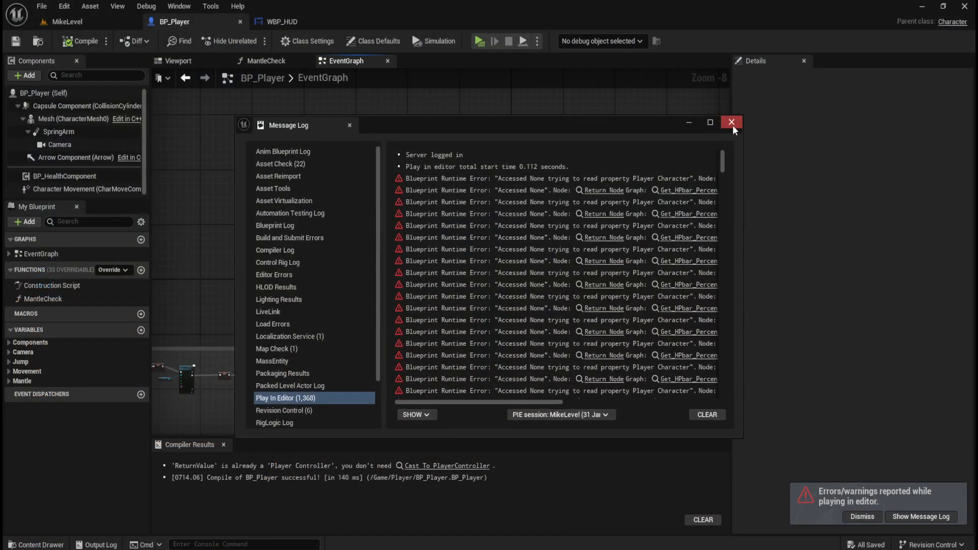
left_click(731, 122)
Disconnect Health Points from the Return Node's Return Value in the Get_HPbar_Percent function of WBP_HUD
left_click(285, 21)
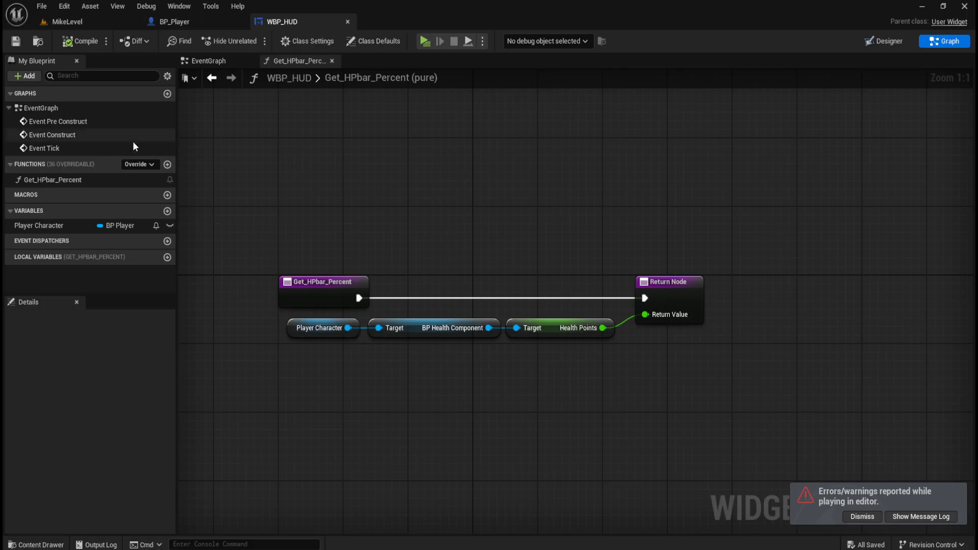
left_click(879, 40)
scroll(795, 410, "down", 2)
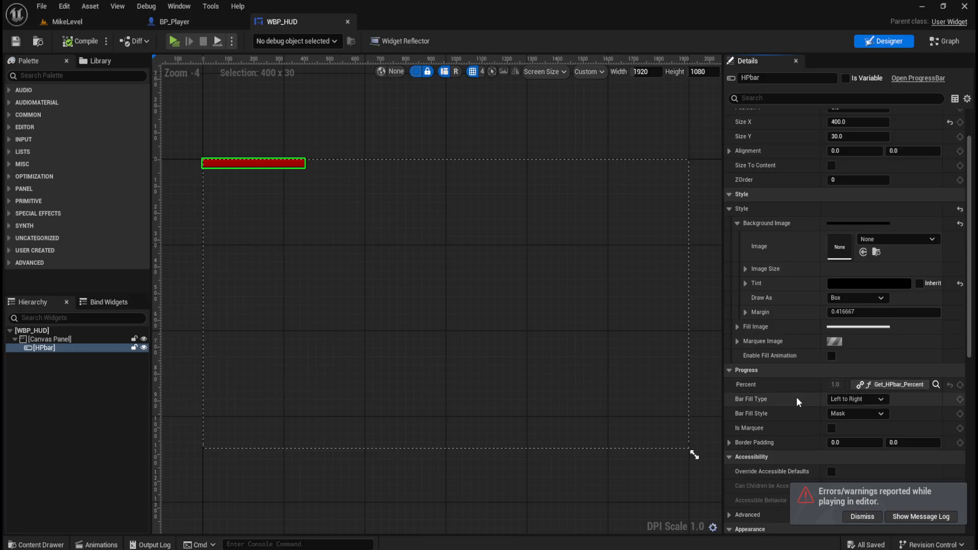
scroll(799, 408, "down", 3)
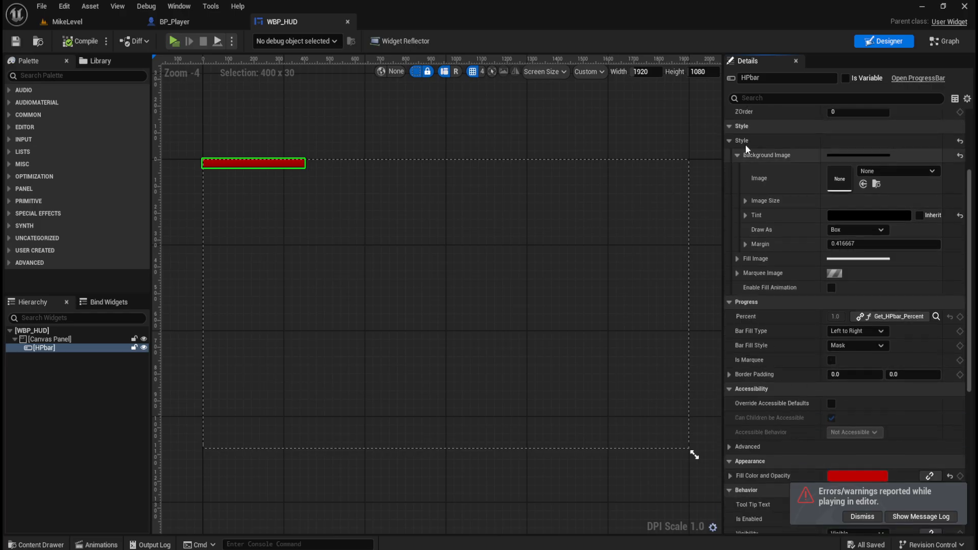
left_click(935, 42)
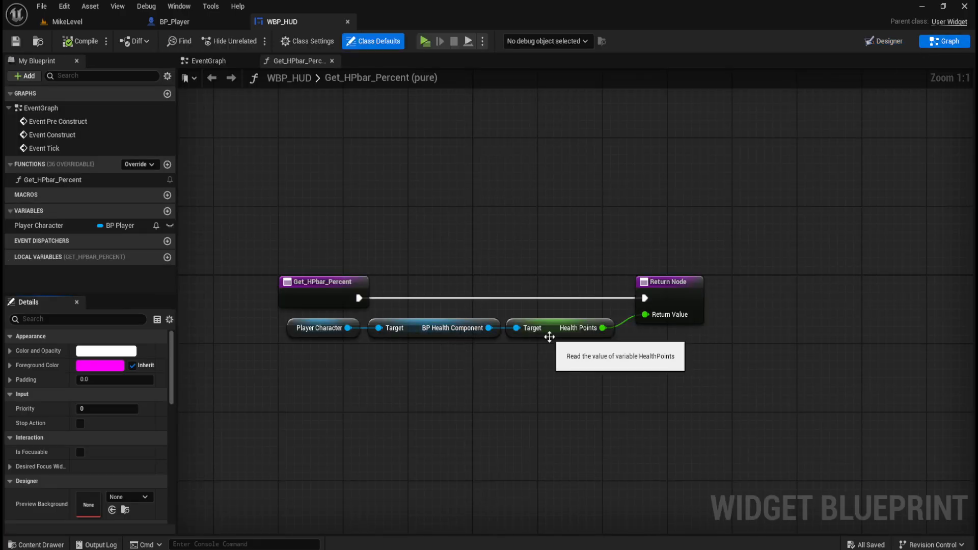
right_click(644, 319)
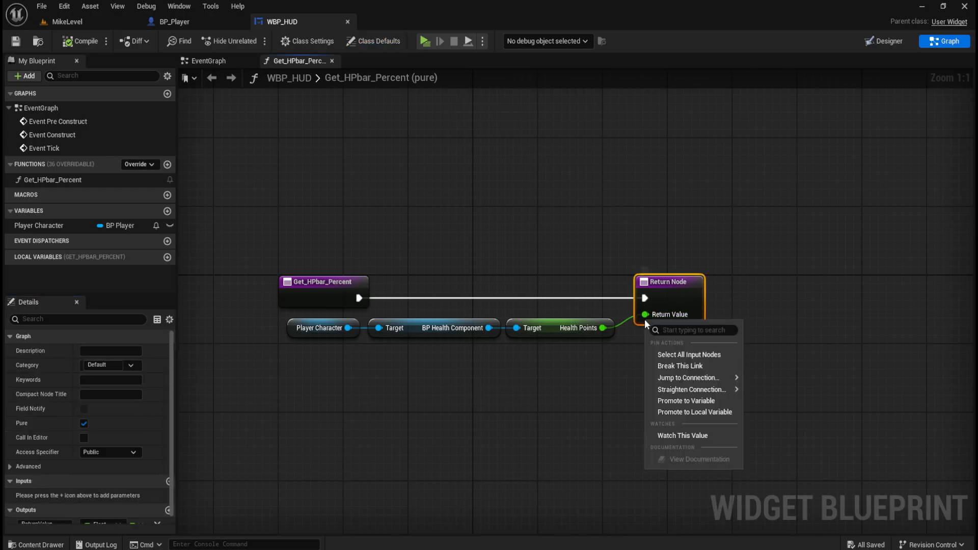
left_click(619, 357)
left_click(646, 319, "alt")
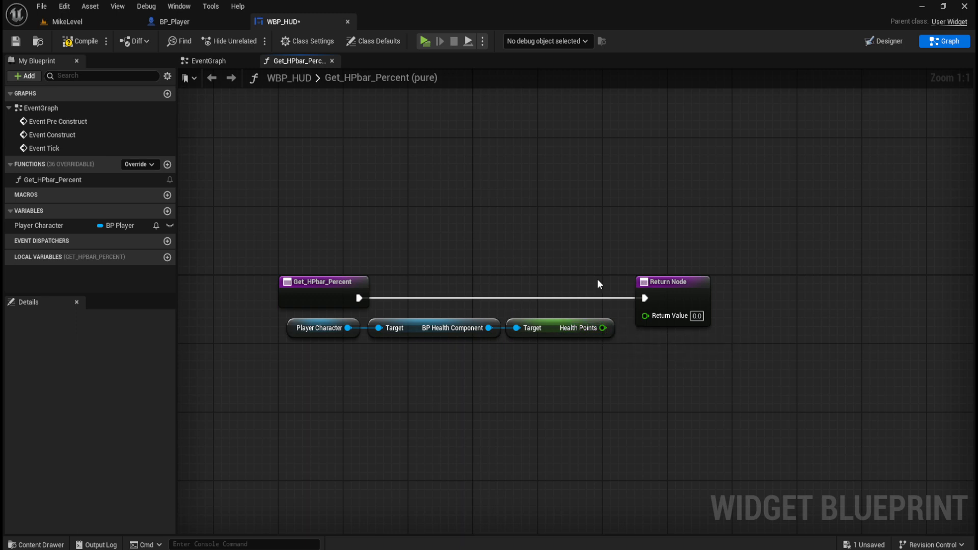
Examine the HPbar progress bar's details in the designer, especially the Percent value and its binding
left_click(885, 41)
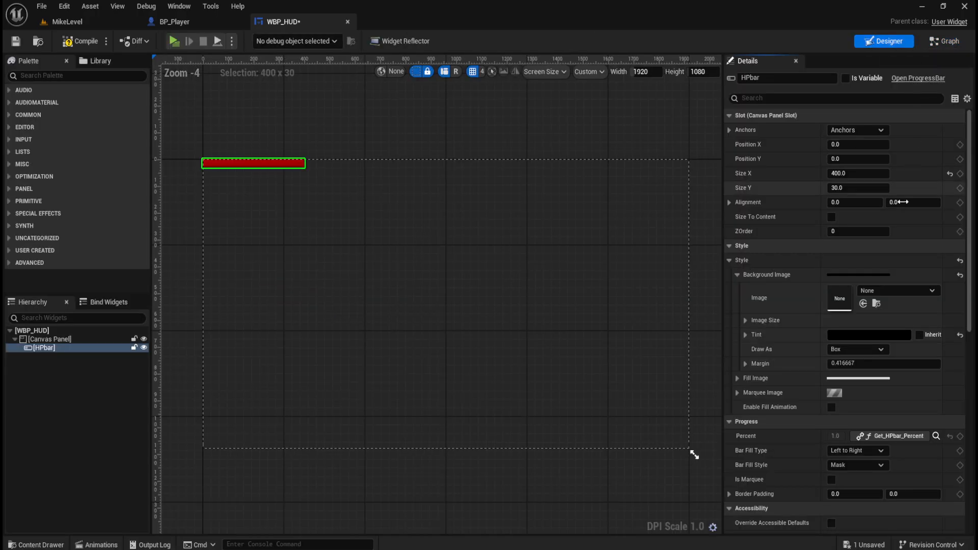
scroll(815, 377, "down", 2)
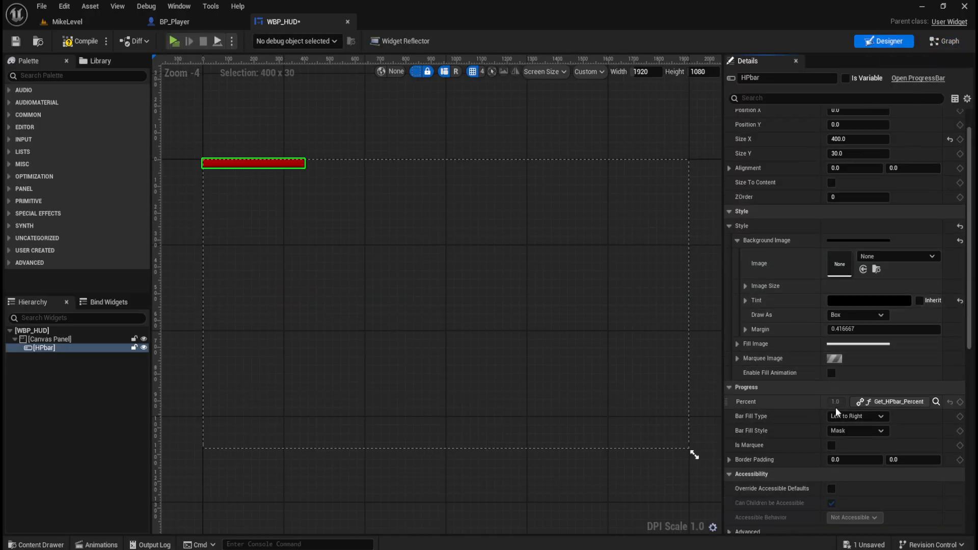
scroll(803, 402, "down", 8)
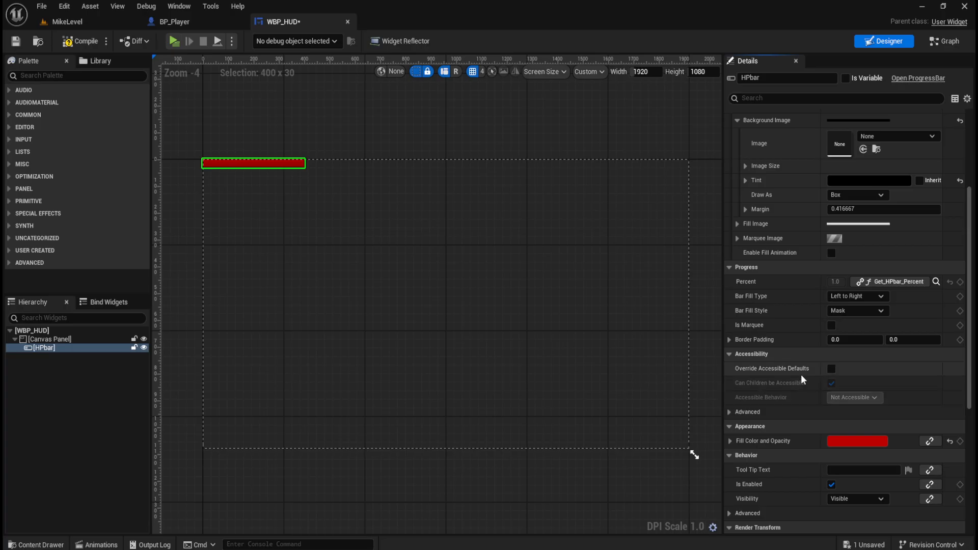
scroll(802, 376, "down", 2)
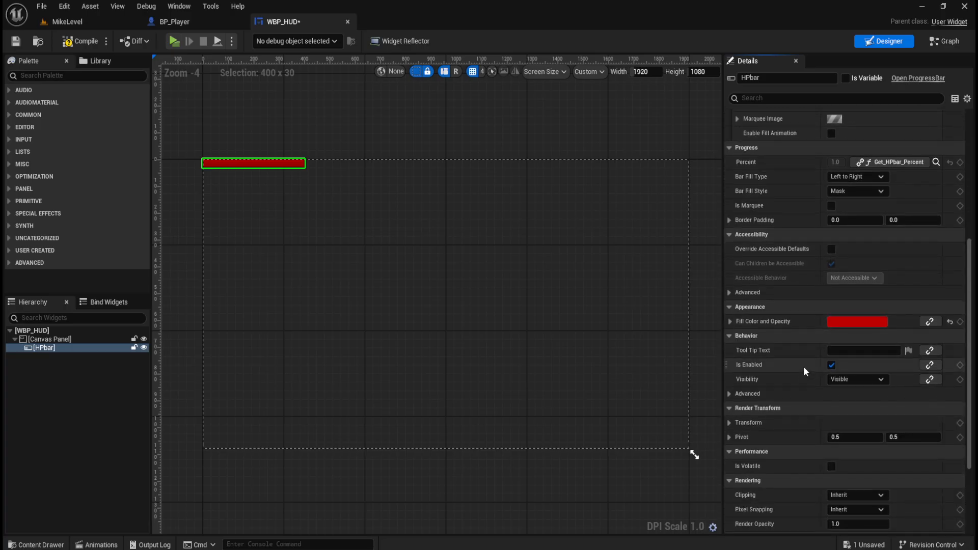
scroll(805, 364, "down", 5)
scroll(805, 363, "up", 4)
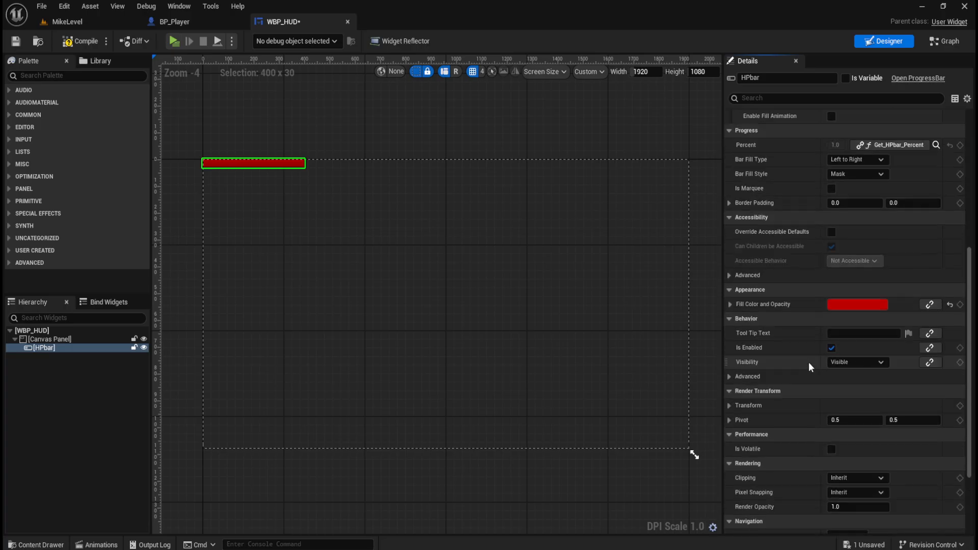
scroll(809, 362, "up", 3)
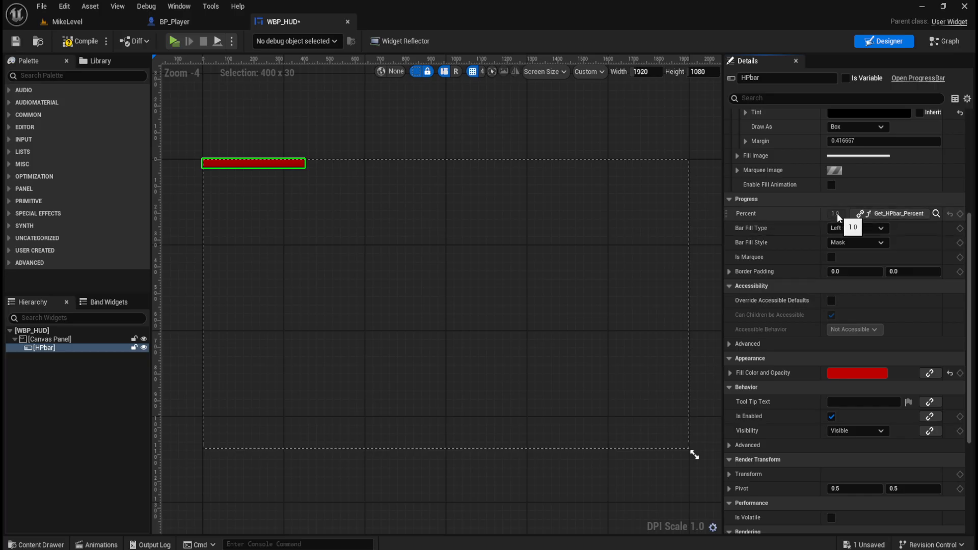
Move the Return Node in the Get_HPbar_Percent graph further right to make room after Health Points
left_click(945, 41)
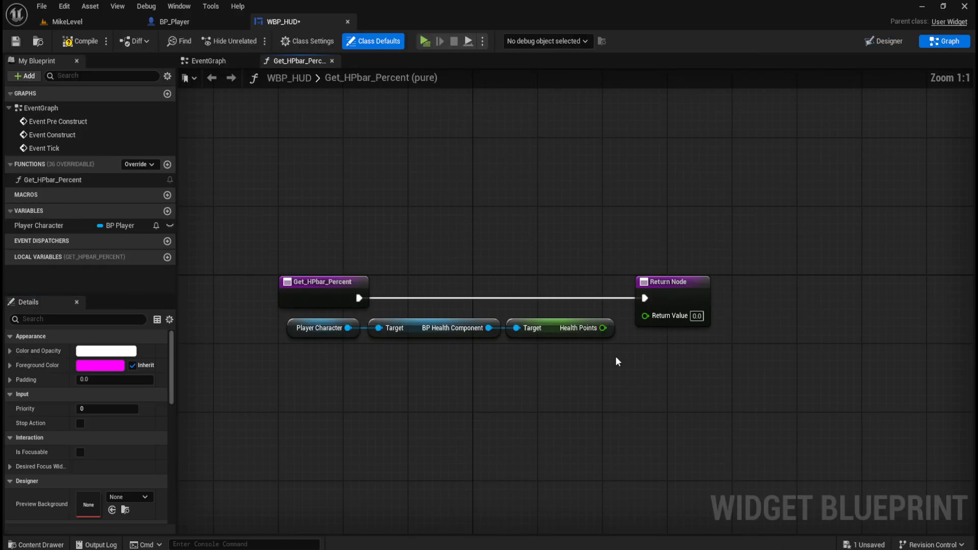
left_click(705, 283)
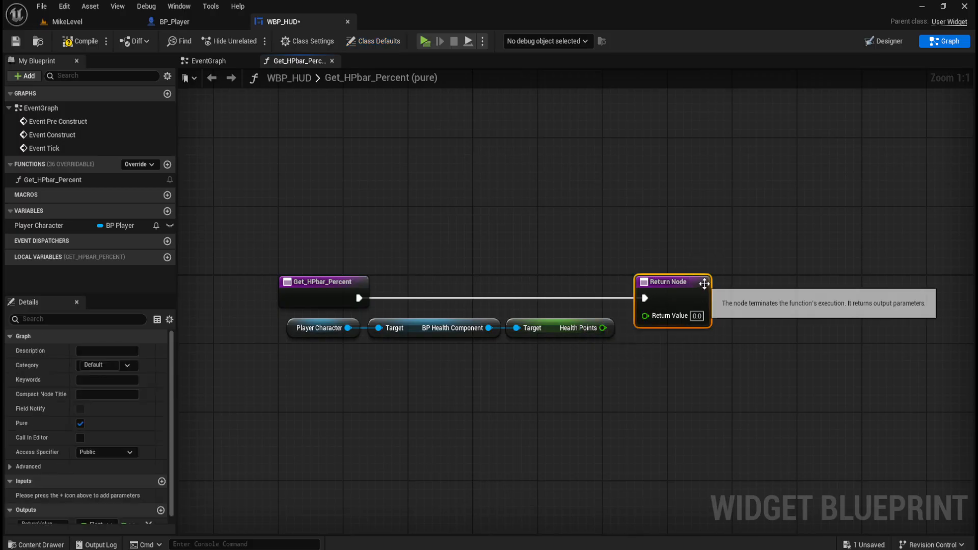
left_click_drag(705, 284, 803, 281)
left_click(657, 359)
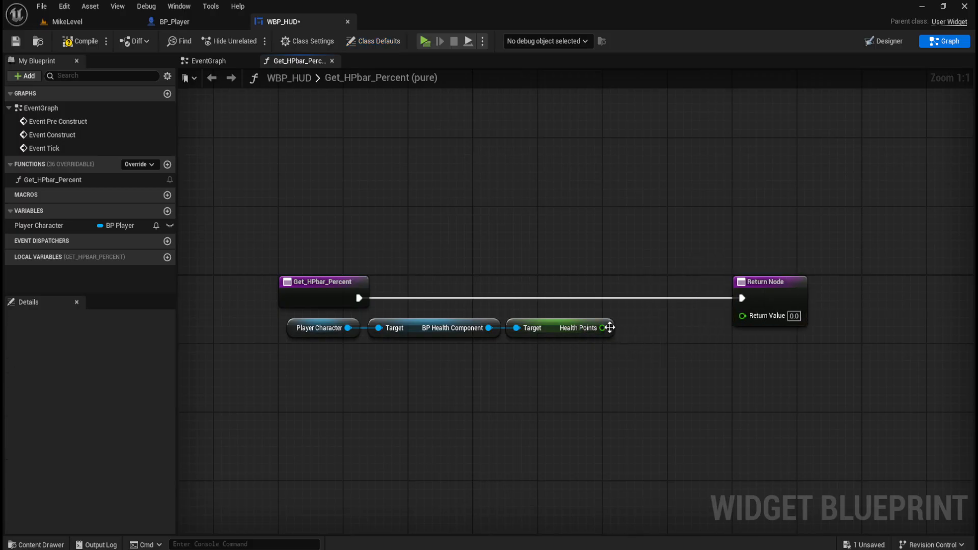
Add a Divide node fed by Health Points and set its divisor to 100
left_click_drag(609, 328, 634, 327)
type("divid")
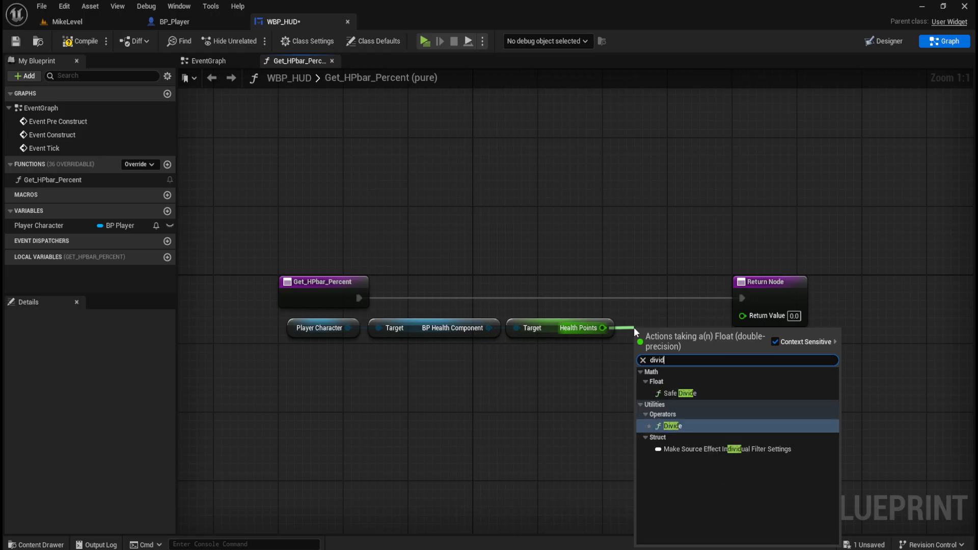
type("e")
key("Return")
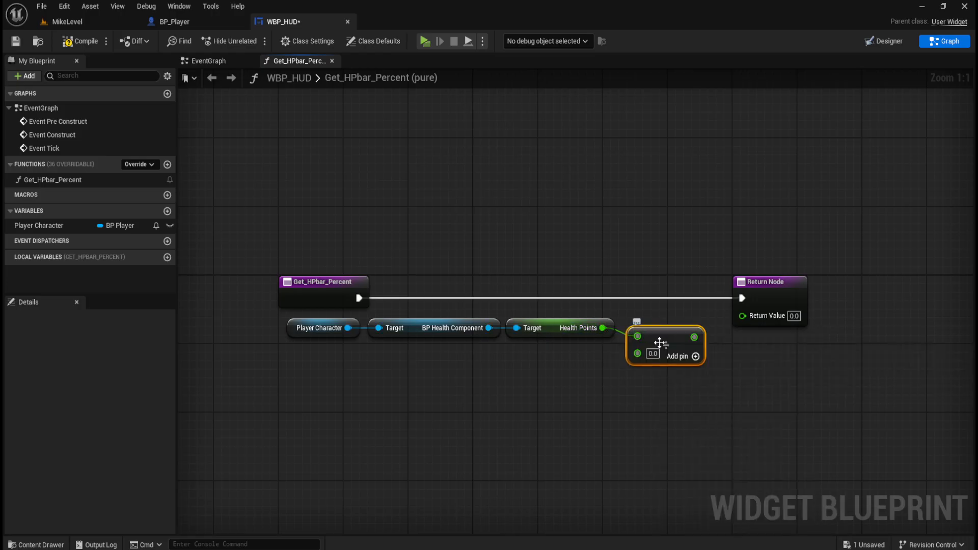
left_click(654, 354)
type("100")
key("Return")
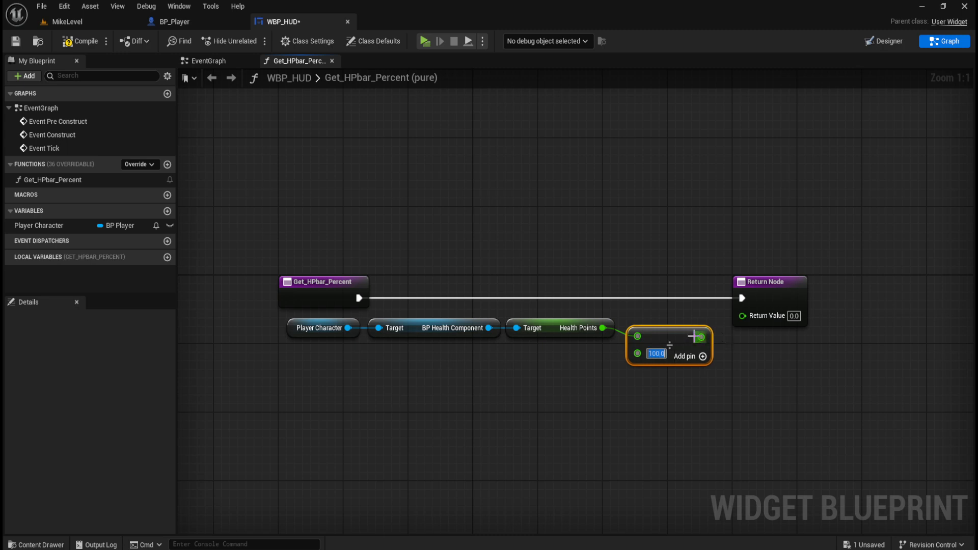
Straighten the Divide node in line with the Health Points node and connect its result to the Return Value
left_click_drag(304, 372, 650, 331)
key("q")
left_click(642, 399)
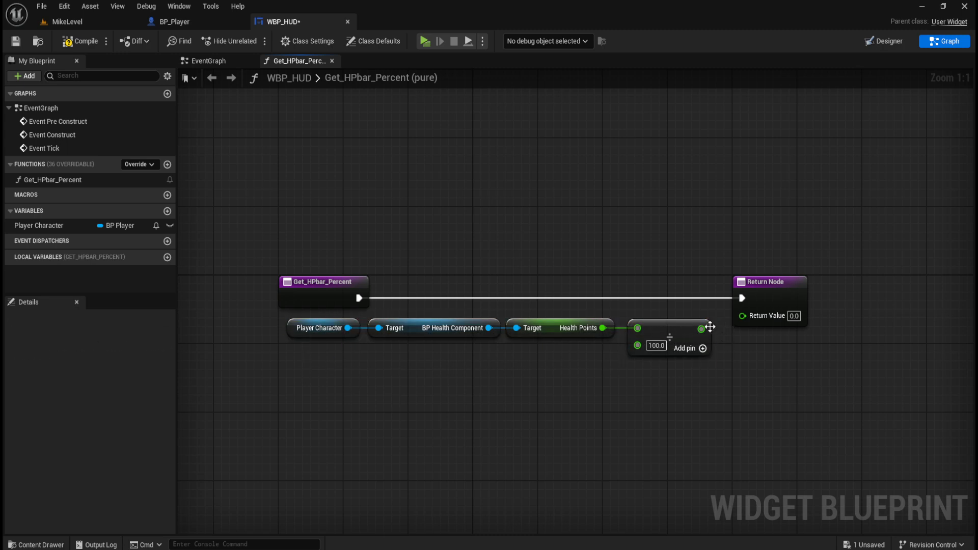
left_click_drag(710, 327, 745, 319)
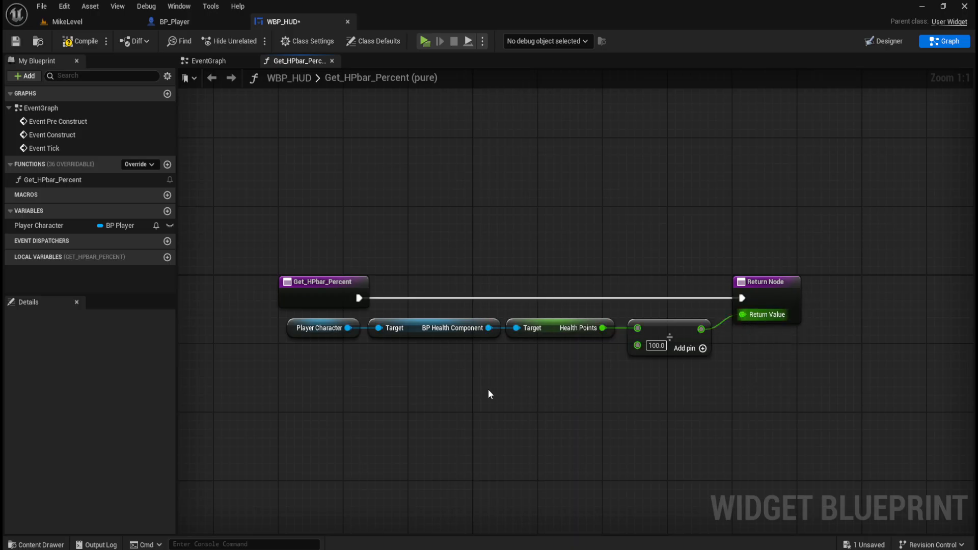
Compile and save WBP_HUD, and run a short play test to check the health bar, closing the message log at the end
left_click(80, 41)
left_click(15, 40)
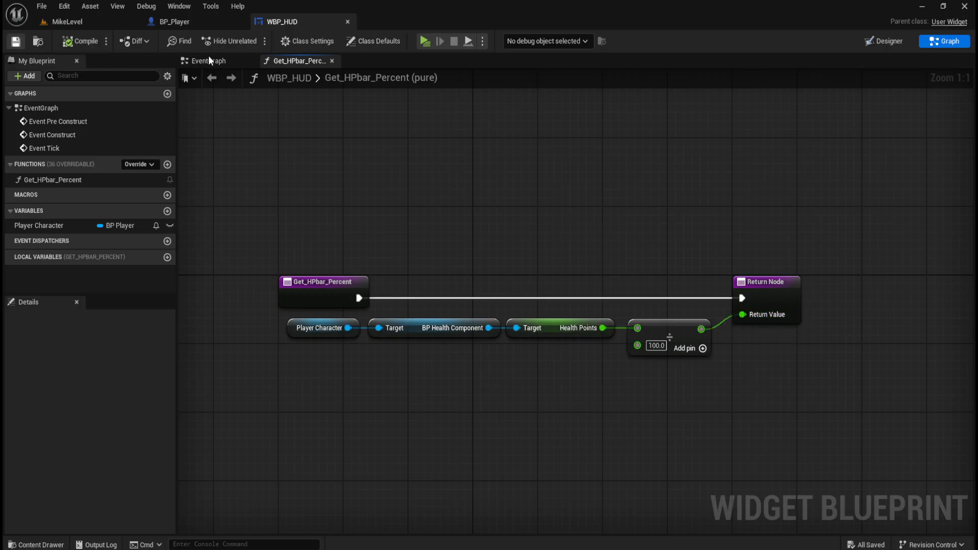
left_click(426, 40)
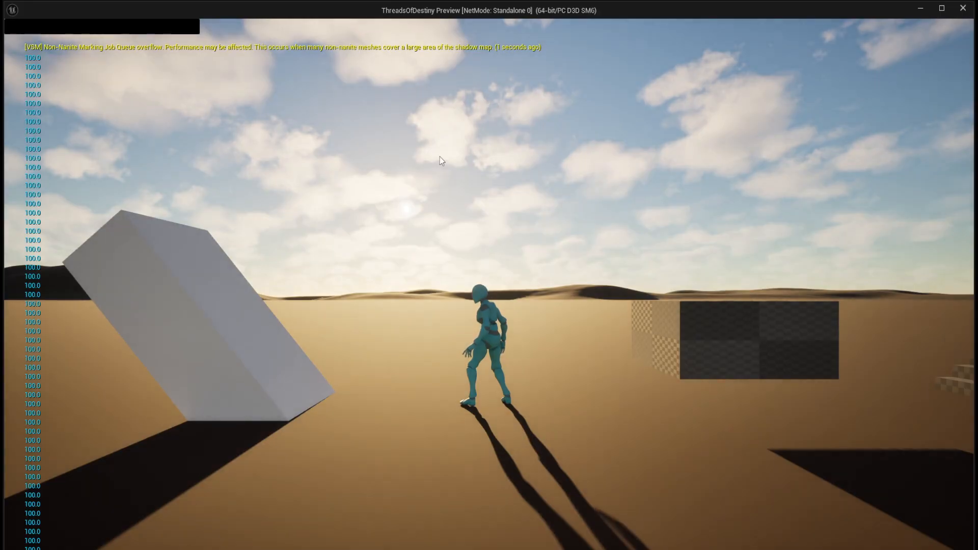
key("Escape")
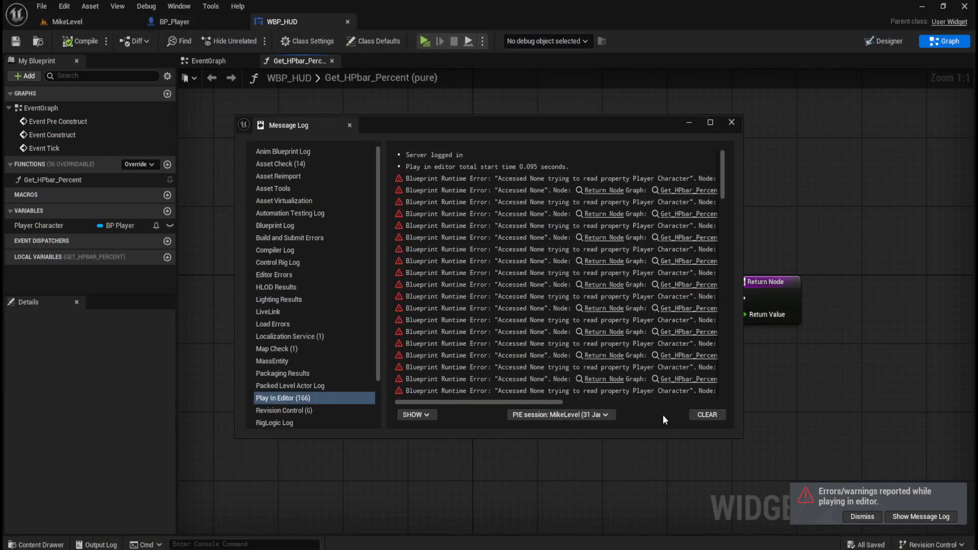
left_click(732, 123)
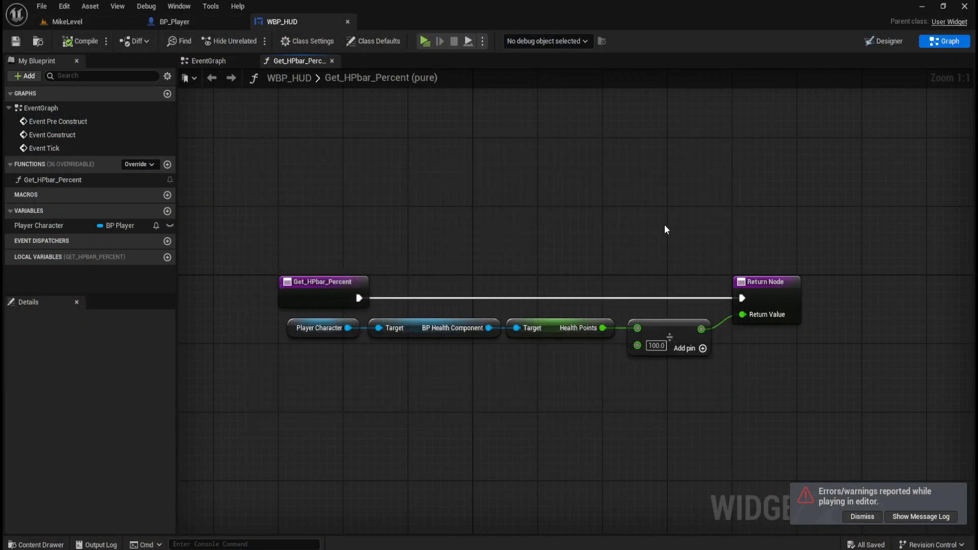
Run a brief play test of the health bar and close the message log
left_click(425, 41)
key("Escape")
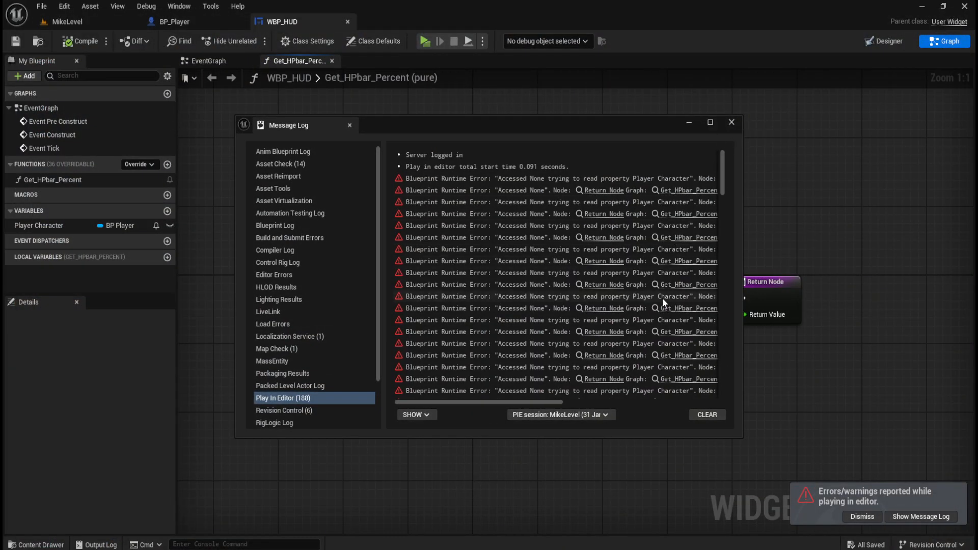
left_click(732, 123)
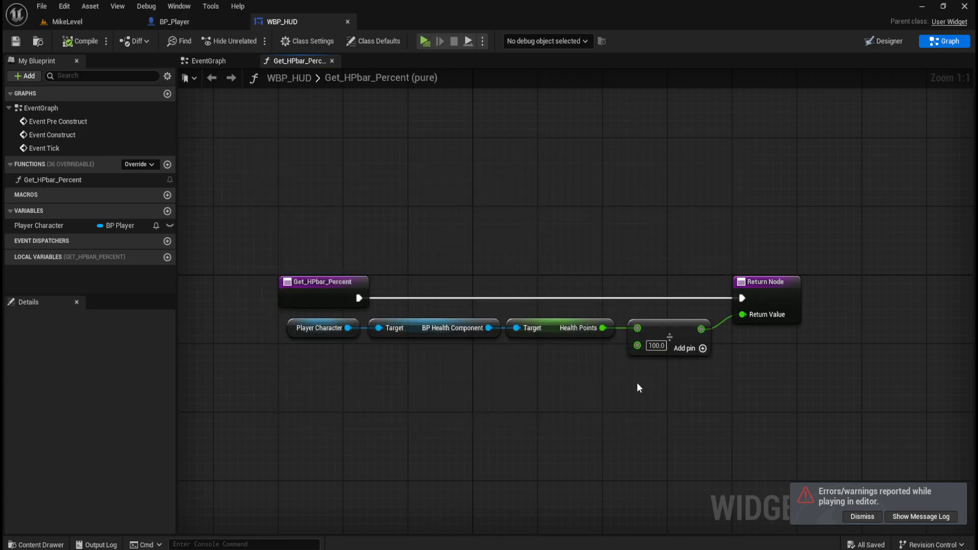
Add a Get Max Health Points node fed by BP Health Component, placed below the Health Points node
right_click_drag(668, 403, 609, 406)
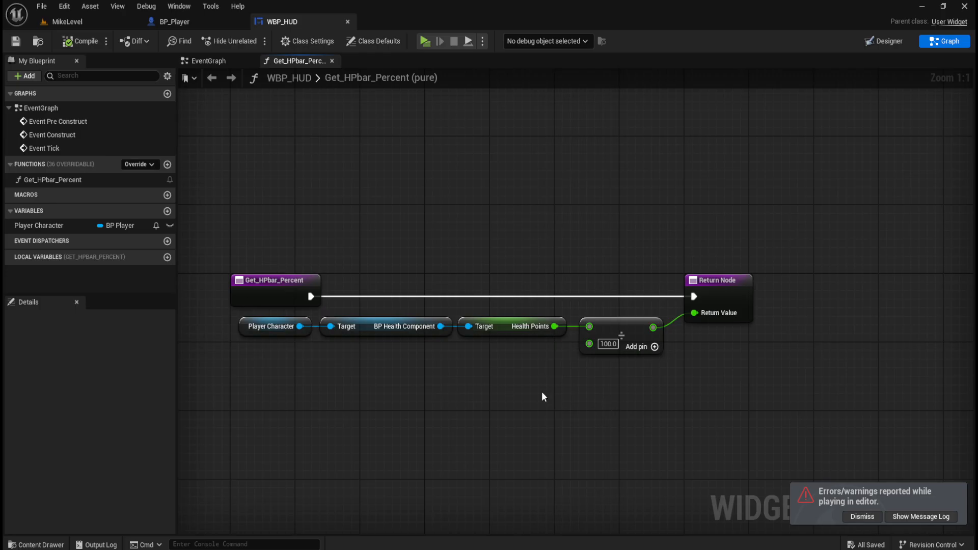
right_click(452, 367)
left_click(422, 360)
left_click_drag(441, 326, 472, 360)
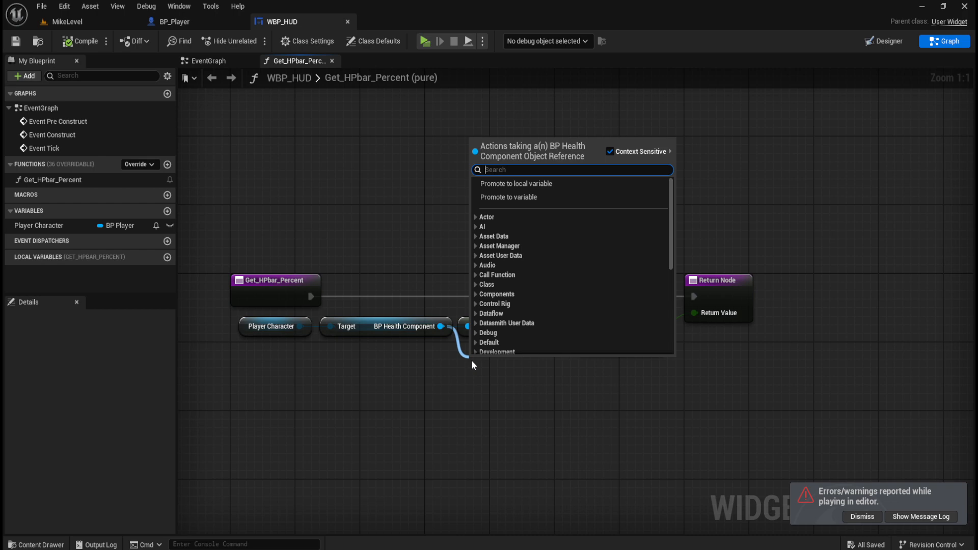
type("gert")
type("t")
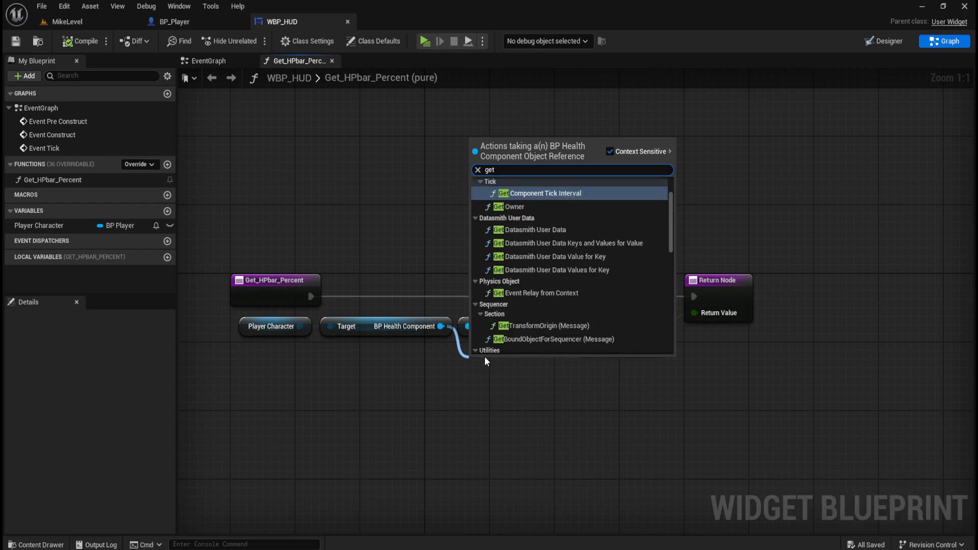
left_click_drag(671, 244, 682, 349)
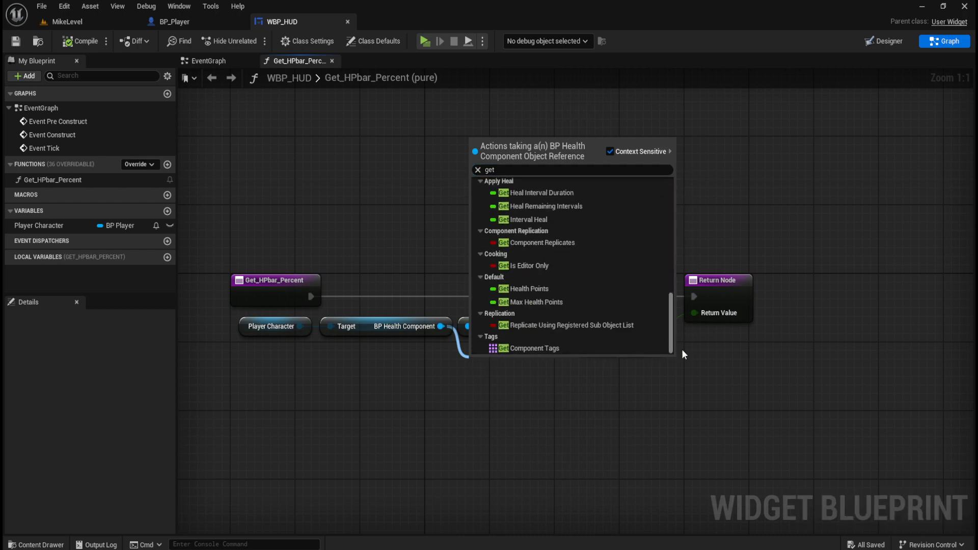
left_click(560, 303)
Connect Max Health Points to the Divide node's second input and nudge the Divide node slightly toward the Return Node
left_click_drag(580, 360, 589, 343)
left_click(629, 350)
key("Right")
key("Right")
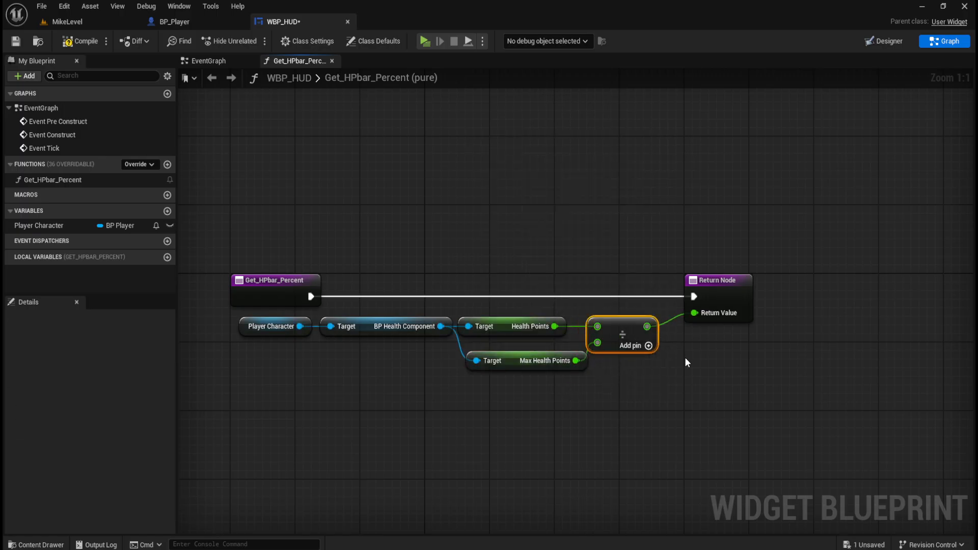
left_click(650, 405)
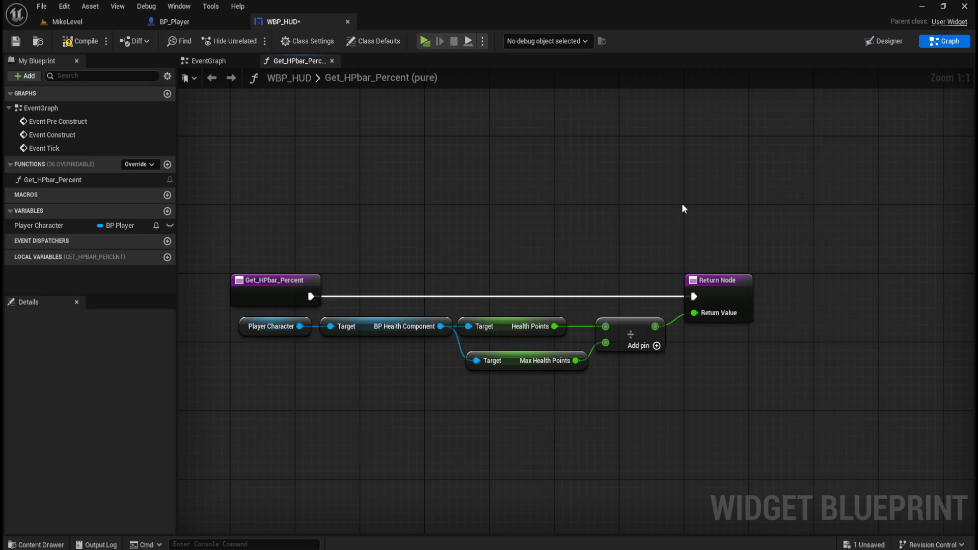
Compile and save WBP_HUD, play test it while moving and jumping, and read the runtime errors in the message log
left_click(80, 41)
left_click(16, 42)
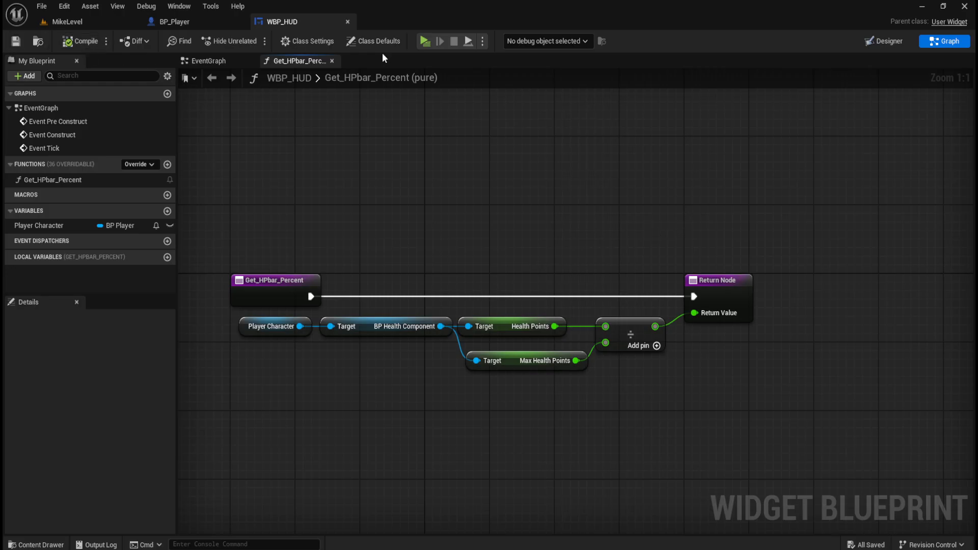
left_click(424, 40)
key("d")
key("space")
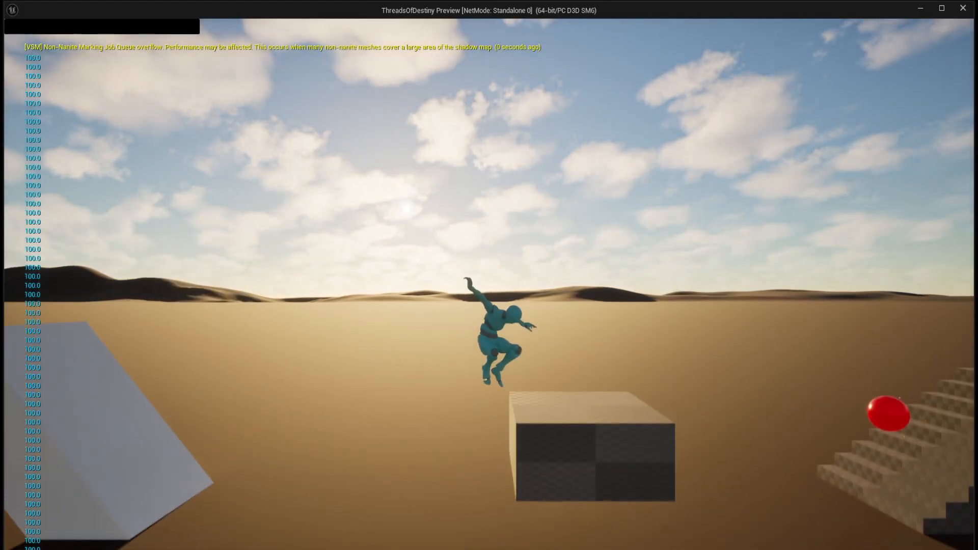
key("Escape")
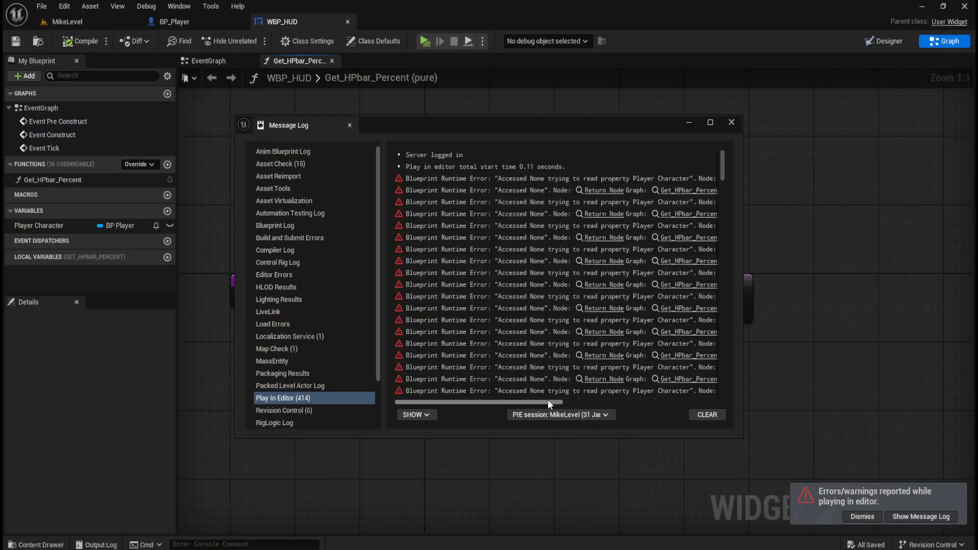
left_click_drag(548, 401, 654, 399)
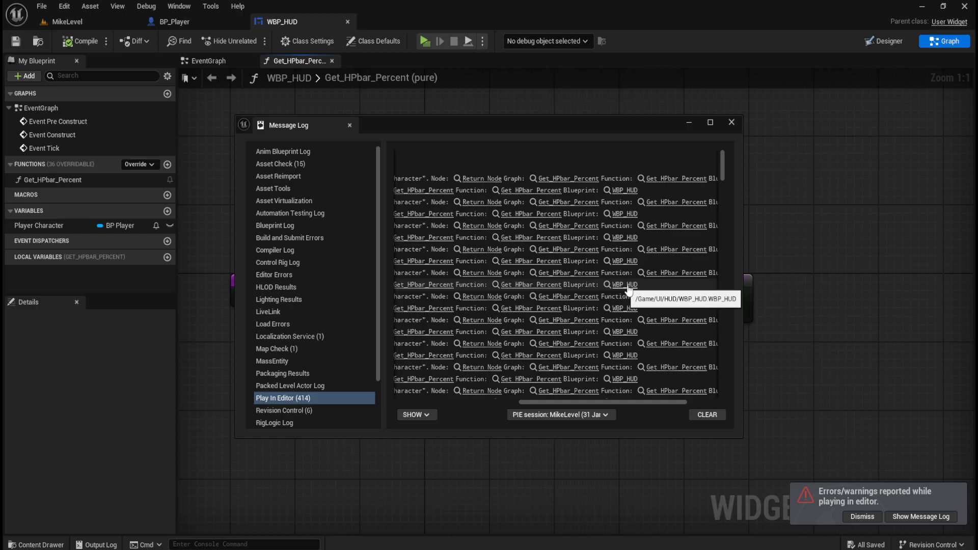
left_click(730, 122)
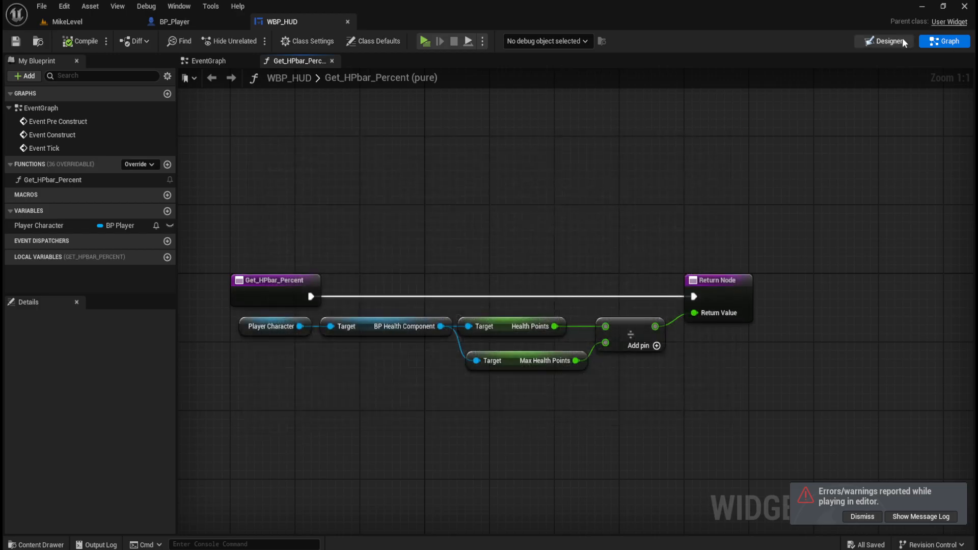
Delete the disabled Event Pre Construct, Event Construct and Event Tick nodes from WBP_HUD's EventGraph and save the widget
left_click(219, 62)
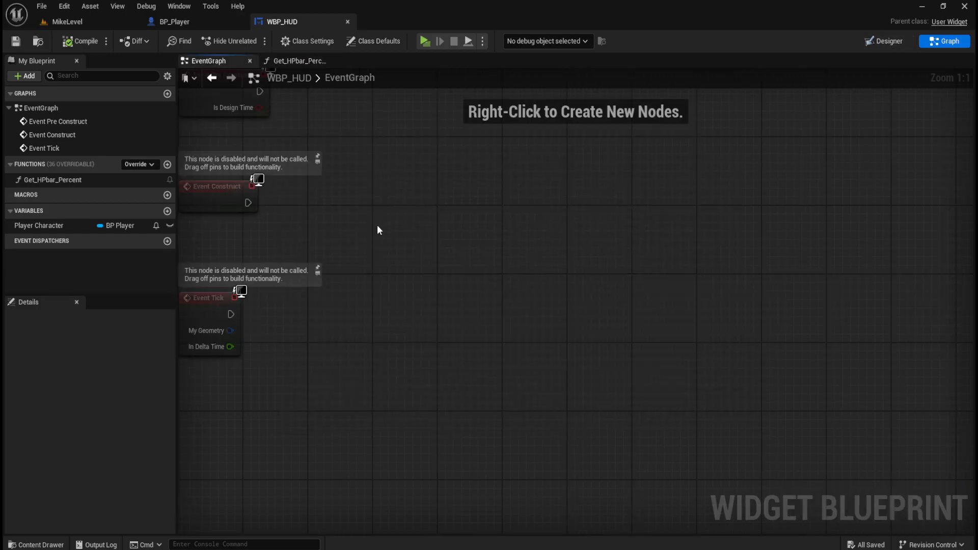
right_click_drag(378, 227, 716, 353)
left_click_drag(371, 148, 678, 492)
key("Delete")
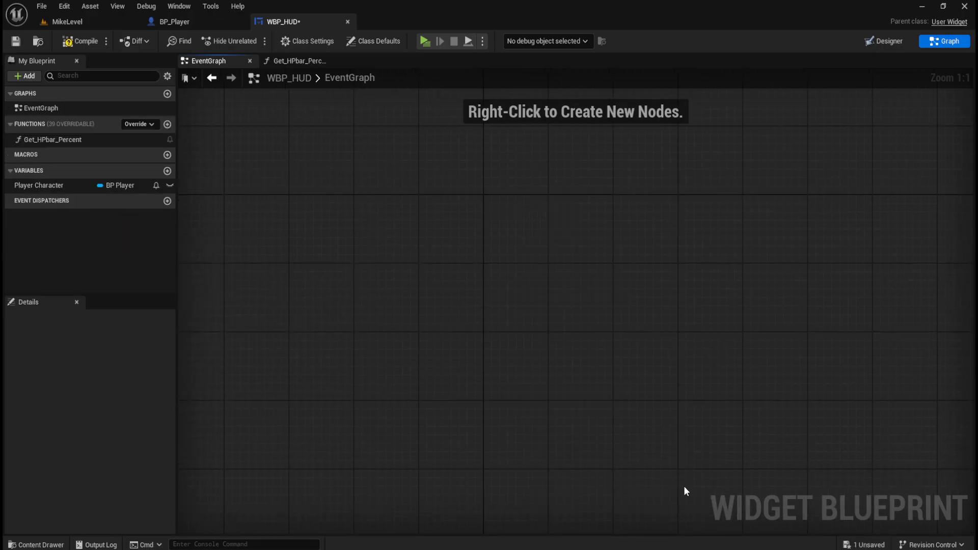
left_click(16, 42)
Play test the HUD and open the Get_HPbar_Percent graph from a logged runtime error
left_click(424, 41)
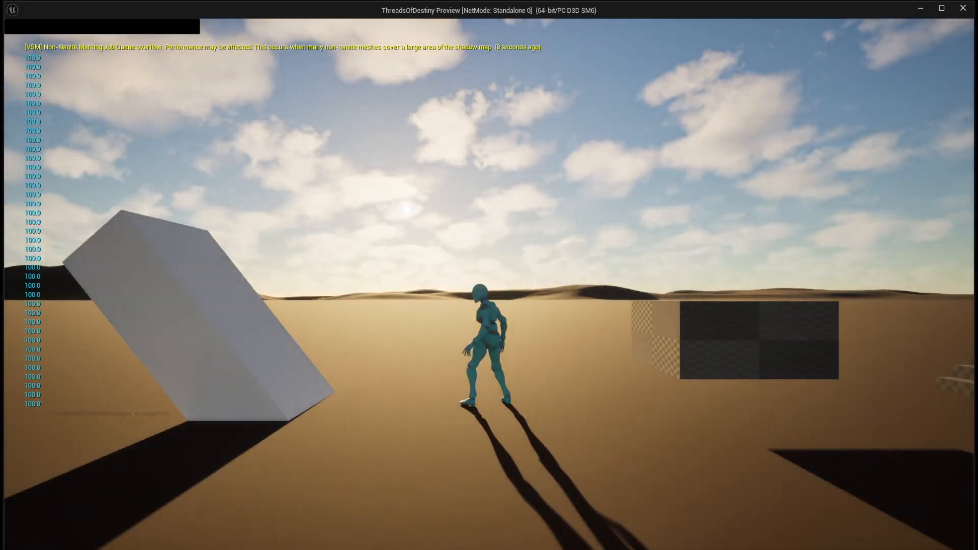
key("Escape")
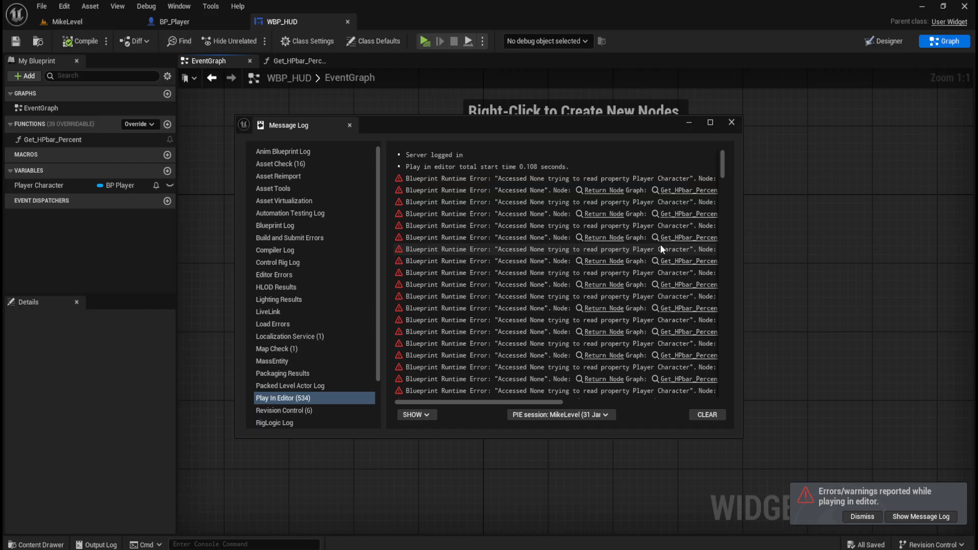
left_click(688, 237)
left_click(728, 124)
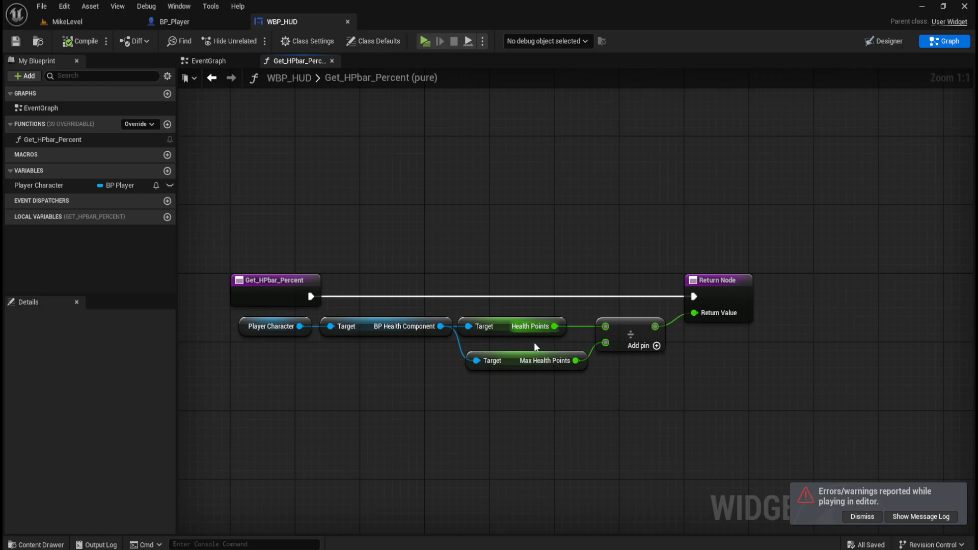
Align the Max Health Points node directly under Health Points and review the HPbar settings in the widget's design view
left_click_drag(552, 362, 544, 363)
left_click(526, 420)
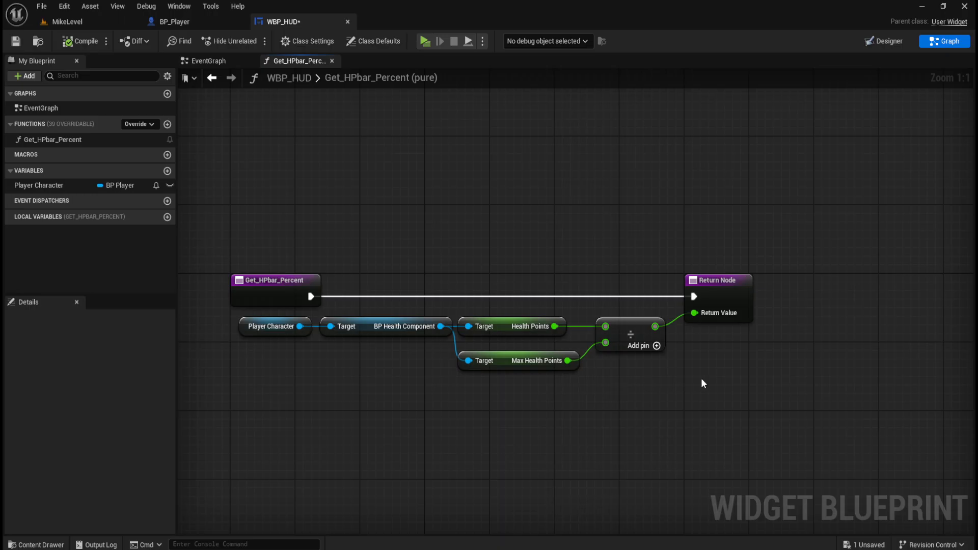
left_click(894, 41)
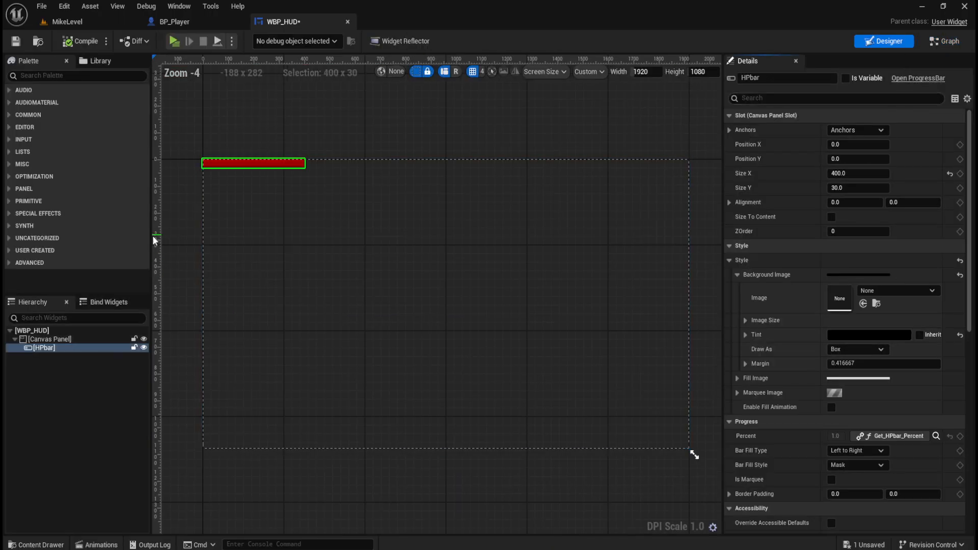
left_click(81, 357)
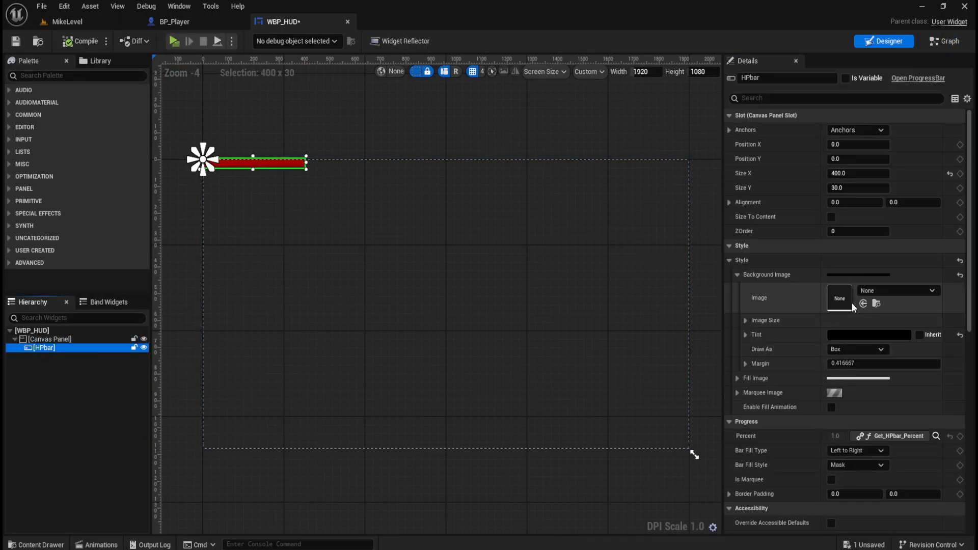
scroll(791, 335, "down", 3)
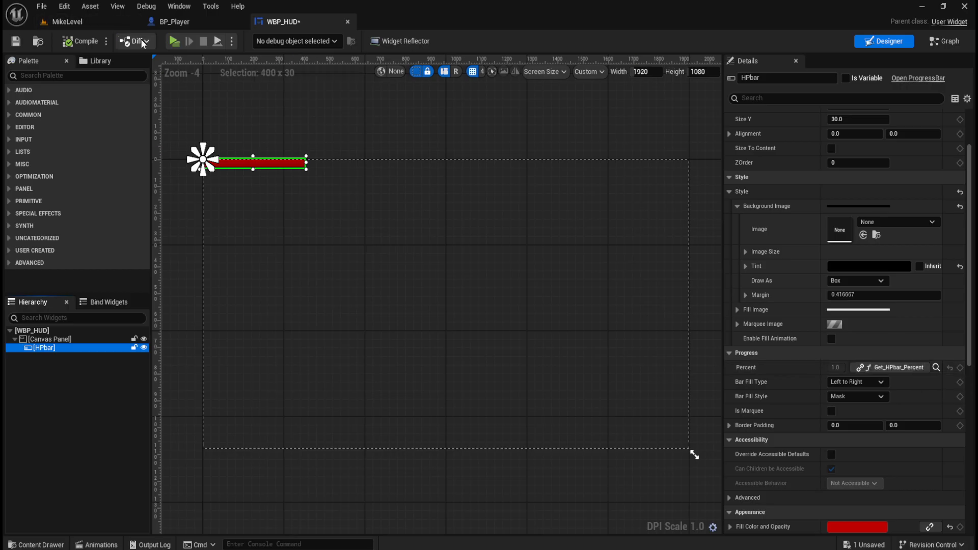
Save WBP_HUD and play test the health bar by moving and jumping the character through the level
left_click(17, 41)
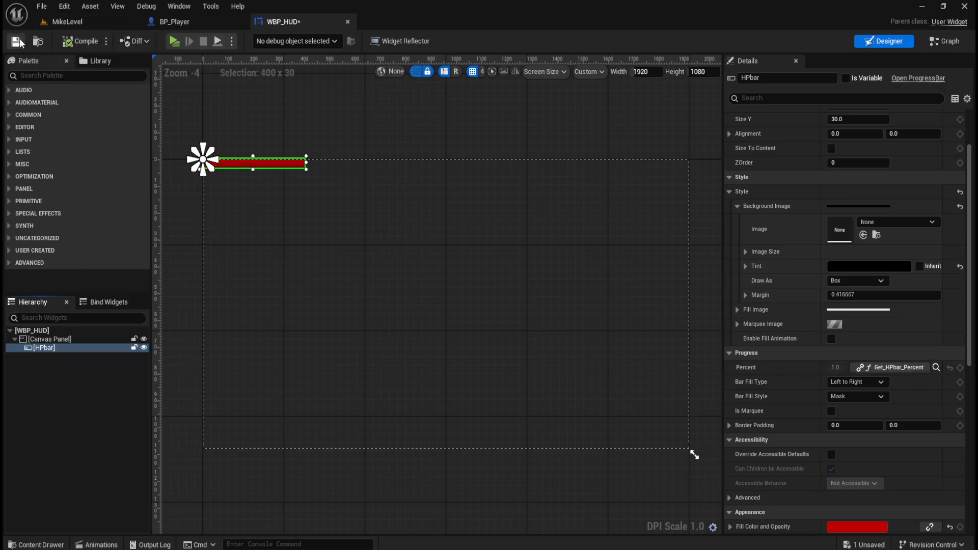
left_click(174, 43)
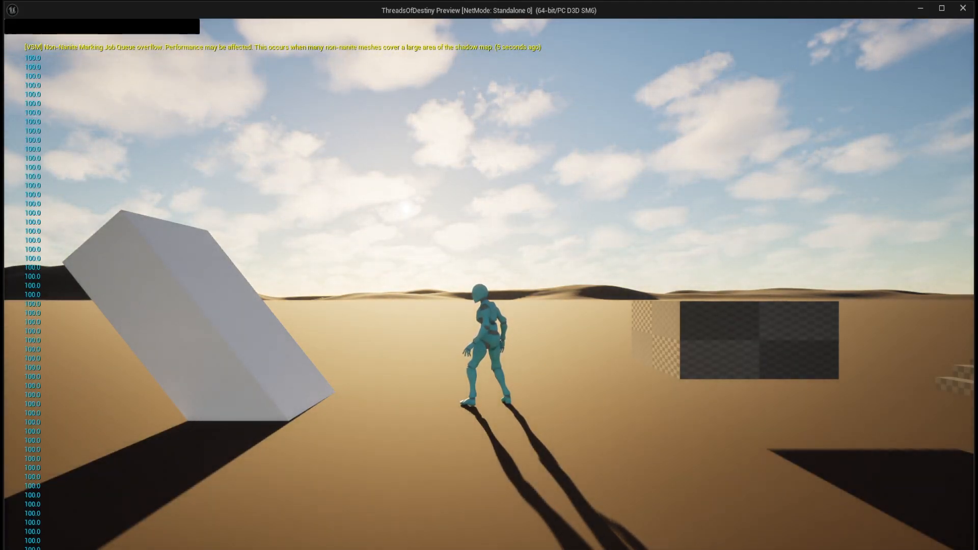
key("d")
key("space")
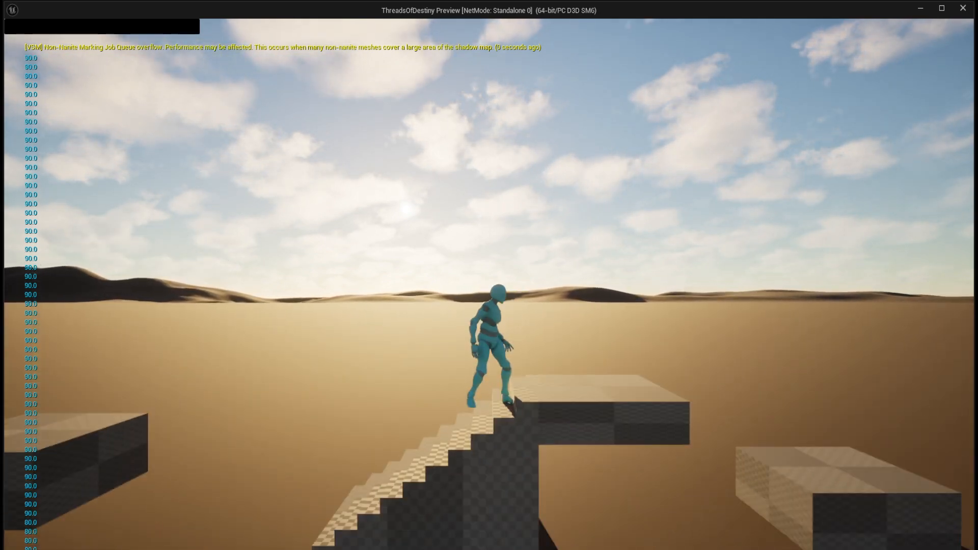
key("Escape")
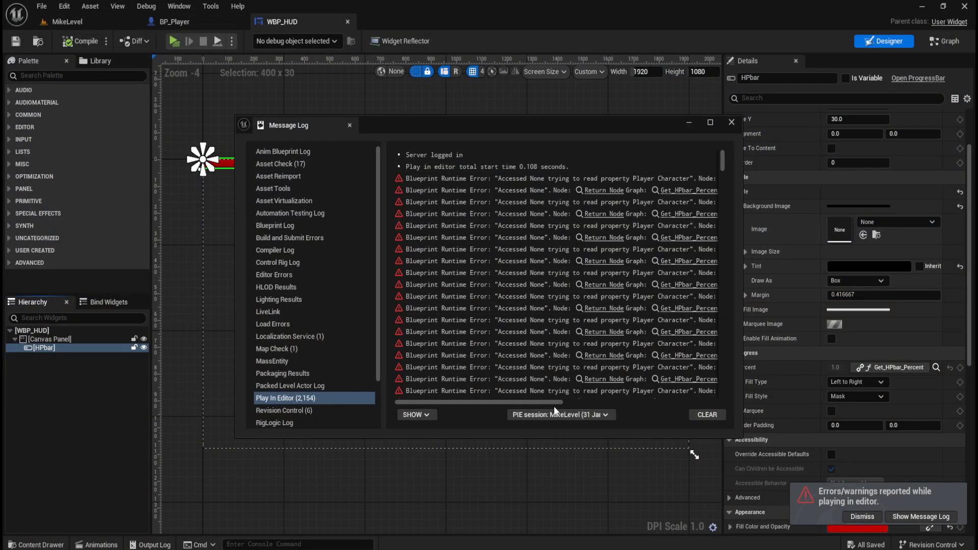
Examine the play session's runtime errors and open the Return Node they refer to in Get_HPbar_Percent
left_click_drag(542, 401, 708, 402)
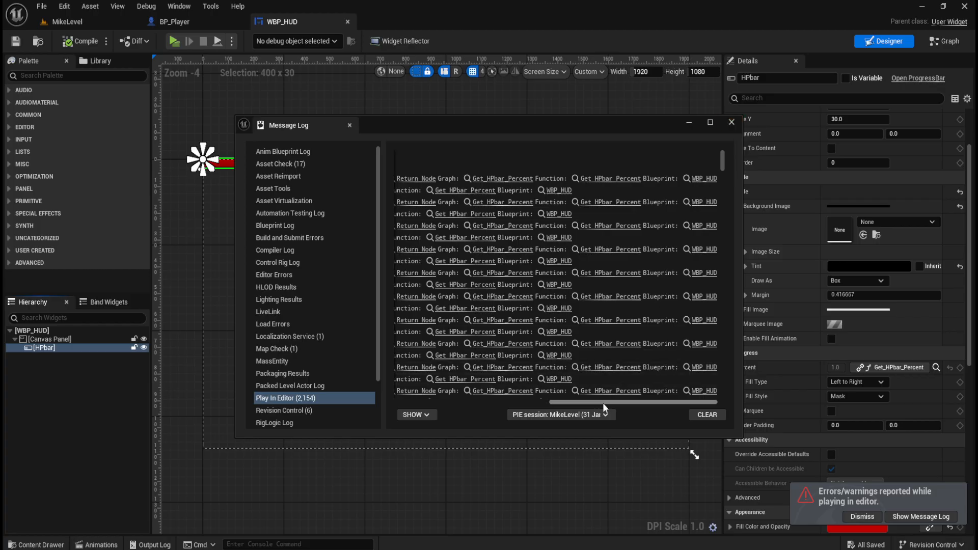
left_click_drag(603, 403, 546, 406)
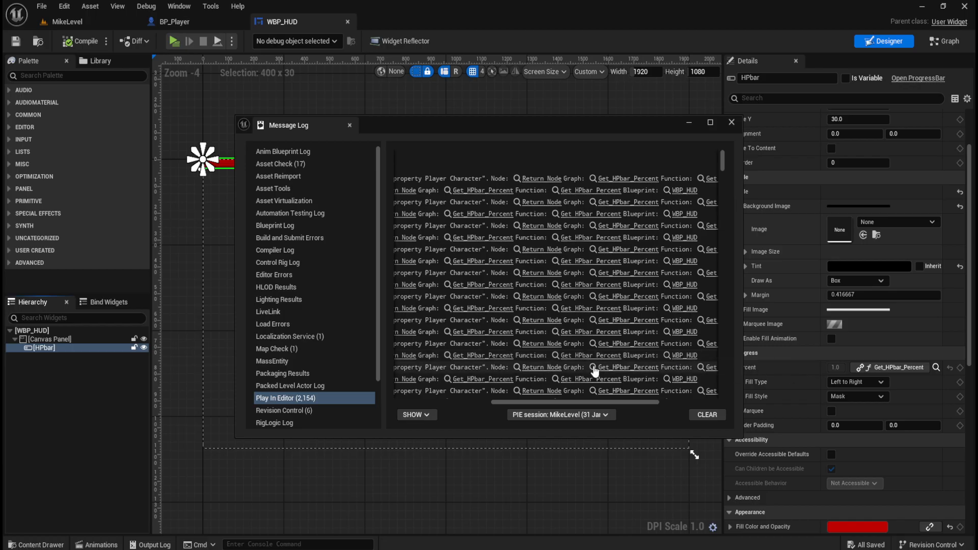
left_click(405, 355)
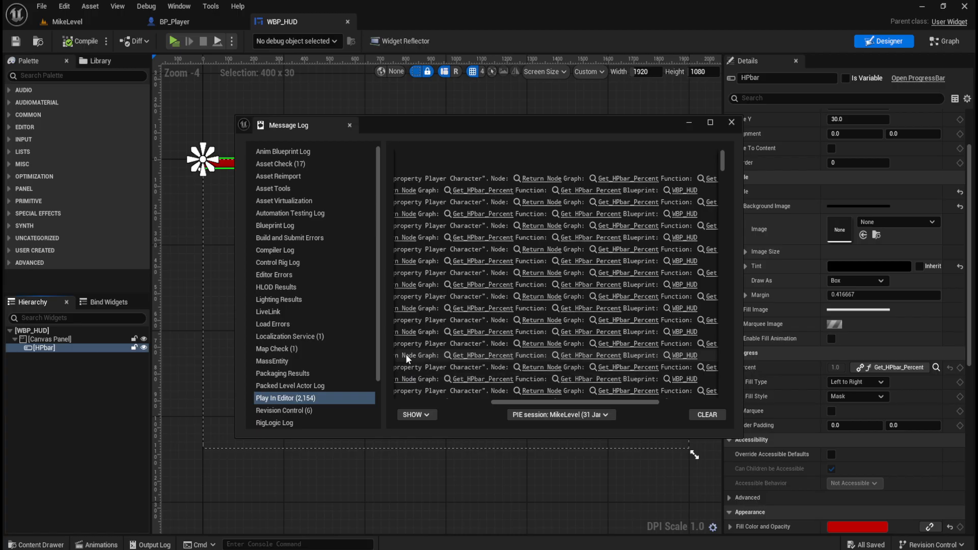
left_click(729, 125)
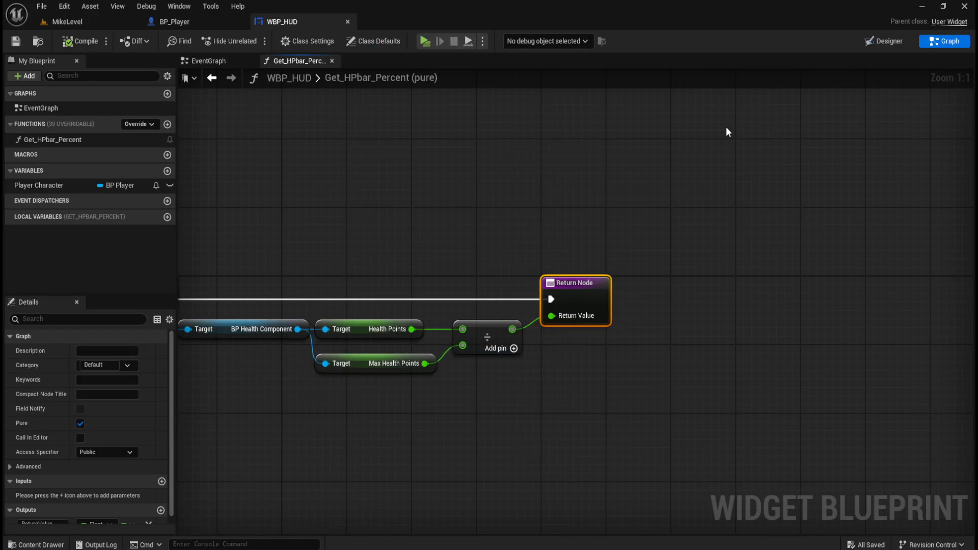
left_click(625, 235)
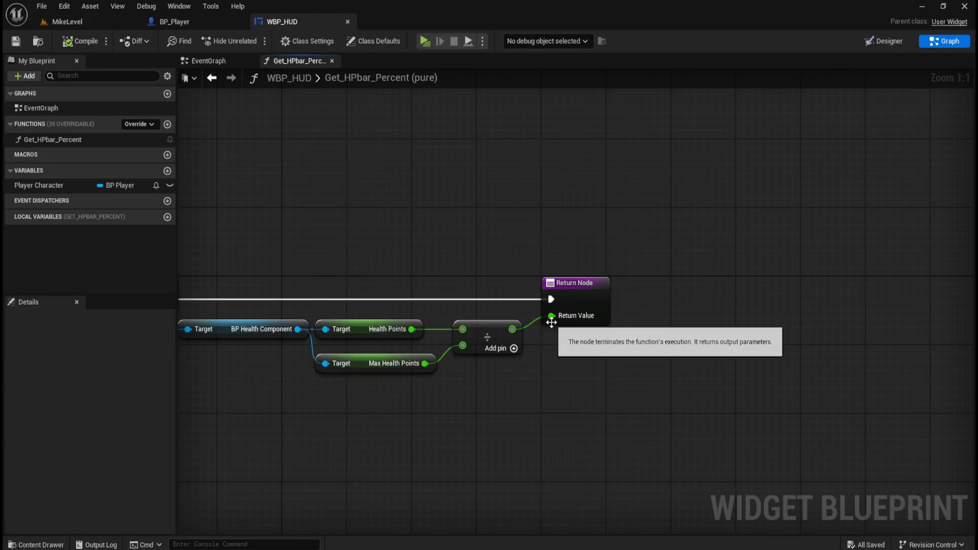
Reattach the Divide result to the Return Node's Return Value, and compile and save WBP_HUD
left_click_drag(551, 320, 551, 319, "ctrl")
right_click_drag(482, 397, 717, 415)
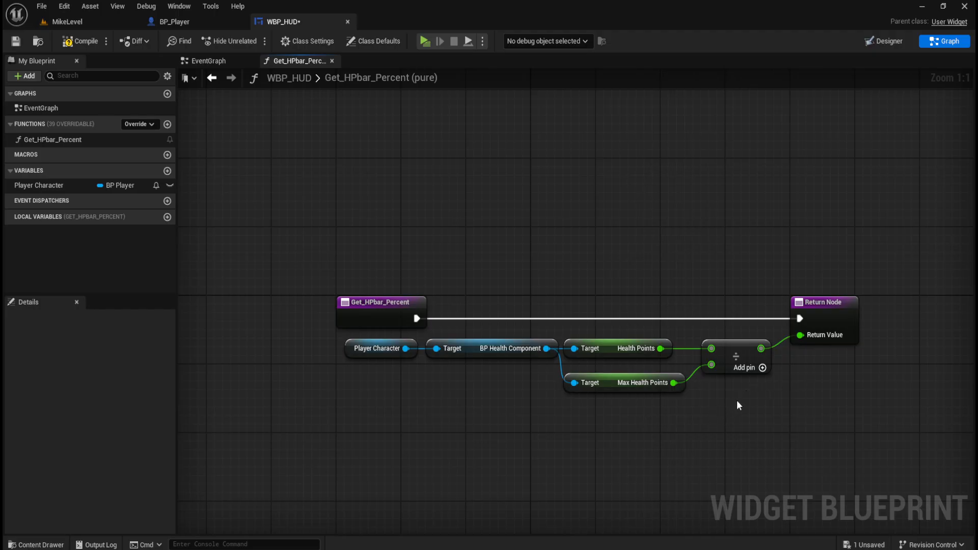
left_click(80, 41)
left_click(15, 40)
Run another short play test to check for runtime errors and close the message log
left_click(426, 42)
key("Escape")
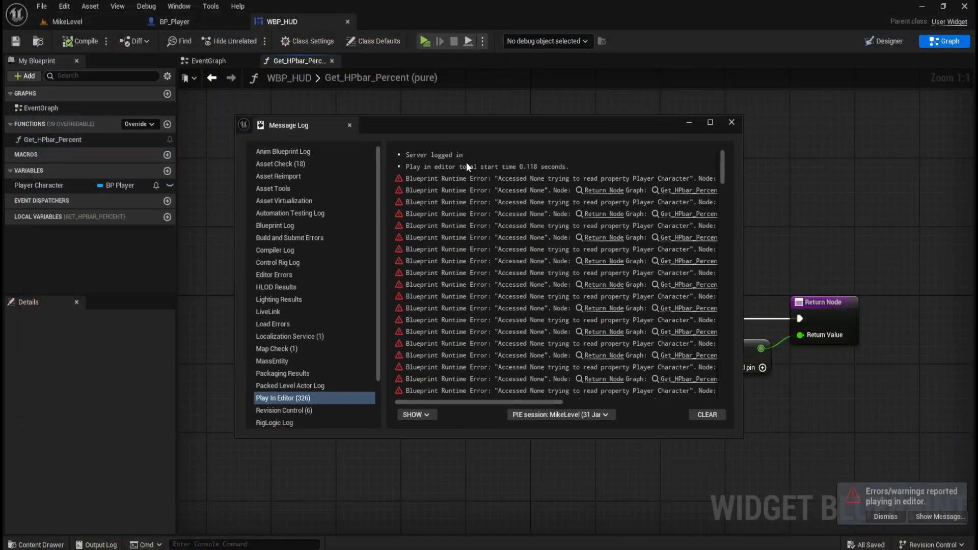
left_click(732, 123)
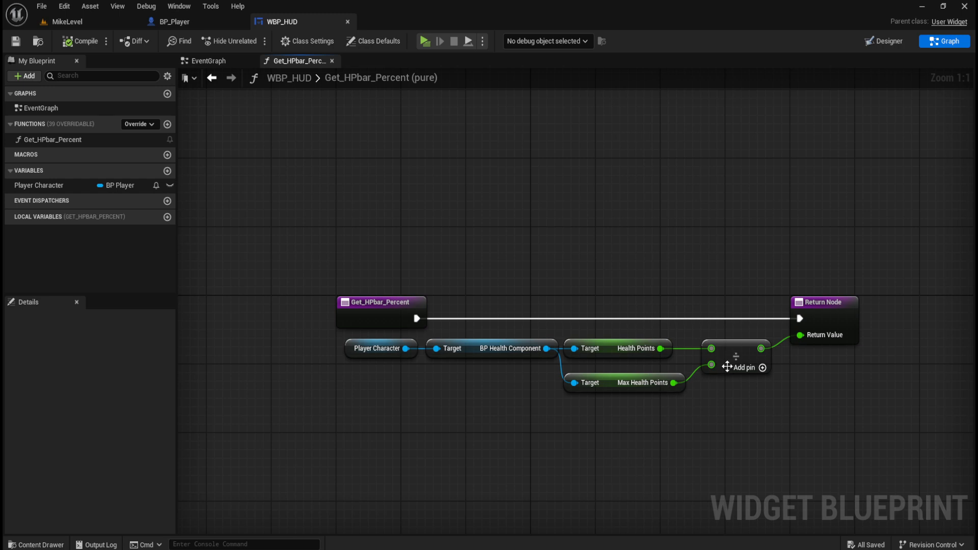
Try wiring Health Points directly to the Return Node's Return Value, bypassing the Divide node, and run a short play test
left_click(711, 349, "alt")
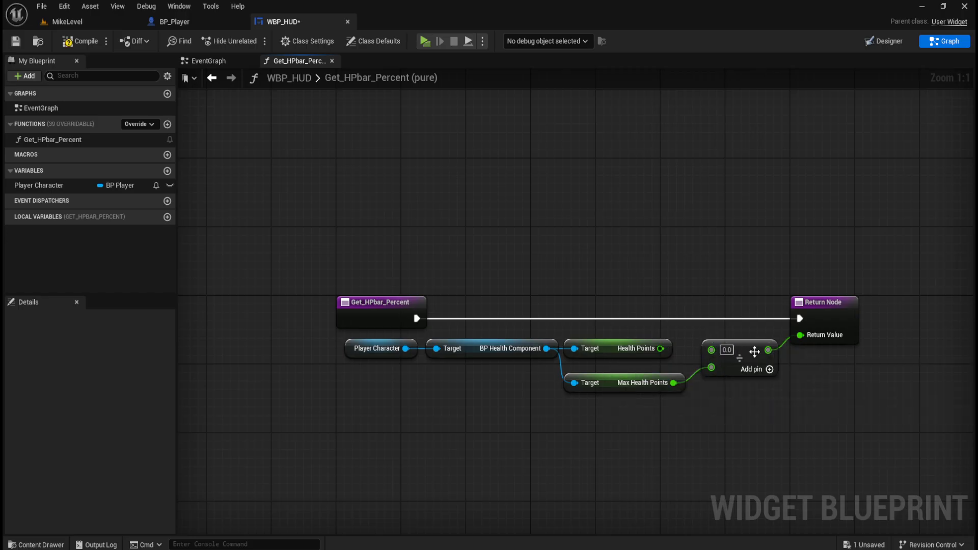
left_click_drag(661, 349, 805, 339)
left_click(425, 41)
key("Escape")
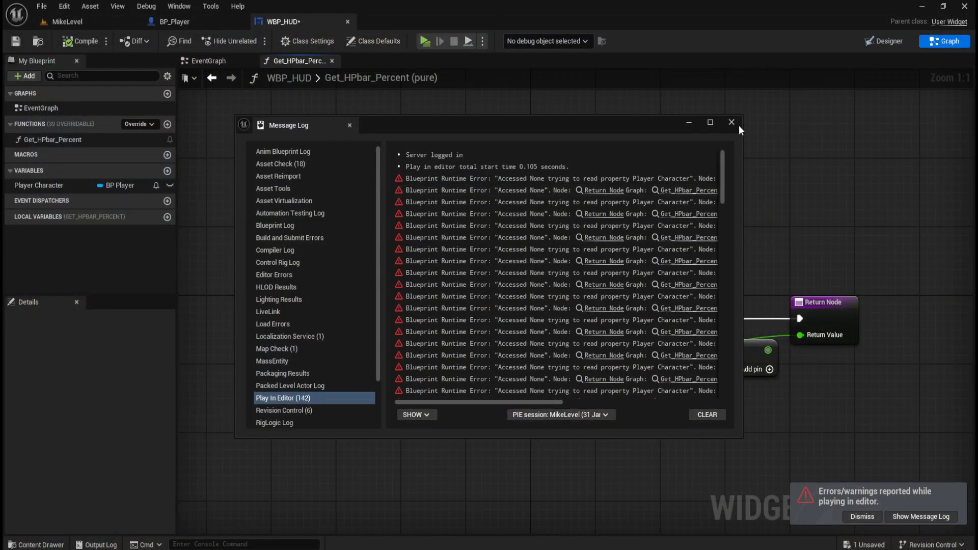
left_click(737, 124)
Restore the Divide node's connections between Health Points and the Return Value, and compile WBP_HUD
left_click_drag(660, 348, 800, 335)
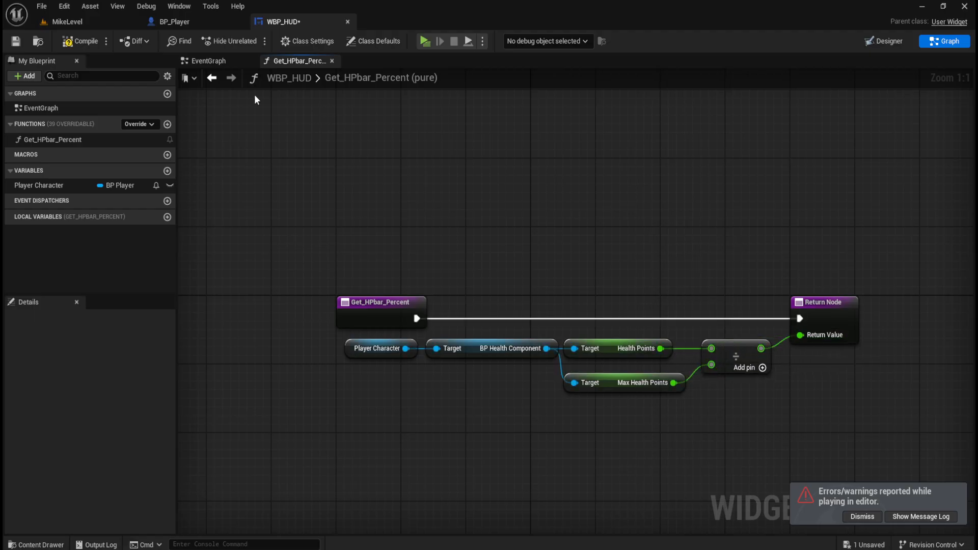
left_click(78, 40)
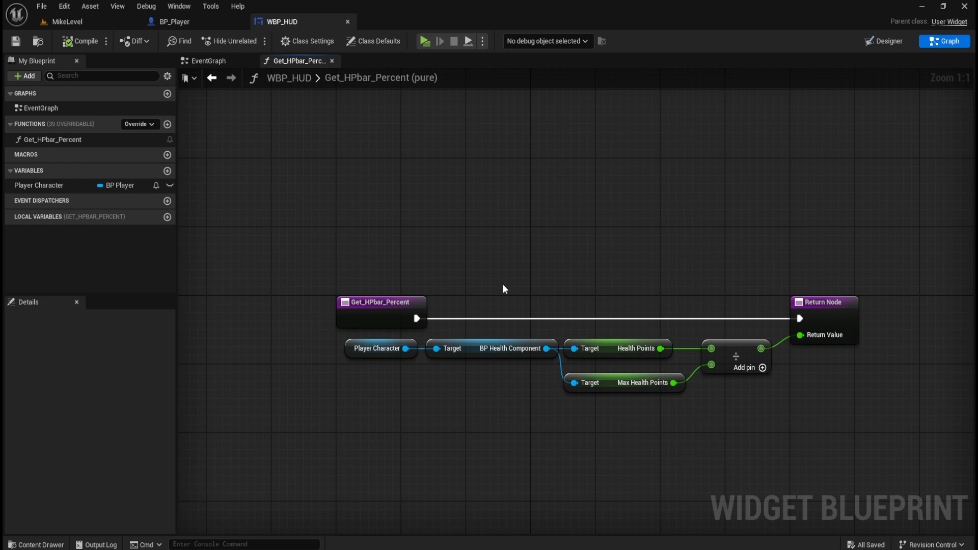
Add an Event Construct node to the EventGraph of WBP_HUD
left_click(214, 60)
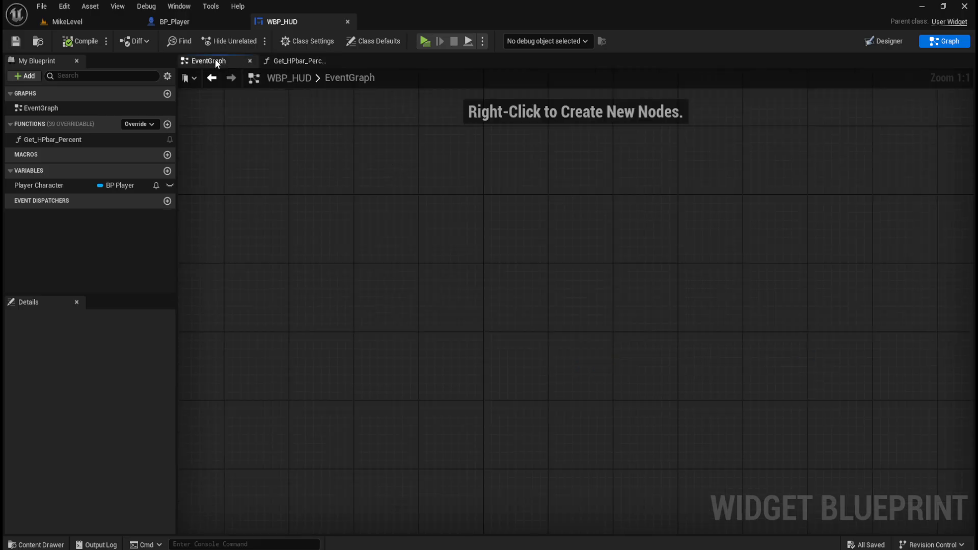
right_click(443, 289)
type("event cons")
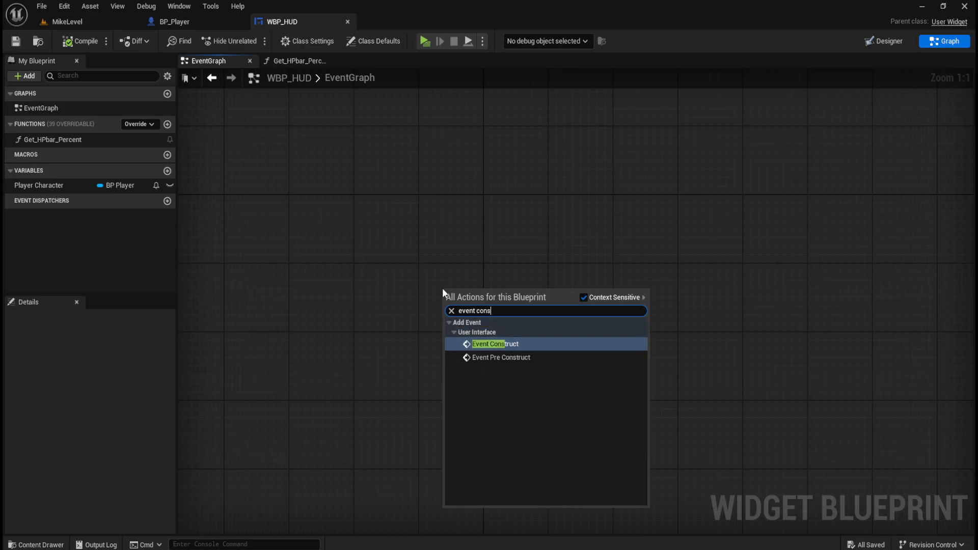
key("Return")
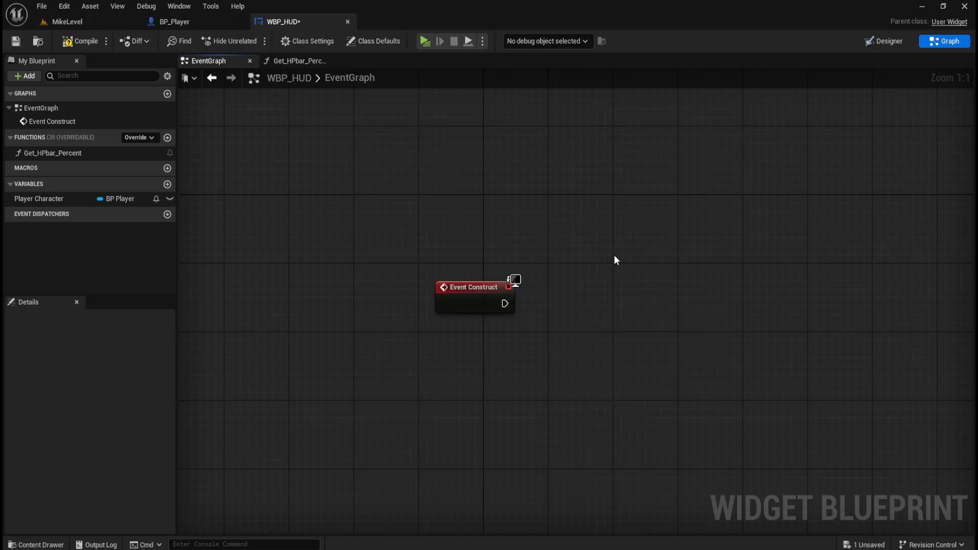
Add a Cast To BP_Player node executed by Event Construct, and straighten the connection between them
left_click_drag(504, 304, 552, 301)
type("c")
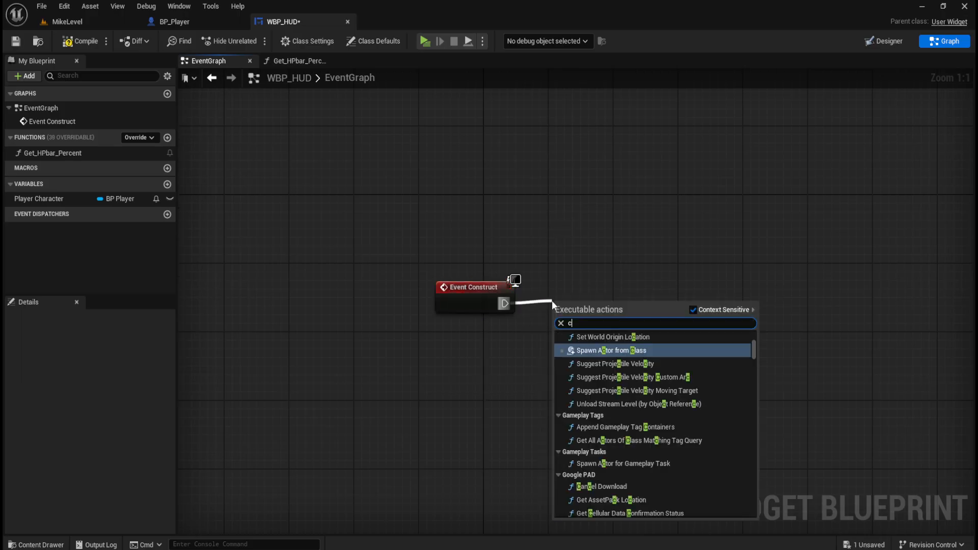
type("ast to bp_player")
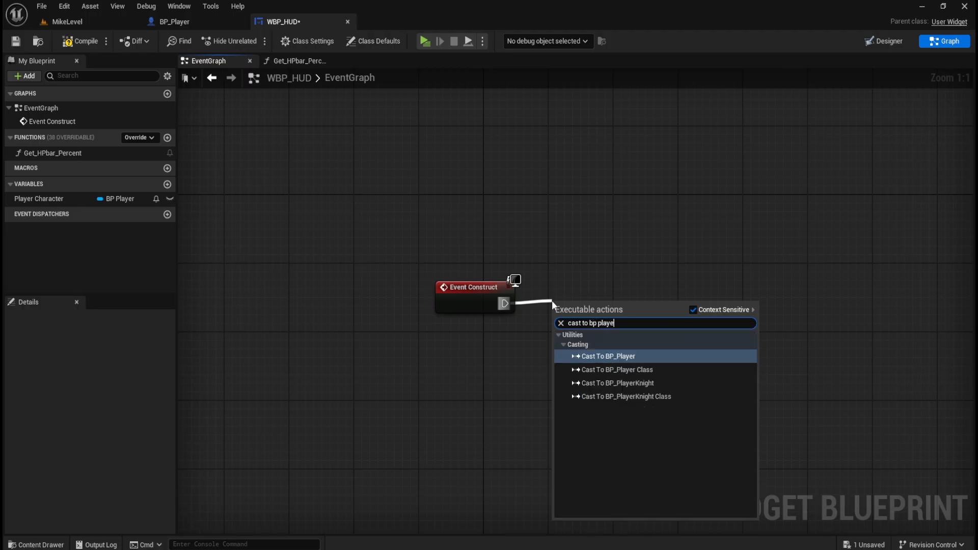
key("Return")
key("q")
left_click(702, 195)
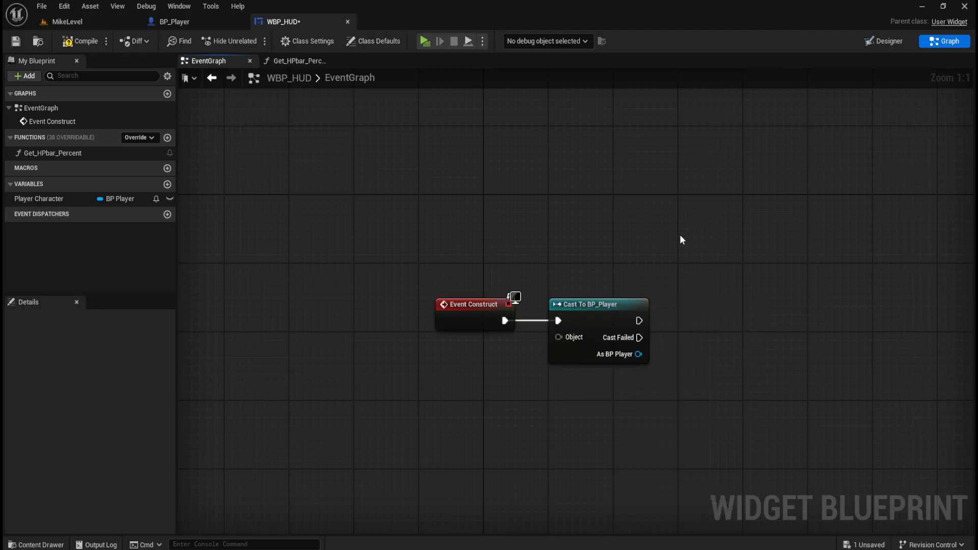
Add the Get Player Character function node, connect its Return Value to the cast's Object input, and arrange the nodes neatly
right_click(435, 402)
type("get player ch")
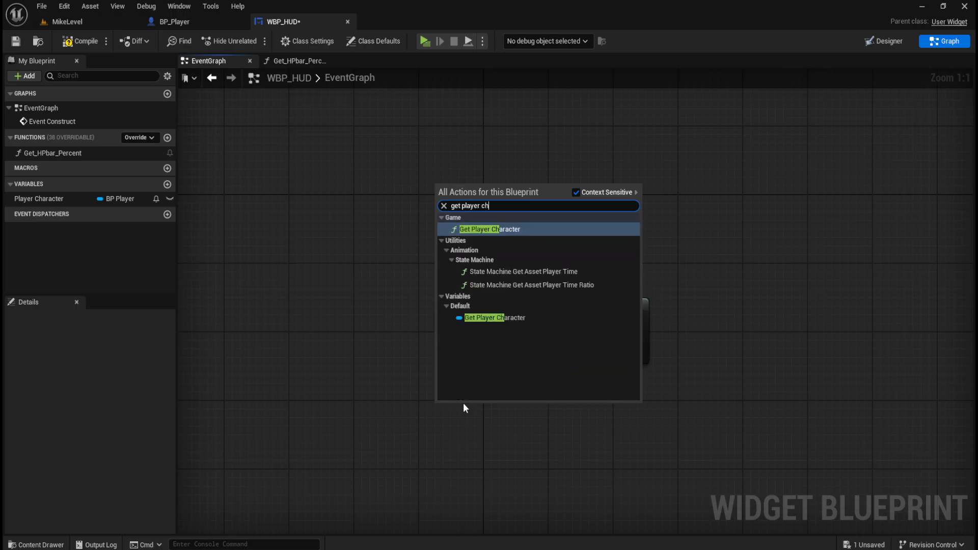
key("Return")
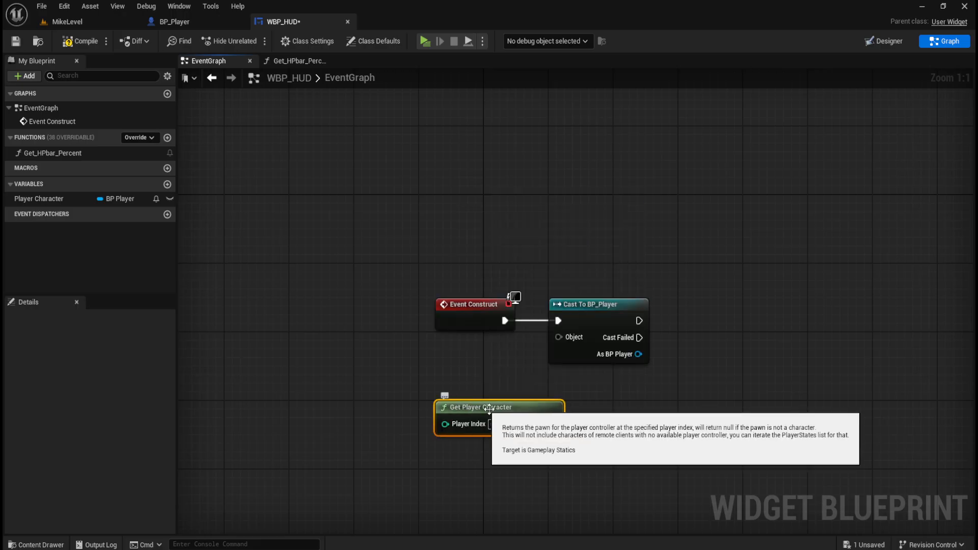
left_click_drag(553, 424, 560, 337)
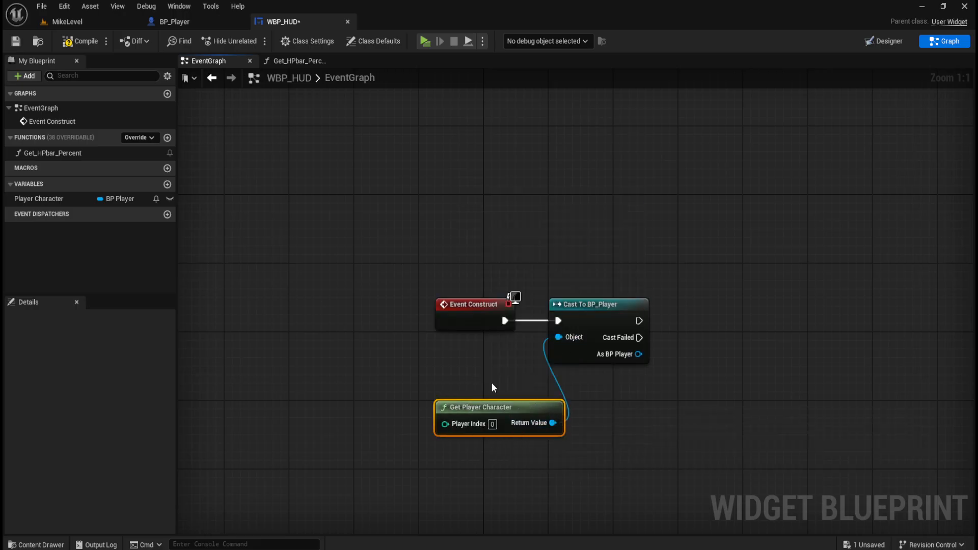
left_click(617, 394)
left_click_drag(621, 397, 681, 301)
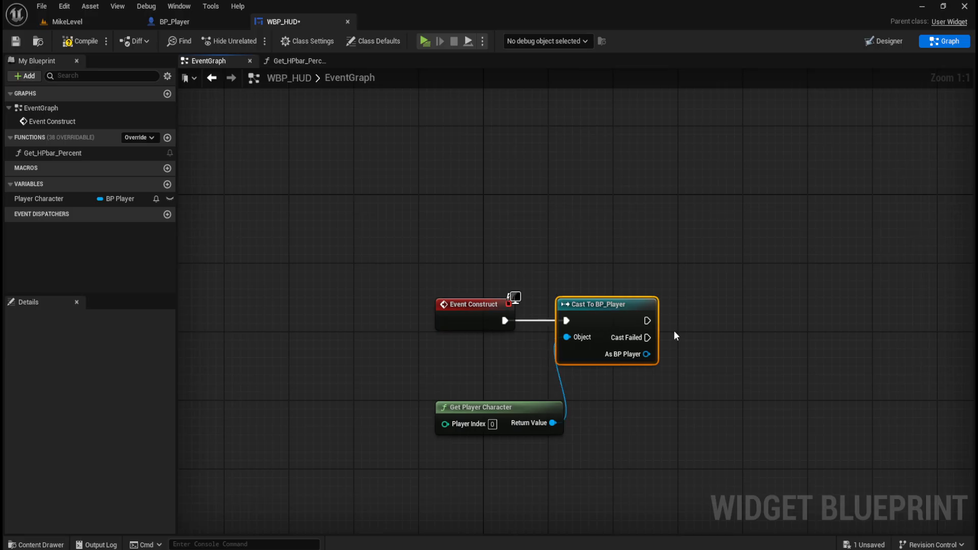
left_click_drag(527, 407, 535, 347)
left_click_drag(399, 270, 515, 384)
left_click(558, 416)
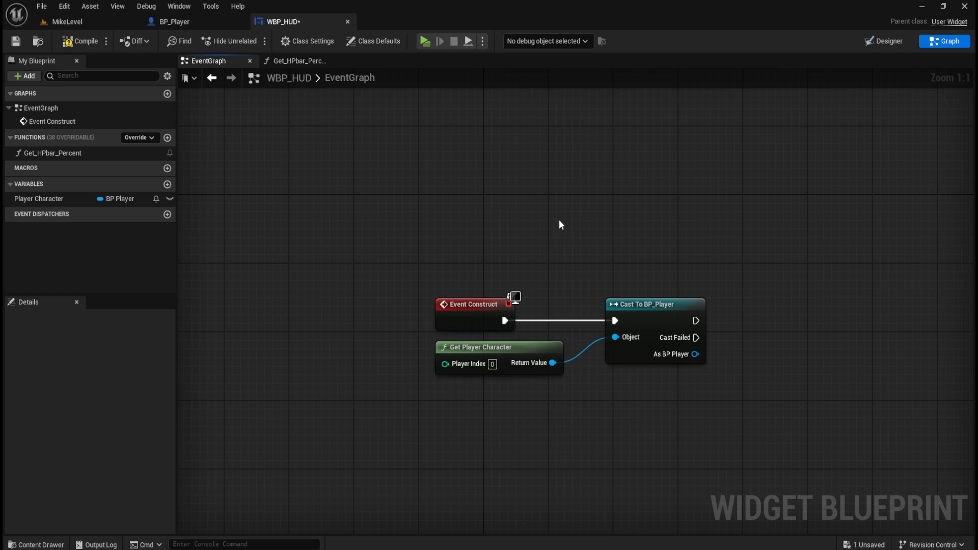
Set the Player Character variable from the cast's As BP Player output after the cast succeeds, and compile and save WBP_HUD
left_click_drag(45, 202, 771, 308)
left_click(808, 338)
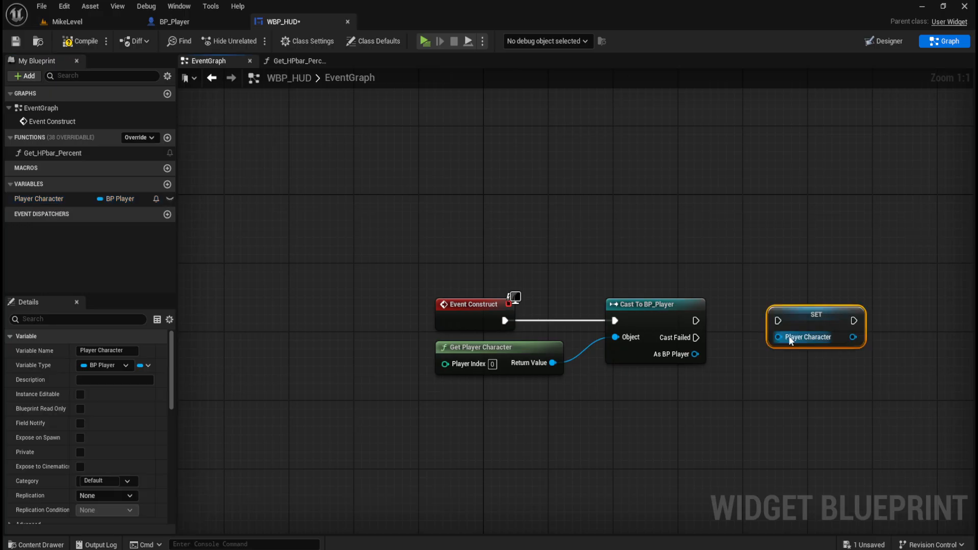
left_click_drag(696, 321, 778, 320)
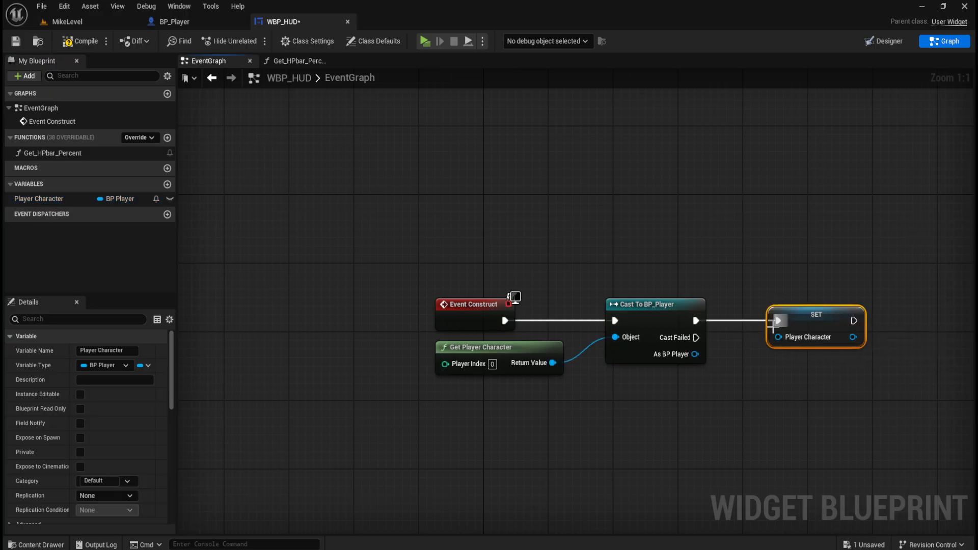
left_click_drag(698, 355, 778, 337)
left_click_drag(832, 318, 799, 318)
left_click(634, 227)
left_click(80, 40)
left_click(15, 40)
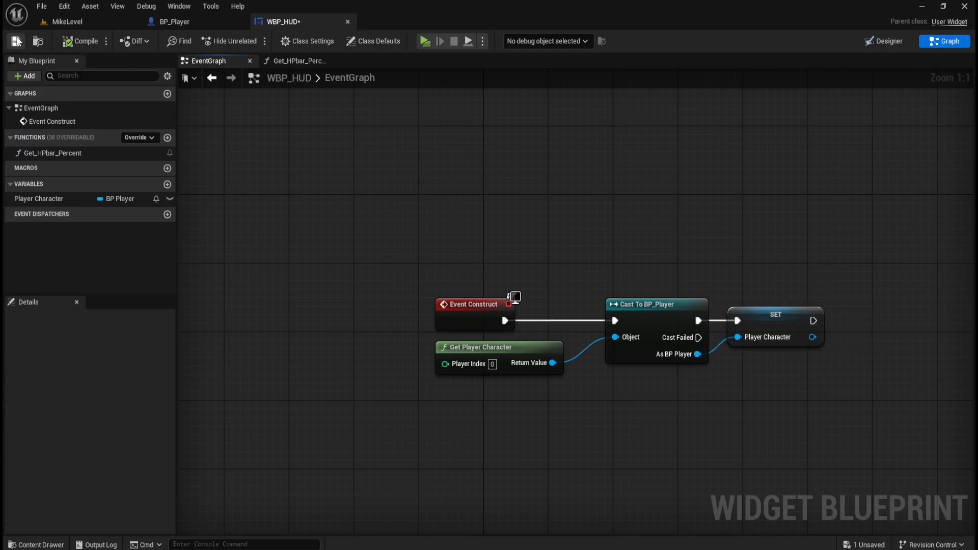
Play test the health bar by moving and jumping the character and triggering the number 1 debug action five times
left_click(420, 39)
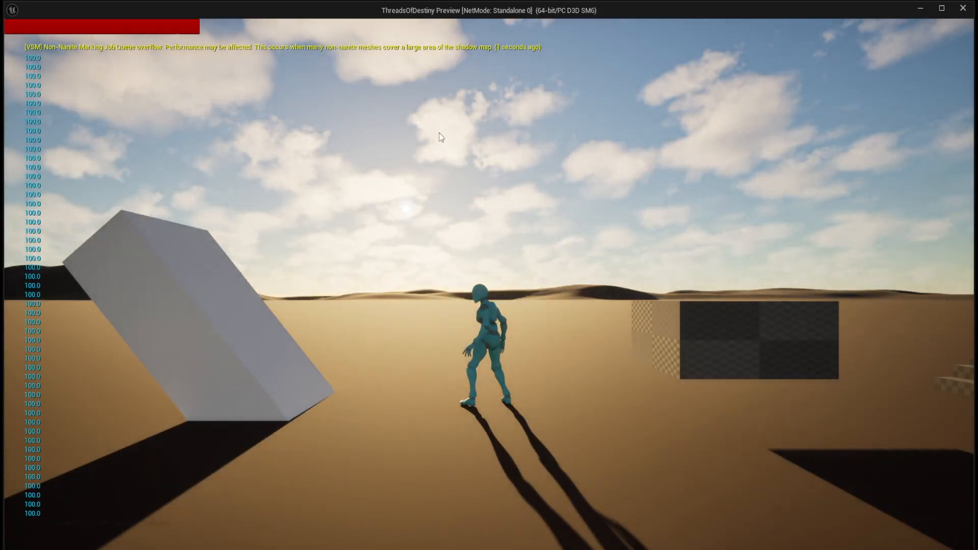
left_click(492, 170)
key("d")
key("space")
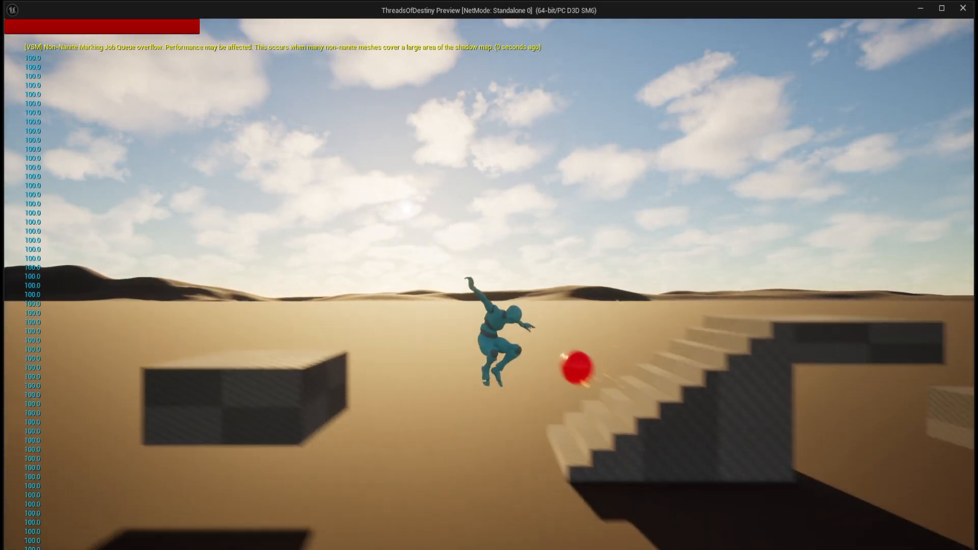
key("a")
key("d")
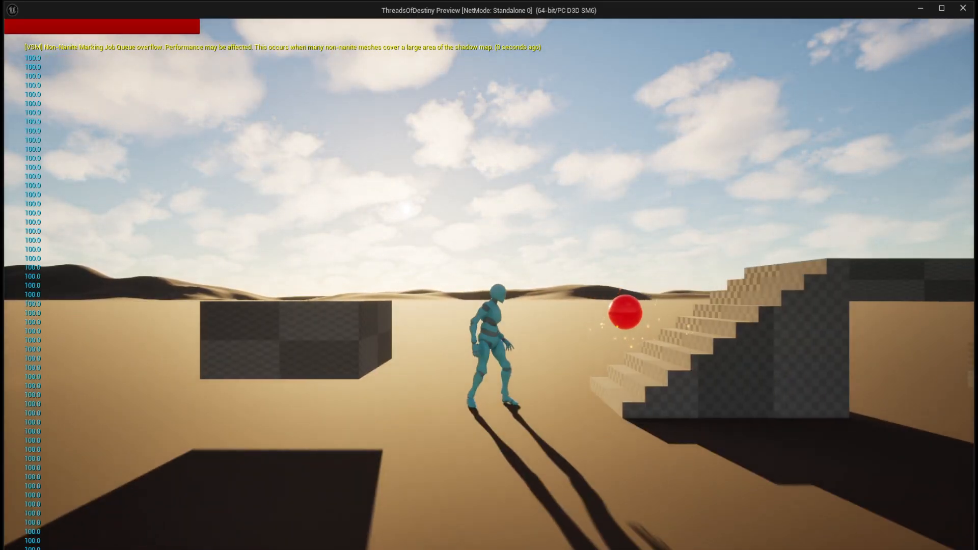
key("a")
key("d")
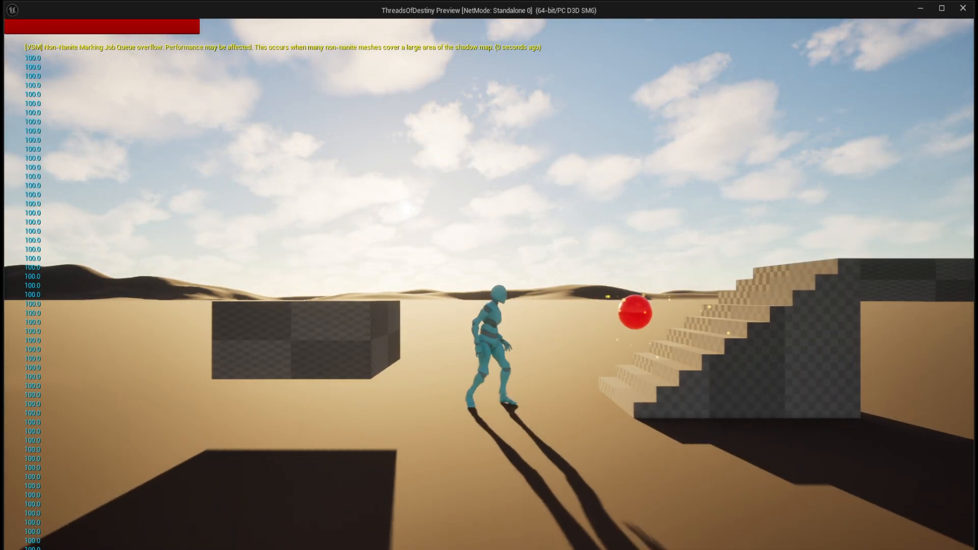
key("1")
key("1")
key("1")
key("1")
key("1")
key("d")
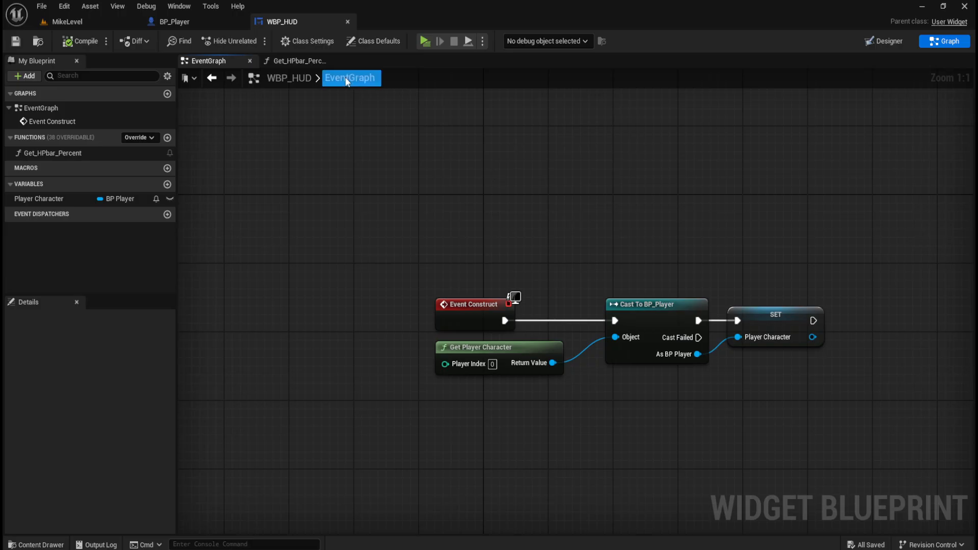
Review the Player Character and Health Points nodes in Get_HPbar_Percent, and save WBP_HUD
left_click(296, 62)
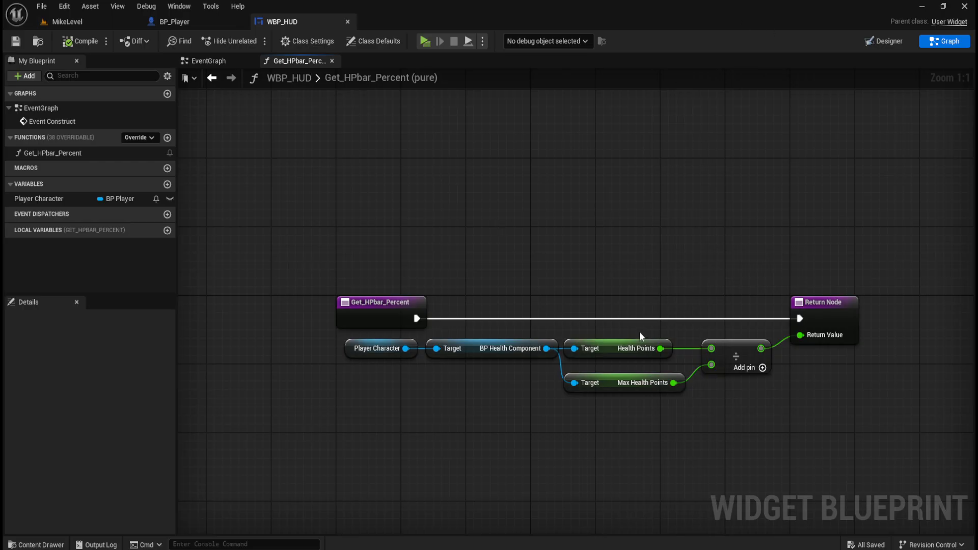
left_click_drag(641, 341, 649, 343)
key("ctrl+z")
left_click_drag(365, 362, 367, 352)
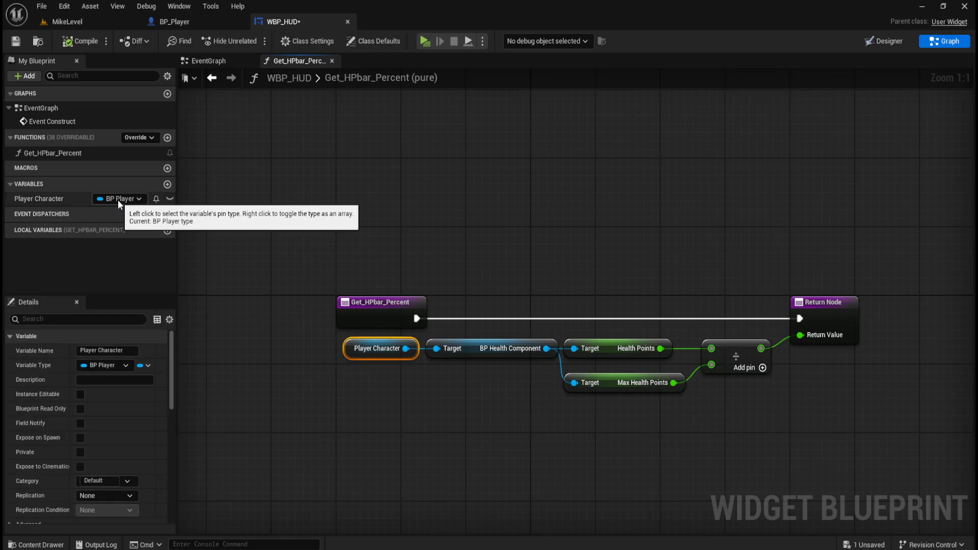
left_click(498, 384)
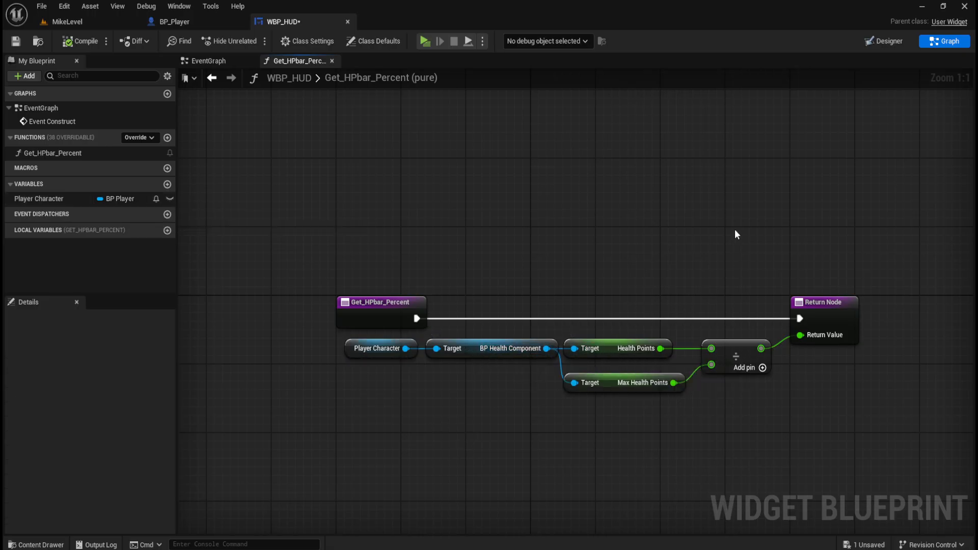
left_click(16, 41)
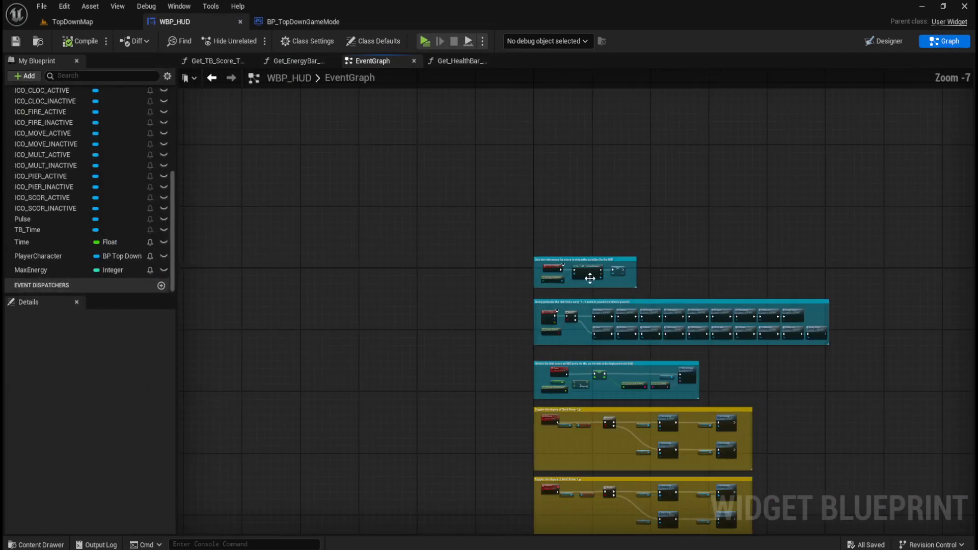
In the top-down project's WBP_HUD, copy the comment text "Sets the references for where to obtain the variables for the HUD"
scroll(631, 294, "up", 7)
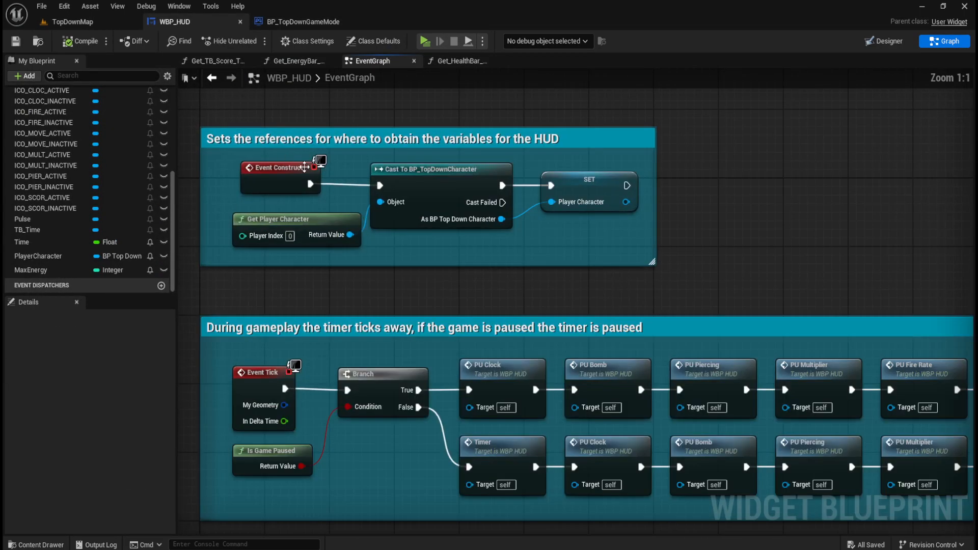
scroll(510, 257, "down", 2)
scroll(472, 169, "up", 2)
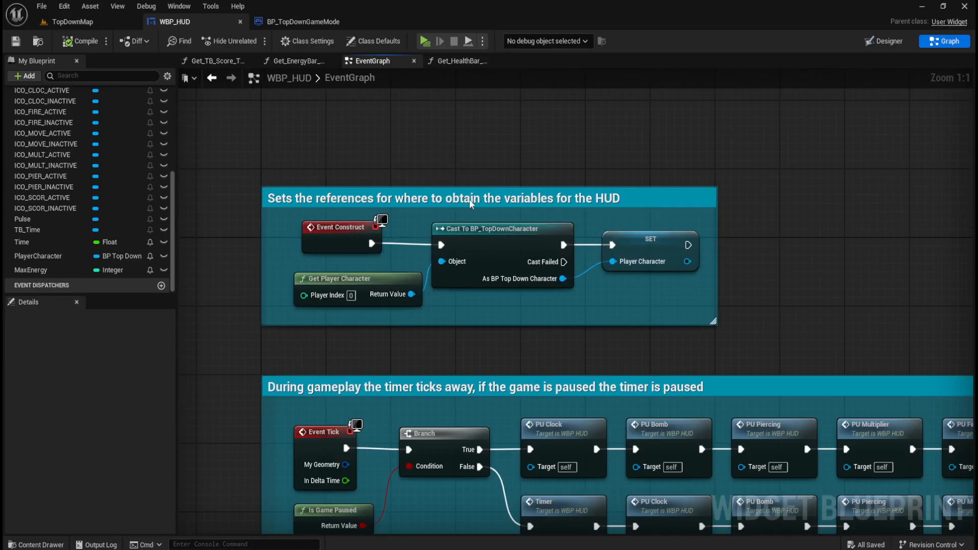
double_click(472, 198)
left_click(606, 142)
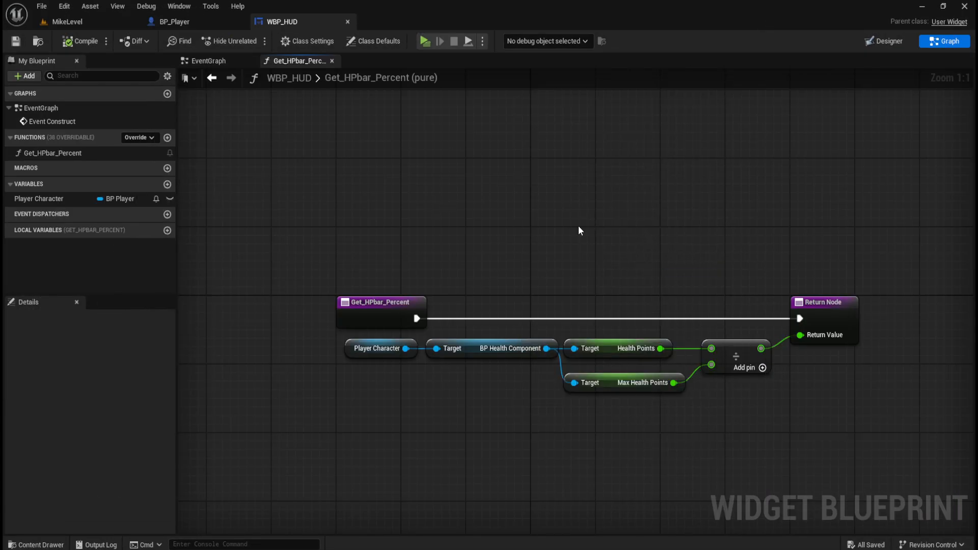
Enclose the EventGraph's Event Construct nodes in a comment reading "Sets the references for where to obtain the variables for the HUD"
left_click(206, 62)
left_click_drag(406, 245, 878, 402)
key("c")
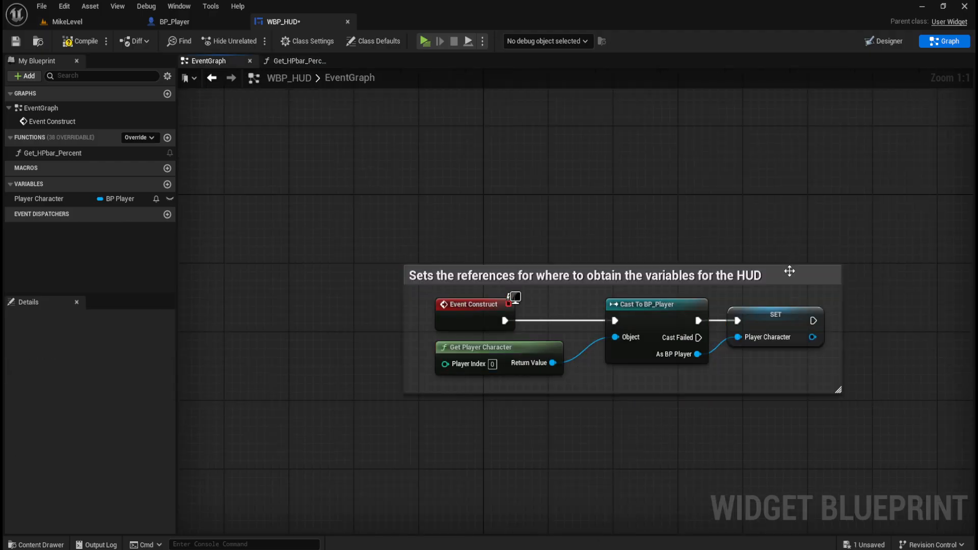
Change the color of the EventGraph comment around the Event Construct nodes to a bright teal
left_click(789, 271)
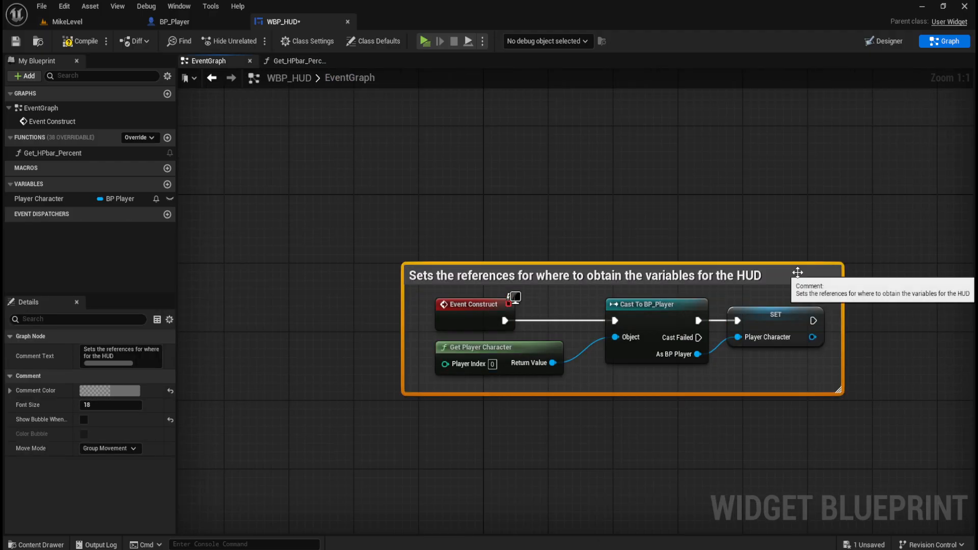
right_click(795, 269)
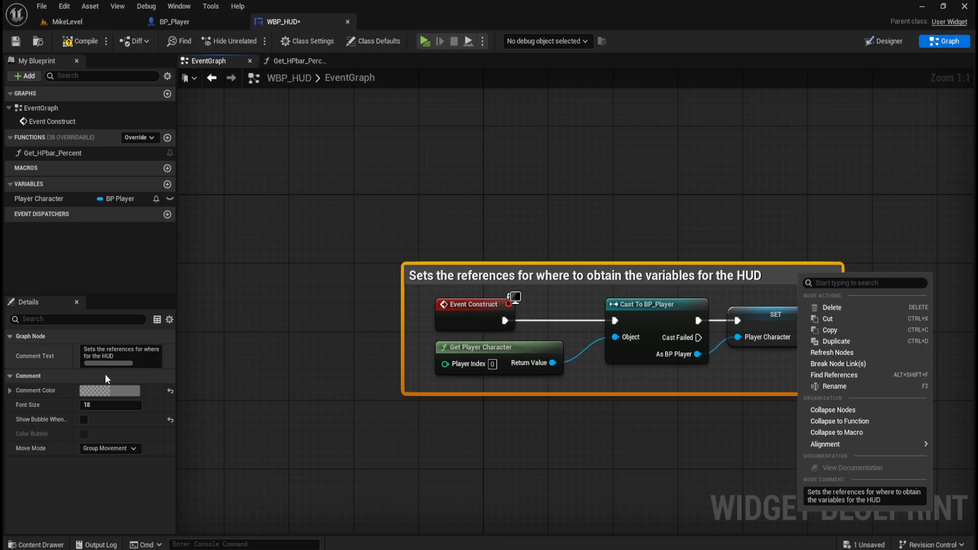
left_click(115, 389)
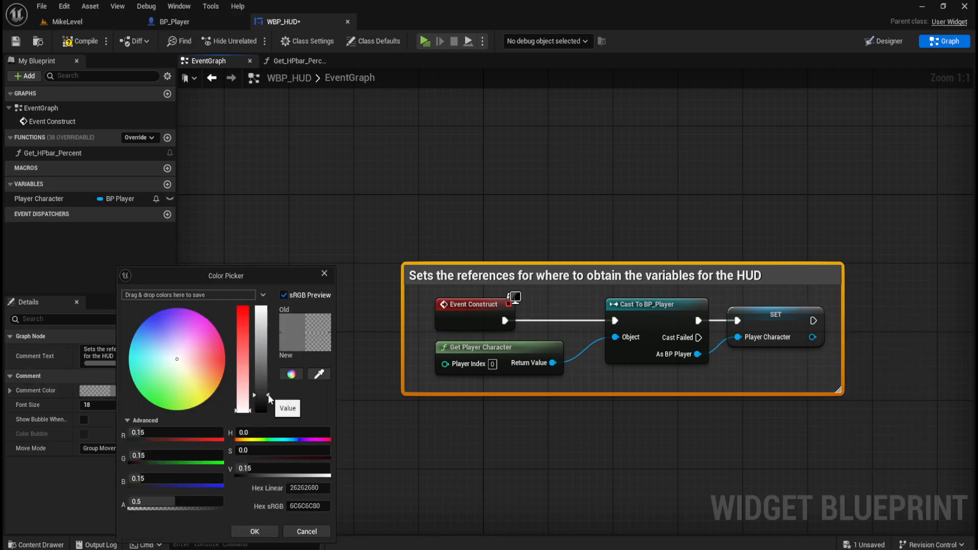
left_click_drag(268, 396, 286, 241)
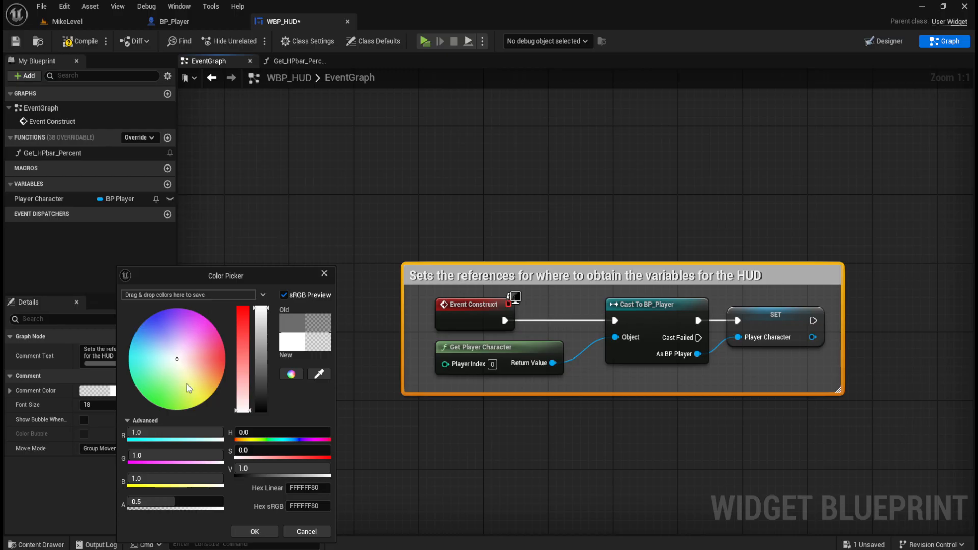
left_click_drag(180, 362, 75, 348)
left_click(604, 201)
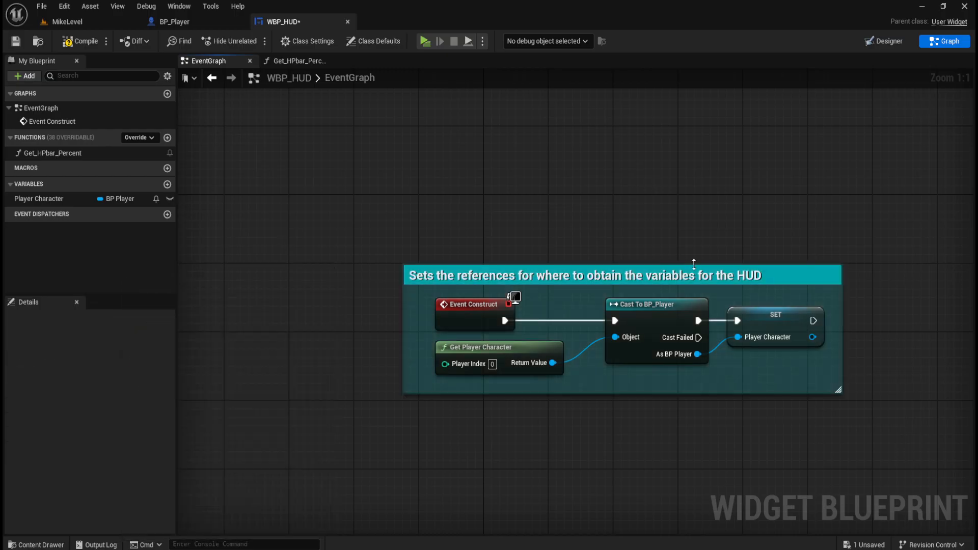
Move the teal comment group slightly higher in the EventGraph, and compile and save WBP_HUD
left_click_drag(783, 280, 796, 205)
left_click(456, 125)
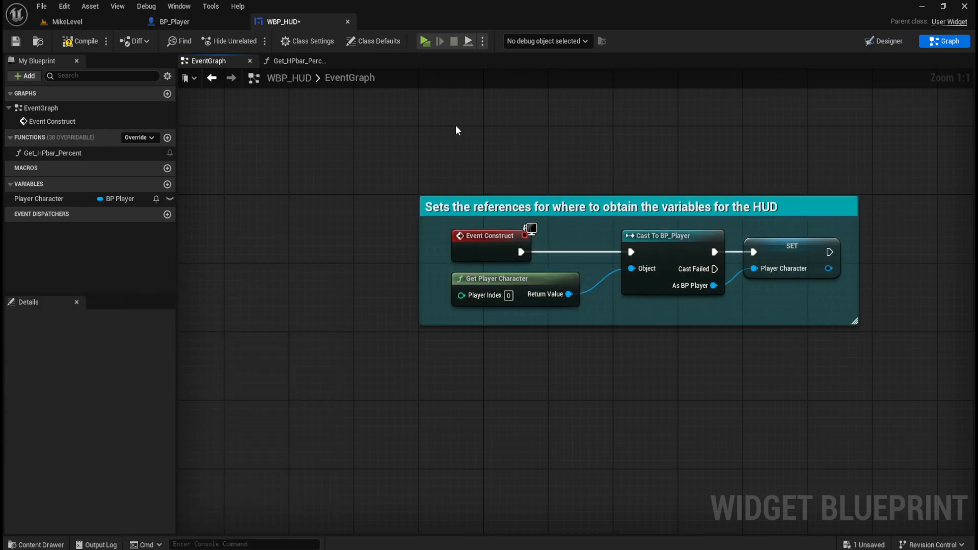
left_click(80, 41)
scroll(432, 167, "down", 4)
scroll(417, 209, "up", 4)
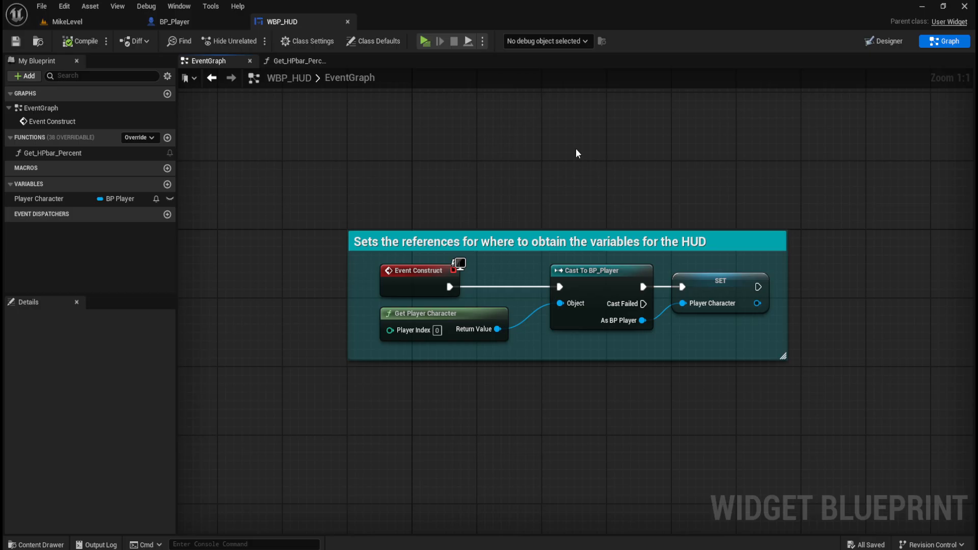
Move the Cast To BP_Player and SET nodes closer to Event Construct, narrow the comment box to fit, and save WBP_HUD
left_click(551, 265)
left_click(718, 309, "shift")
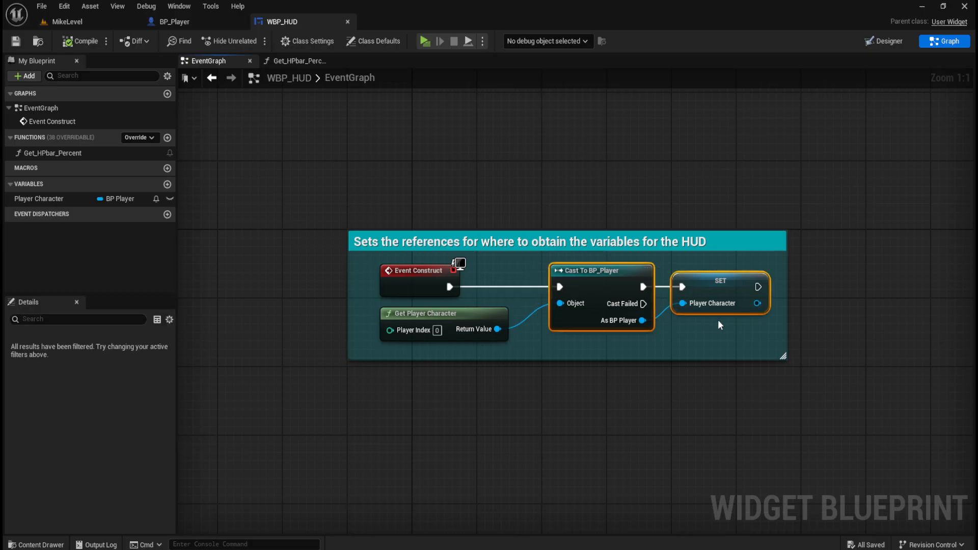
left_click_drag(717, 309, 701, 308)
left_click(653, 423)
left_click_drag(785, 308, 777, 310)
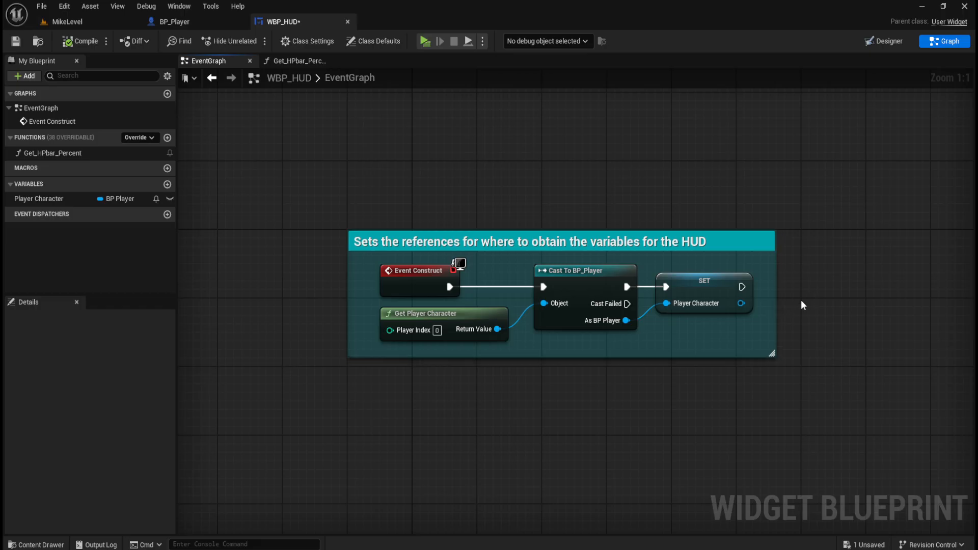
scroll(590, 349, "down", 6)
scroll(585, 367, "up", 5)
key("ctrl+s")
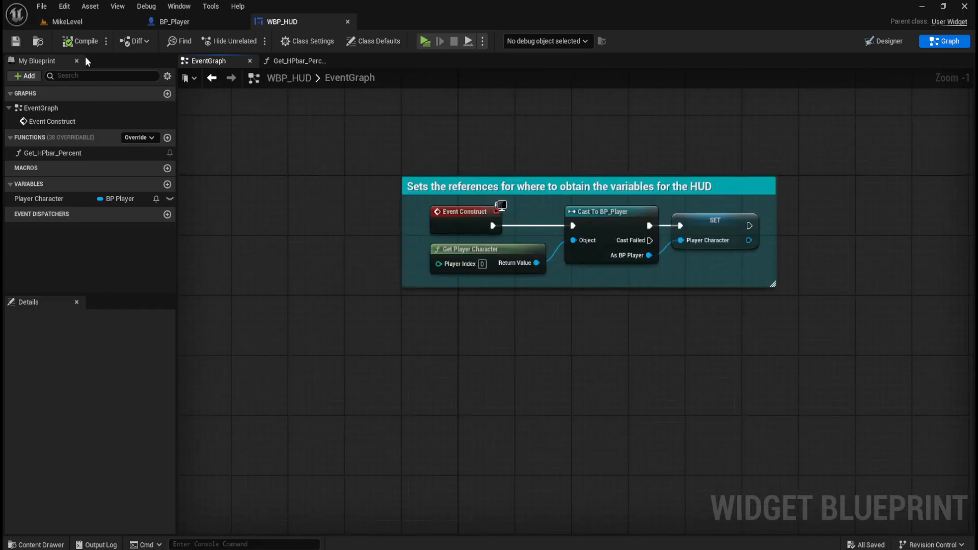
In Get_HPbar_Percent, shift the Health Points and Max Health Points nodes slightly toward the divide node, and save WBP_HUD
left_click(278, 61)
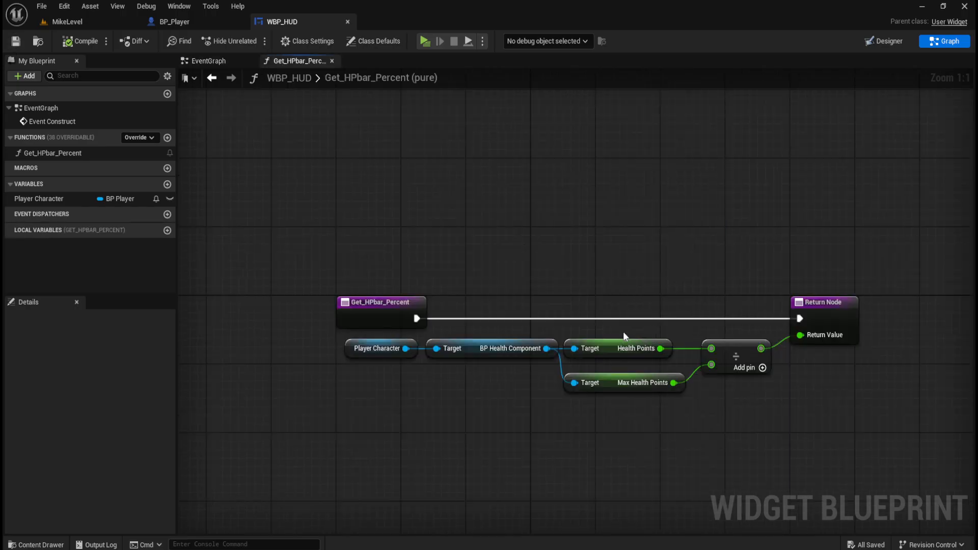
left_click_drag(623, 334, 809, 401)
key("Right")
left_click(822, 401)
left_click_drag(753, 418, 760, 362)
key("Left")
left_click(790, 421)
left_click_drag(836, 397, 841, 326)
key("Left")
left_click(847, 246)
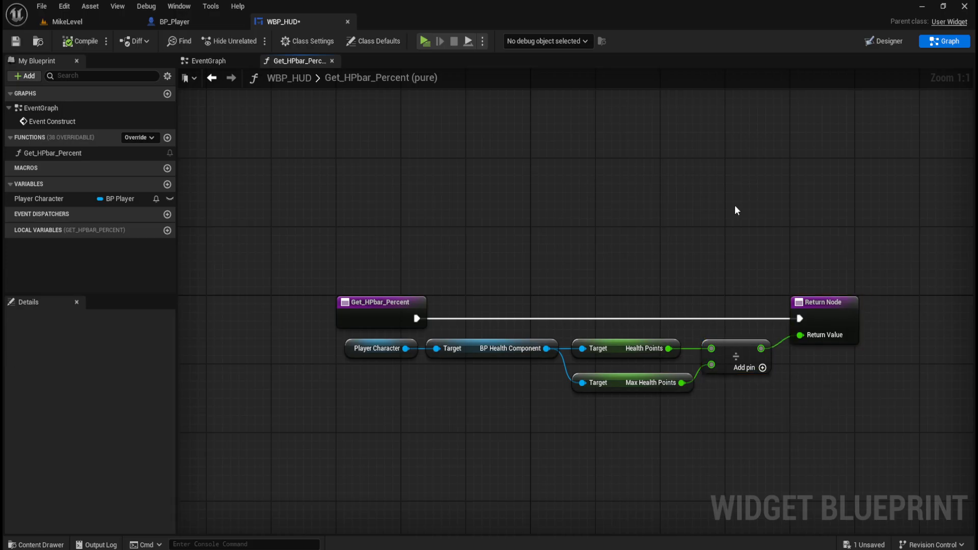
left_click(15, 40)
Review the commented EventGraph and the HPbar in the widget's designer view, and close WBP_HUD
left_click(209, 62)
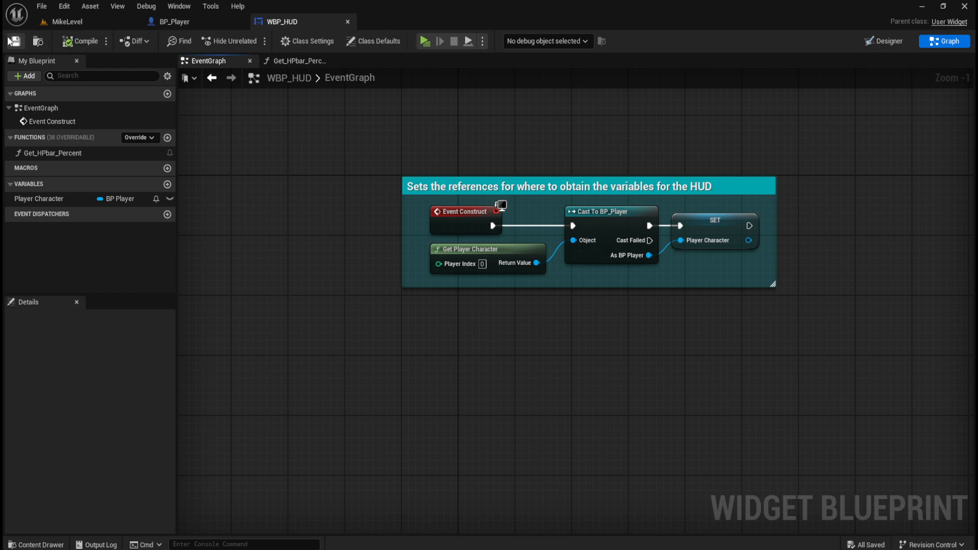
left_click(876, 42)
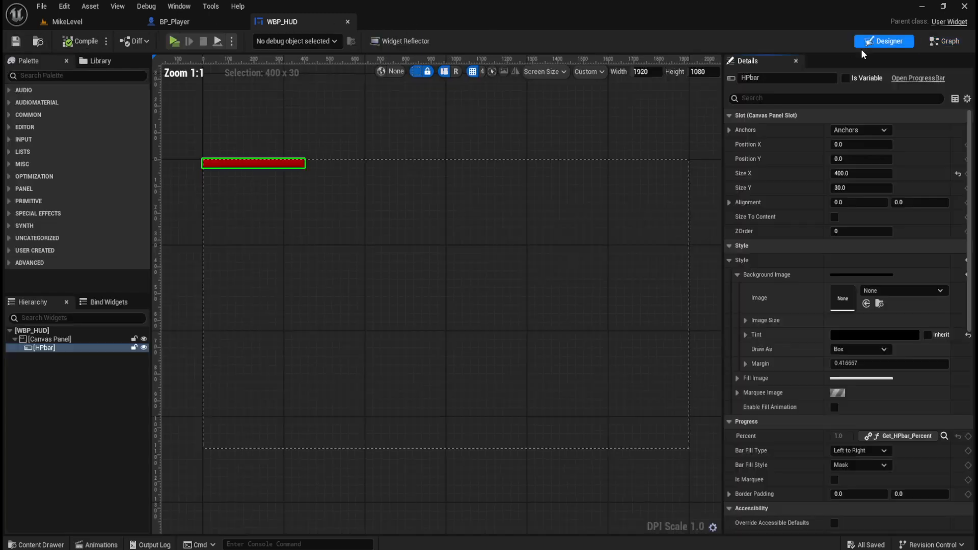
scroll(189, 157, "up", 4)
scroll(190, 157, "up", 4)
left_click(354, 147)
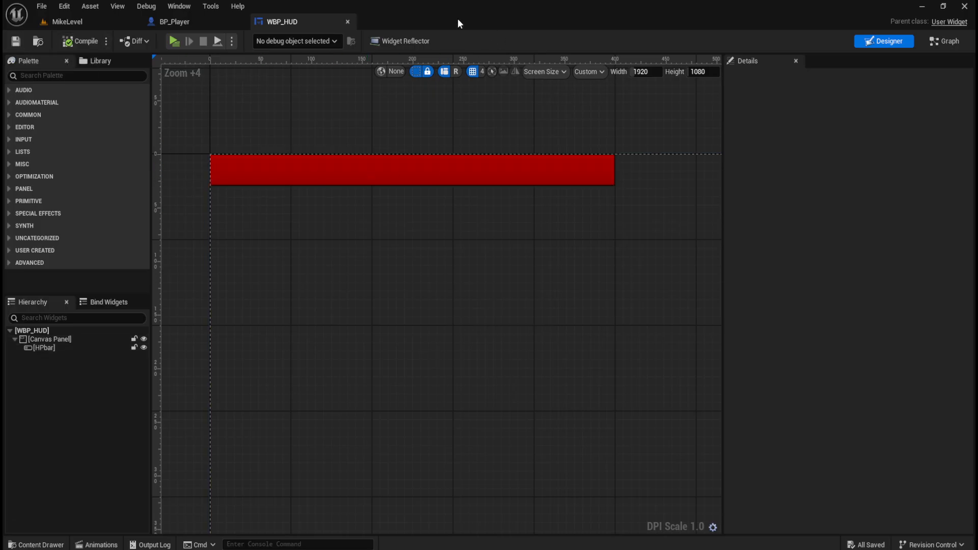
left_click(347, 22)
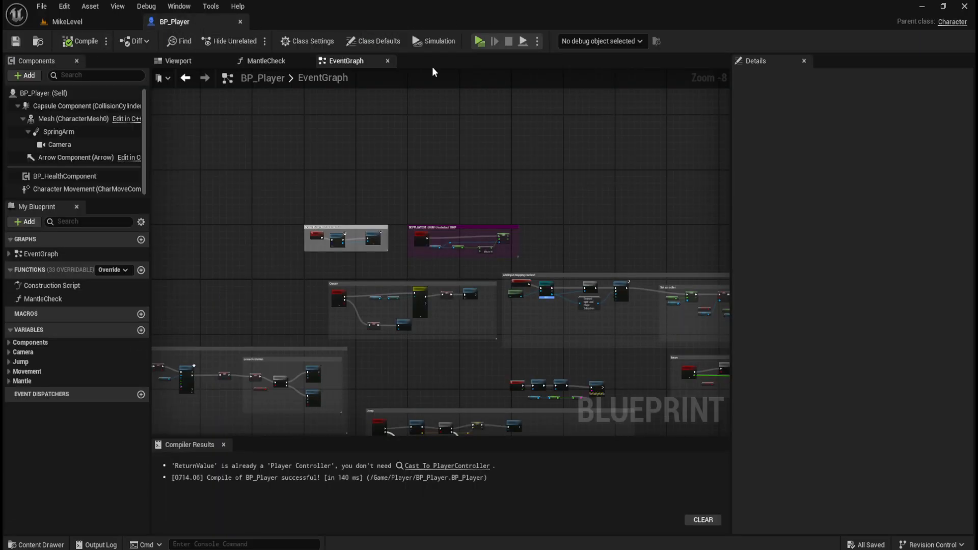
Compile BP_Player, review its "DEV PLAYTEST : (NUM -) to deduct 10HP" comment group, and close the blueprint
left_click(81, 41)
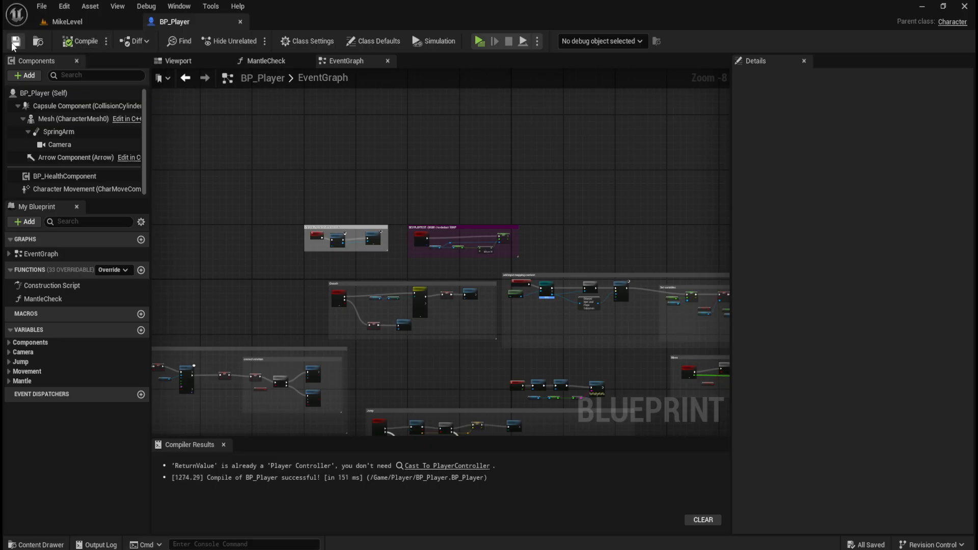
scroll(405, 270, "up", 3)
scroll(306, 263, "up", 2)
scroll(440, 215, "down", 4)
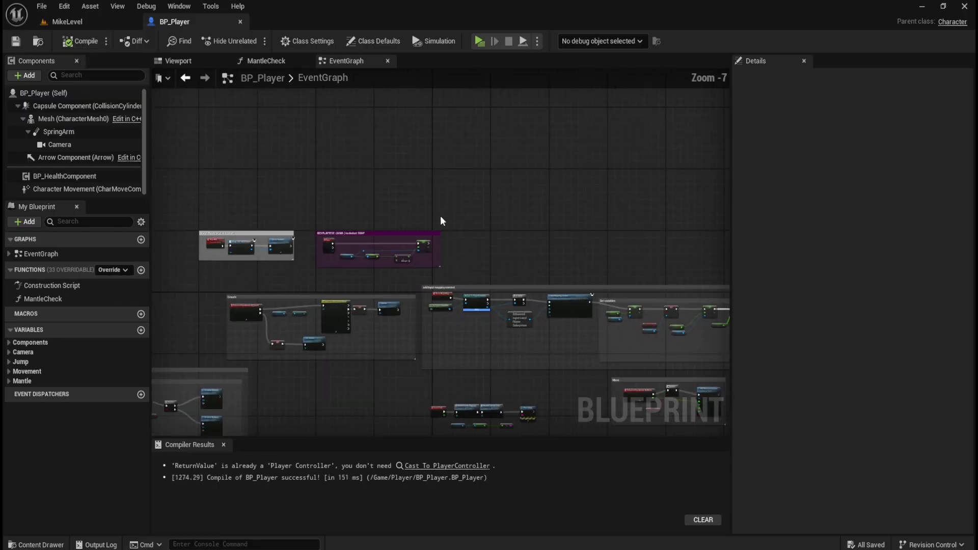
scroll(283, 250, "up", 3)
scroll(325, 259, "up", 6)
scroll(342, 264, "down", 3)
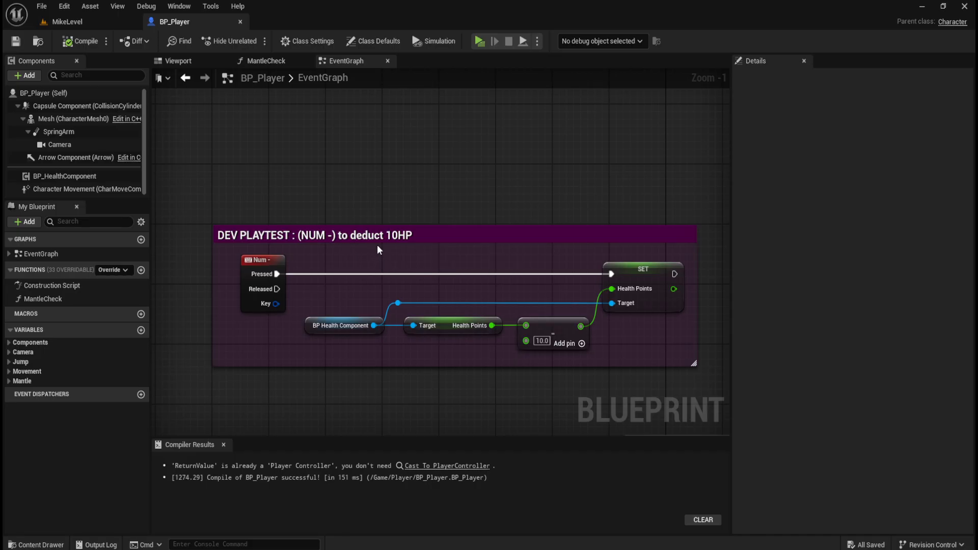
left_click(240, 21)
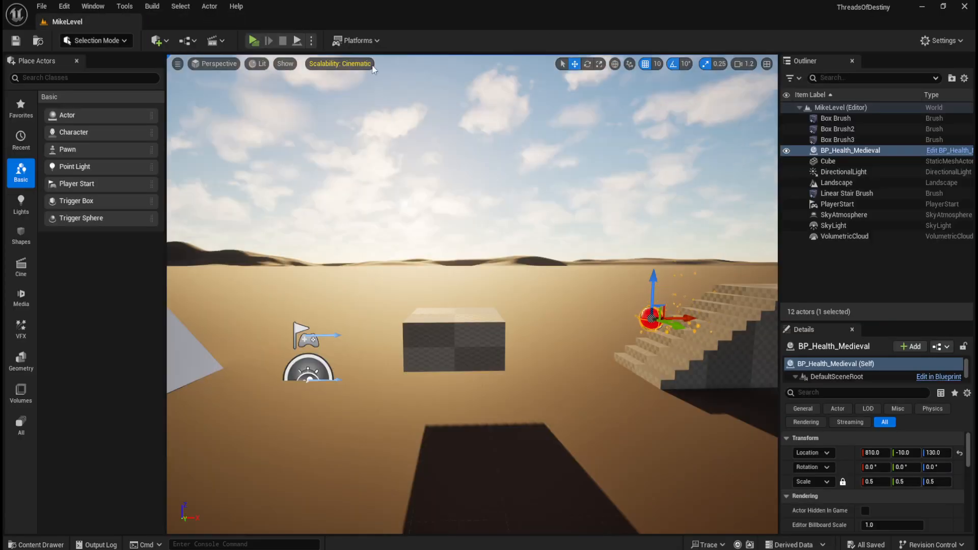
Play test MikeLevel by running and jumping the character across the block and the stairs
left_click(253, 40)
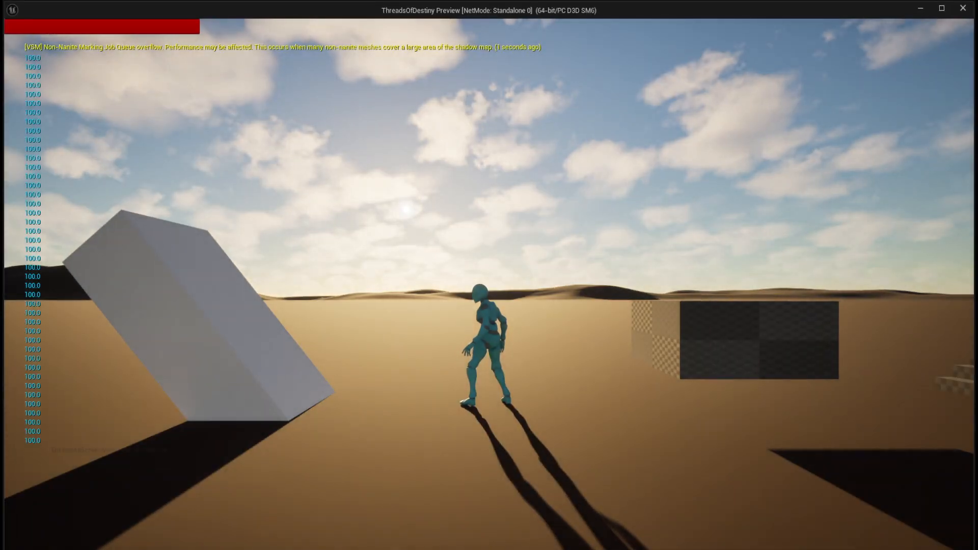
key("d")
key("space")
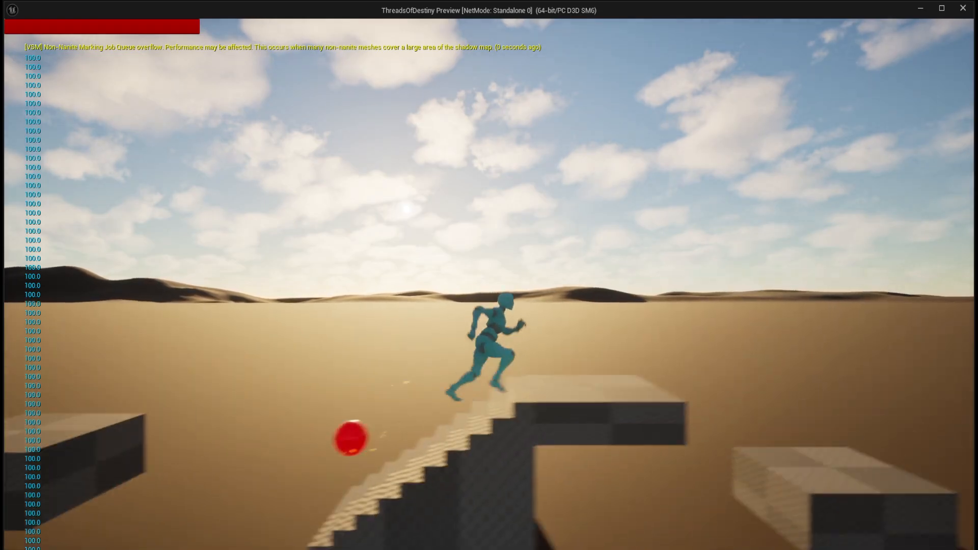
key("d")
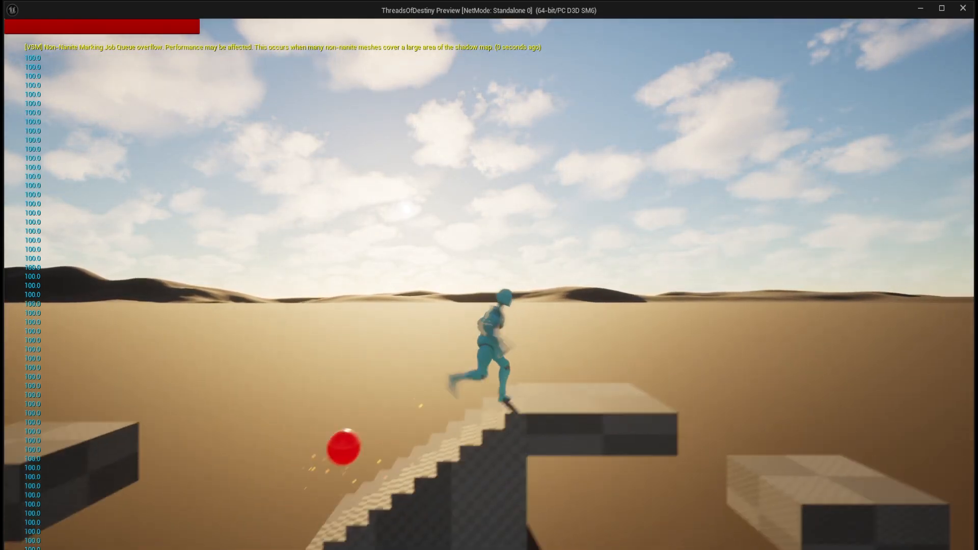
key("d")
key("space")
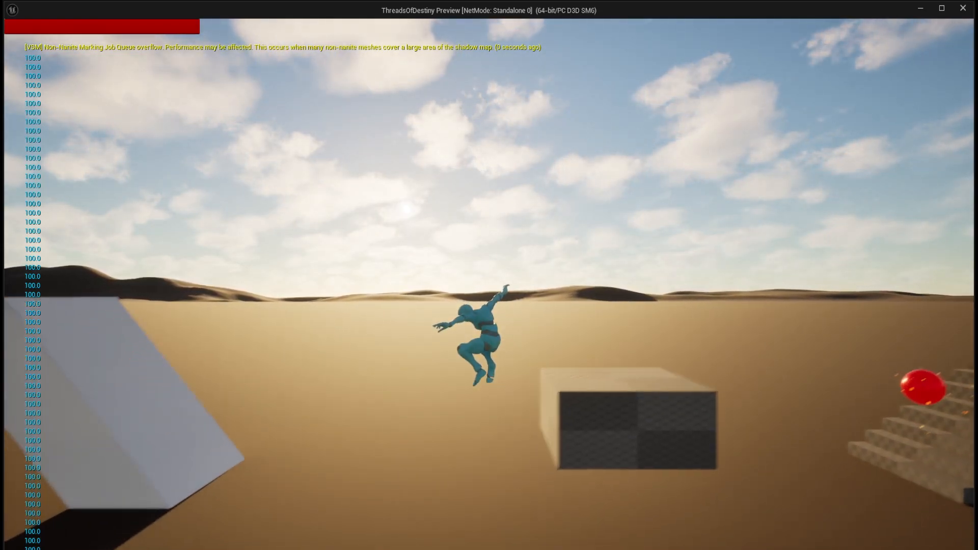
key("d")
key("space")
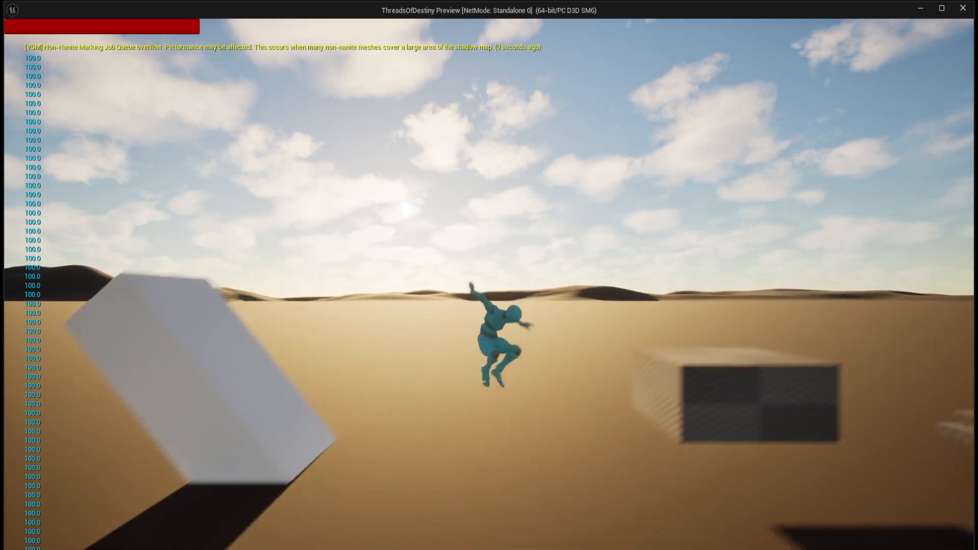
key("d")
key("a")
key("d")
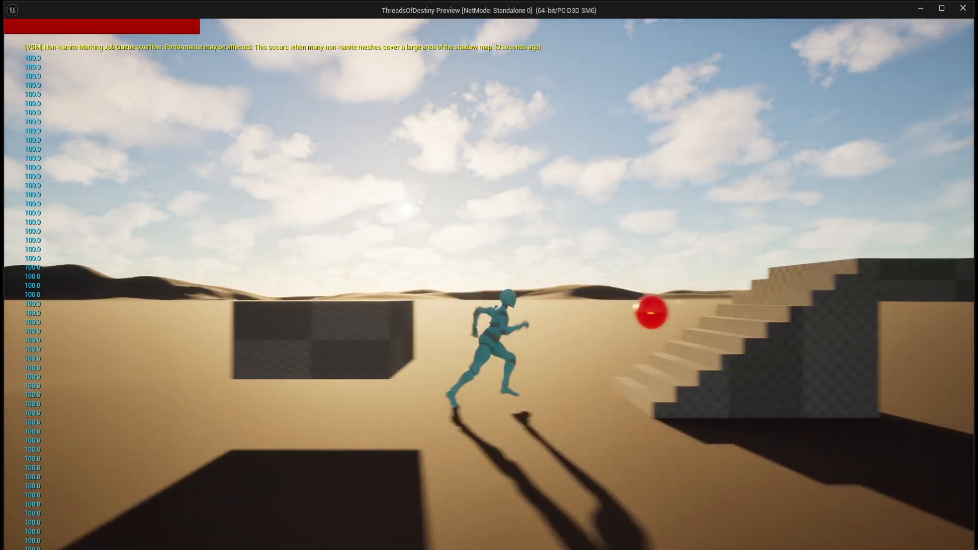
Deduct the character's health to 10 with the debug action, collect the red health pickup, jump around the level, and stop the play test
key("d")
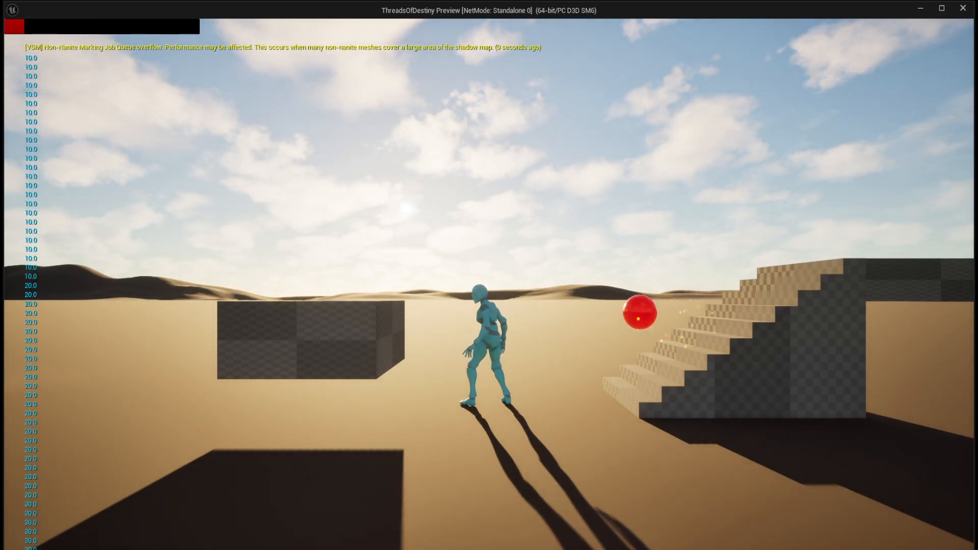
key("d")
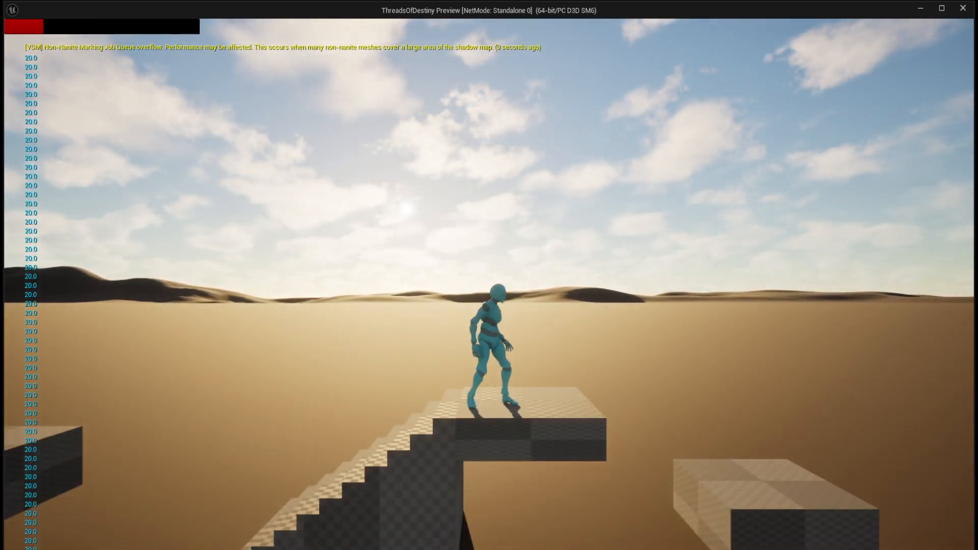
key("d")
key("space")
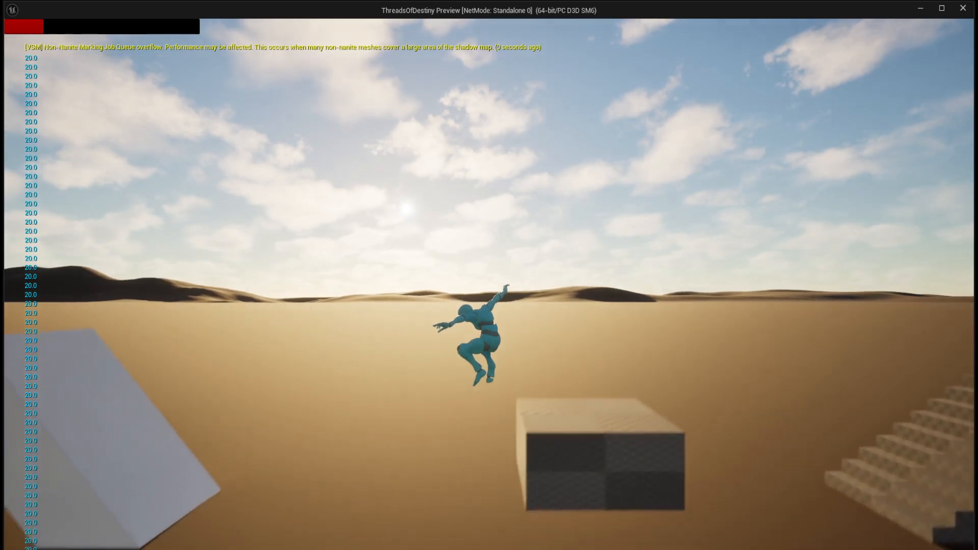
key("d")
key("space")
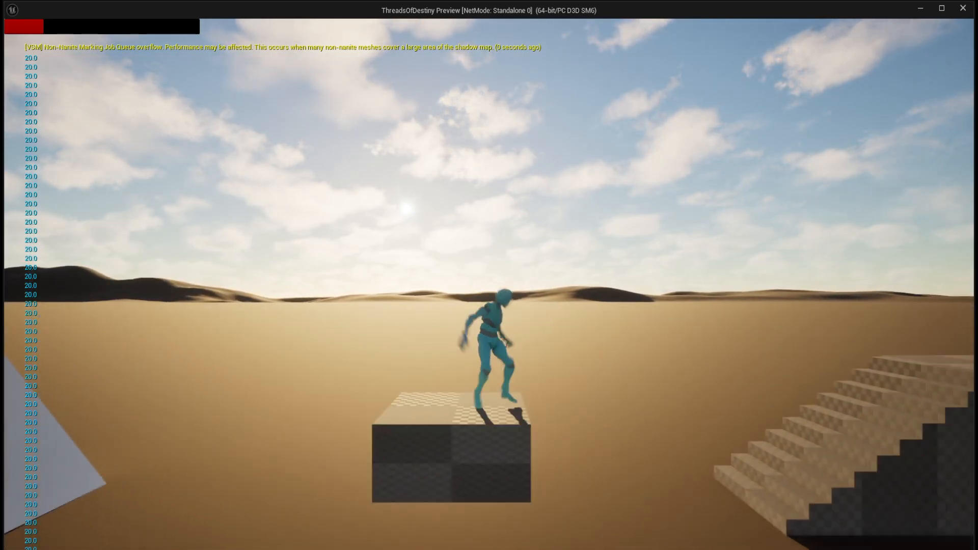
key("Escape")
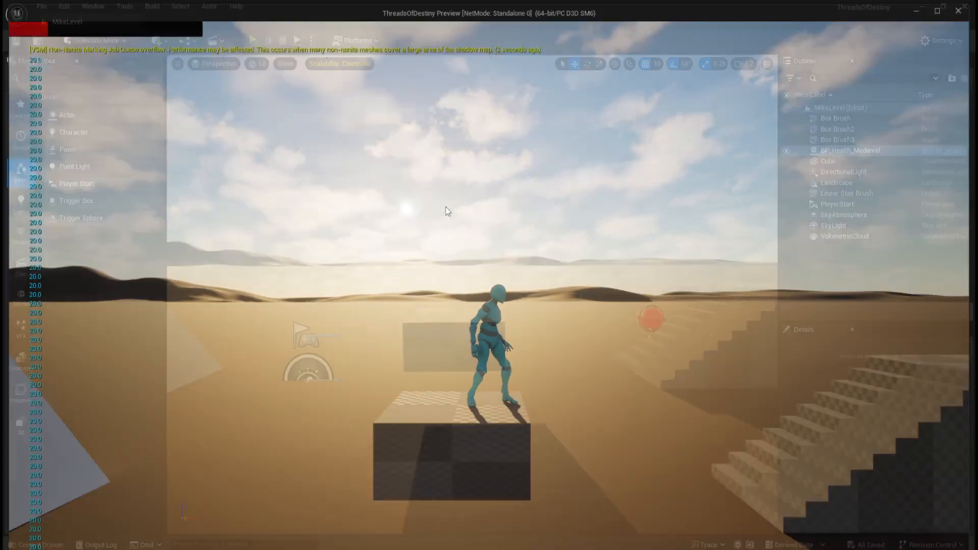
Play test MikeLevel again, deducting health to 60 and collecting the red health pickup to check the health bar, and stop
left_click(252, 41)
key("w")
key("space")
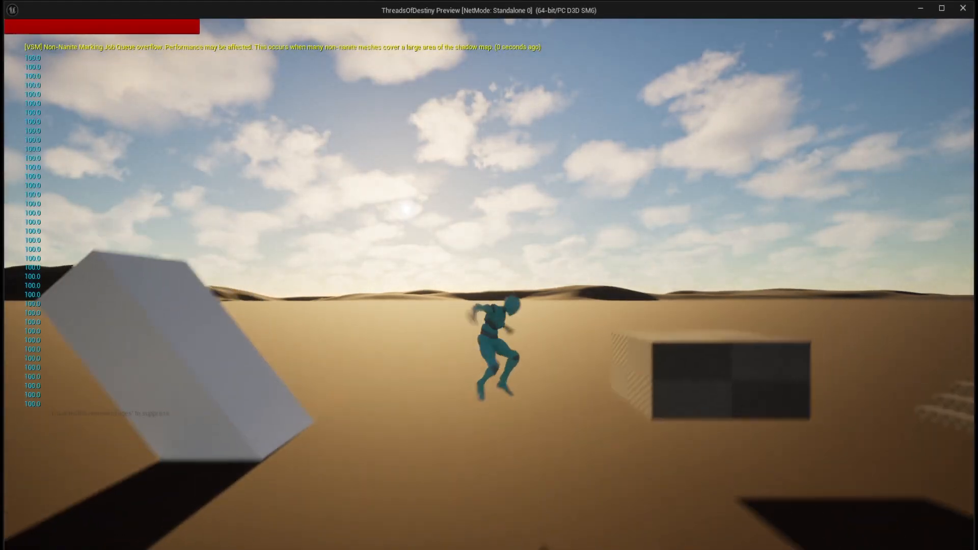
key("d")
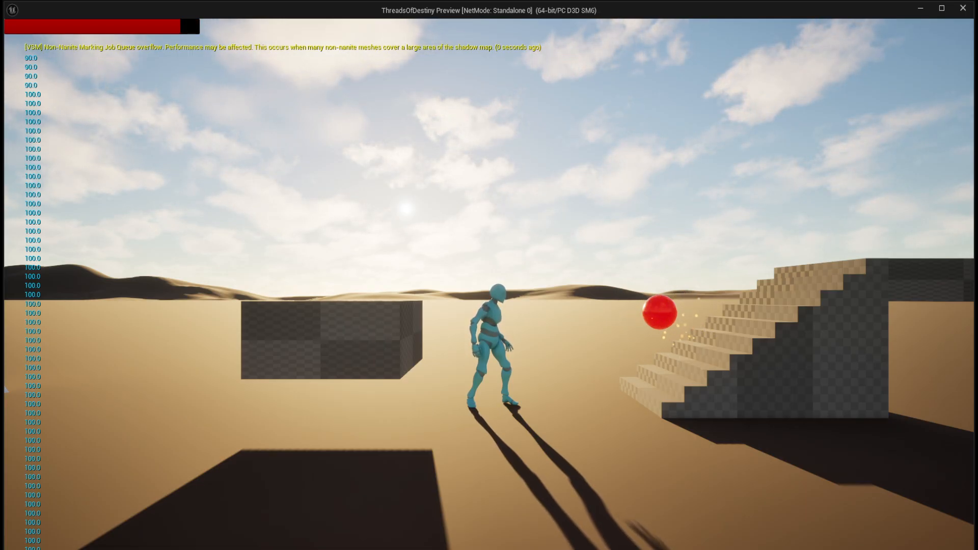
key("d")
key("d")
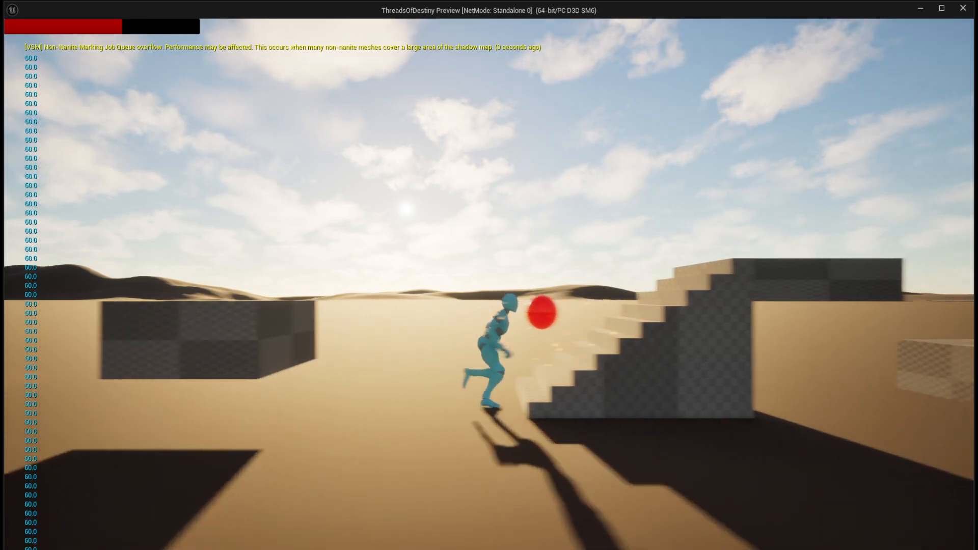
key("a")
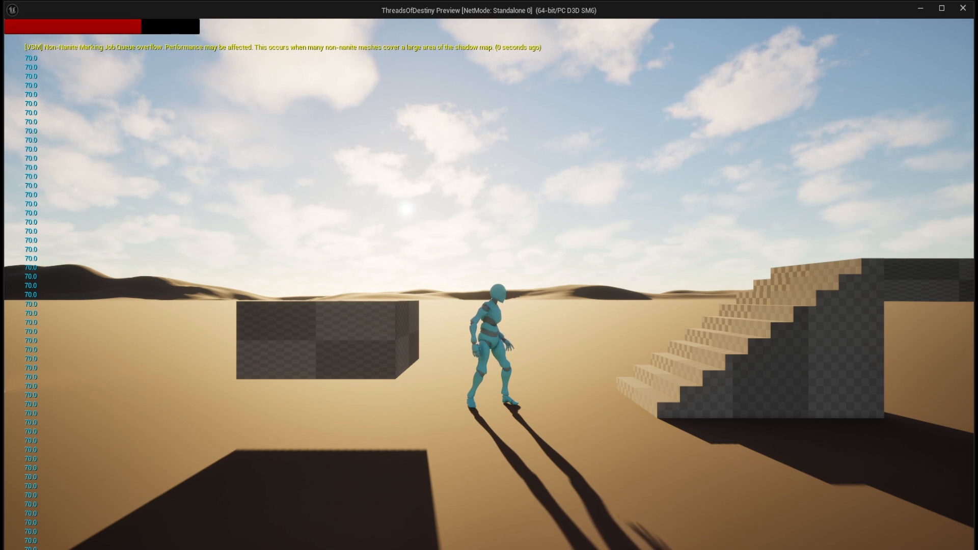
key("Escape")
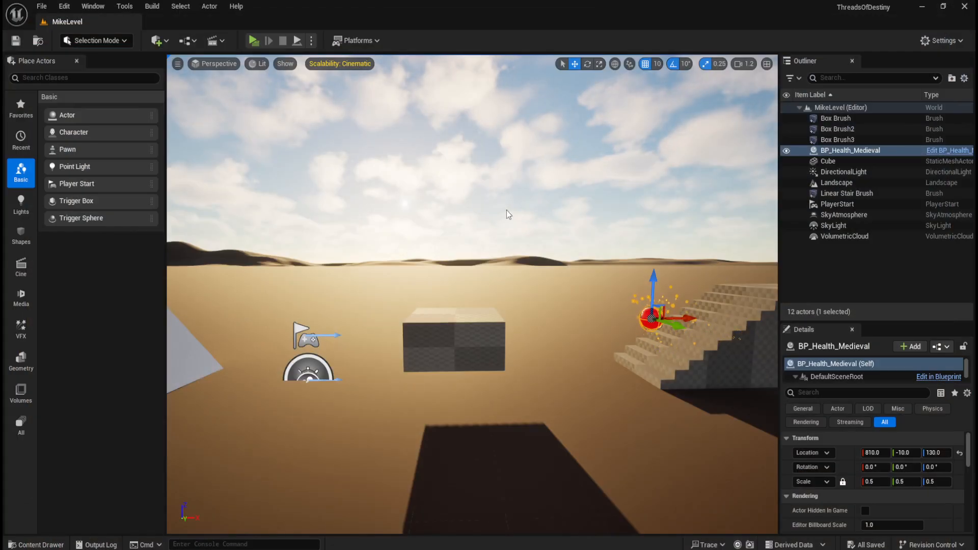